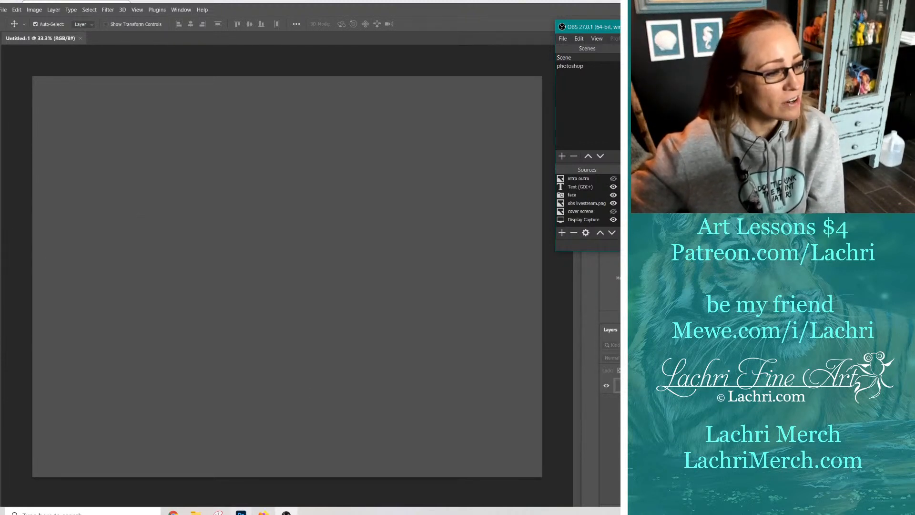
Switch to the Unsplash page in the Chrome browser and search its free photos for "seashell".
{"action": "mouse_move", "coordinate": [240, 512]}
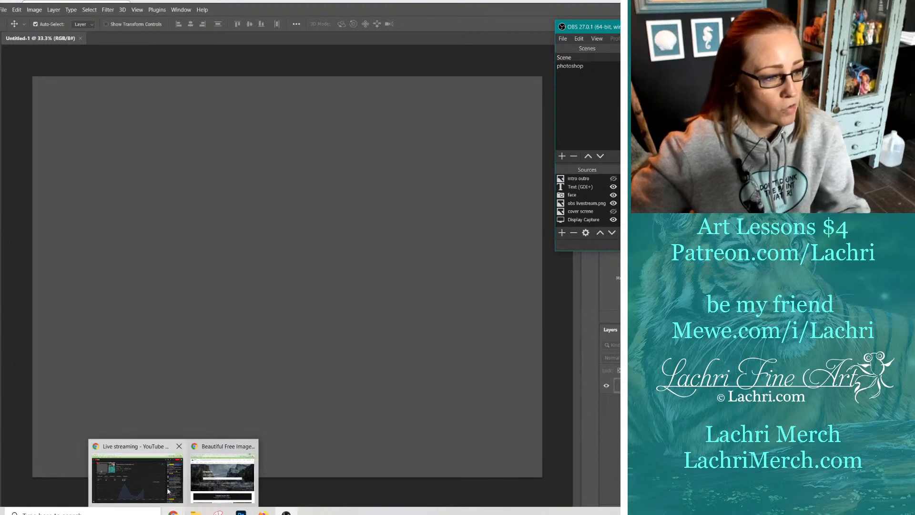
{"action": "left_click", "coordinate": [221, 489]}
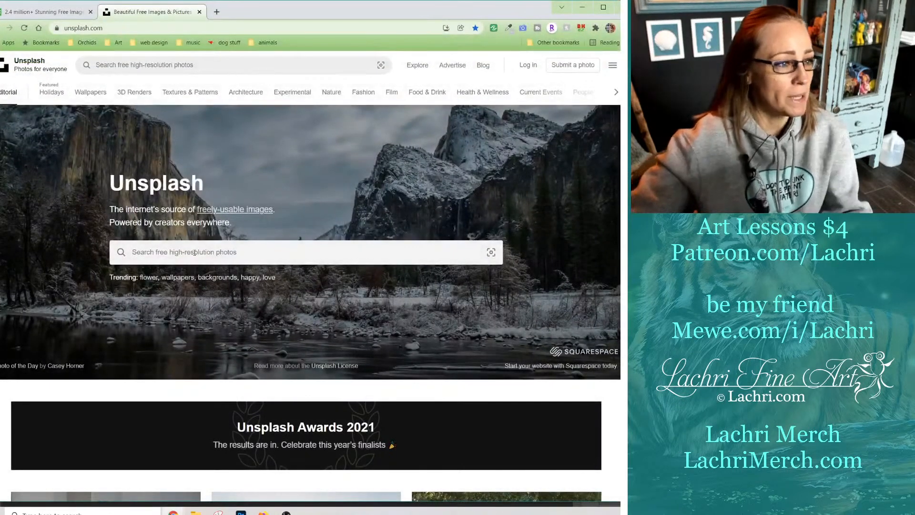
{"action": "left_click", "coordinate": [194, 252]}
{"action": "type", "text": "seashe"}
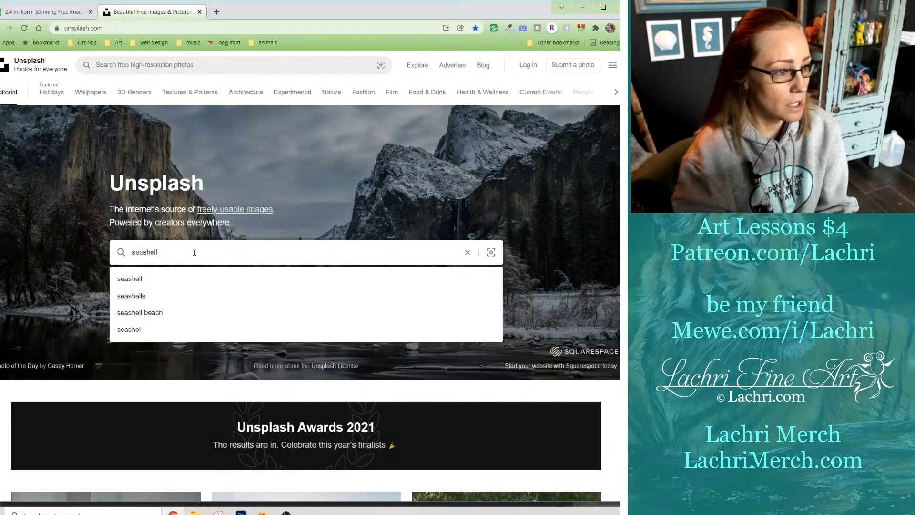
{"action": "type", "text": "ll"}
{"action": "key", "text": "Return"}
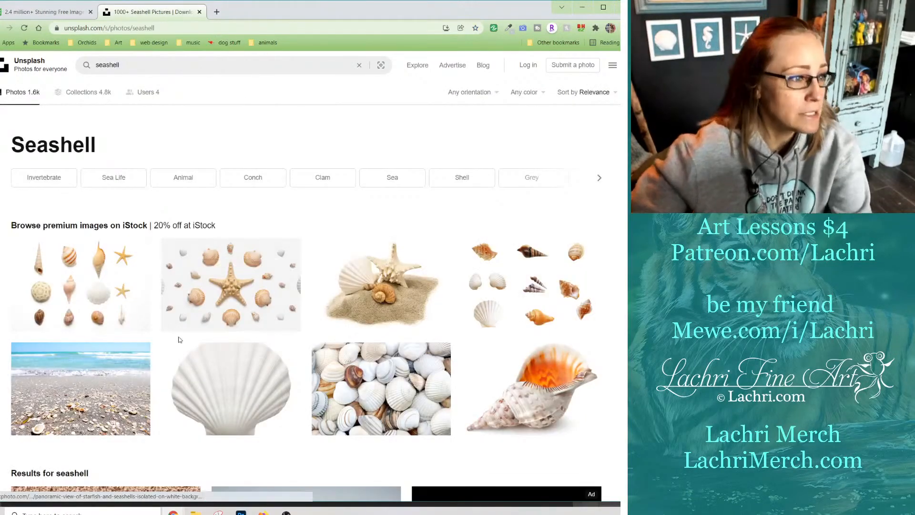
Browse the seashell photo results on Unsplash for suitable shell reference images.
{"action": "scroll", "coordinate": [403, 279], "scroll_direction": "down", "scroll_amount": 10}
{"action": "scroll", "coordinate": [403, 278], "scroll_direction": "down", "scroll_amount": 8}
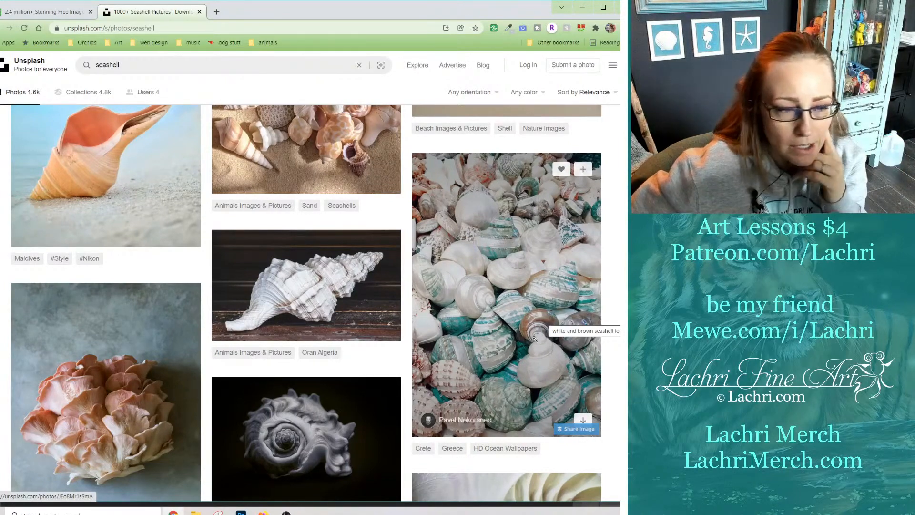
{"action": "scroll", "coordinate": [456, 343], "scroll_direction": "down", "scroll_amount": 5}
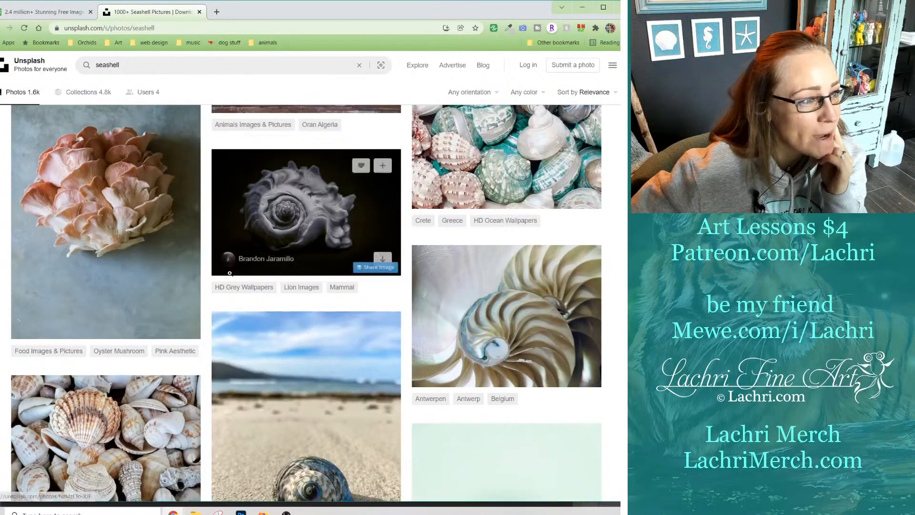
{"action": "scroll", "coordinate": [334, 350], "scroll_direction": "down", "scroll_amount": 2}
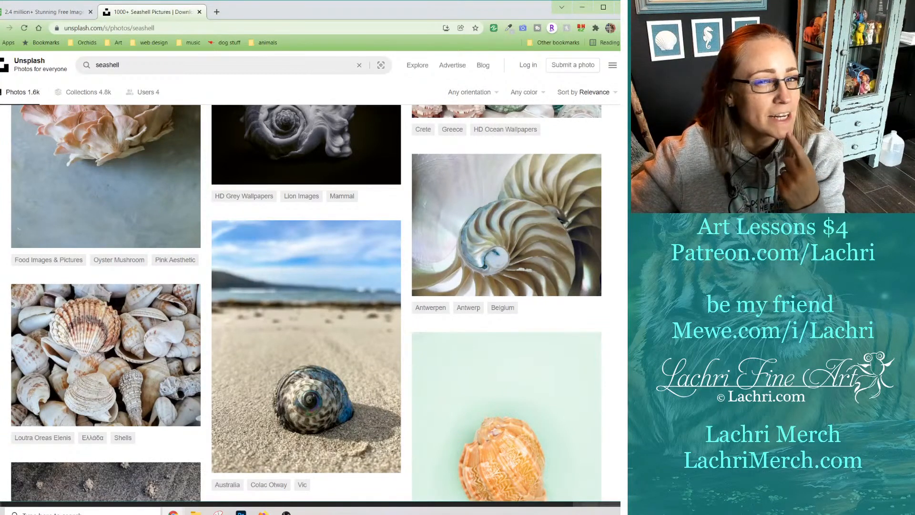
{"action": "scroll", "coordinate": [603, 333], "scroll_direction": "down", "scroll_amount": 5}
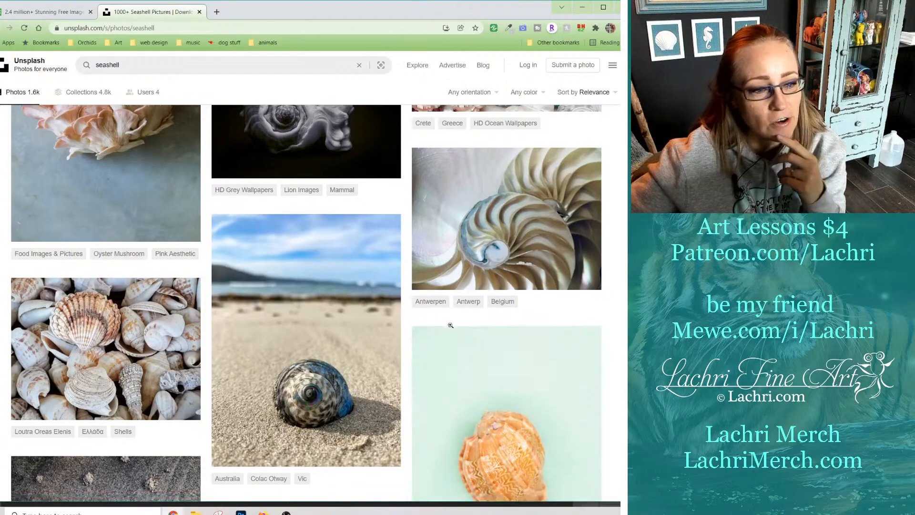
{"action": "scroll", "coordinate": [376, 305], "scroll_direction": "down", "scroll_amount": 7}
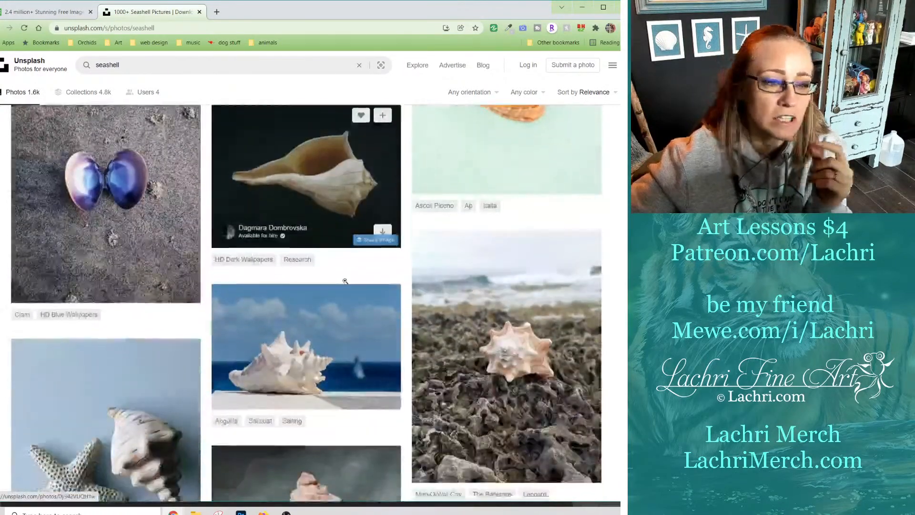
{"action": "scroll", "coordinate": [347, 280], "scroll_direction": "down", "scroll_amount": 6}
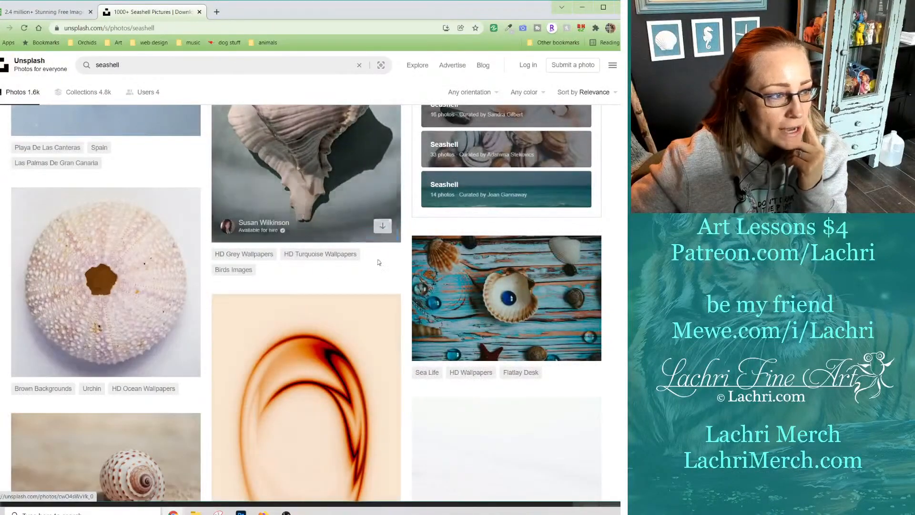
{"action": "scroll", "coordinate": [317, 405], "scroll_direction": "down", "scroll_amount": 10}
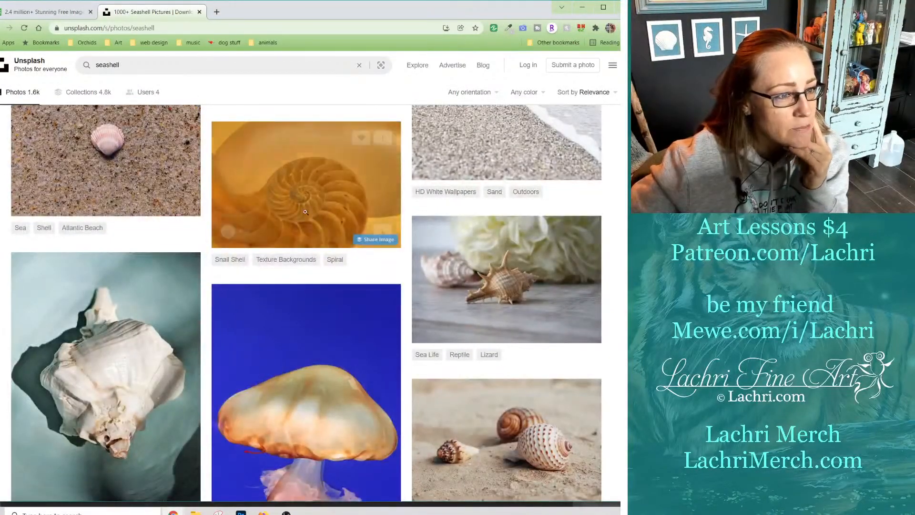
{"action": "scroll", "coordinate": [415, 345], "scroll_direction": "down", "scroll_amount": 9}
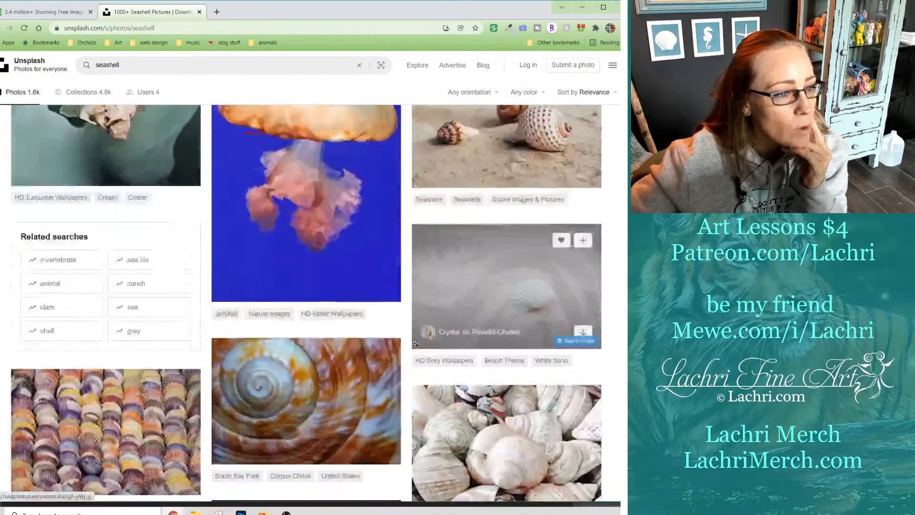
{"action": "scroll", "coordinate": [517, 332], "scroll_direction": "down", "scroll_amount": 9}
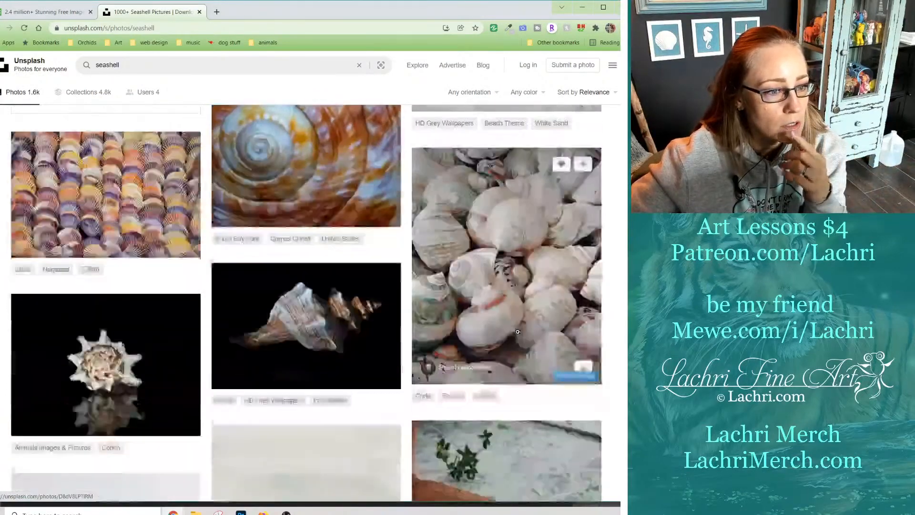
{"action": "scroll", "coordinate": [518, 331], "scroll_direction": "down", "scroll_amount": 10}
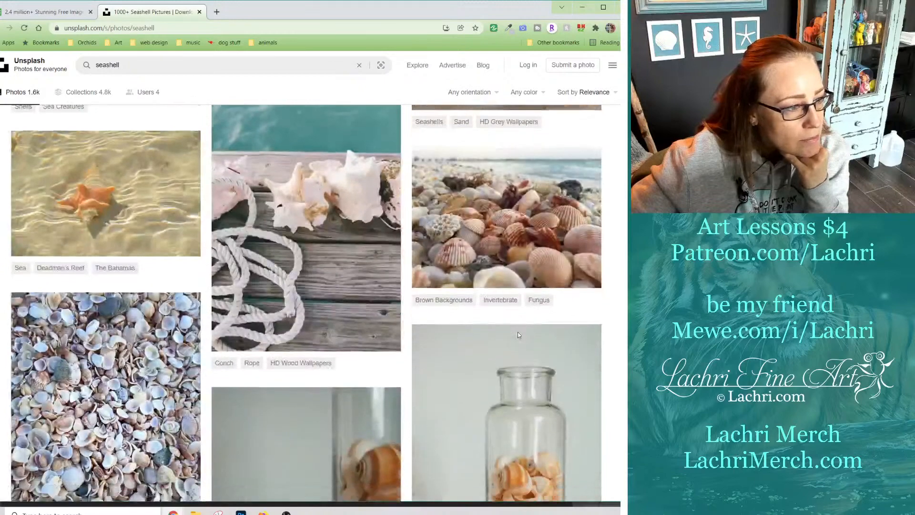
{"action": "scroll", "coordinate": [518, 332], "scroll_direction": "down", "scroll_amount": 4}
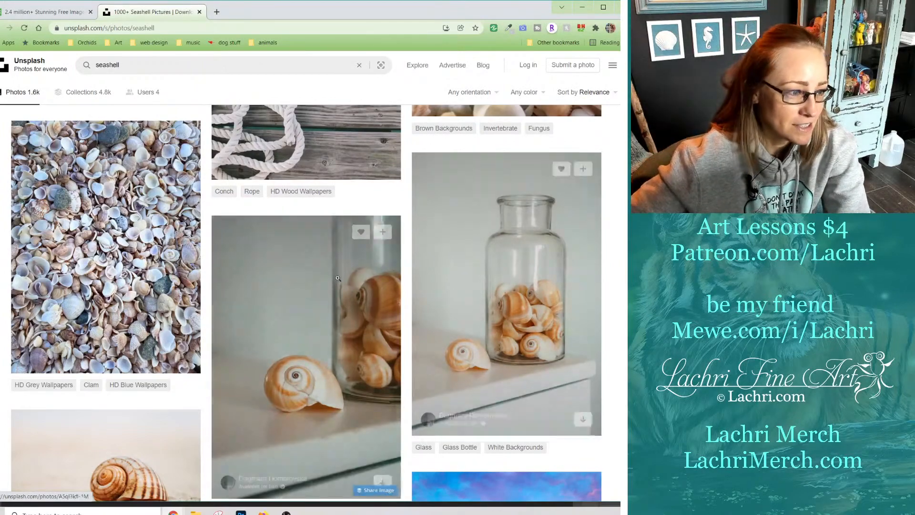
{"action": "scroll", "coordinate": [412, 369], "scroll_direction": "down", "scroll_amount": 6}
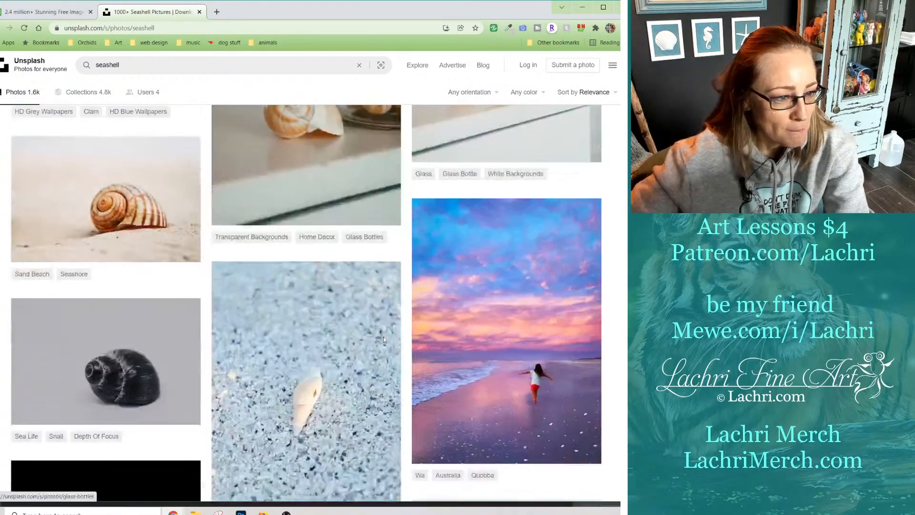
{"action": "scroll", "coordinate": [383, 337], "scroll_direction": "down", "scroll_amount": 3}
{"action": "scroll", "coordinate": [383, 337], "scroll_direction": "down", "scroll_amount": 6}
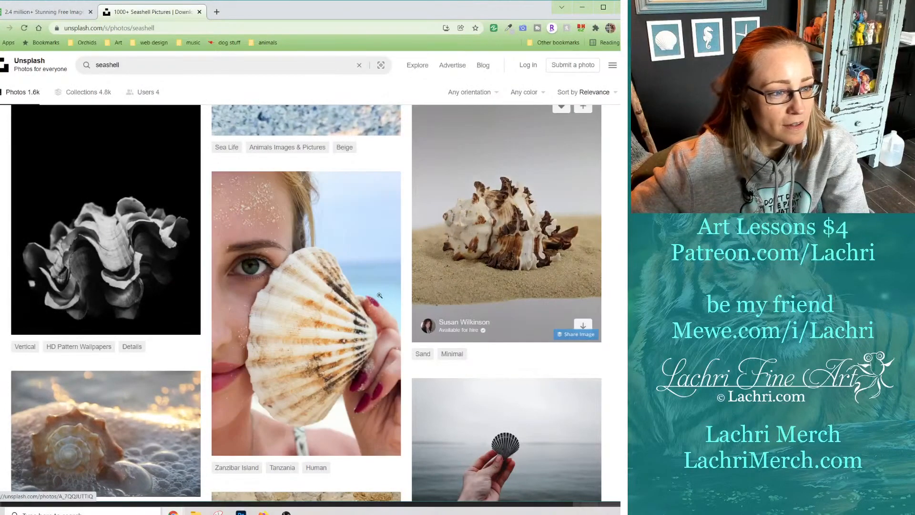
{"action": "scroll", "coordinate": [121, 225], "scroll_direction": "down", "scroll_amount": 1}
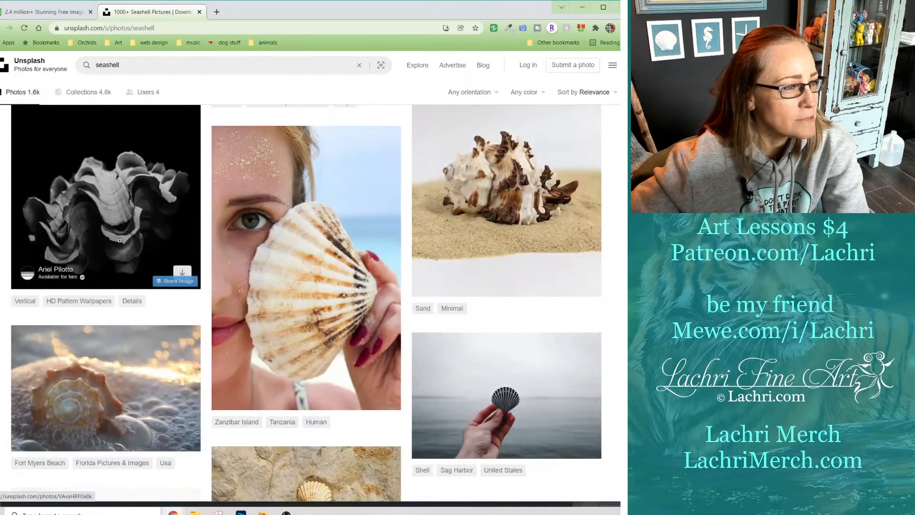
{"action": "scroll", "coordinate": [180, 253], "scroll_direction": "down", "scroll_amount": 2}
{"action": "scroll", "coordinate": [272, 259], "scroll_direction": "up", "scroll_amount": 5}
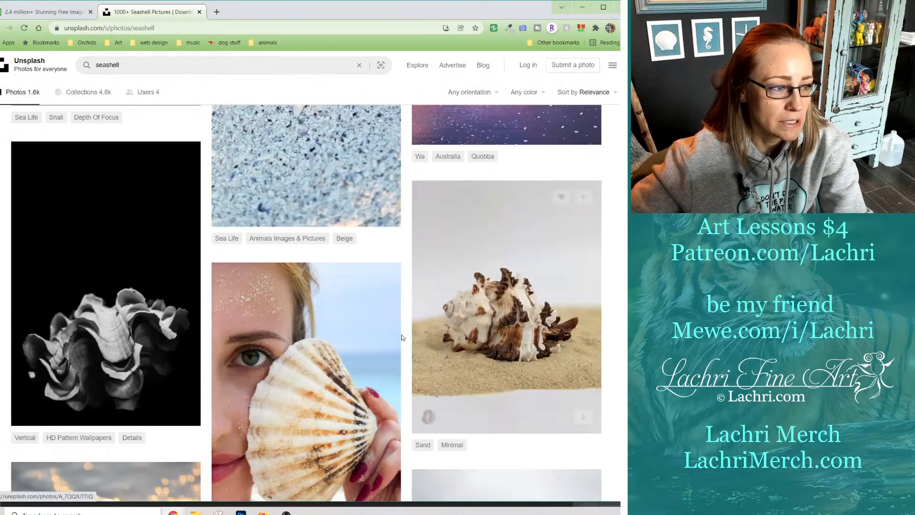
{"action": "scroll", "coordinate": [361, 315], "scroll_direction": "down", "scroll_amount": 5}
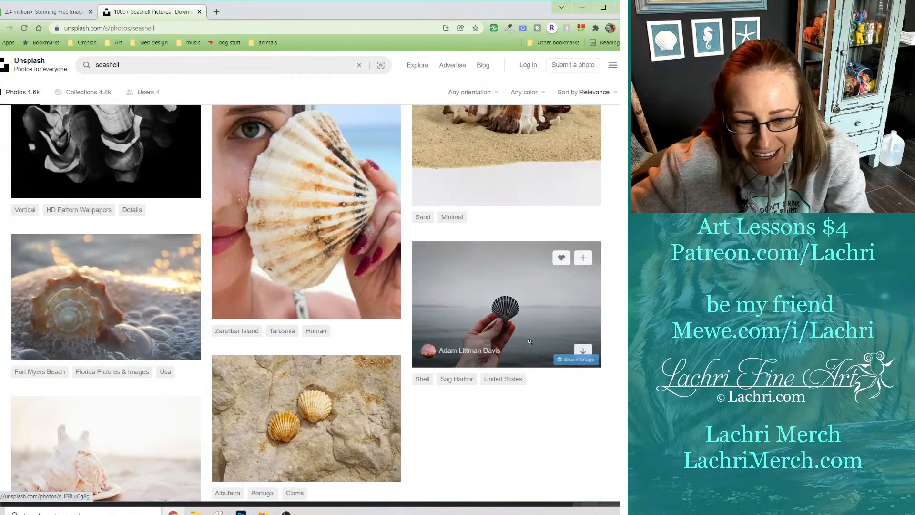
{"action": "scroll", "coordinate": [517, 323], "scroll_direction": "down", "scroll_amount": 4}
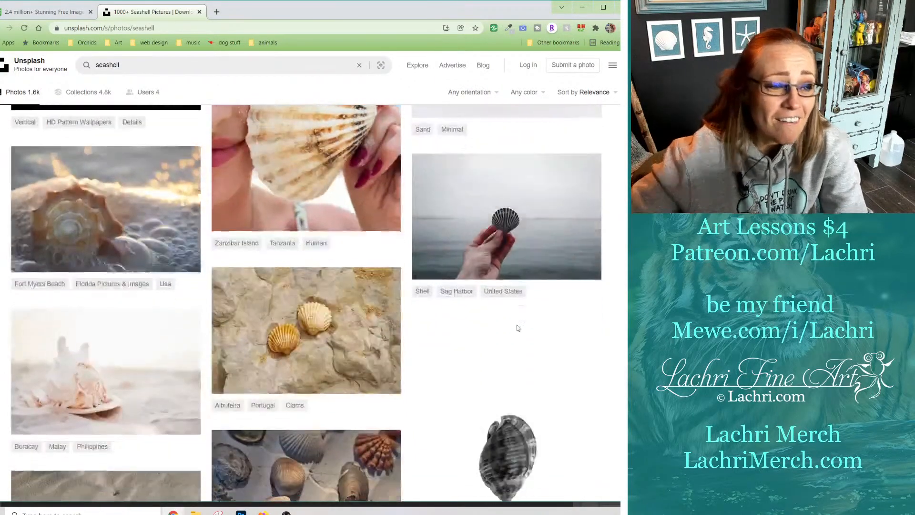
{"action": "scroll", "coordinate": [329, 369], "scroll_direction": "down", "scroll_amount": 15}
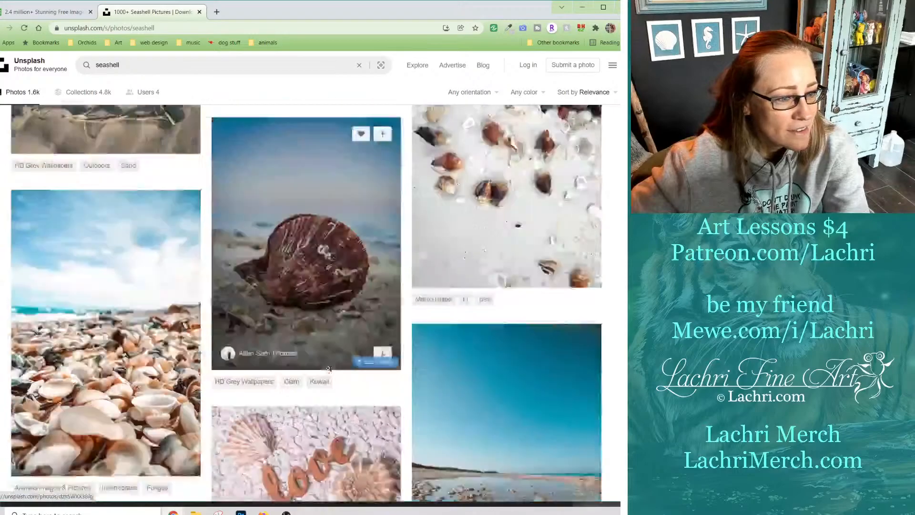
{"action": "scroll", "coordinate": [328, 369], "scroll_direction": "down", "scroll_amount": 12}
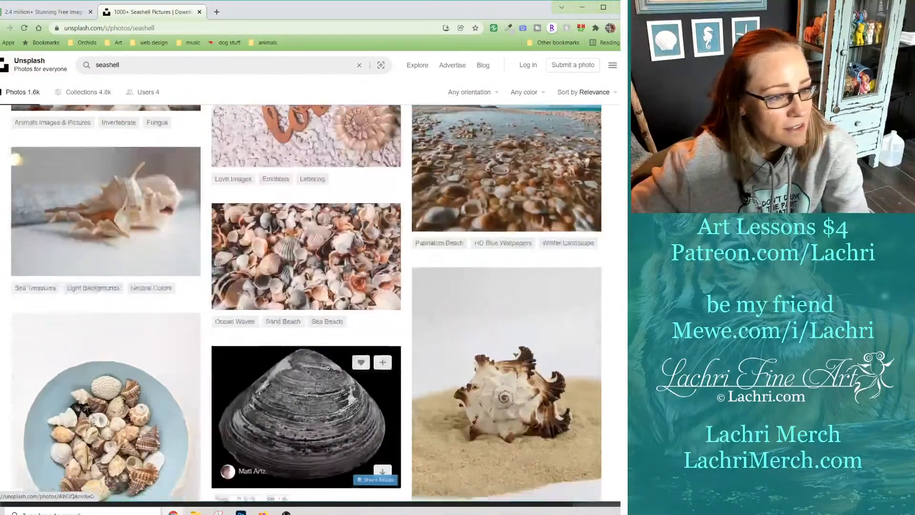
{"action": "scroll", "coordinate": [328, 367], "scroll_direction": "down", "scroll_amount": 8}
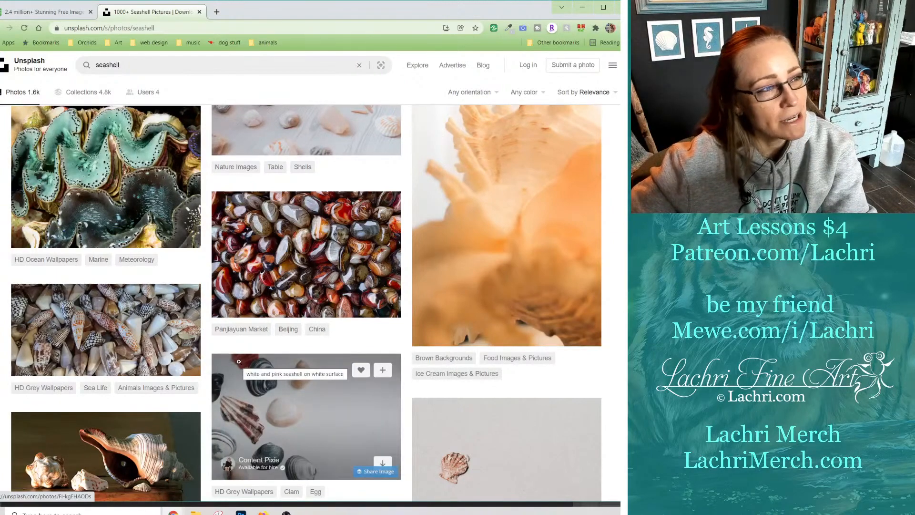
{"action": "scroll", "coordinate": [239, 362], "scroll_direction": "down", "scroll_amount": 5}
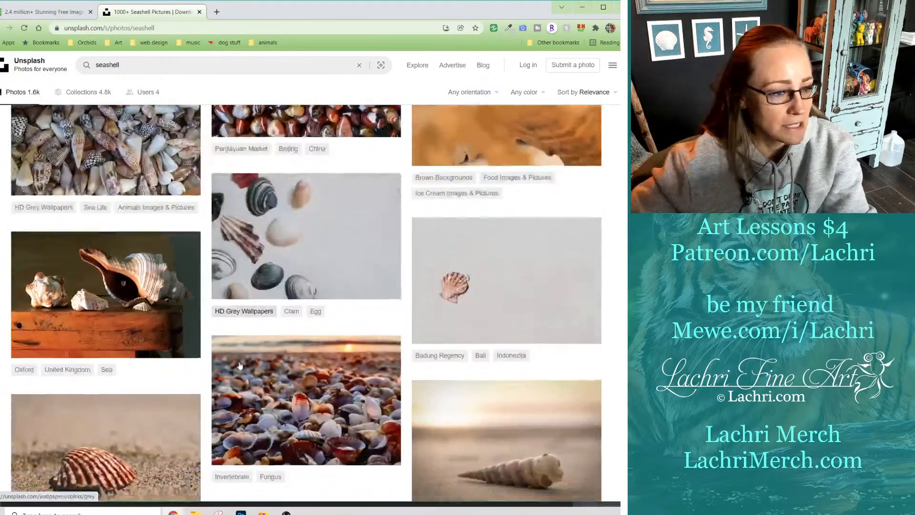
{"action": "scroll", "coordinate": [240, 364], "scroll_direction": "down", "scroll_amount": 5}
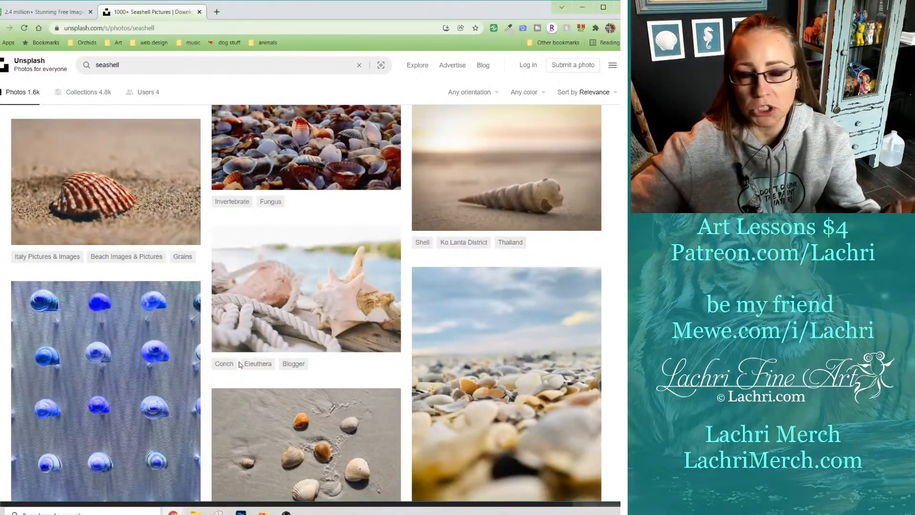
{"action": "scroll", "coordinate": [239, 361], "scroll_direction": "down", "scroll_amount": 4}
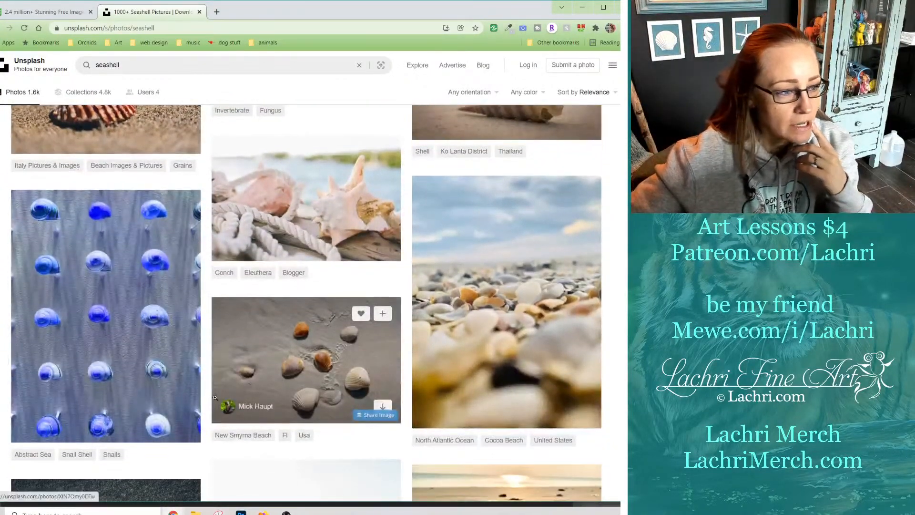
{"action": "scroll", "coordinate": [215, 398], "scroll_direction": "down", "scroll_amount": 4}
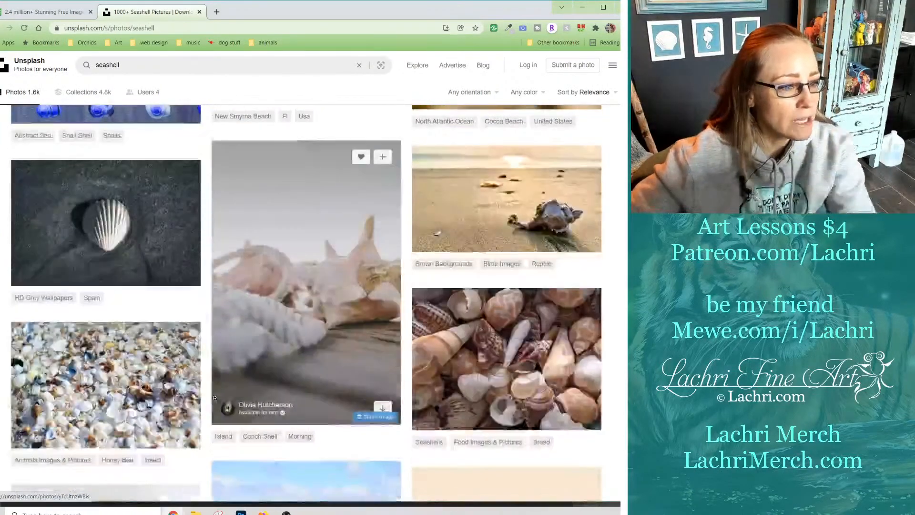
{"action": "scroll", "coordinate": [215, 397], "scroll_direction": "down", "scroll_amount": 5}
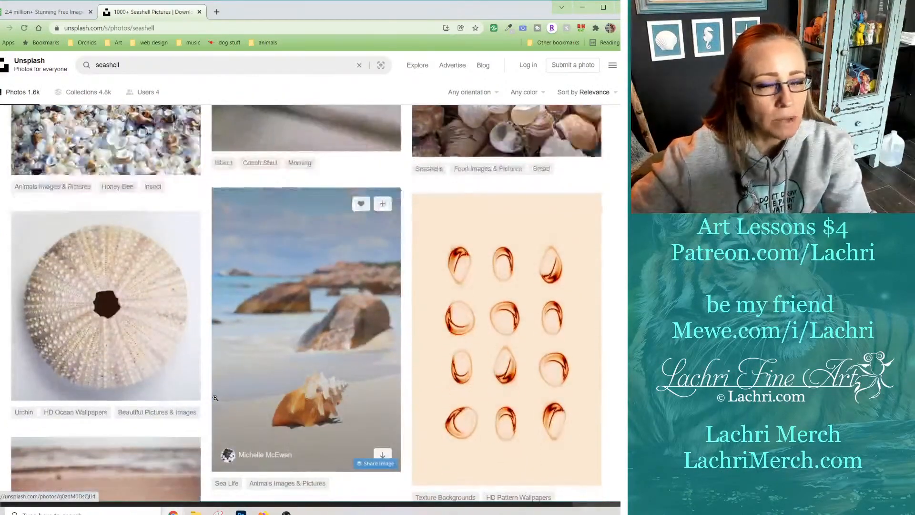
{"action": "scroll", "coordinate": [216, 397], "scroll_direction": "down", "scroll_amount": 5}
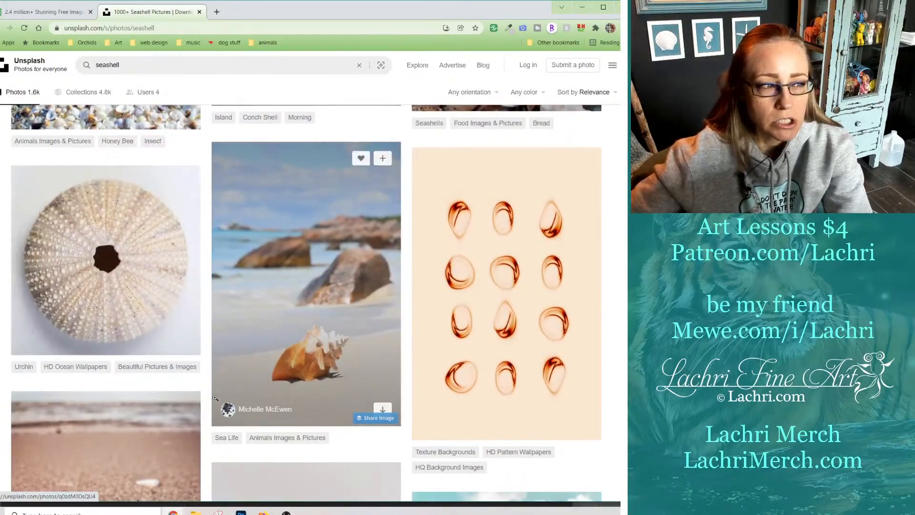
{"action": "scroll", "coordinate": [215, 398], "scroll_direction": "down", "scroll_amount": 6}
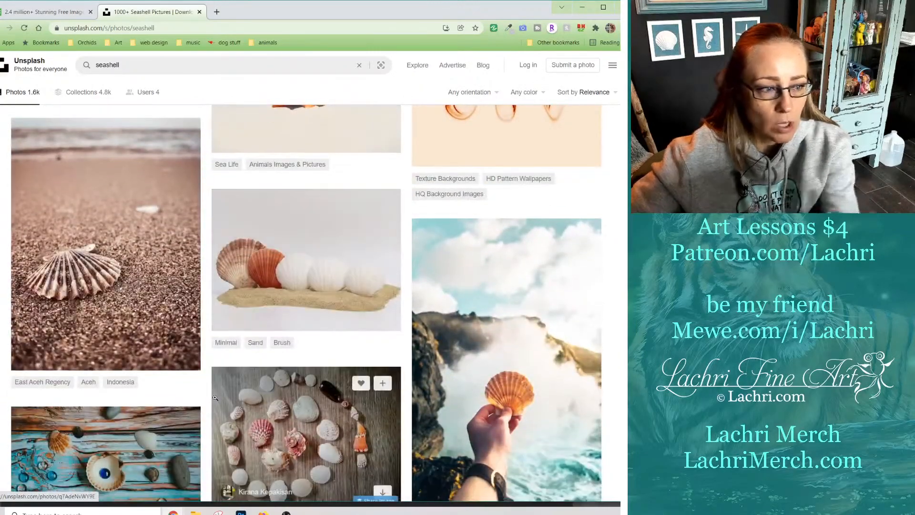
{"action": "scroll", "coordinate": [216, 397], "scroll_direction": "down", "scroll_amount": 7}
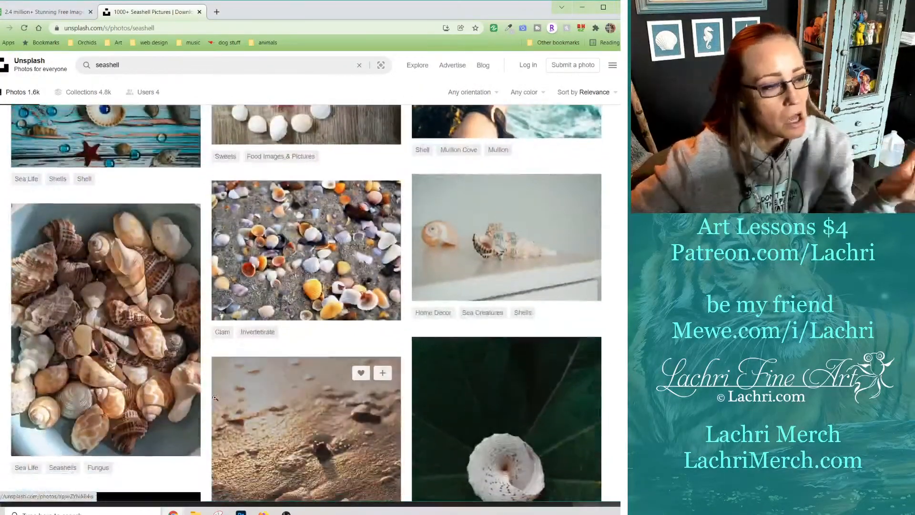
{"action": "scroll", "coordinate": [214, 397], "scroll_direction": "down", "scroll_amount": 5}
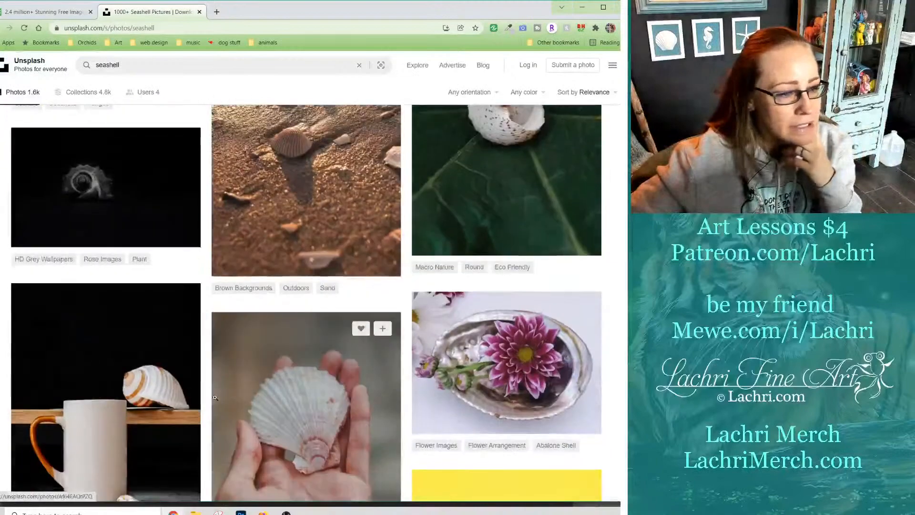
{"action": "scroll", "coordinate": [291, 368], "scroll_direction": "down", "scroll_amount": 3}
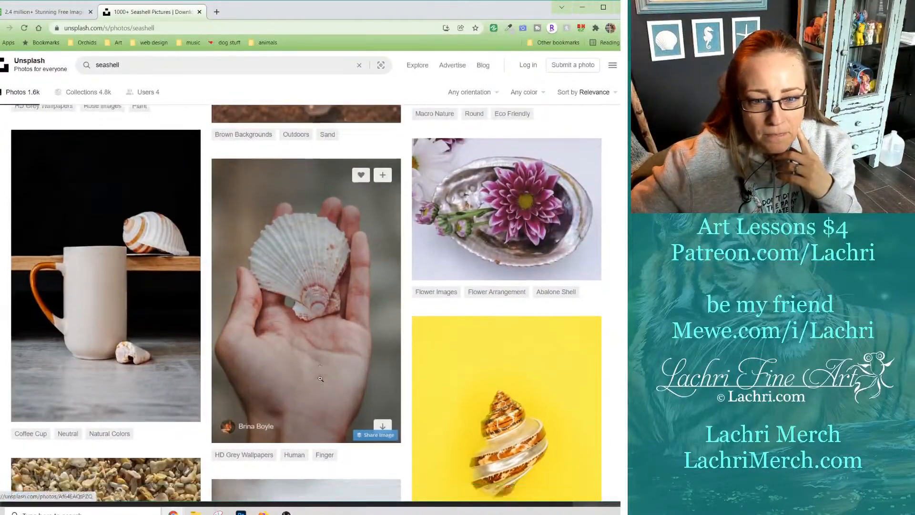
{"action": "scroll", "coordinate": [290, 368], "scroll_direction": "down", "scroll_amount": 2}
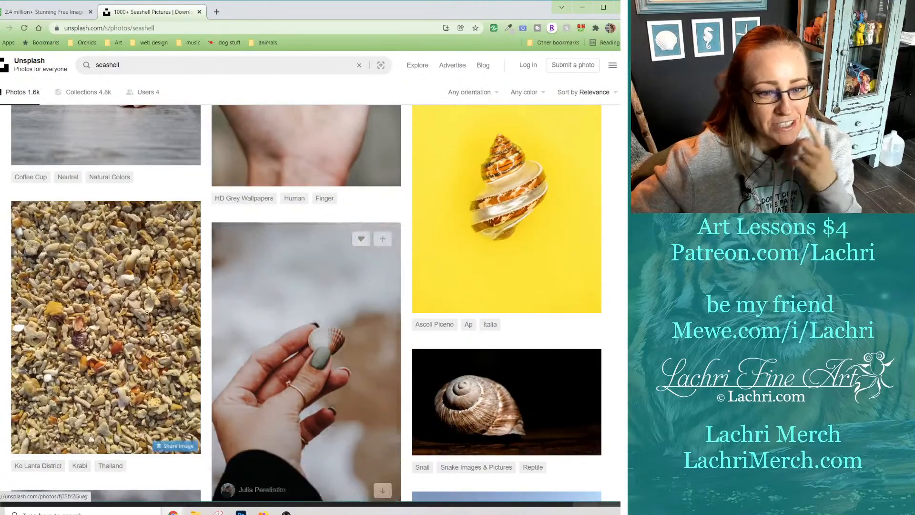
Open the photo of the brown and white spiral seashell on a black background in its own browser tab.
{"action": "scroll", "coordinate": [398, 403], "scroll_direction": "down", "scroll_amount": 1}
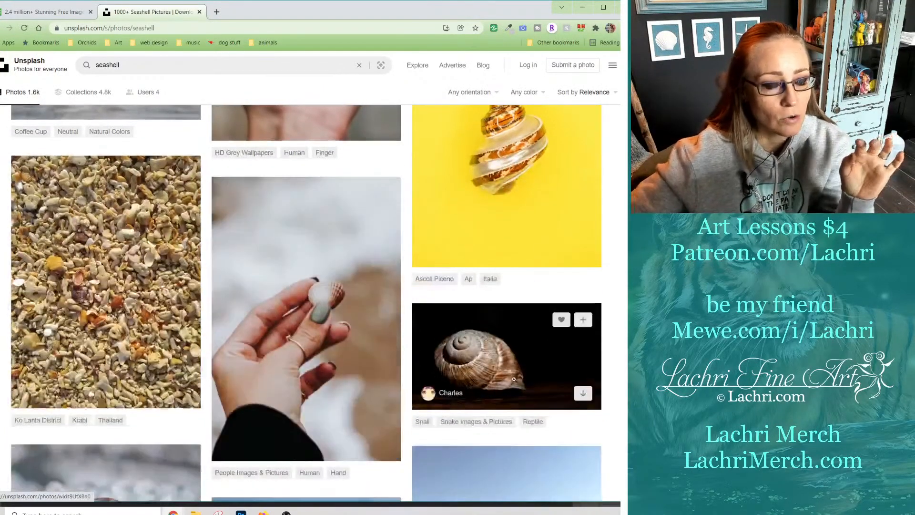
{"action": "right_click", "coordinate": [490, 349]}
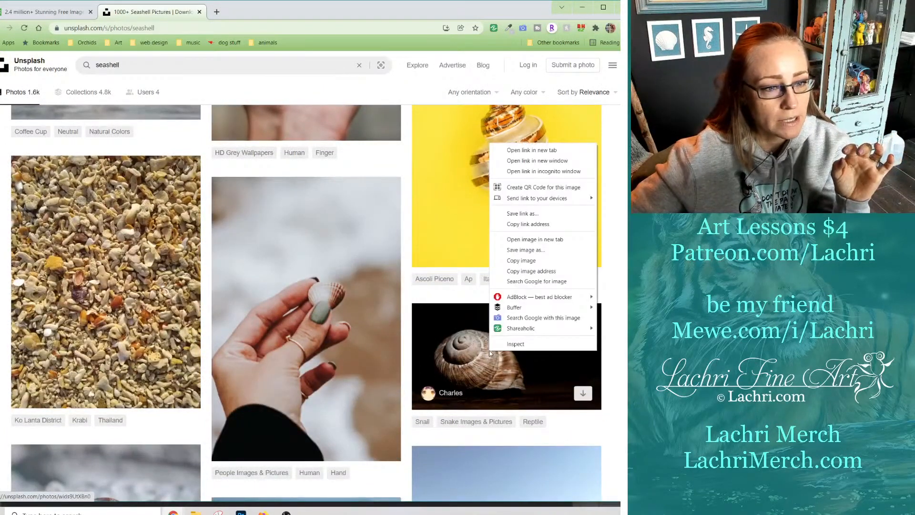
{"action": "left_click", "coordinate": [533, 151]}
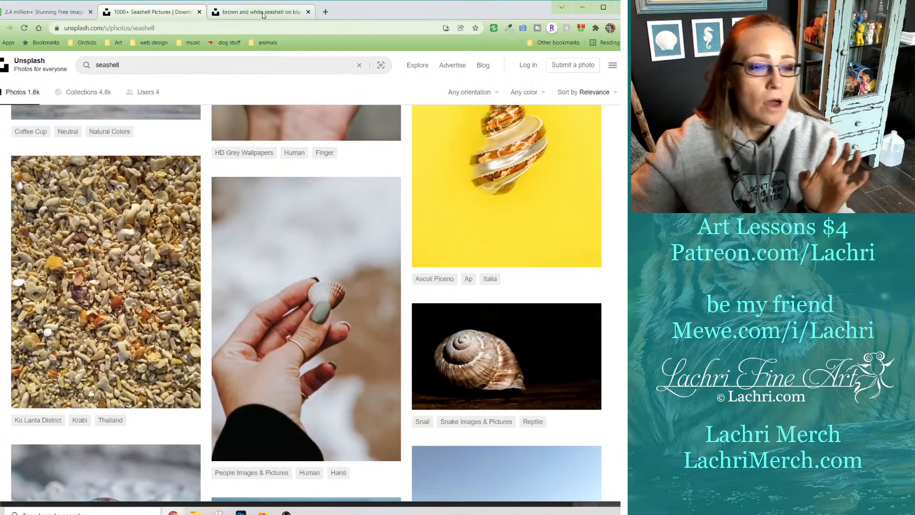
{"action": "left_click", "coordinate": [263, 14]}
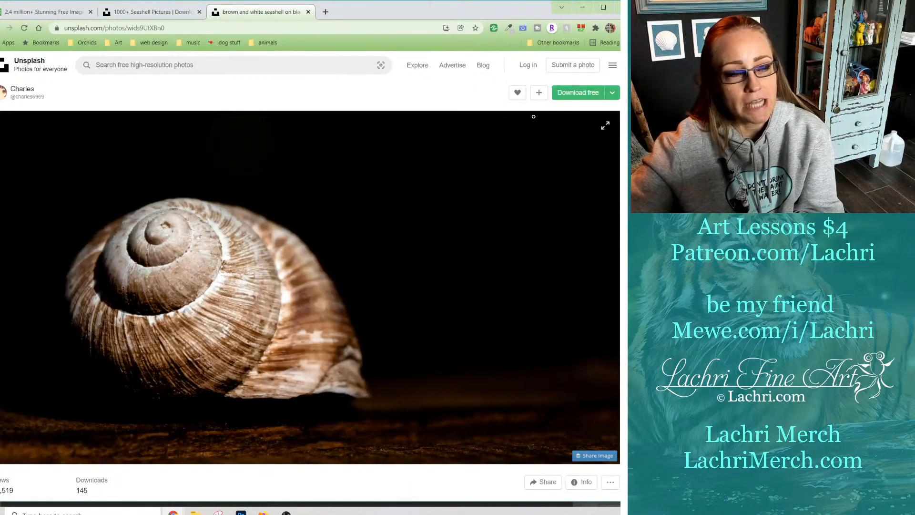
{"action": "right_click", "coordinate": [225, 290]}
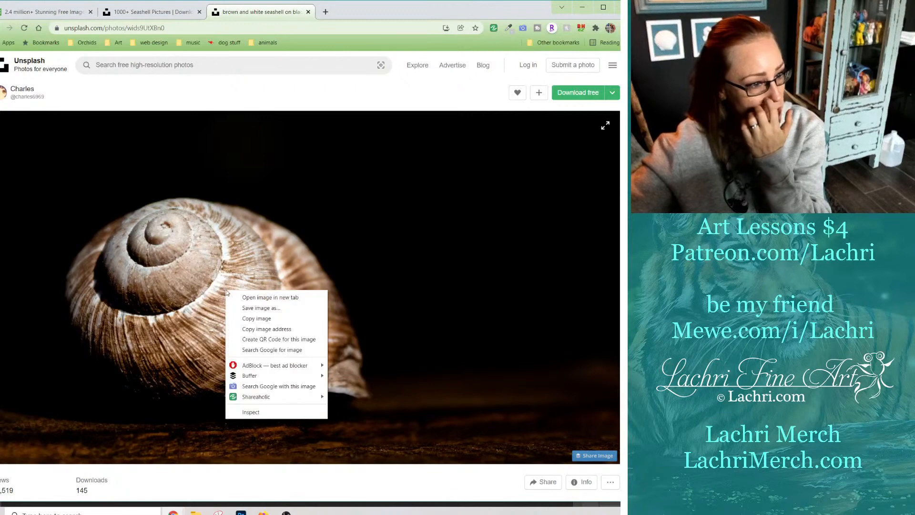
Download the spiral shell photo at original size (4995x2810) and save it as a JPEG in the collage folder within inktense on Data (D:).
{"action": "left_click", "coordinate": [613, 92]}
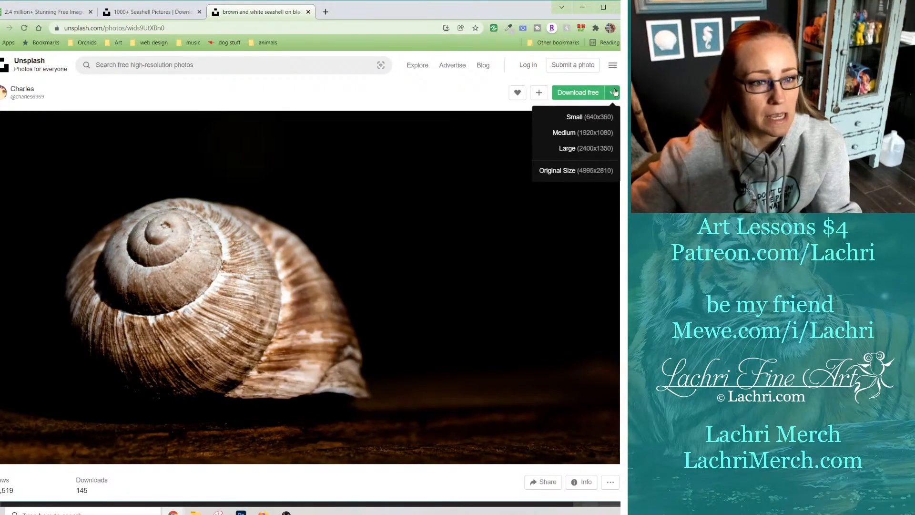
{"action": "left_click", "coordinate": [568, 170]}
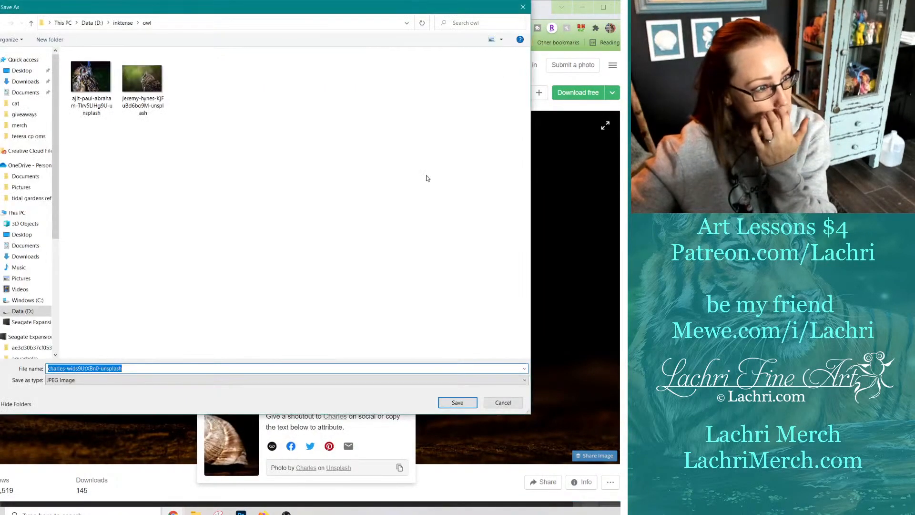
{"action": "left_click", "coordinate": [123, 23]}
{"action": "double_click", "coordinate": [90, 75]}
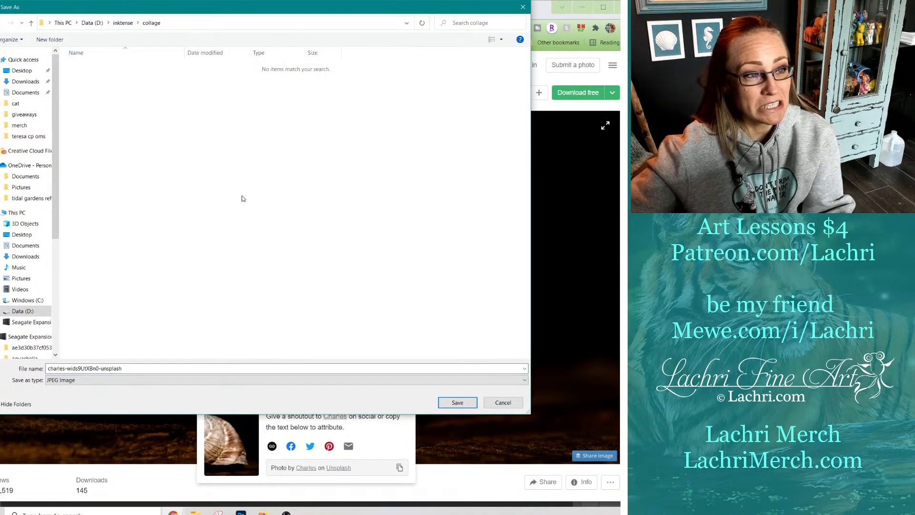
{"action": "double_click", "coordinate": [136, 368]}
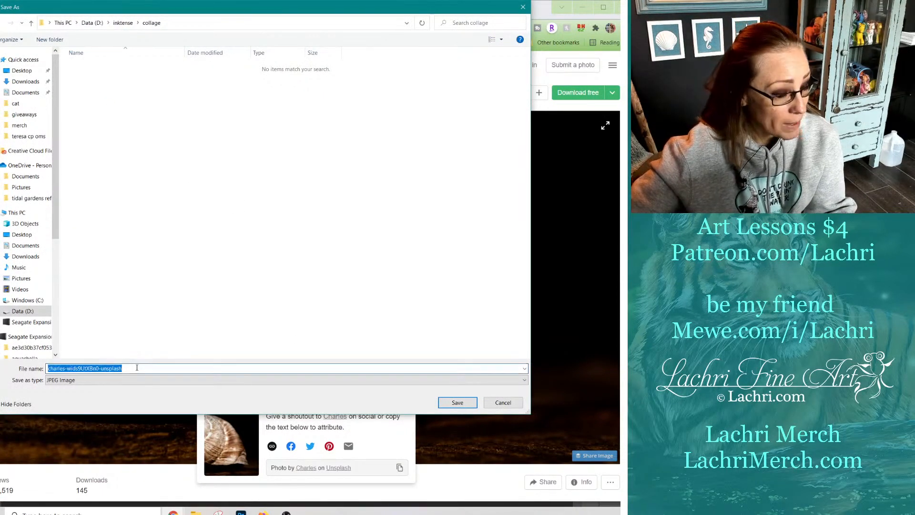
{"action": "left_click", "coordinate": [258, 368]}
{"action": "left_click", "coordinate": [465, 404]}
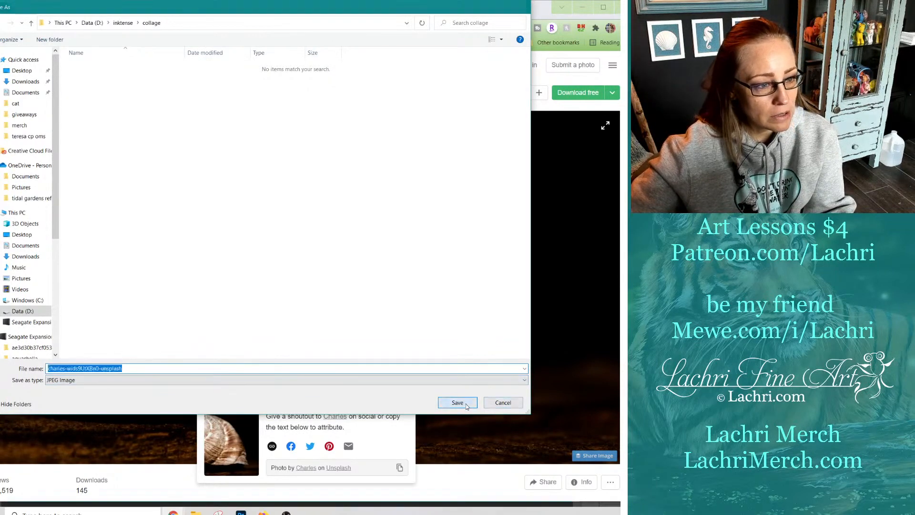
Switch to File Explorer, view the first owl photo in the inktense owl folder, and close both the photo viewer and the folder window.
{"action": "left_click", "coordinate": [196, 512]}
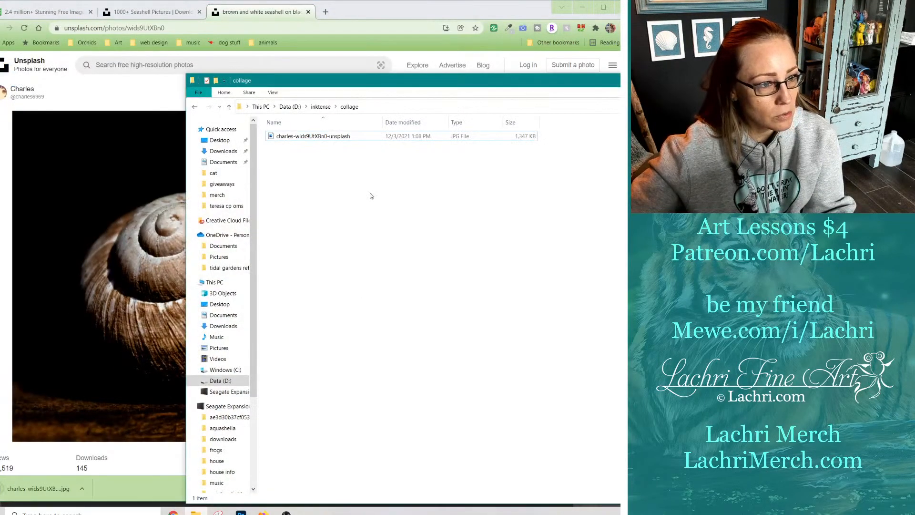
{"action": "left_click", "coordinate": [320, 106]}
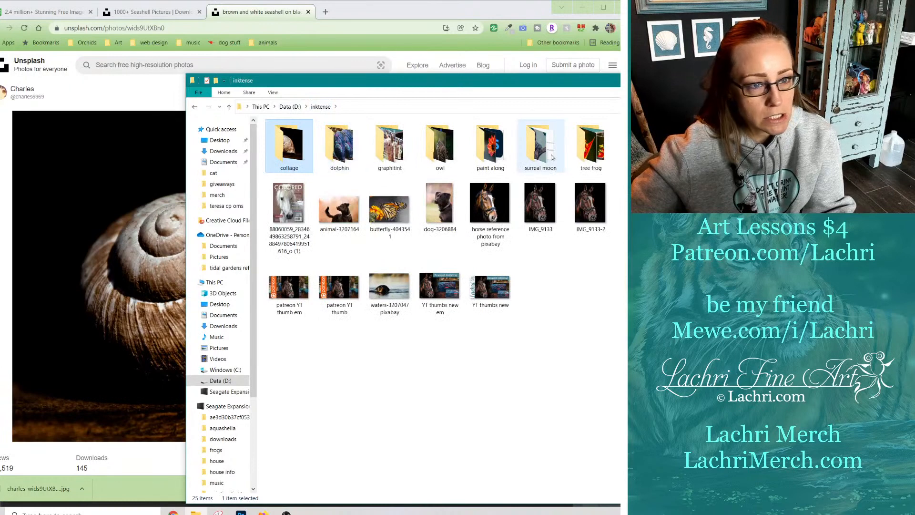
{"action": "double_click", "coordinate": [420, 155]}
{"action": "double_click", "coordinate": [287, 154]}
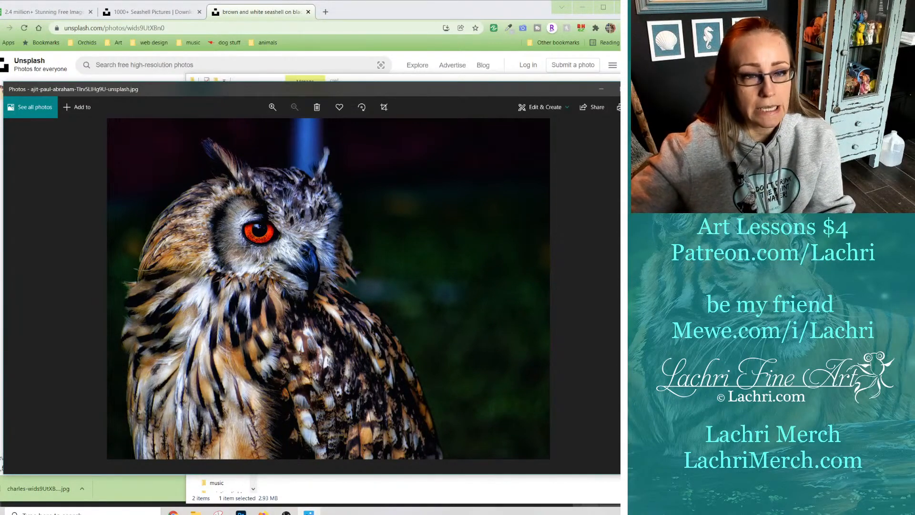
{"action": "left_click", "coordinate": [643, 89]}
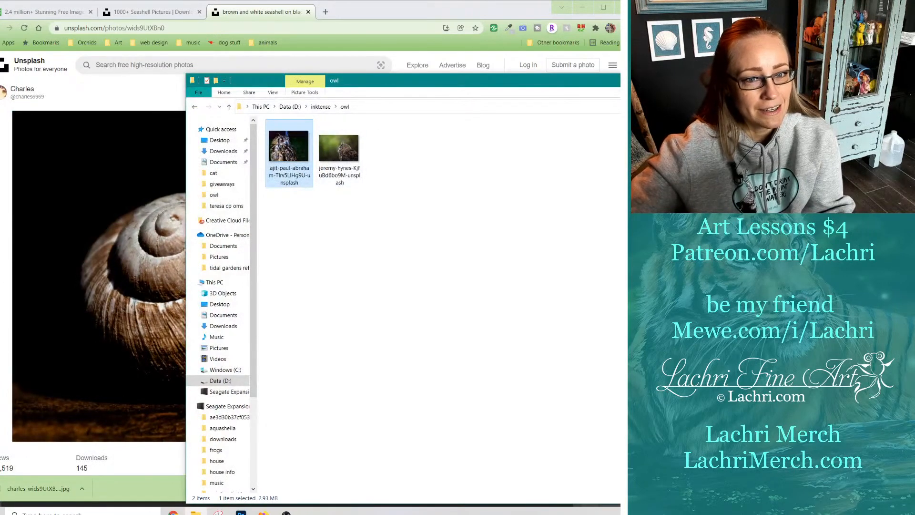
{"action": "left_click", "coordinate": [715, 80]}
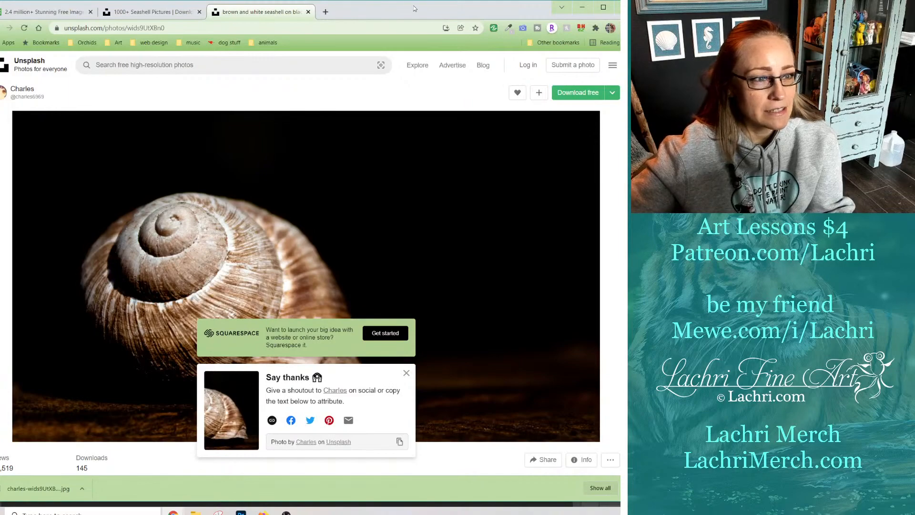
Close the downloaded shell's photo page and browse further through the seashell results for more reference photos.
{"action": "left_click", "coordinate": [308, 13]}
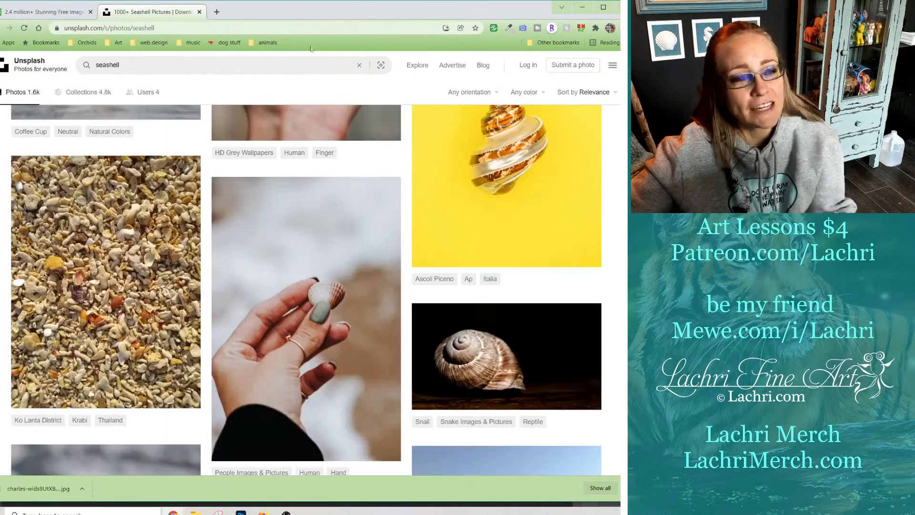
{"action": "scroll", "coordinate": [427, 236], "scroll_direction": "down", "scroll_amount": 5}
{"action": "scroll", "coordinate": [428, 237], "scroll_direction": "down", "scroll_amount": 10}
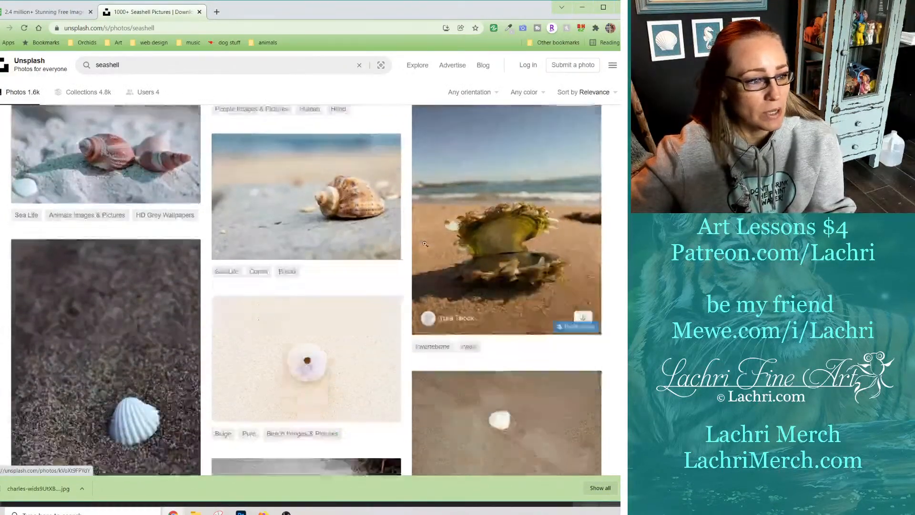
{"action": "scroll", "coordinate": [424, 243], "scroll_direction": "down", "scroll_amount": 5}
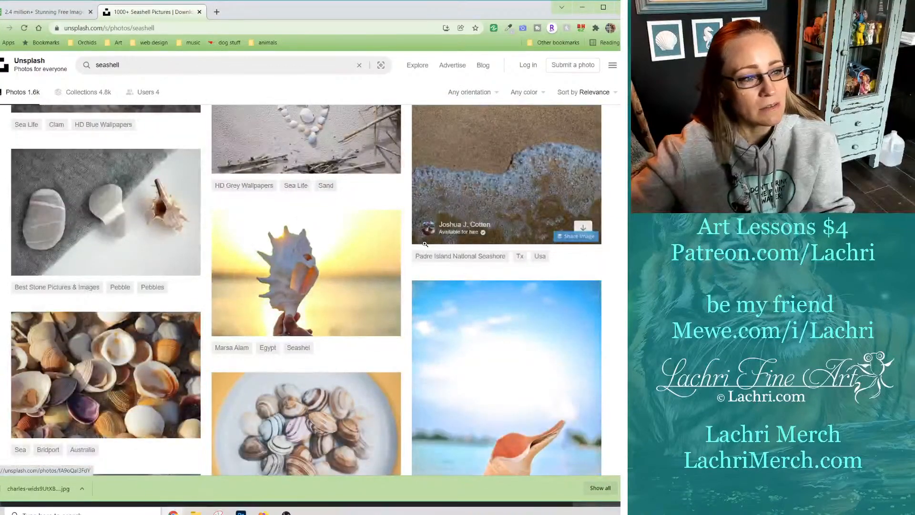
{"action": "scroll", "coordinate": [425, 244], "scroll_direction": "down", "scroll_amount": 1}
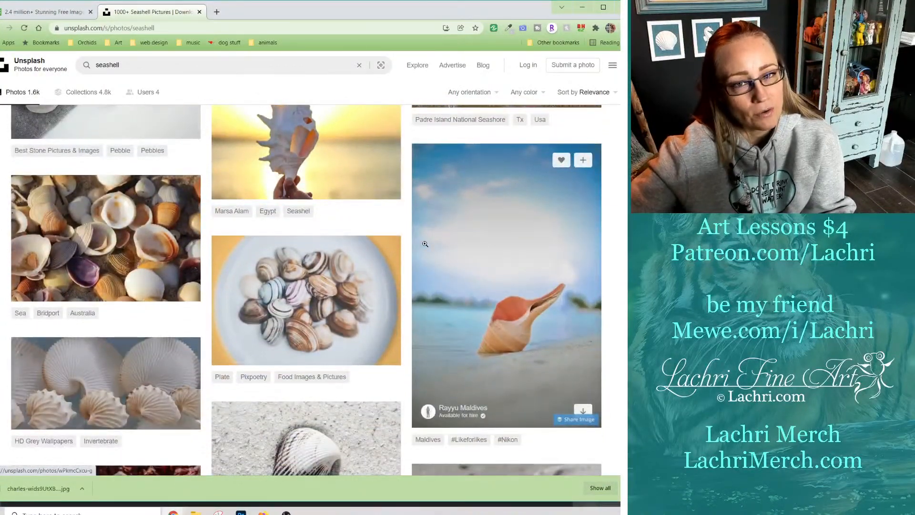
{"action": "scroll", "coordinate": [424, 244], "scroll_direction": "down", "scroll_amount": 9}
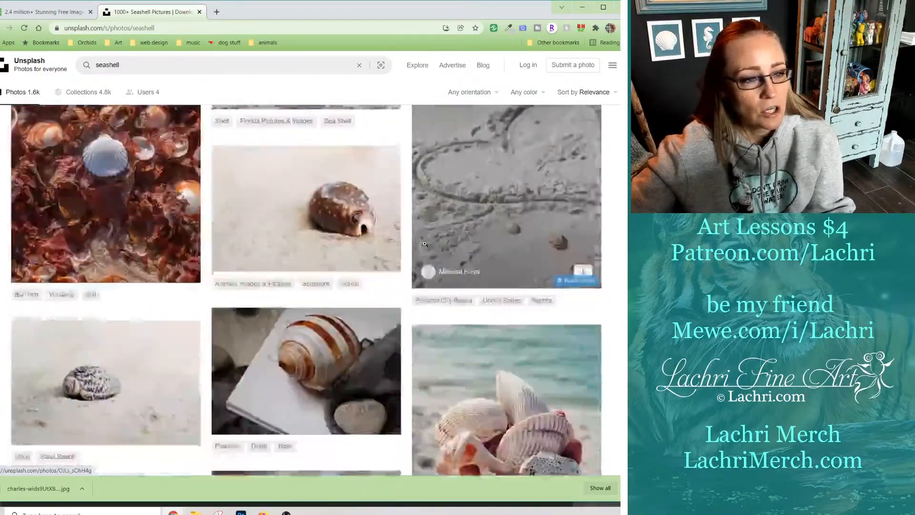
{"action": "scroll", "coordinate": [425, 243], "scroll_direction": "down", "scroll_amount": 5}
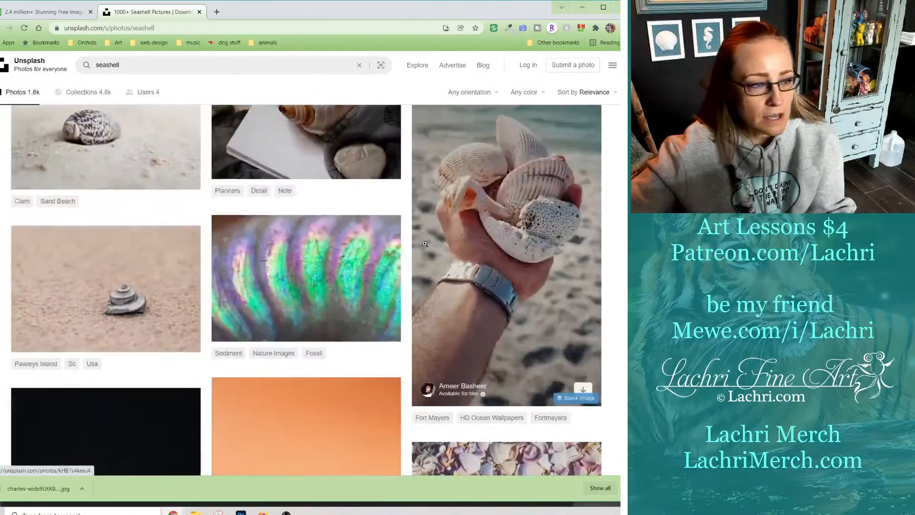
{"action": "scroll", "coordinate": [424, 244], "scroll_direction": "down", "scroll_amount": 10}
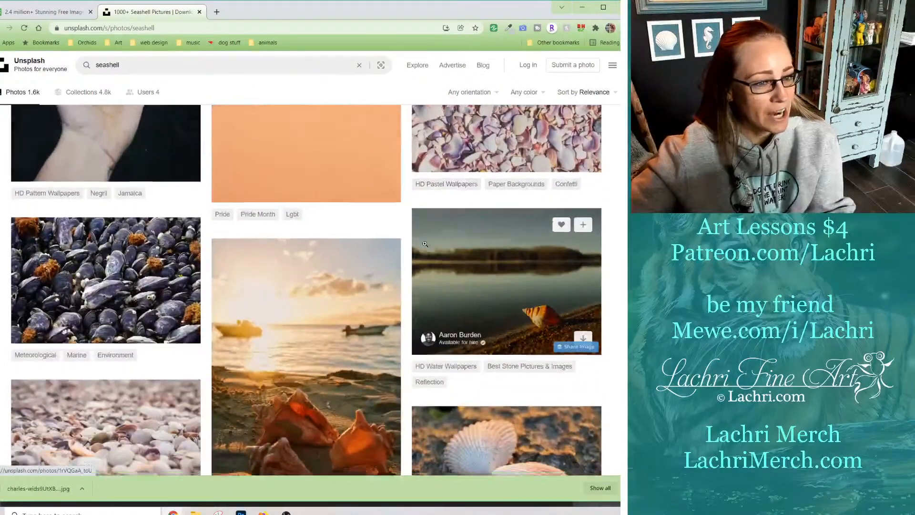
{"action": "scroll", "coordinate": [424, 244], "scroll_direction": "down", "scroll_amount": 10}
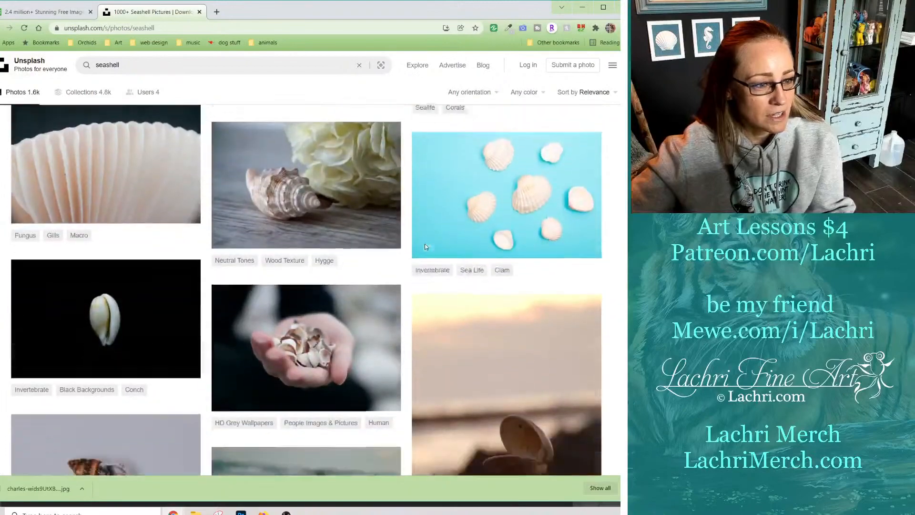
{"action": "scroll", "coordinate": [424, 244], "scroll_direction": "down", "scroll_amount": 11}
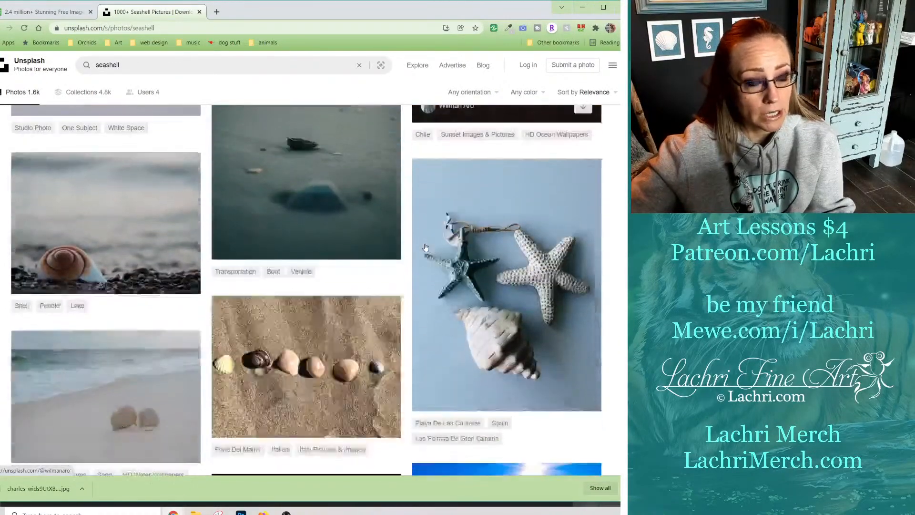
{"action": "scroll", "coordinate": [426, 247], "scroll_direction": "down", "scroll_amount": 4}
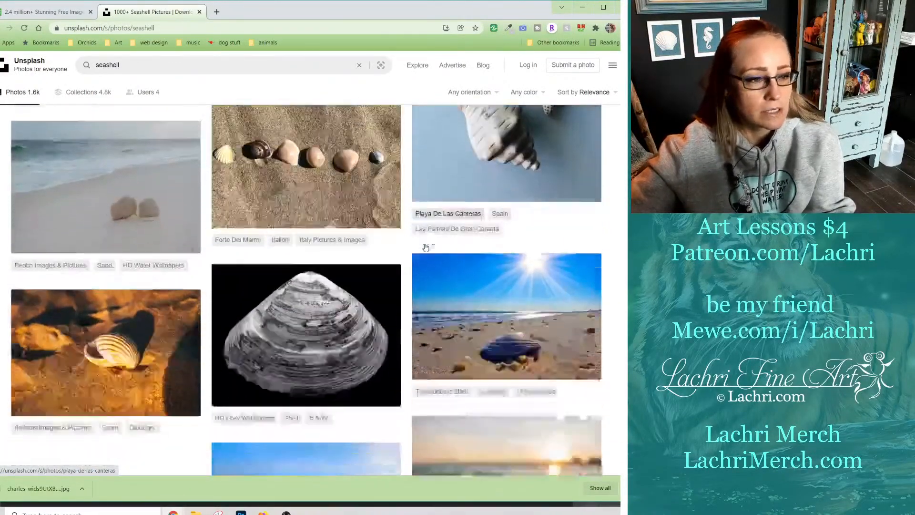
{"action": "scroll", "coordinate": [426, 247], "scroll_direction": "down", "scroll_amount": 10}
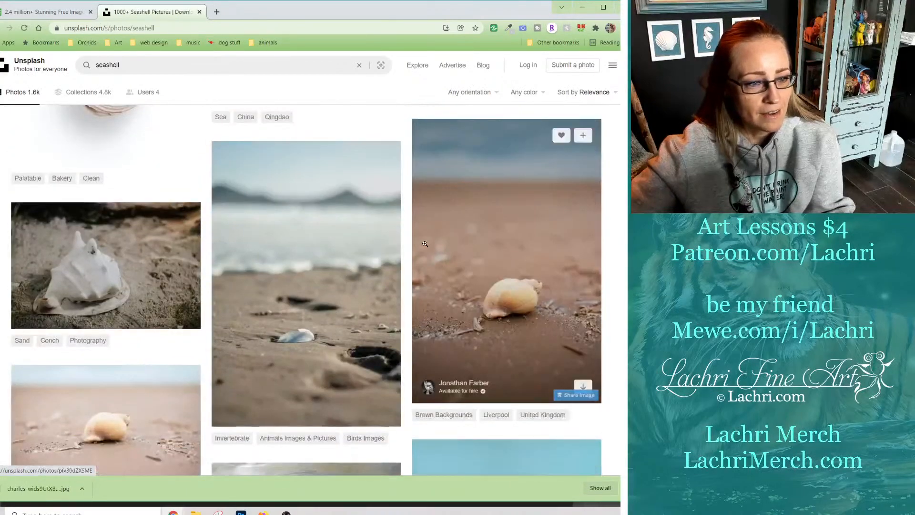
{"action": "scroll", "coordinate": [424, 244], "scroll_direction": "down", "scroll_amount": 5}
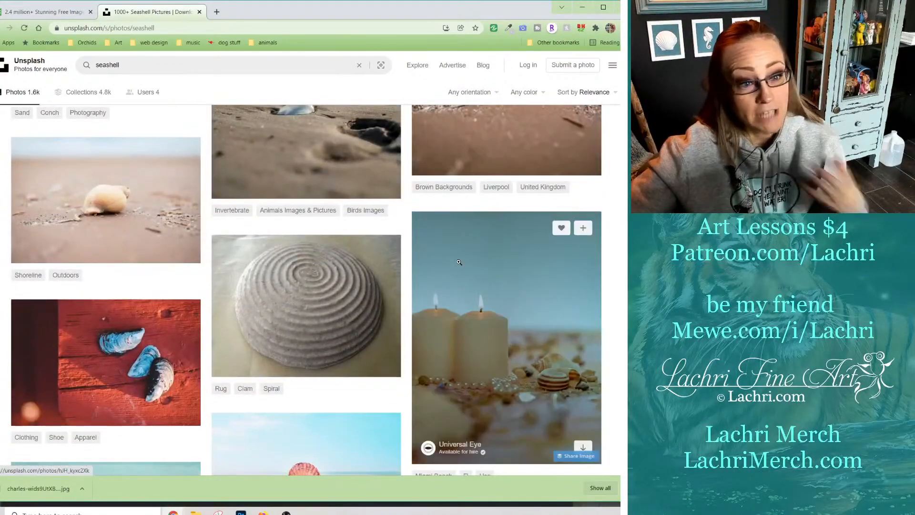
{"action": "scroll", "coordinate": [459, 262], "scroll_direction": "down", "scroll_amount": 10}
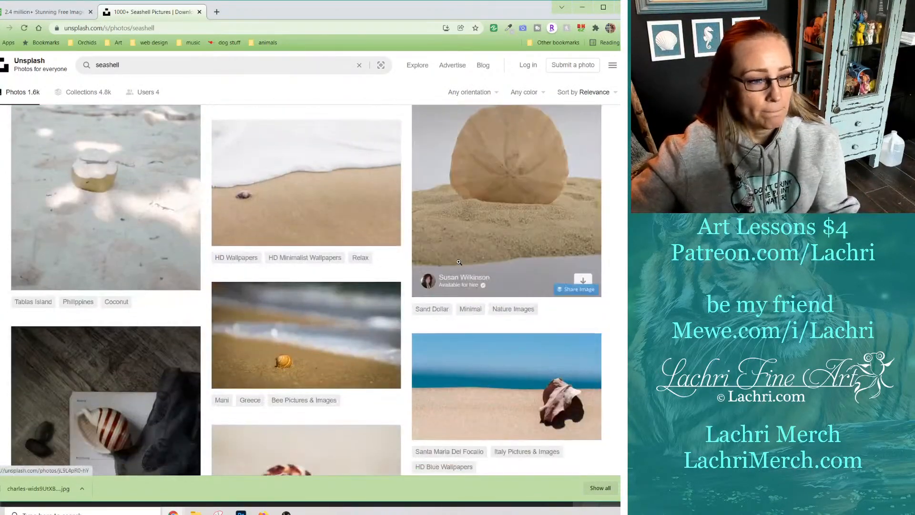
{"action": "scroll", "coordinate": [459, 262], "scroll_direction": "down", "scroll_amount": 5}
{"action": "scroll", "coordinate": [453, 317], "scroll_direction": "down", "scroll_amount": 3}
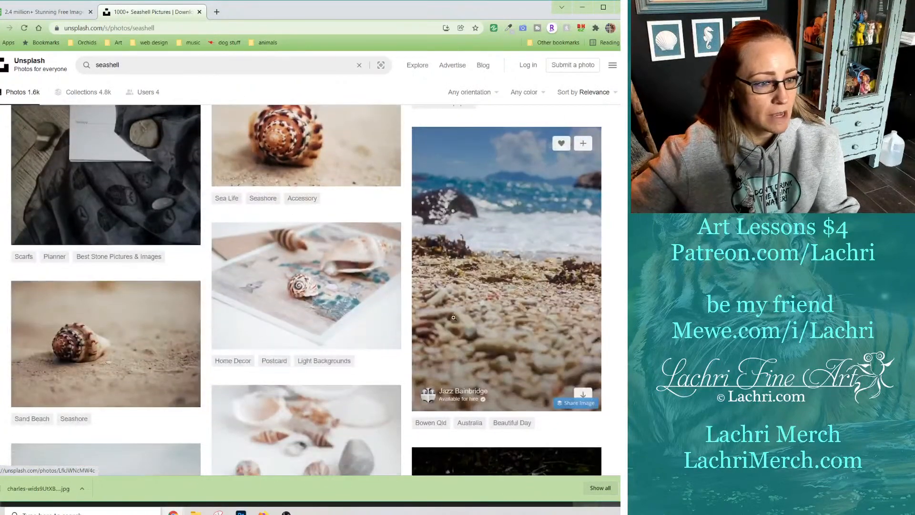
{"action": "scroll", "coordinate": [458, 309], "scroll_direction": "down", "scroll_amount": 5}
{"action": "scroll", "coordinate": [405, 321], "scroll_direction": "down", "scroll_amount": 4}
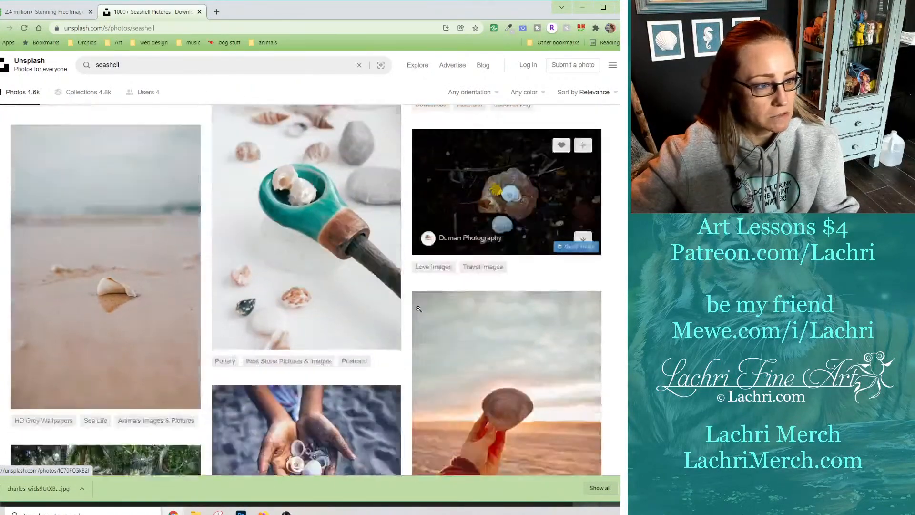
{"action": "scroll", "coordinate": [405, 320], "scroll_direction": "down", "scroll_amount": 7}
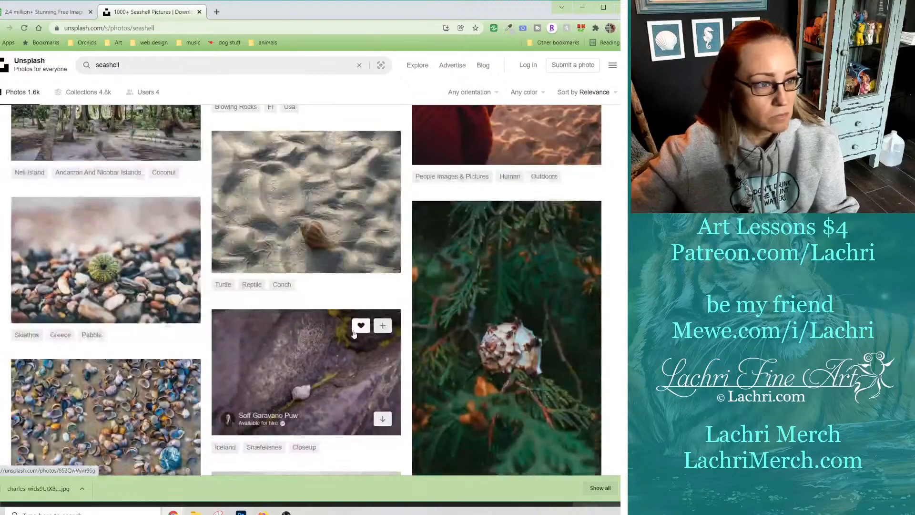
{"action": "scroll", "coordinate": [310, 248], "scroll_direction": "down", "scroll_amount": 6}
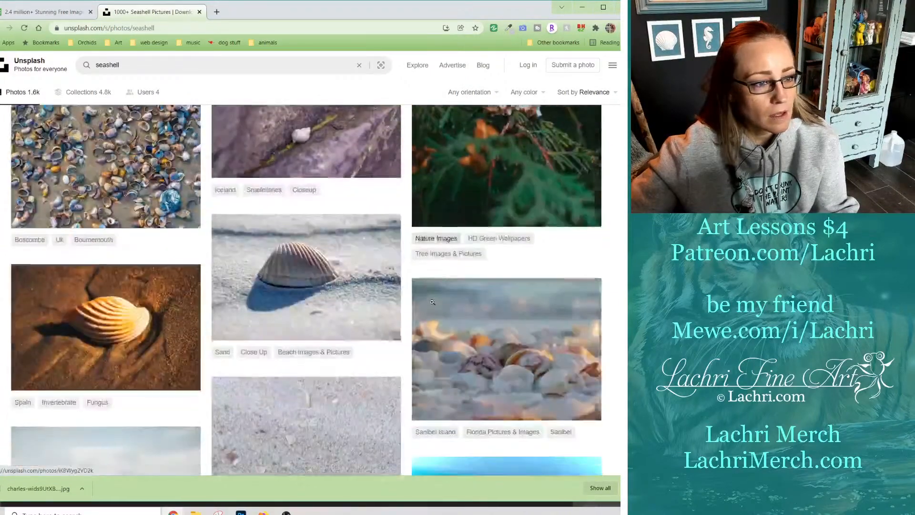
{"action": "scroll", "coordinate": [347, 263], "scroll_direction": "down", "scroll_amount": 4}
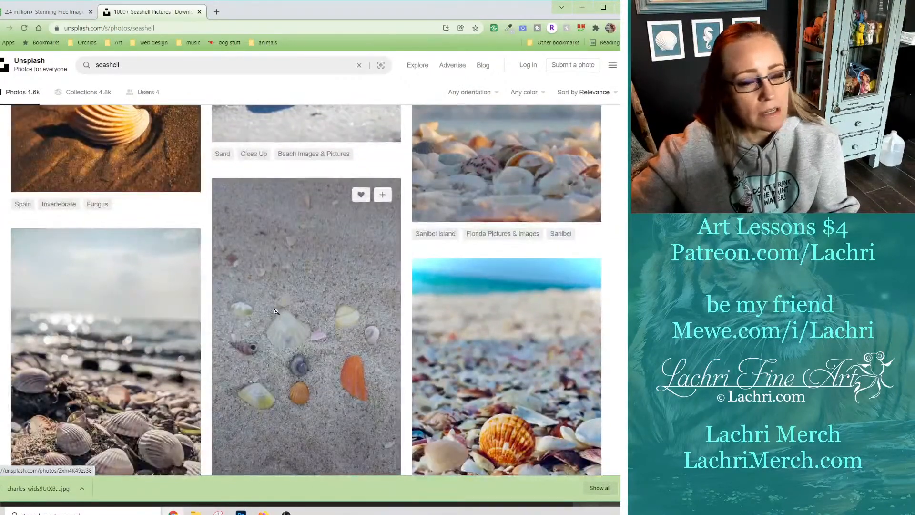
{"action": "scroll", "coordinate": [276, 311], "scroll_direction": "down", "scroll_amount": 15}
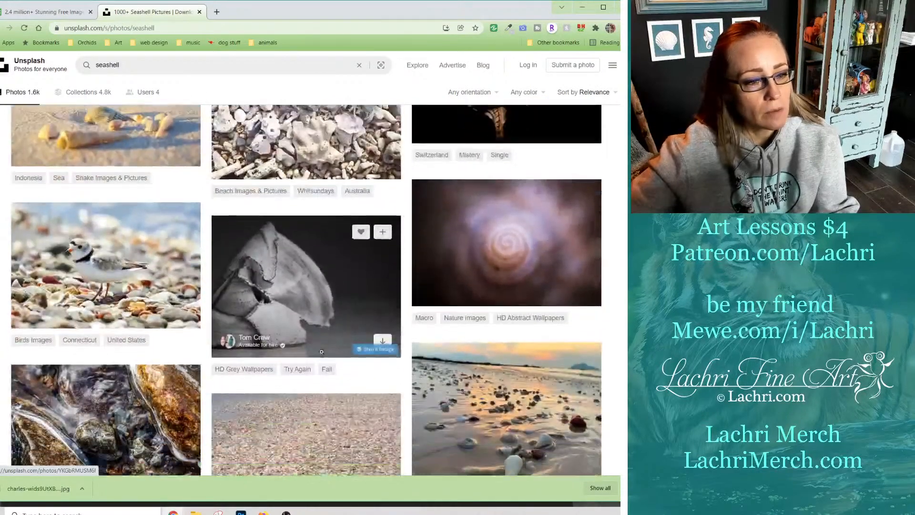
{"action": "scroll", "coordinate": [321, 351], "scroll_direction": "down", "scroll_amount": 7}
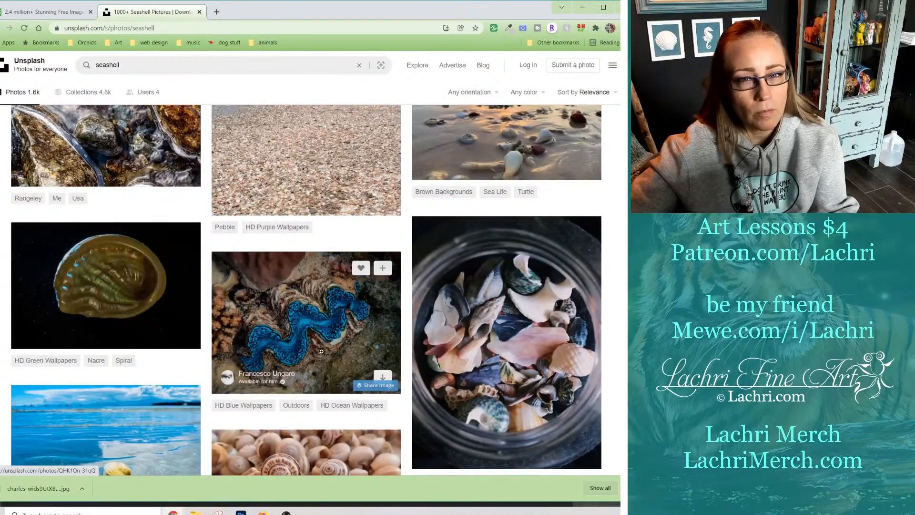
Find the grayscale photo of a spiky conch shell on black in the seashell results and open it in its own browser tab.
{"action": "scroll", "coordinate": [321, 351], "scroll_direction": "down", "scroll_amount": 7}
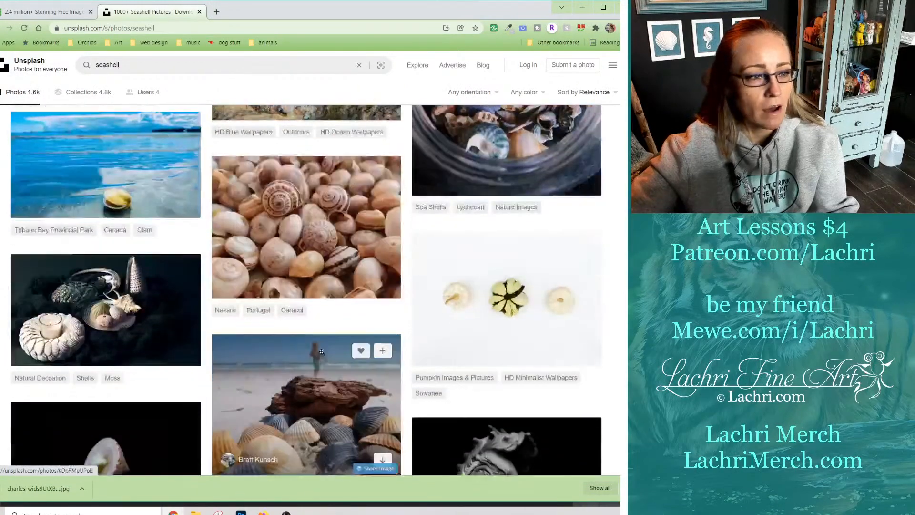
{"action": "scroll", "coordinate": [406, 355], "scroll_direction": "down", "scroll_amount": 4}
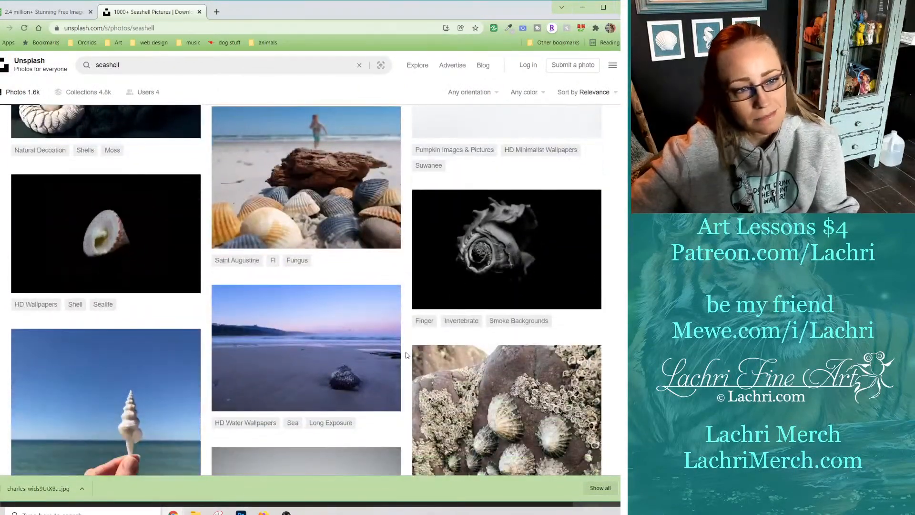
{"action": "scroll", "coordinate": [406, 355], "scroll_direction": "down", "scroll_amount": 1}
{"action": "right_click", "coordinate": [501, 193]}
{"action": "left_click", "coordinate": [514, 206]}
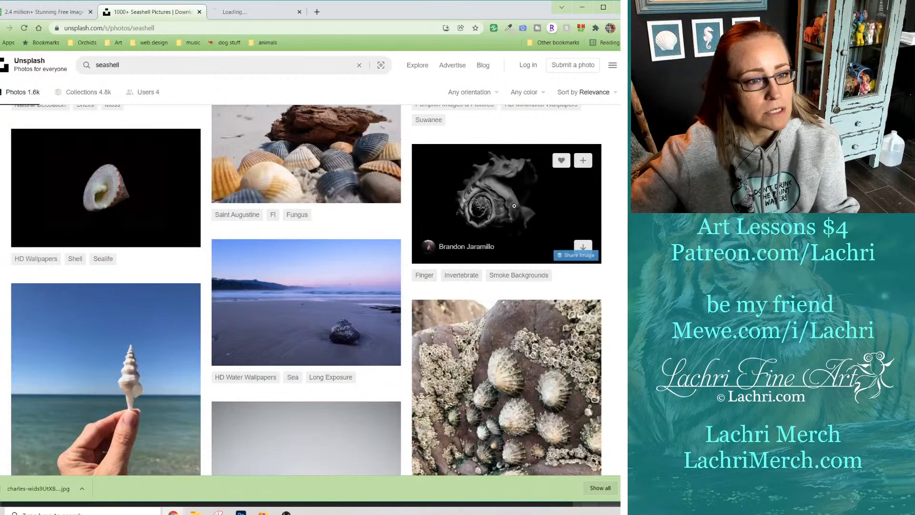
{"action": "left_click", "coordinate": [257, 13]}
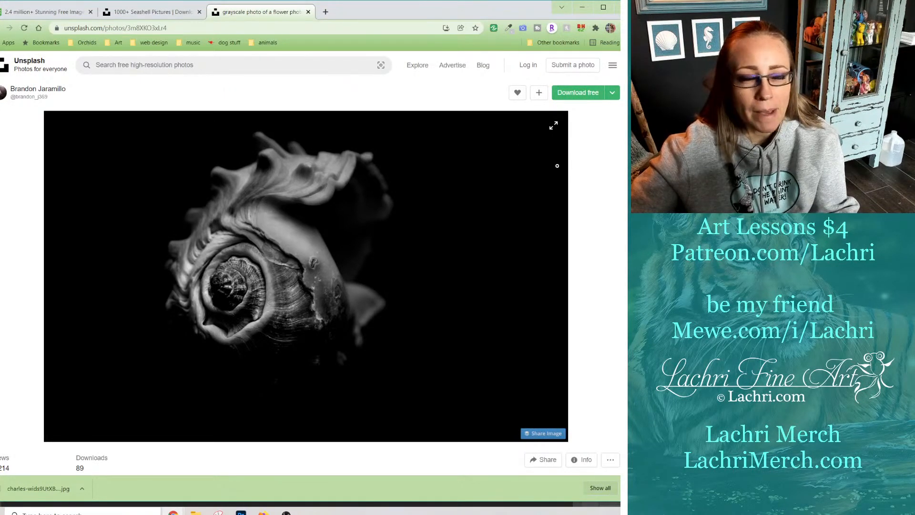
Download the grayscale conch photo at original size (4705x2968) and save it as a JPEG in the collage folder.
{"action": "left_click", "coordinate": [613, 93]}
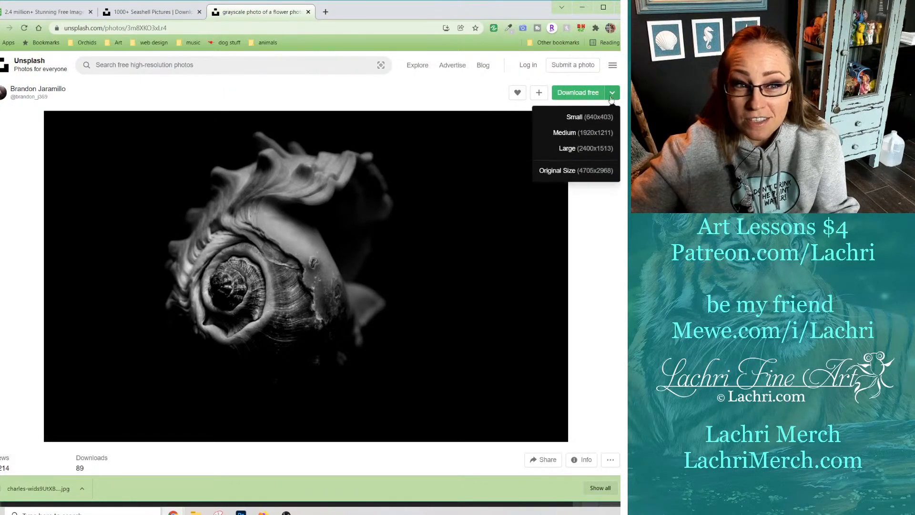
{"action": "left_click", "coordinate": [571, 170]}
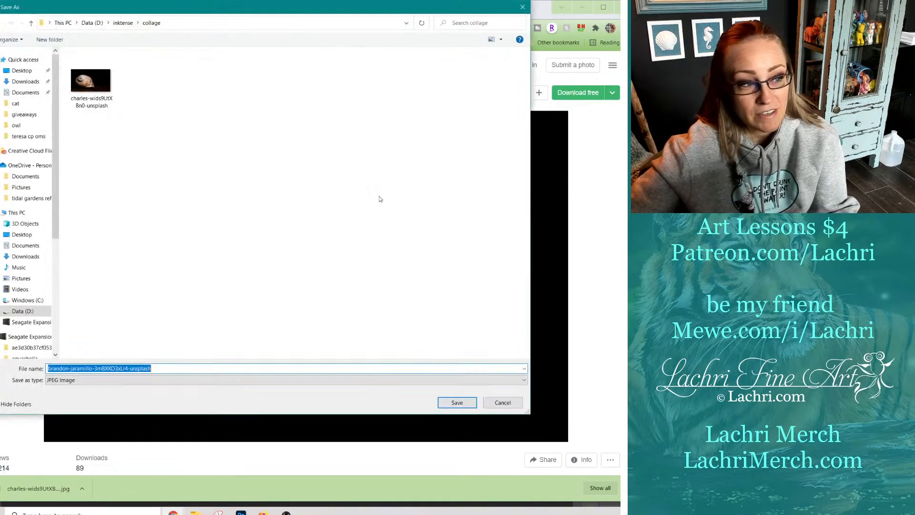
{"action": "key", "text": "Return"}
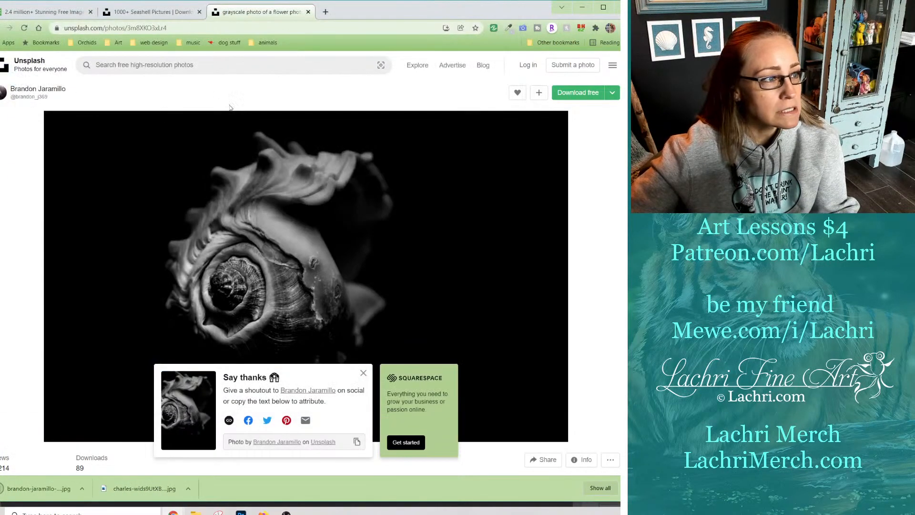
Open the conch photographer's profile, look through their other shell and cat photos, and close the profile page.
{"action": "left_click", "coordinate": [9, 86]}
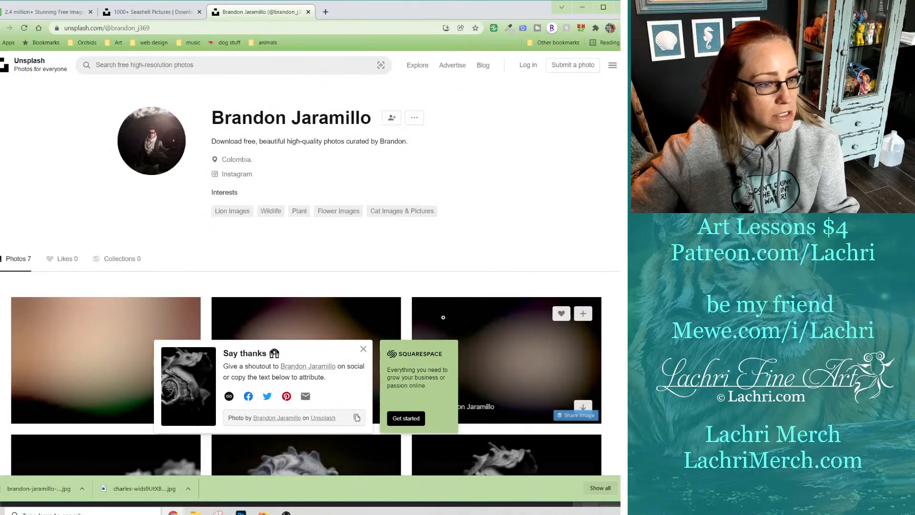
{"action": "left_click", "coordinate": [361, 349]}
{"action": "scroll", "coordinate": [489, 257], "scroll_direction": "down", "scroll_amount": 2}
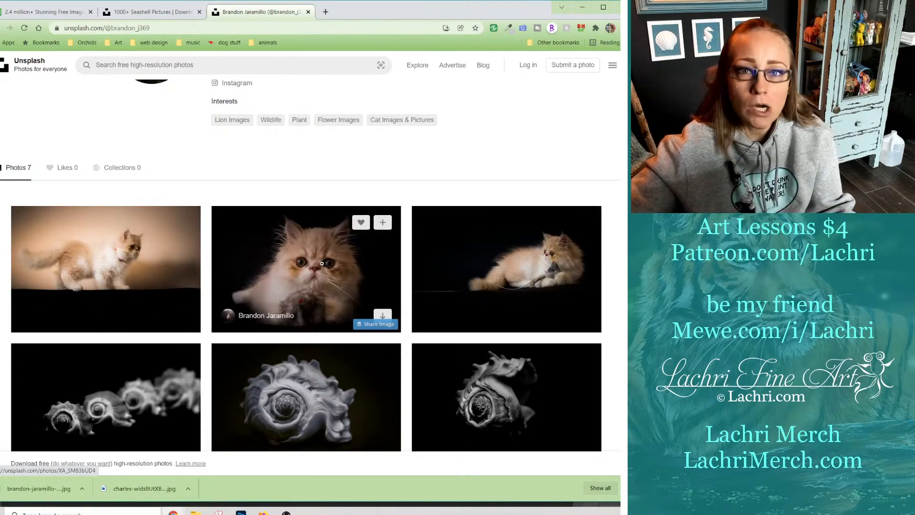
{"action": "scroll", "coordinate": [254, 273], "scroll_direction": "down", "scroll_amount": 2}
{"action": "scroll", "coordinate": [254, 273], "scroll_direction": "down", "scroll_amount": 3}
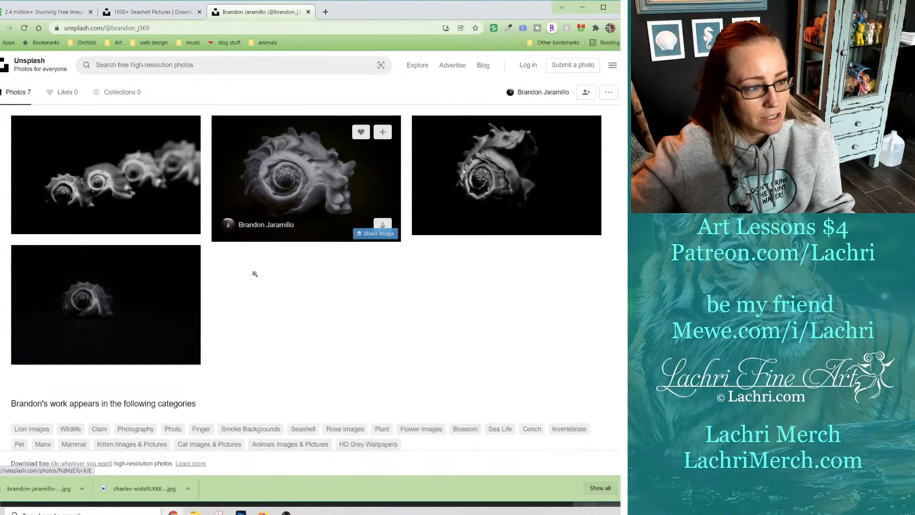
{"action": "scroll", "coordinate": [254, 275], "scroll_direction": "up", "scroll_amount": 2}
{"action": "scroll", "coordinate": [254, 276], "scroll_direction": "up", "scroll_amount": 5}
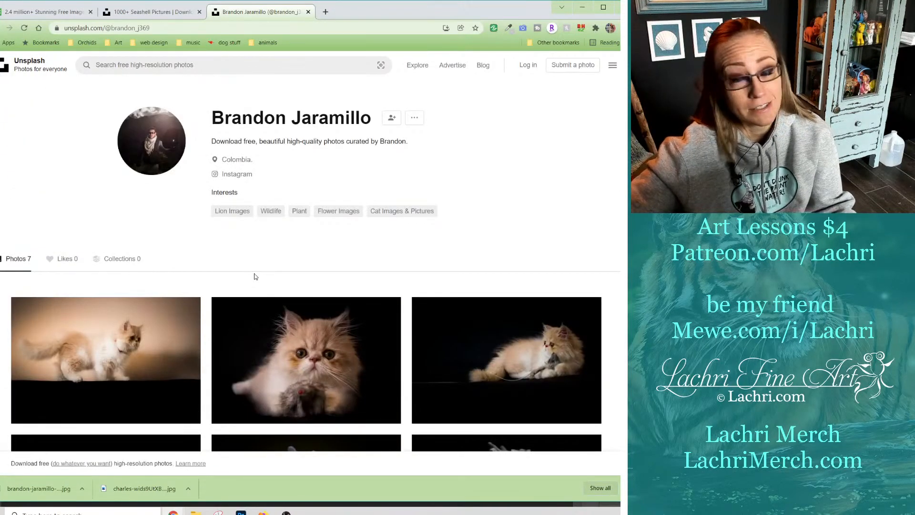
{"action": "scroll", "coordinate": [255, 276], "scroll_direction": "down", "scroll_amount": 6}
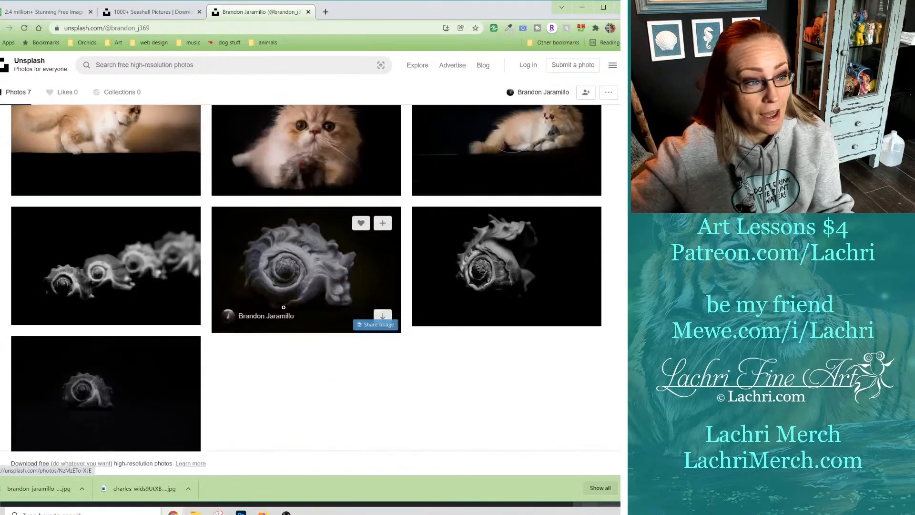
{"action": "scroll", "coordinate": [296, 286], "scroll_direction": "up", "scroll_amount": 4}
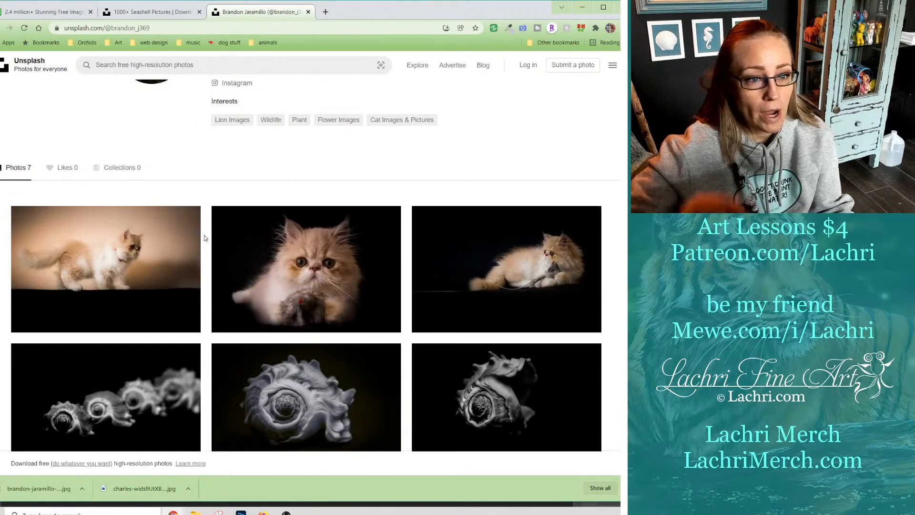
{"action": "scroll", "coordinate": [204, 236], "scroll_direction": "down", "scroll_amount": 3}
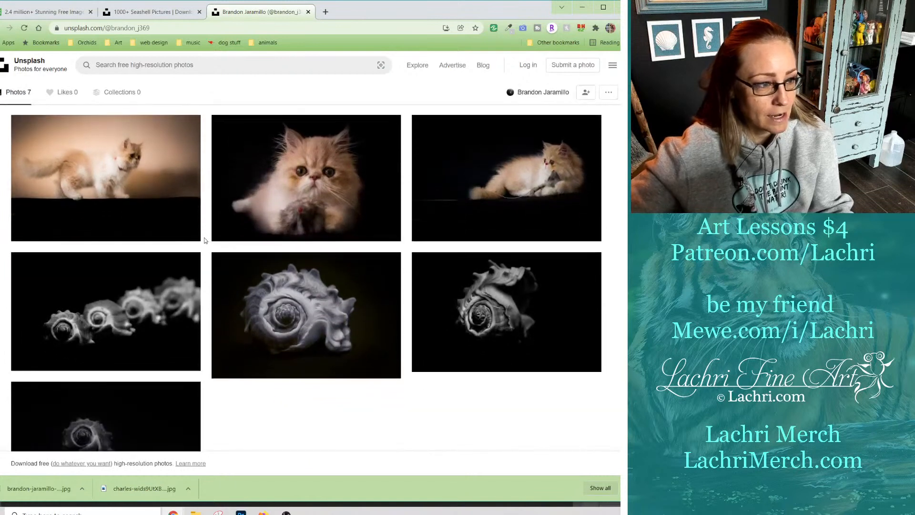
{"action": "scroll", "coordinate": [310, 182], "scroll_direction": "up", "scroll_amount": 3}
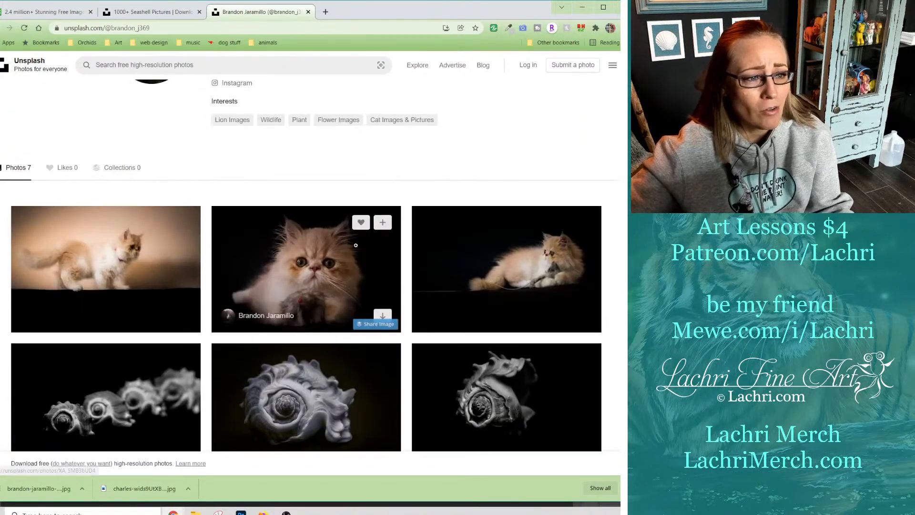
{"action": "left_click", "coordinate": [308, 12]}
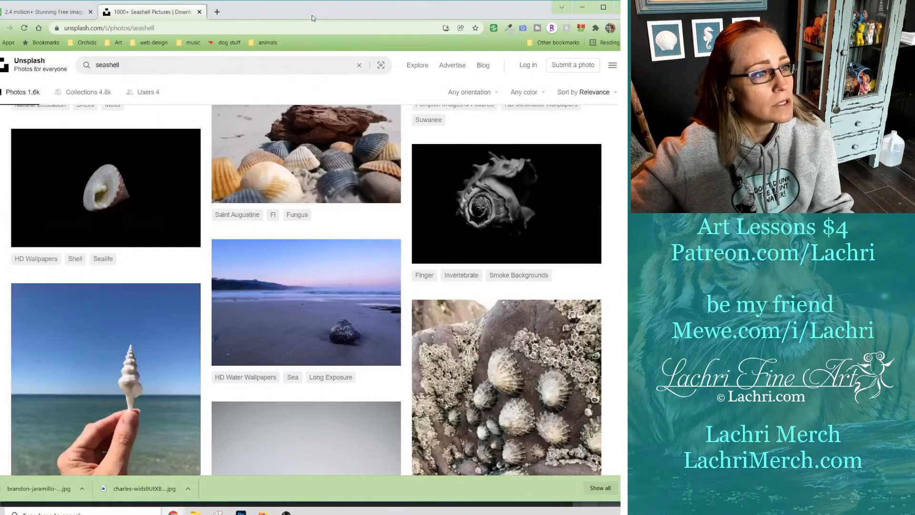
Browse much further through the seashell results, examining the shell photos for more usable collage references.
{"action": "scroll", "coordinate": [446, 236], "scroll_direction": "down", "scroll_amount": 4}
{"action": "scroll", "coordinate": [446, 235], "scroll_direction": "down", "scroll_amount": 1}
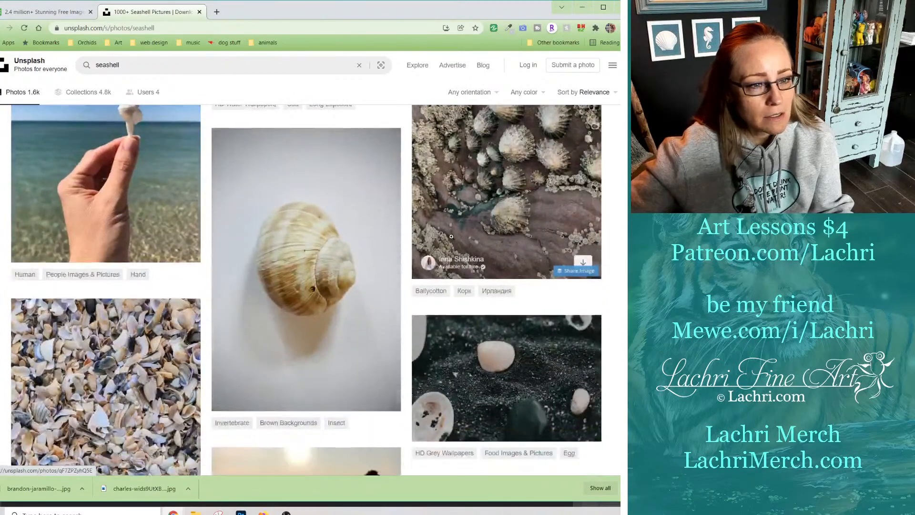
{"action": "scroll", "coordinate": [428, 247], "scroll_direction": "up", "scroll_amount": 2}
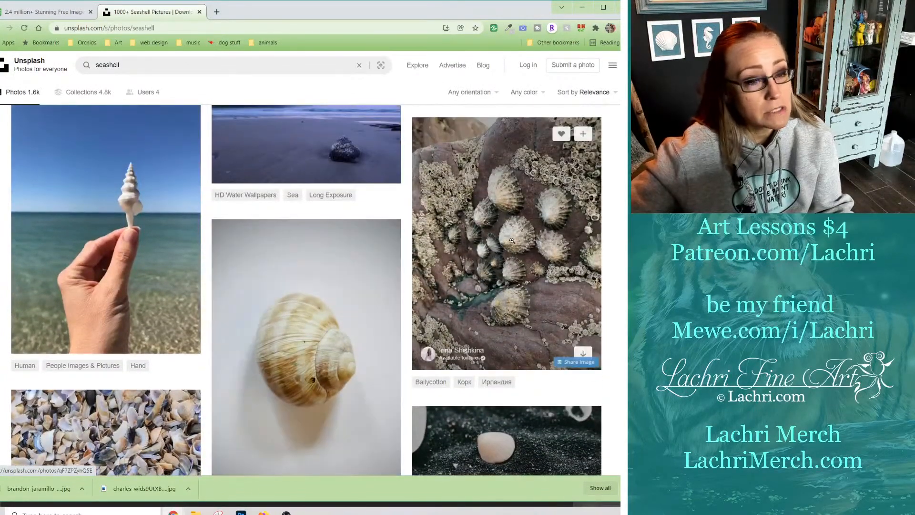
{"action": "scroll", "coordinate": [221, 274], "scroll_direction": "down", "scroll_amount": 2}
{"action": "scroll", "coordinate": [221, 274], "scroll_direction": "down", "scroll_amount": 10}
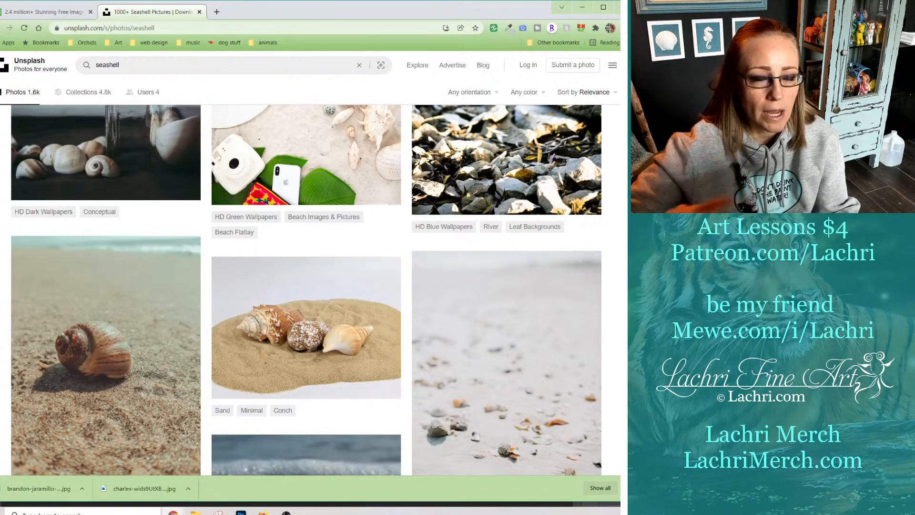
{"action": "scroll", "coordinate": [513, 348], "scroll_direction": "down", "scroll_amount": 8}
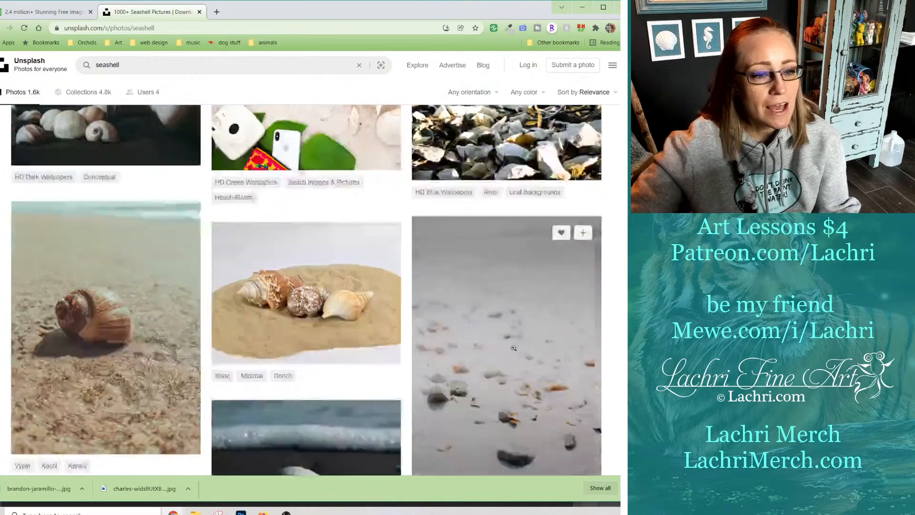
{"action": "scroll", "coordinate": [513, 348], "scroll_direction": "down", "scroll_amount": 8}
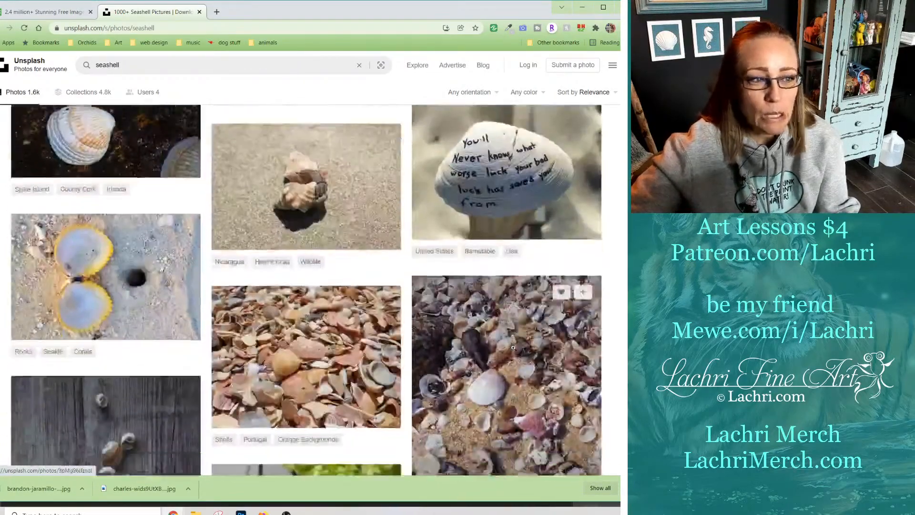
{"action": "scroll", "coordinate": [513, 347], "scroll_direction": "down", "scroll_amount": 6}
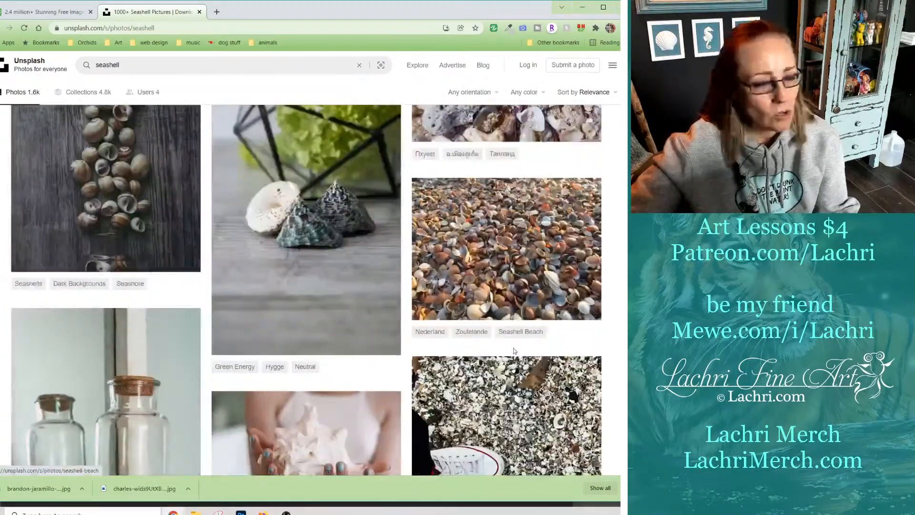
{"action": "scroll", "coordinate": [513, 348], "scroll_direction": "down", "scroll_amount": 5}
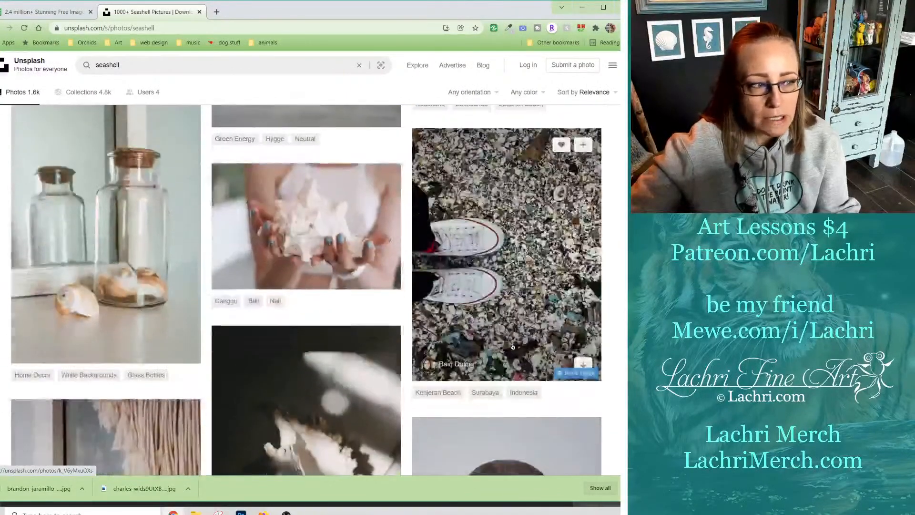
{"action": "scroll", "coordinate": [473, 359], "scroll_direction": "down", "scroll_amount": 15}
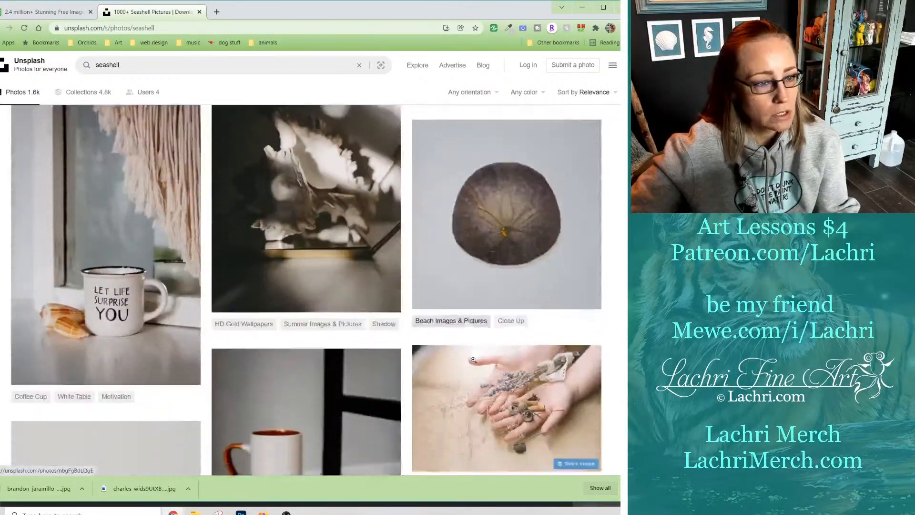
{"action": "scroll", "coordinate": [474, 362], "scroll_direction": "down", "scroll_amount": 15}
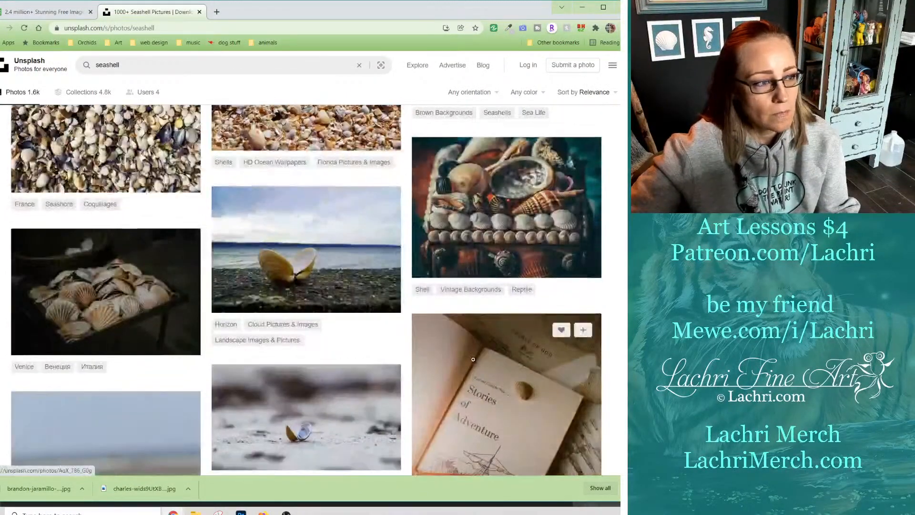
{"action": "scroll", "coordinate": [473, 359], "scroll_direction": "down", "scroll_amount": 15}
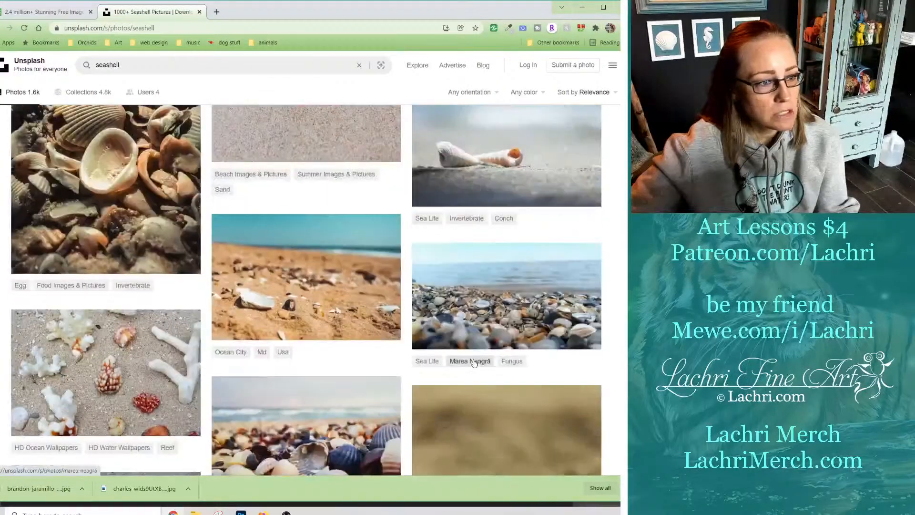
{"action": "scroll", "coordinate": [474, 360], "scroll_direction": "down", "scroll_amount": 15}
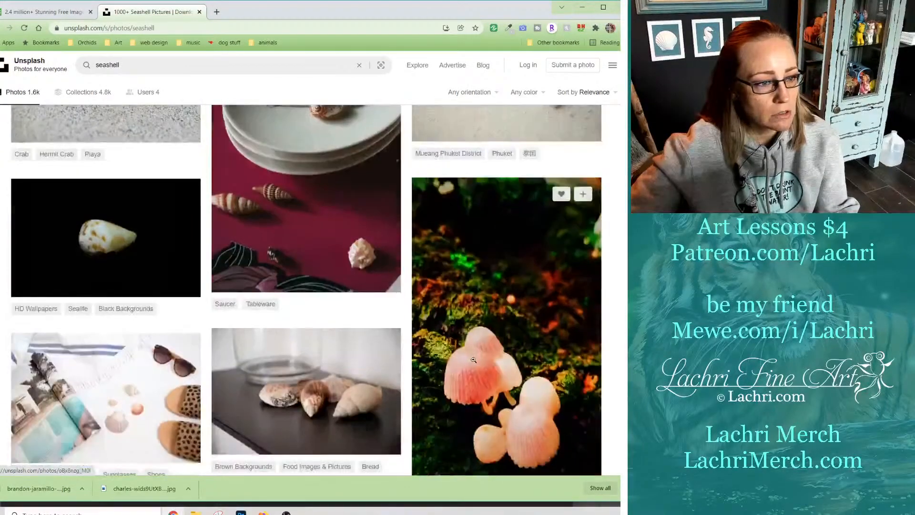
{"action": "scroll", "coordinate": [470, 368], "scroll_direction": "down", "scroll_amount": 5}
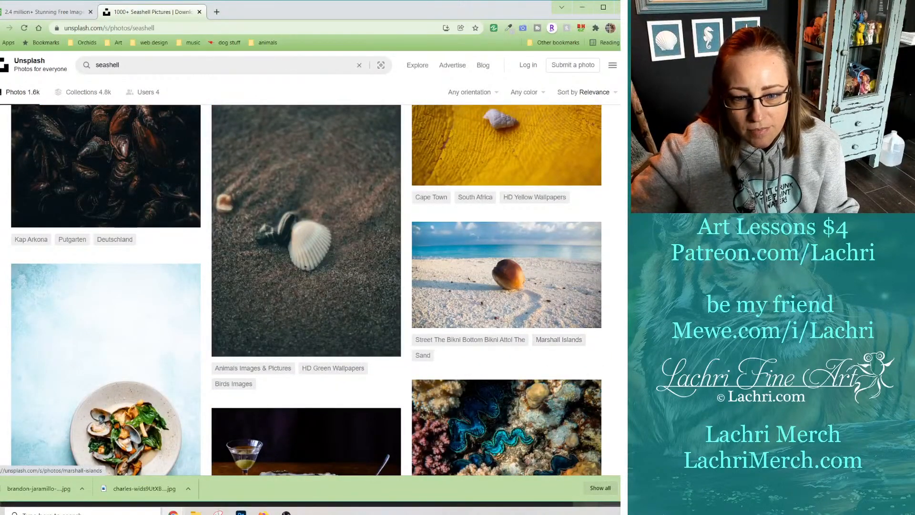
{"action": "scroll", "coordinate": [561, 323], "scroll_direction": "down", "scroll_amount": 2}
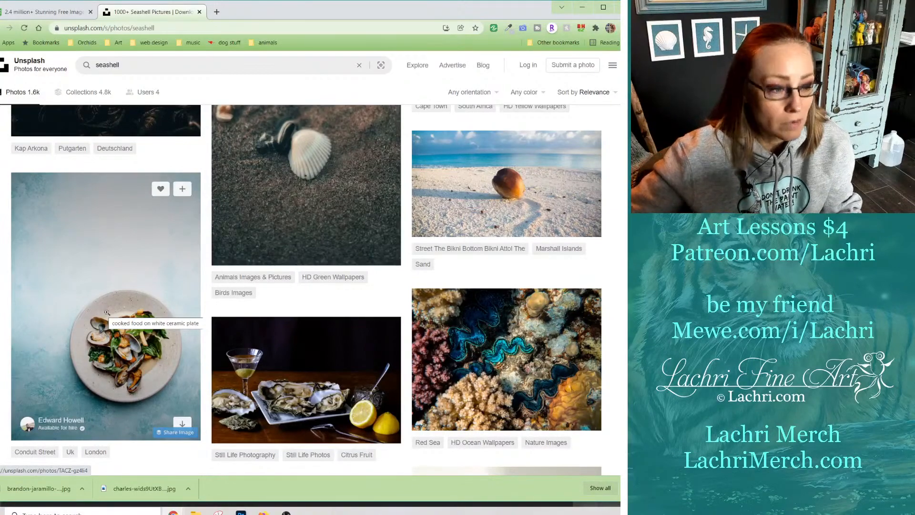
{"action": "scroll", "coordinate": [107, 312], "scroll_direction": "down", "scroll_amount": 8}
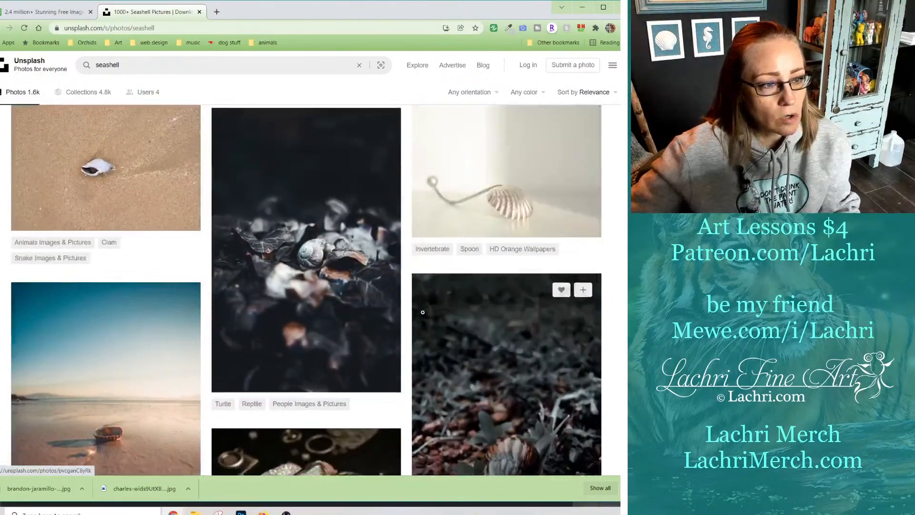
{"action": "scroll", "coordinate": [422, 312], "scroll_direction": "down", "scroll_amount": 4}
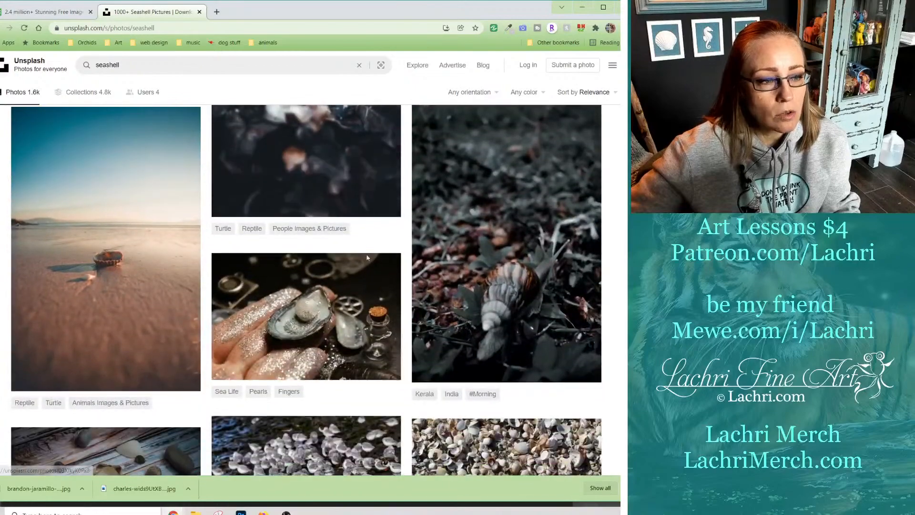
{"action": "scroll", "coordinate": [229, 275], "scroll_direction": "down", "scroll_amount": 6}
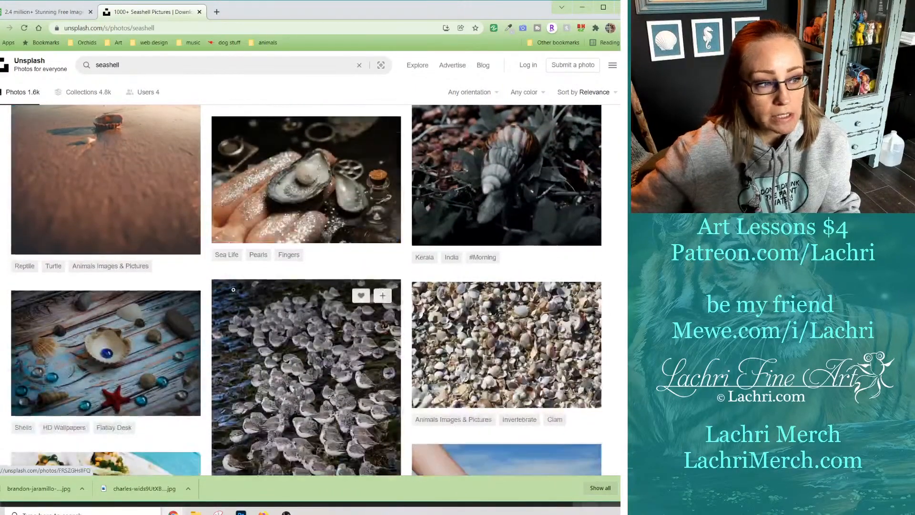
{"action": "scroll", "coordinate": [233, 288], "scroll_direction": "down", "scroll_amount": 4}
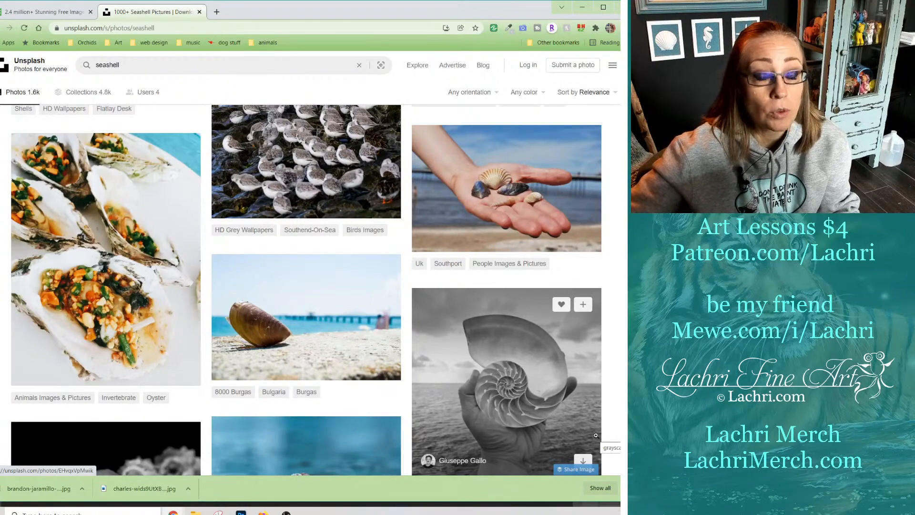
{"action": "scroll", "coordinate": [597, 437], "scroll_direction": "down", "scroll_amount": 4}
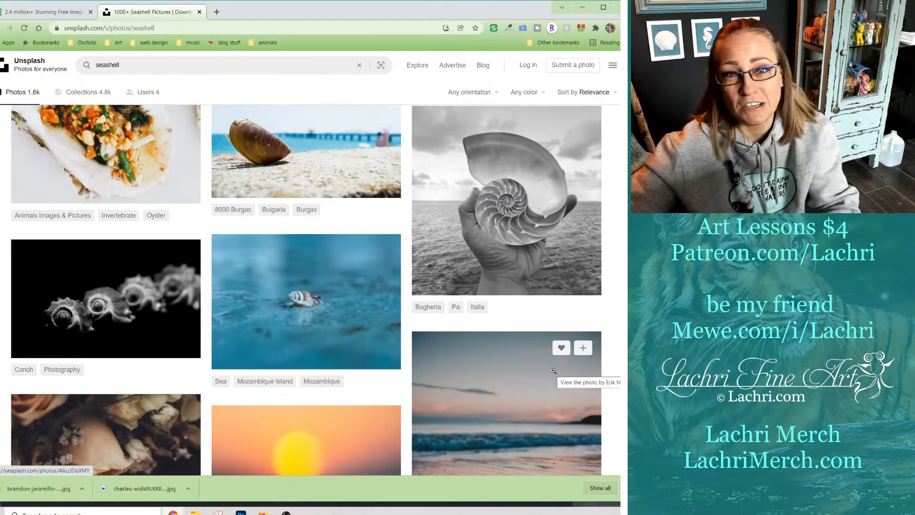
{"action": "left_click", "coordinate": [624, 47]}
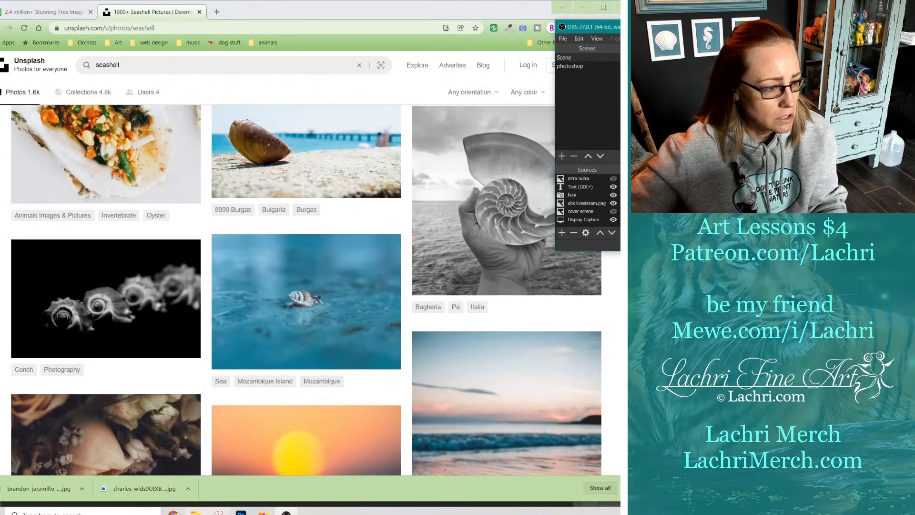
Bring the browser back in front of the recording window and open the lachrimerch.com store in a new tab.
{"action": "mouse_move", "coordinate": [173, 512]}
{"action": "left_click", "coordinate": [212, 491]}
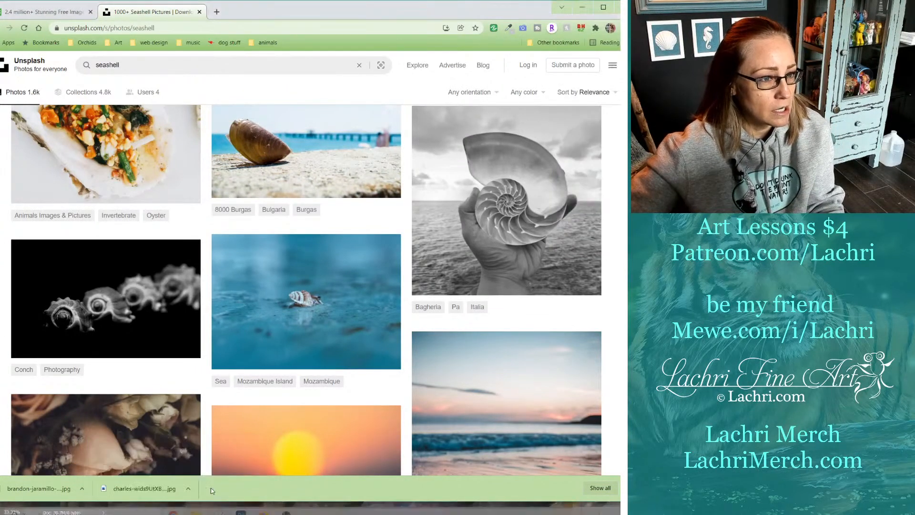
{"action": "key", "text": "ctrl+t"}
{"action": "type", "text": "la"}
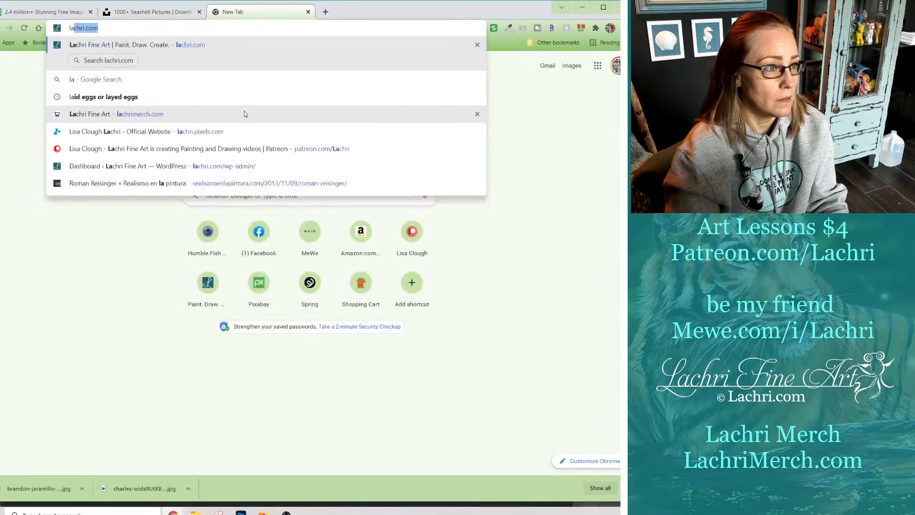
{"action": "type", "text": "chrimerch"}
{"action": "key", "text": "Return"}
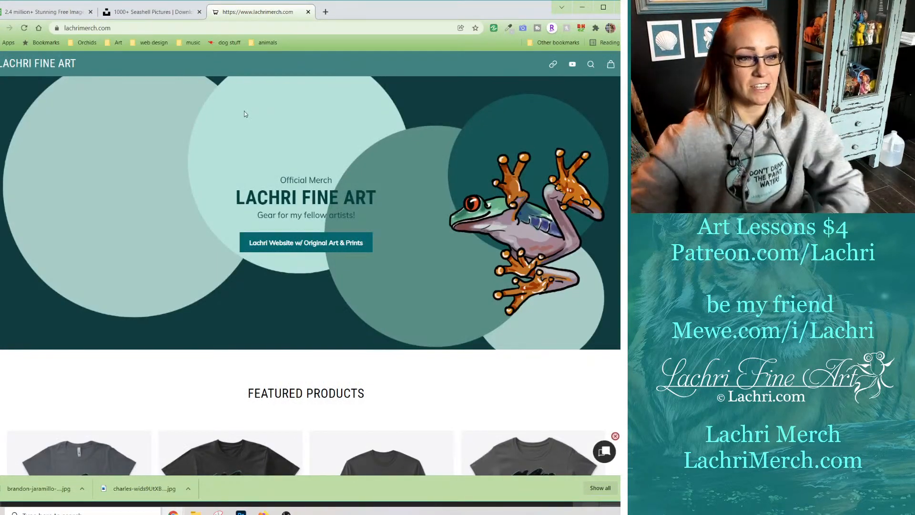
Look through the featured products on the Lachri Fine Art merch page, checking the designs offered on shirts, mugs and accessories.
{"action": "scroll", "coordinate": [326, 320], "scroll_direction": "down", "scroll_amount": 10}
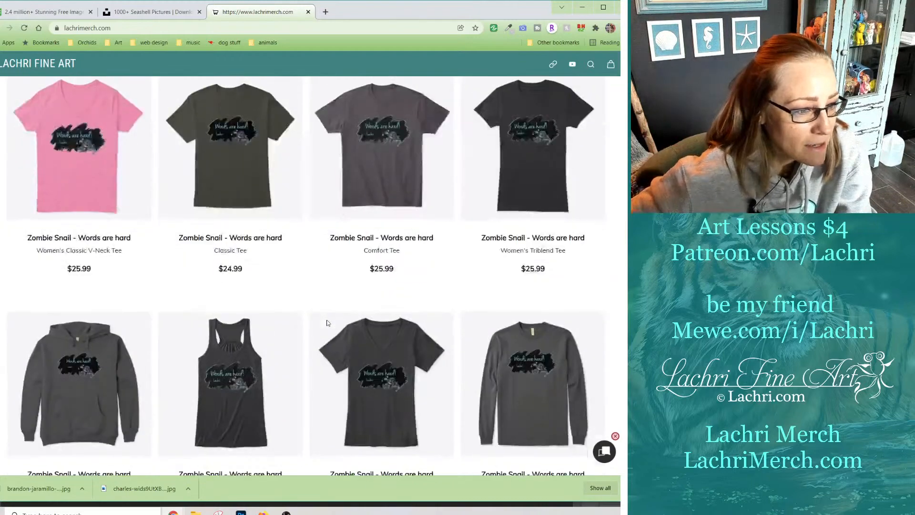
{"action": "scroll", "coordinate": [327, 320], "scroll_direction": "down", "scroll_amount": 10}
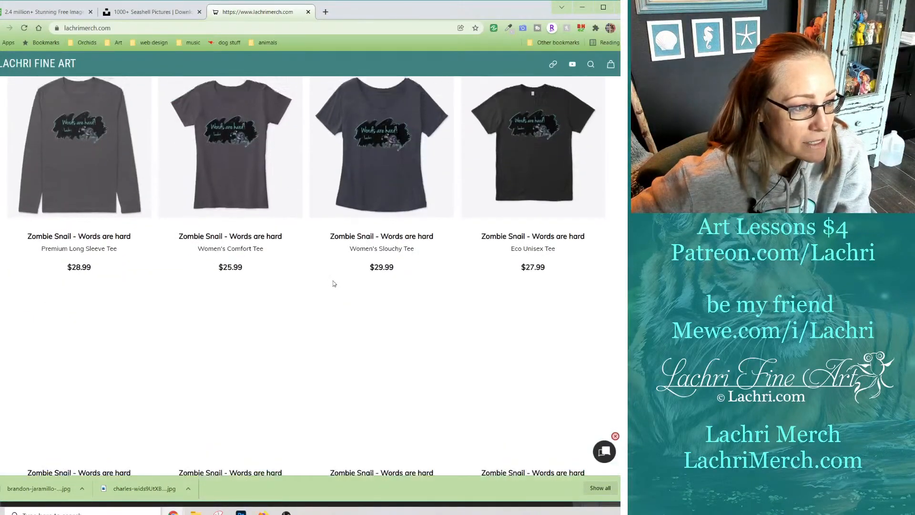
{"action": "scroll", "coordinate": [333, 283], "scroll_direction": "down", "scroll_amount": 10}
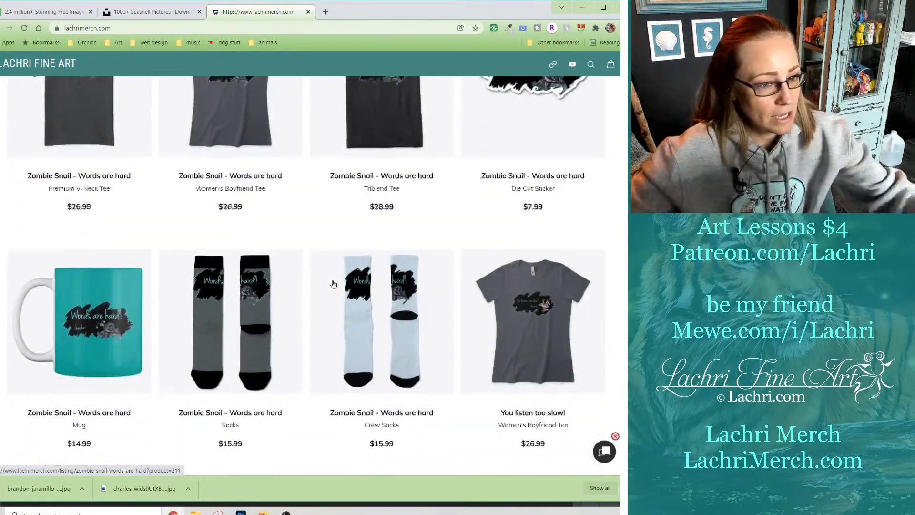
{"action": "scroll", "coordinate": [333, 284], "scroll_direction": "down", "scroll_amount": 5}
{"action": "scroll", "coordinate": [334, 284], "scroll_direction": "up", "scroll_amount": 5}
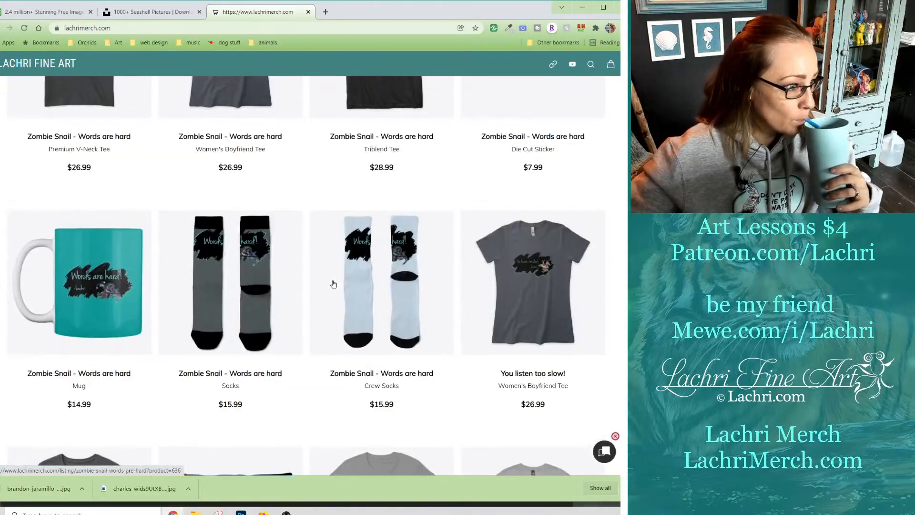
{"action": "scroll", "coordinate": [333, 284], "scroll_direction": "down", "scroll_amount": 20}
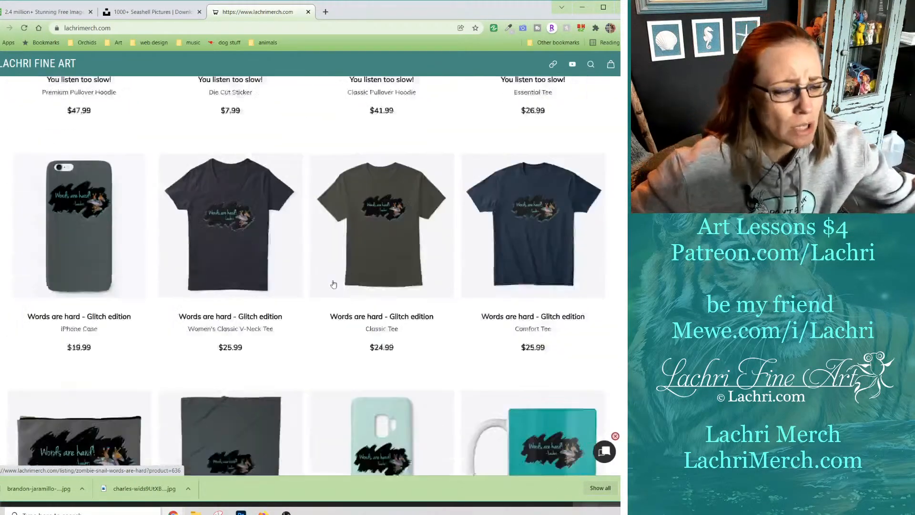
{"action": "scroll", "coordinate": [334, 284], "scroll_direction": "down", "scroll_amount": 5}
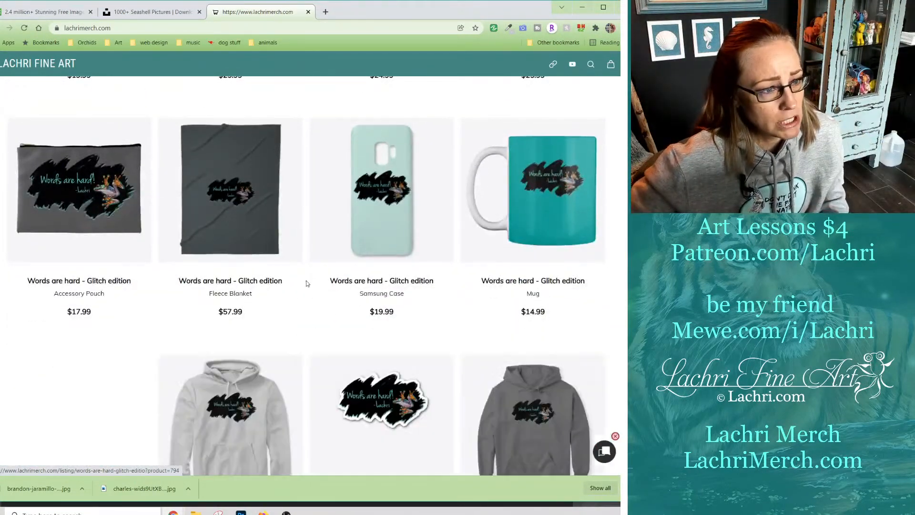
{"action": "scroll", "coordinate": [306, 281], "scroll_direction": "down", "scroll_amount": 18}
{"action": "scroll", "coordinate": [311, 274], "scroll_direction": "down", "scroll_amount": 12}
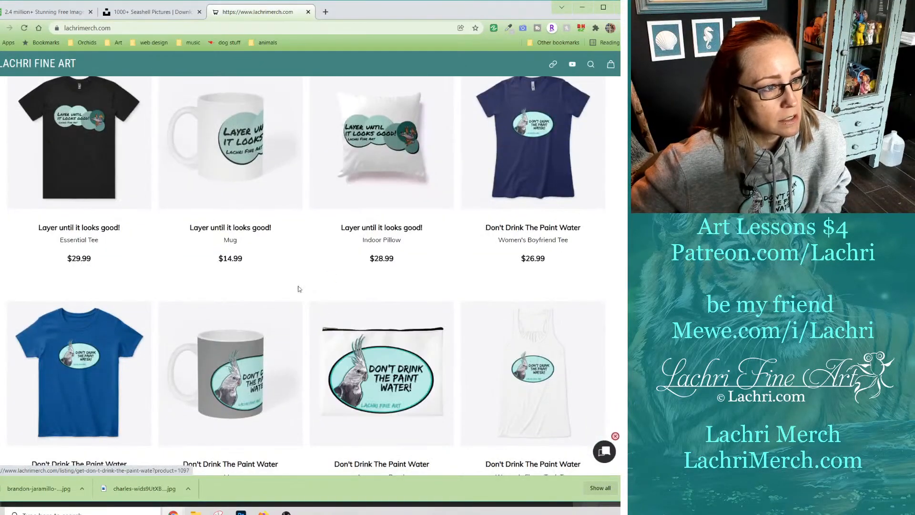
{"action": "scroll", "coordinate": [284, 246], "scroll_direction": "down", "scroll_amount": 10}
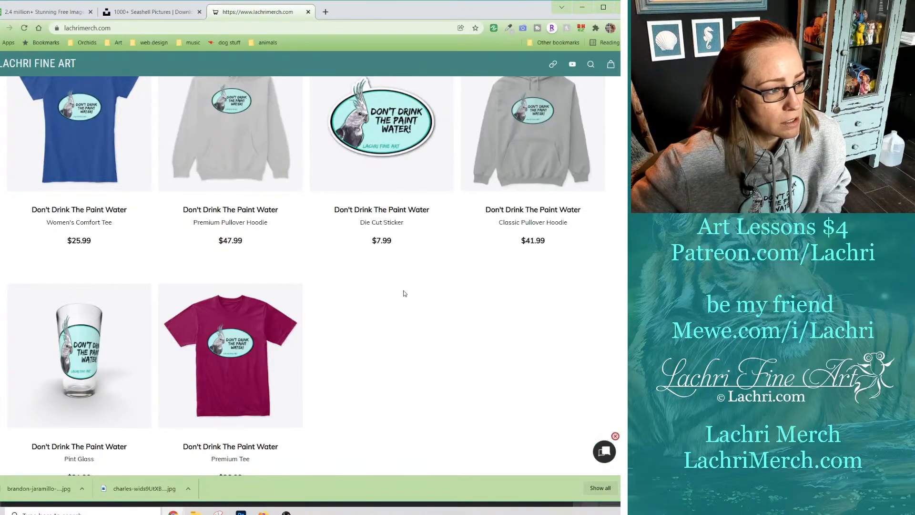
{"action": "scroll", "coordinate": [404, 293], "scroll_direction": "down", "scroll_amount": 4}
{"action": "scroll", "coordinate": [261, 325], "scroll_direction": "up", "scroll_amount": 16}
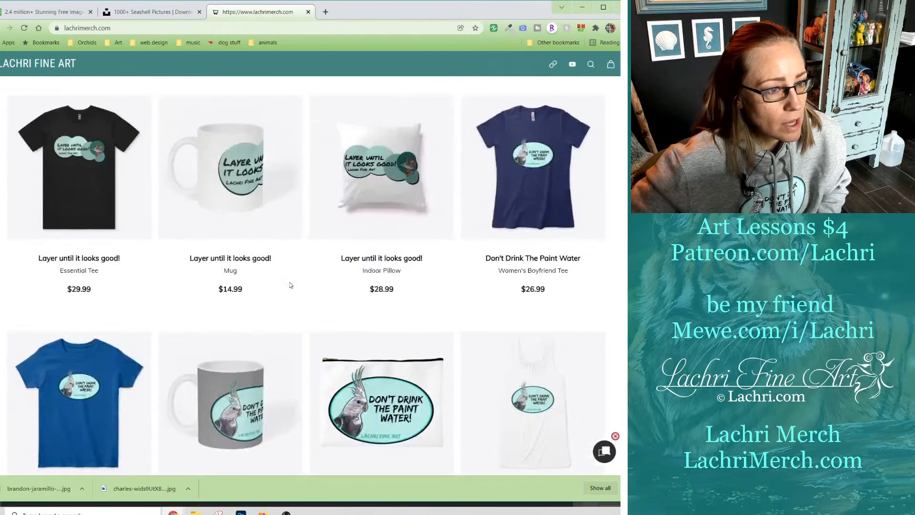
{"action": "scroll", "coordinate": [289, 285], "scroll_direction": "down", "scroll_amount": 4}
{"action": "scroll", "coordinate": [290, 285], "scroll_direction": "down", "scroll_amount": 12}
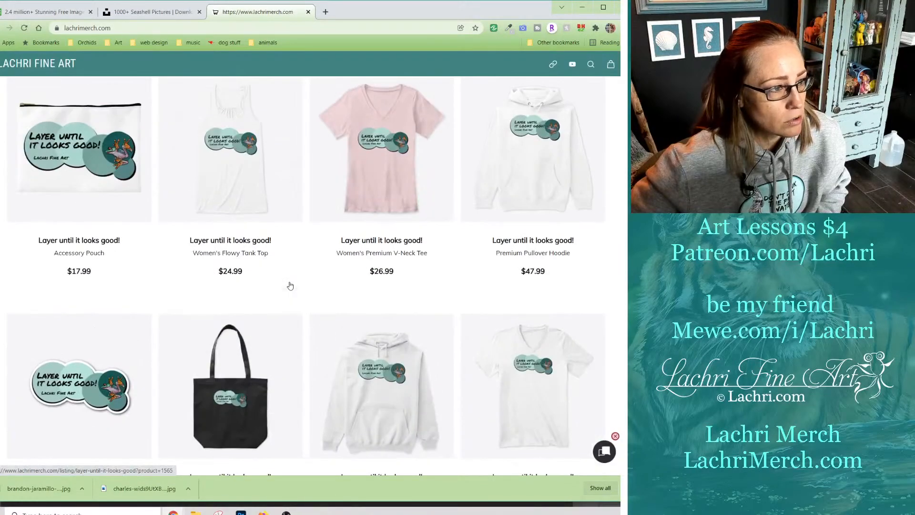
{"action": "scroll", "coordinate": [290, 285], "scroll_direction": "up", "scroll_amount": 20}
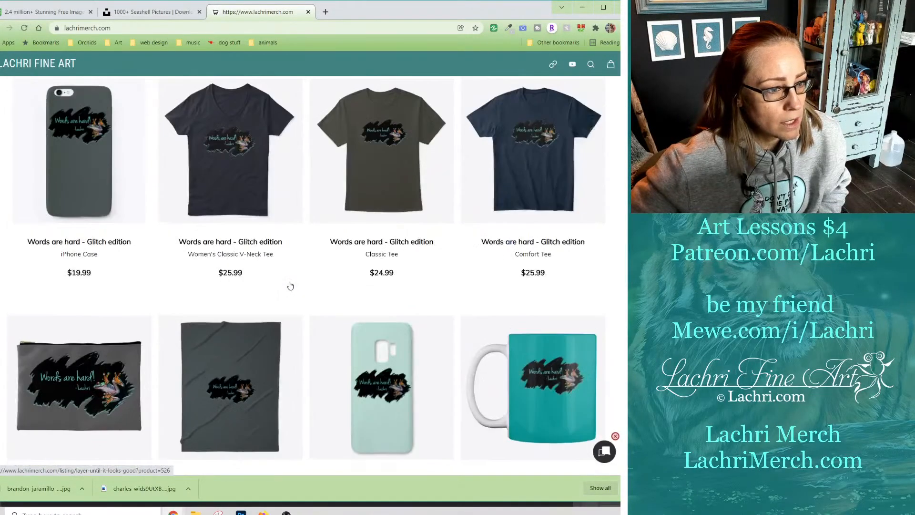
{"action": "scroll", "coordinate": [290, 285], "scroll_direction": "down", "scroll_amount": 15}
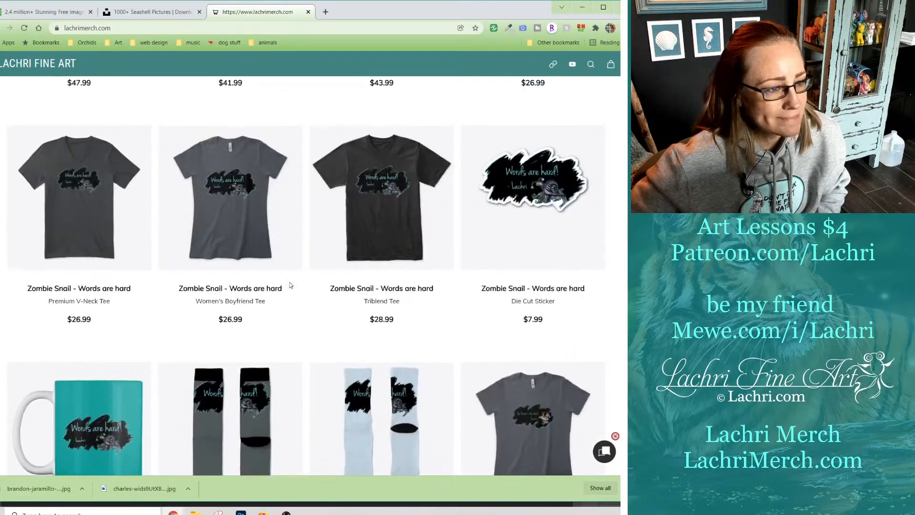
{"action": "scroll", "coordinate": [290, 285], "scroll_direction": "up", "scroll_amount": 15}
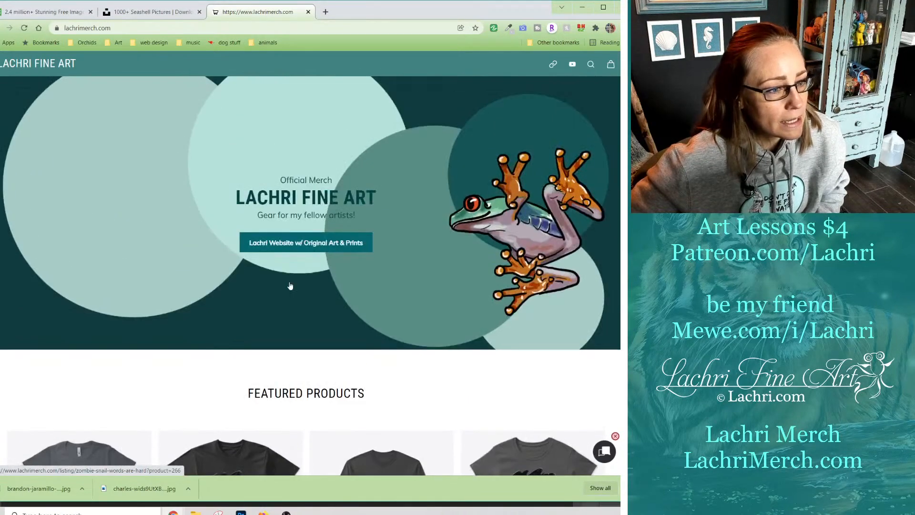
{"action": "scroll", "coordinate": [398, 402], "scroll_direction": "up", "scroll_amount": 2}
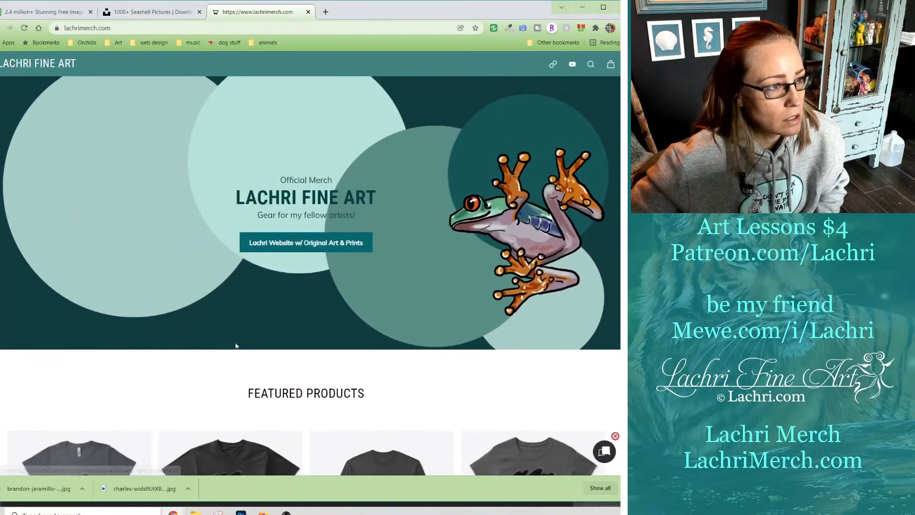
{"action": "scroll", "coordinate": [388, 399], "scroll_direction": "down", "scroll_amount": 5}
{"action": "scroll", "coordinate": [444, 382], "scroll_direction": "up", "scroll_amount": 5}
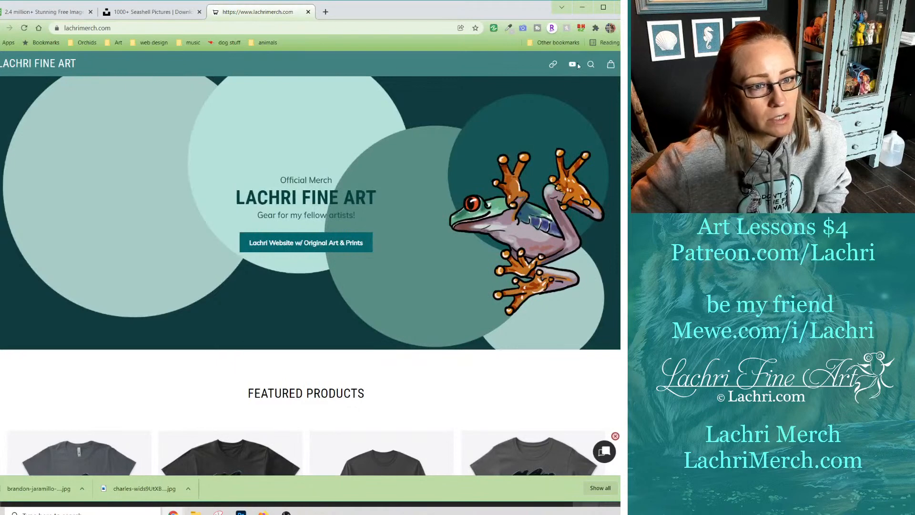
Search the merch store for "lachri hold my coffee".
{"action": "left_click", "coordinate": [591, 64]}
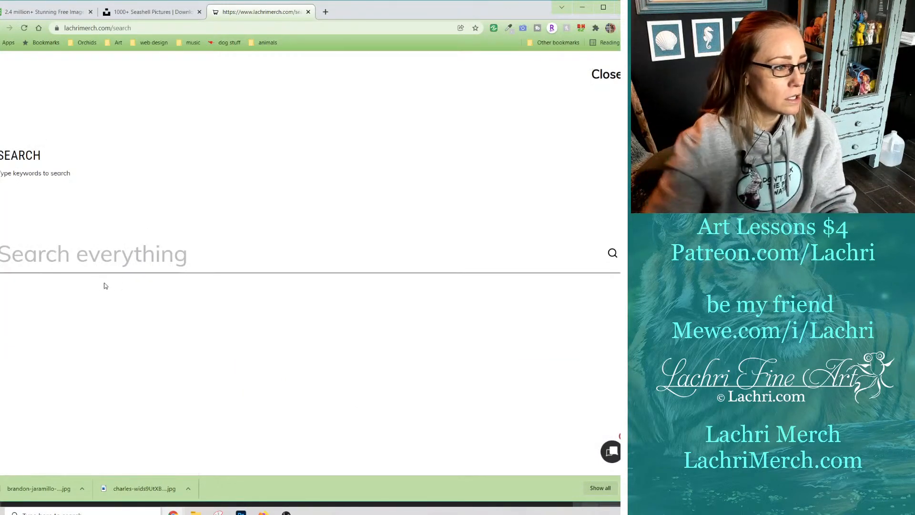
{"action": "type", "text": "lachri"}
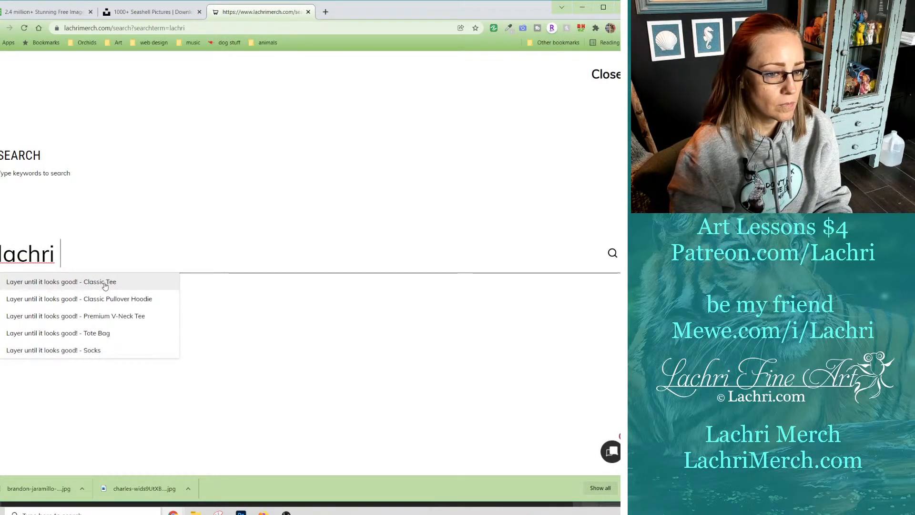
{"action": "type", "text": "hold m"}
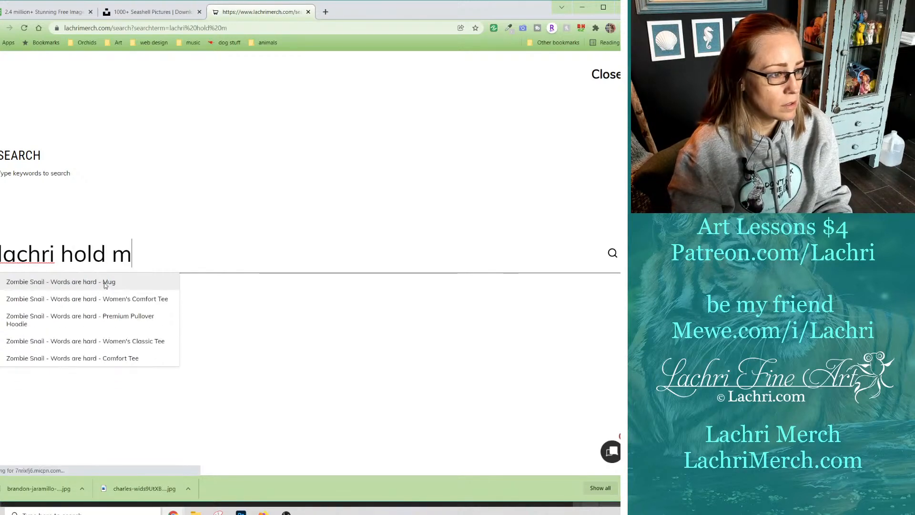
{"action": "type", "text": "y coffee"}
{"action": "key", "text": "Return"}
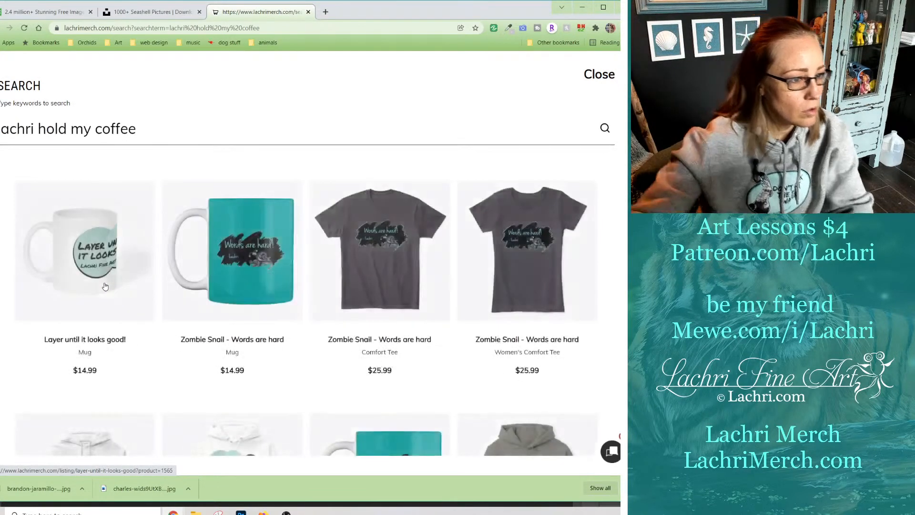
Look through the first four pages of merch search results for the coffee design and close the store tab.
{"action": "scroll", "coordinate": [309, 308], "scroll_direction": "down", "scroll_amount": 5}
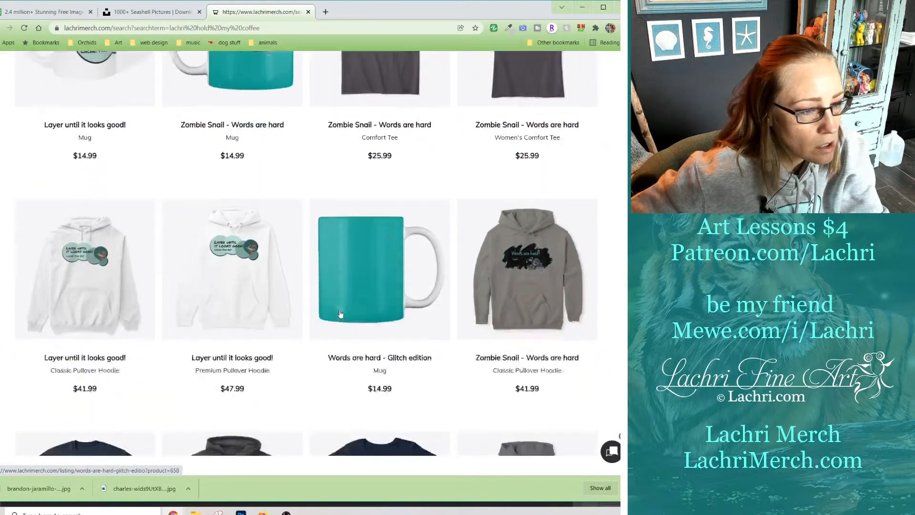
{"action": "scroll", "coordinate": [339, 315], "scroll_direction": "up", "scroll_amount": 1}
{"action": "scroll", "coordinate": [302, 274], "scroll_direction": "down", "scroll_amount": 7}
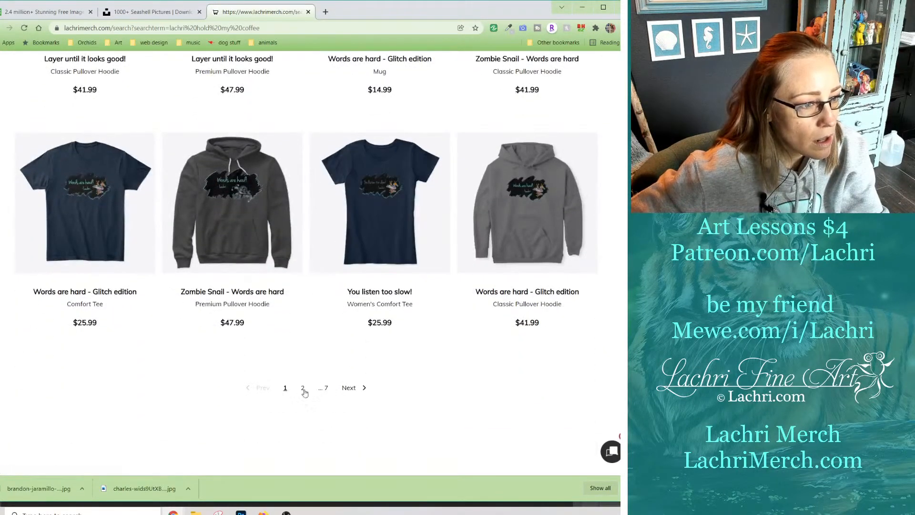
{"action": "left_click", "coordinate": [348, 387]}
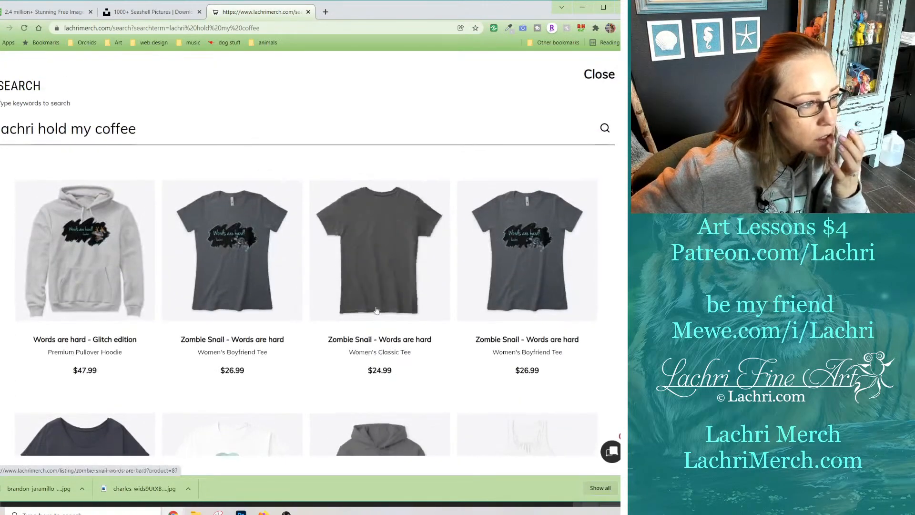
{"action": "scroll", "coordinate": [382, 303], "scroll_direction": "down", "scroll_amount": 3}
{"action": "scroll", "coordinate": [382, 303], "scroll_direction": "down", "scroll_amount": 8}
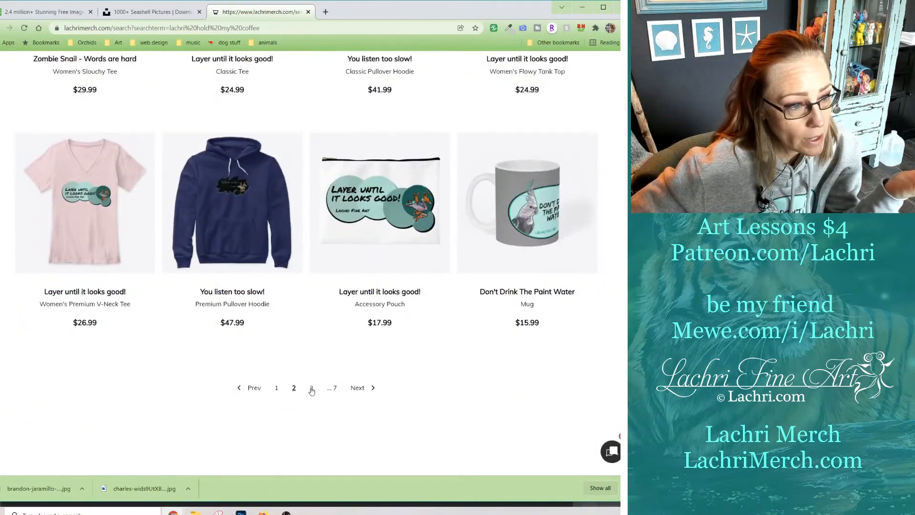
{"action": "left_click", "coordinate": [311, 389]}
{"action": "scroll", "coordinate": [397, 296], "scroll_direction": "down", "scroll_amount": 8}
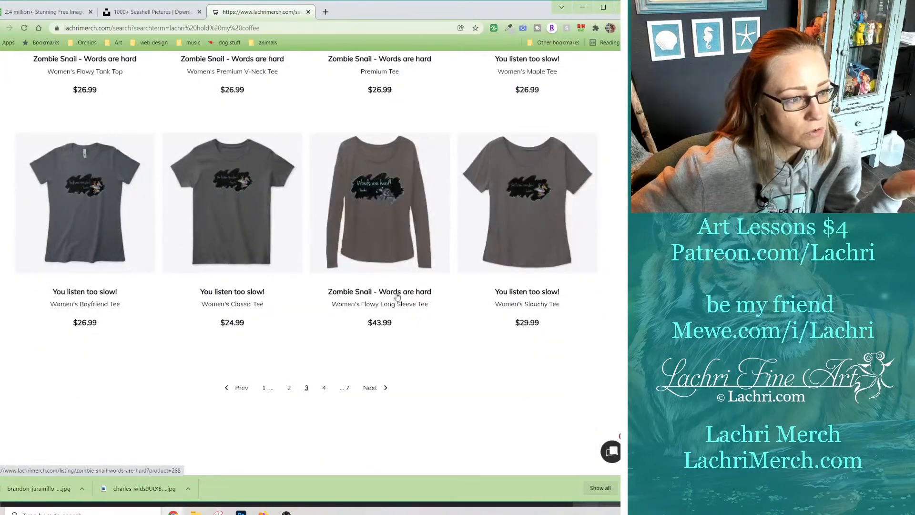
{"action": "left_click", "coordinate": [324, 389]}
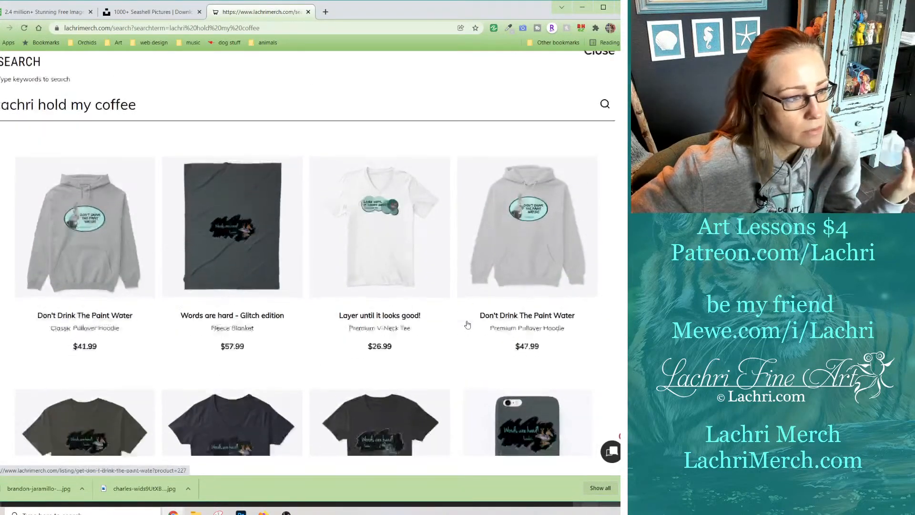
{"action": "scroll", "coordinate": [467, 324], "scroll_direction": "down", "scroll_amount": 5}
{"action": "scroll", "coordinate": [468, 324], "scroll_direction": "down", "scroll_amount": 4}
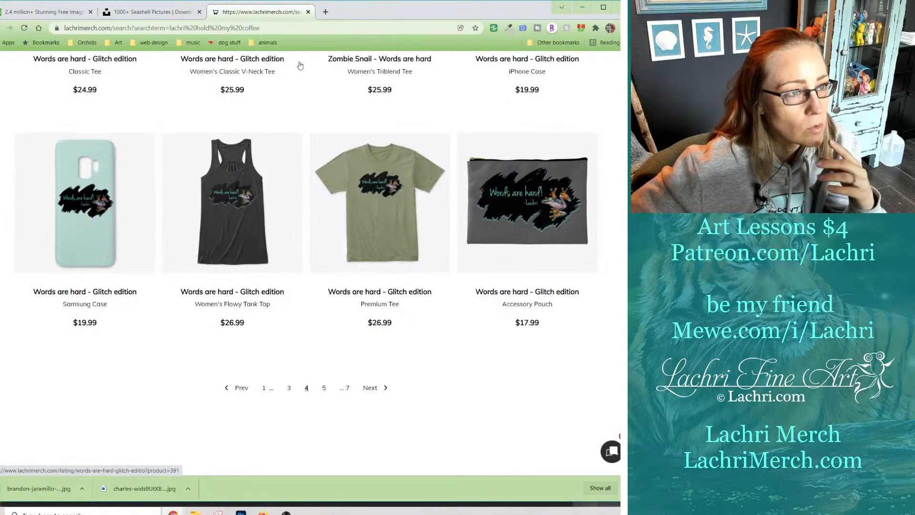
{"action": "left_click", "coordinate": [308, 12]}
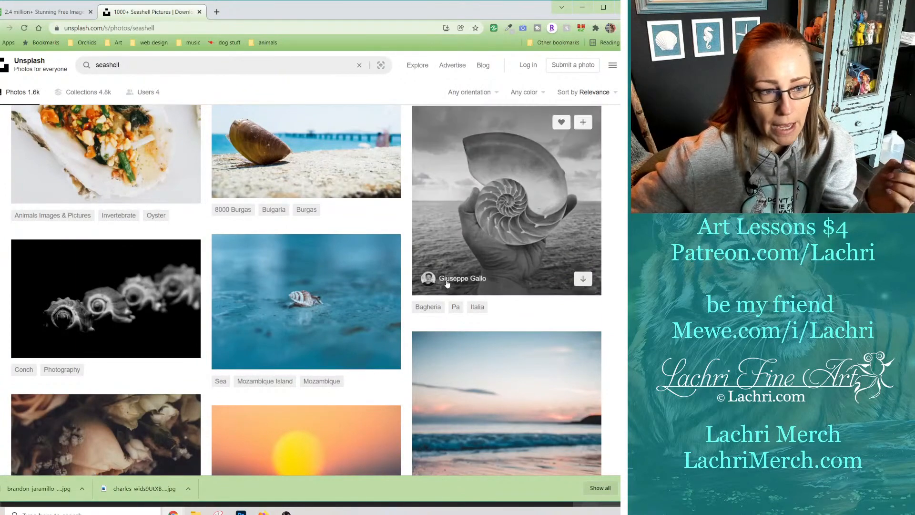
Look through more of the Unsplash seashell photo results, checking for individual shells usable as collage references.
{"action": "scroll", "coordinate": [505, 238], "scroll_direction": "down", "scroll_amount": 3}
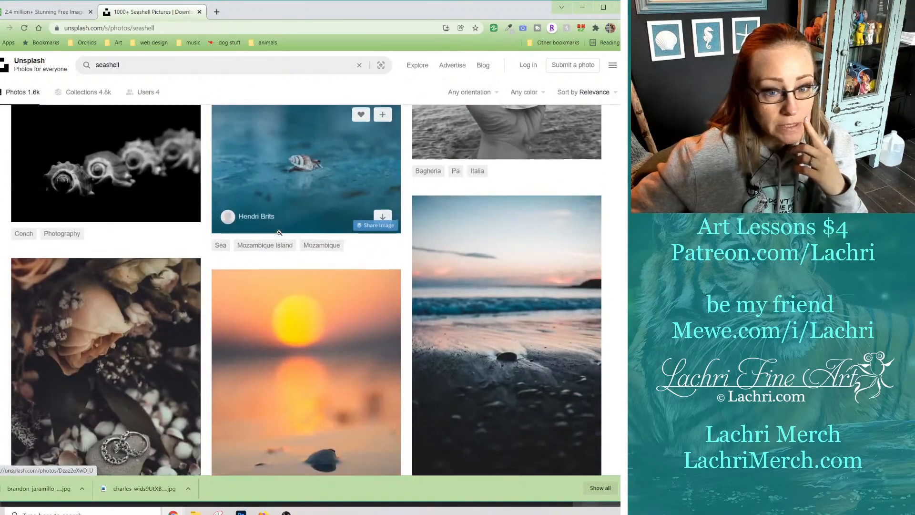
{"action": "scroll", "coordinate": [286, 220], "scroll_direction": "up", "scroll_amount": 1}
{"action": "scroll", "coordinate": [397, 322], "scroll_direction": "down", "scroll_amount": 6}
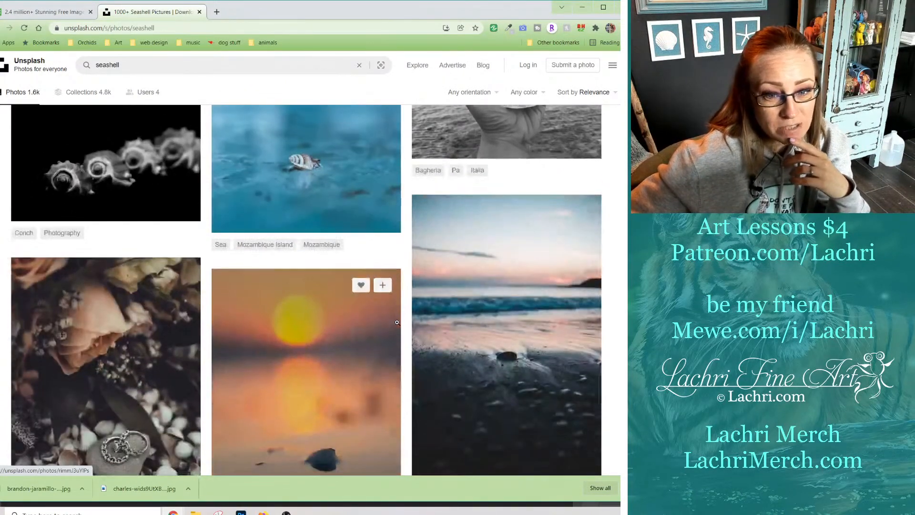
{"action": "scroll", "coordinate": [398, 323], "scroll_direction": "up", "scroll_amount": 4}
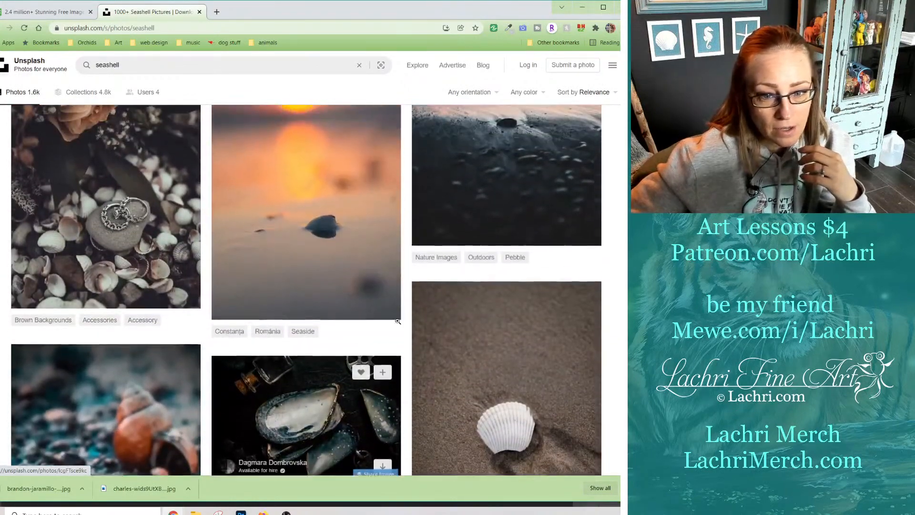
{"action": "scroll", "coordinate": [398, 323], "scroll_direction": "down", "scroll_amount": 7}
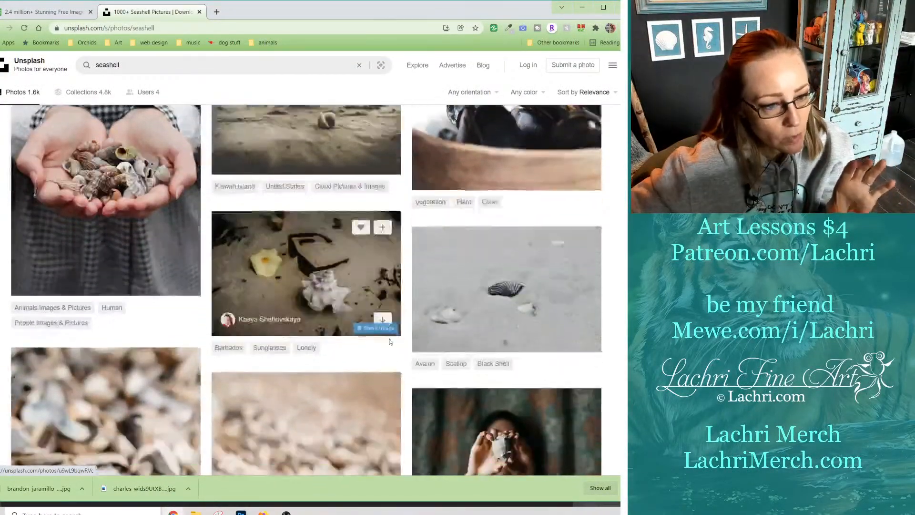
{"action": "scroll", "coordinate": [348, 344], "scroll_direction": "down", "scroll_amount": 10}
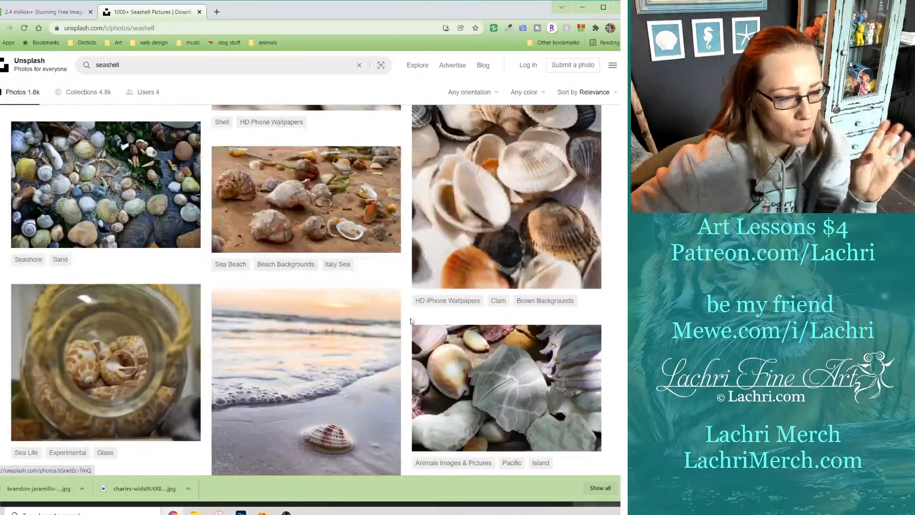
{"action": "scroll", "coordinate": [411, 321], "scroll_direction": "down", "scroll_amount": 1}
{"action": "scroll", "coordinate": [410, 320], "scroll_direction": "down", "scroll_amount": 10}
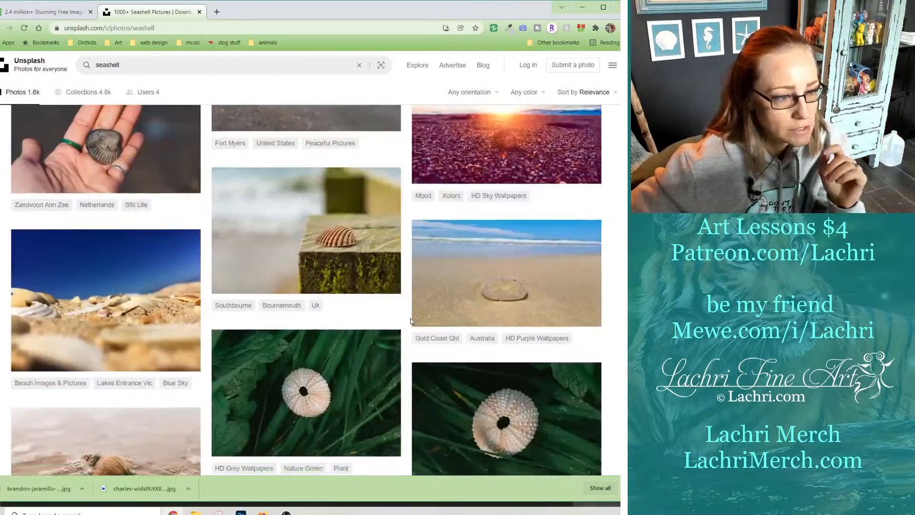
{"action": "scroll", "coordinate": [410, 320], "scroll_direction": "down", "scroll_amount": 11}
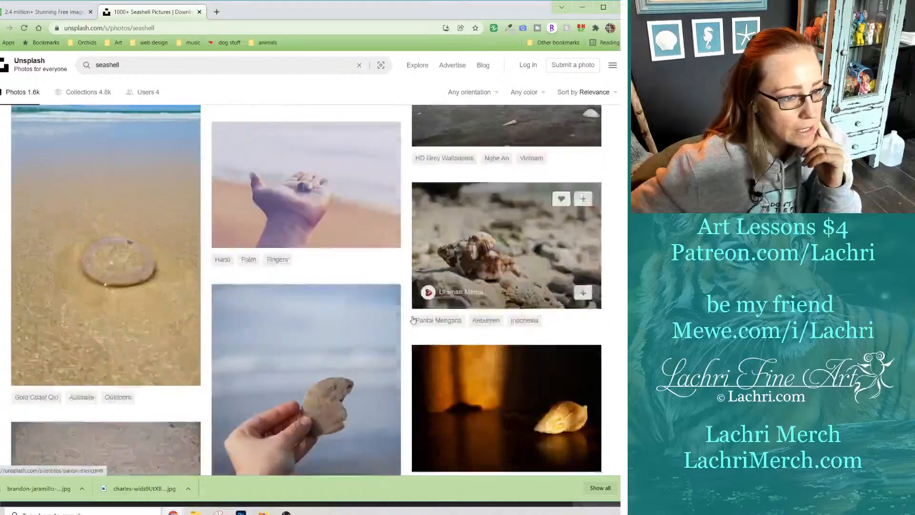
{"action": "scroll", "coordinate": [449, 313], "scroll_direction": "down", "scroll_amount": 7}
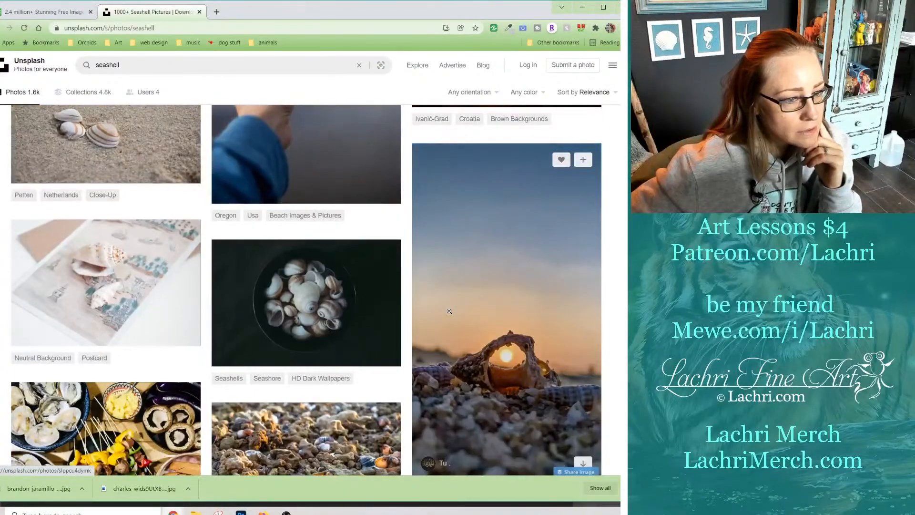
{"action": "scroll", "coordinate": [449, 311], "scroll_direction": "down", "scroll_amount": 9}
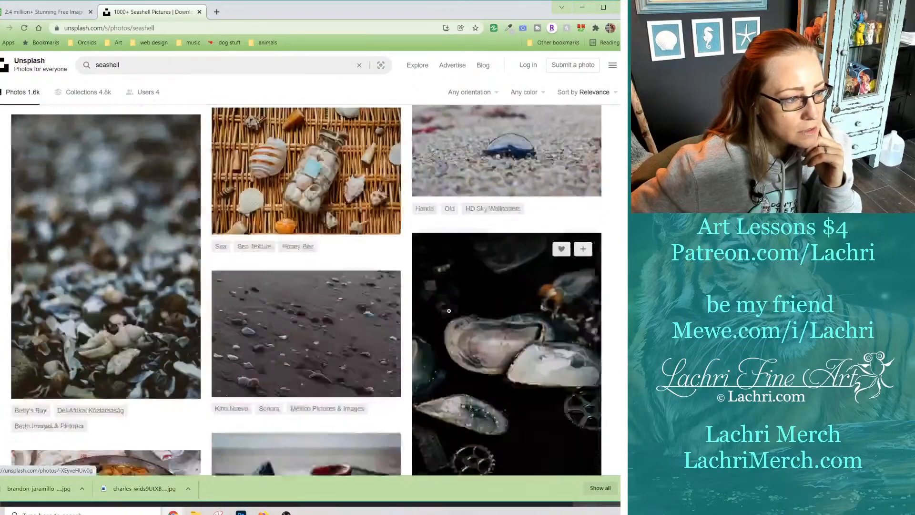
{"action": "scroll", "coordinate": [448, 311], "scroll_direction": "down", "scroll_amount": 2}
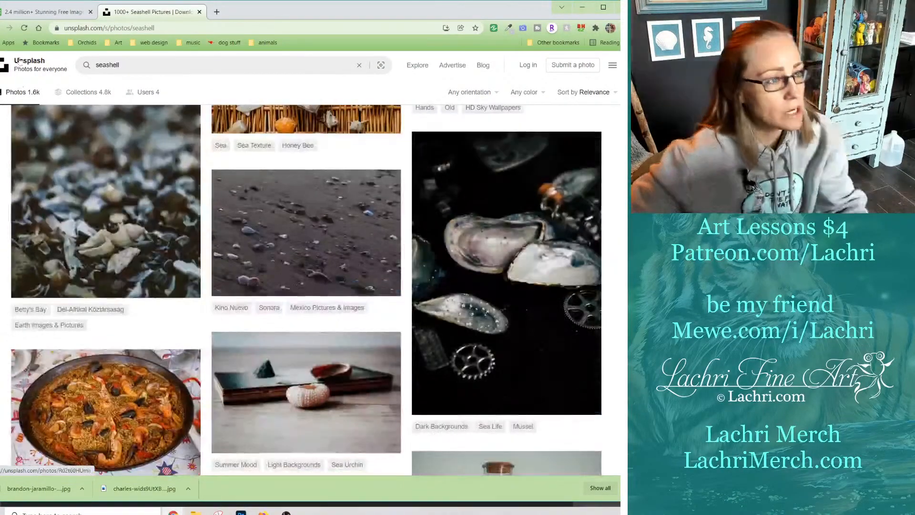
Search Unsplash for "spiral seashell" and look through the resulting photos for suitable spiral shells.
{"action": "left_click", "coordinate": [97, 65]}
{"action": "type", "text": "spiral"}
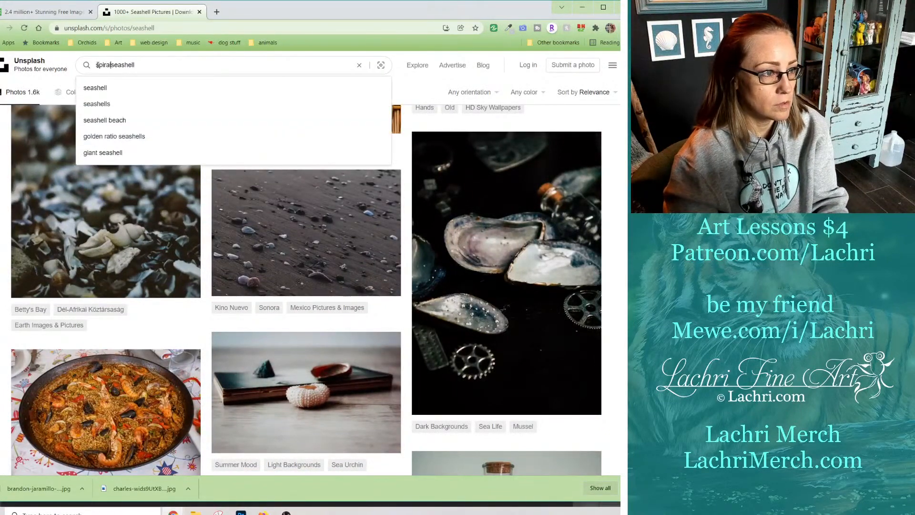
{"action": "key", "text": "Return"}
{"action": "scroll", "coordinate": [122, 215], "scroll_direction": "down", "scroll_amount": 6}
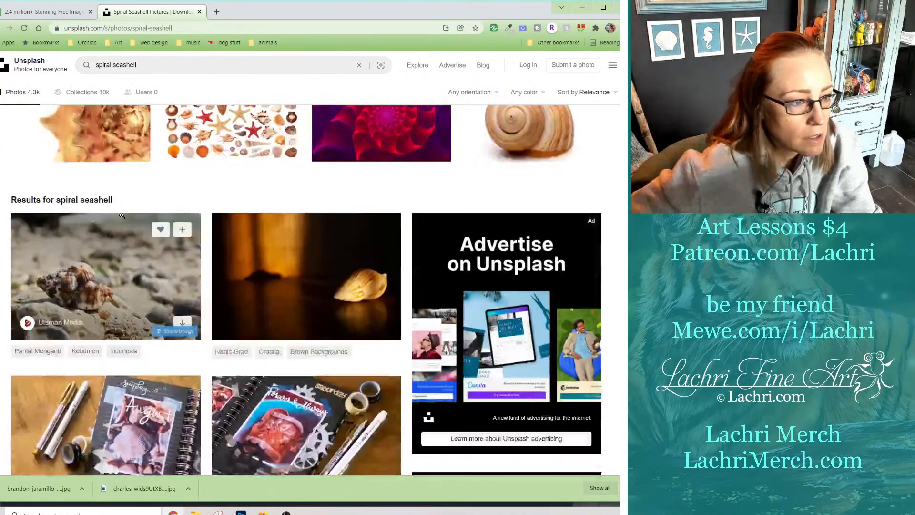
{"action": "scroll", "coordinate": [122, 215], "scroll_direction": "up", "scroll_amount": 4}
{"action": "scroll", "coordinate": [318, 245], "scroll_direction": "down", "scroll_amount": 9}
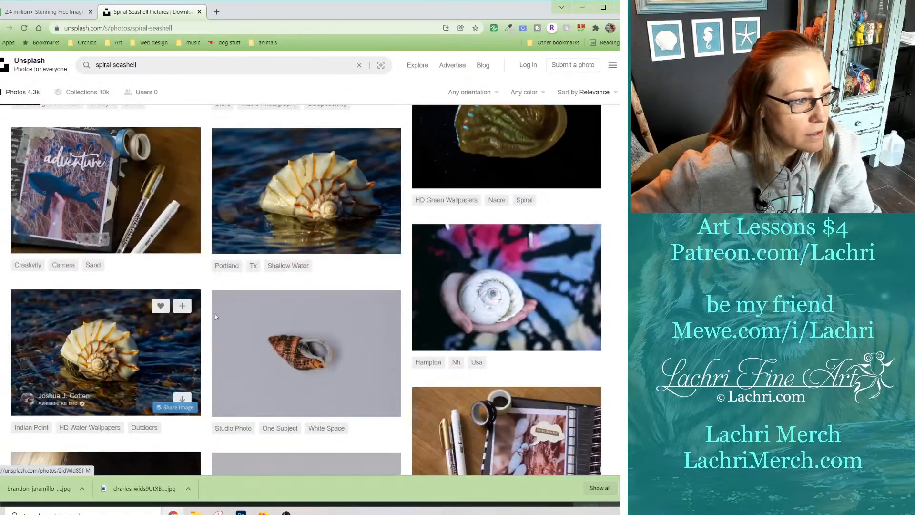
{"action": "scroll", "coordinate": [296, 299], "scroll_direction": "down", "scroll_amount": 1}
{"action": "scroll", "coordinate": [296, 299], "scroll_direction": "down", "scroll_amount": 12}
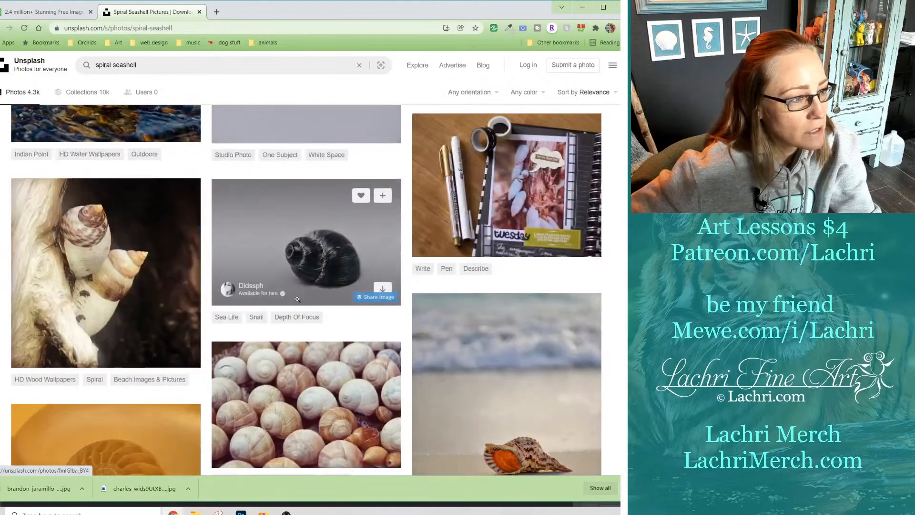
{"action": "scroll", "coordinate": [297, 300], "scroll_direction": "down", "scroll_amount": 10}
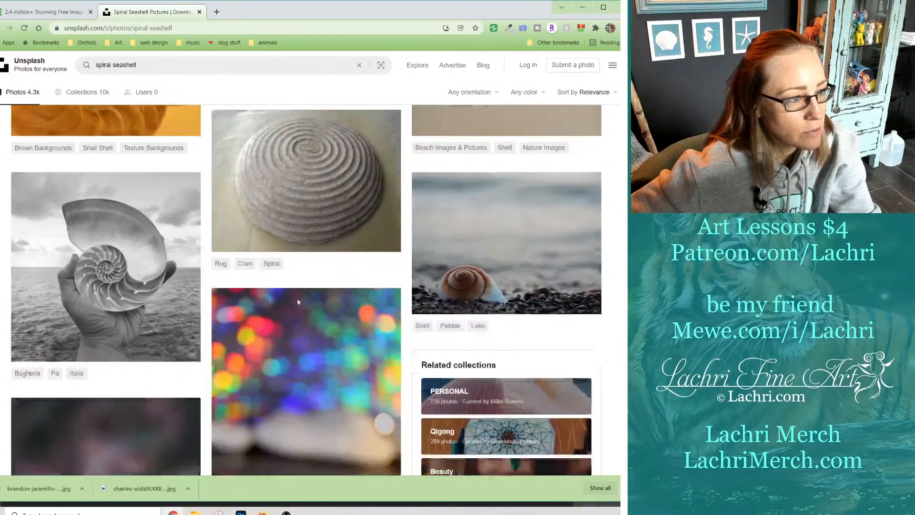
{"action": "scroll", "coordinate": [296, 296], "scroll_direction": "down", "scroll_amount": 3}
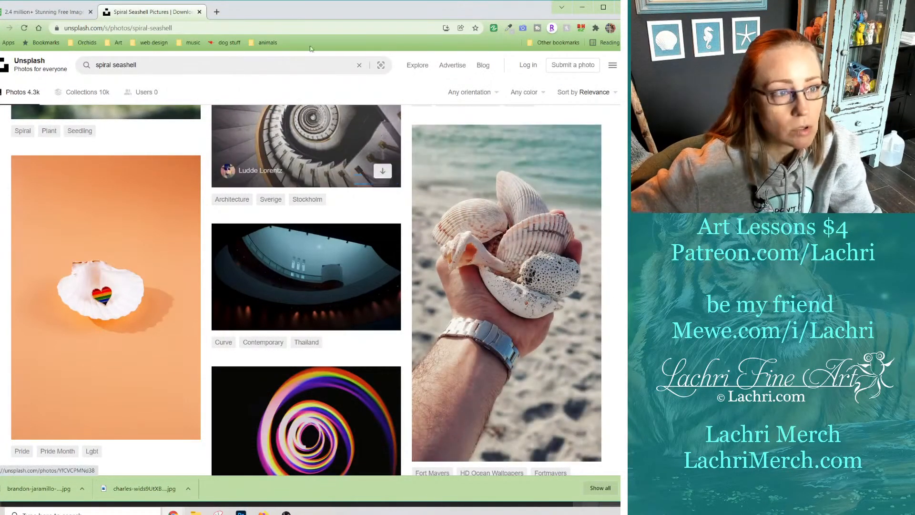
Open the lachrimerch.com store in a new tab.
{"action": "key", "text": "ctrl+t"}
{"action": "type", "text": "lachri"}
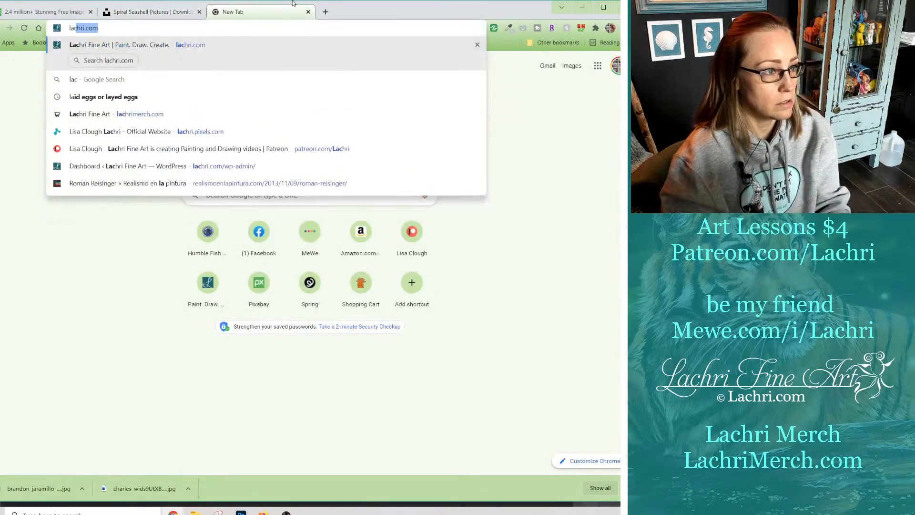
{"action": "type", "text": "merch"}
{"action": "key", "text": "Return"}
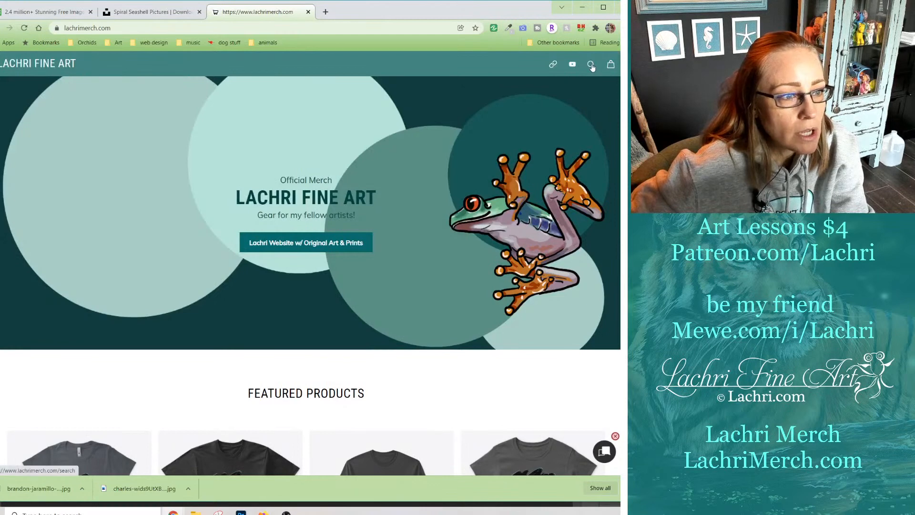
Search the merch store for "glitch" and look through both pages of matching products.
{"action": "left_click", "coordinate": [590, 66]}
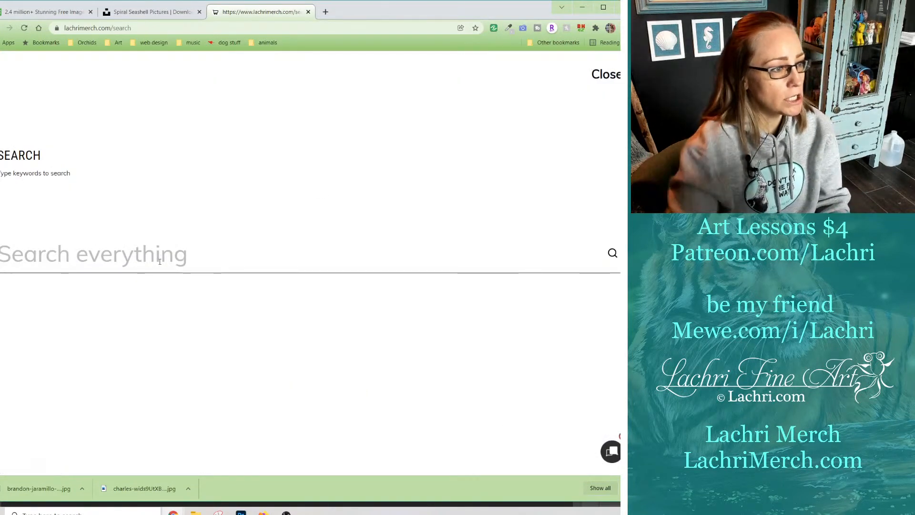
{"action": "left_click", "coordinate": [159, 261]}
{"action": "type", "text": "glitch"}
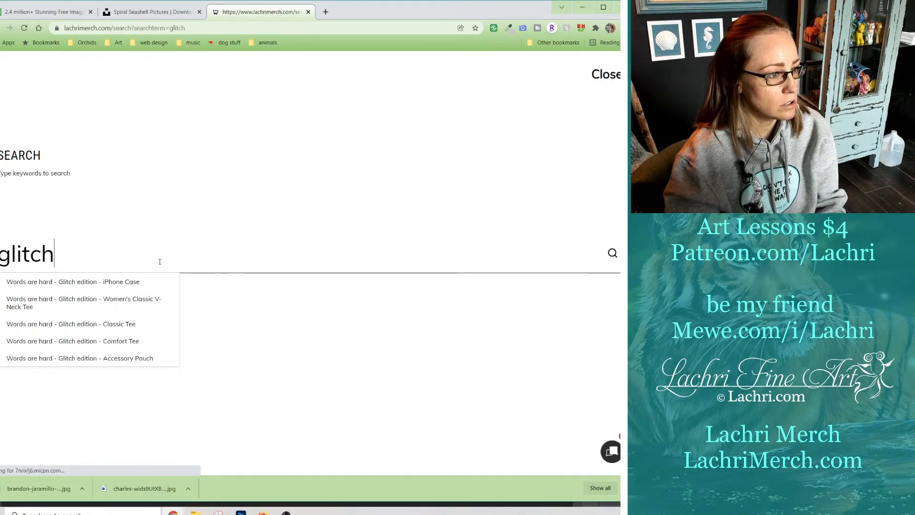
{"action": "key", "text": "Return"}
{"action": "scroll", "coordinate": [185, 274], "scroll_direction": "down", "scroll_amount": 10}
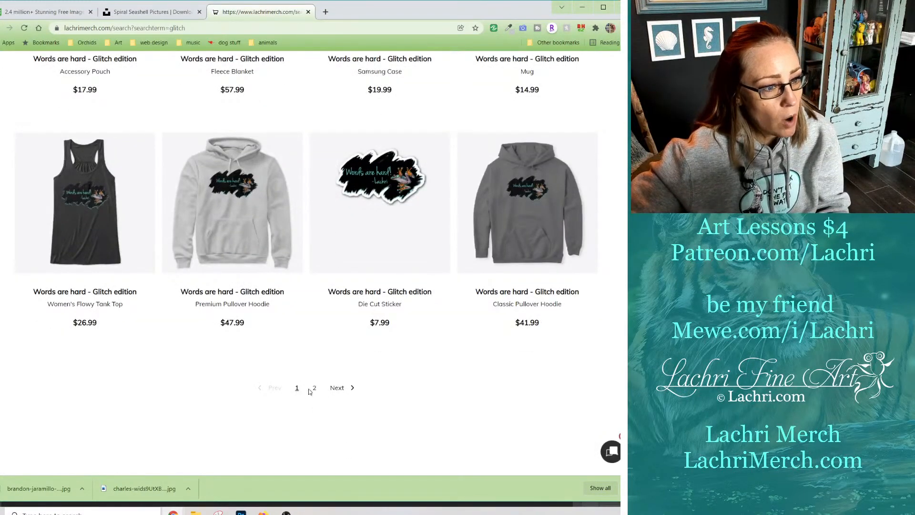
{"action": "left_click", "coordinate": [314, 388]}
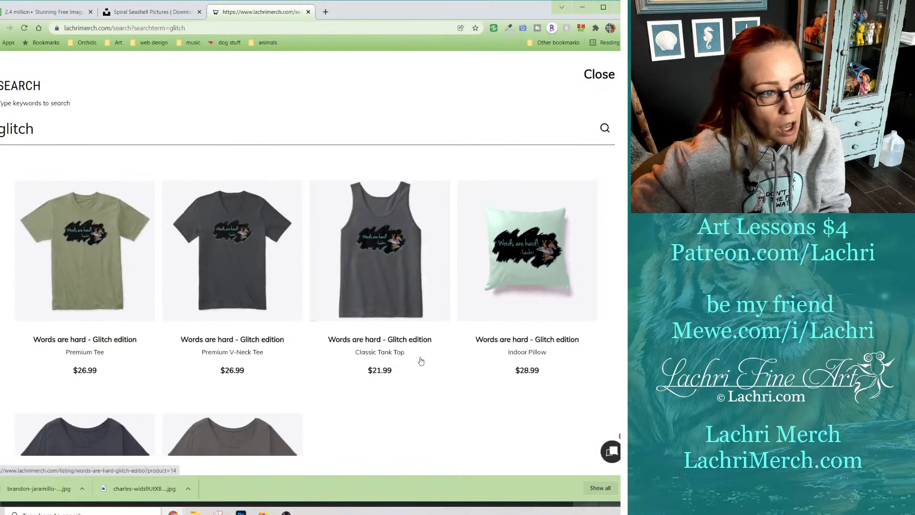
{"action": "scroll", "coordinate": [508, 272], "scroll_direction": "down", "scroll_amount": 5}
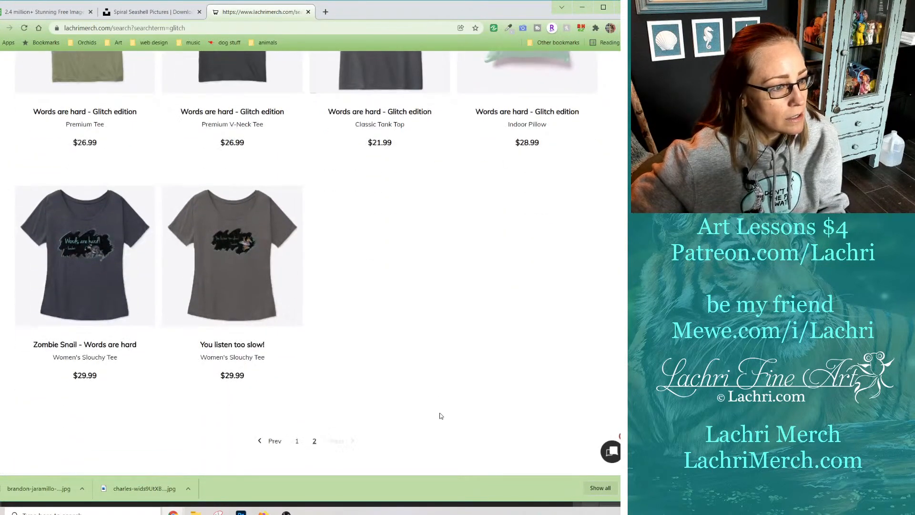
{"action": "scroll", "coordinate": [296, 299], "scroll_direction": "up", "scroll_amount": 5}
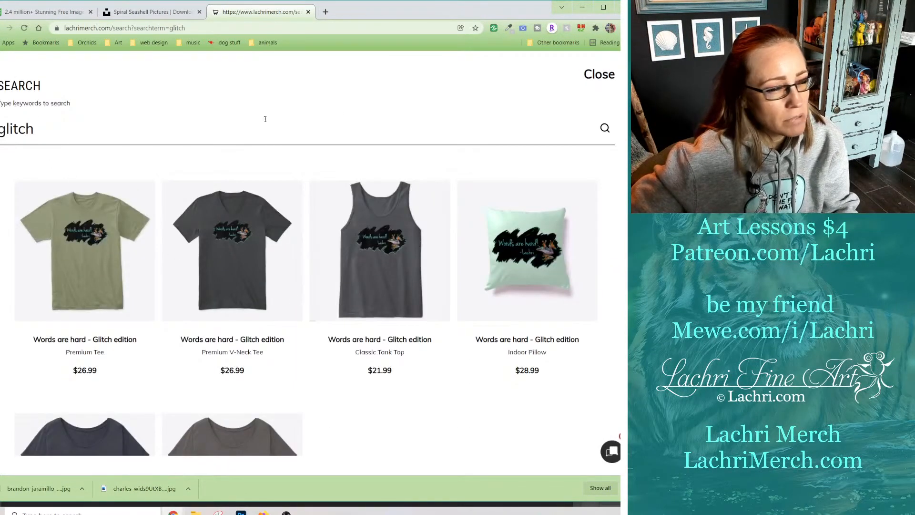
Replace the merch store search with "hold my coffee" and shorten the term to "hold my".
{"action": "double_click", "coordinate": [46, 134]}
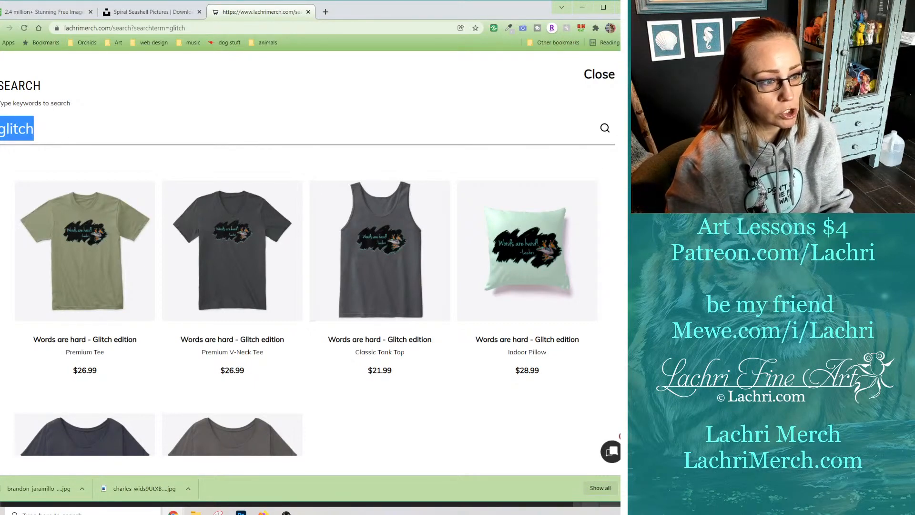
{"action": "type", "text": "hold"}
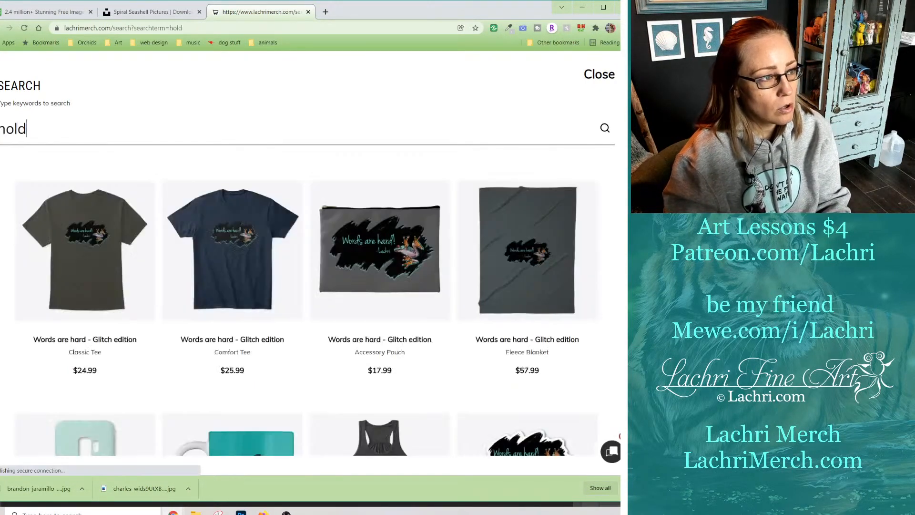
{"action": "type", "text": " my coff"}
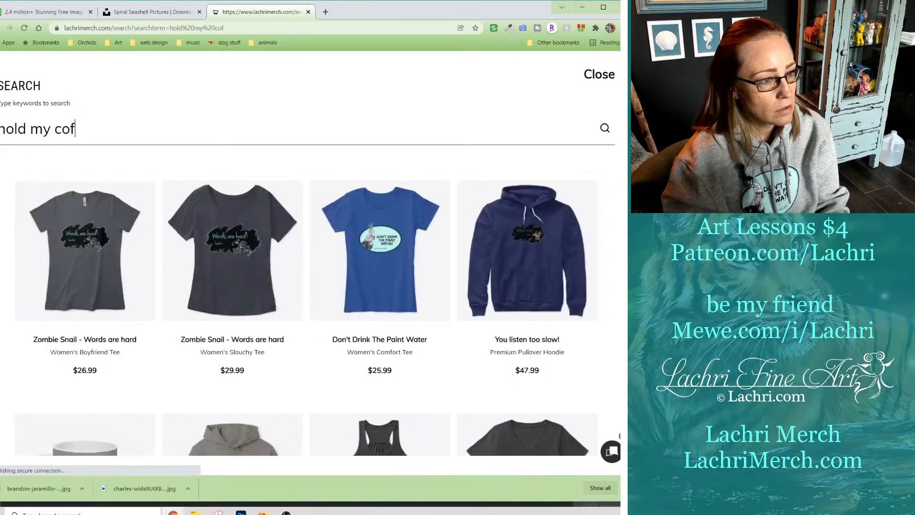
{"action": "key", "text": "BackSpace"}
{"action": "key", "text": "BackSpace"}
{"action": "key", "text": "BackSpace"}
{"action": "key", "text": "BackSpace"}
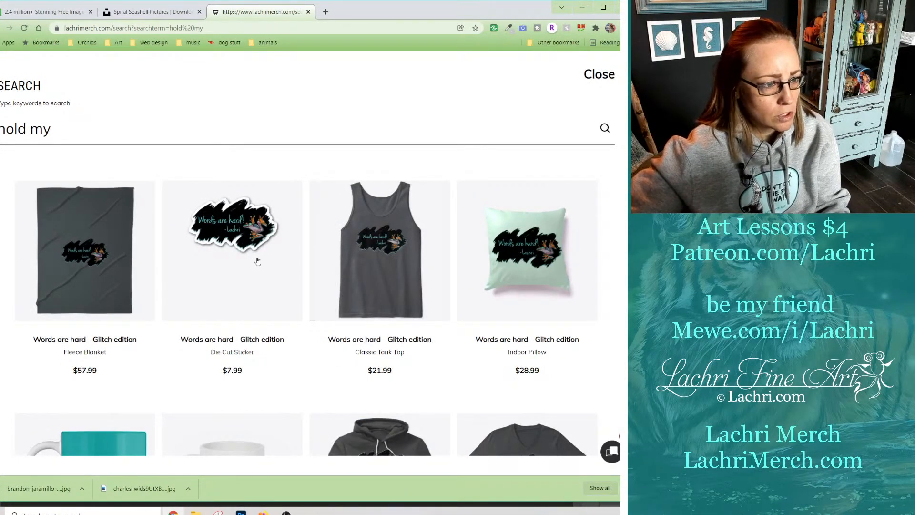
Look through the second and first pages of "hold my" merch results and close the store tab.
{"action": "scroll", "coordinate": [258, 261], "scroll_direction": "down", "scroll_amount": 8}
{"action": "scroll", "coordinate": [292, 270], "scroll_direction": "up", "scroll_amount": 3}
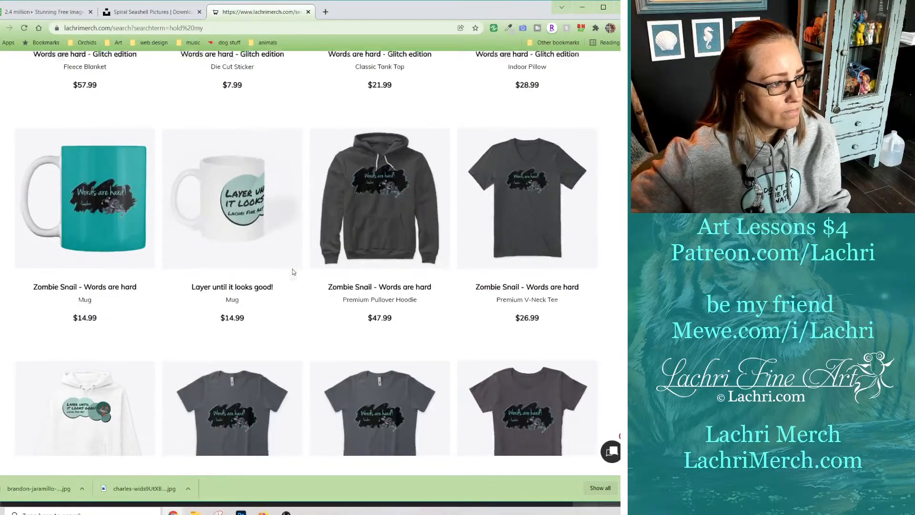
{"action": "scroll", "coordinate": [292, 271], "scroll_direction": "down", "scroll_amount": 5}
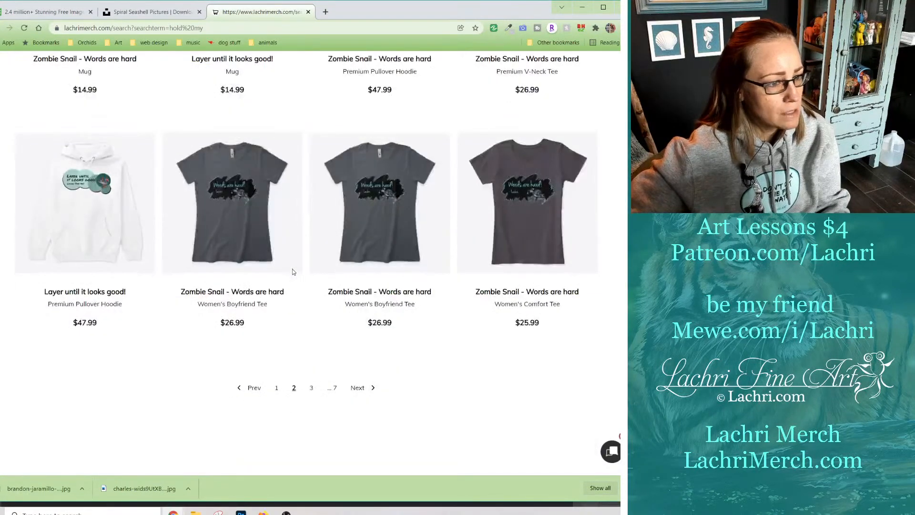
{"action": "left_click", "coordinate": [277, 389]}
{"action": "scroll", "coordinate": [264, 231], "scroll_direction": "down", "scroll_amount": 9}
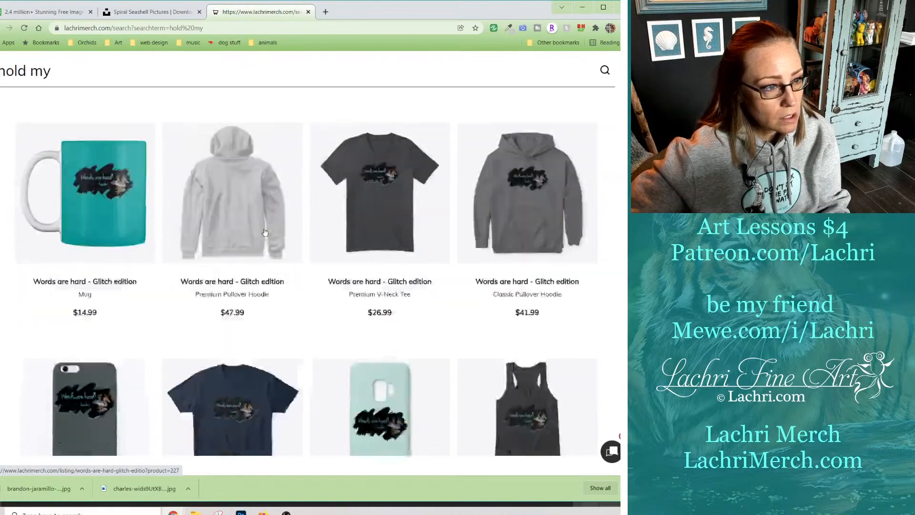
{"action": "scroll", "coordinate": [265, 231], "scroll_direction": "down", "scroll_amount": 1}
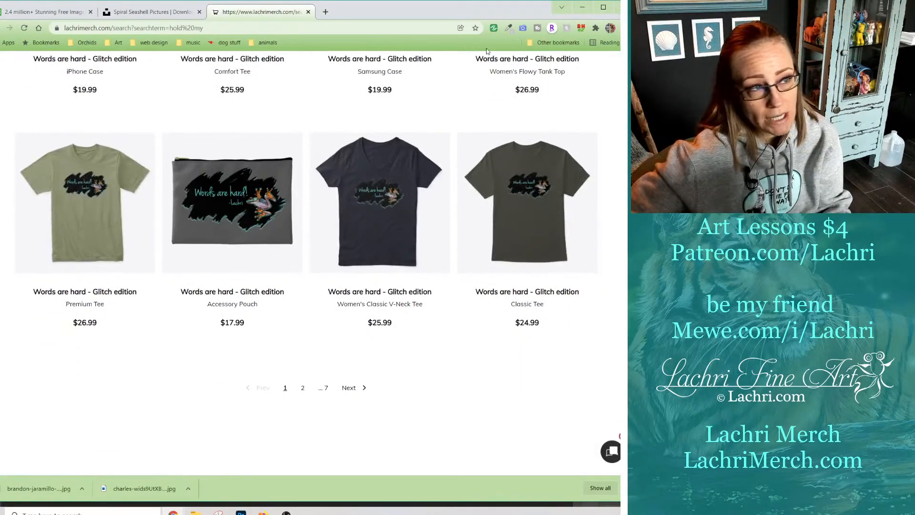
{"action": "left_click", "coordinate": [308, 12]}
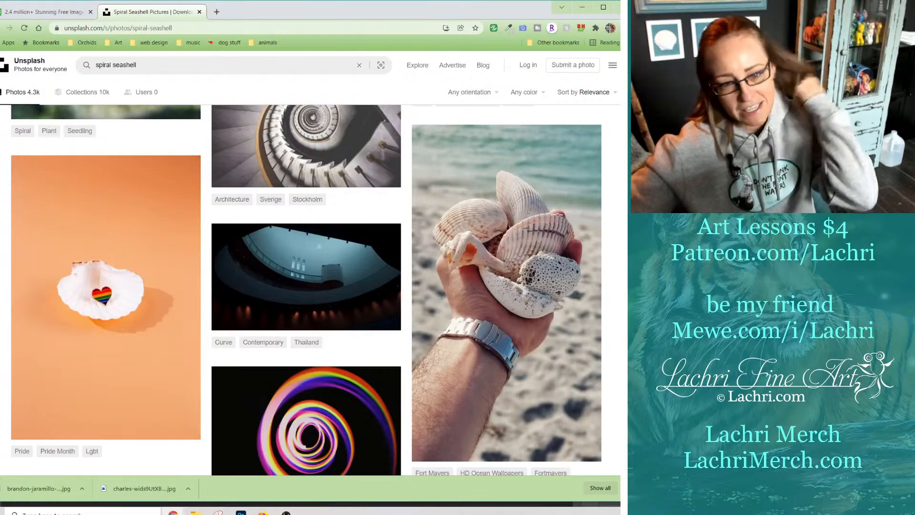
Look through more of the Unsplash photo results for spiral seashell.
{"action": "scroll", "coordinate": [498, 227], "scroll_direction": "down", "scroll_amount": 1}
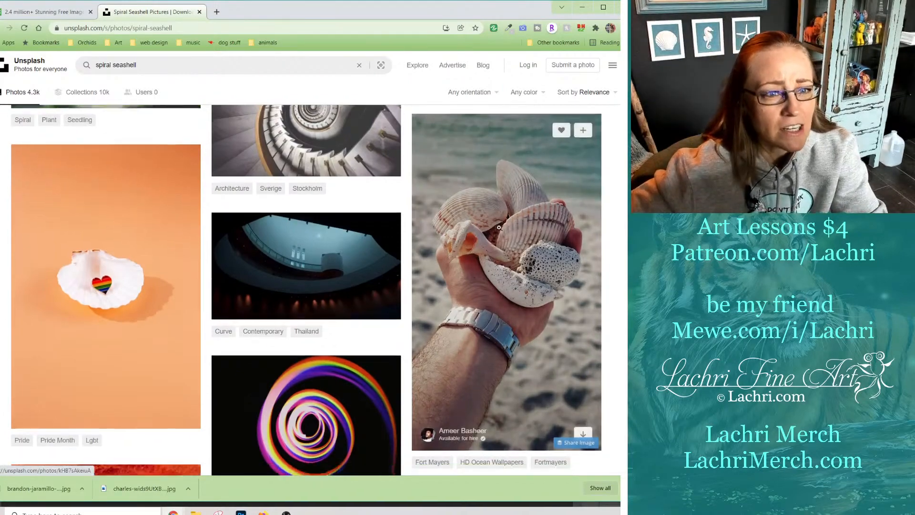
{"action": "scroll", "coordinate": [499, 228], "scroll_direction": "down", "scroll_amount": 20}
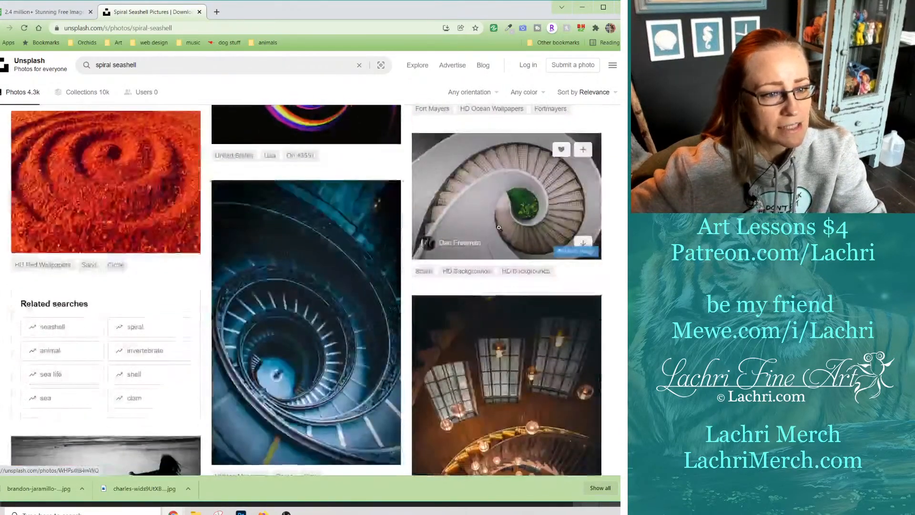
{"action": "scroll", "coordinate": [500, 232], "scroll_direction": "down", "scroll_amount": 15}
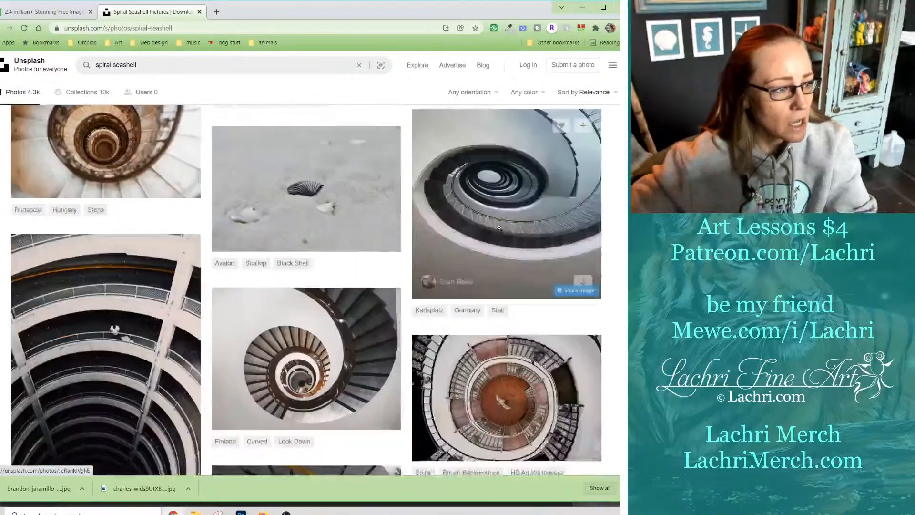
{"action": "scroll", "coordinate": [397, 221], "scroll_direction": "down", "scroll_amount": 7}
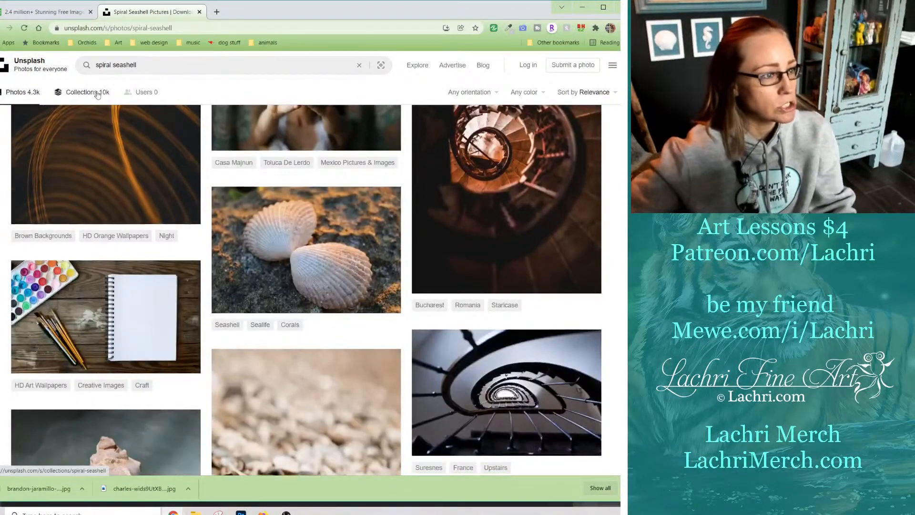
Put the Unsplash search term in quotation marks and search for the exact phrase "spiral seashell".
{"action": "left_click", "coordinate": [96, 65]}
{"action": "type", "text": "\""}
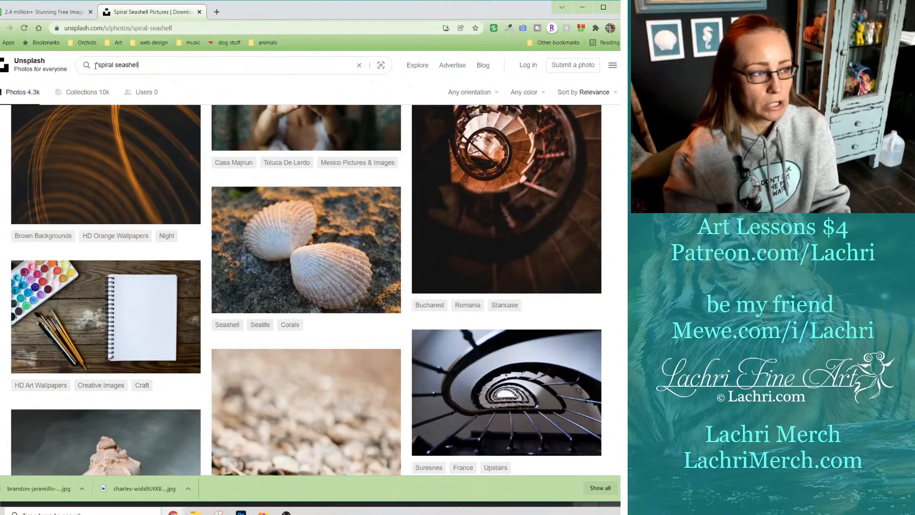
{"action": "type", "text": "\""}
{"action": "key", "text": "Return"}
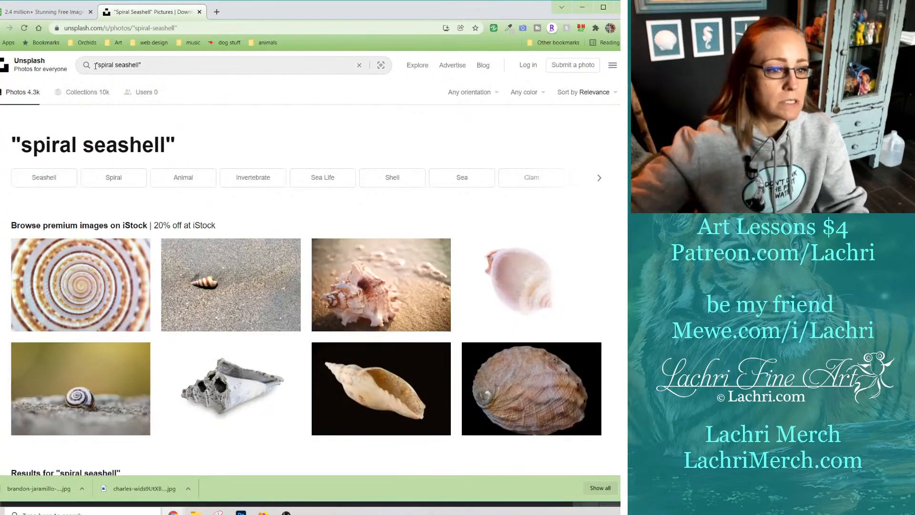
Examine the Unsplash results of the quoted search for usable spiral shell photos.
{"action": "scroll", "coordinate": [301, 303], "scroll_direction": "down", "scroll_amount": 7}
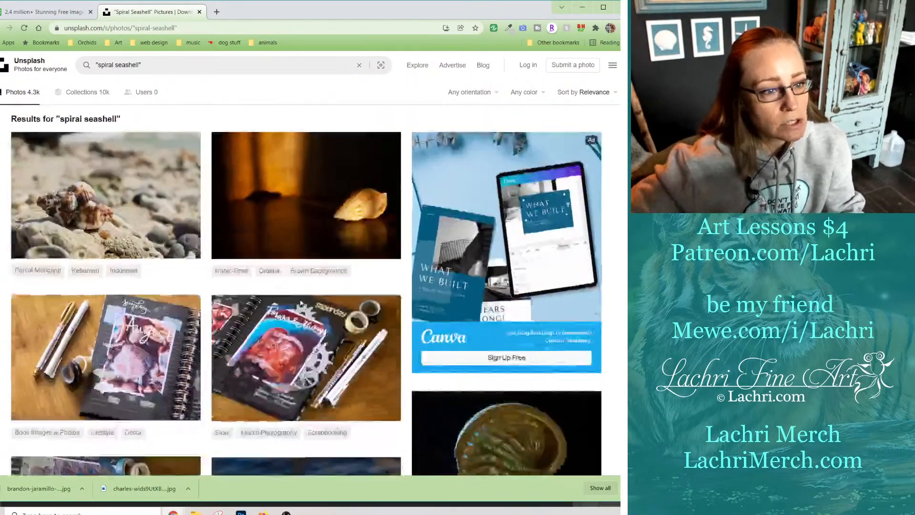
{"action": "scroll", "coordinate": [301, 303], "scroll_direction": "down", "scroll_amount": 12}
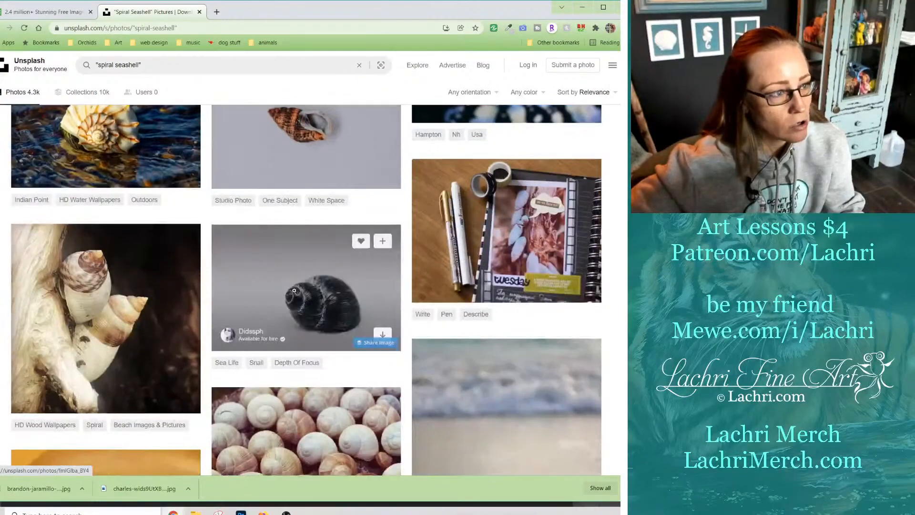
{"action": "scroll", "coordinate": [294, 290], "scroll_direction": "up", "scroll_amount": 3}
{"action": "scroll", "coordinate": [242, 280], "scroll_direction": "down", "scroll_amount": 6}
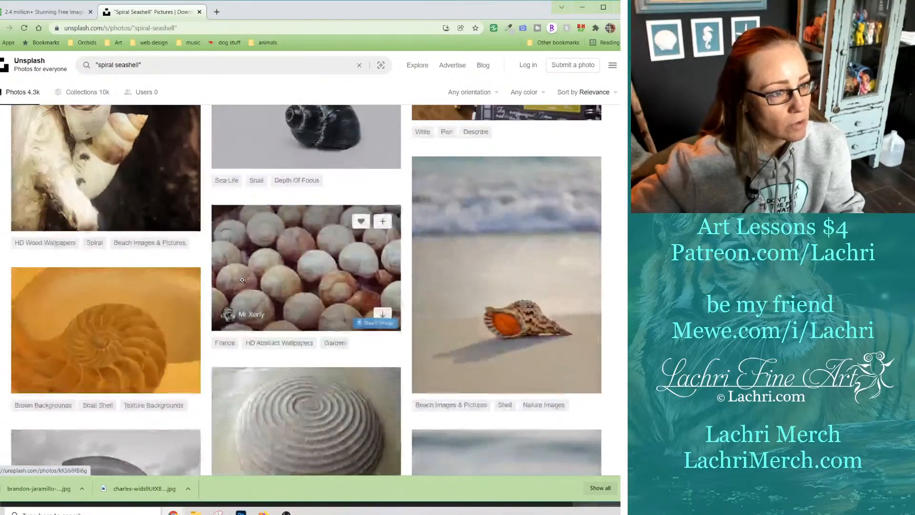
{"action": "scroll", "coordinate": [242, 280], "scroll_direction": "down", "scroll_amount": 10}
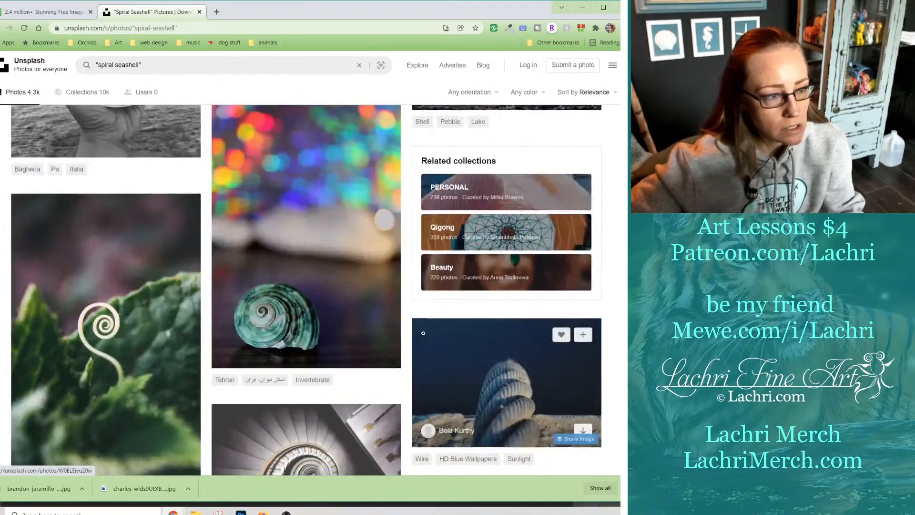
{"action": "scroll", "coordinate": [423, 333], "scroll_direction": "down", "scroll_amount": 4}
{"action": "scroll", "coordinate": [423, 334], "scroll_direction": "down", "scroll_amount": 5}
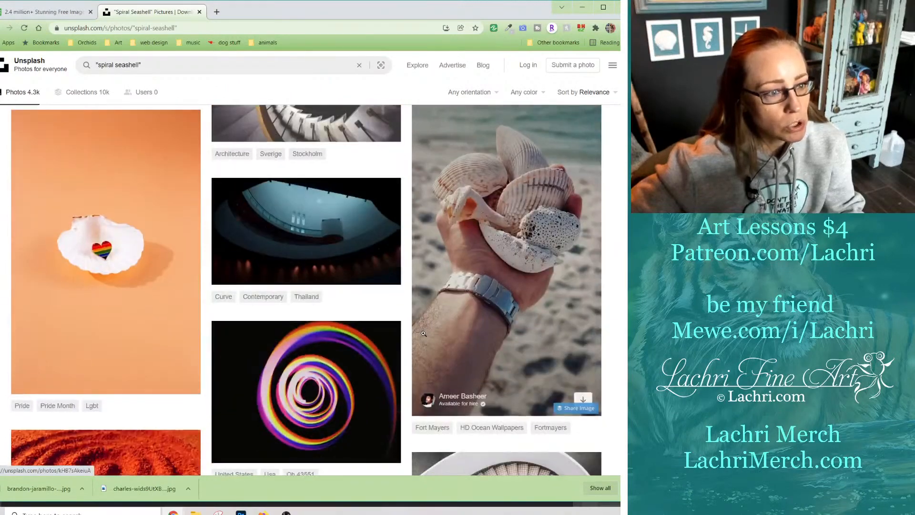
{"action": "scroll", "coordinate": [423, 333], "scroll_direction": "down", "scroll_amount": 6}
Switch to the open Pixabay page and search its images for "spiral shell".
{"action": "key", "text": "ctrl+t"}
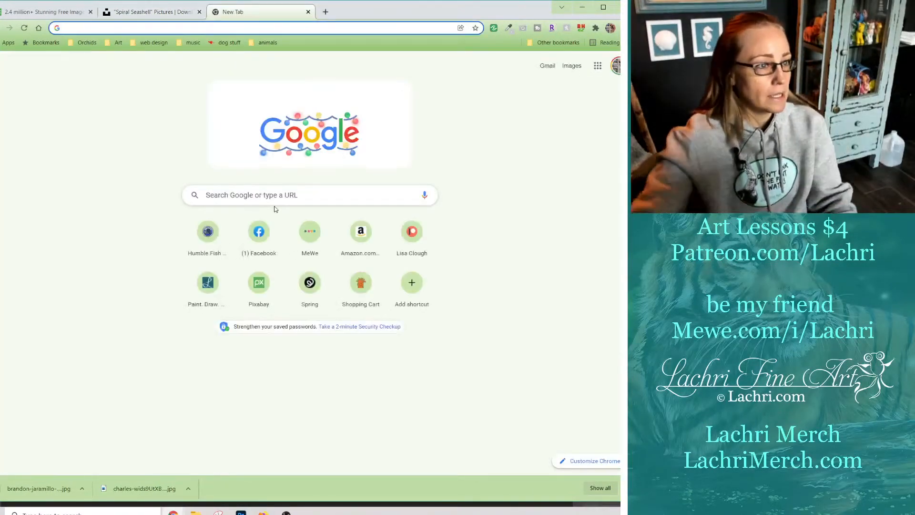
{"action": "left_click", "coordinate": [308, 11]}
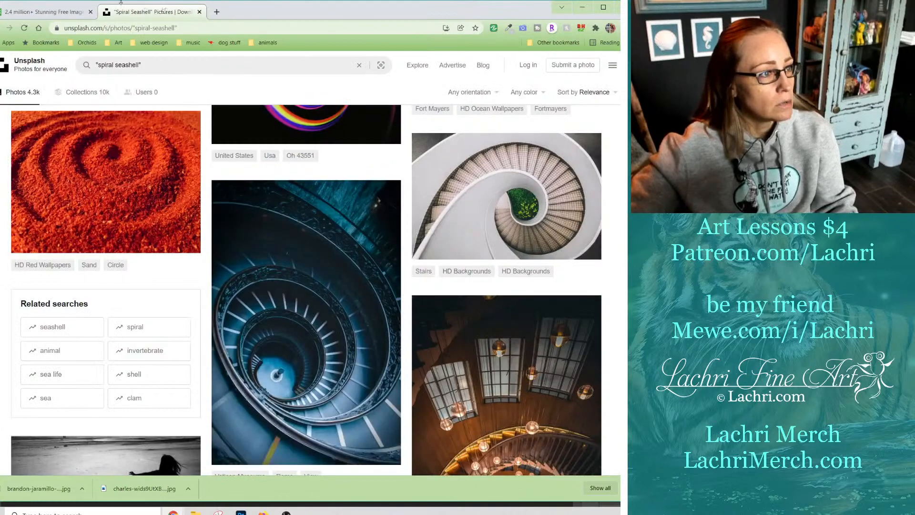
{"action": "left_click", "coordinate": [45, 12]}
{"action": "left_click", "coordinate": [275, 219]}
{"action": "type", "text": "spiral shell"}
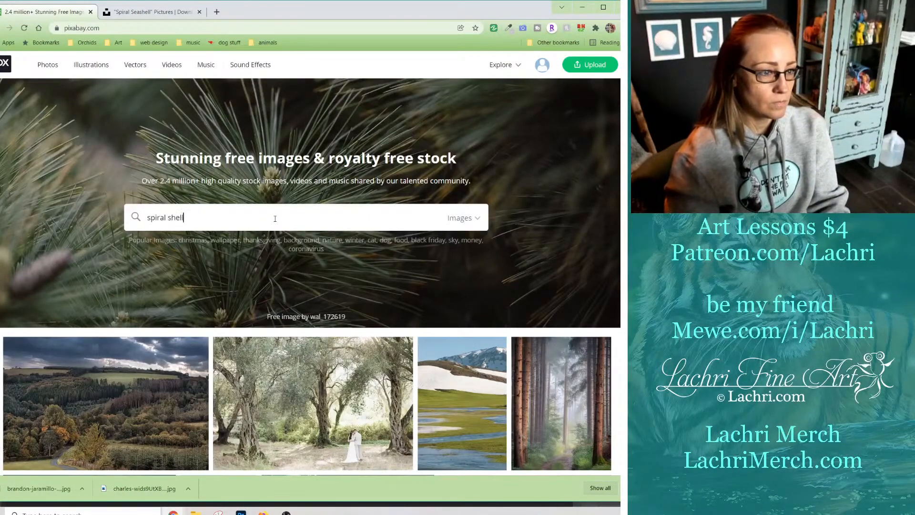
{"action": "key", "text": "Return"}
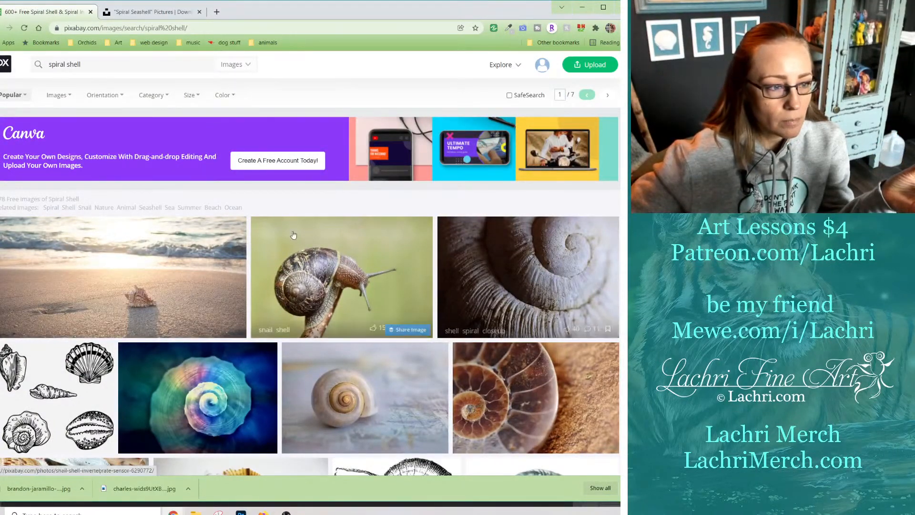
Look through the Pixabay image results for isolated spiral shells, then return to the start of the results.
{"action": "scroll", "coordinate": [497, 317], "scroll_direction": "down", "scroll_amount": 4}
{"action": "scroll", "coordinate": [498, 317], "scroll_direction": "down", "scroll_amount": 3}
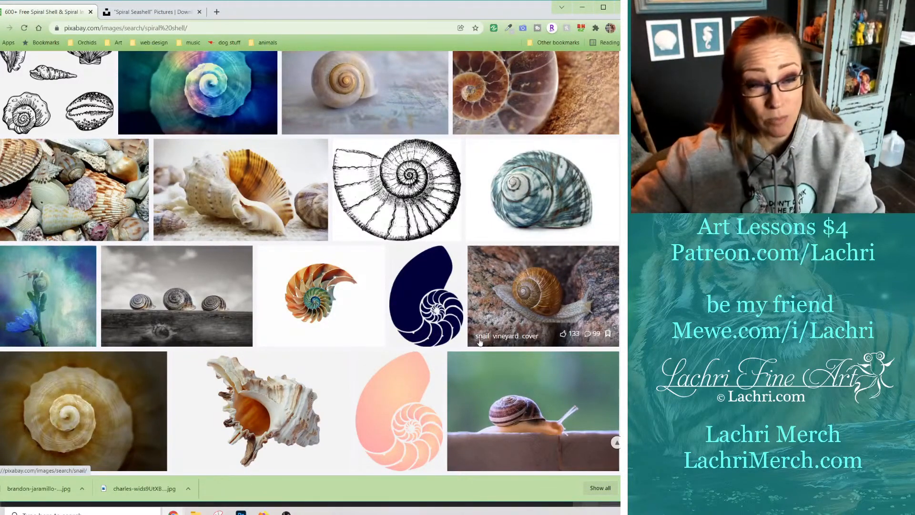
{"action": "scroll", "coordinate": [480, 342], "scroll_direction": "down", "scroll_amount": 2}
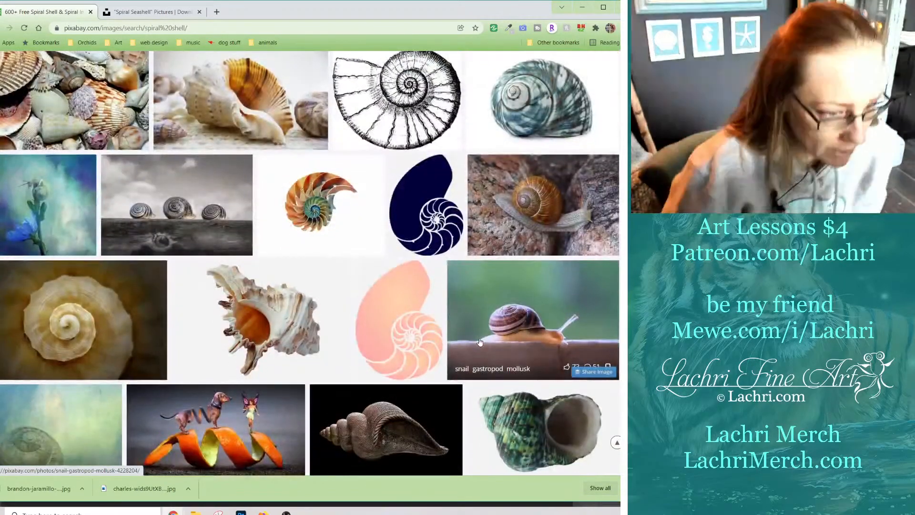
{"action": "scroll", "coordinate": [479, 341], "scroll_direction": "down", "scroll_amount": 8}
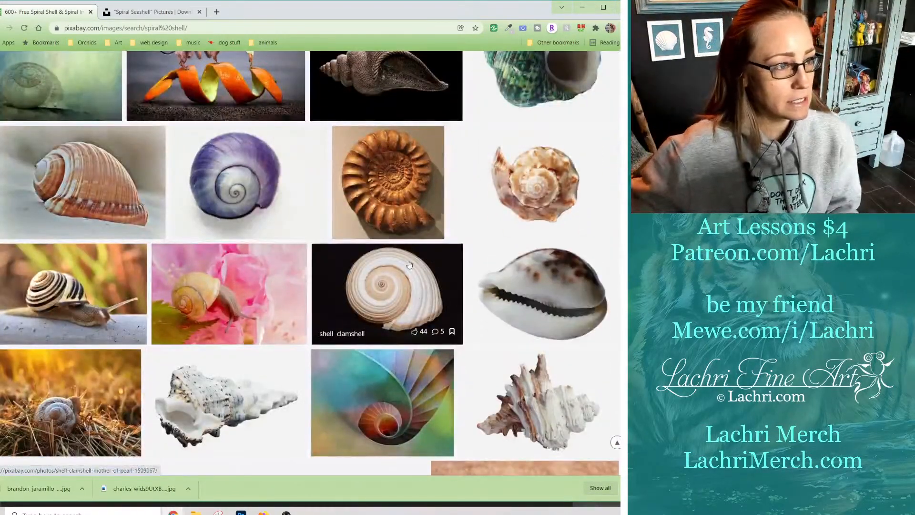
{"action": "scroll", "coordinate": [416, 295], "scroll_direction": "up", "scroll_amount": 4}
{"action": "scroll", "coordinate": [408, 237], "scroll_direction": "down", "scroll_amount": 7}
{"action": "scroll", "coordinate": [409, 236], "scroll_direction": "down", "scroll_amount": 7}
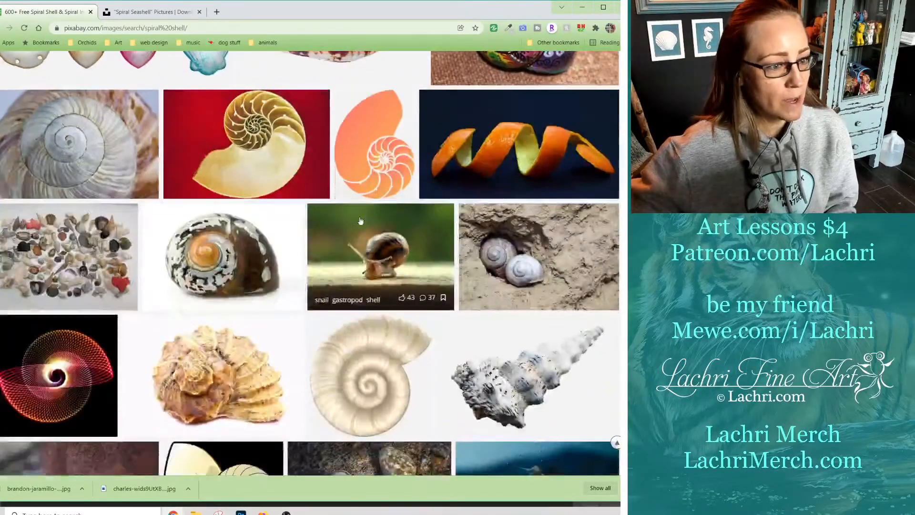
{"action": "scroll", "coordinate": [253, 152], "scroll_direction": "up", "scroll_amount": 20}
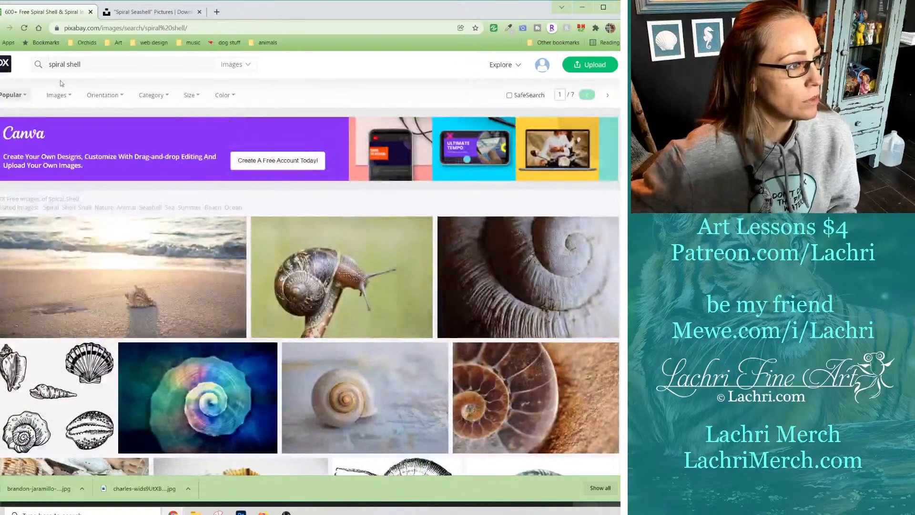
Limit the Pixabay spiral shell results to photos and check the available sort orders.
{"action": "left_click", "coordinate": [69, 94]}
{"action": "left_click", "coordinate": [69, 132]}
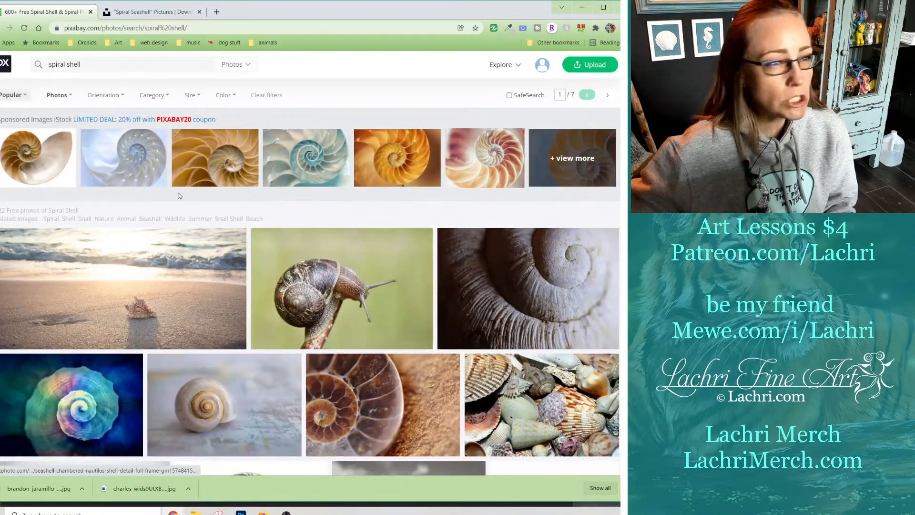
{"action": "left_click", "coordinate": [17, 95]}
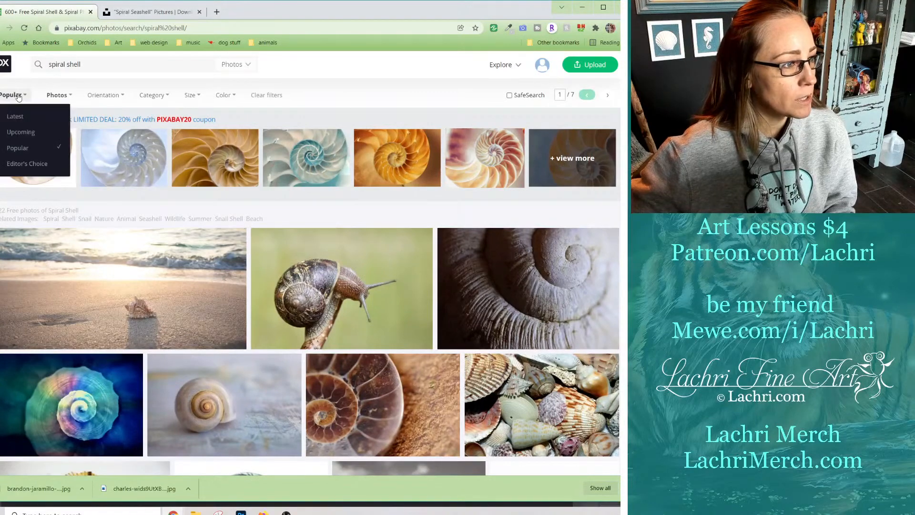
Examine the first page of photo-only spiral shell results through to its end for suitable shells.
{"action": "scroll", "coordinate": [242, 261], "scroll_direction": "down", "scroll_amount": 5}
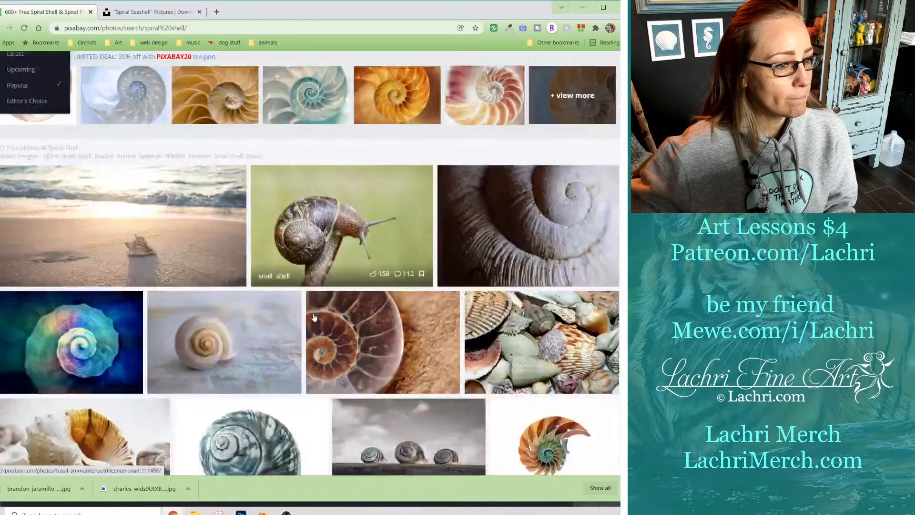
{"action": "scroll", "coordinate": [322, 288], "scroll_direction": "down", "scroll_amount": 8}
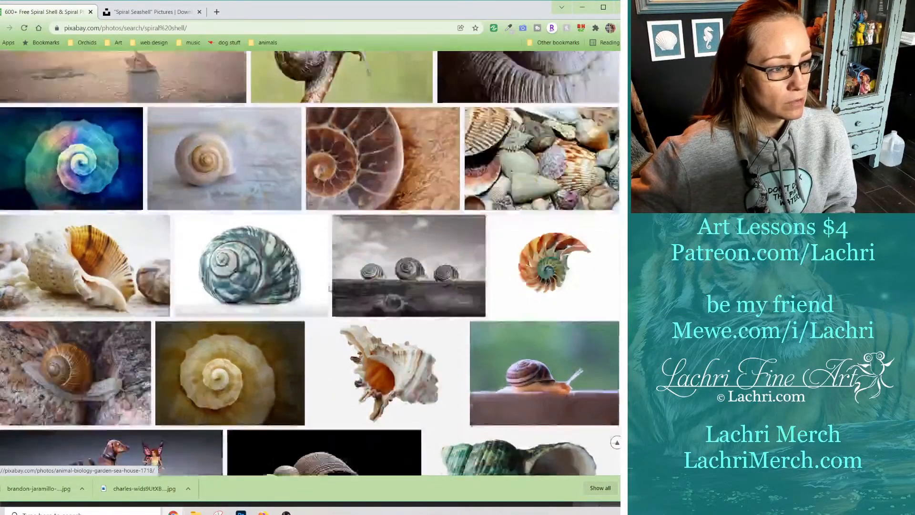
{"action": "scroll", "coordinate": [432, 317], "scroll_direction": "down", "scroll_amount": 12}
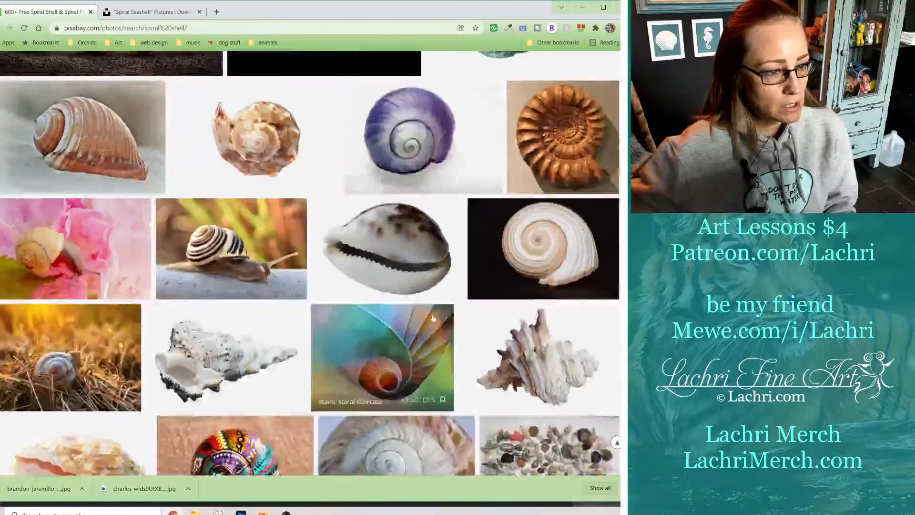
{"action": "scroll", "coordinate": [433, 316], "scroll_direction": "down", "scroll_amount": 3}
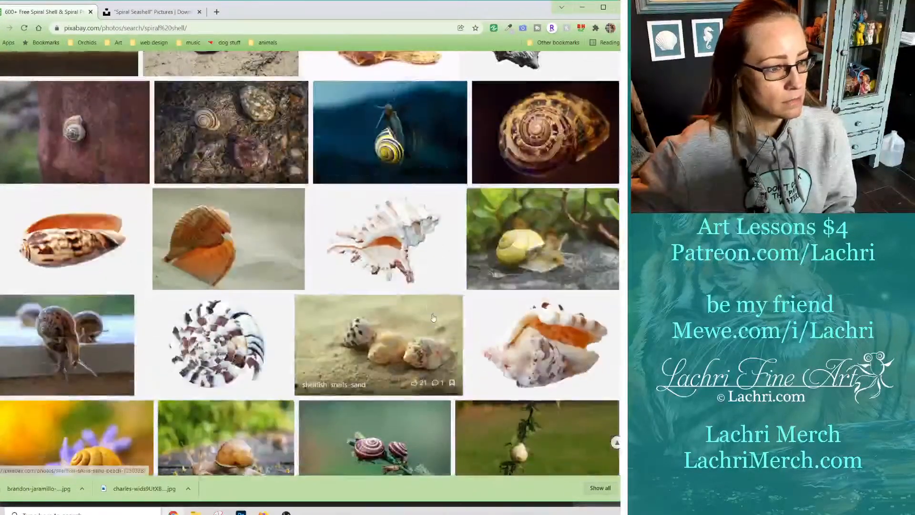
{"action": "scroll", "coordinate": [181, 217], "scroll_direction": "up", "scroll_amount": 6}
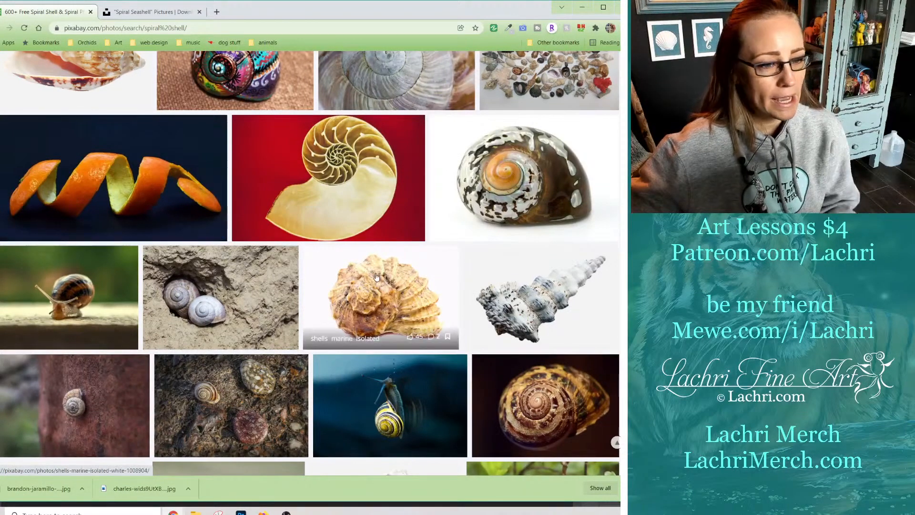
{"action": "scroll", "coordinate": [372, 284], "scroll_direction": "down", "scroll_amount": 2}
{"action": "scroll", "coordinate": [385, 295], "scroll_direction": "down", "scroll_amount": 9}
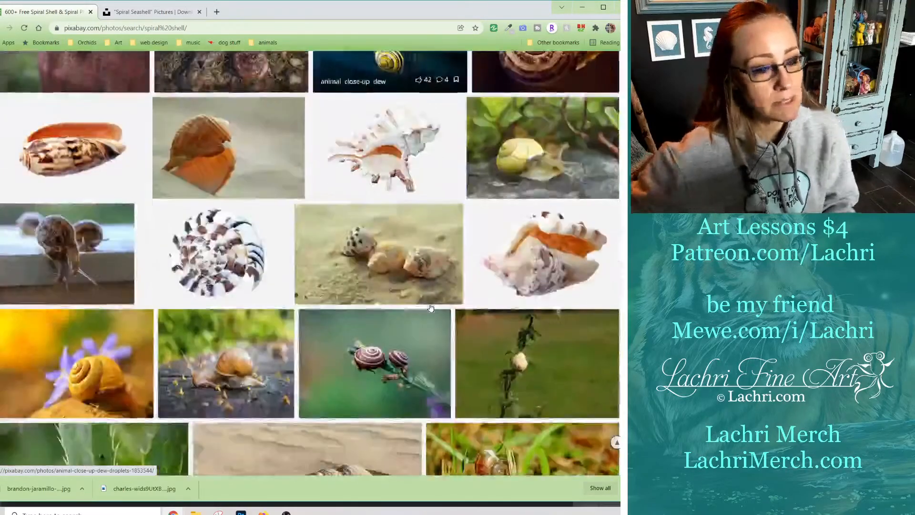
{"action": "scroll", "coordinate": [431, 308], "scroll_direction": "down", "scroll_amount": 4}
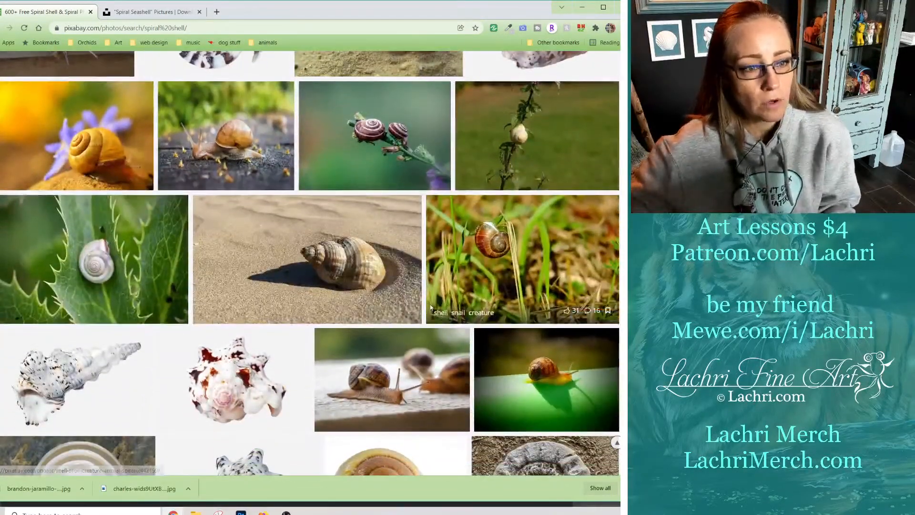
{"action": "scroll", "coordinate": [430, 307], "scroll_direction": "down", "scroll_amount": 5}
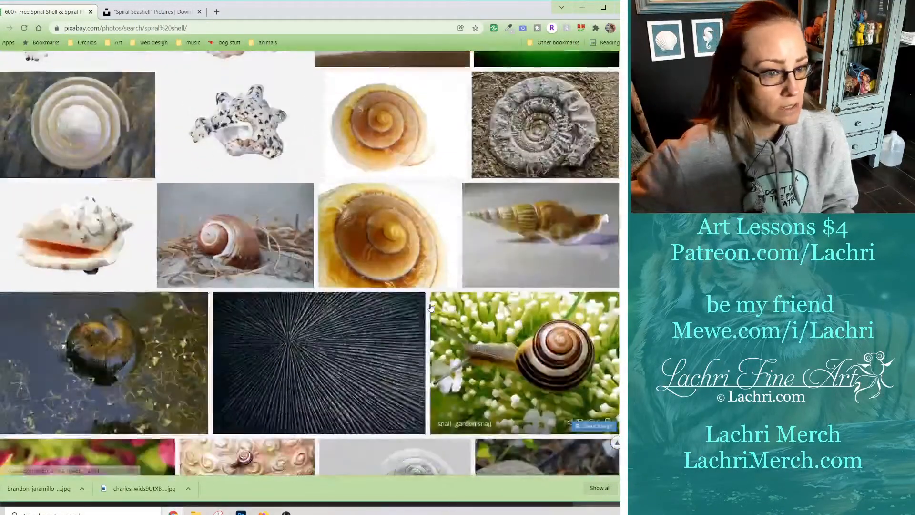
{"action": "scroll", "coordinate": [431, 307], "scroll_direction": "down", "scroll_amount": 8}
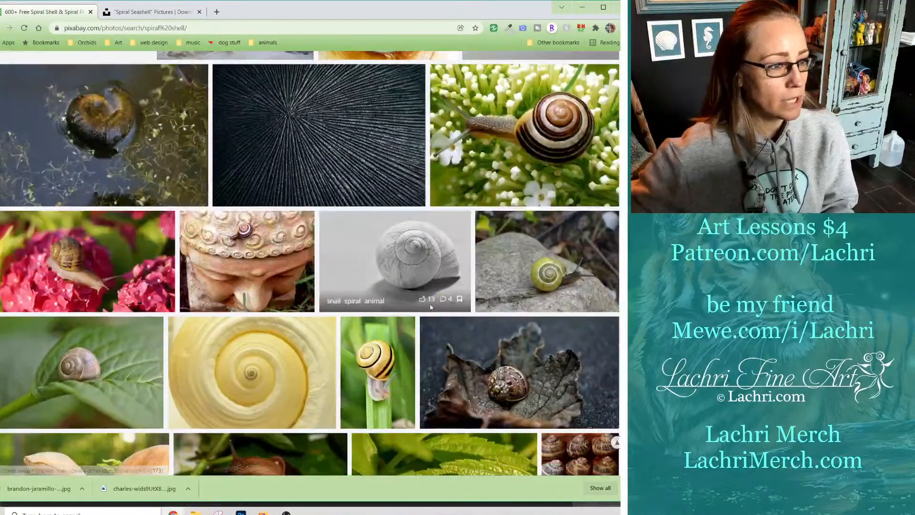
{"action": "scroll", "coordinate": [430, 307], "scroll_direction": "down", "scroll_amount": 7}
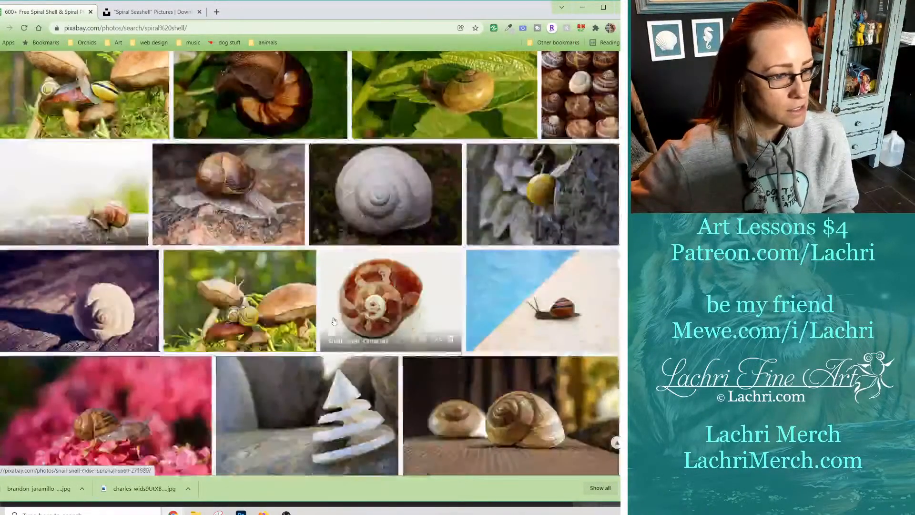
{"action": "scroll", "coordinate": [334, 321], "scroll_direction": "down", "scroll_amount": 4}
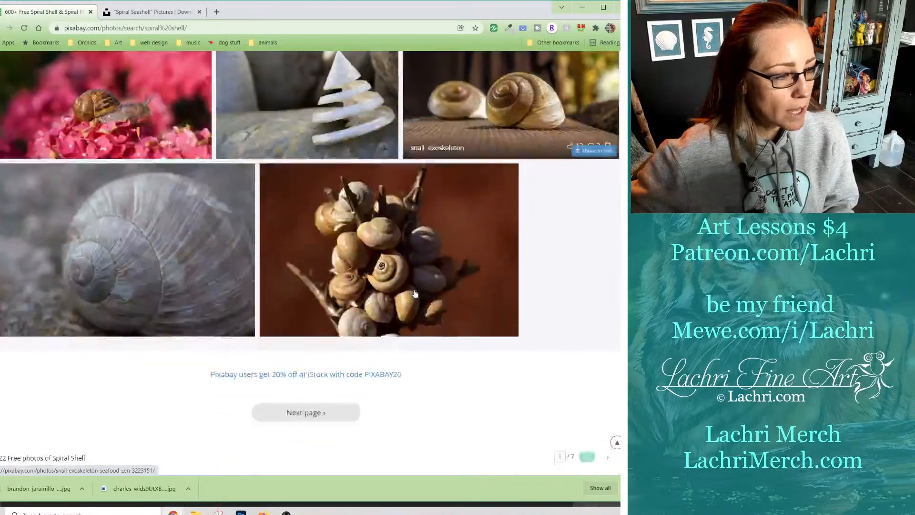
Examine the second page of photo-only spiral shell results through to its end for suitable shells.
{"action": "left_click", "coordinate": [334, 417]}
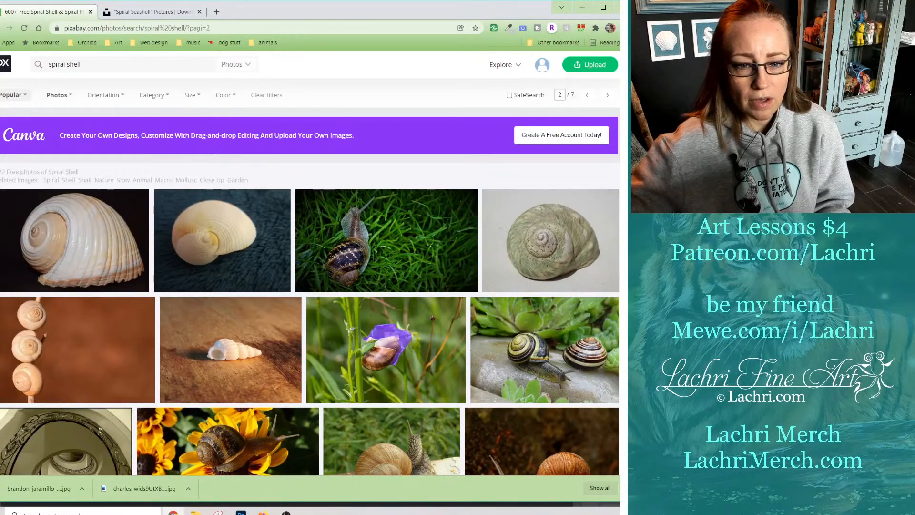
{"action": "scroll", "coordinate": [384, 246], "scroll_direction": "down", "scroll_amount": 2}
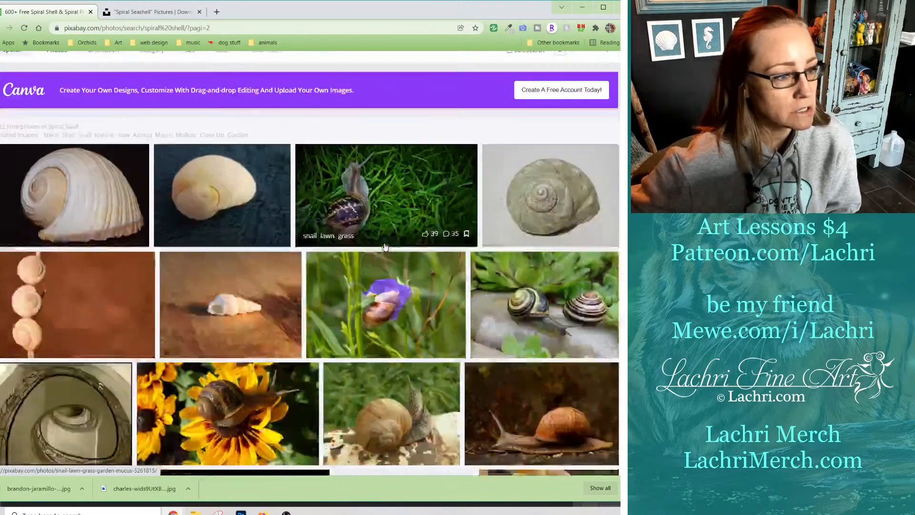
{"action": "scroll", "coordinate": [385, 245], "scroll_direction": "down", "scroll_amount": 7}
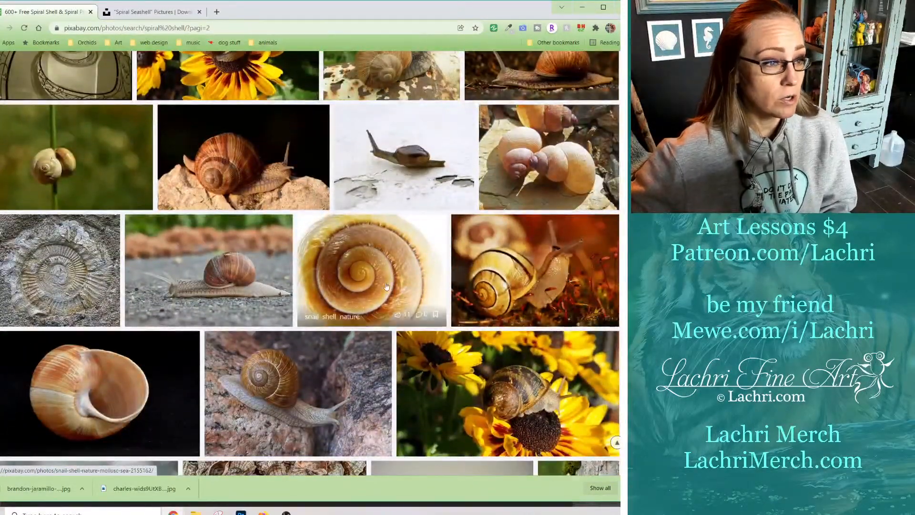
{"action": "scroll", "coordinate": [385, 284], "scroll_direction": "down", "scroll_amount": 7}
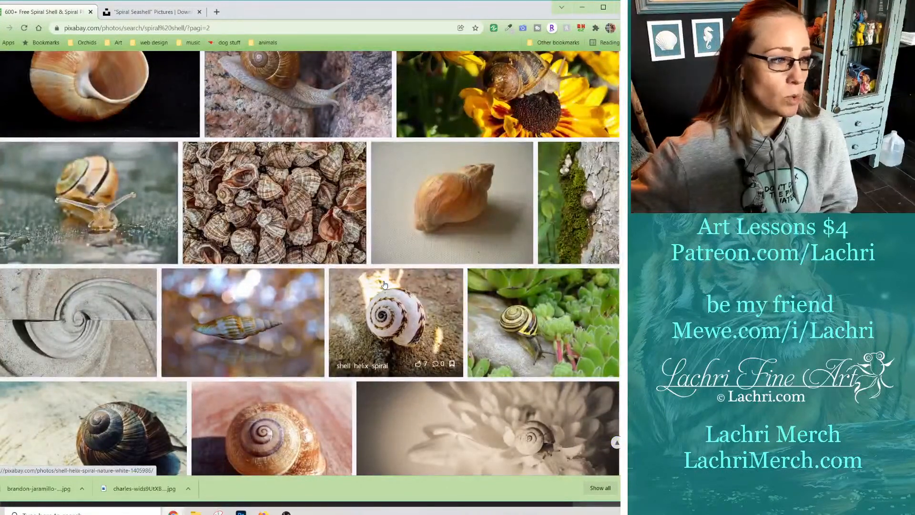
{"action": "scroll", "coordinate": [385, 285], "scroll_direction": "down", "scroll_amount": 1}
{"action": "scroll", "coordinate": [480, 330], "scroll_direction": "down", "scroll_amount": 1}
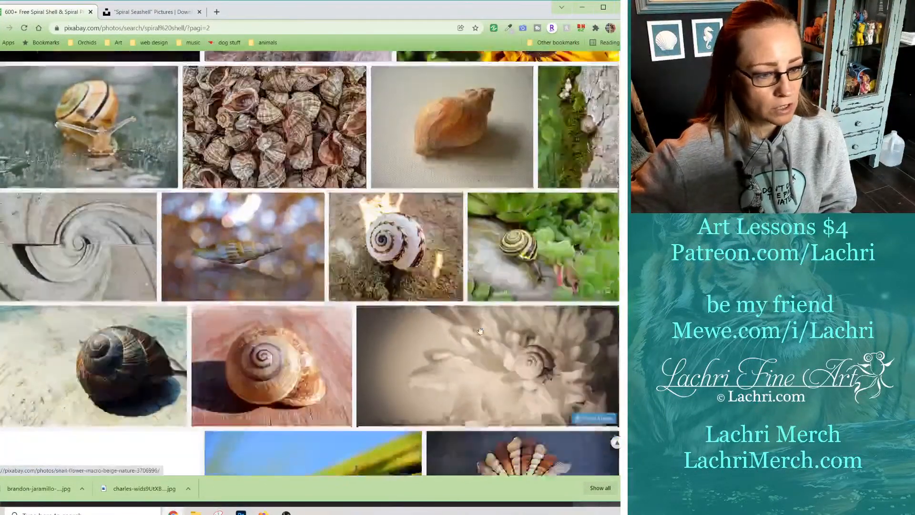
{"action": "scroll", "coordinate": [479, 331], "scroll_direction": "down", "scroll_amount": 2}
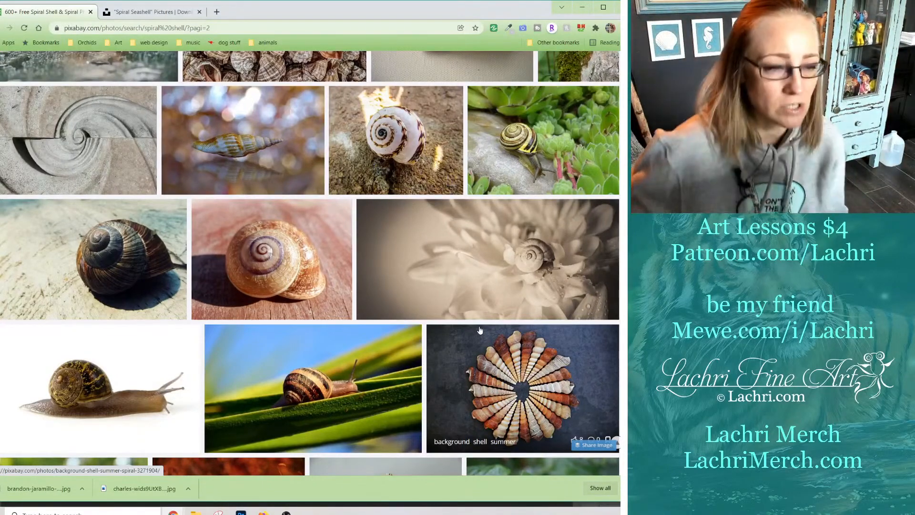
{"action": "scroll", "coordinate": [480, 330], "scroll_direction": "down", "scroll_amount": 5}
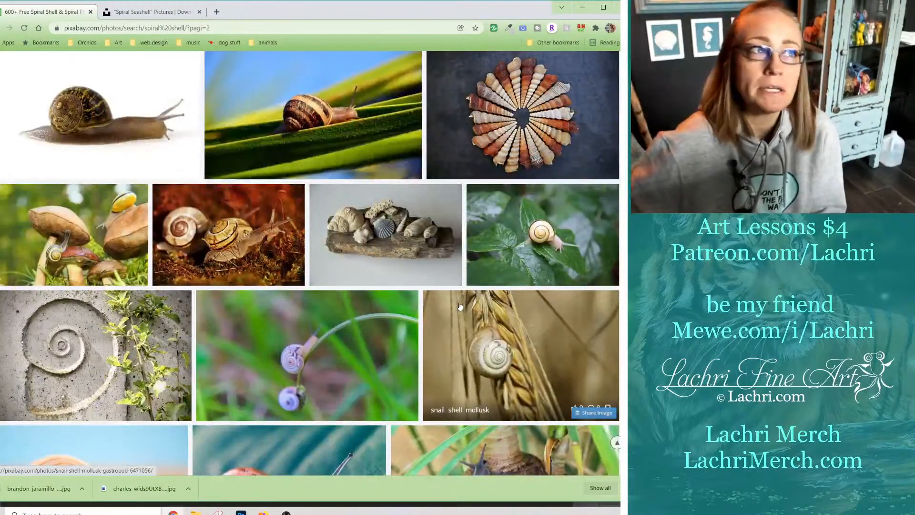
{"action": "scroll", "coordinate": [460, 306], "scroll_direction": "down", "scroll_amount": 2}
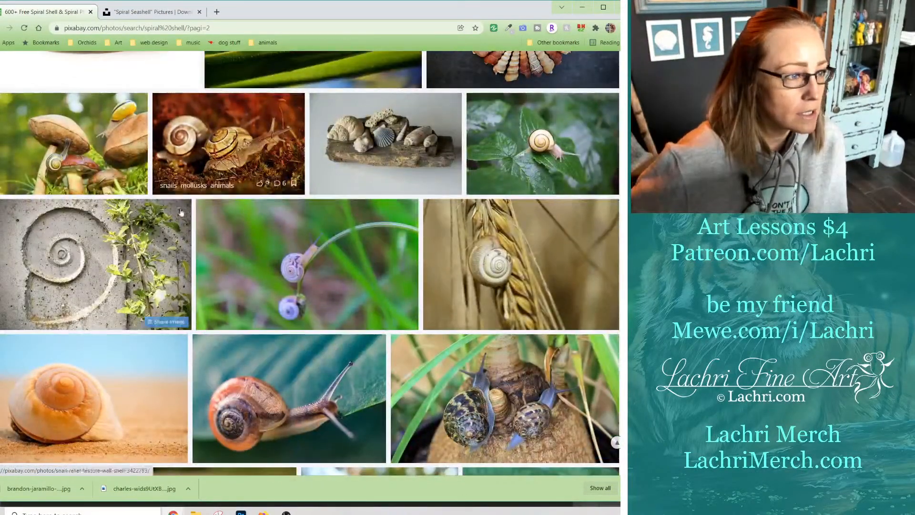
{"action": "scroll", "coordinate": [297, 275], "scroll_direction": "down", "scroll_amount": 5}
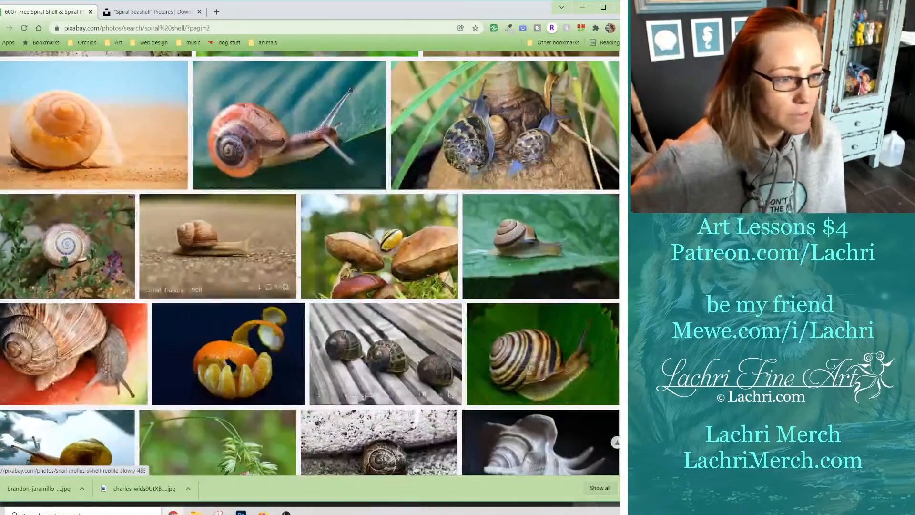
{"action": "scroll", "coordinate": [297, 275], "scroll_direction": "down", "scroll_amount": 8}
{"action": "scroll", "coordinate": [260, 185], "scroll_direction": "up", "scroll_amount": 6}
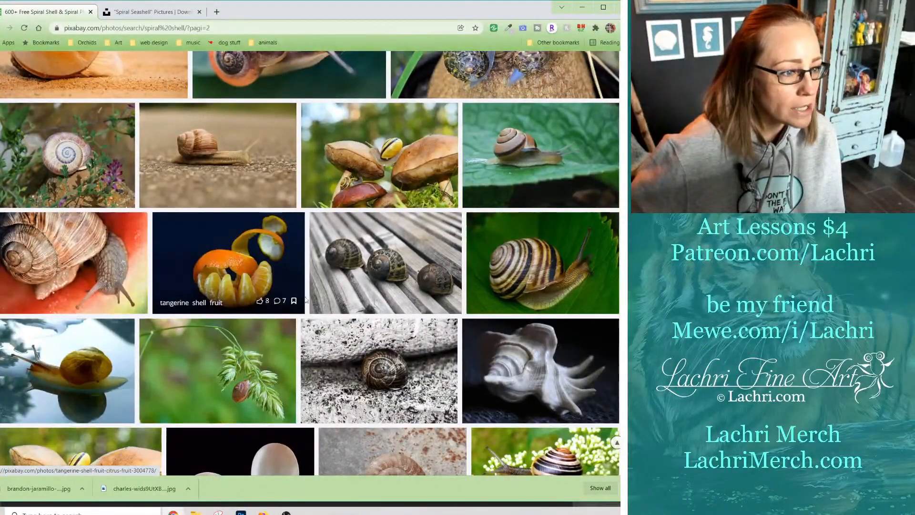
{"action": "scroll", "coordinate": [247, 280], "scroll_direction": "down", "scroll_amount": 3}
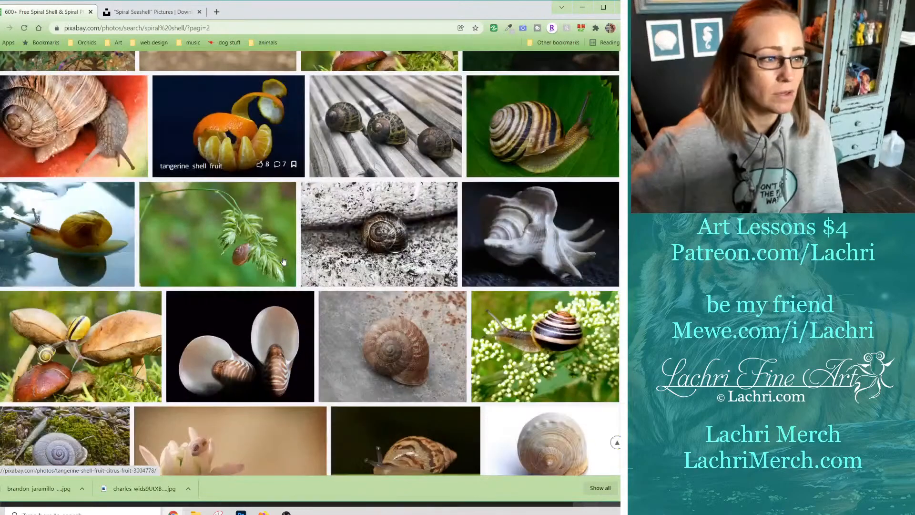
{"action": "scroll", "coordinate": [279, 167], "scroll_direction": "down", "scroll_amount": 6}
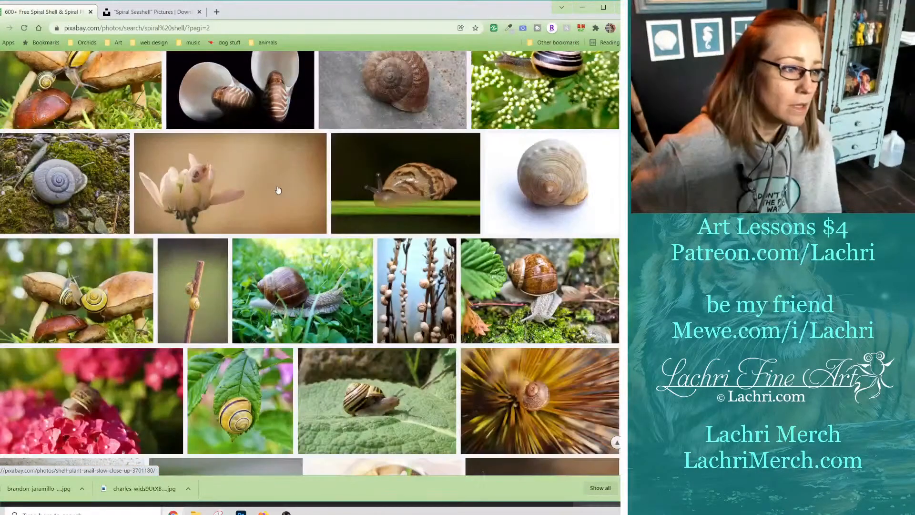
{"action": "scroll", "coordinate": [255, 201], "scroll_direction": "down", "scroll_amount": 3}
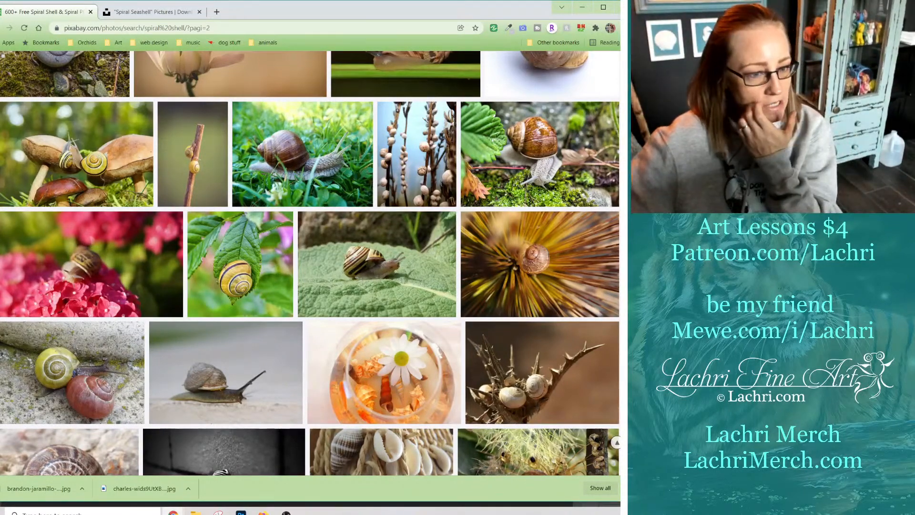
{"action": "scroll", "coordinate": [475, 348], "scroll_direction": "down", "scroll_amount": 8}
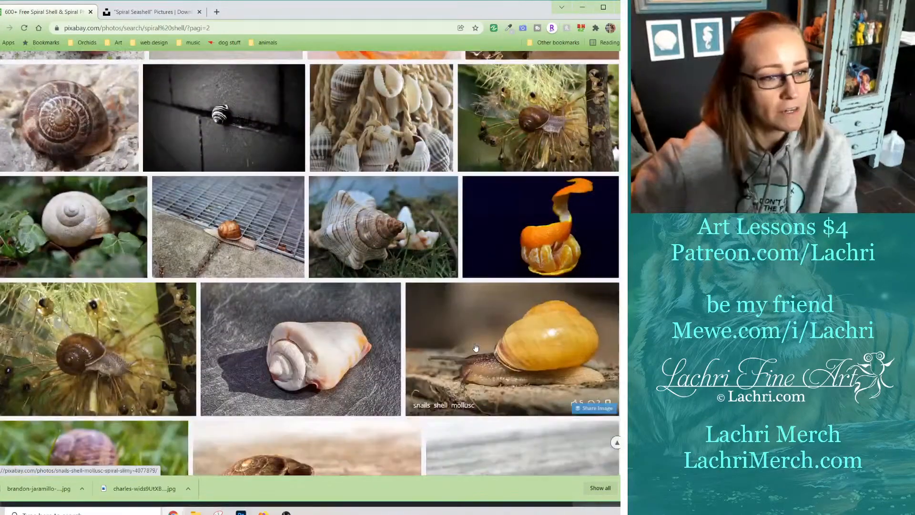
{"action": "scroll", "coordinate": [475, 347], "scroll_direction": "down", "scroll_amount": 7}
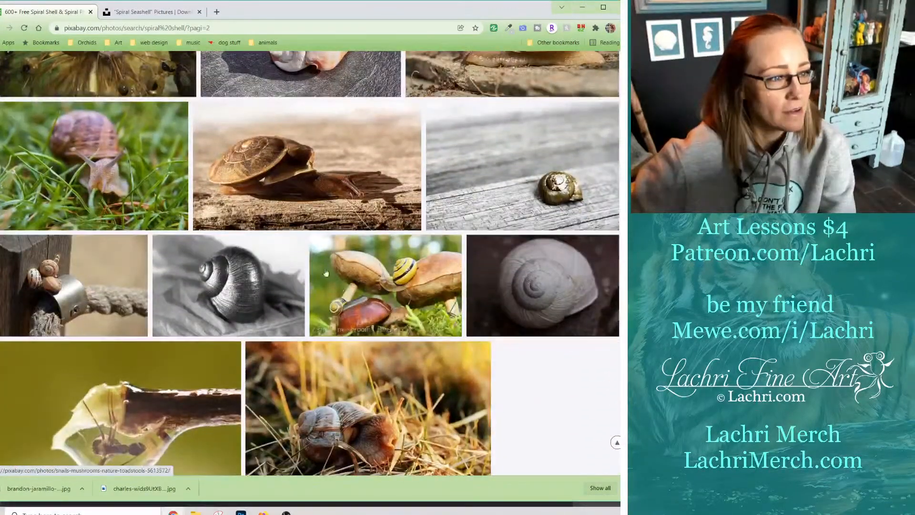
{"action": "scroll", "coordinate": [326, 273], "scroll_direction": "down", "scroll_amount": 2}
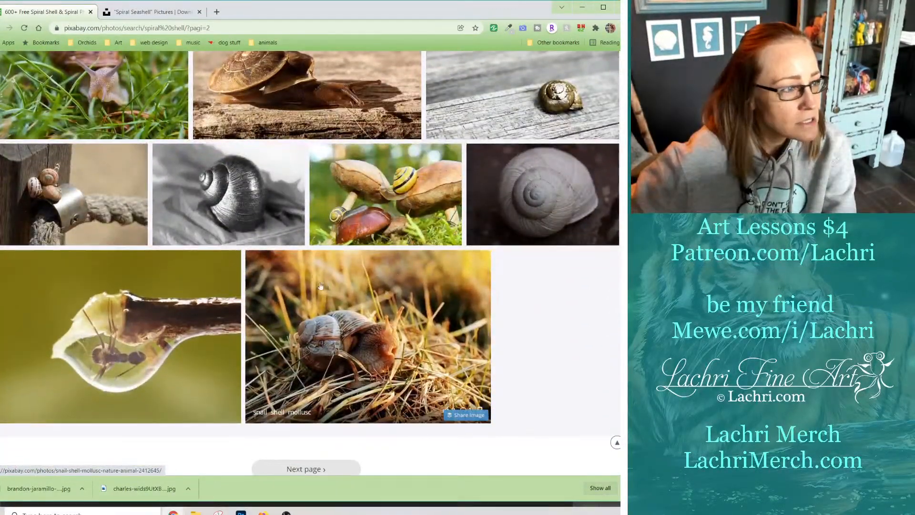
{"action": "scroll", "coordinate": [321, 286], "scroll_direction": "down", "scroll_amount": 2}
Continue to the third page of spiral shell photos and look through its upper rows for usable shells.
{"action": "left_click", "coordinate": [306, 358]}
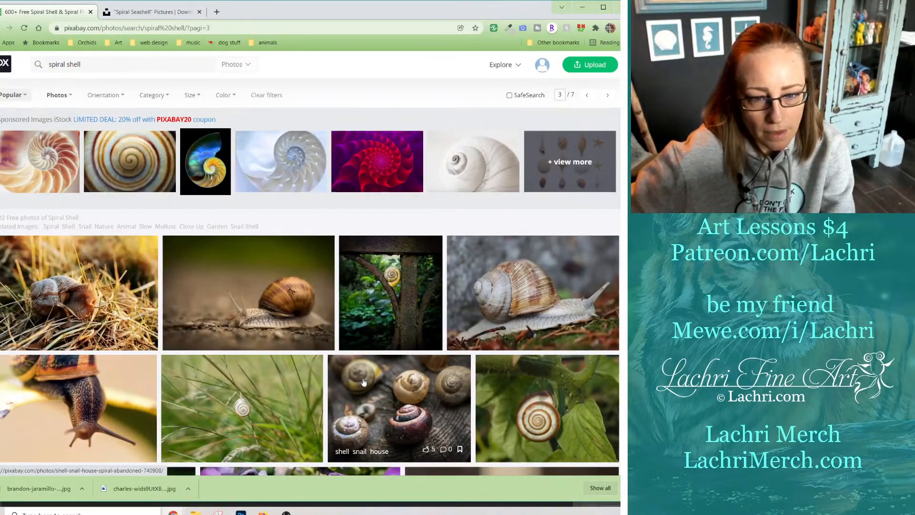
{"action": "scroll", "coordinate": [344, 360], "scroll_direction": "down", "scroll_amount": 6}
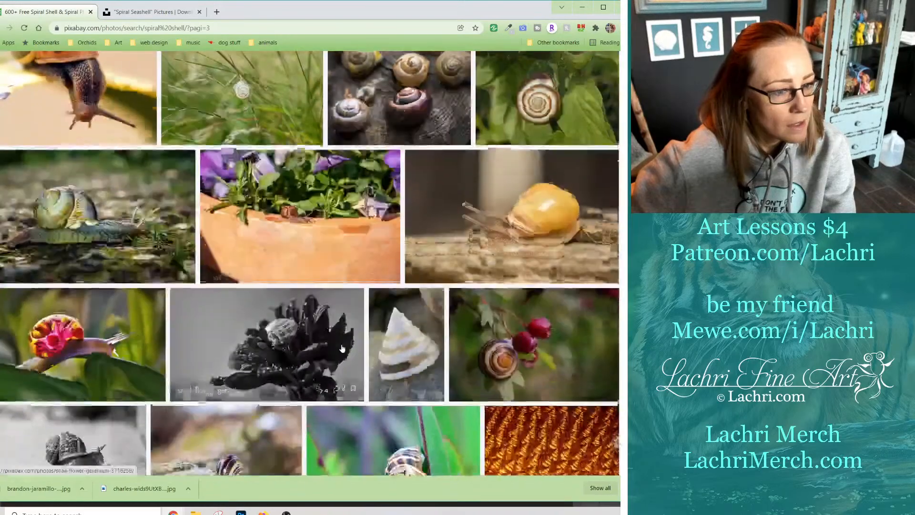
{"action": "scroll", "coordinate": [342, 349], "scroll_direction": "down", "scroll_amount": 2}
{"action": "scroll", "coordinate": [342, 349], "scroll_direction": "down", "scroll_amount": 14}
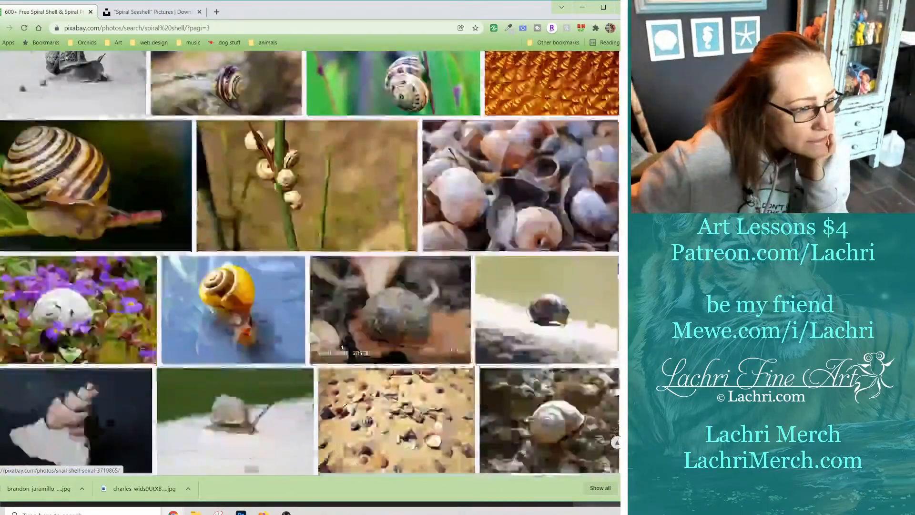
{"action": "scroll", "coordinate": [342, 348], "scroll_direction": "down", "scroll_amount": 10}
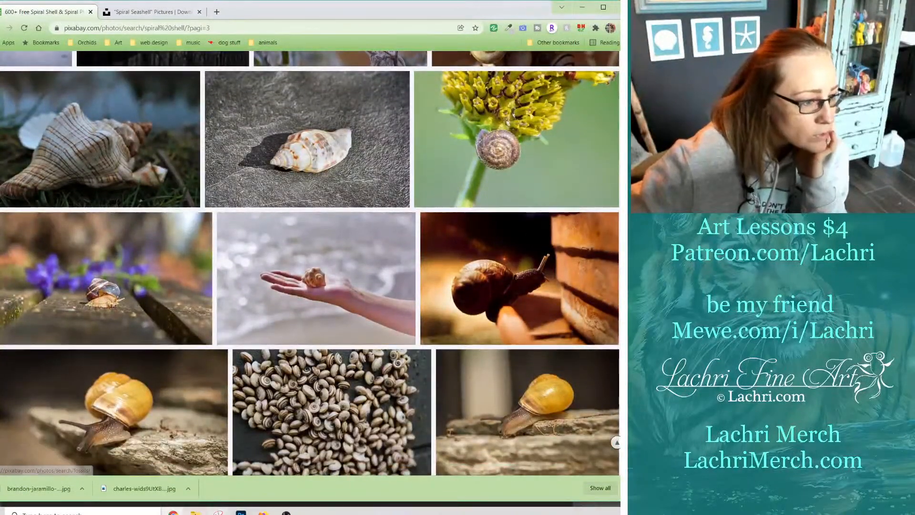
Switch to File Explorer and view the downloaded brown spiral shell photo in the collage folder inside inktense.
{"action": "left_click", "coordinate": [196, 512]}
{"action": "left_click", "coordinate": [314, 106]}
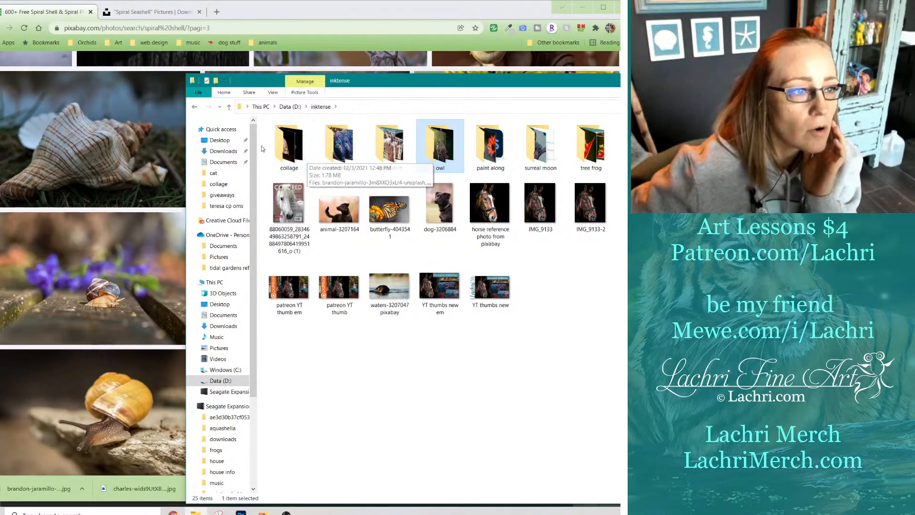
{"action": "left_click", "coordinate": [294, 148]}
{"action": "double_click", "coordinate": [294, 149]}
{"action": "double_click", "coordinate": [339, 151]}
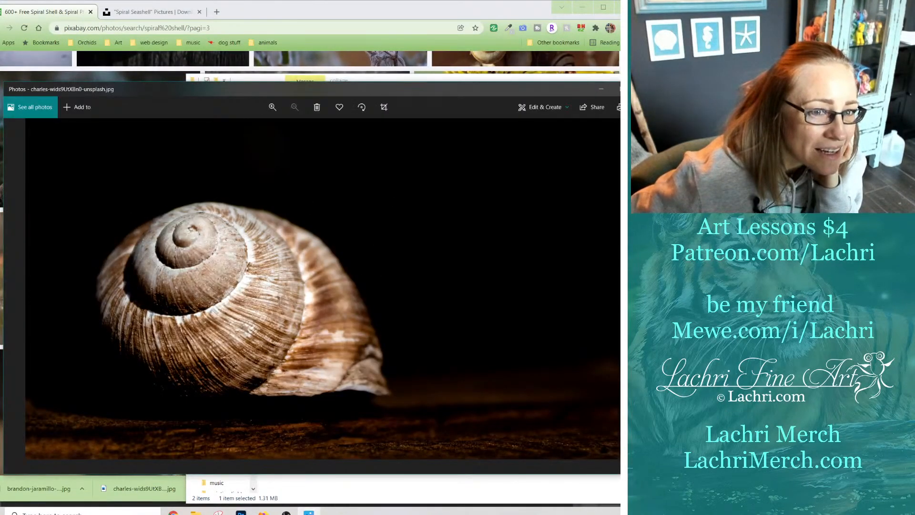
{"action": "left_click", "coordinate": [644, 89]}
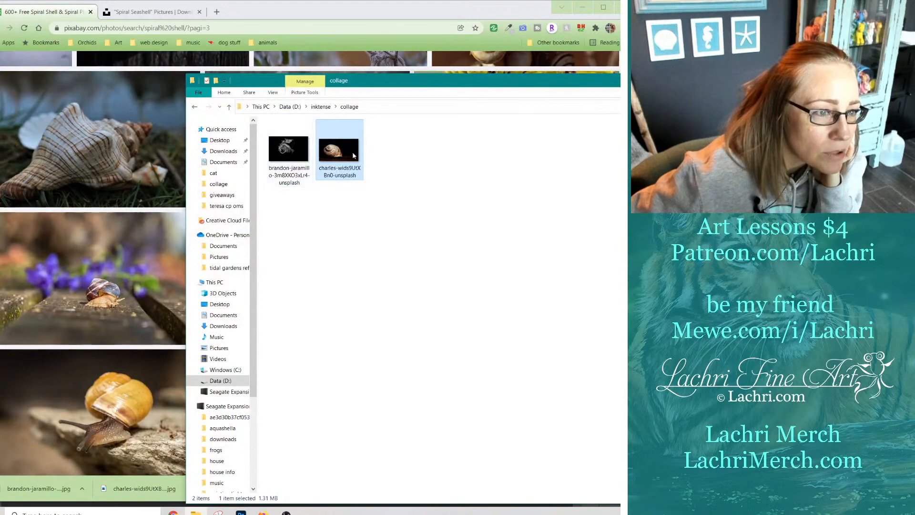
{"action": "double_click", "coordinate": [353, 152]}
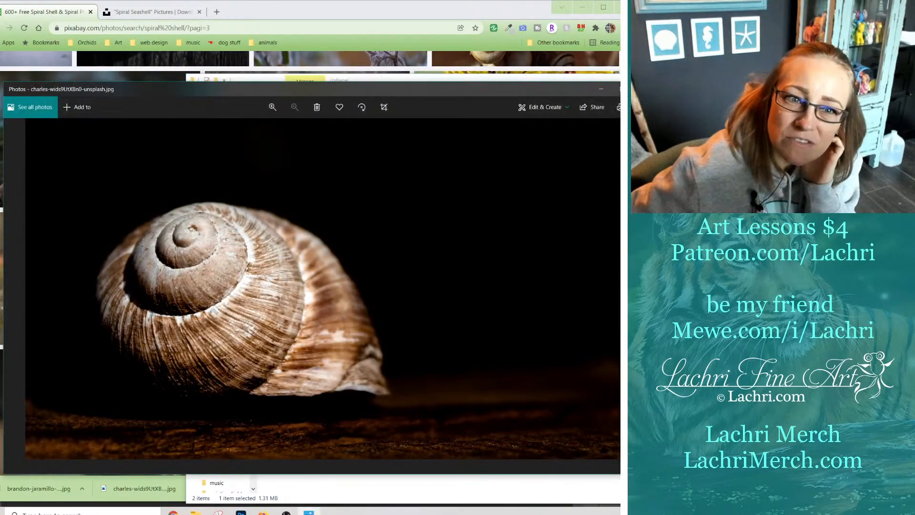
{"action": "left_click", "coordinate": [614, 77]}
Return to Pixabay and look through the rest of the third page of spiral shell photos, ending back at the search field.
{"action": "left_click", "coordinate": [418, 23]}
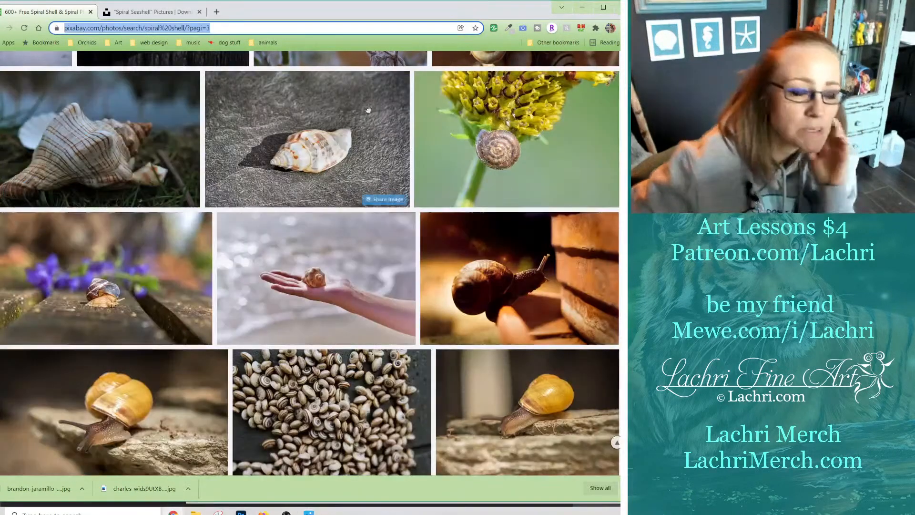
{"action": "scroll", "coordinate": [395, 164], "scroll_direction": "down", "scroll_amount": 15}
{"action": "scroll", "coordinate": [395, 164], "scroll_direction": "down", "scroll_amount": 8}
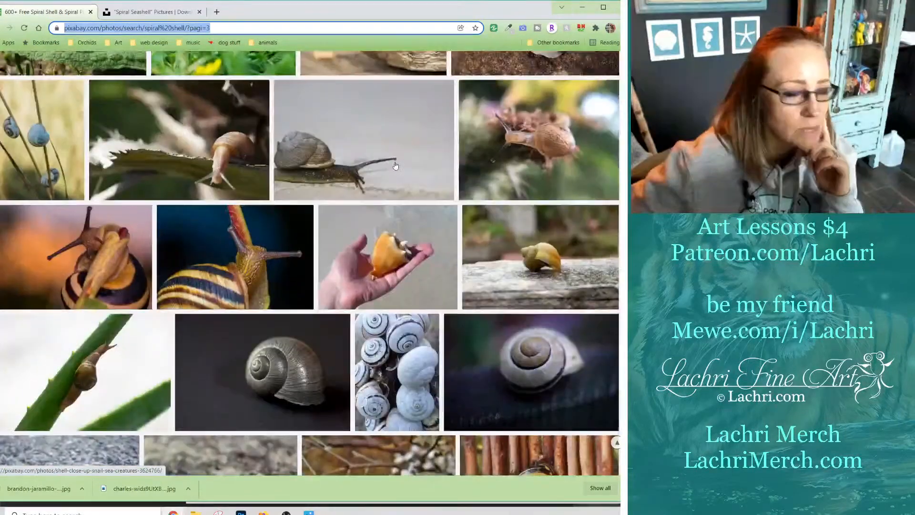
{"action": "scroll", "coordinate": [395, 164], "scroll_direction": "down", "scroll_amount": 8}
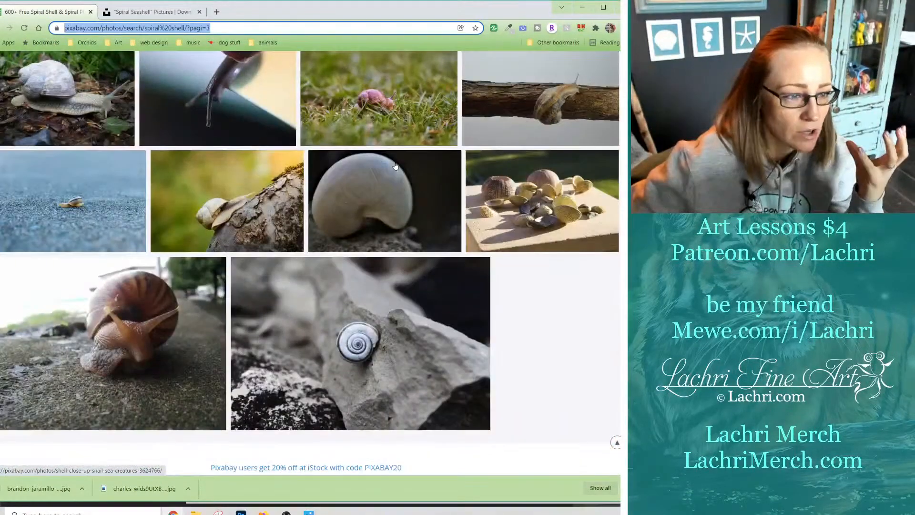
{"action": "scroll", "coordinate": [123, 69], "scroll_direction": "up", "scroll_amount": 15}
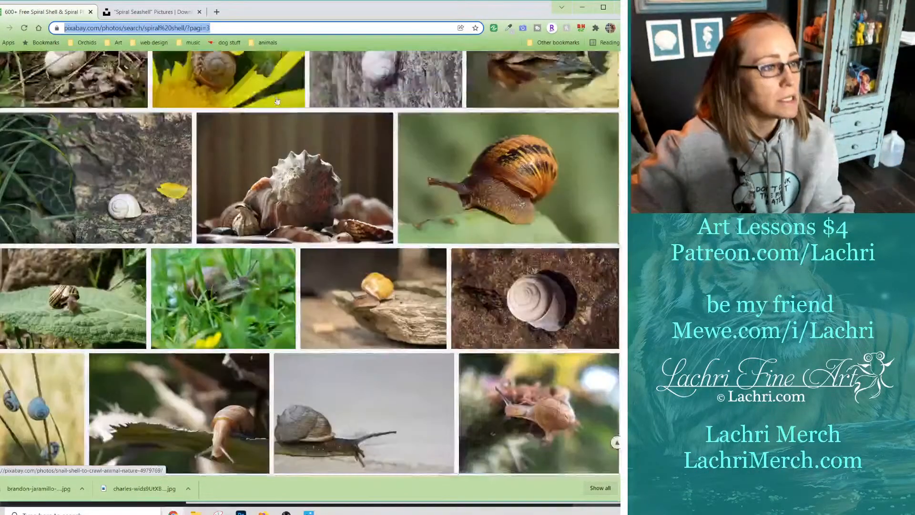
{"action": "scroll", "coordinate": [277, 100], "scroll_direction": "up", "scroll_amount": 10}
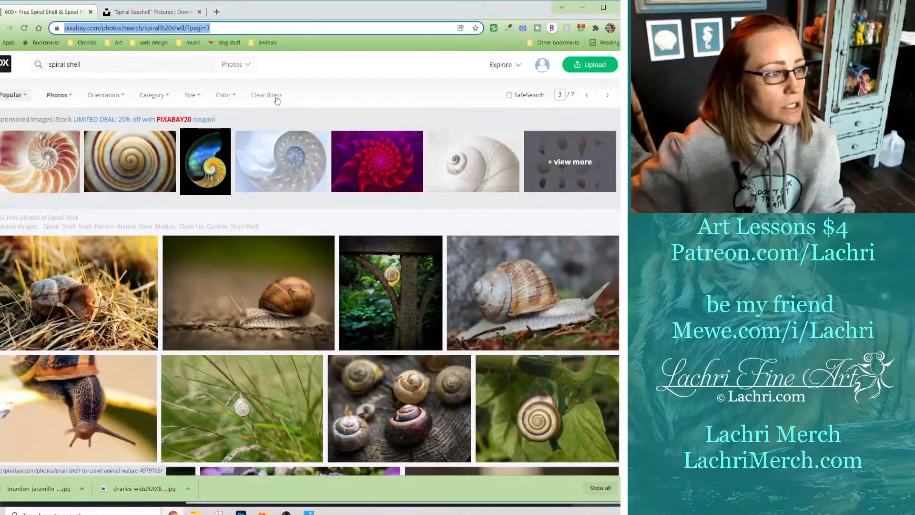
Change the Pixabay photo search to "spiral seashell".
{"action": "left_click", "coordinate": [67, 64]}
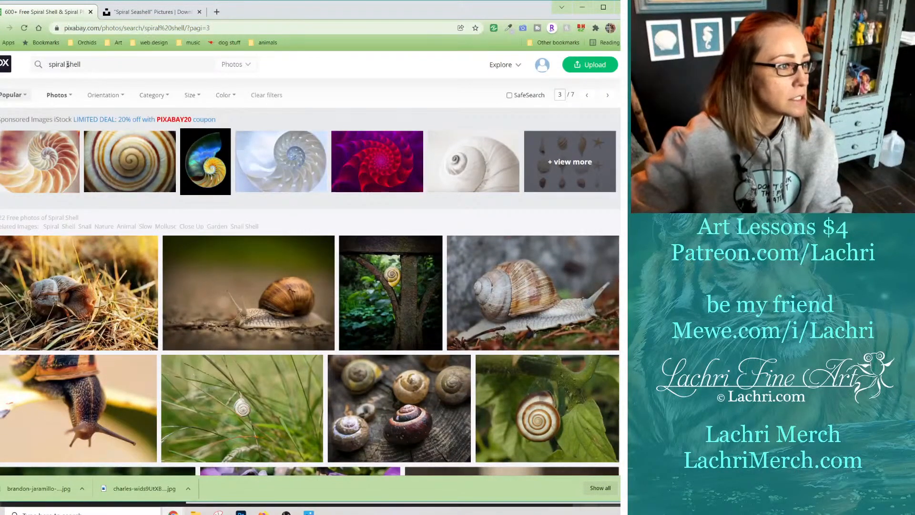
{"action": "type", "text": "sea"}
{"action": "key", "text": "Return"}
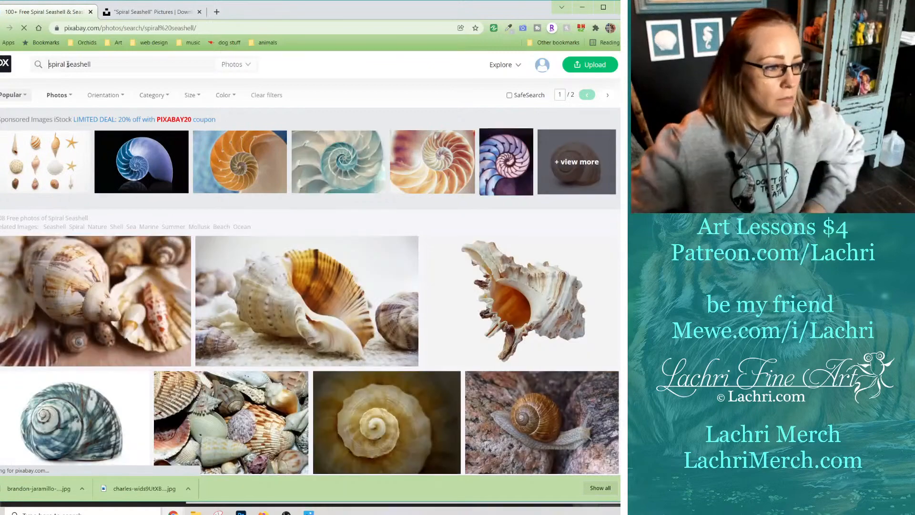
Open the blue-grey striped spiral shell photo, download it as animal-1718 into the collage folder, and close its page.
{"action": "scroll", "coordinate": [98, 125], "scroll_direction": "down", "scroll_amount": 2}
{"action": "right_click", "coordinate": [74, 315]}
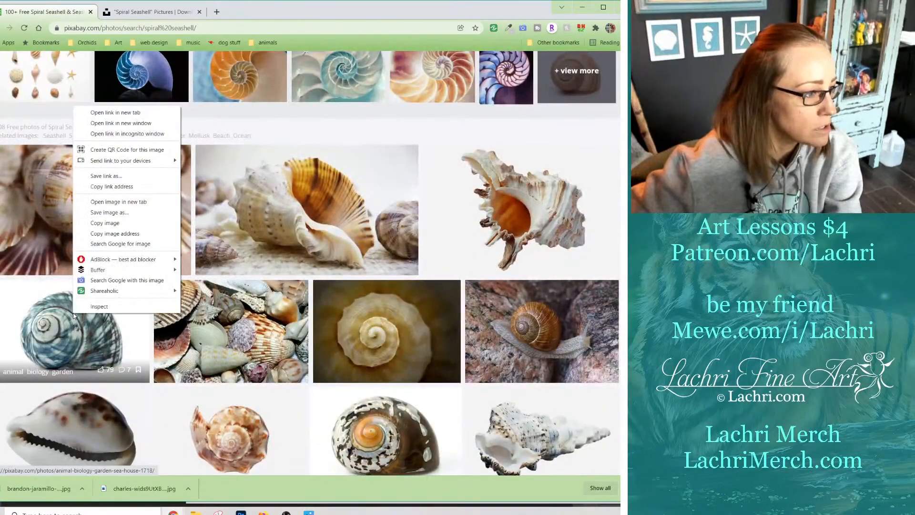
{"action": "left_click", "coordinate": [116, 112]}
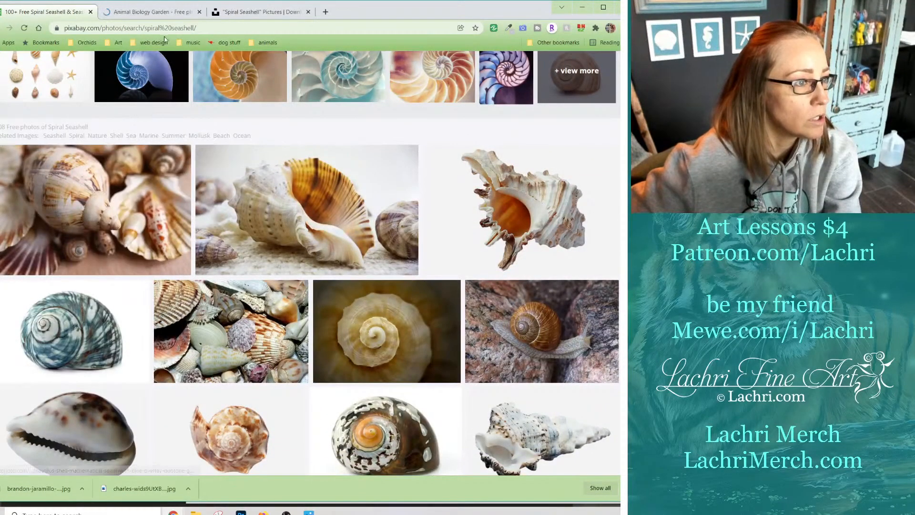
{"action": "left_click", "coordinate": [163, 11]}
{"action": "left_click", "coordinate": [527, 247]}
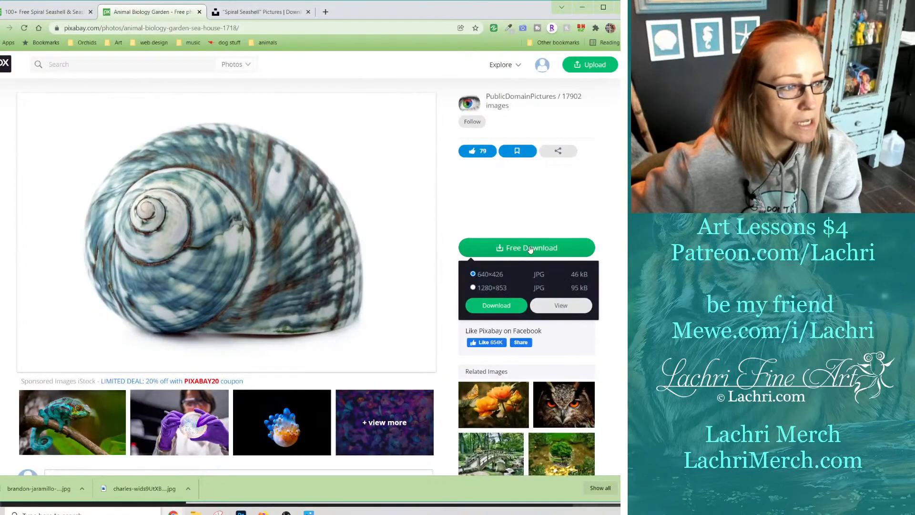
{"action": "left_click", "coordinate": [493, 306]}
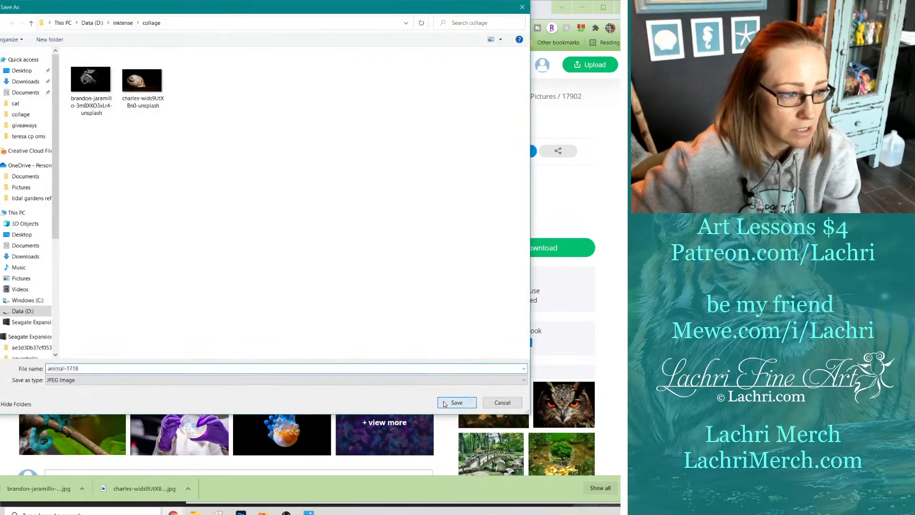
{"action": "left_click", "coordinate": [444, 403]}
{"action": "scroll", "coordinate": [370, 86], "scroll_direction": "down", "scroll_amount": 5}
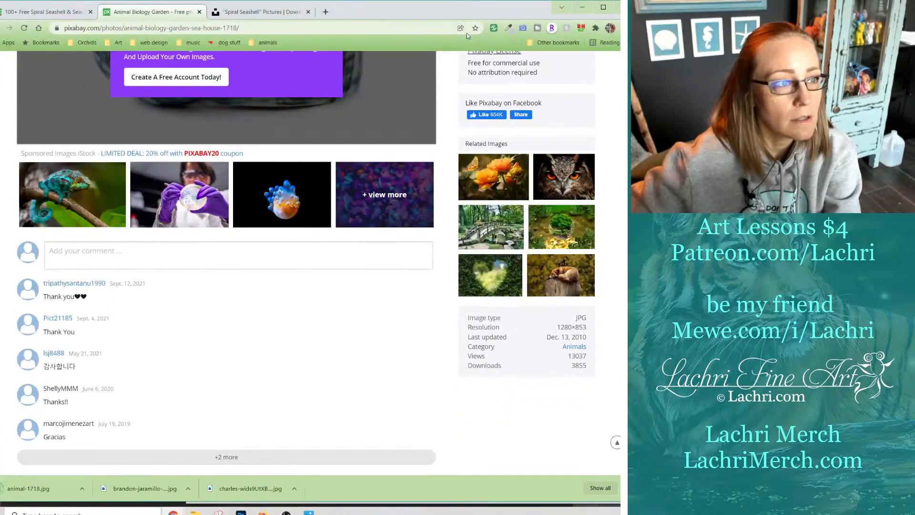
{"action": "left_click", "coordinate": [199, 11]}
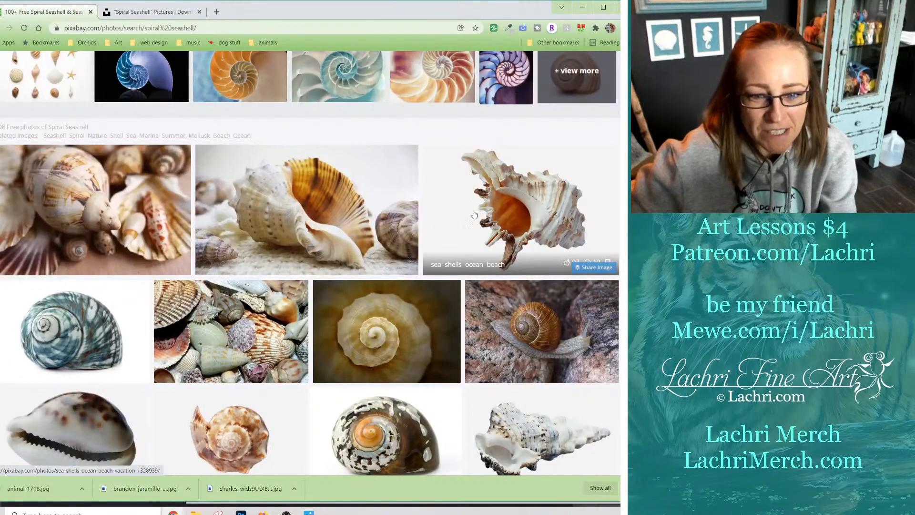
Look further through the spiral seashell results and open the green shell with the wide round opening on its own page.
{"action": "scroll", "coordinate": [380, 232], "scroll_direction": "down", "scroll_amount": 1}
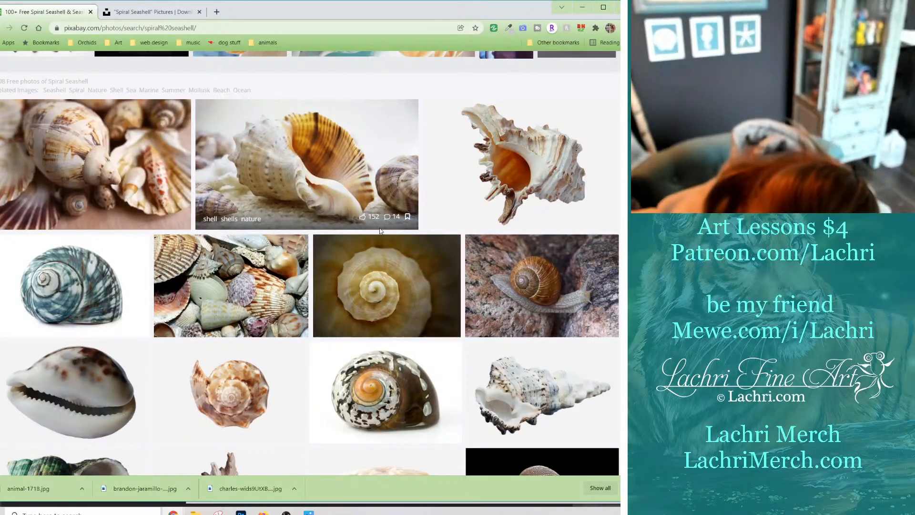
{"action": "scroll", "coordinate": [380, 232], "scroll_direction": "down", "scroll_amount": 1}
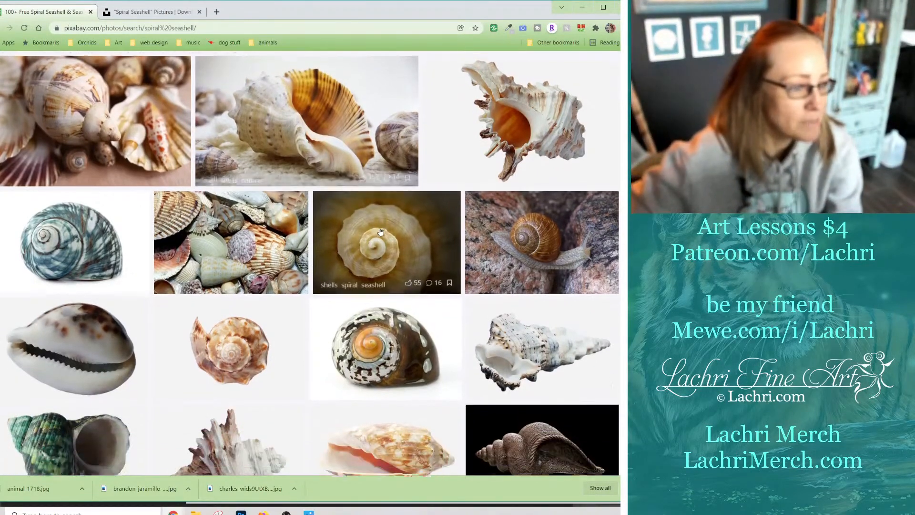
{"action": "scroll", "coordinate": [380, 231], "scroll_direction": "down", "scroll_amount": 1}
{"action": "scroll", "coordinate": [199, 361], "scroll_direction": "down", "scroll_amount": 2}
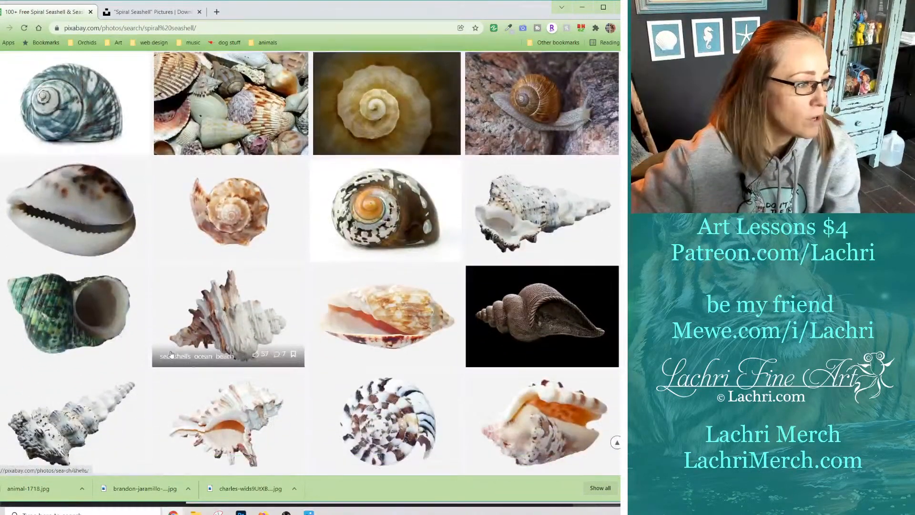
{"action": "right_click", "coordinate": [59, 290]}
{"action": "left_click", "coordinate": [86, 295]}
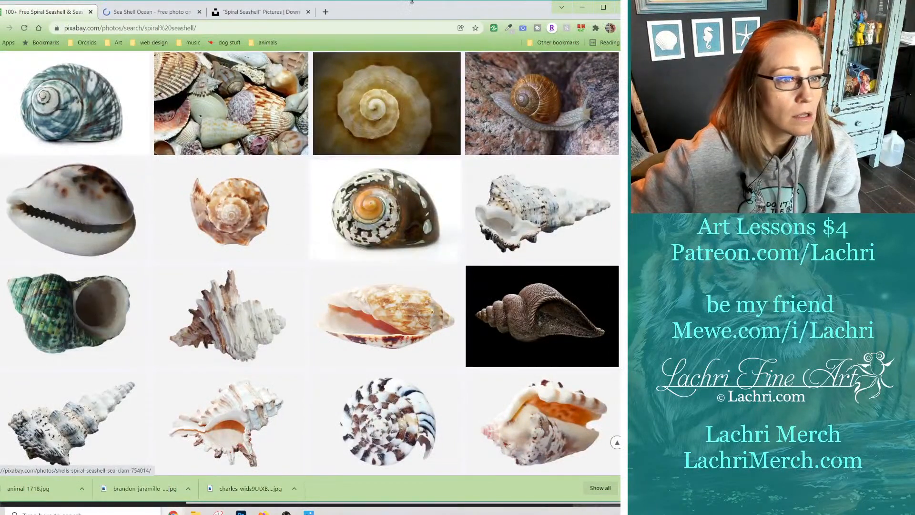
{"action": "left_click", "coordinate": [137, 10]}
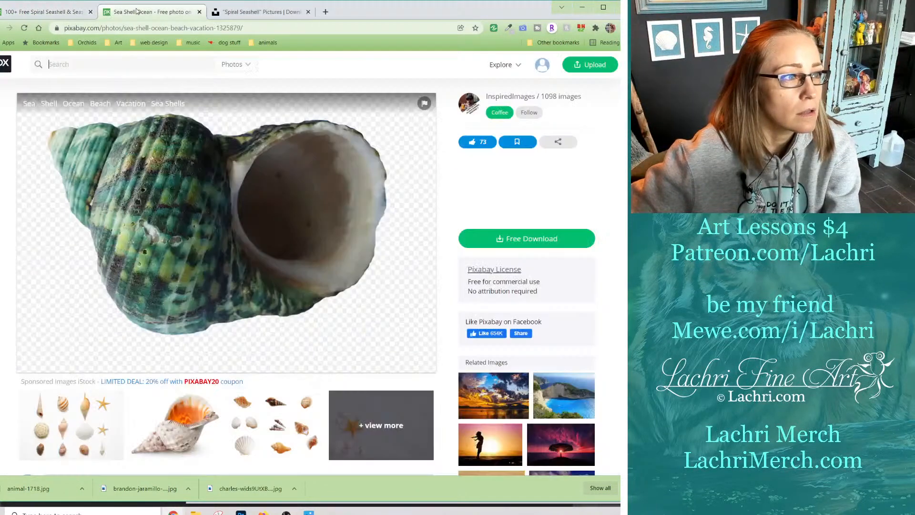
Download the green shell at 5472×3648 as a PNG named "sea-1325879 pixabay" into the collage folder and close its page.
{"action": "left_click", "coordinate": [524, 240]}
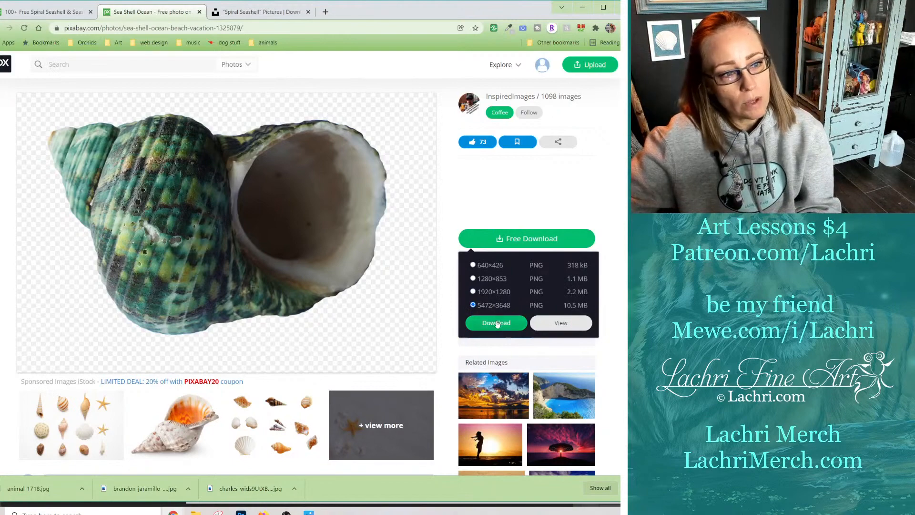
{"action": "left_click", "coordinate": [497, 323]}
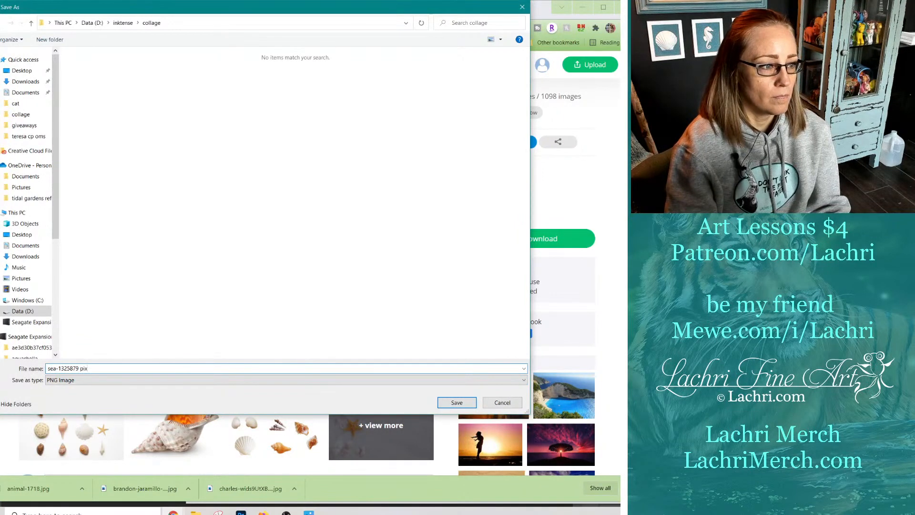
{"action": "type", "text": "pixabay"}
{"action": "key", "text": "Return"}
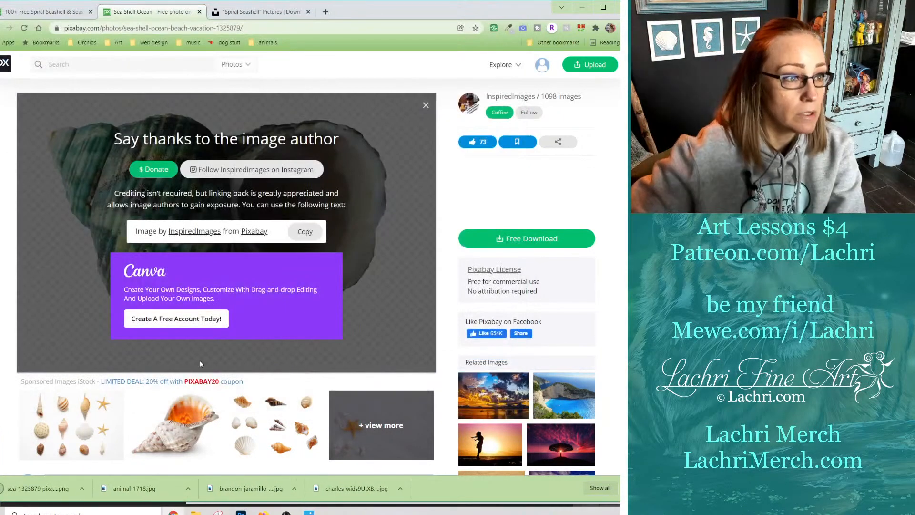
{"action": "left_click", "coordinate": [199, 12]}
Browse further down the results and open the long pointed golden-brown shell photo on its own page.
{"action": "scroll", "coordinate": [409, 334], "scroll_direction": "down", "scroll_amount": 1}
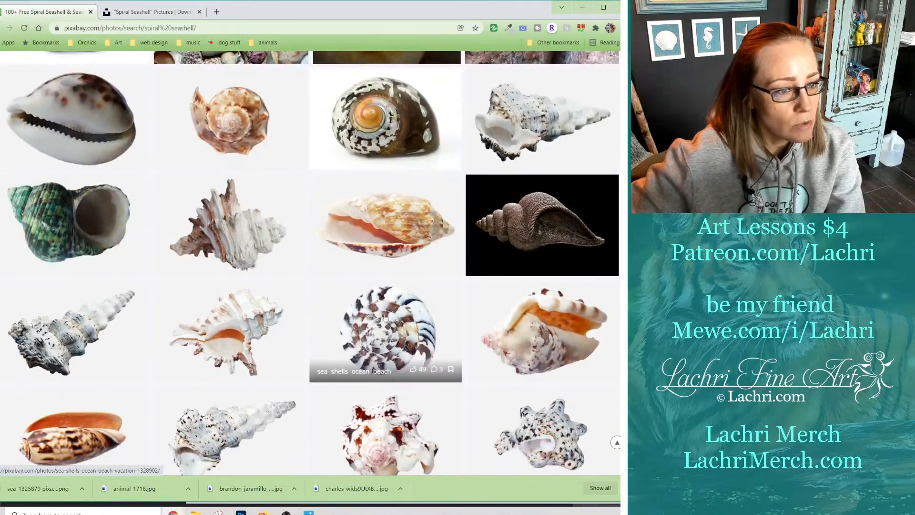
{"action": "scroll", "coordinate": [465, 343], "scroll_direction": "down", "scroll_amount": 2}
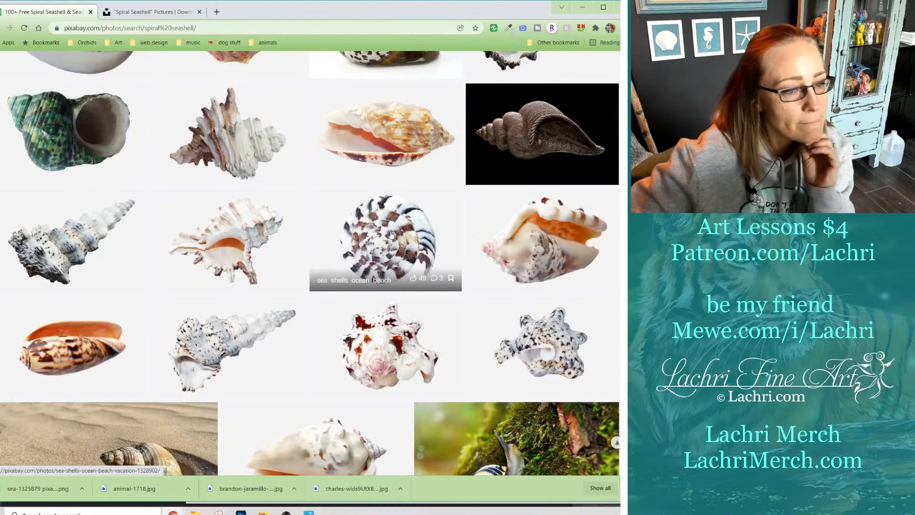
{"action": "scroll", "coordinate": [391, 234], "scroll_direction": "down", "scroll_amount": 10}
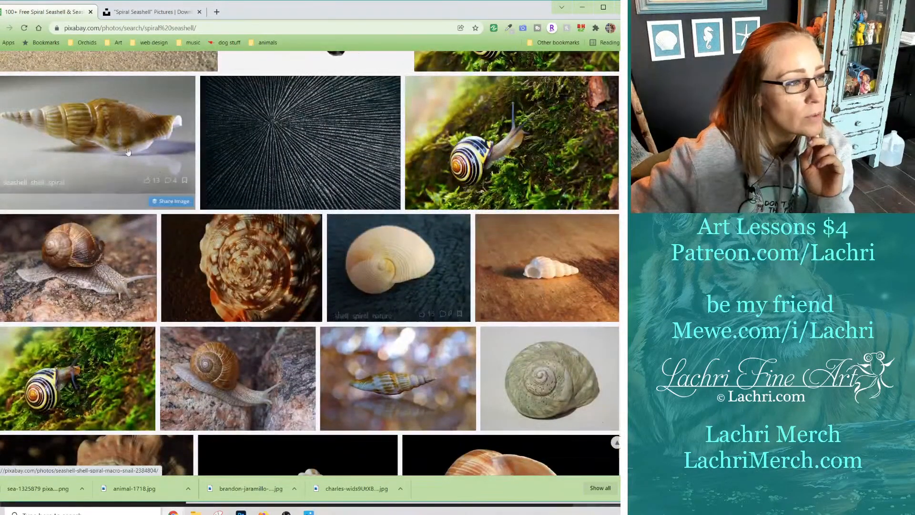
{"action": "right_click", "coordinate": [107, 132]}
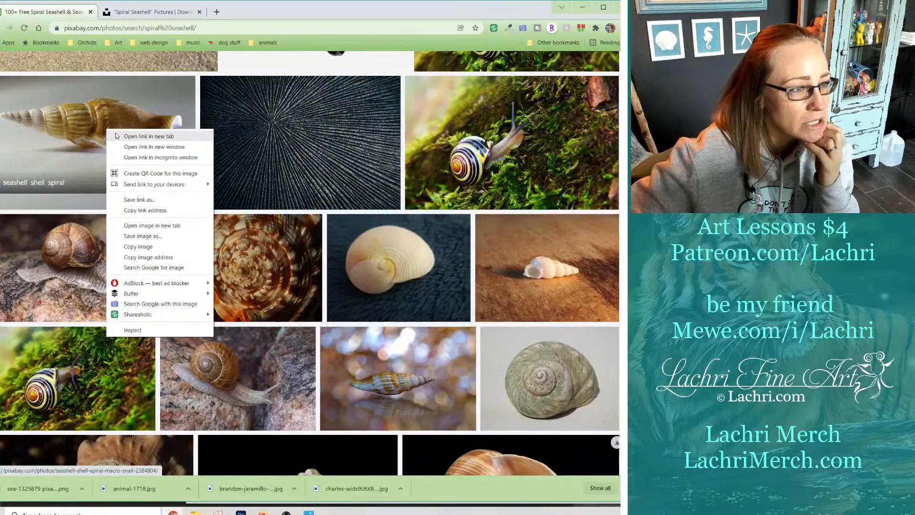
{"action": "left_click", "coordinate": [118, 136]}
{"action": "left_click", "coordinate": [141, 12]}
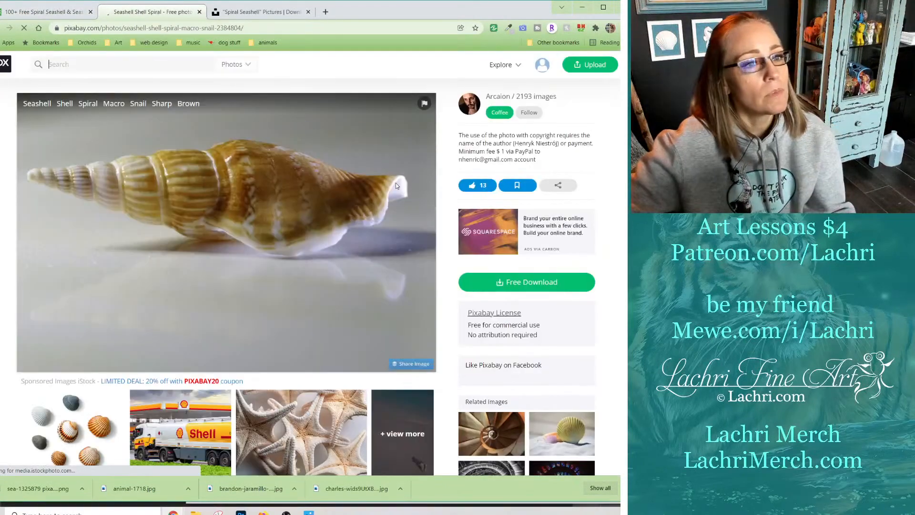
Download the golden-brown pointed shell photo as seashell-2384804 into the collage folder and close its page.
{"action": "left_click", "coordinate": [551, 286]}
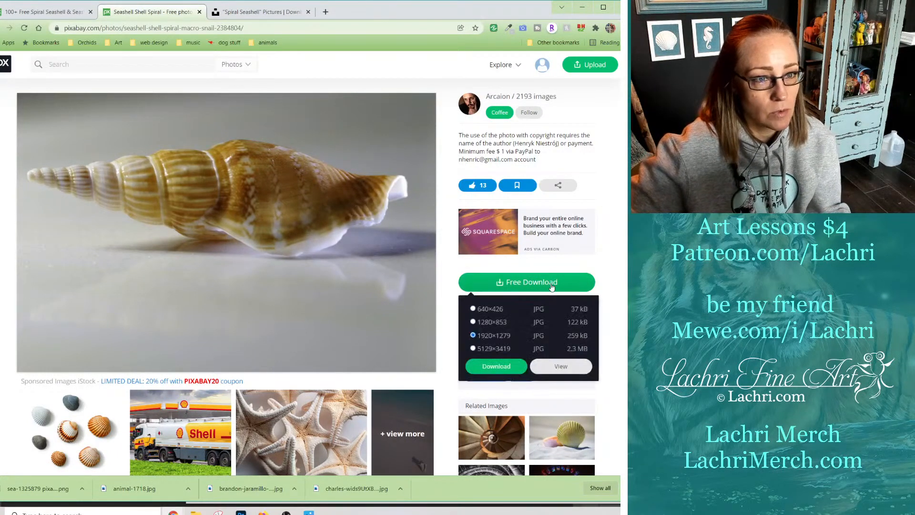
{"action": "left_click", "coordinate": [486, 365]}
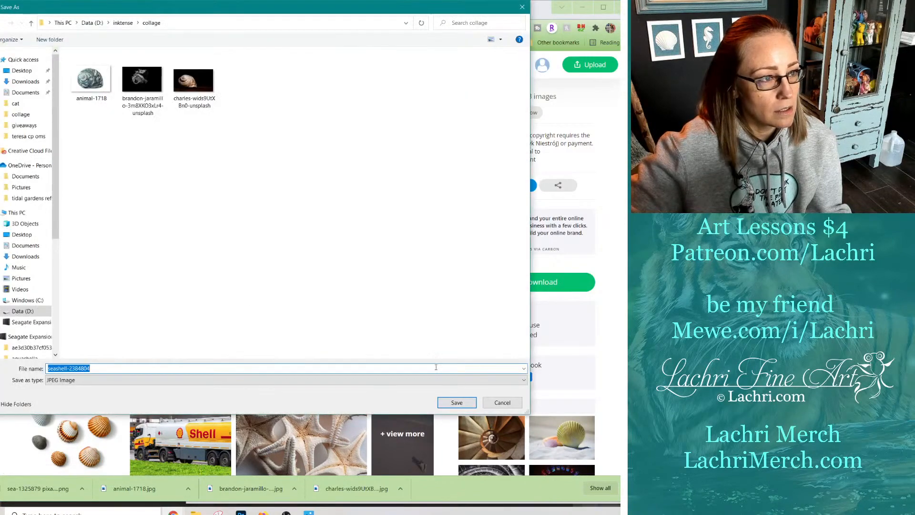
{"action": "left_click", "coordinate": [456, 403]}
{"action": "scroll", "coordinate": [405, 215], "scroll_direction": "down", "scroll_amount": 5}
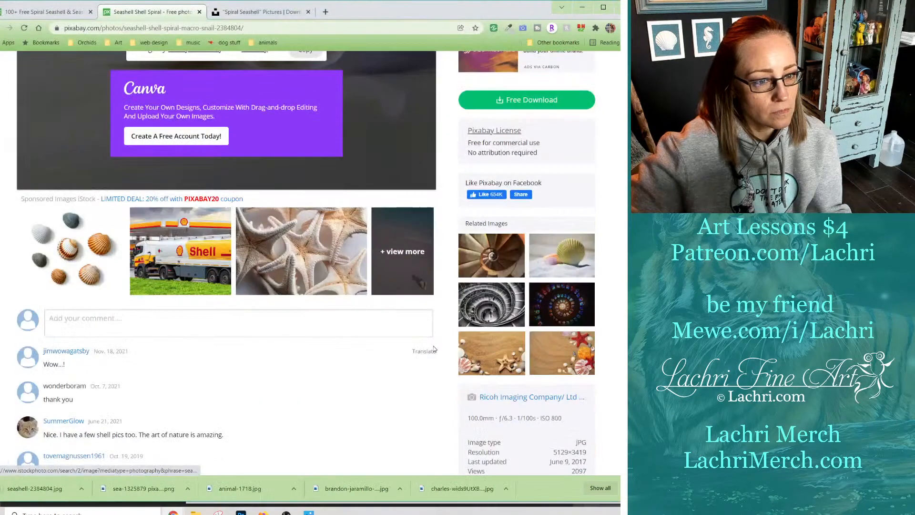
{"action": "left_click", "coordinate": [199, 11]}
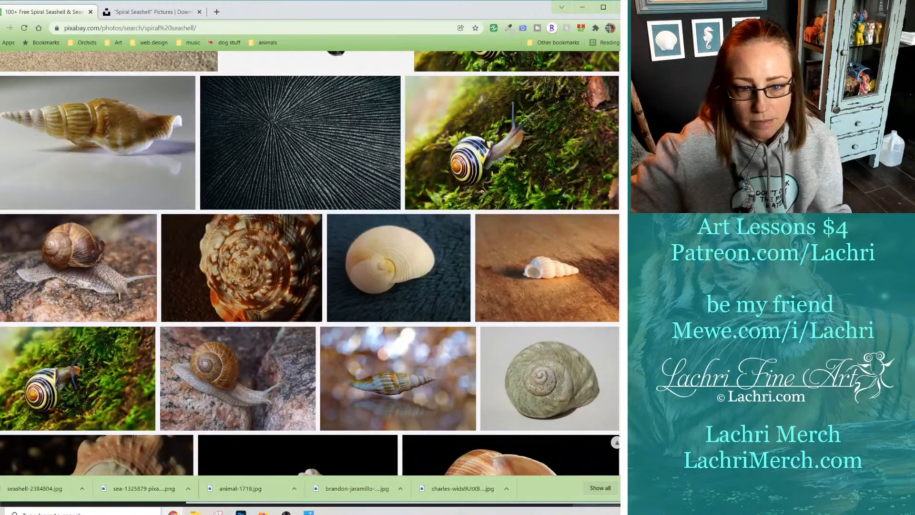
{"action": "left_click", "coordinate": [196, 513]}
{"action": "left_click", "coordinate": [195, 513]}
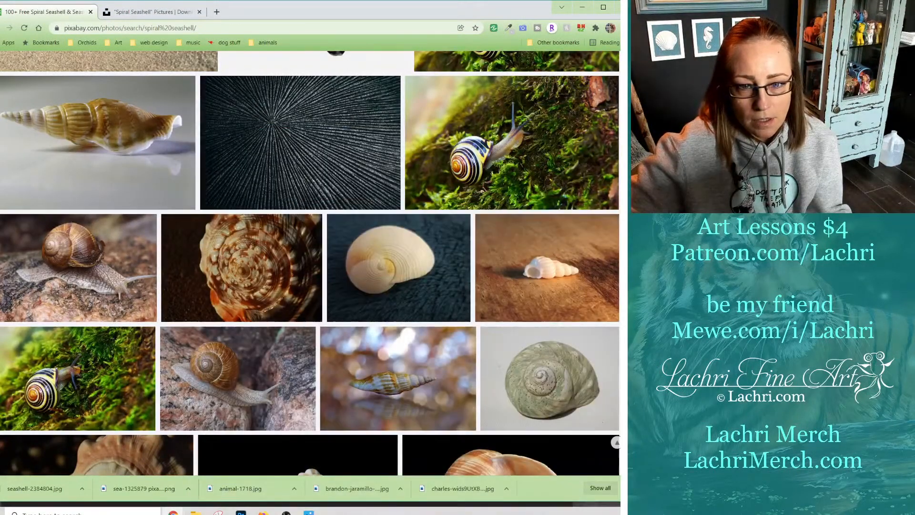
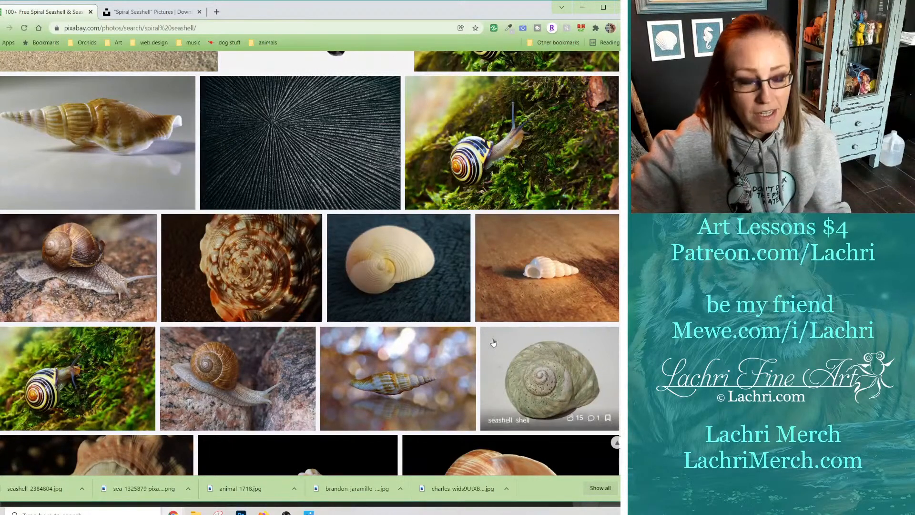
Open the pale green spiral shell photo on the light background, download it as seashell-174450 into the collage folder, and close its page.
{"action": "scroll", "coordinate": [331, 248], "scroll_direction": "down", "scroll_amount": 3}
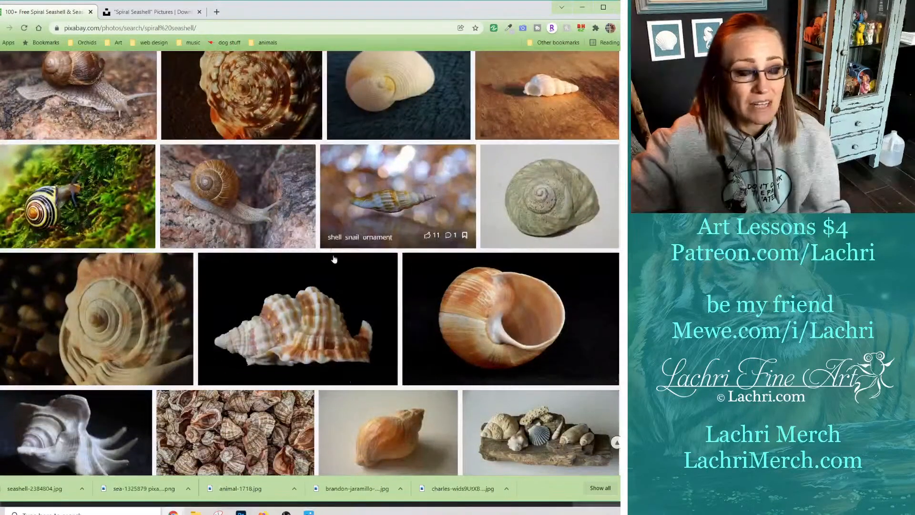
{"action": "right_click", "coordinate": [534, 186]}
{"action": "left_click", "coordinate": [555, 192]}
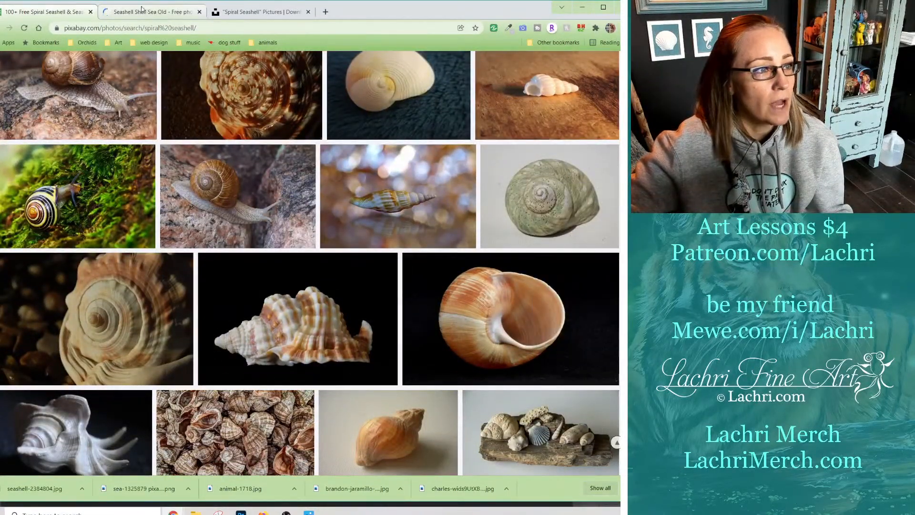
{"action": "left_click", "coordinate": [142, 9]}
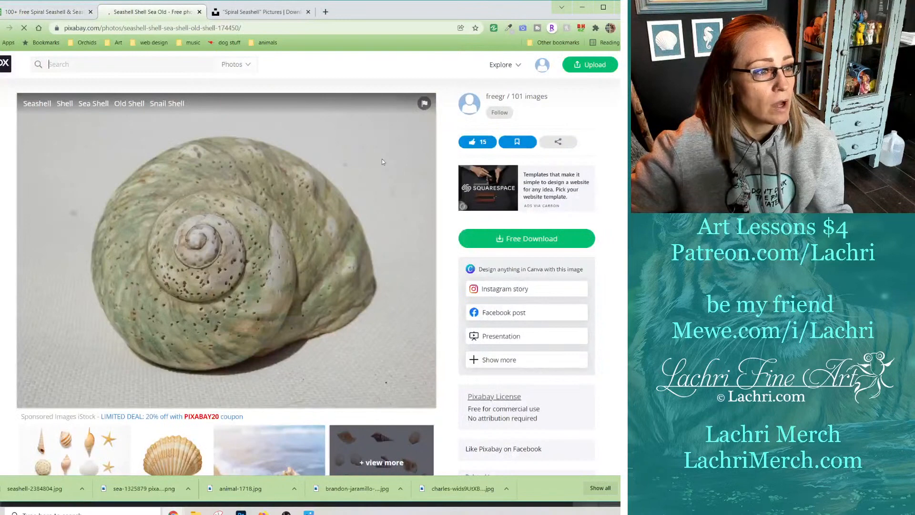
{"action": "left_click", "coordinate": [556, 239]}
{"action": "left_click", "coordinate": [504, 322]}
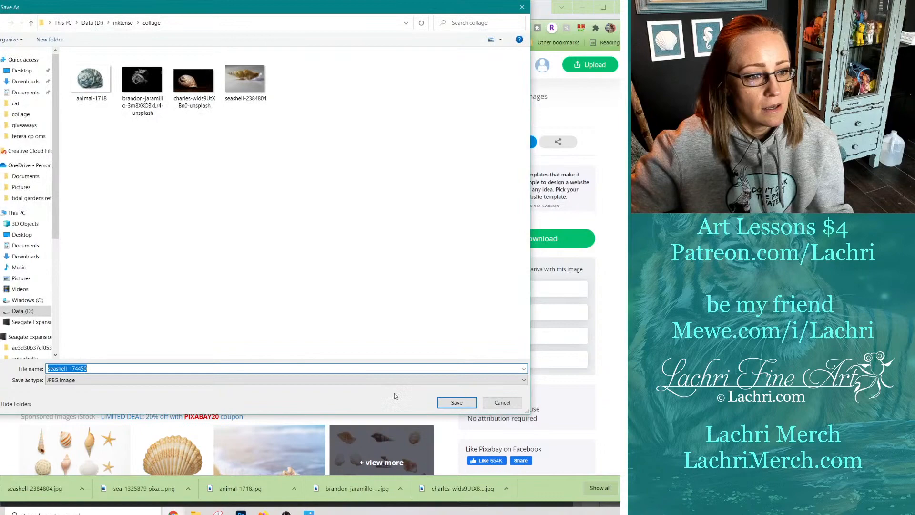
{"action": "left_click", "coordinate": [441, 406]}
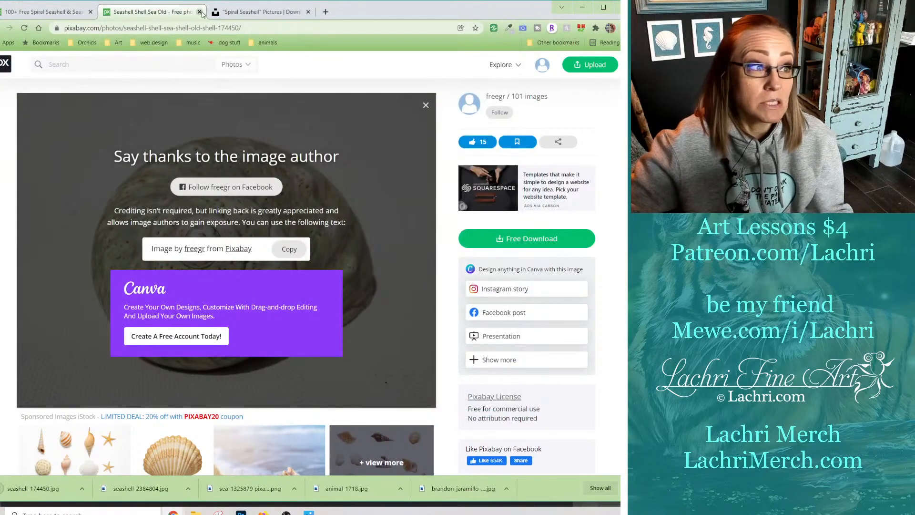
{"action": "left_click", "coordinate": [200, 11]}
Find the spiky white and pink shell on a black background further down the Pixabay results and open it on its own page.
{"action": "scroll", "coordinate": [386, 356], "scroll_direction": "down", "scroll_amount": 1}
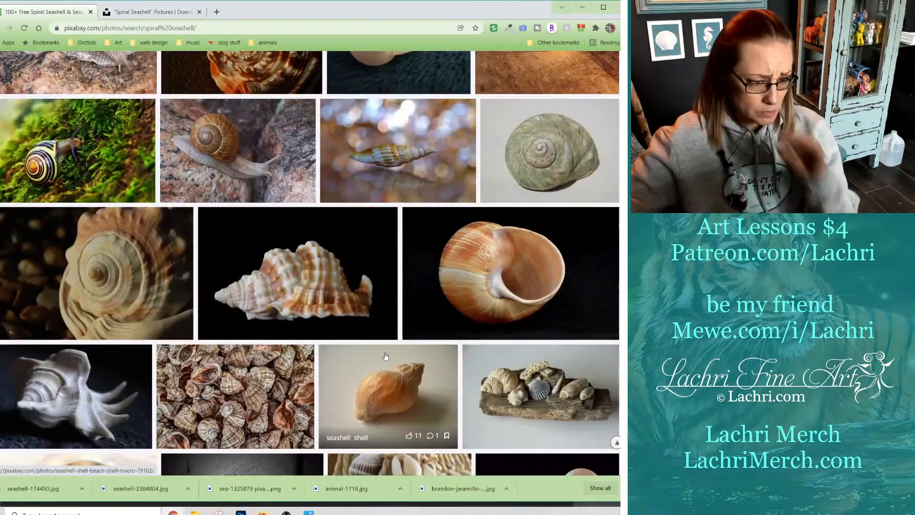
{"action": "scroll", "coordinate": [385, 356], "scroll_direction": "down", "scroll_amount": 6}
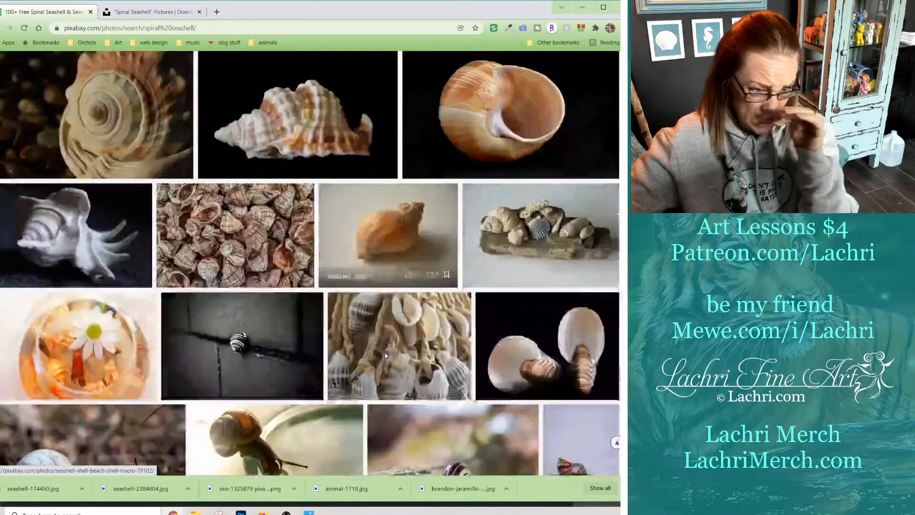
{"action": "scroll", "coordinate": [385, 356], "scroll_direction": "down", "scroll_amount": 5}
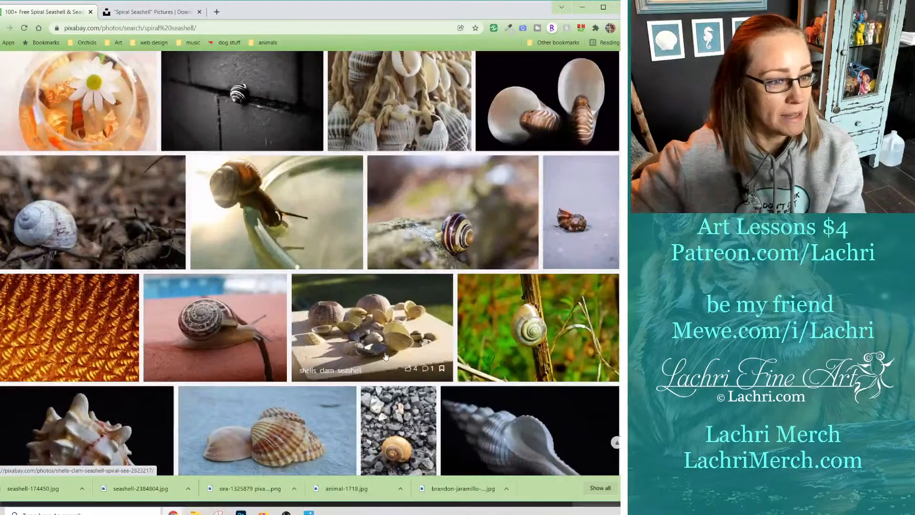
{"action": "scroll", "coordinate": [385, 356], "scroll_direction": "down", "scroll_amount": 2}
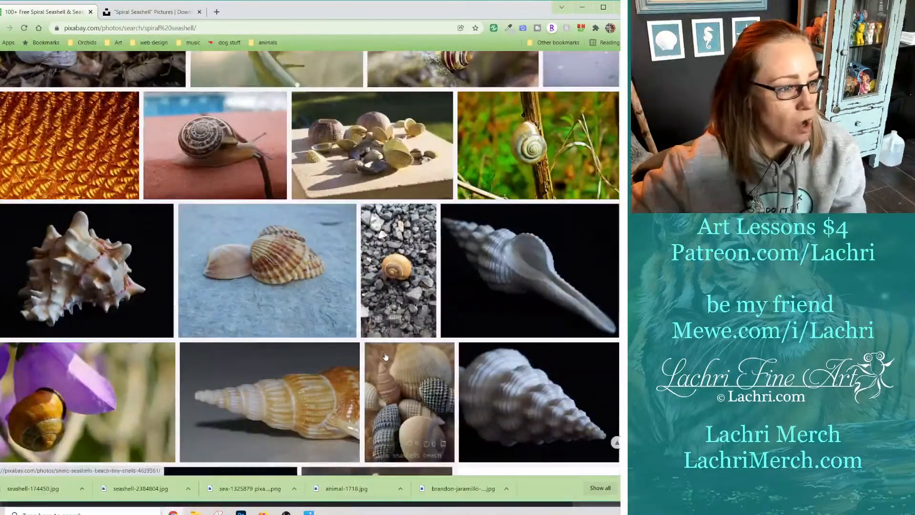
{"action": "right_click", "coordinate": [86, 192]}
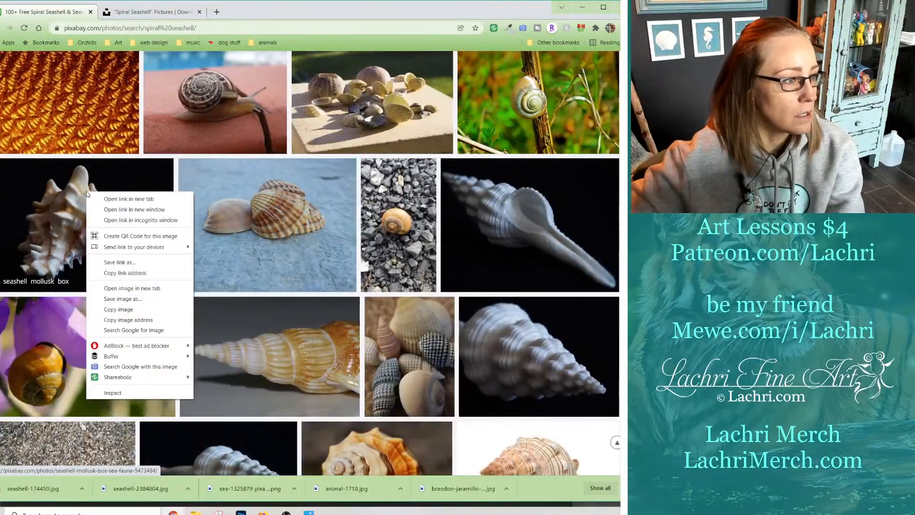
{"action": "left_click", "coordinate": [114, 201]}
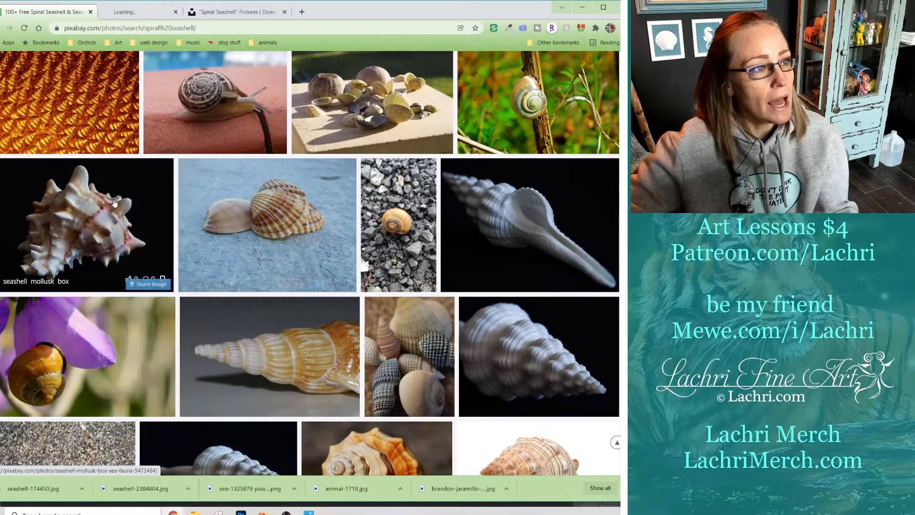
{"action": "left_click", "coordinate": [152, 12]}
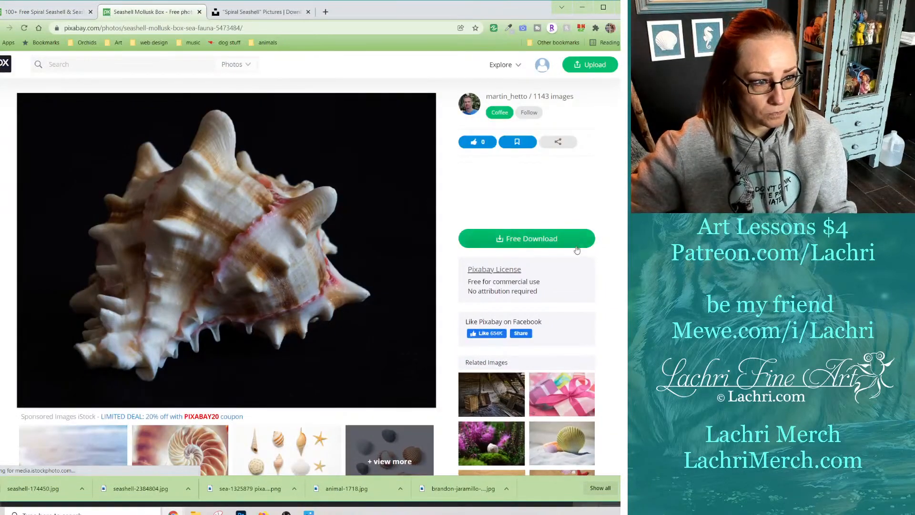
Download the spiky shell photo at 4608×3456 as seashell-5473484 into the collage folder and close its page.
{"action": "left_click", "coordinate": [480, 239]}
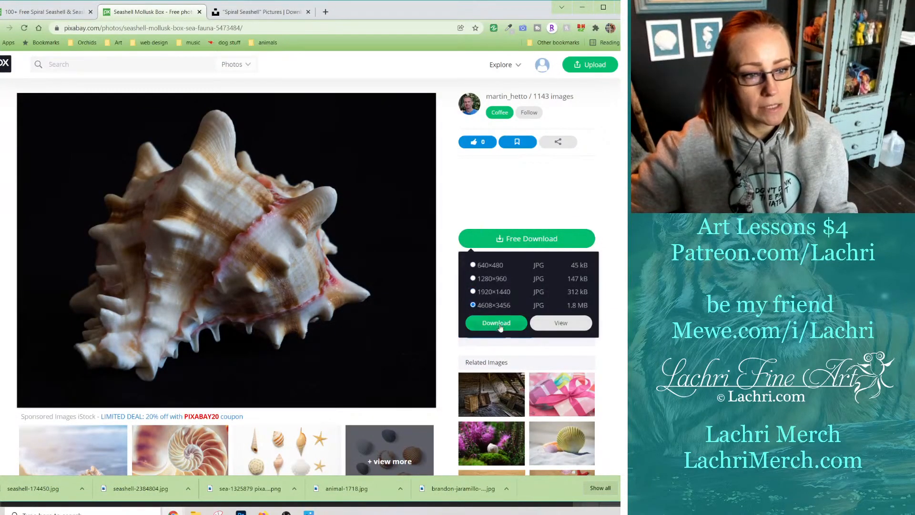
{"action": "left_click", "coordinate": [498, 323]}
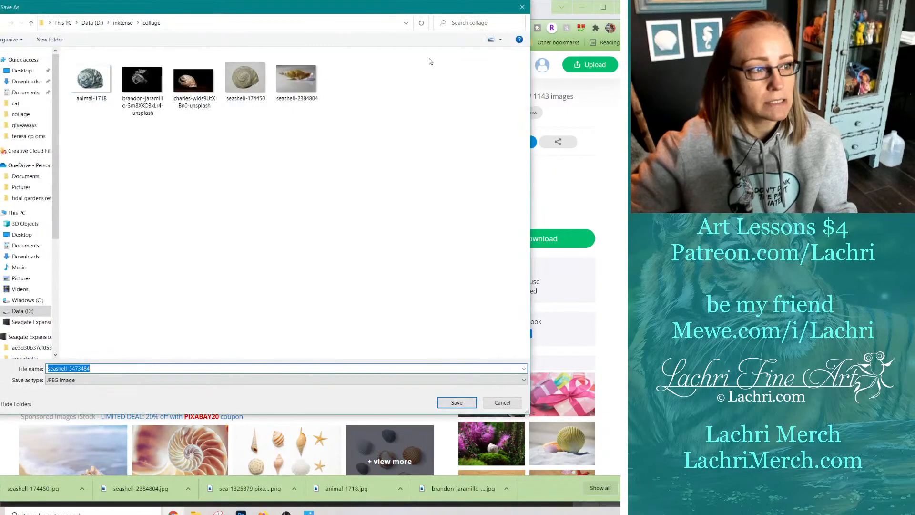
{"action": "left_click", "coordinate": [457, 403]}
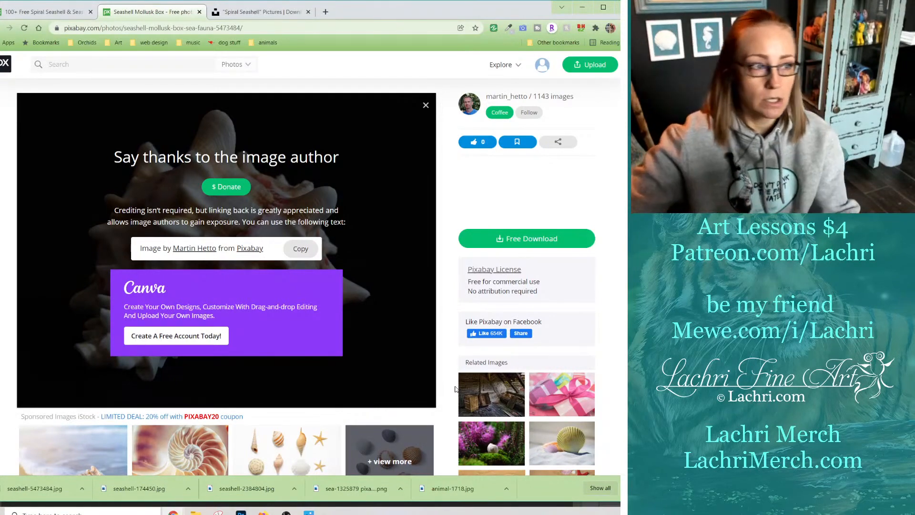
{"action": "left_click", "coordinate": [199, 11]}
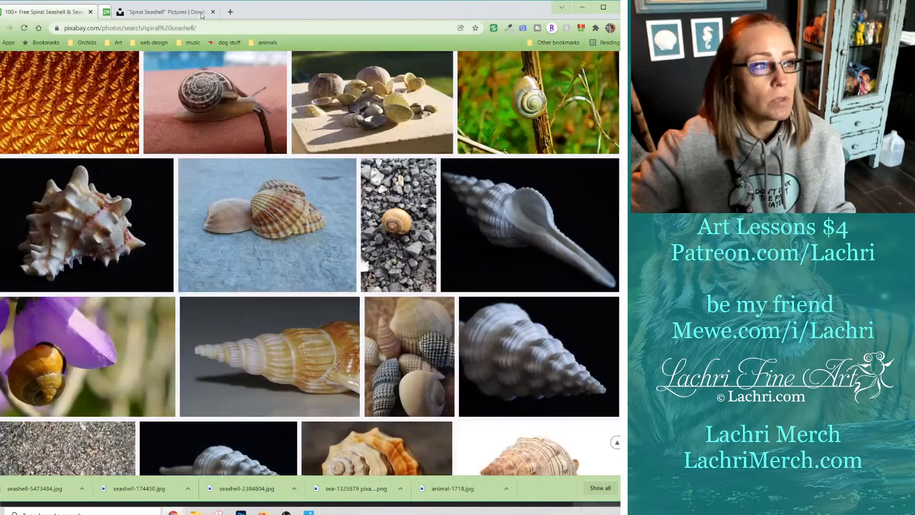
Look through the rest of the Pixabay spiral seashell results, including the second page, for more usable shell photos.
{"action": "scroll", "coordinate": [308, 261], "scroll_direction": "down", "scroll_amount": 3}
{"action": "scroll", "coordinate": [308, 261], "scroll_direction": "down", "scroll_amount": 5}
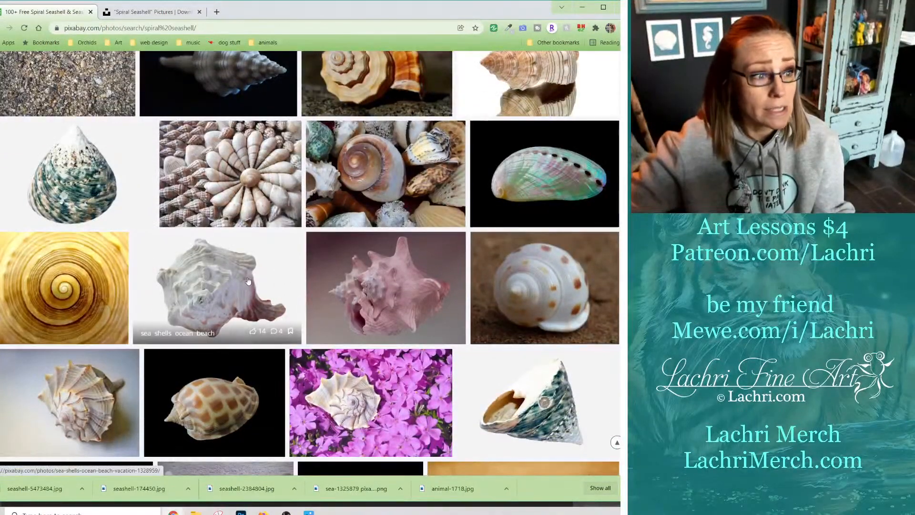
{"action": "scroll", "coordinate": [428, 274], "scroll_direction": "down", "scroll_amount": 3}
{"action": "scroll", "coordinate": [428, 274], "scroll_direction": "down", "scroll_amount": 5}
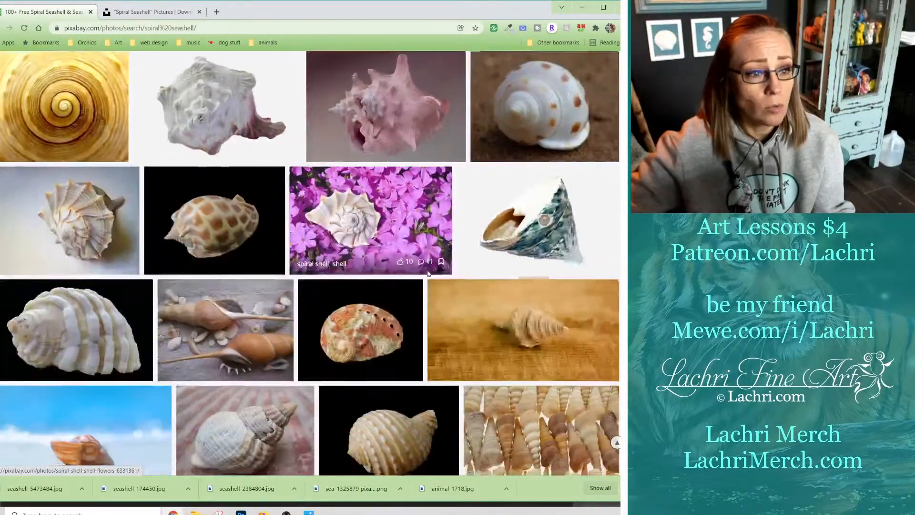
{"action": "scroll", "coordinate": [427, 274], "scroll_direction": "down", "scroll_amount": 3}
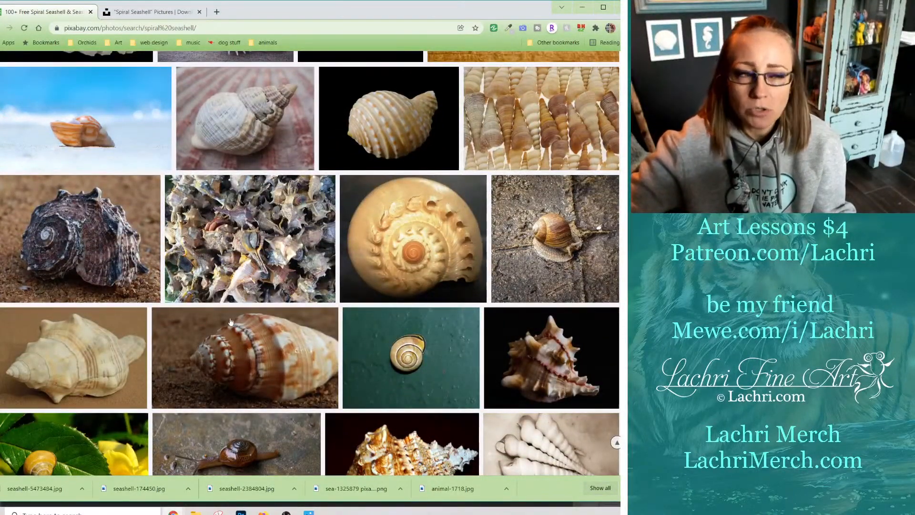
{"action": "scroll", "coordinate": [230, 322], "scroll_direction": "down", "scroll_amount": 4}
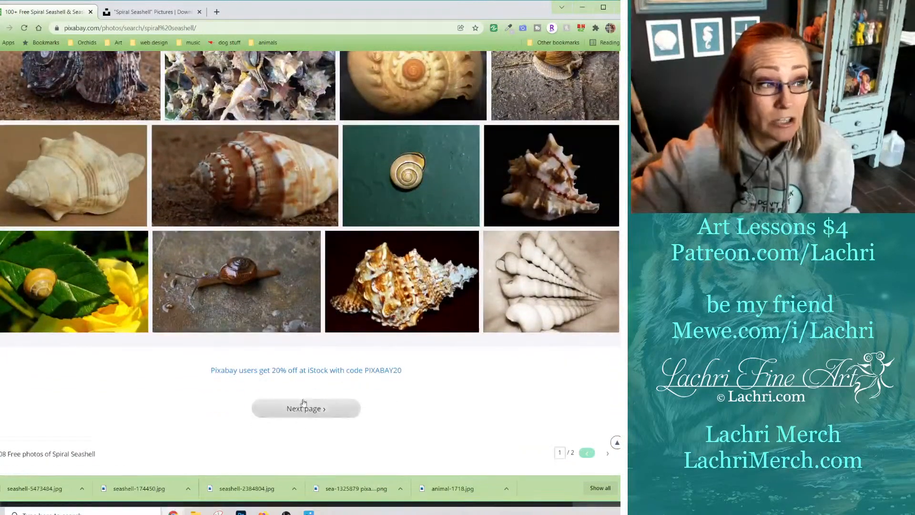
{"action": "left_click", "coordinate": [321, 413]}
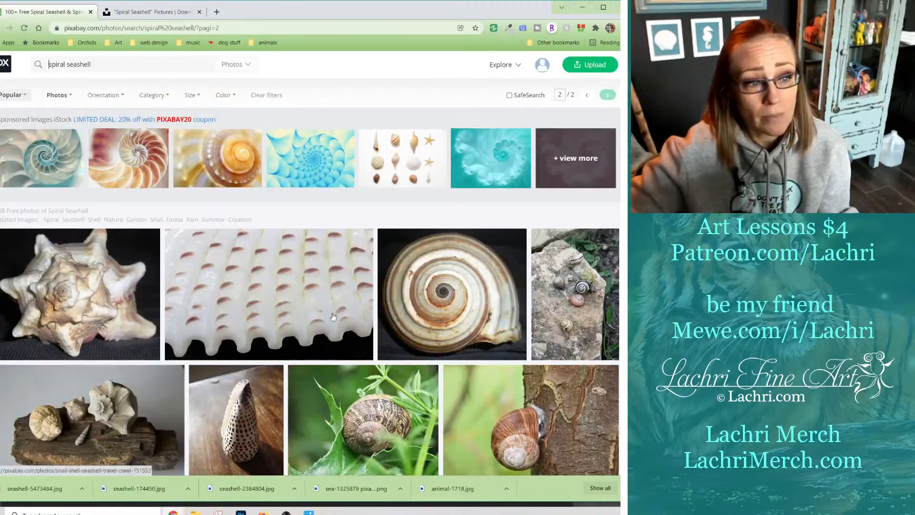
{"action": "scroll", "coordinate": [333, 316], "scroll_direction": "down", "scroll_amount": 6}
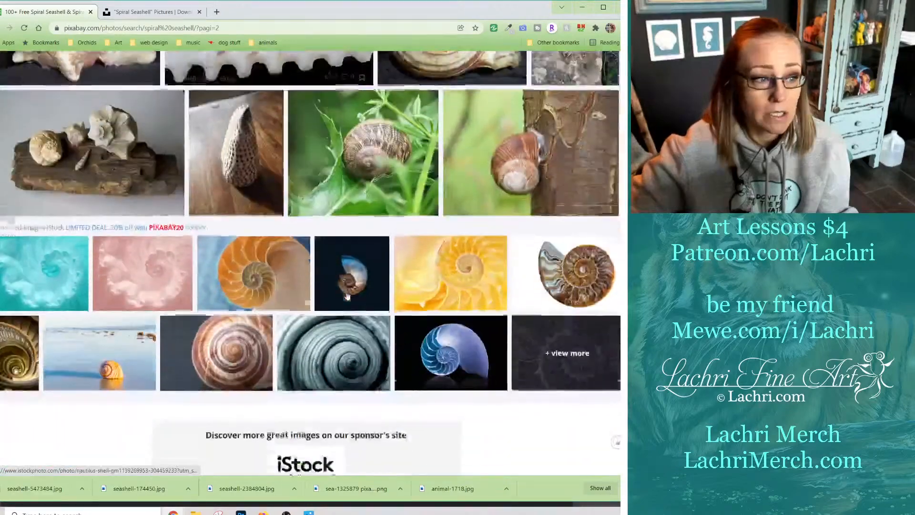
{"action": "scroll", "coordinate": [348, 296], "scroll_direction": "down", "scroll_amount": 1}
{"action": "scroll", "coordinate": [316, 435], "scroll_direction": "down", "scroll_amount": 2}
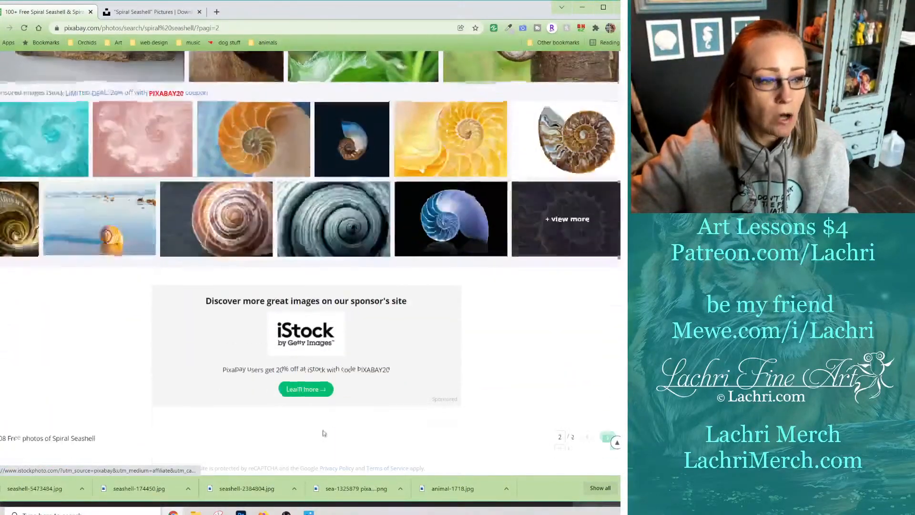
{"action": "scroll", "coordinate": [510, 408], "scroll_direction": "up", "scroll_amount": 7}
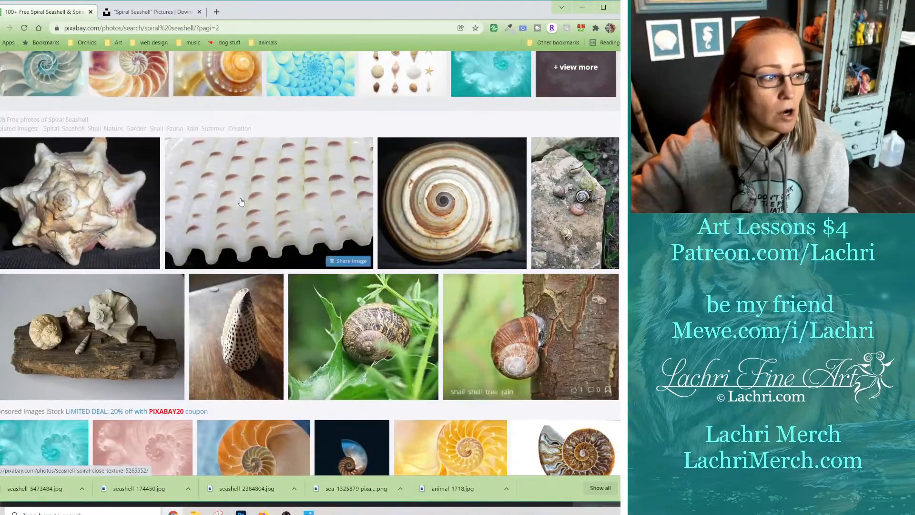
Switch to the Unsplash "spiral seashell" results and examine the photos further down for more usable spiral shell references.
{"action": "left_click", "coordinate": [129, 15]}
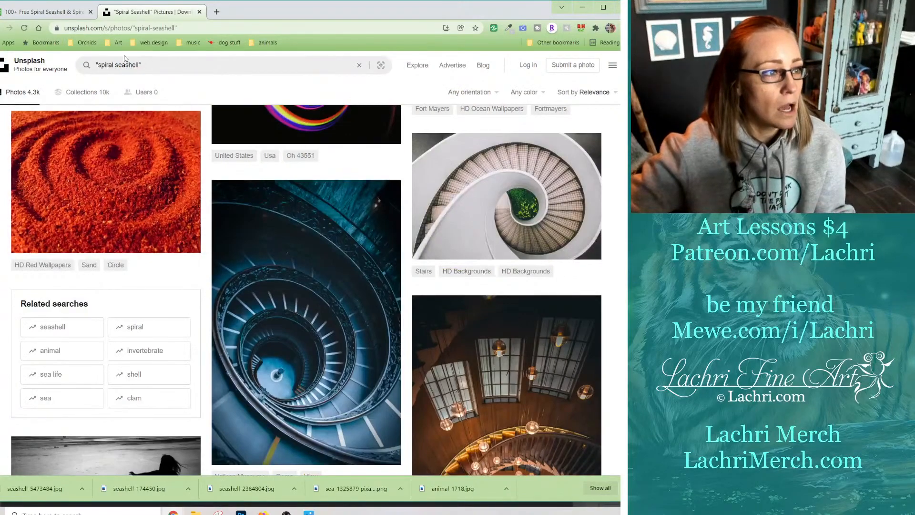
{"action": "scroll", "coordinate": [305, 110], "scroll_direction": "down", "scroll_amount": 10}
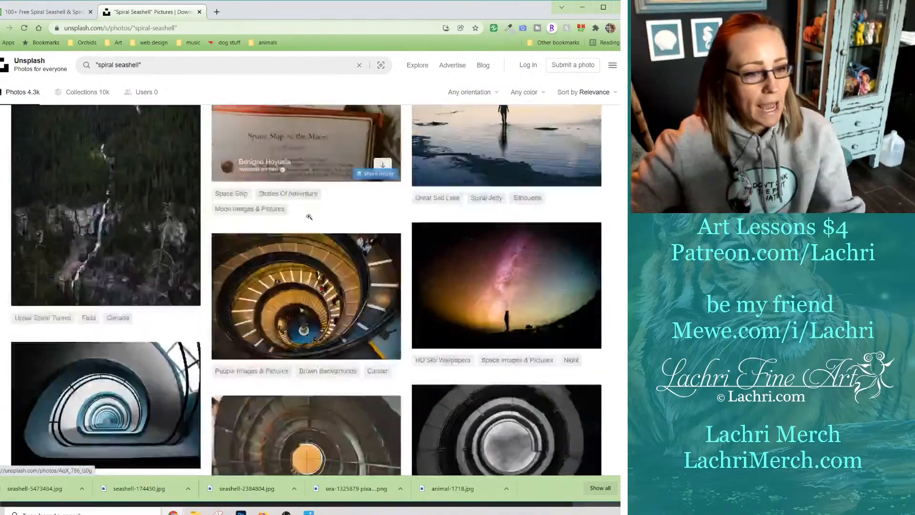
{"action": "scroll", "coordinate": [308, 216], "scroll_direction": "down", "scroll_amount": 9}
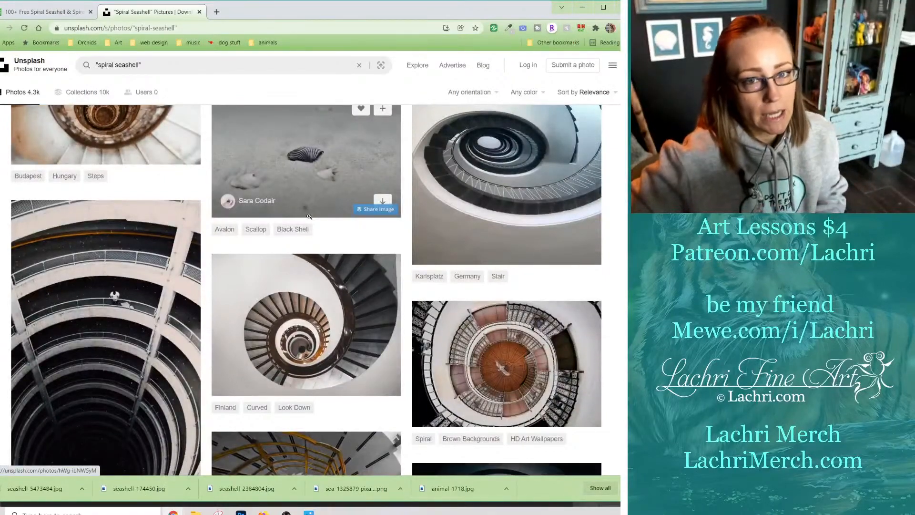
{"action": "scroll", "coordinate": [309, 216], "scroll_direction": "down", "scroll_amount": 15}
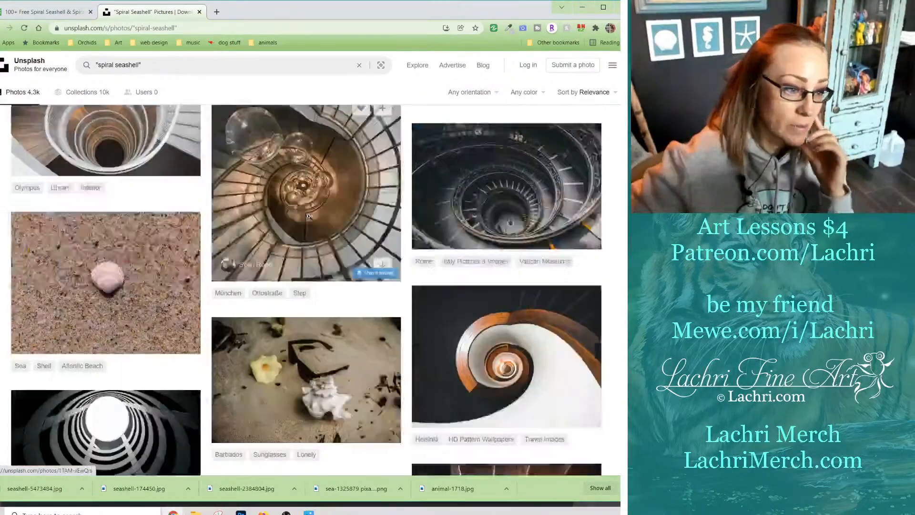
{"action": "scroll", "coordinate": [309, 215], "scroll_direction": "down", "scroll_amount": 8}
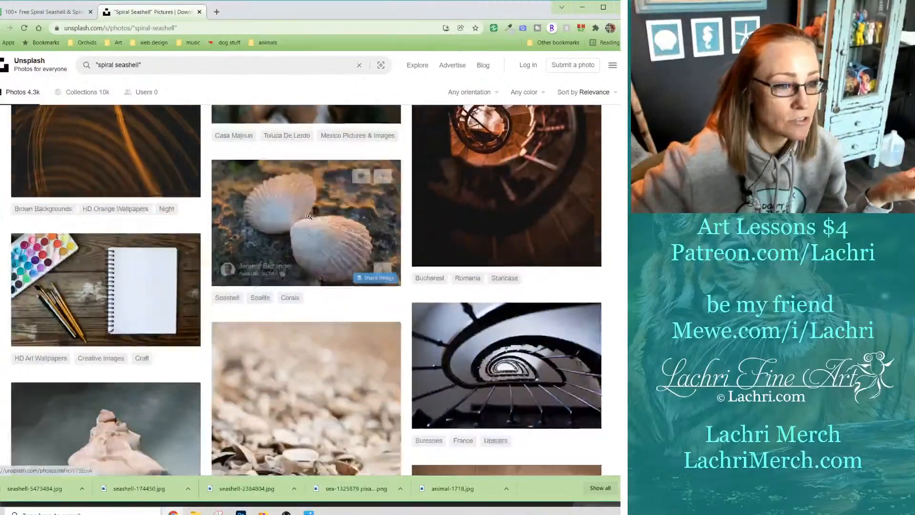
{"action": "scroll", "coordinate": [309, 216], "scroll_direction": "down", "scroll_amount": 10}
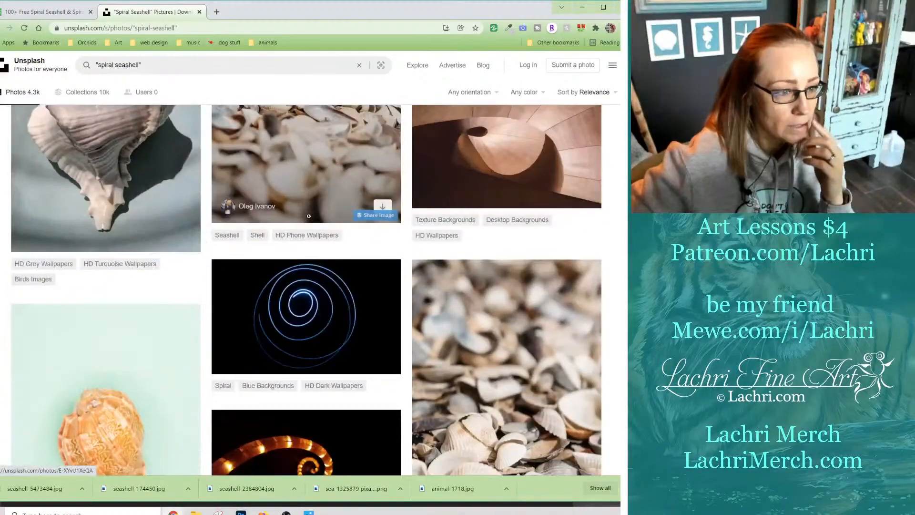
{"action": "scroll", "coordinate": [309, 216], "scroll_direction": "down", "scroll_amount": 10}
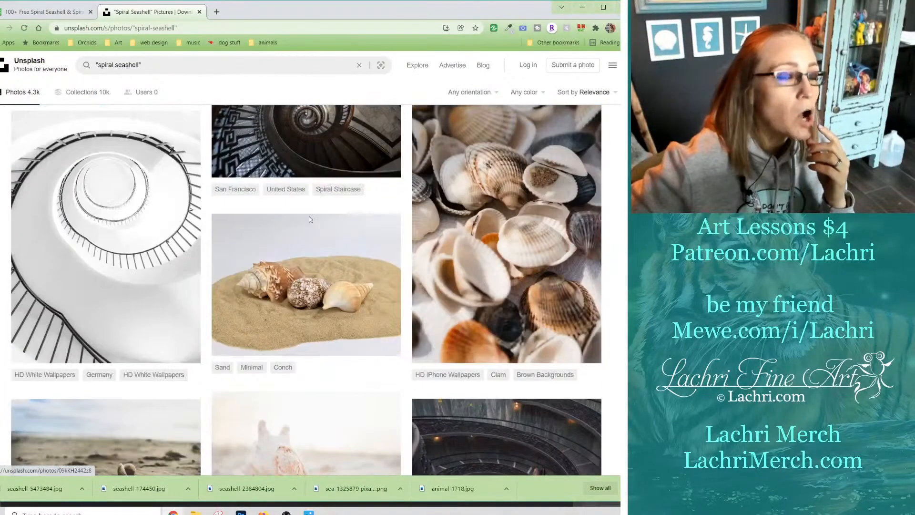
{"action": "scroll", "coordinate": [309, 217], "scroll_direction": "down", "scroll_amount": 10}
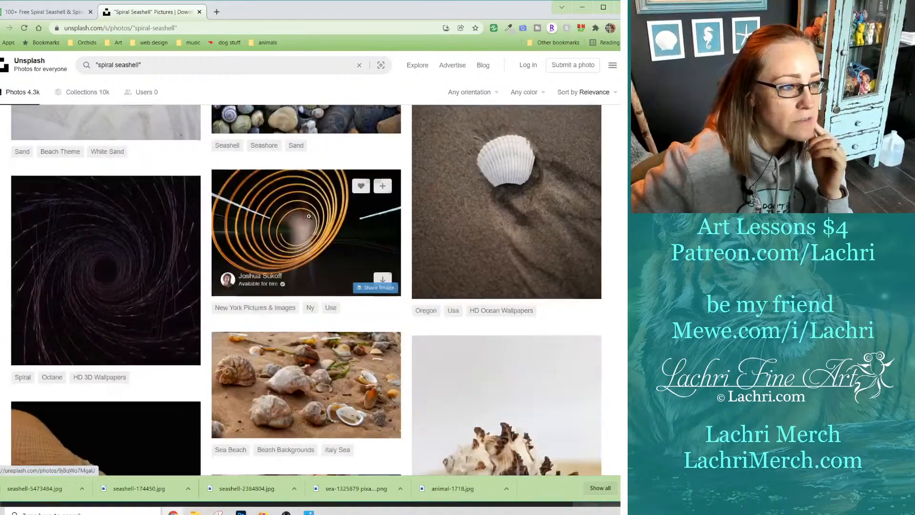
{"action": "scroll", "coordinate": [309, 217], "scroll_direction": "down", "scroll_amount": 10}
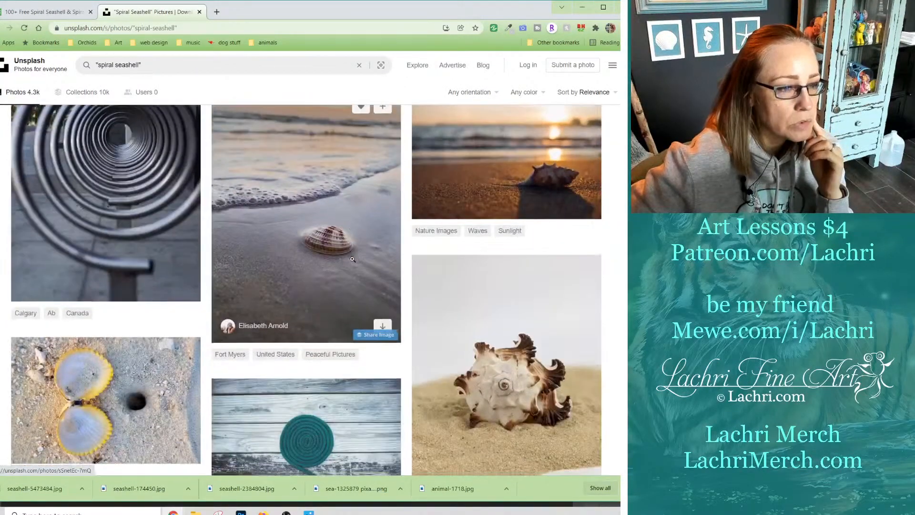
{"action": "scroll", "coordinate": [349, 263], "scroll_direction": "down", "scroll_amount": 2}
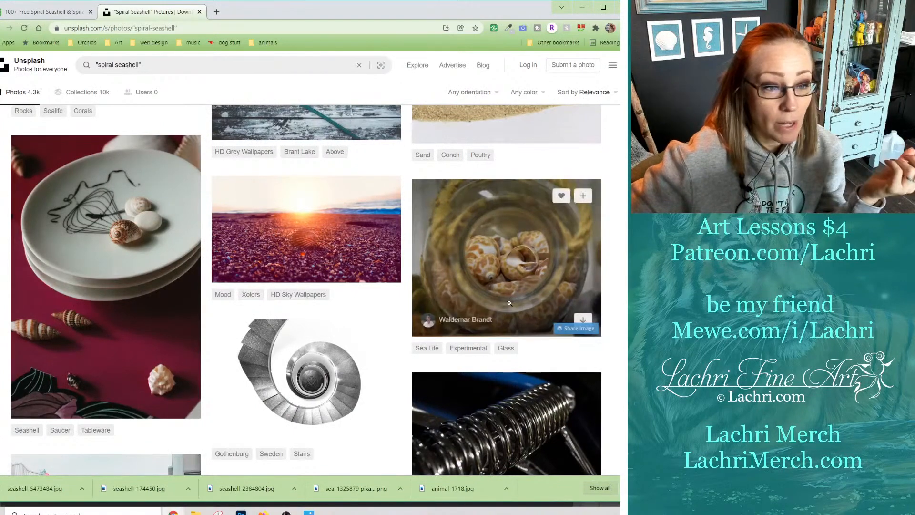
{"action": "scroll", "coordinate": [508, 308], "scroll_direction": "down", "scroll_amount": 3}
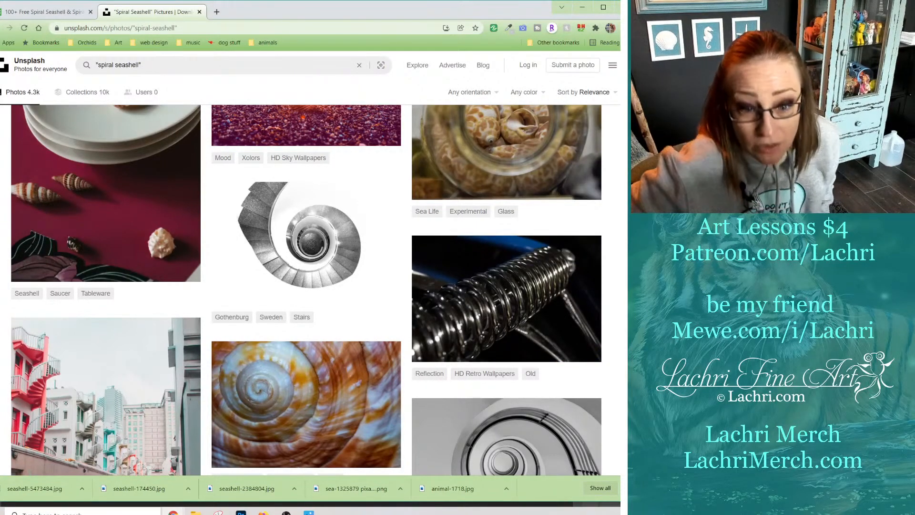
{"action": "scroll", "coordinate": [527, 378], "scroll_direction": "down", "scroll_amount": 1}
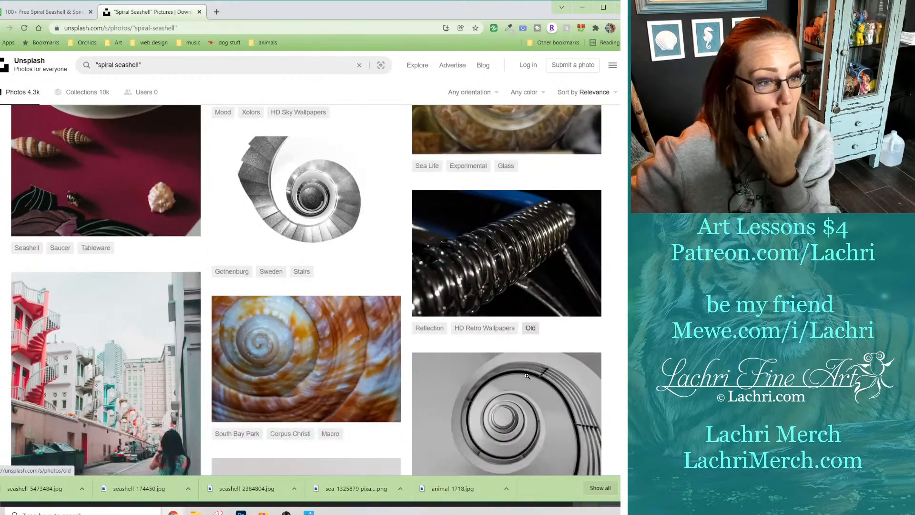
{"action": "scroll", "coordinate": [527, 375], "scroll_direction": "down", "scroll_amount": 7}
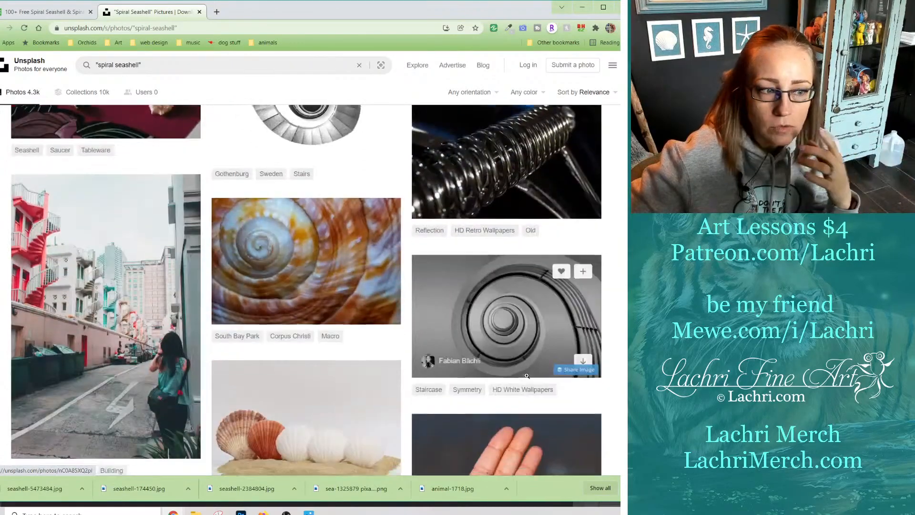
{"action": "scroll", "coordinate": [527, 378], "scroll_direction": "down", "scroll_amount": 9}
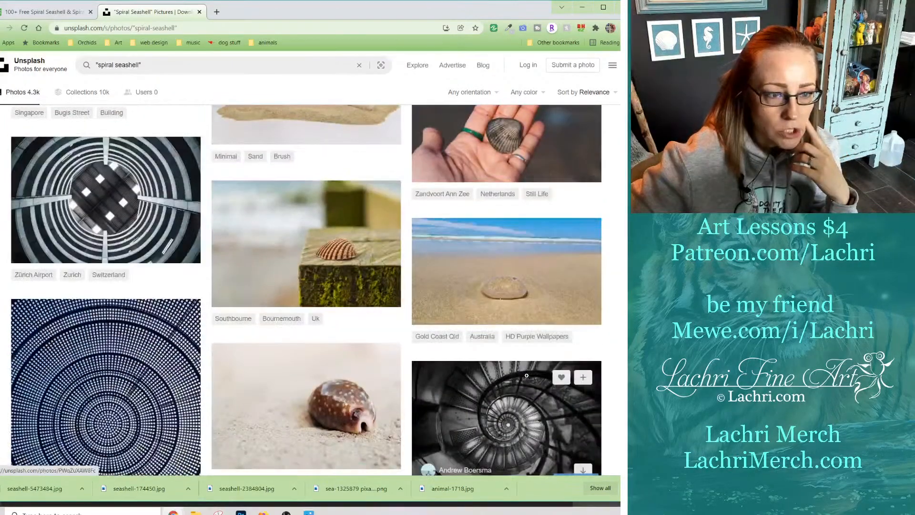
{"action": "scroll", "coordinate": [527, 376], "scroll_direction": "down", "scroll_amount": 9}
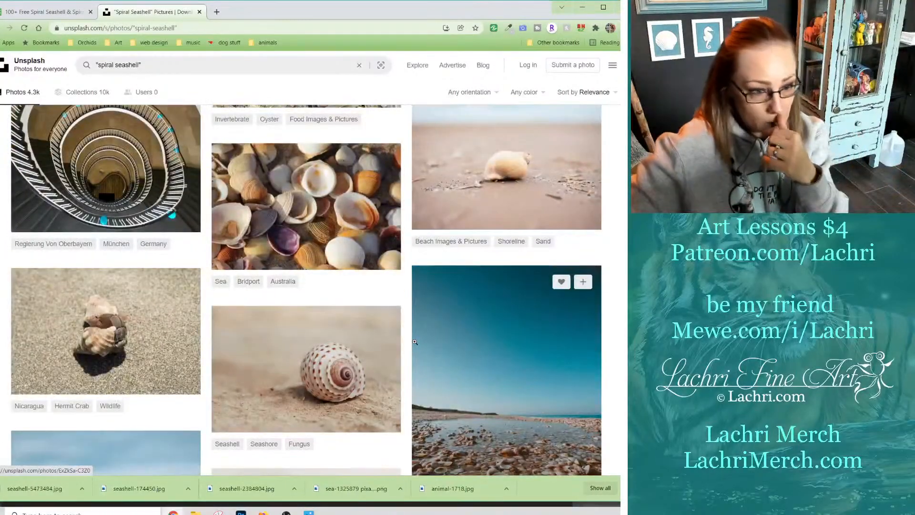
{"action": "scroll", "coordinate": [415, 342], "scroll_direction": "down", "scroll_amount": 10}
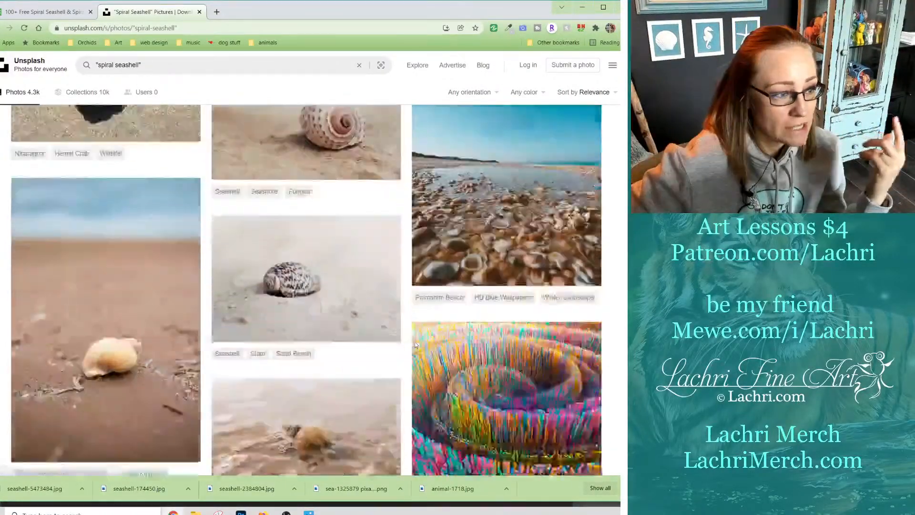
{"action": "scroll", "coordinate": [415, 342], "scroll_direction": "down", "scroll_amount": 10}
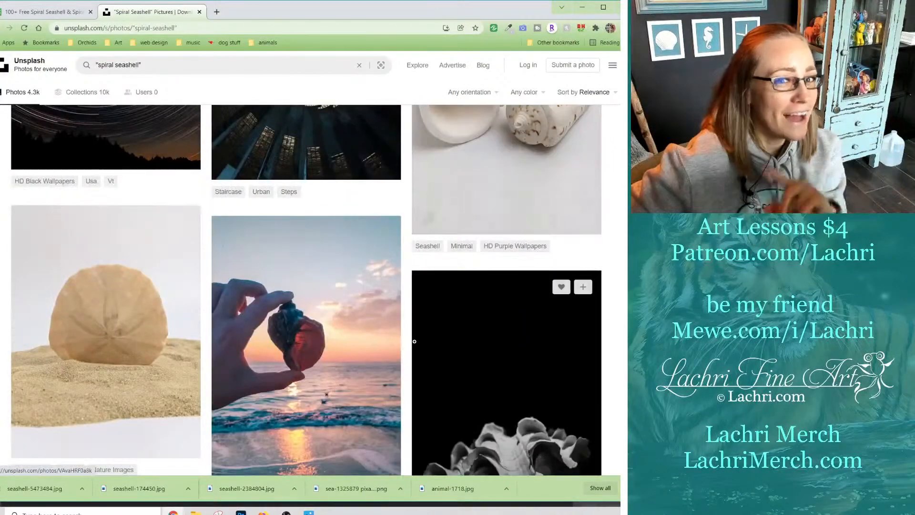
{"action": "scroll", "coordinate": [414, 342], "scroll_direction": "up", "scroll_amount": 4}
{"action": "scroll", "coordinate": [360, 311], "scroll_direction": "down", "scroll_amount": 13}
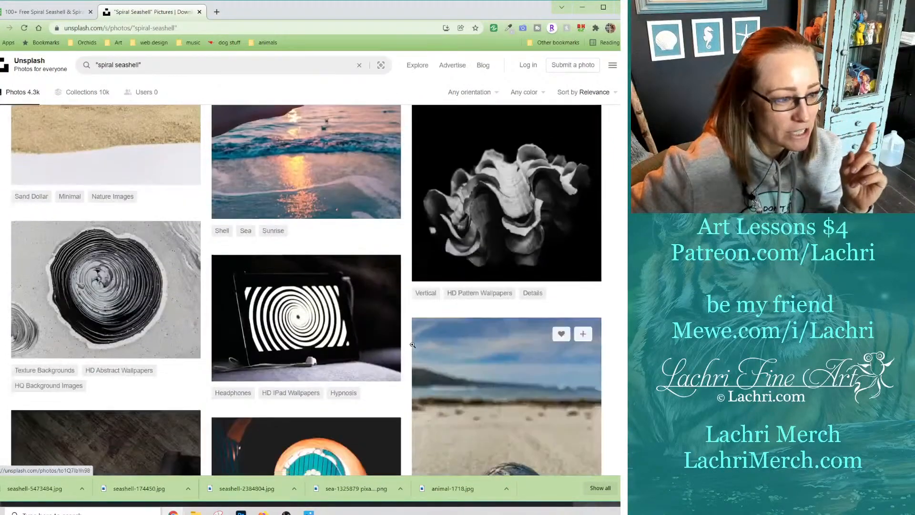
{"action": "scroll", "coordinate": [360, 311], "scroll_direction": "down", "scroll_amount": 10}
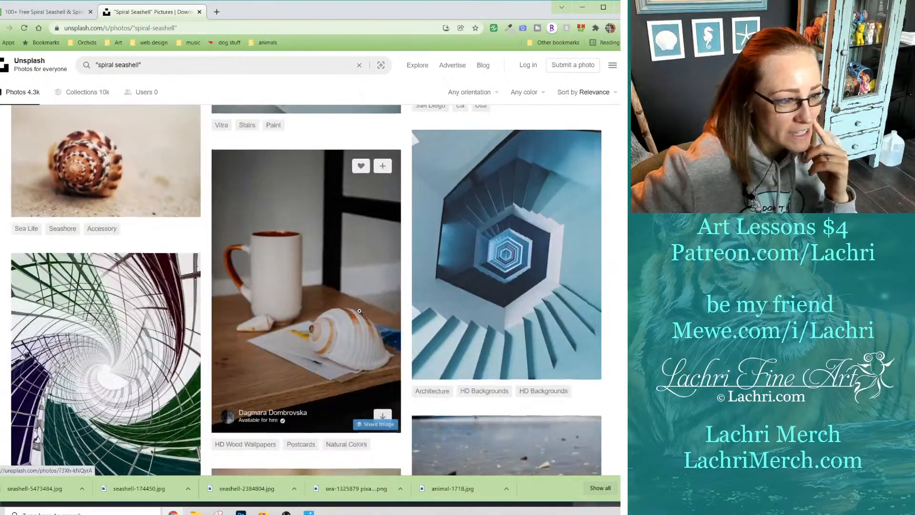
{"action": "scroll", "coordinate": [360, 311], "scroll_direction": "down", "scroll_amount": 10}
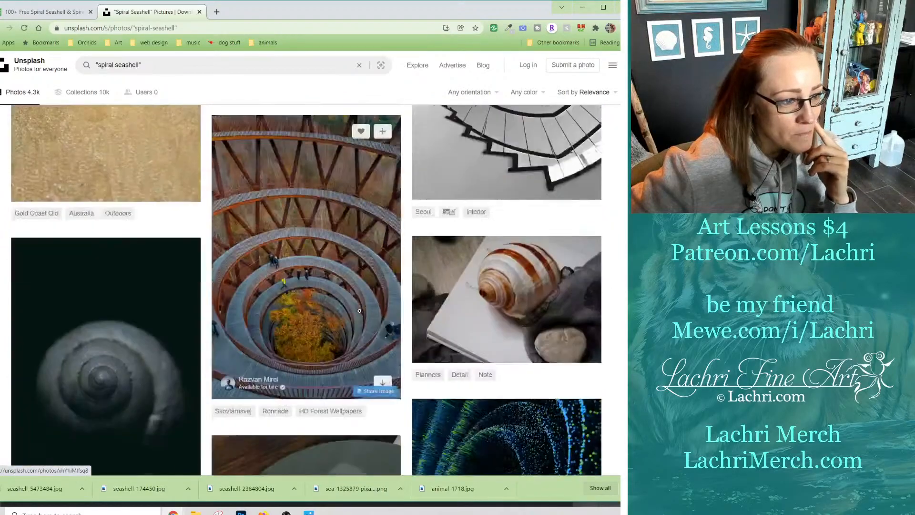
{"action": "scroll", "coordinate": [360, 311], "scroll_direction": "down", "scroll_amount": 12}
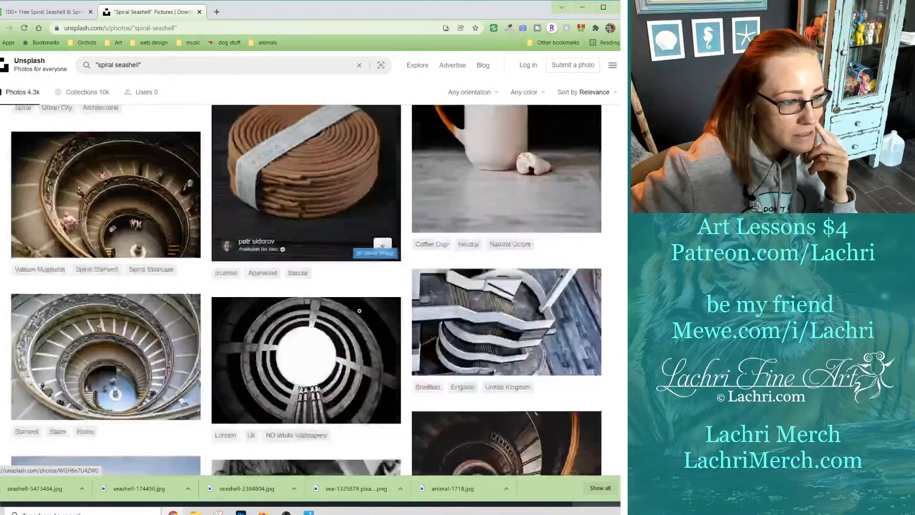
{"action": "scroll", "coordinate": [359, 311], "scroll_direction": "down", "scroll_amount": 12}
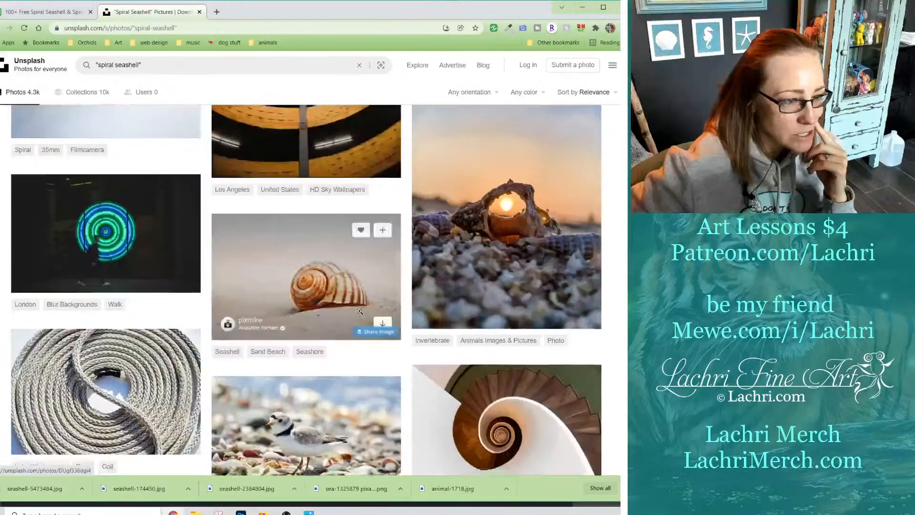
{"action": "scroll", "coordinate": [360, 311], "scroll_direction": "down", "scroll_amount": 12}
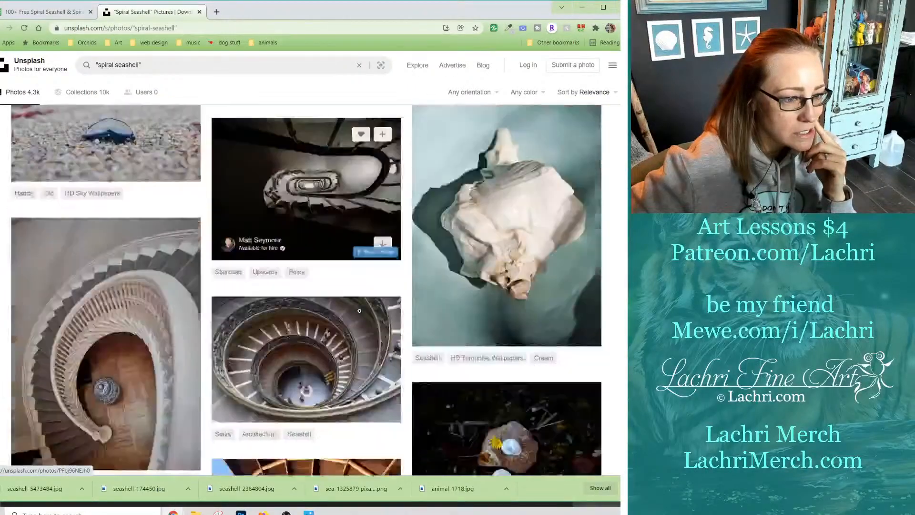
{"action": "scroll", "coordinate": [360, 311], "scroll_direction": "down", "scroll_amount": 10}
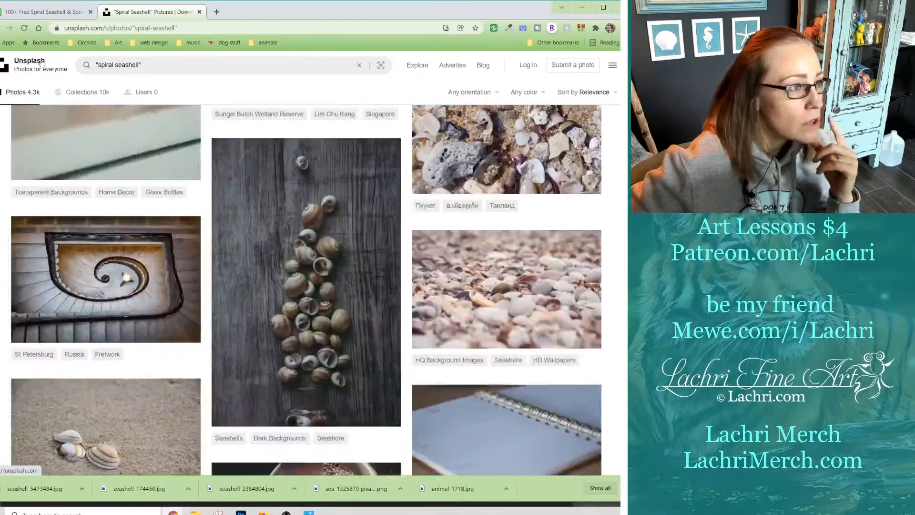
Return to the Pixabay spiral seashell results and sort the photos by Latest.
{"action": "left_click", "coordinate": [38, 11]}
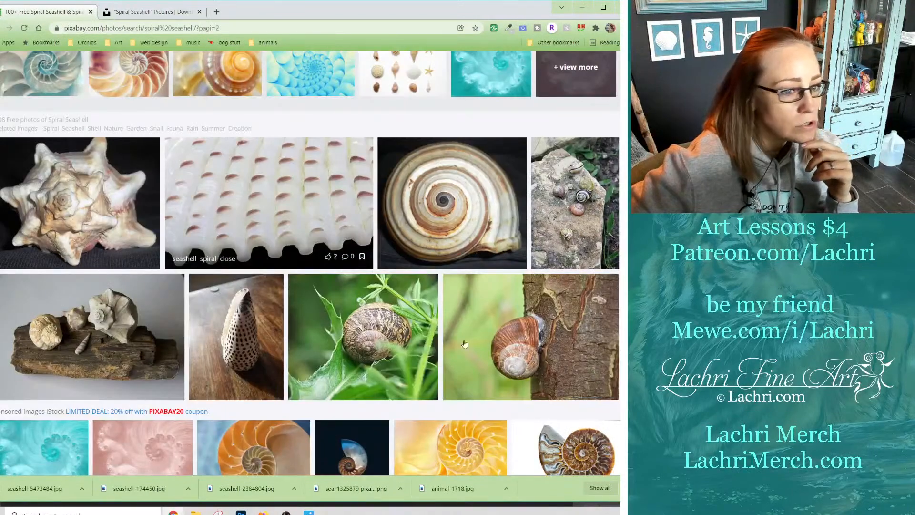
{"action": "scroll", "coordinate": [590, 79], "scroll_direction": "up", "scroll_amount": 2}
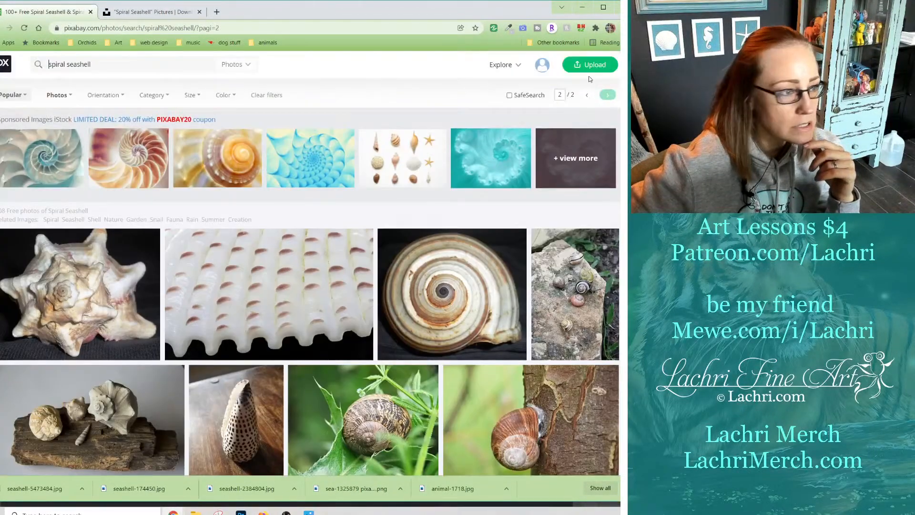
{"action": "left_click", "coordinate": [19, 95]}
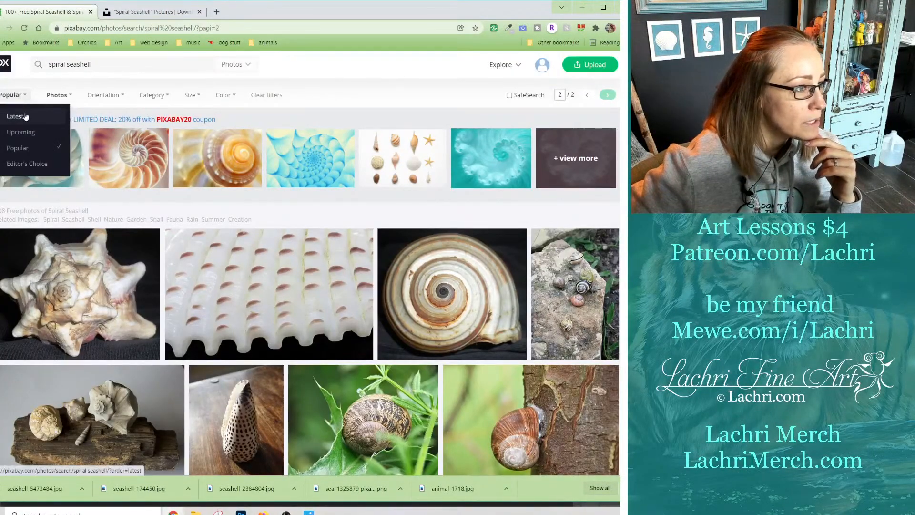
{"action": "left_click", "coordinate": [13, 115]}
Examine the first page of the latest Pixabay spiral seashell photos for usable references and continue to the second page.
{"action": "scroll", "coordinate": [495, 243], "scroll_direction": "down", "scroll_amount": 6}
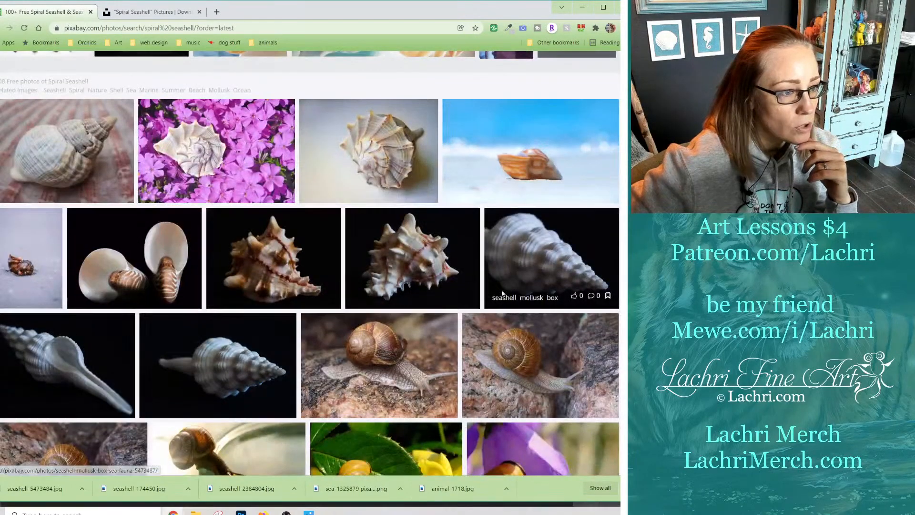
{"action": "scroll", "coordinate": [502, 294], "scroll_direction": "down", "scroll_amount": 7}
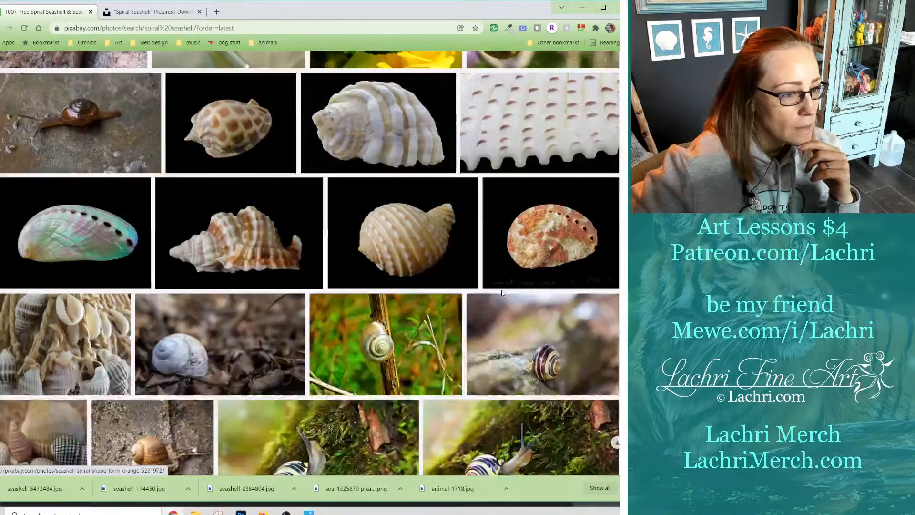
{"action": "scroll", "coordinate": [502, 292], "scroll_direction": "down", "scroll_amount": 1}
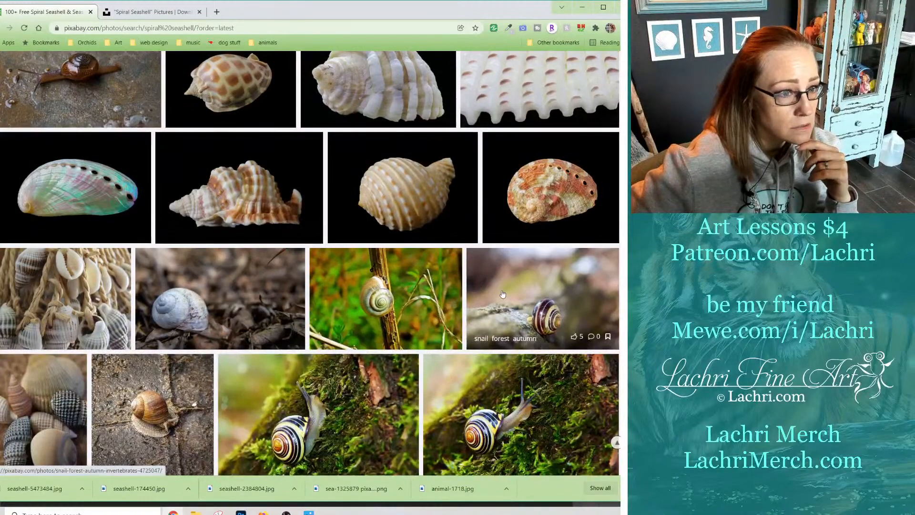
{"action": "scroll", "coordinate": [502, 292], "scroll_direction": "down", "scroll_amount": 7}
{"action": "scroll", "coordinate": [503, 294], "scroll_direction": "down", "scroll_amount": 12}
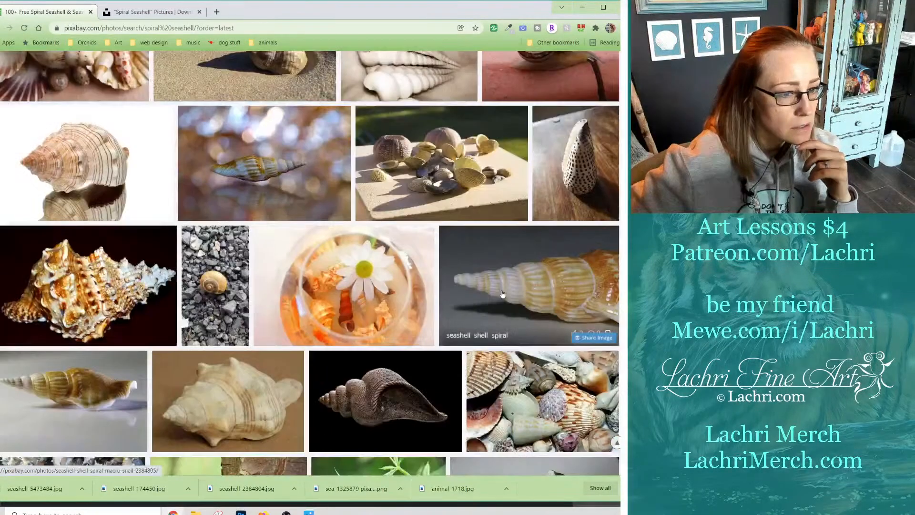
{"action": "scroll", "coordinate": [503, 293], "scroll_direction": "down", "scroll_amount": 9}
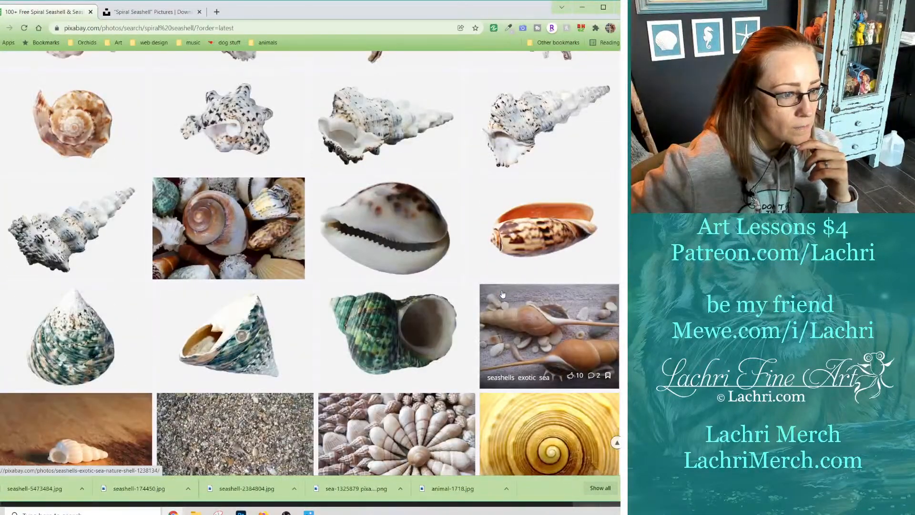
{"action": "scroll", "coordinate": [502, 294], "scroll_direction": "down", "scroll_amount": 7}
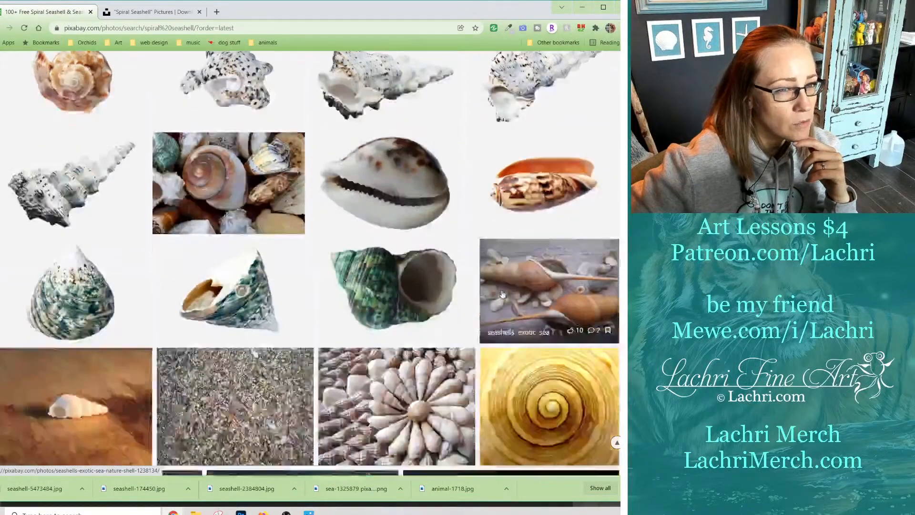
{"action": "scroll", "coordinate": [502, 291], "scroll_direction": "down", "scroll_amount": 1}
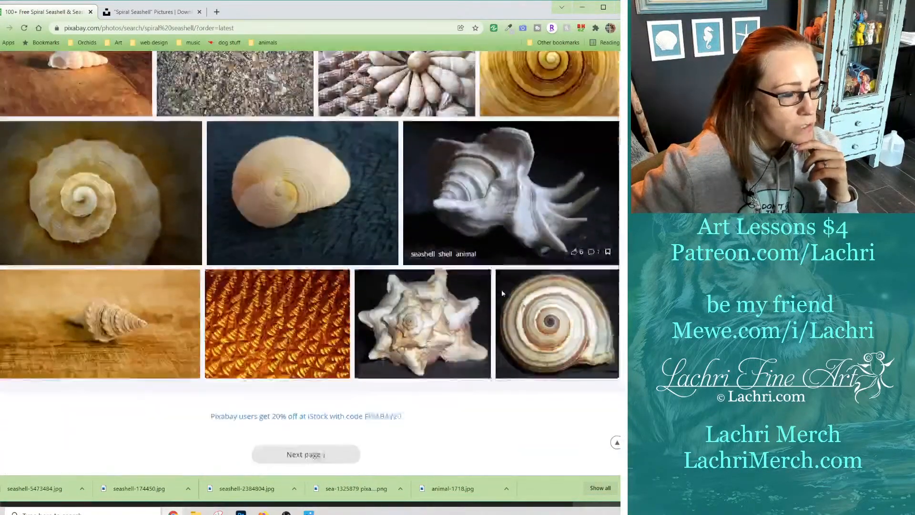
{"action": "left_click", "coordinate": [274, 439]}
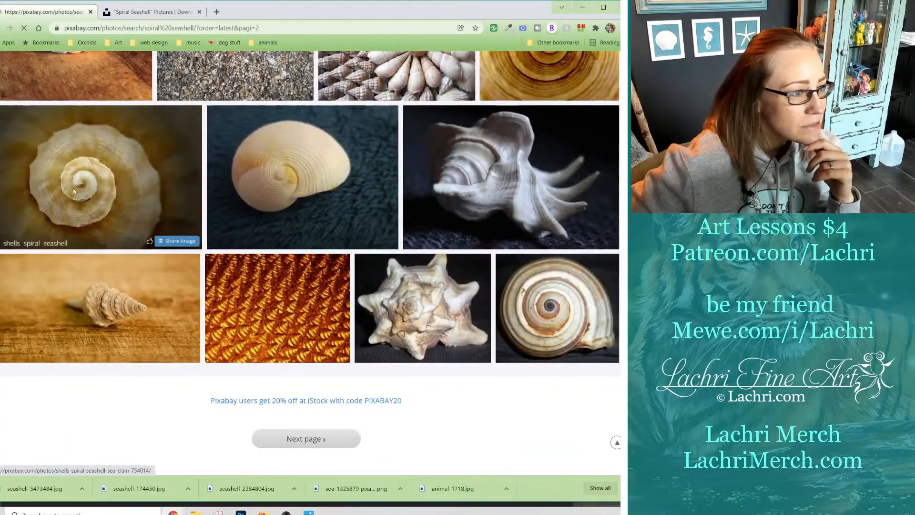
Examine the second page of the latest Pixabay spiral seashell photos for additional usable shell references.
{"action": "scroll", "coordinate": [393, 370], "scroll_direction": "down", "scroll_amount": 1}
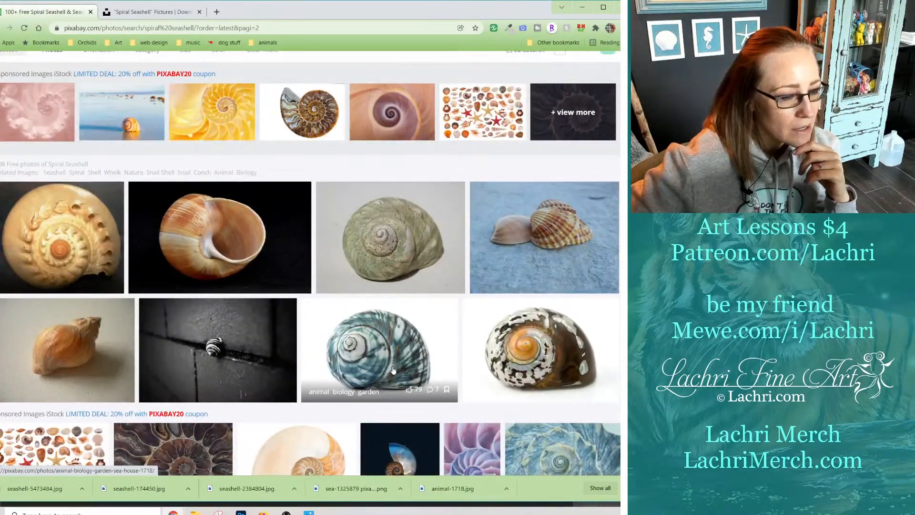
{"action": "scroll", "coordinate": [393, 370], "scroll_direction": "down", "scroll_amount": 5}
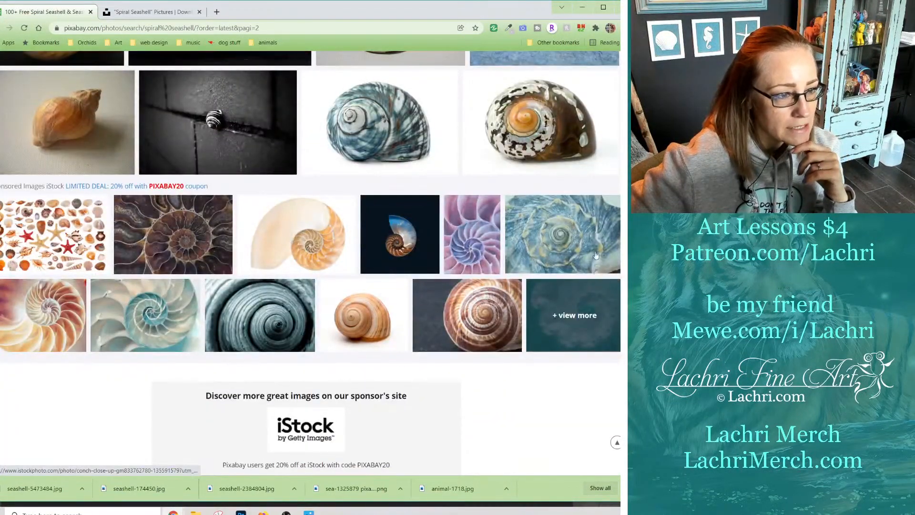
{"action": "scroll", "coordinate": [367, 316], "scroll_direction": "down", "scroll_amount": 3}
{"action": "scroll", "coordinate": [367, 319], "scroll_direction": "up", "scroll_amount": 7}
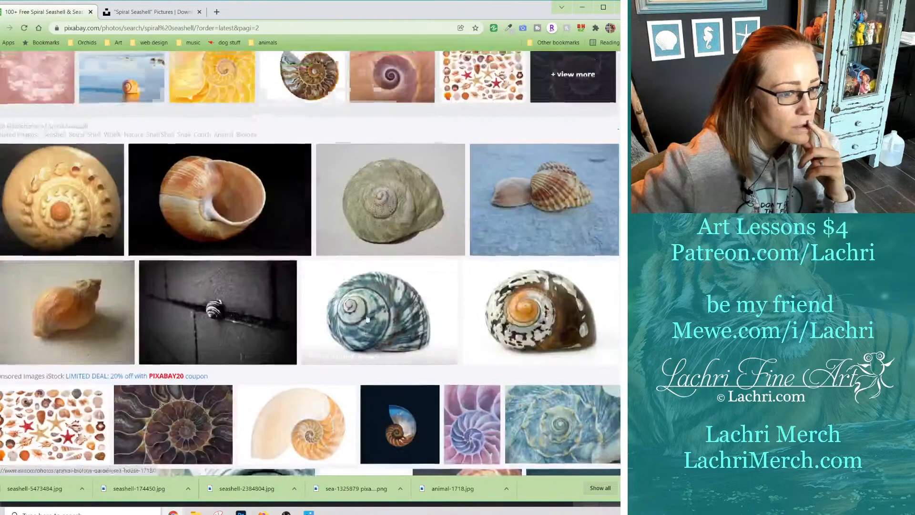
{"action": "scroll", "coordinate": [368, 318], "scroll_direction": "down", "scroll_amount": 5}
{"action": "scroll", "coordinate": [367, 319], "scroll_direction": "up", "scroll_amount": 6}
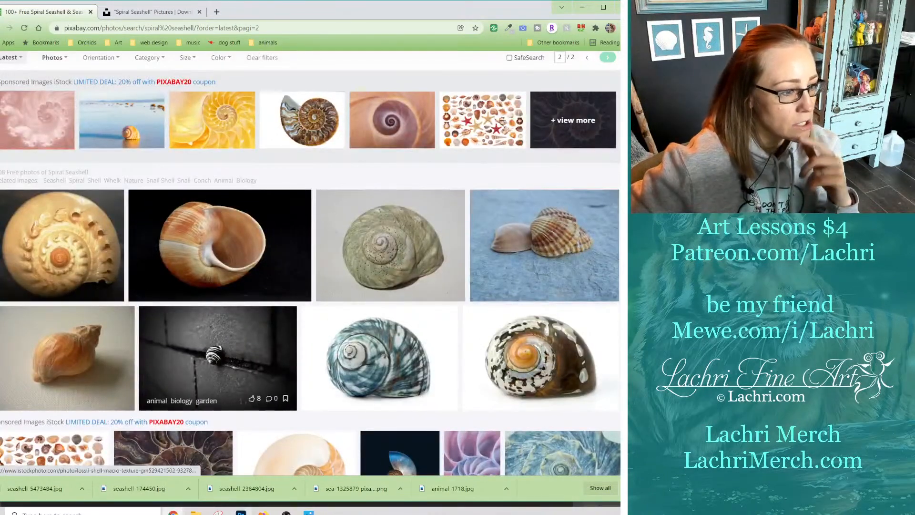
Switch to the collage folder and review the saved shell photos one by one at full size, from animal-1718 to seashell-5473484.
{"action": "left_click", "coordinate": [241, 512]}
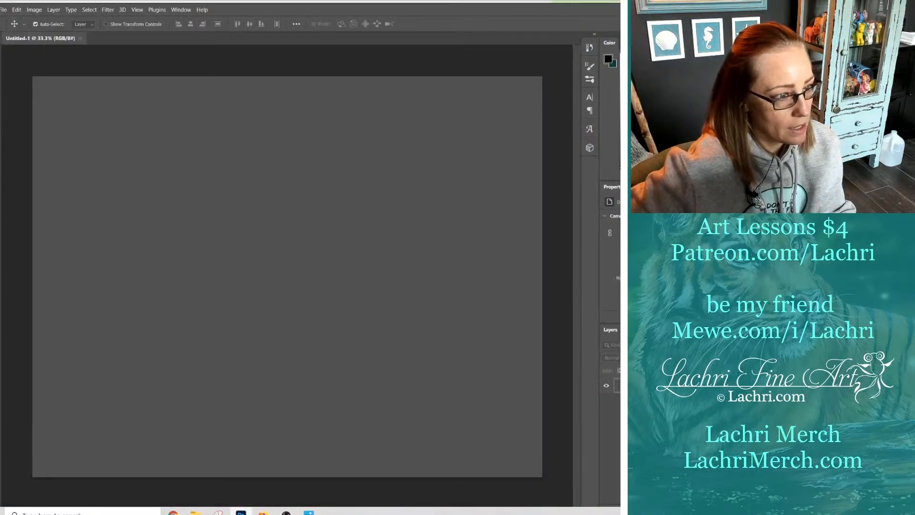
{"action": "left_click", "coordinate": [195, 512]}
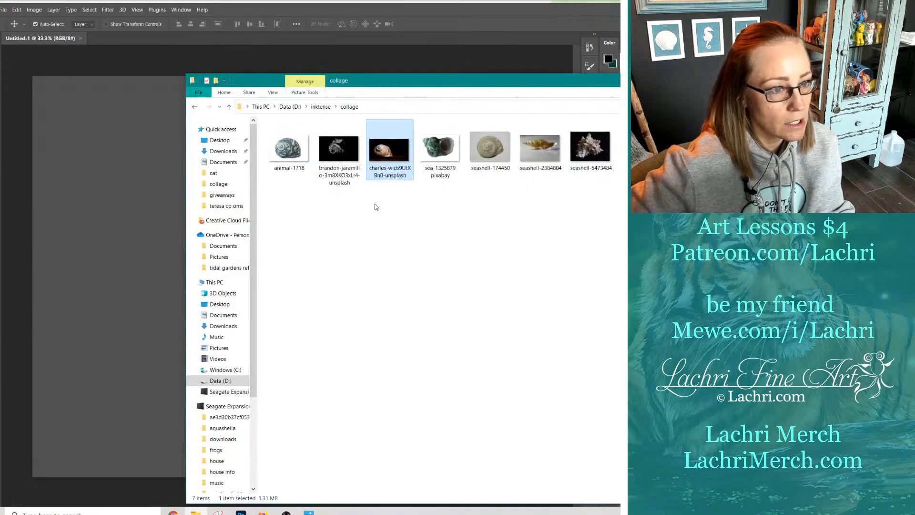
{"action": "double_click", "coordinate": [288, 148]}
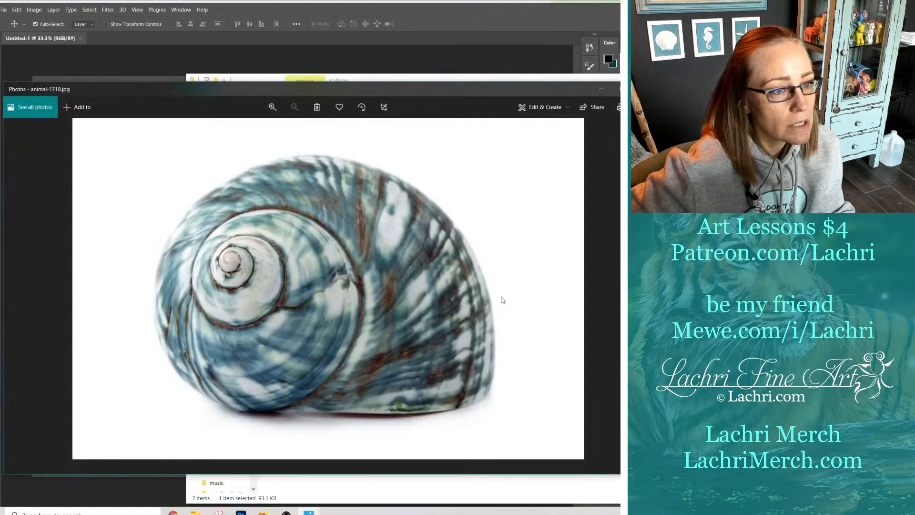
{"action": "key", "text": "Right"}
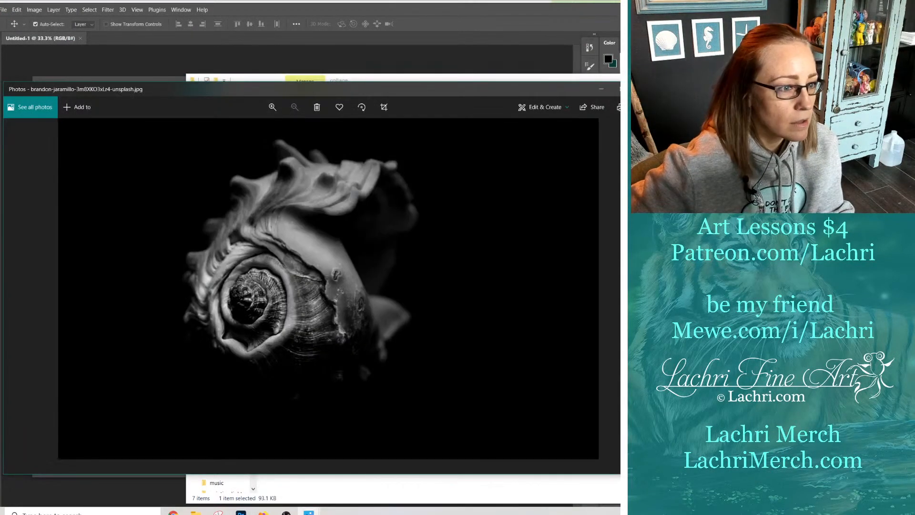
{"action": "key", "text": "Right"}
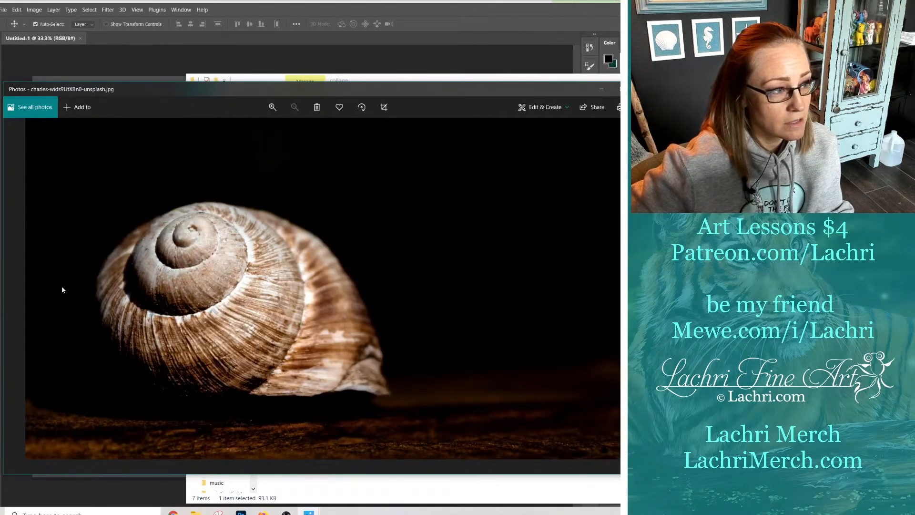
{"action": "left_click", "coordinate": [16, 284]}
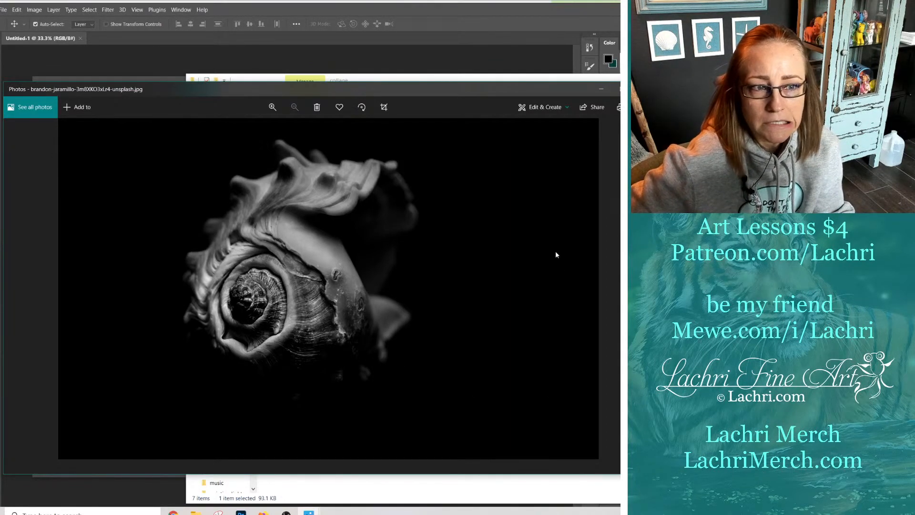
{"action": "left_click", "coordinate": [641, 284]}
{"action": "key", "text": "Right"}
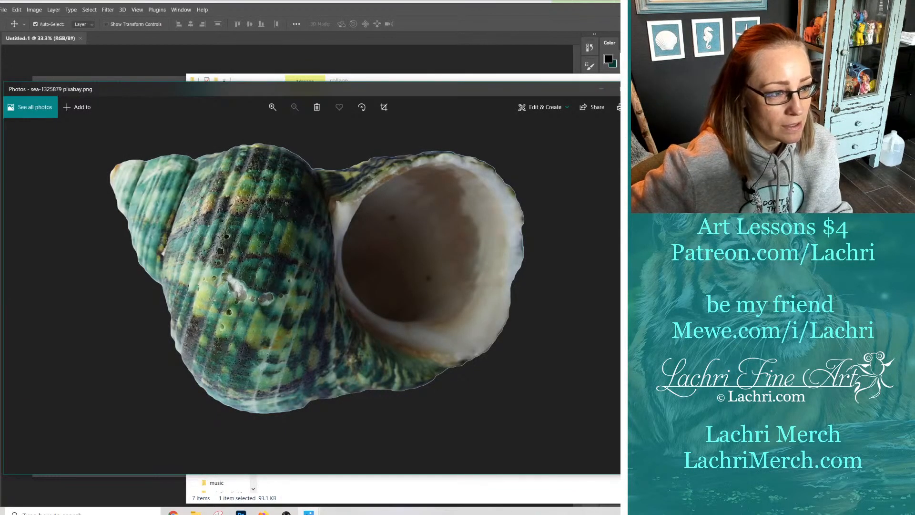
{"action": "key", "text": "Right"}
{"action": "key", "text": "Right"}
{"action": "key", "text": "Right"}
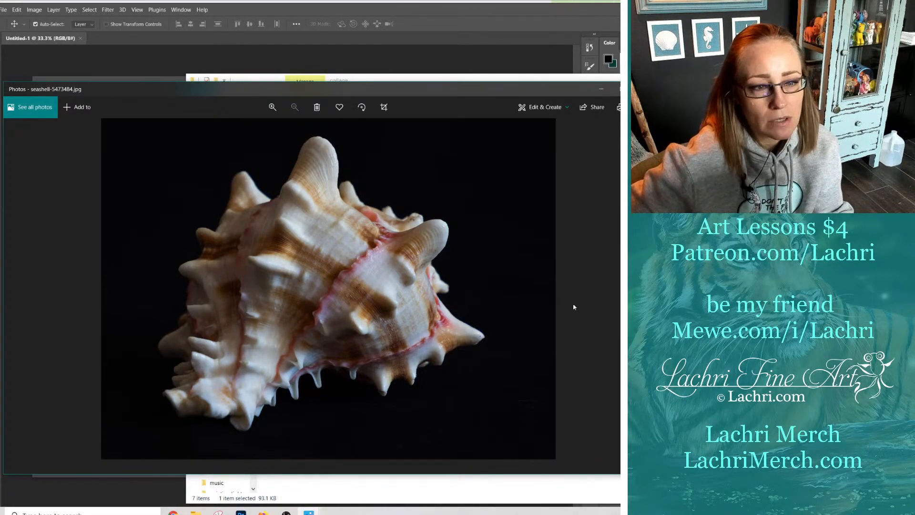
{"action": "left_click", "coordinate": [645, 89]}
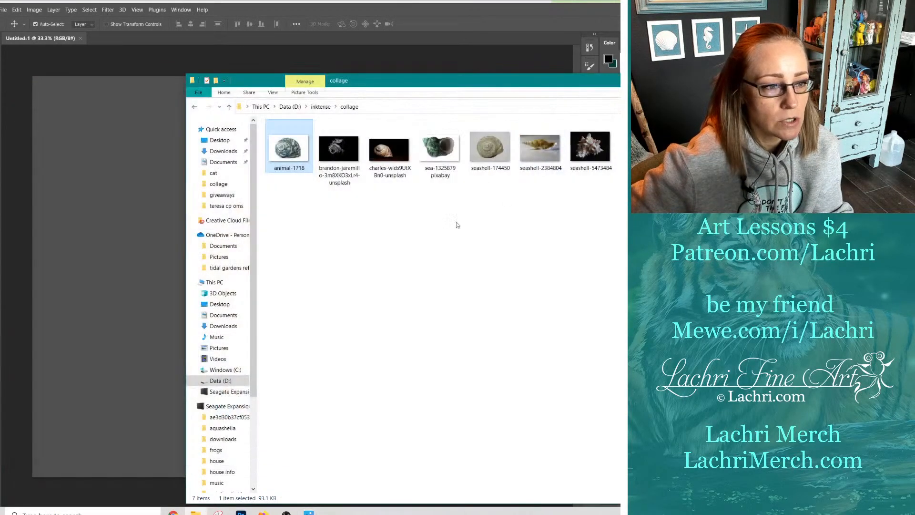
Place seashell-5473484 in the open Photoshop document and delete its black background using a Magic Wand selection with a lower tolerance.
{"action": "left_click_drag", "start_coordinate": [590, 149], "coordinate": [355, 245]}
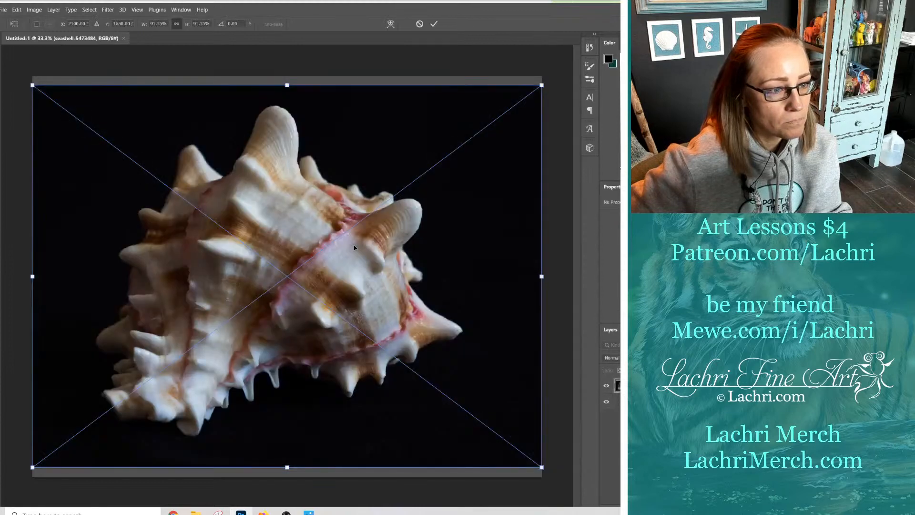
{"action": "key", "text": "Return"}
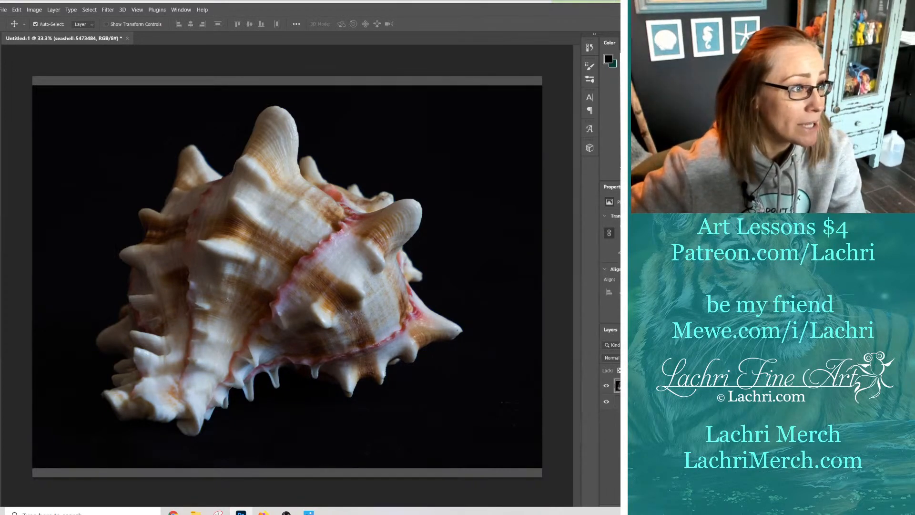
{"action": "key", "text": "w"}
{"action": "left_click", "coordinate": [104, 150]}
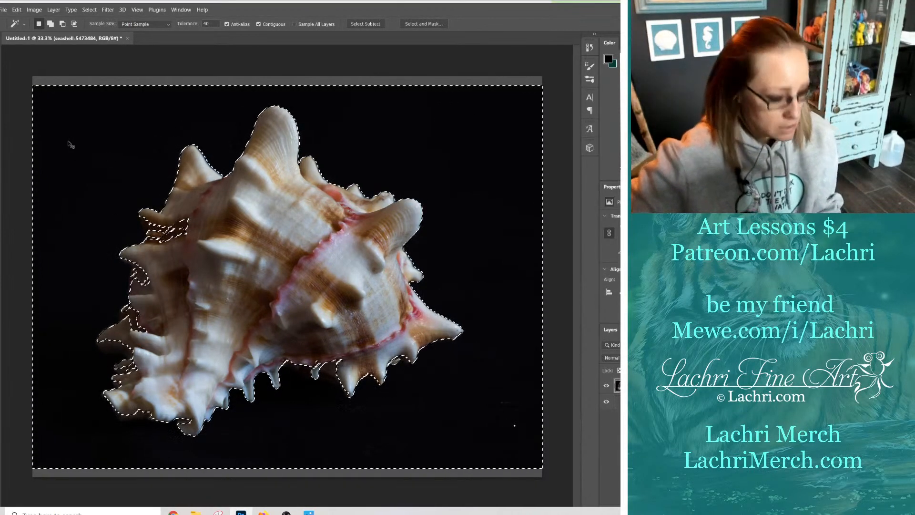
{"action": "key", "text": "ctrl+d"}
{"action": "left_click_drag", "start_coordinate": [210, 24], "coordinate": [196, 24]}
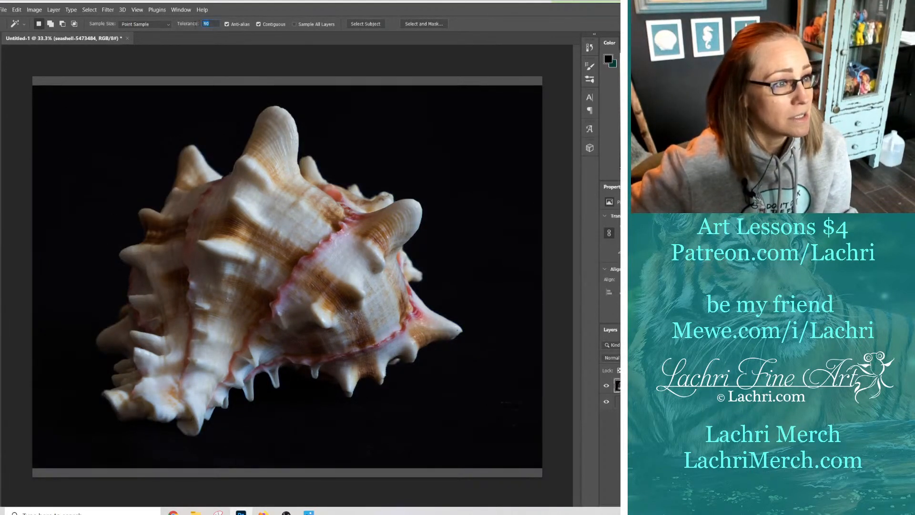
{"action": "type", "text": "10"}
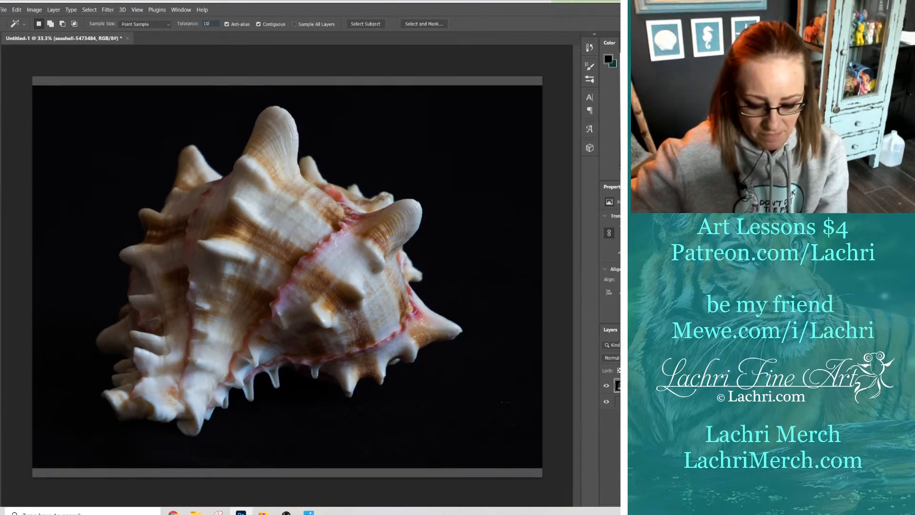
{"action": "left_click", "coordinate": [215, 118]}
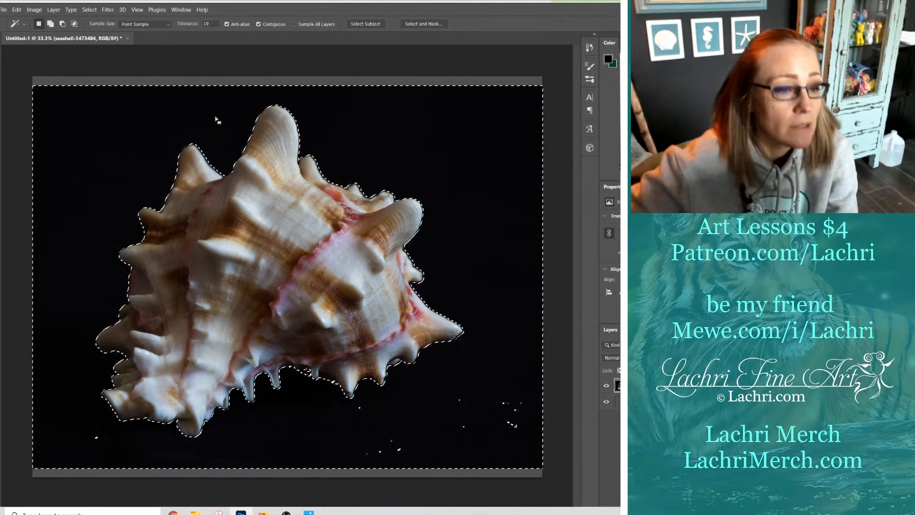
{"action": "key", "text": "Delete"}
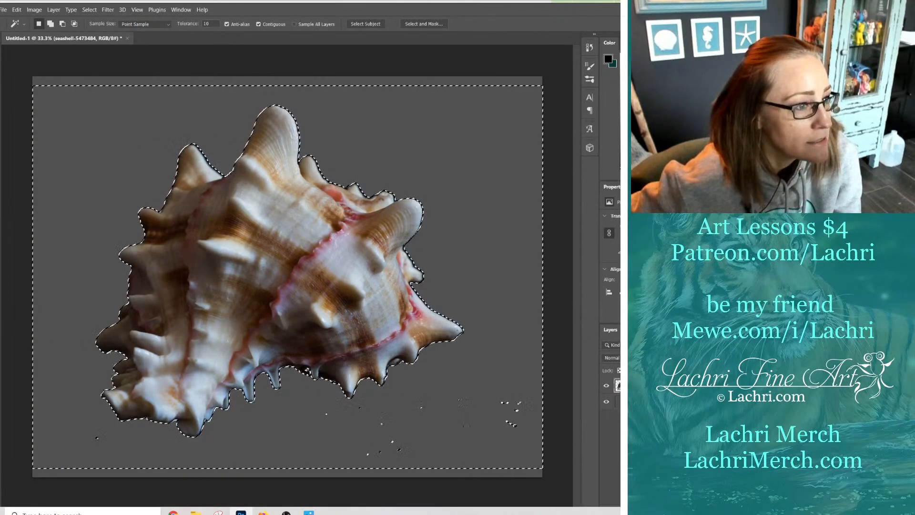
{"action": "key", "text": "v"}
{"action": "key", "text": "ctrl+d"}
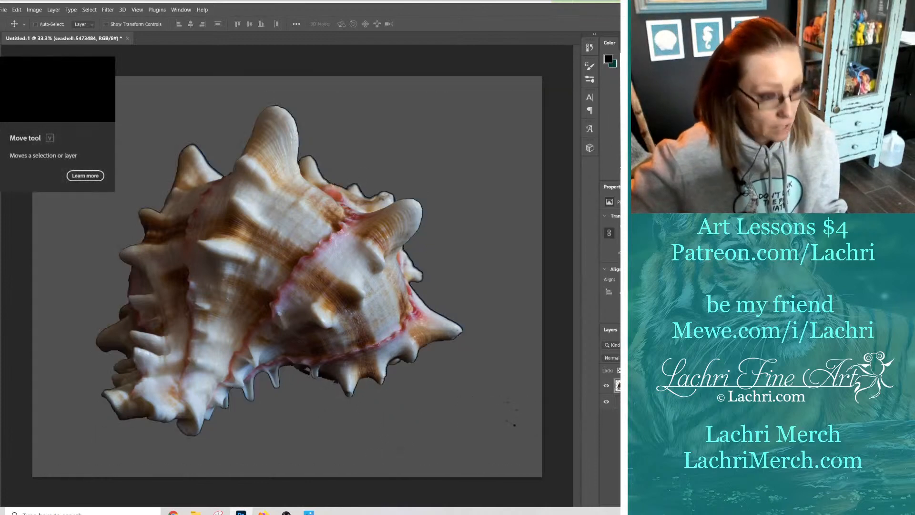
Scale the cut-out spiky shell down to about 54% and position it in the lower-left area of the canvas.
{"action": "left_click", "coordinate": [241, 145]}
{"action": "left_click", "coordinate": [241, 132]}
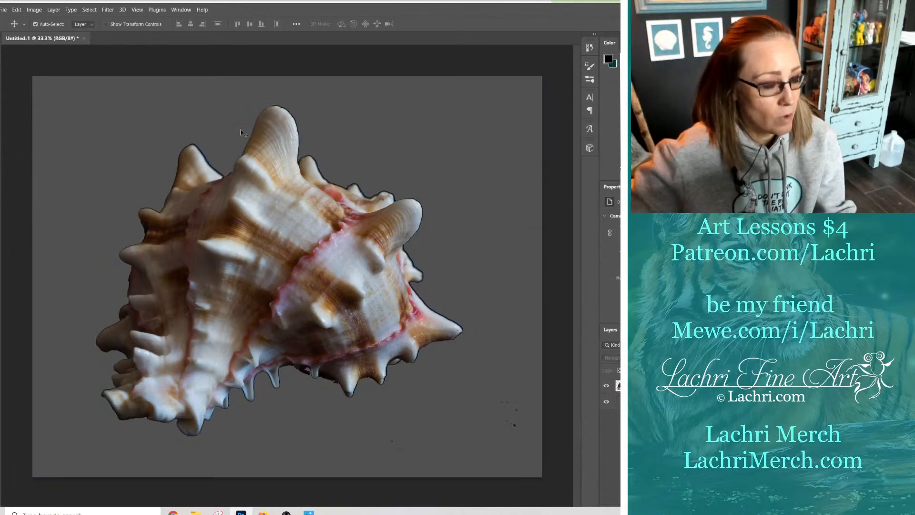
{"action": "left_click", "coordinate": [294, 326]}
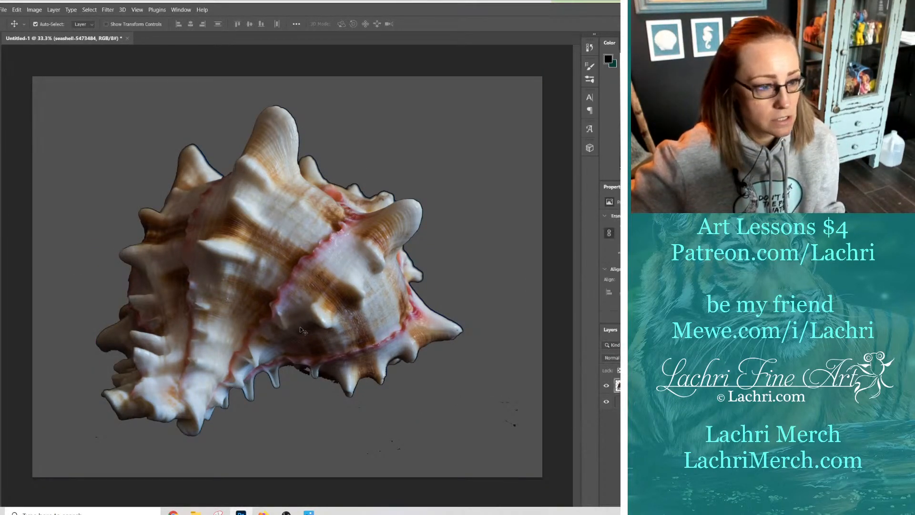
{"action": "key", "text": "ctrl+t"}
{"action": "left_click_drag", "start_coordinate": [546, 102], "coordinate": [315, 258]}
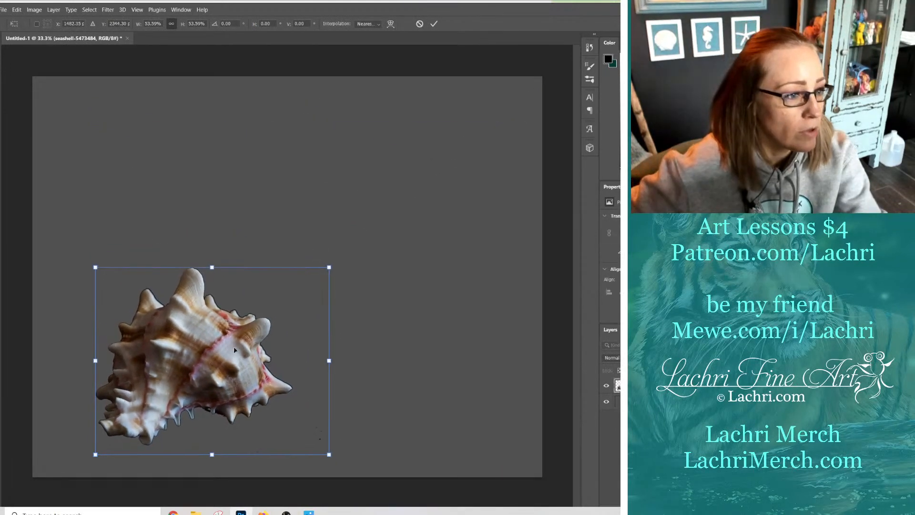
{"action": "left_click_drag", "start_coordinate": [234, 356], "coordinate": [193, 355]}
{"action": "key", "text": "Return"}
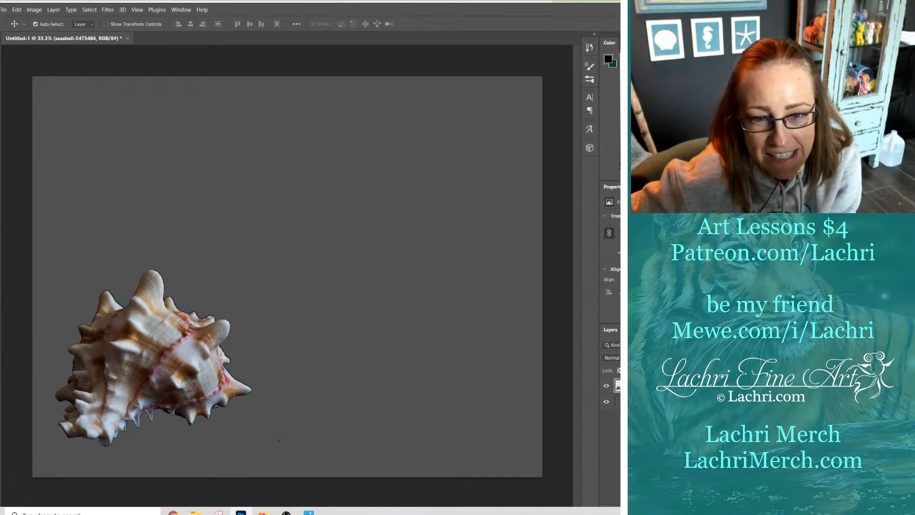
Switch to Unsplash in the browser and search for "flame" photos.
{"action": "left_click", "coordinate": [196, 512]}
{"action": "left_click", "coordinate": [196, 513]}
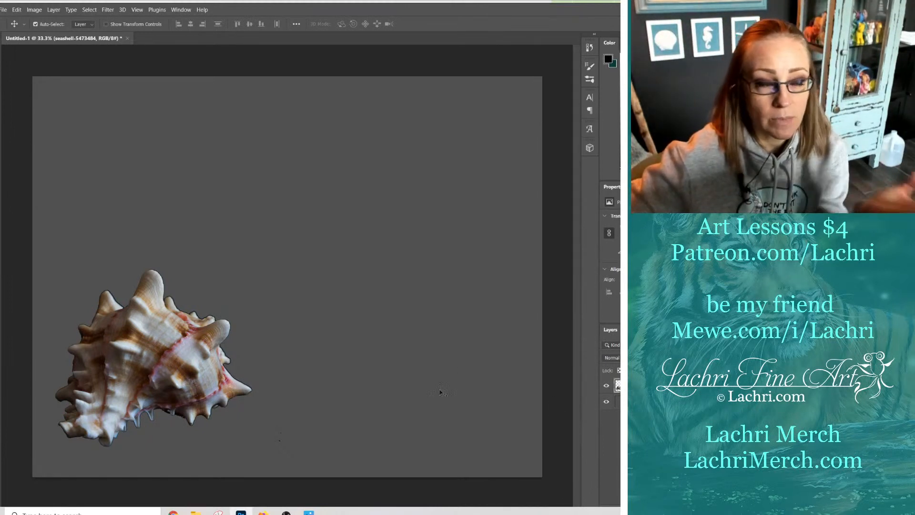
{"action": "mouse_move", "coordinate": [173, 512]}
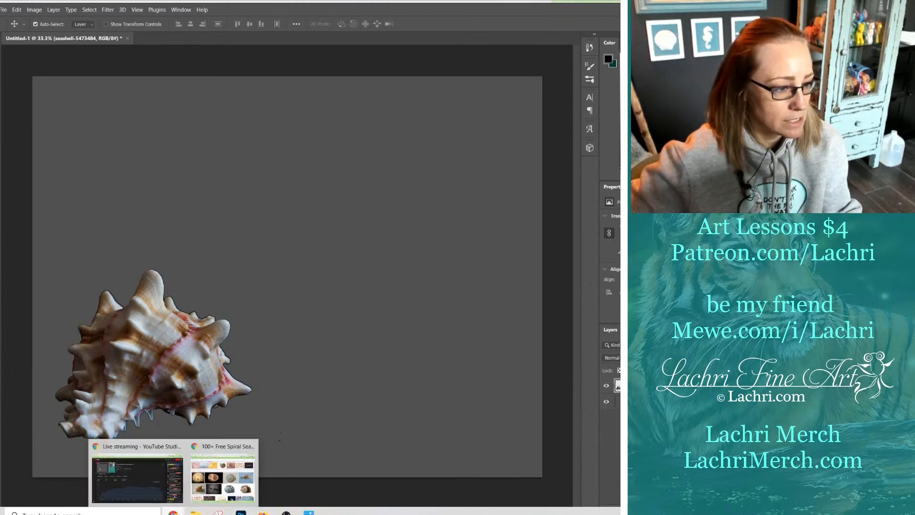
{"action": "left_click", "coordinate": [215, 478]}
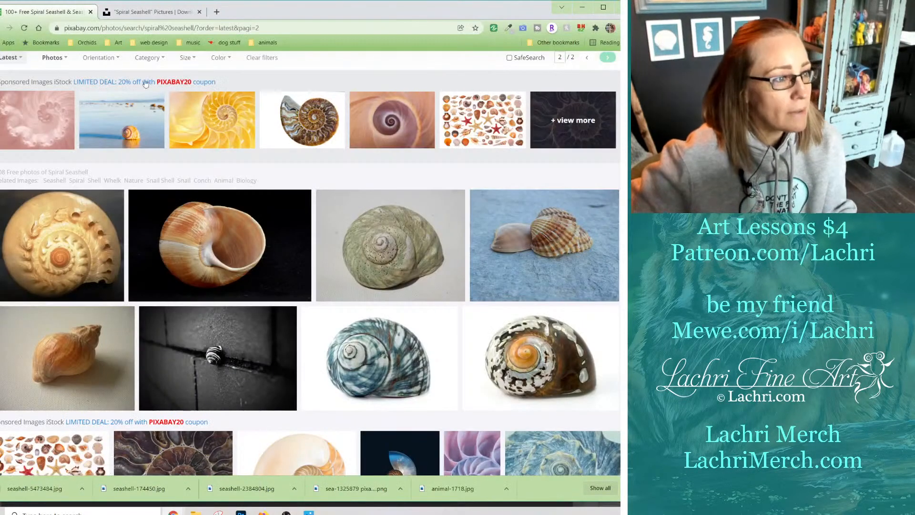
{"action": "left_click", "coordinate": [160, 8]}
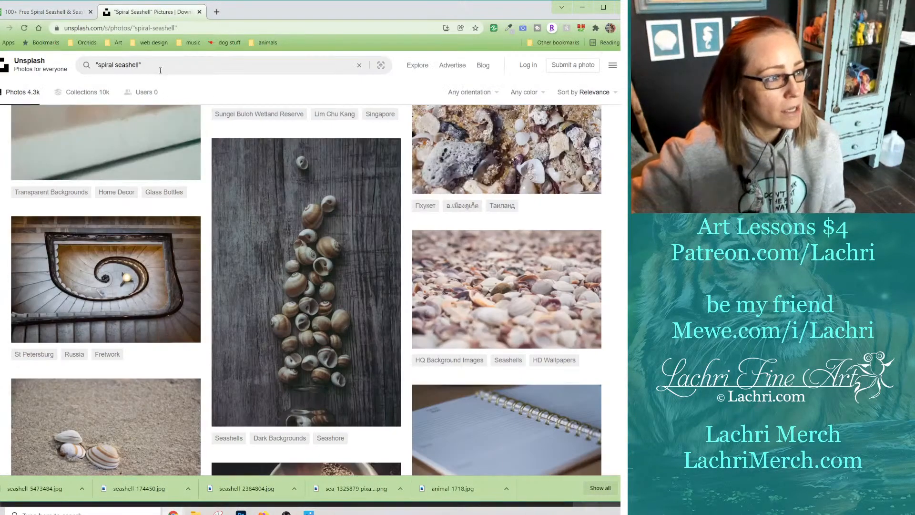
{"action": "left_click_drag", "start_coordinate": [159, 69], "coordinate": [17, 58]}
{"action": "type", "text": "flame"}
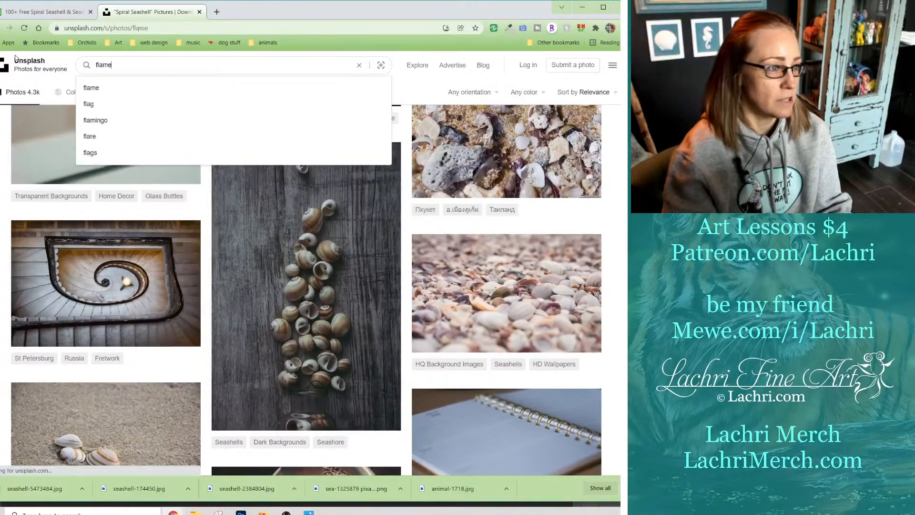
{"action": "key", "text": "Return"}
Examine the Unsplash flame photos for fire shapes usable as collage references.
{"action": "scroll", "coordinate": [80, 213], "scroll_direction": "down", "scroll_amount": 12}
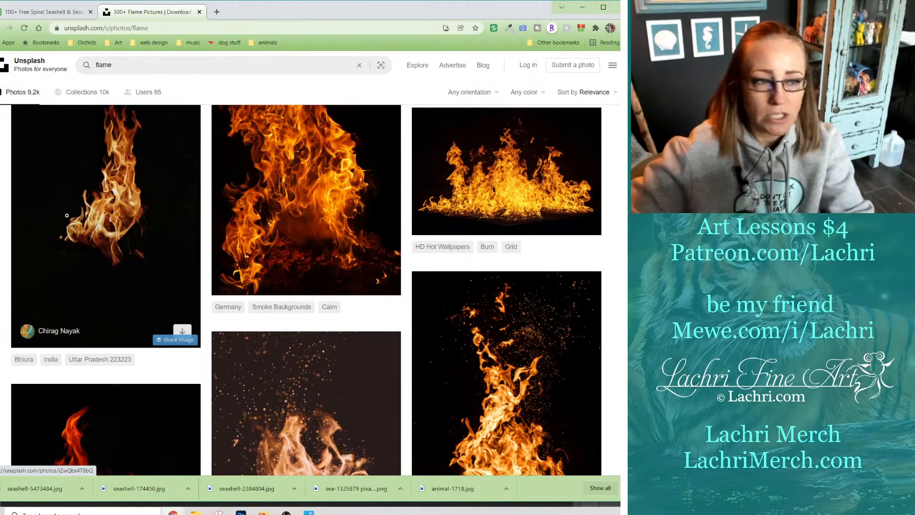
{"action": "scroll", "coordinate": [243, 250], "scroll_direction": "down", "scroll_amount": 1}
{"action": "scroll", "coordinate": [243, 250], "scroll_direction": "down", "scroll_amount": 10}
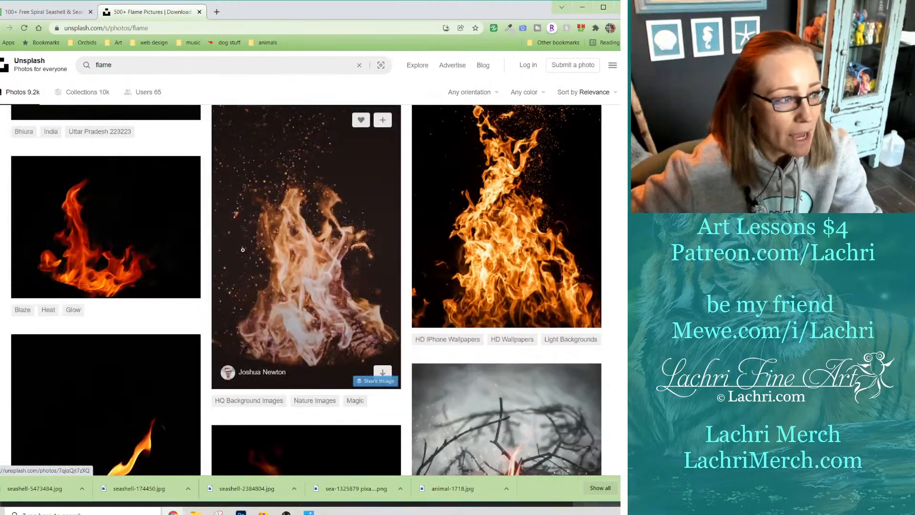
{"action": "scroll", "coordinate": [243, 252], "scroll_direction": "down", "scroll_amount": 10}
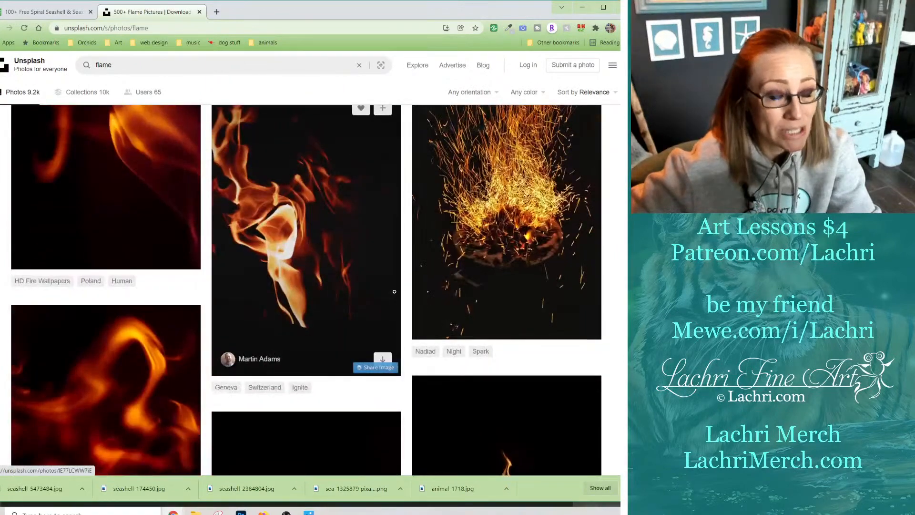
{"action": "scroll", "coordinate": [394, 291], "scroll_direction": "down", "scroll_amount": 7}
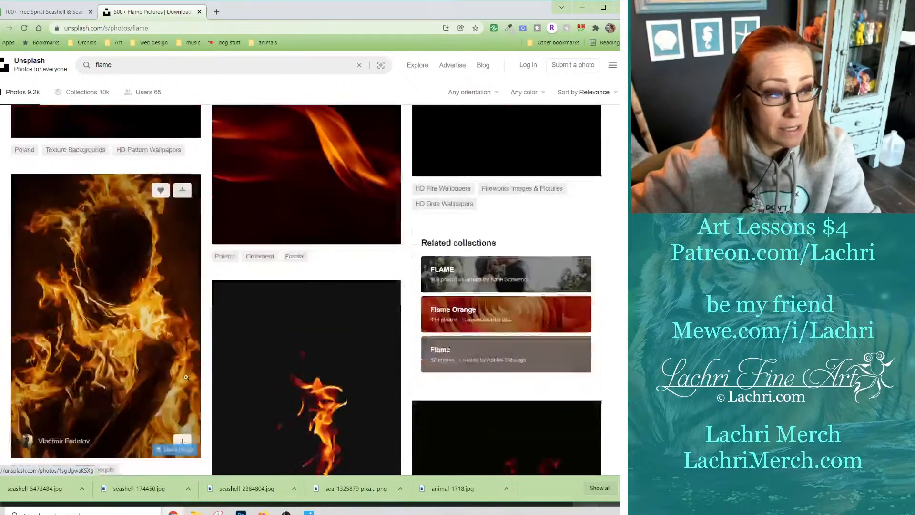
{"action": "scroll", "coordinate": [298, 309], "scroll_direction": "down", "scroll_amount": 5}
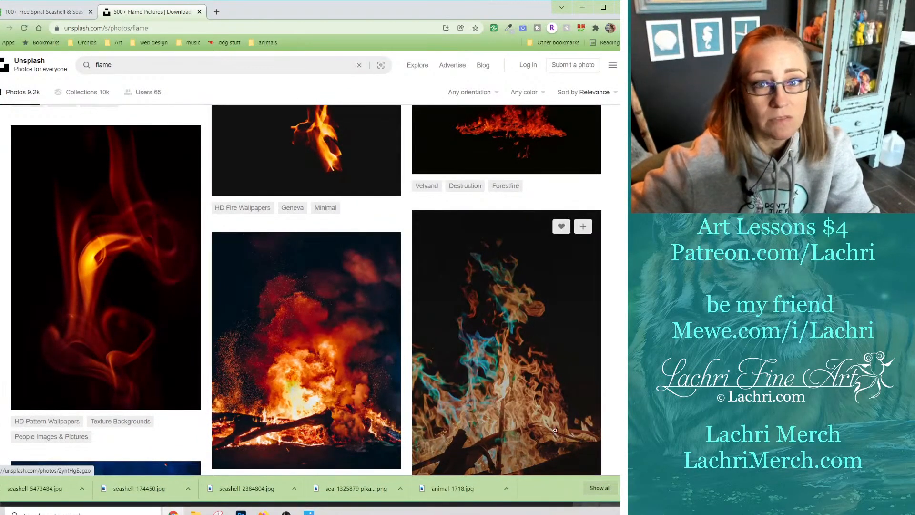
Look further through the flame search results for isolated fire shapes on dark backgrounds.
{"action": "scroll", "coordinate": [540, 416], "scroll_direction": "down", "scroll_amount": 2}
{"action": "scroll", "coordinate": [541, 419], "scroll_direction": "down", "scroll_amount": 2}
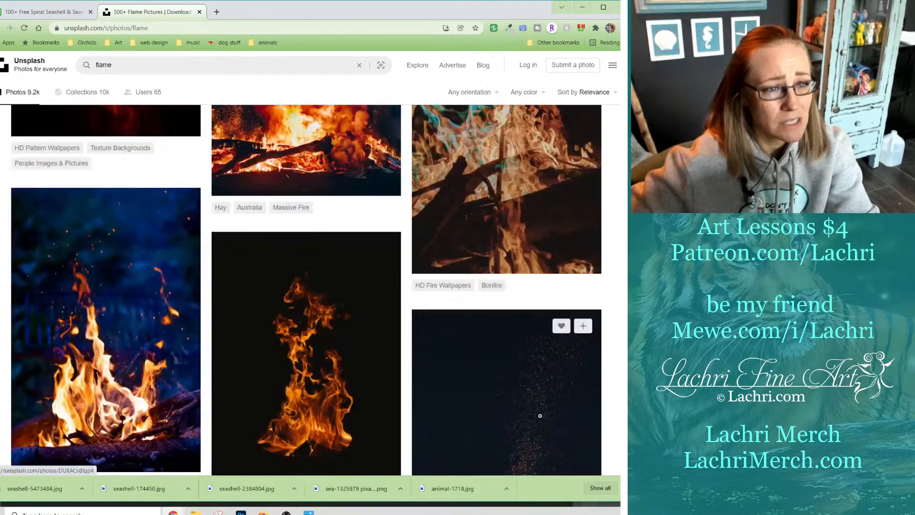
{"action": "scroll", "coordinate": [540, 416], "scroll_direction": "up", "scroll_amount": 2}
{"action": "scroll", "coordinate": [539, 414], "scroll_direction": "down", "scroll_amount": 4}
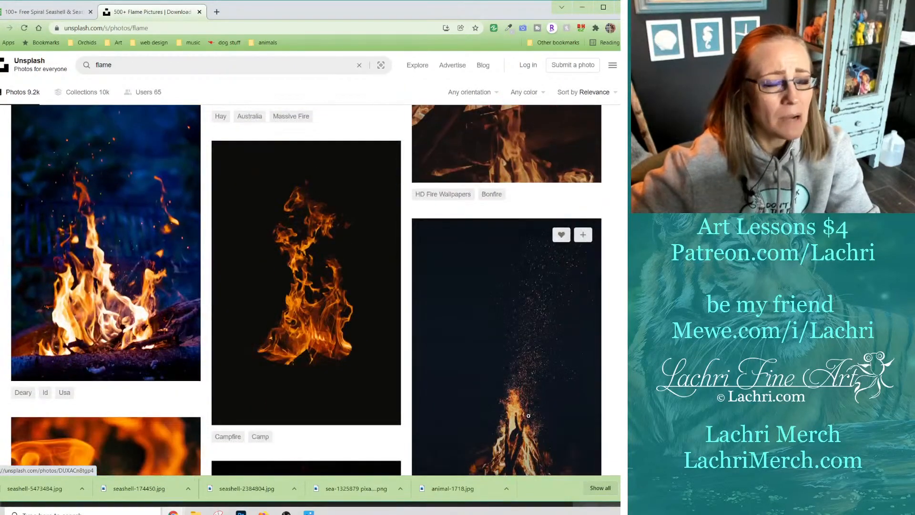
{"action": "scroll", "coordinate": [247, 350], "scroll_direction": "down", "scroll_amount": 15}
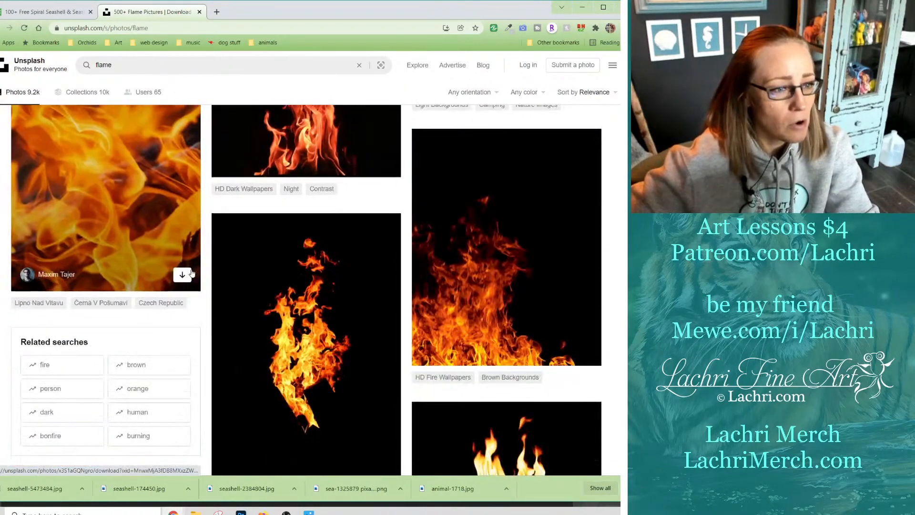
{"action": "scroll", "coordinate": [191, 269], "scroll_direction": "down", "scroll_amount": 4}
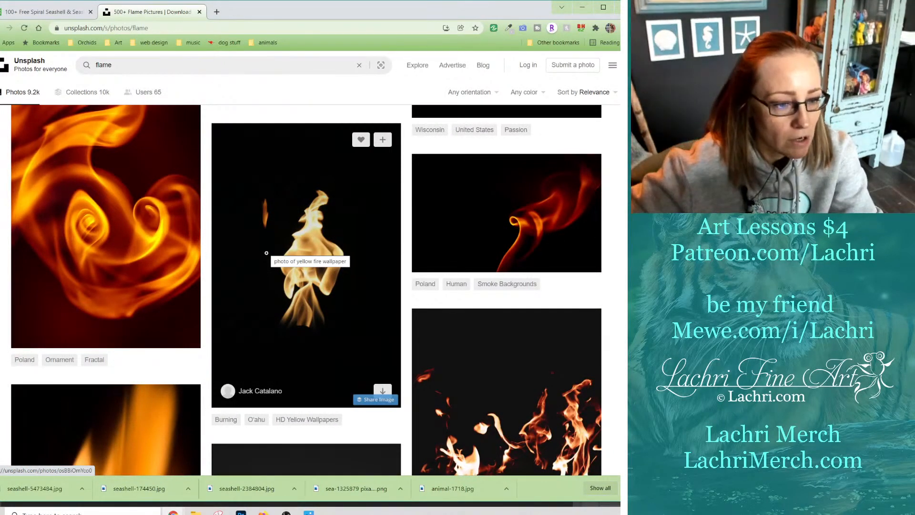
{"action": "scroll", "coordinate": [286, 266], "scroll_direction": "down", "scroll_amount": 10}
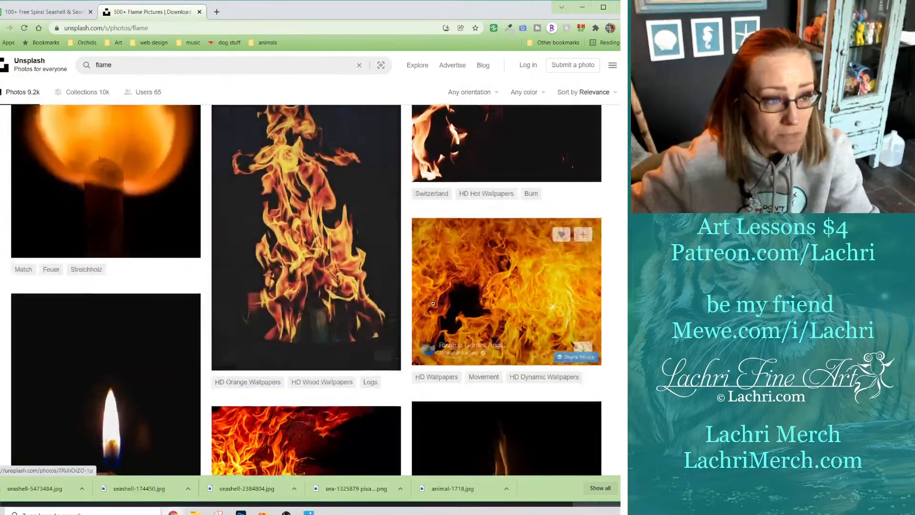
{"action": "scroll", "coordinate": [432, 303], "scroll_direction": "down", "scroll_amount": 5}
{"action": "scroll", "coordinate": [460, 313], "scroll_direction": "down", "scroll_amount": 3}
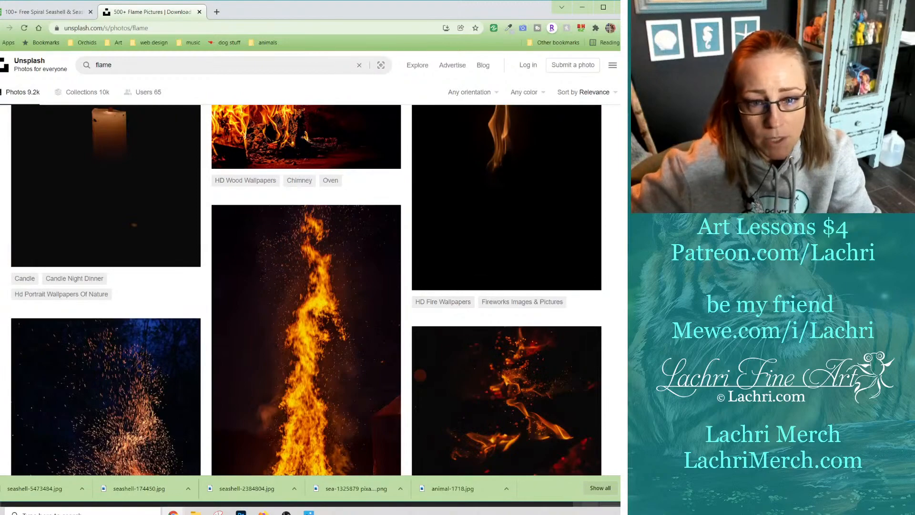
{"action": "scroll", "coordinate": [481, 309], "scroll_direction": "down", "scroll_amount": 5}
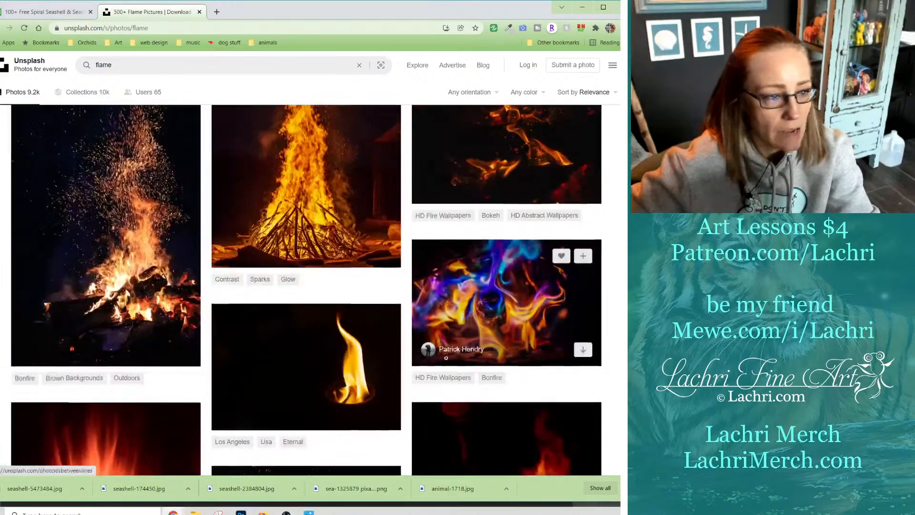
{"action": "scroll", "coordinate": [446, 358], "scroll_direction": "down", "scroll_amount": 14}
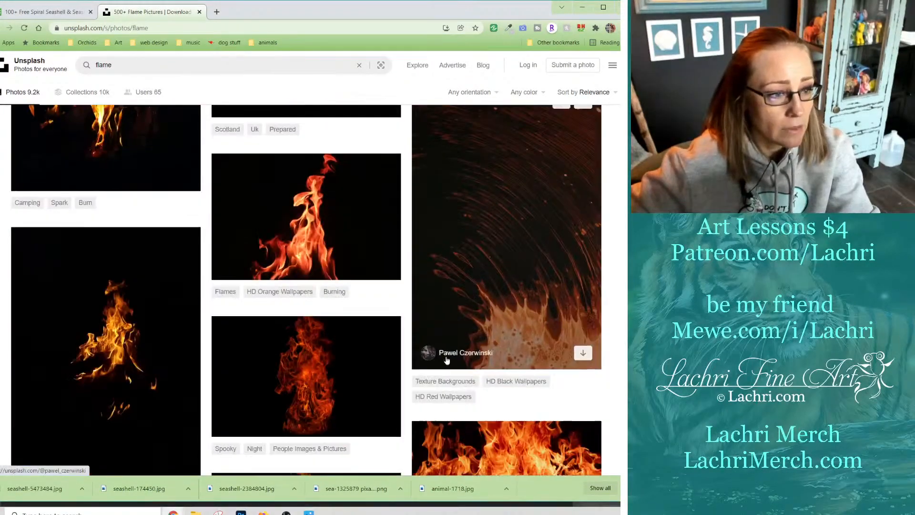
{"action": "scroll", "coordinate": [446, 360], "scroll_direction": "down", "scroll_amount": 15}
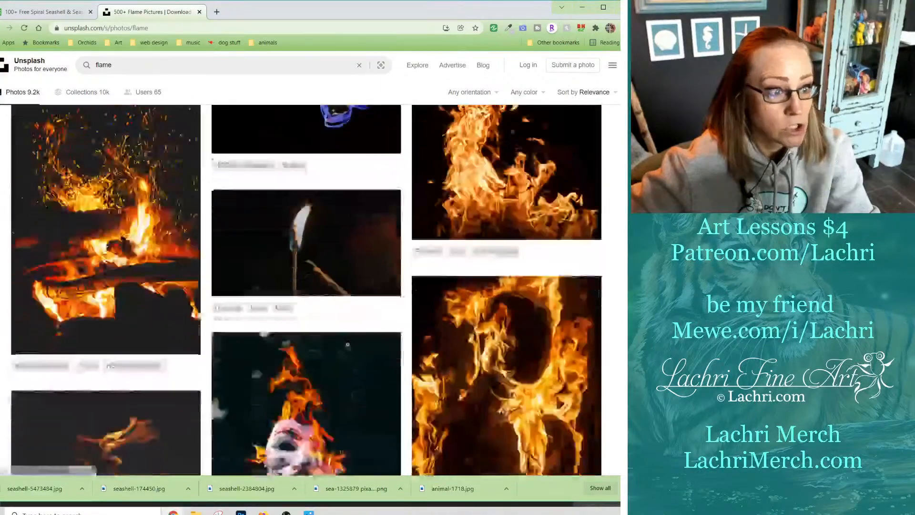
{"action": "scroll", "coordinate": [347, 344], "scroll_direction": "down", "scroll_amount": 10}
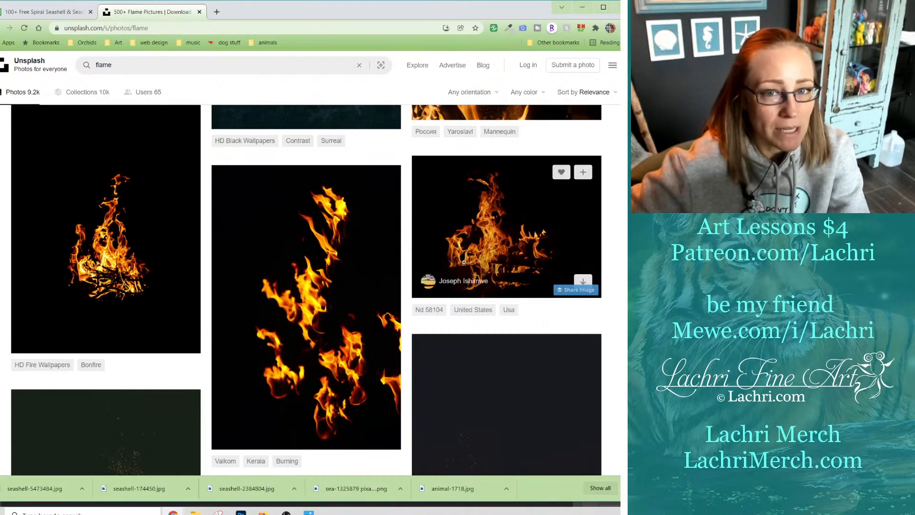
{"action": "scroll", "coordinate": [314, 286], "scroll_direction": "down", "scroll_amount": 10}
{"action": "scroll", "coordinate": [314, 285], "scroll_direction": "down", "scroll_amount": 5}
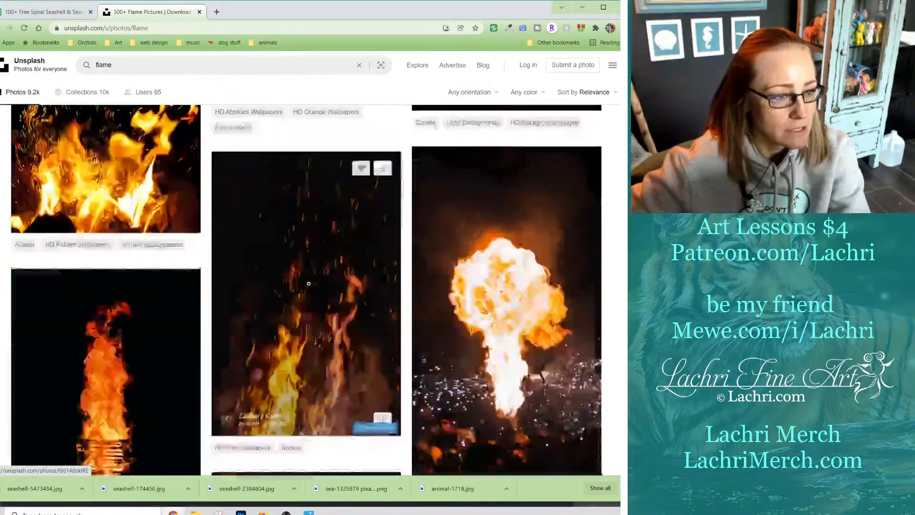
Replace the Unsplash photo search with "candle".
{"action": "left_click", "coordinate": [146, 65]}
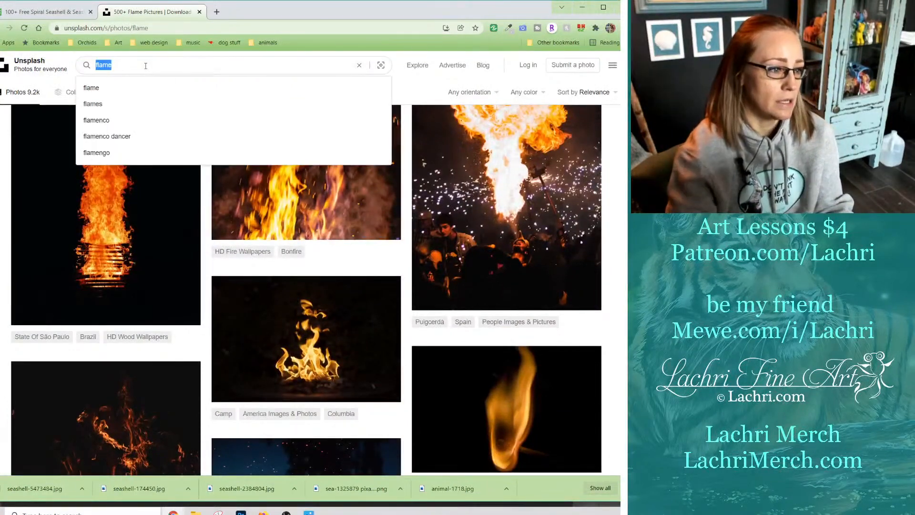
{"action": "type", "text": "candle"}
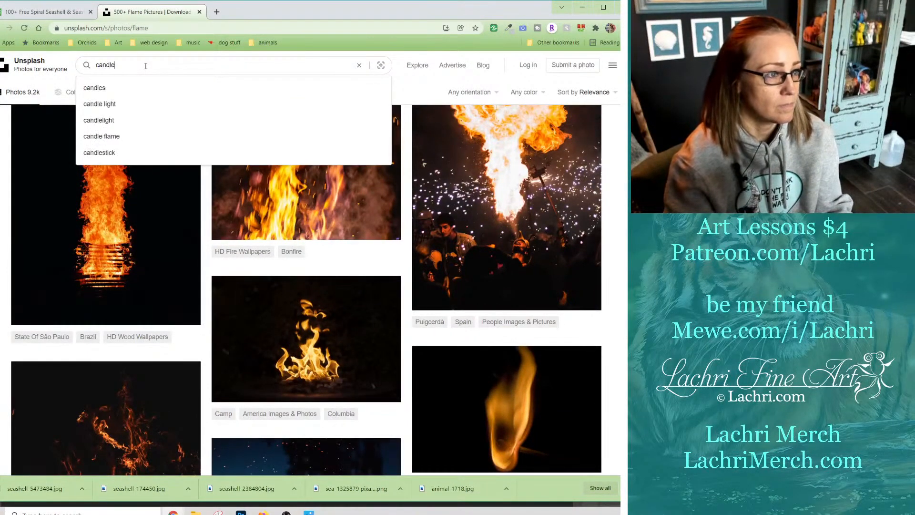
{"action": "key", "text": "Return"}
Browse the candle photos for a clear flame reference and open the lit glass votive candle photo in a new tab.
{"action": "scroll", "coordinate": [166, 199], "scroll_direction": "down", "scroll_amount": 5}
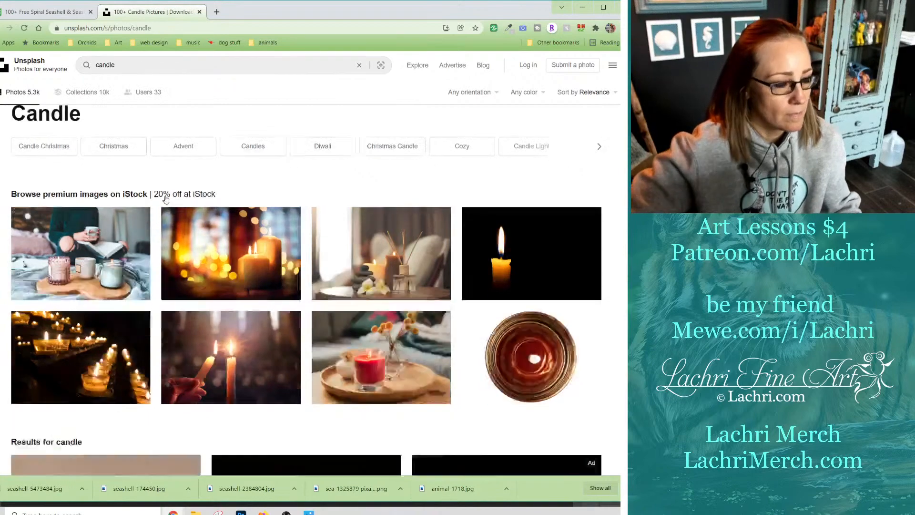
{"action": "scroll", "coordinate": [166, 199], "scroll_direction": "down", "scroll_amount": 4}
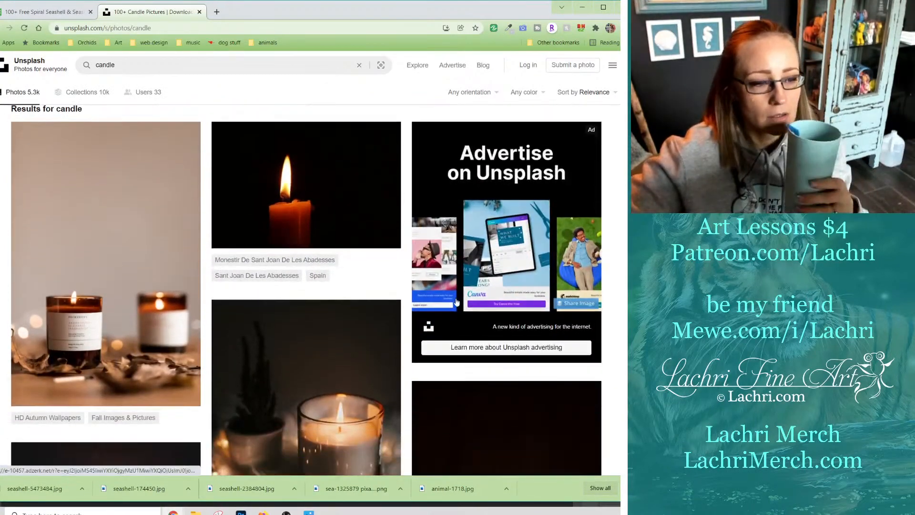
{"action": "scroll", "coordinate": [456, 301], "scroll_direction": "down", "scroll_amount": 5}
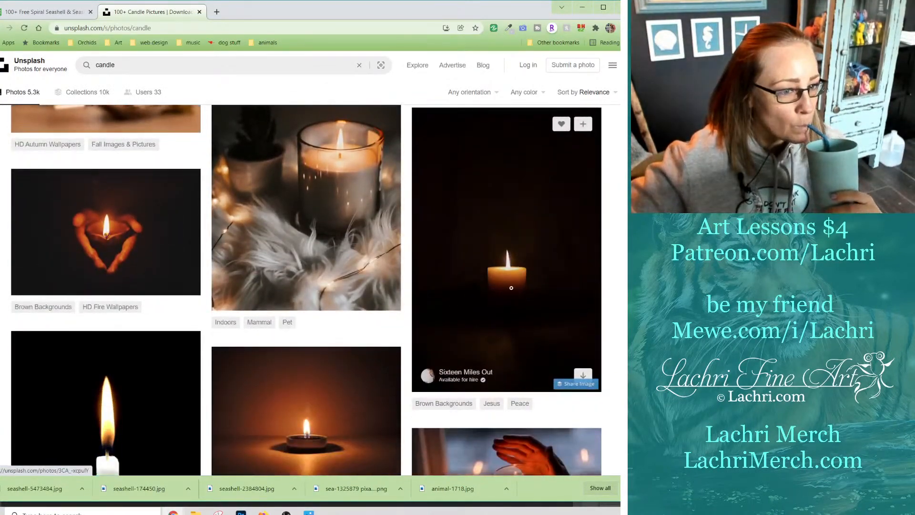
{"action": "scroll", "coordinate": [505, 347], "scroll_direction": "down", "scroll_amount": 3}
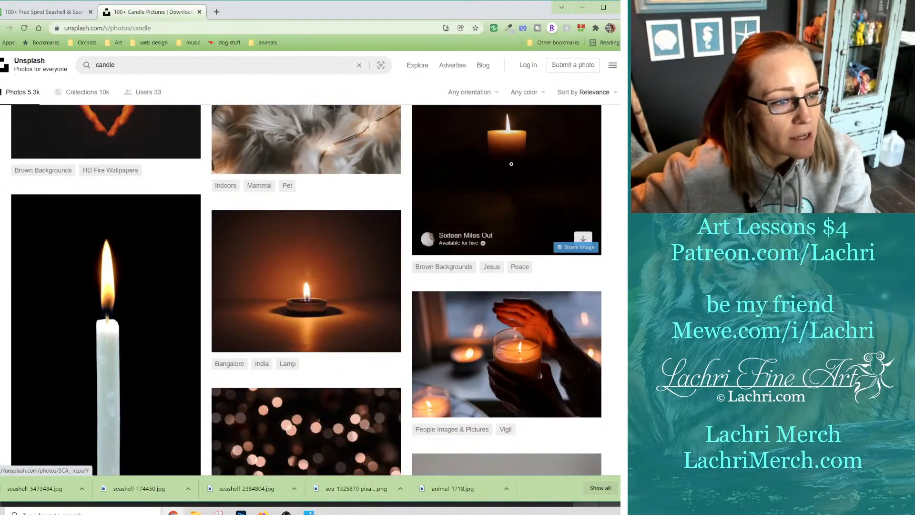
{"action": "scroll", "coordinate": [459, 196], "scroll_direction": "down", "scroll_amount": 8}
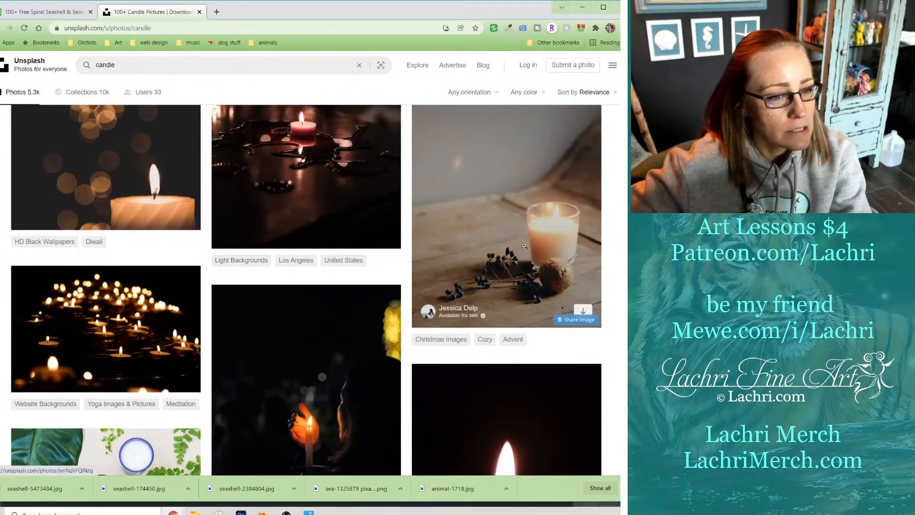
{"action": "scroll", "coordinate": [348, 266], "scroll_direction": "down", "scroll_amount": 5}
{"action": "scroll", "coordinate": [392, 282], "scroll_direction": "down", "scroll_amount": 12}
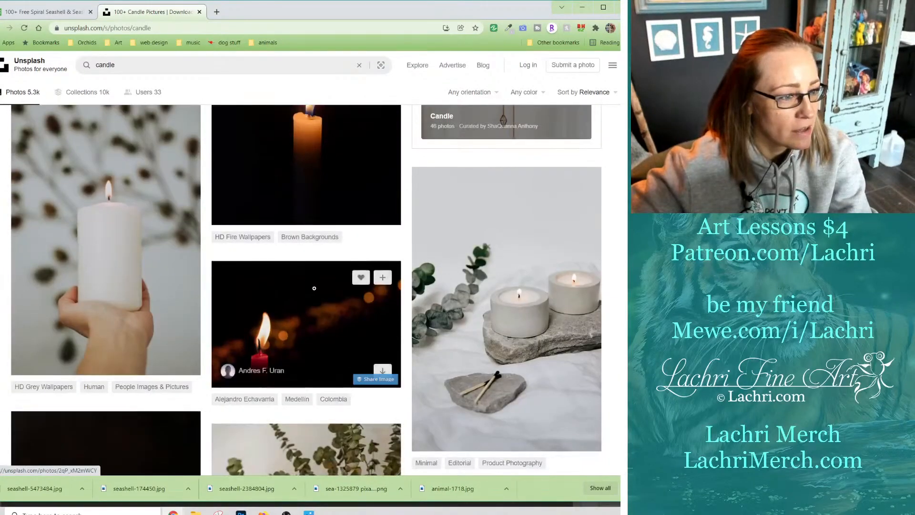
{"action": "scroll", "coordinate": [359, 350], "scroll_direction": "up", "scroll_amount": 3}
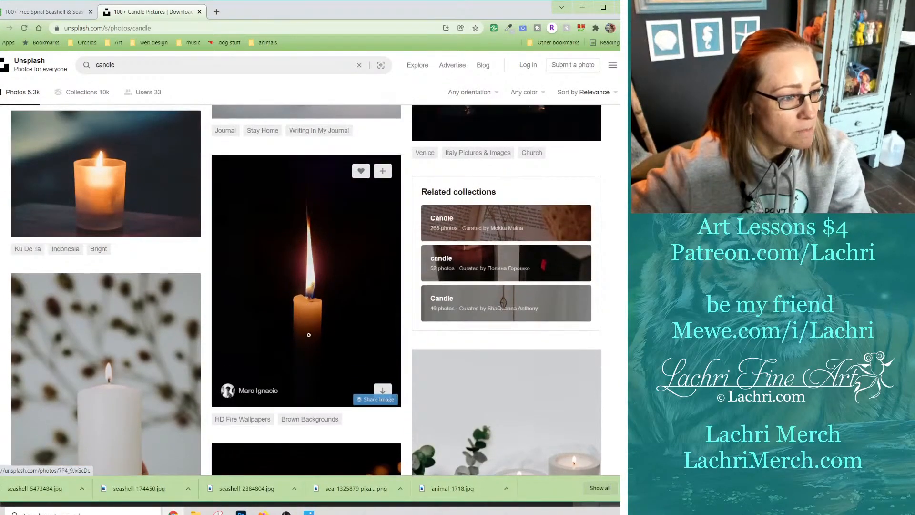
{"action": "right_click", "coordinate": [107, 176]}
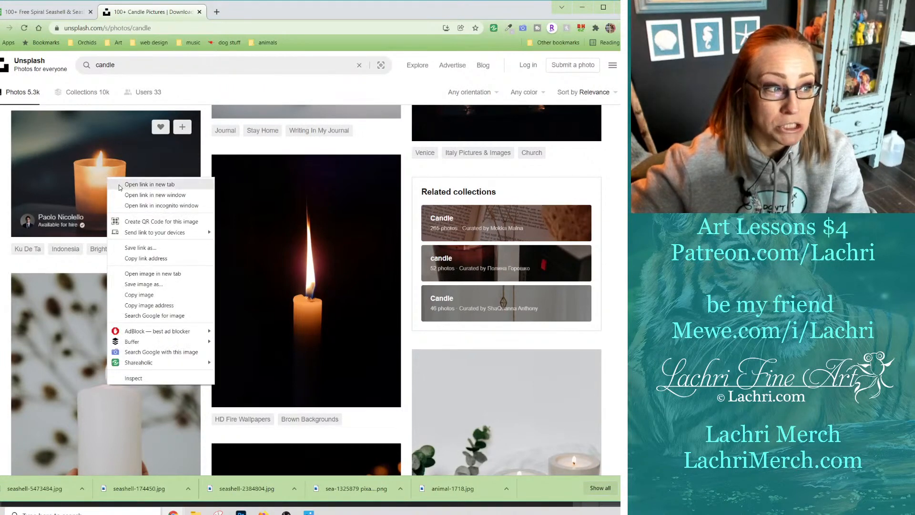
Open the Unsplash photo of the lit tea light in frosted glass and download it as a JPEG to the collage folder.
{"action": "left_click", "coordinate": [127, 182]}
{"action": "left_click", "coordinate": [234, 11]}
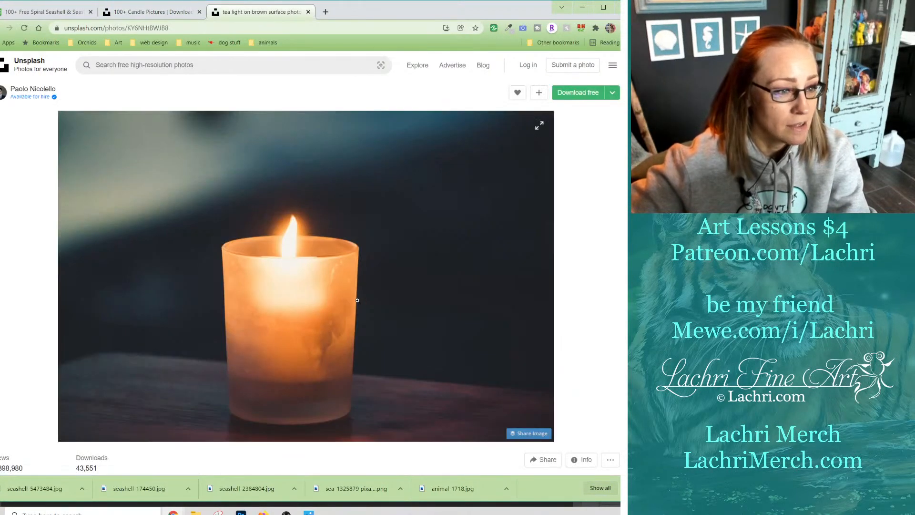
{"action": "left_click", "coordinate": [612, 93]}
{"action": "left_click", "coordinate": [579, 173]}
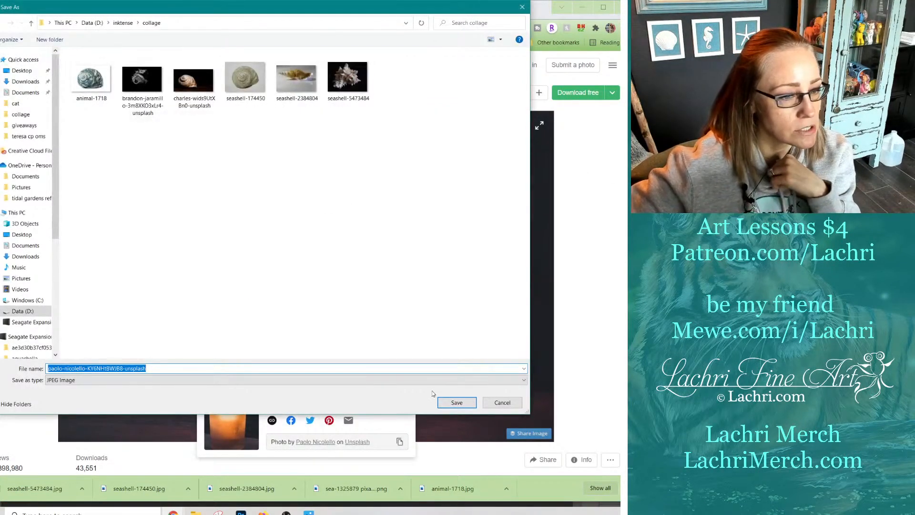
{"action": "left_click", "coordinate": [453, 403]}
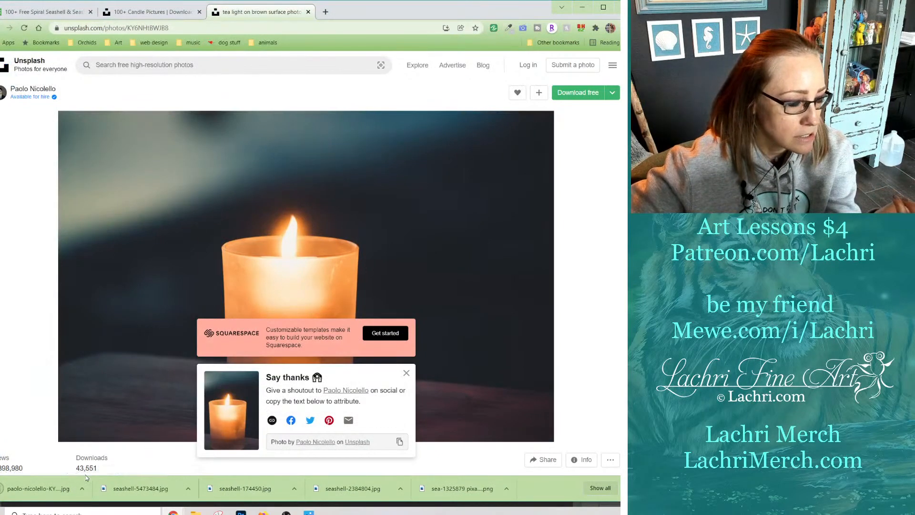
Switch to Photoshop and place the downloaded candle photo from the collage folder into the seashell document.
{"action": "left_click", "coordinate": [173, 512]}
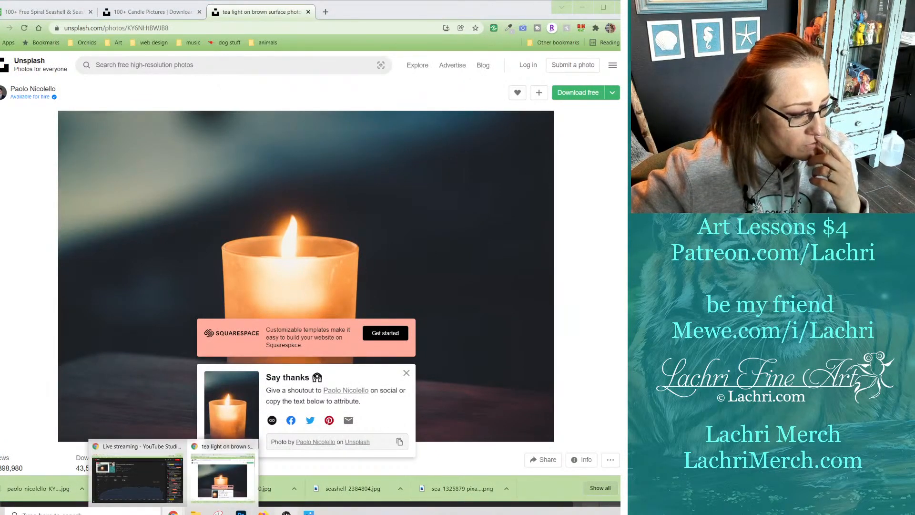
{"action": "left_click", "coordinate": [286, 513]}
{"action": "left_click", "coordinate": [286, 513]}
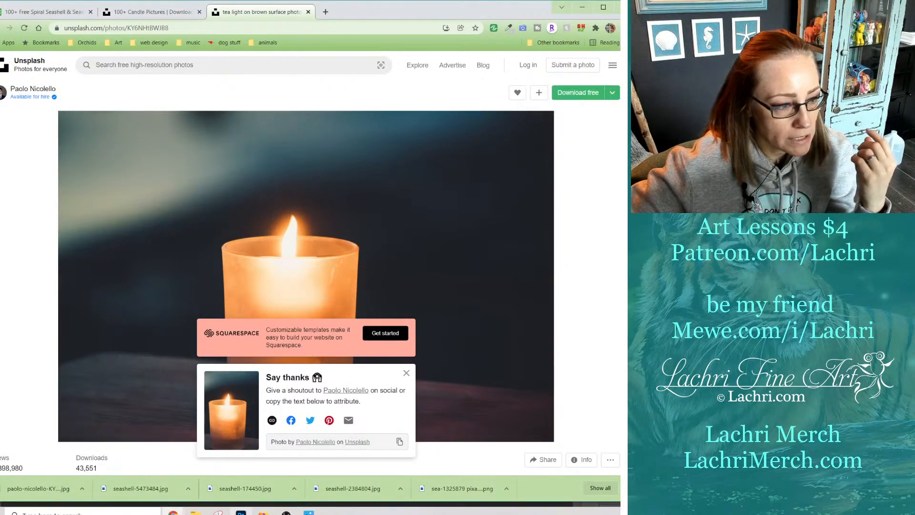
{"action": "left_click", "coordinate": [241, 512]}
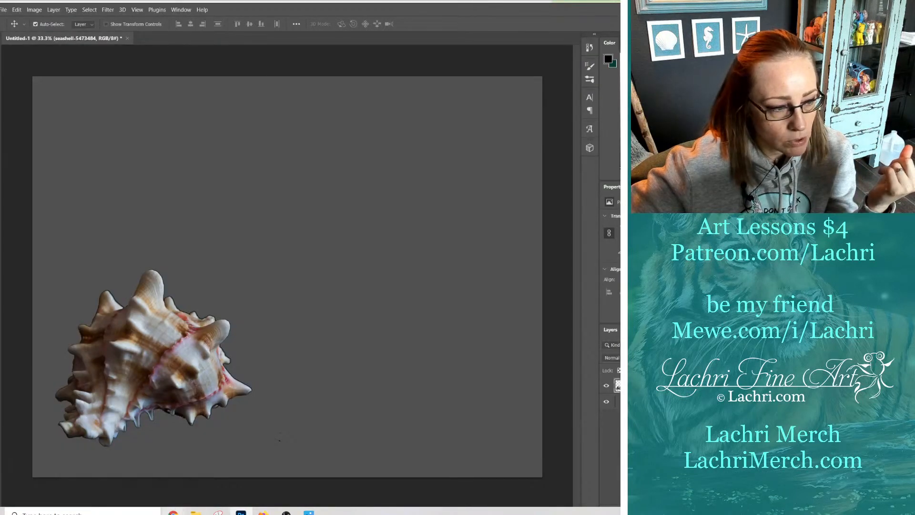
{"action": "mouse_move", "coordinate": [173, 512]}
{"action": "left_click", "coordinate": [224, 472]}
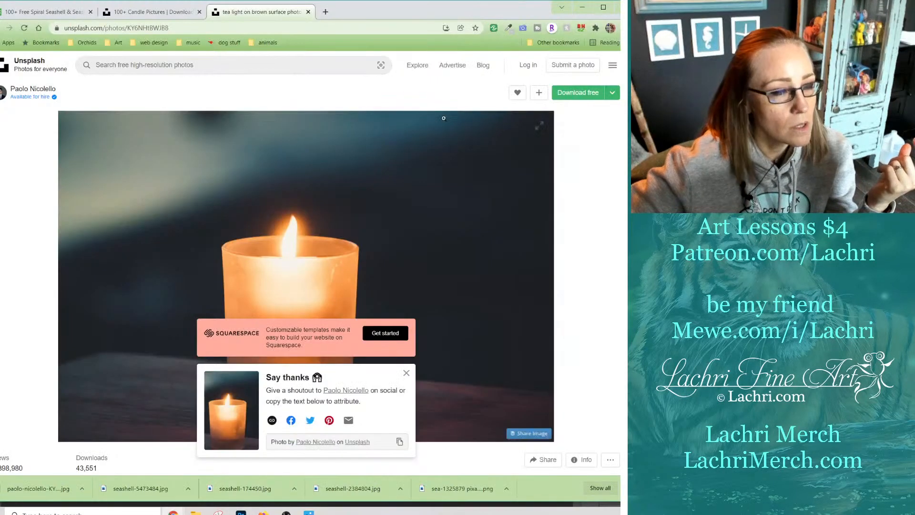
{"action": "left_click", "coordinate": [582, 8]}
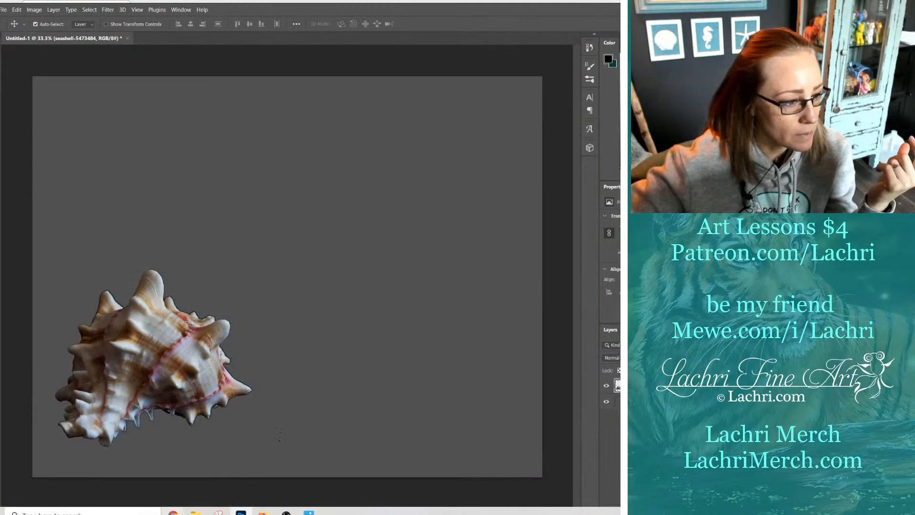
{"action": "left_click", "coordinate": [195, 512]}
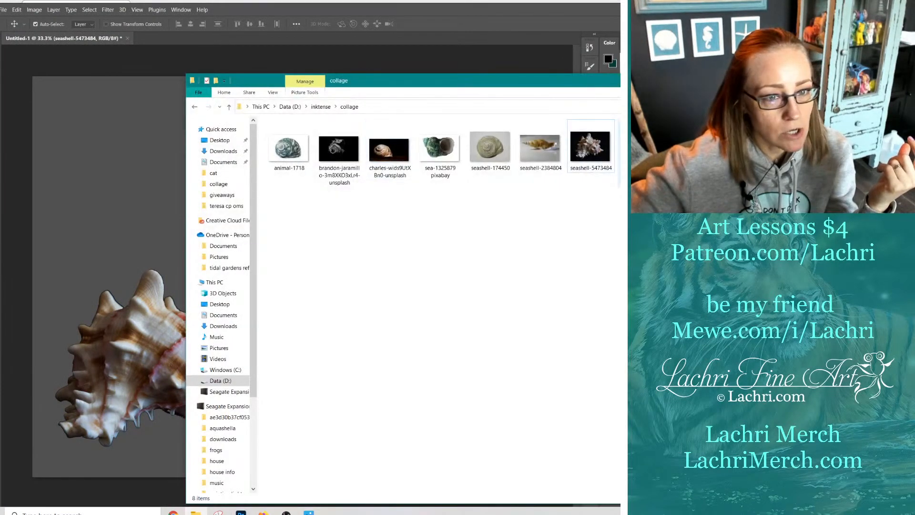
{"action": "left_click_drag", "start_coordinate": [413, 154], "coordinate": [466, 237]}
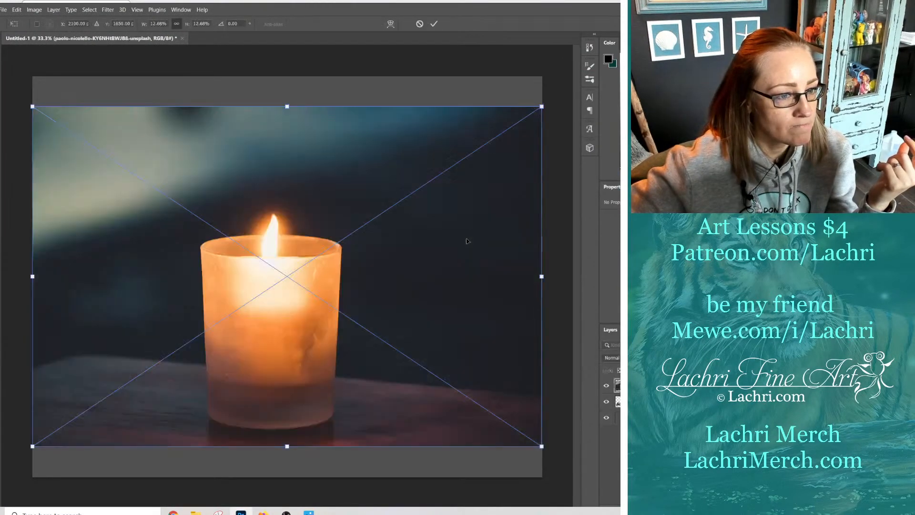
Scale the placed candle photo to about 8.49%, position it beside the seashell, and commit the placement.
{"action": "left_click_drag", "start_coordinate": [424, 278], "coordinate": [470, 275]}
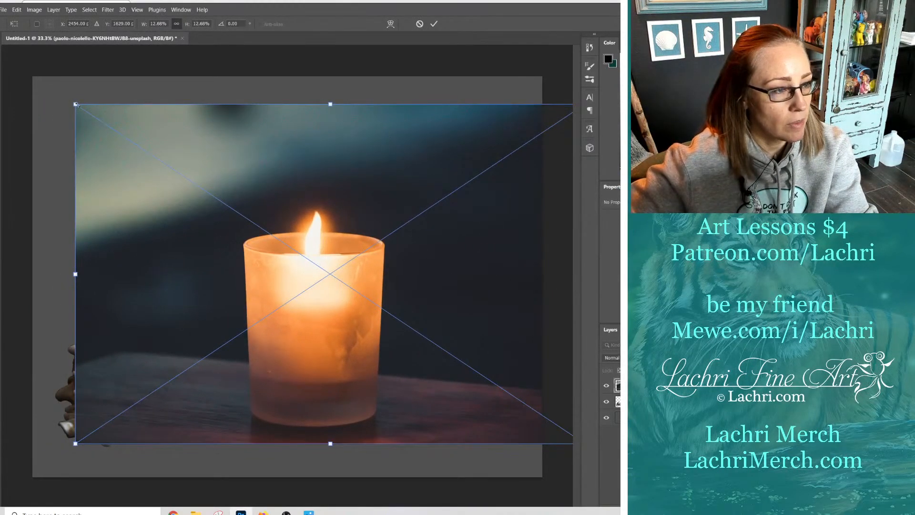
{"action": "left_click_drag", "start_coordinate": [77, 104], "coordinate": [243, 215]}
{"action": "left_click_drag", "start_coordinate": [348, 236], "coordinate": [359, 212]}
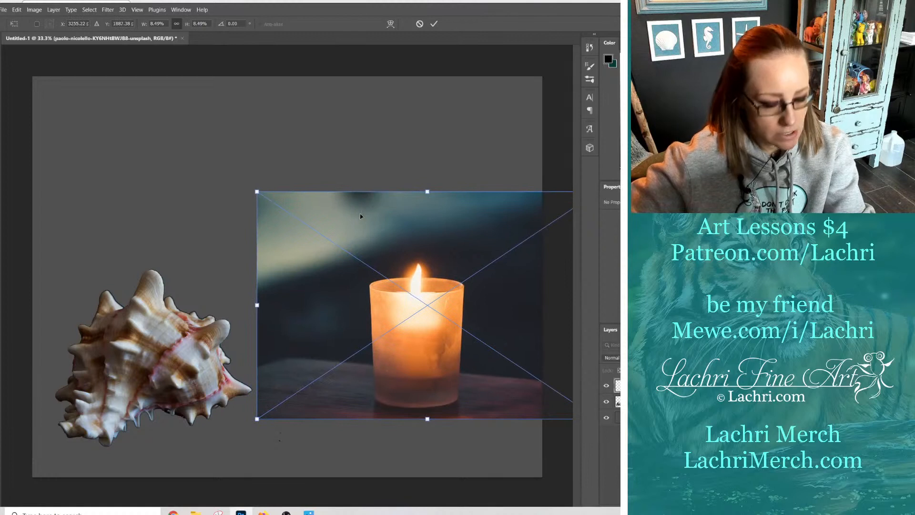
{"action": "key", "text": "Return"}
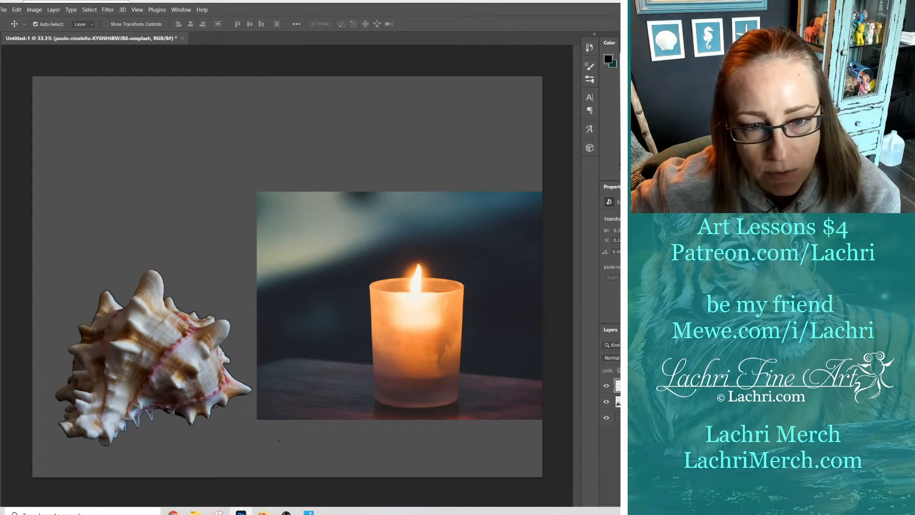
{"action": "left_click", "coordinate": [195, 513]}
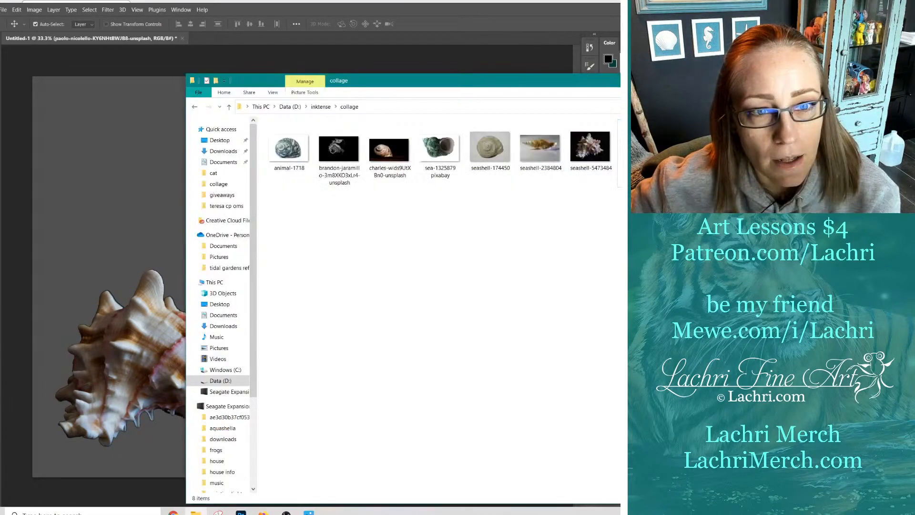
{"action": "left_click", "coordinate": [241, 514]}
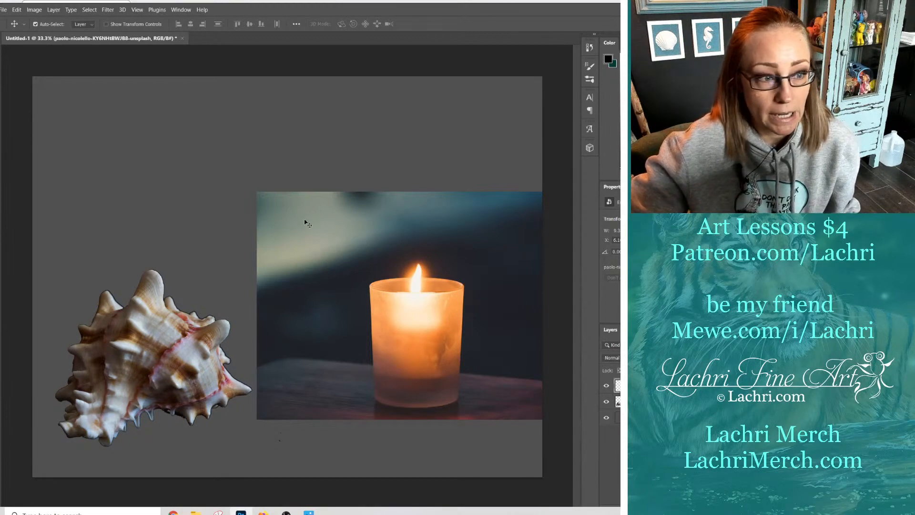
Create a new layer named "background".
{"action": "left_click", "coordinate": [58, 7]}
{"action": "mouse_move", "coordinate": [59, 22]}
{"action": "left_click", "coordinate": [169, 21]}
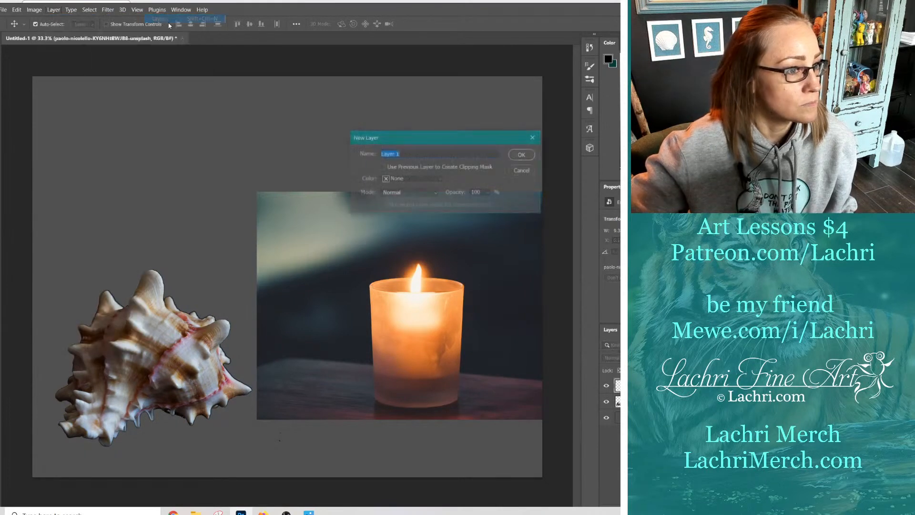
{"action": "type", "text": "background"}
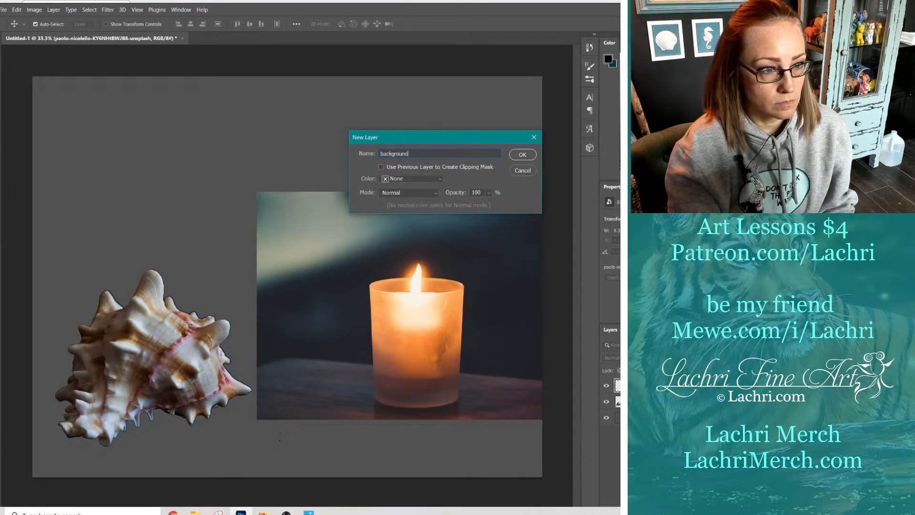
{"action": "key", "text": "Return"}
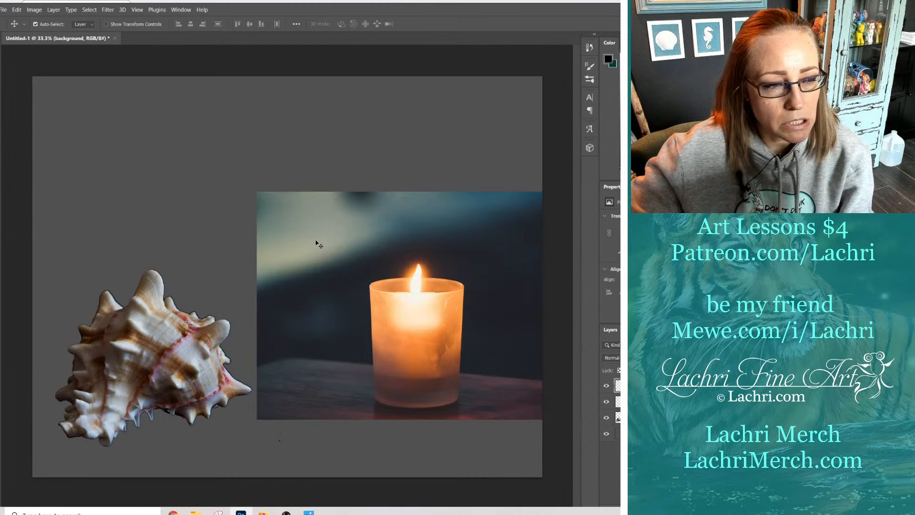
Move the candle photo toward the upper middle of the canvas and select its dark backdrop using the Magic Wand at tolerance 20.
{"action": "left_click_drag", "start_coordinate": [316, 243], "coordinate": [200, 168]}
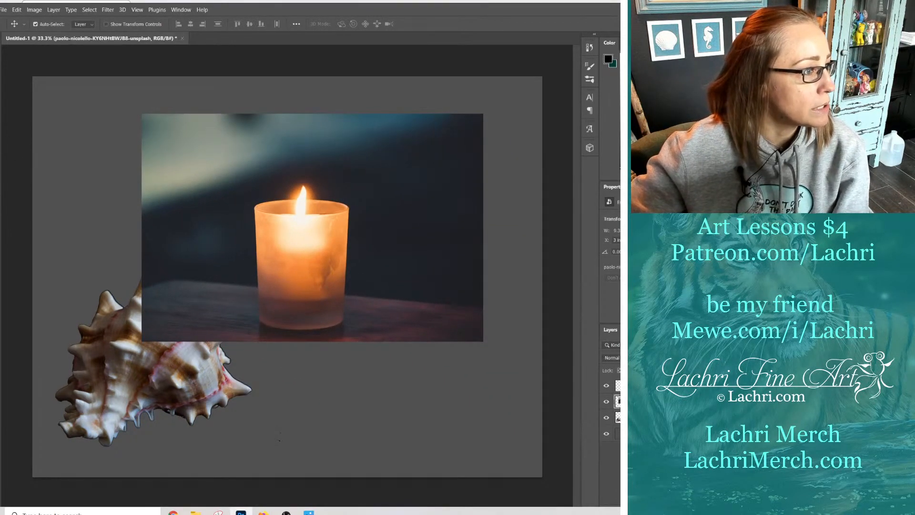
{"action": "key", "text": "w"}
{"action": "left_click", "coordinate": [236, 222]}
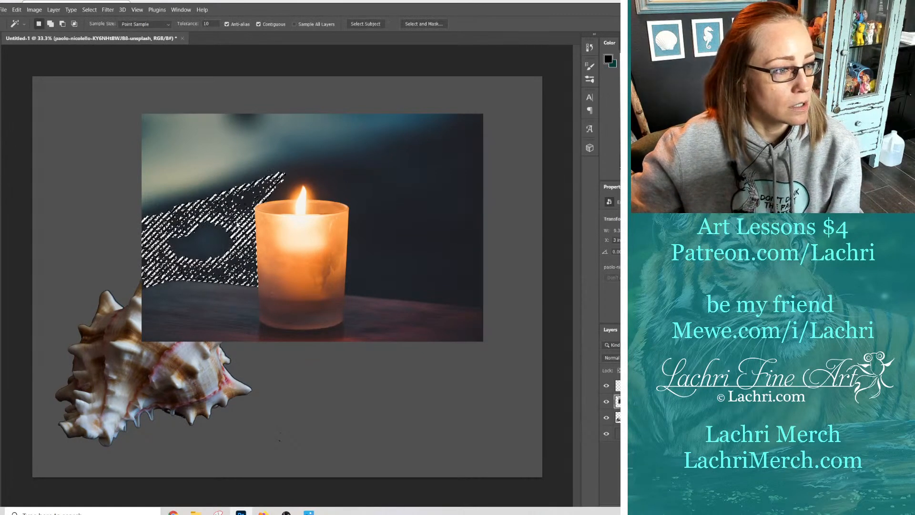
{"action": "left_click_drag", "start_coordinate": [213, 23], "coordinate": [146, 25]}
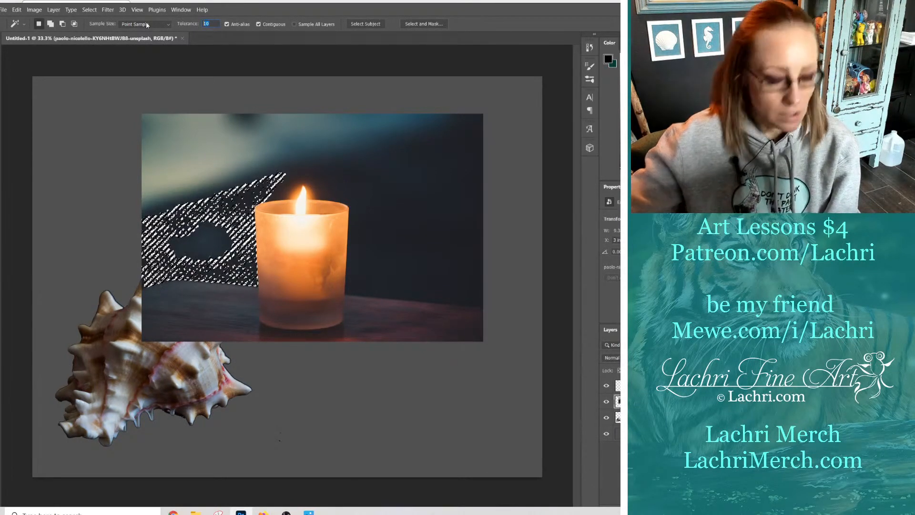
{"action": "type", "text": "20"}
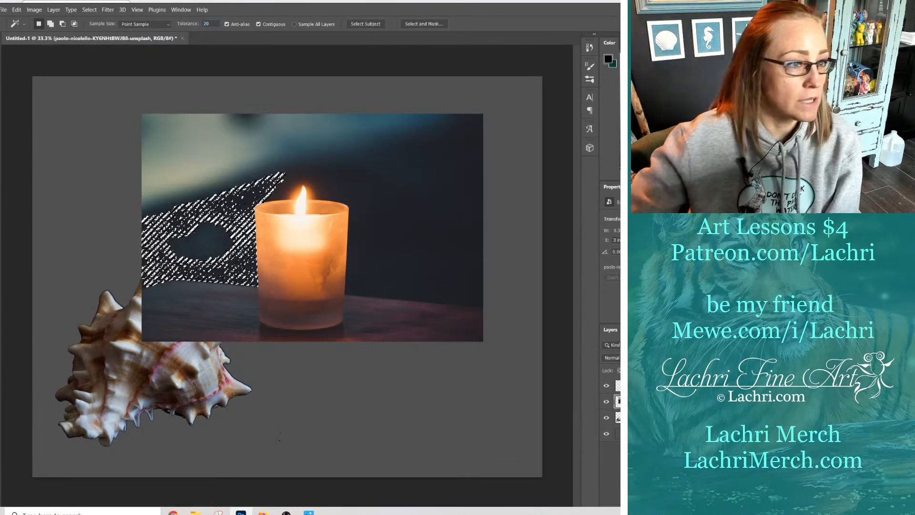
{"action": "left_click", "coordinate": [411, 222]}
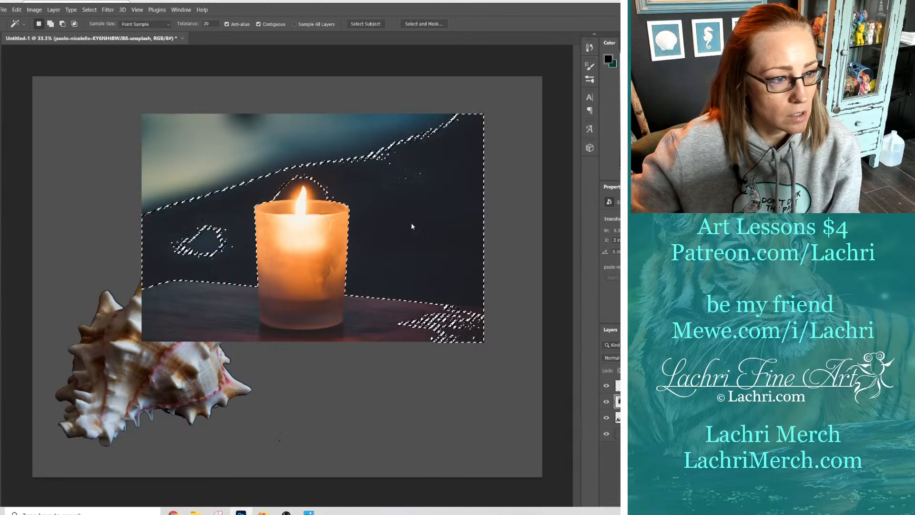
Rasterize the candle layer, delete the selected dark backdrop, and clear the leftover dark patch beside the glass.
{"action": "key", "text": "Delete"}
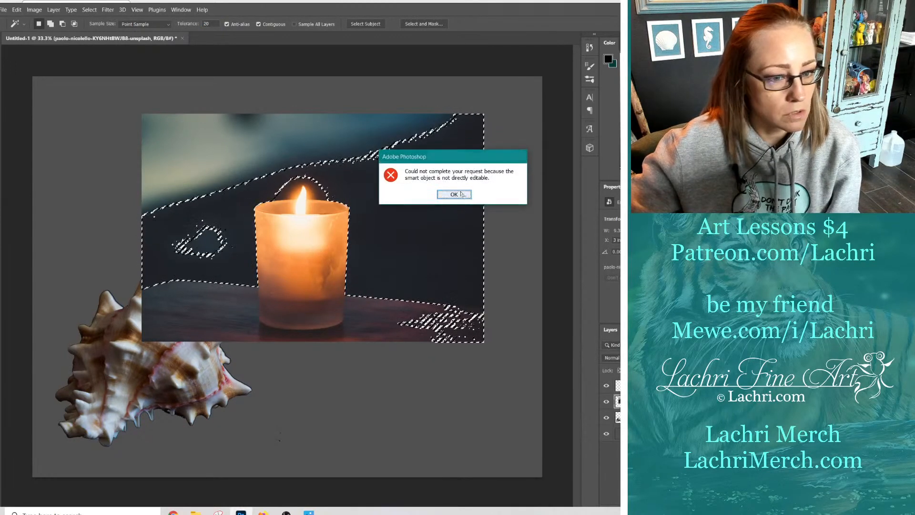
{"action": "key", "text": "Return"}
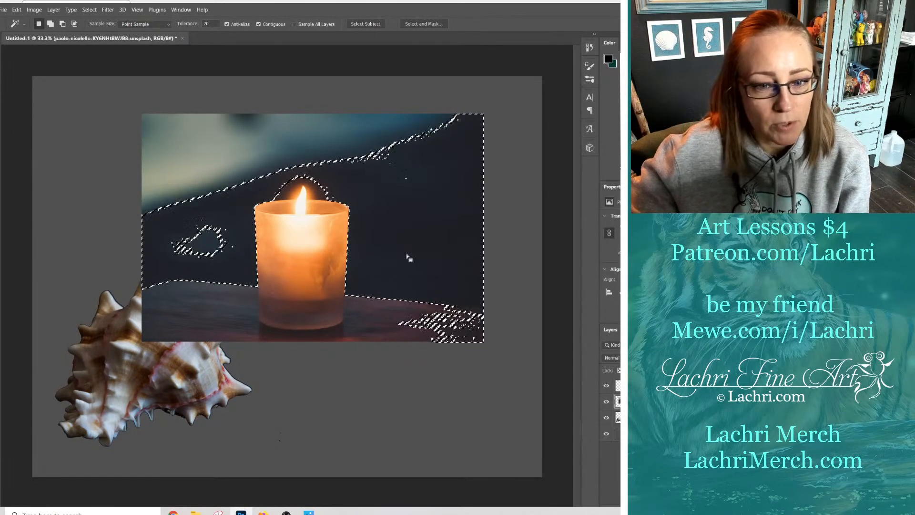
{"action": "key", "text": "Delete"}
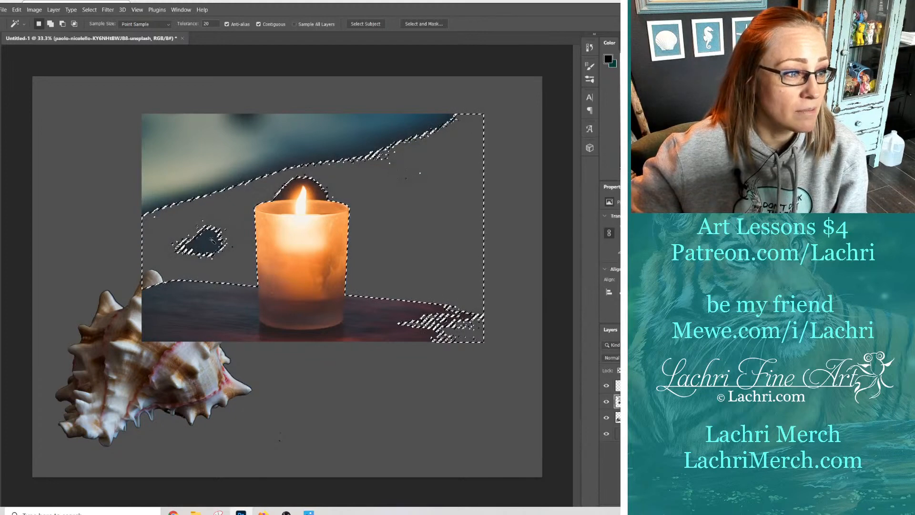
{"action": "key", "text": "ctrl+d"}
{"action": "left_click", "coordinate": [209, 248]}
{"action": "key", "text": "Delete"}
{"action": "key", "text": "ctrl+d"}
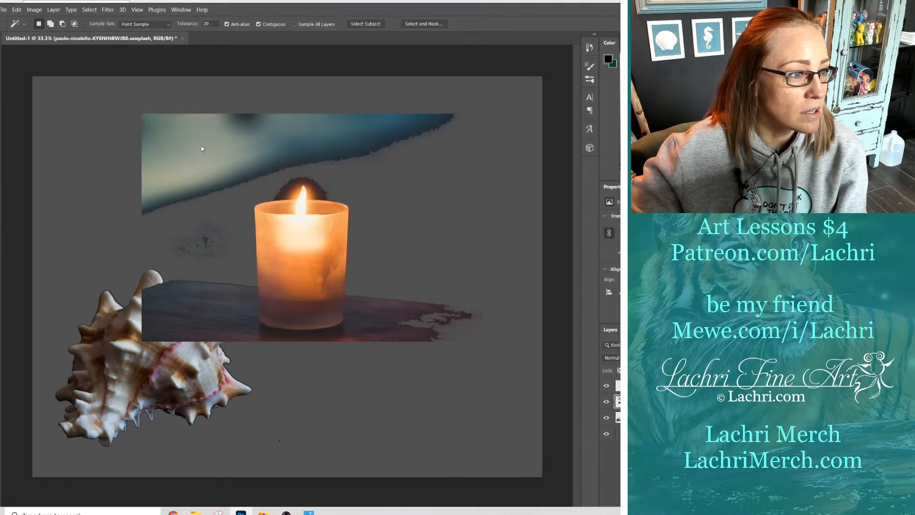
Outline the remaining backdrop above the table and around the candle and flame with the Polygonal Lasso, and delete it.
{"action": "left_click", "coordinate": [339, 158]}
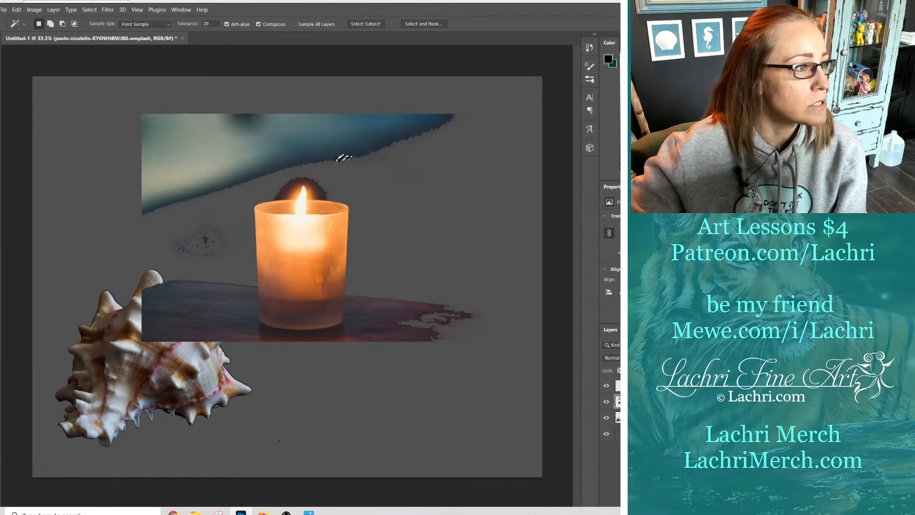
{"action": "key", "text": "l"}
{"action": "left_click", "coordinate": [237, 214]}
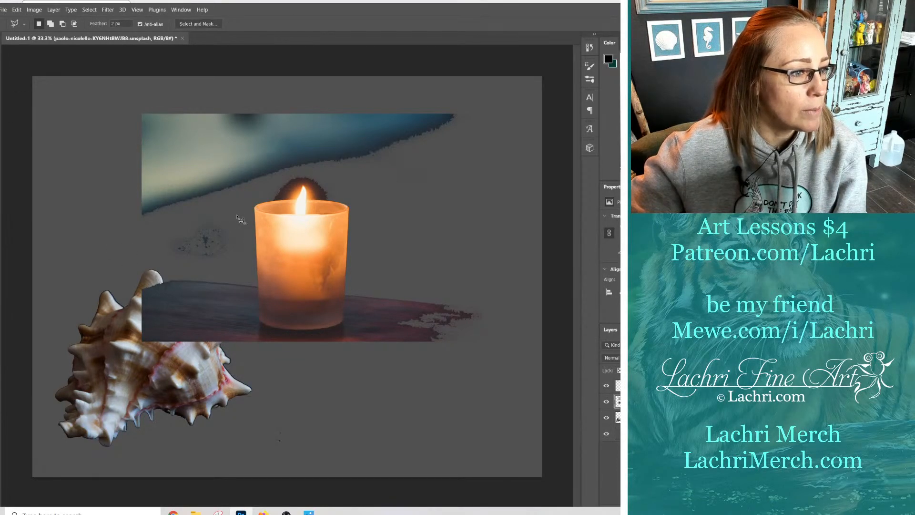
{"action": "left_click", "coordinate": [257, 286]}
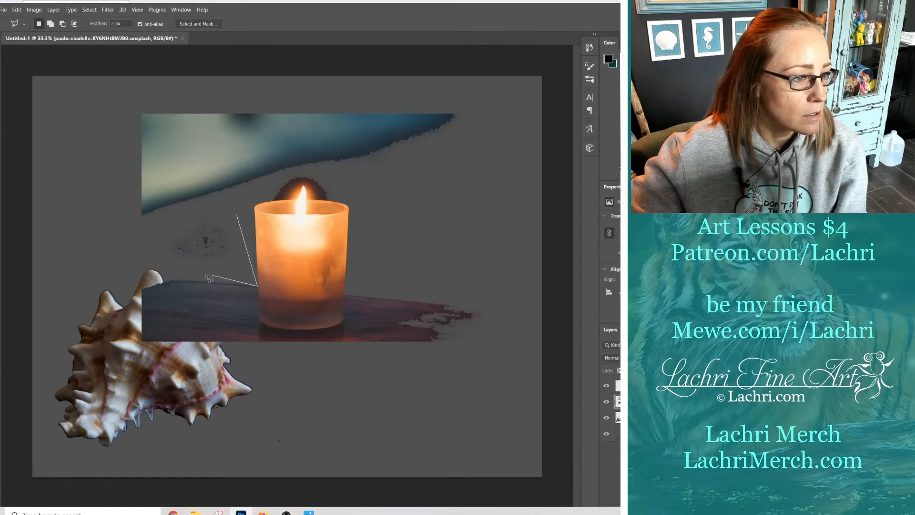
{"action": "left_click", "coordinate": [149, 281]}
{"action": "left_click", "coordinate": [53, 213]}
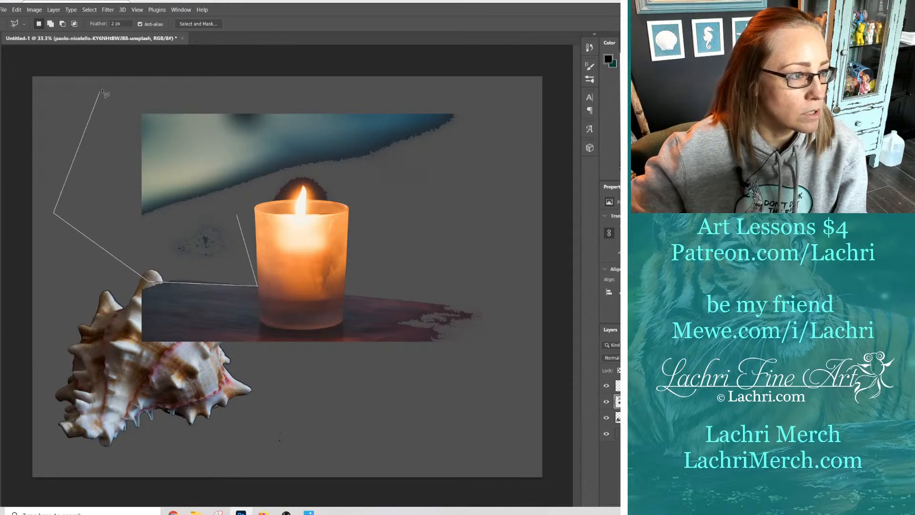
{"action": "left_click", "coordinate": [99, 91]}
{"action": "left_click", "coordinate": [354, 44]}
{"action": "left_click", "coordinate": [497, 80]}
{"action": "left_click", "coordinate": [509, 294]}
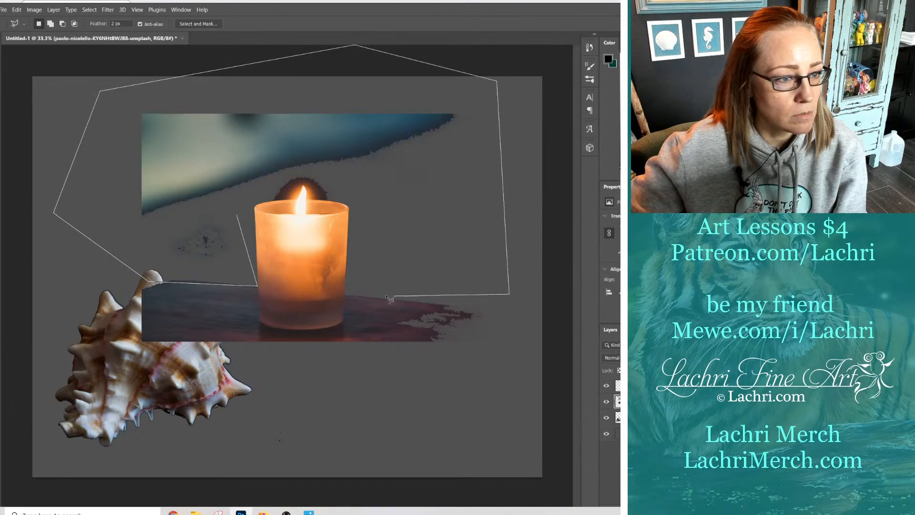
{"action": "left_click", "coordinate": [365, 285]}
{"action": "left_click", "coordinate": [354, 203]}
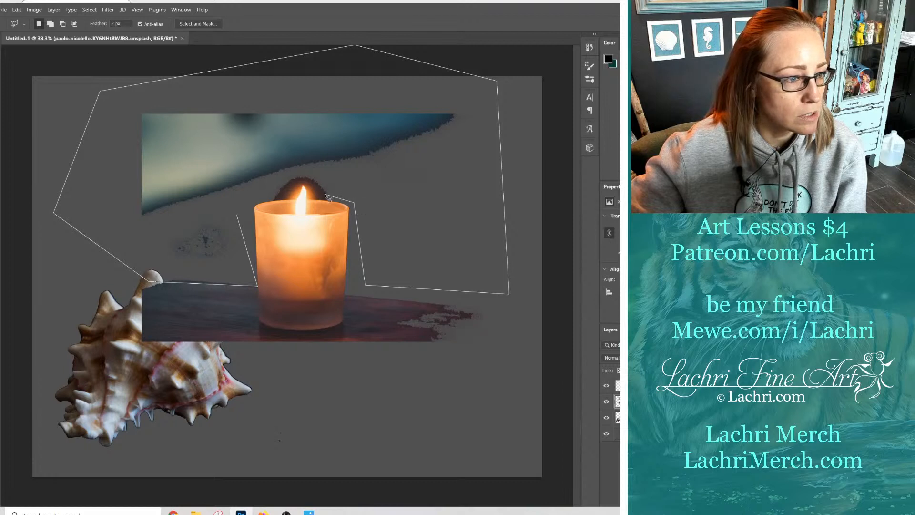
{"action": "left_click", "coordinate": [326, 191]}
{"action": "left_click", "coordinate": [304, 175]}
{"action": "left_click", "coordinate": [278, 182]}
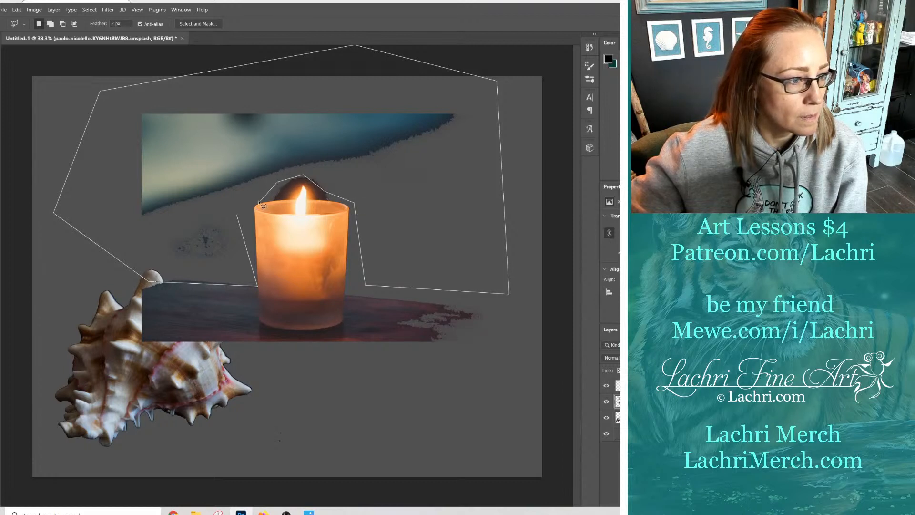
{"action": "left_click", "coordinate": [239, 216]}
{"action": "key", "text": "Delete"}
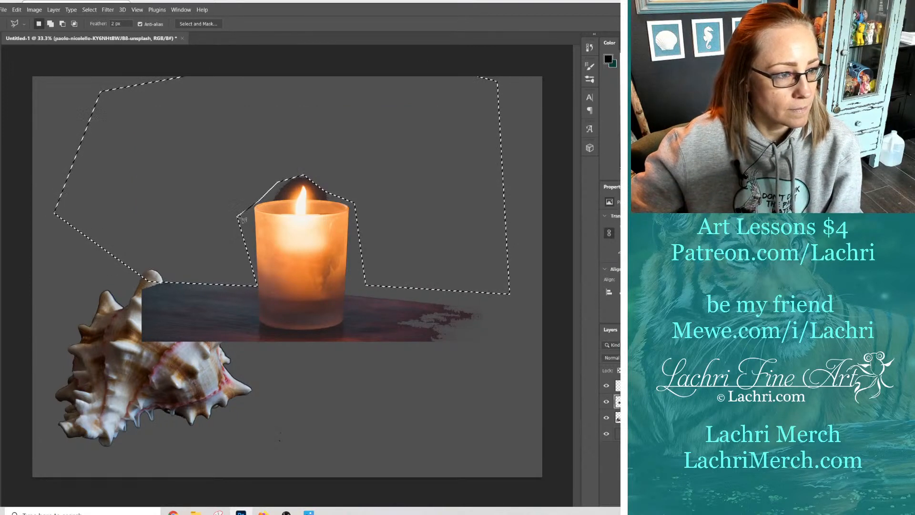
Deselect, move the candle cutout to the lower right of the canvas, and place the "background" layer beneath the shell and candle layers.
{"action": "key", "text": "ctrl+d"}
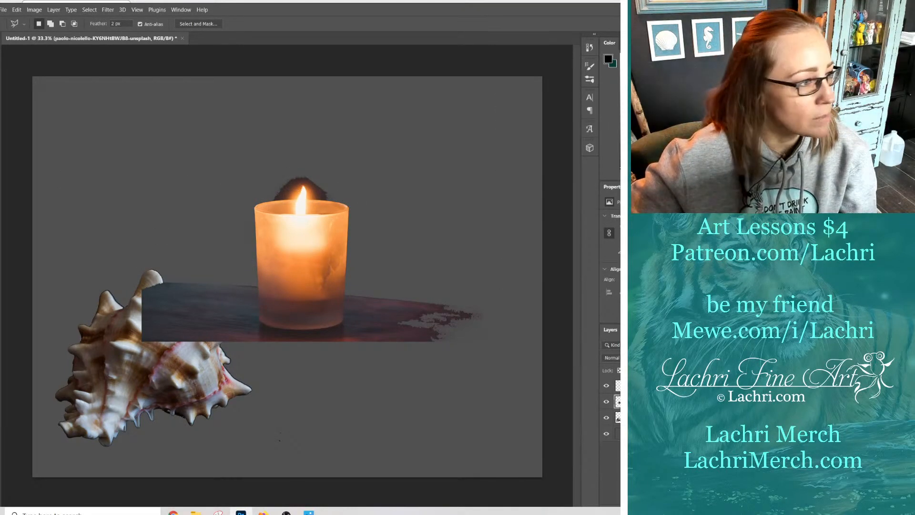
{"action": "key", "text": "v"}
{"action": "mouse_move", "coordinate": [255, 292]}
{"action": "left_mouse_down"}
{"action": "mouse_move", "coordinate": [345, 381]}
{"action": "mouse_move", "coordinate": [363, 424]}
{"action": "left_mouse_up"}
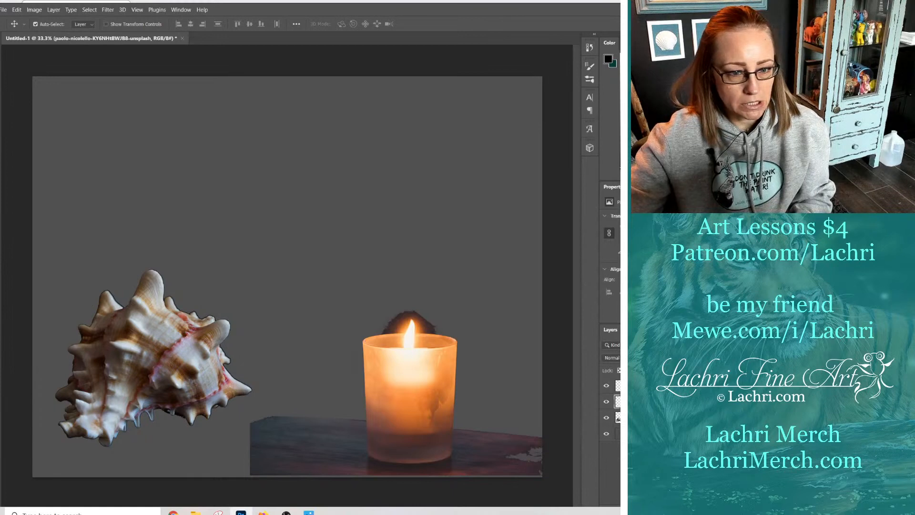
{"action": "left_click_drag", "start_coordinate": [619, 386], "coordinate": [619, 425]}
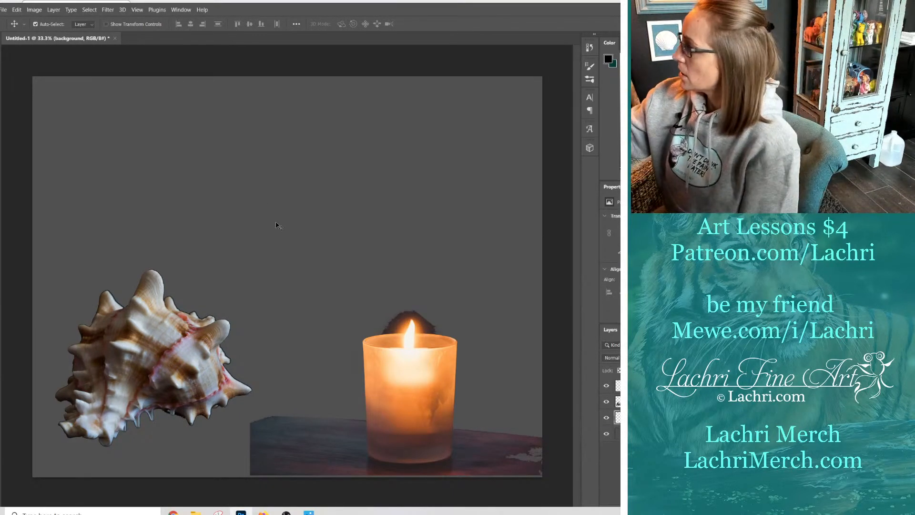
Fill the locked Background layer with a near-black teal using the Paint Bucket.
{"action": "right_click", "coordinate": [329, 241]}
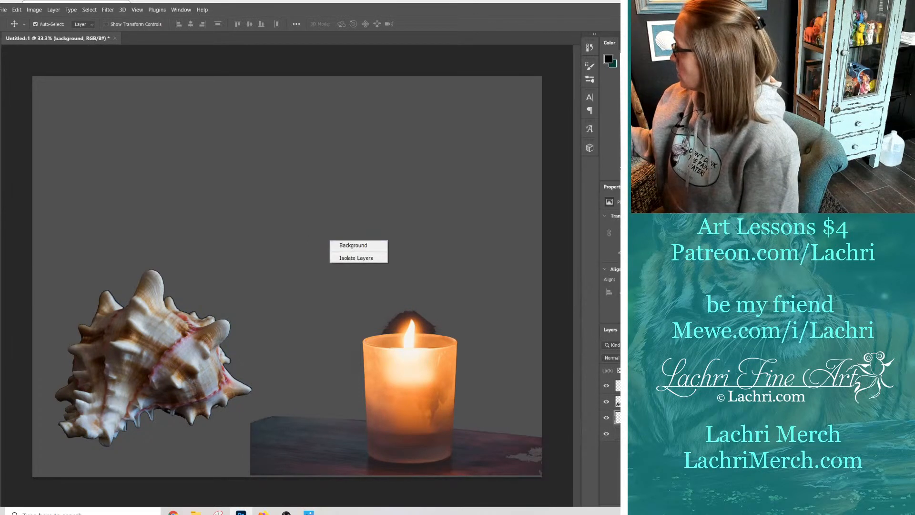
{"action": "left_click", "coordinate": [350, 253]}
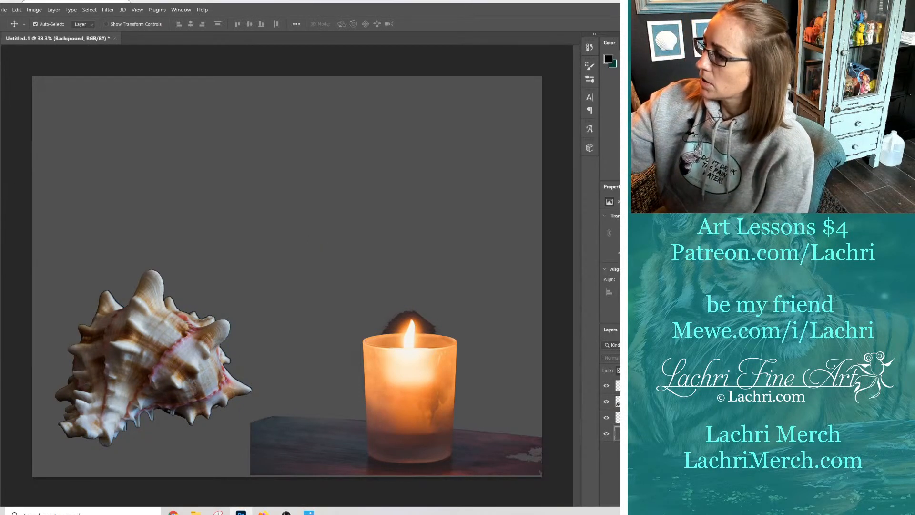
{"action": "key", "text": "g"}
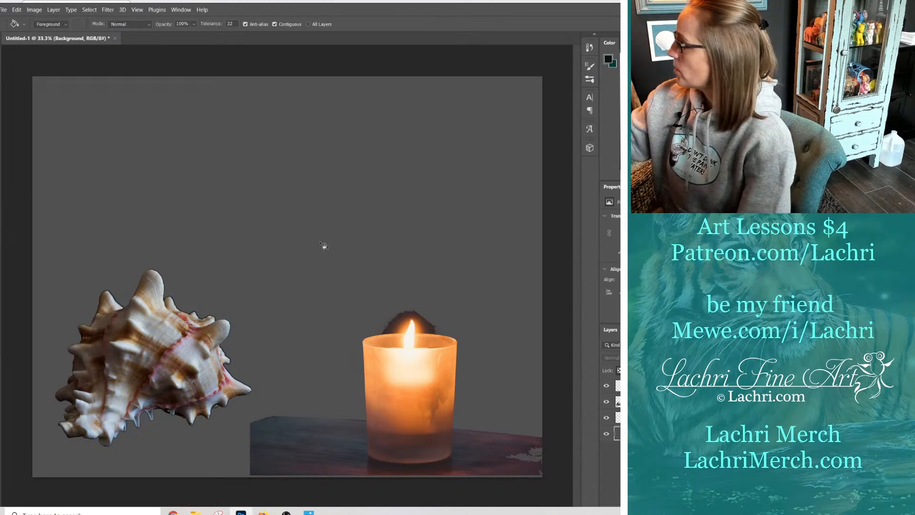
{"action": "left_click", "coordinate": [244, 205]}
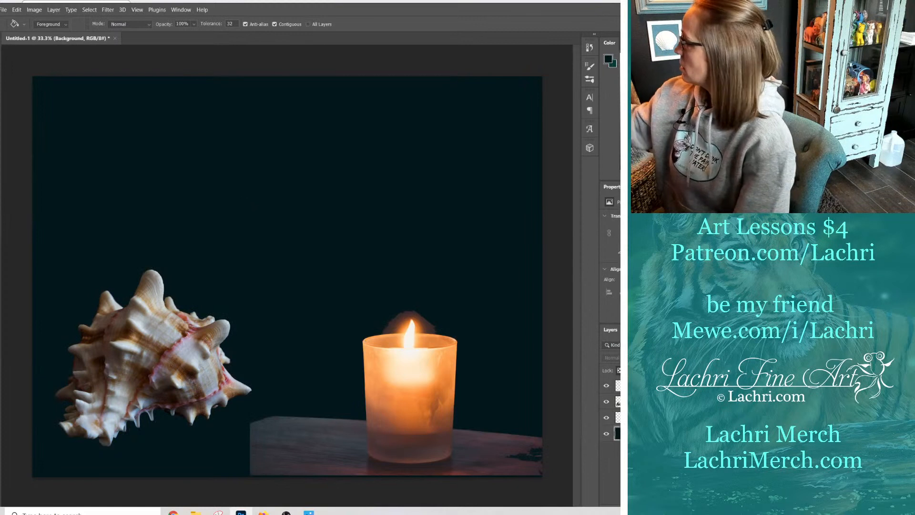
{"action": "left_click", "coordinate": [361, 259]}
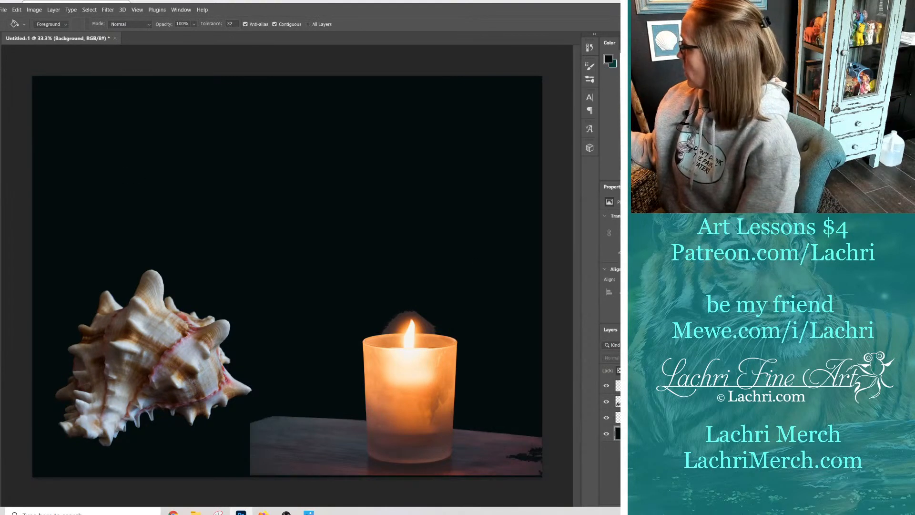
Activate the Brush tool on the "background" layer, collapse the General Brushes group, and expand the Cloud Brushes group.
{"action": "left_click", "coordinate": [618, 417]}
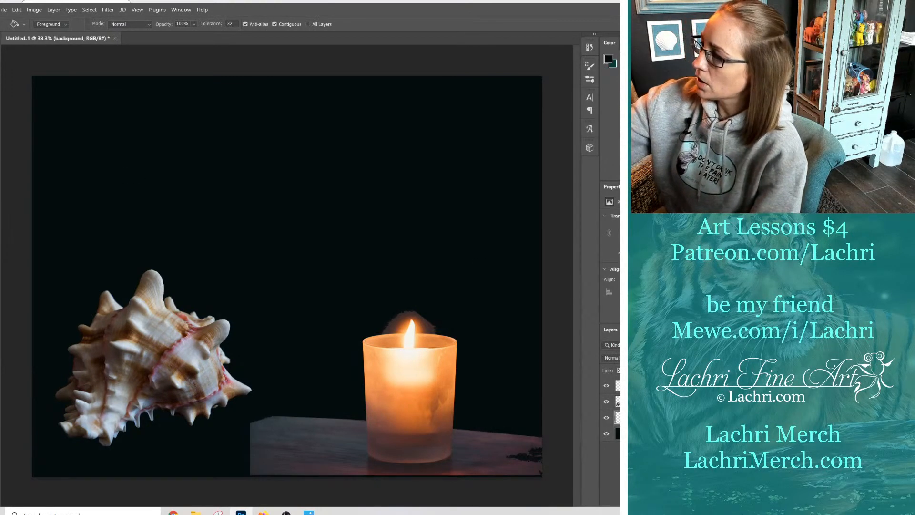
{"action": "key", "text": "b"}
{"action": "right_click", "coordinate": [338, 336]}
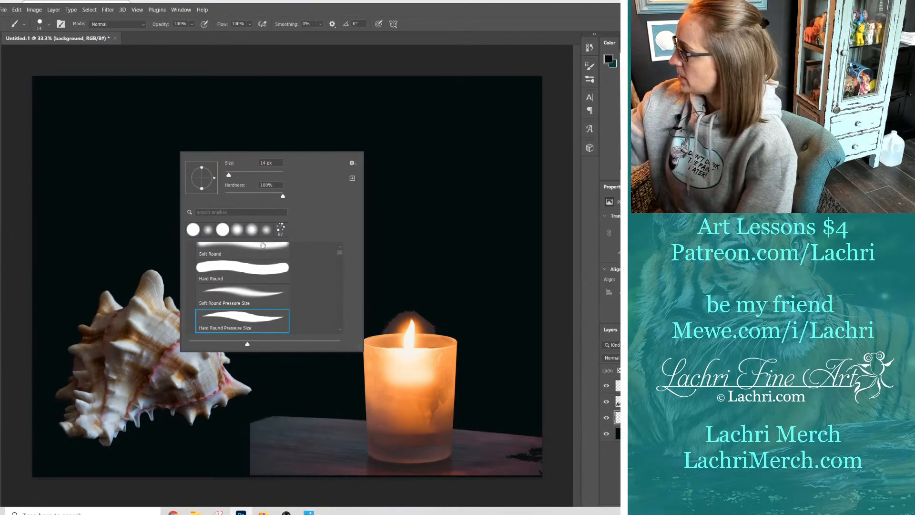
{"action": "scroll", "coordinate": [341, 251], "scroll_direction": "up", "scroll_amount": 1}
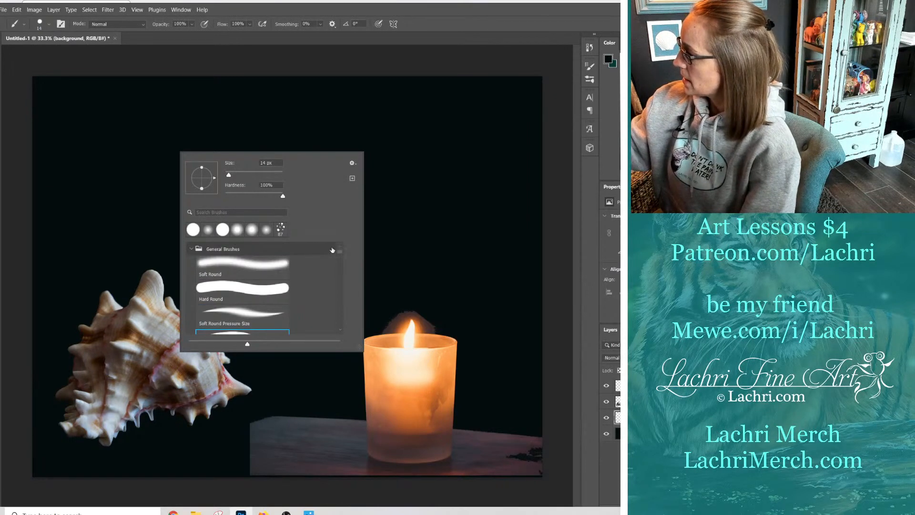
{"action": "left_click", "coordinate": [191, 248]}
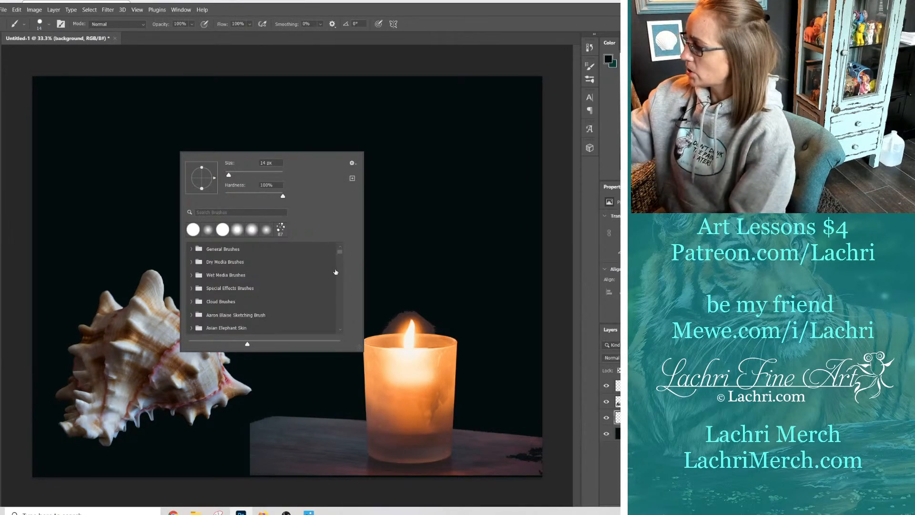
{"action": "left_click", "coordinate": [191, 301]}
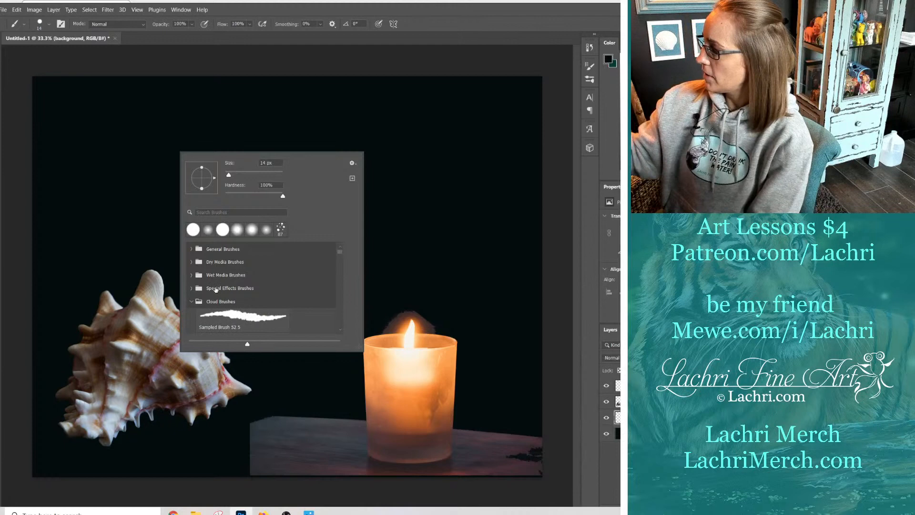
{"action": "left_click", "coordinate": [288, 314]}
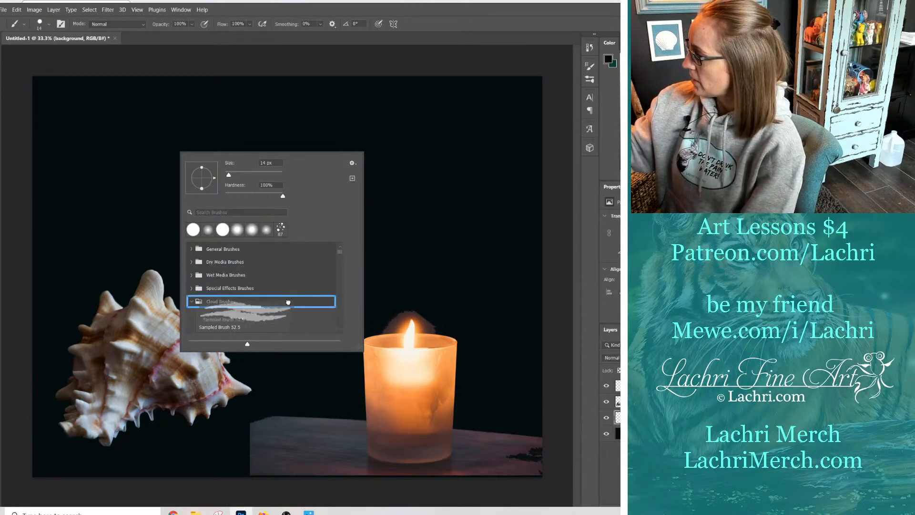
Choose Sampled Brush 50 10 from the Cloud Brushes and set its size to 2165 px.
{"action": "left_click_drag", "start_coordinate": [339, 252], "coordinate": [339, 255]}
{"action": "left_click", "coordinate": [340, 247]}
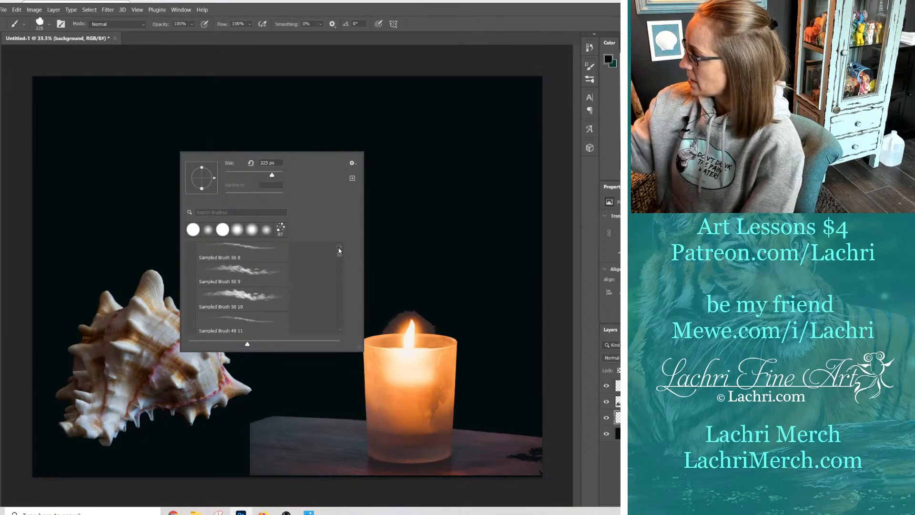
{"action": "left_click", "coordinate": [340, 247]}
{"action": "left_click", "coordinate": [339, 247]}
{"action": "left_click", "coordinate": [244, 290]}
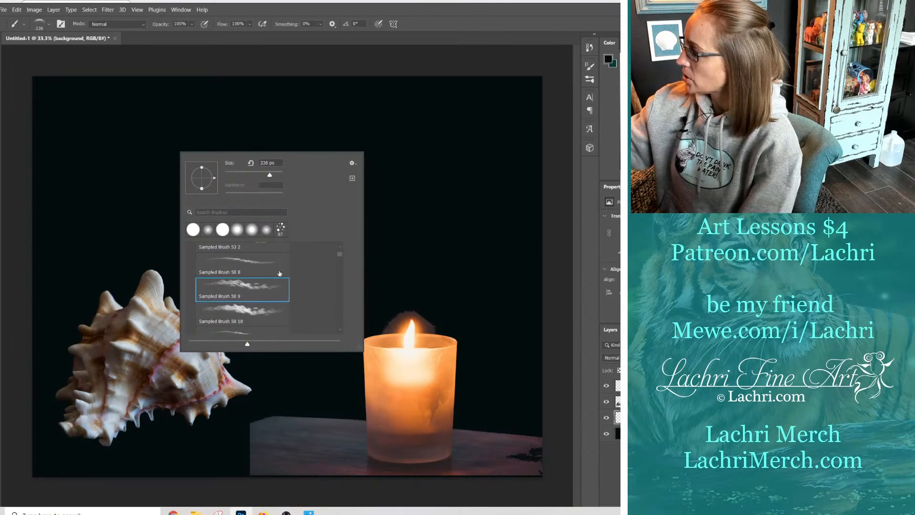
{"action": "left_click", "coordinate": [340, 247]}
{"action": "left_click", "coordinate": [340, 247]}
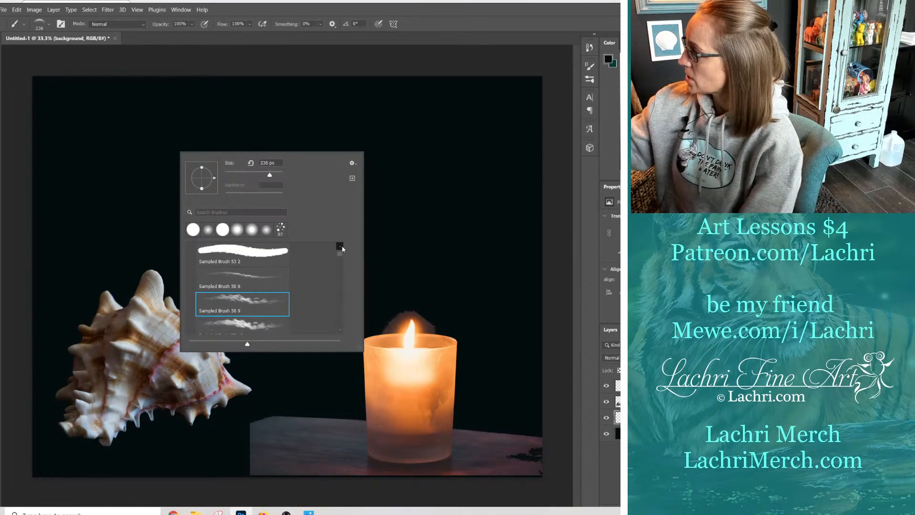
{"action": "left_click", "coordinate": [266, 252]}
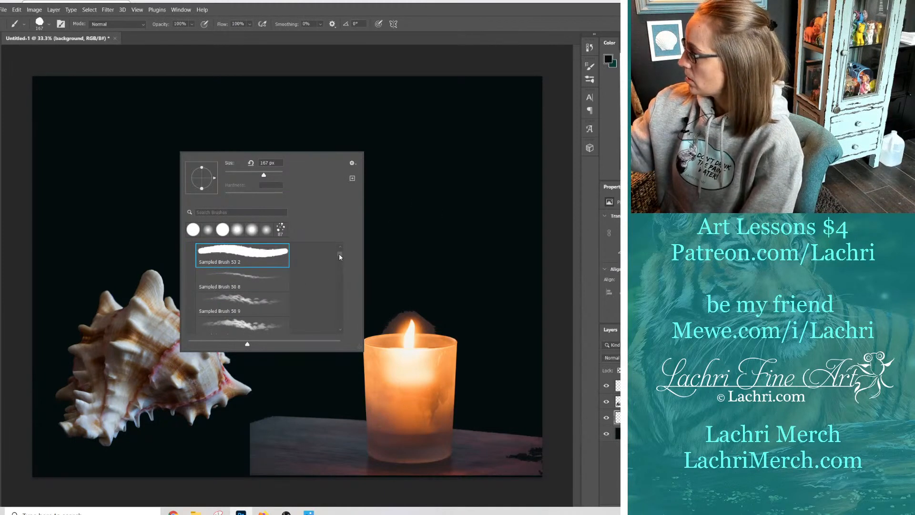
{"action": "scroll", "coordinate": [338, 256], "scroll_direction": "down", "scroll_amount": 4}
{"action": "left_click", "coordinate": [266, 271]}
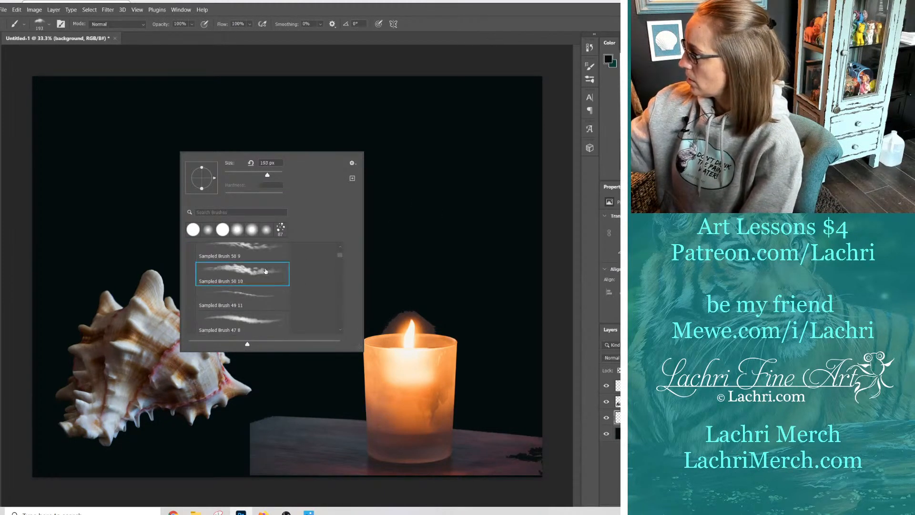
{"action": "right_click", "coordinate": [108, 239]}
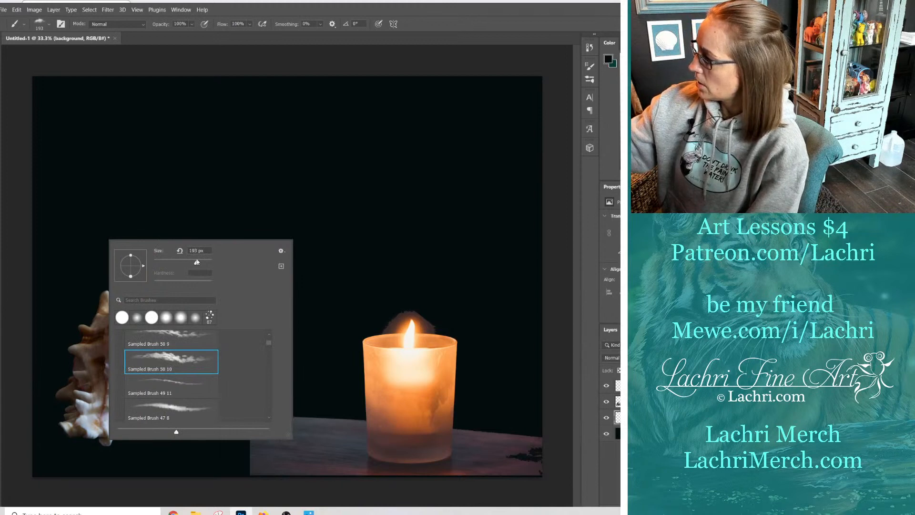
{"action": "left_click_drag", "start_coordinate": [196, 262], "coordinate": [208, 264]}
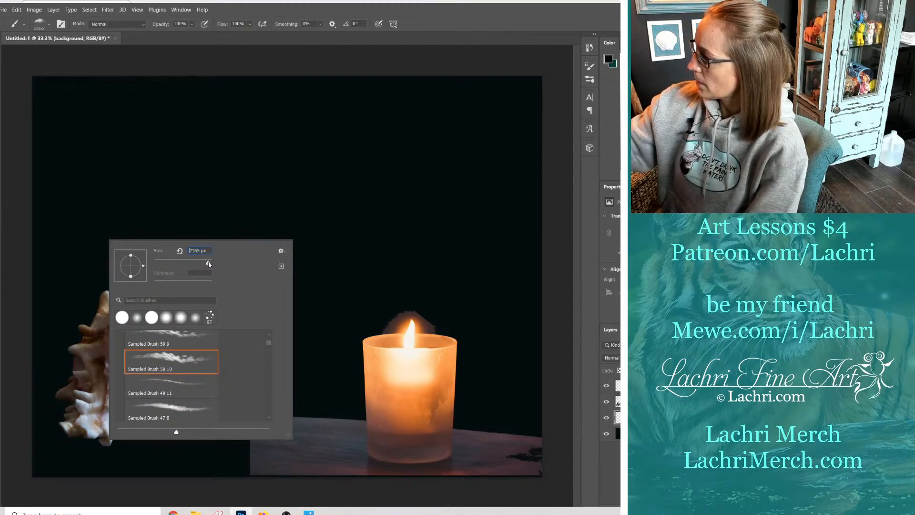
{"action": "key", "text": "Return"}
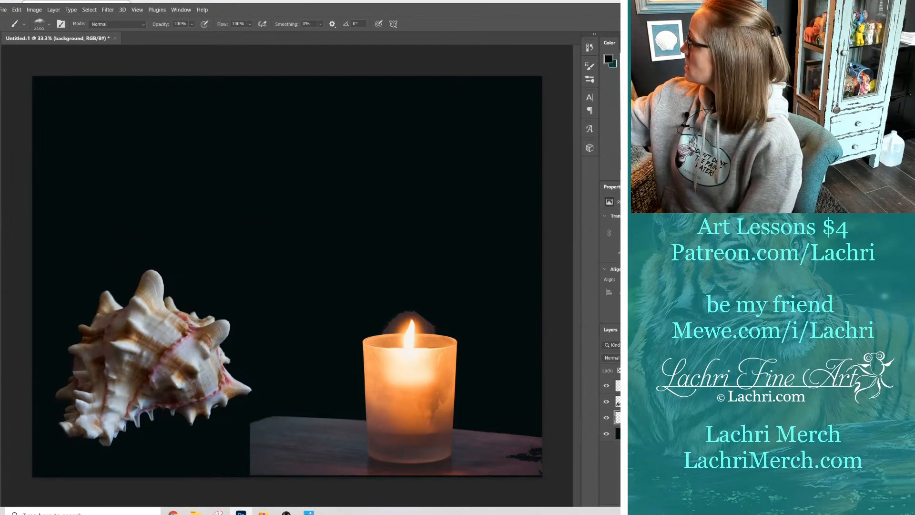
Paint soft, cloudy patches of dark blue and dark green across the backdrop on the "background" layer.
{"action": "key", "text": "x"}
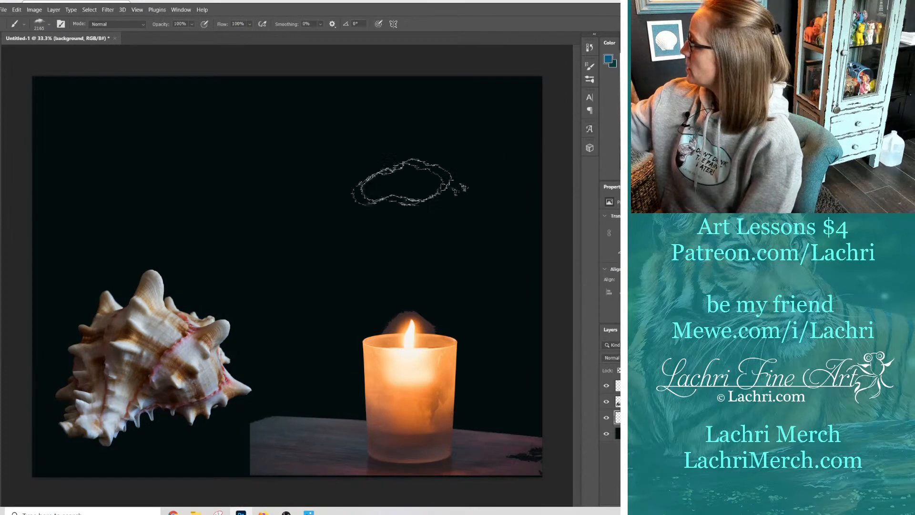
{"action": "left_click", "coordinate": [355, 241]}
{"action": "left_click_drag", "start_coordinate": [443, 246], "coordinate": [480, 257]}
{"action": "mouse_move", "coordinate": [178, 235]}
{"action": "left_mouse_down"}
{"action": "mouse_move", "coordinate": [129, 228]}
{"action": "mouse_move", "coordinate": [97, 302]}
{"action": "mouse_move", "coordinate": [71, 299]}
{"action": "mouse_move", "coordinate": [113, 164]}
{"action": "mouse_move", "coordinate": [219, 122]}
{"action": "mouse_move", "coordinate": [315, 106]}
{"action": "mouse_move", "coordinate": [533, 124]}
{"action": "mouse_move", "coordinate": [501, 193]}
{"action": "mouse_move", "coordinate": [540, 329]}
{"action": "mouse_move", "coordinate": [492, 406]}
{"action": "mouse_move", "coordinate": [212, 415]}
{"action": "mouse_move", "coordinate": [106, 453]}
{"action": "mouse_move", "coordinate": [54, 445]}
{"action": "left_mouse_up"}
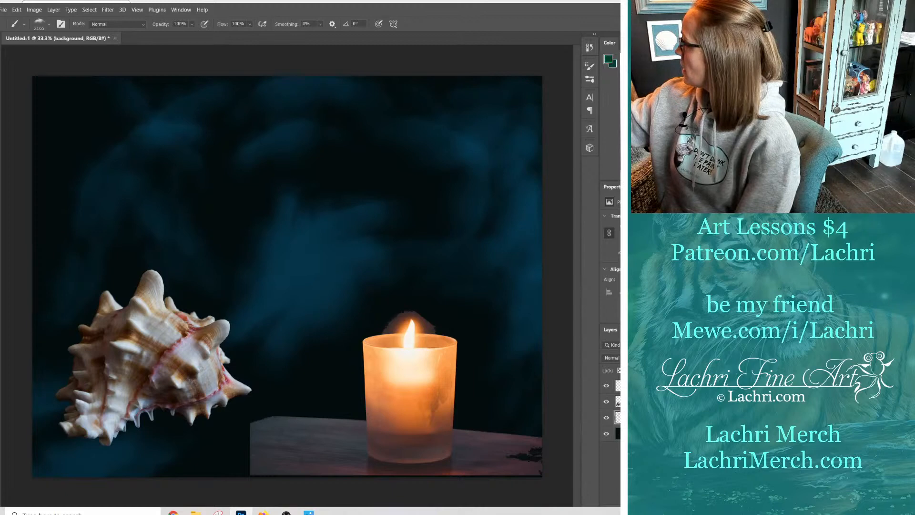
{"action": "mouse_move", "coordinate": [506, 248]}
{"action": "left_mouse_down"}
{"action": "mouse_move", "coordinate": [523, 412]}
{"action": "mouse_move", "coordinate": [457, 403]}
{"action": "mouse_move", "coordinate": [171, 472]}
{"action": "left_mouse_up"}
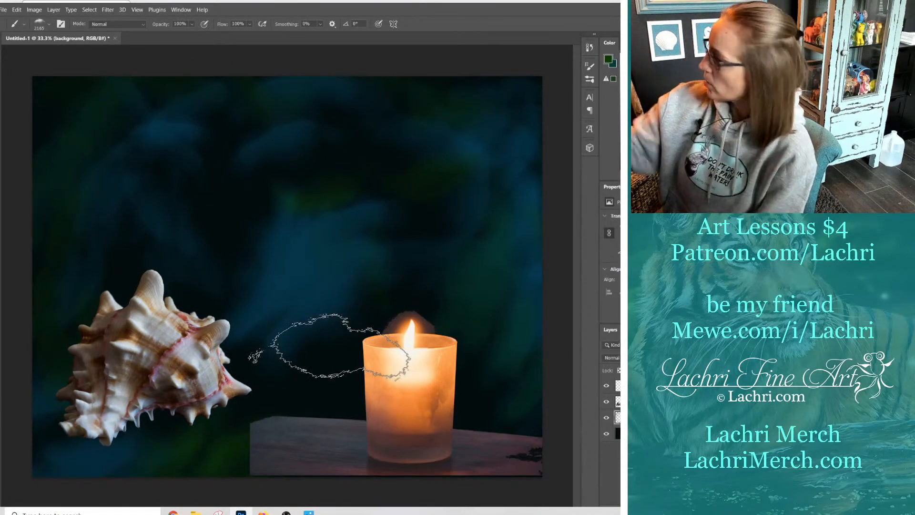
Set up the Eraser on the candle layer with an enlarged Soft Round brush at 0% hardness and 31% opacity.
{"action": "left_click", "coordinate": [618, 386]}
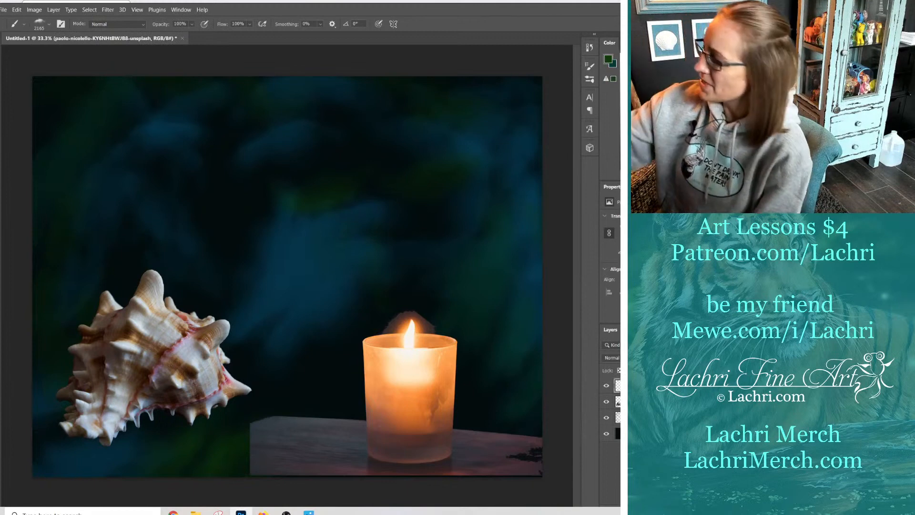
{"action": "key", "text": "e"}
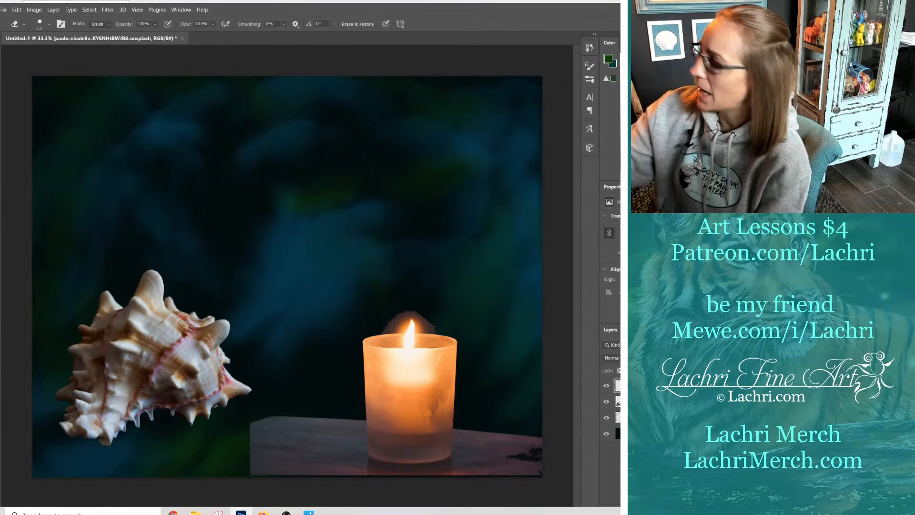
{"action": "right_click", "coordinate": [415, 306]}
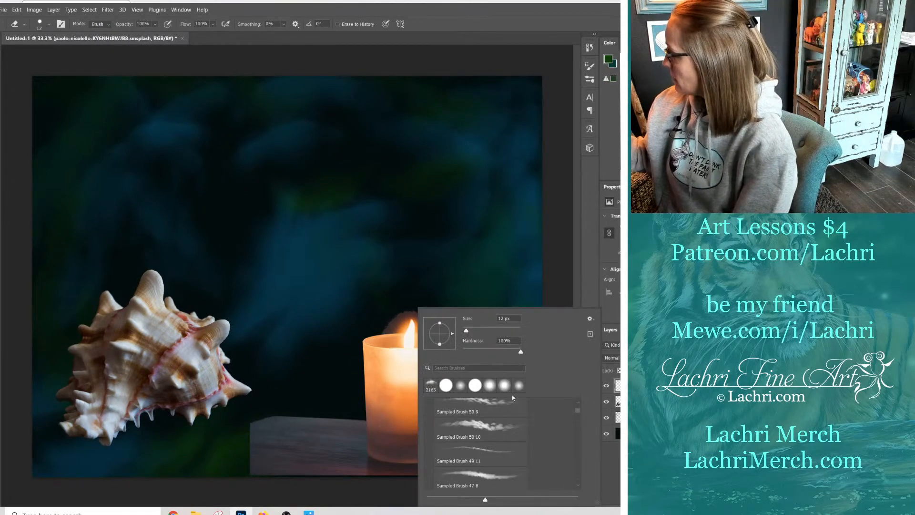
{"action": "scroll", "coordinate": [578, 402], "scroll_direction": "up", "scroll_amount": 3}
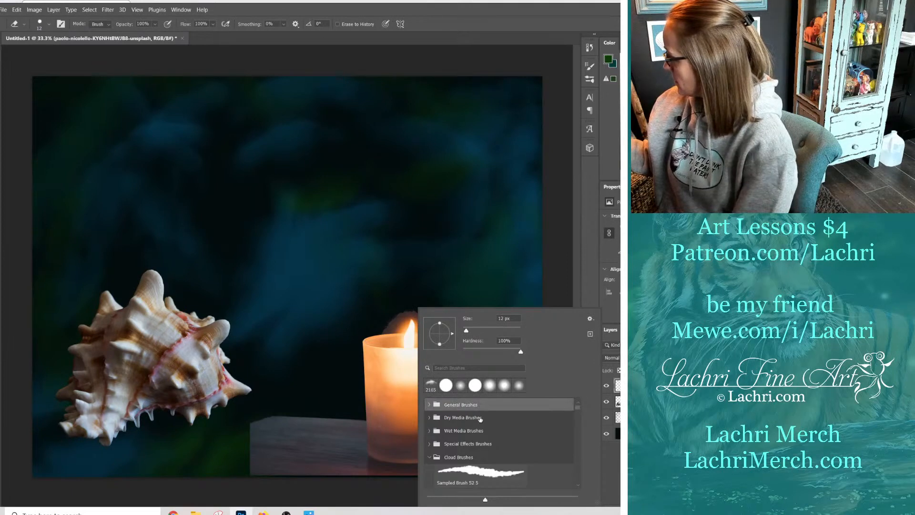
{"action": "left_click", "coordinate": [429, 405]}
{"action": "left_click", "coordinate": [498, 425]}
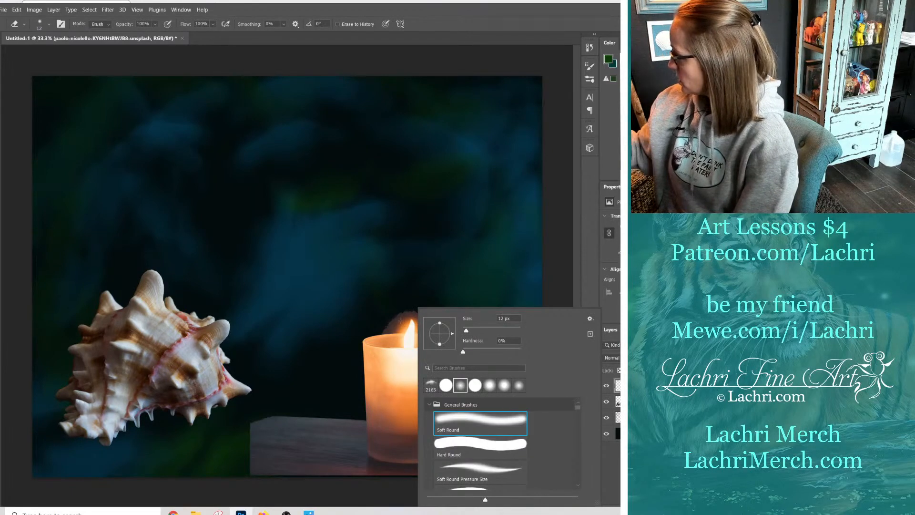
{"action": "left_click", "coordinate": [475, 329]}
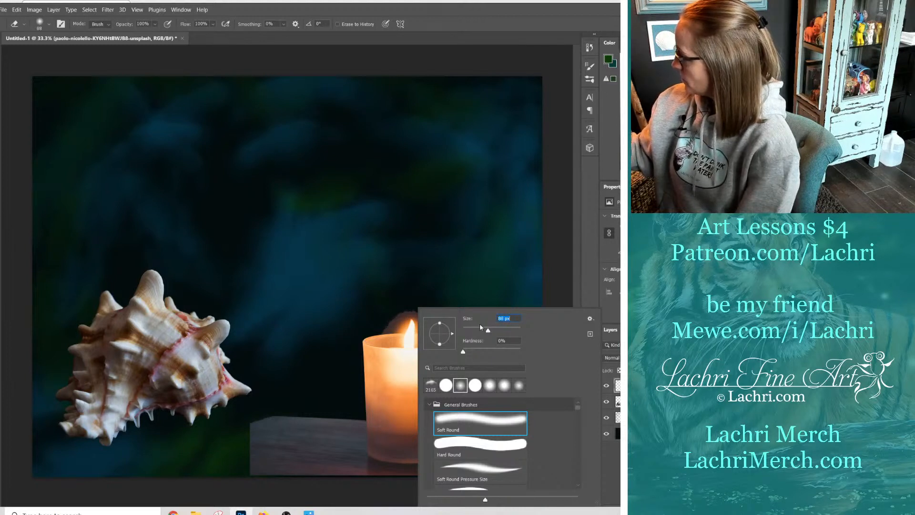
{"action": "left_click", "coordinate": [154, 24]}
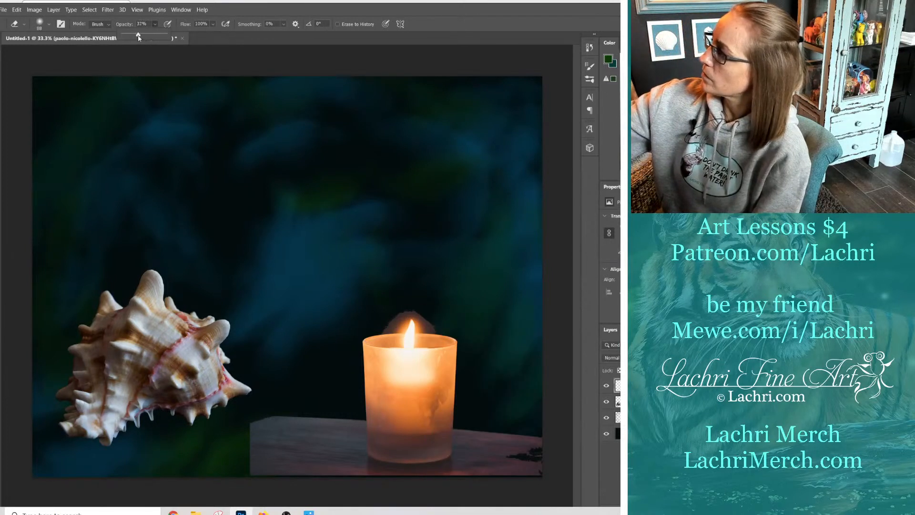
{"action": "left_click_drag", "start_coordinate": [138, 38], "coordinate": [135, 38]}
Erase the leftover dark halo around the candle flame so its glow blends softly into the painted backdrop.
{"action": "left_click", "coordinate": [403, 315]}
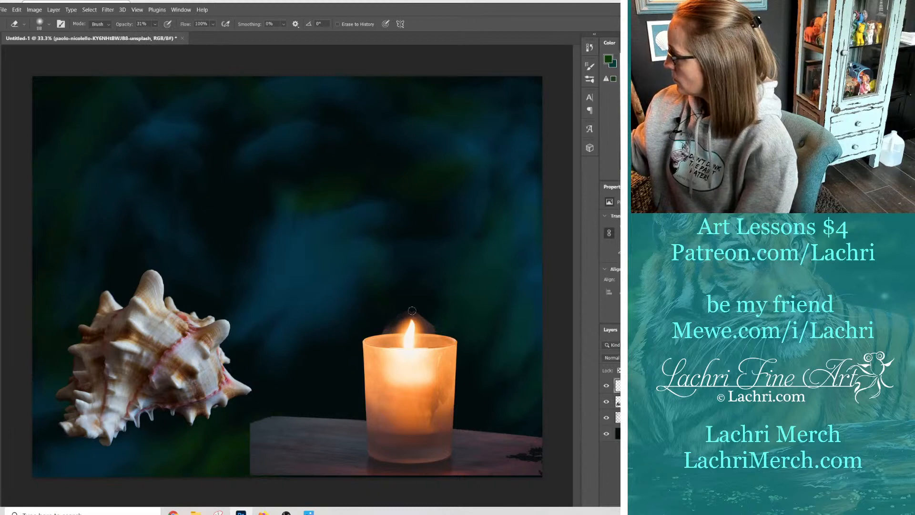
{"action": "mouse_move", "coordinate": [412, 310]}
{"action": "left_mouse_down"}
{"action": "mouse_move", "coordinate": [381, 330]}
{"action": "mouse_move", "coordinate": [410, 312]}
{"action": "mouse_move", "coordinate": [432, 326]}
{"action": "mouse_move", "coordinate": [398, 315]}
{"action": "left_mouse_up"}
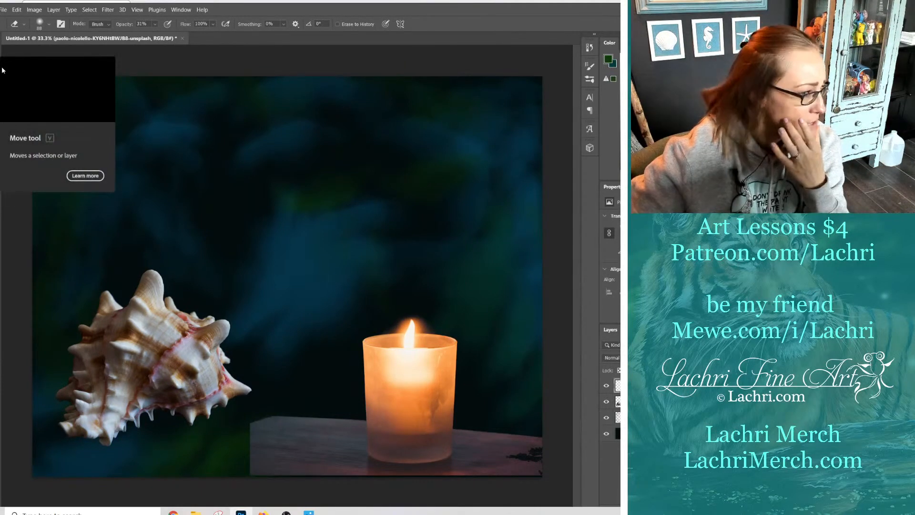
Switch to Chrome, return to the Unsplash candle search results, and search the site for "butterfly" instead.
{"action": "mouse_move", "coordinate": [173, 512]}
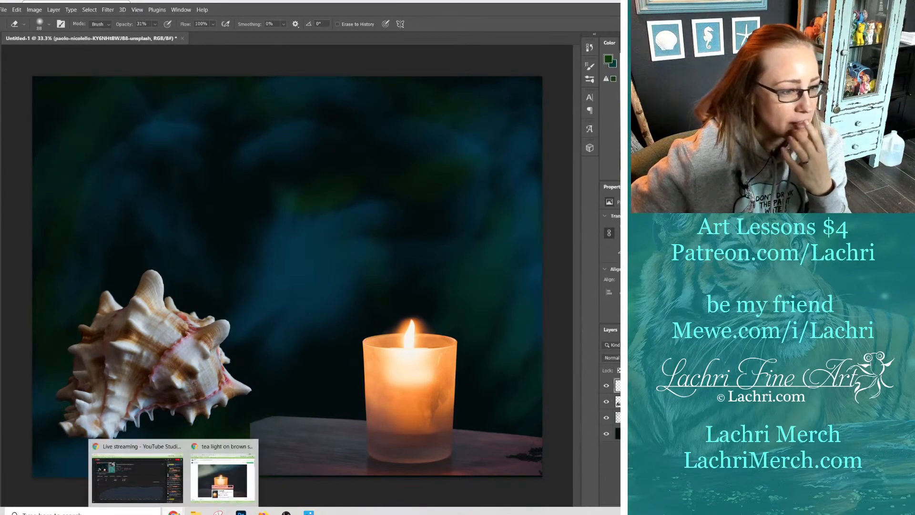
{"action": "left_click", "coordinate": [207, 447]}
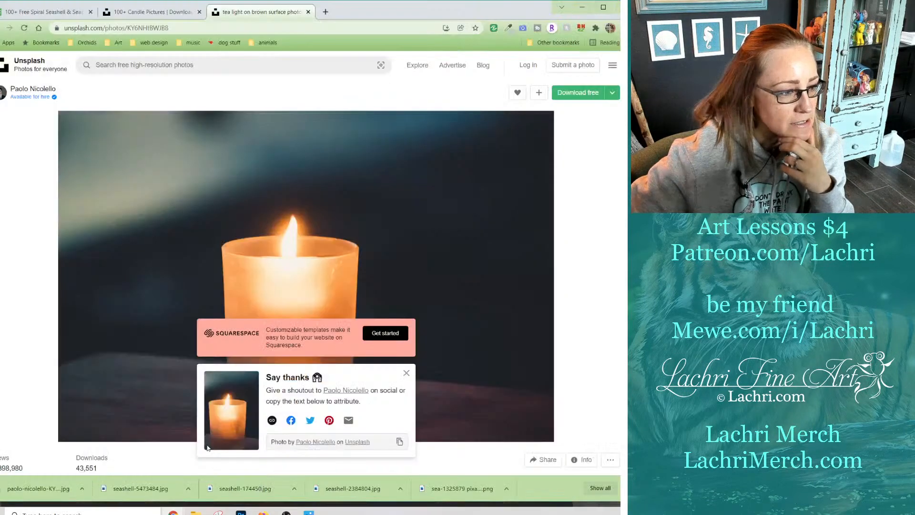
{"action": "left_click", "coordinate": [160, 14]}
{"action": "scroll", "coordinate": [228, 217], "scroll_direction": "down", "scroll_amount": 10}
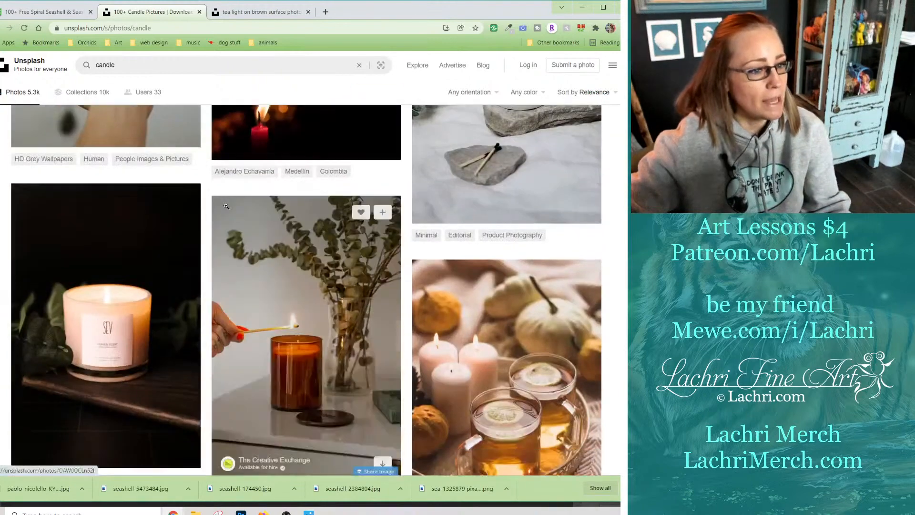
{"action": "scroll", "coordinate": [230, 203], "scroll_direction": "down", "scroll_amount": 3}
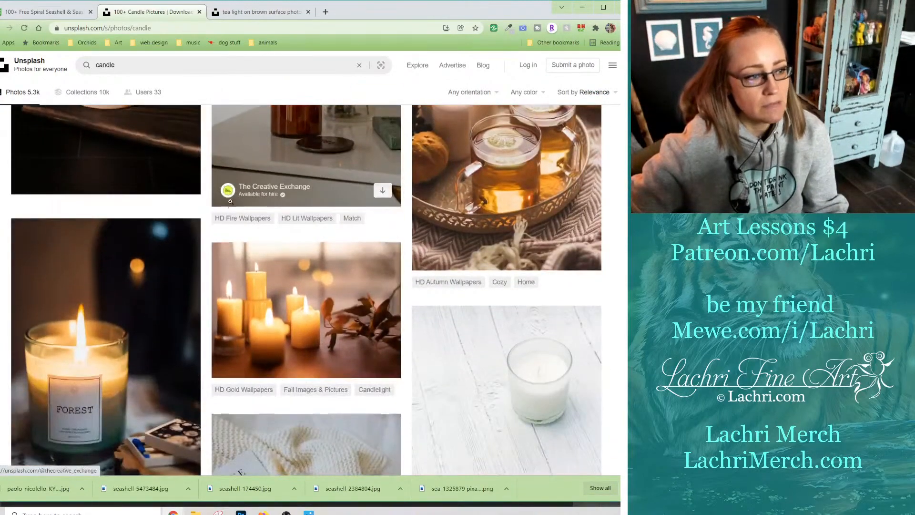
{"action": "left_click", "coordinate": [143, 71]}
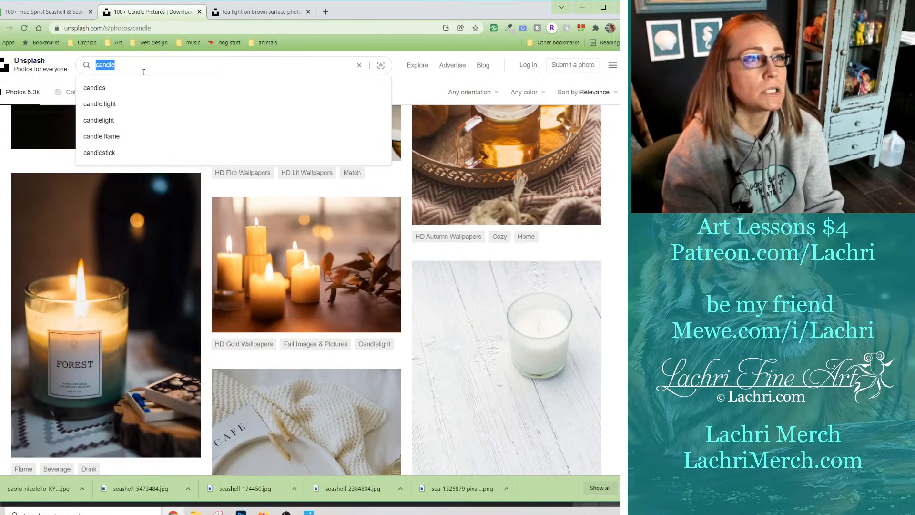
{"action": "type", "text": "butterfly"}
{"action": "key", "text": "Return"}
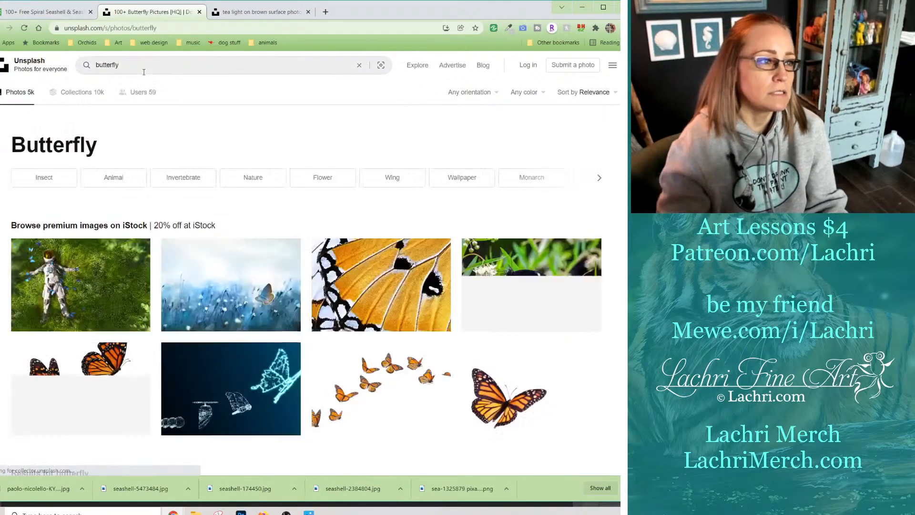
Look through the Unsplash butterfly results for a photo that suits the dark candle and seashell collage.
{"action": "scroll", "coordinate": [176, 263], "scroll_direction": "down", "scroll_amount": 8}
{"action": "scroll", "coordinate": [176, 262], "scroll_direction": "down", "scroll_amount": 6}
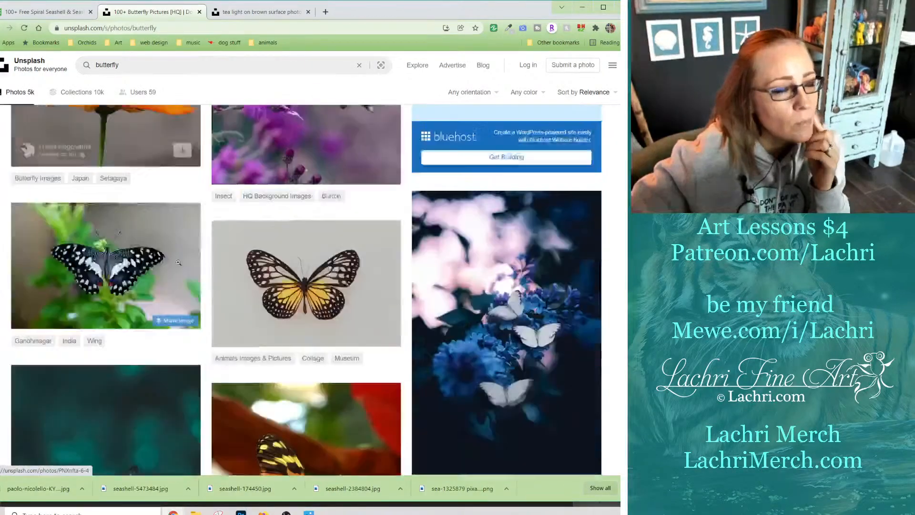
{"action": "scroll", "coordinate": [180, 265], "scroll_direction": "down", "scroll_amount": 3}
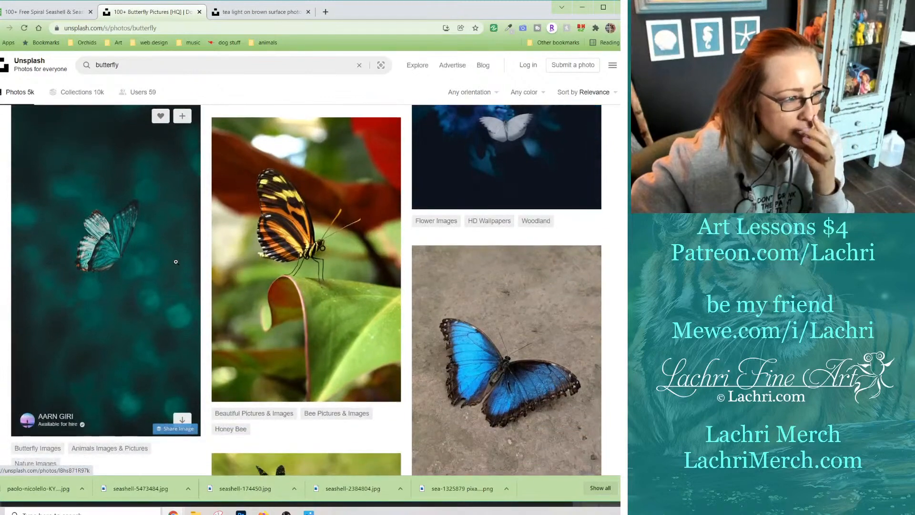
{"action": "scroll", "coordinate": [253, 312], "scroll_direction": "down", "scroll_amount": 7}
{"action": "scroll", "coordinate": [253, 312], "scroll_direction": "down", "scroll_amount": 1}
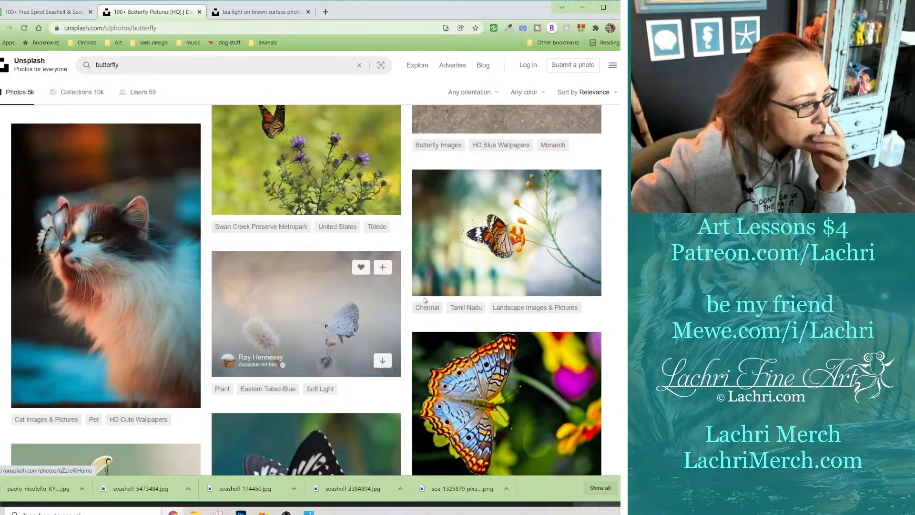
{"action": "scroll", "coordinate": [425, 296], "scroll_direction": "down", "scroll_amount": 1}
{"action": "scroll", "coordinate": [426, 296], "scroll_direction": "down", "scroll_amount": 5}
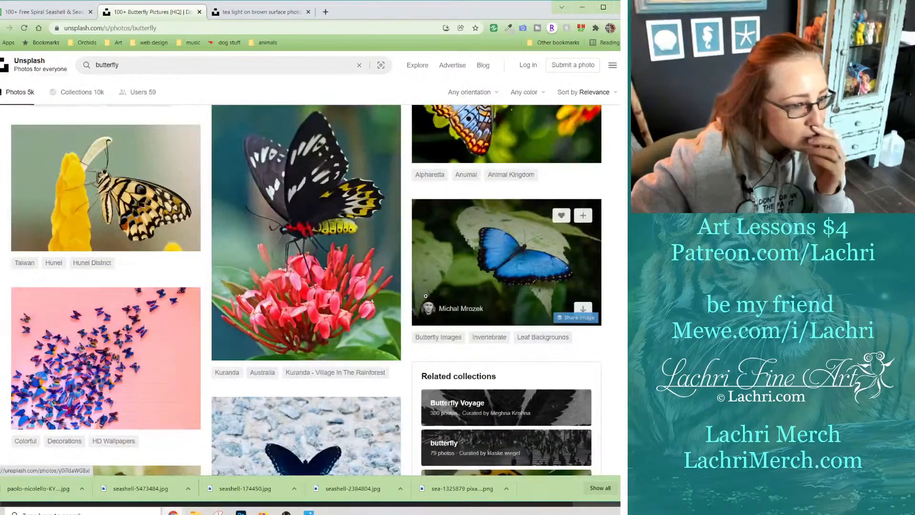
{"action": "scroll", "coordinate": [425, 296], "scroll_direction": "down", "scroll_amount": 6}
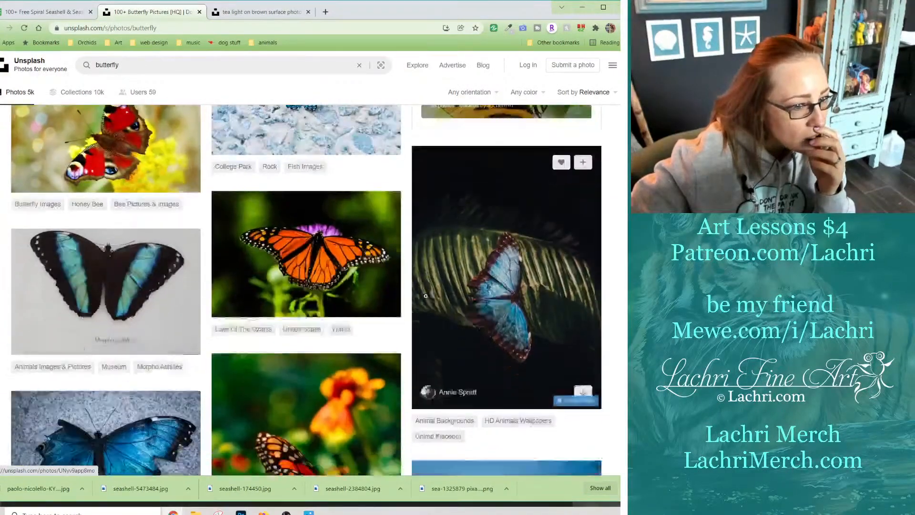
{"action": "scroll", "coordinate": [426, 296], "scroll_direction": "down", "scroll_amount": 1}
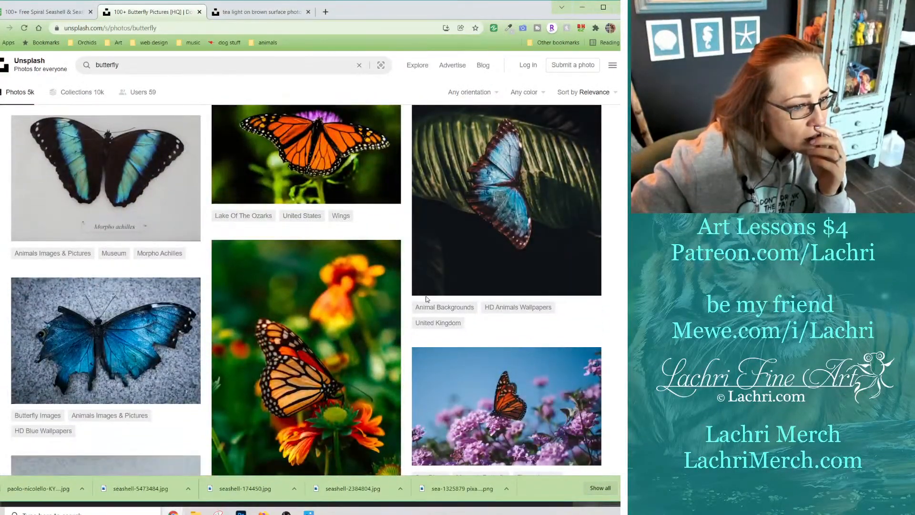
{"action": "scroll", "coordinate": [425, 298], "scroll_direction": "down", "scroll_amount": 6}
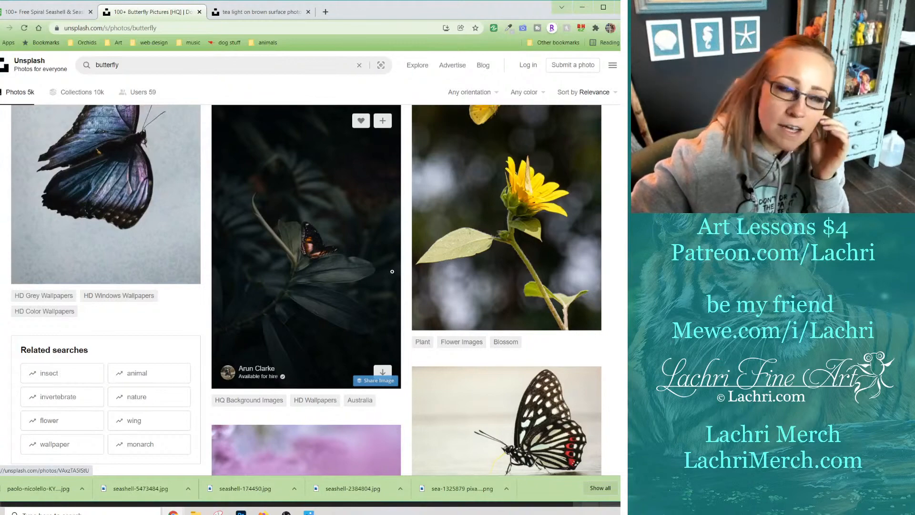
{"action": "scroll", "coordinate": [392, 271], "scroll_direction": "down", "scroll_amount": 5}
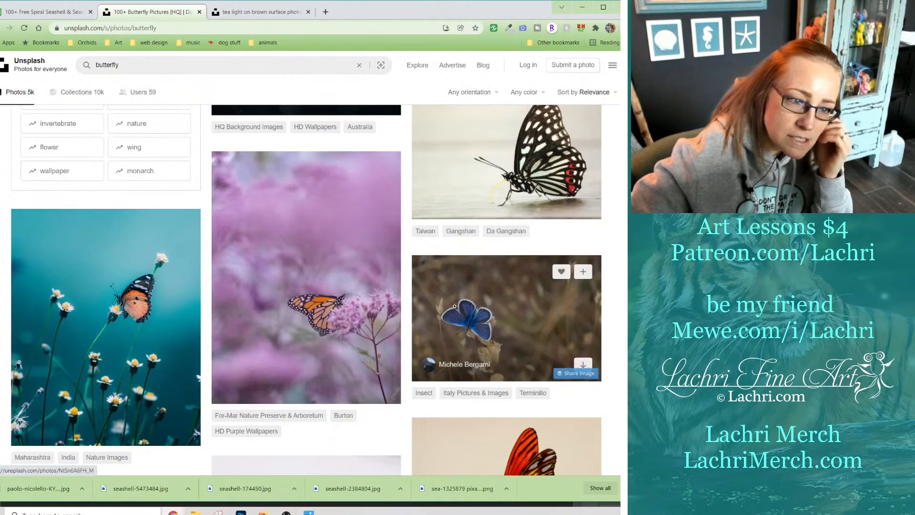
{"action": "scroll", "coordinate": [223, 281], "scroll_direction": "down", "scroll_amount": 2}
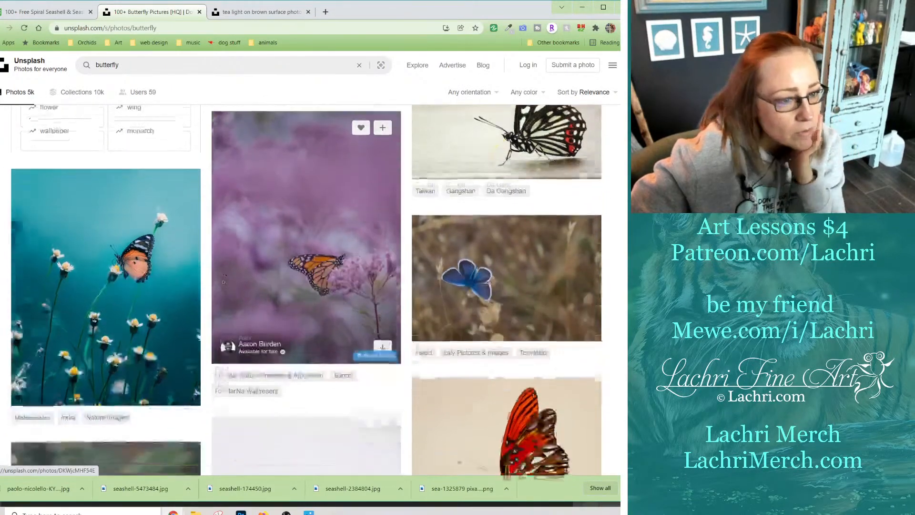
{"action": "scroll", "coordinate": [223, 281], "scroll_direction": "down", "scroll_amount": 5}
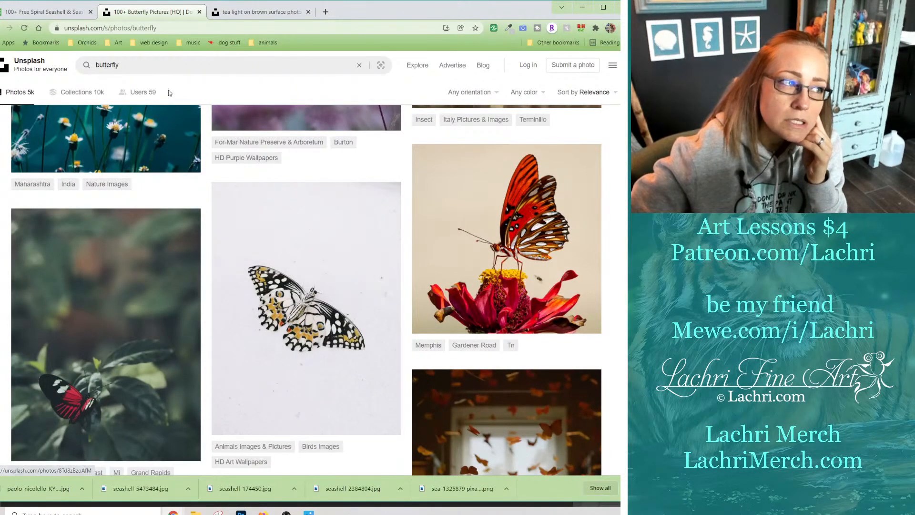
{"action": "scroll", "coordinate": [337, 261], "scroll_direction": "down", "scroll_amount": 10}
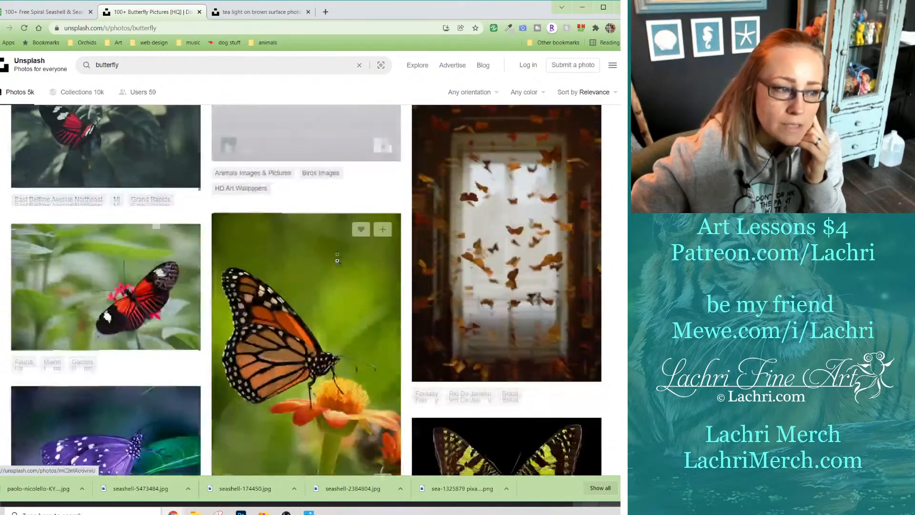
{"action": "scroll", "coordinate": [338, 261], "scroll_direction": "down", "scroll_amount": 3}
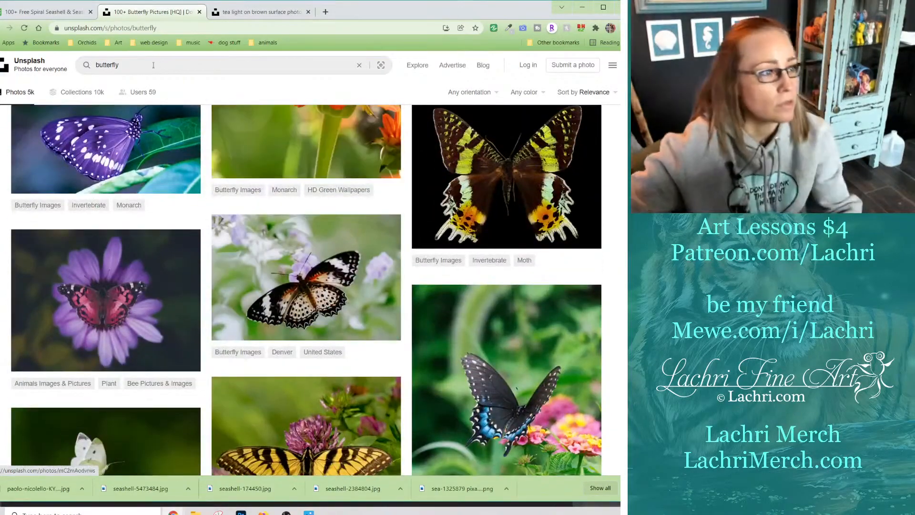
Replace the Unsplash search term with "moth" and run the search.
{"action": "left_click", "coordinate": [142, 65]}
{"action": "type", "text": "mo"}
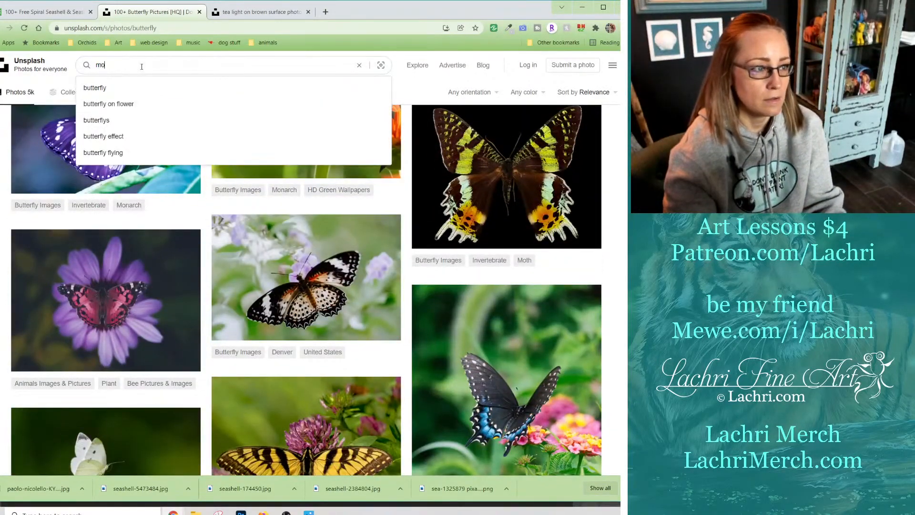
{"action": "type", "text": "th"}
{"action": "key", "text": "Return"}
Browse the moth results for a well-lit moth photo that fits the dark candle scene.
{"action": "scroll", "coordinate": [244, 307], "scroll_direction": "down", "scroll_amount": 5}
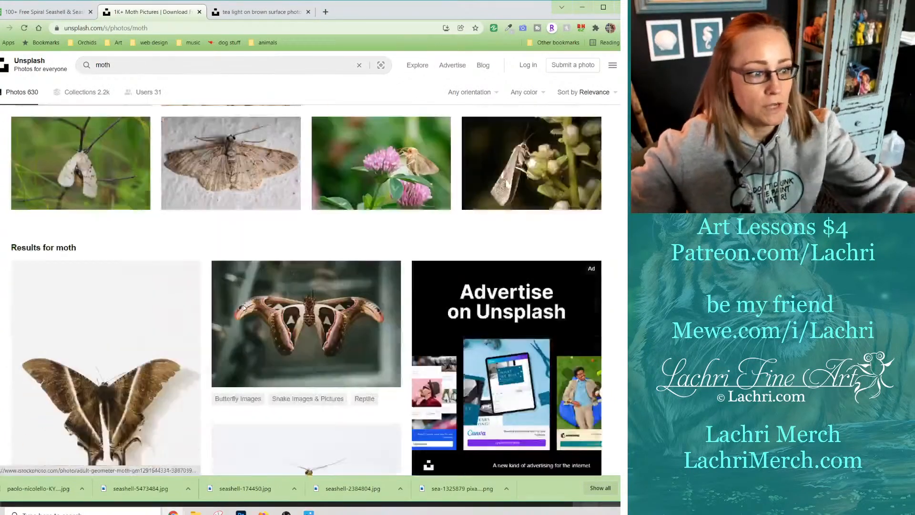
{"action": "scroll", "coordinate": [244, 307], "scroll_direction": "down", "scroll_amount": 8}
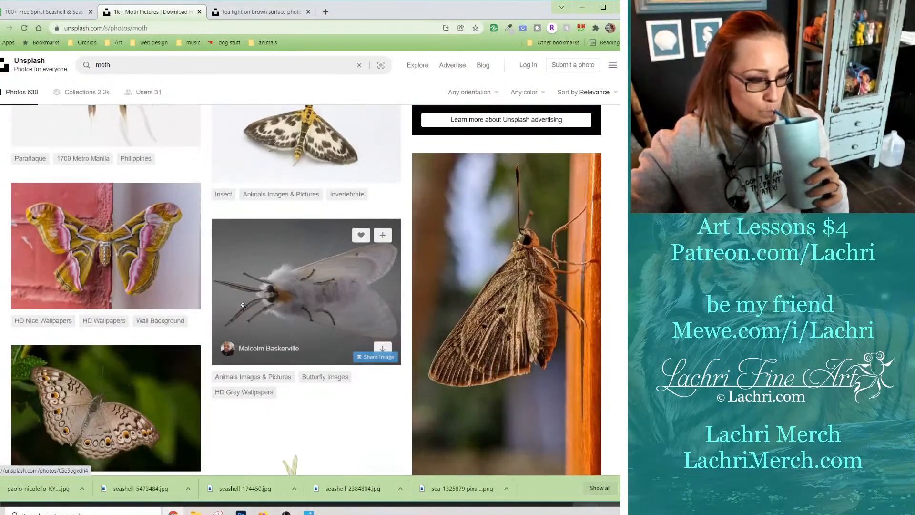
{"action": "scroll", "coordinate": [243, 305], "scroll_direction": "down", "scroll_amount": 1}
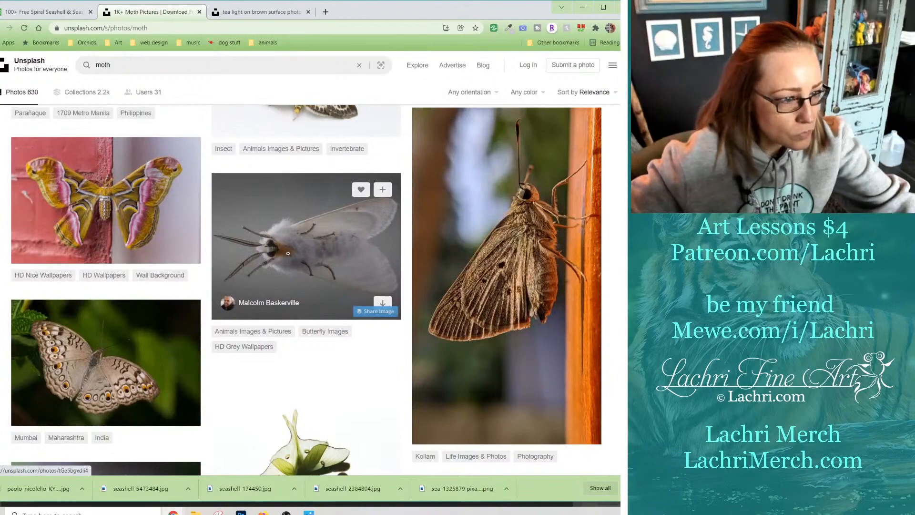
{"action": "scroll", "coordinate": [273, 249], "scroll_direction": "down", "scroll_amount": 8}
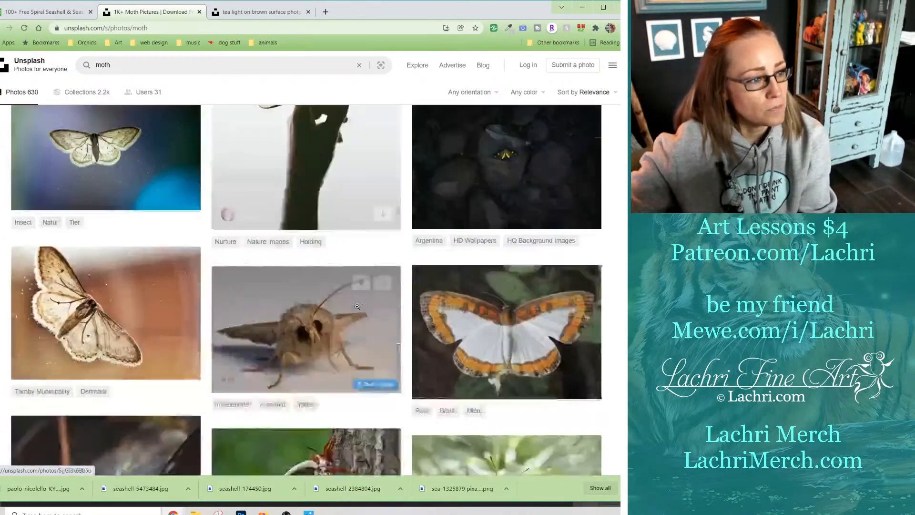
{"action": "scroll", "coordinate": [356, 306], "scroll_direction": "up", "scroll_amount": 2}
{"action": "scroll", "coordinate": [357, 306], "scroll_direction": "down", "scroll_amount": 5}
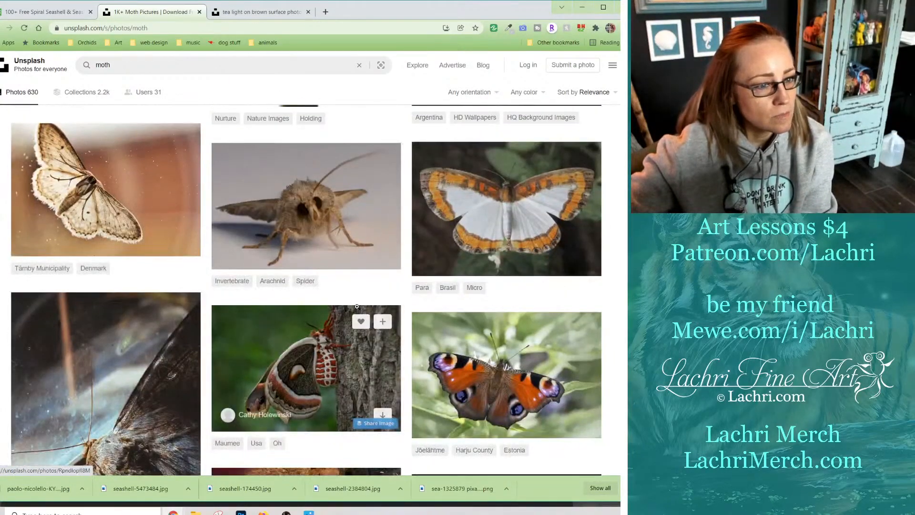
{"action": "scroll", "coordinate": [357, 307], "scroll_direction": "up", "scroll_amount": 5}
{"action": "scroll", "coordinate": [428, 346], "scroll_direction": "down", "scroll_amount": 7}
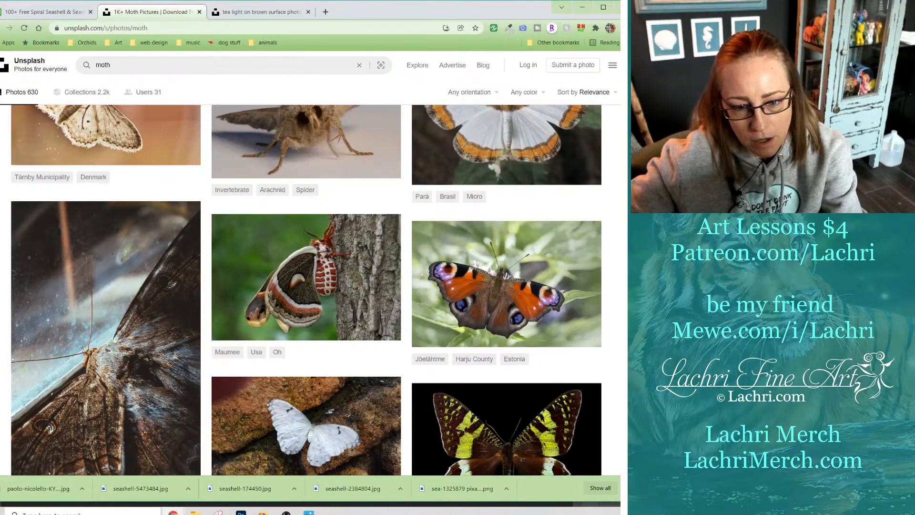
{"action": "scroll", "coordinate": [398, 325], "scroll_direction": "down", "scroll_amount": 7}
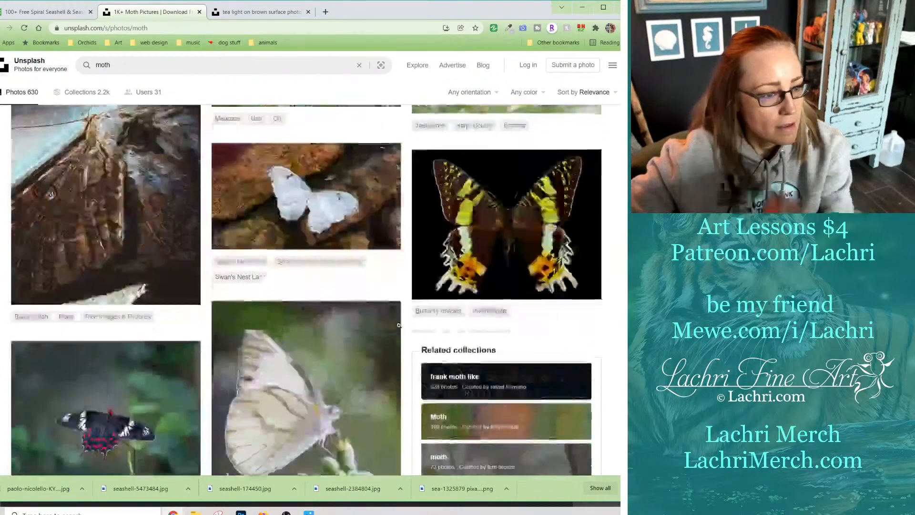
{"action": "scroll", "coordinate": [399, 326], "scroll_direction": "down", "scroll_amount": 10}
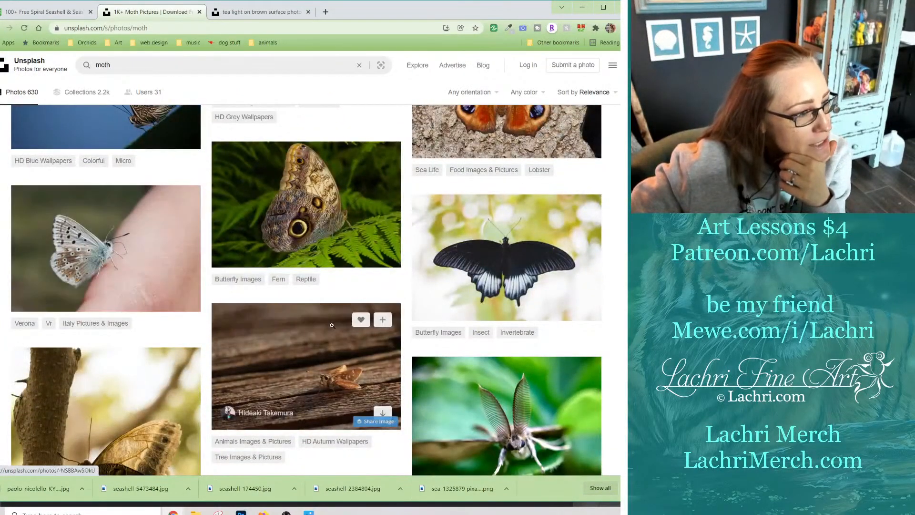
{"action": "scroll", "coordinate": [332, 325], "scroll_direction": "down", "scroll_amount": 3}
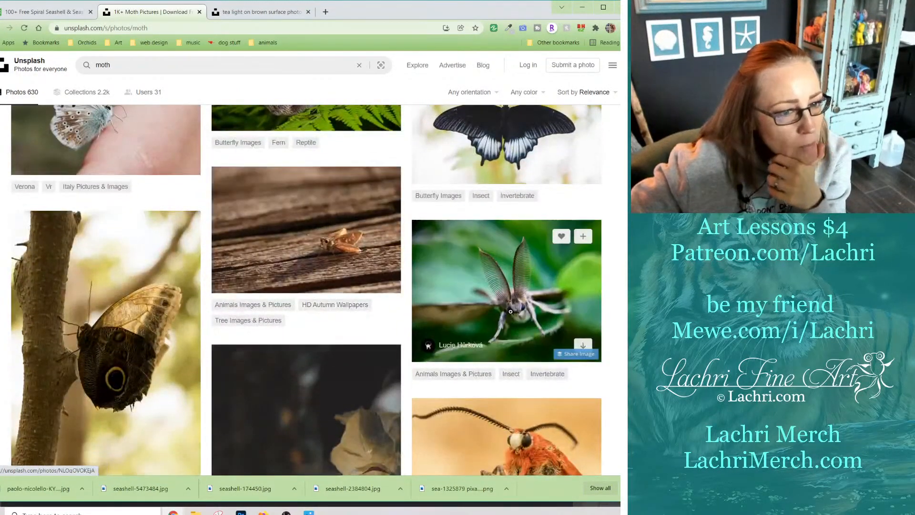
{"action": "scroll", "coordinate": [278, 308], "scroll_direction": "down", "scroll_amount": 8}
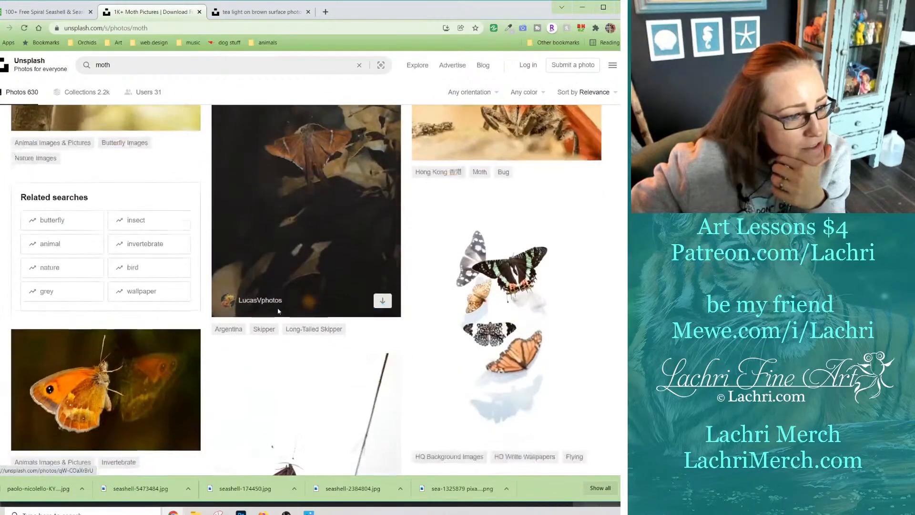
{"action": "scroll", "coordinate": [278, 308], "scroll_direction": "down", "scroll_amount": 6}
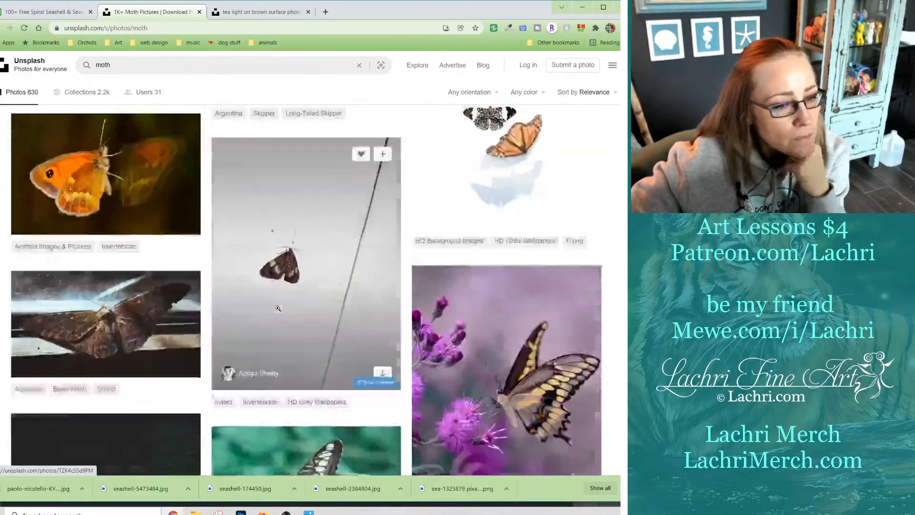
{"action": "scroll", "coordinate": [278, 311], "scroll_direction": "down", "scroll_amount": 11}
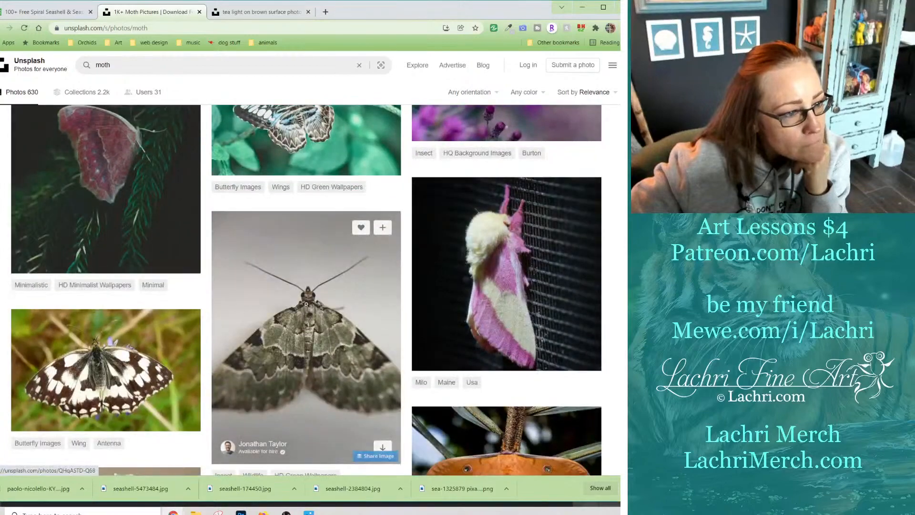
{"action": "scroll", "coordinate": [353, 293], "scroll_direction": "down", "scroll_amount": 5}
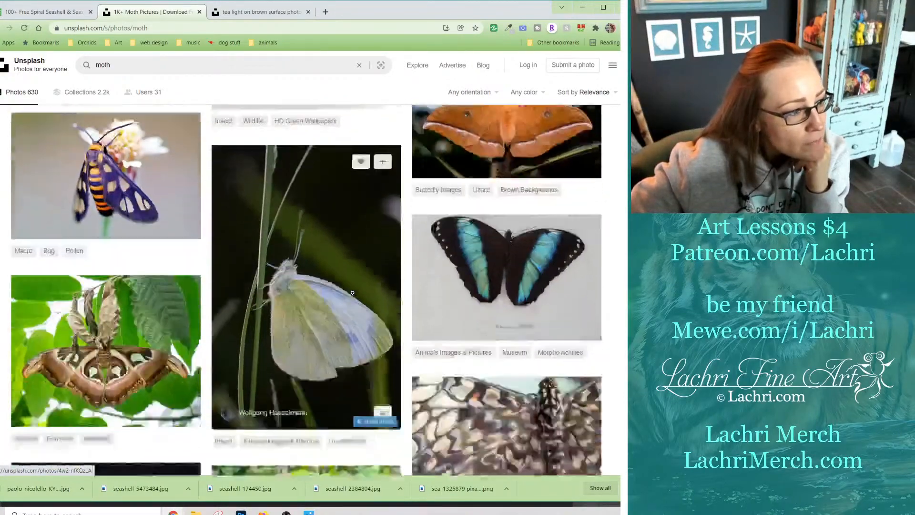
{"action": "scroll", "coordinate": [353, 293], "scroll_direction": "down", "scroll_amount": 6}
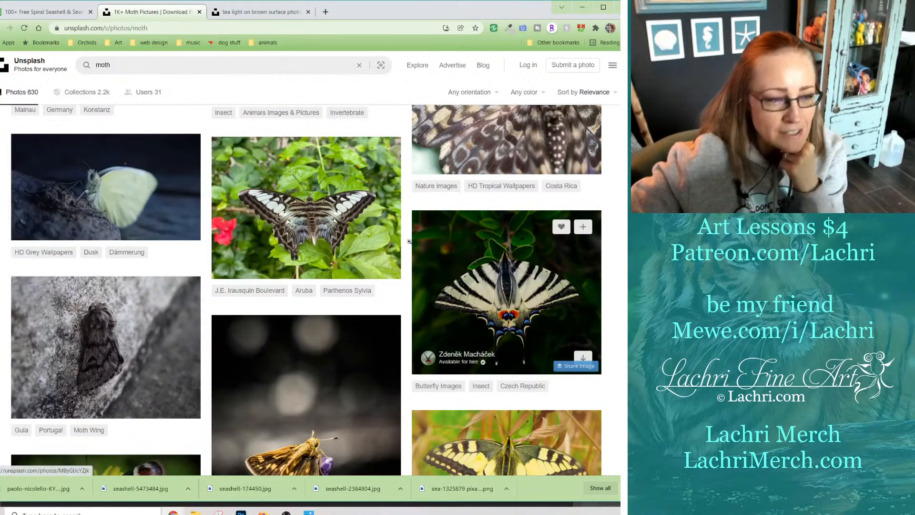
{"action": "scroll", "coordinate": [357, 265], "scroll_direction": "down", "scroll_amount": 2}
{"action": "scroll", "coordinate": [354, 293], "scroll_direction": "down", "scroll_amount": 2}
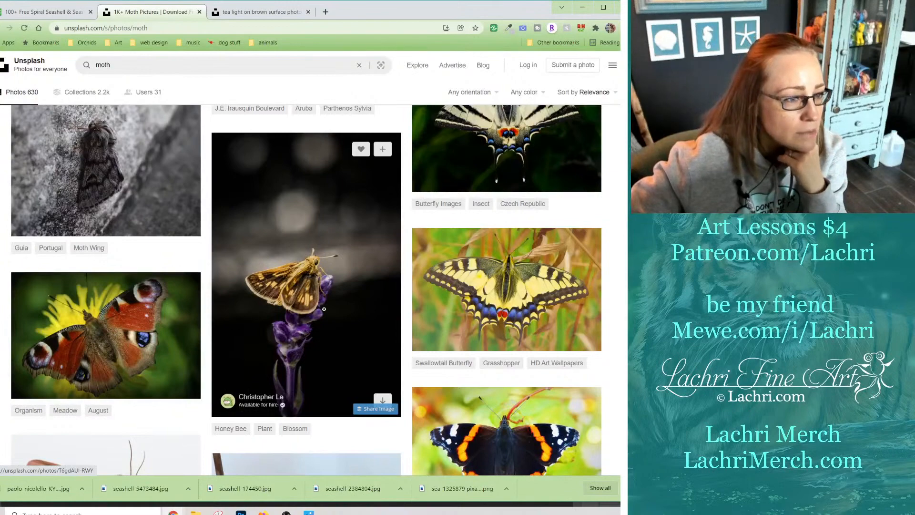
Open the photo of the brown moth perched on a purple flower against black in a new browser tab.
{"action": "right_click", "coordinate": [292, 286]}
{"action": "left_click", "coordinate": [309, 295]}
{"action": "scroll", "coordinate": [337, 275], "scroll_direction": "down", "scroll_amount": 7}
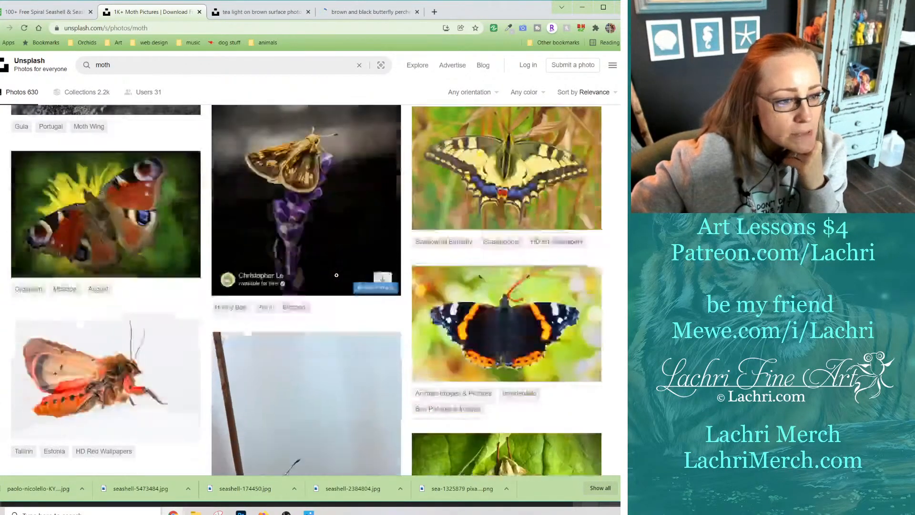
Browse further through the Unsplash moth results for a dramatically lit moth or butterfly that suits the dark candle scene.
{"action": "scroll", "coordinate": [336, 276], "scroll_direction": "down", "scroll_amount": 3}
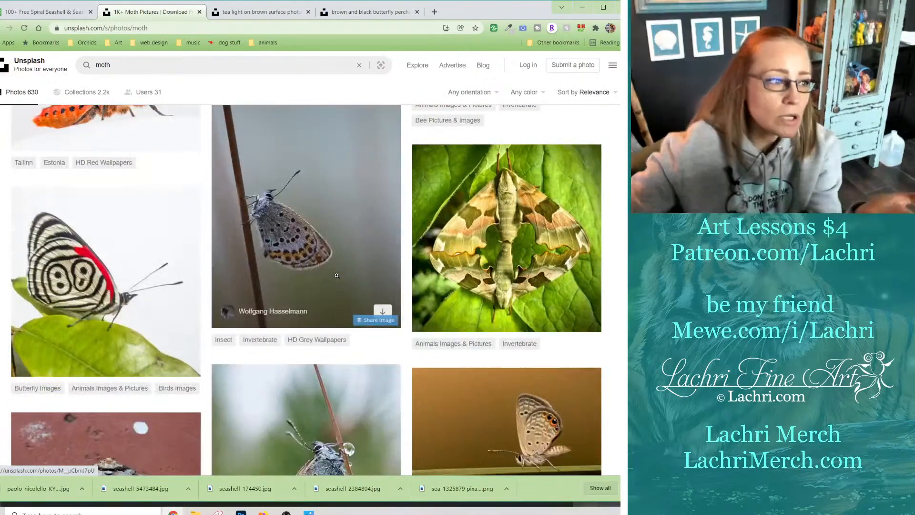
{"action": "scroll", "coordinate": [336, 279], "scroll_direction": "up", "scroll_amount": 1}
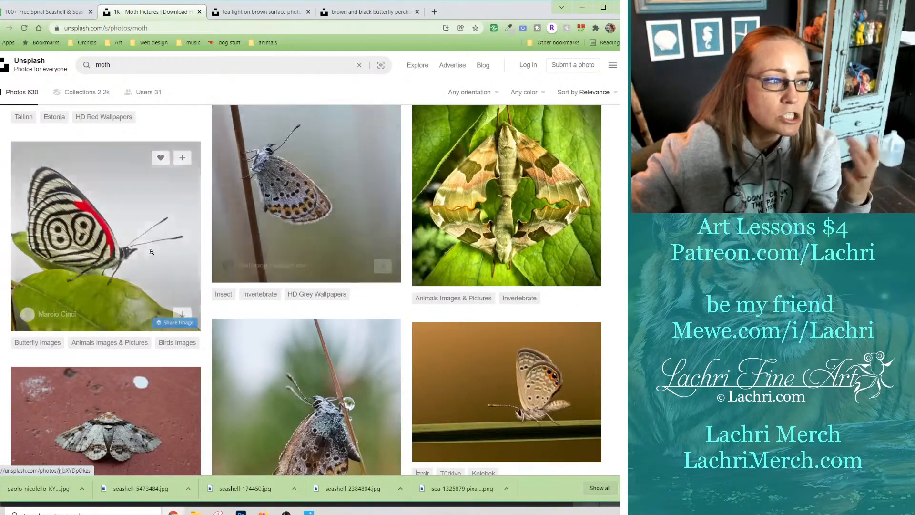
{"action": "scroll", "coordinate": [353, 276], "scroll_direction": "down", "scroll_amount": 3}
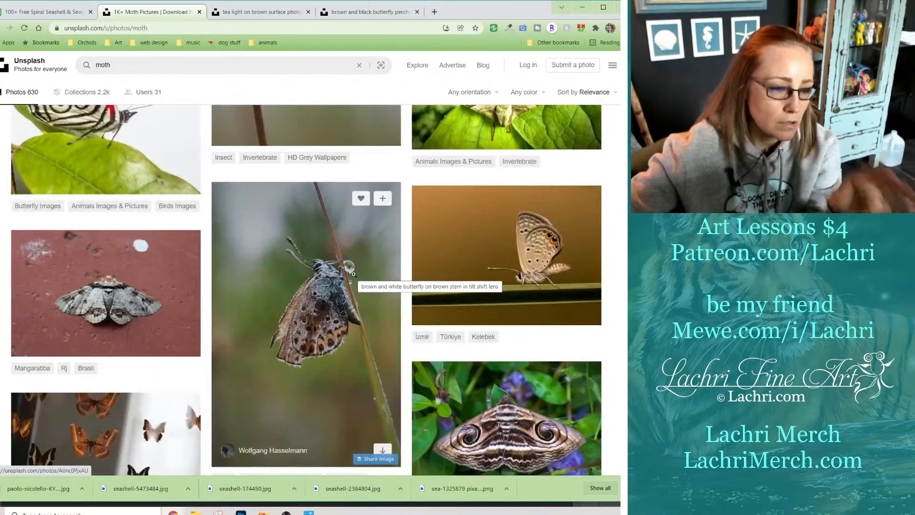
{"action": "scroll", "coordinate": [353, 274], "scroll_direction": "down", "scroll_amount": 6}
{"action": "scroll", "coordinate": [354, 275], "scroll_direction": "down", "scroll_amount": 2}
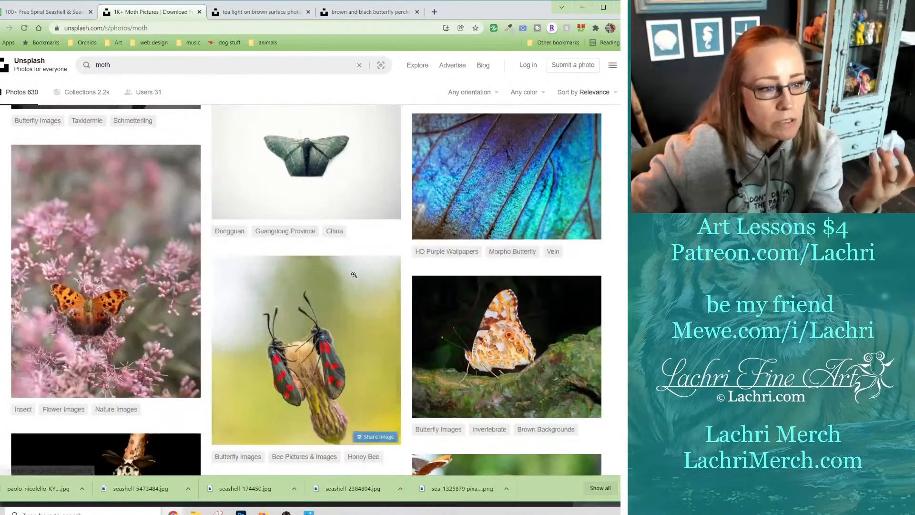
{"action": "scroll", "coordinate": [354, 276], "scroll_direction": "down", "scroll_amount": 6}
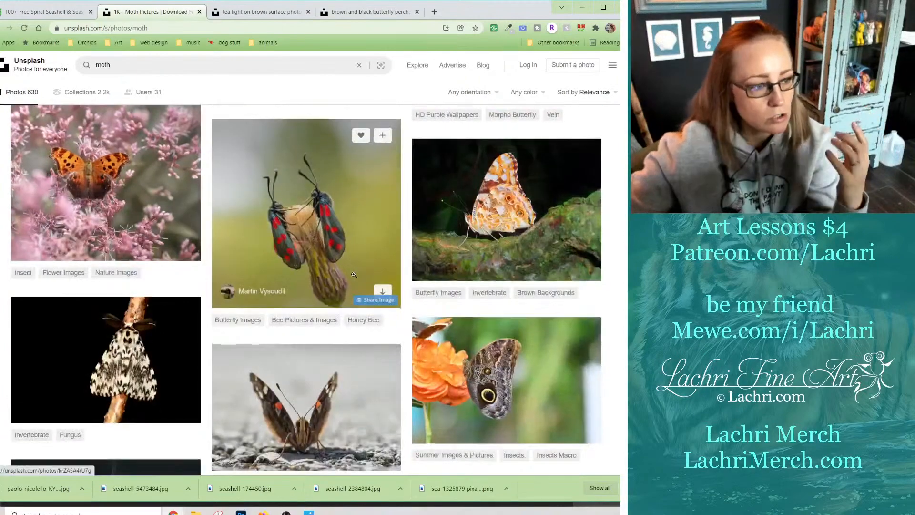
{"action": "scroll", "coordinate": [354, 274], "scroll_direction": "down", "scroll_amount": 4}
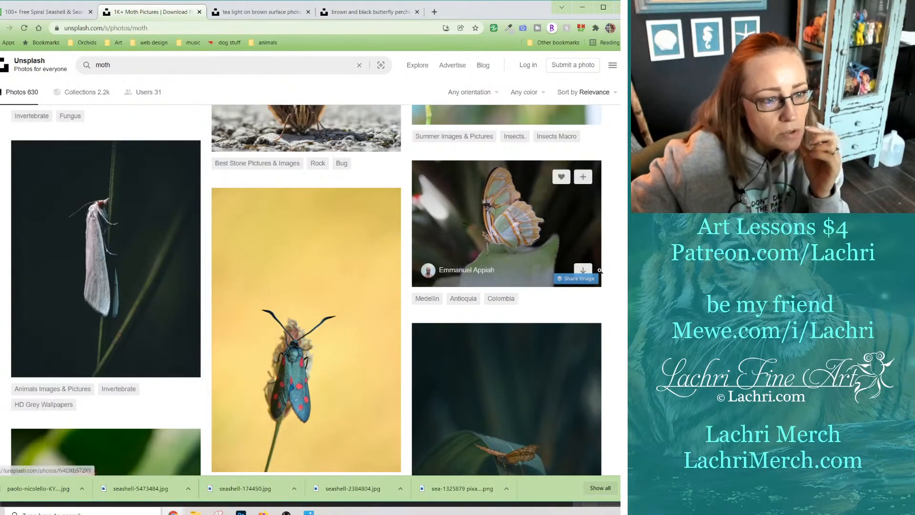
{"action": "scroll", "coordinate": [595, 287], "scroll_direction": "down", "scroll_amount": 10}
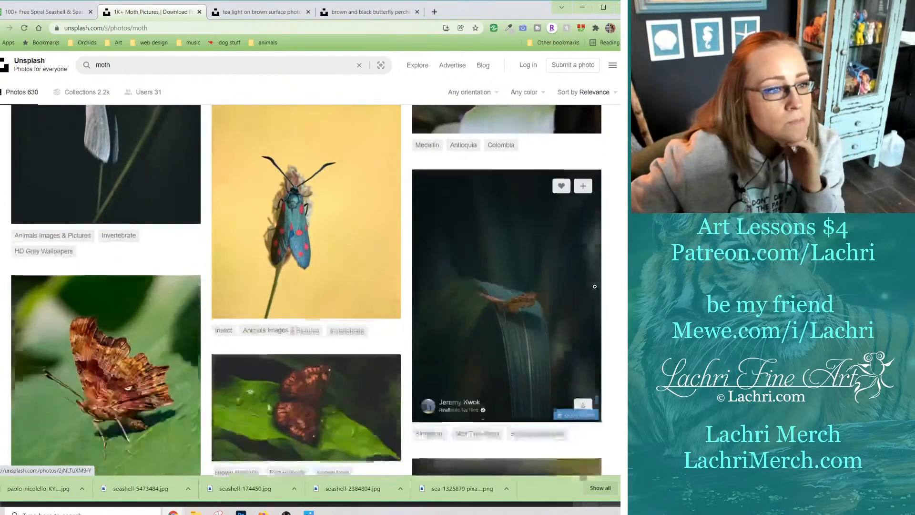
{"action": "scroll", "coordinate": [595, 286], "scroll_direction": "down", "scroll_amount": 2}
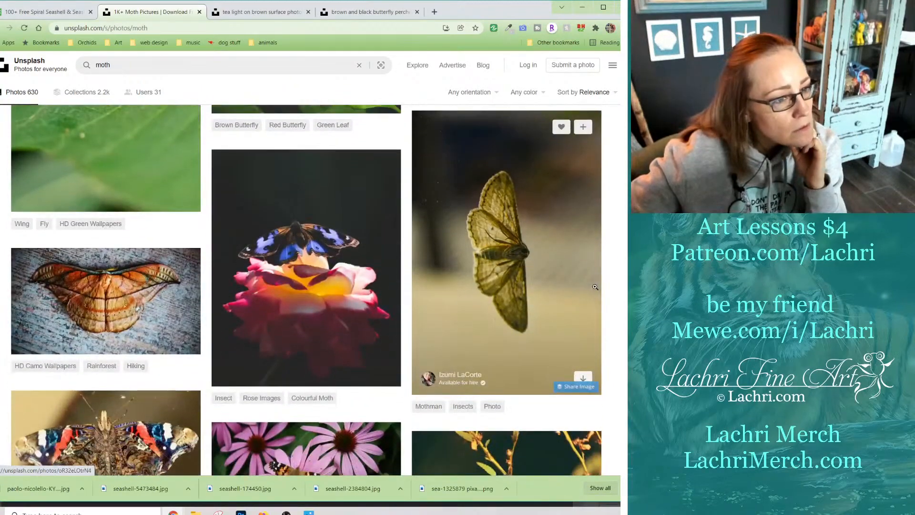
{"action": "scroll", "coordinate": [566, 277], "scroll_direction": "down", "scroll_amount": 1}
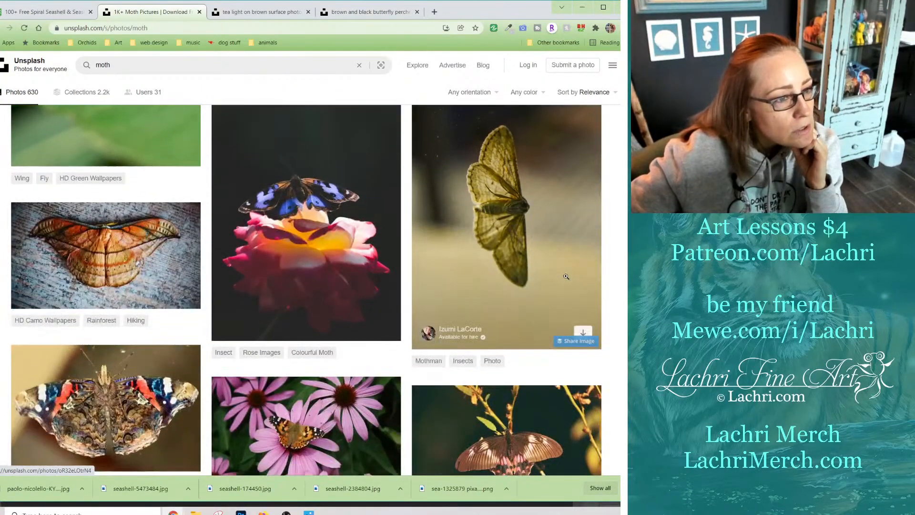
{"action": "scroll", "coordinate": [566, 276], "scroll_direction": "down", "scroll_amount": 2}
{"action": "scroll", "coordinate": [295, 215], "scroll_direction": "up", "scroll_amount": 2}
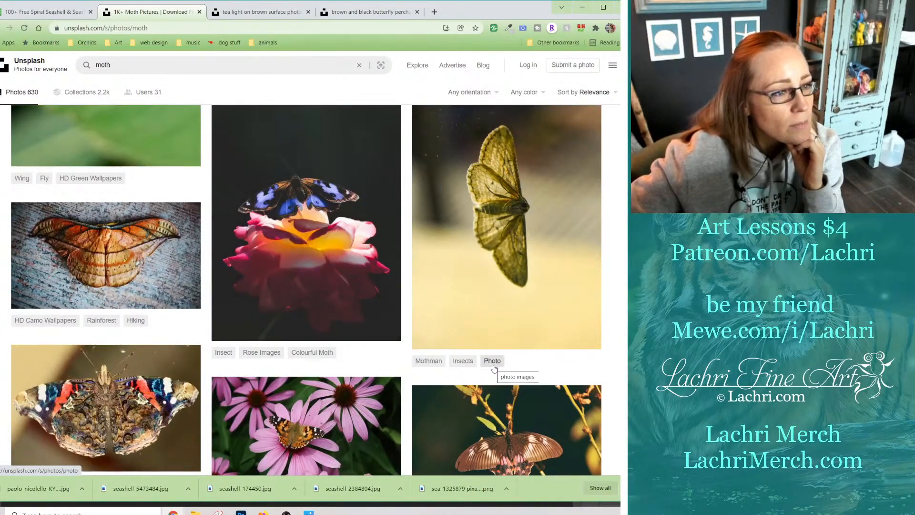
Open the photo of the blue and black butterfly on a pink rose in a new tab and switch to it.
{"action": "right_click", "coordinate": [320, 238]}
{"action": "left_click", "coordinate": [336, 245]}
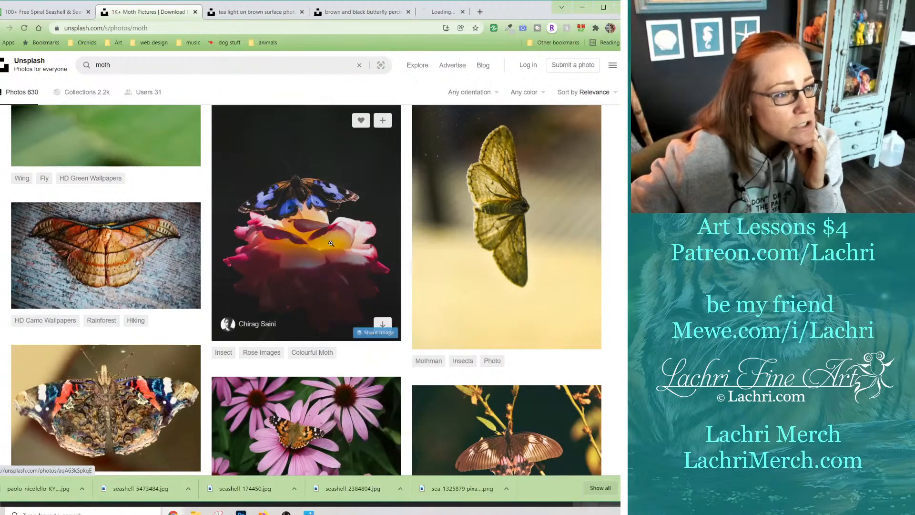
{"action": "left_click", "coordinate": [435, 13]}
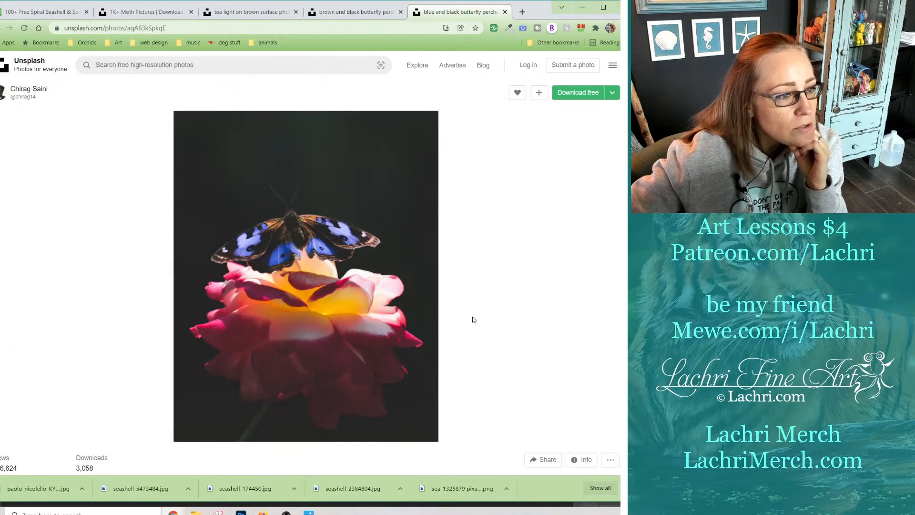
Download the butterfly and rose photo at original size (4000x5000) into the collage folder.
{"action": "left_click", "coordinate": [612, 95]}
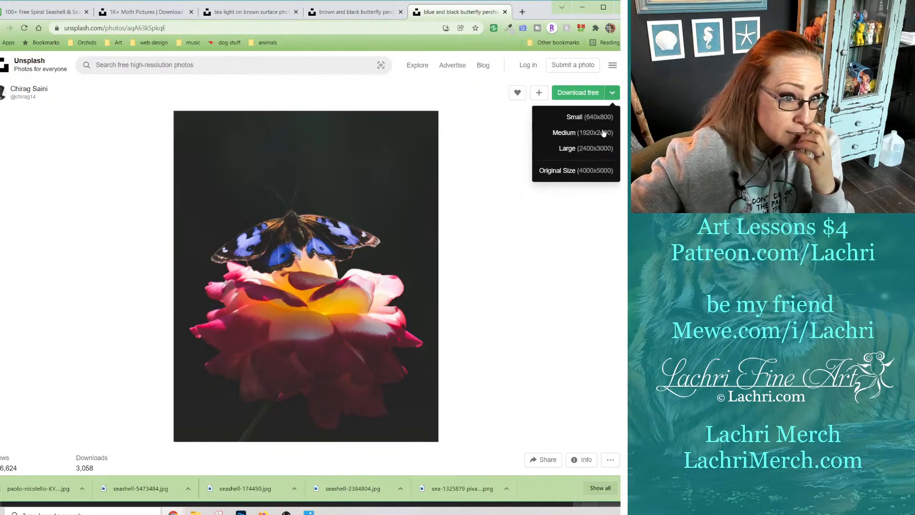
{"action": "left_click", "coordinate": [570, 179]}
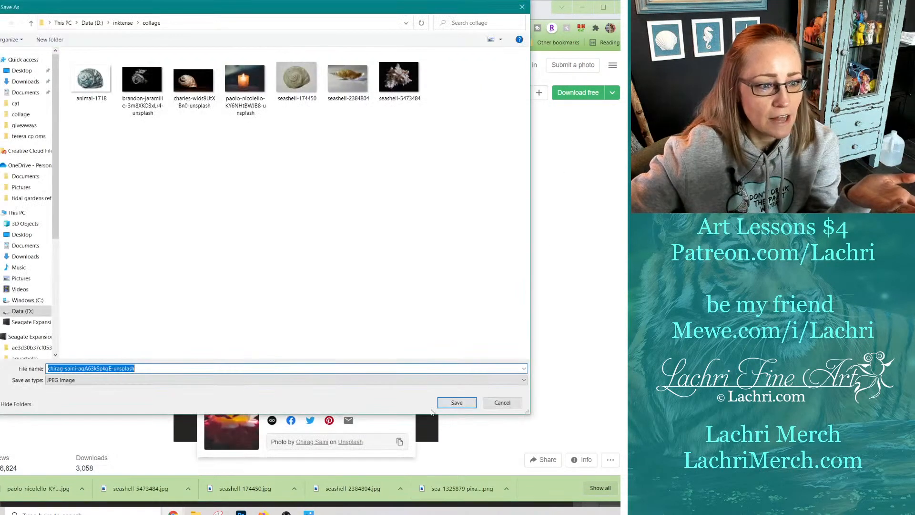
{"action": "left_click", "coordinate": [454, 402]}
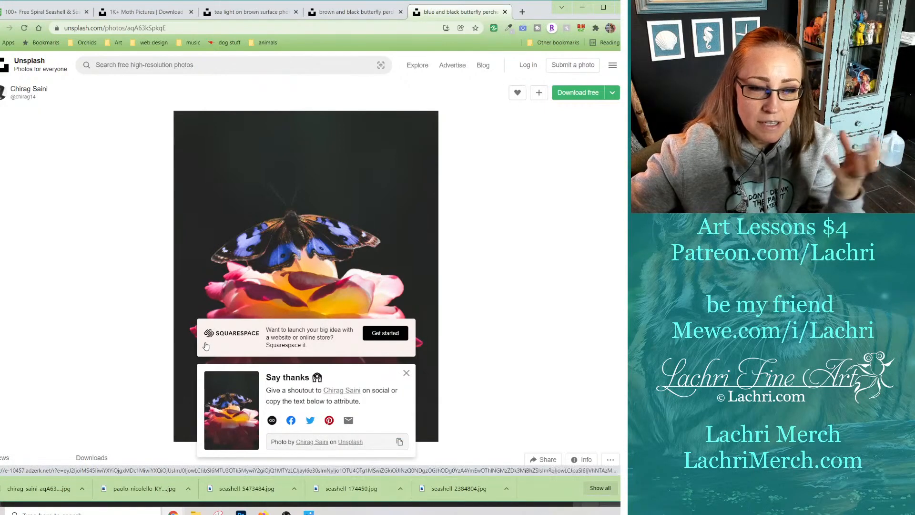
Switch to Photoshop and place the downloaded butterfly and rose photo from the collage folder into the collage document.
{"action": "left_click", "coordinate": [308, 512]}
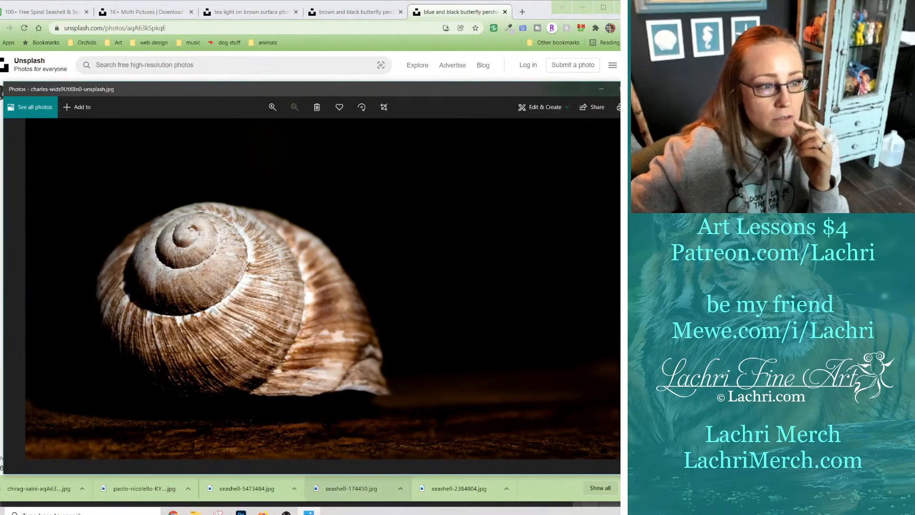
{"action": "left_click", "coordinate": [643, 89]}
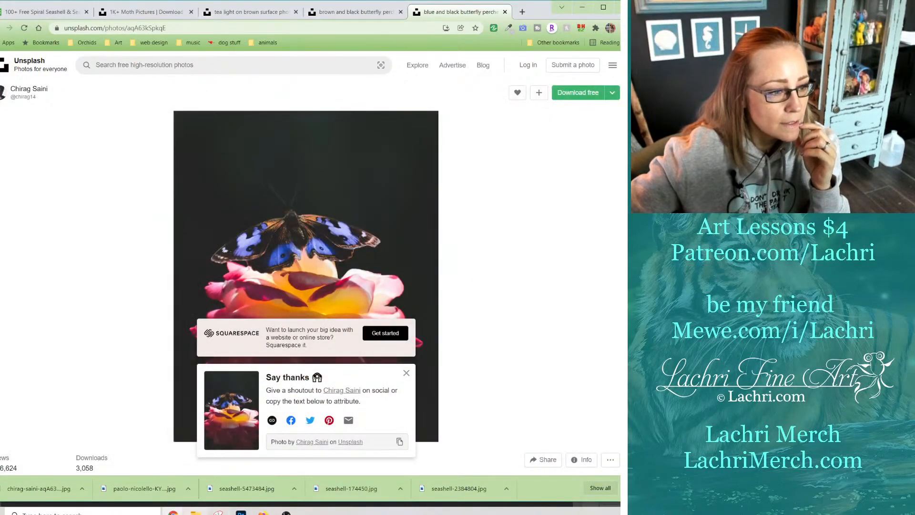
{"action": "left_click", "coordinate": [241, 512]}
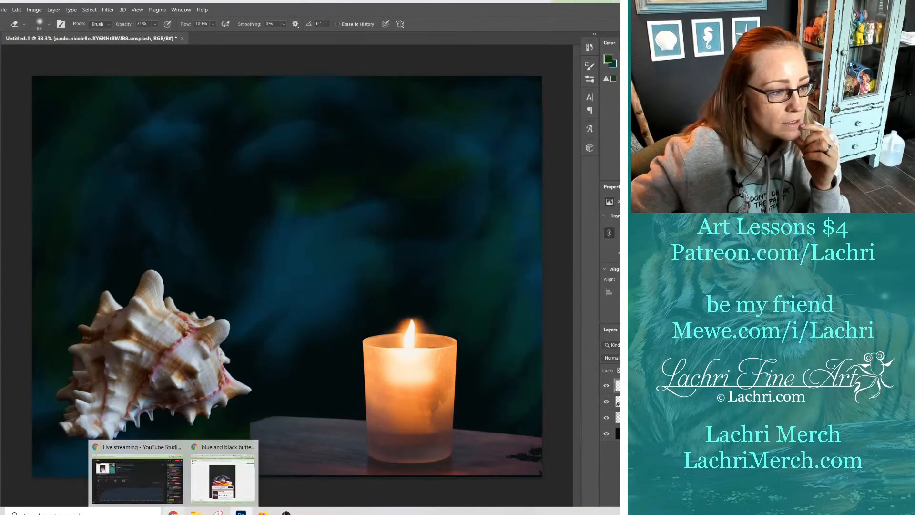
{"action": "left_click", "coordinate": [196, 512]}
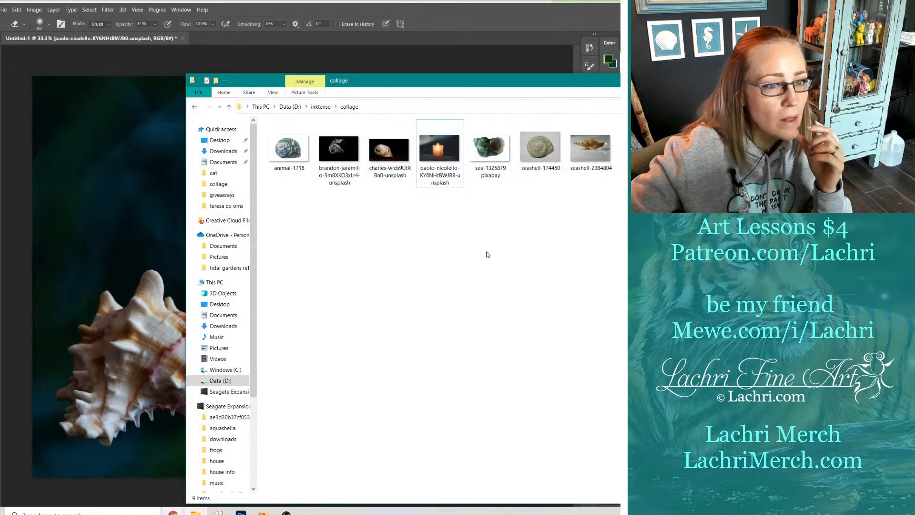
{"action": "left_click_drag", "start_coordinate": [641, 148], "coordinate": [133, 175]}
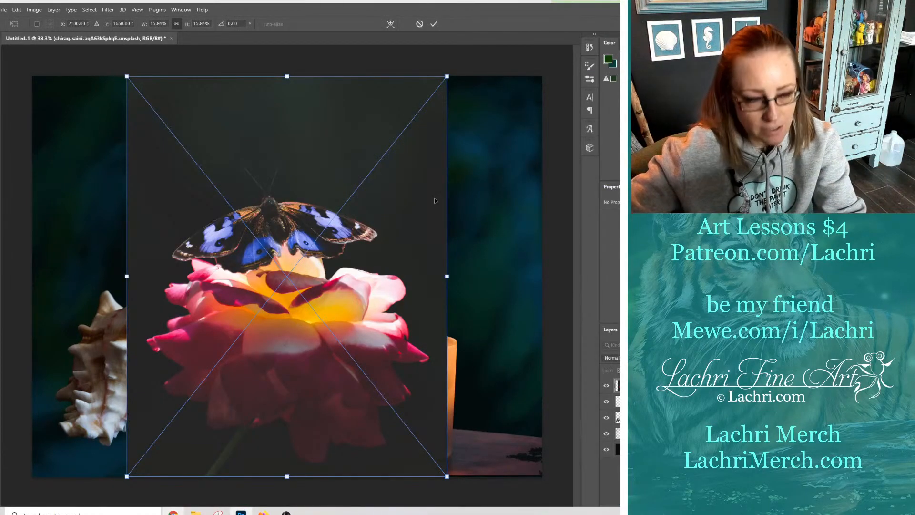
{"action": "key", "text": "Return"}
Set the Magic Wand tolerance to 5 and test the selection on the dark background above the butterfly.
{"action": "key", "text": "e"}
{"action": "key", "text": "w"}
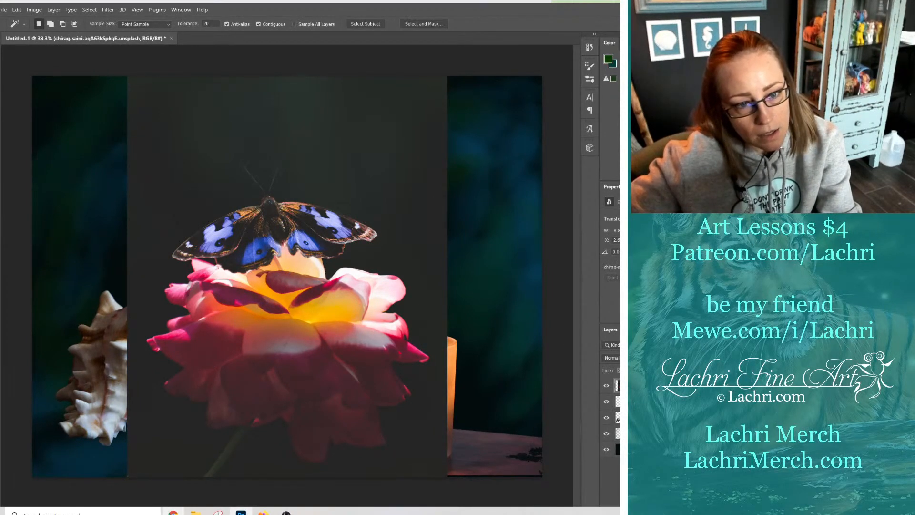
{"action": "left_click", "coordinate": [281, 137]}
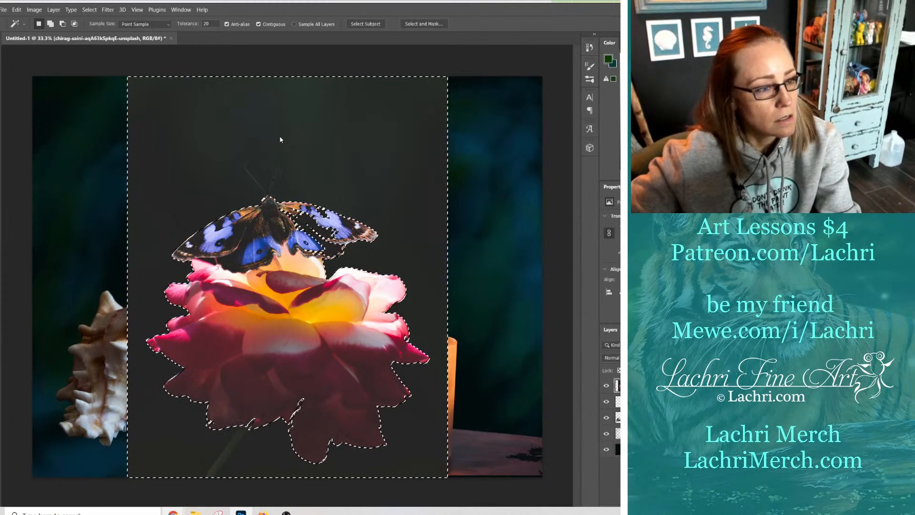
{"action": "type", "text": "5"}
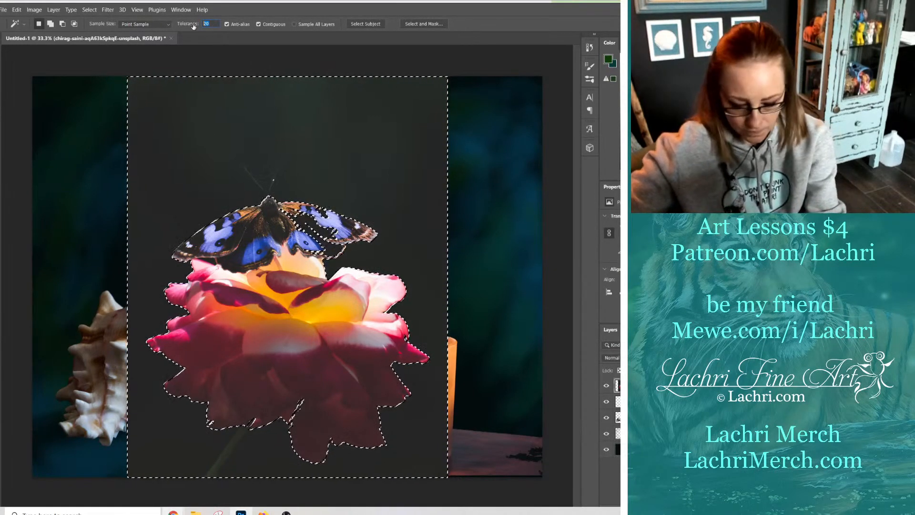
{"action": "left_click", "coordinate": [305, 127]}
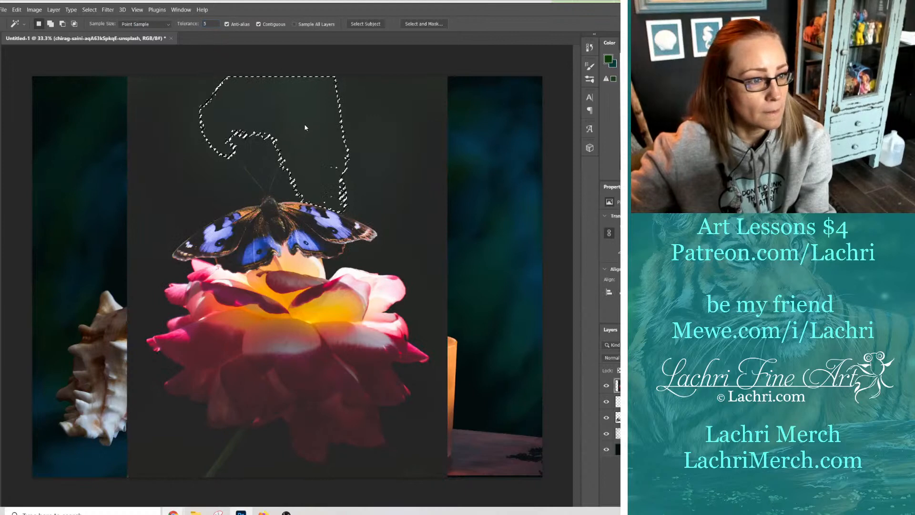
{"action": "key", "text": "5"}
{"action": "key", "text": "0"}
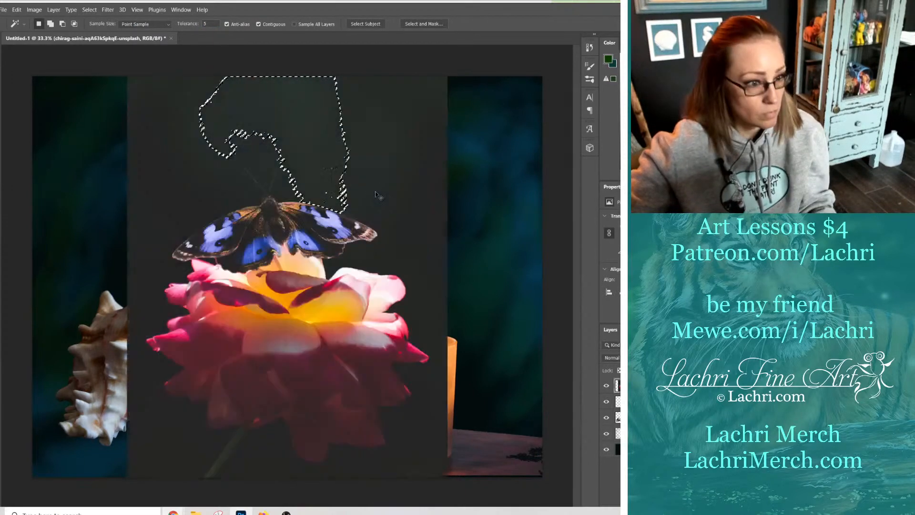
Select and delete the dark background areas around the butterfly and rose with the Magic Wand.
{"action": "left_click", "coordinate": [379, 190]}
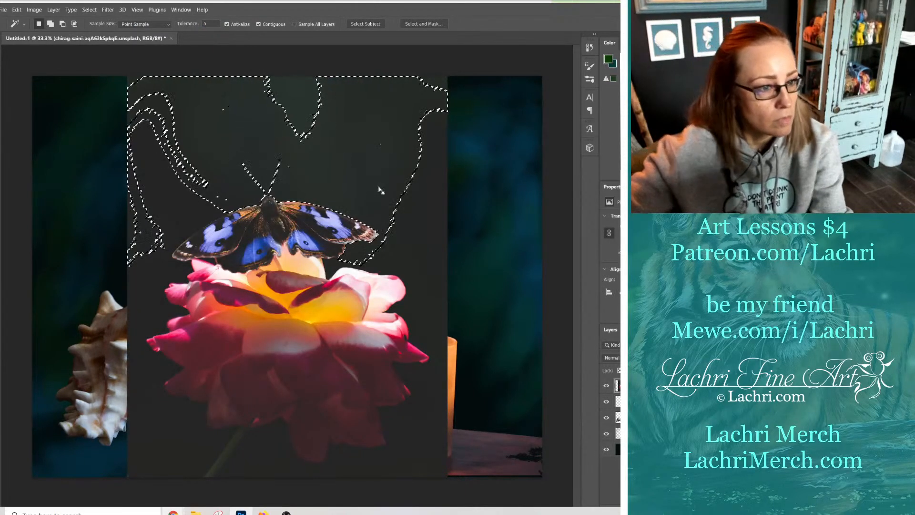
{"action": "key", "text": "Delete"}
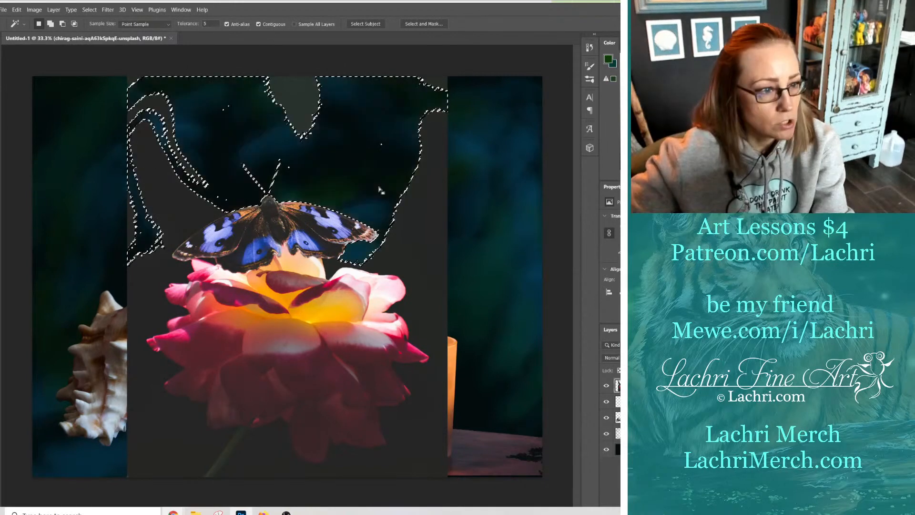
{"action": "left_click", "coordinate": [408, 251]}
{"action": "key", "text": "Delete"}
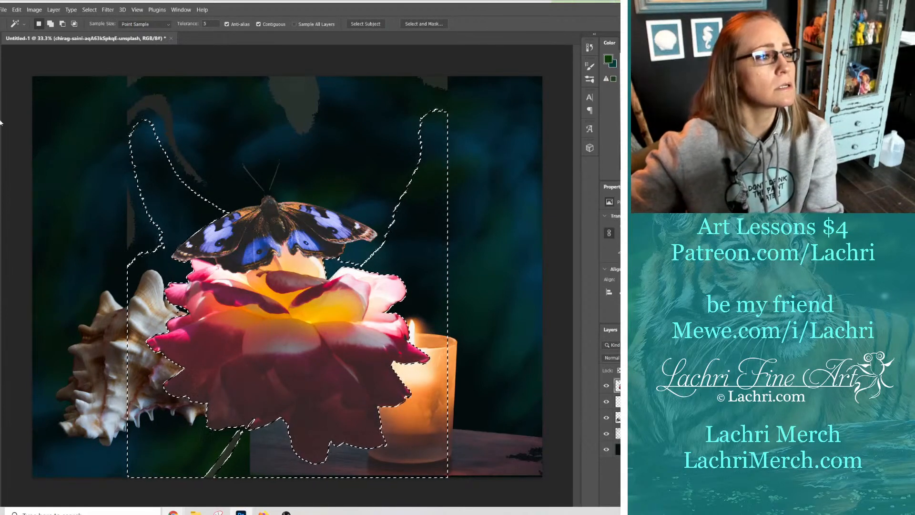
Outline the butterfly and rose loosely with the Polygonal Lasso, delete the background remnants outside the outline, and clear the selection.
{"action": "key", "text": "l"}
{"action": "left_click", "coordinate": [240, 198]}
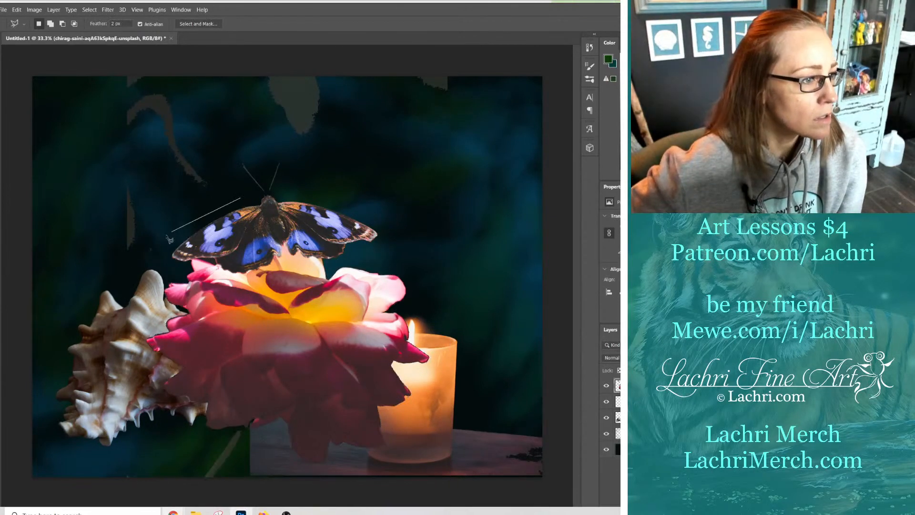
{"action": "left_click", "coordinate": [140, 343]}
{"action": "left_click", "coordinate": [152, 405]}
{"action": "left_click", "coordinate": [186, 441]}
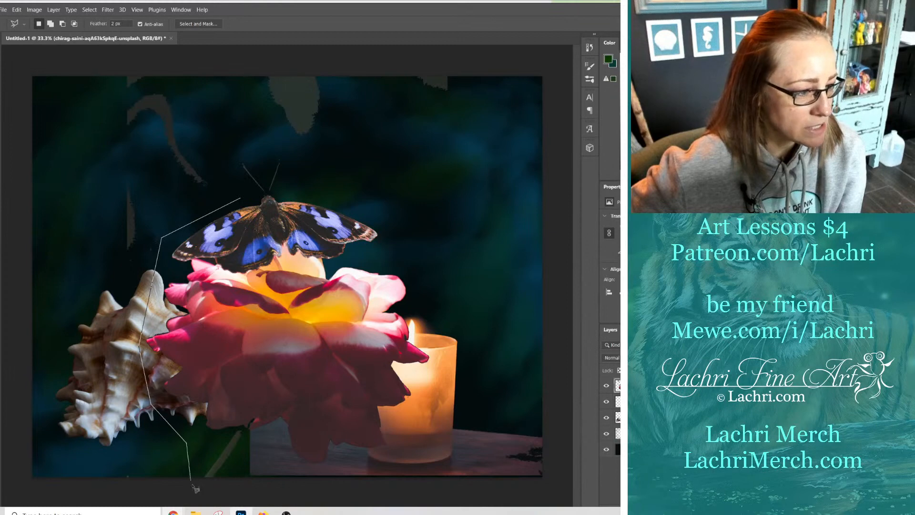
{"action": "left_click", "coordinate": [192, 484]}
{"action": "left_click", "coordinate": [278, 483]}
{"action": "left_click", "coordinate": [401, 457]}
{"action": "left_click", "coordinate": [466, 379]}
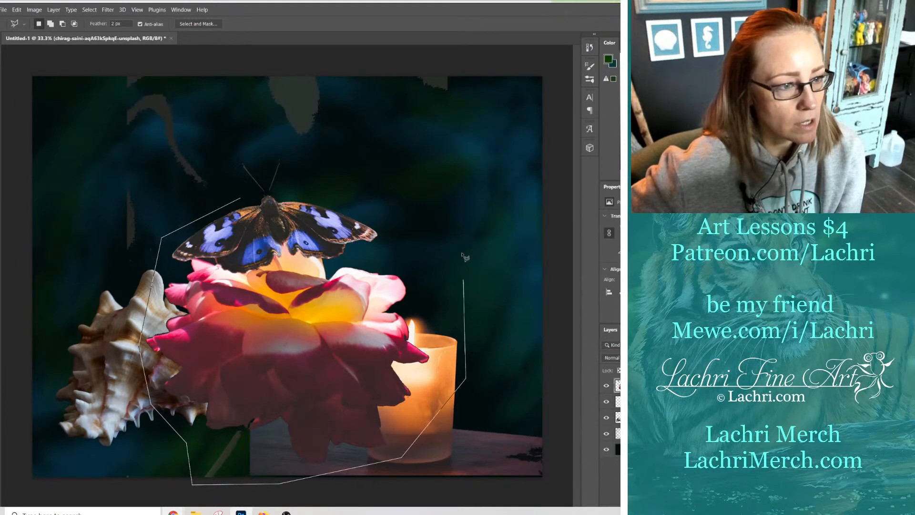
{"action": "left_click", "coordinate": [462, 250]}
{"action": "left_click", "coordinate": [344, 157]}
{"action": "left_click", "coordinate": [239, 130]}
{"action": "left_click", "coordinate": [233, 167]}
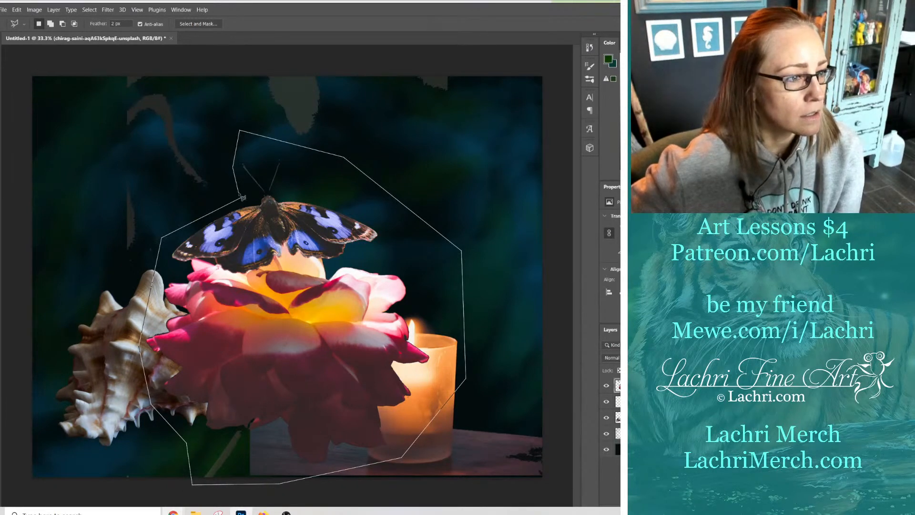
{"action": "left_click", "coordinate": [243, 202]}
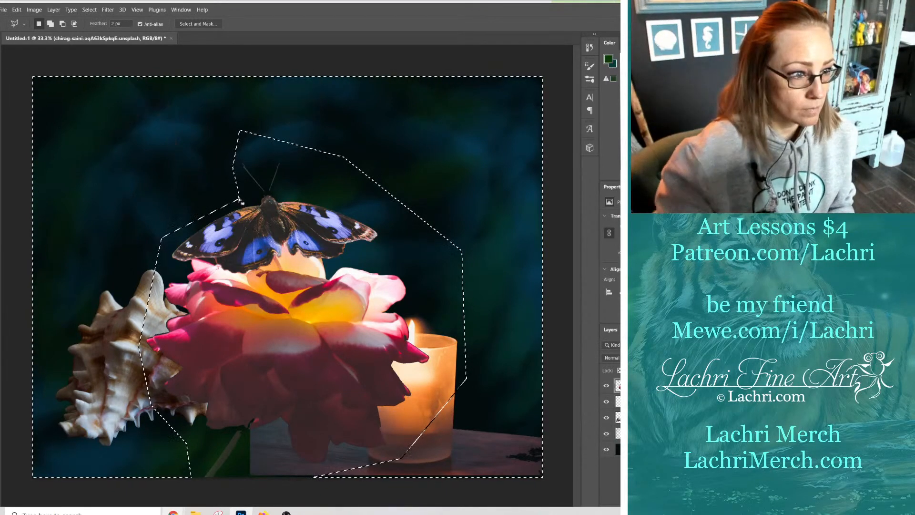
{"action": "key", "text": "ctrl+d"}
Darken the butterfly and rose layer with a Curves adjustment that maps input 86 to output 48.
{"action": "key", "text": "v"}
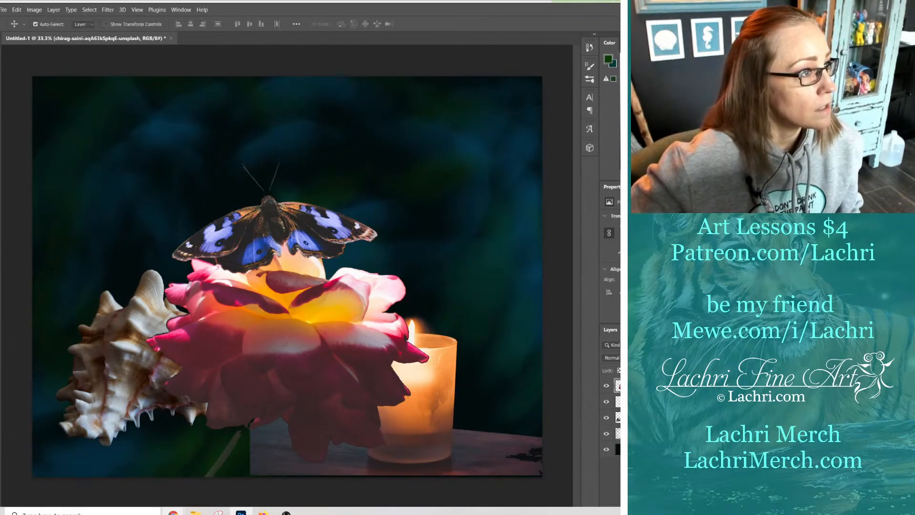
{"action": "left_click", "coordinate": [50, 12]}
{"action": "mouse_move", "coordinate": [34, 9]}
{"action": "mouse_move", "coordinate": [48, 31]}
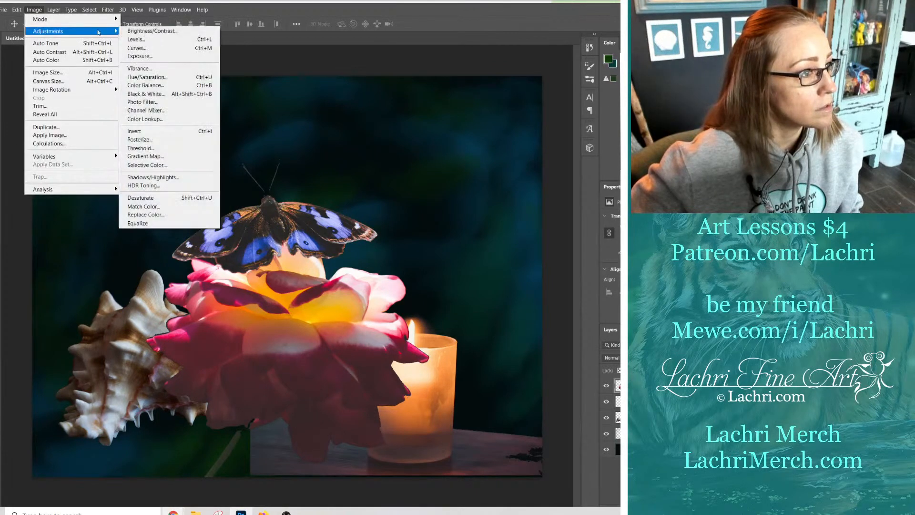
{"action": "left_click", "coordinate": [143, 48]}
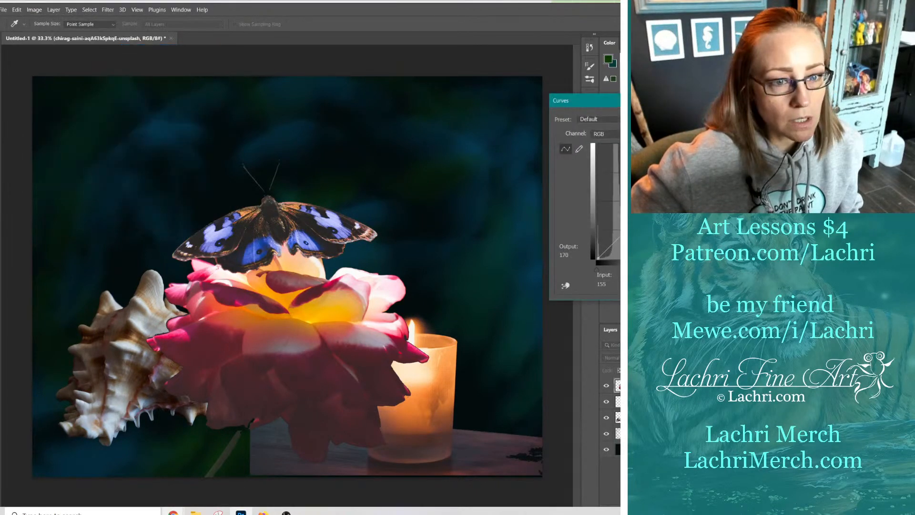
{"action": "left_click_drag", "start_coordinate": [685, 174], "coordinate": [682, 170]}
{"action": "left_click_drag", "start_coordinate": [636, 221], "coordinate": [636, 237]}
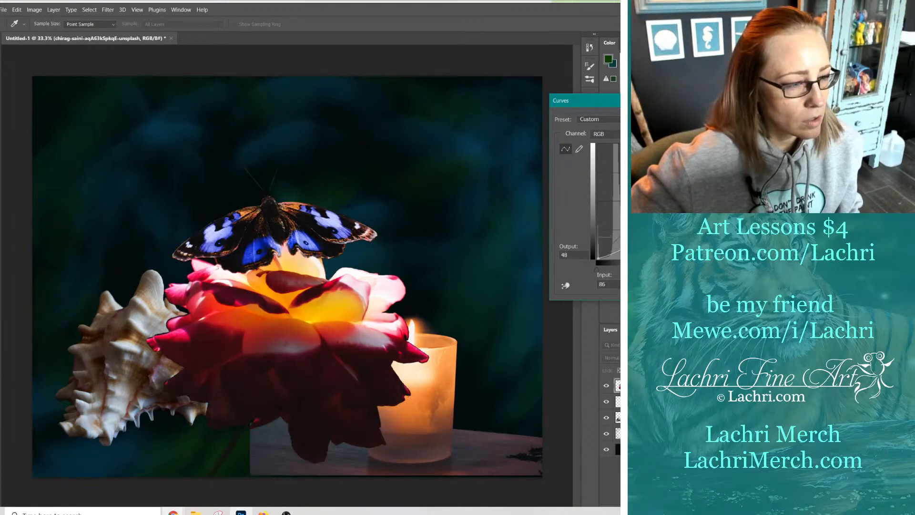
{"action": "key", "text": "Return"}
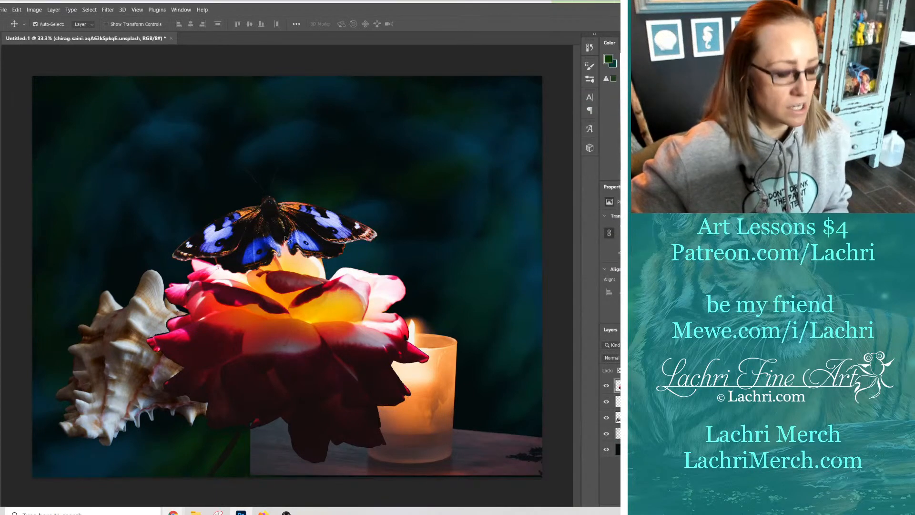
Scale the butterfly and rose down slightly and place them above the seashell.
{"action": "key", "text": "ctrl+t"}
{"action": "left_click_drag", "start_coordinate": [142, 129], "coordinate": [177, 167]}
{"action": "left_click_drag", "start_coordinate": [276, 286], "coordinate": [217, 212]}
{"action": "key", "text": "Return"}
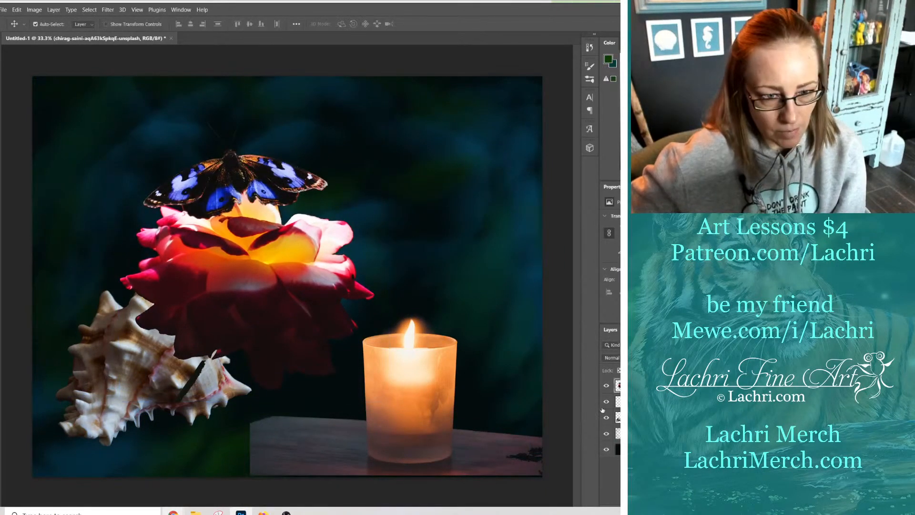
Move the butterfly and rose layer behind the seashell and candle, then scale it to about 91% and position it between them.
{"action": "left_click_drag", "start_coordinate": [617, 385], "coordinate": [618, 426]}
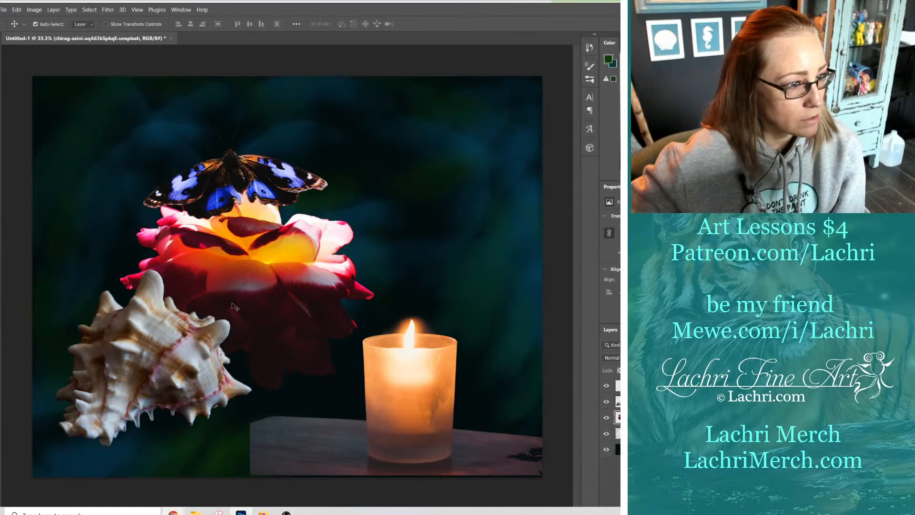
{"action": "left_click_drag", "start_coordinate": [270, 276], "coordinate": [284, 286]}
{"action": "key", "text": "ctrl+t"}
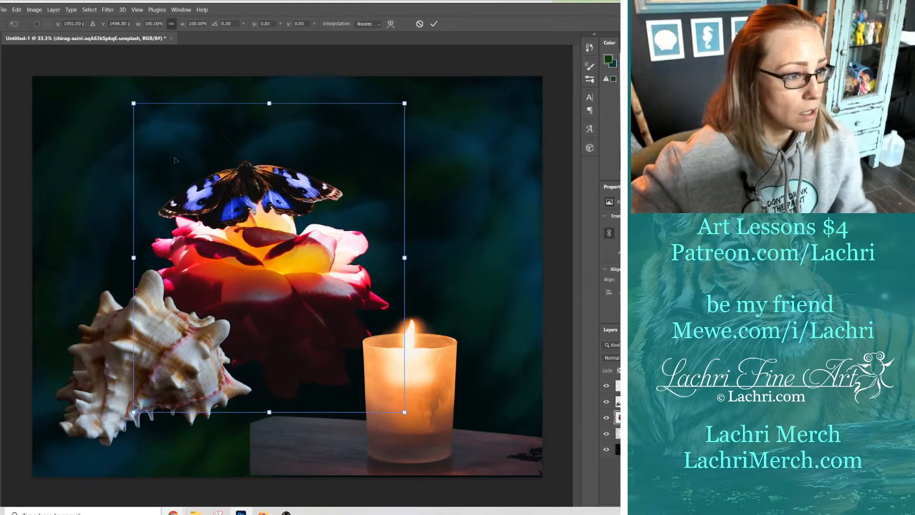
{"action": "left_click_drag", "start_coordinate": [138, 114], "coordinate": [163, 144]}
{"action": "left_click_drag", "start_coordinate": [293, 218], "coordinate": [293, 216]}
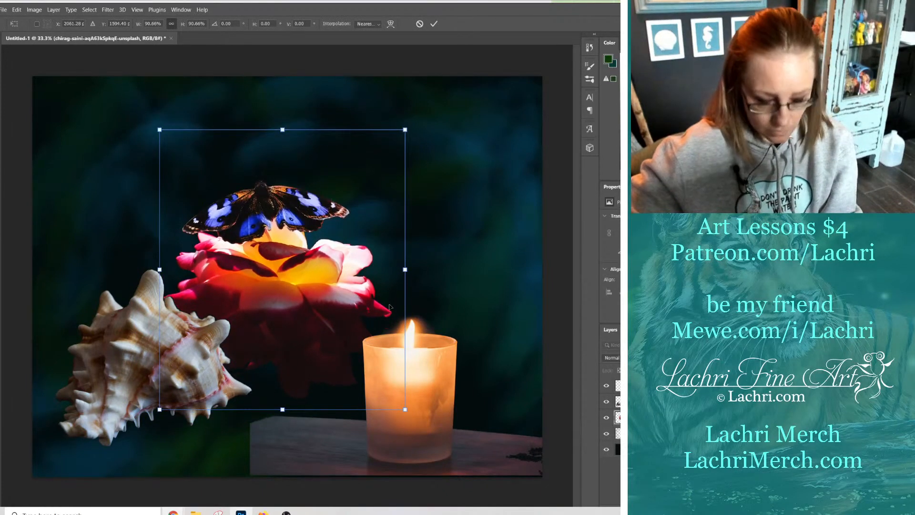
{"action": "key", "text": "Return"}
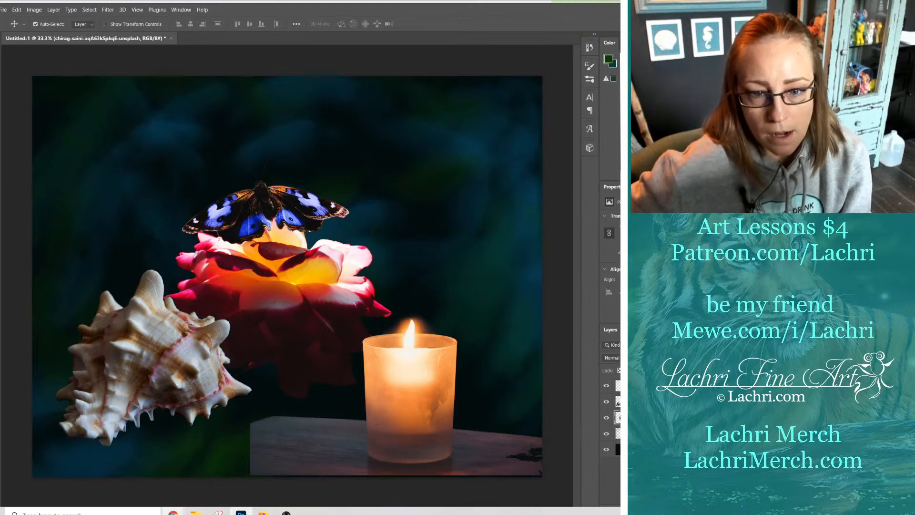
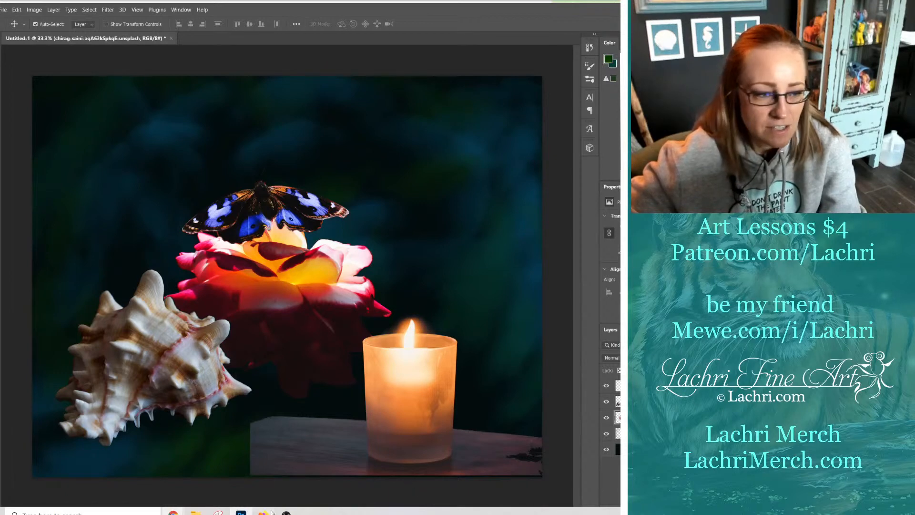
Switch to the browser to check the live stream's analytics in YouTube Studio, and bring up OBS.
{"action": "mouse_move", "coordinate": [173, 512]}
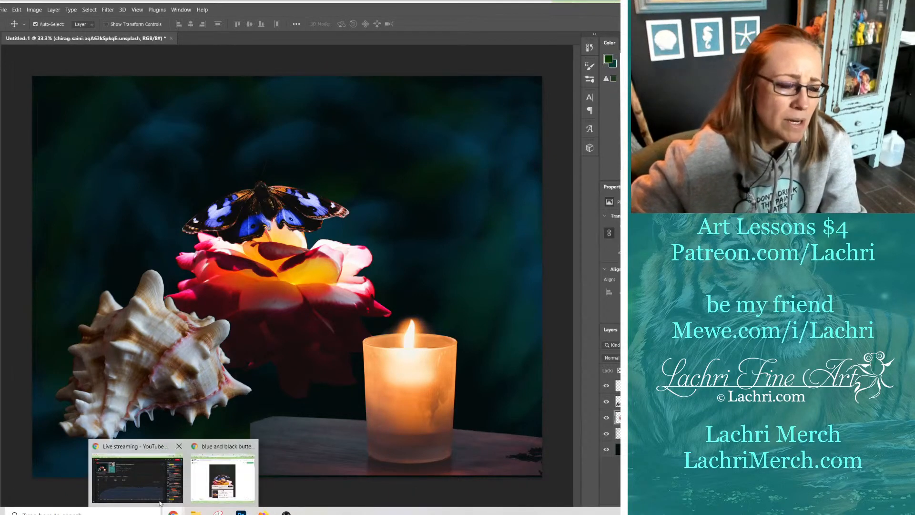
{"action": "left_click", "coordinate": [142, 481]}
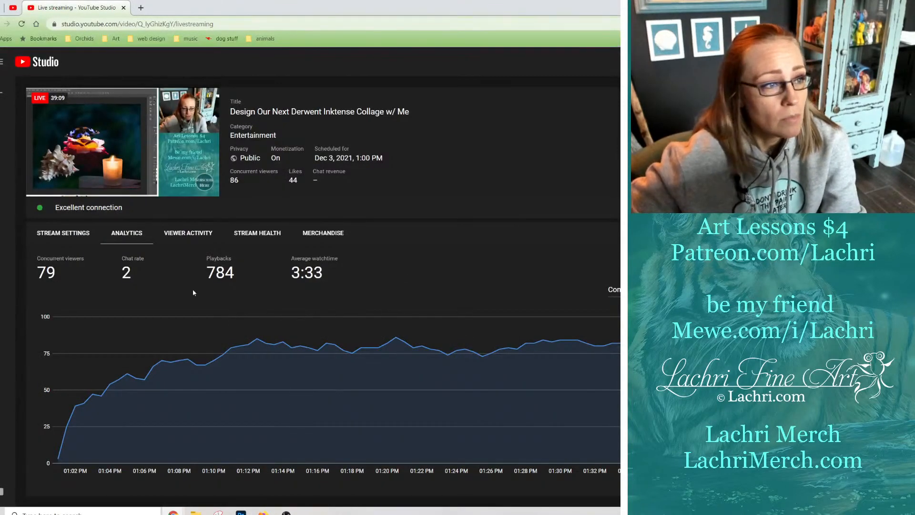
{"action": "mouse_move", "coordinate": [173, 513]}
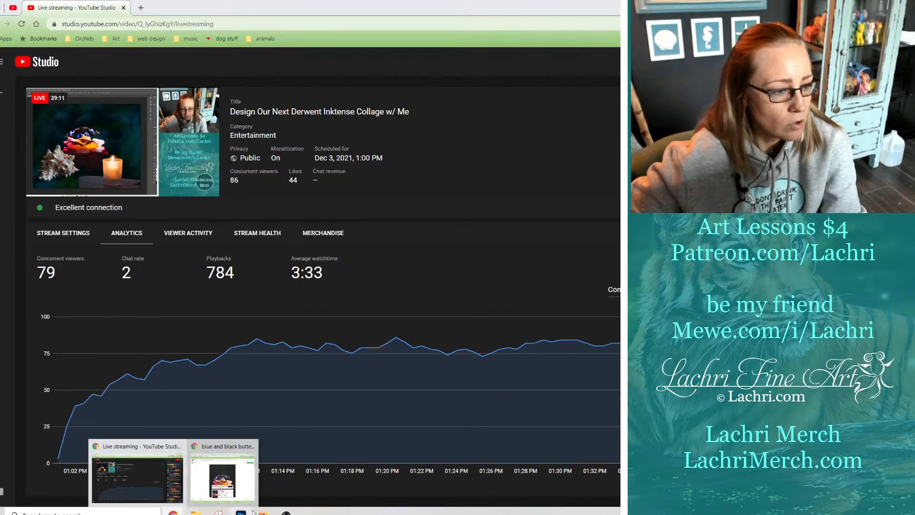
{"action": "left_click", "coordinate": [286, 512]}
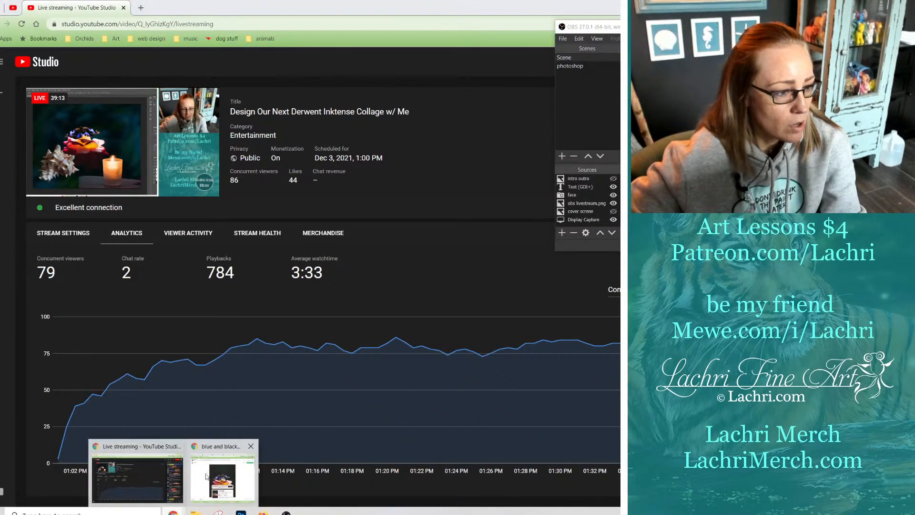
Switch to the Unsplash moth results and browse the photos for another butterfly or moth reference.
{"action": "left_click", "coordinate": [206, 473]}
{"action": "left_click", "coordinate": [144, 14]}
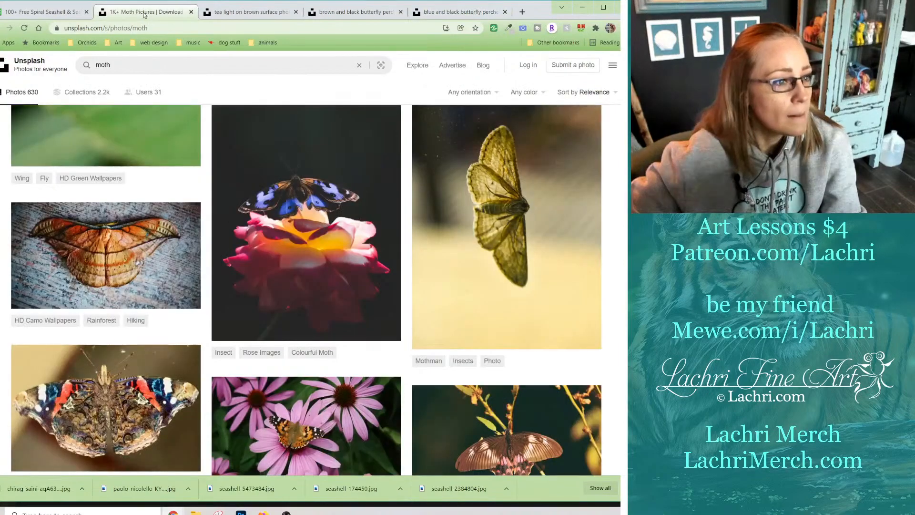
{"action": "scroll", "coordinate": [342, 211], "scroll_direction": "down", "scroll_amount": 7}
{"action": "scroll", "coordinate": [341, 211], "scroll_direction": "down", "scroll_amount": 7}
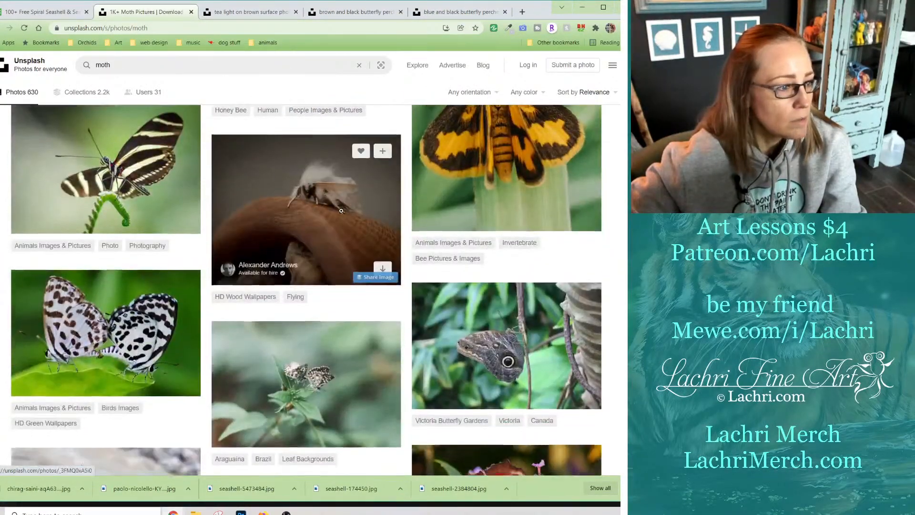
{"action": "scroll", "coordinate": [341, 210], "scroll_direction": "down", "scroll_amount": 6}
{"action": "scroll", "coordinate": [341, 213], "scroll_direction": "down", "scroll_amount": 10}
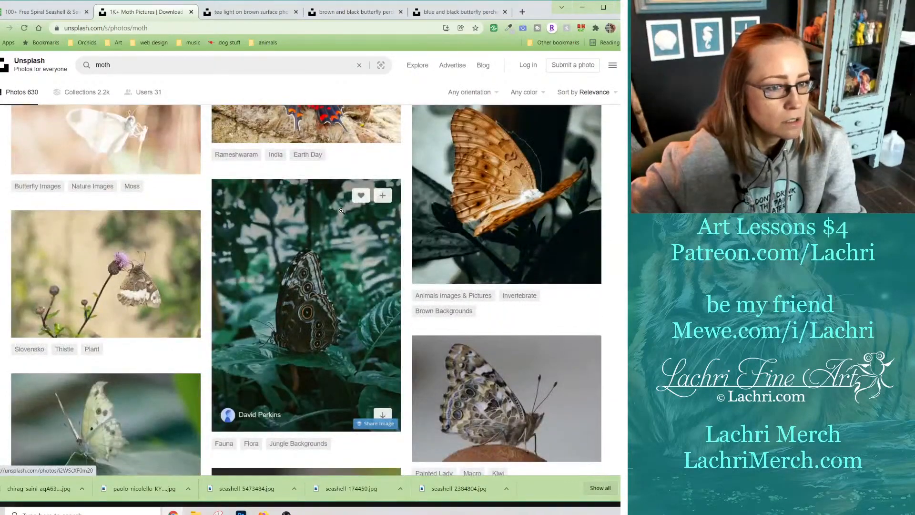
{"action": "scroll", "coordinate": [341, 211], "scroll_direction": "up", "scroll_amount": 2}
{"action": "scroll", "coordinate": [341, 210], "scroll_direction": "down", "scroll_amount": 3}
{"action": "scroll", "coordinate": [341, 211], "scroll_direction": "down", "scroll_amount": 3}
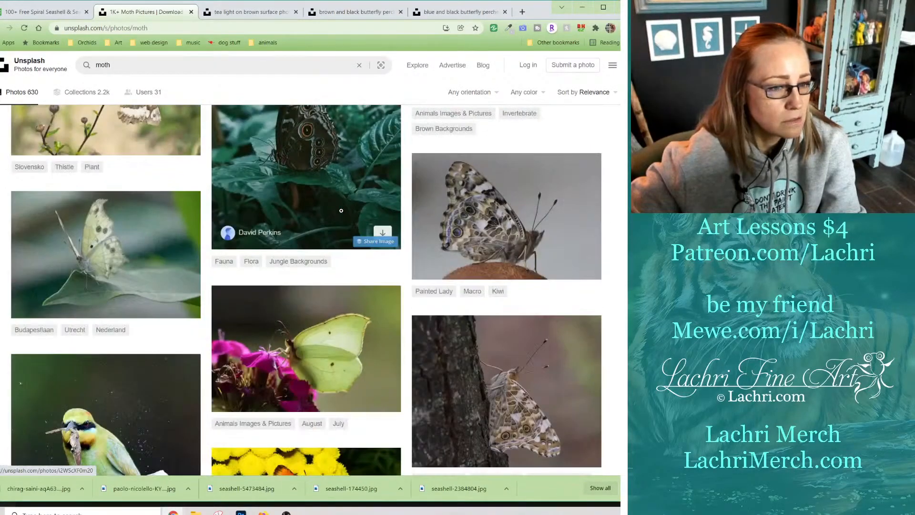
{"action": "scroll", "coordinate": [266, 184], "scroll_direction": "down", "scroll_amount": 4}
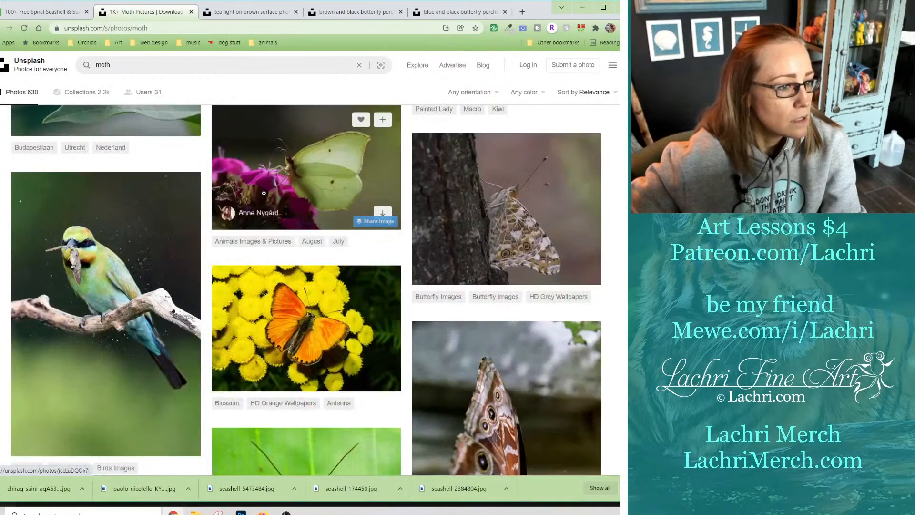
{"action": "scroll", "coordinate": [260, 190], "scroll_direction": "up", "scroll_amount": 4}
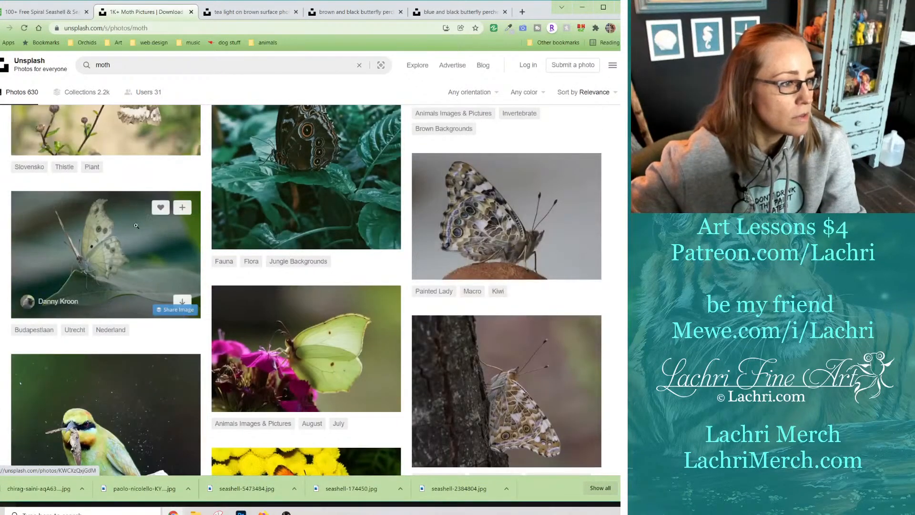
Open the white butterfly on a leaf photo, download it in Original Size (3872x2592) to the collage folder, and close its page.
{"action": "right_click", "coordinate": [106, 248]}
{"action": "left_click", "coordinate": [128, 251]}
{"action": "left_click", "coordinate": [469, 18]}
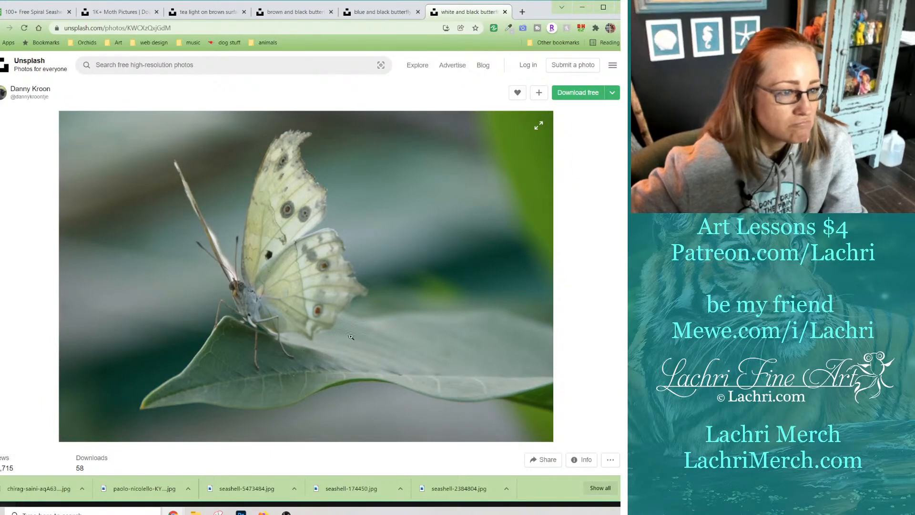
{"action": "left_click", "coordinate": [611, 93]}
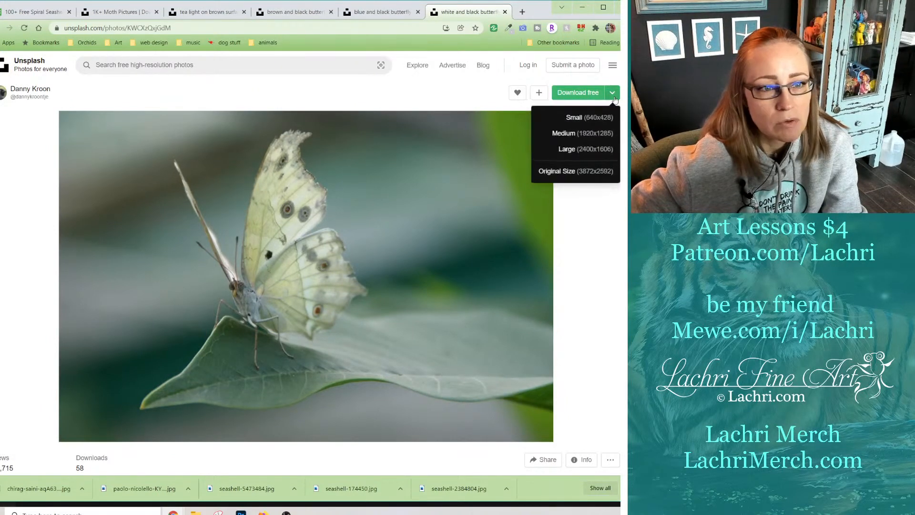
{"action": "left_click", "coordinate": [555, 171]}
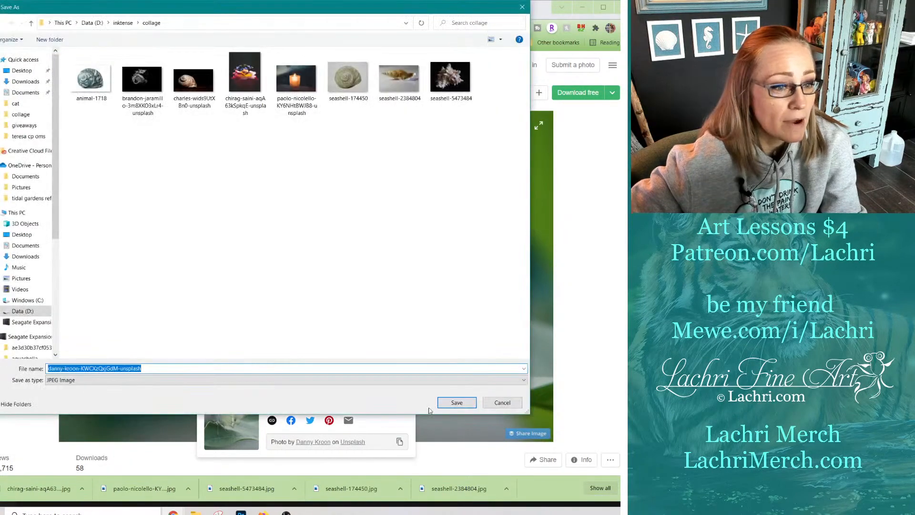
{"action": "left_click", "coordinate": [451, 403]}
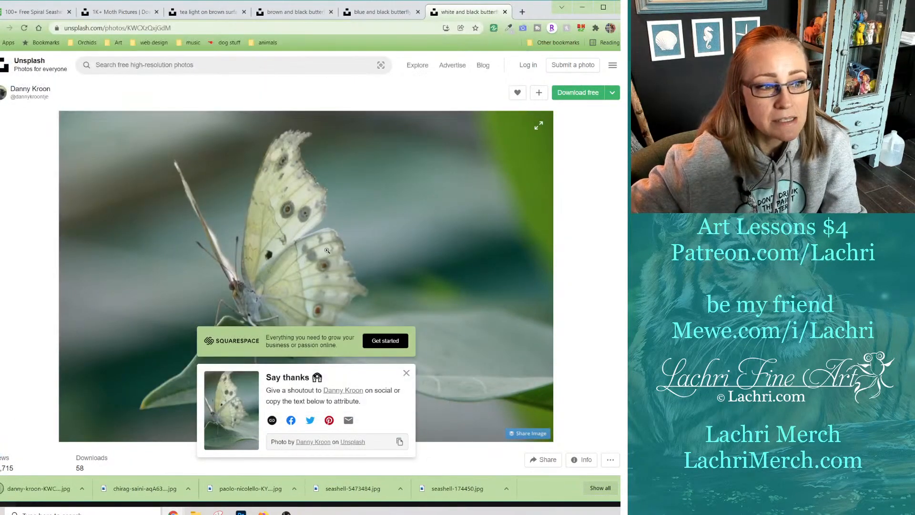
{"action": "left_click", "coordinate": [406, 373]}
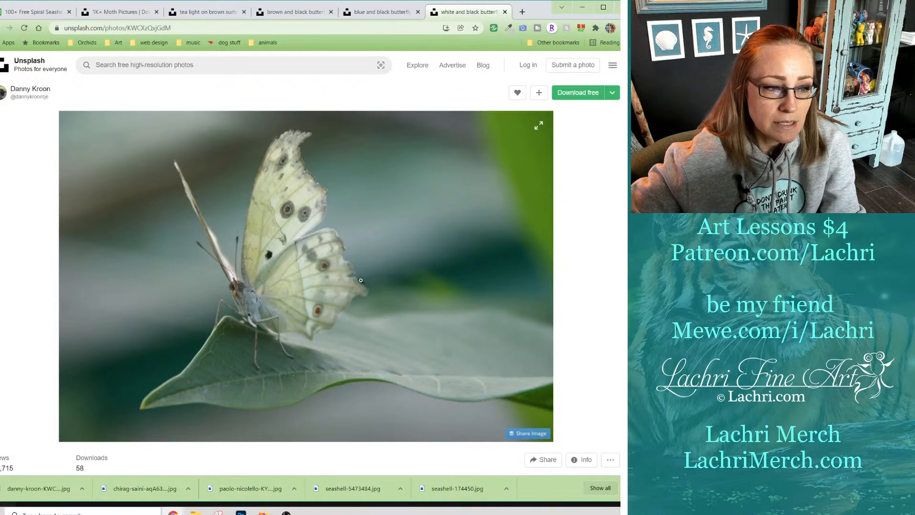
{"action": "left_click", "coordinate": [504, 11]}
Download the brown butterfly on a purple flower photo in Original Size (4000x6000) to the collage folder.
{"action": "left_click", "coordinate": [382, 14]}
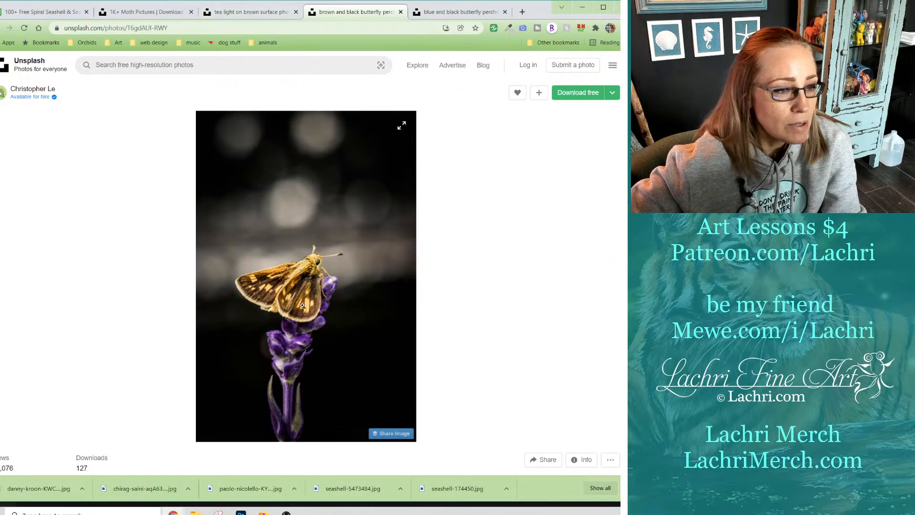
{"action": "left_click", "coordinate": [611, 100]}
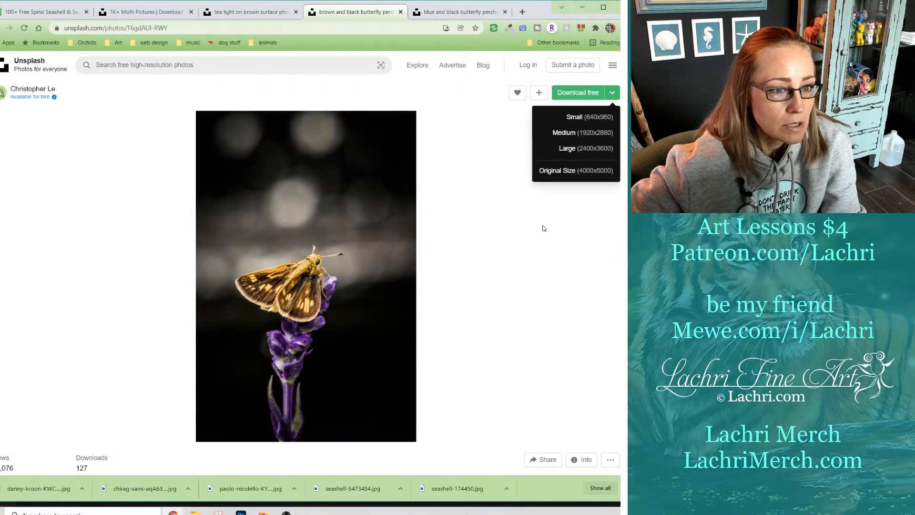
{"action": "left_click", "coordinate": [562, 170]}
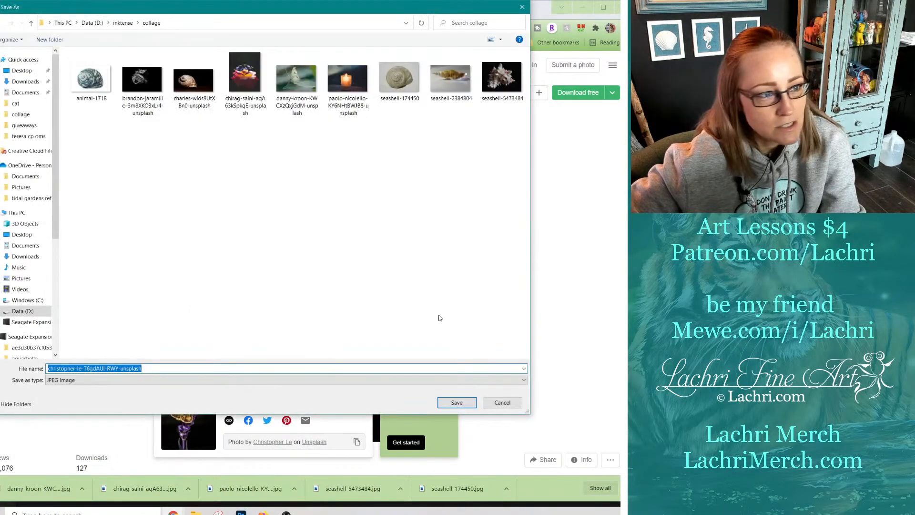
{"action": "left_click", "coordinate": [457, 403]}
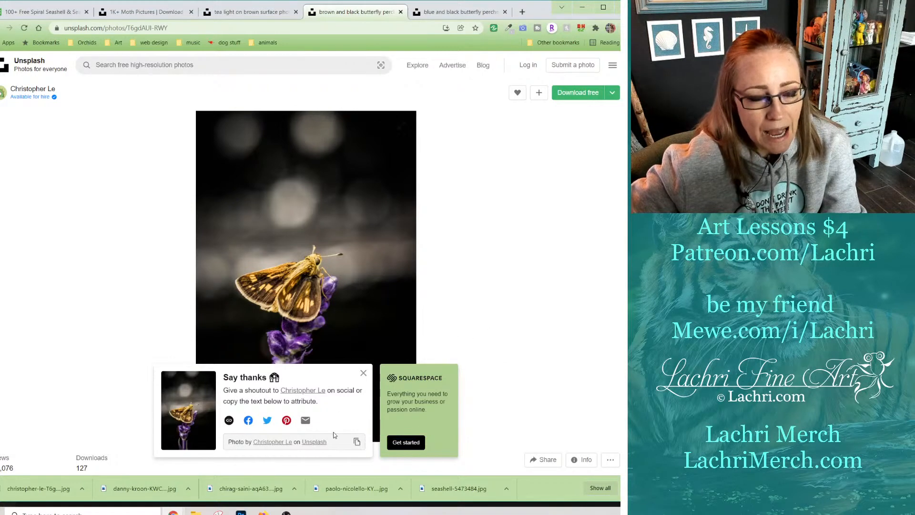
Switch back to the collage document in Photoshop.
{"action": "left_click", "coordinate": [435, 12]}
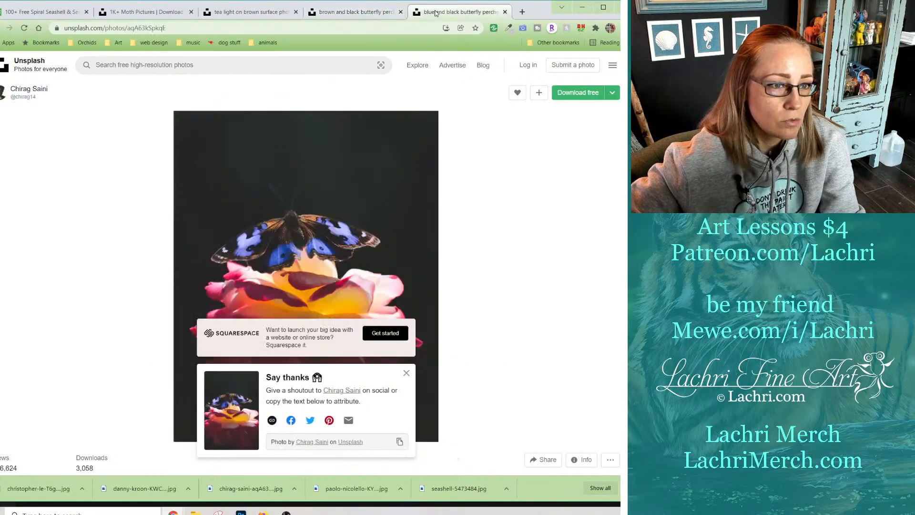
{"action": "left_click", "coordinate": [285, 512]}
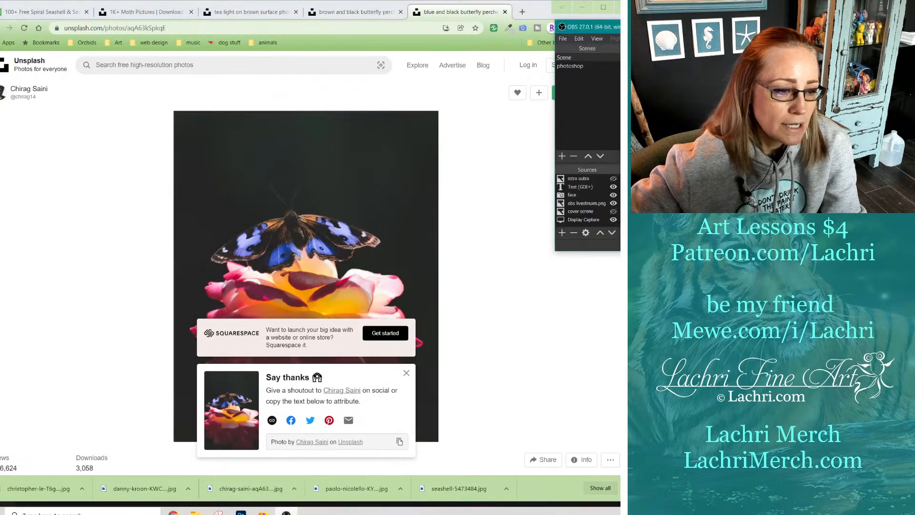
{"action": "left_click", "coordinate": [284, 512]}
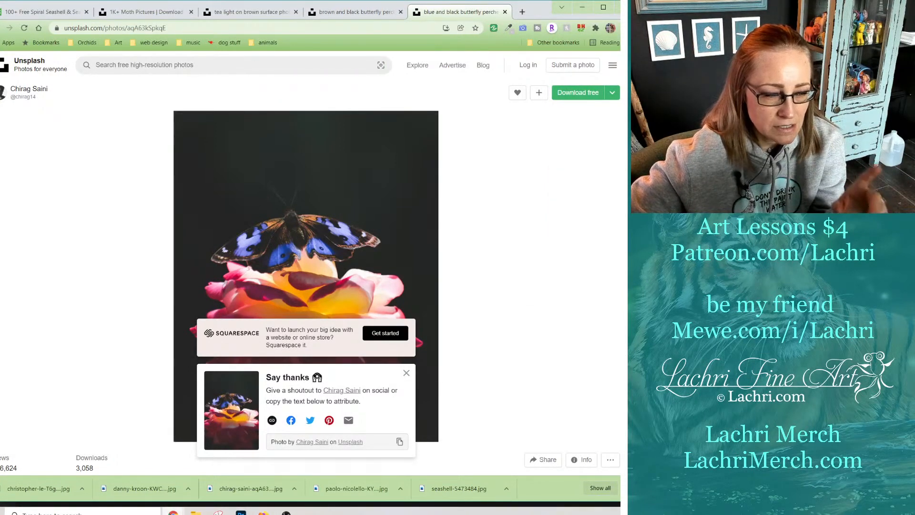
{"action": "left_click", "coordinate": [173, 512]}
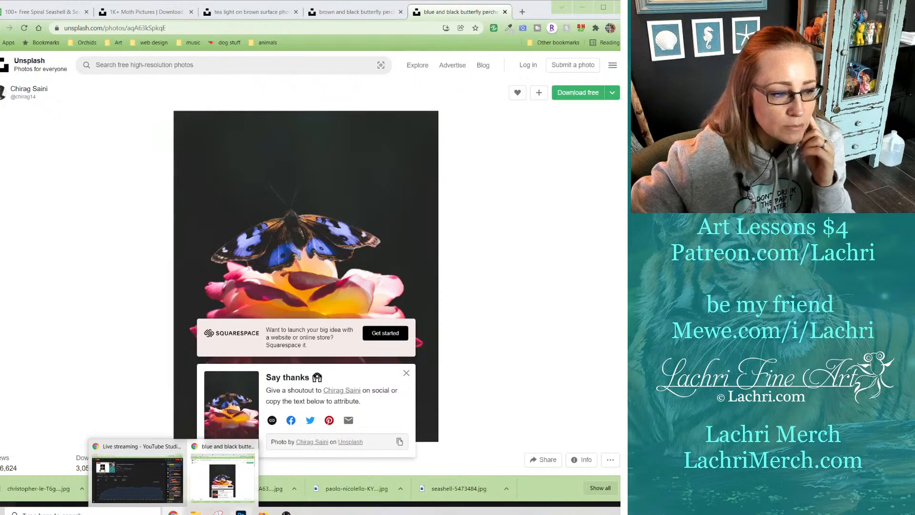
{"action": "left_click", "coordinate": [240, 512]}
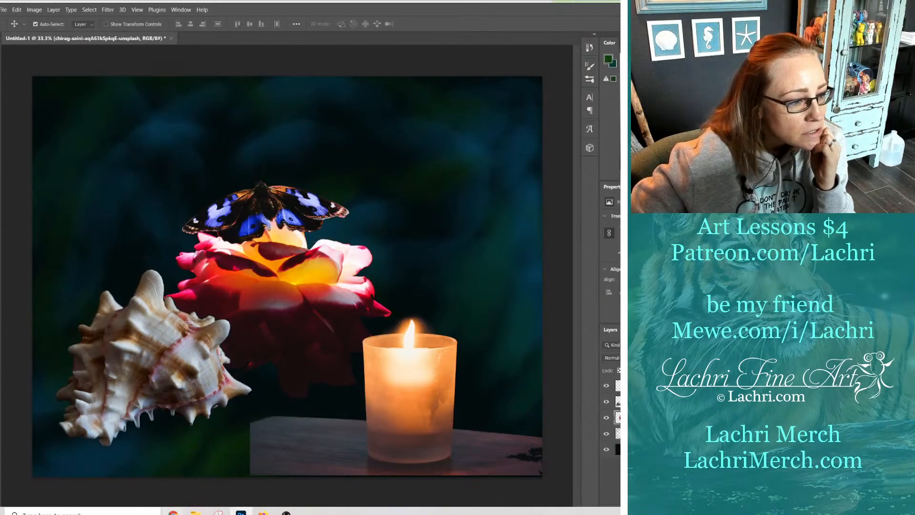
Place the brown moth on a purple flower photo from the collage folder into the collage document at its default size.
{"action": "left_click", "coordinate": [195, 512]}
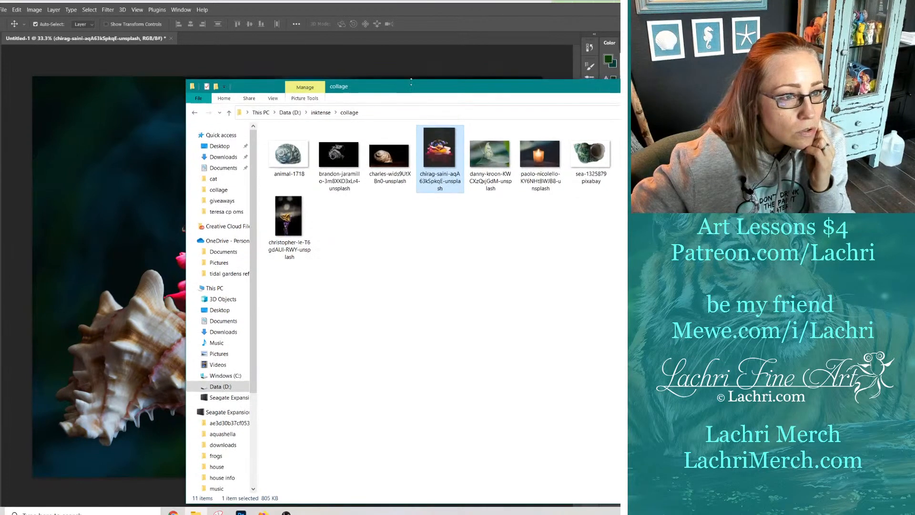
{"action": "left_click_drag", "start_coordinate": [420, 90], "coordinate": [384, 86]}
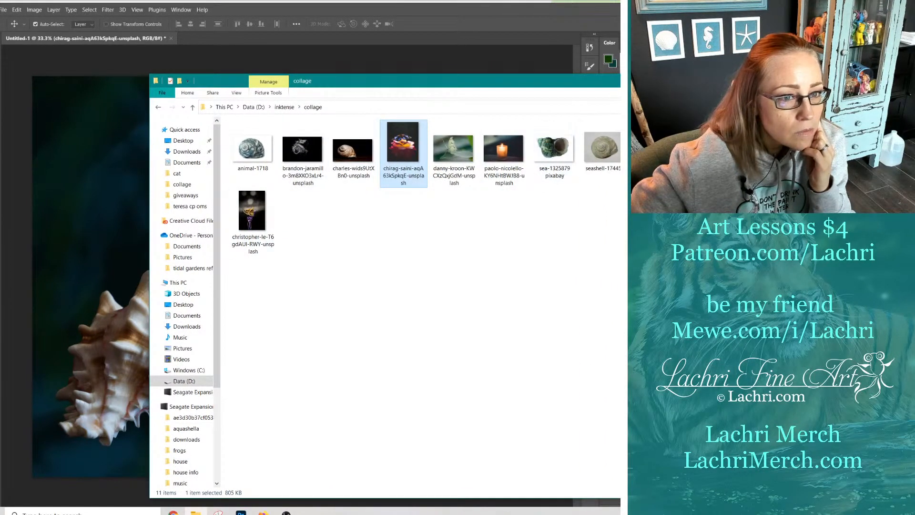
{"action": "left_click_drag", "start_coordinate": [252, 210], "coordinate": [33, 147]}
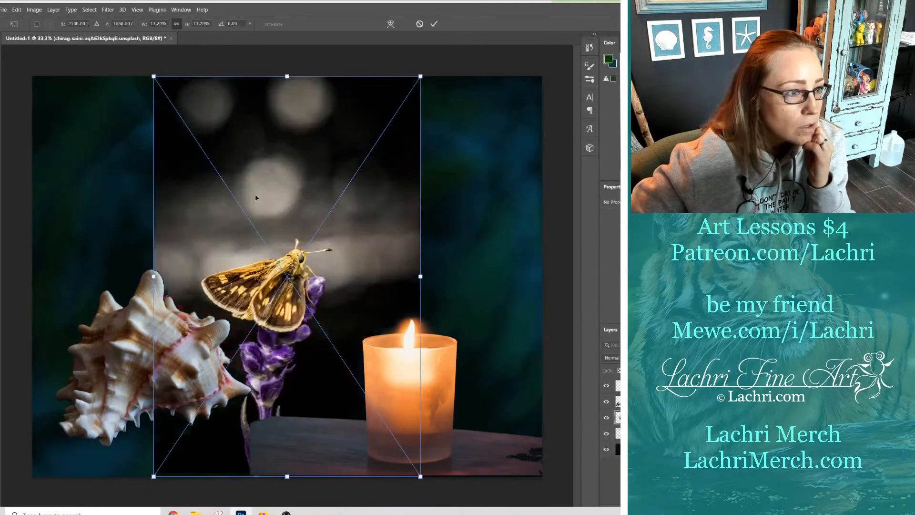
{"action": "key", "text": "Return"}
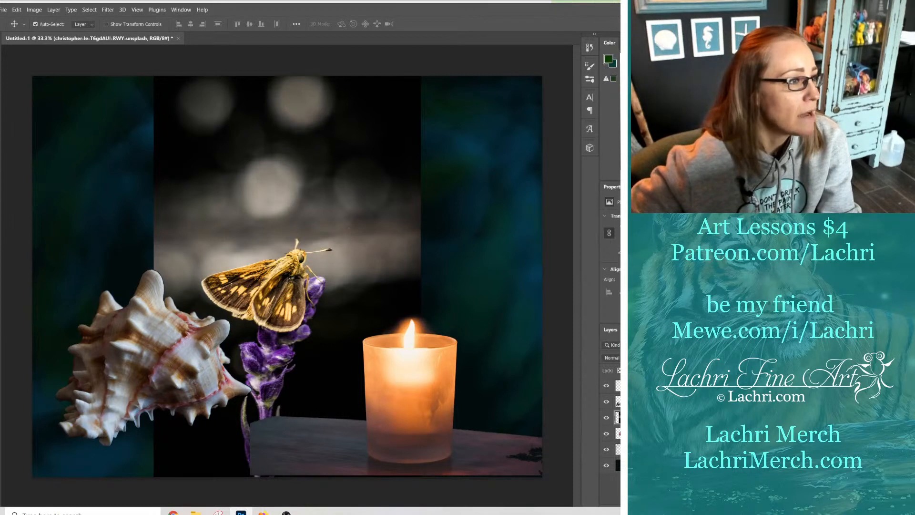
Draw a loose polygonal lasso selection around the brown moth, including its antennae and legs.
{"action": "key", "text": "l"}
{"action": "left_click", "coordinate": [285, 240]}
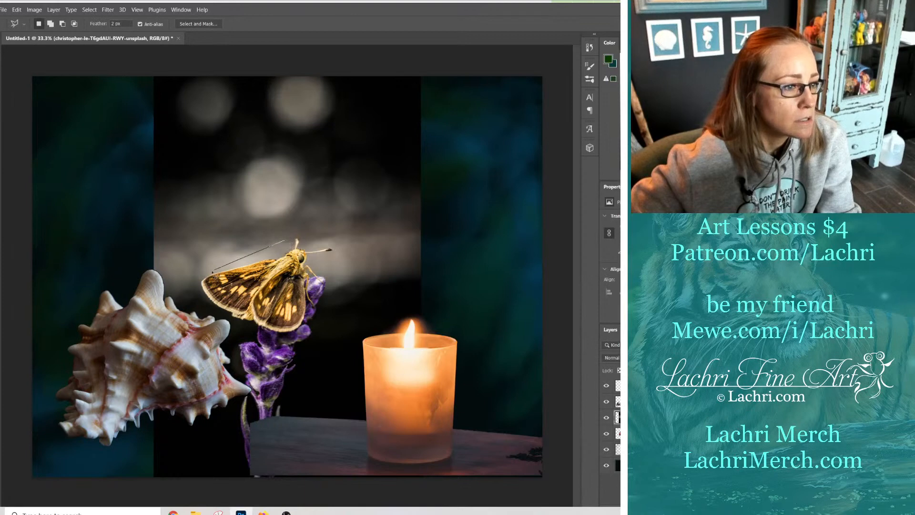
{"action": "left_click", "coordinate": [187, 289]}
{"action": "left_click", "coordinate": [245, 342]}
{"action": "left_click", "coordinate": [305, 347]}
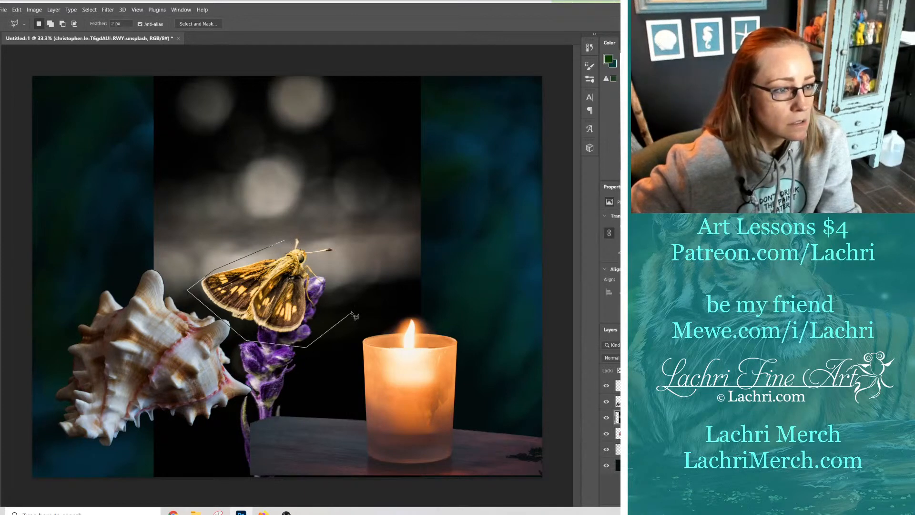
{"action": "left_click", "coordinate": [351, 313]}
{"action": "left_click", "coordinate": [356, 237]}
{"action": "left_click", "coordinate": [284, 228]}
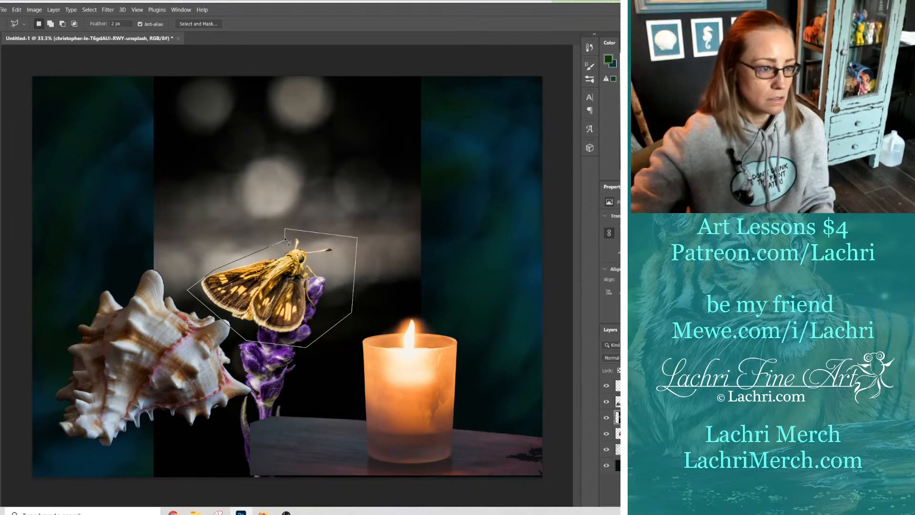
{"action": "left_click", "coordinate": [286, 241]}
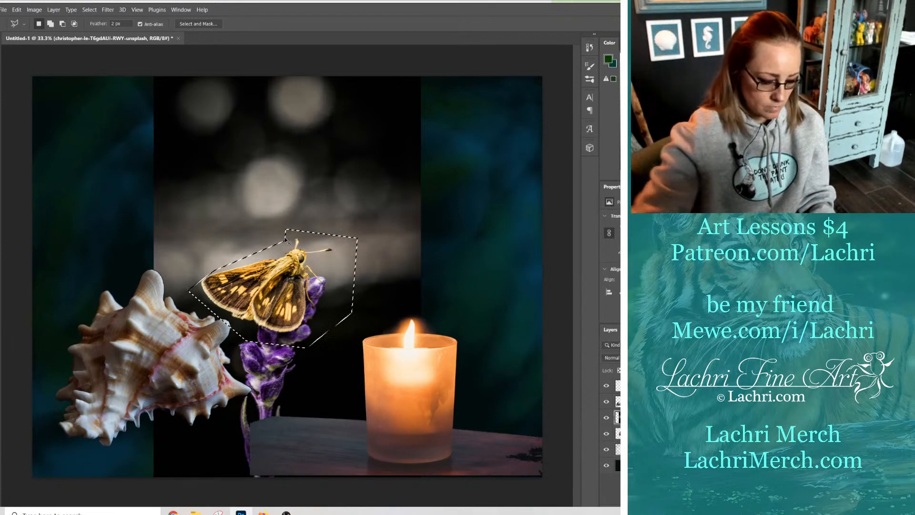
{"action": "key", "text": "ctrl+shift+u"}
{"action": "key", "text": "ctrl+shift+i"}
{"action": "key", "text": "Delete"}
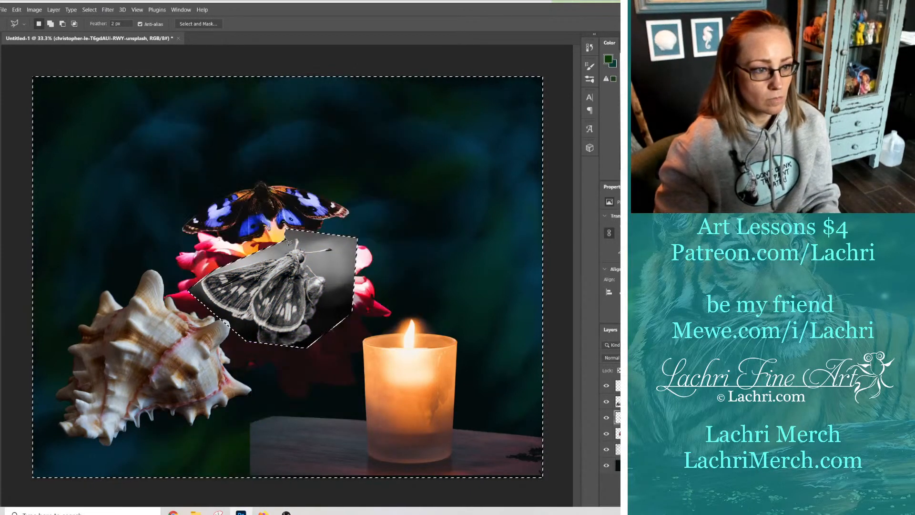
{"action": "key", "text": "ctrl+z"}
{"action": "key", "text": "ctrl+z"}
{"action": "key", "text": "ctrl+z"}
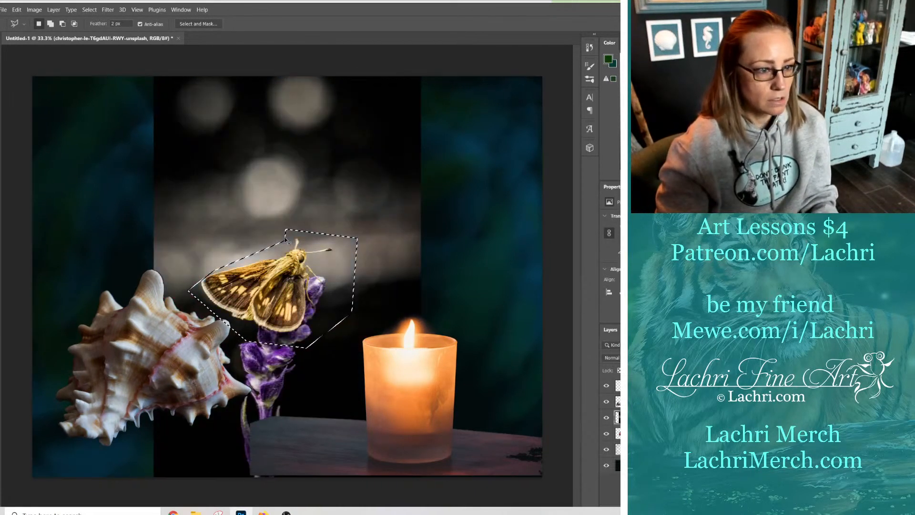
Delete everything on the moth layer outside the lassoed area and clear the selection.
{"action": "key", "text": "ctrl+shift+i"}
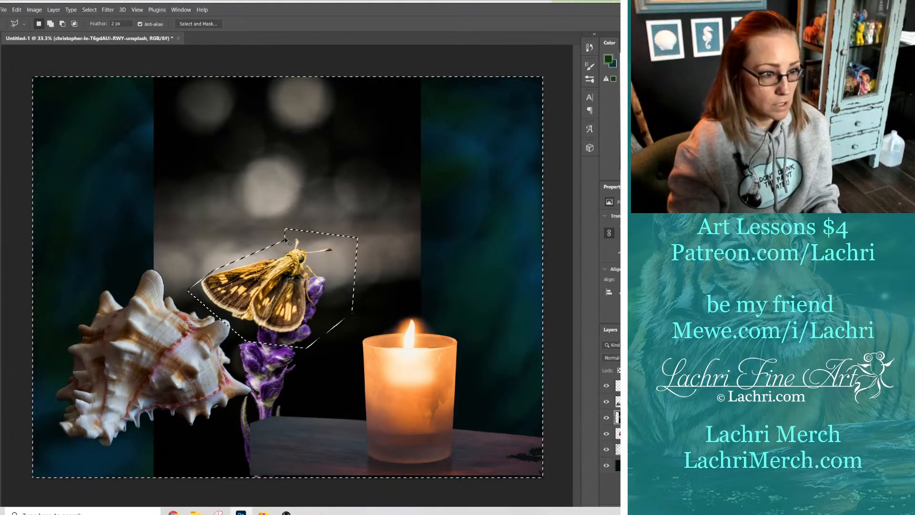
{"action": "key", "text": "Delete"}
{"action": "key", "text": "ctrl+d"}
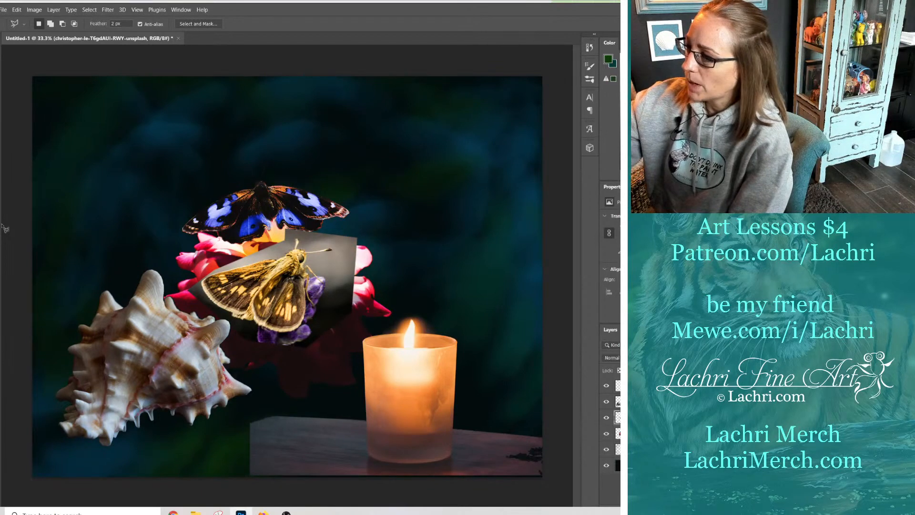
Set the Eraser's opacity to 100% and erase most of the grey background and purple flower around the moth.
{"action": "key", "text": "e"}
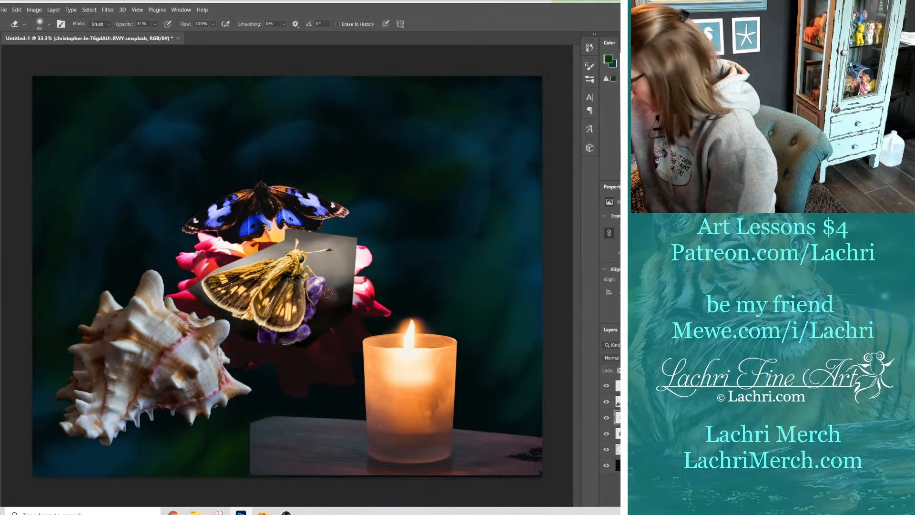
{"action": "left_click", "coordinate": [155, 24]}
{"action": "left_click_drag", "start_coordinate": [157, 35], "coordinate": [187, 34]}
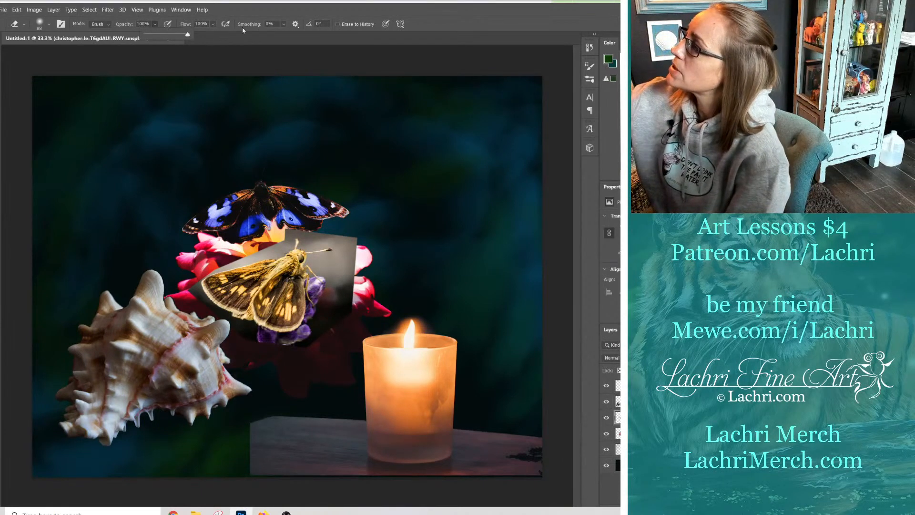
{"action": "left_click", "coordinate": [316, 260]}
{"action": "mouse_move", "coordinate": [326, 303]}
{"action": "left_mouse_down"}
{"action": "mouse_move", "coordinate": [355, 250]}
{"action": "mouse_move", "coordinate": [342, 282]}
{"action": "mouse_move", "coordinate": [314, 267]}
{"action": "mouse_move", "coordinate": [343, 250]}
{"action": "mouse_move", "coordinate": [344, 238]}
{"action": "mouse_move", "coordinate": [297, 230]}
{"action": "mouse_move", "coordinate": [192, 288]}
{"action": "left_mouse_up"}
{"action": "mouse_move", "coordinate": [262, 256]}
{"action": "left_mouse_down"}
{"action": "mouse_move", "coordinate": [192, 284]}
{"action": "mouse_move", "coordinate": [267, 351]}
{"action": "mouse_move", "coordinate": [269, 335]}
{"action": "mouse_move", "coordinate": [276, 343]}
{"action": "mouse_move", "coordinate": [234, 323]}
{"action": "mouse_move", "coordinate": [295, 346]}
{"action": "mouse_move", "coordinate": [294, 337]}
{"action": "mouse_move", "coordinate": [305, 350]}
{"action": "mouse_move", "coordinate": [326, 330]}
{"action": "left_mouse_up"}
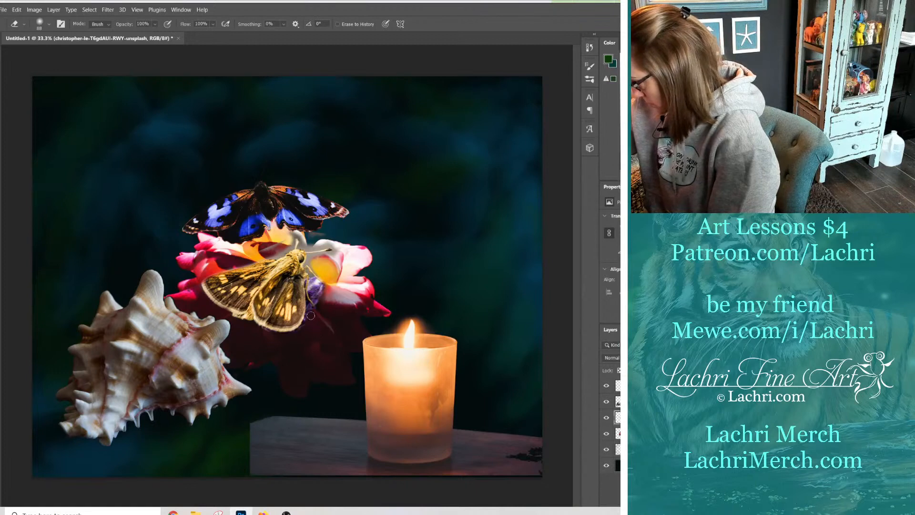
Set the soft round eraser to 42 px and clean up the remaining purple petals and background around the moth's legs and antennae.
{"action": "right_click", "coordinate": [379, 276]}
{"action": "left_click", "coordinate": [399, 295]}
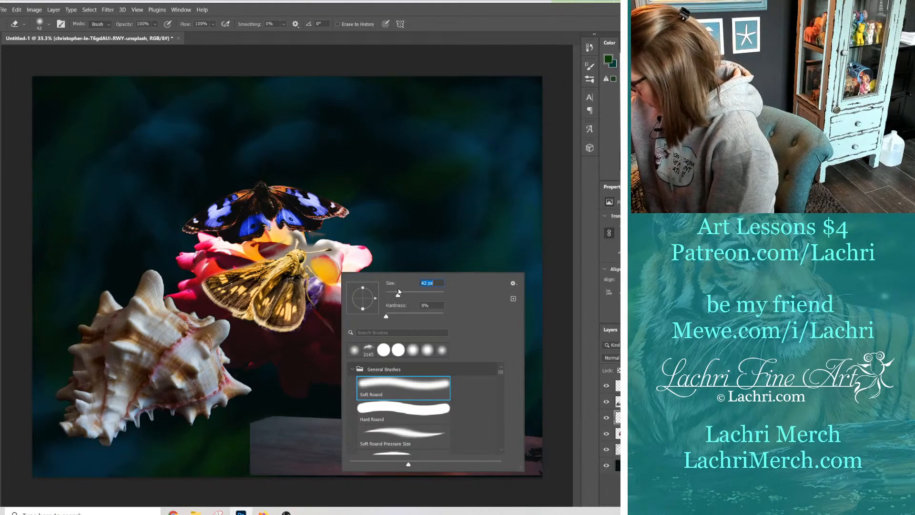
{"action": "left_click", "coordinate": [306, 304]}
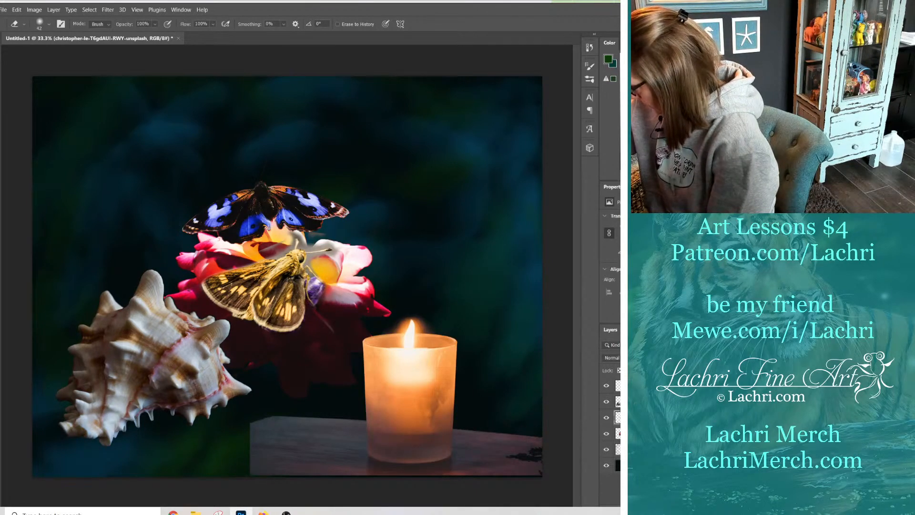
{"action": "mouse_move", "coordinate": [310, 279]}
{"action": "left_mouse_down"}
{"action": "mouse_move", "coordinate": [311, 291]}
{"action": "mouse_move", "coordinate": [316, 286]}
{"action": "left_mouse_up"}
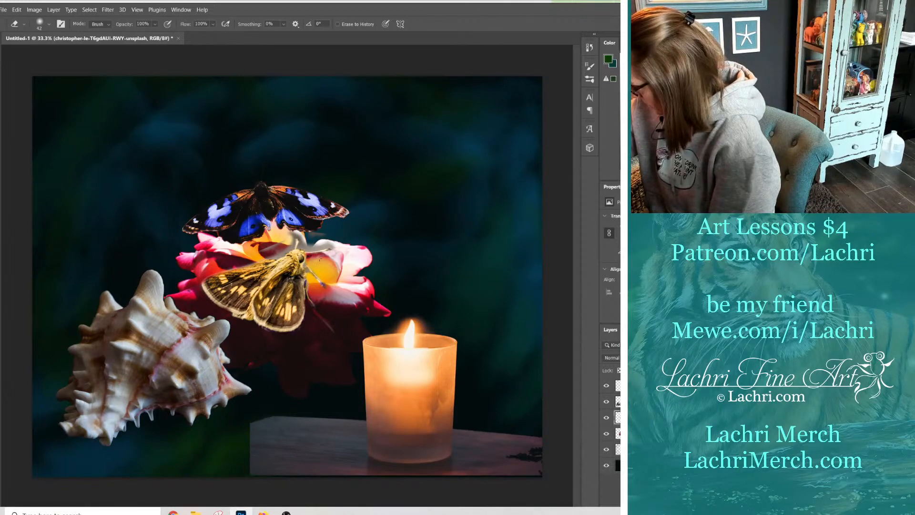
{"action": "mouse_move", "coordinate": [308, 248]}
{"action": "left_mouse_down"}
{"action": "mouse_move", "coordinate": [332, 245]}
{"action": "mouse_move", "coordinate": [303, 247]}
{"action": "mouse_move", "coordinate": [293, 236]}
{"action": "mouse_move", "coordinate": [277, 256]}
{"action": "mouse_move", "coordinate": [269, 257]}
{"action": "mouse_move", "coordinate": [272, 246]}
{"action": "mouse_move", "coordinate": [262, 252]}
{"action": "left_mouse_up"}
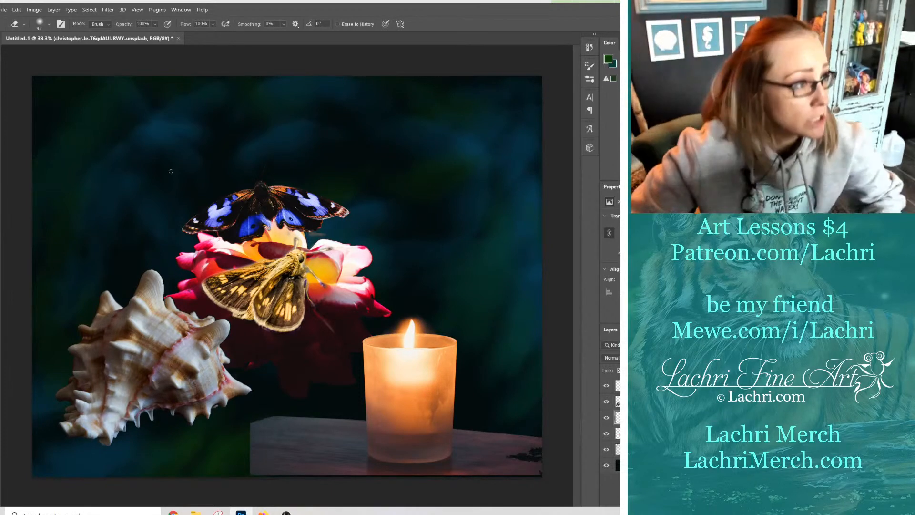
Scale the moth down proportionally to a little over half its size with Free Transform.
{"action": "key", "text": "ctrl+t"}
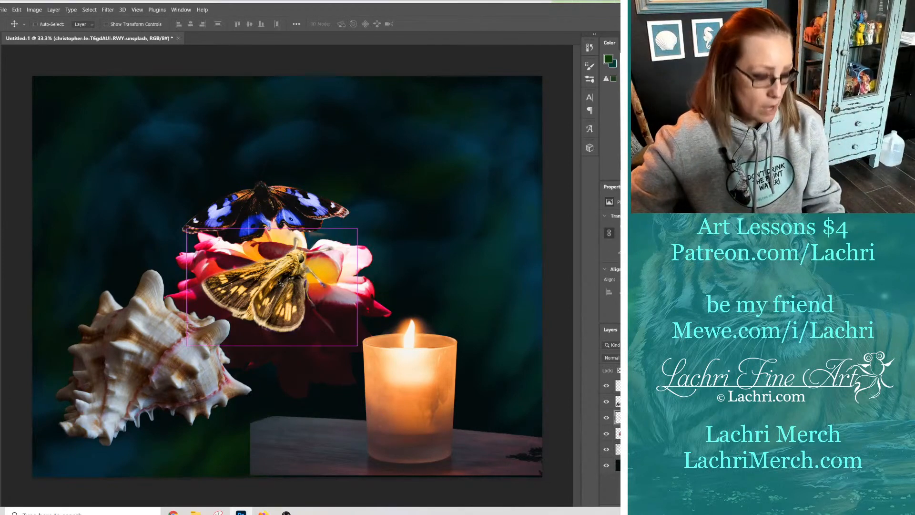
{"action": "left_click_drag", "start_coordinate": [352, 228], "coordinate": [282, 264]}
{"action": "key", "text": "Return"}
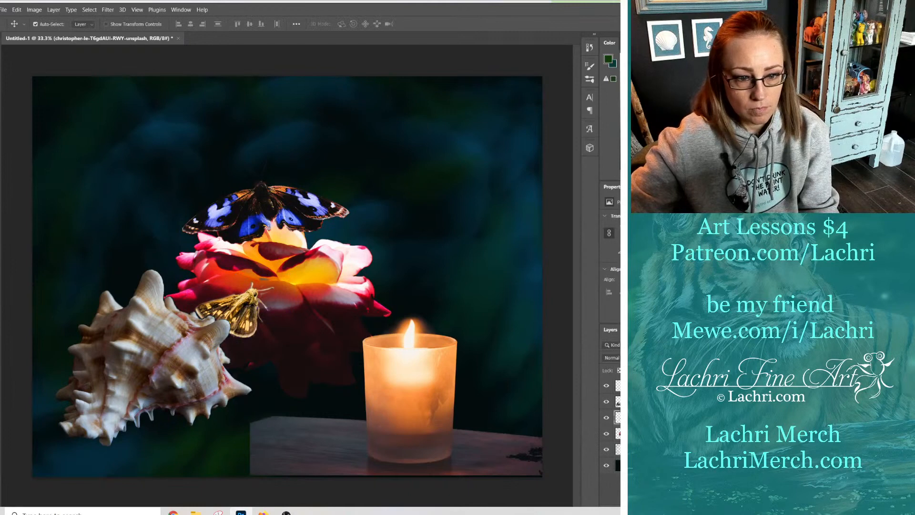
Bring the moth layer to the top of the layer stack and move the moth onto the candle glass's left rim.
{"action": "left_click_drag", "start_coordinate": [619, 417], "coordinate": [619, 380]}
{"action": "left_click_drag", "start_coordinate": [241, 309], "coordinate": [368, 351]}
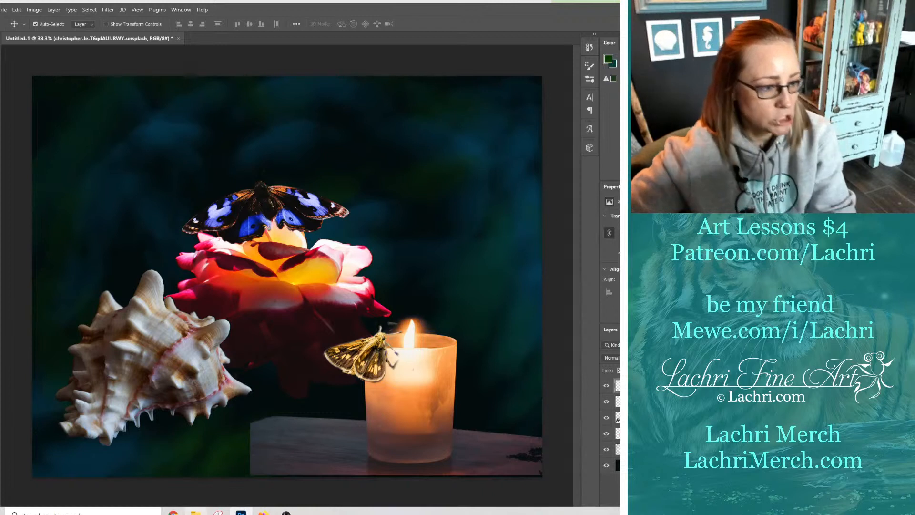
Switch to the Unsplash butterfly page in Chrome and search the photos for "wood shelf".
{"action": "mouse_move", "coordinate": [173, 512]}
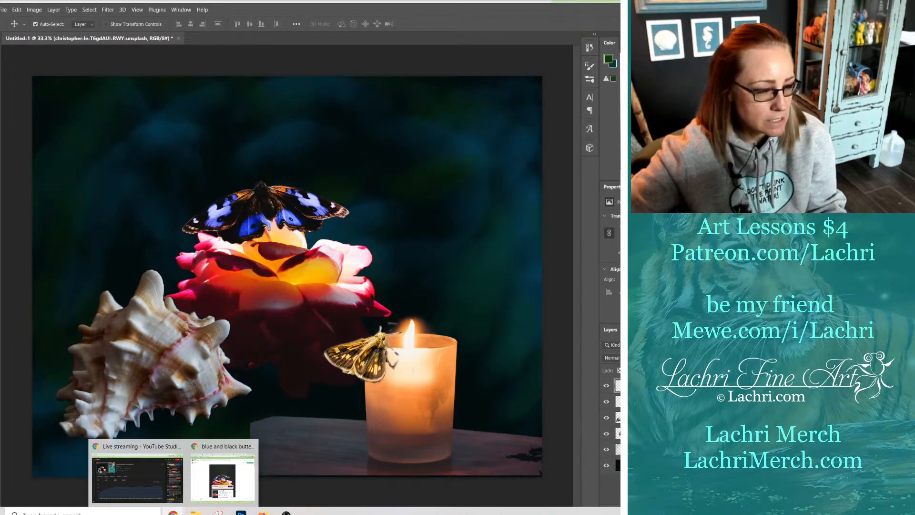
{"action": "left_click", "coordinate": [195, 510]}
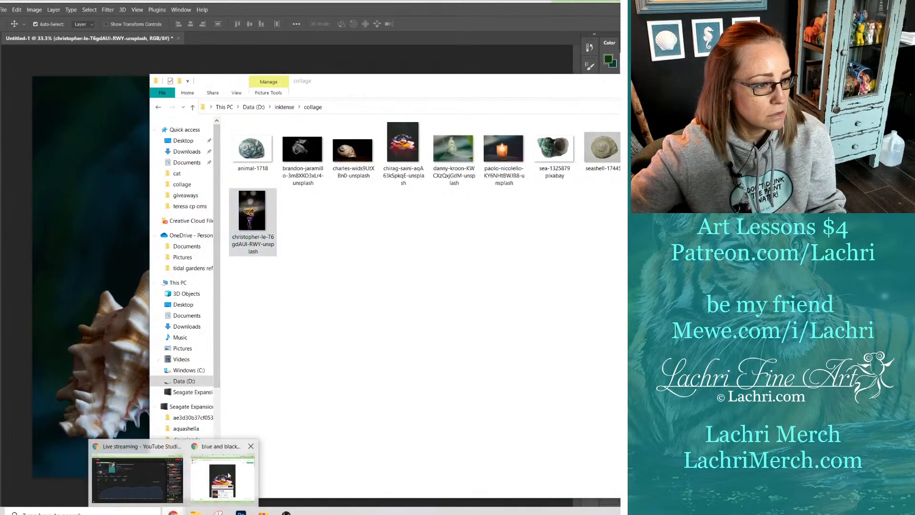
{"action": "left_click", "coordinate": [233, 470]}
{"action": "left_click", "coordinate": [185, 65]}
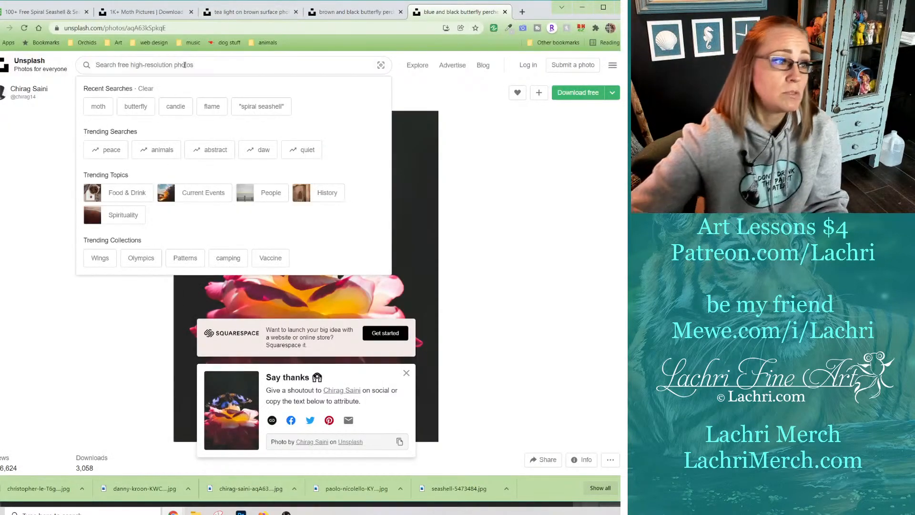
{"action": "type", "text": "wood shelf"}
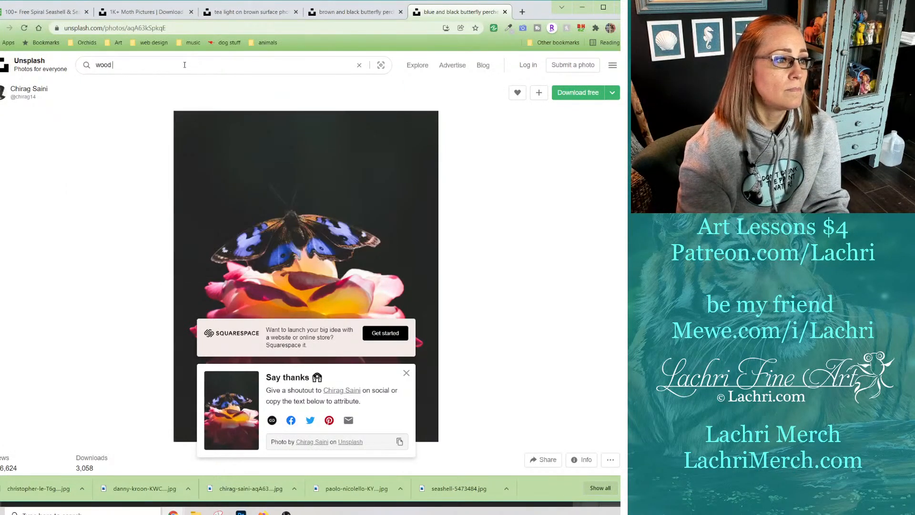
{"action": "key", "text": "Return"}
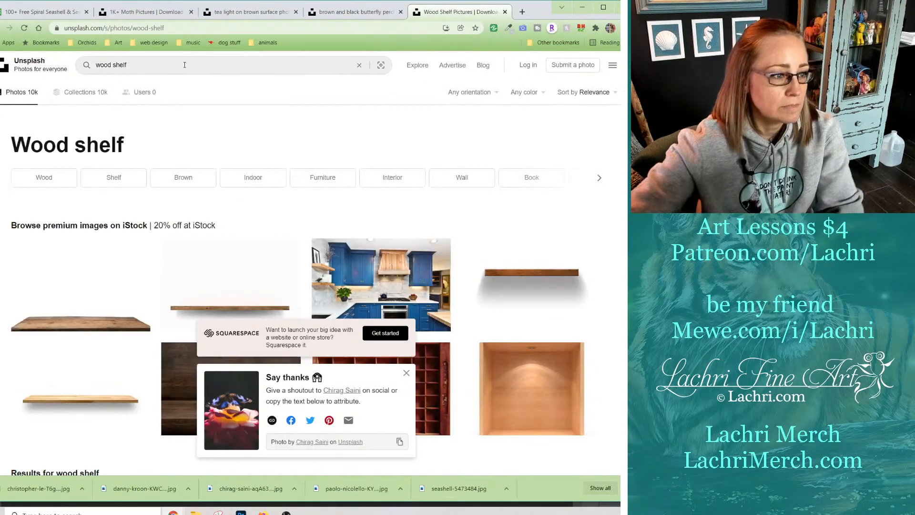
Browse the Unsplash "wood shelf" results, loading more photos, to look for a suitable shelf reference.
{"action": "scroll", "coordinate": [101, 334], "scroll_direction": "down", "scroll_amount": 5}
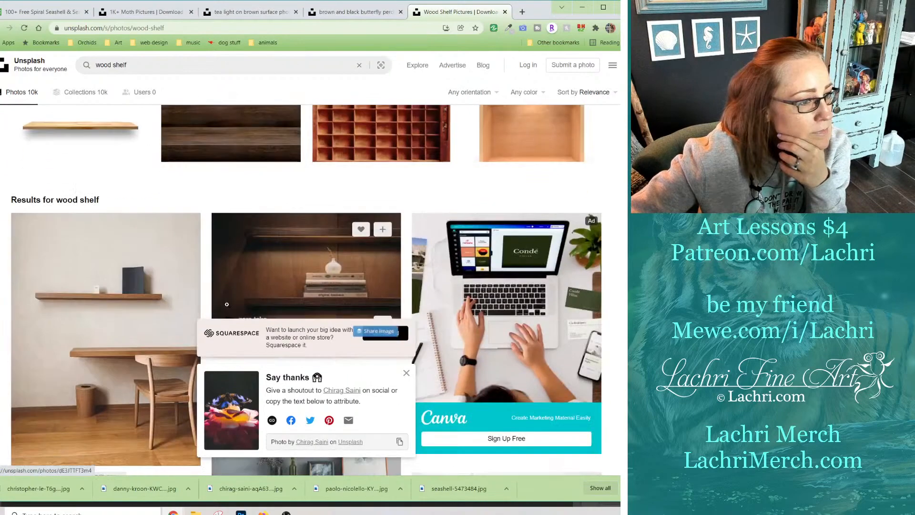
{"action": "left_click", "coordinate": [406, 373]}
{"action": "scroll", "coordinate": [431, 271], "scroll_direction": "down", "scroll_amount": 10}
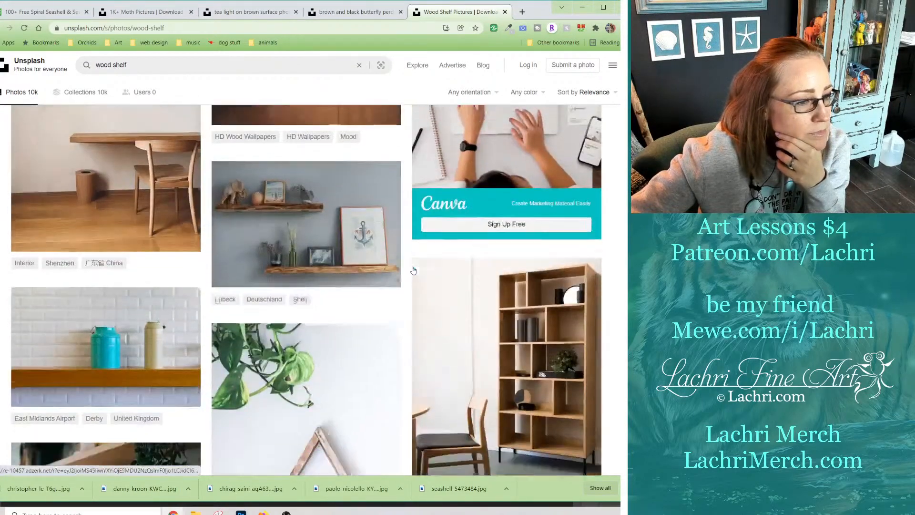
{"action": "scroll", "coordinate": [430, 271], "scroll_direction": "down", "scroll_amount": 15}
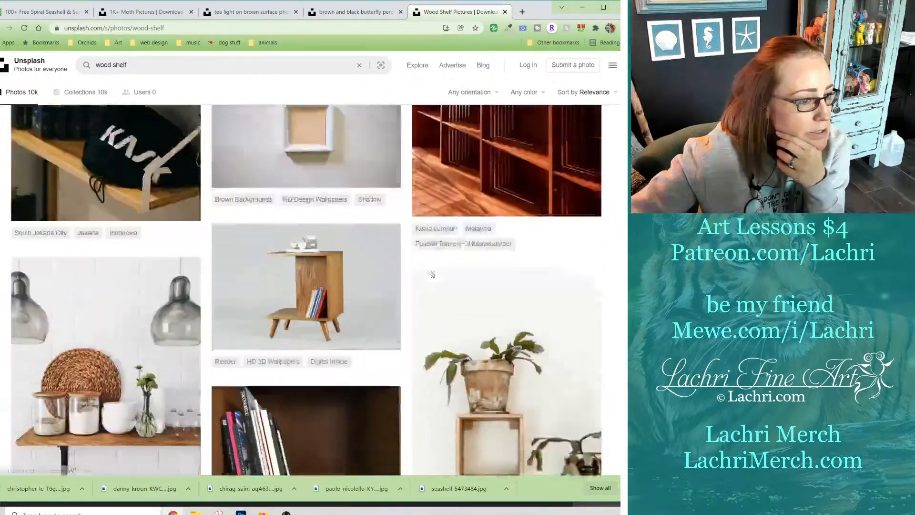
{"action": "scroll", "coordinate": [431, 271], "scroll_direction": "down", "scroll_amount": 10}
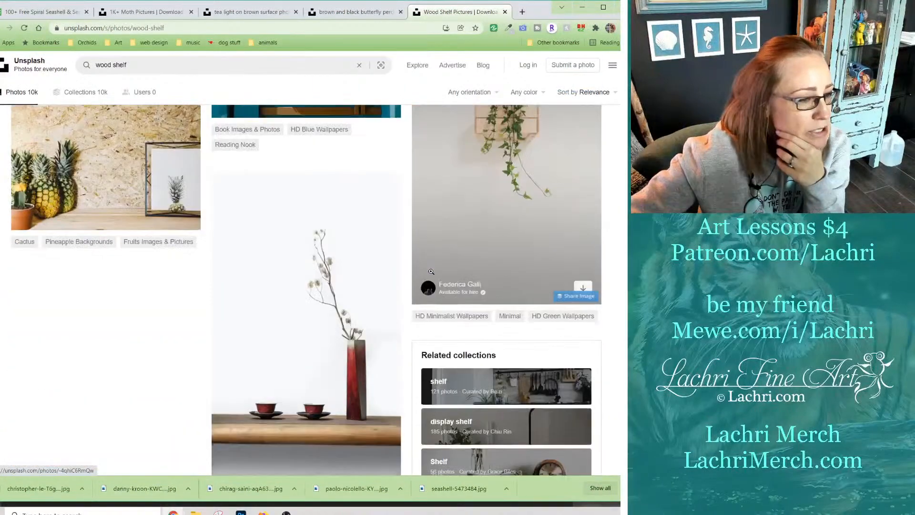
{"action": "scroll", "coordinate": [431, 271], "scroll_direction": "down", "scroll_amount": 8}
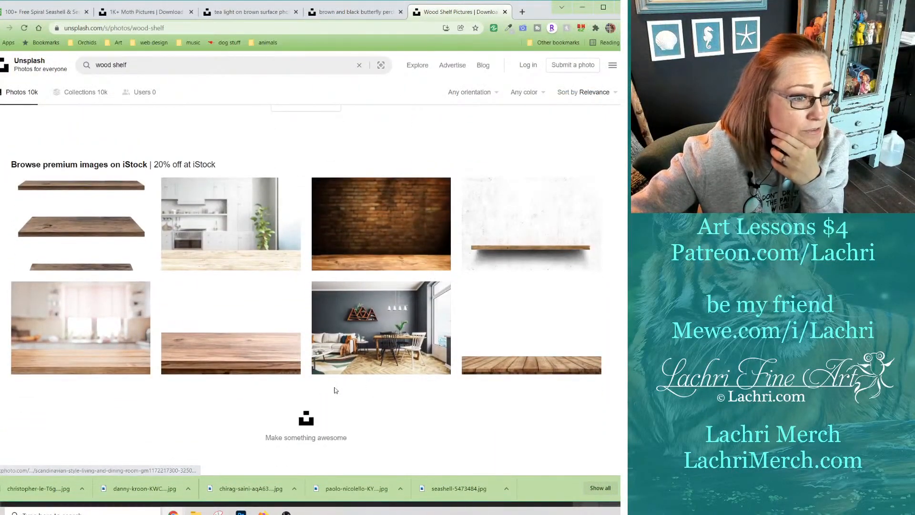
{"action": "scroll", "coordinate": [462, 430], "scroll_direction": "down", "scroll_amount": 1}
{"action": "scroll", "coordinate": [460, 427], "scroll_direction": "up", "scroll_amount": 6}
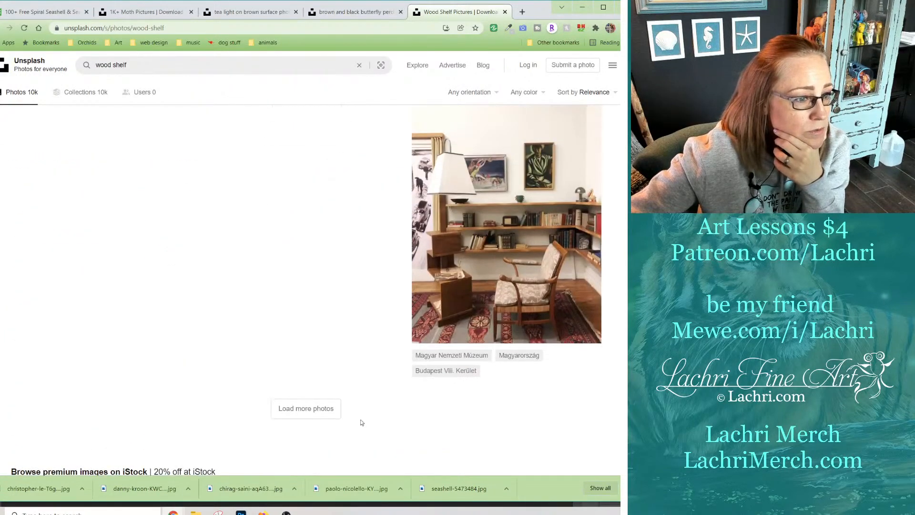
{"action": "left_click", "coordinate": [326, 412]}
{"action": "scroll", "coordinate": [385, 313], "scroll_direction": "down", "scroll_amount": 10}
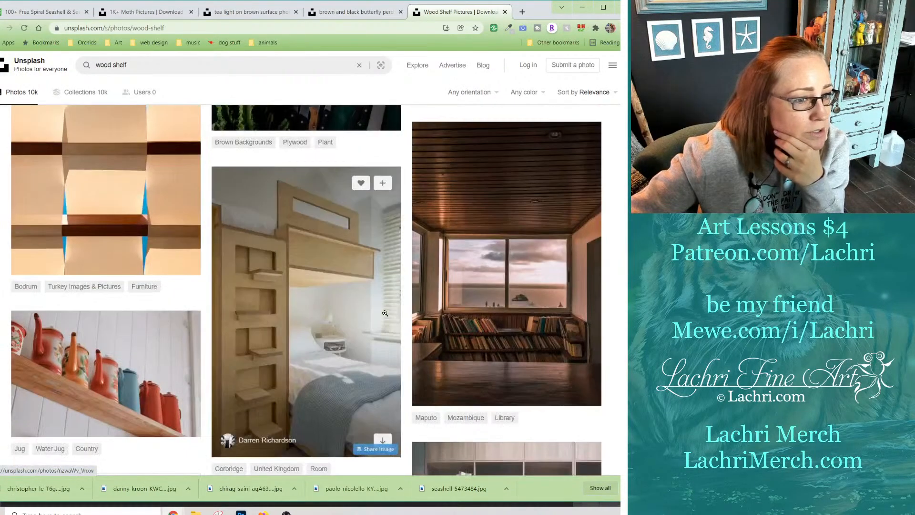
{"action": "scroll", "coordinate": [384, 313], "scroll_direction": "down", "scroll_amount": 15}
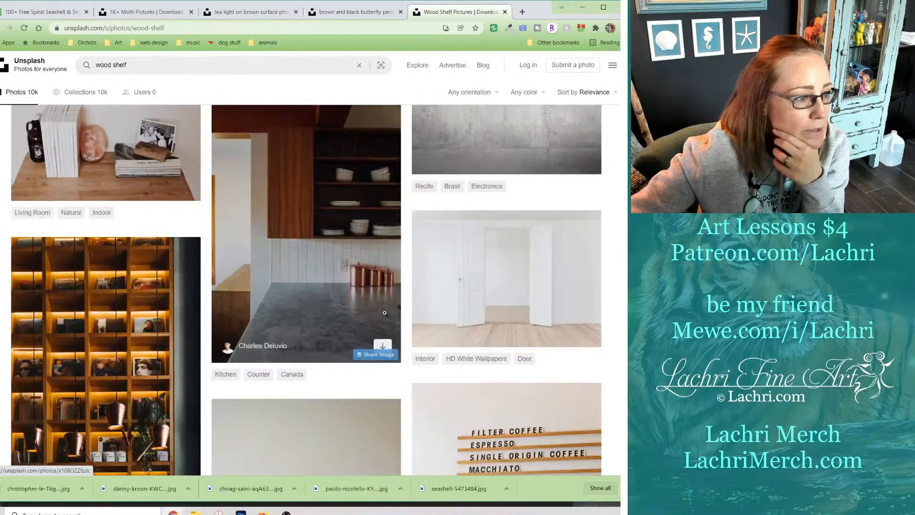
{"action": "scroll", "coordinate": [386, 316], "scroll_direction": "down", "scroll_amount": 15}
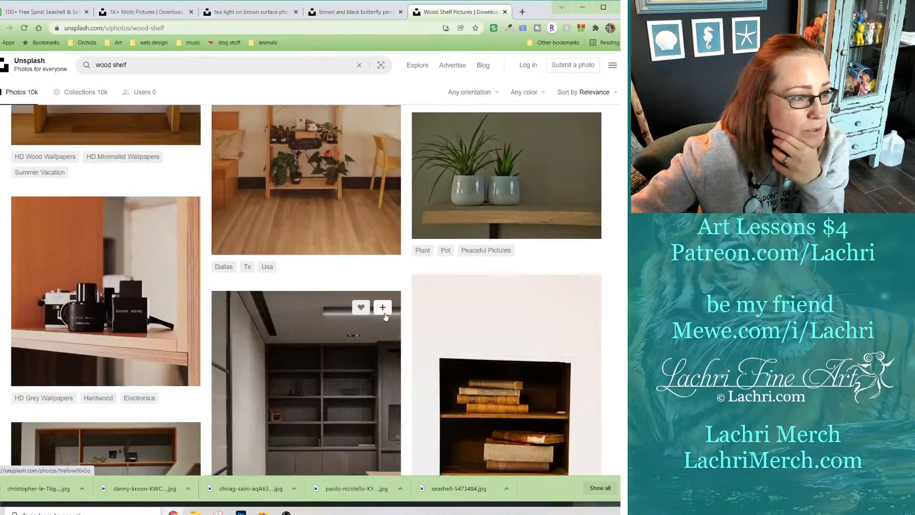
{"action": "scroll", "coordinate": [386, 316], "scroll_direction": "down", "scroll_amount": 15}
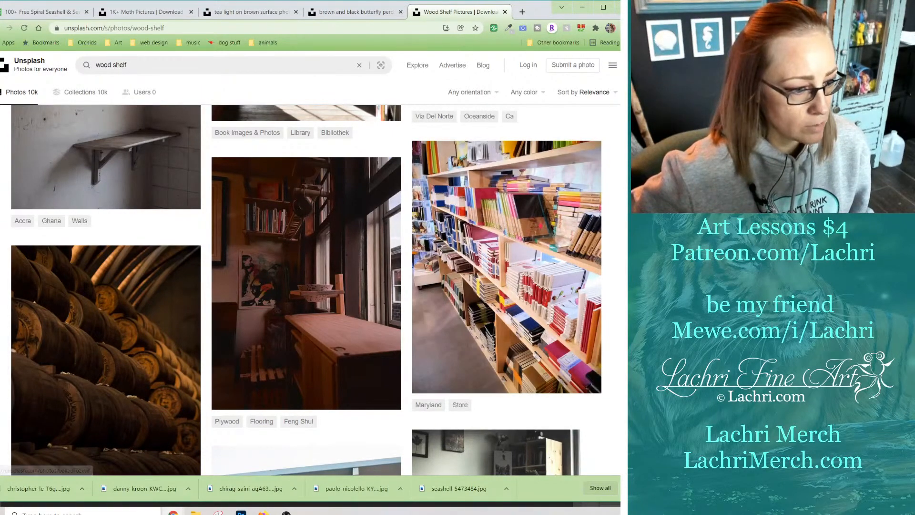
Switch to OBS and show the cover scene source over the display capture.
{"action": "mouse_move", "coordinate": [286, 513]}
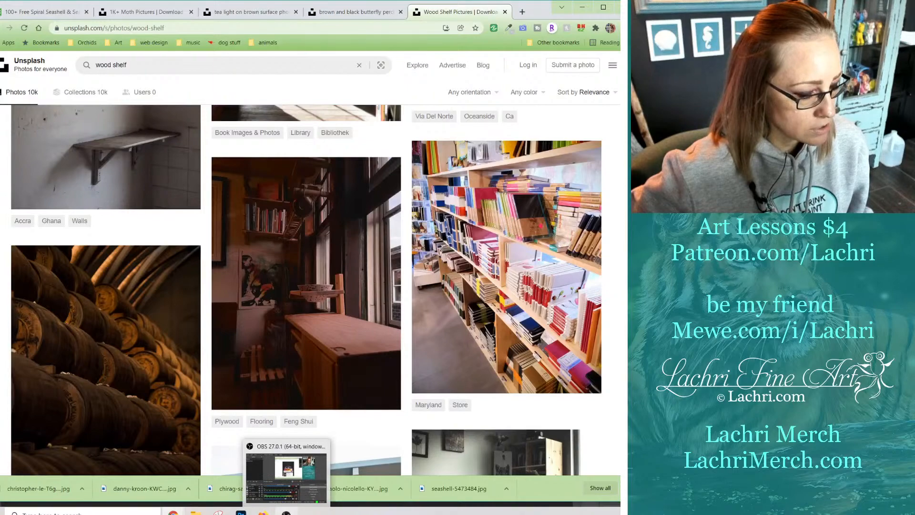
{"action": "left_click", "coordinate": [269, 448]}
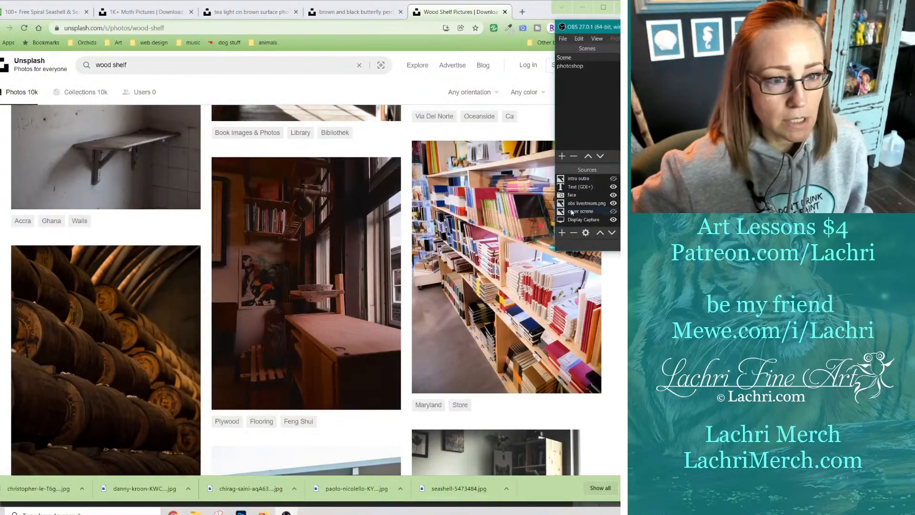
{"action": "left_click", "coordinate": [613, 212]}
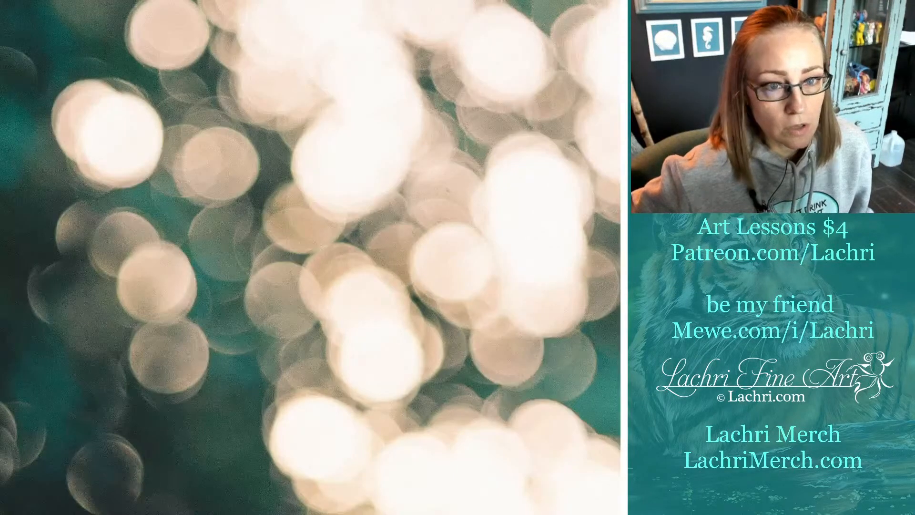
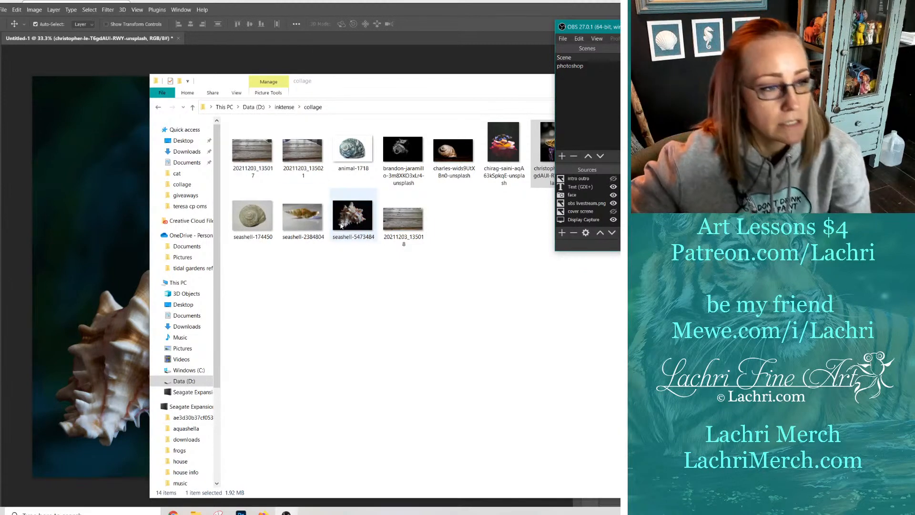
Place the wooden plank photo 20211203_135021 from the collage folder into the Photoshop collage document.
{"action": "left_click_drag", "start_coordinate": [330, 85], "coordinate": [233, 103]}
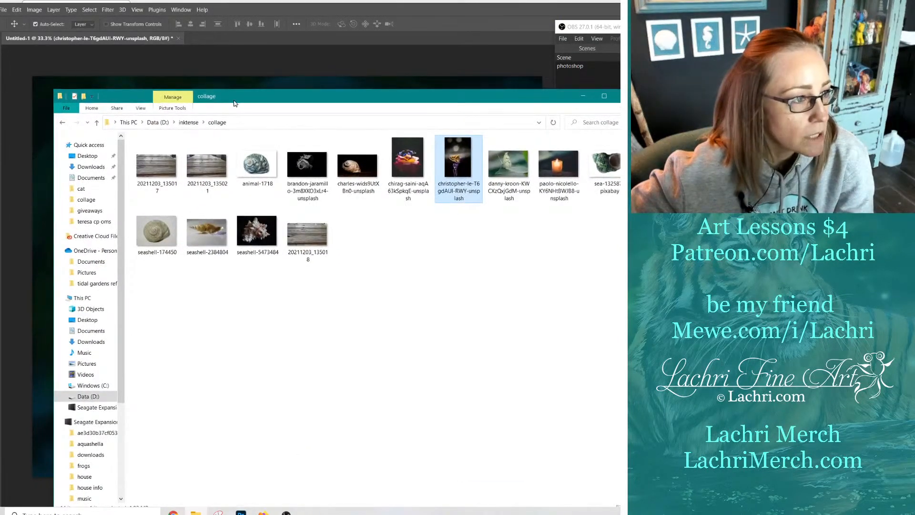
{"action": "left_click", "coordinate": [206, 168]}
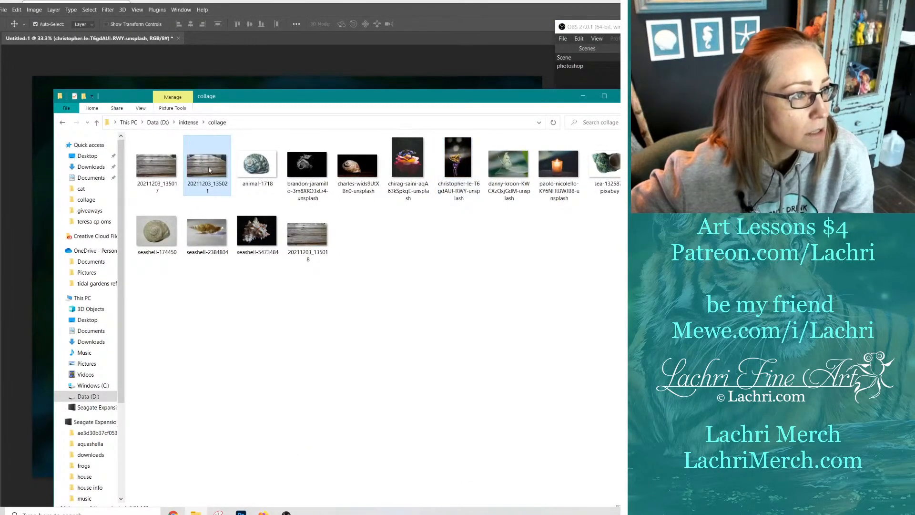
{"action": "left_click_drag", "start_coordinate": [208, 170], "coordinate": [414, 240]}
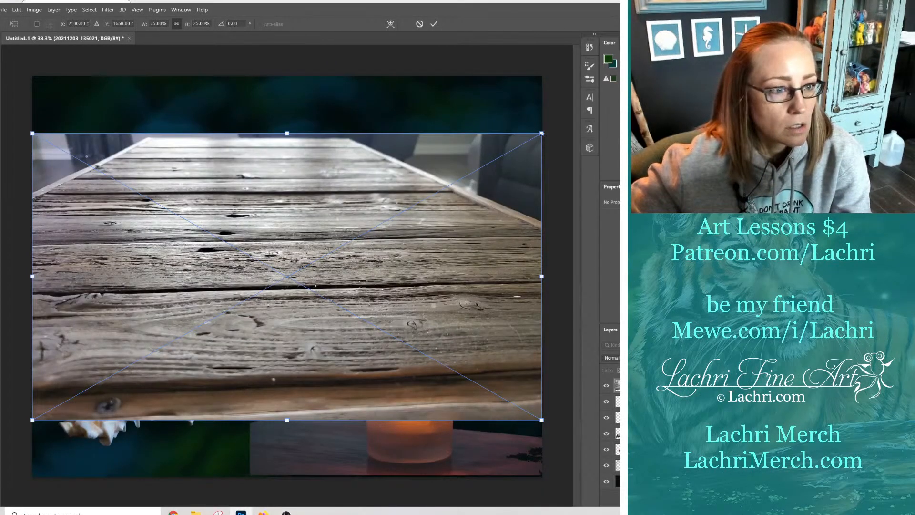
Scale the placed plank photo to 31.74%, rotate it 1.96° so it spans the canvas width, and commit the transform.
{"action": "left_click_drag", "start_coordinate": [541, 133], "coordinate": [634, 81]}
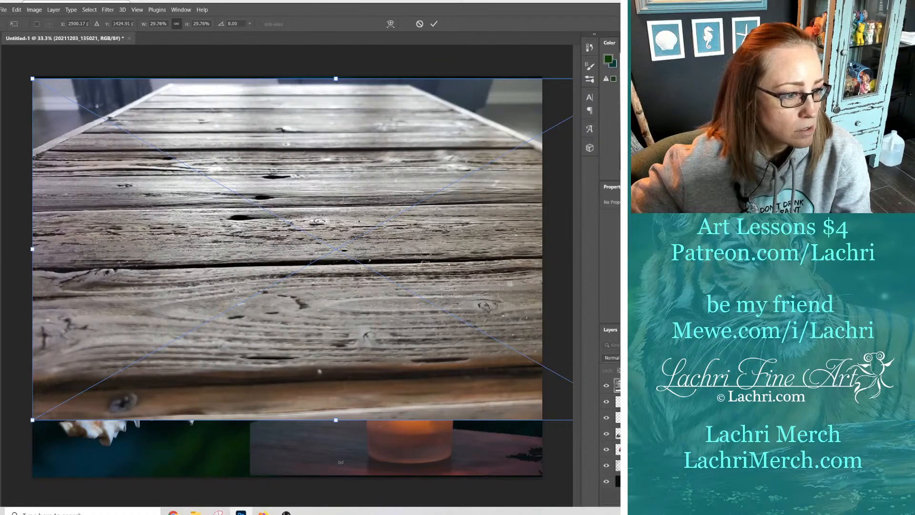
{"action": "left_click_drag", "start_coordinate": [340, 462], "coordinate": [329, 404]}
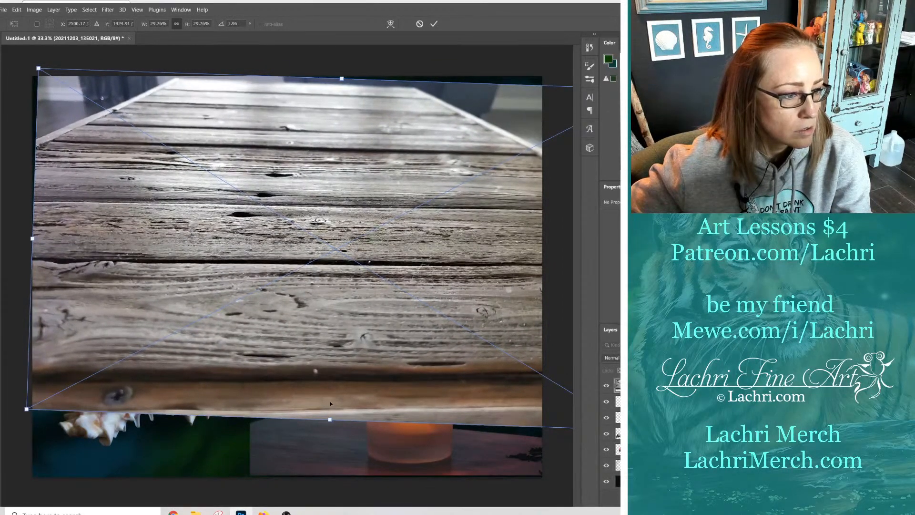
{"action": "left_click_drag", "start_coordinate": [26, 409], "coordinate": [4, 432]}
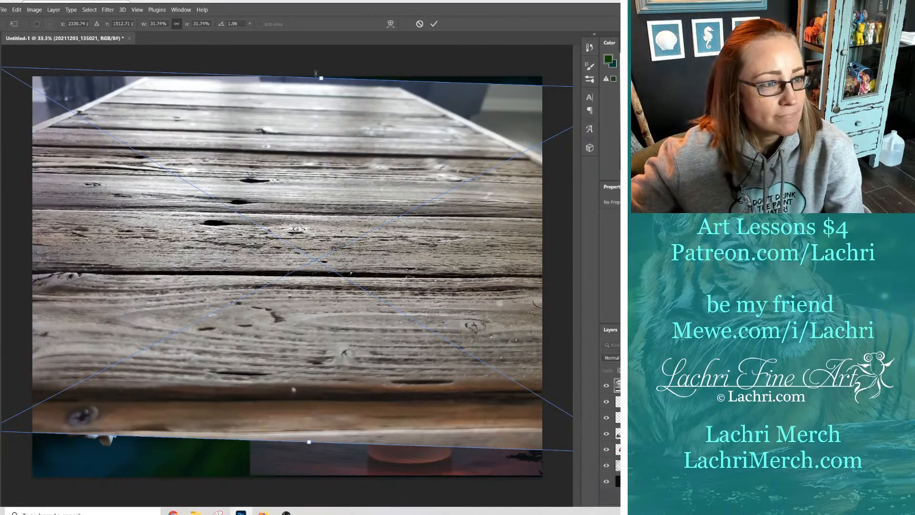
{"action": "key", "text": "Return"}
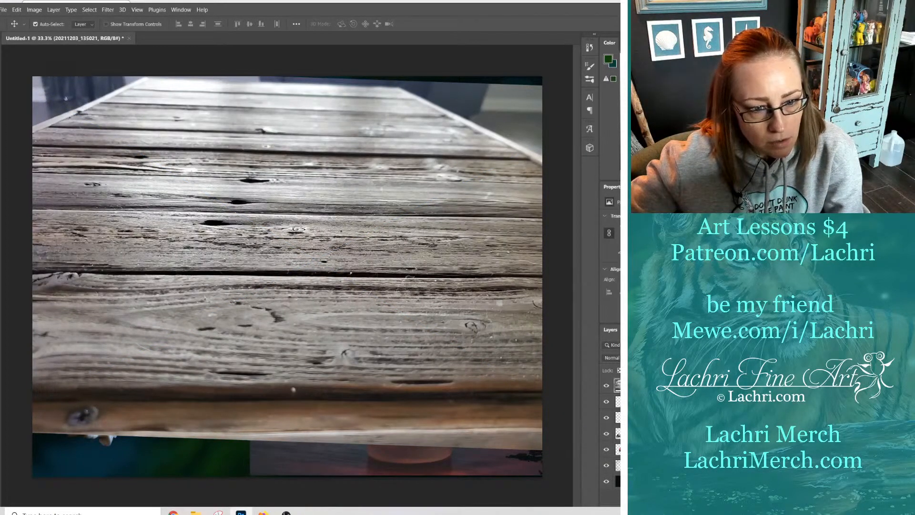
Move the plank layer beneath the shell, rose, moth and candle layers and shift it down to the canvas's lower edge.
{"action": "left_click_drag", "start_coordinate": [618, 384], "coordinate": [618, 455]}
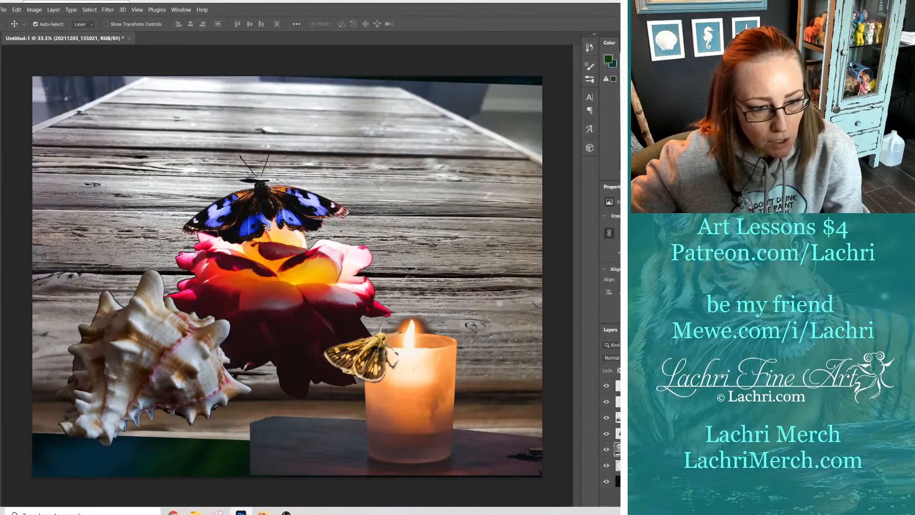
{"action": "left_click_drag", "start_coordinate": [520, 341], "coordinate": [505, 361]}
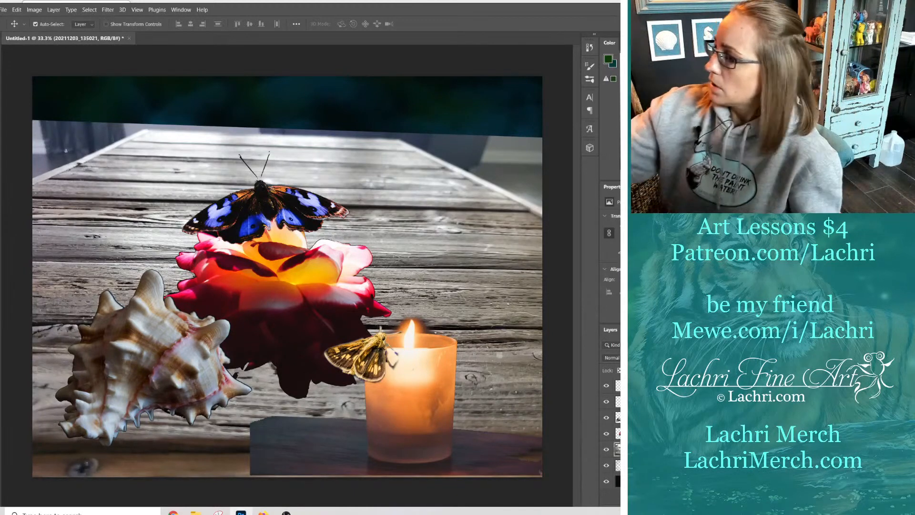
Set the soft round eraser to 385 px and erase the far end of the planks and the room behind them.
{"action": "left_click", "coordinate": [2, 187]}
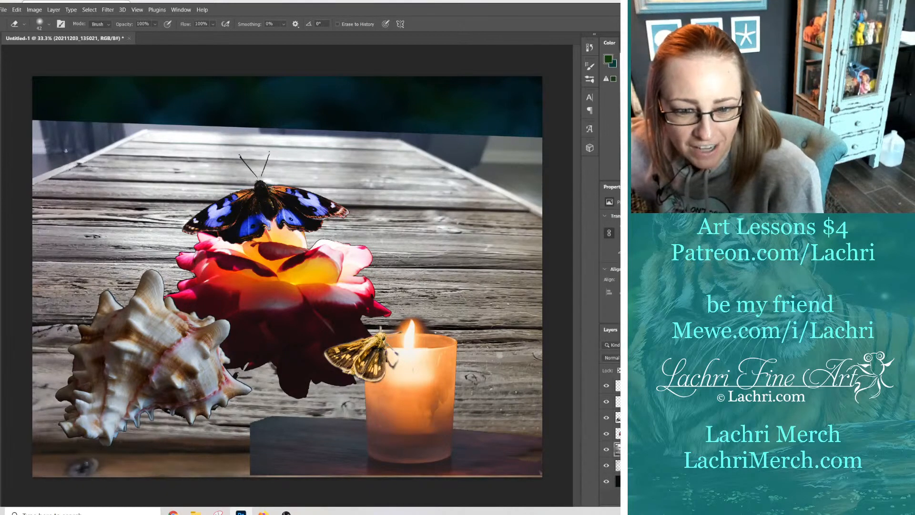
{"action": "right_click", "coordinate": [234, 155]}
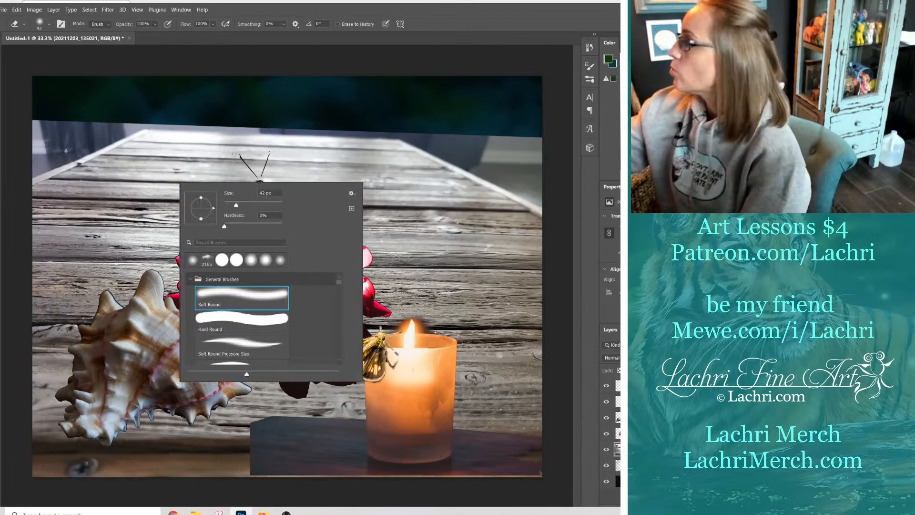
{"action": "left_click_drag", "start_coordinate": [237, 205], "coordinate": [274, 207]}
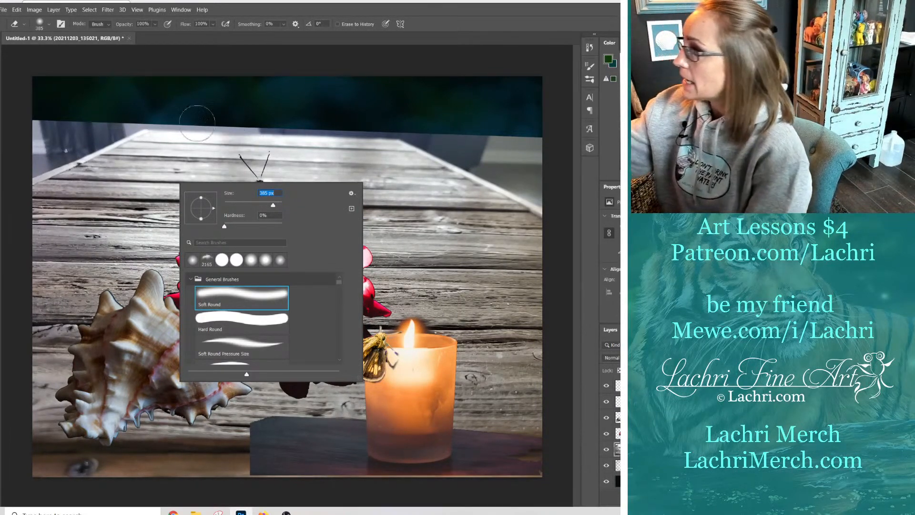
{"action": "mouse_move", "coordinate": [137, 113]}
{"action": "left_mouse_down"}
{"action": "mouse_move", "coordinate": [420, 123]}
{"action": "mouse_move", "coordinate": [500, 158]}
{"action": "mouse_move", "coordinate": [95, 171]}
{"action": "mouse_move", "coordinate": [322, 160]}
{"action": "mouse_move", "coordinate": [222, 133]}
{"action": "mouse_move", "coordinate": [337, 128]}
{"action": "mouse_move", "coordinate": [293, 108]}
{"action": "mouse_move", "coordinate": [409, 149]}
{"action": "mouse_move", "coordinate": [526, 171]}
{"action": "mouse_move", "coordinate": [473, 163]}
{"action": "left_mouse_up"}
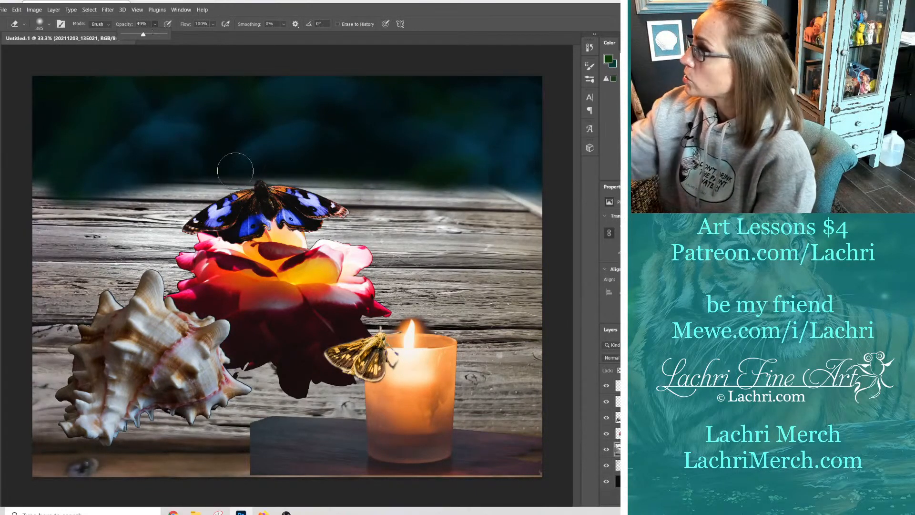
Fade the back of the planks into the dark backdrop with the eraser at 49% opacity.
{"action": "mouse_move", "coordinate": [235, 172]}
{"action": "left_mouse_down"}
{"action": "mouse_move", "coordinate": [57, 194]}
{"action": "mouse_move", "coordinate": [357, 199]}
{"action": "mouse_move", "coordinate": [33, 210]}
{"action": "mouse_move", "coordinate": [497, 229]}
{"action": "mouse_move", "coordinate": [544, 248]}
{"action": "mouse_move", "coordinate": [529, 207]}
{"action": "mouse_move", "coordinate": [265, 194]}
{"action": "left_mouse_up"}
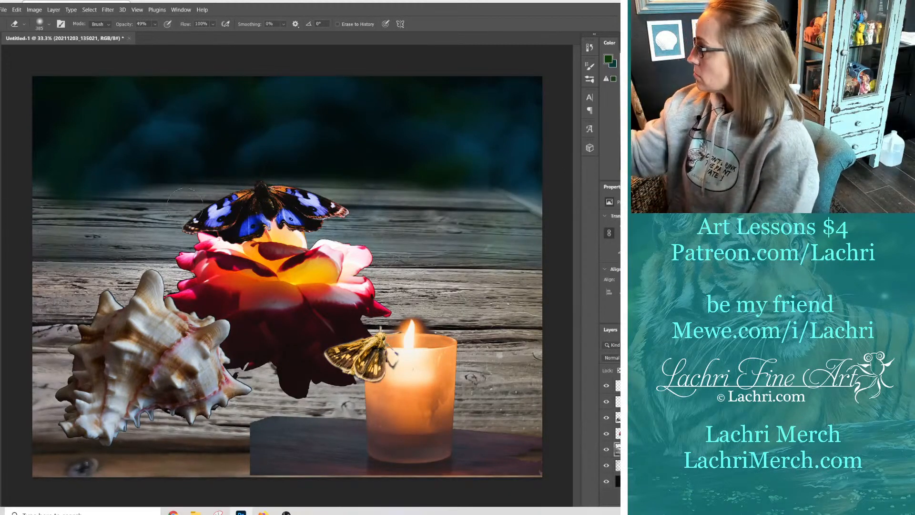
{"action": "mouse_move", "coordinate": [555, 194]}
{"action": "left_mouse_down"}
{"action": "mouse_move", "coordinate": [463, 184]}
{"action": "mouse_move", "coordinate": [132, 215]}
{"action": "mouse_move", "coordinate": [477, 200]}
{"action": "mouse_move", "coordinate": [167, 190]}
{"action": "mouse_move", "coordinate": [71, 212]}
{"action": "mouse_move", "coordinate": [188, 202]}
{"action": "mouse_move", "coordinate": [29, 215]}
{"action": "mouse_move", "coordinate": [61, 207]}
{"action": "left_mouse_up"}
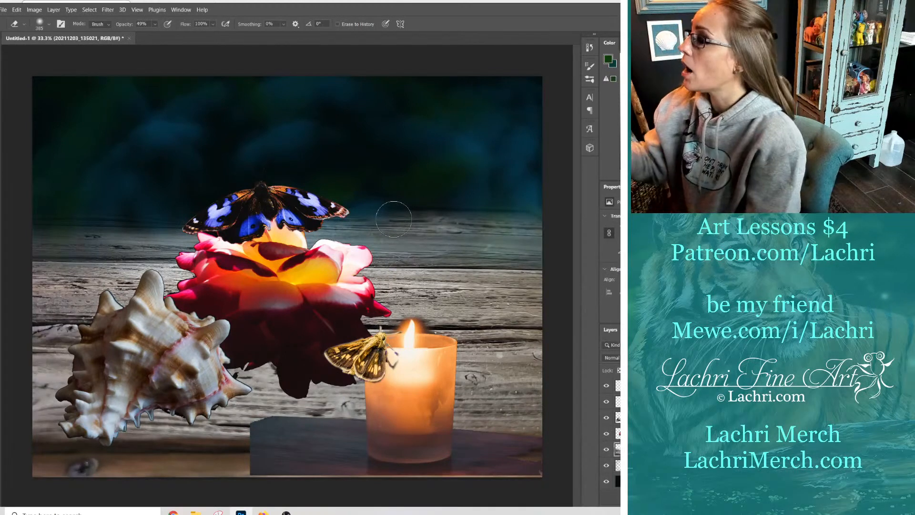
{"action": "mouse_move", "coordinate": [32, 221]}
{"action": "left_mouse_down"}
{"action": "mouse_move", "coordinate": [558, 231]}
{"action": "mouse_move", "coordinate": [147, 220]}
{"action": "mouse_move", "coordinate": [126, 230]}
{"action": "mouse_move", "coordinate": [495, 259]}
{"action": "mouse_move", "coordinate": [48, 279]}
{"action": "mouse_move", "coordinate": [524, 276]}
{"action": "mouse_move", "coordinate": [28, 301]}
{"action": "left_mouse_up"}
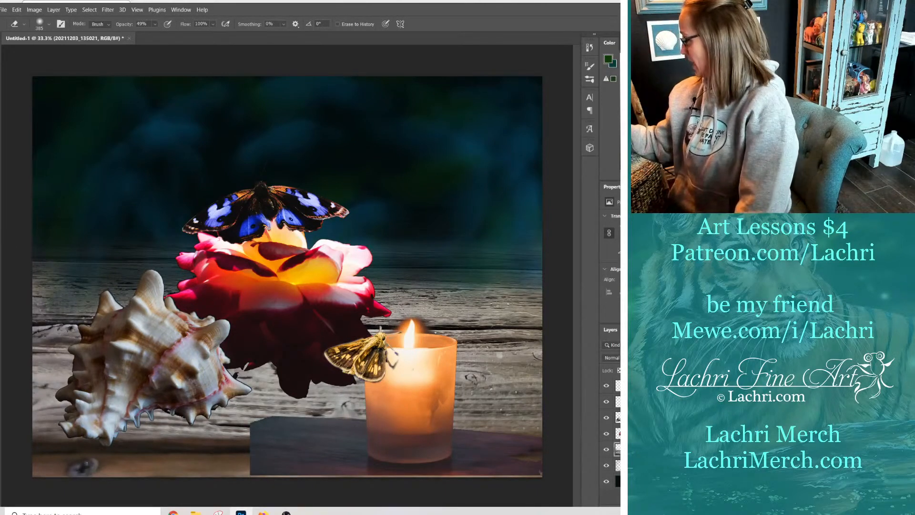
Select the candle layer and erase the original dark tabletop around the candle glass.
{"action": "left_click", "coordinate": [617, 401]}
{"action": "mouse_move", "coordinate": [356, 438]}
{"action": "left_mouse_down"}
{"action": "mouse_move", "coordinate": [330, 427]}
{"action": "mouse_move", "coordinate": [311, 490]}
{"action": "mouse_move", "coordinate": [272, 490]}
{"action": "mouse_move", "coordinate": [269, 459]}
{"action": "mouse_move", "coordinate": [258, 456]}
{"action": "mouse_move", "coordinate": [236, 476]}
{"action": "mouse_move", "coordinate": [282, 403]}
{"action": "mouse_move", "coordinate": [286, 422]}
{"action": "mouse_move", "coordinate": [270, 419]}
{"action": "mouse_move", "coordinate": [226, 469]}
{"action": "mouse_move", "coordinate": [286, 391]}
{"action": "mouse_move", "coordinate": [257, 477]}
{"action": "mouse_move", "coordinate": [282, 482]}
{"action": "mouse_move", "coordinate": [322, 423]}
{"action": "mouse_move", "coordinate": [335, 423]}
{"action": "mouse_move", "coordinate": [350, 489]}
{"action": "mouse_move", "coordinate": [474, 475]}
{"action": "mouse_move", "coordinate": [490, 460]}
{"action": "mouse_move", "coordinate": [514, 478]}
{"action": "mouse_move", "coordinate": [532, 411]}
{"action": "mouse_move", "coordinate": [526, 495]}
{"action": "mouse_move", "coordinate": [518, 410]}
{"action": "mouse_move", "coordinate": [517, 445]}
{"action": "mouse_move", "coordinate": [494, 415]}
{"action": "mouse_move", "coordinate": [484, 495]}
{"action": "mouse_move", "coordinate": [486, 475]}
{"action": "mouse_move", "coordinate": [525, 436]}
{"action": "mouse_move", "coordinate": [494, 424]}
{"action": "left_mouse_up"}
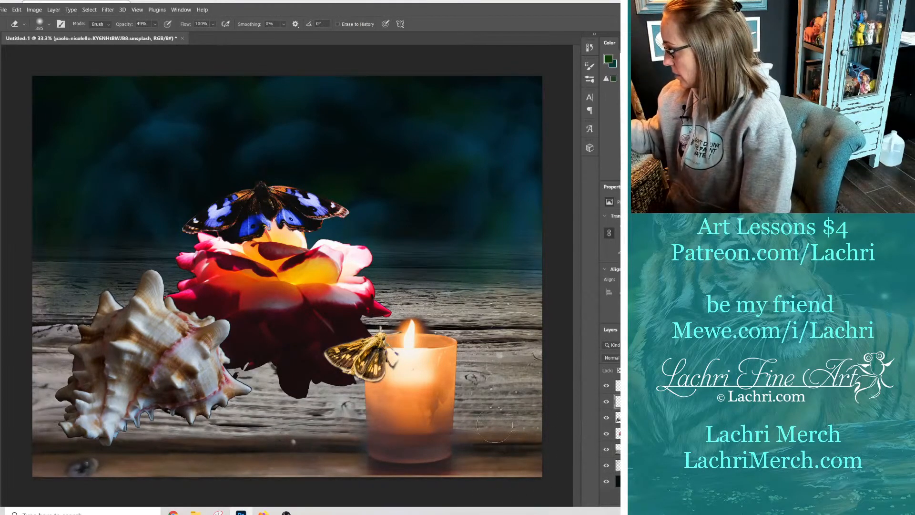
Try erasing along the candle glass's base with a much smaller soft round eraser, and undo the stroke.
{"action": "right_click", "coordinate": [541, 395]}
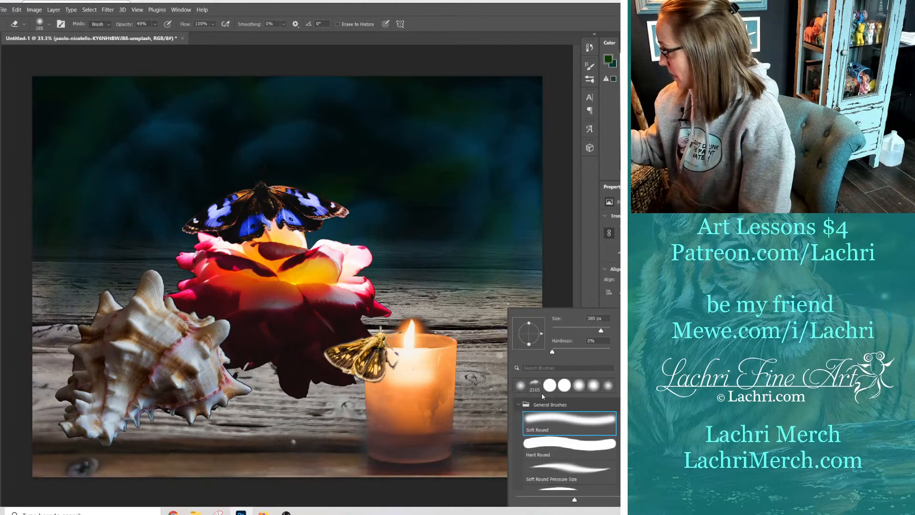
{"action": "left_click", "coordinate": [575, 330]}
{"action": "left_click", "coordinate": [464, 452]}
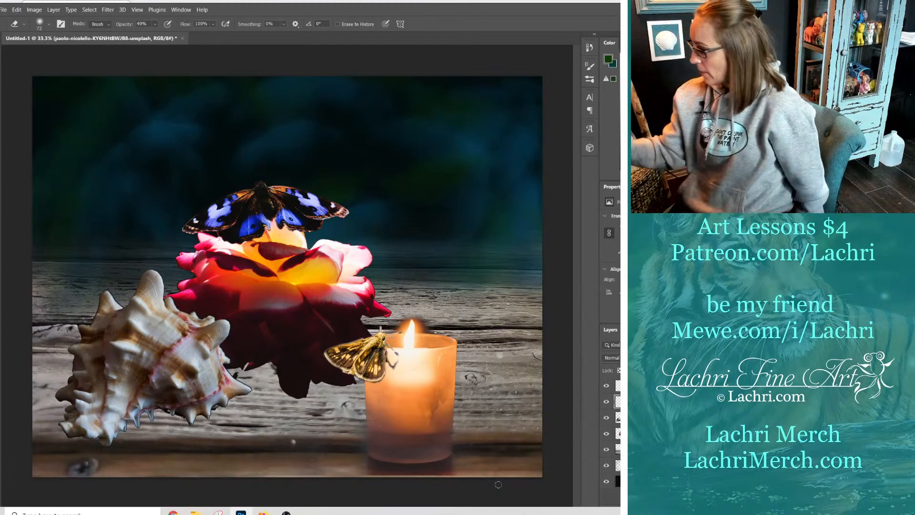
{"action": "left_click_drag", "start_coordinate": [371, 467], "coordinate": [411, 464]}
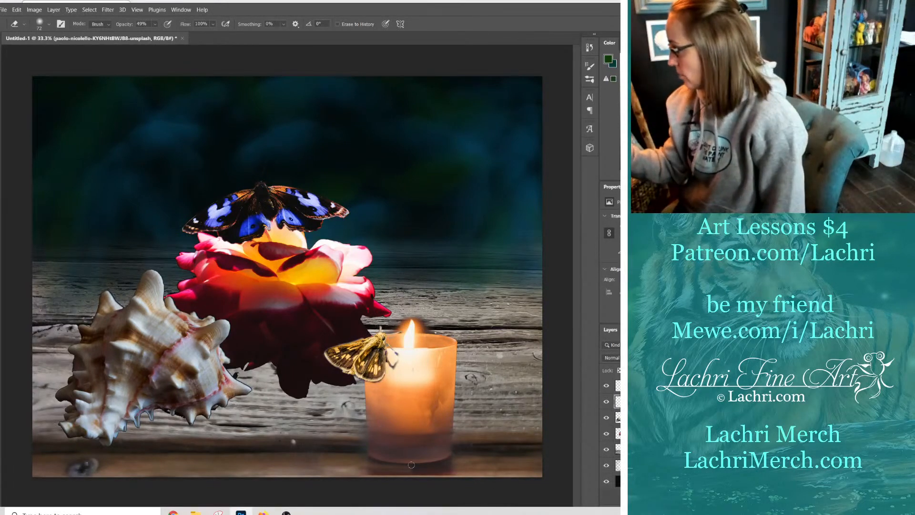
{"action": "key", "text": "ctrl+z"}
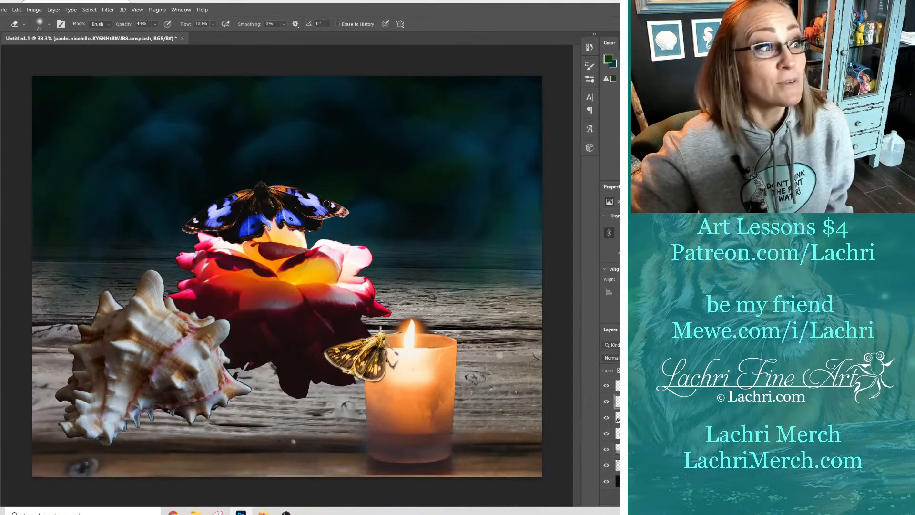
Move the candle up and to the right so that it stands clear of the moth.
{"action": "key", "text": "v"}
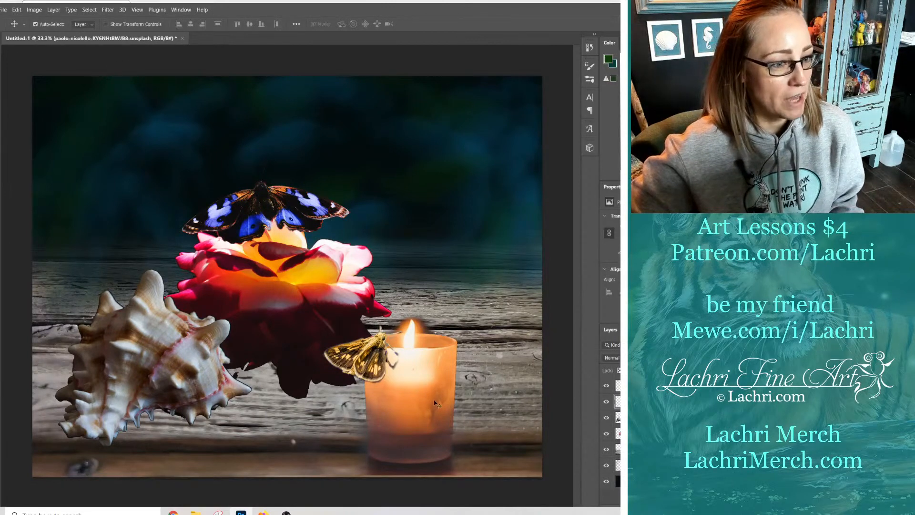
{"action": "left_click_drag", "start_coordinate": [435, 403], "coordinate": [469, 383]}
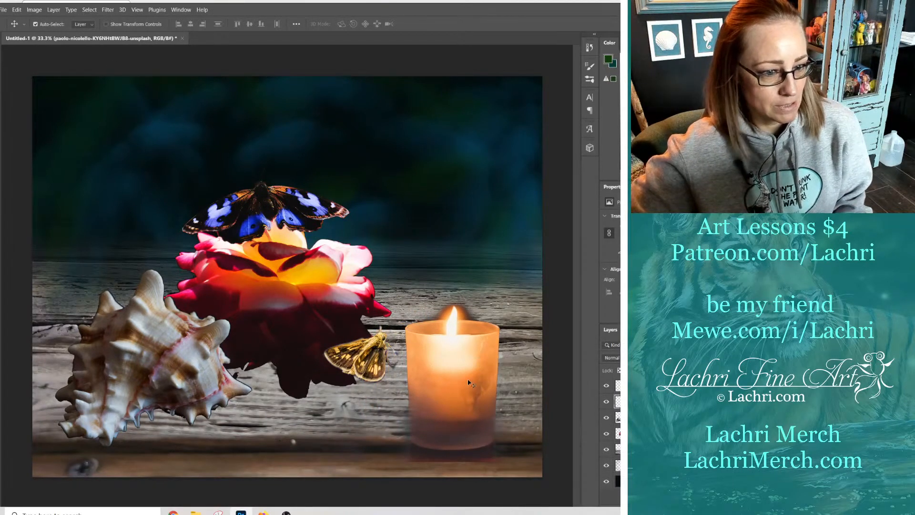
{"action": "left_click", "coordinate": [365, 360]}
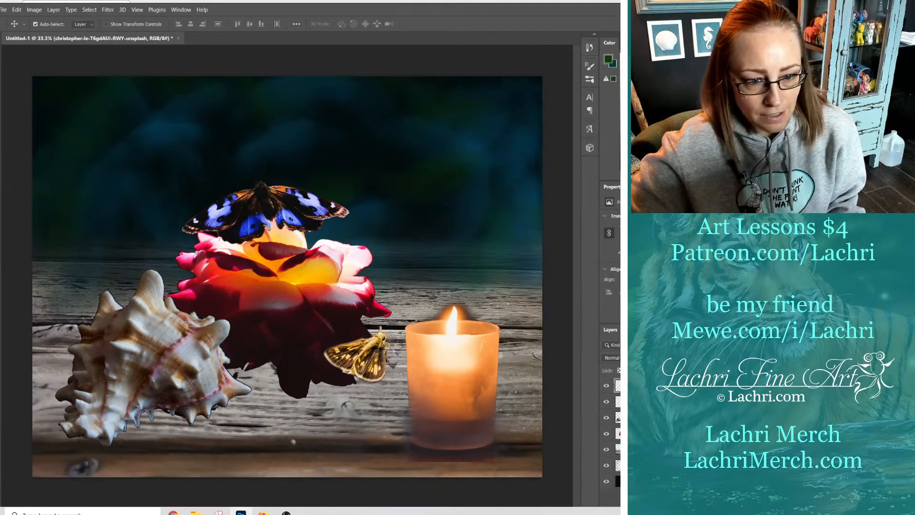
Darken the planks layer with a Curves adjustment, lowering input 62 to output 7 and input 196 to output 156.
{"action": "left_click", "coordinate": [213, 266]}
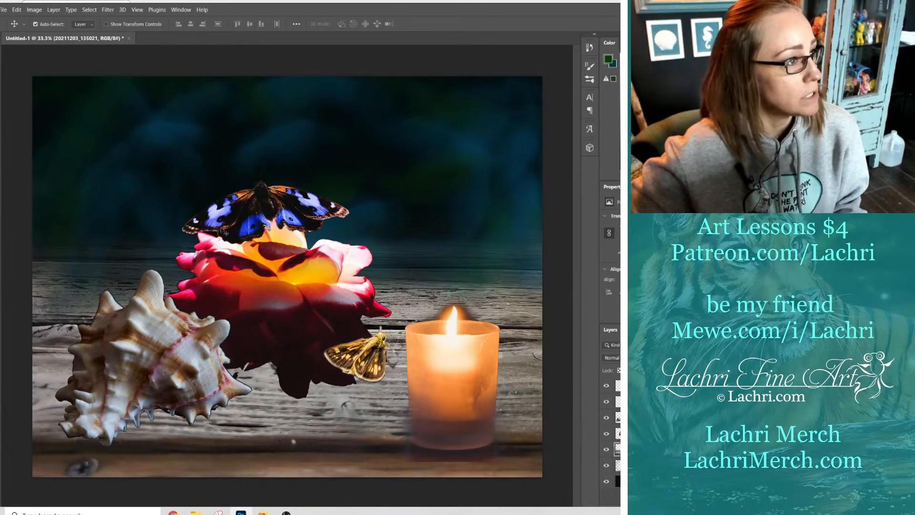
{"action": "left_click", "coordinate": [36, 11]}
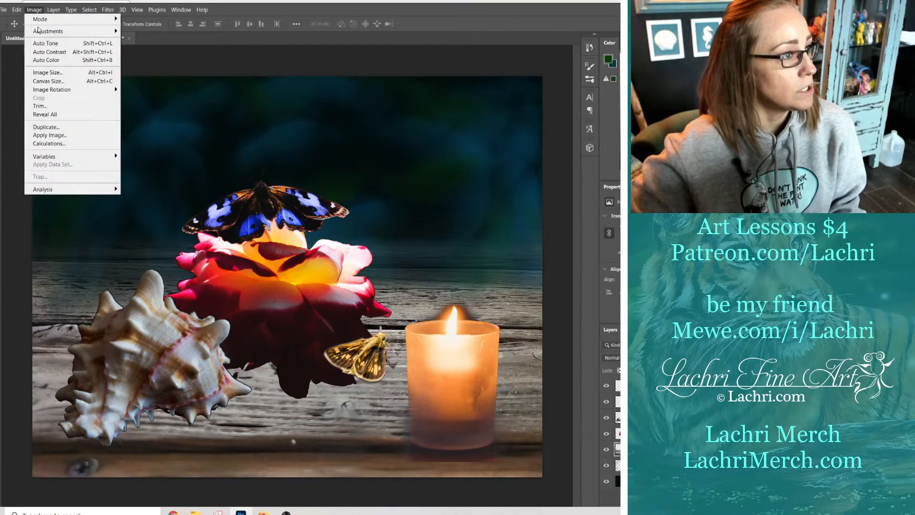
{"action": "mouse_move", "coordinate": [50, 31]}
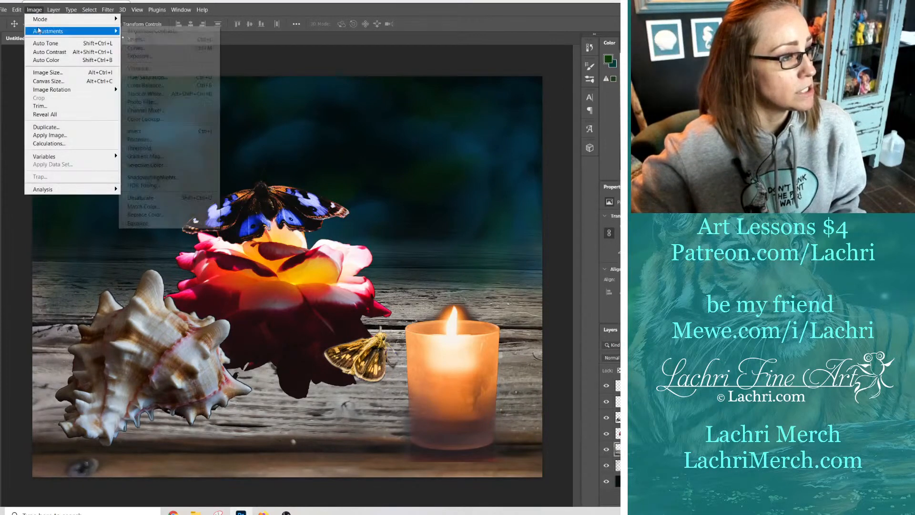
{"action": "left_click", "coordinate": [137, 47]}
{"action": "left_click_drag", "start_coordinate": [627, 234], "coordinate": [626, 255]}
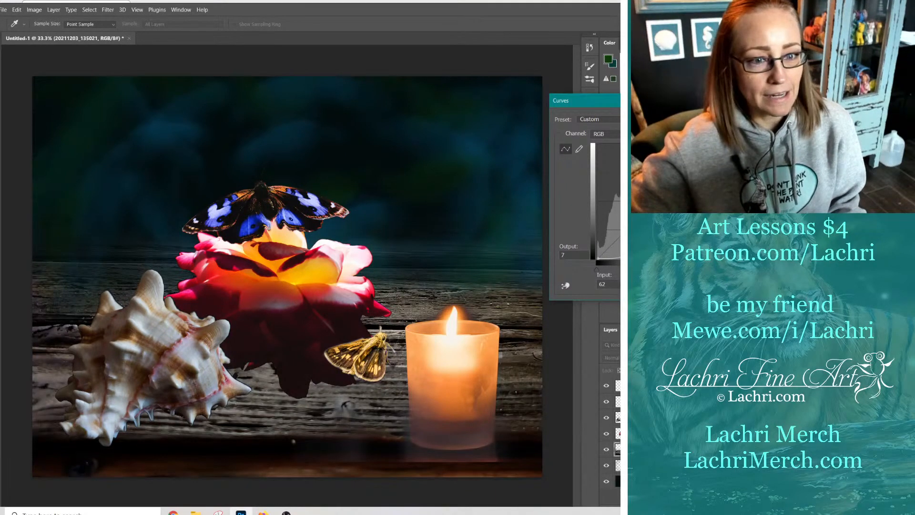
{"action": "left_click_drag", "start_coordinate": [688, 183], "coordinate": [687, 186]}
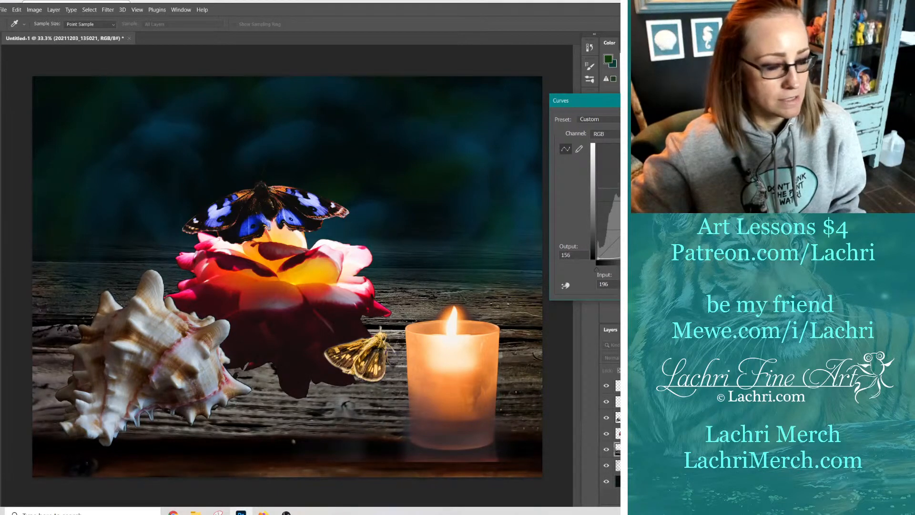
{"action": "key", "text": "Return"}
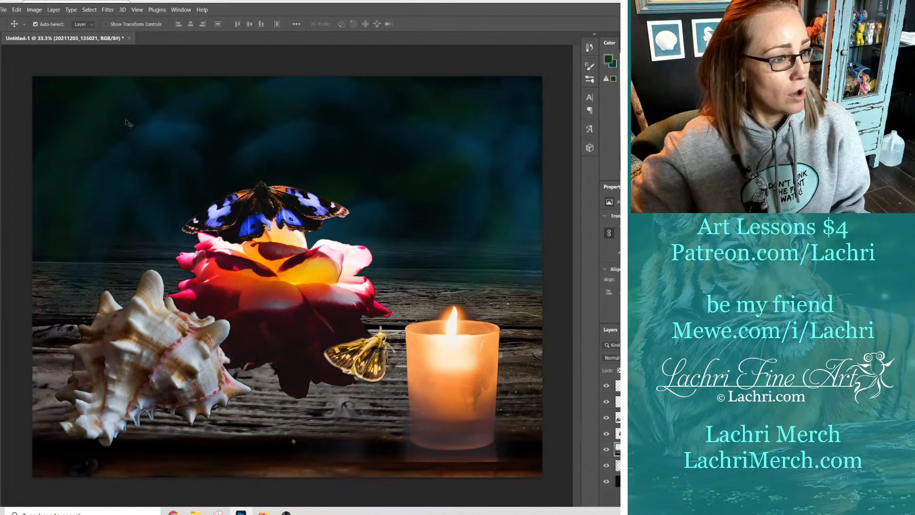
Hide the layer with the rose and butterfly, and move the moth onto the candle's left rim.
{"action": "left_click", "coordinate": [288, 267]}
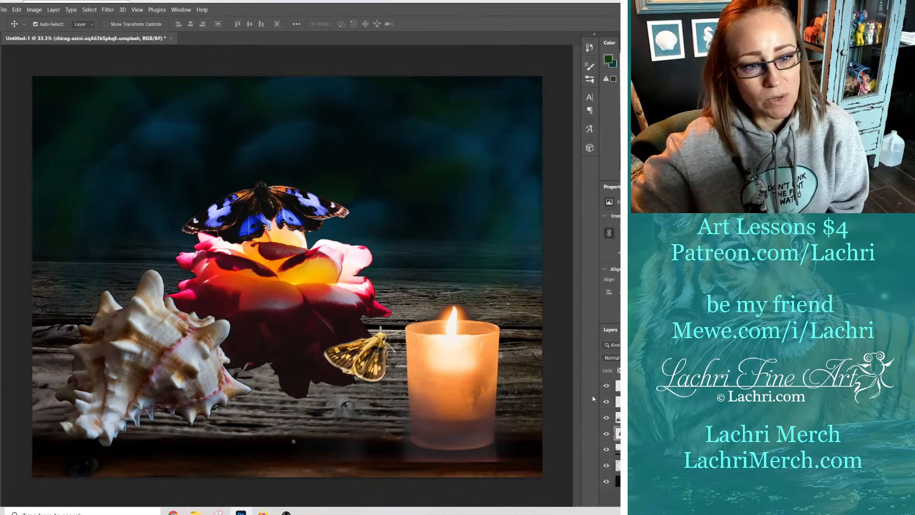
{"action": "left_click", "coordinate": [606, 432]}
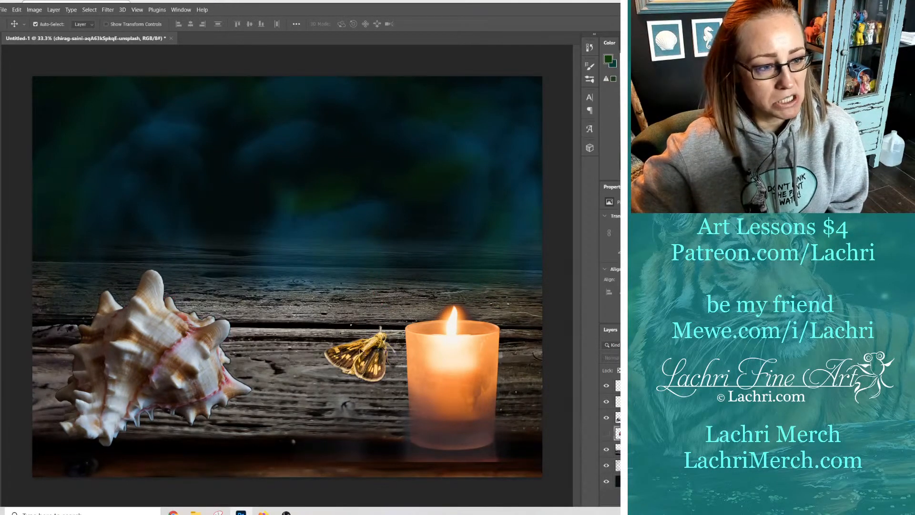
{"action": "left_click_drag", "start_coordinate": [365, 352], "coordinate": [412, 331]}
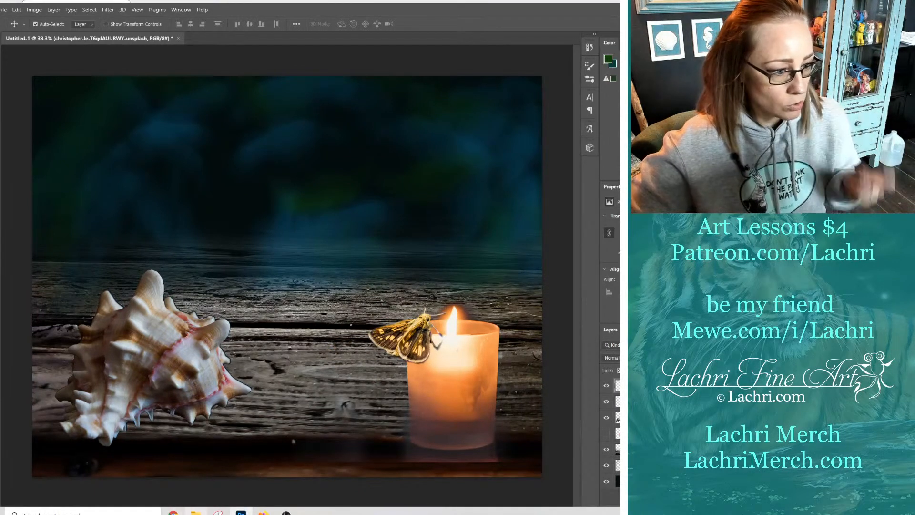
Switch to File Explorer, search the Seagate Expansion Drive (E:) for "rule" and place the ruleofthirds image in the collage.
{"action": "left_click", "coordinate": [196, 512]}
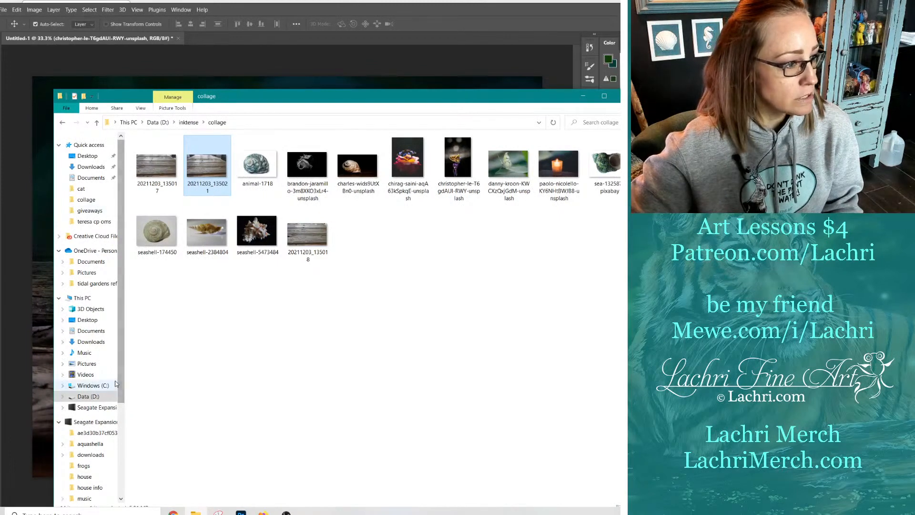
{"action": "scroll", "coordinate": [126, 408], "scroll_direction": "down", "scroll_amount": 1}
{"action": "left_click", "coordinate": [95, 381]}
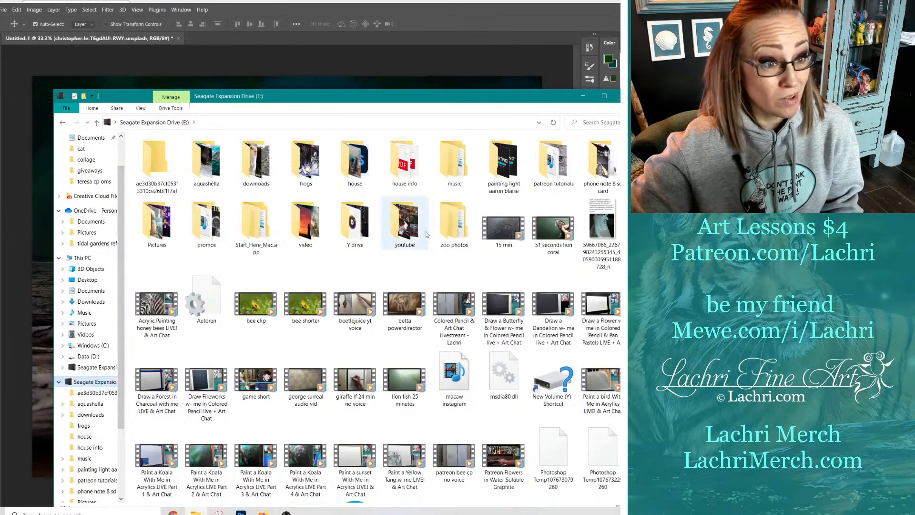
{"action": "left_click", "coordinate": [586, 123]}
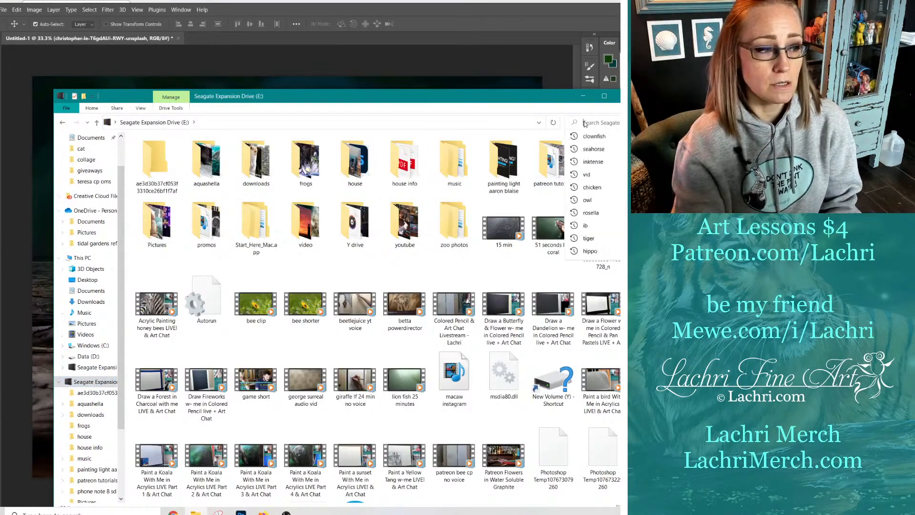
{"action": "type", "text": "rule"}
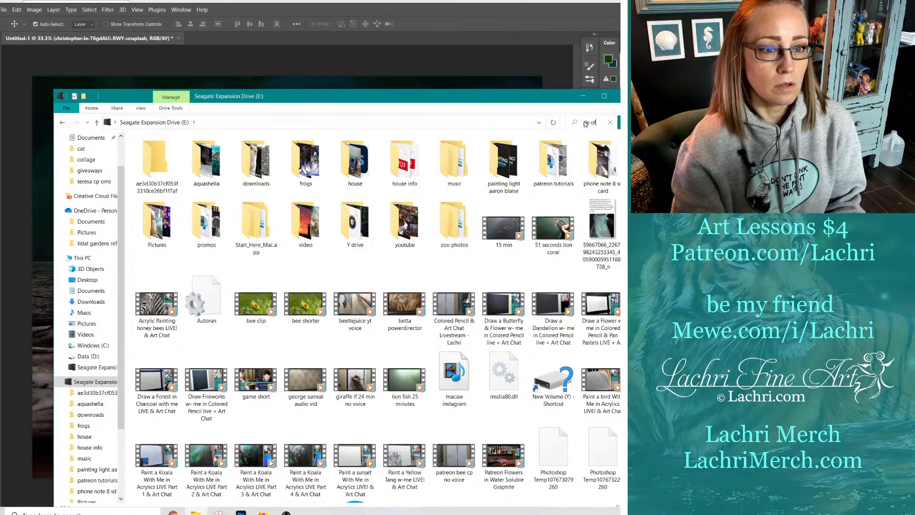
{"action": "key", "text": "Return"}
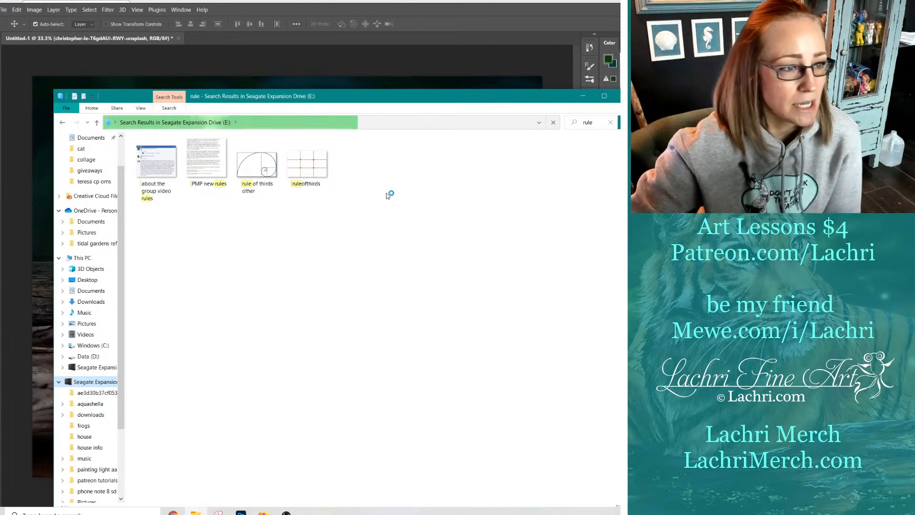
{"action": "left_click_drag", "start_coordinate": [301, 161], "coordinate": [53, 269]}
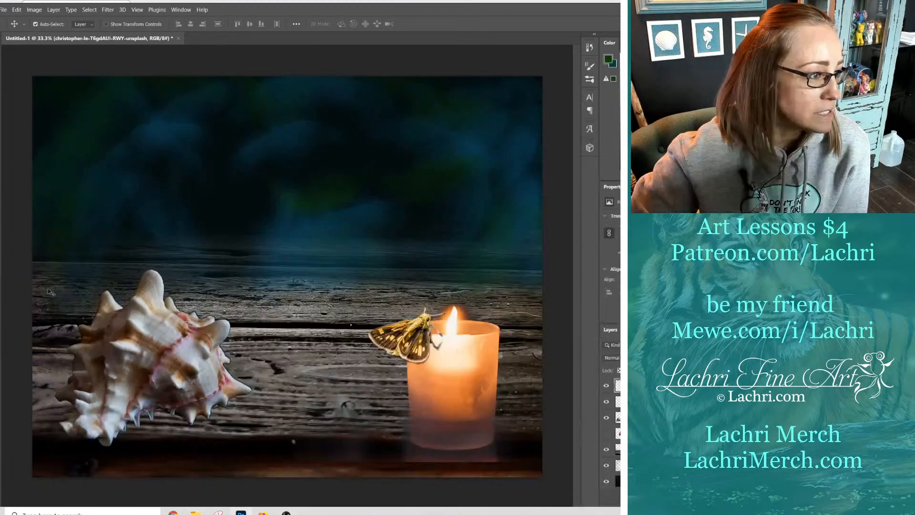
Stretch the rule-of-thirds grid over the whole canvas and reduce its opacity below 50% so the collage shows through.
{"action": "left_click_drag", "start_coordinate": [295, 235], "coordinate": [148, 109]}
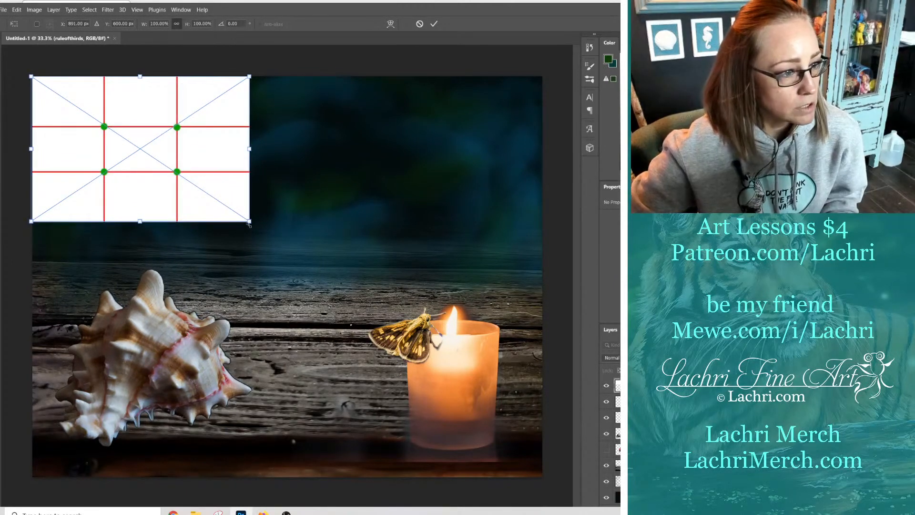
{"action": "left_click_drag", "start_coordinate": [250, 221], "coordinate": [542, 481]}
{"action": "key", "text": "Return"}
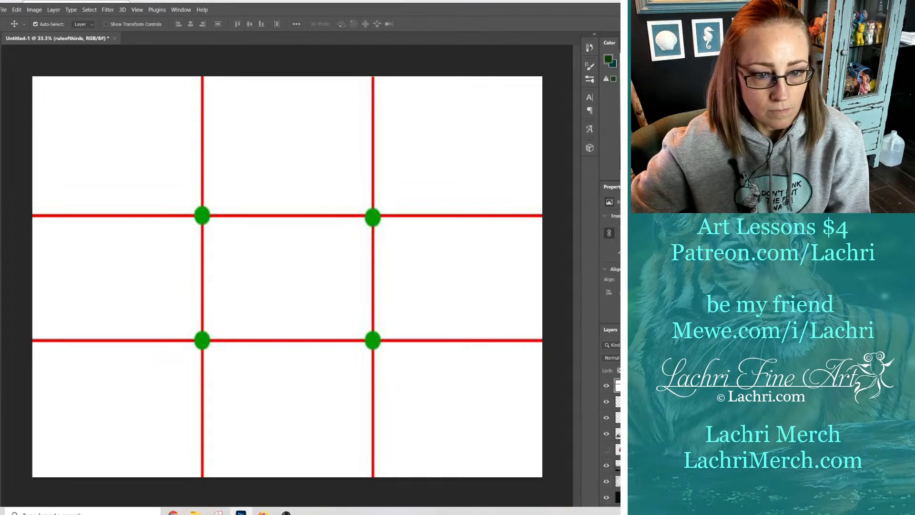
{"action": "key", "text": "5"}
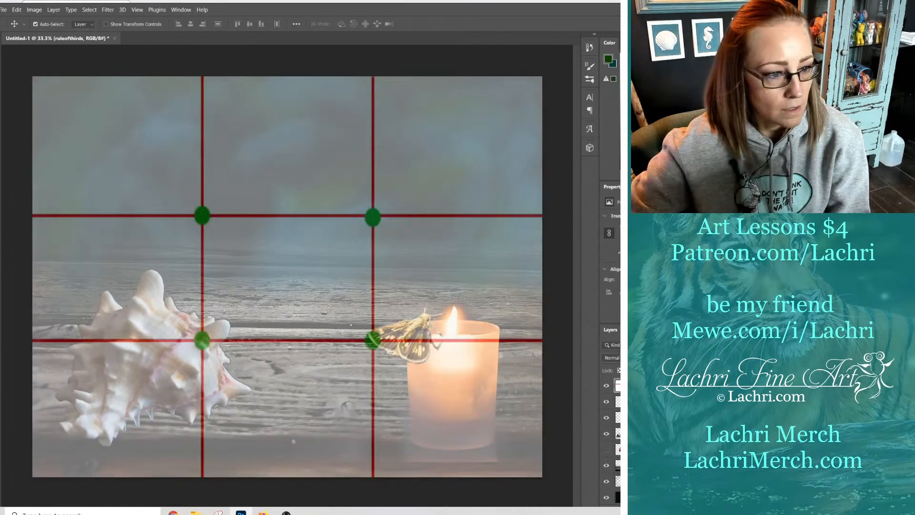
{"action": "left_click_drag", "start_coordinate": [641, 367], "coordinate": [611, 367]}
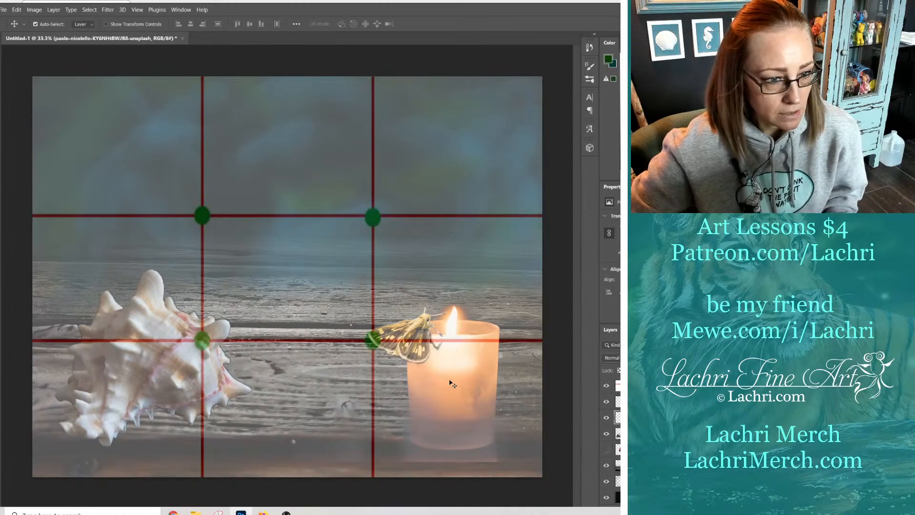
Scale the candle to about 113.5% and place its flame on the grid's right vertical line above the lower intersection.
{"action": "left_click", "coordinate": [383, 327]}
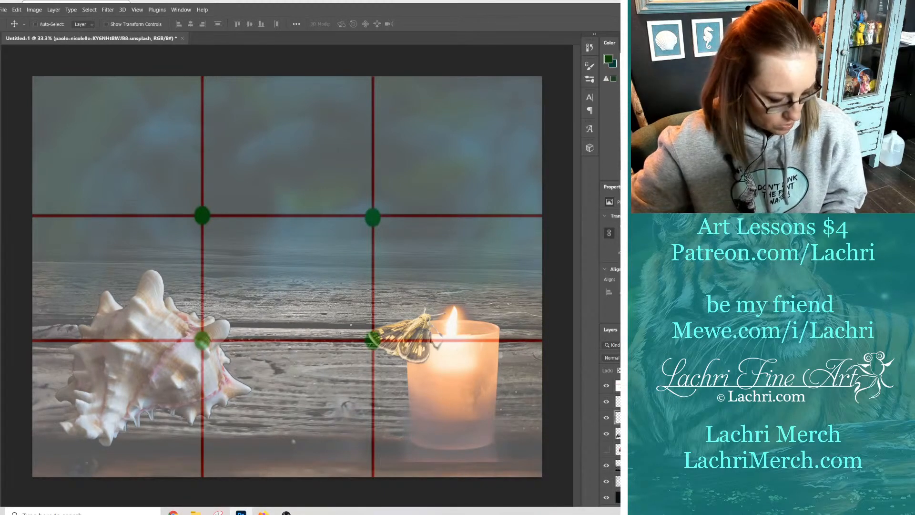
{"action": "key", "text": "ctrl+t"}
{"action": "left_click_drag", "start_coordinate": [289, 291], "coordinate": [209, 267]}
{"action": "left_click_drag", "start_coordinate": [404, 389], "coordinate": [364, 393]}
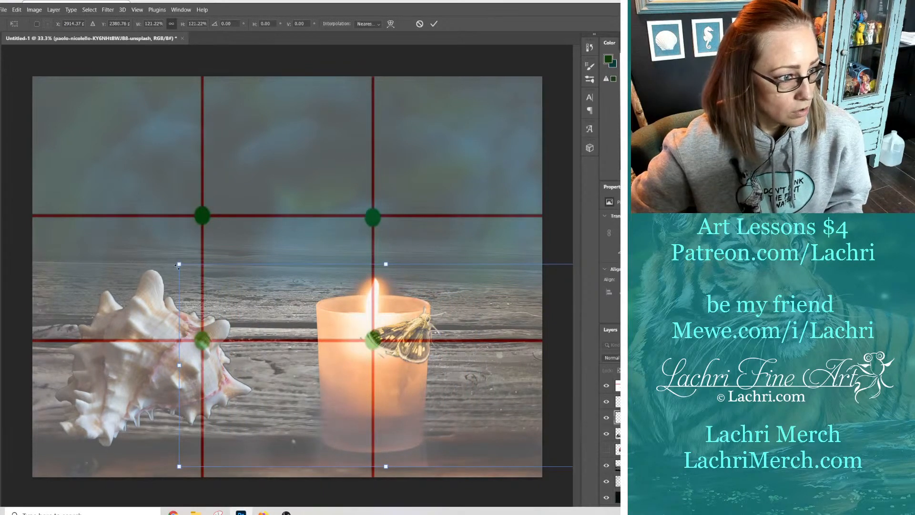
{"action": "left_click_drag", "start_coordinate": [177, 265], "coordinate": [203, 278]}
{"action": "left_click_drag", "start_coordinate": [313, 358], "coordinate": [299, 361]}
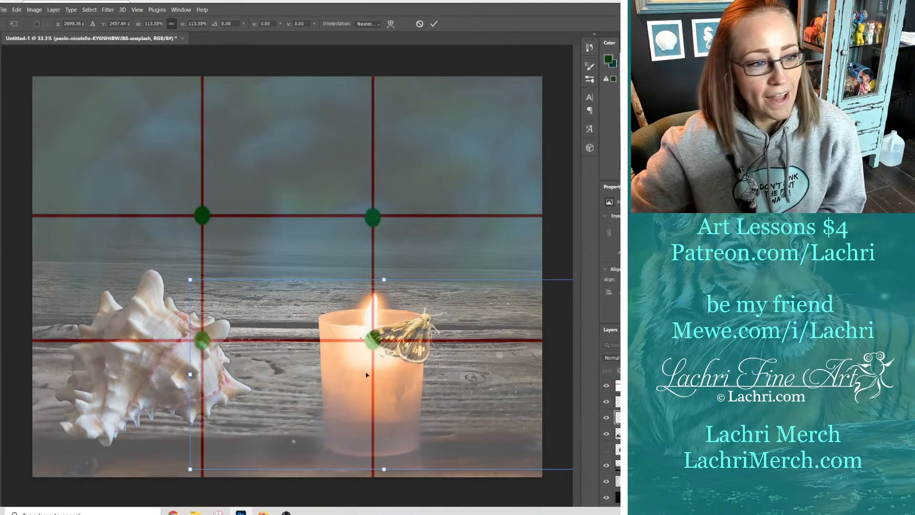
{"action": "key", "text": "Return"}
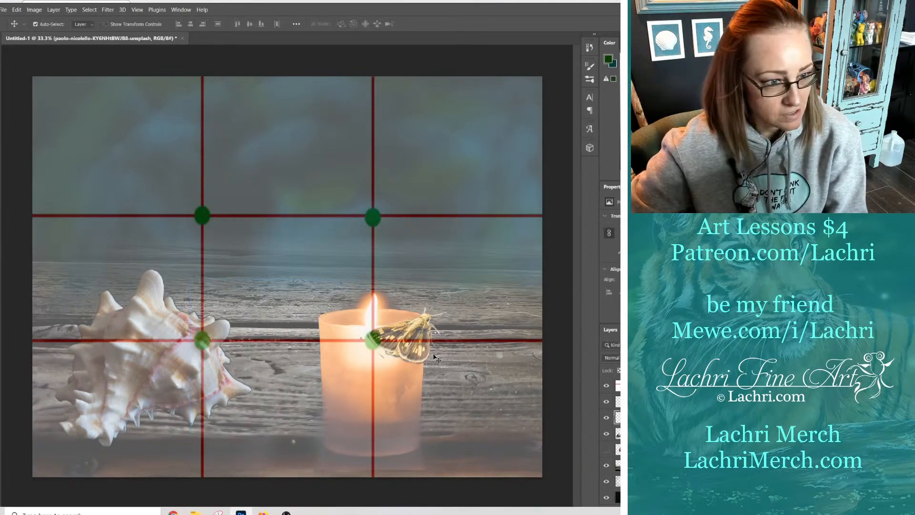
Move the moth over to the left rim of the enlarged candle, just beside the flame.
{"action": "left_click", "coordinate": [407, 344]}
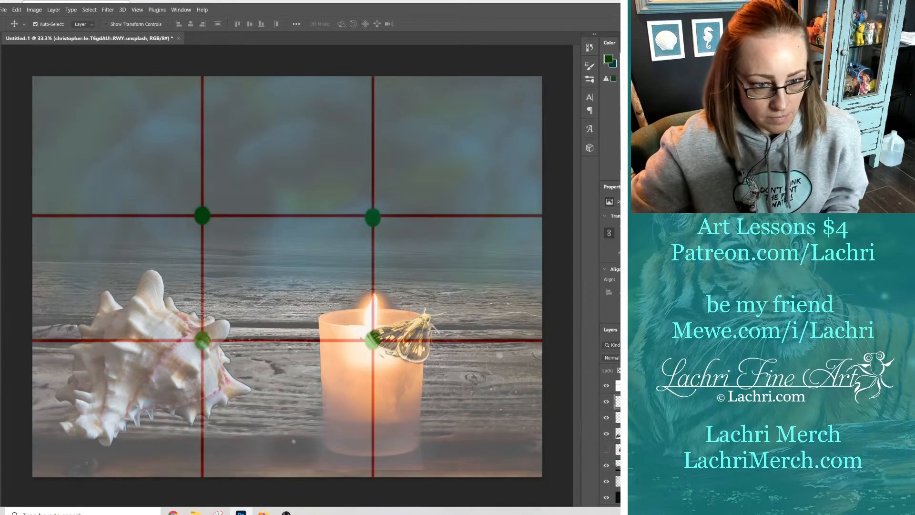
{"action": "key", "text": "ctrl+t"}
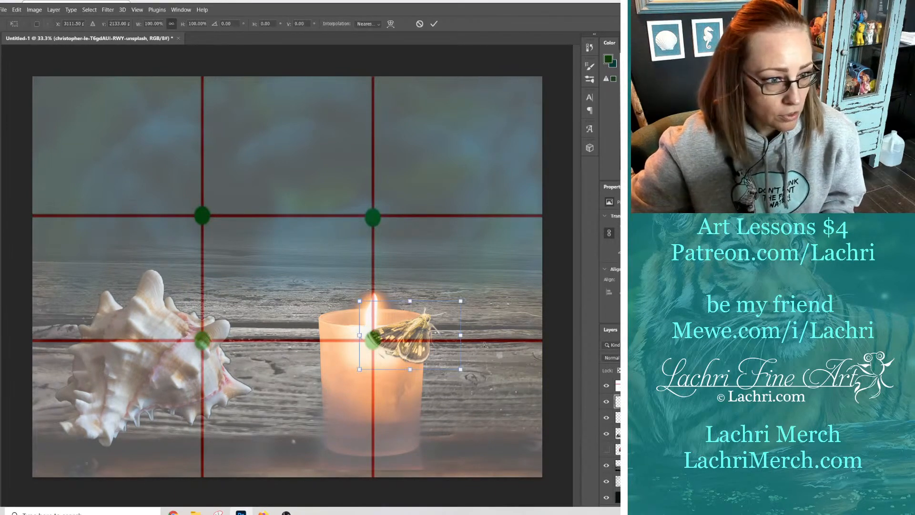
{"action": "left_click_drag", "start_coordinate": [429, 331], "coordinate": [355, 329]}
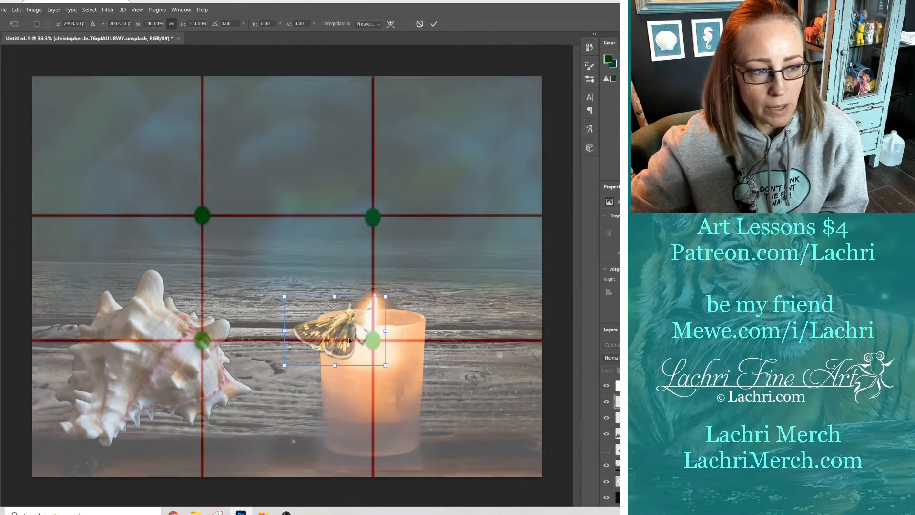
{"action": "key", "text": "Return"}
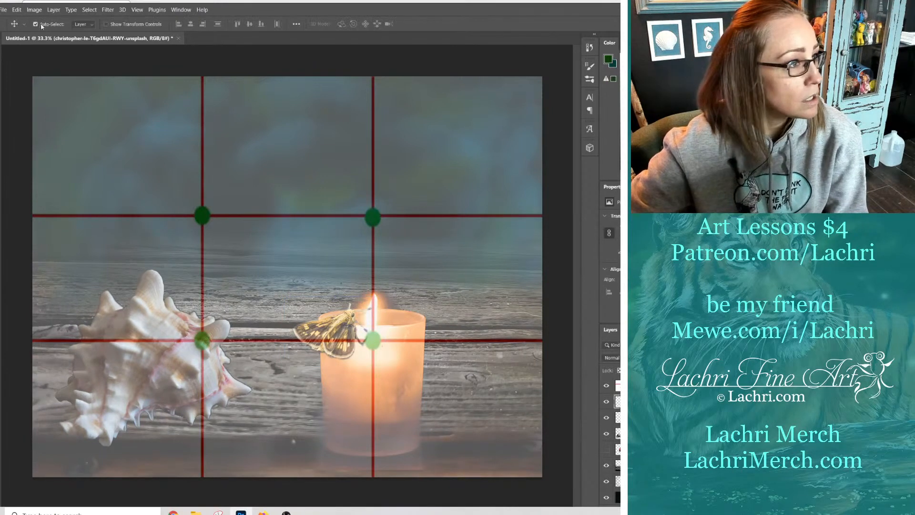
Flip the moth on the candle rim horizontally.
{"action": "left_click", "coordinate": [34, 10]}
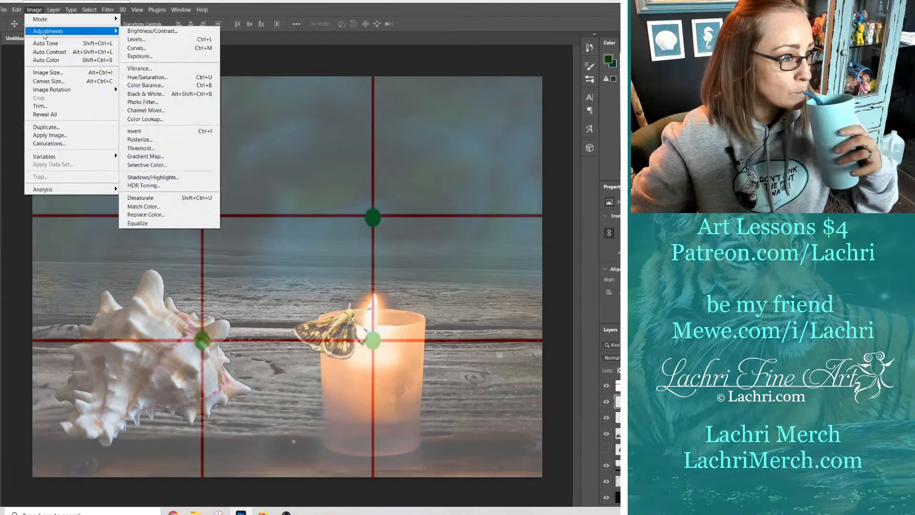
{"action": "mouse_move", "coordinate": [17, 9]}
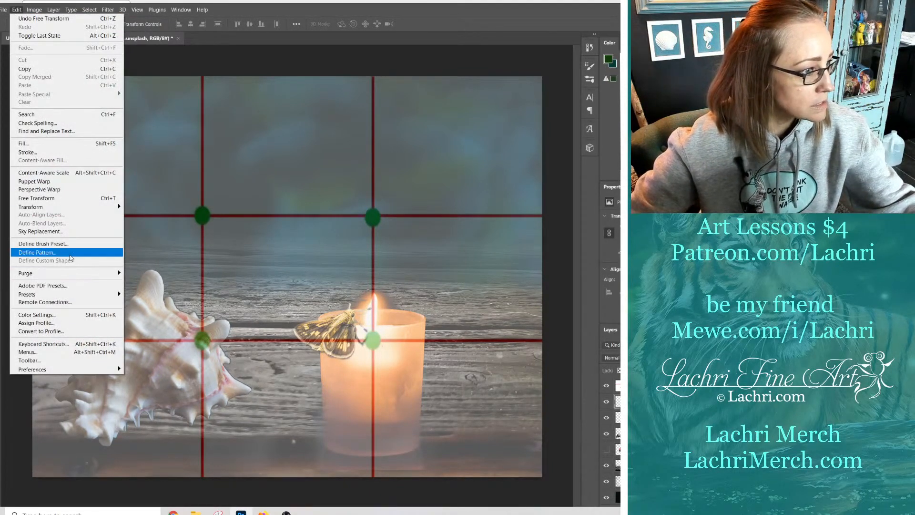
{"action": "mouse_move", "coordinate": [78, 210]}
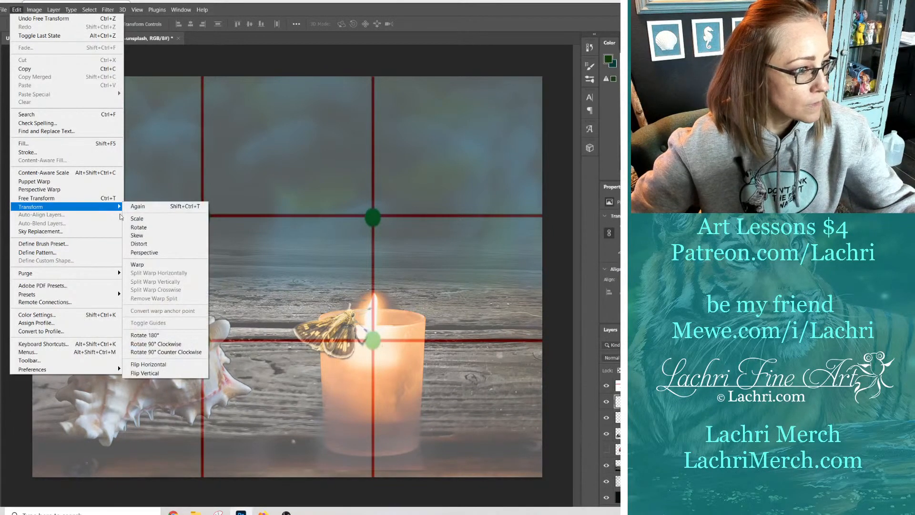
{"action": "left_click", "coordinate": [148, 364]}
{"action": "left_click_drag", "start_coordinate": [320, 326], "coordinate": [364, 329]}
{"action": "key", "text": "ctrl+z"}
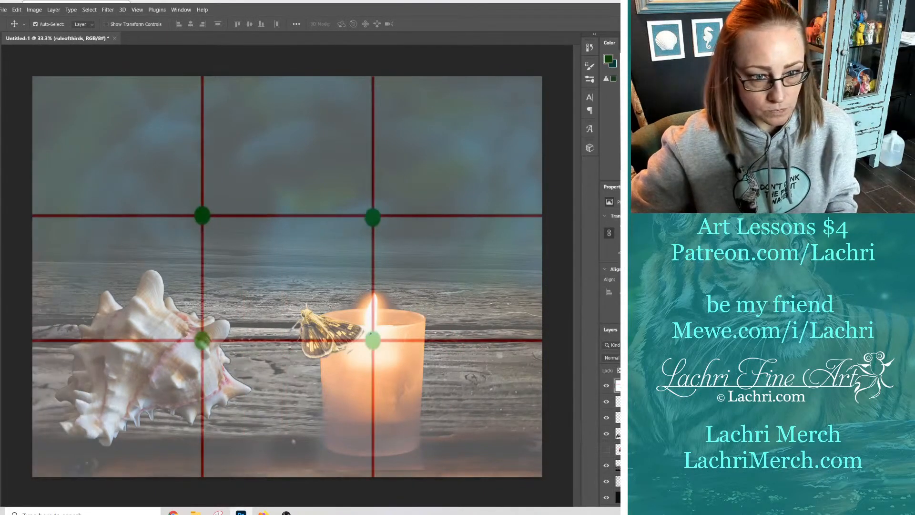
Try the moth on the far rim of the candle, away from the seashell, and undo the move.
{"action": "left_click", "coordinate": [618, 402]}
{"action": "key", "text": "ctrl+t"}
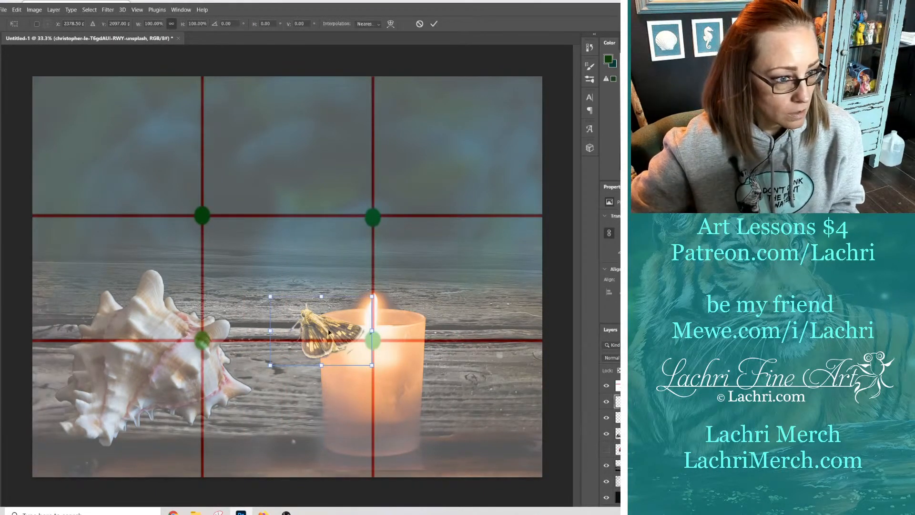
{"action": "left_click_drag", "start_coordinate": [328, 331], "coordinate": [419, 333]}
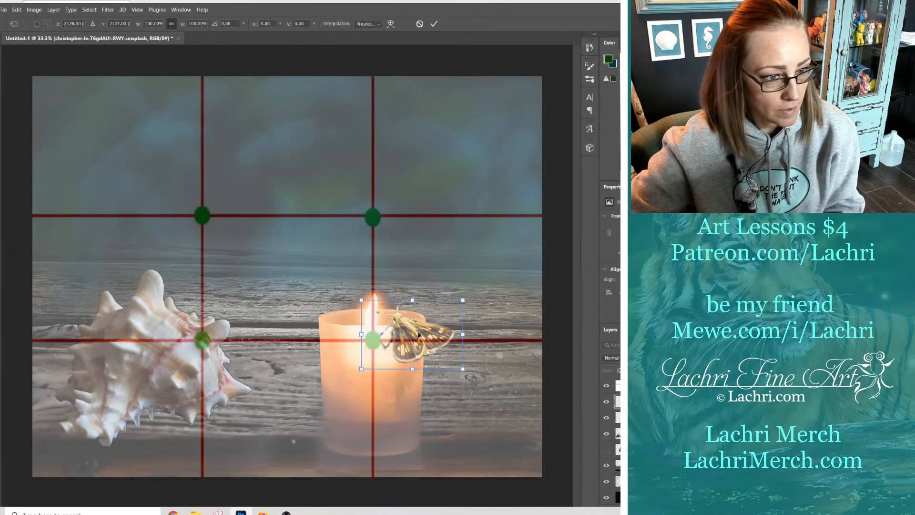
{"action": "key", "text": "Return"}
{"action": "left_click", "coordinate": [144, 353]}
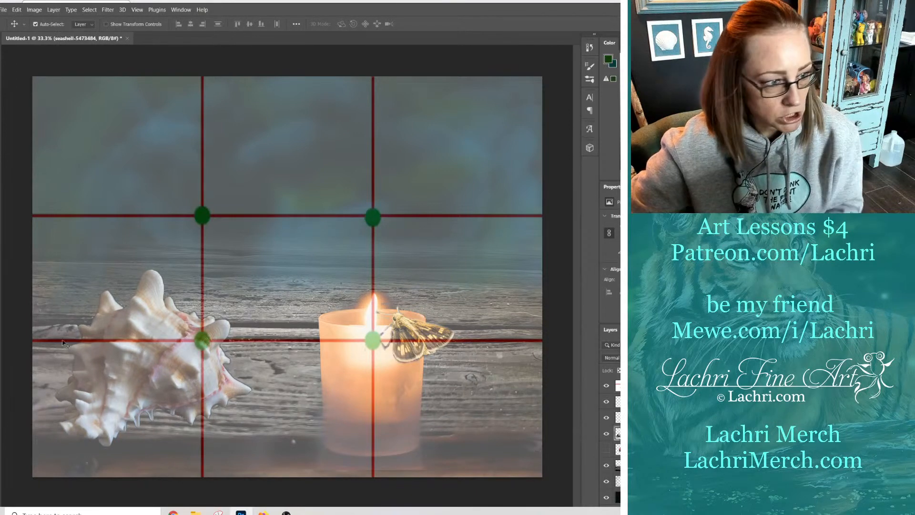
{"action": "left_click_drag", "start_coordinate": [109, 364], "coordinate": [109, 365]}
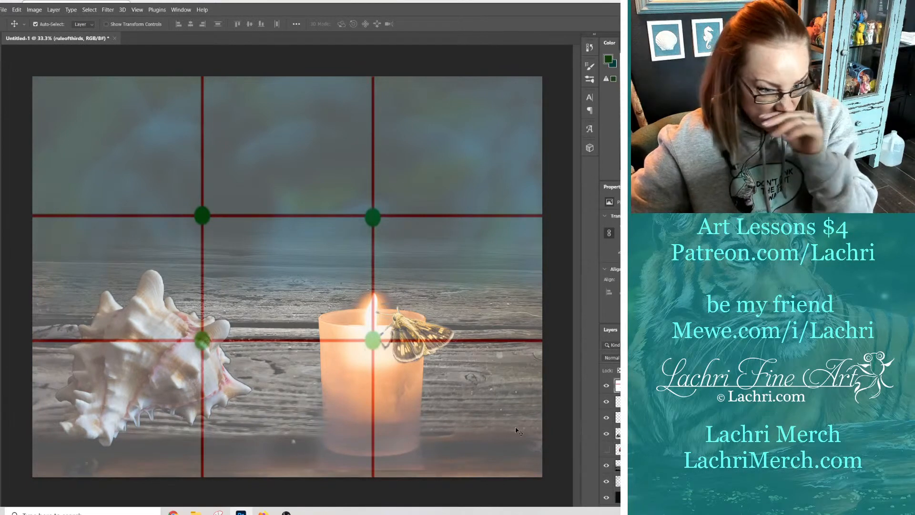
{"action": "key", "text": "ctrl+z"}
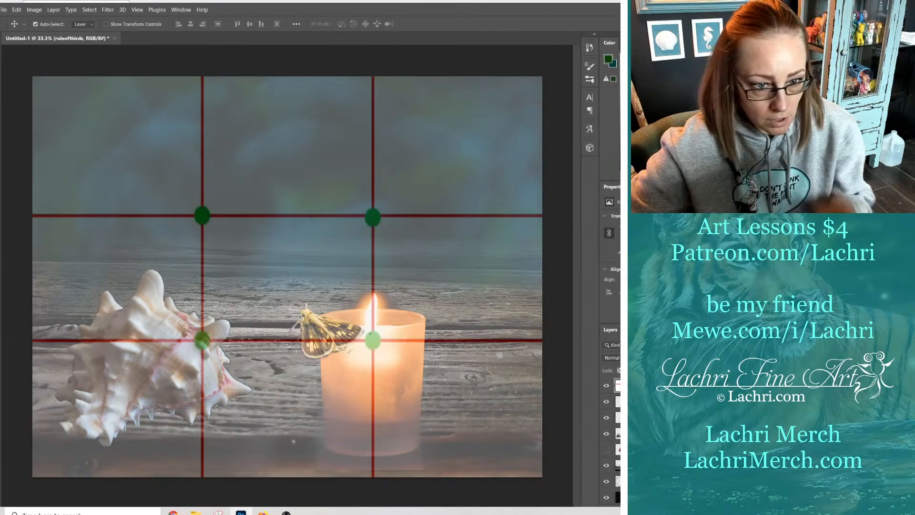
Show the rulers and move the moth across the flame to the candle's right rim.
{"action": "left_click", "coordinate": [618, 401]}
{"action": "key", "text": "ctrl+t"}
{"action": "key", "text": "ctrl+r"}
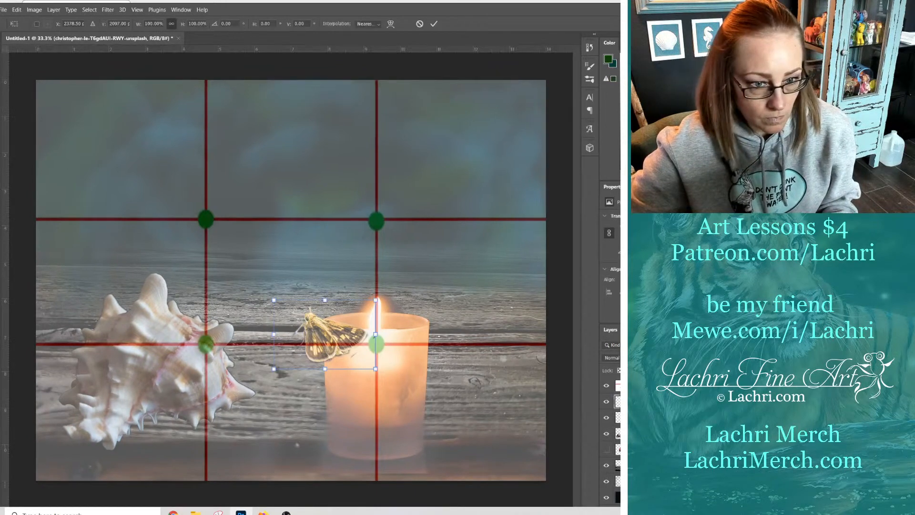
{"action": "left_click_drag", "start_coordinate": [336, 330], "coordinate": [434, 330]}
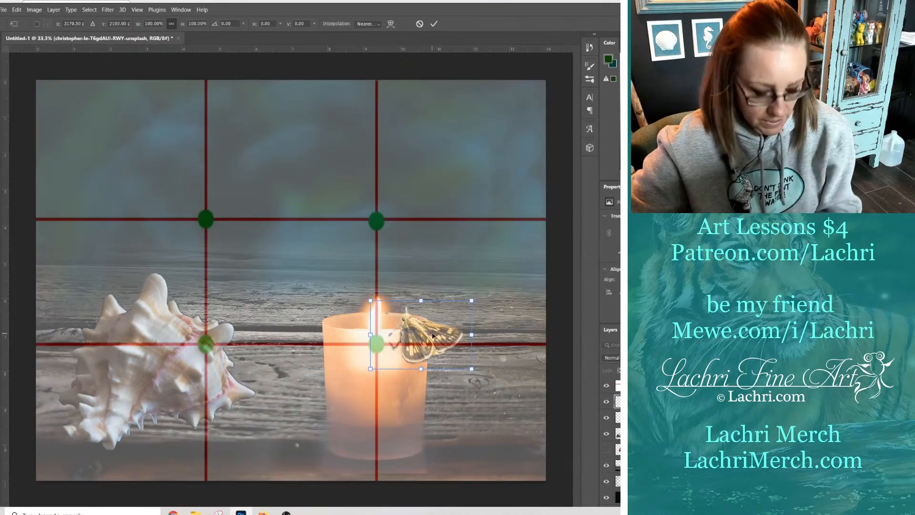
{"action": "key", "text": "Return"}
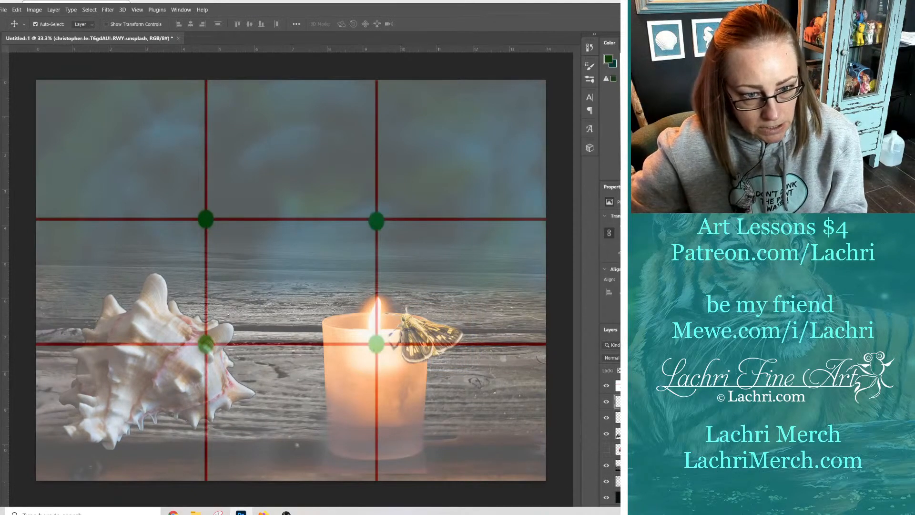
Place the seashell close beside the candle at about 107.9% scale and hide the rule-of-thirds grid.
{"action": "key", "text": "alt+bracketleft"}
{"action": "key", "text": "ctrl+t"}
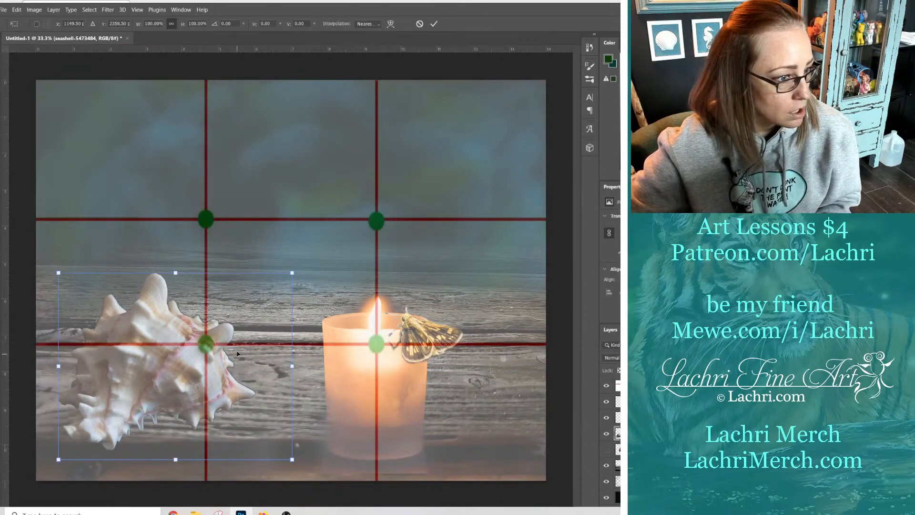
{"action": "left_click_drag", "start_coordinate": [161, 328], "coordinate": [244, 327]}
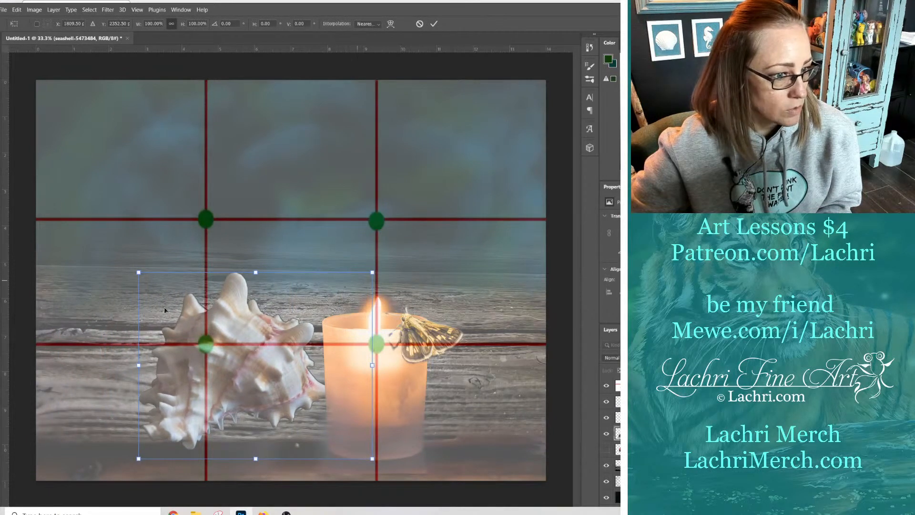
{"action": "left_click_drag", "start_coordinate": [138, 272], "coordinate": [108, 249]}
{"action": "left_click_drag", "start_coordinate": [236, 319], "coordinate": [257, 324]}
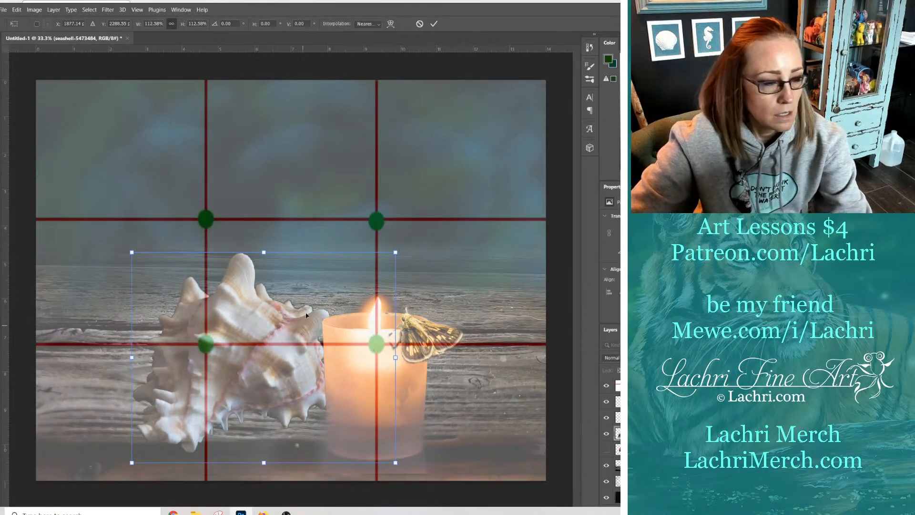
{"action": "left_click_drag", "start_coordinate": [394, 252], "coordinate": [384, 262]}
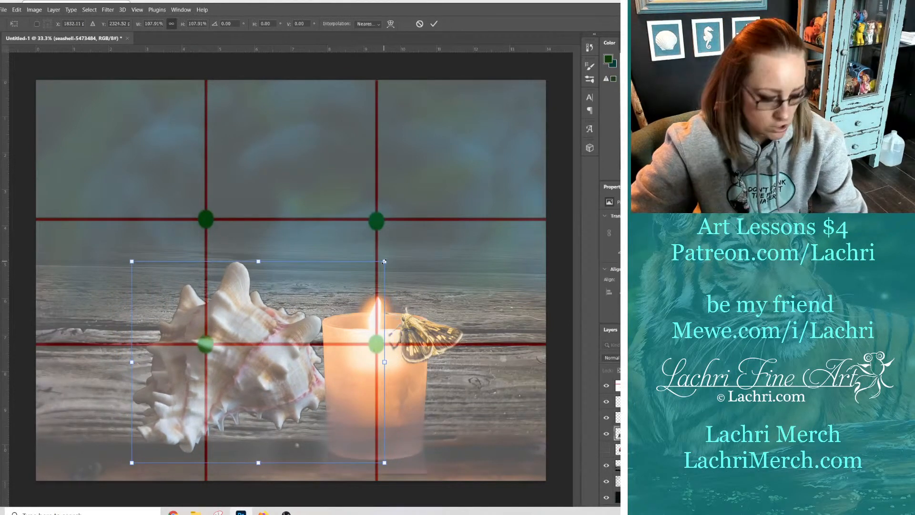
{"action": "key", "text": "Return"}
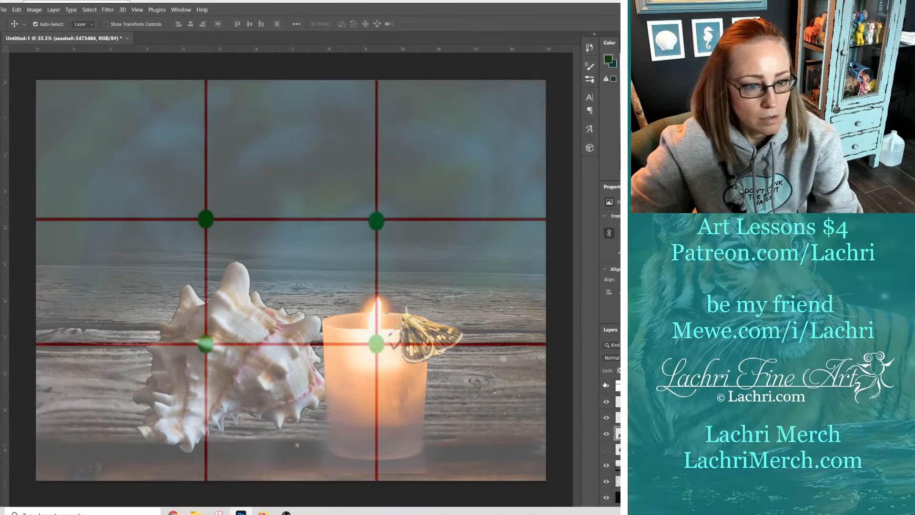
{"action": "left_click", "coordinate": [605, 384]}
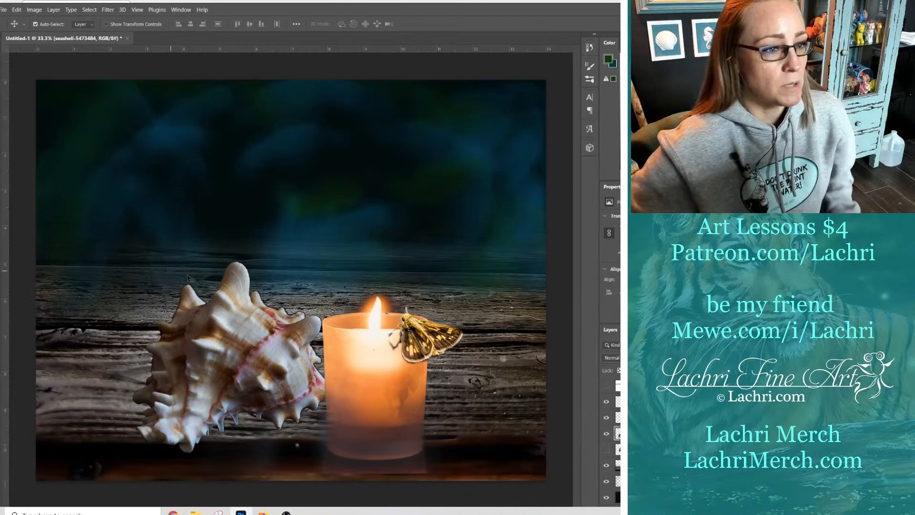
Nudge the weathered plank photo very slightly with a free transform.
{"action": "key", "text": "ctrl+t"}
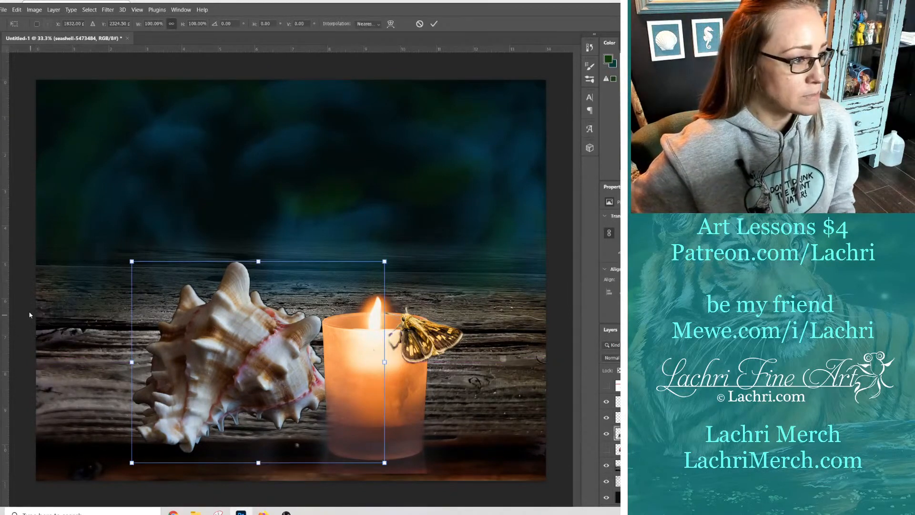
{"action": "key", "text": "Escape"}
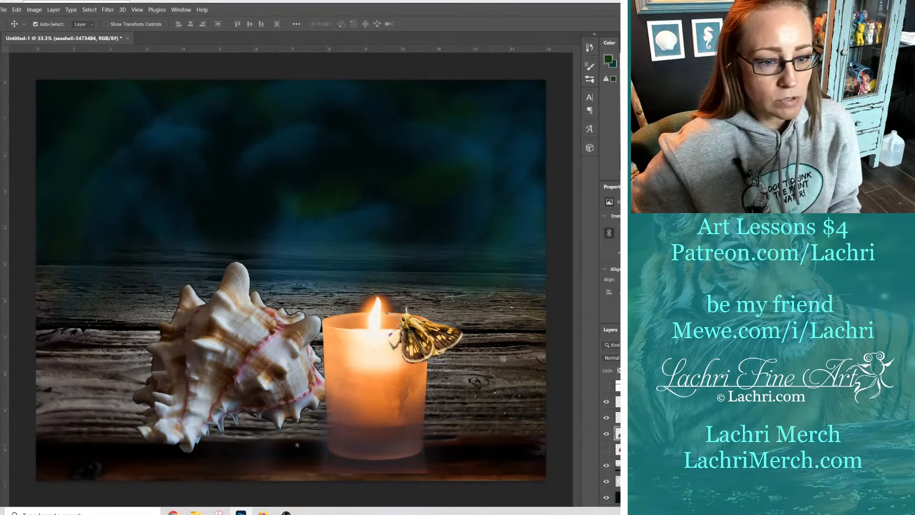
{"action": "left_click", "coordinate": [97, 287]}
{"action": "key", "text": "ctrl+t"}
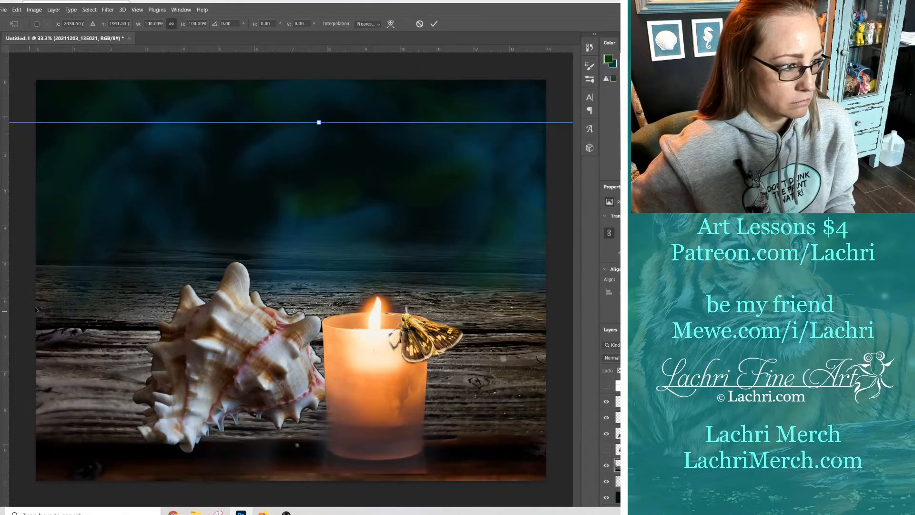
{"action": "left_click_drag", "start_coordinate": [30, 114], "coordinate": [32, 114]}
{"action": "key", "text": "Return"}
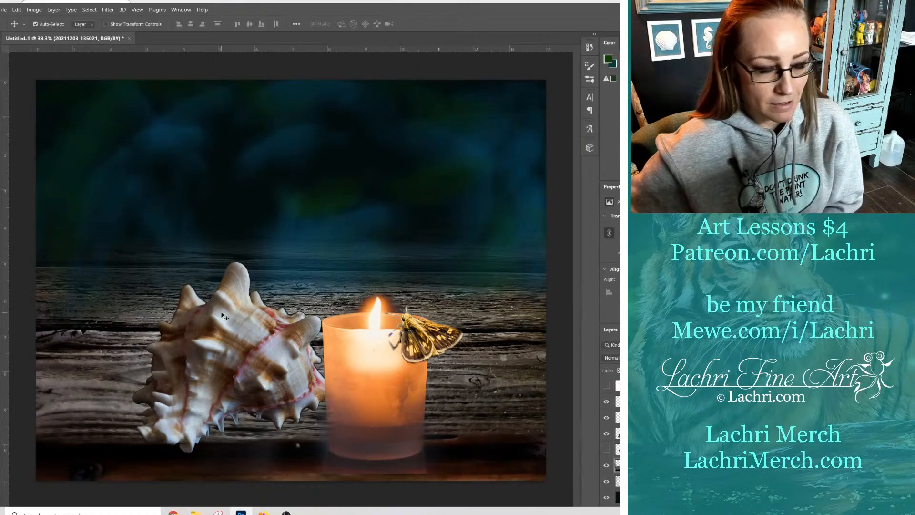
Move the candle slightly up and to the right, leaving the seashell and moth in place.
{"action": "left_click_drag", "start_coordinate": [356, 376], "coordinate": [362, 368]}
{"action": "left_click", "coordinate": [61, 330]}
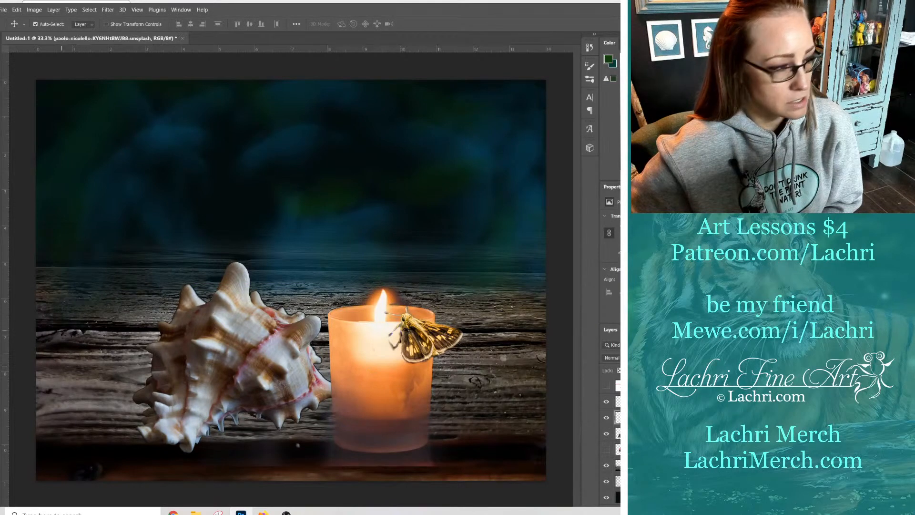
{"action": "key", "text": "e"}
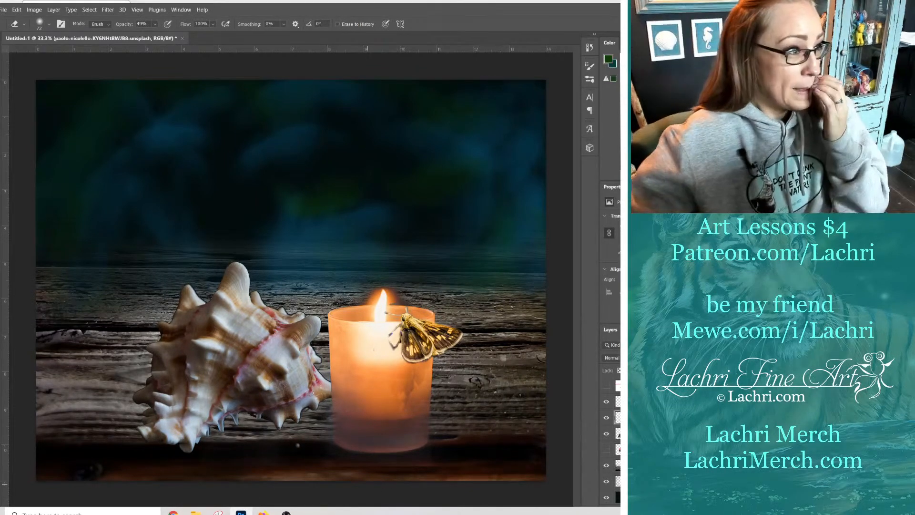
{"action": "key", "text": "v"}
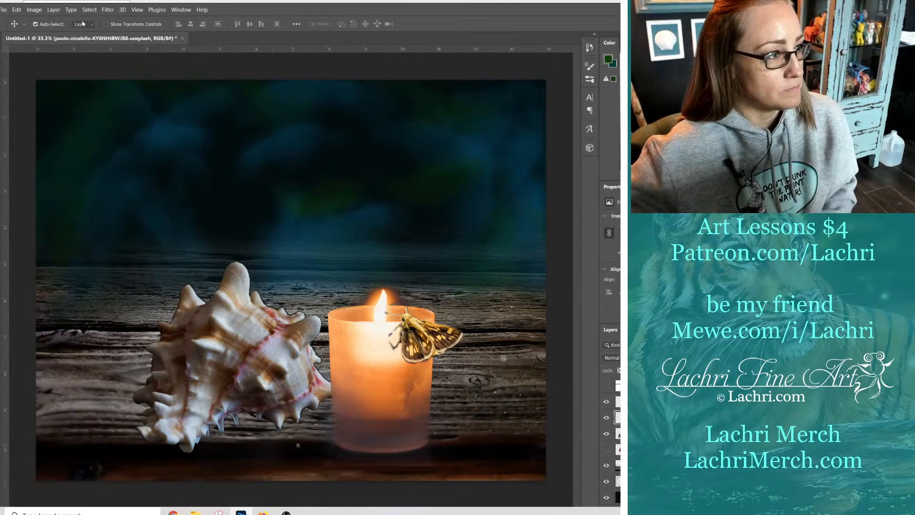
Save the collage as a Photoshop file named design in the inktense > collage folder on Data (D:).
{"action": "left_click", "coordinate": [2, 10]}
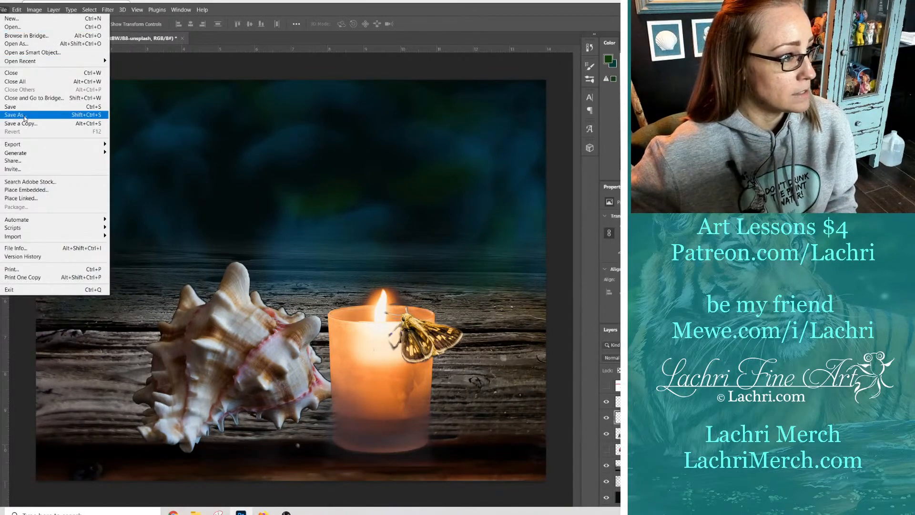
{"action": "left_click", "coordinate": [26, 116]}
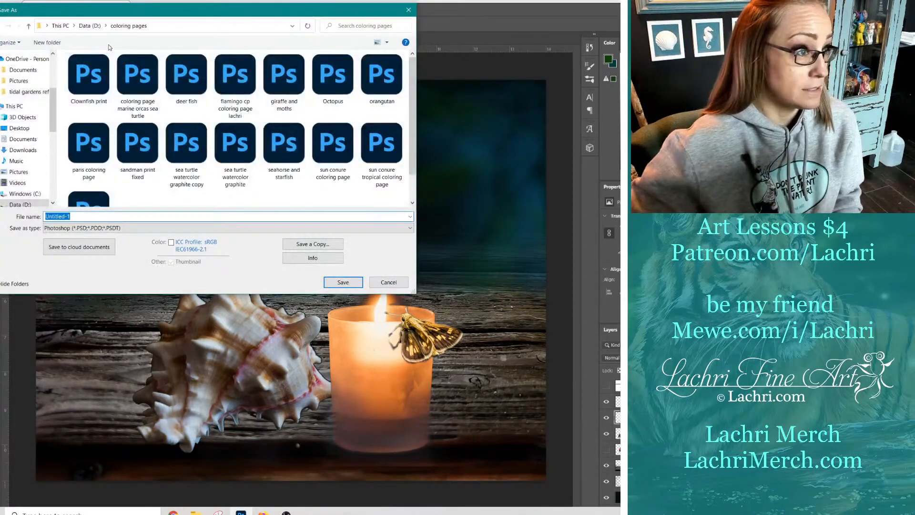
{"action": "left_click", "coordinate": [87, 27]}
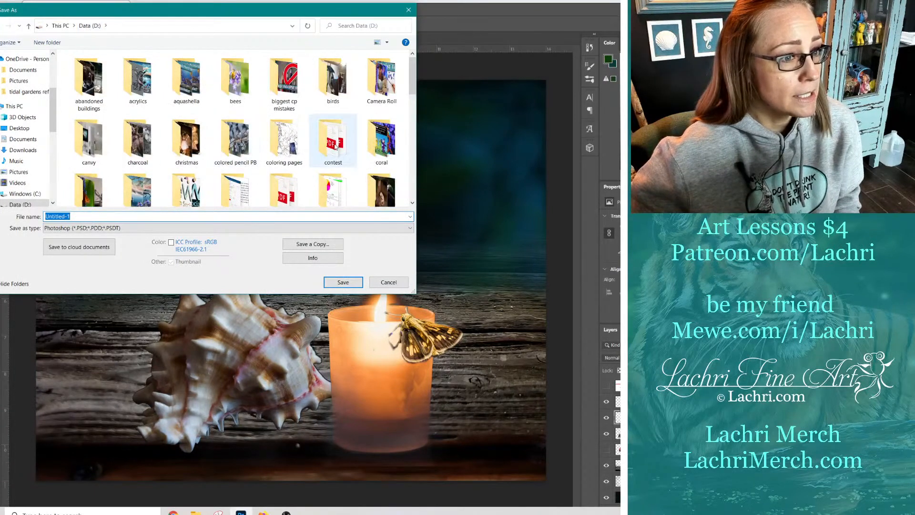
{"action": "scroll", "coordinate": [268, 151], "scroll_direction": "down", "scroll_amount": 1}
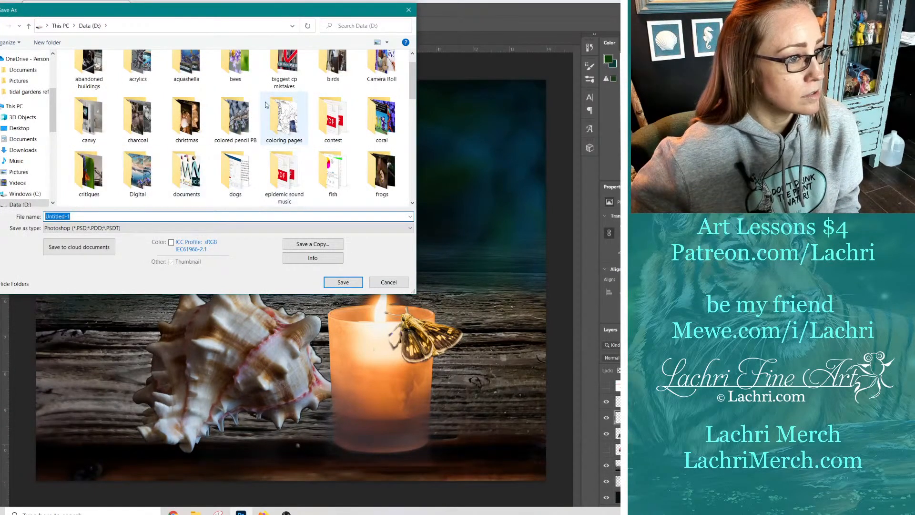
{"action": "scroll", "coordinate": [265, 105], "scroll_direction": "up", "scroll_amount": 1}
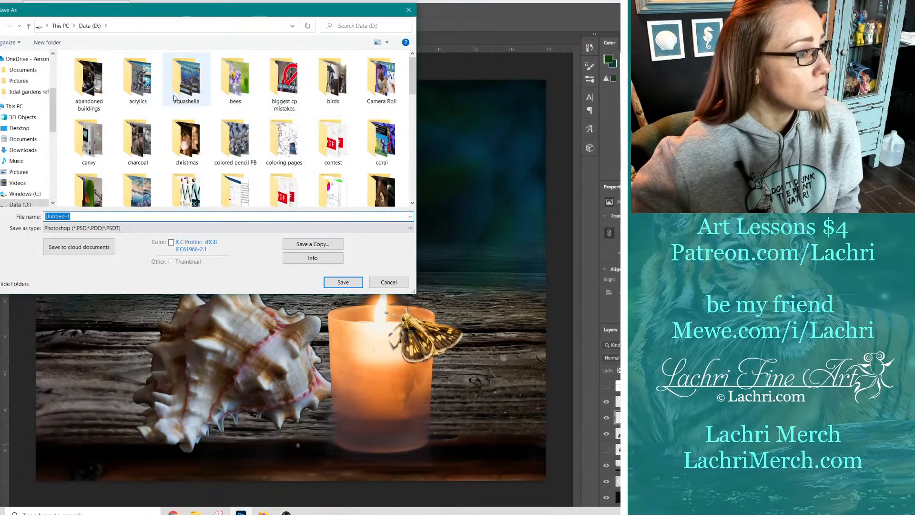
{"action": "scroll", "coordinate": [188, 155], "scroll_direction": "down", "scroll_amount": 3}
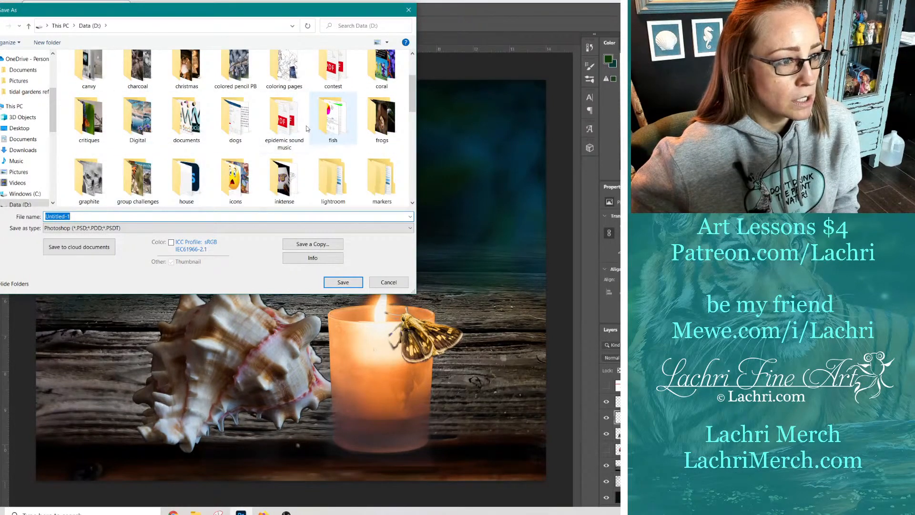
{"action": "double_click", "coordinate": [284, 180]}
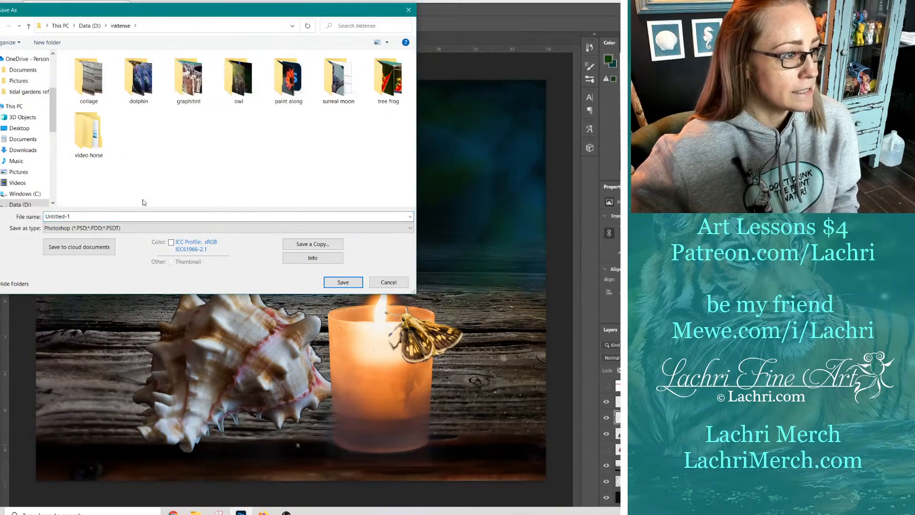
{"action": "double_click", "coordinate": [89, 79]}
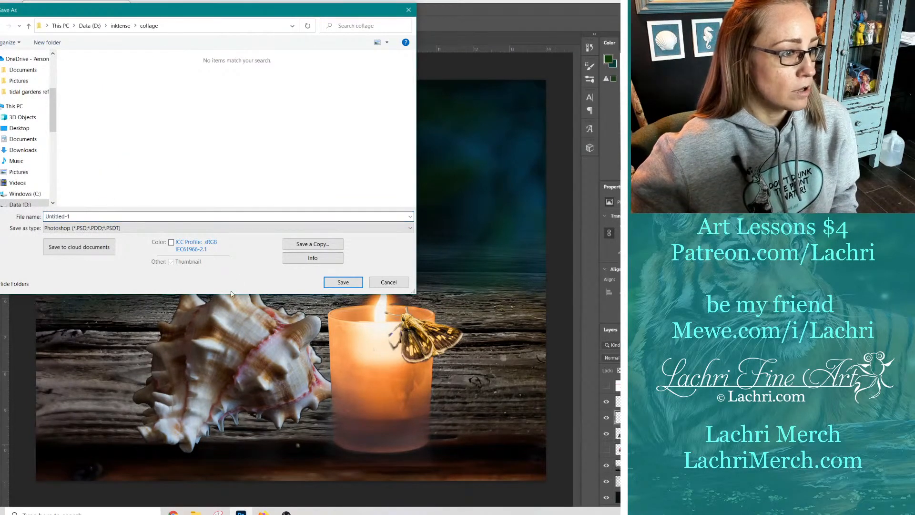
{"action": "left_click", "coordinate": [153, 219]}
{"action": "type", "text": "des"}
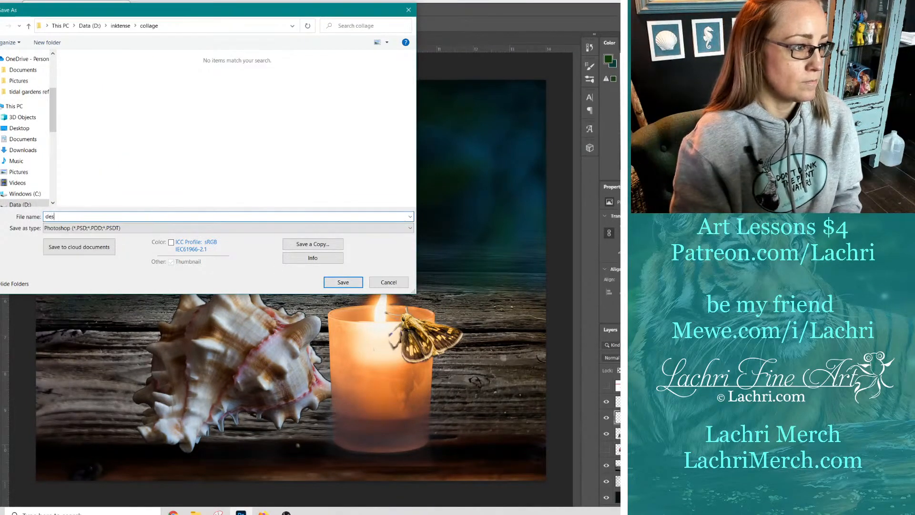
{"action": "type", "text": "ign"}
{"action": "key", "text": "Return"}
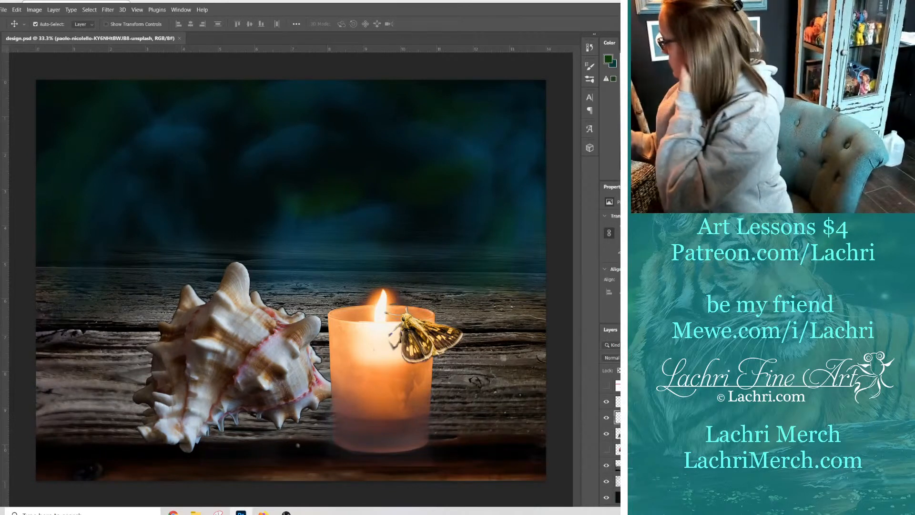
Add a new layer named "shell shadow" directly above the seashell layer.
{"action": "left_click", "coordinate": [180, 367]}
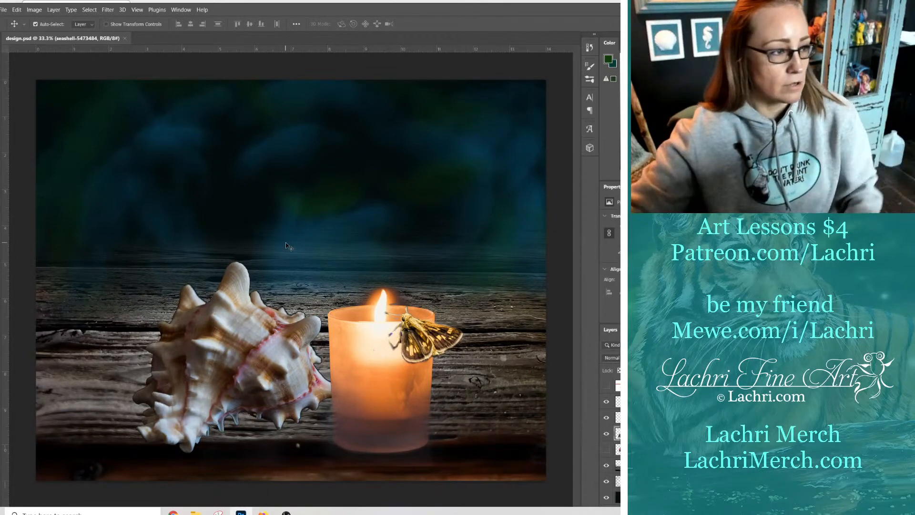
{"action": "left_click", "coordinate": [54, 9]}
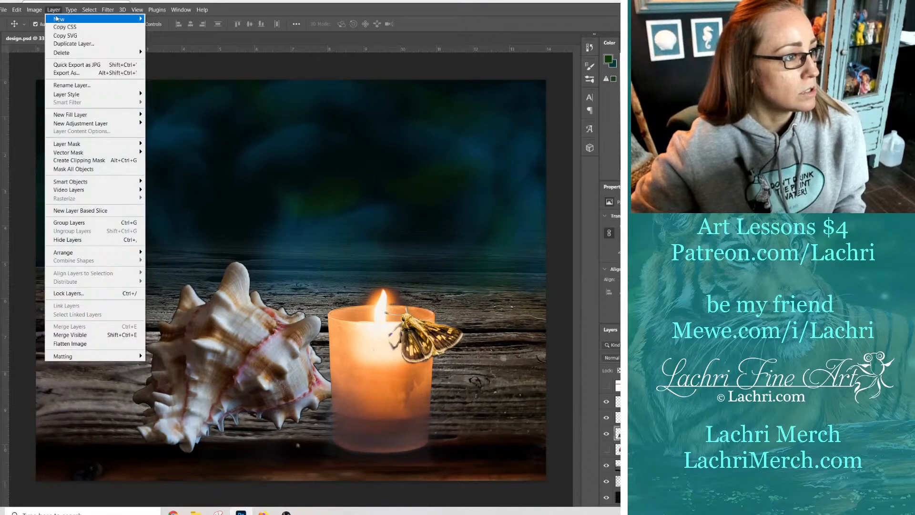
{"action": "mouse_move", "coordinate": [119, 17]}
{"action": "left_click", "coordinate": [154, 19]}
{"action": "left_click", "coordinate": [154, 19]}
{"action": "type", "text": "s"}
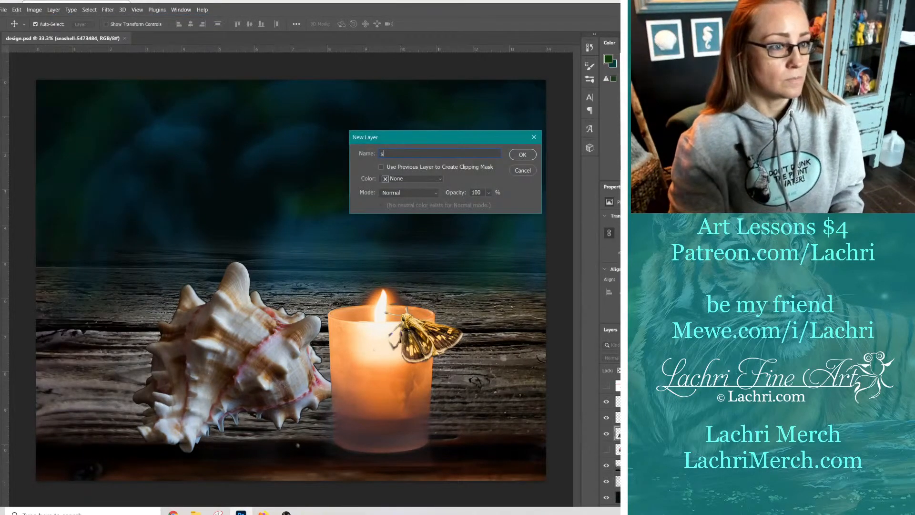
{"action": "type", "text": "hell shadow"}
{"action": "key", "text": "Return"}
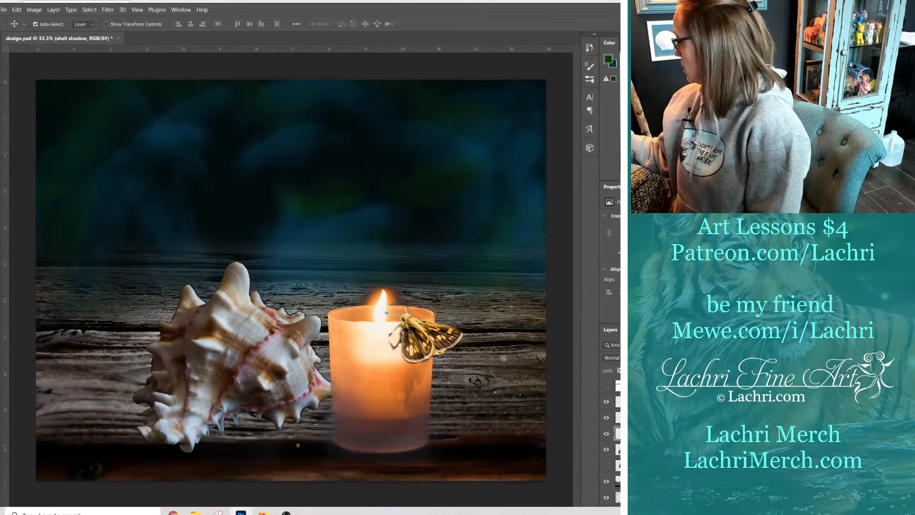
Move the "shell shadow" layer beneath the seashell layer and pick a near-black foreground colour.
{"action": "left_click_drag", "start_coordinate": [640, 433], "coordinate": [641, 456]}
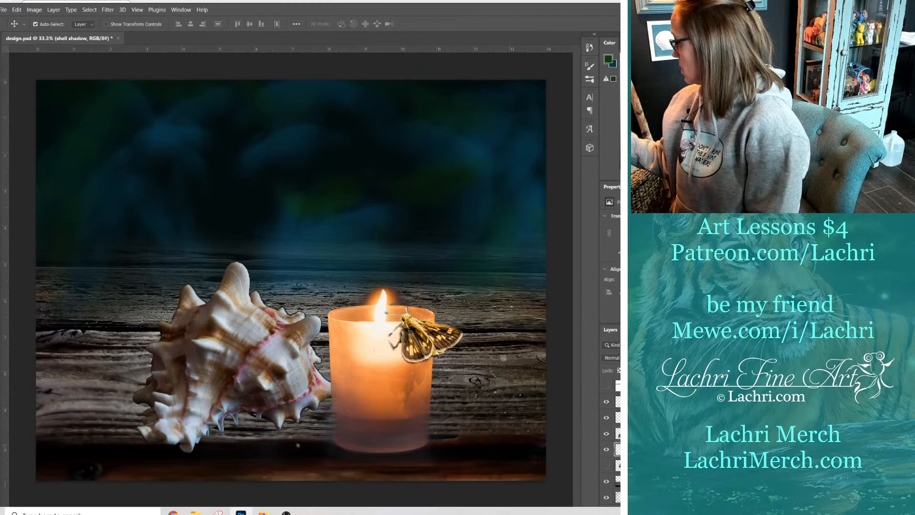
{"action": "right_click", "coordinate": [184, 375]}
{"action": "left_click", "coordinate": [628, 164]}
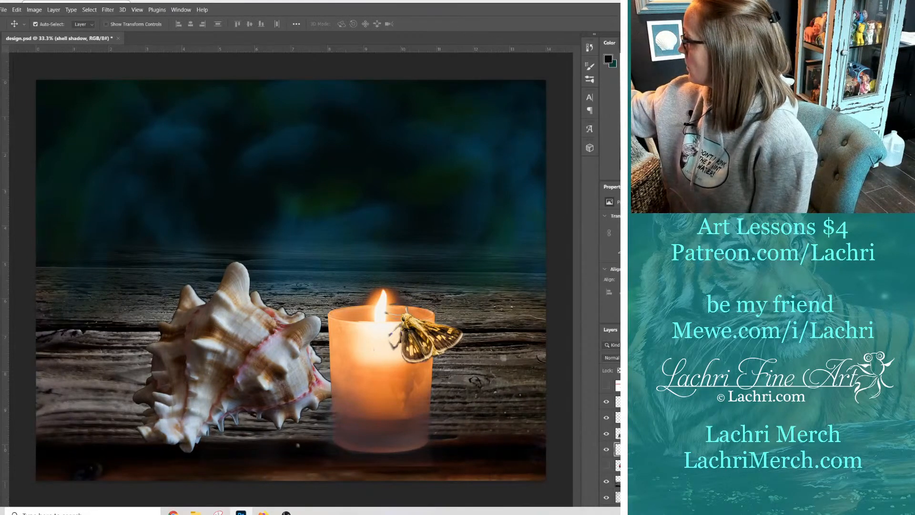
{"action": "right_click", "coordinate": [254, 365]}
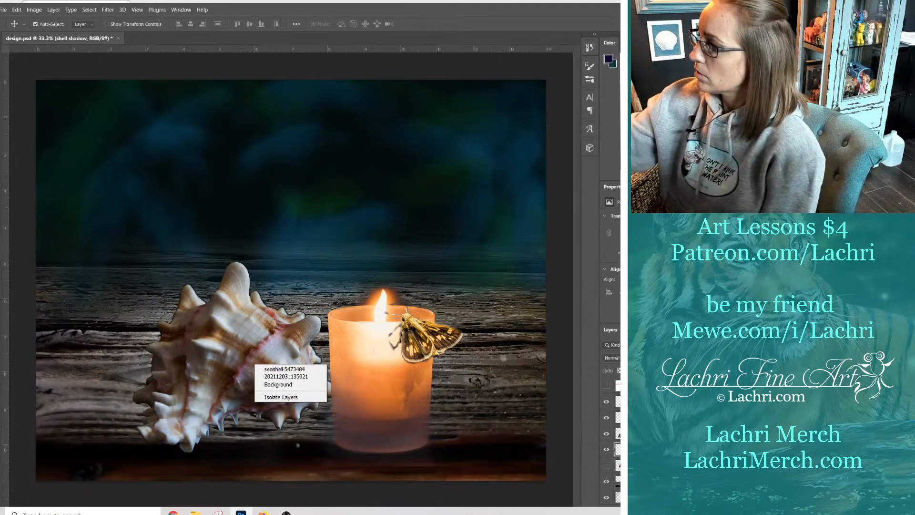
{"action": "key", "text": "Escape"}
Set up the Brush tool with the Soft Round brush from General Brushes, 259 px in size with 0% hardness.
{"action": "key", "text": "b"}
{"action": "right_click", "coordinate": [268, 328]}
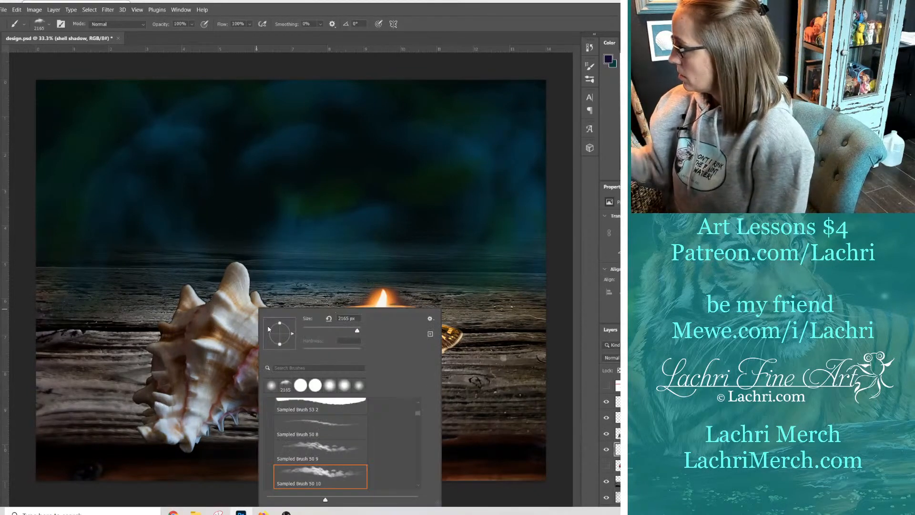
{"action": "left_click", "coordinate": [329, 386]}
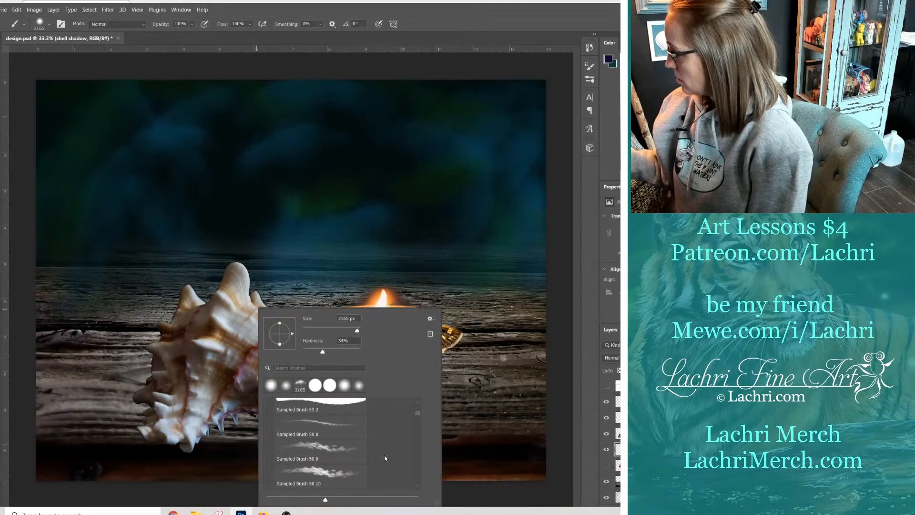
{"action": "left_click_drag", "start_coordinate": [421, 415], "coordinate": [421, 398]}
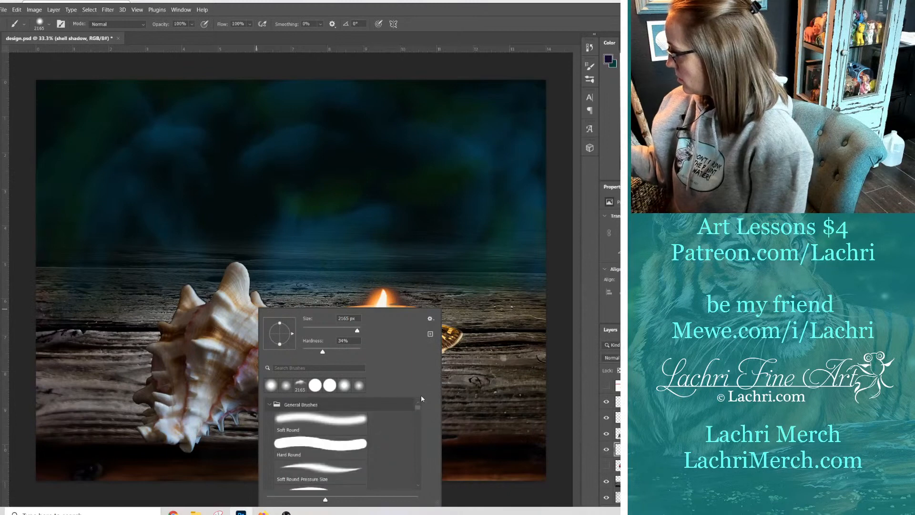
{"action": "left_click", "coordinate": [333, 418]}
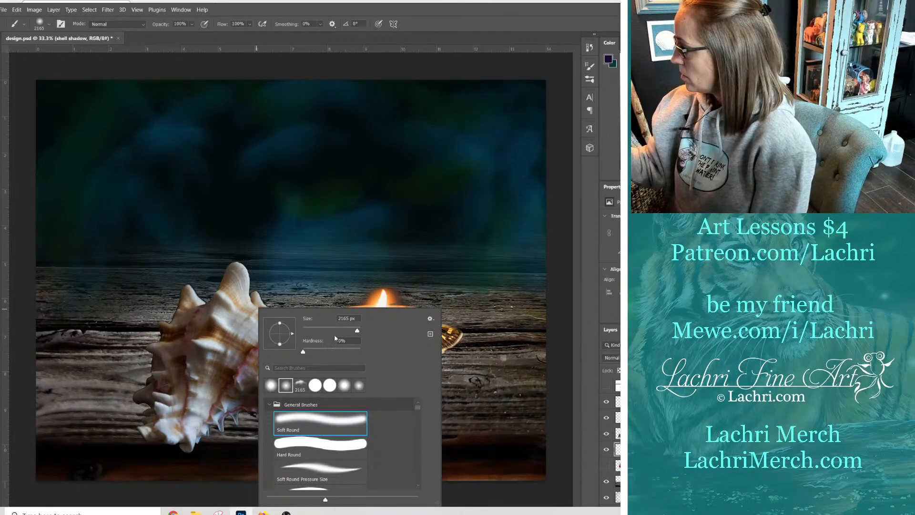
{"action": "left_click_drag", "start_coordinate": [333, 327], "coordinate": [346, 329]}
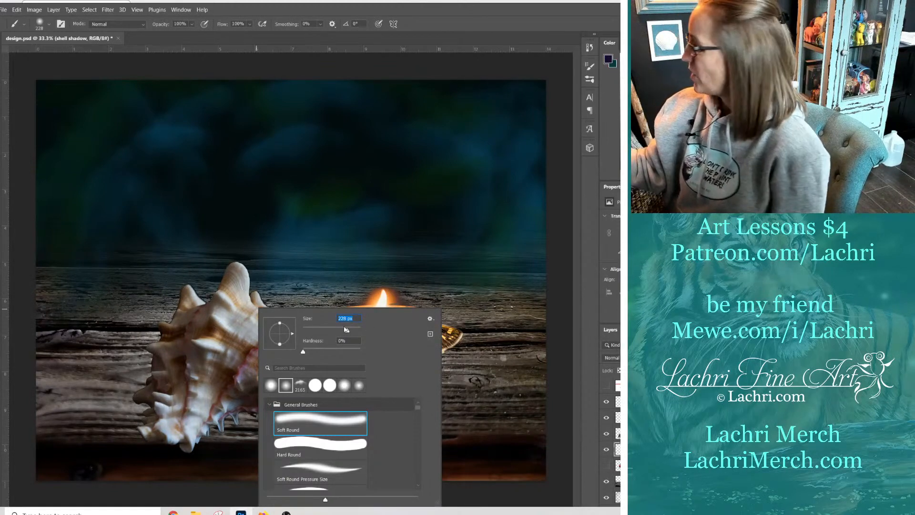
{"action": "left_click_drag", "start_coordinate": [347, 331], "coordinate": [348, 332]}
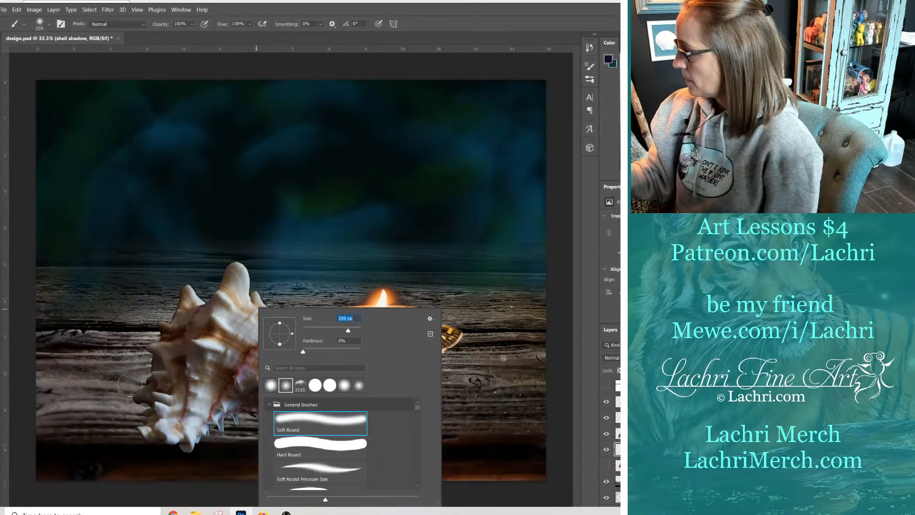
Try painting a shadow stroke along the seashell's left edge with the brush at 52% opacity.
{"action": "left_click", "coordinate": [192, 24]}
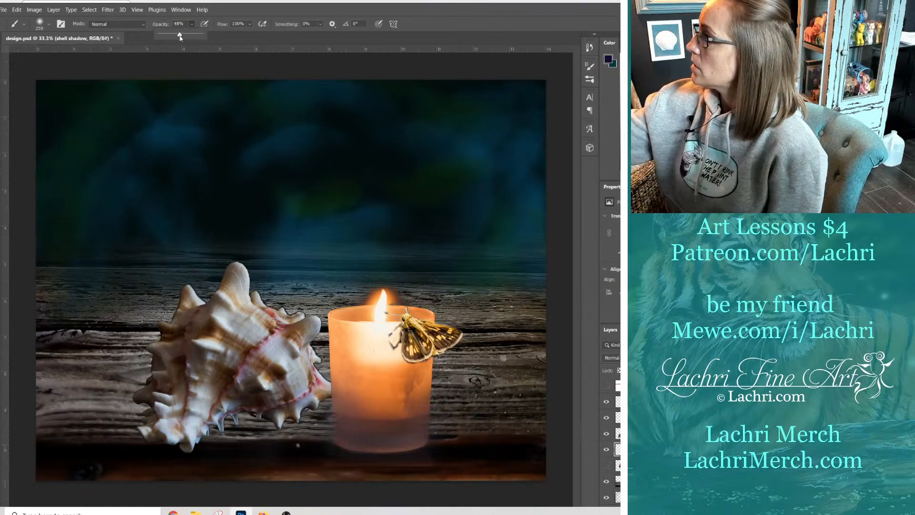
{"action": "left_click_drag", "start_coordinate": [164, 360], "coordinate": [138, 362]}
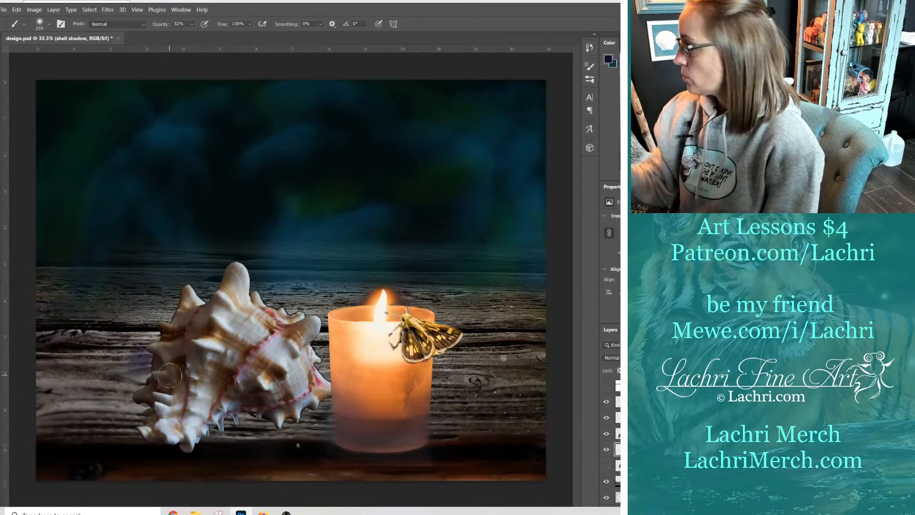
{"action": "key", "text": "ctrl+z"}
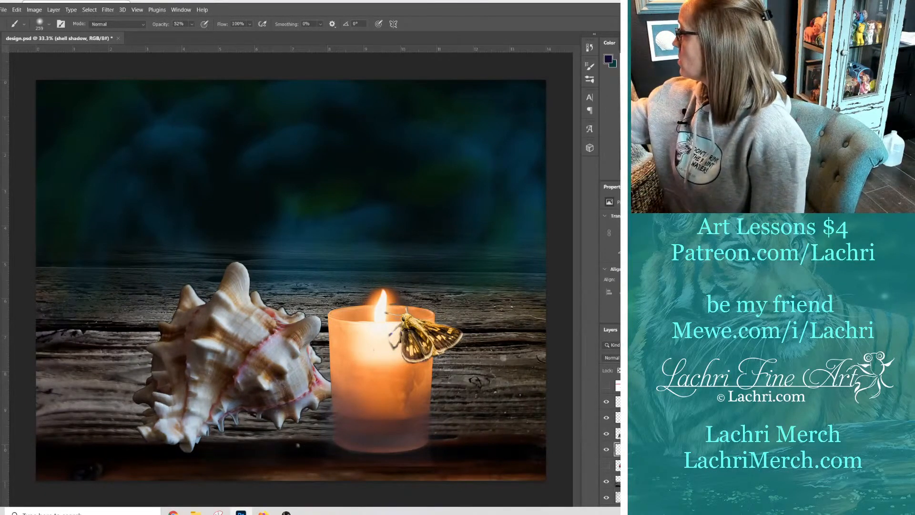
Lower the brush opacity to 16% and paint a soft dark shadow on the planks left of and beneath the seashell.
{"action": "left_click", "coordinate": [192, 25]}
{"action": "left_click_drag", "start_coordinate": [197, 35], "coordinate": [187, 42]}
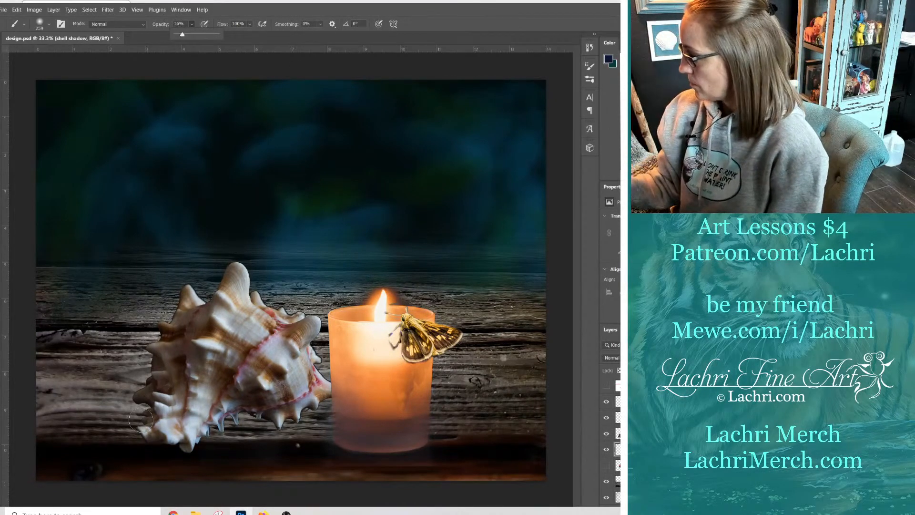
{"action": "mouse_move", "coordinate": [131, 414]}
{"action": "left_mouse_down"}
{"action": "mouse_move", "coordinate": [109, 410]}
{"action": "mouse_move", "coordinate": [139, 391]}
{"action": "mouse_move", "coordinate": [126, 379]}
{"action": "mouse_move", "coordinate": [176, 351]}
{"action": "mouse_move", "coordinate": [167, 339]}
{"action": "mouse_move", "coordinate": [134, 348]}
{"action": "mouse_move", "coordinate": [138, 364]}
{"action": "mouse_move", "coordinate": [115, 370]}
{"action": "mouse_move", "coordinate": [151, 383]}
{"action": "mouse_move", "coordinate": [81, 367]}
{"action": "mouse_move", "coordinate": [148, 389]}
{"action": "mouse_move", "coordinate": [81, 380]}
{"action": "mouse_move", "coordinate": [140, 408]}
{"action": "mouse_move", "coordinate": [77, 398]}
{"action": "left_mouse_up"}
{"action": "left_click_drag", "start_coordinate": [160, 411], "coordinate": [193, 423]}
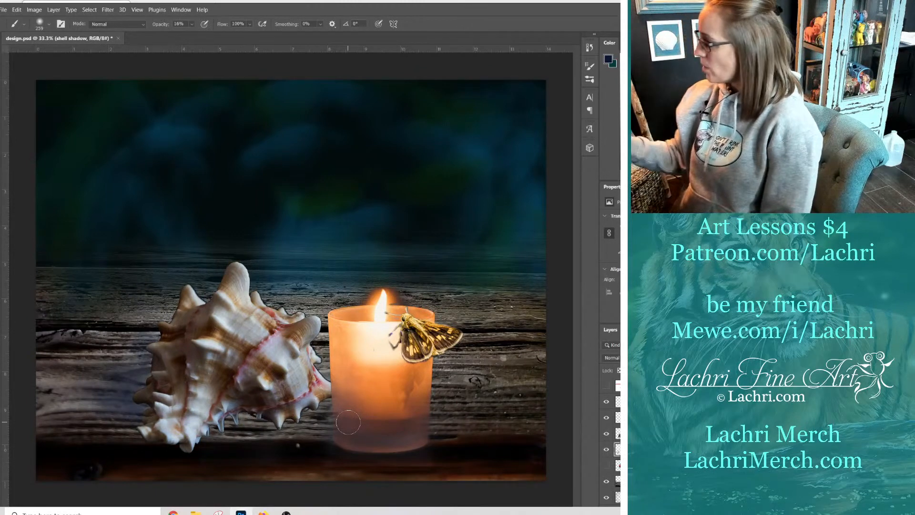
{"action": "mouse_move", "coordinate": [151, 375]}
{"action": "left_mouse_down"}
{"action": "mouse_move", "coordinate": [127, 362]}
{"action": "mouse_move", "coordinate": [157, 363]}
{"action": "mouse_move", "coordinate": [159, 348]}
{"action": "mouse_move", "coordinate": [133, 386]}
{"action": "mouse_move", "coordinate": [128, 424]}
{"action": "mouse_move", "coordinate": [147, 433]}
{"action": "mouse_move", "coordinate": [194, 425]}
{"action": "mouse_move", "coordinate": [152, 419]}
{"action": "mouse_move", "coordinate": [142, 391]}
{"action": "mouse_move", "coordinate": [144, 378]}
{"action": "mouse_move", "coordinate": [155, 394]}
{"action": "mouse_move", "coordinate": [154, 377]}
{"action": "mouse_move", "coordinate": [143, 406]}
{"action": "mouse_move", "coordinate": [152, 357]}
{"action": "mouse_move", "coordinate": [101, 411]}
{"action": "mouse_move", "coordinate": [103, 423]}
{"action": "mouse_move", "coordinate": [148, 427]}
{"action": "mouse_move", "coordinate": [96, 380]}
{"action": "mouse_move", "coordinate": [175, 320]}
{"action": "left_mouse_up"}
{"action": "mouse_move", "coordinate": [173, 421]}
{"action": "left_mouse_down"}
{"action": "mouse_move", "coordinate": [150, 411]}
{"action": "mouse_move", "coordinate": [163, 413]}
{"action": "left_mouse_up"}
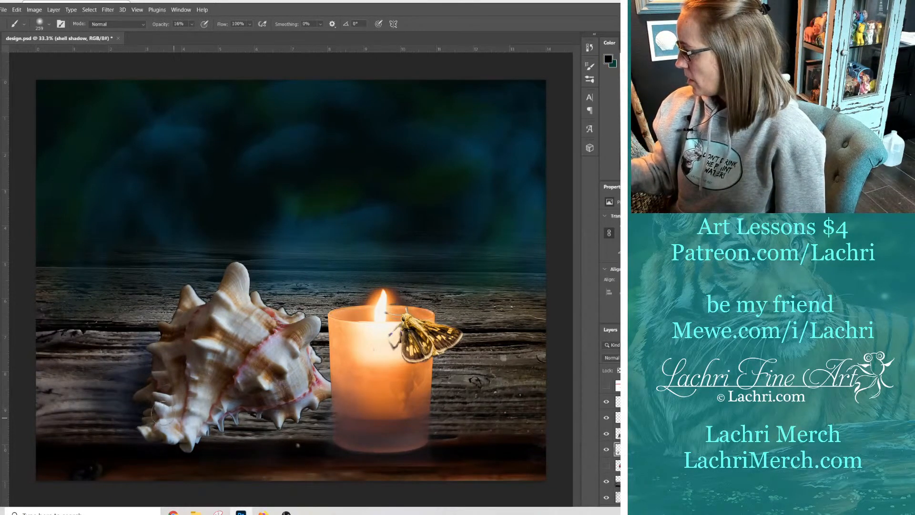
{"action": "mouse_move", "coordinate": [186, 443]}
{"action": "left_mouse_down"}
{"action": "mouse_move", "coordinate": [151, 443]}
{"action": "mouse_move", "coordinate": [132, 426]}
{"action": "mouse_move", "coordinate": [145, 368]}
{"action": "mouse_move", "coordinate": [156, 373]}
{"action": "mouse_move", "coordinate": [165, 356]}
{"action": "mouse_move", "coordinate": [153, 350]}
{"action": "mouse_move", "coordinate": [152, 365]}
{"action": "mouse_move", "coordinate": [122, 378]}
{"action": "mouse_move", "coordinate": [135, 334]}
{"action": "mouse_move", "coordinate": [112, 311]}
{"action": "mouse_move", "coordinate": [96, 314]}
{"action": "mouse_move", "coordinate": [134, 352]}
{"action": "mouse_move", "coordinate": [80, 368]}
{"action": "mouse_move", "coordinate": [119, 375]}
{"action": "mouse_move", "coordinate": [44, 445]}
{"action": "left_mouse_up"}
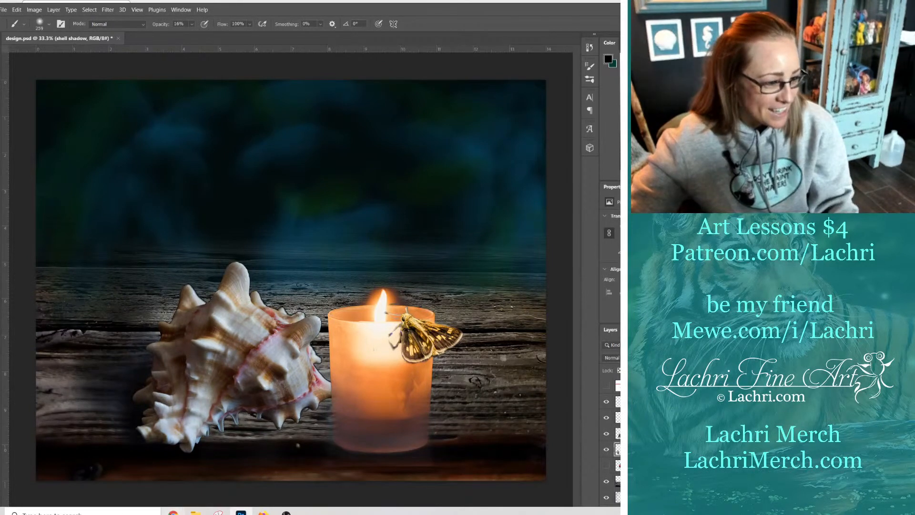
Switch to Chrome and close the wood shelf results, moth photo and candle photo pages, leaving the Unsplash moth results.
{"action": "mouse_move", "coordinate": [173, 511]}
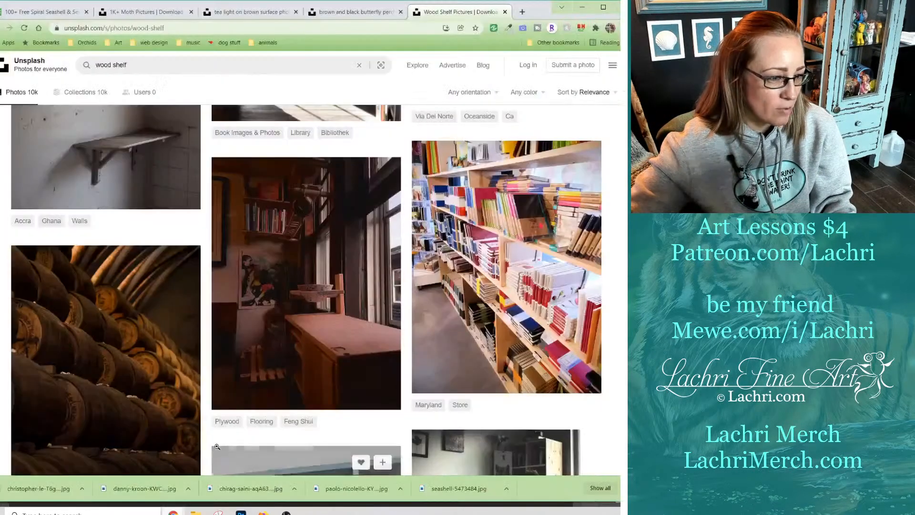
{"action": "left_click", "coordinate": [217, 448]}
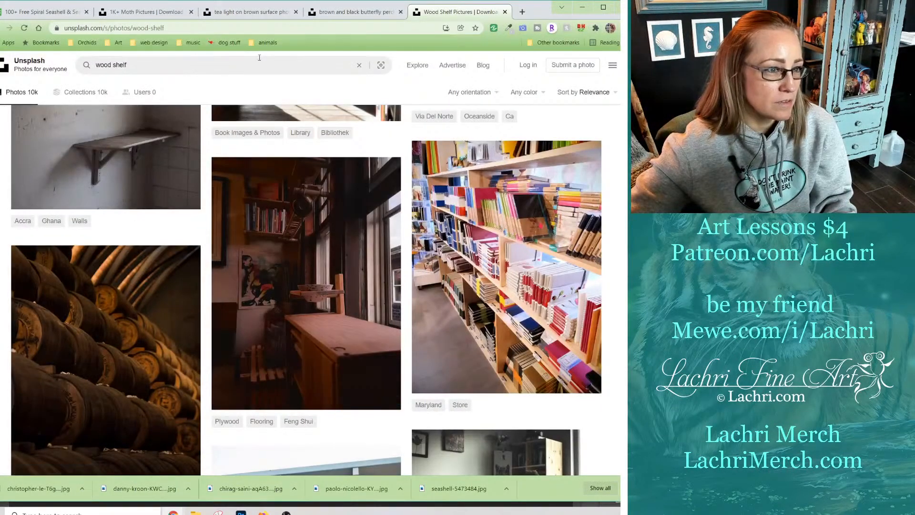
{"action": "left_click", "coordinate": [506, 12]}
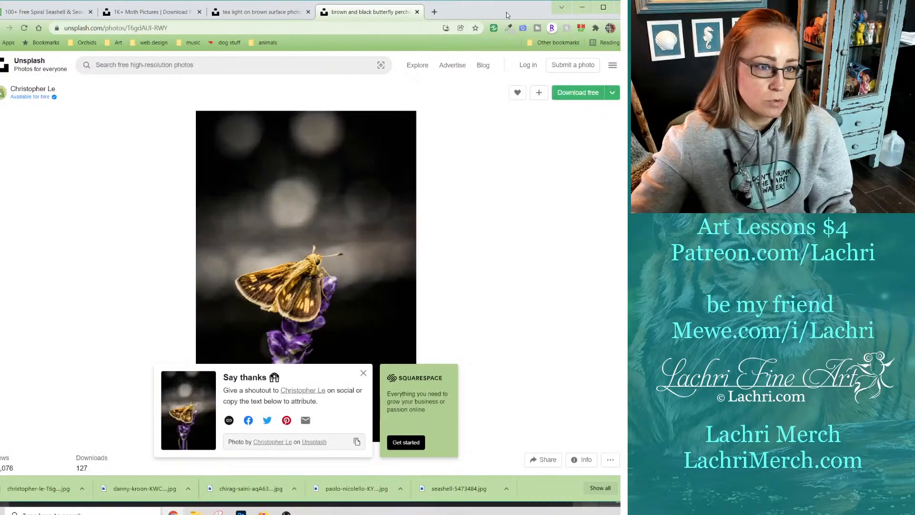
{"action": "left_click", "coordinate": [417, 12]}
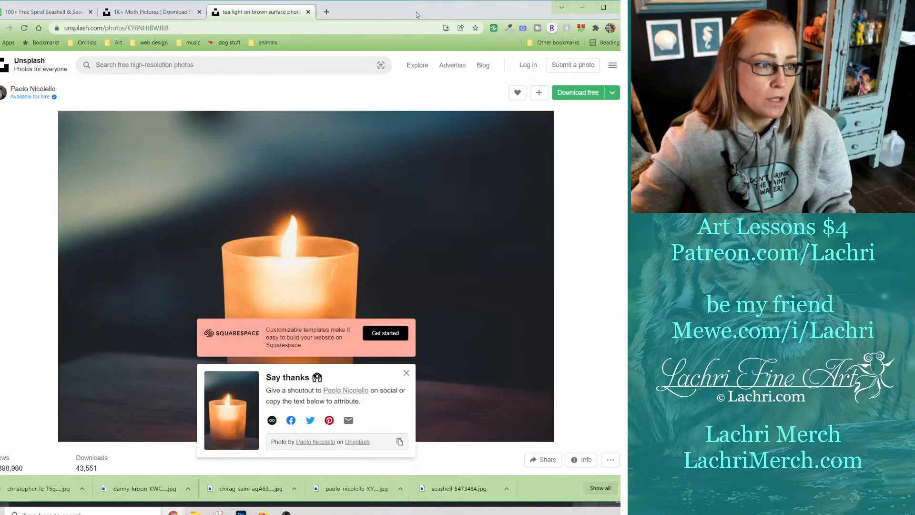
{"action": "left_click", "coordinate": [308, 12]}
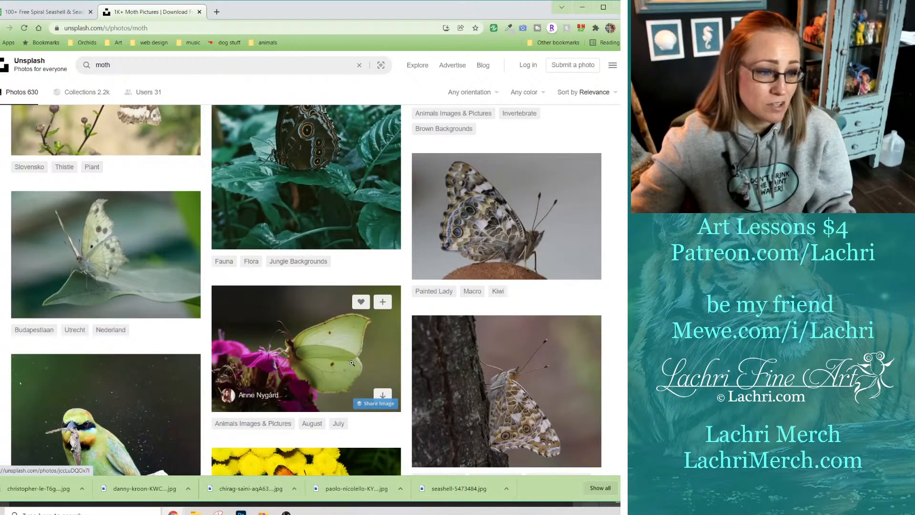
Download the green butterfly on pink flowers as a JPEG into the inktense > collage folder and close its photo page.
{"action": "right_click", "coordinate": [338, 351]}
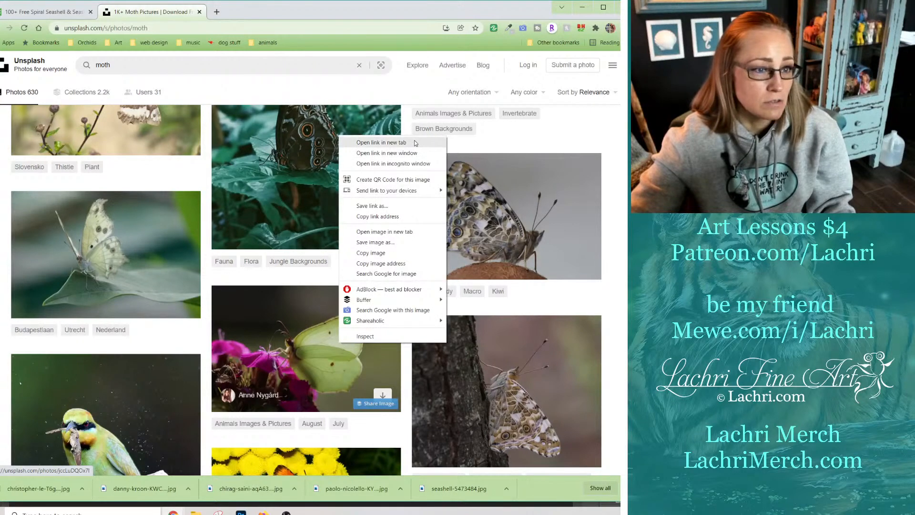
{"action": "left_click", "coordinate": [365, 141]}
{"action": "left_click", "coordinate": [257, 11]}
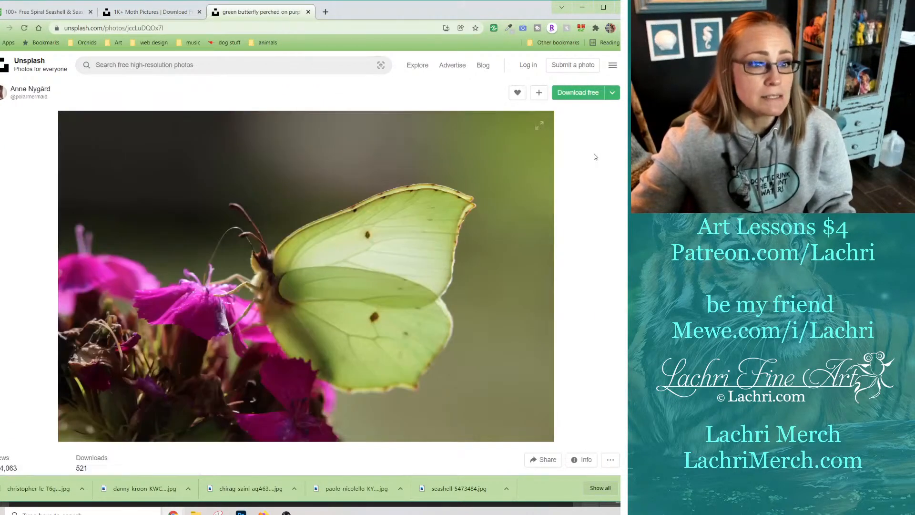
{"action": "left_click", "coordinate": [611, 97]}
{"action": "left_click", "coordinate": [572, 170]}
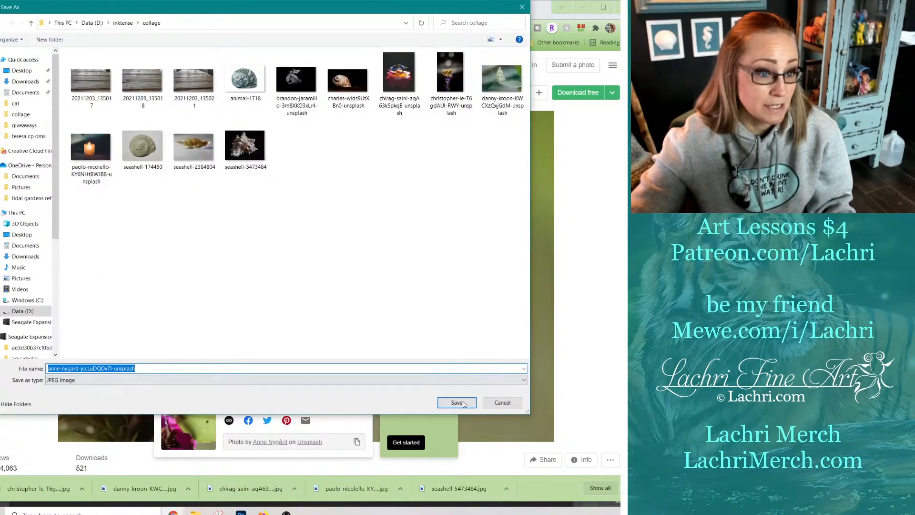
{"action": "left_click", "coordinate": [463, 404]}
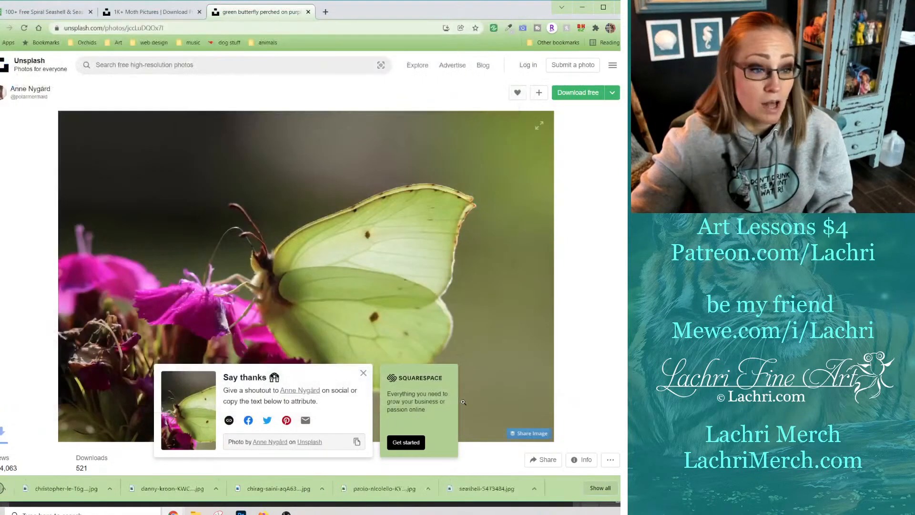
{"action": "left_click", "coordinate": [309, 13]}
Browse the Unsplash moth results for other moth and butterfly photos suited to the collage.
{"action": "scroll", "coordinate": [364, 253], "scroll_direction": "down", "scroll_amount": 5}
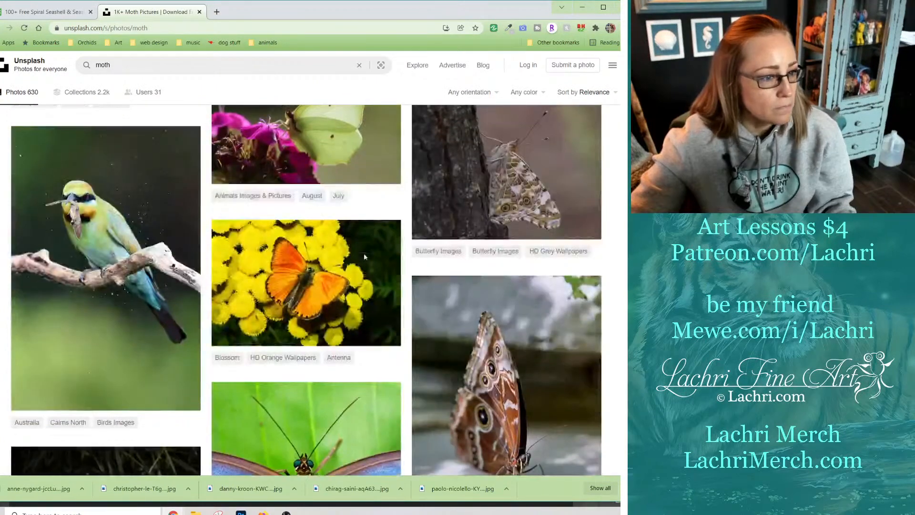
{"action": "scroll", "coordinate": [364, 253], "scroll_direction": "down", "scroll_amount": 6}
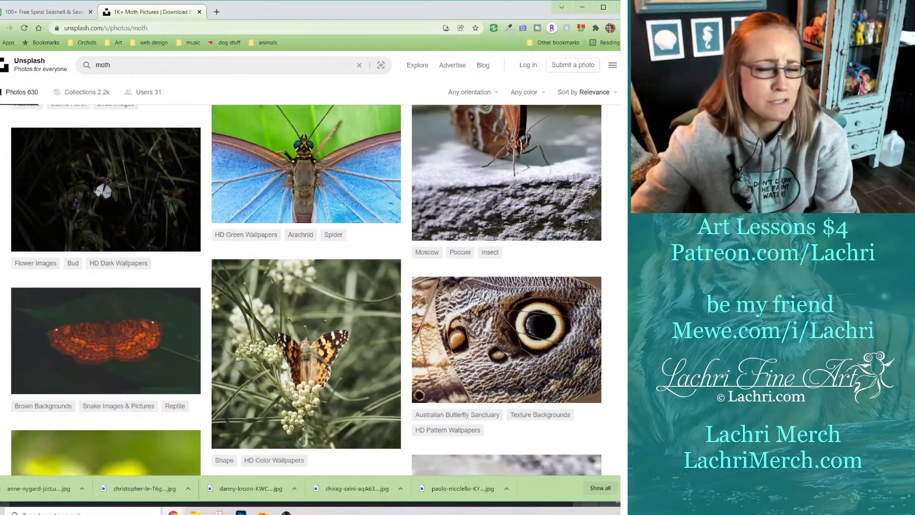
{"action": "scroll", "coordinate": [570, 337], "scroll_direction": "down", "scroll_amount": 8}
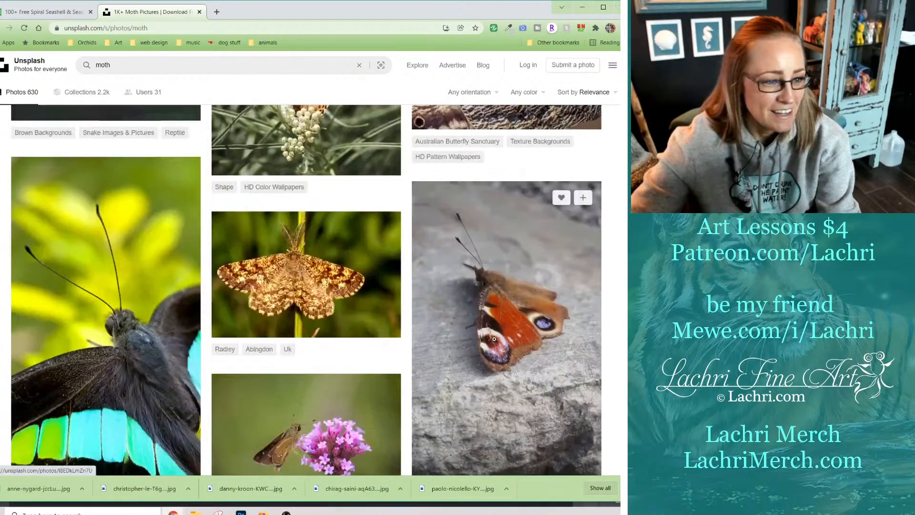
{"action": "scroll", "coordinate": [524, 340], "scroll_direction": "up", "scroll_amount": 3}
{"action": "scroll", "coordinate": [495, 342], "scroll_direction": "down", "scroll_amount": 3}
{"action": "scroll", "coordinate": [495, 342], "scroll_direction": "down", "scroll_amount": 3}
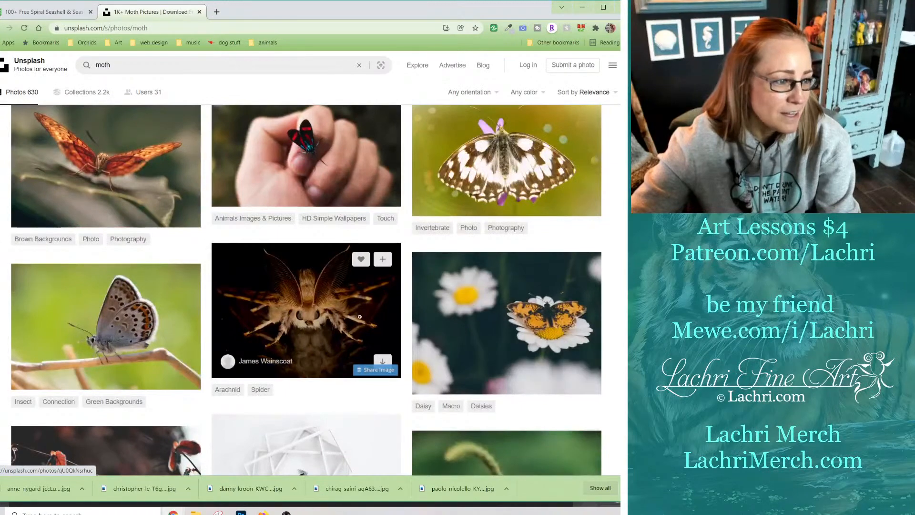
{"action": "scroll", "coordinate": [434, 331], "scroll_direction": "down", "scroll_amount": 5}
{"action": "scroll", "coordinate": [434, 331], "scroll_direction": "down", "scroll_amount": 5}
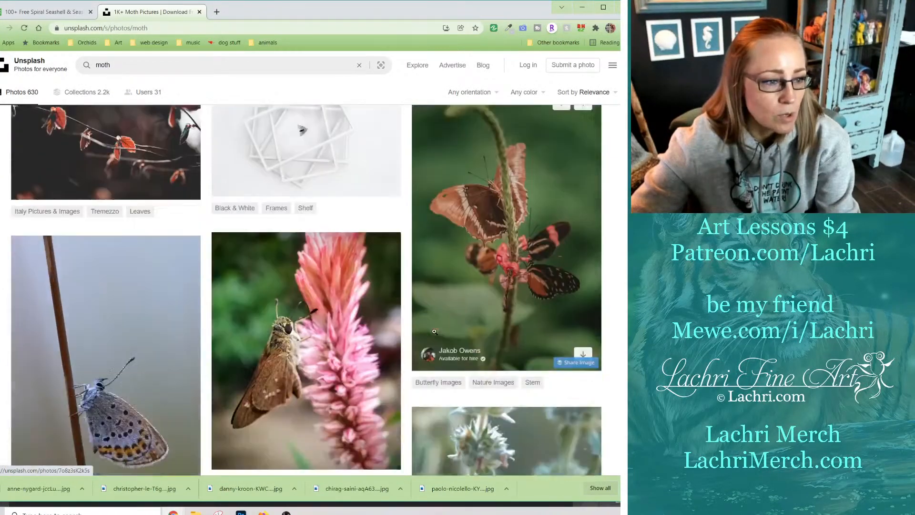
{"action": "scroll", "coordinate": [434, 331], "scroll_direction": "up", "scroll_amount": 4}
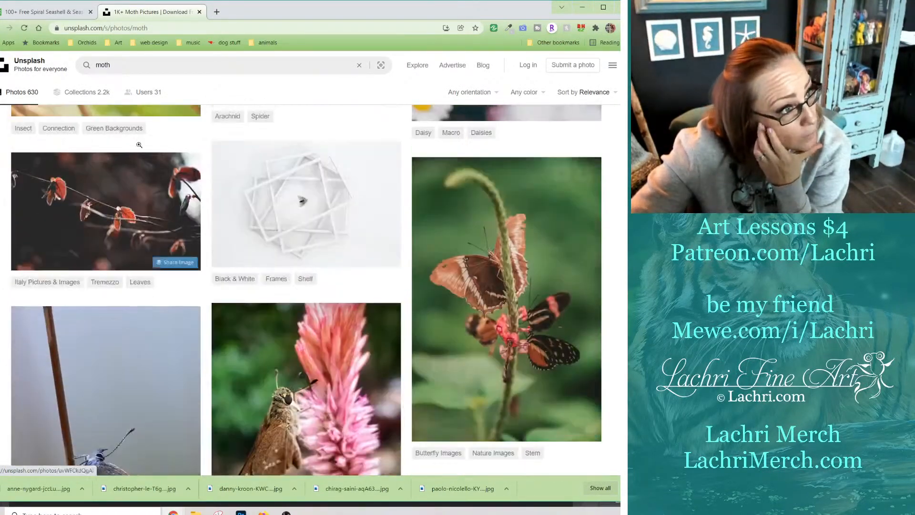
Look over the spiral seashell results on Pixabay and return to the Unsplash moth search.
{"action": "double_click", "coordinate": [114, 64]}
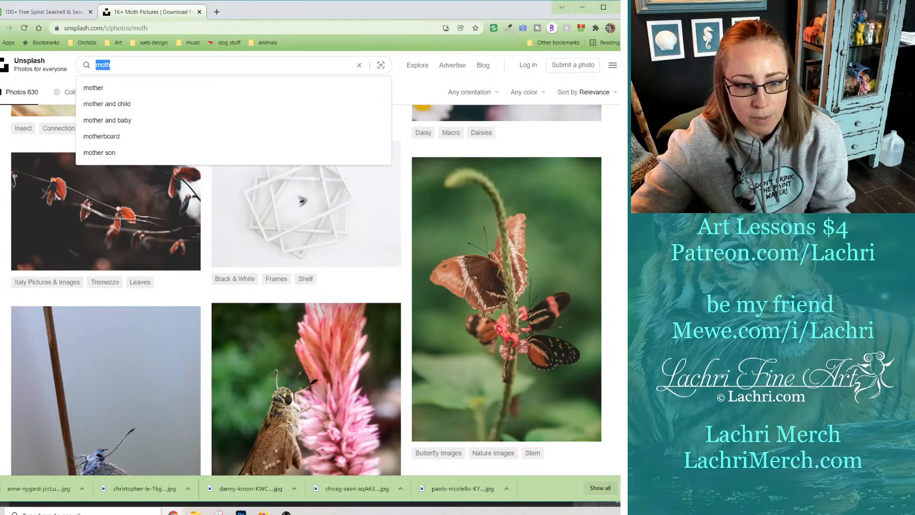
{"action": "left_click", "coordinate": [18, 15]}
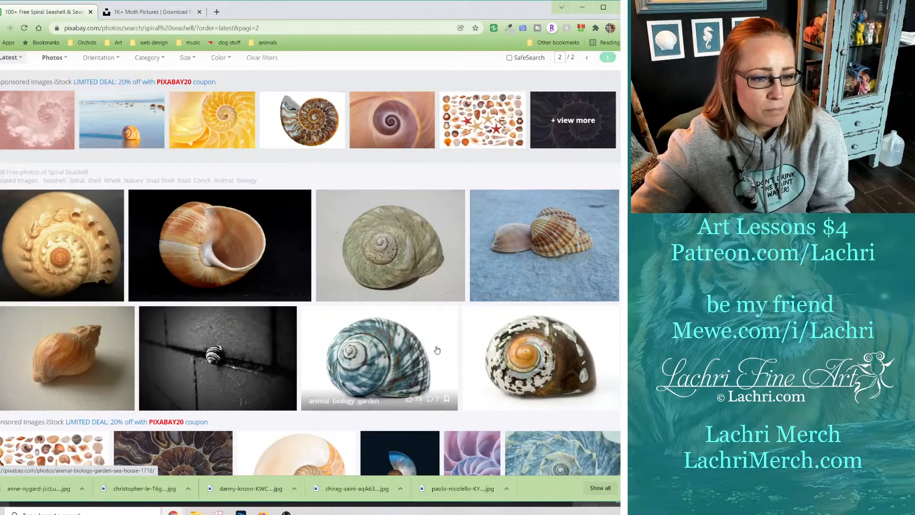
{"action": "scroll", "coordinate": [437, 350], "scroll_direction": "down", "scroll_amount": 3}
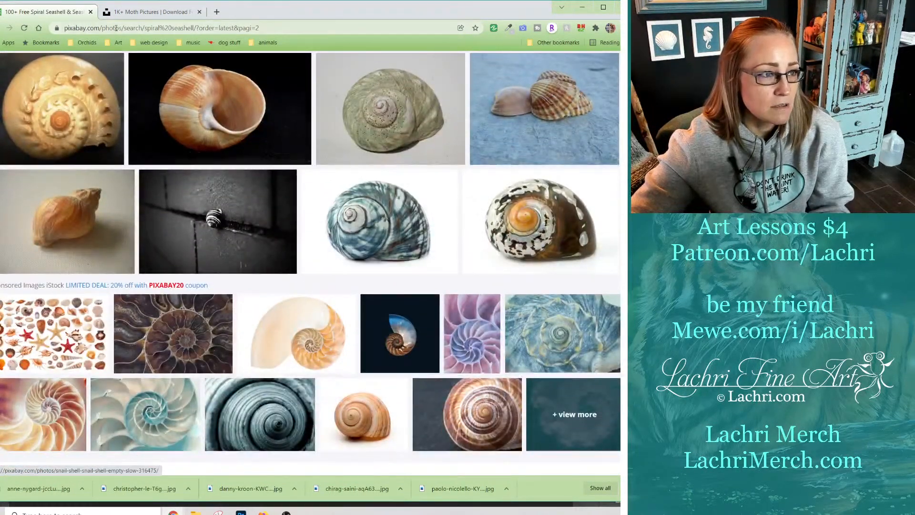
{"action": "left_click", "coordinate": [135, 13]}
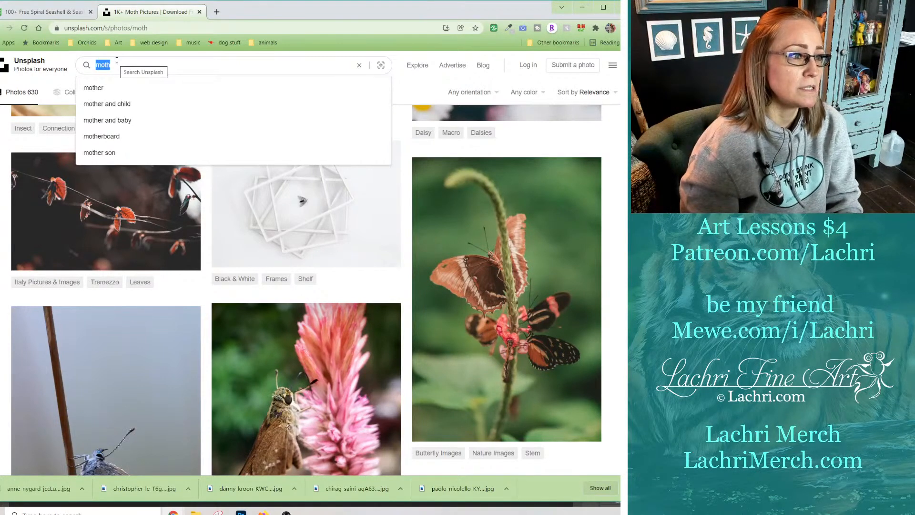
Search Unsplash for mouse photos, look over the results and return to the Pixabay seashell page.
{"action": "type", "text": "mouse"}
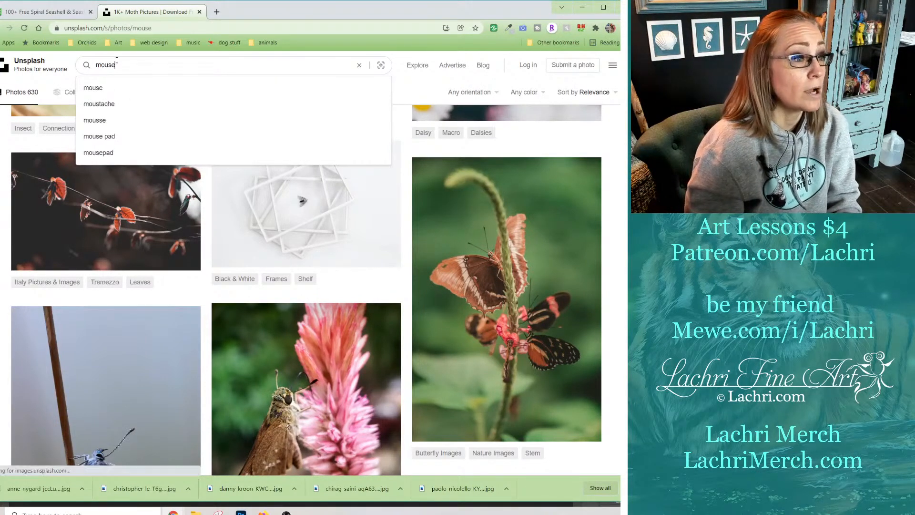
{"action": "key", "text": "Return"}
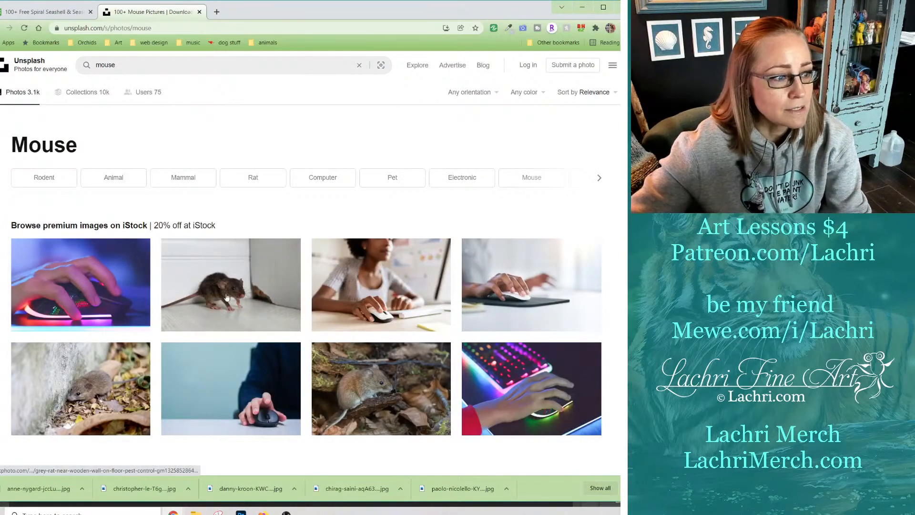
{"action": "scroll", "coordinate": [304, 322], "scroll_direction": "down", "scroll_amount": 5}
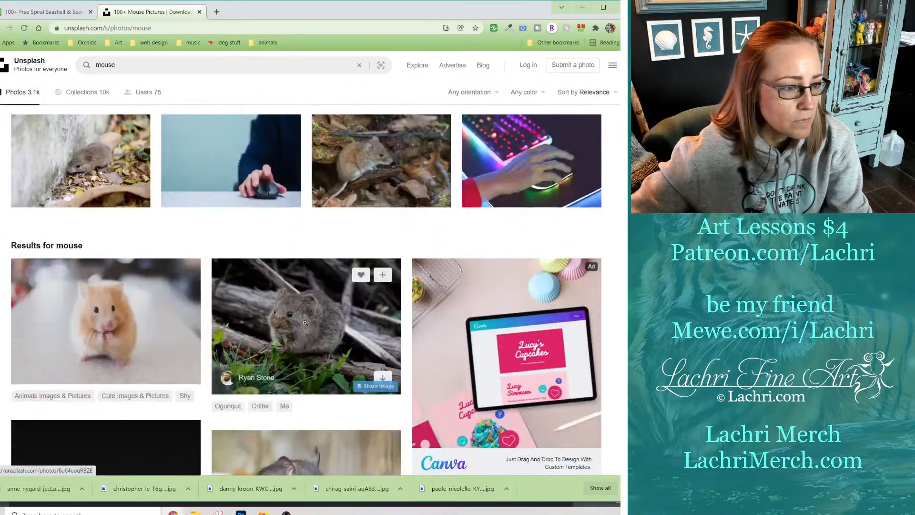
{"action": "scroll", "coordinate": [305, 324], "scroll_direction": "down", "scroll_amount": 6}
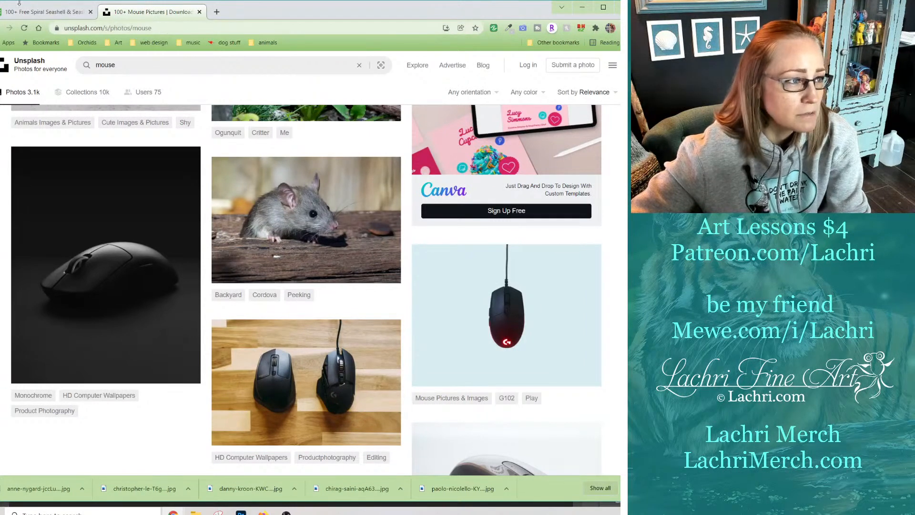
{"action": "left_click", "coordinate": [46, 12]}
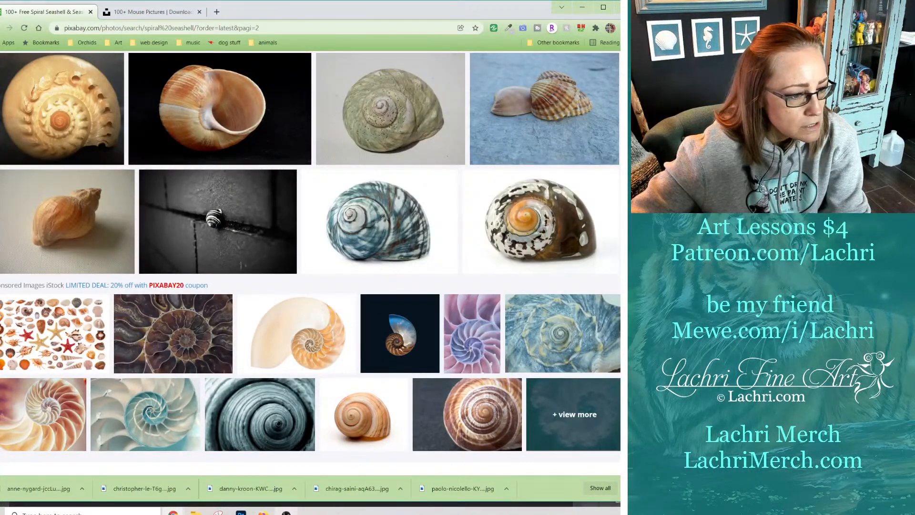
Switch to Photoshop and move the seashell left and slightly up, away from the candle, to open a gap between them.
{"action": "left_click", "coordinate": [241, 512]}
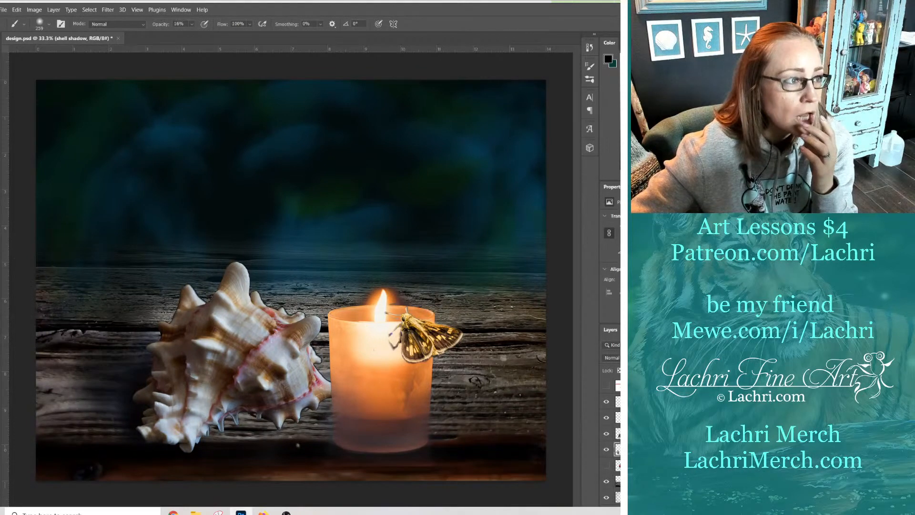
{"action": "key", "text": "v"}
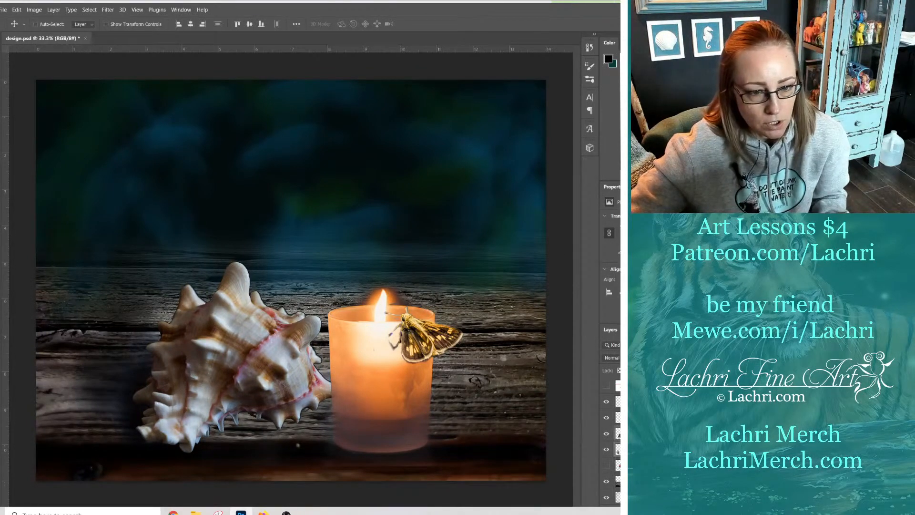
{"action": "left_click_drag", "start_coordinate": [288, 355], "coordinate": [228, 339]}
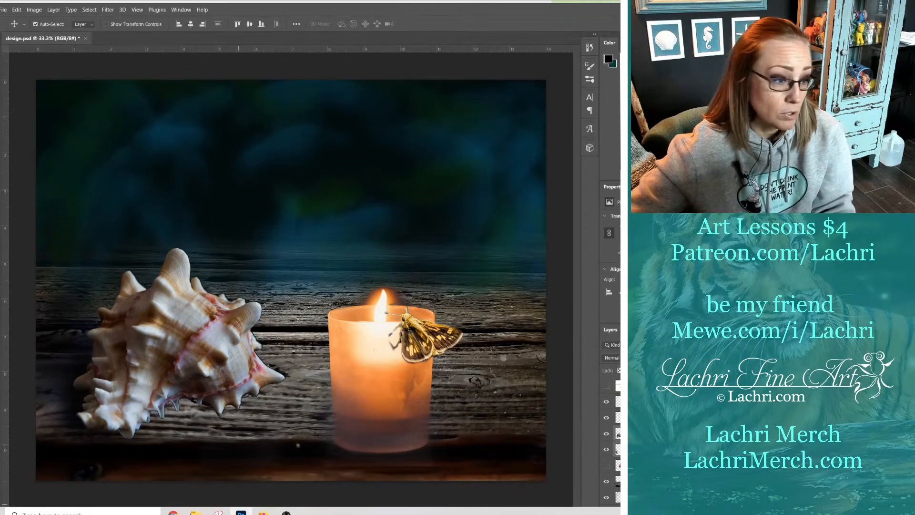
Switch to Chrome, search Pixabay photos for "kangaroo mouse" and look over what is offered.
{"action": "mouse_move", "coordinate": [173, 512]}
{"action": "left_click", "coordinate": [221, 470]}
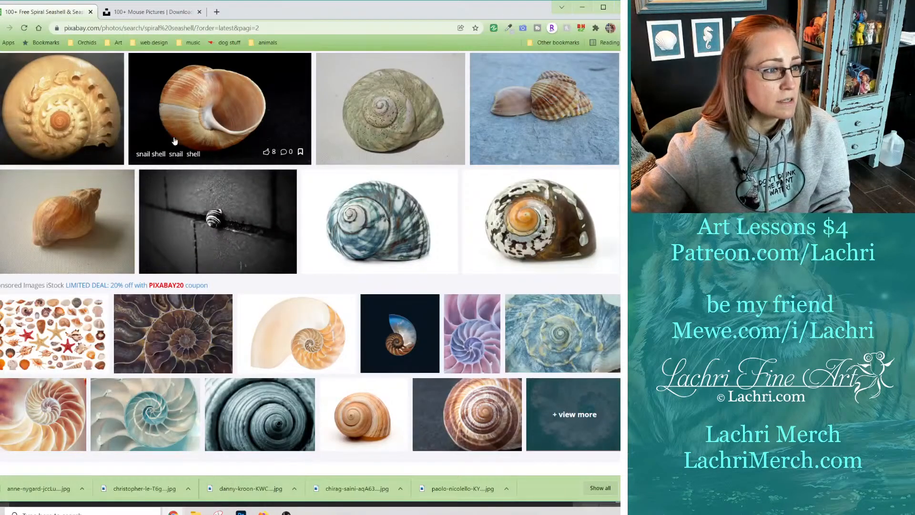
{"action": "scroll", "coordinate": [306, 220], "scroll_direction": "up", "scroll_amount": 4}
{"action": "triple_click", "coordinate": [124, 67]}
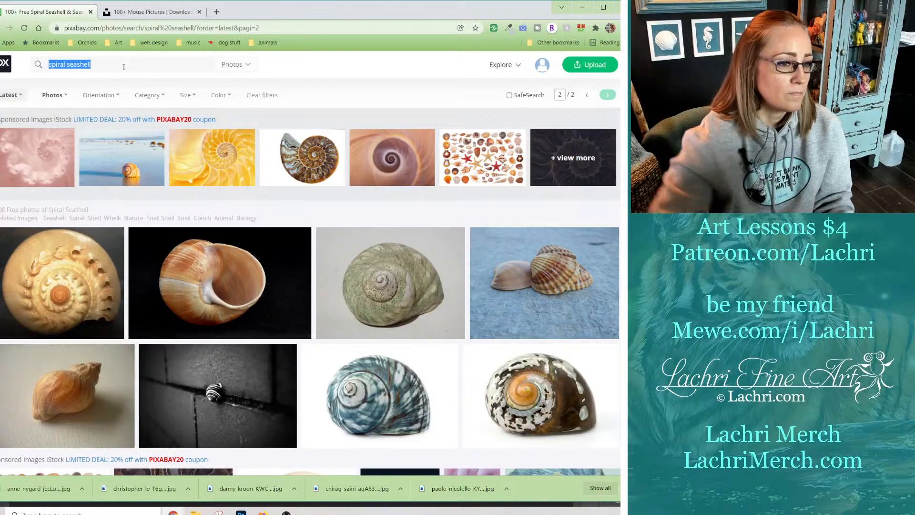
{"action": "type", "text": "kangaroo"}
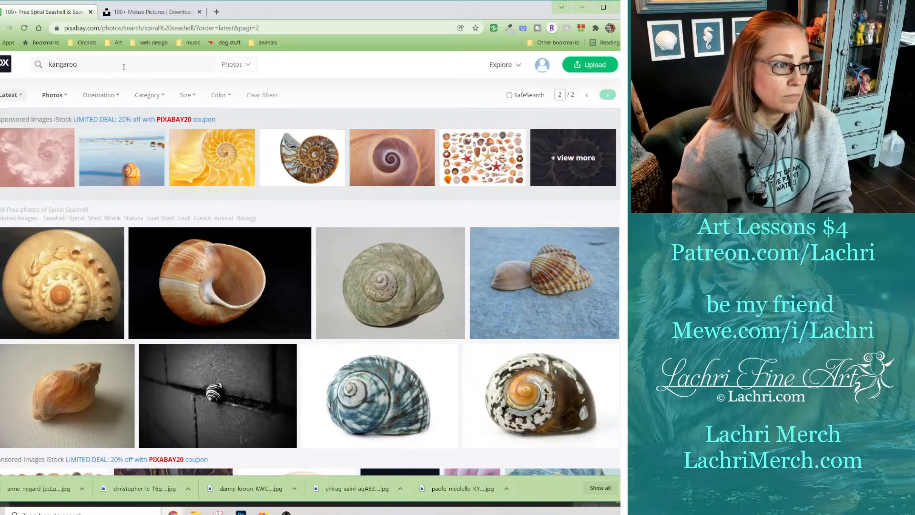
{"action": "type", "text": " mouse"}
{"action": "key", "text": "Return"}
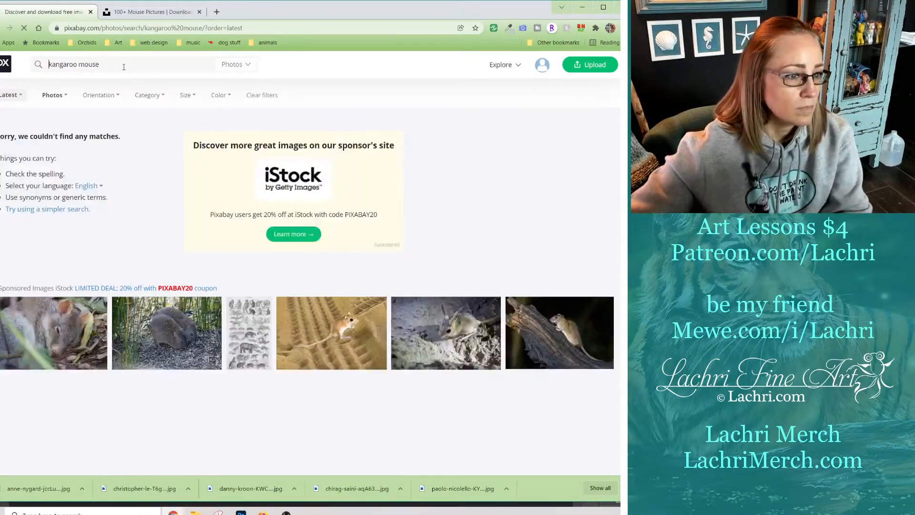
{"action": "scroll", "coordinate": [104, 139], "scroll_direction": "down", "scroll_amount": 5}
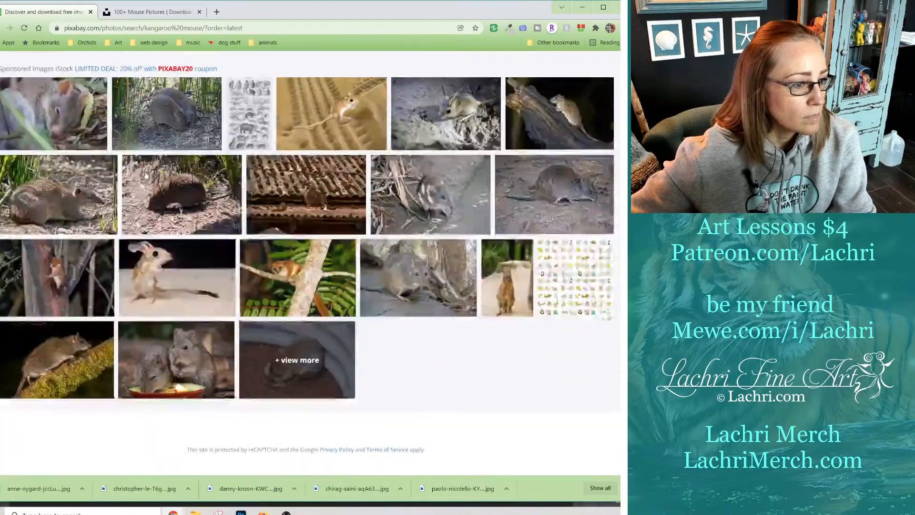
{"action": "scroll", "coordinate": [196, 185], "scroll_direction": "up", "scroll_amount": 5}
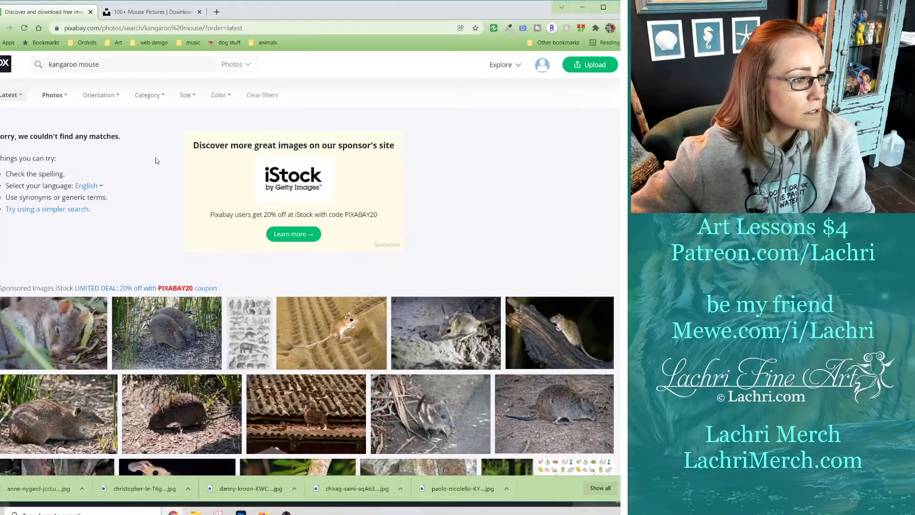
Search Pixabay photos for "mouse" and limit the results to the Animals category.
{"action": "triple_click", "coordinate": [108, 66]}
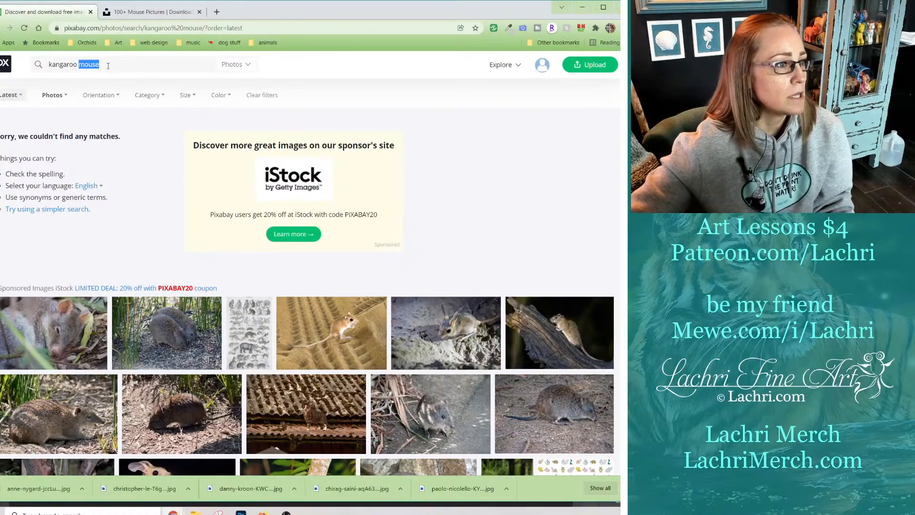
{"action": "type", "text": "mousse"}
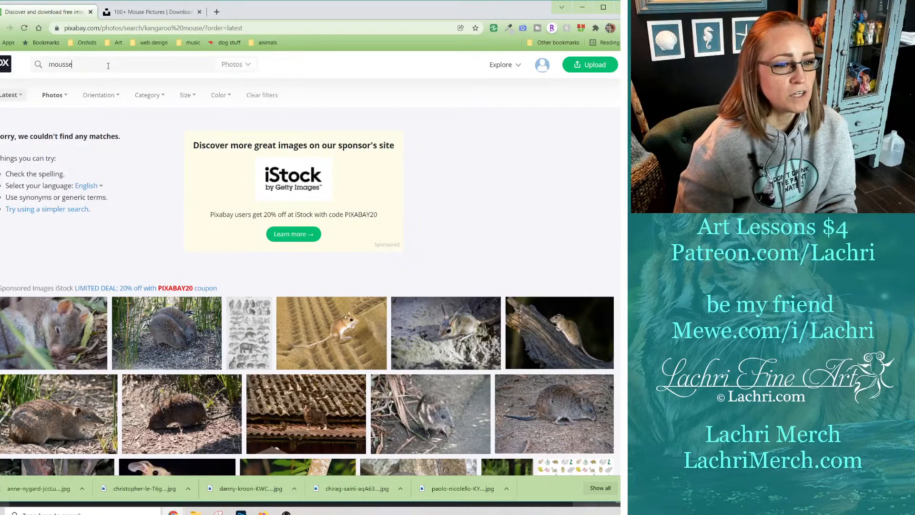
{"action": "key", "text": "Return"}
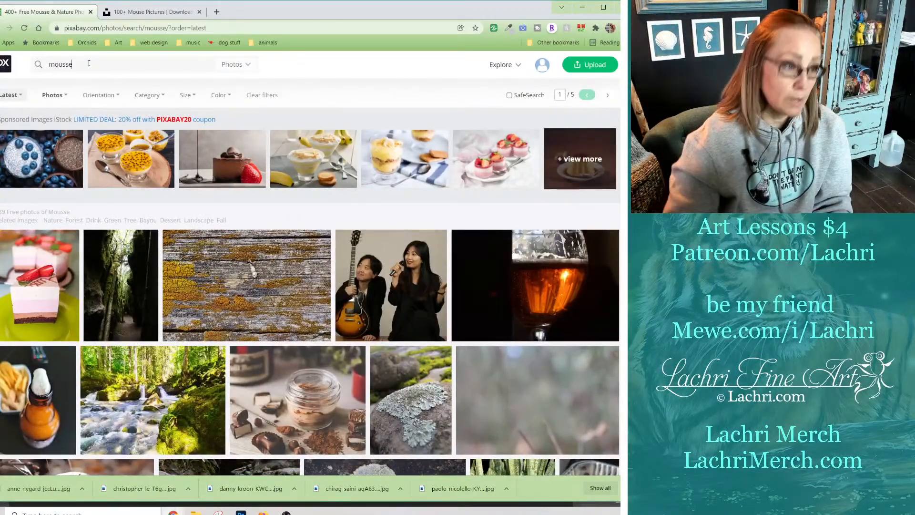
{"action": "key", "text": "Return"}
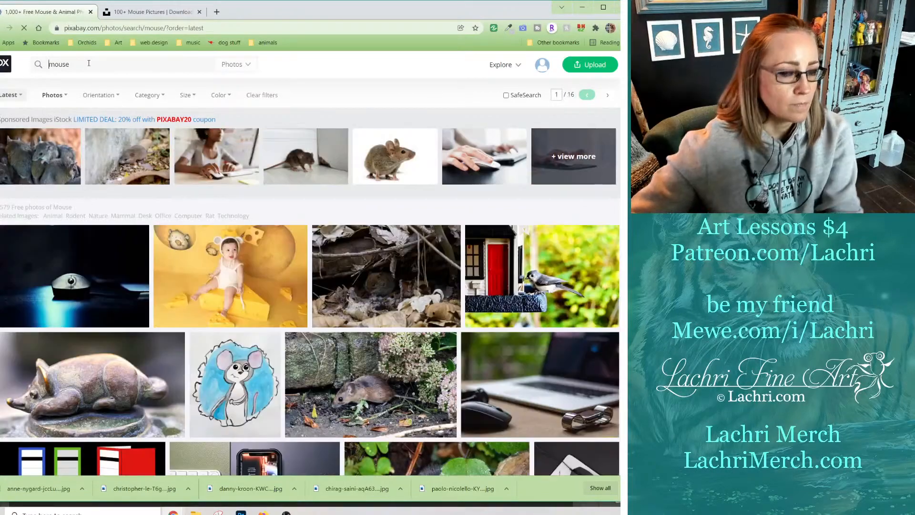
{"action": "scroll", "coordinate": [238, 179], "scroll_direction": "down", "scroll_amount": 5}
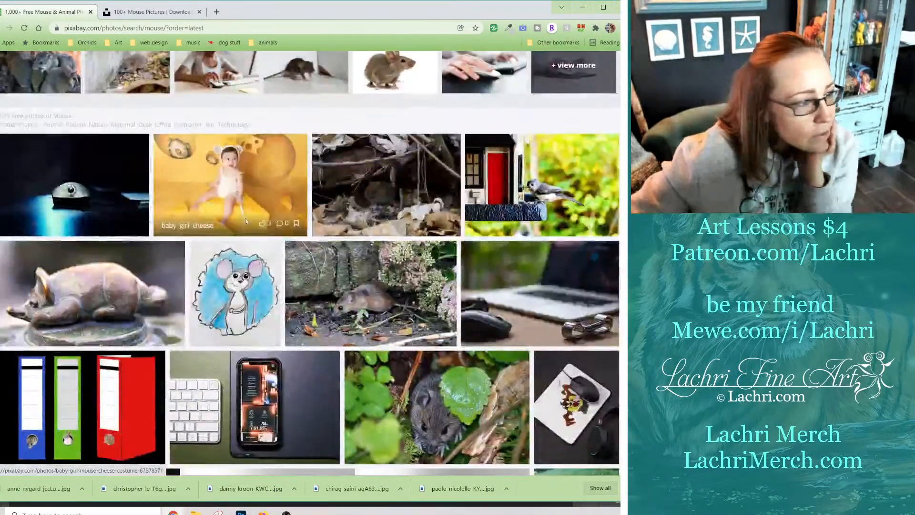
{"action": "scroll", "coordinate": [245, 221], "scroll_direction": "up", "scroll_amount": 6}
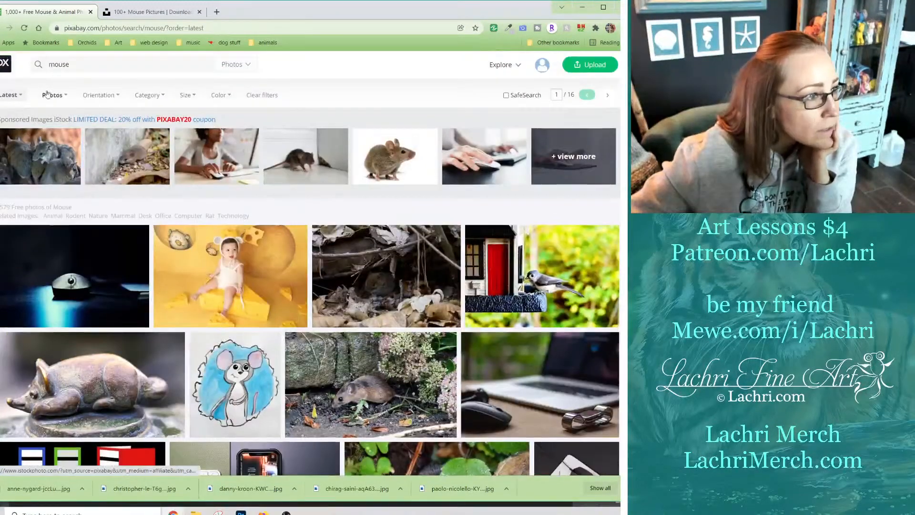
{"action": "scroll", "coordinate": [320, 228], "scroll_direction": "down", "scroll_amount": 1}
{"action": "scroll", "coordinate": [319, 229], "scroll_direction": "up", "scroll_amount": 1}
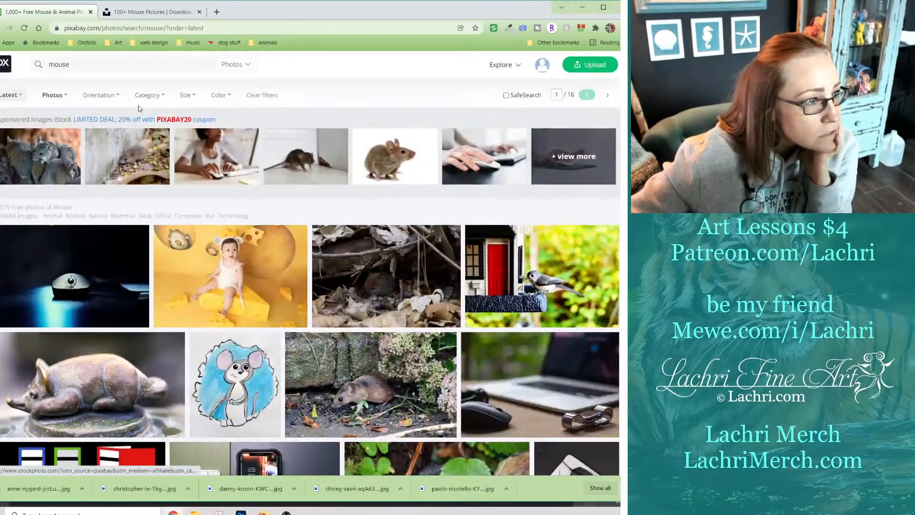
{"action": "left_click", "coordinate": [150, 95]}
{"action": "left_click", "coordinate": [143, 128]}
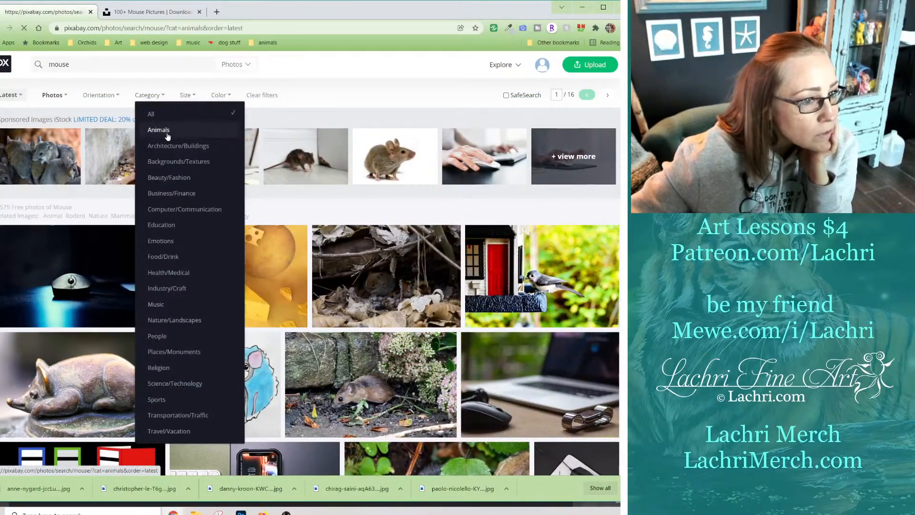
Browse the Pixabay animal results for a mouse photo whose pose and lighting suit the candle and seashell collage.
{"action": "scroll", "coordinate": [373, 243], "scroll_direction": "down", "scroll_amount": 1}
{"action": "scroll", "coordinate": [374, 243], "scroll_direction": "down", "scroll_amount": 5}
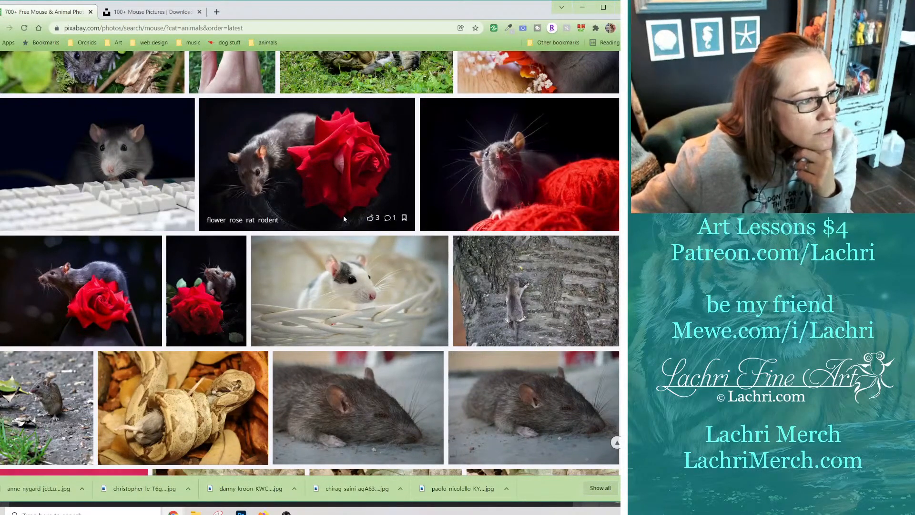
{"action": "scroll", "coordinate": [344, 218], "scroll_direction": "down", "scroll_amount": 1}
{"action": "scroll", "coordinate": [464, 248], "scroll_direction": "down", "scroll_amount": 1}
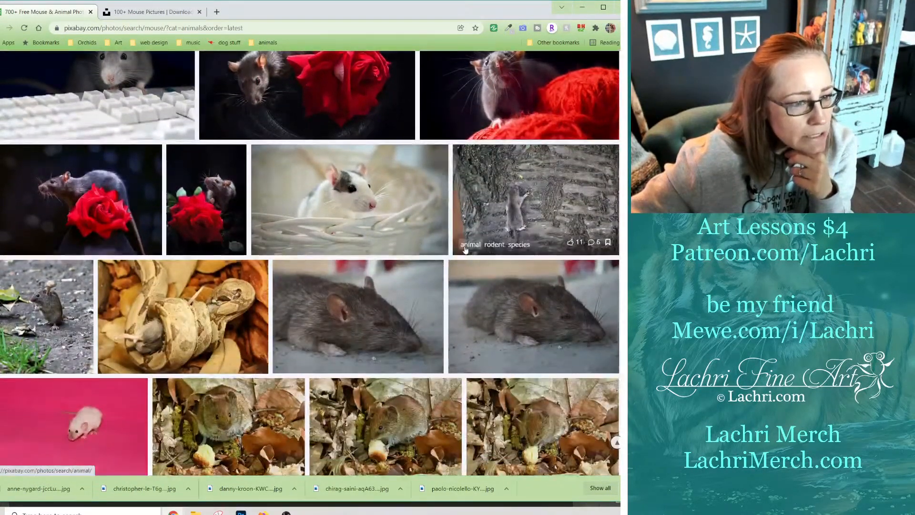
{"action": "scroll", "coordinate": [464, 248], "scroll_direction": "down", "scroll_amount": 8}
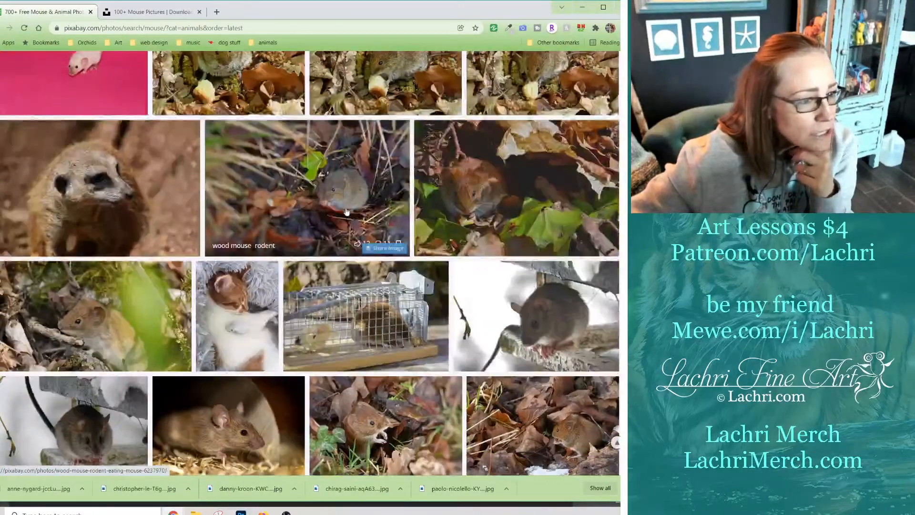
{"action": "scroll", "coordinate": [346, 212], "scroll_direction": "down", "scroll_amount": 5}
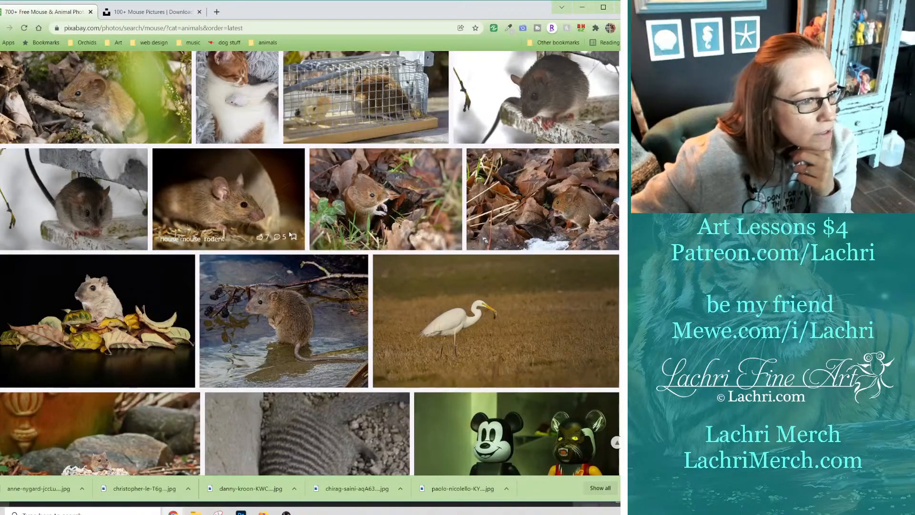
{"action": "scroll", "coordinate": [289, 234], "scroll_direction": "down", "scroll_amount": 1}
{"action": "scroll", "coordinate": [289, 235], "scroll_direction": "down", "scroll_amount": 6}
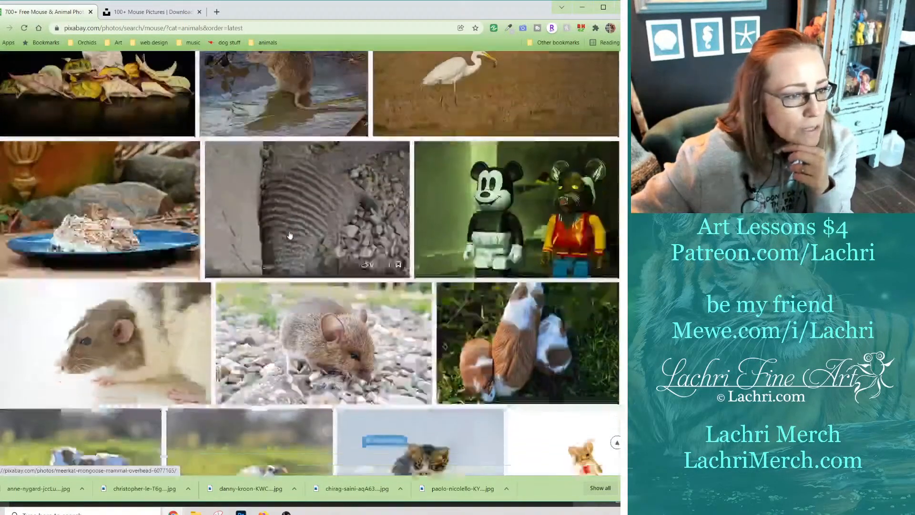
{"action": "scroll", "coordinate": [186, 240], "scroll_direction": "down", "scroll_amount": 1}
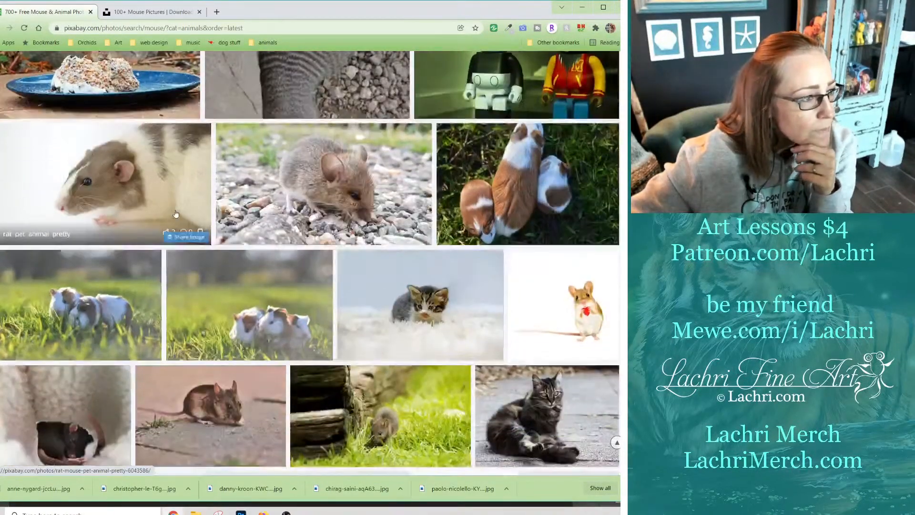
{"action": "scroll", "coordinate": [186, 240], "scroll_direction": "down", "scroll_amount": 2}
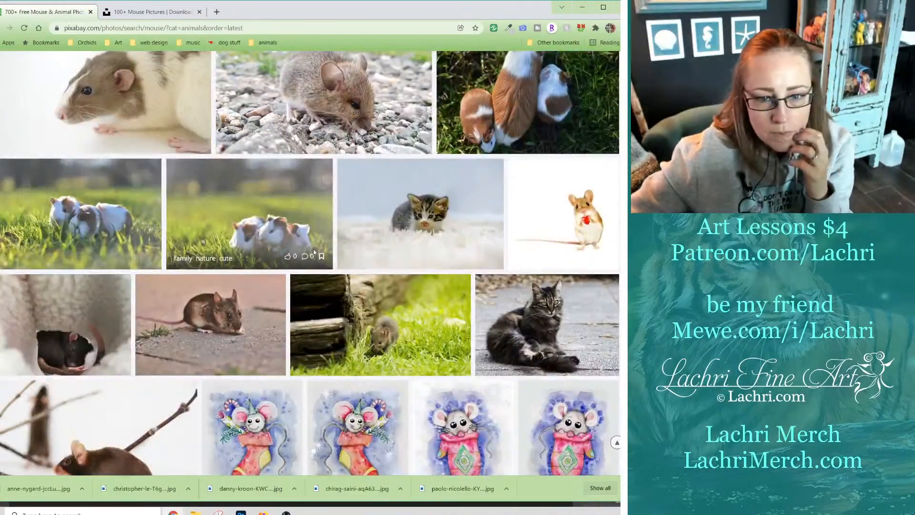
{"action": "scroll", "coordinate": [314, 252], "scroll_direction": "down", "scroll_amount": 7}
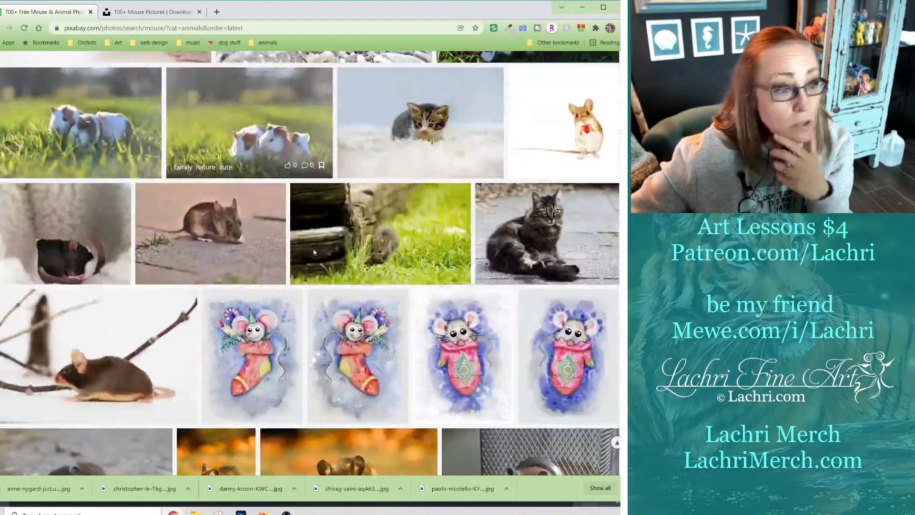
{"action": "scroll", "coordinate": [314, 251], "scroll_direction": "down", "scroll_amount": 3}
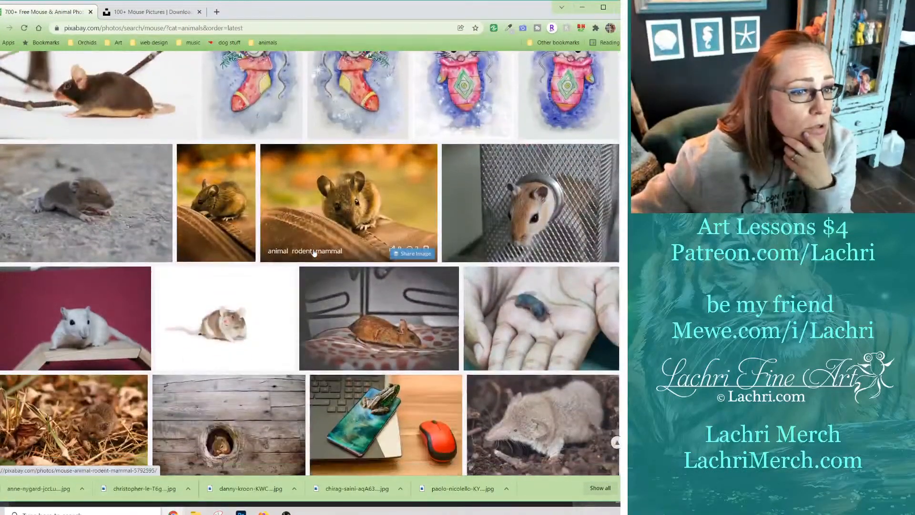
{"action": "scroll", "coordinate": [291, 239], "scroll_direction": "down", "scroll_amount": 1}
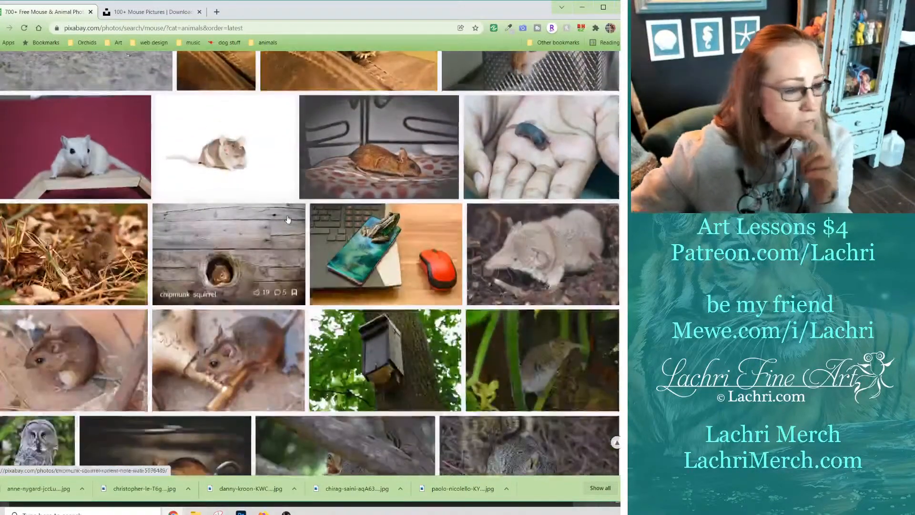
{"action": "scroll", "coordinate": [287, 219], "scroll_direction": "down", "scroll_amount": 1}
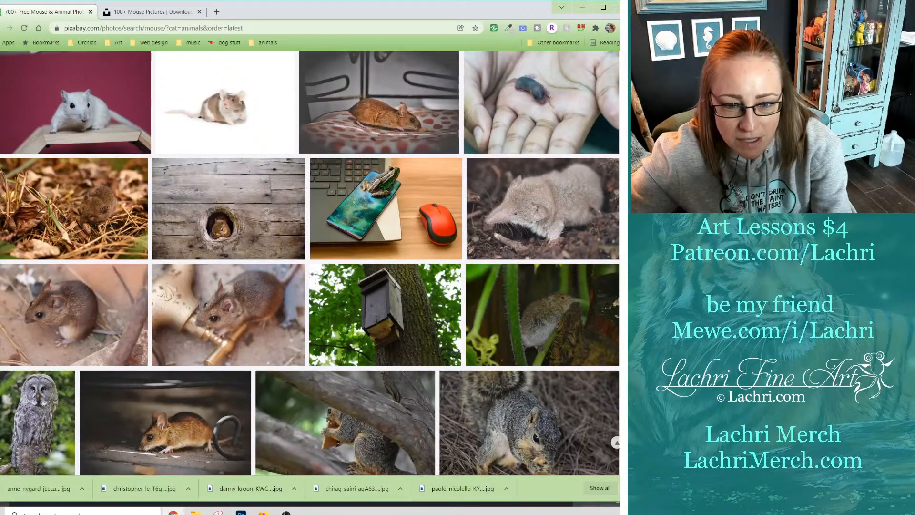
Look through the latest Pixabay mouse photos for a suitable mouse reference image.
{"action": "scroll", "coordinate": [441, 254], "scroll_direction": "down", "scroll_amount": 2}
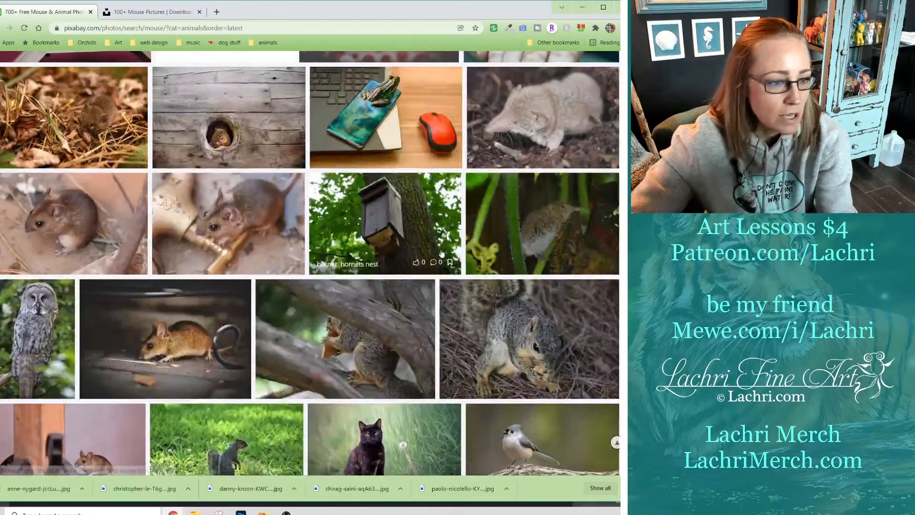
{"action": "scroll", "coordinate": [442, 253], "scroll_direction": "down", "scroll_amount": 2}
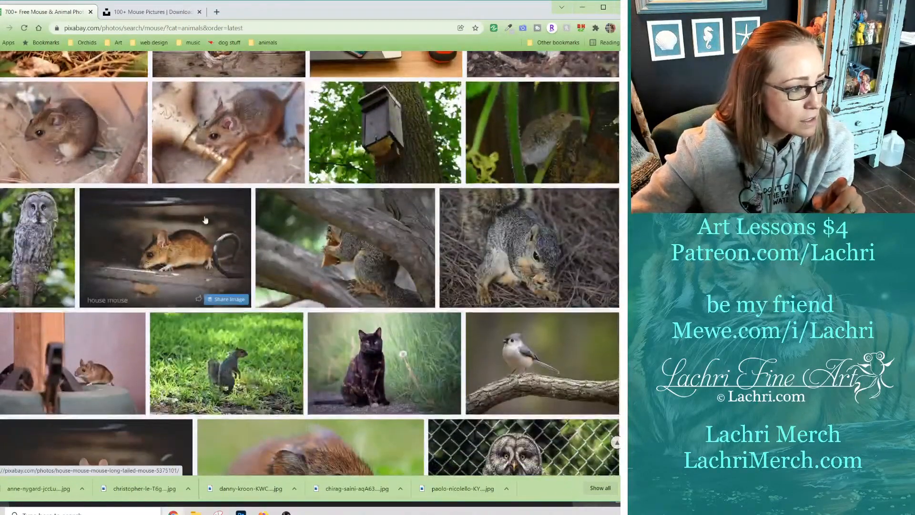
{"action": "scroll", "coordinate": [186, 263], "scroll_direction": "down", "scroll_amount": 1}
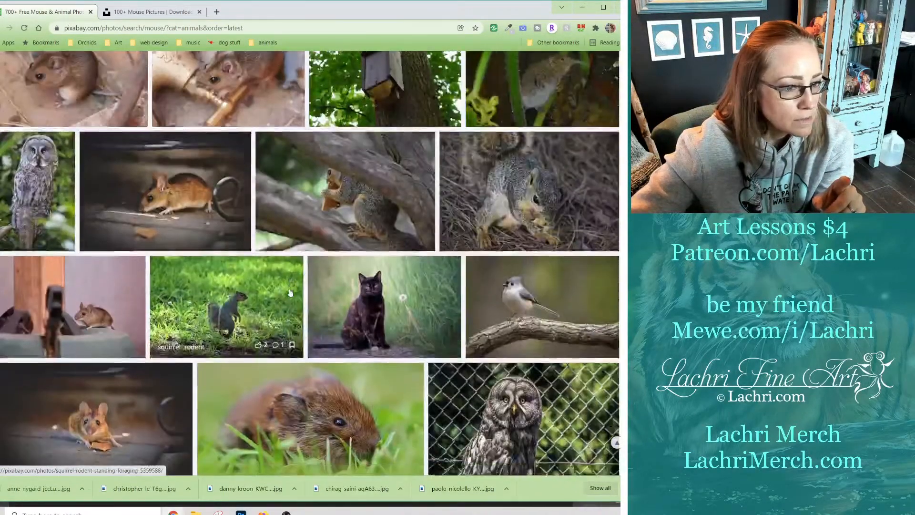
{"action": "scroll", "coordinate": [289, 293], "scroll_direction": "down", "scroll_amount": 2}
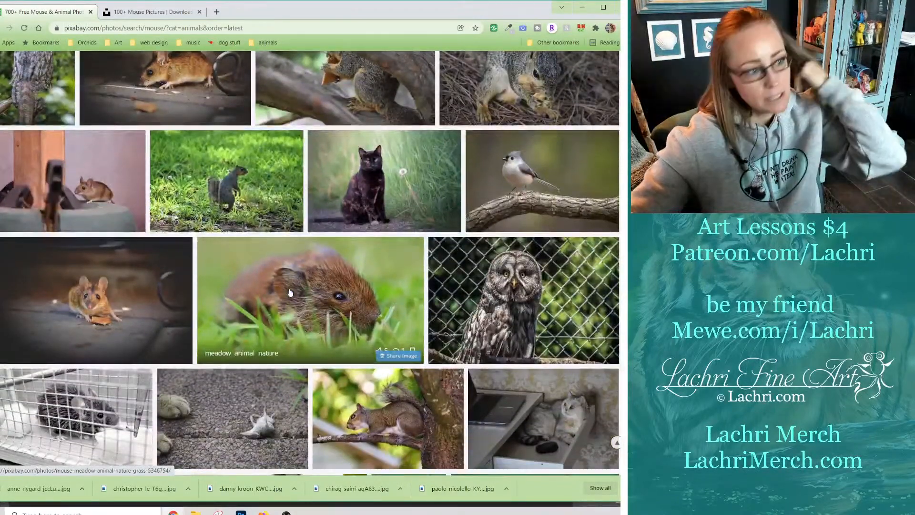
{"action": "scroll", "coordinate": [289, 292], "scroll_direction": "down", "scroll_amount": 2}
{"action": "scroll", "coordinate": [269, 251], "scroll_direction": "down", "scroll_amount": 1}
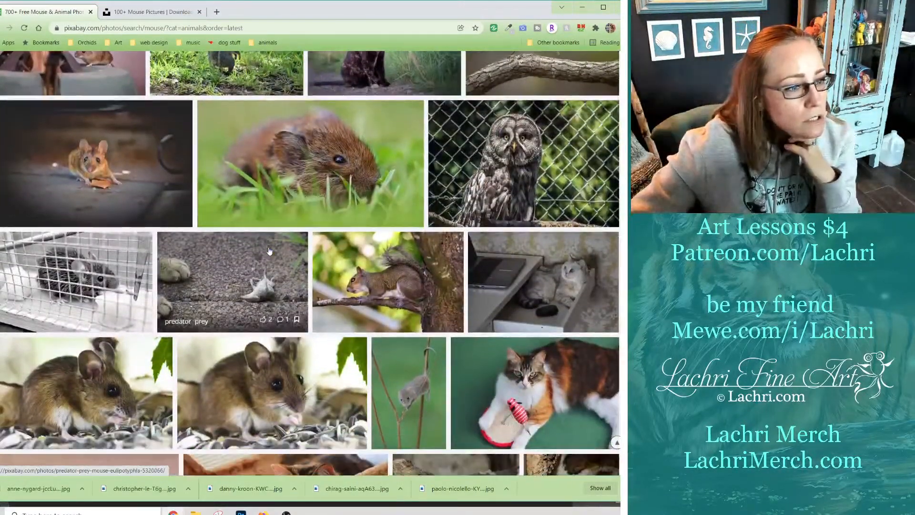
{"action": "scroll", "coordinate": [269, 251], "scroll_direction": "down", "scroll_amount": 4}
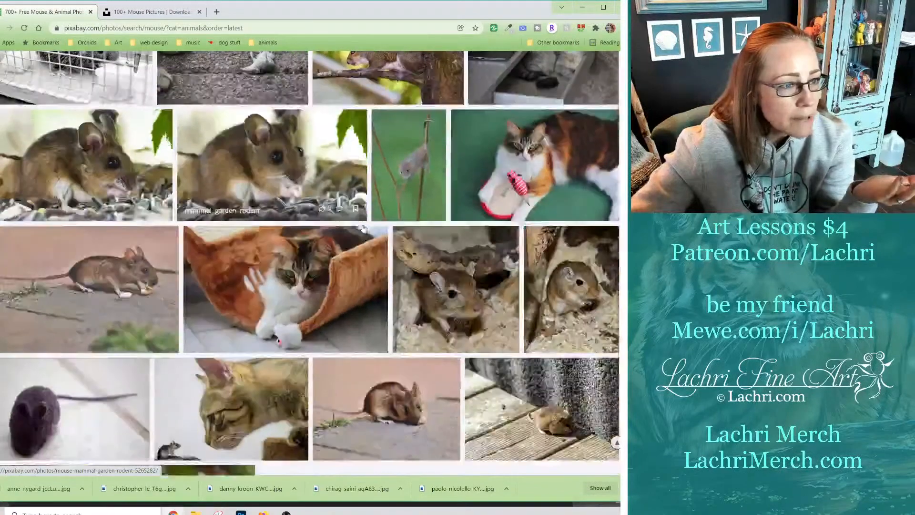
{"action": "scroll", "coordinate": [363, 227], "scroll_direction": "down", "scroll_amount": 3}
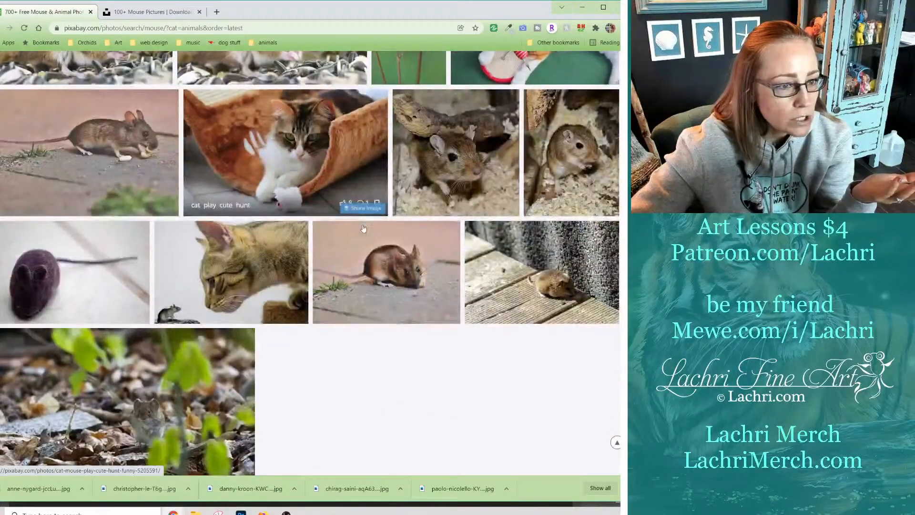
{"action": "scroll", "coordinate": [399, 301], "scroll_direction": "down", "scroll_amount": 1}
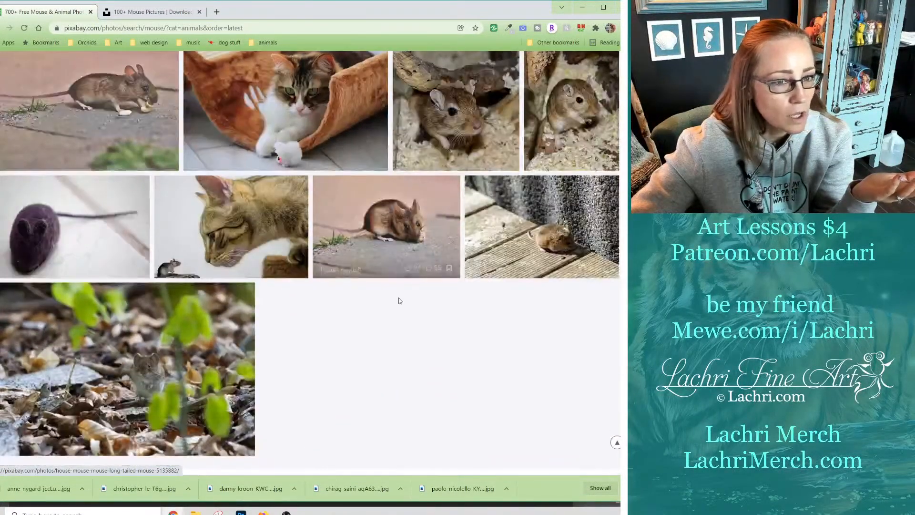
{"action": "scroll", "coordinate": [399, 300], "scroll_direction": "down", "scroll_amount": 1}
Switch to the Unsplash results for "mouse" and look over the animal photos there.
{"action": "left_click", "coordinate": [143, 12]}
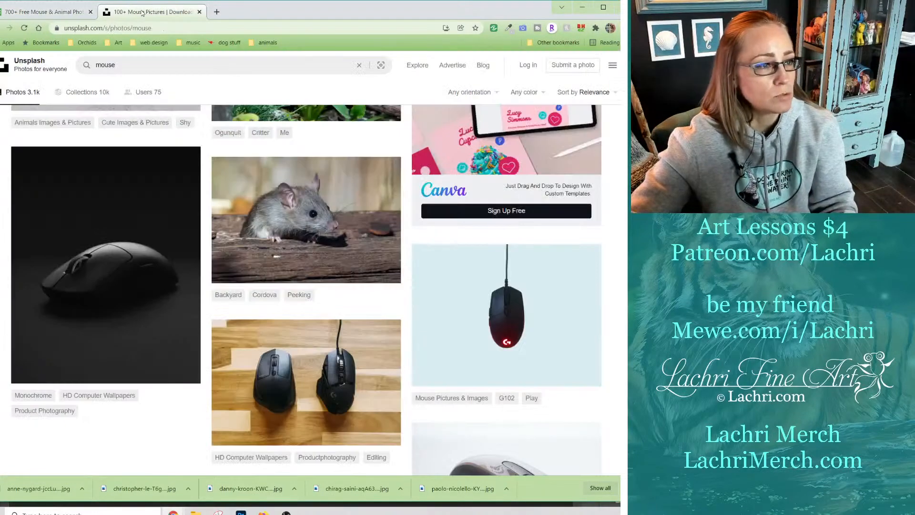
{"action": "scroll", "coordinate": [135, 66], "scroll_direction": "down", "scroll_amount": 1}
{"action": "scroll", "coordinate": [95, 143], "scroll_direction": "up", "scroll_amount": 3}
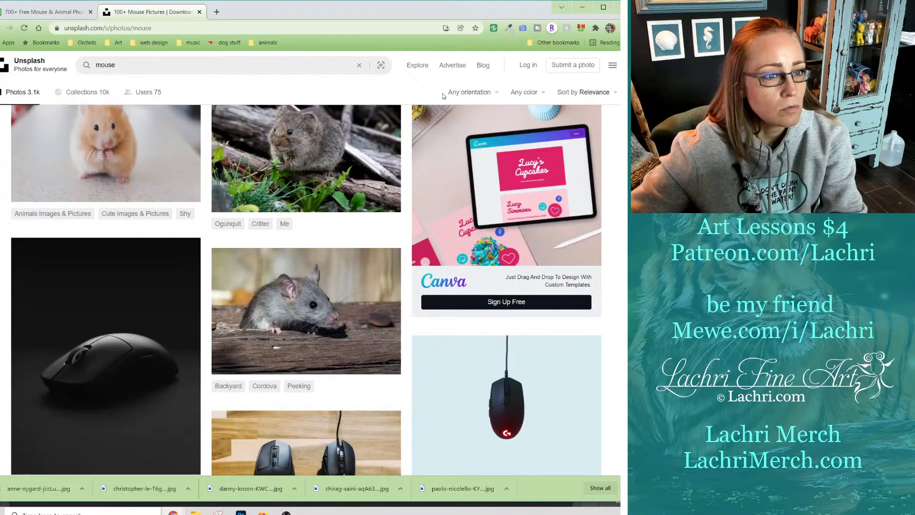
{"action": "left_click", "coordinate": [469, 92]}
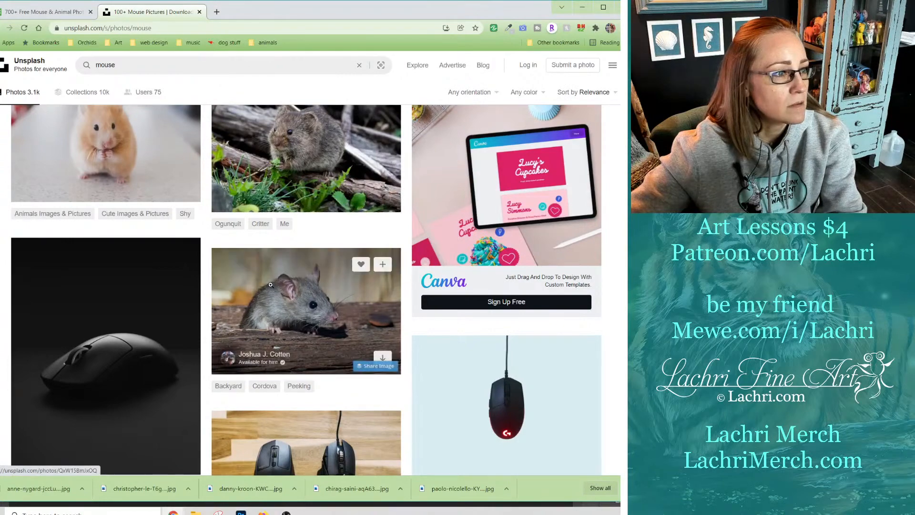
{"action": "scroll", "coordinate": [398, 235], "scroll_direction": "down", "scroll_amount": 1}
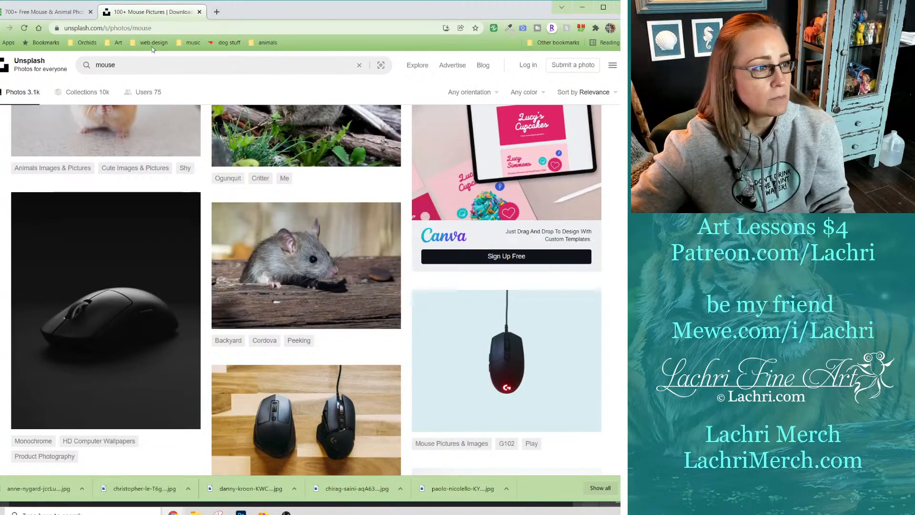
Search Unsplash for "wood mouse" and examine the results for usable animal photos.
{"action": "left_click", "coordinate": [138, 62]}
{"action": "type", "text": "ood mouse"}
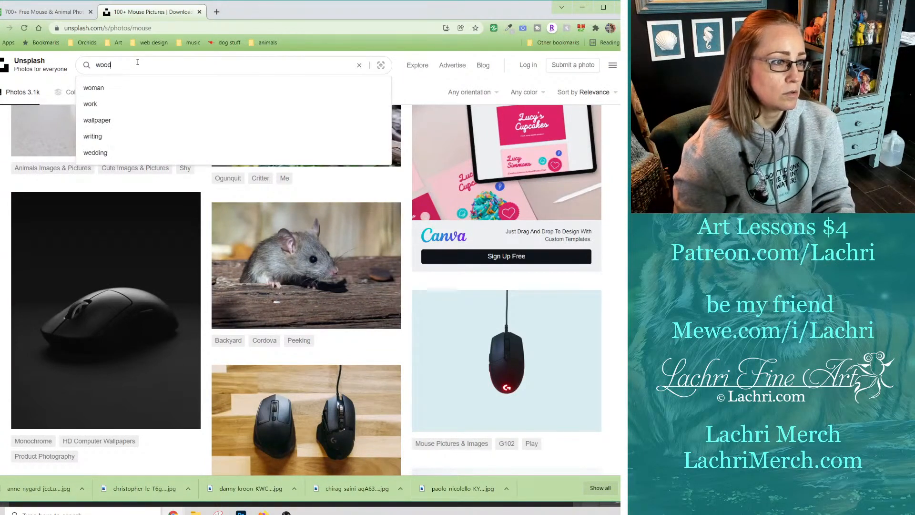
{"action": "key", "text": "Return"}
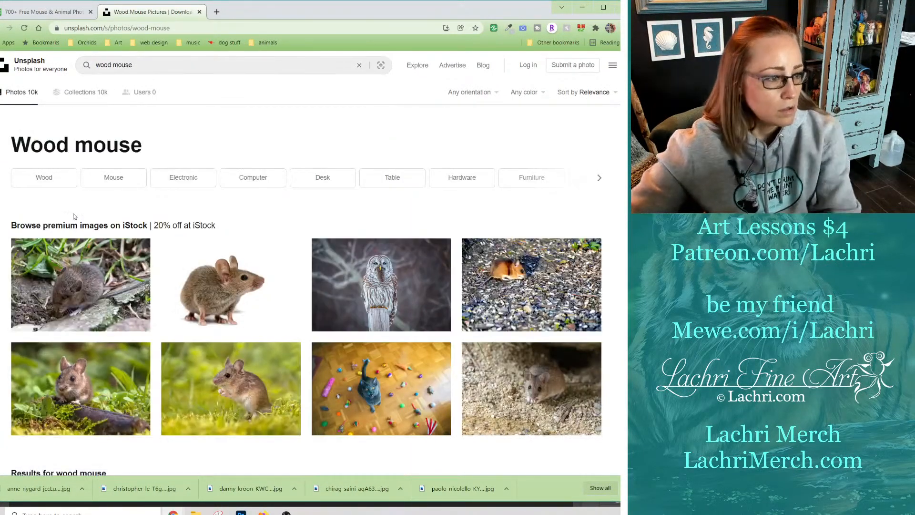
{"action": "scroll", "coordinate": [147, 281], "scroll_direction": "down", "scroll_amount": 6}
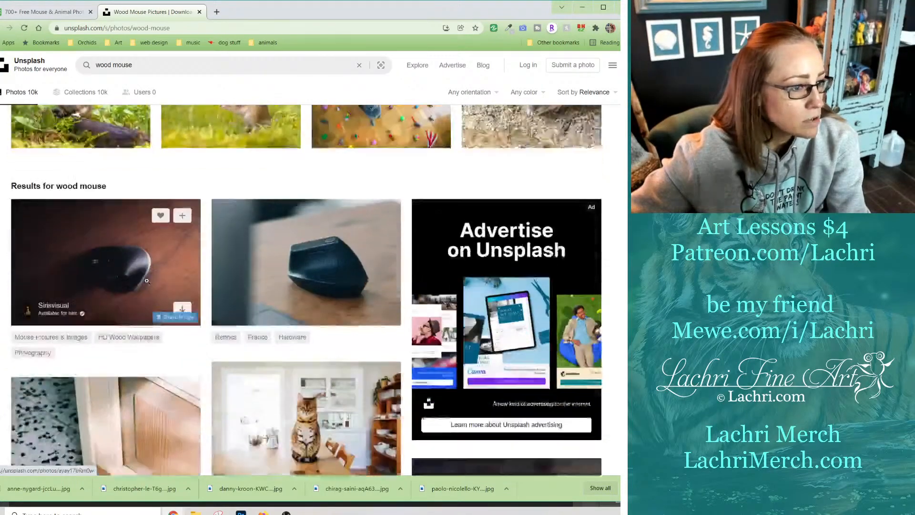
{"action": "scroll", "coordinate": [208, 152], "scroll_direction": "down", "scroll_amount": 8}
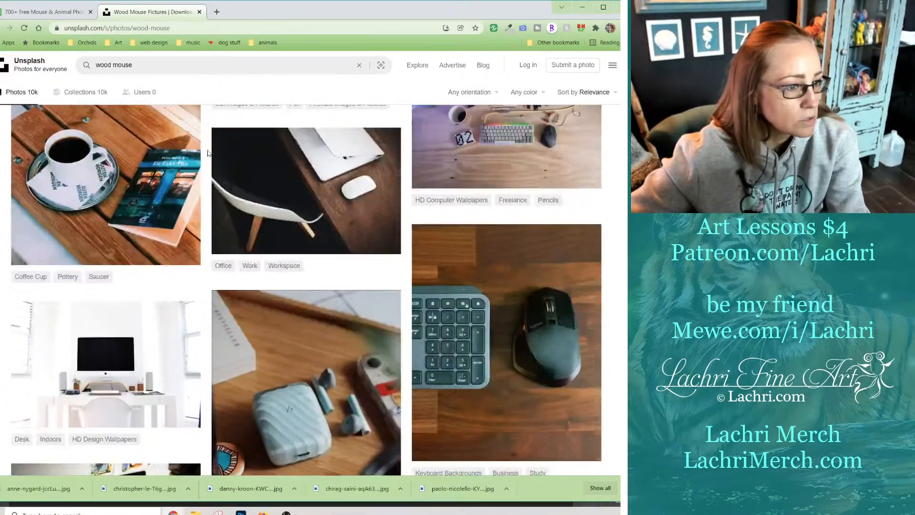
{"action": "scroll", "coordinate": [207, 153], "scroll_direction": "down", "scroll_amount": 20}
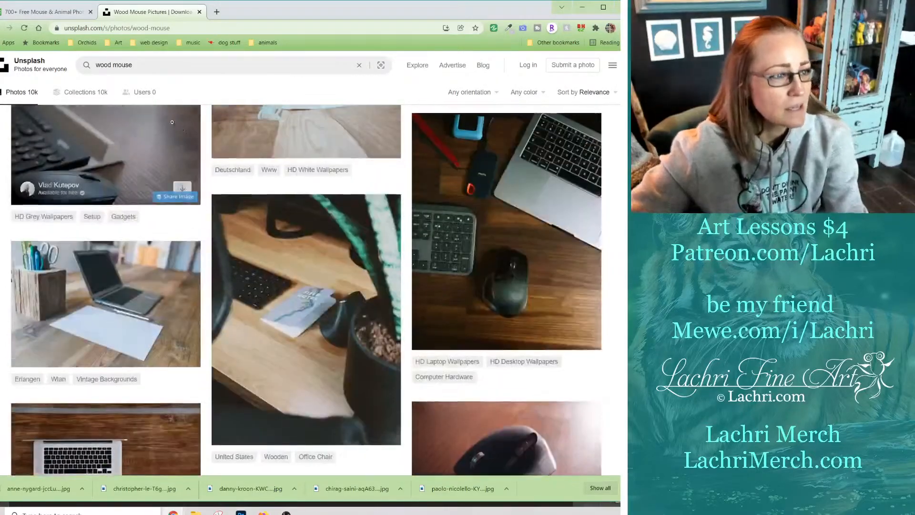
{"action": "scroll", "coordinate": [172, 122], "scroll_direction": "up", "scroll_amount": 3}
Return to the Pixabay photo search and search for "wood mouse" instead.
{"action": "left_click", "coordinate": [62, 11]}
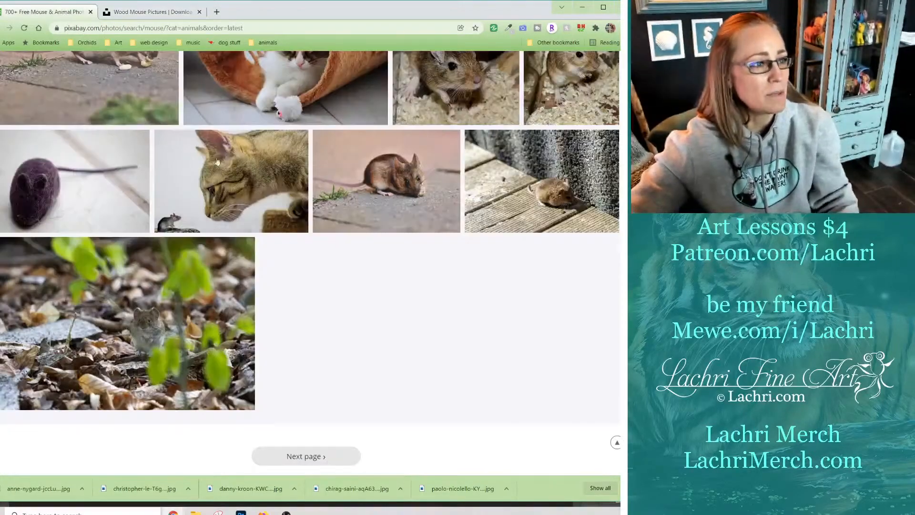
{"action": "scroll", "coordinate": [270, 195], "scroll_direction": "up", "scroll_amount": 12}
{"action": "scroll", "coordinate": [270, 196], "scroll_direction": "up", "scroll_amount": 20}
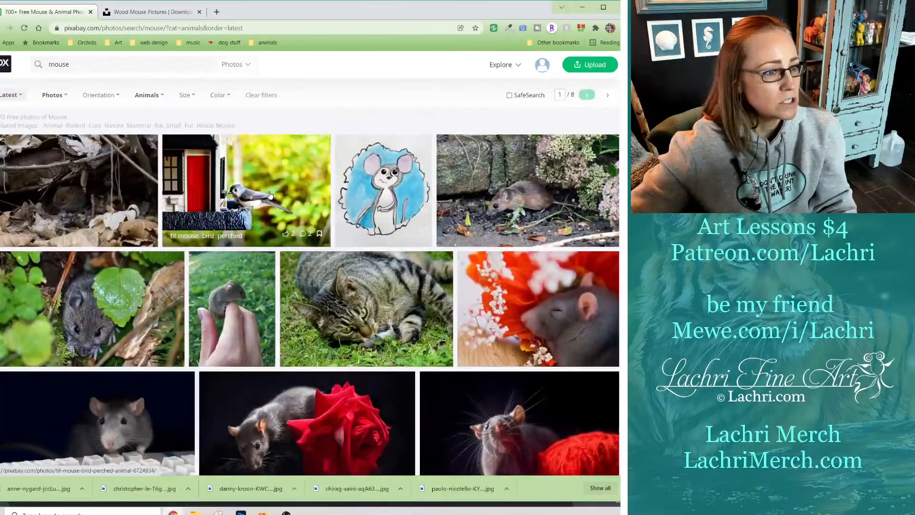
{"action": "double_click", "coordinate": [67, 64]}
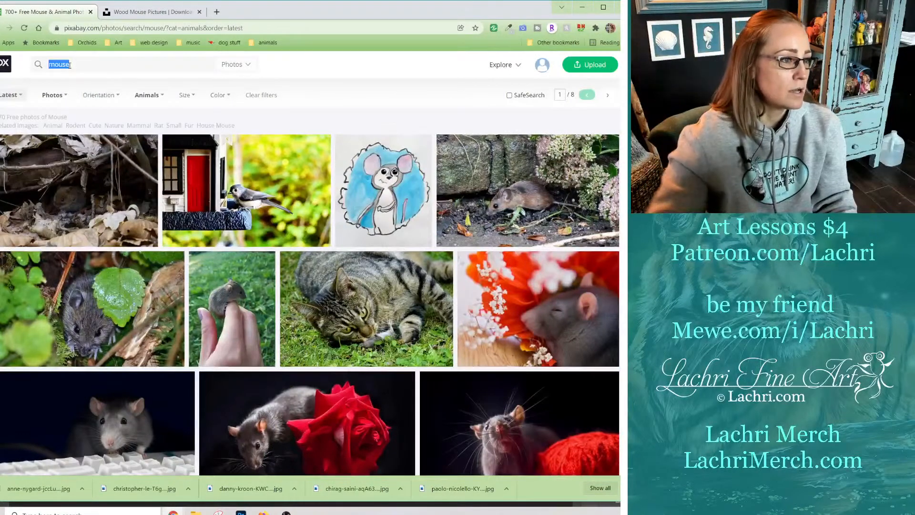
{"action": "type", "text": "wood mouse"}
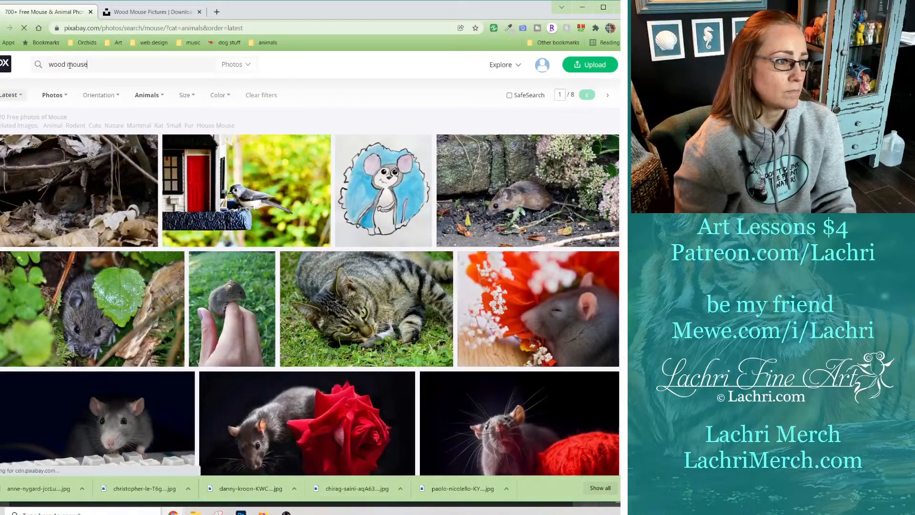
{"action": "key", "text": "Return"}
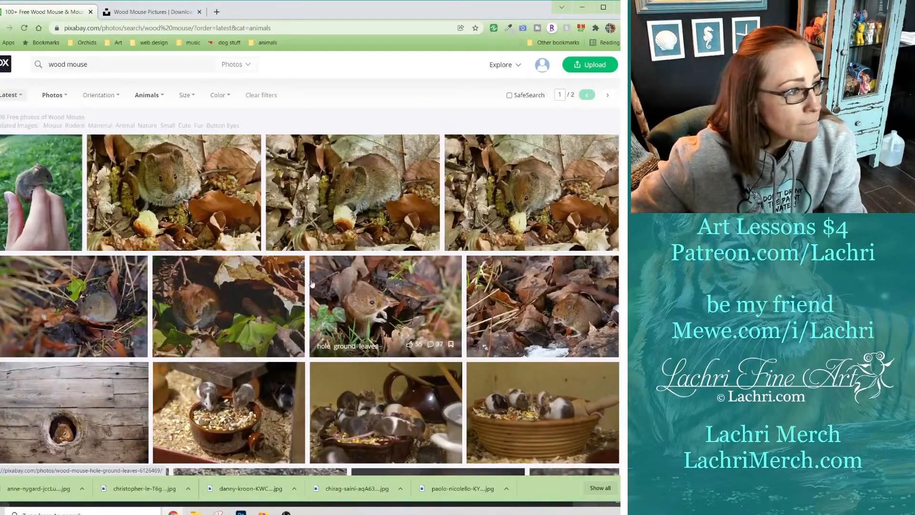
Find the face-to-face wood mouse photo on the golden-brown ground and open its page in a new tab.
{"action": "scroll", "coordinate": [318, 421], "scroll_direction": "down", "scroll_amount": 3}
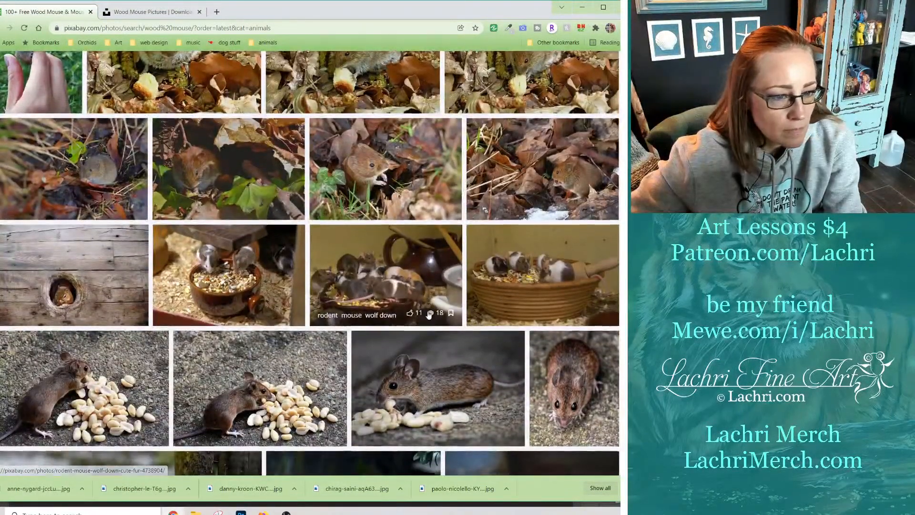
{"action": "scroll", "coordinate": [333, 300], "scroll_direction": "down", "scroll_amount": 2}
{"action": "scroll", "coordinate": [309, 305], "scroll_direction": "down", "scroll_amount": 3}
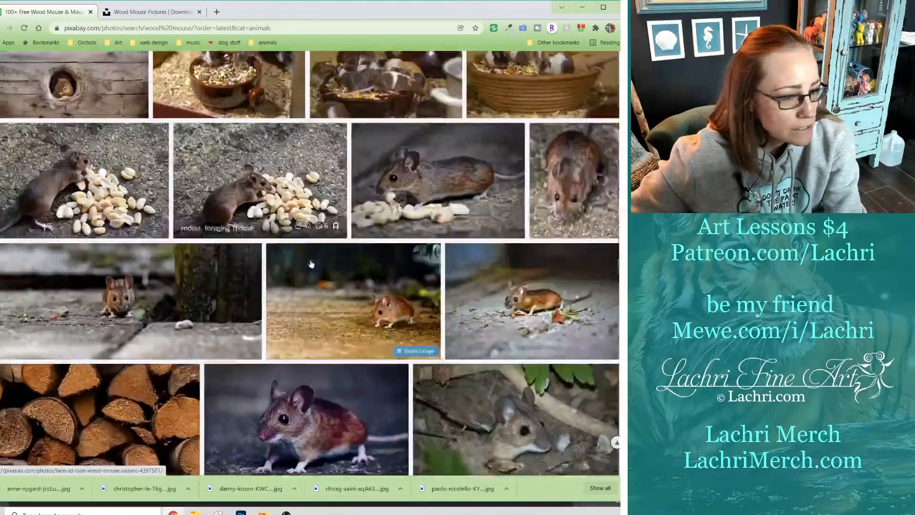
{"action": "right_click", "coordinate": [409, 303]}
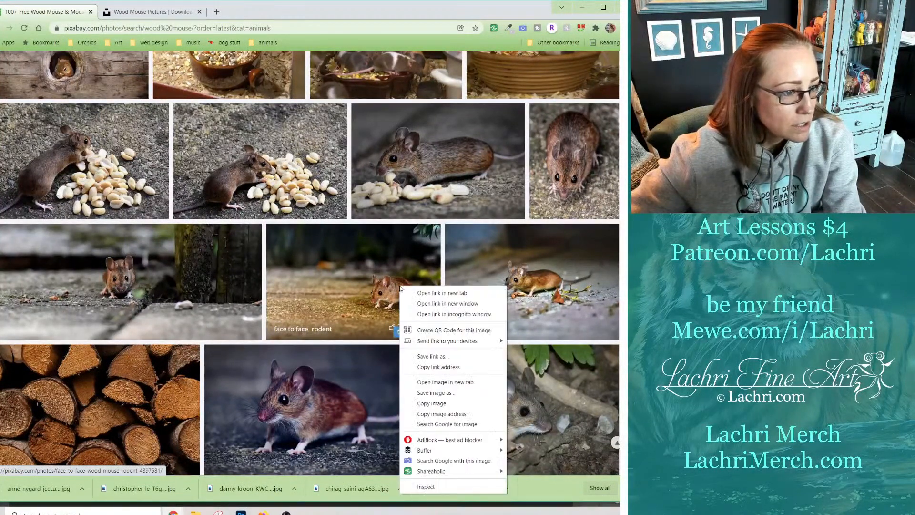
{"action": "left_click", "coordinate": [416, 289]}
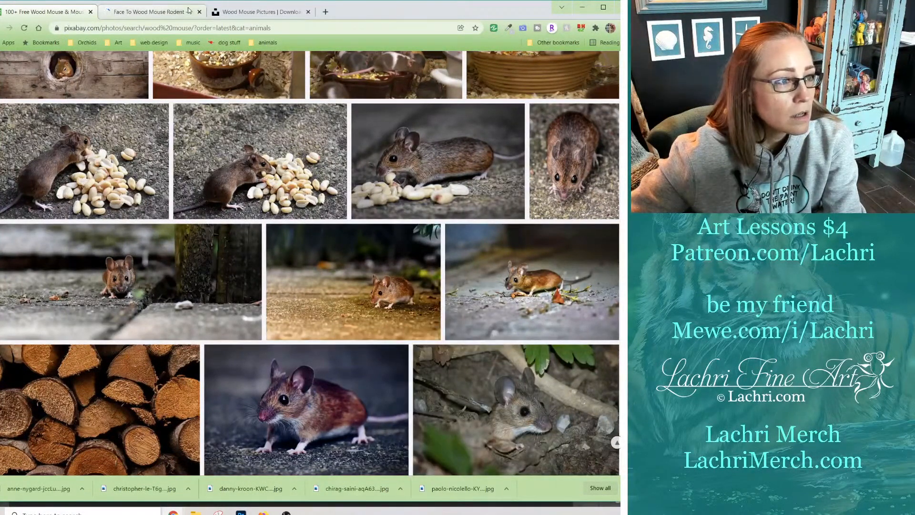
{"action": "left_click", "coordinate": [148, 12]}
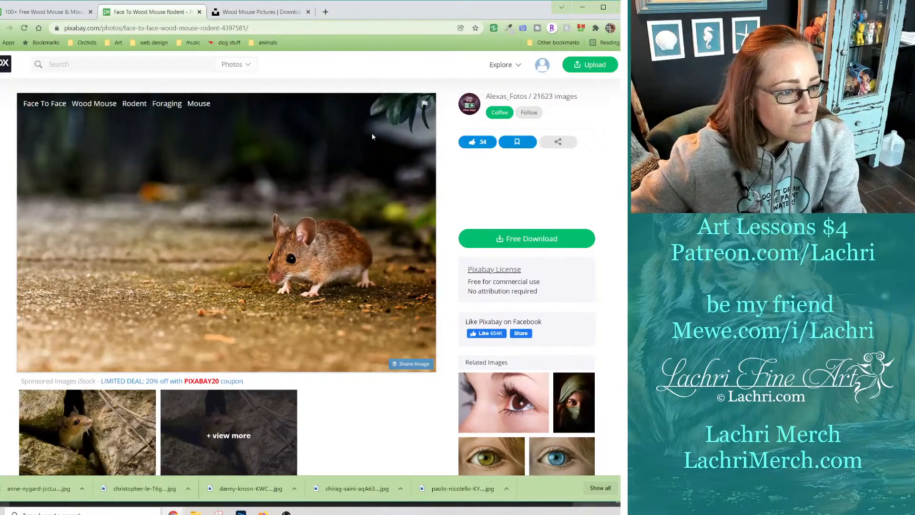
Check the Photoshop collage, then download the wood mouse photo to the collage folder, adding "pixabay" to the end of its file name.
{"action": "left_click", "coordinate": [240, 512]}
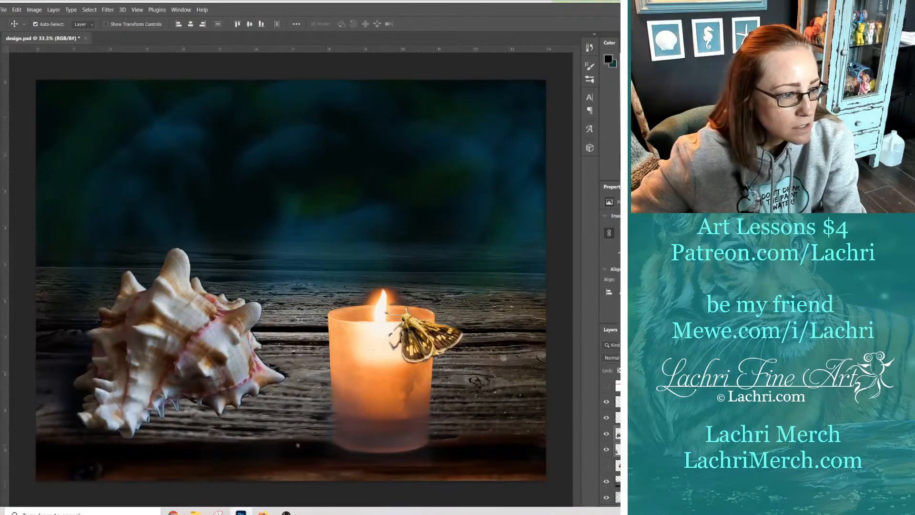
{"action": "left_click", "coordinate": [173, 511]}
{"action": "left_click", "coordinate": [574, 240]}
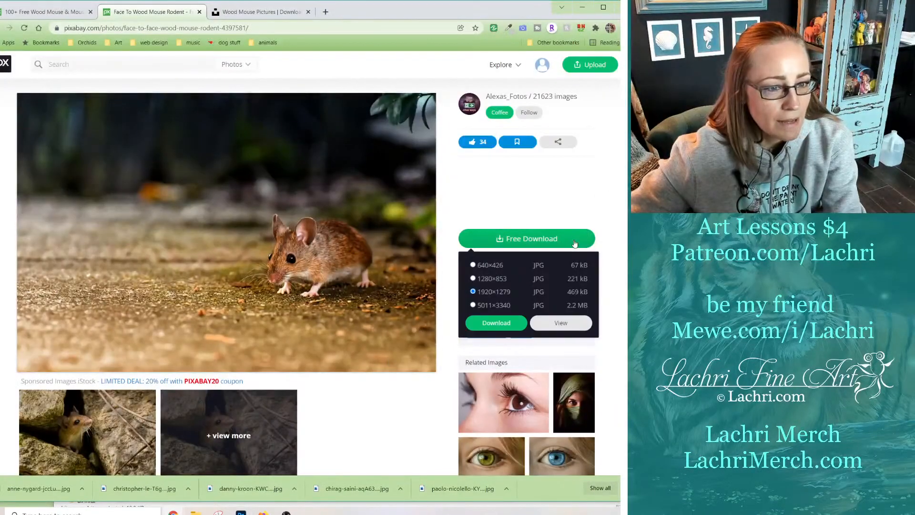
{"action": "left_click", "coordinate": [496, 322]}
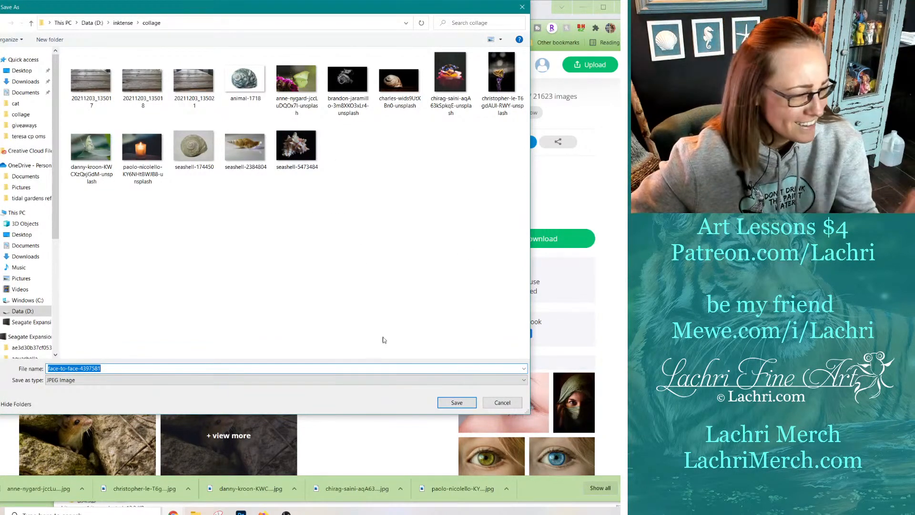
{"action": "left_click", "coordinate": [244, 370]}
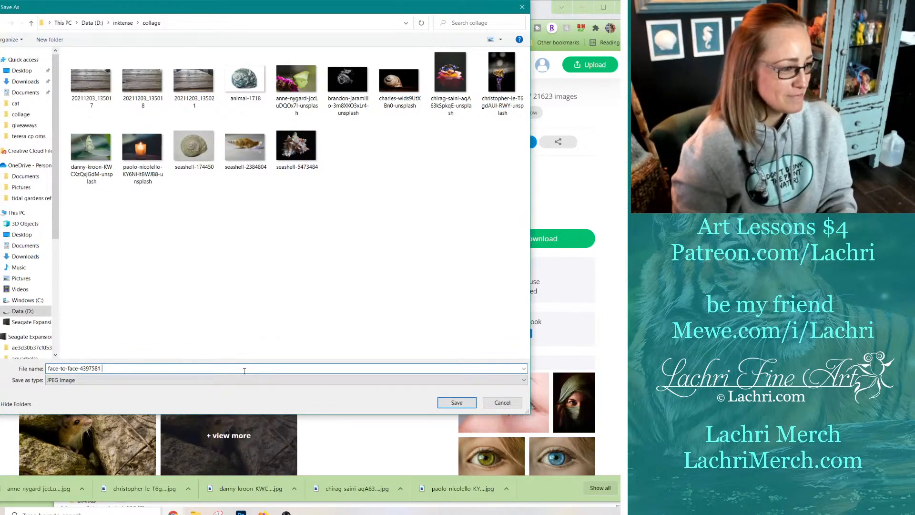
{"action": "type", "text": "pixabay"}
{"action": "key", "text": "Return"}
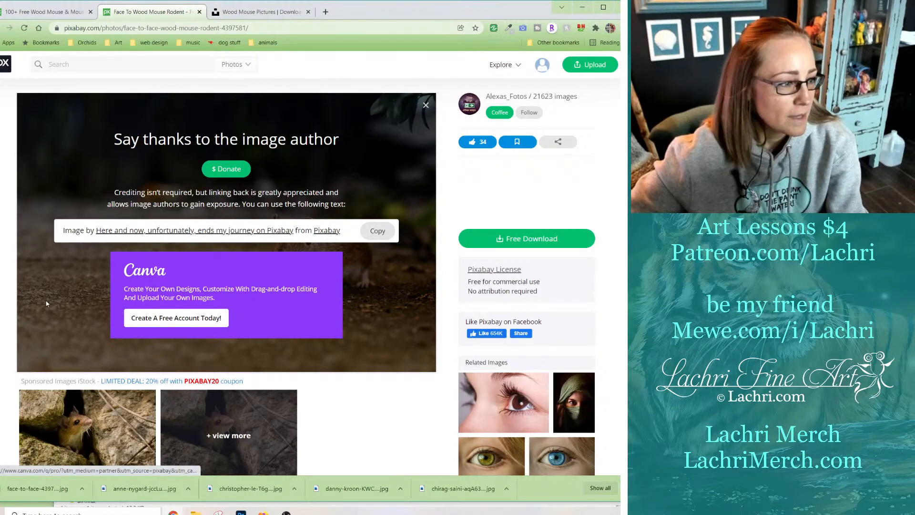
Switch to the design.psd collage in Photoshop and bring up the File Explorer window over it.
{"action": "scroll", "coordinate": [46, 303], "scroll_direction": "down", "scroll_amount": 3}
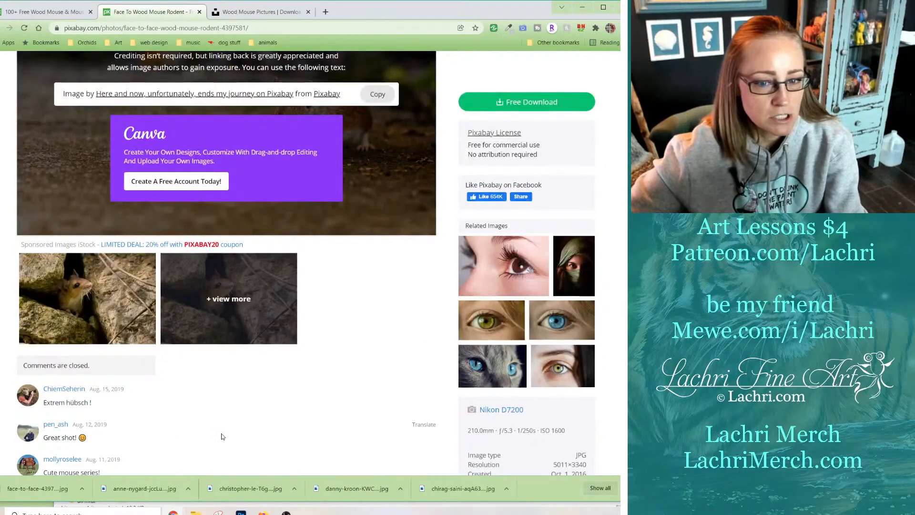
{"action": "left_click", "coordinate": [286, 513]}
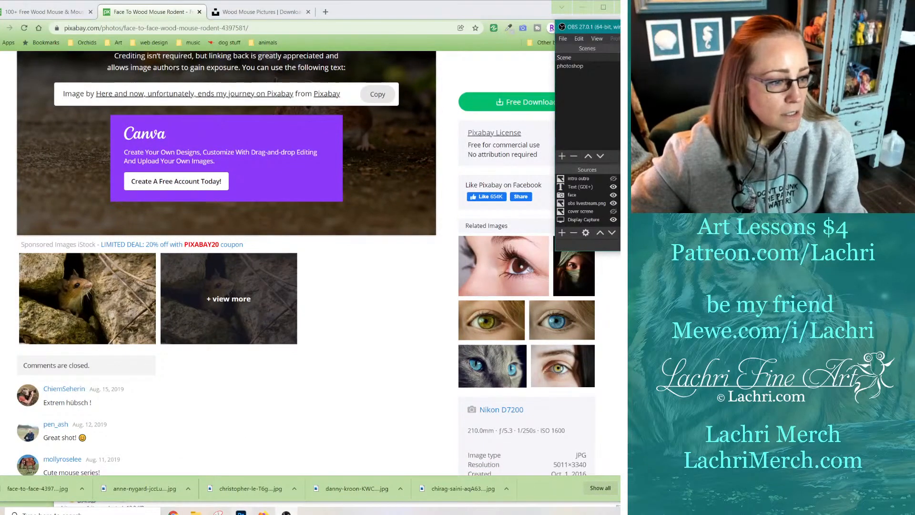
{"action": "left_click", "coordinate": [241, 513]}
{"action": "left_click", "coordinate": [195, 513]}
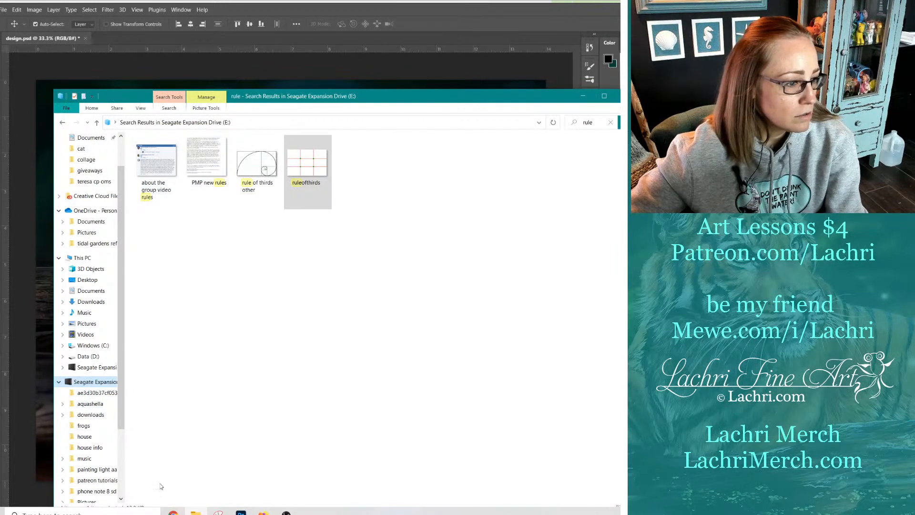
Place the face-to-face-4397581 pixabay photo from the inktense collage folder on Data (D:) into the design.psd collage at its default size.
{"action": "left_click", "coordinate": [88, 356]}
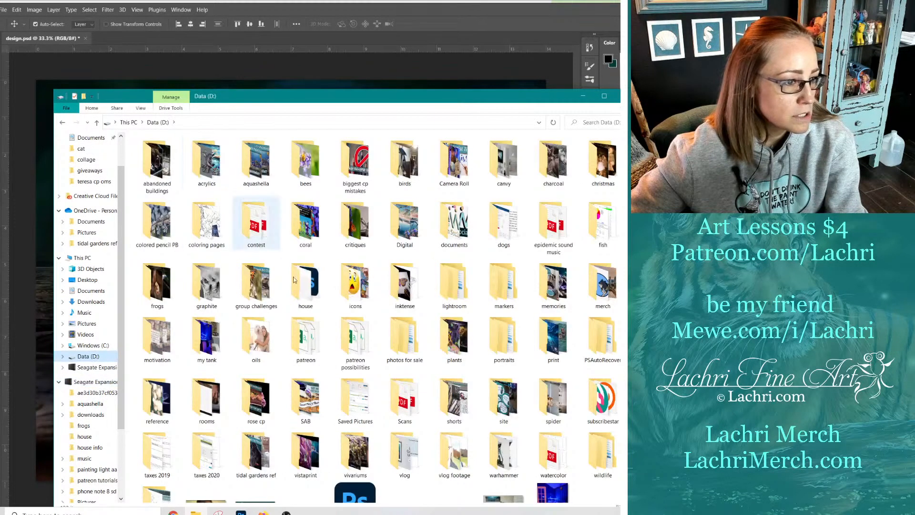
{"action": "double_click", "coordinate": [405, 282]}
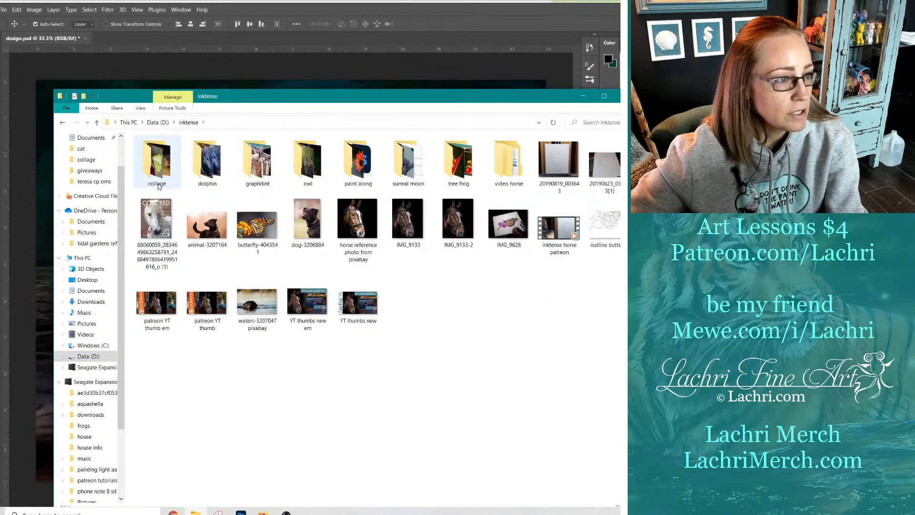
{"action": "double_click", "coordinate": [160, 167]}
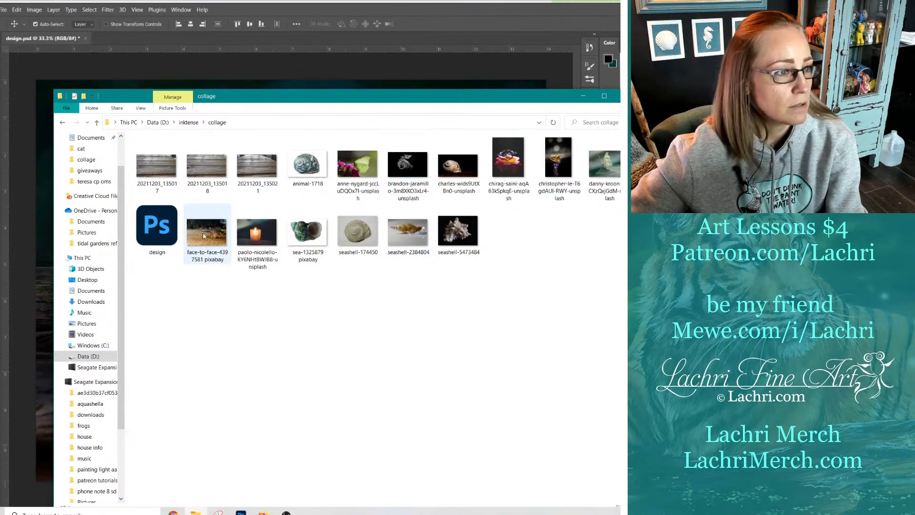
{"action": "left_click_drag", "start_coordinate": [205, 236], "coordinate": [19, 314]}
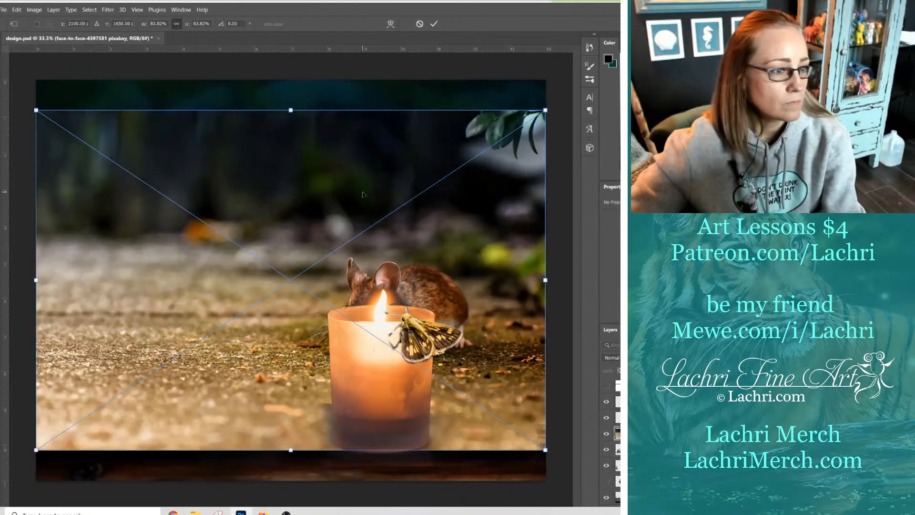
{"action": "key", "text": "Return"}
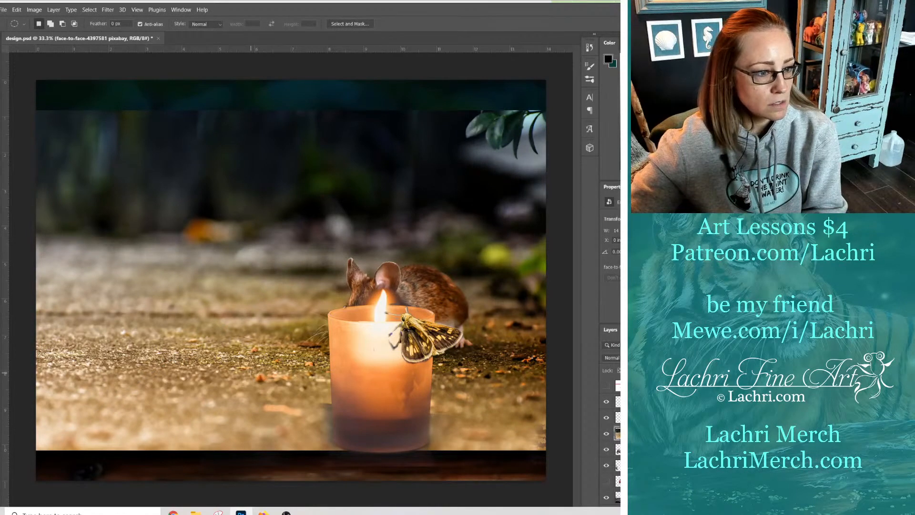
Trim the mouse photo to a rough polygonal cutout around the mouse and move the cutout above the seashell.
{"action": "key", "text": "l"}
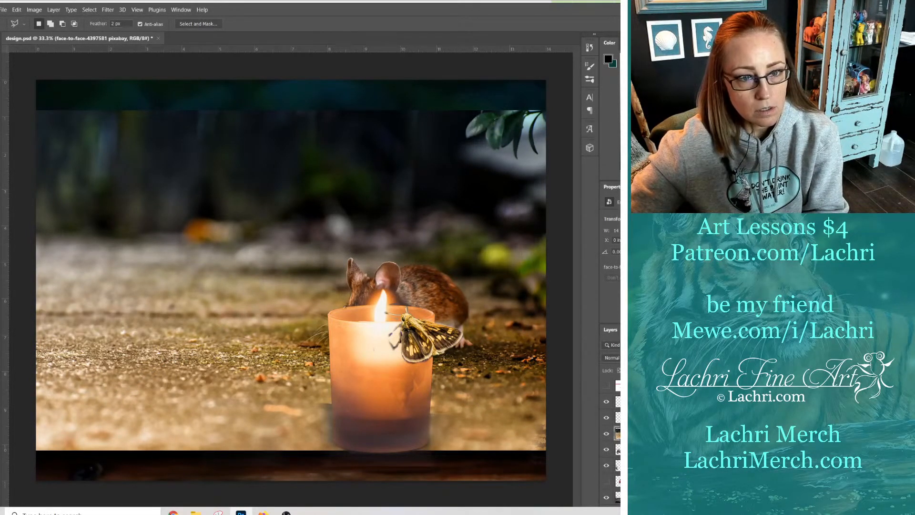
{"action": "left_click", "coordinate": [379, 225]}
{"action": "left_click", "coordinate": [299, 250]}
{"action": "left_click", "coordinate": [268, 344]}
{"action": "left_click", "coordinate": [377, 387]}
{"action": "left_click", "coordinate": [505, 397]}
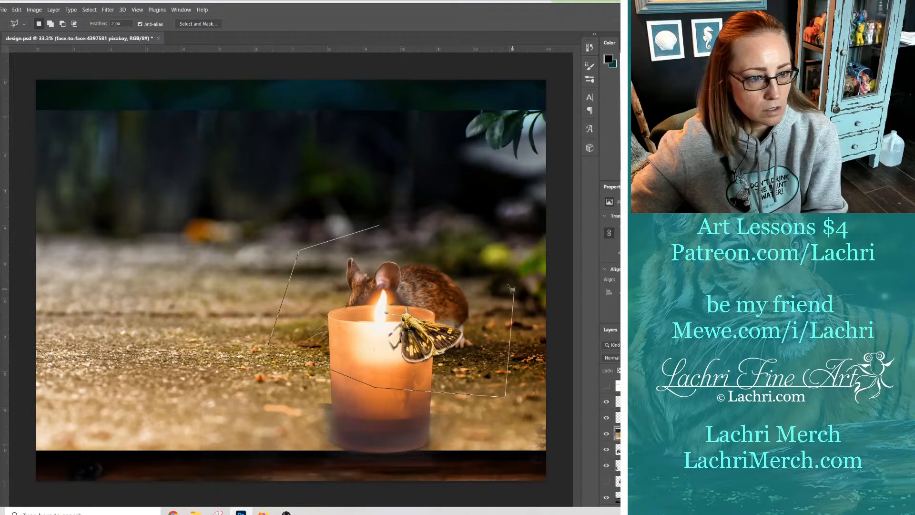
{"action": "left_click", "coordinate": [514, 290]}
{"action": "double_click", "coordinate": [447, 210]}
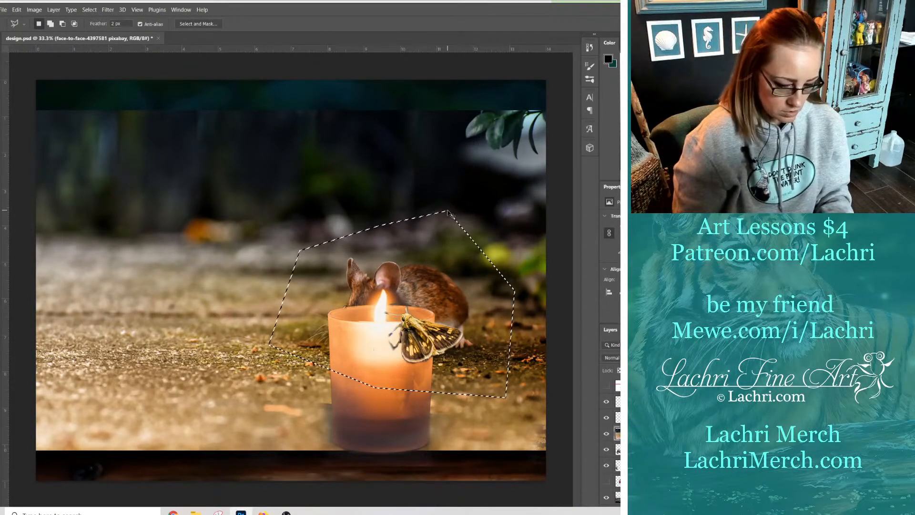
{"action": "key", "text": "ctrl+shift+i"}
{"action": "key", "text": "Delete"}
{"action": "key", "text": "ctrl+d"}
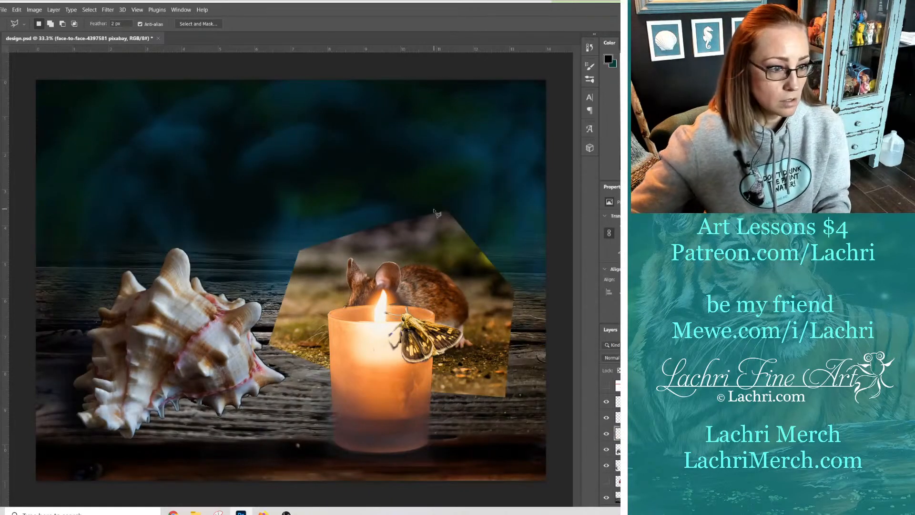
{"action": "key", "text": "v"}
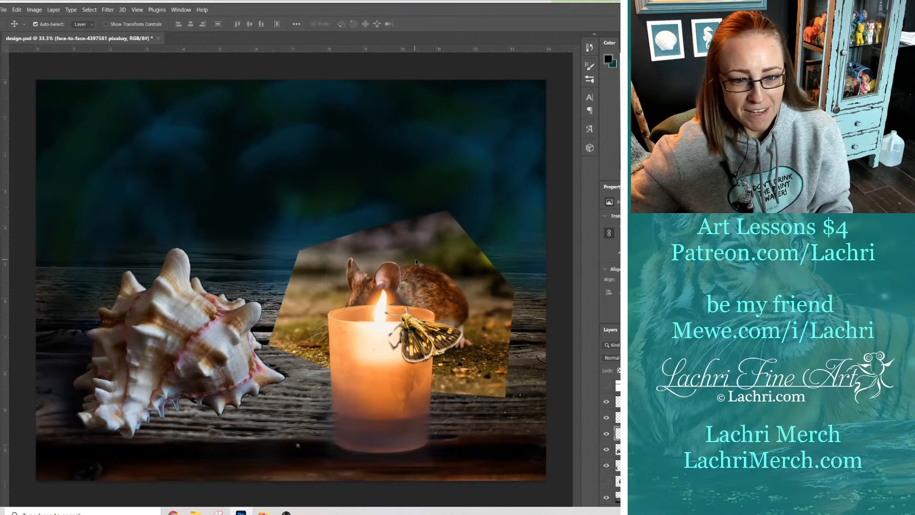
{"action": "left_click_drag", "start_coordinate": [418, 258], "coordinate": [262, 149]}
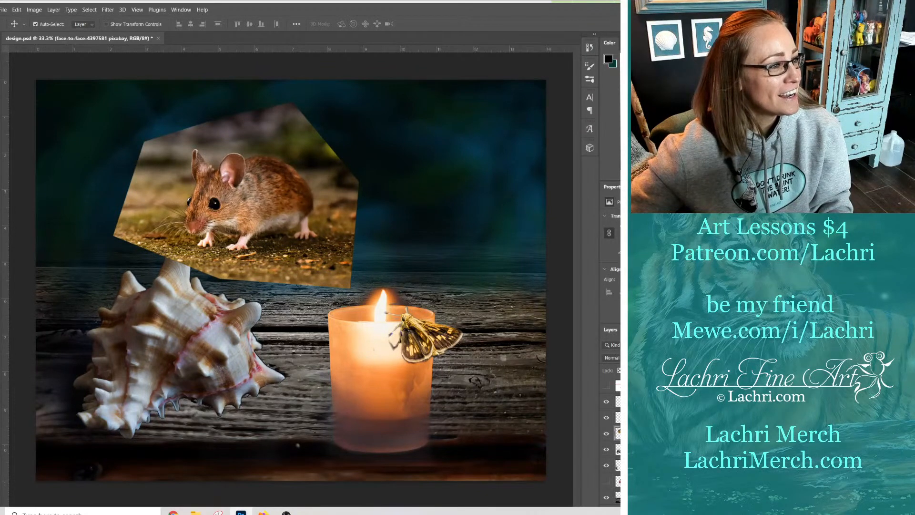
Erase the photo background beneath the mouse and behind its hind leg with the Eraser at 100% opacity.
{"action": "left_click", "coordinate": [1, 185]}
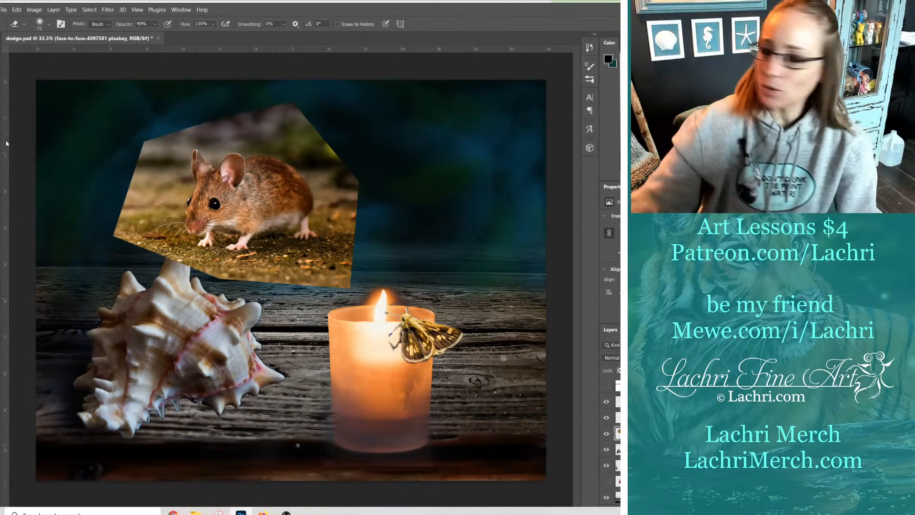
{"action": "mouse_move", "coordinate": [314, 178]}
{"action": "left_mouse_down"}
{"action": "mouse_move", "coordinate": [323, 202]}
{"action": "mouse_move", "coordinate": [316, 188]}
{"action": "left_mouse_up"}
{"action": "key", "text": "0"}
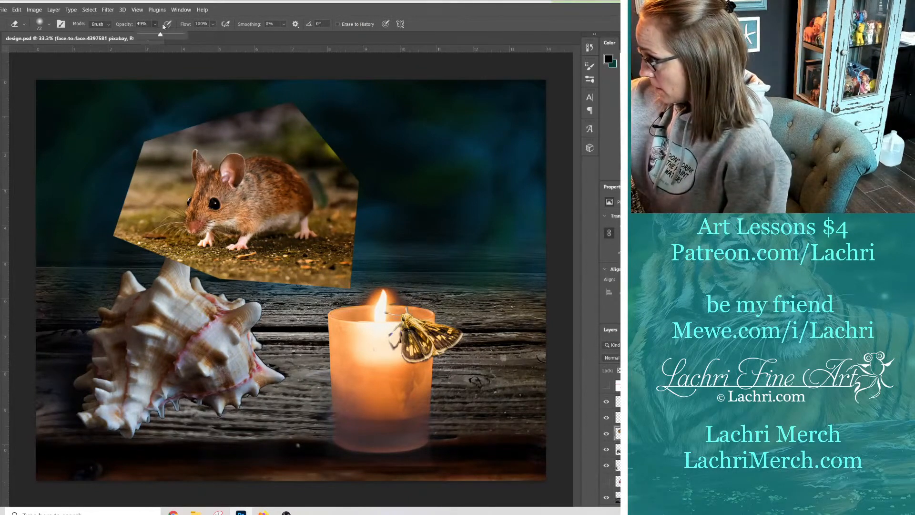
{"action": "left_click_drag", "start_coordinate": [309, 173], "coordinate": [322, 209]}
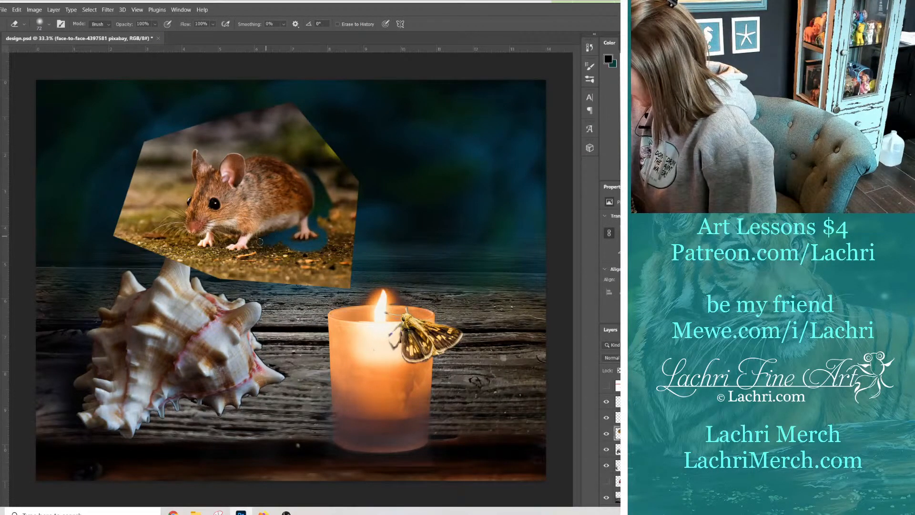
{"action": "mouse_move", "coordinate": [251, 251]}
{"action": "left_mouse_down"}
{"action": "mouse_move", "coordinate": [228, 260]}
{"action": "mouse_move", "coordinate": [270, 250]}
{"action": "mouse_move", "coordinate": [196, 250]}
{"action": "mouse_move", "coordinate": [225, 257]}
{"action": "mouse_move", "coordinate": [197, 258]}
{"action": "mouse_move", "coordinate": [217, 287]}
{"action": "mouse_move", "coordinate": [225, 268]}
{"action": "mouse_move", "coordinate": [217, 280]}
{"action": "mouse_move", "coordinate": [242, 262]}
{"action": "mouse_move", "coordinate": [289, 277]}
{"action": "mouse_move", "coordinate": [288, 266]}
{"action": "mouse_move", "coordinate": [324, 273]}
{"action": "mouse_move", "coordinate": [340, 303]}
{"action": "left_mouse_up"}
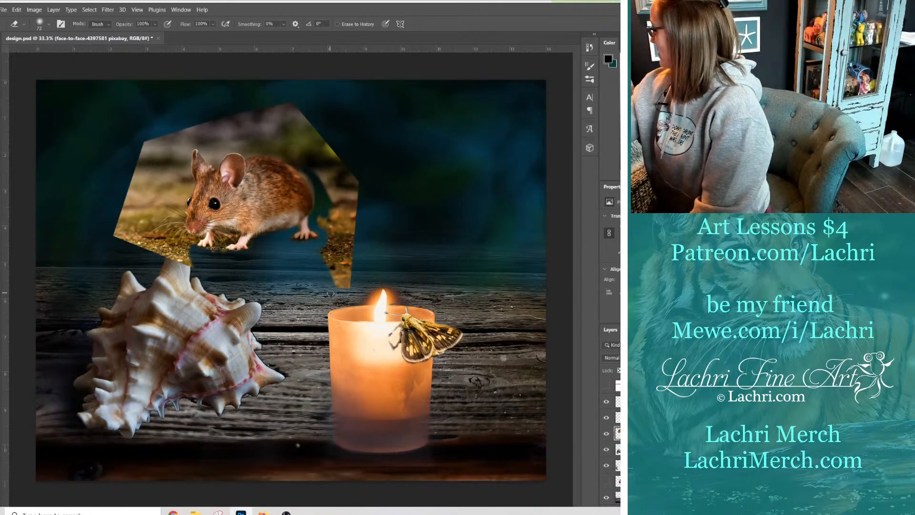
{"action": "mouse_move", "coordinate": [355, 196]}
{"action": "left_mouse_down"}
{"action": "mouse_move", "coordinate": [335, 249]}
{"action": "mouse_move", "coordinate": [327, 215]}
{"action": "left_mouse_up"}
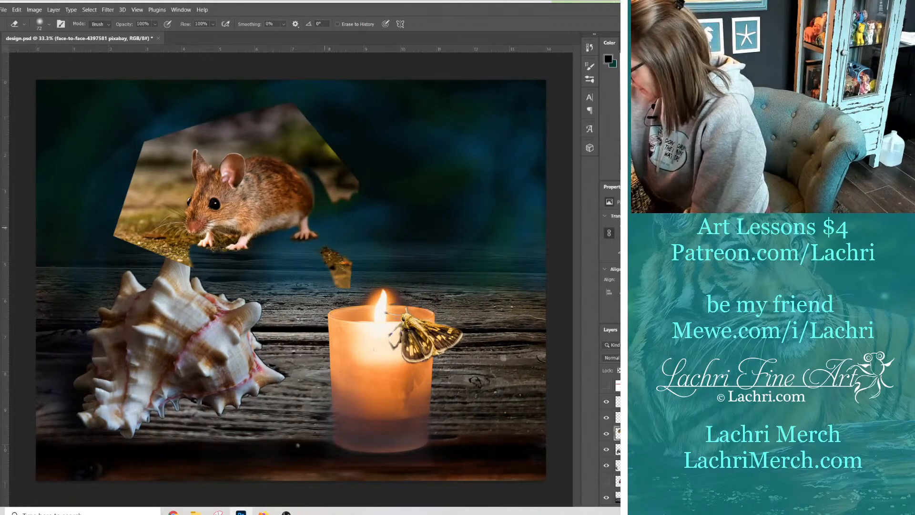
{"action": "mouse_move", "coordinate": [342, 264]}
{"action": "left_mouse_down"}
{"action": "mouse_move", "coordinate": [349, 243]}
{"action": "mouse_move", "coordinate": [334, 288]}
{"action": "mouse_move", "coordinate": [326, 251]}
{"action": "left_mouse_up"}
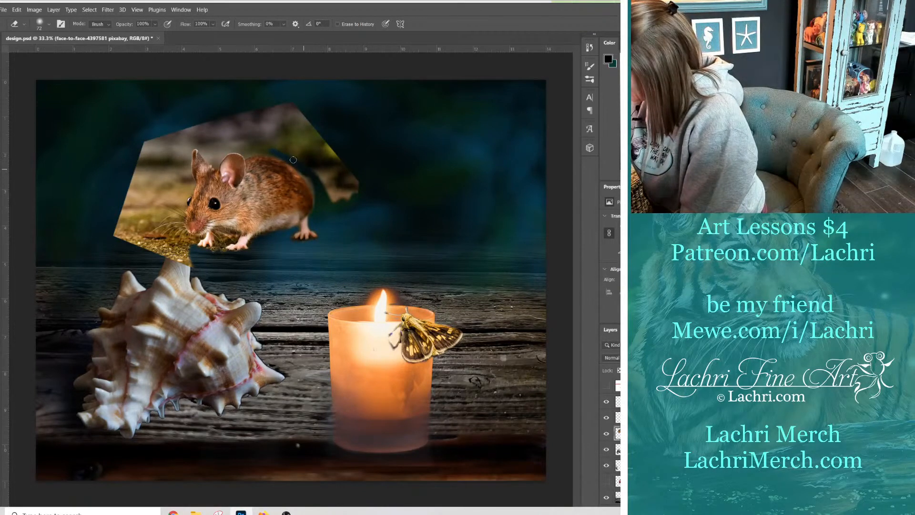
Erase the remaining background above the mouse's back, around its ears and in front of its face.
{"action": "mouse_move", "coordinate": [317, 203]}
{"action": "left_mouse_down"}
{"action": "mouse_move", "coordinate": [345, 203]}
{"action": "mouse_move", "coordinate": [322, 180]}
{"action": "mouse_move", "coordinate": [357, 199]}
{"action": "mouse_move", "coordinate": [364, 192]}
{"action": "mouse_move", "coordinate": [309, 135]}
{"action": "mouse_move", "coordinate": [321, 174]}
{"action": "mouse_move", "coordinate": [315, 133]}
{"action": "mouse_move", "coordinate": [337, 154]}
{"action": "mouse_move", "coordinate": [304, 128]}
{"action": "mouse_move", "coordinate": [289, 101]}
{"action": "mouse_move", "coordinate": [299, 100]}
{"action": "mouse_move", "coordinate": [292, 143]}
{"action": "mouse_move", "coordinate": [276, 114]}
{"action": "mouse_move", "coordinate": [262, 120]}
{"action": "mouse_move", "coordinate": [263, 134]}
{"action": "mouse_move", "coordinate": [238, 113]}
{"action": "mouse_move", "coordinate": [222, 124]}
{"action": "mouse_move", "coordinate": [285, 149]}
{"action": "left_mouse_up"}
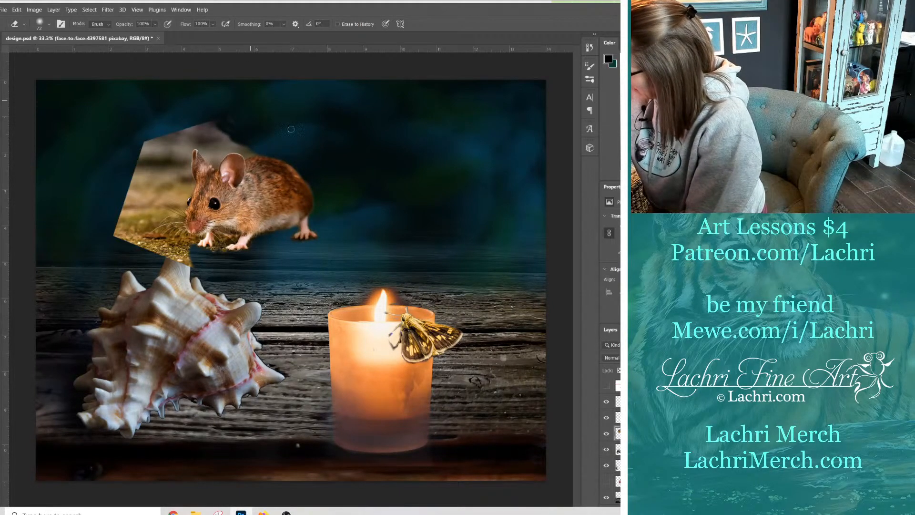
{"action": "mouse_move", "coordinate": [230, 116]}
{"action": "left_mouse_down"}
{"action": "mouse_move", "coordinate": [207, 120]}
{"action": "mouse_move", "coordinate": [220, 145]}
{"action": "mouse_move", "coordinate": [201, 143]}
{"action": "mouse_move", "coordinate": [218, 155]}
{"action": "left_mouse_up"}
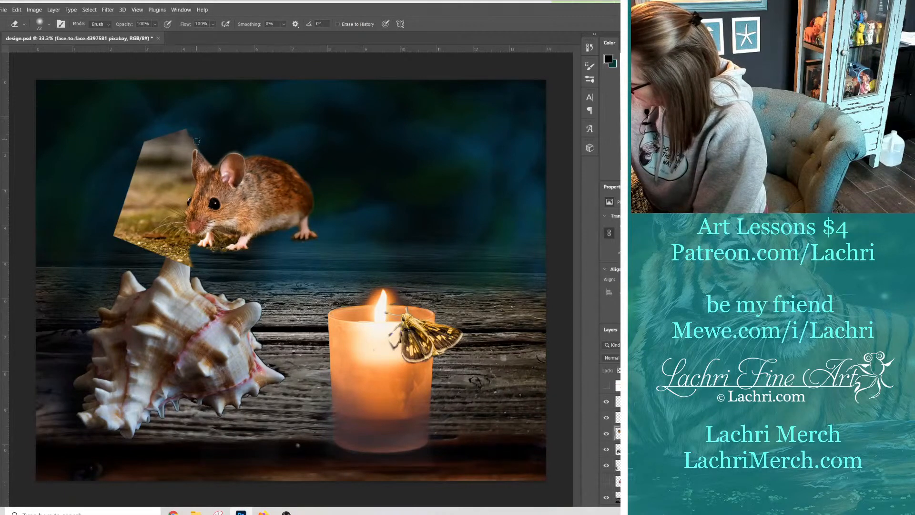
{"action": "mouse_move", "coordinate": [188, 149]}
{"action": "left_mouse_down"}
{"action": "mouse_move", "coordinate": [188, 187]}
{"action": "mouse_move", "coordinate": [157, 204]}
{"action": "mouse_move", "coordinate": [151, 230]}
{"action": "mouse_move", "coordinate": [195, 264]}
{"action": "mouse_move", "coordinate": [156, 245]}
{"action": "mouse_move", "coordinate": [153, 263]}
{"action": "mouse_move", "coordinate": [118, 220]}
{"action": "mouse_move", "coordinate": [124, 258]}
{"action": "mouse_move", "coordinate": [113, 226]}
{"action": "mouse_move", "coordinate": [140, 148]}
{"action": "mouse_move", "coordinate": [152, 133]}
{"action": "mouse_move", "coordinate": [125, 185]}
{"action": "mouse_move", "coordinate": [133, 223]}
{"action": "mouse_move", "coordinate": [175, 114]}
{"action": "mouse_move", "coordinate": [165, 154]}
{"action": "mouse_move", "coordinate": [192, 112]}
{"action": "mouse_move", "coordinate": [173, 162]}
{"action": "mouse_move", "coordinate": [194, 125]}
{"action": "left_mouse_up"}
{"action": "mouse_move", "coordinate": [172, 175]}
{"action": "left_mouse_down"}
{"action": "mouse_move", "coordinate": [179, 193]}
{"action": "mouse_move", "coordinate": [181, 180]}
{"action": "mouse_move", "coordinate": [164, 189]}
{"action": "mouse_move", "coordinate": [158, 165]}
{"action": "mouse_move", "coordinate": [137, 242]}
{"action": "mouse_move", "coordinate": [161, 185]}
{"action": "mouse_move", "coordinate": [147, 218]}
{"action": "mouse_move", "coordinate": [143, 175]}
{"action": "left_mouse_up"}
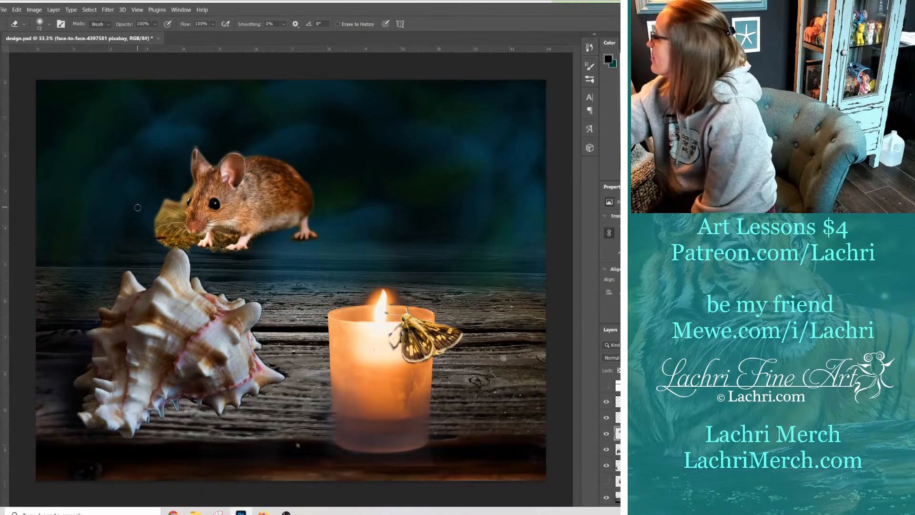
Erase the leftover background and original whiskers around the mouse's nose with a smaller soft round eraser.
{"action": "right_click", "coordinate": [315, 203]}
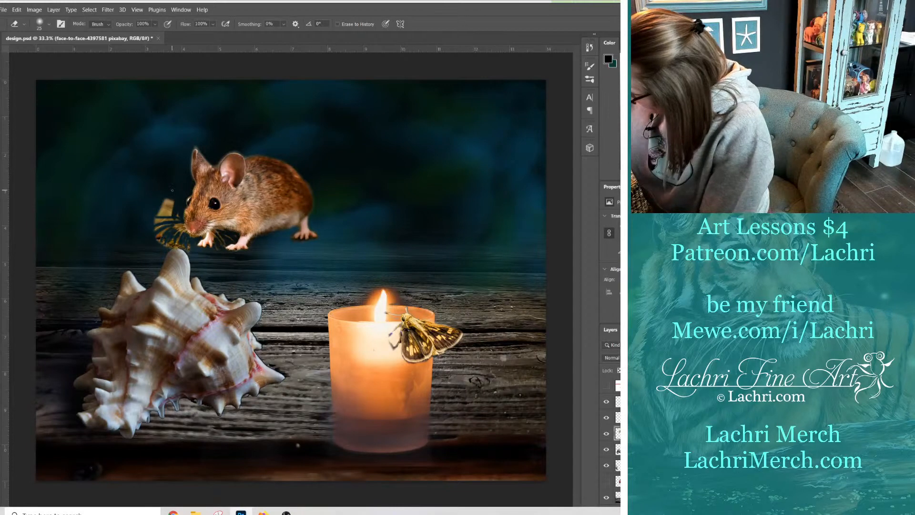
{"action": "right_click", "coordinate": [239, 262]}
{"action": "left_click_drag", "start_coordinate": [317, 283], "coordinate": [295, 286]}
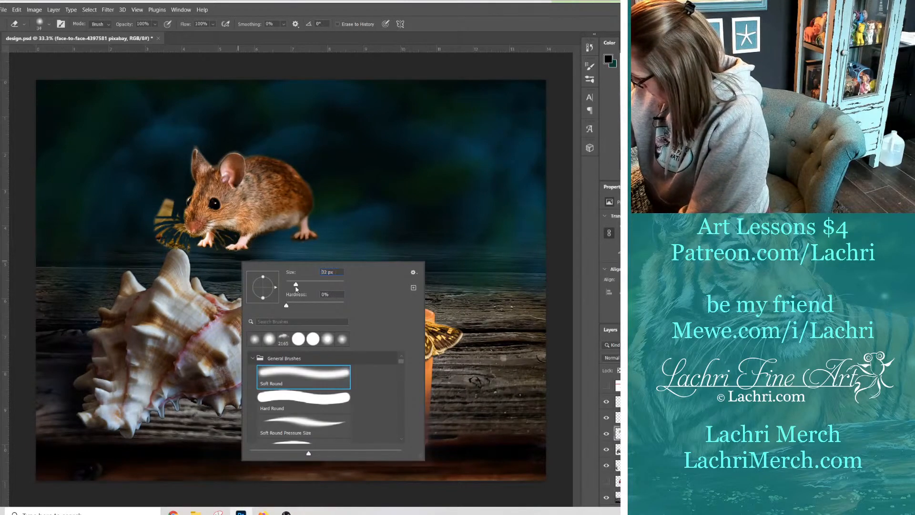
{"action": "mouse_move", "coordinate": [159, 210]}
{"action": "left_mouse_down"}
{"action": "mouse_move", "coordinate": [170, 212]}
{"action": "mouse_move", "coordinate": [163, 205]}
{"action": "mouse_move", "coordinate": [171, 201]}
{"action": "mouse_move", "coordinate": [156, 220]}
{"action": "mouse_move", "coordinate": [166, 235]}
{"action": "left_mouse_up"}
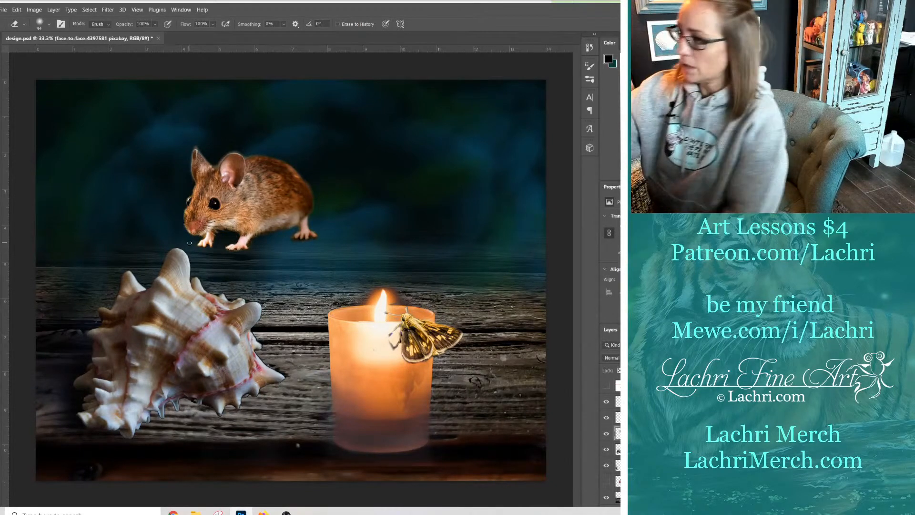
Paint new whiskers at the mouse's nose in light grey with a 6 px Soft Round Pressure Size brush, raising the opacity to 42%.
{"action": "key", "text": "b"}
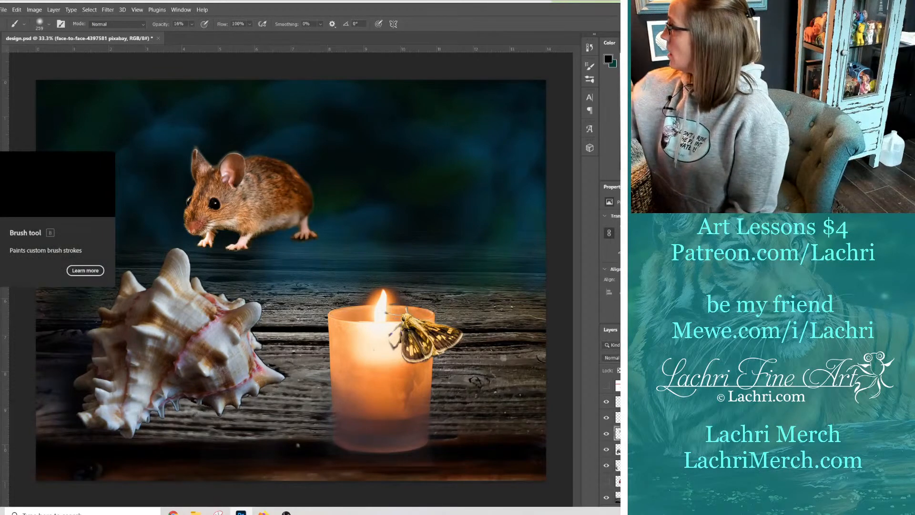
{"action": "left_click", "coordinate": [619, 60]}
{"action": "right_click", "coordinate": [381, 203]}
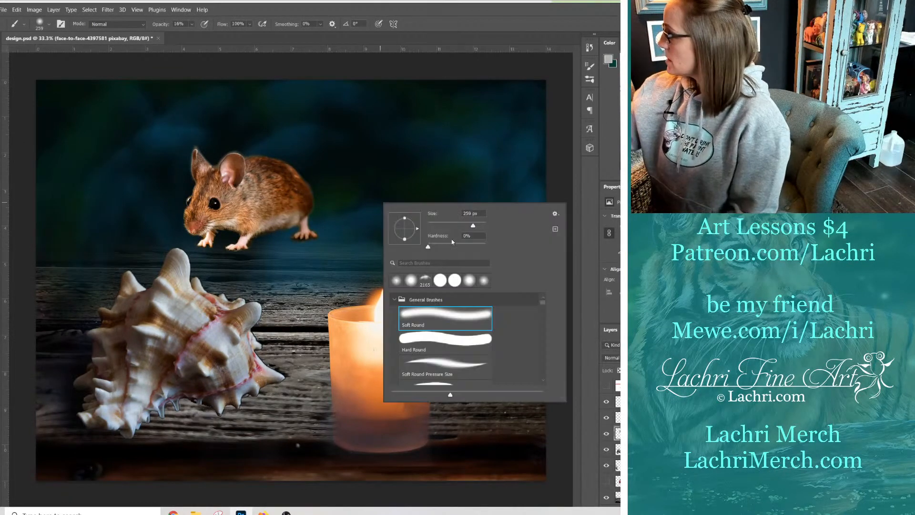
{"action": "left_click", "coordinate": [443, 377]}
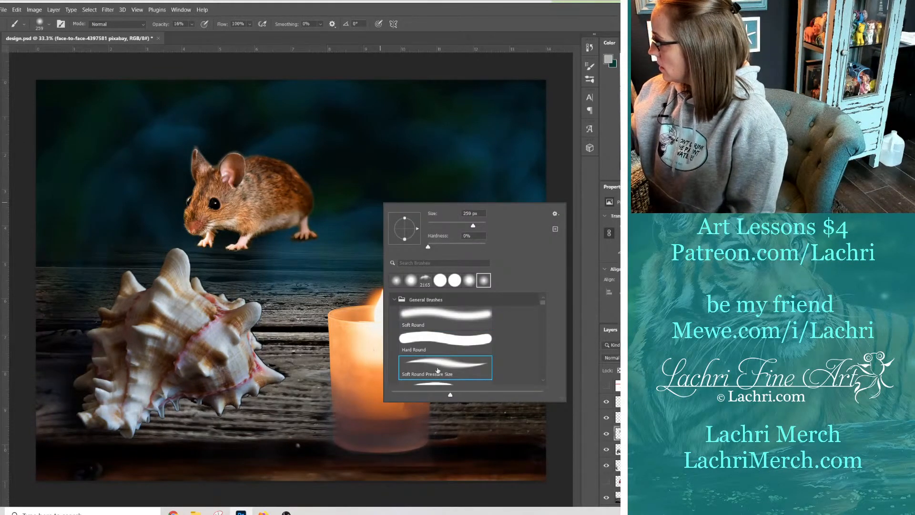
{"action": "left_click", "coordinate": [433, 226]}
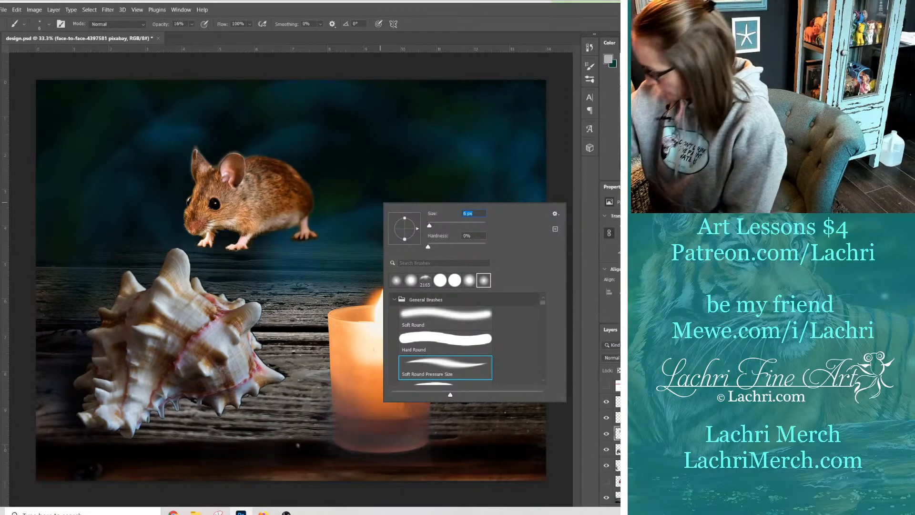
{"action": "left_click", "coordinate": [182, 226]}
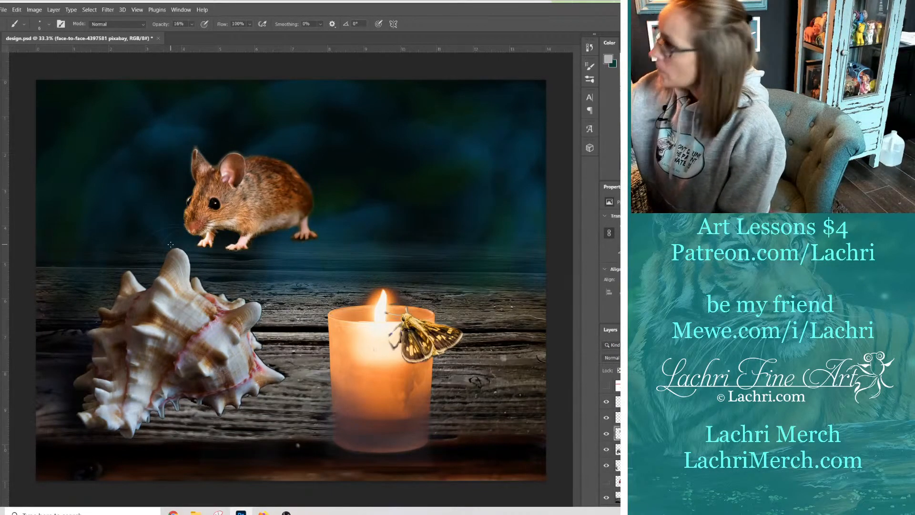
{"action": "left_click", "coordinate": [192, 25]}
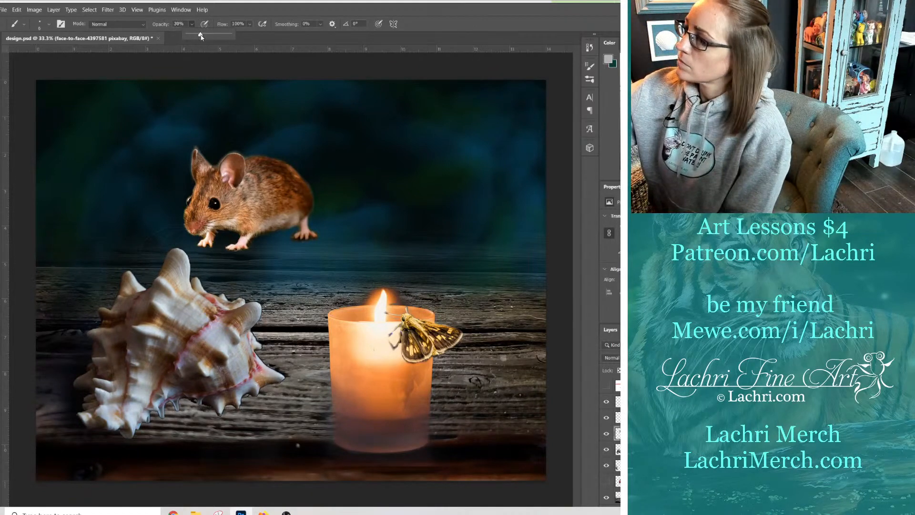
{"action": "left_click", "coordinate": [181, 223]}
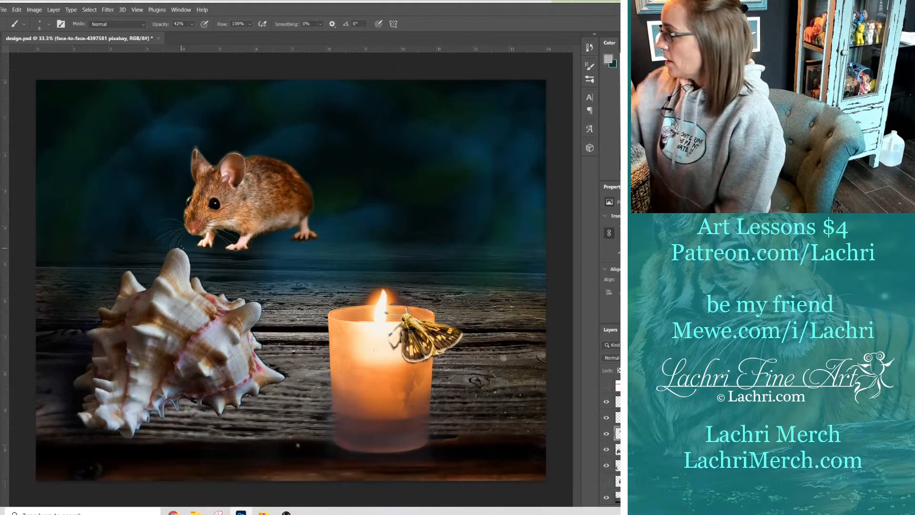
{"action": "left_click_drag", "start_coordinate": [183, 230], "coordinate": [174, 247]}
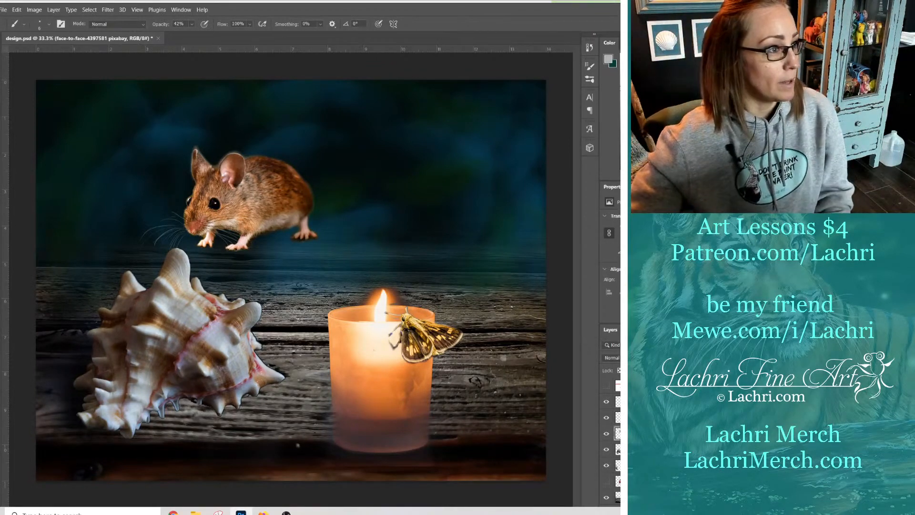
Move the mouse down onto the wooden boards between the seashell and the candle, with its rear behind the candle.
{"action": "key", "text": "v"}
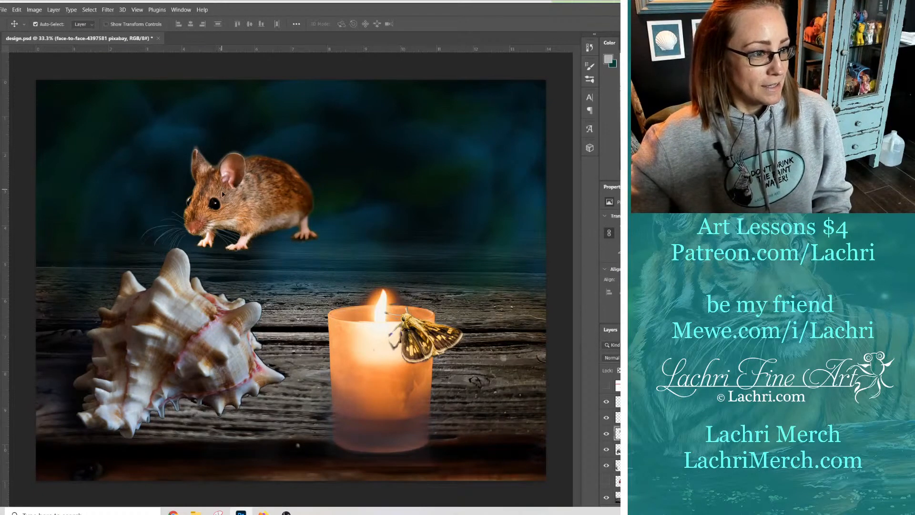
{"action": "left_click_drag", "start_coordinate": [222, 193], "coordinate": [292, 350]}
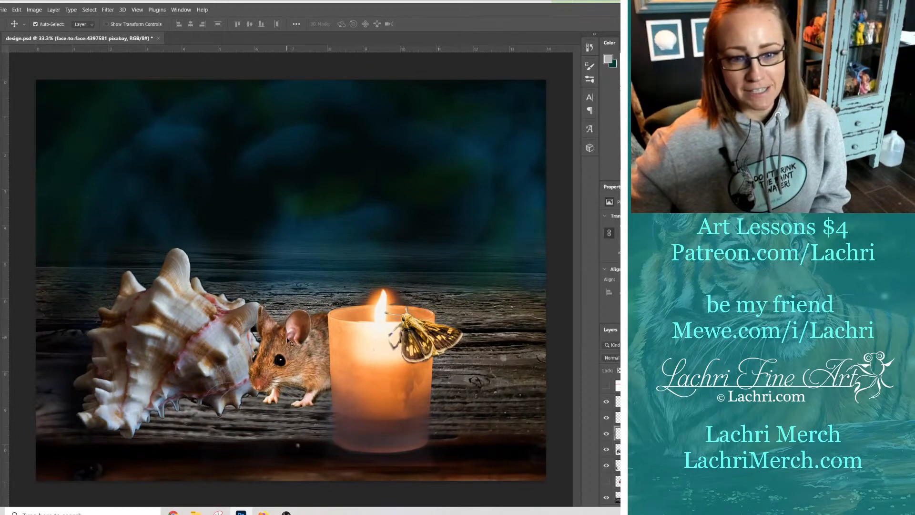
{"action": "left_click_drag", "start_coordinate": [287, 356], "coordinate": [301, 372]}
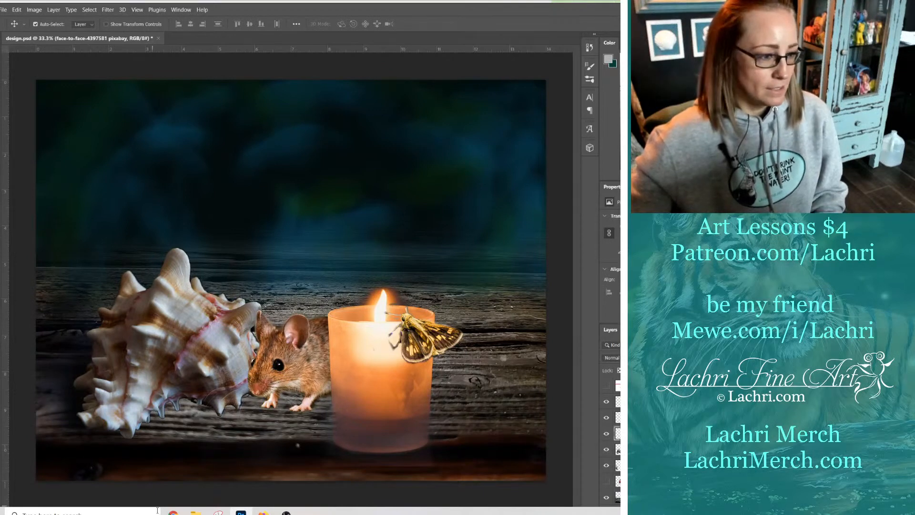
Switch to the browser, load mewe.com/myworld in a new tab and follow the Pexels mouse photos link shared in a chat.
{"action": "mouse_move", "coordinate": [173, 512]}
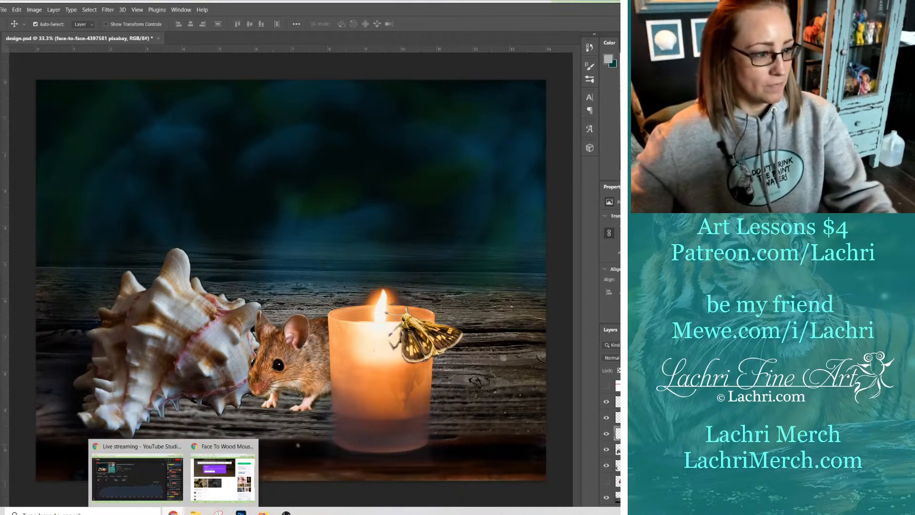
{"action": "left_click", "coordinate": [222, 474]}
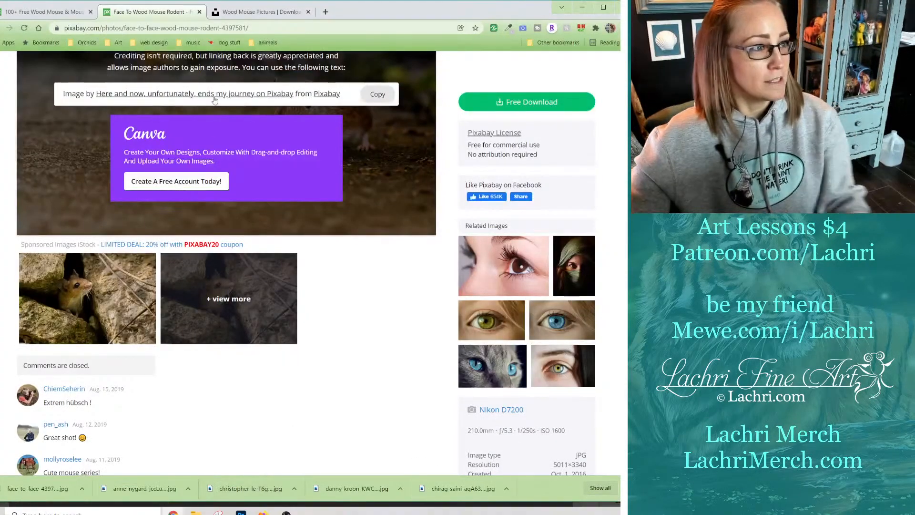
{"action": "key", "text": "ctrl+t"}
{"action": "type", "text": "mewe.com/myworld"}
{"action": "key", "text": "Return"}
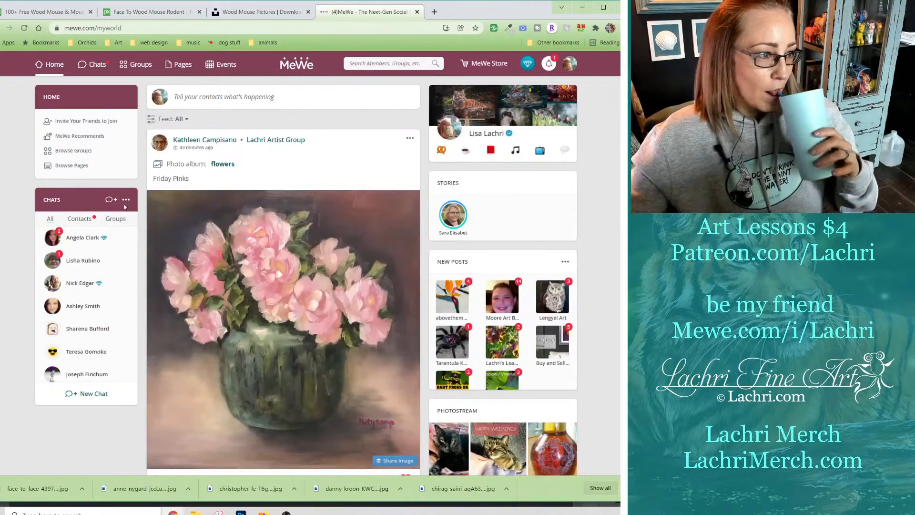
{"action": "left_click", "coordinate": [83, 260]}
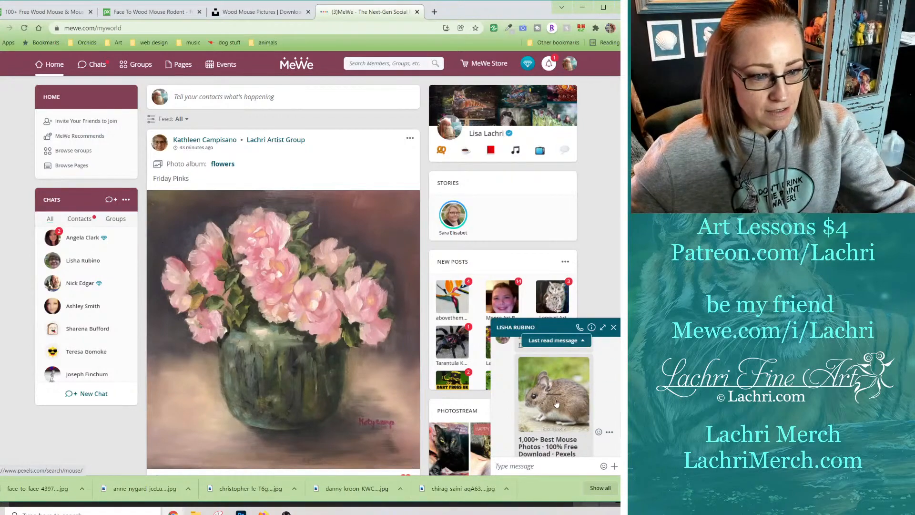
{"action": "left_click", "coordinate": [556, 403]}
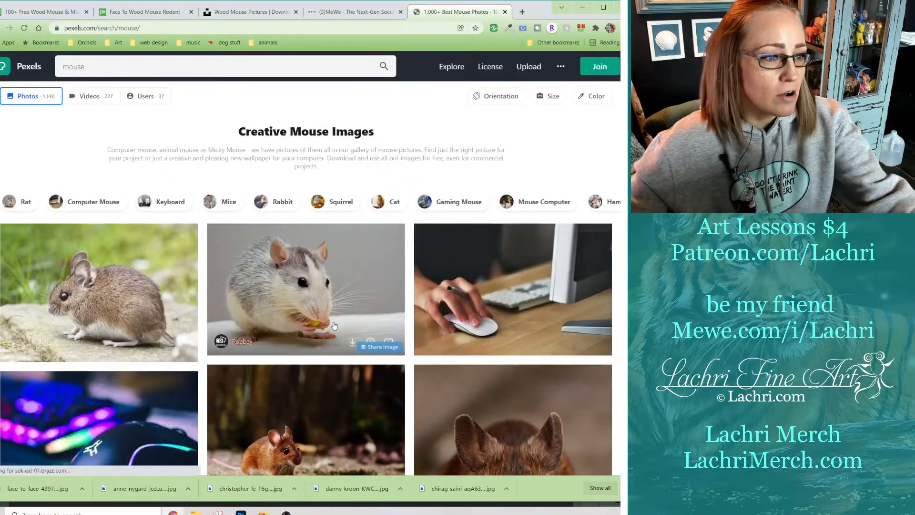
Browse the Pexels mouse results for alternative reference photos of a live mouse.
{"action": "scroll", "coordinate": [334, 326], "scroll_direction": "down", "scroll_amount": 5}
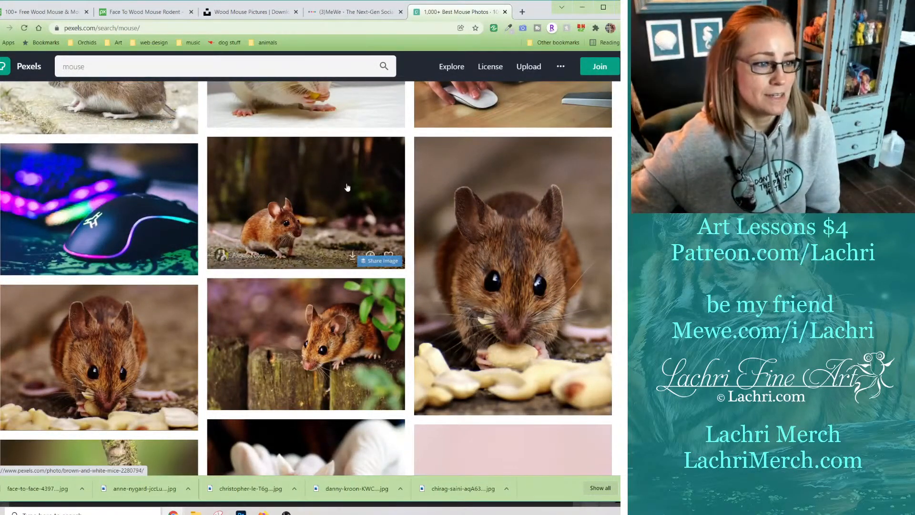
{"action": "left_click", "coordinate": [355, 12]}
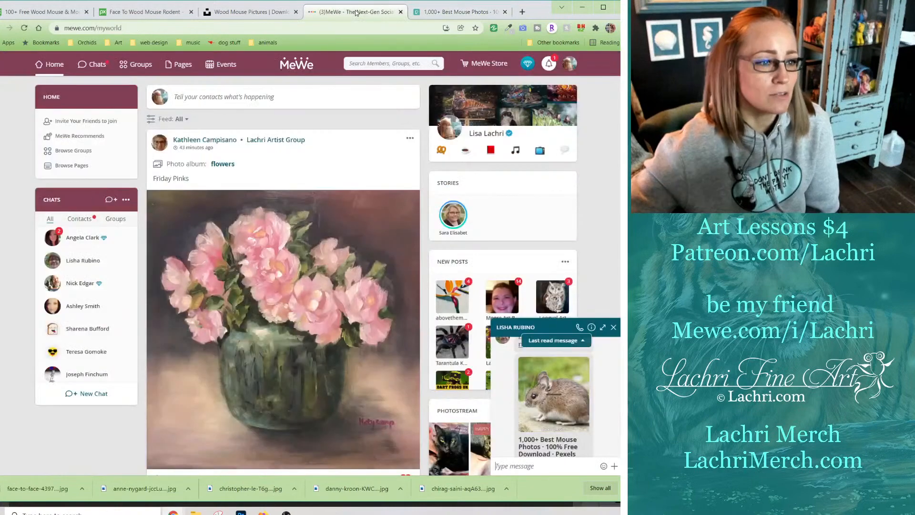
{"action": "left_click", "coordinate": [448, 18]}
{"action": "scroll", "coordinate": [306, 351], "scroll_direction": "down", "scroll_amount": 5}
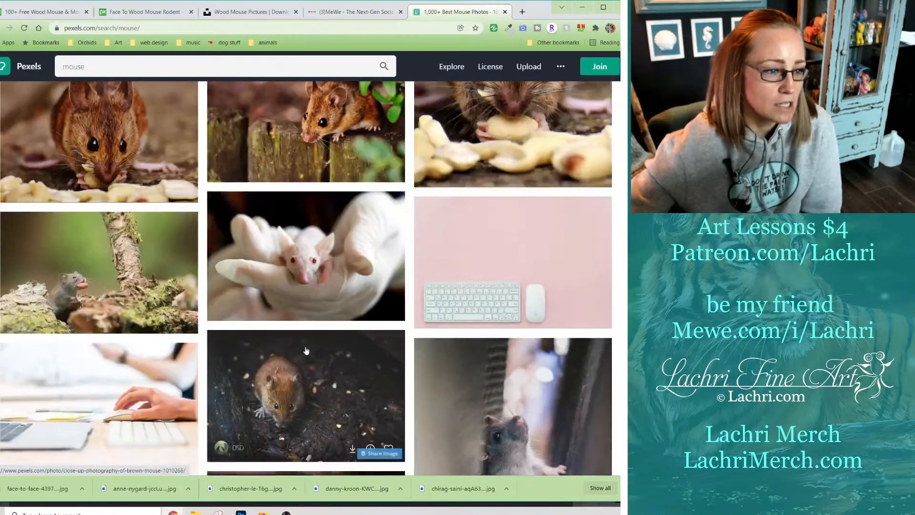
{"action": "scroll", "coordinate": [306, 350], "scroll_direction": "down", "scroll_amount": 5}
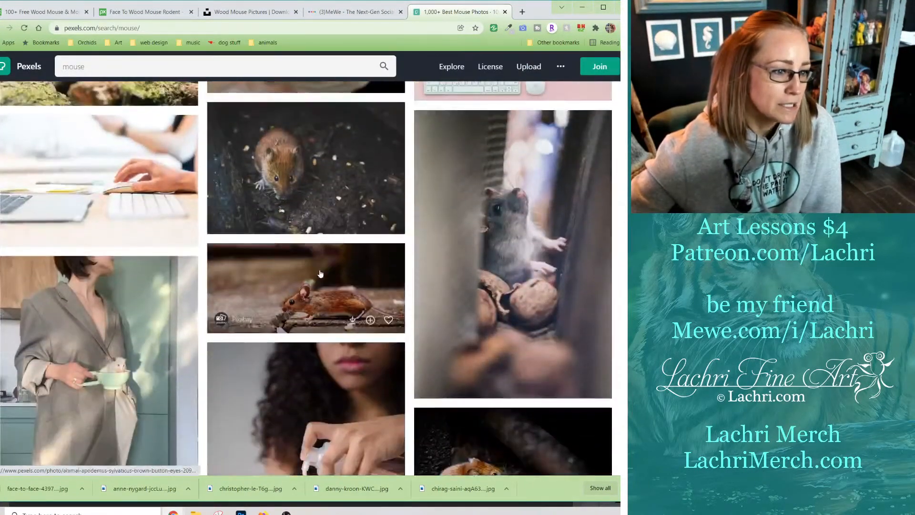
{"action": "scroll", "coordinate": [320, 274], "scroll_direction": "down", "scroll_amount": 5}
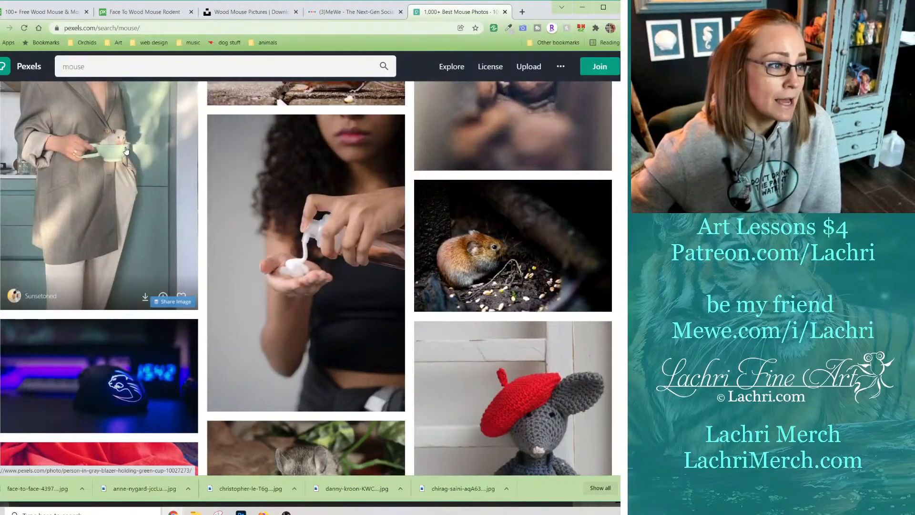
{"action": "scroll", "coordinate": [248, 152], "scroll_direction": "up", "scroll_amount": 8}
Follow the mouse photos link in the other MeWe chat and close the duplicate Pexels page.
{"action": "left_click", "coordinate": [353, 13]}
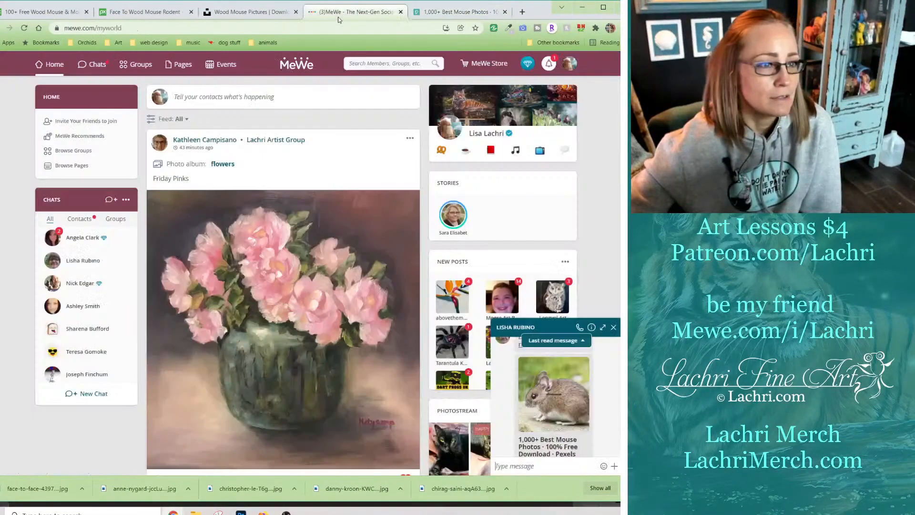
{"action": "left_click", "coordinate": [89, 248]}
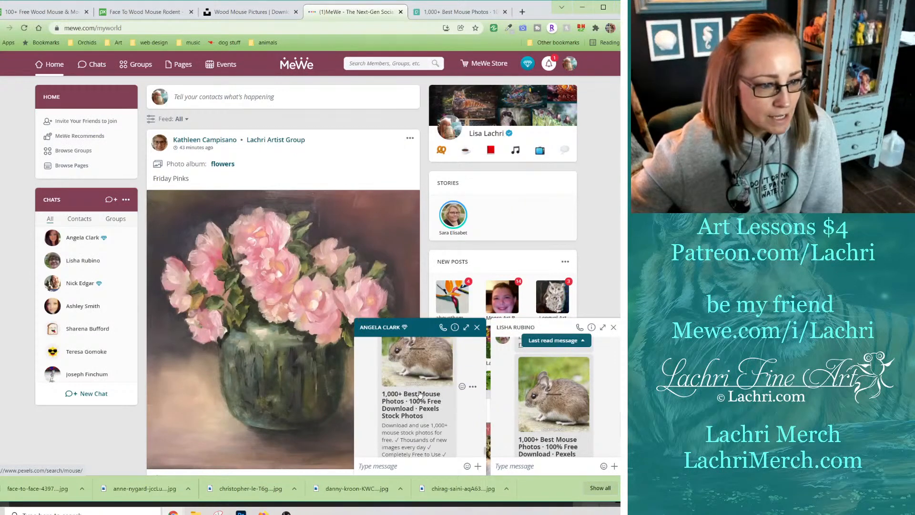
{"action": "left_click", "coordinate": [420, 393]}
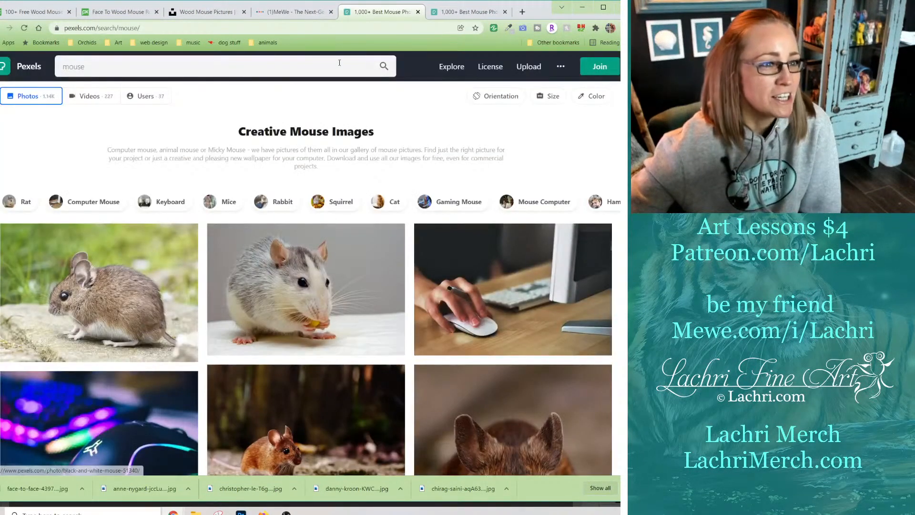
{"action": "left_click", "coordinate": [418, 12]}
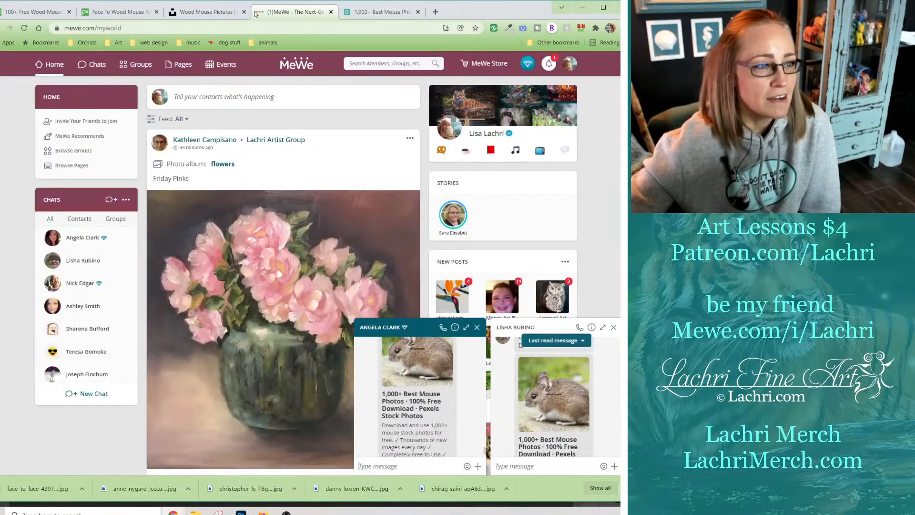
Switch back to Photoshop and move the mouse slightly lower on the boards between the seashell and the candle.
{"action": "left_click", "coordinate": [241, 511]}
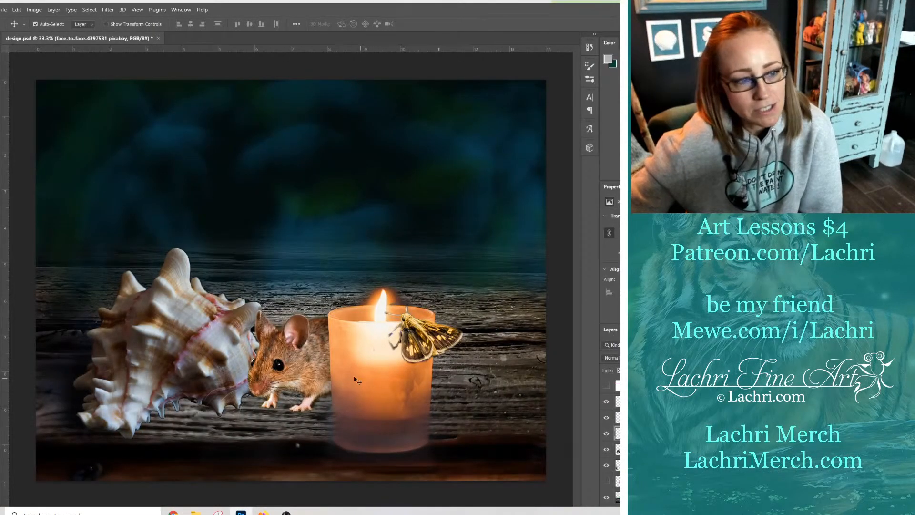
{"action": "left_click_drag", "start_coordinate": [300, 356], "coordinate": [301, 370]}
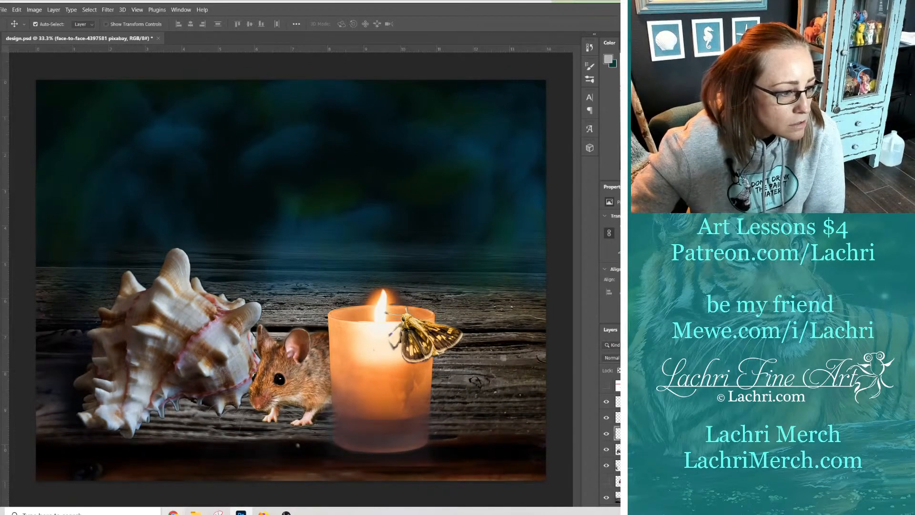
View the original photo face-to-face-4397581 pixabay from the collage folder and compare its mouse with the one in the collage.
{"action": "left_click", "coordinate": [195, 513]}
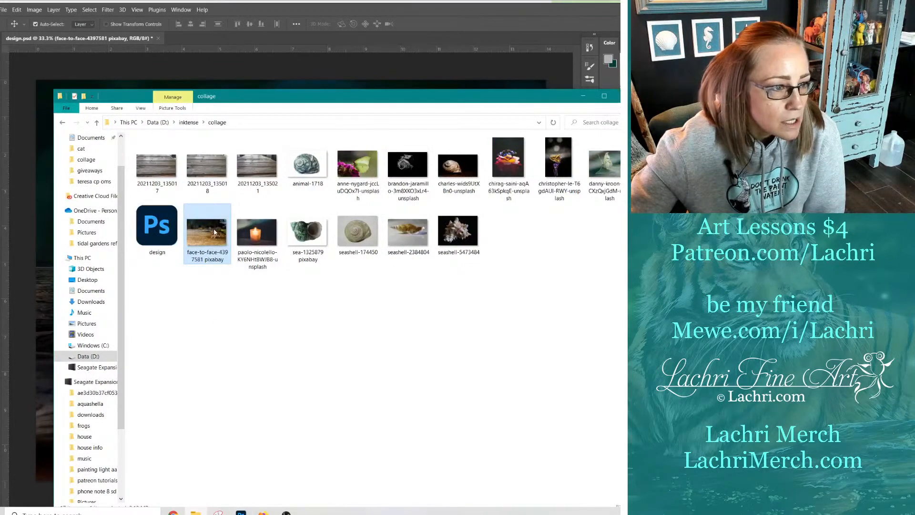
{"action": "double_click", "coordinate": [224, 243]}
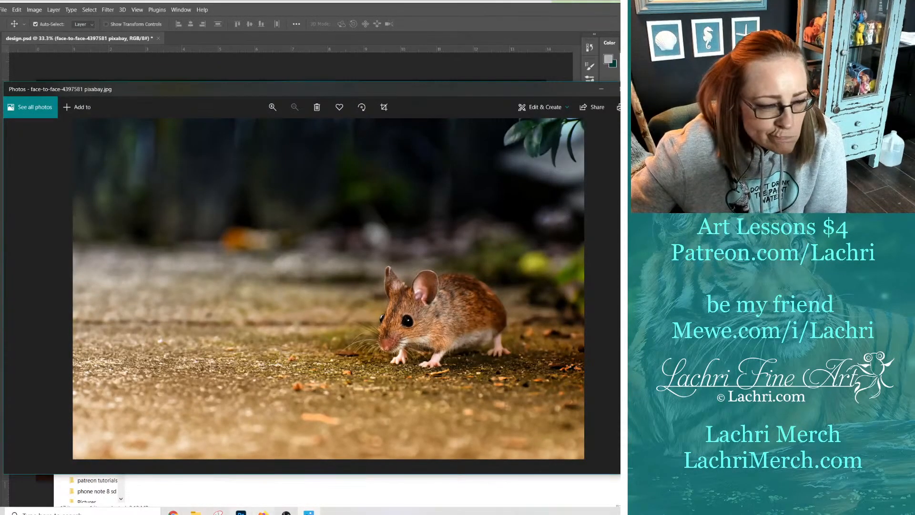
{"action": "left_click", "coordinate": [241, 513]}
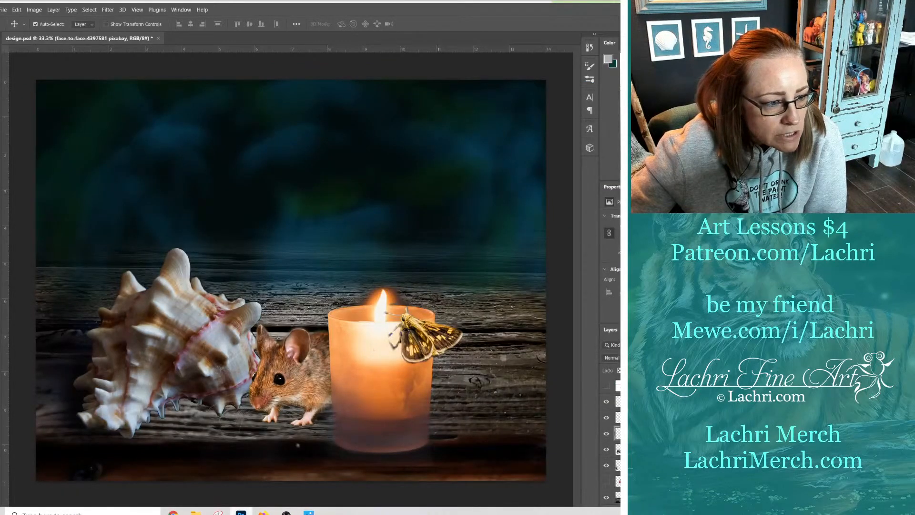
{"action": "left_click", "coordinate": [241, 512]}
{"action": "left_click", "coordinate": [241, 512]}
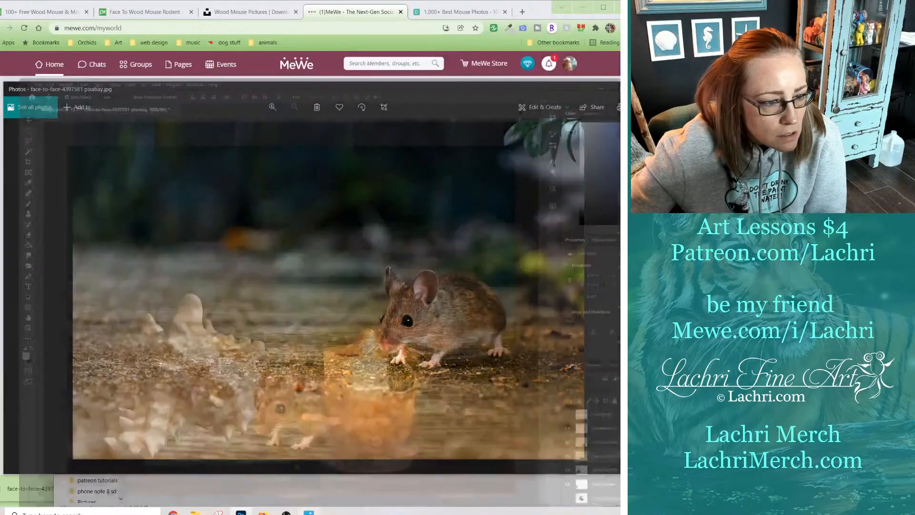
{"action": "left_click", "coordinate": [241, 513]}
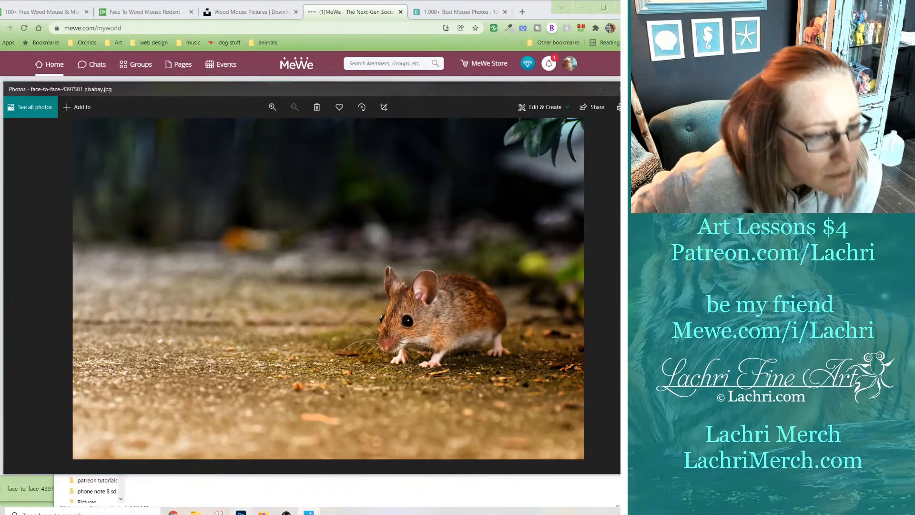
{"action": "left_click", "coordinate": [241, 512]}
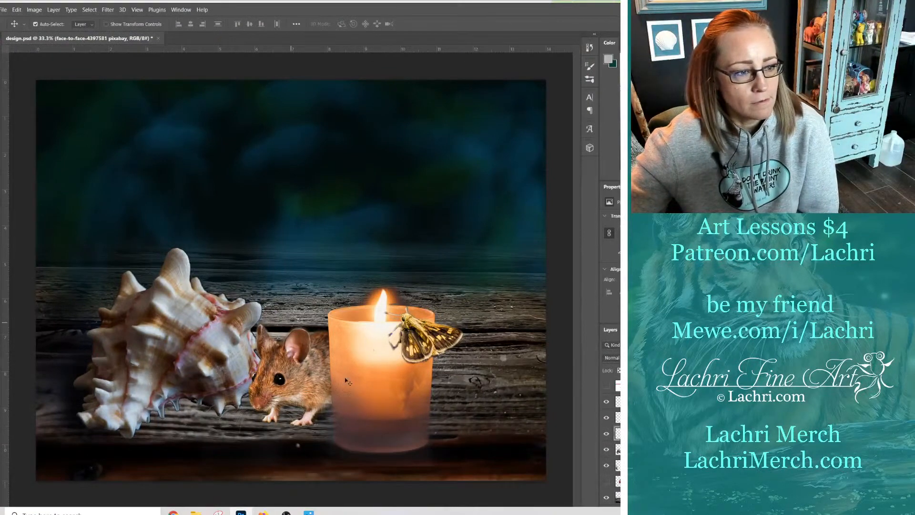
Return to the Pexels mouse results in the browser and examine the mouse poses again as possible references.
{"action": "mouse_move", "coordinate": [172, 513]}
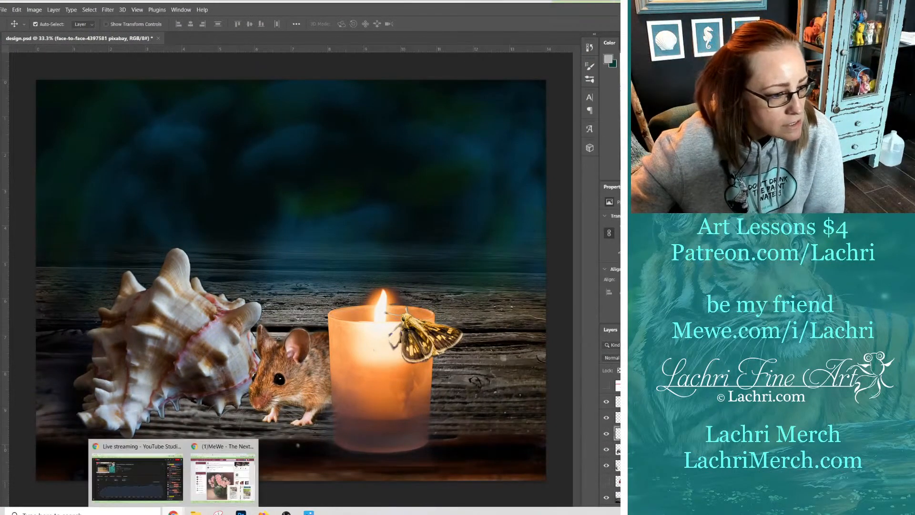
{"action": "left_click", "coordinate": [223, 474]}
{"action": "left_click", "coordinate": [457, 11]}
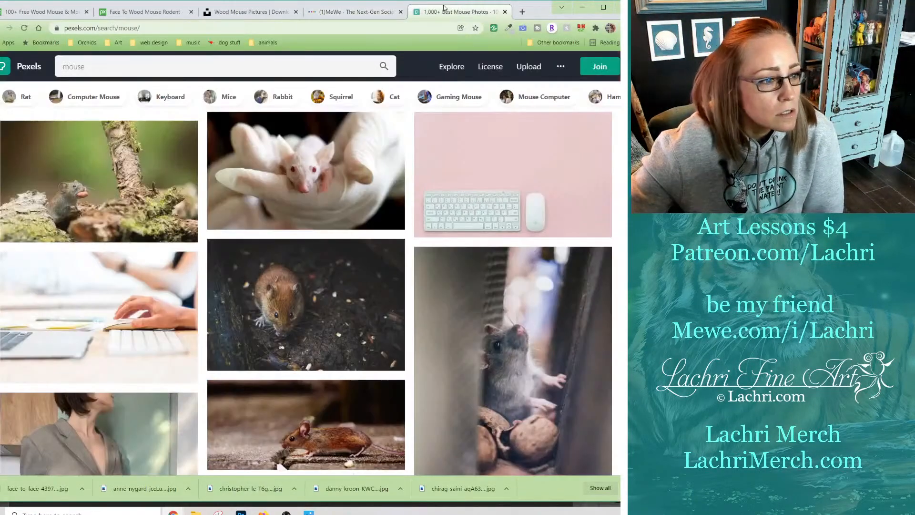
{"action": "scroll", "coordinate": [315, 226], "scroll_direction": "down", "scroll_amount": 4}
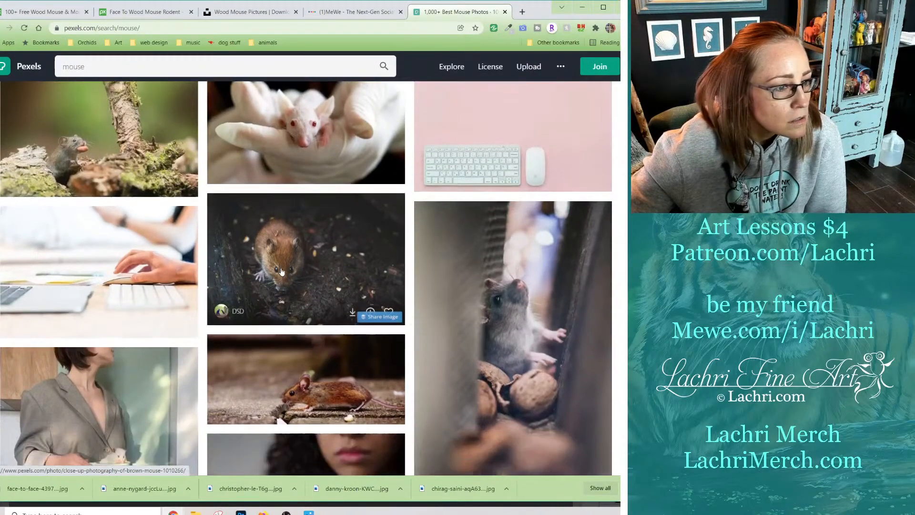
{"action": "scroll", "coordinate": [281, 272], "scroll_direction": "down", "scroll_amount": 3}
{"action": "scroll", "coordinate": [281, 272], "scroll_direction": "up", "scroll_amount": 14}
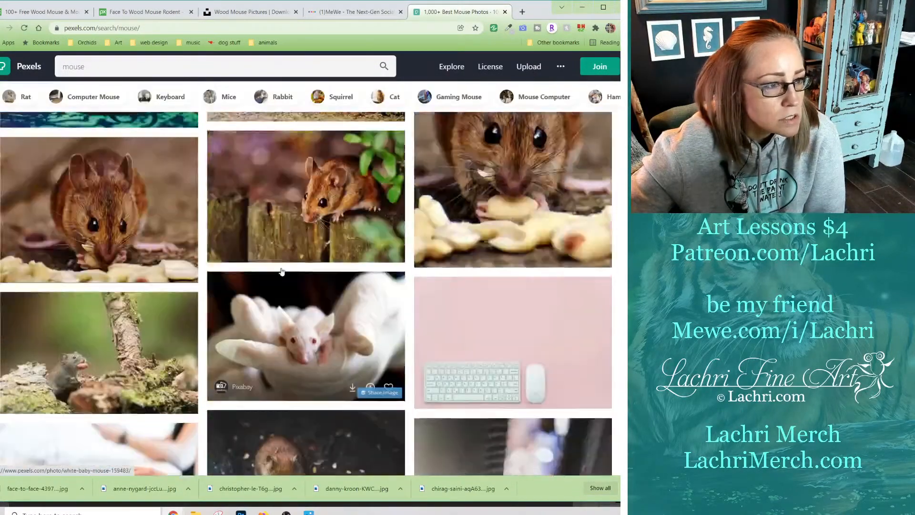
{"action": "scroll", "coordinate": [282, 272], "scroll_direction": "down", "scroll_amount": 2}
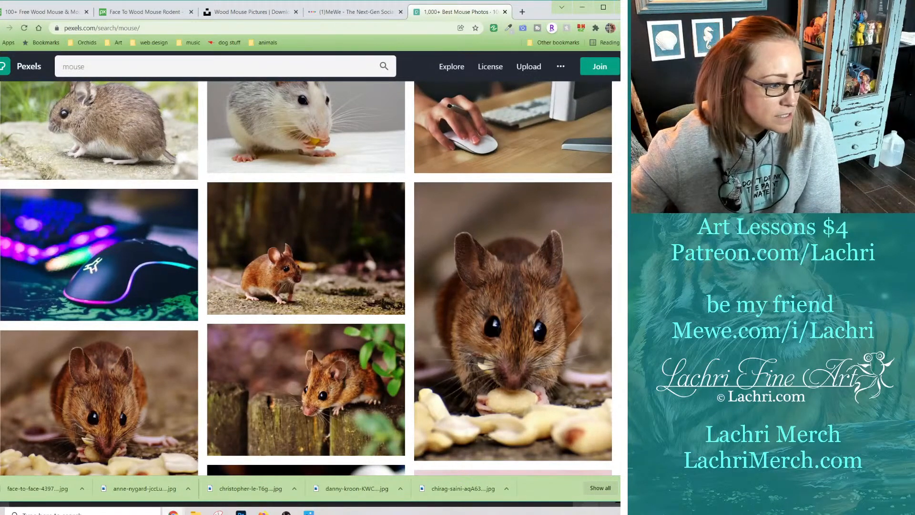
Open the Pexels black rat photo shared in the MeWe chat and look through its similar photos.
{"action": "left_click", "coordinate": [332, 8]}
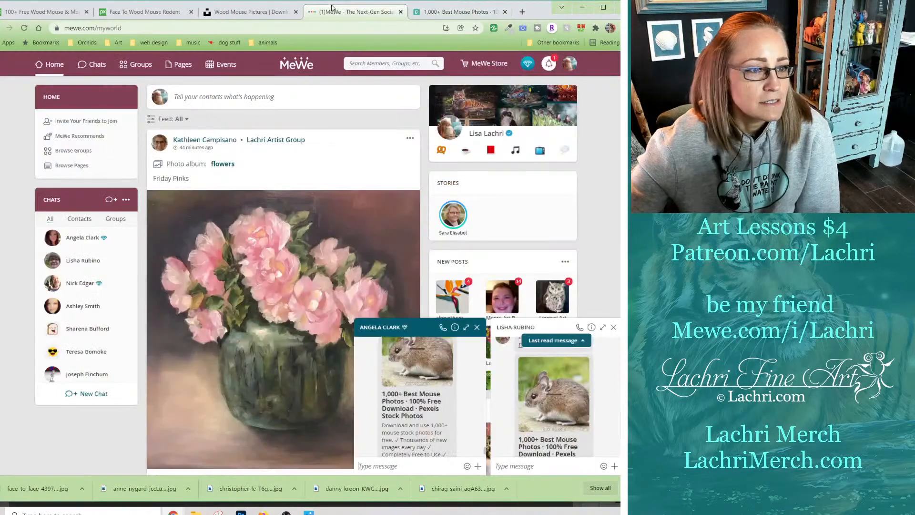
{"action": "scroll", "coordinate": [430, 388], "scroll_direction": "down", "scroll_amount": 2}
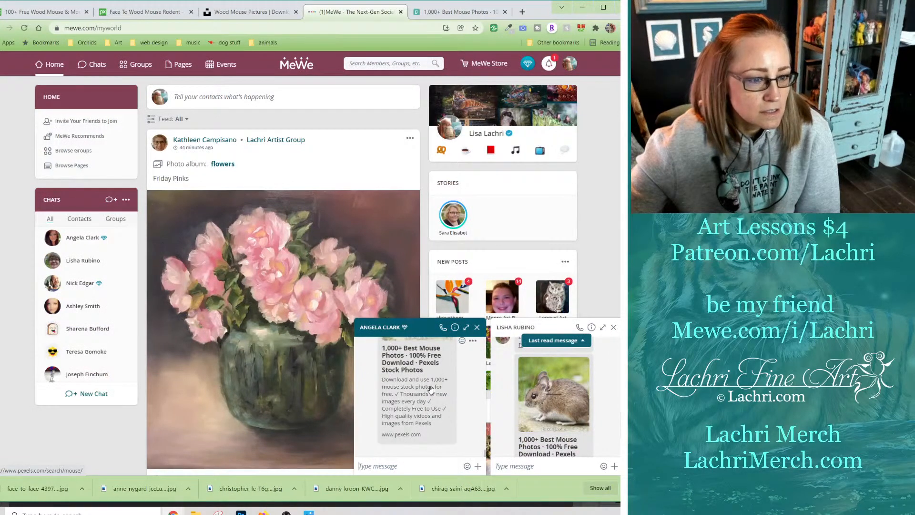
{"action": "scroll", "coordinate": [431, 389], "scroll_direction": "down", "scroll_amount": 5}
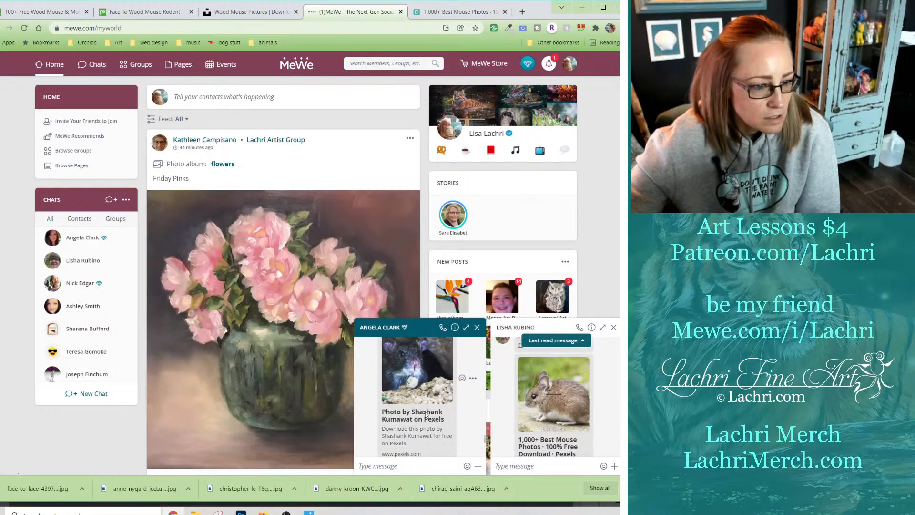
{"action": "left_click", "coordinate": [431, 389]}
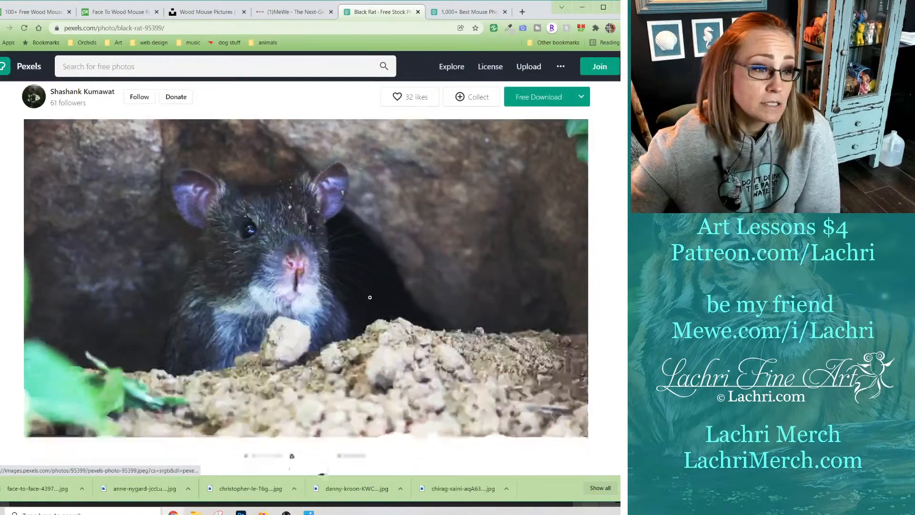
{"action": "scroll", "coordinate": [365, 293], "scroll_direction": "down", "scroll_amount": 10}
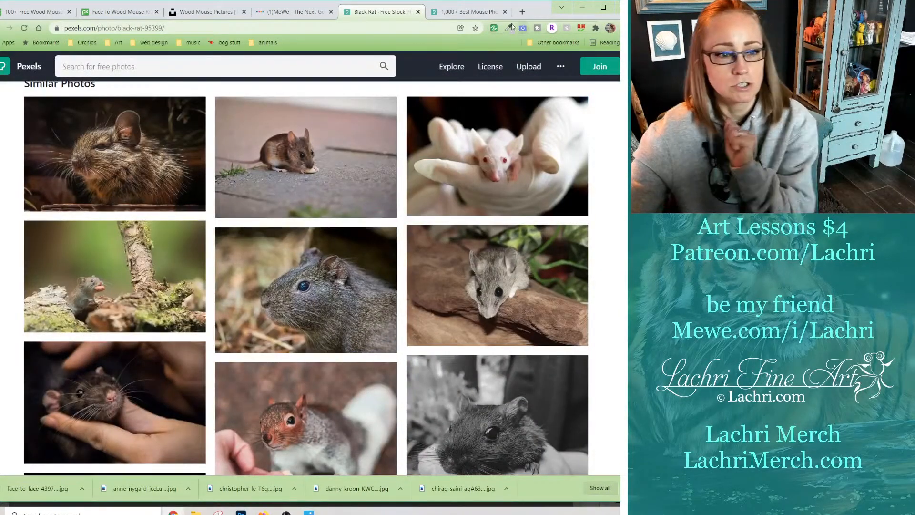
Close the black rat photo, the Pexels mouse results and the MeWe page.
{"action": "left_click", "coordinate": [418, 12]}
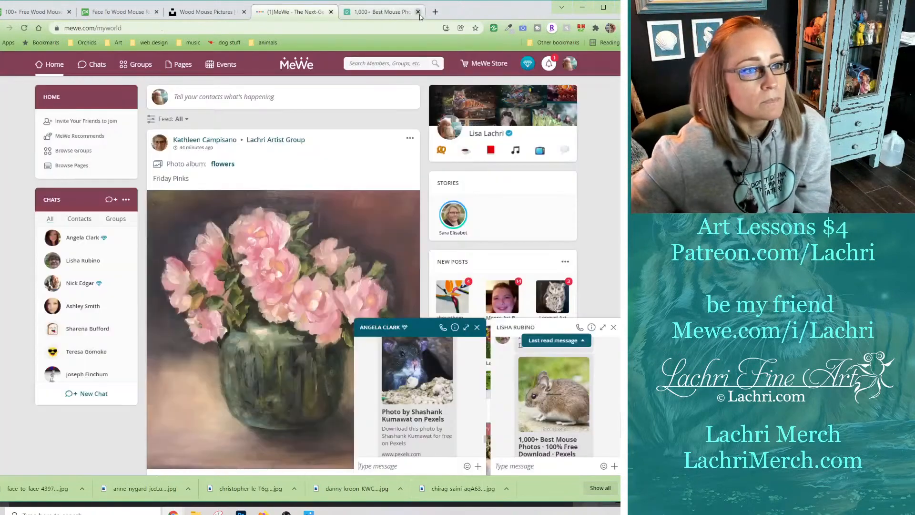
{"action": "left_click", "coordinate": [390, 15]}
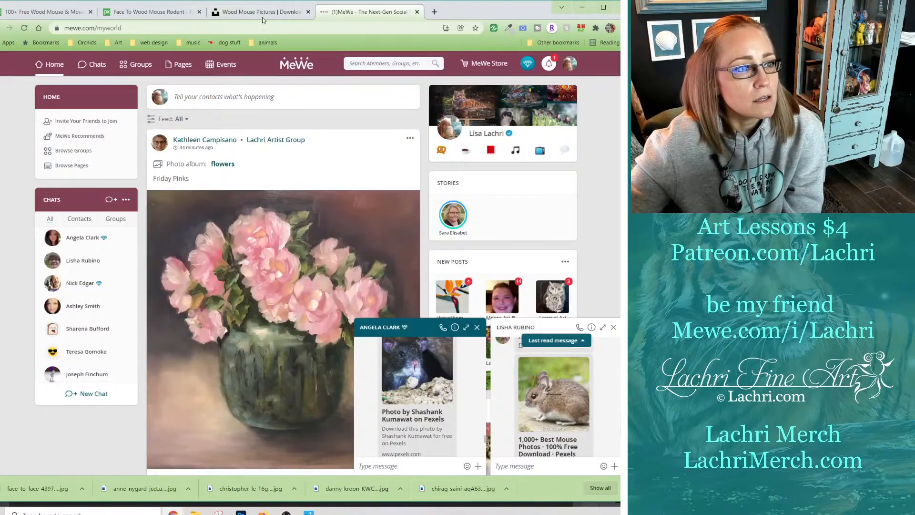
{"action": "left_click", "coordinate": [417, 12]}
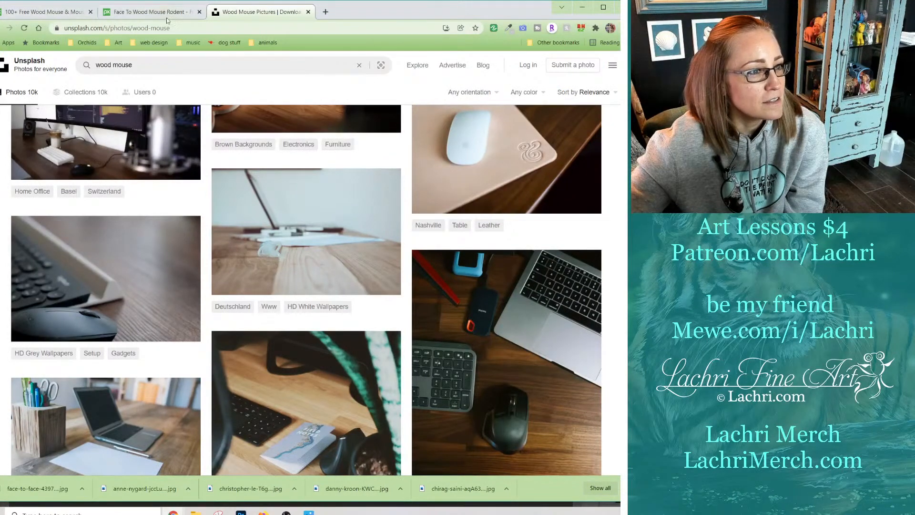
Close the Unsplash wood mouse results and search Pixabay's animal photos for "queen of the night".
{"action": "left_click", "coordinate": [307, 12]}
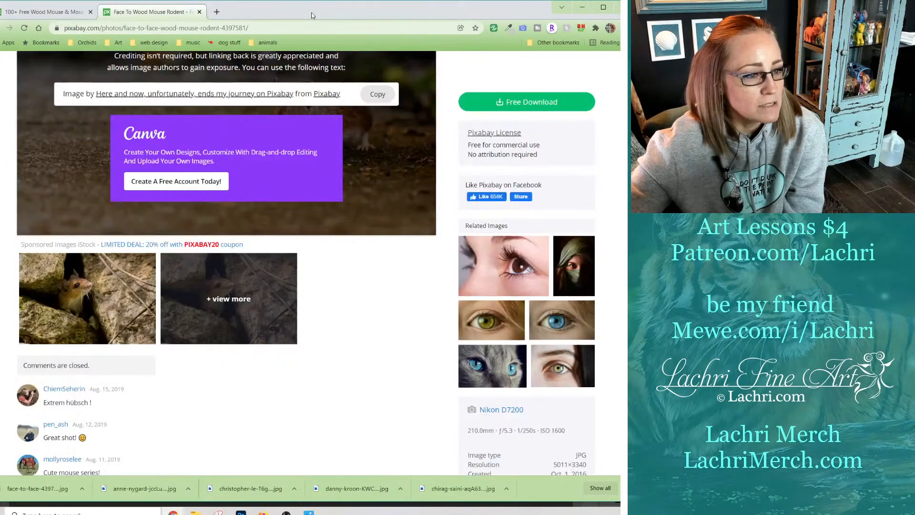
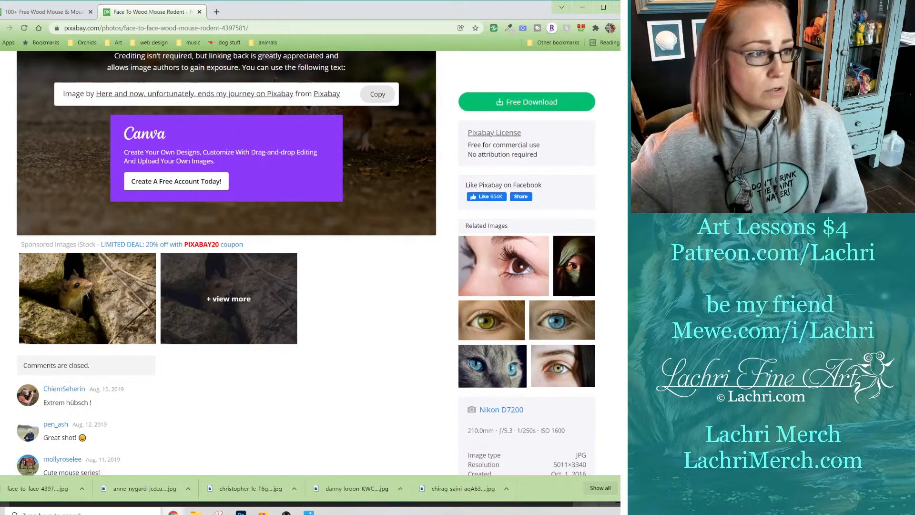
{"action": "scroll", "coordinate": [236, 166], "scroll_direction": "up", "scroll_amount": 3}
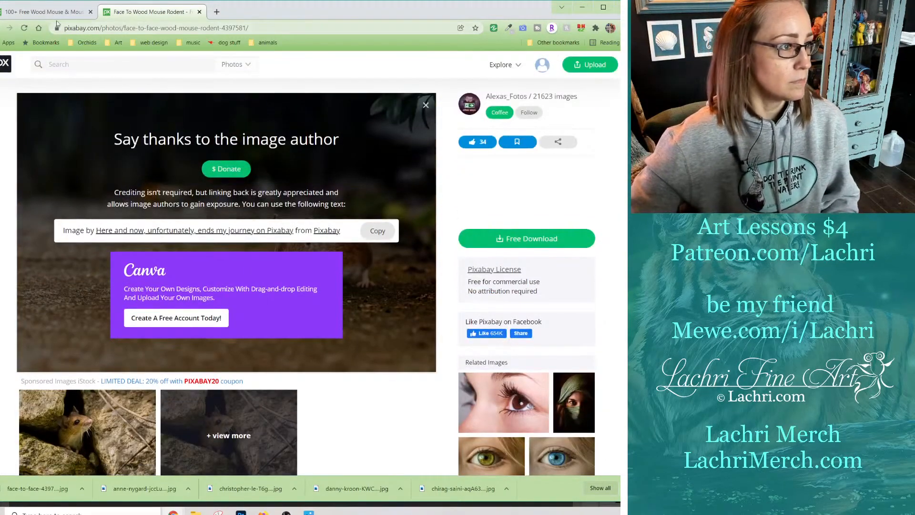
{"action": "left_click", "coordinate": [50, 12]}
{"action": "scroll", "coordinate": [284, 173], "scroll_direction": "up", "scroll_amount": 6}
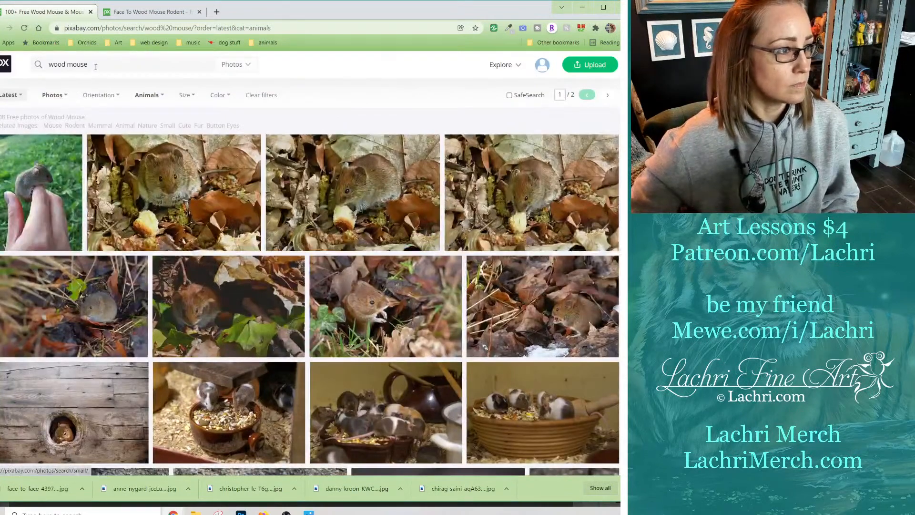
{"action": "triple_click", "coordinate": [96, 67]}
{"action": "type", "text": "qu"}
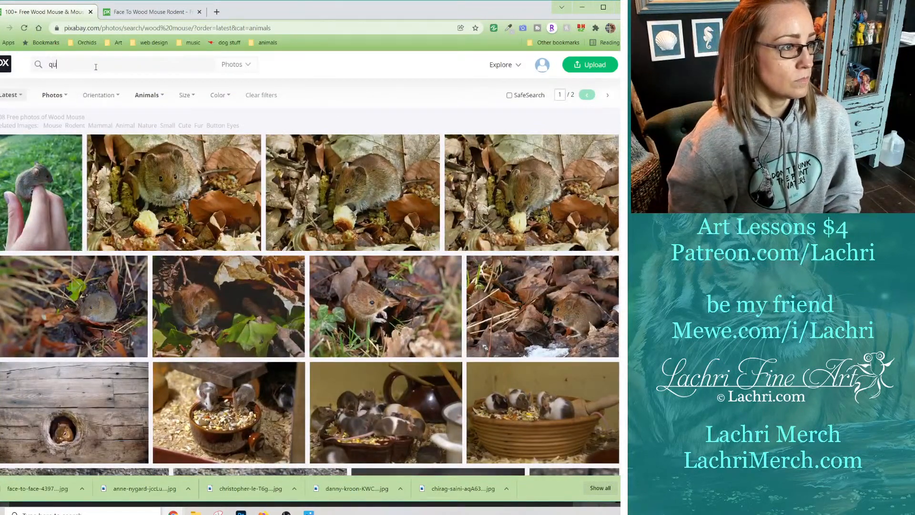
{"action": "type", "text": "een of the night"}
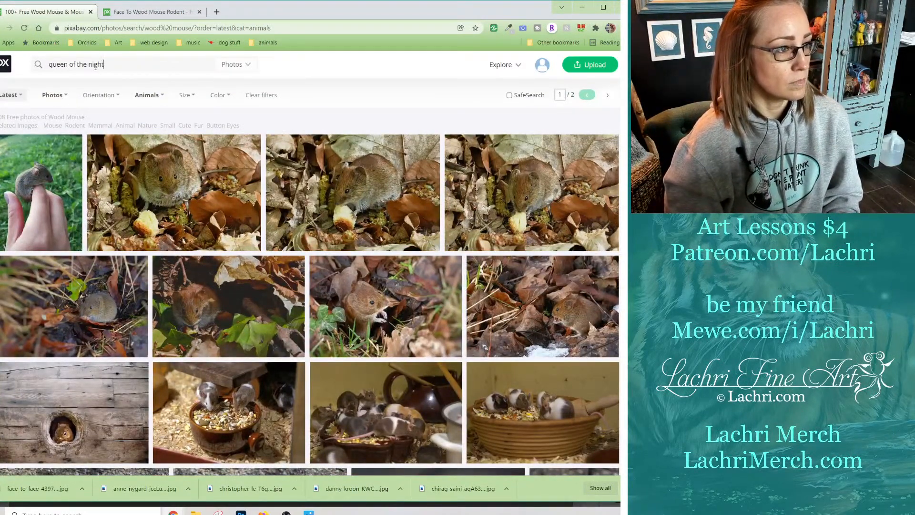
{"action": "key", "text": "Return"}
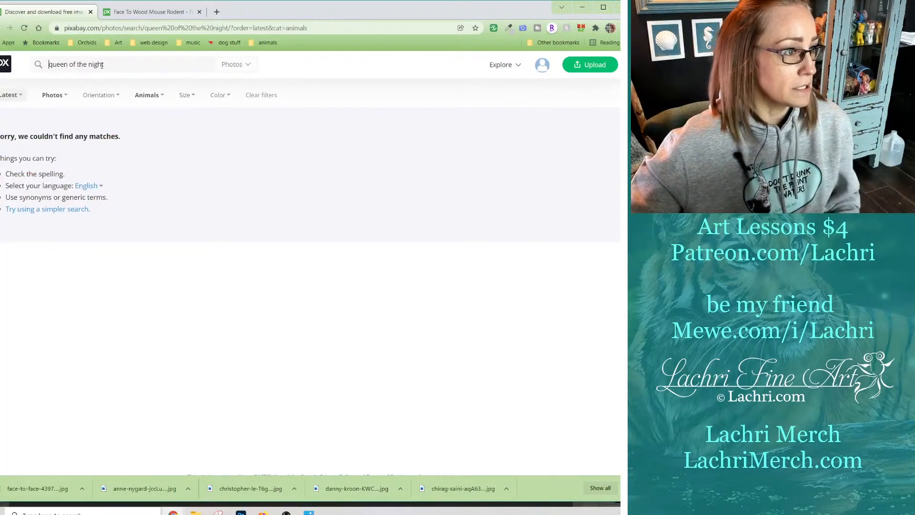
{"action": "double_click", "coordinate": [101, 65]}
{"action": "triple_click", "coordinate": [119, 64]}
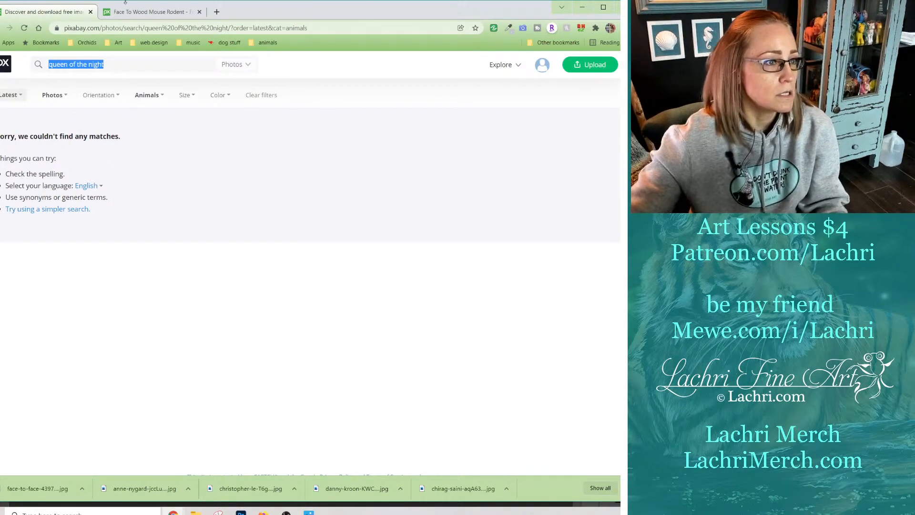
Search Pixabay for "pearls" from the wood mouse photo page and look through the first rows of results.
{"action": "key", "text": "ctrl+Tab"}
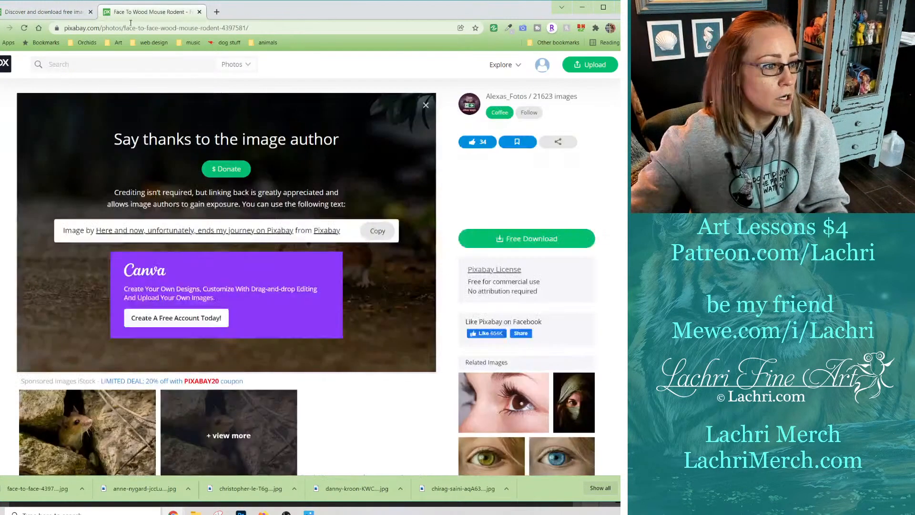
{"action": "left_click", "coordinate": [116, 63]}
{"action": "type", "text": "pearls"}
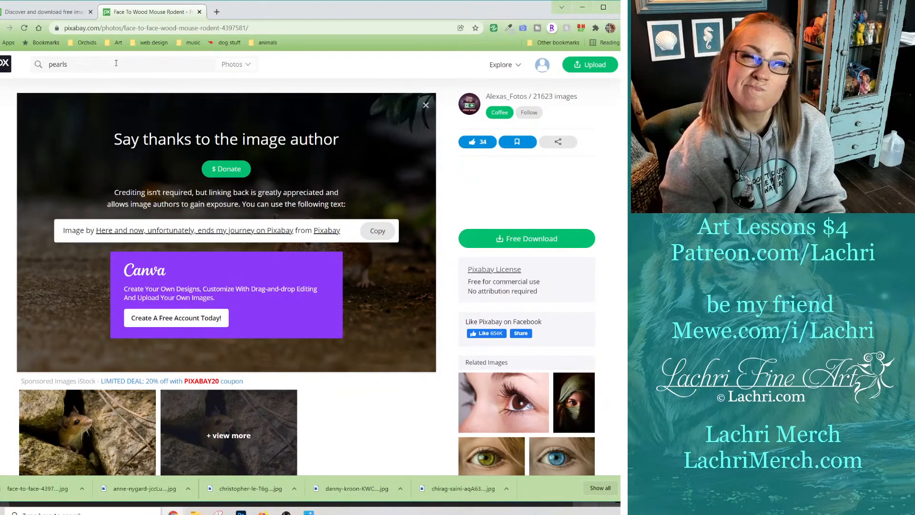
{"action": "key", "text": "Return"}
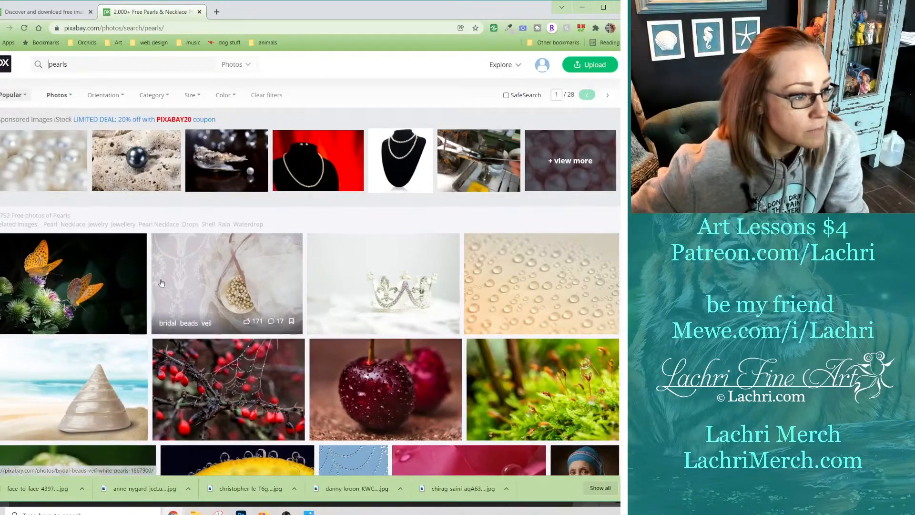
{"action": "scroll", "coordinate": [428, 304], "scroll_direction": "down", "scroll_amount": 2}
{"action": "scroll", "coordinate": [428, 305], "scroll_direction": "down", "scroll_amount": 8}
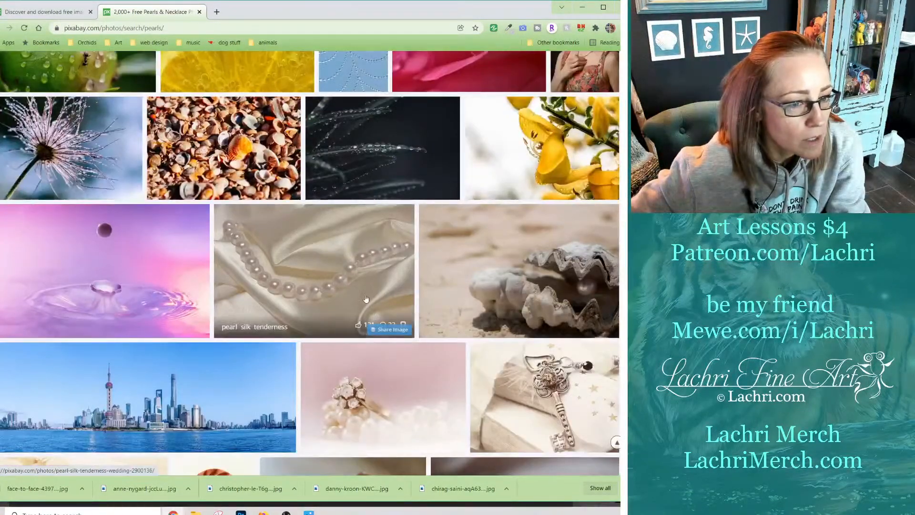
{"action": "scroll", "coordinate": [363, 296], "scroll_direction": "down", "scroll_amount": 2}
{"action": "scroll", "coordinate": [363, 294], "scroll_direction": "up", "scroll_amount": 2}
{"action": "scroll", "coordinate": [363, 295], "scroll_direction": "down", "scroll_amount": 5}
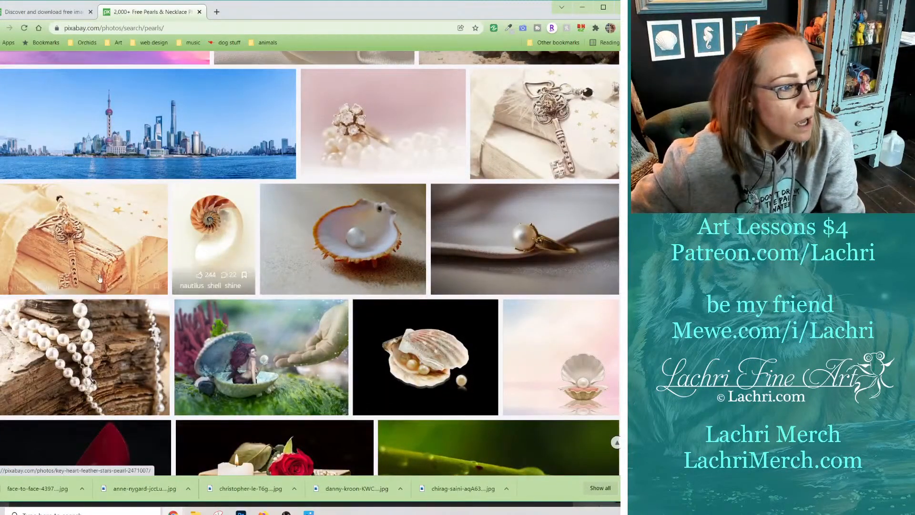
Open the nautilus shell photo from the pearl results in its own tab and view it.
{"action": "right_click", "coordinate": [219, 216]}
{"action": "left_click", "coordinate": [260, 221]}
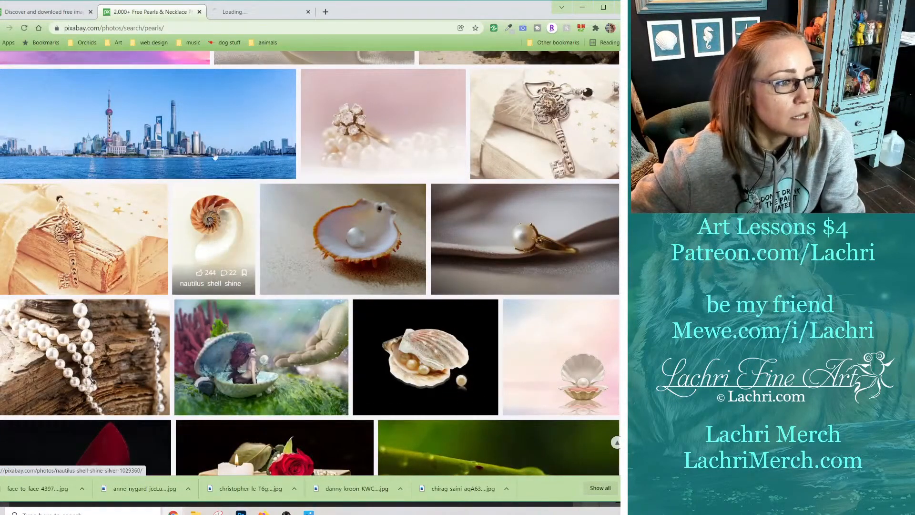
{"action": "left_click", "coordinate": [257, 12]}
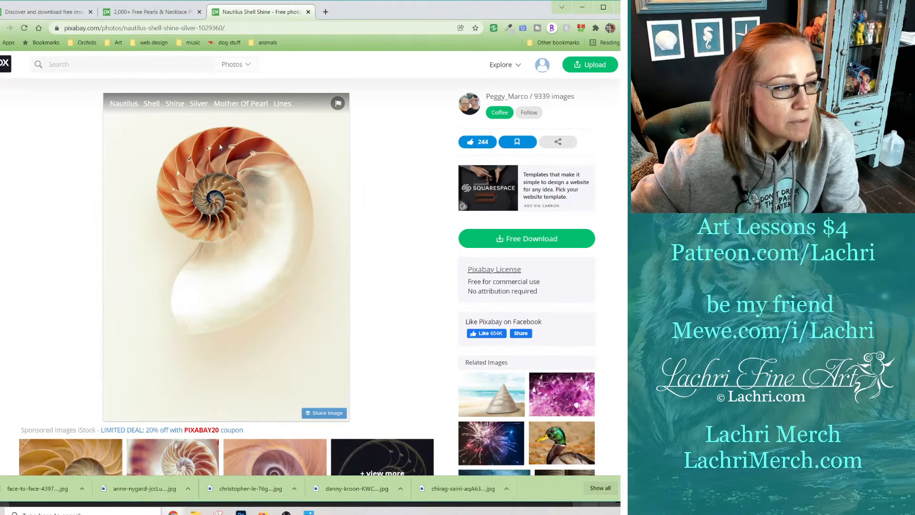
Return to the pearl results and examine the remaining photos for a pearl strand suited to the collage.
{"action": "left_click", "coordinate": [152, 11]}
{"action": "scroll", "coordinate": [428, 200], "scroll_direction": "down", "scroll_amount": 3}
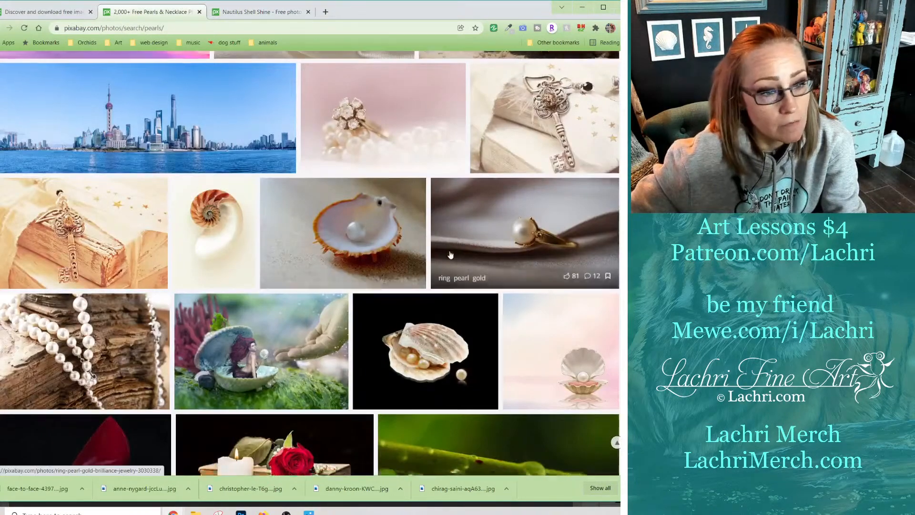
{"action": "scroll", "coordinate": [450, 278], "scroll_direction": "down", "scroll_amount": 1}
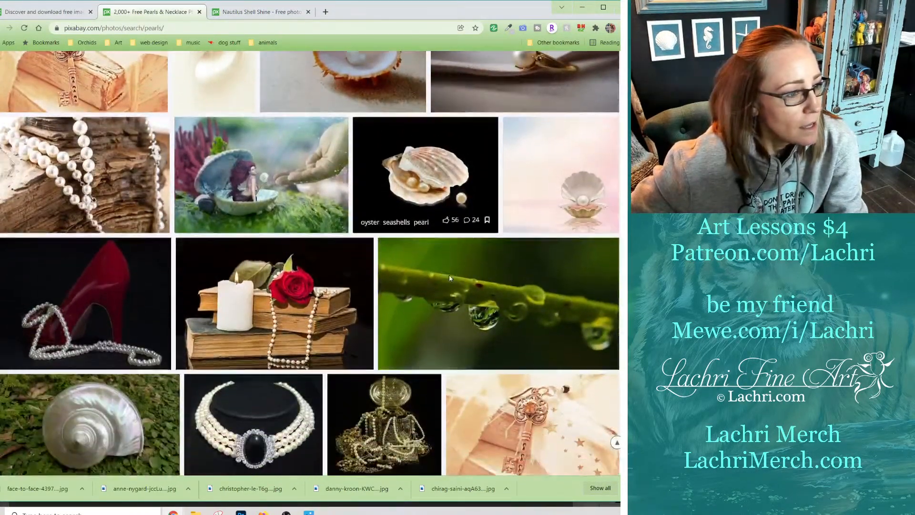
{"action": "scroll", "coordinate": [385, 337], "scroll_direction": "down", "scroll_amount": 4}
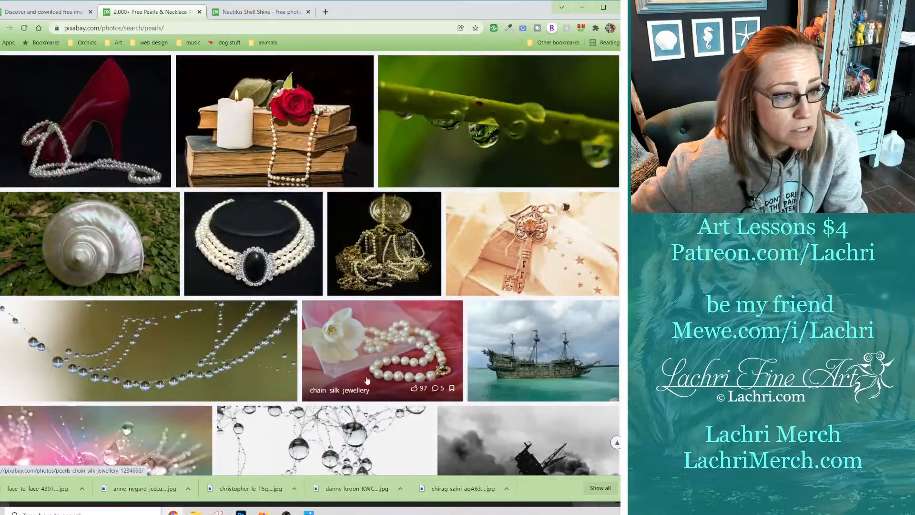
{"action": "scroll", "coordinate": [271, 383], "scroll_direction": "down", "scroll_amount": 2}
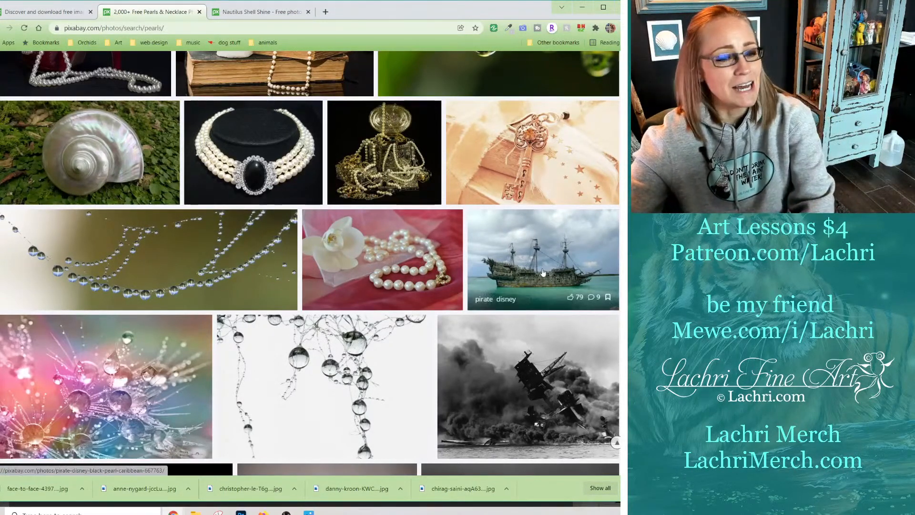
{"action": "scroll", "coordinate": [542, 265], "scroll_direction": "down", "scroll_amount": 4}
{"action": "scroll", "coordinate": [541, 265], "scroll_direction": "down", "scroll_amount": 2}
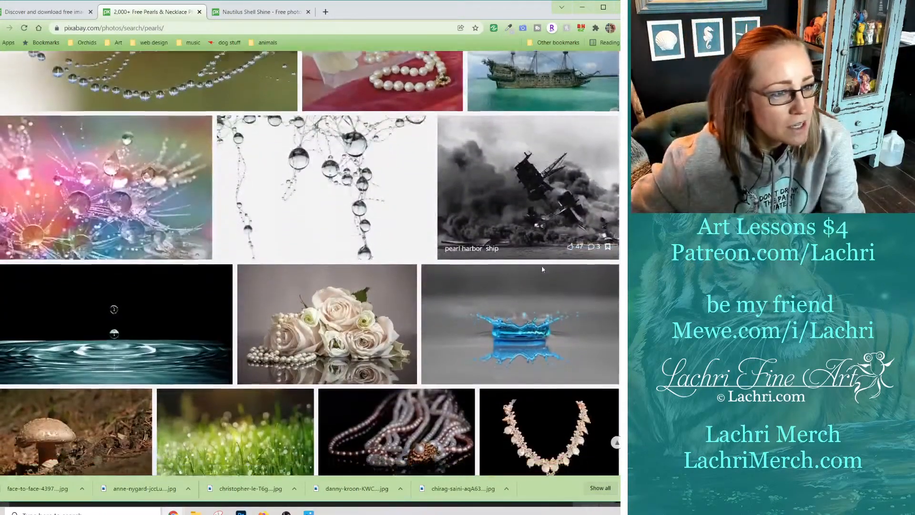
{"action": "scroll", "coordinate": [372, 263], "scroll_direction": "down", "scroll_amount": 1}
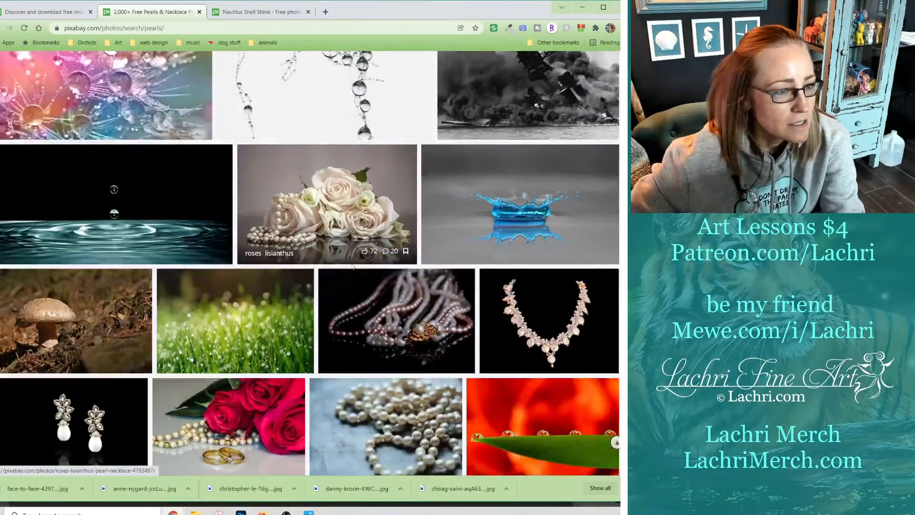
{"action": "scroll", "coordinate": [334, 238], "scroll_direction": "down", "scroll_amount": 1}
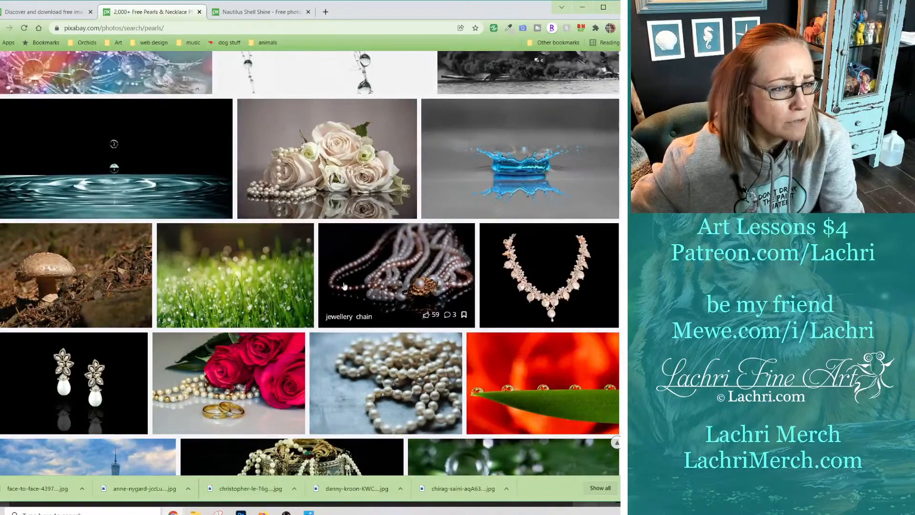
{"action": "scroll", "coordinate": [464, 357], "scroll_direction": "down", "scroll_amount": 1}
{"action": "scroll", "coordinate": [463, 357], "scroll_direction": "down", "scroll_amount": 1}
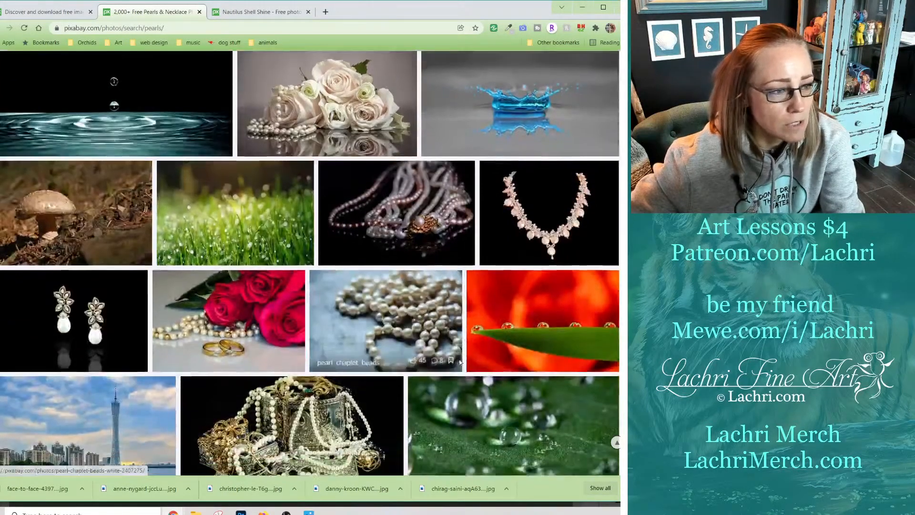
{"action": "scroll", "coordinate": [521, 458], "scroll_direction": "down", "scroll_amount": 4}
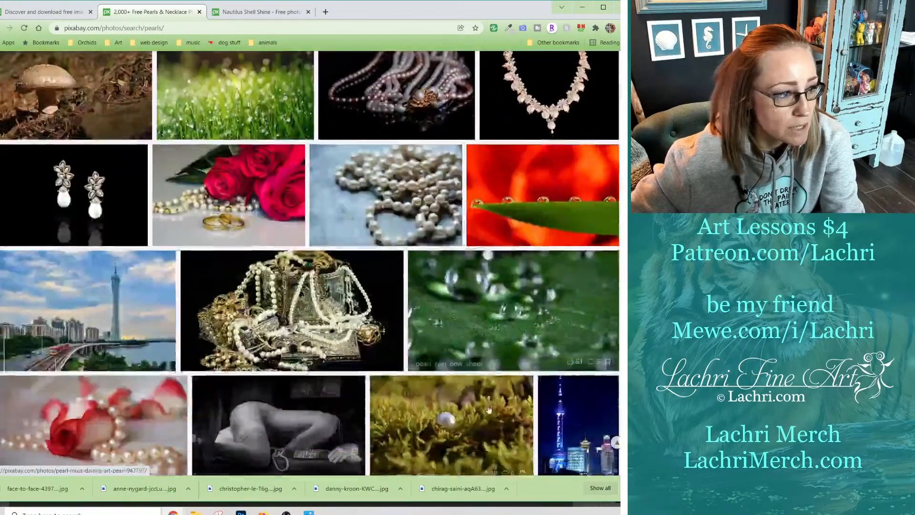
{"action": "scroll", "coordinate": [483, 409], "scroll_direction": "down", "scroll_amount": 2}
{"action": "scroll", "coordinate": [483, 409], "scroll_direction": "down", "scroll_amount": 8}
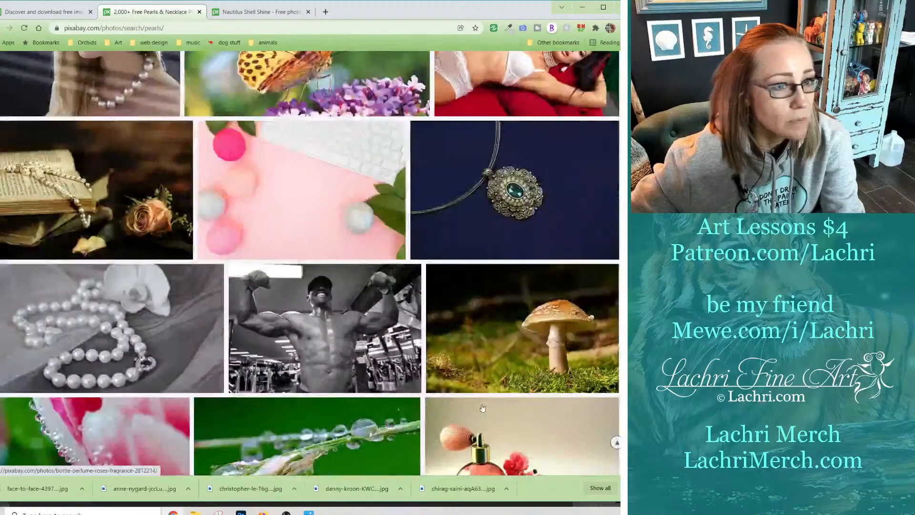
{"action": "scroll", "coordinate": [448, 247], "scroll_direction": "down", "scroll_amount": 1}
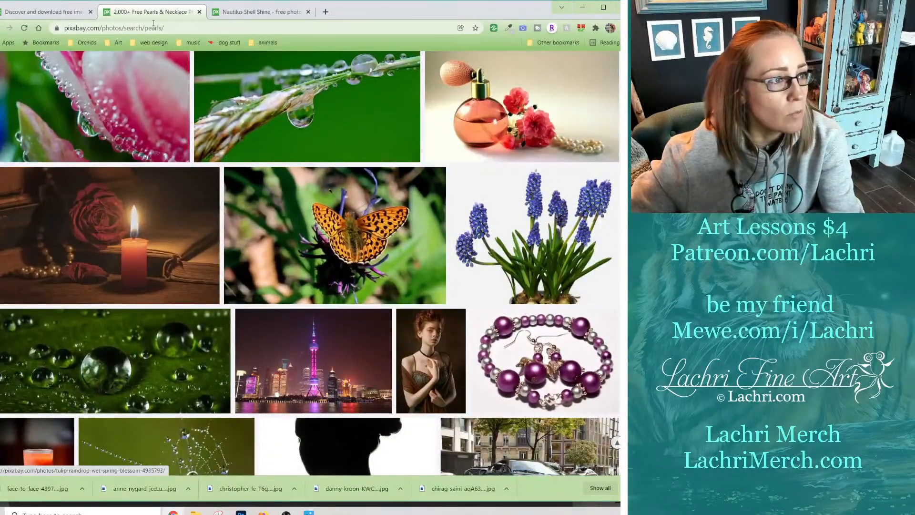
{"action": "scroll", "coordinate": [321, 190], "scroll_direction": "down", "scroll_amount": 1}
{"action": "scroll", "coordinate": [322, 189], "scroll_direction": "down", "scroll_amount": 5}
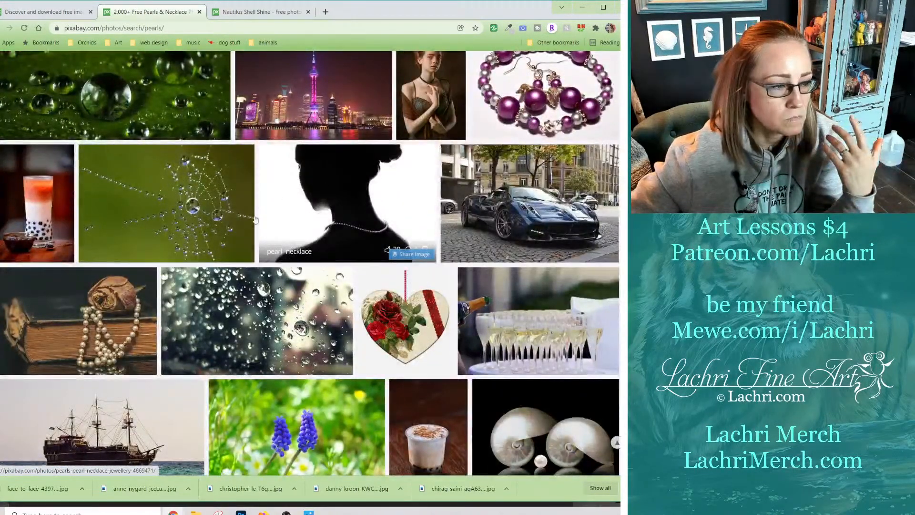
View the image of the pearl necklace draped over an old book on its own, then close it and return to the pearl results.
{"action": "right_click", "coordinate": [109, 306]}
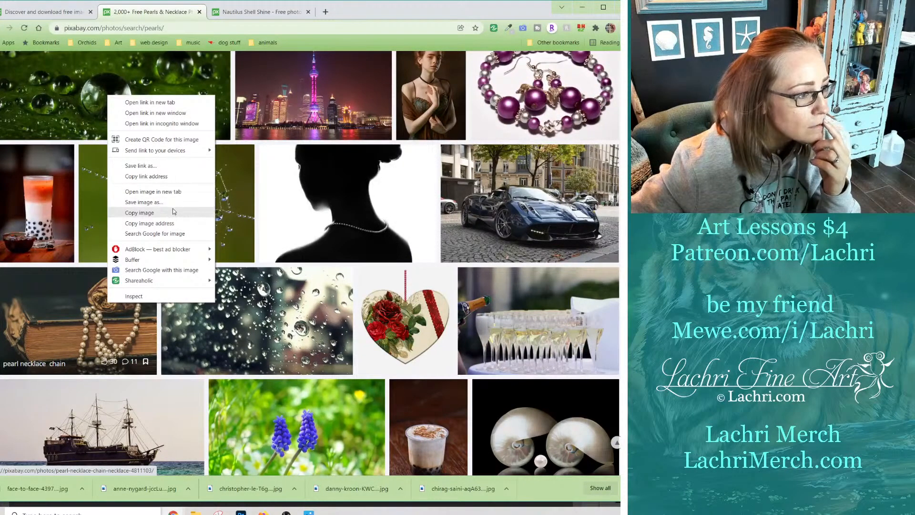
{"action": "left_click", "coordinate": [170, 192]}
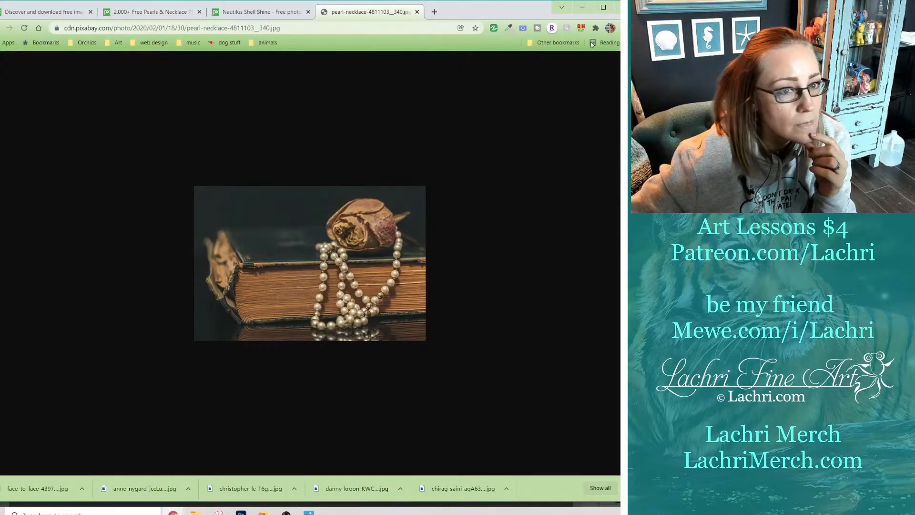
{"action": "left_click", "coordinate": [417, 12]}
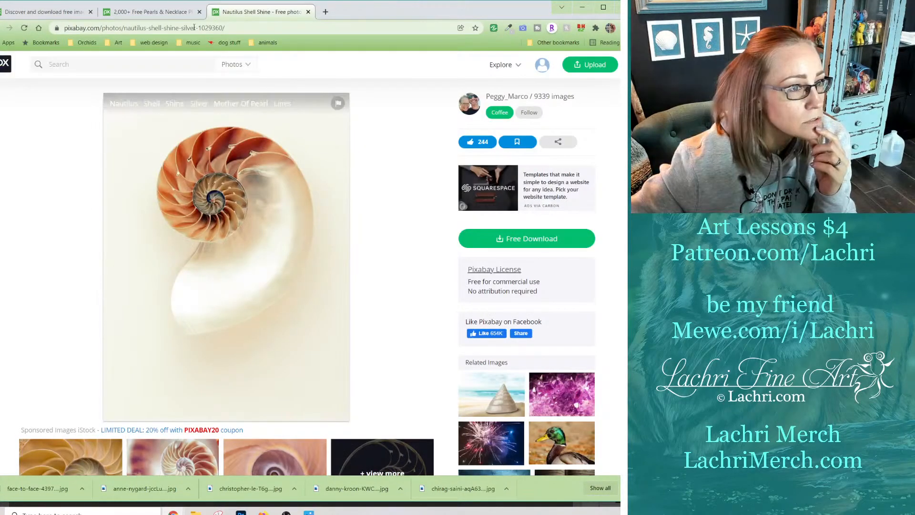
{"action": "left_click", "coordinate": [146, 9]}
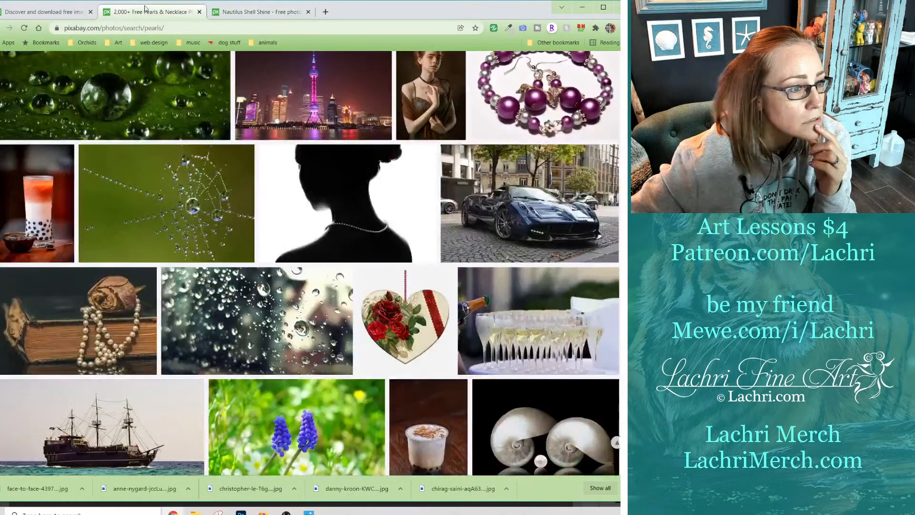
Download the photo of pearls on an old book at the largest JPG size and save it as pearl-necklace-4811103 in the collage folder.
{"action": "left_click", "coordinate": [108, 312]}
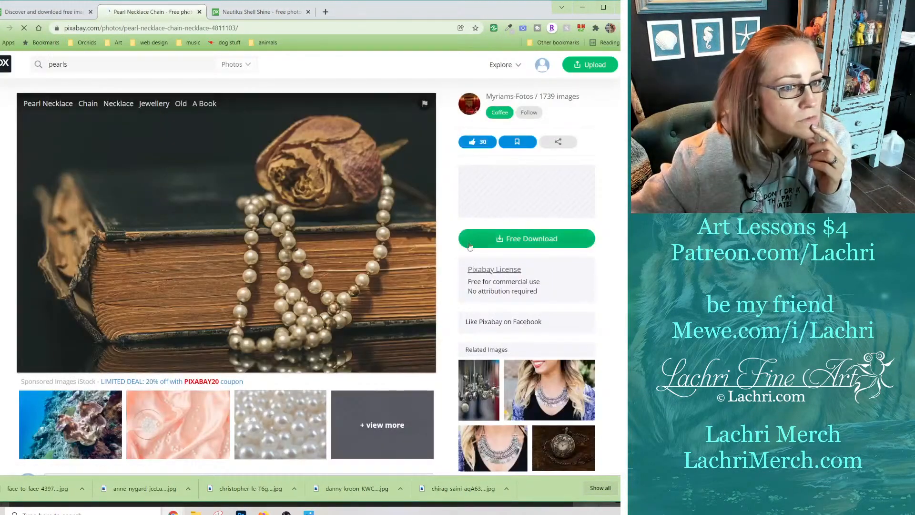
{"action": "left_click", "coordinate": [481, 240]}
{"action": "left_click", "coordinate": [477, 304]}
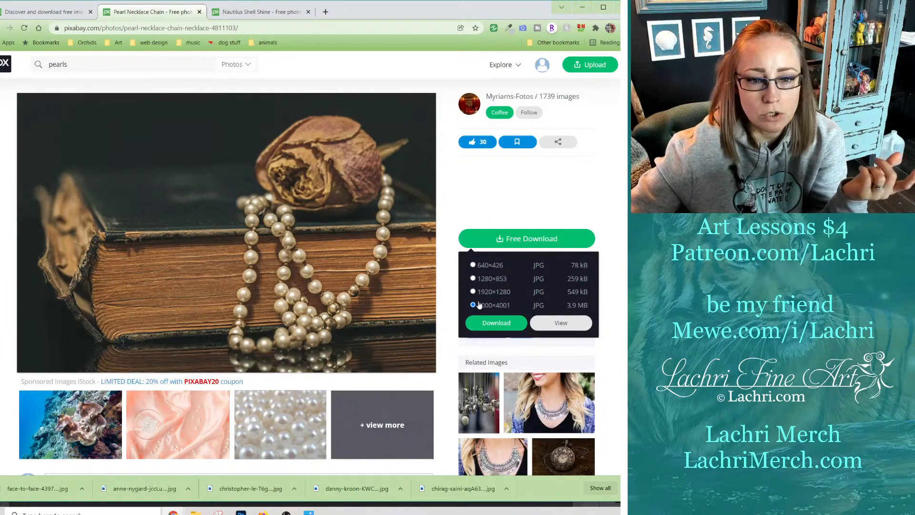
{"action": "left_click", "coordinate": [496, 323]}
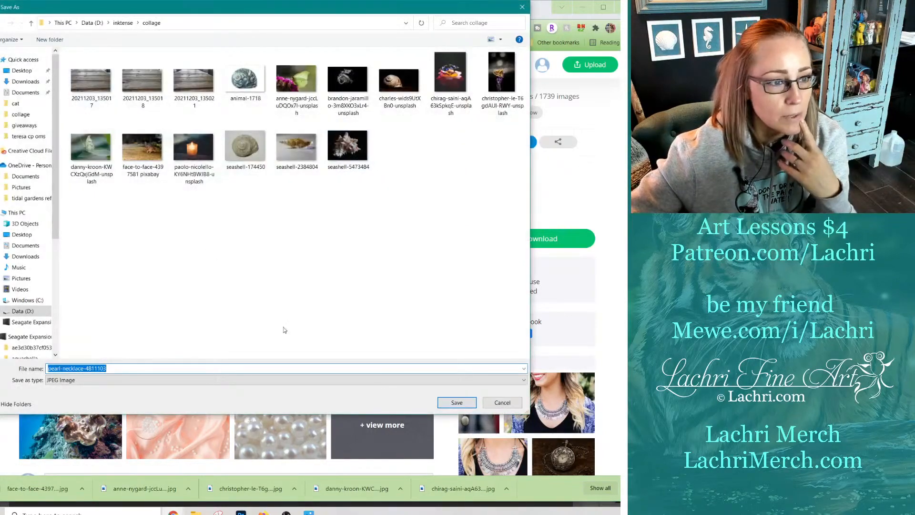
{"action": "left_click", "coordinate": [450, 402]}
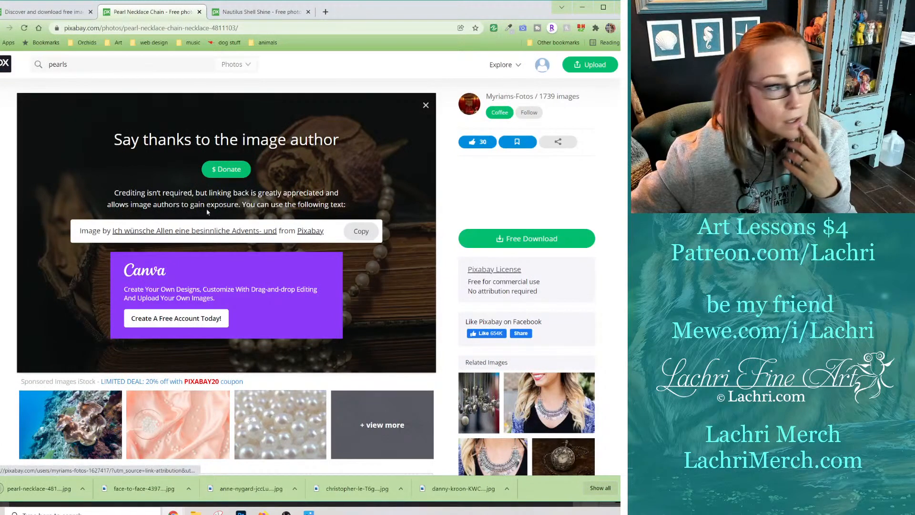
Switch to Photoshop and place pearl-necklace-4811103 from the collage folder into the design document.
{"action": "left_click", "coordinate": [258, 11]}
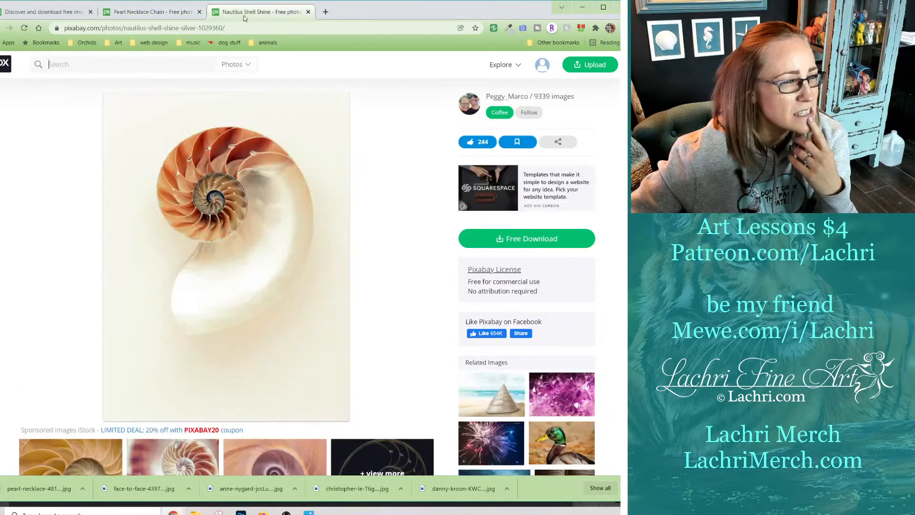
{"action": "left_click", "coordinate": [47, 13]}
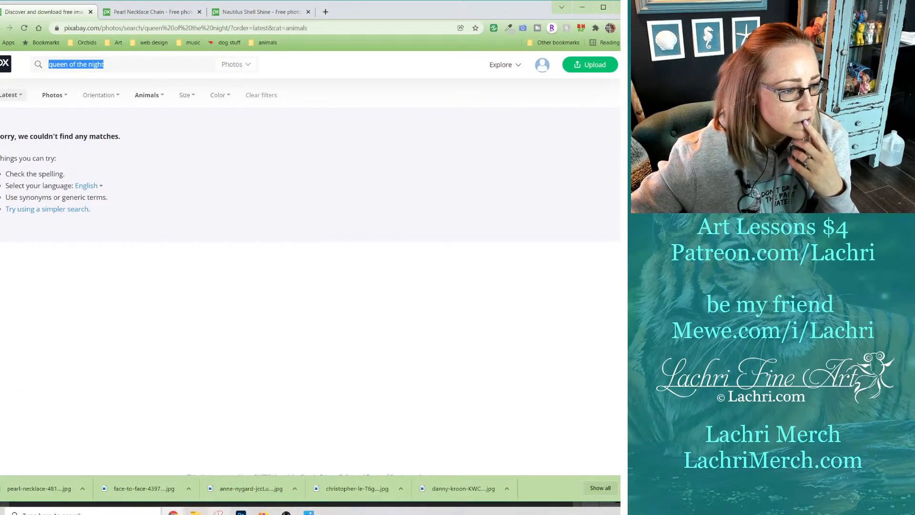
{"action": "mouse_move", "coordinate": [195, 512]}
{"action": "left_click", "coordinate": [189, 478]}
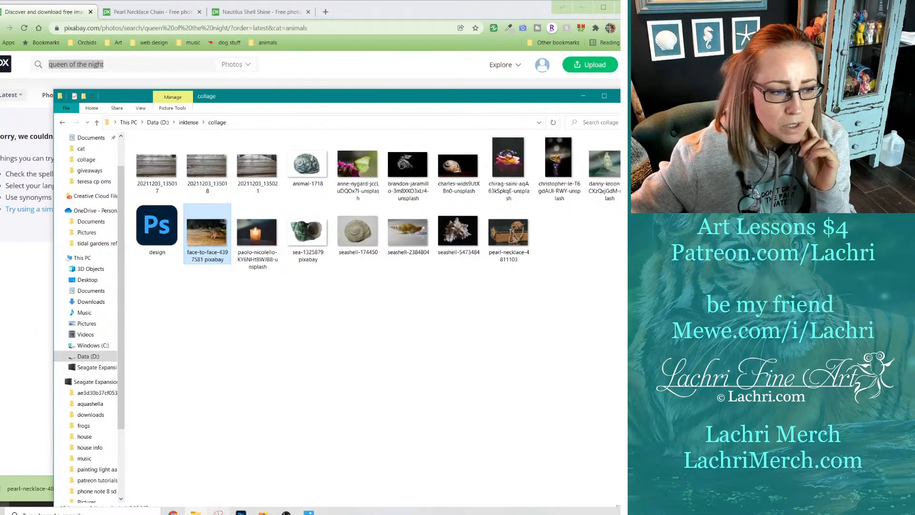
{"action": "left_click", "coordinate": [241, 512]}
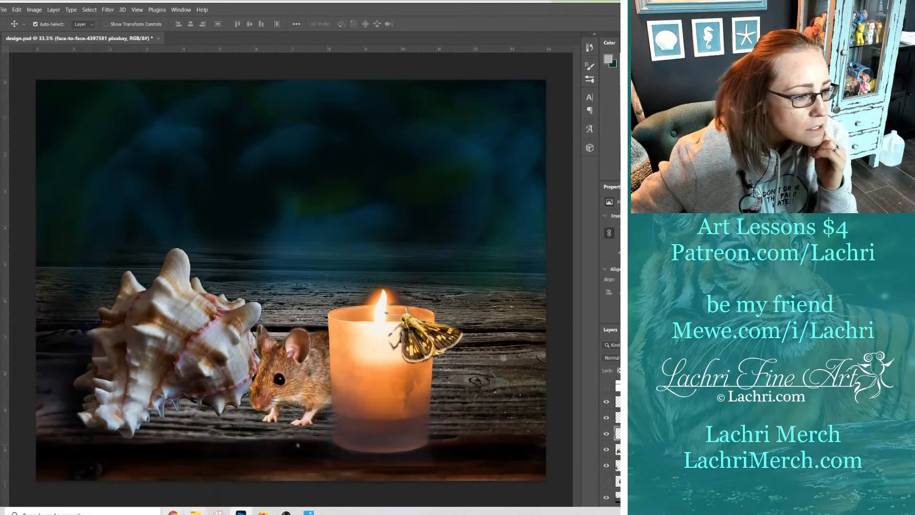
{"action": "left_click", "coordinate": [195, 512]}
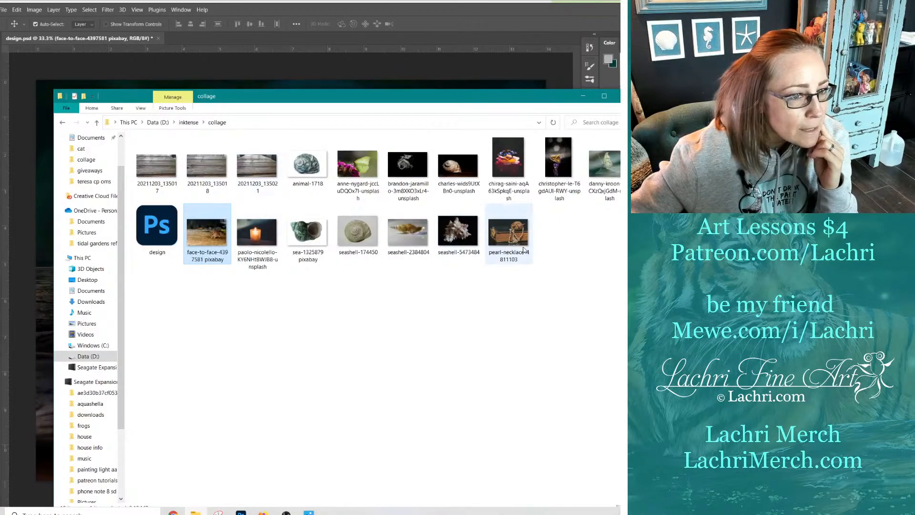
{"action": "left_click", "coordinate": [518, 234]}
{"action": "left_click_drag", "start_coordinate": [518, 234], "coordinate": [42, 200]}
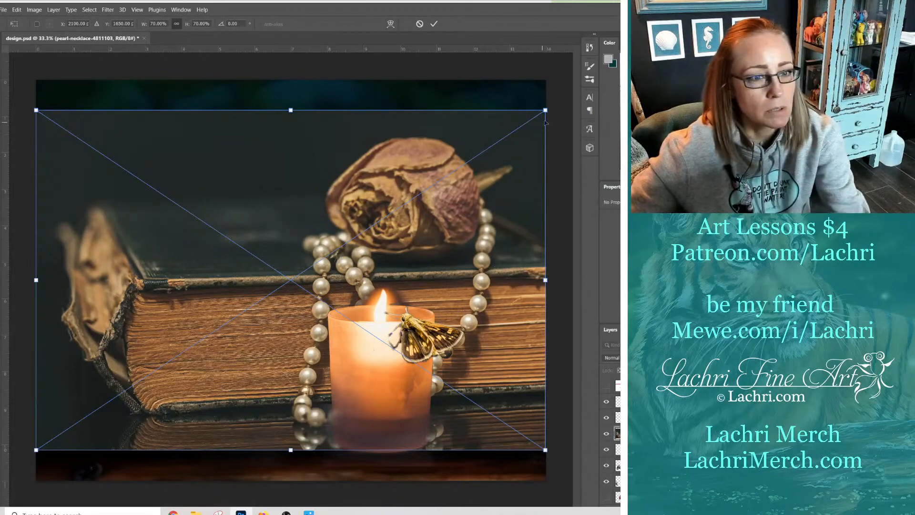
Scale the pearl necklace photo to about 42% and position it over the shell and mouse, beside the candle.
{"action": "left_click_drag", "start_coordinate": [545, 110], "coordinate": [300, 182]}
{"action": "key", "text": "Return"}
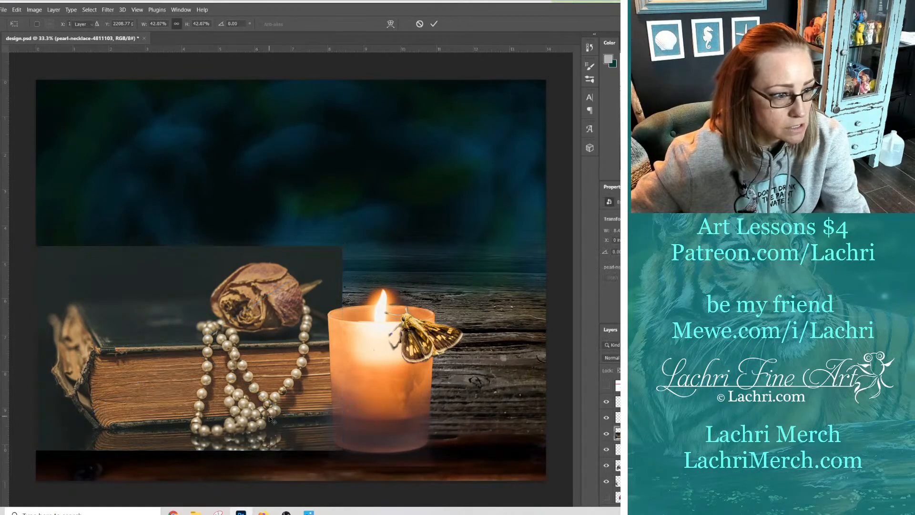
{"action": "left_click_drag", "start_coordinate": [263, 373], "coordinate": [266, 365]}
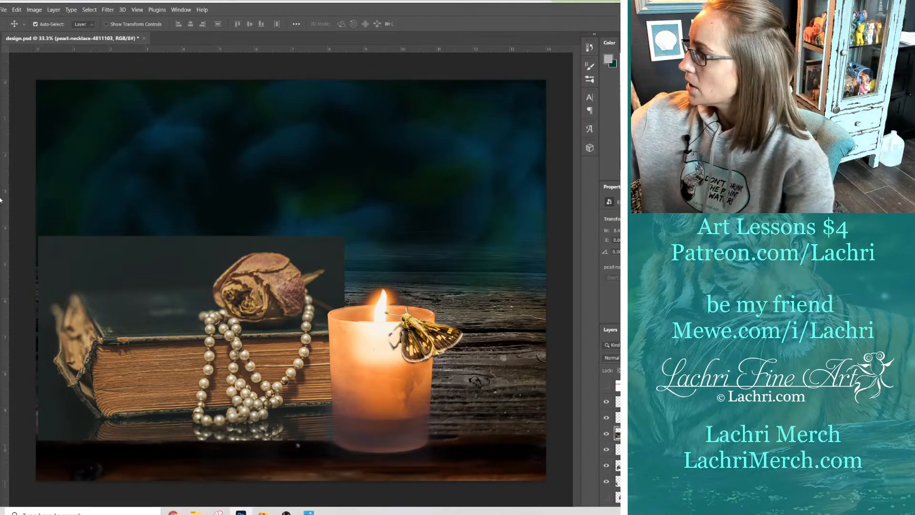
Set the Eraser to a 105 px soft round brush at 61% opacity.
{"action": "key", "text": "e"}
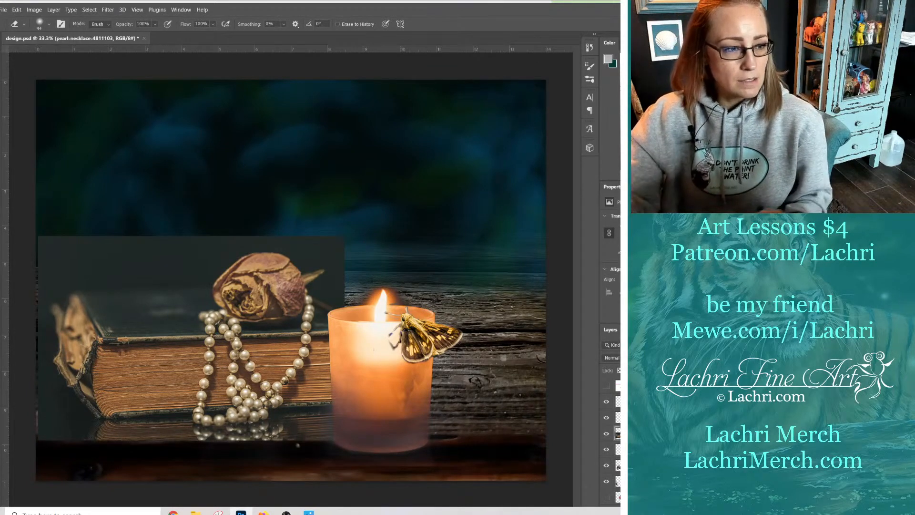
{"action": "left_click_drag", "start_coordinate": [208, 306], "coordinate": [270, 306]}
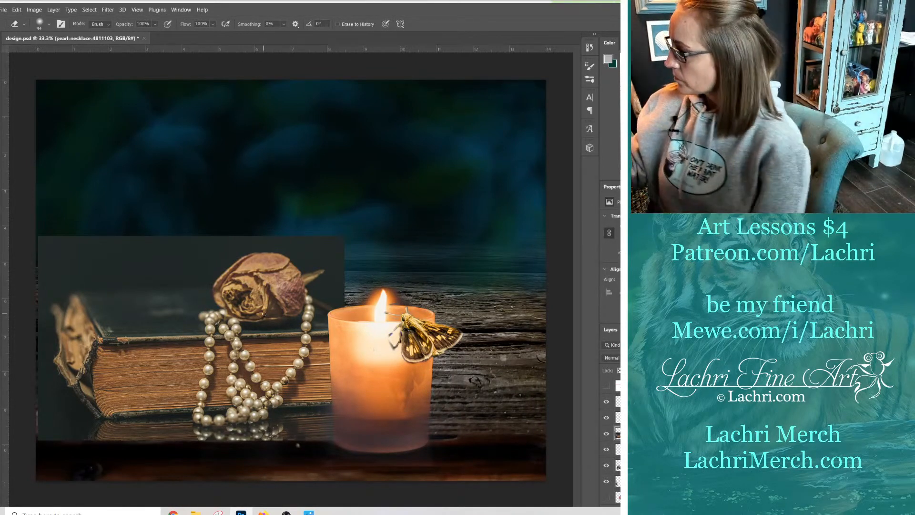
{"action": "right_click", "coordinate": [153, 342]}
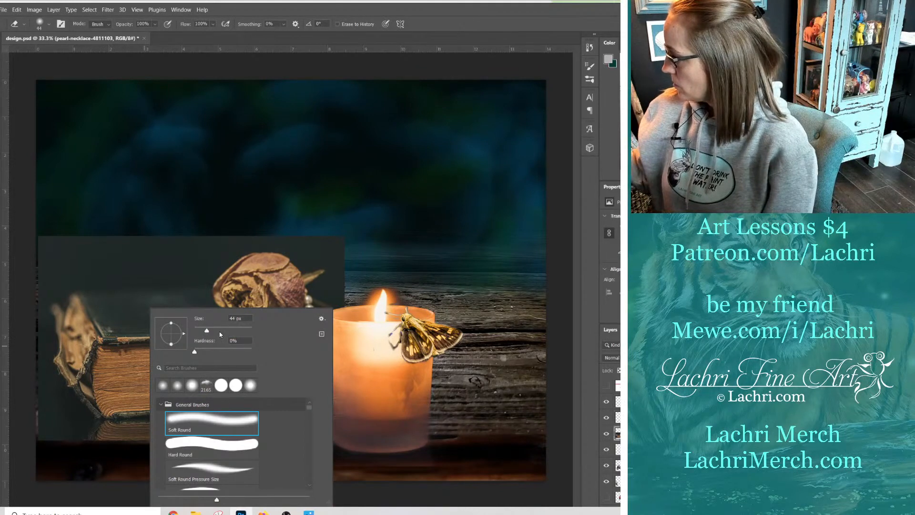
{"action": "left_click_drag", "start_coordinate": [220, 334], "coordinate": [223, 330]}
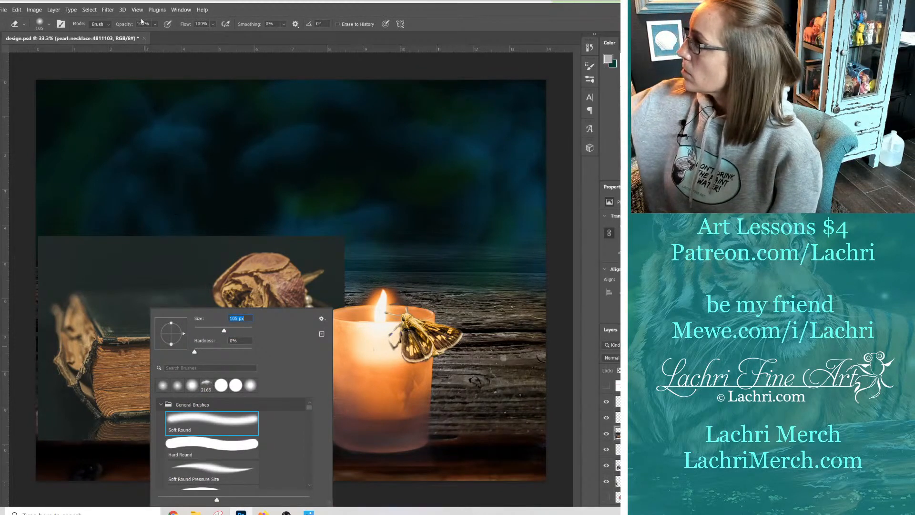
{"action": "left_click", "coordinate": [155, 24]}
{"action": "left_click_drag", "start_coordinate": [152, 33], "coordinate": [147, 34]}
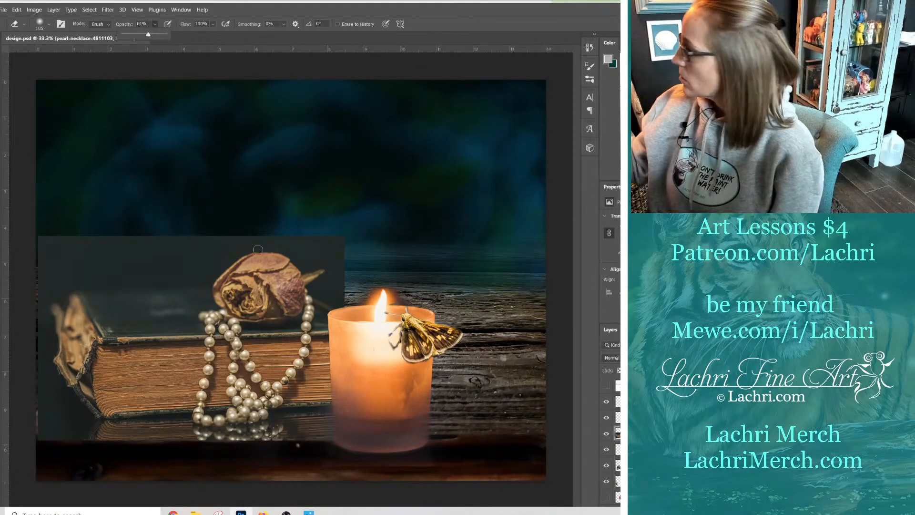
Erase the pearl photo's dark backdrop around the dried rose, above the book and along the book's left and lower edges.
{"action": "mouse_move", "coordinate": [258, 250]}
{"action": "left_mouse_down"}
{"action": "mouse_move", "coordinate": [213, 265]}
{"action": "mouse_move", "coordinate": [266, 242]}
{"action": "mouse_move", "coordinate": [230, 250]}
{"action": "mouse_move", "coordinate": [308, 251]}
{"action": "mouse_move", "coordinate": [298, 246]}
{"action": "mouse_move", "coordinate": [315, 266]}
{"action": "mouse_move", "coordinate": [302, 264]}
{"action": "mouse_move", "coordinate": [345, 265]}
{"action": "mouse_move", "coordinate": [322, 293]}
{"action": "mouse_move", "coordinate": [341, 295]}
{"action": "mouse_move", "coordinate": [333, 258]}
{"action": "mouse_move", "coordinate": [358, 246]}
{"action": "mouse_move", "coordinate": [277, 236]}
{"action": "mouse_move", "coordinate": [183, 245]}
{"action": "mouse_move", "coordinate": [231, 236]}
{"action": "mouse_move", "coordinate": [195, 285]}
{"action": "mouse_move", "coordinate": [209, 275]}
{"action": "mouse_move", "coordinate": [197, 292]}
{"action": "left_mouse_up"}
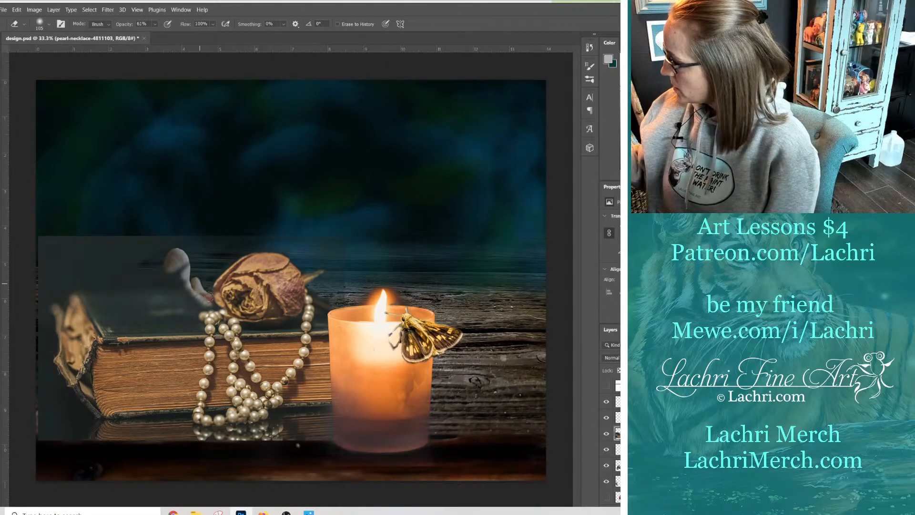
{"action": "key", "text": "ctrl+z"}
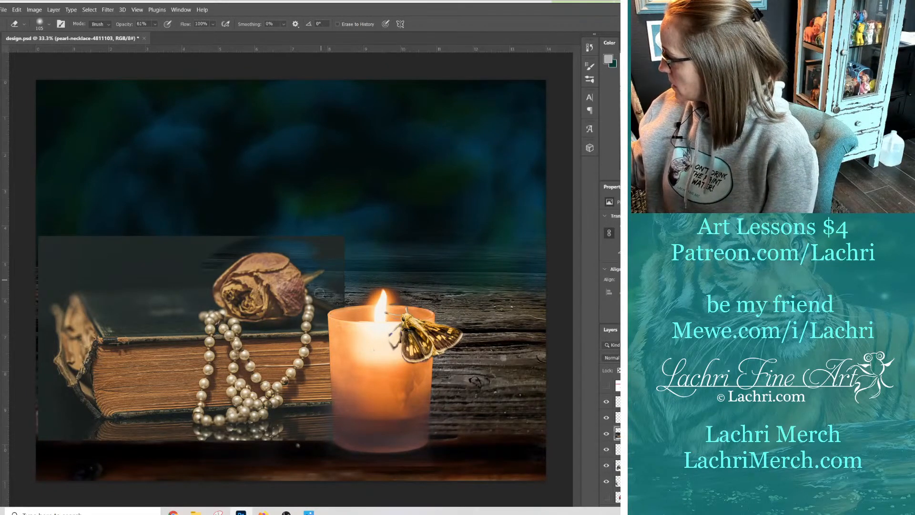
{"action": "mouse_move", "coordinate": [345, 252]}
{"action": "left_mouse_down"}
{"action": "mouse_move", "coordinate": [318, 246]}
{"action": "mouse_move", "coordinate": [349, 234]}
{"action": "mouse_move", "coordinate": [211, 253]}
{"action": "mouse_move", "coordinate": [250, 242]}
{"action": "left_mouse_up"}
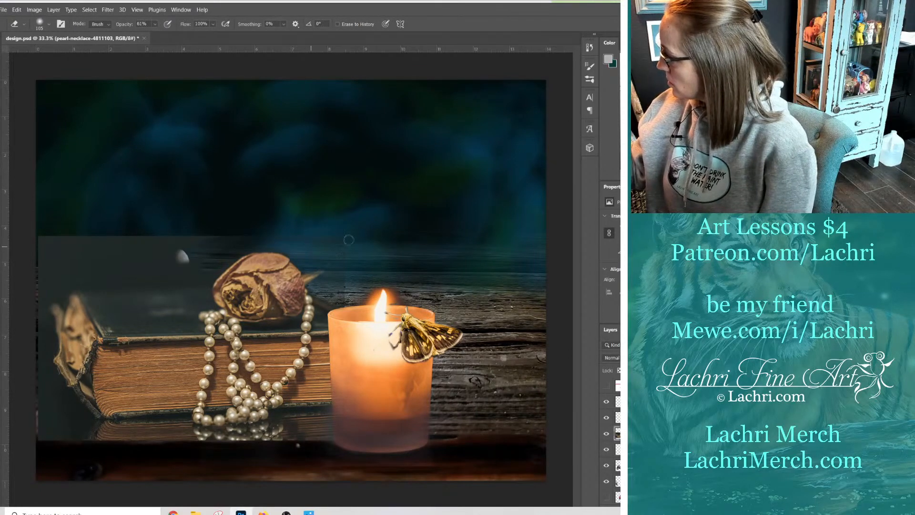
{"action": "mouse_move", "coordinate": [220, 270]}
{"action": "left_mouse_down"}
{"action": "mouse_move", "coordinate": [49, 289]}
{"action": "mouse_move", "coordinate": [87, 284]}
{"action": "mouse_move", "coordinate": [72, 279]}
{"action": "mouse_move", "coordinate": [44, 302]}
{"action": "mouse_move", "coordinate": [38, 326]}
{"action": "left_mouse_up"}
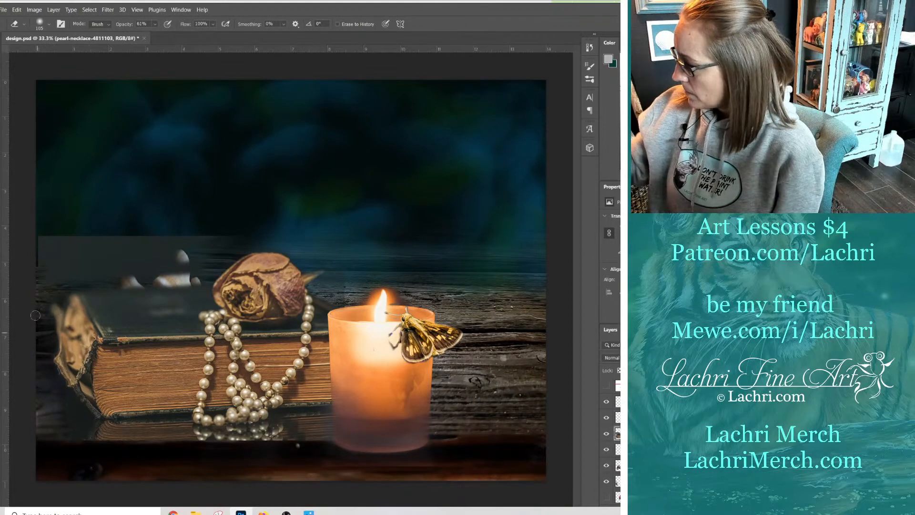
{"action": "mouse_move", "coordinate": [72, 384]}
{"action": "left_mouse_down"}
{"action": "mouse_move", "coordinate": [93, 425]}
{"action": "mouse_move", "coordinate": [79, 424]}
{"action": "left_mouse_up"}
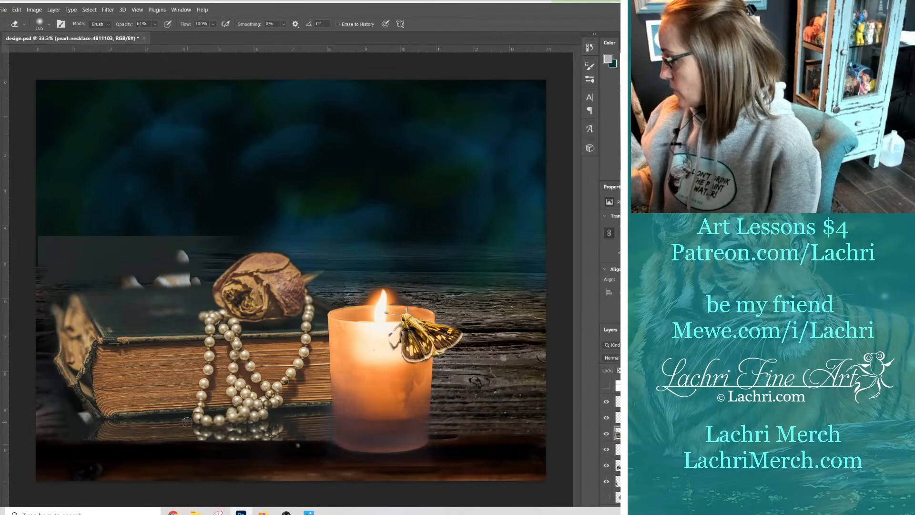
{"action": "mouse_move", "coordinate": [187, 420]}
{"action": "left_mouse_down"}
{"action": "mouse_move", "coordinate": [68, 432]}
{"action": "mouse_move", "coordinate": [182, 434]}
{"action": "mouse_move", "coordinate": [102, 443]}
{"action": "left_mouse_up"}
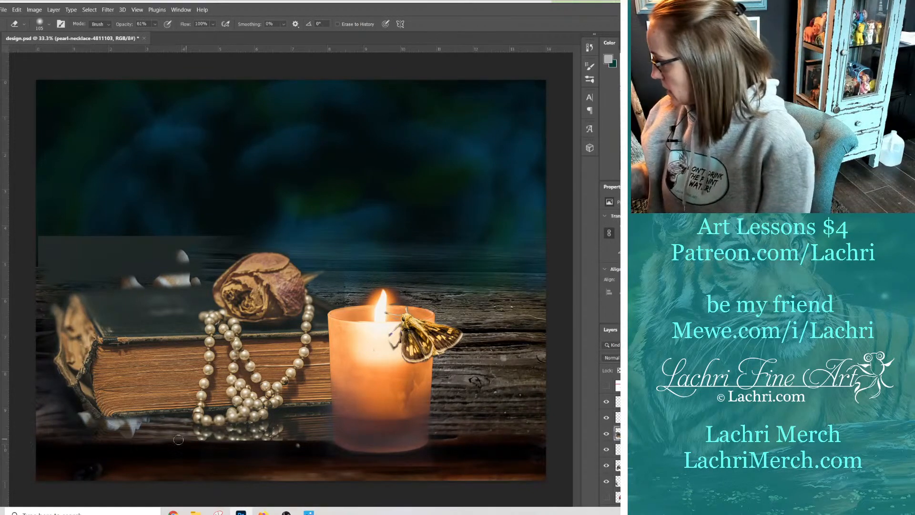
Erase the reflection beneath the pearls and, at 100% opacity, the remaining dark backdrop above and left of the book.
{"action": "mouse_move", "coordinate": [179, 439]}
{"action": "left_mouse_down"}
{"action": "mouse_move", "coordinate": [291, 431]}
{"action": "mouse_move", "coordinate": [305, 418]}
{"action": "left_mouse_up"}
{"action": "key", "text": "ctrl+z"}
{"action": "key", "text": "ctrl+z"}
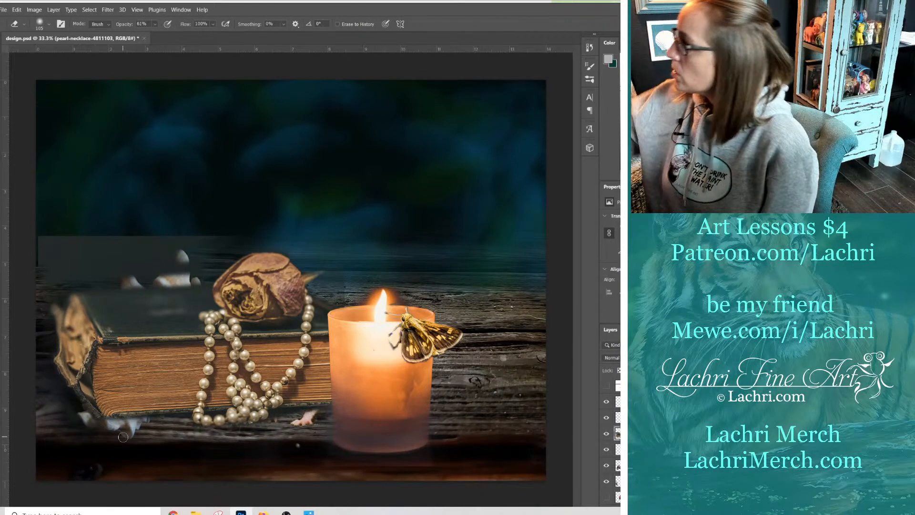
{"action": "mouse_move", "coordinate": [87, 246]}
{"action": "left_mouse_down"}
{"action": "mouse_move", "coordinate": [226, 230]}
{"action": "mouse_move", "coordinate": [225, 244]}
{"action": "mouse_move", "coordinate": [78, 279]}
{"action": "mouse_move", "coordinate": [175, 270]}
{"action": "mouse_move", "coordinate": [43, 261]}
{"action": "mouse_move", "coordinate": [74, 238]}
{"action": "mouse_move", "coordinate": [51, 235]}
{"action": "mouse_move", "coordinate": [63, 228]}
{"action": "left_mouse_up"}
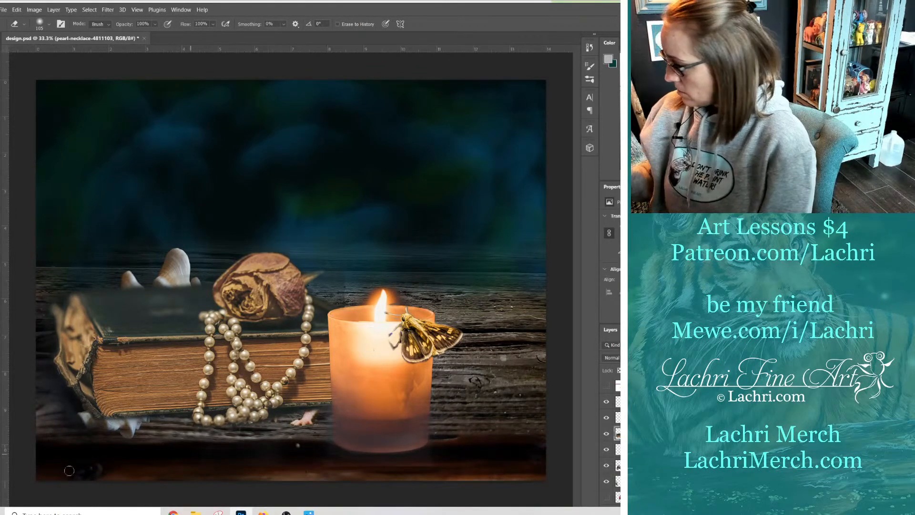
{"action": "mouse_move", "coordinate": [40, 359]}
{"action": "left_mouse_down"}
{"action": "mouse_move", "coordinate": [96, 444]}
{"action": "mouse_move", "coordinate": [50, 374]}
{"action": "mouse_move", "coordinate": [93, 435]}
{"action": "mouse_move", "coordinate": [137, 435]}
{"action": "mouse_move", "coordinate": [105, 432]}
{"action": "left_mouse_up"}
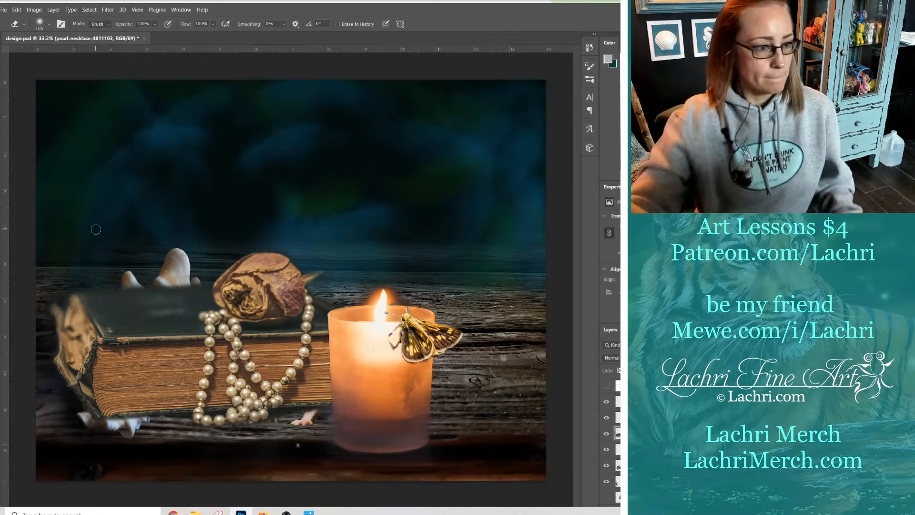
Try the pearl necklace layer behind the shell and mouse, shifted up and slightly left, and delete the layer.
{"action": "key", "text": "v"}
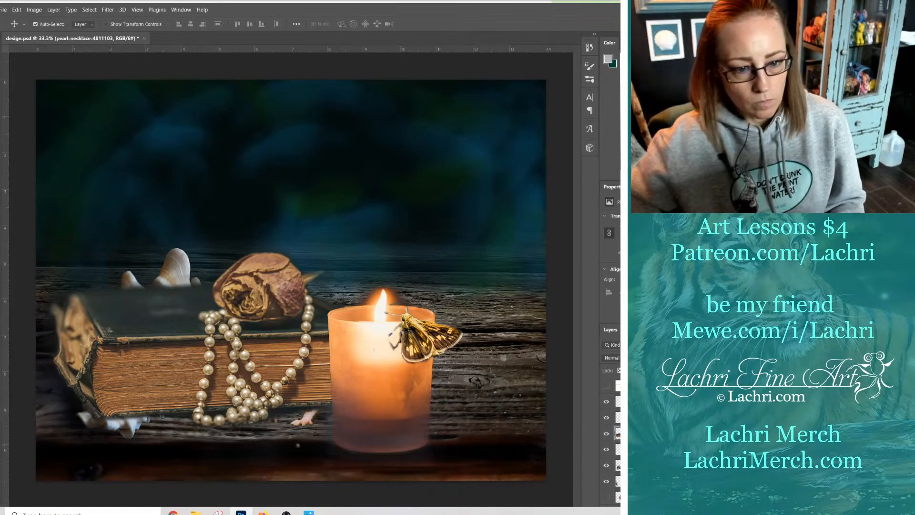
{"action": "left_click_drag", "start_coordinate": [618, 433], "coordinate": [618, 472]}
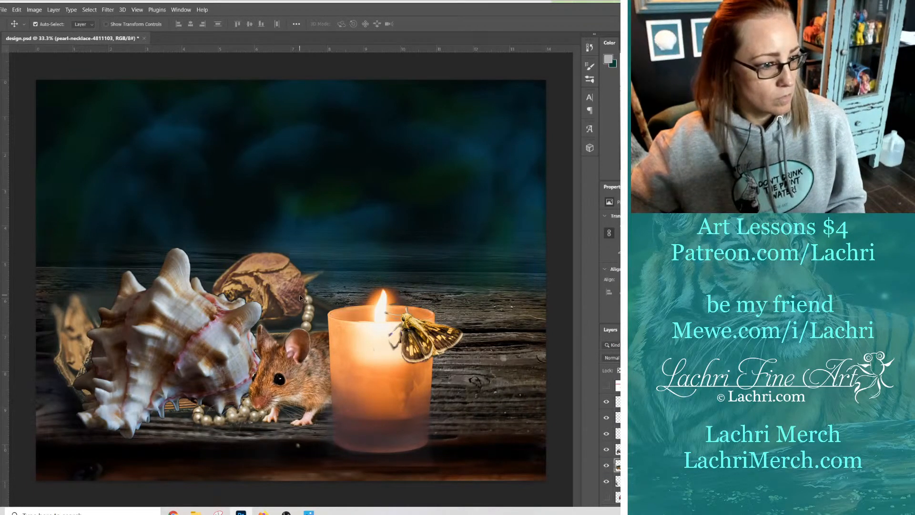
{"action": "left_click_drag", "start_coordinate": [300, 298], "coordinate": [257, 243]}
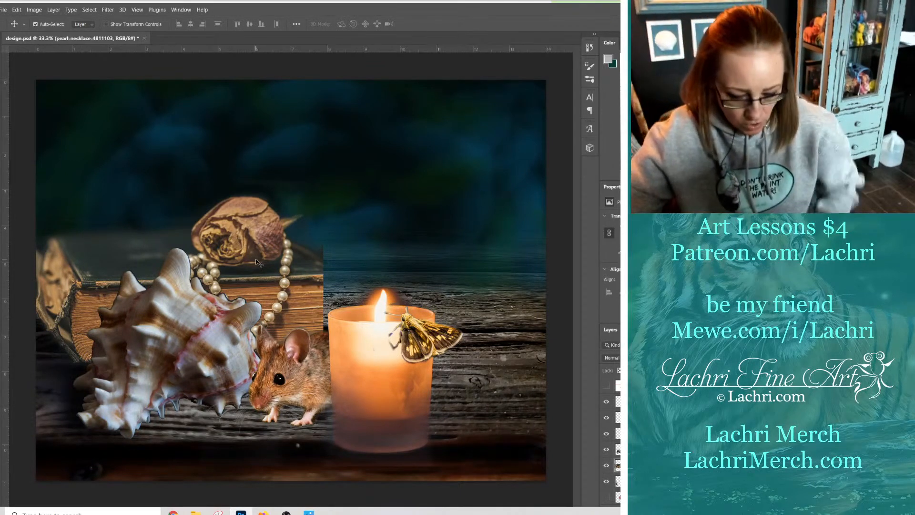
{"action": "key", "text": "Delete"}
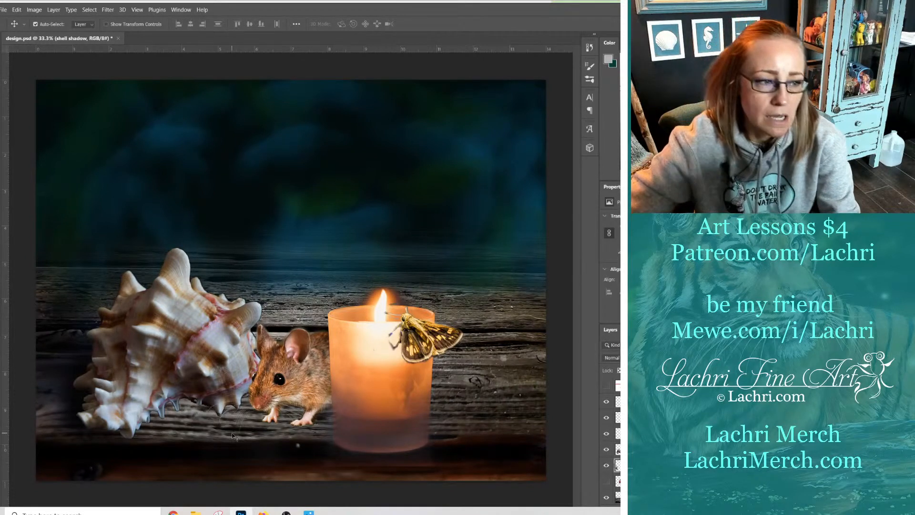
Switch to the Pixabay browser window, return from the pearl necklace photo to the pearl results and look through that page to its end.
{"action": "mouse_move", "coordinate": [195, 512]}
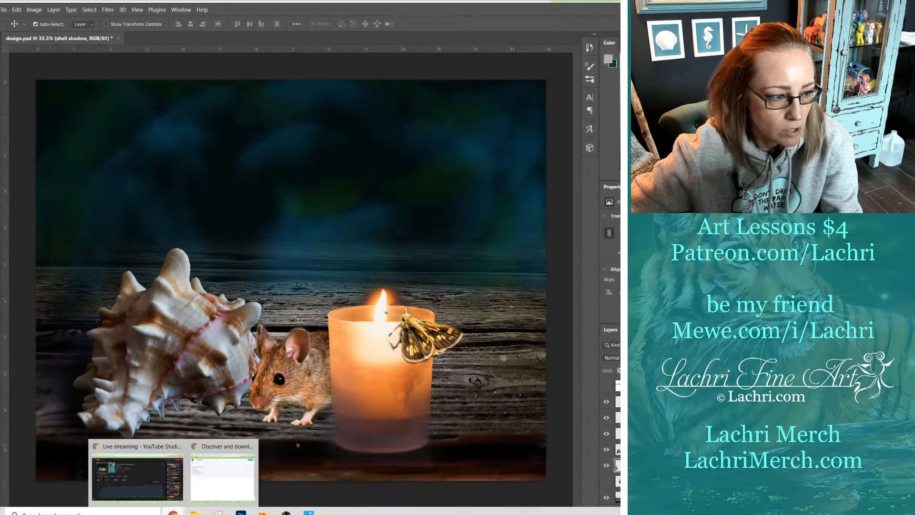
{"action": "left_click", "coordinate": [223, 472]}
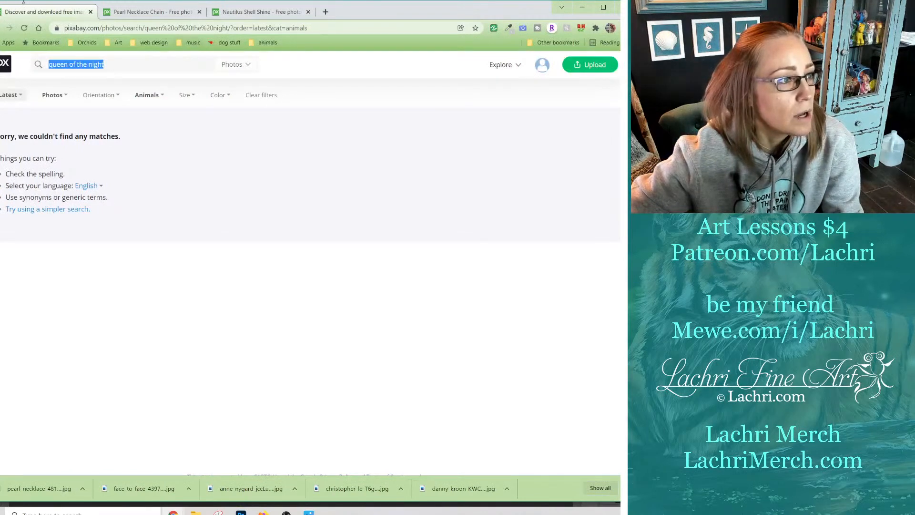
{"action": "left_click", "coordinate": [259, 12]}
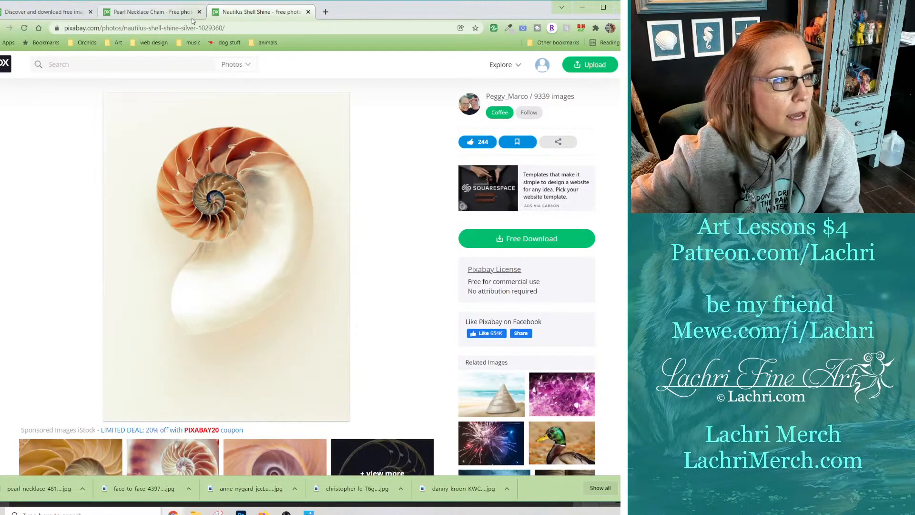
{"action": "left_click", "coordinate": [184, 12]}
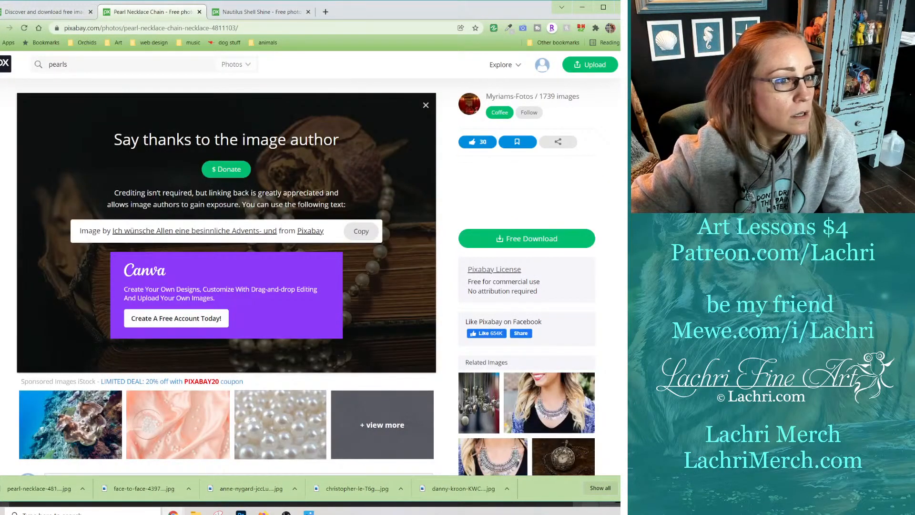
{"action": "key", "text": "alt+Left"}
{"action": "scroll", "coordinate": [204, 219], "scroll_direction": "down", "scroll_amount": 9}
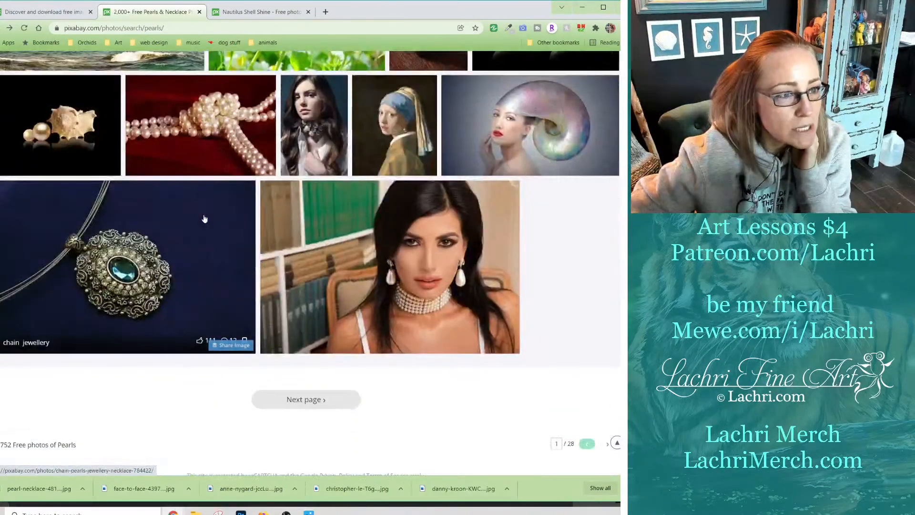
Go to page 2 of the pearl results and look through its photos for a usable pearl reference.
{"action": "left_click", "coordinate": [318, 400]}
{"action": "scroll", "coordinate": [315, 405], "scroll_direction": "down", "scroll_amount": 4}
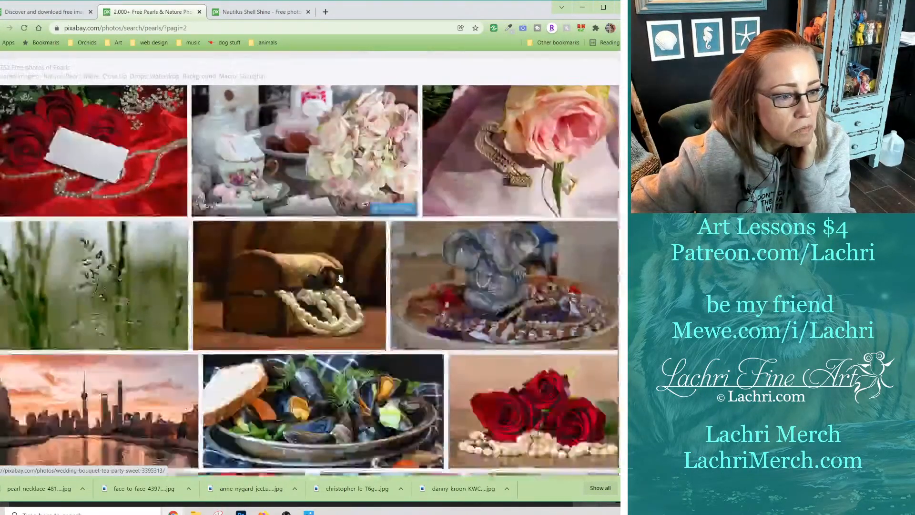
{"action": "scroll", "coordinate": [340, 278], "scroll_direction": "down", "scroll_amount": 4}
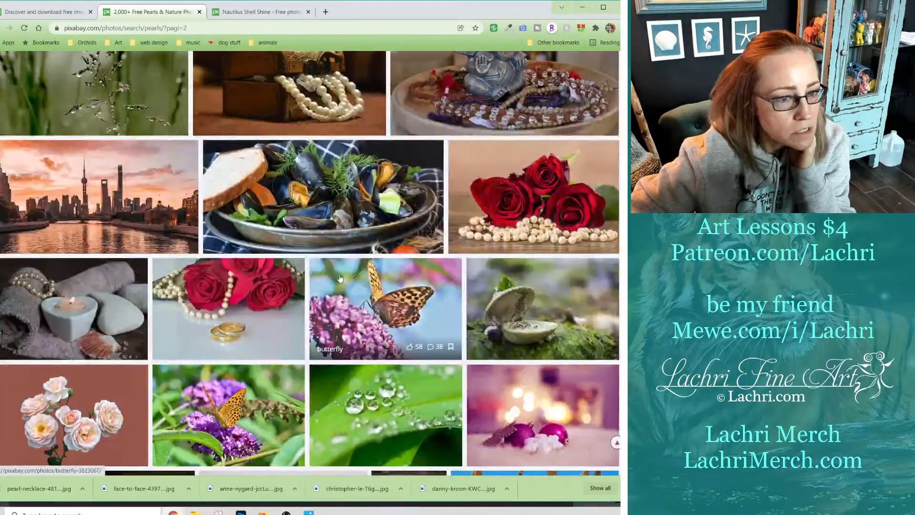
{"action": "scroll", "coordinate": [339, 277], "scroll_direction": "down", "scroll_amount": 1}
{"action": "scroll", "coordinate": [340, 277], "scroll_direction": "down", "scroll_amount": 2}
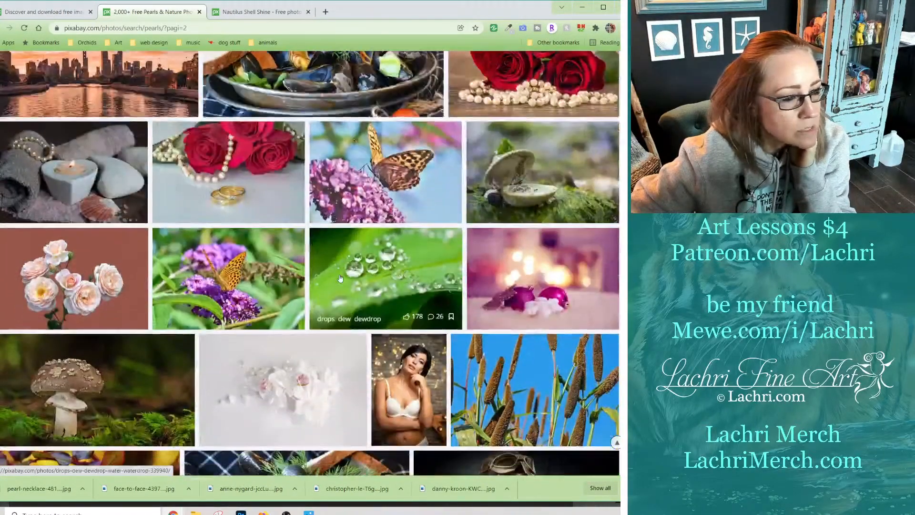
{"action": "scroll", "coordinate": [353, 304], "scroll_direction": "down", "scroll_amount": 2}
{"action": "scroll", "coordinate": [352, 304], "scroll_direction": "down", "scroll_amount": 6}
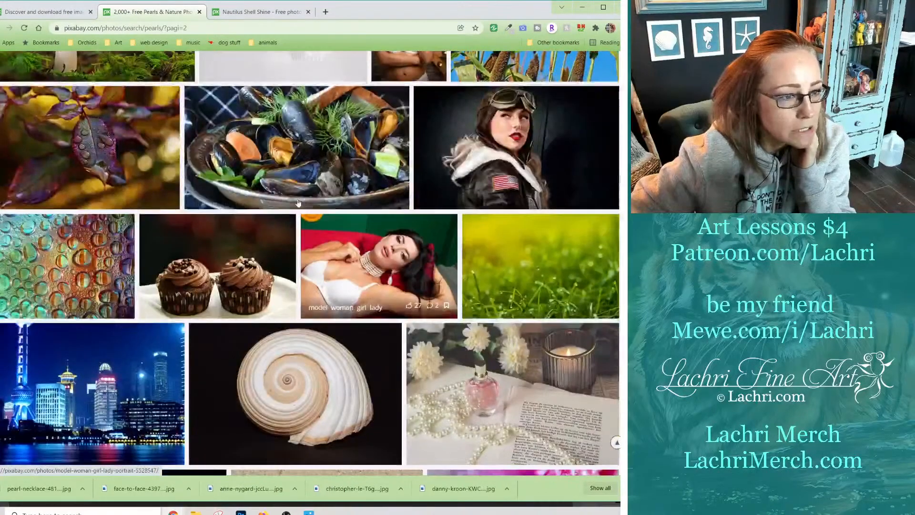
{"action": "scroll", "coordinate": [286, 154], "scroll_direction": "up", "scroll_amount": 15}
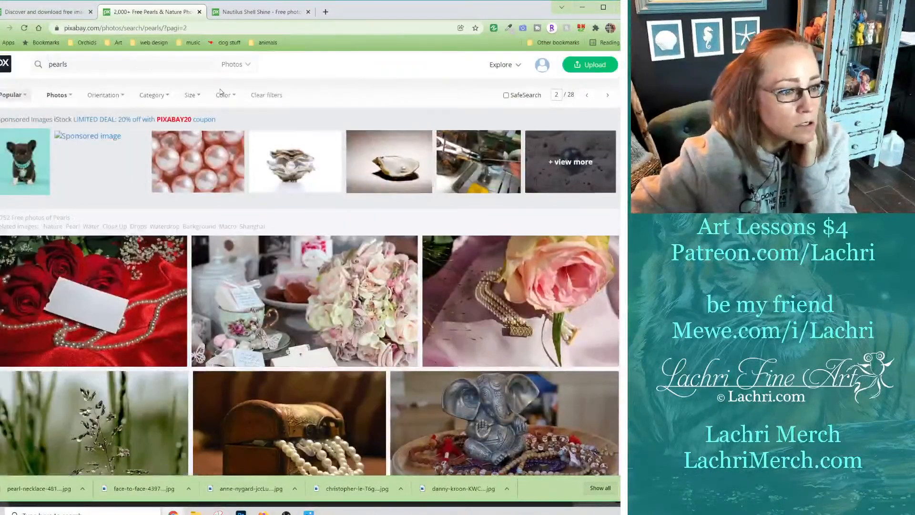
Search the Pixabay photos for "robin".
{"action": "left_click_drag", "start_coordinate": [81, 66], "coordinate": [4, 67]}
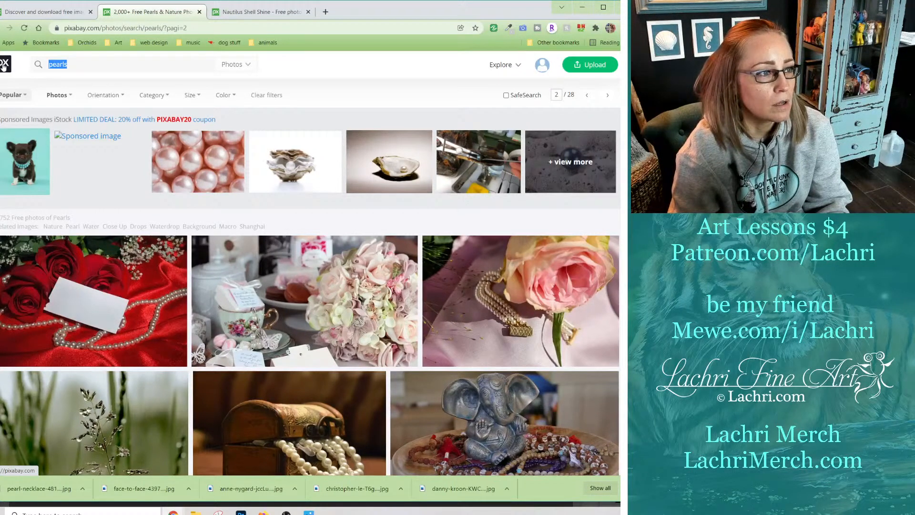
{"action": "type", "text": "robin"}
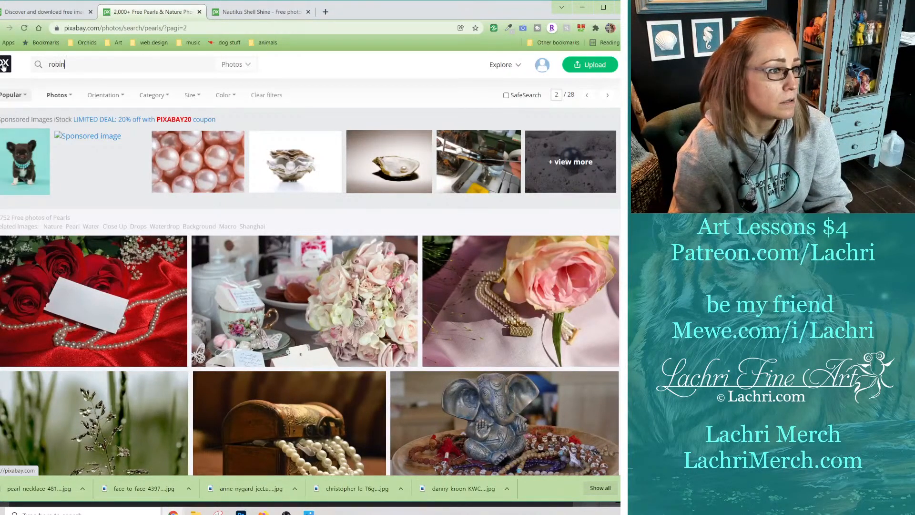
{"action": "key", "text": "Return"}
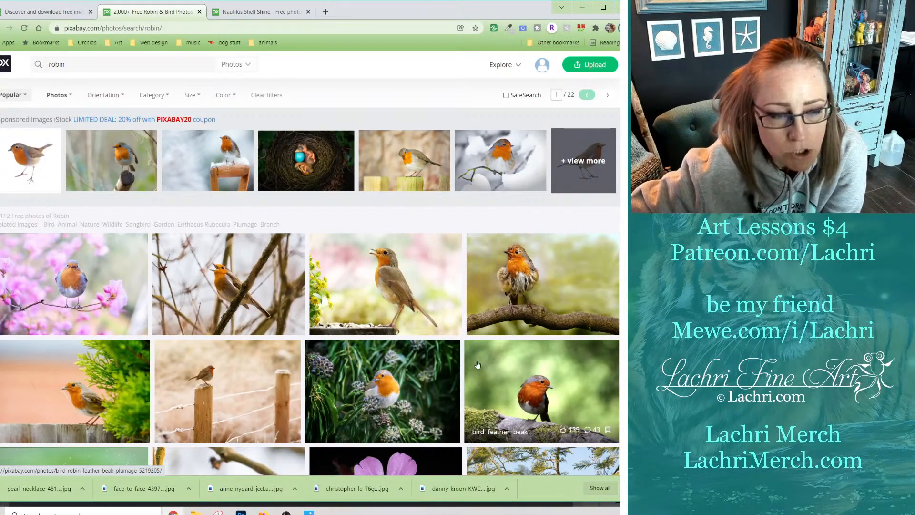
Look through the robin photos on the first results page for a pose that suits the collage.
{"action": "scroll", "coordinate": [476, 364], "scroll_direction": "down", "scroll_amount": 5}
{"action": "scroll", "coordinate": [477, 364], "scroll_direction": "down", "scroll_amount": 2}
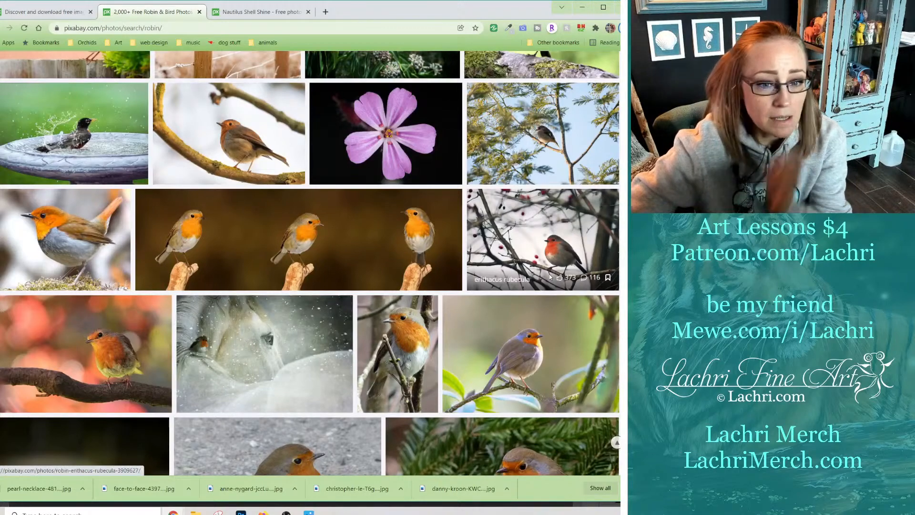
{"action": "scroll", "coordinate": [549, 273], "scroll_direction": "down", "scroll_amount": 5}
{"action": "scroll", "coordinate": [550, 276], "scroll_direction": "down", "scroll_amount": 2}
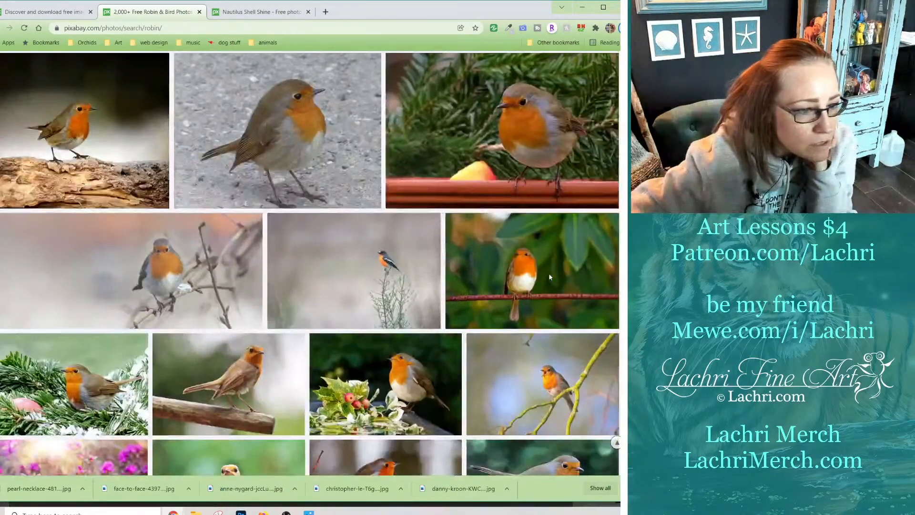
{"action": "scroll", "coordinate": [516, 231], "scroll_direction": "down", "scroll_amount": 1}
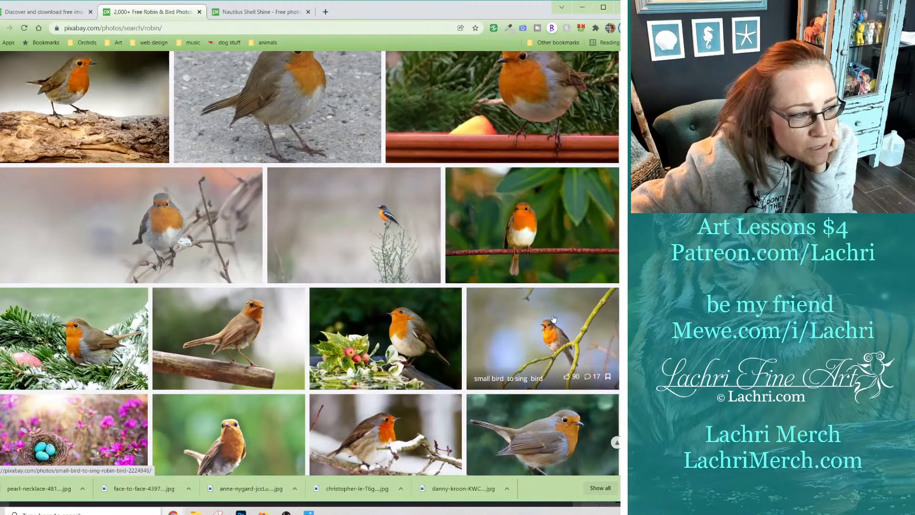
{"action": "scroll", "coordinate": [524, 310], "scroll_direction": "up", "scroll_amount": 3}
{"action": "scroll", "coordinate": [476, 282], "scroll_direction": "up", "scroll_amount": 3}
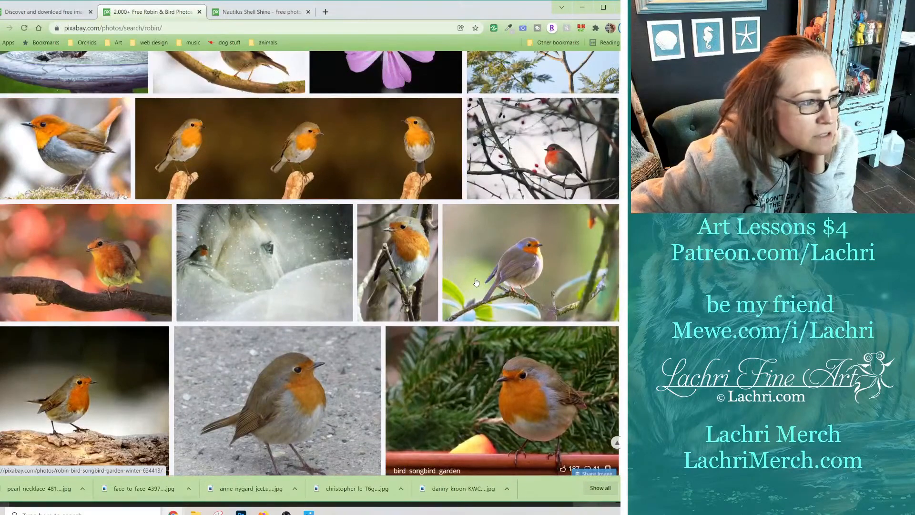
{"action": "scroll", "coordinate": [475, 282], "scroll_direction": "up", "scroll_amount": 4}
{"action": "scroll", "coordinate": [476, 282], "scroll_direction": "down", "scroll_amount": 7}
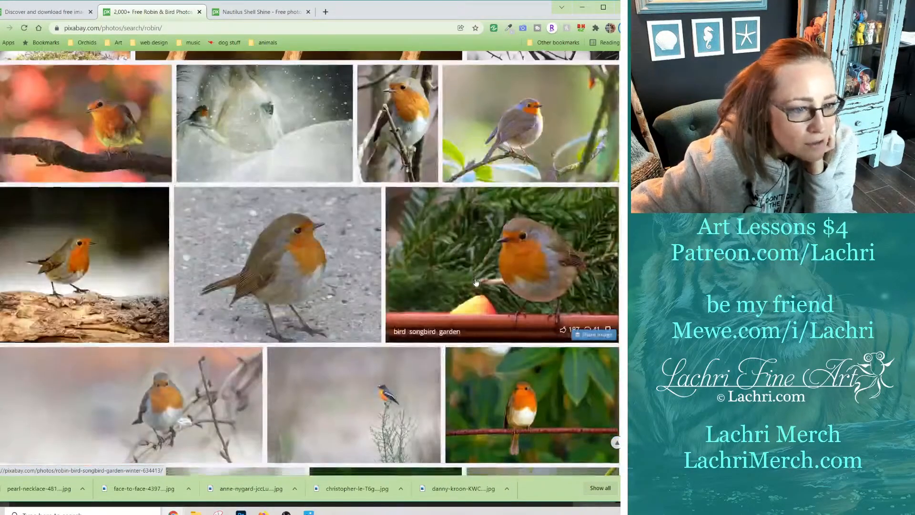
{"action": "scroll", "coordinate": [476, 282], "scroll_direction": "down", "scroll_amount": 5}
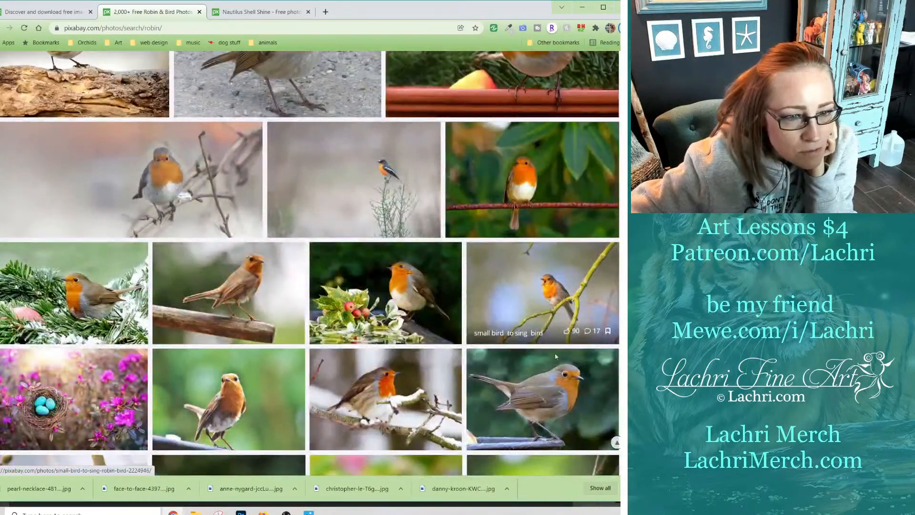
{"action": "scroll", "coordinate": [558, 312], "scroll_direction": "down", "scroll_amount": 5}
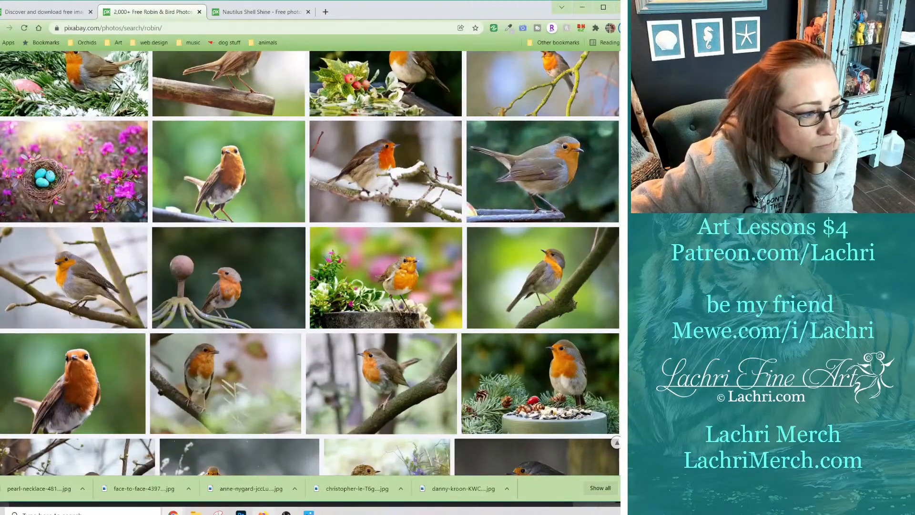
Switch back to the Pixabay browser window and open the photo of the robin perched beside variegated holly and berries.
{"action": "left_click", "coordinate": [241, 512]}
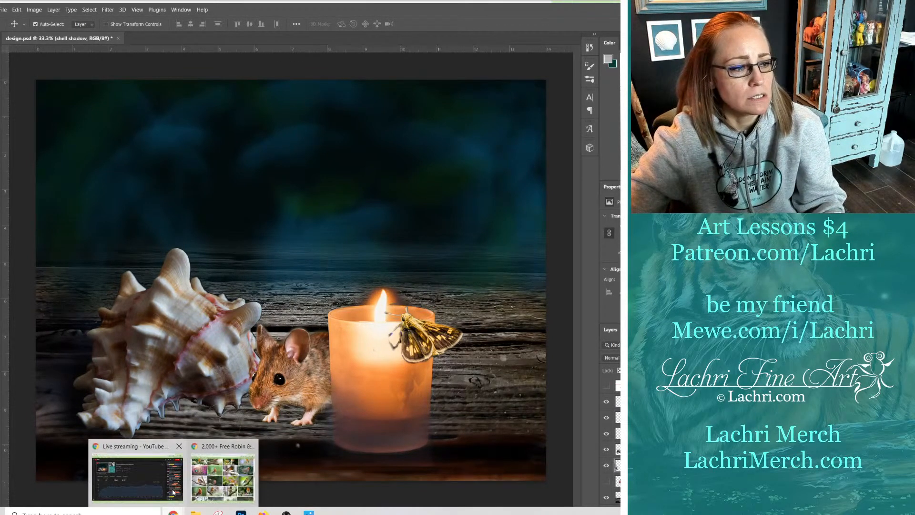
{"action": "left_click", "coordinate": [222, 469]}
{"action": "scroll", "coordinate": [362, 117], "scroll_direction": "up", "scroll_amount": 1}
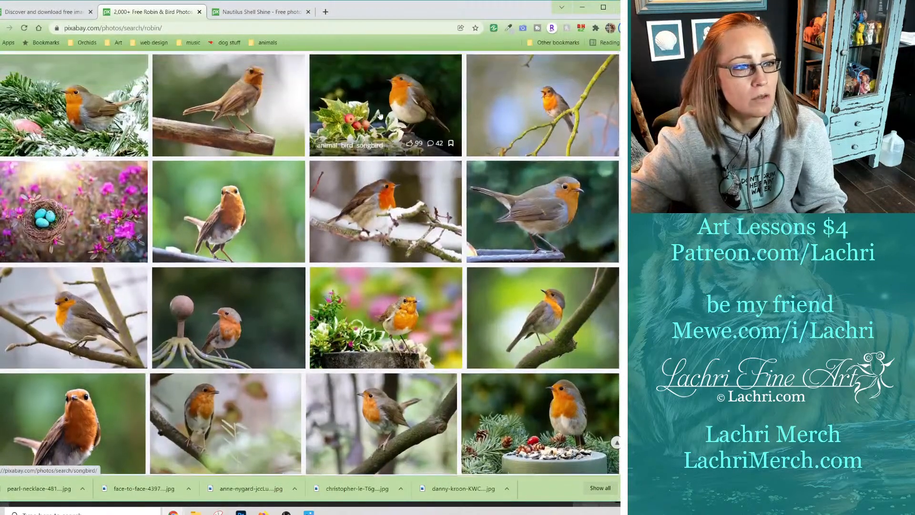
{"action": "left_click", "coordinate": [416, 111]}
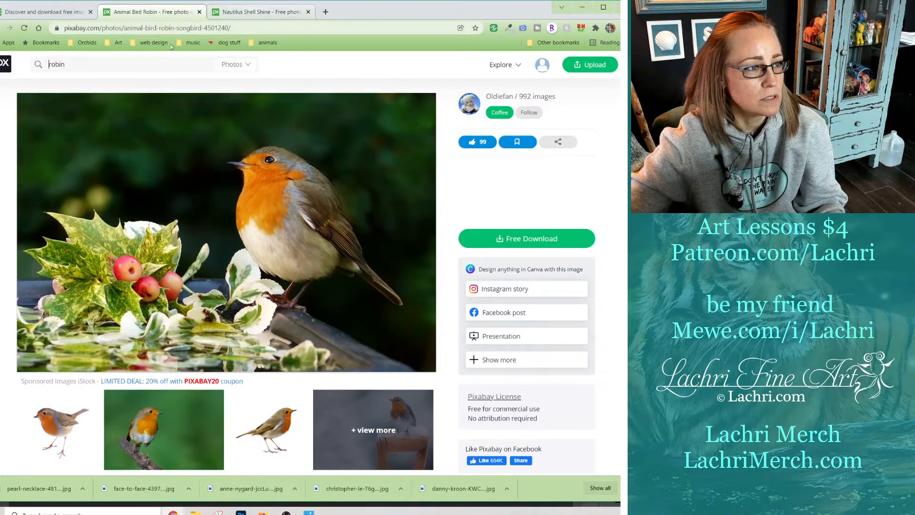
Search for "orchid" photos from the nautilus shell page, keeping the robin photo open separately.
{"action": "left_click", "coordinate": [269, 13]}
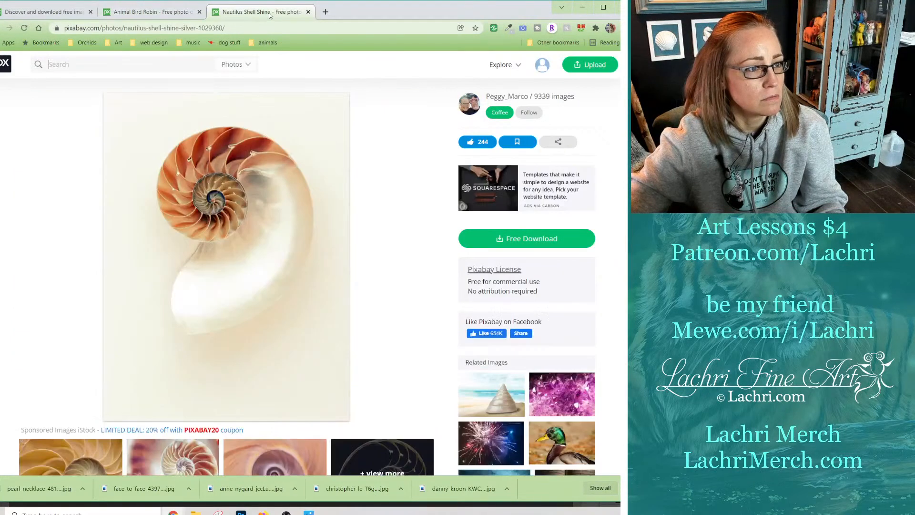
{"action": "left_click", "coordinate": [127, 59]}
{"action": "type", "text": "o"}
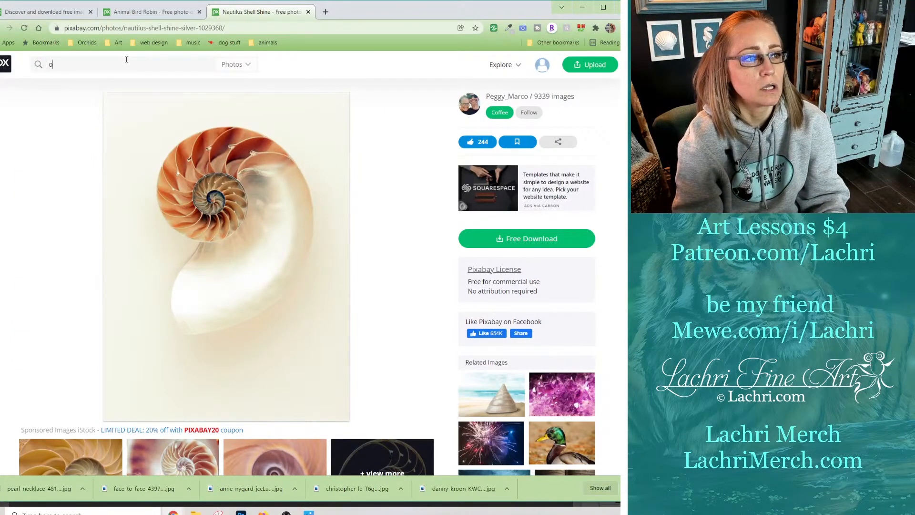
{"action": "type", "text": "rchid"}
{"action": "key", "text": "Return"}
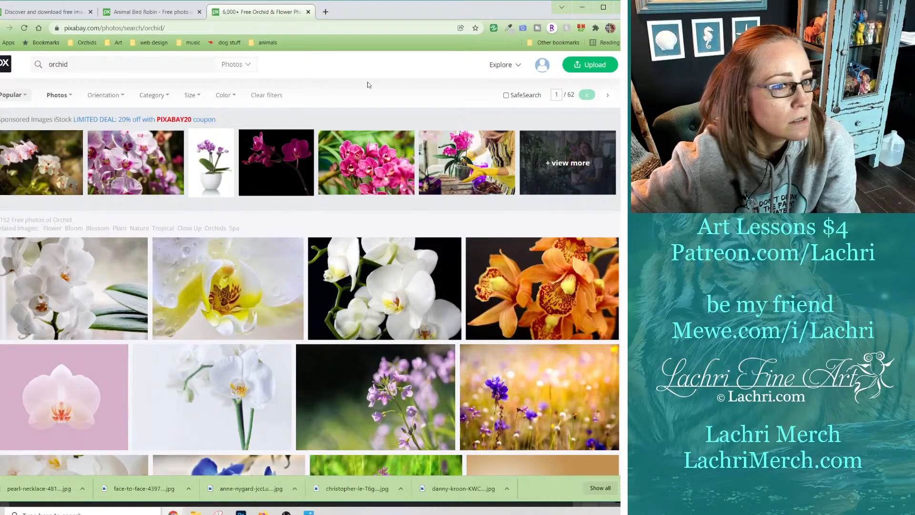
Look through the orchid photos on the first results page for a flower that suits the collage.
{"action": "mouse_move", "coordinate": [517, 67]}
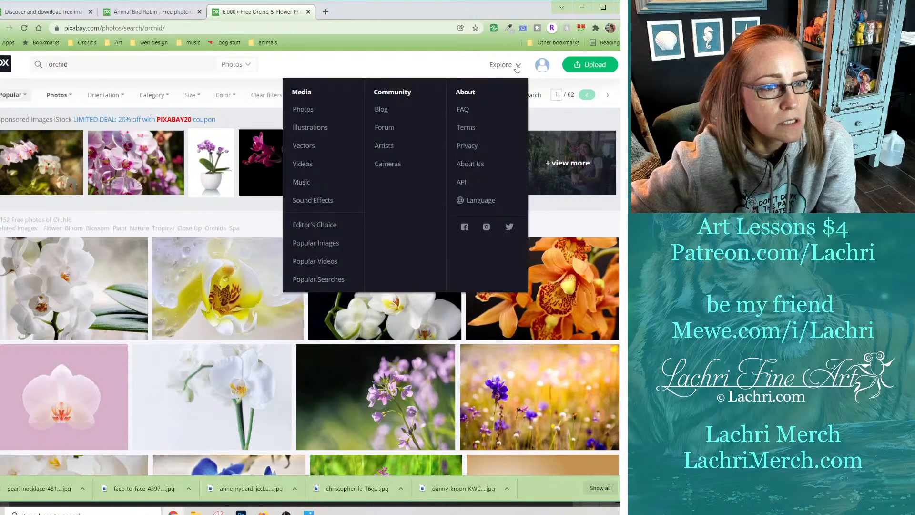
{"action": "mouse_move", "coordinate": [546, 68]}
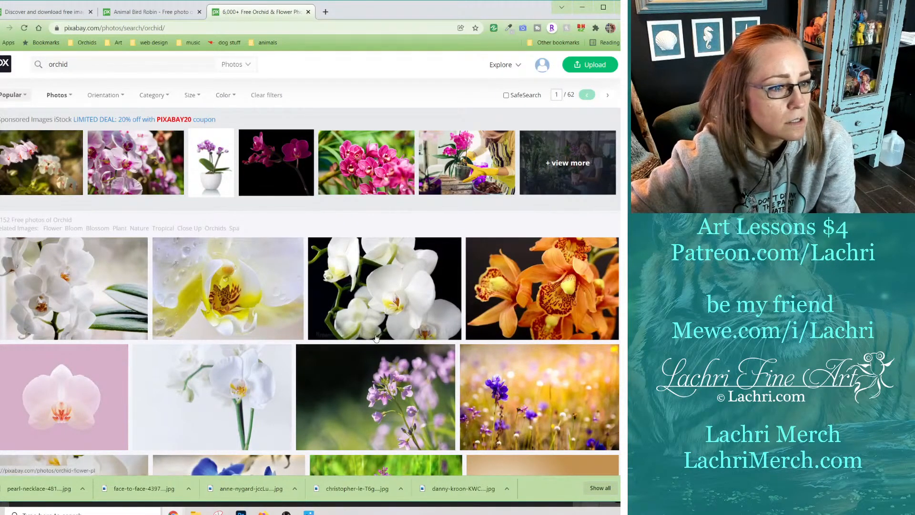
{"action": "scroll", "coordinate": [381, 339], "scroll_direction": "down", "scroll_amount": 3}
{"action": "scroll", "coordinate": [382, 339], "scroll_direction": "down", "scroll_amount": 6}
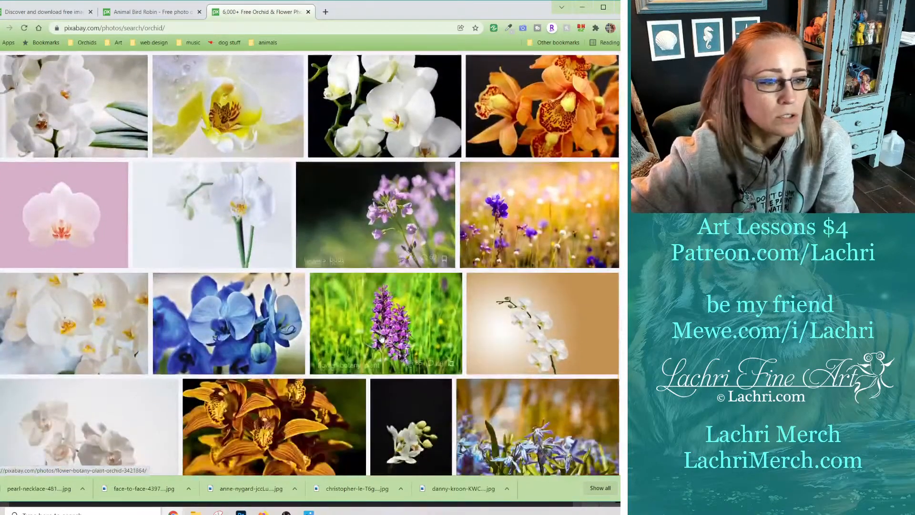
{"action": "scroll", "coordinate": [381, 338], "scroll_direction": "down", "scroll_amount": 5}
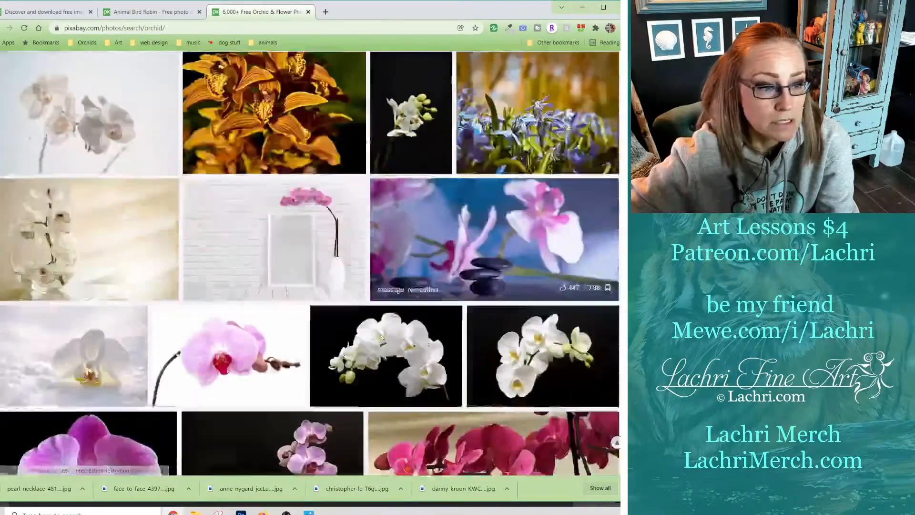
{"action": "scroll", "coordinate": [301, 312], "scroll_direction": "down", "scroll_amount": 6}
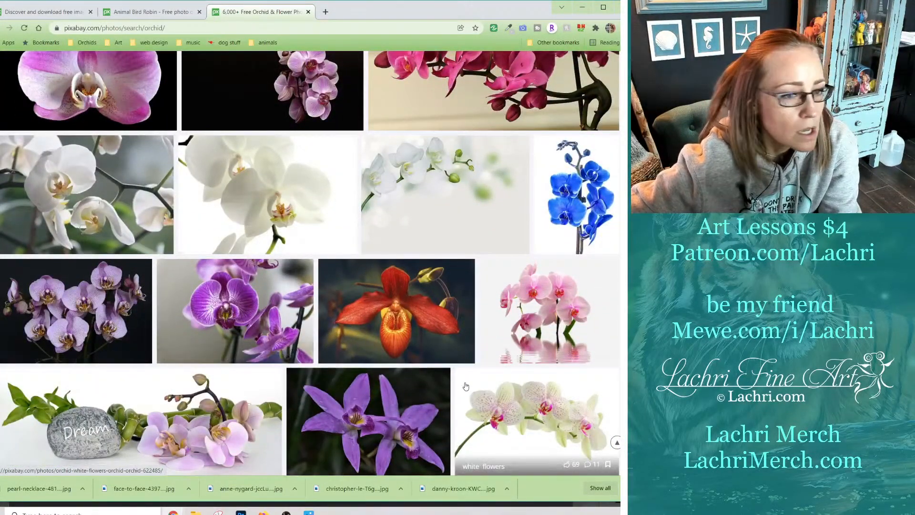
{"action": "scroll", "coordinate": [310, 390], "scroll_direction": "down", "scroll_amount": 3}
{"action": "scroll", "coordinate": [310, 389], "scroll_direction": "down", "scroll_amount": 5}
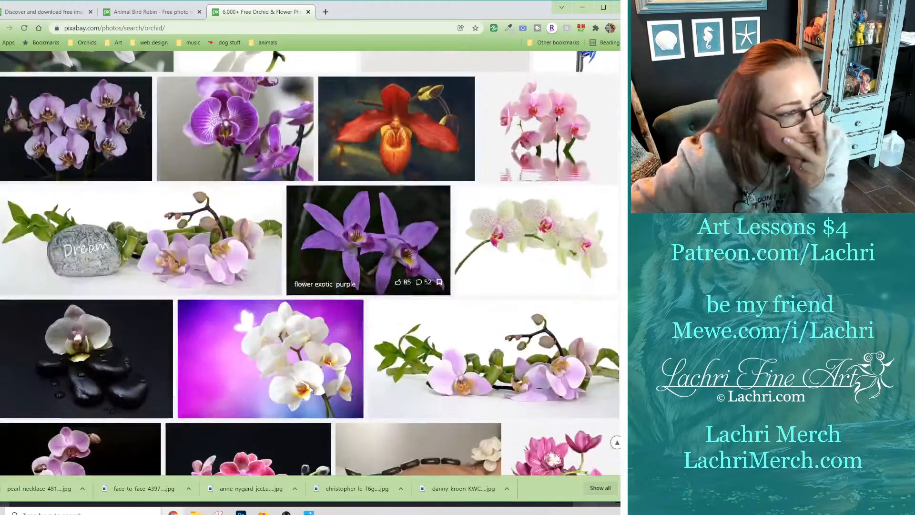
{"action": "scroll", "coordinate": [310, 389], "scroll_direction": "down", "scroll_amount": 2}
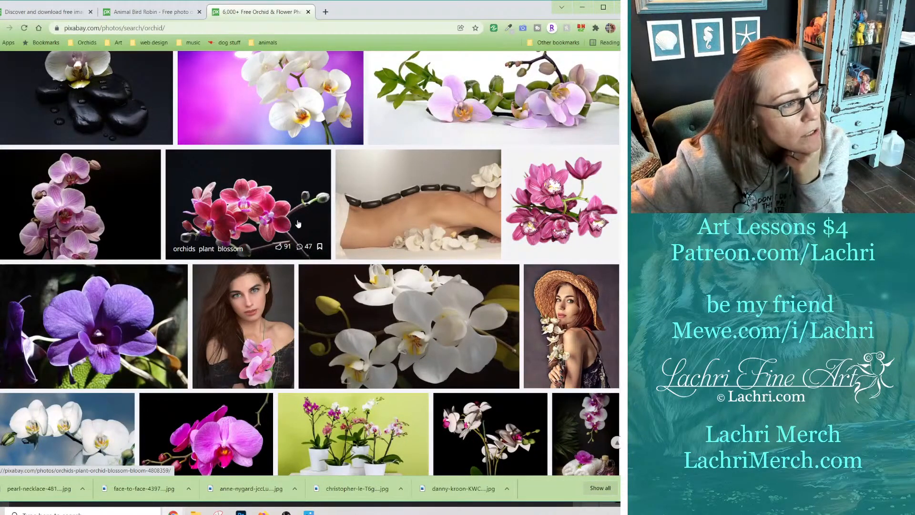
{"action": "scroll", "coordinate": [298, 224], "scroll_direction": "down", "scroll_amount": 1}
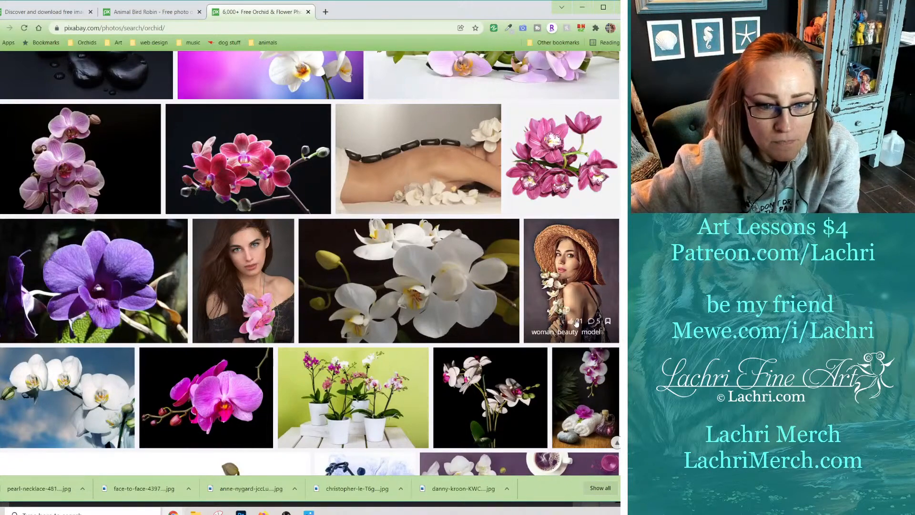
Return to the robin and holly photo page and look at the site's account options.
{"action": "left_click", "coordinate": [149, 12]}
{"action": "scroll", "coordinate": [447, 318], "scroll_direction": "down", "scroll_amount": 1}
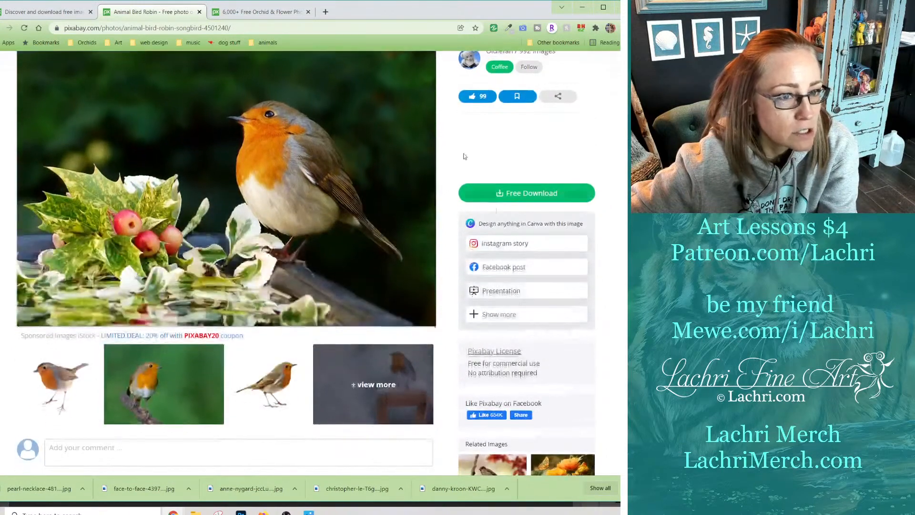
{"action": "scroll", "coordinate": [448, 318], "scroll_direction": "up", "scroll_amount": 1}
{"action": "left_click", "coordinate": [517, 65]}
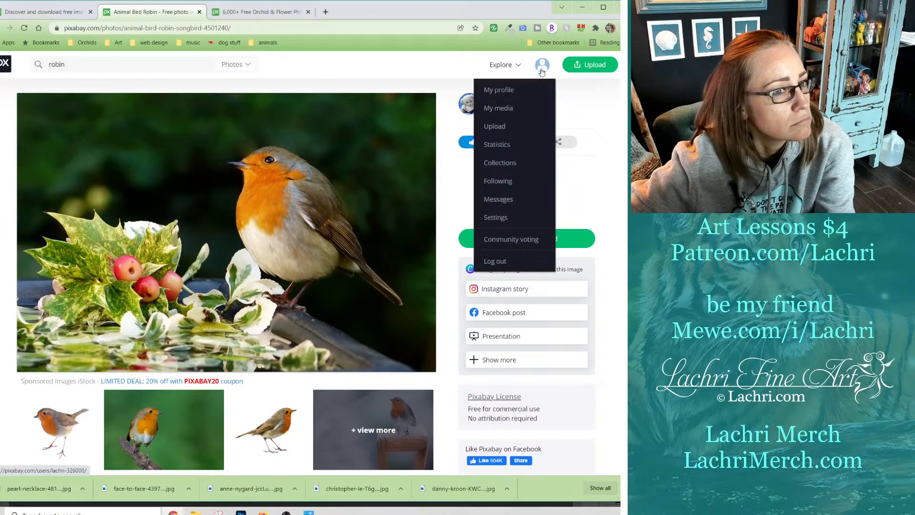
{"action": "left_click", "coordinate": [509, 69]}
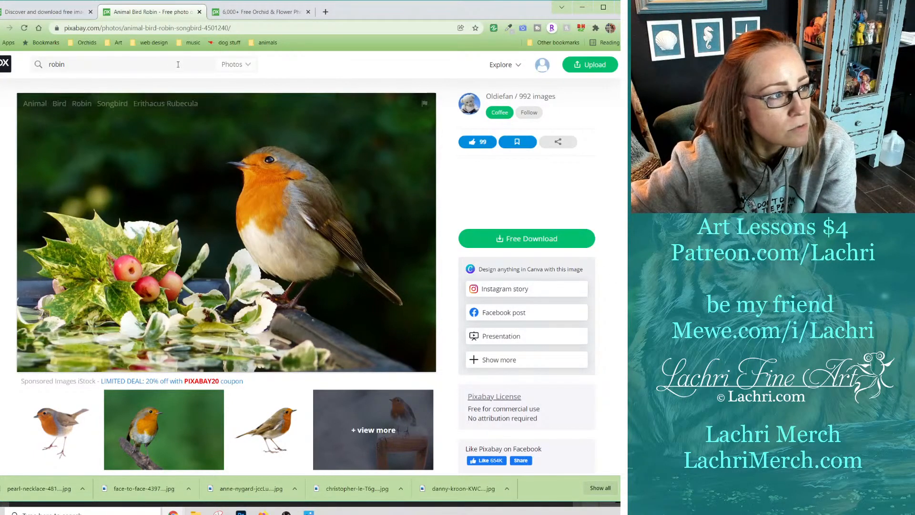
Go back from the "queen of the night" search to the wood mouse results and toggle the SafeSearch filter.
{"action": "left_click", "coordinate": [46, 13]}
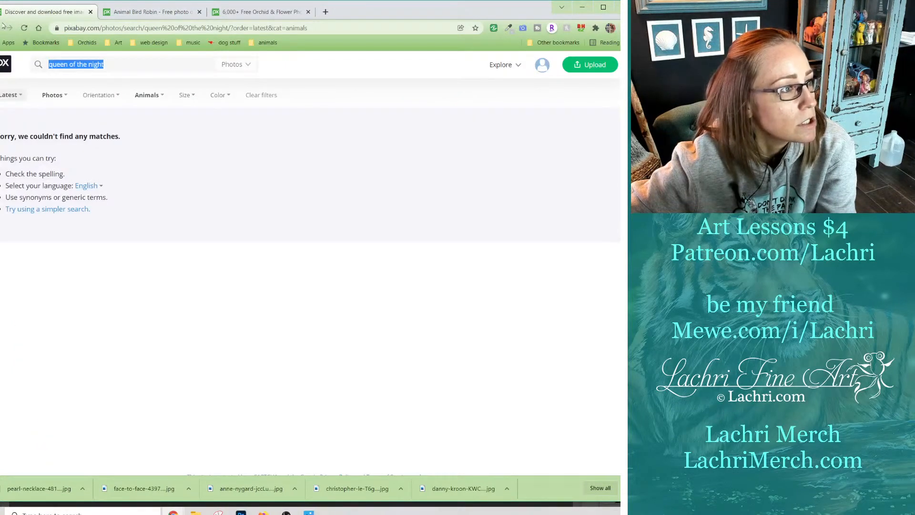
{"action": "key", "text": "alt+Left"}
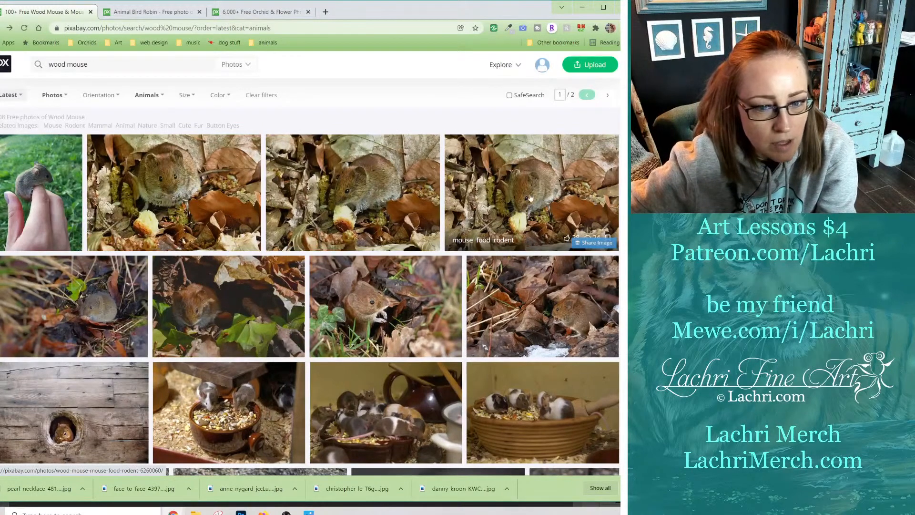
{"action": "left_click", "coordinate": [509, 95]}
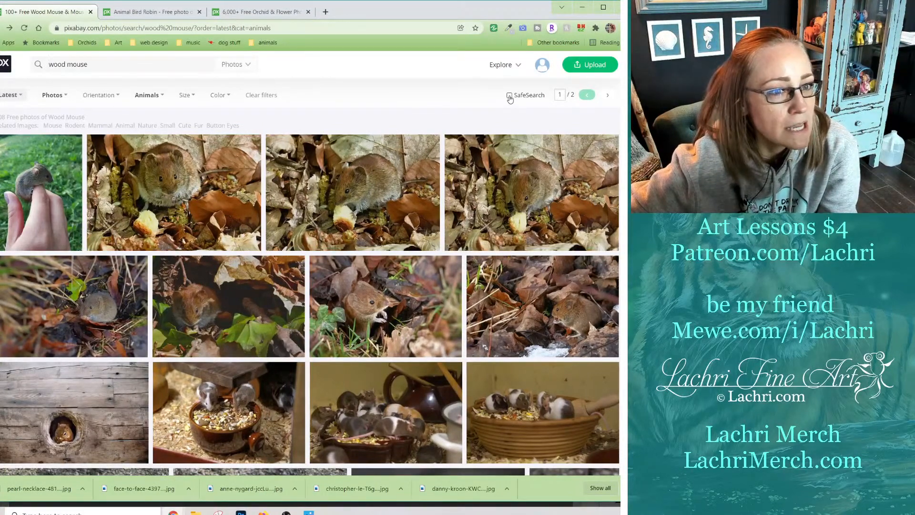
Compare the open wood mouse, robin and orchid pages, ending on the orchid search results.
{"action": "key", "text": "ctrl+Tab"}
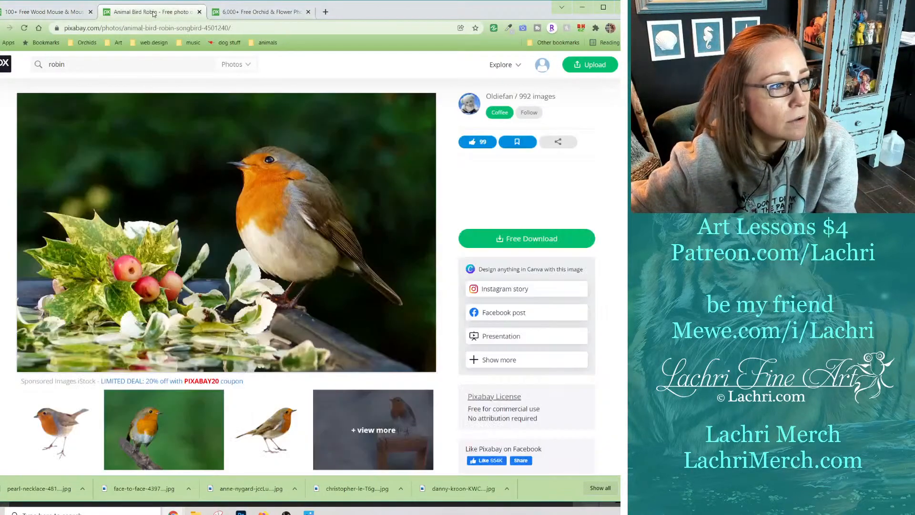
{"action": "left_click", "coordinate": [270, 17]}
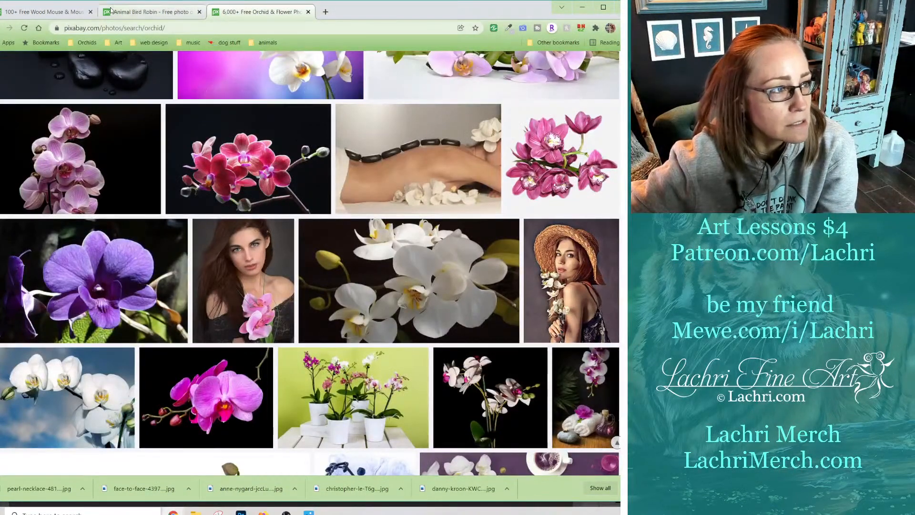
{"action": "left_click", "coordinate": [47, 10]}
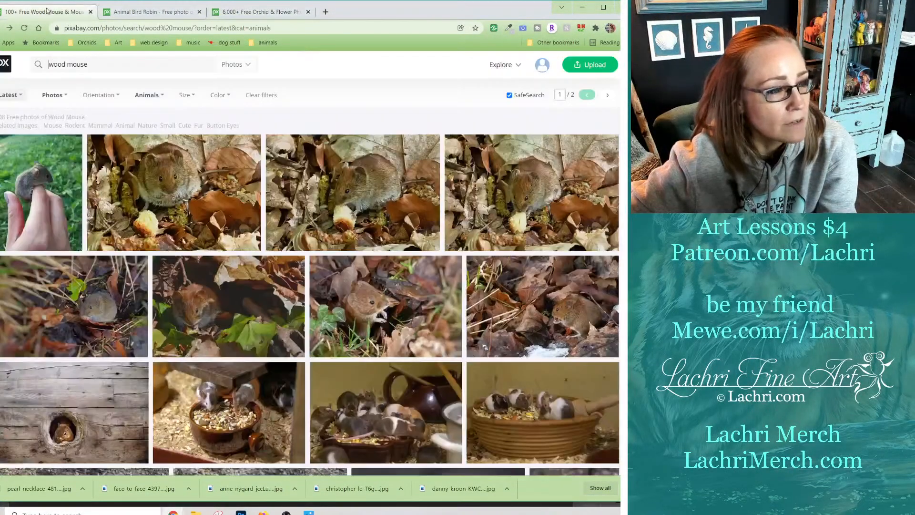
{"action": "left_click", "coordinate": [137, 17]}
{"action": "left_click", "coordinate": [259, 11]}
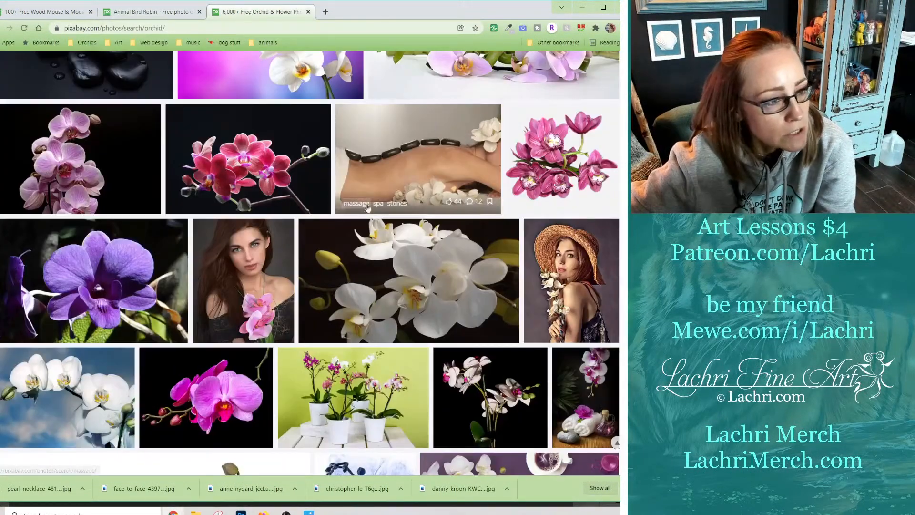
Look through the remaining orchid photos on the first results page down to its end.
{"action": "scroll", "coordinate": [399, 305], "scroll_direction": "down", "scroll_amount": 2}
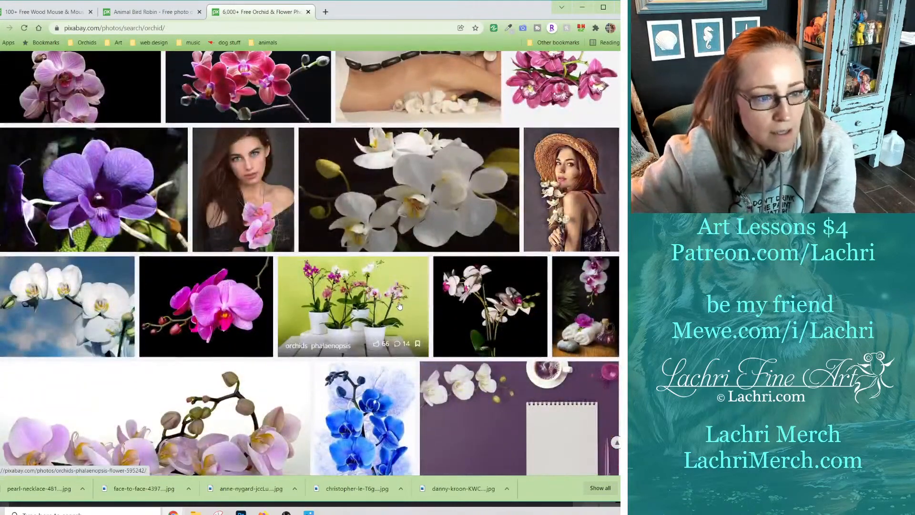
{"action": "scroll", "coordinate": [400, 305], "scroll_direction": "down", "scroll_amount": 4}
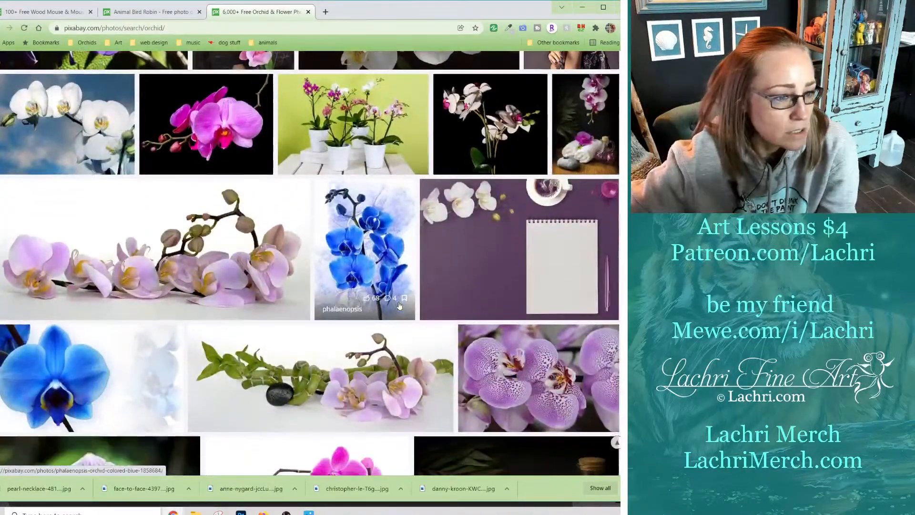
{"action": "scroll", "coordinate": [399, 306], "scroll_direction": "up", "scroll_amount": 3}
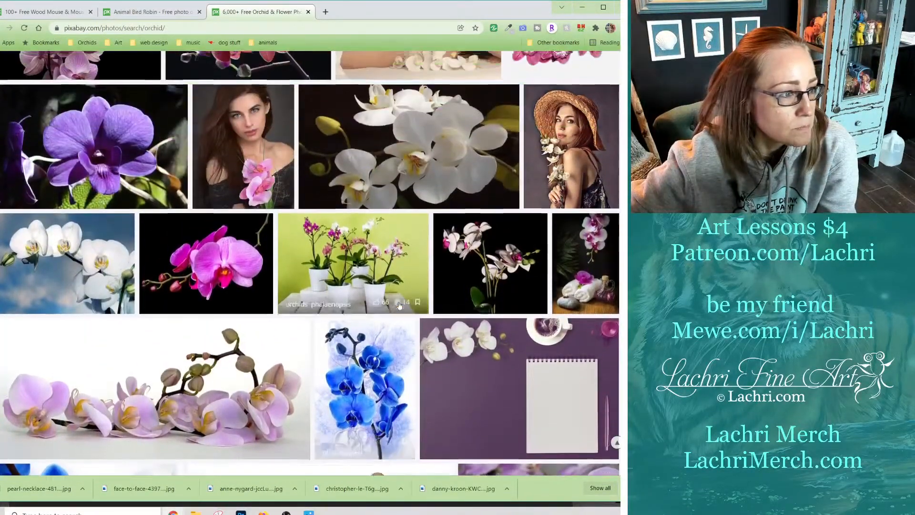
{"action": "scroll", "coordinate": [399, 306], "scroll_direction": "up", "scroll_amount": 5}
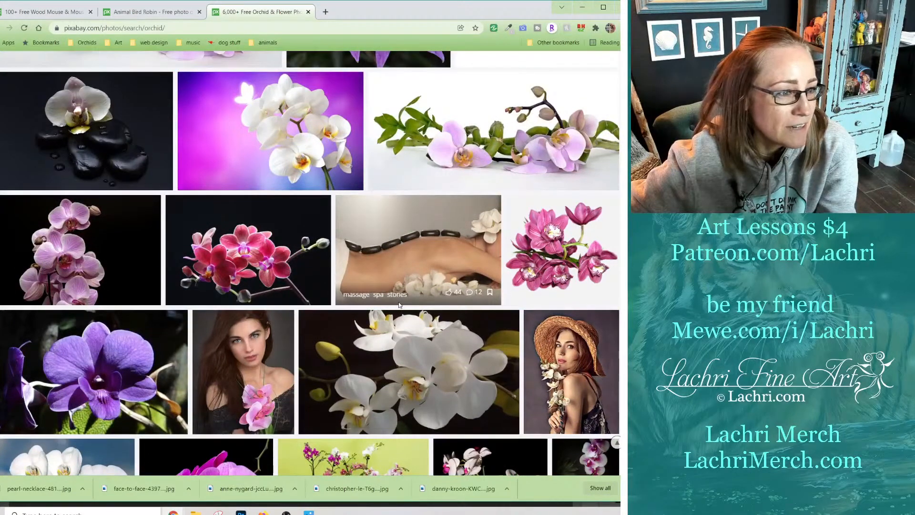
{"action": "scroll", "coordinate": [400, 305], "scroll_direction": "down", "scroll_amount": 15}
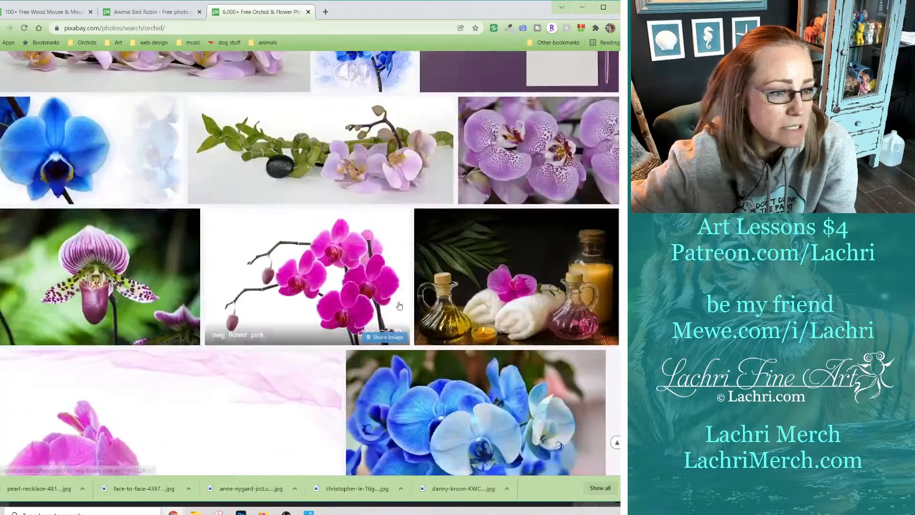
{"action": "scroll", "coordinate": [399, 306], "scroll_direction": "down", "scroll_amount": 6}
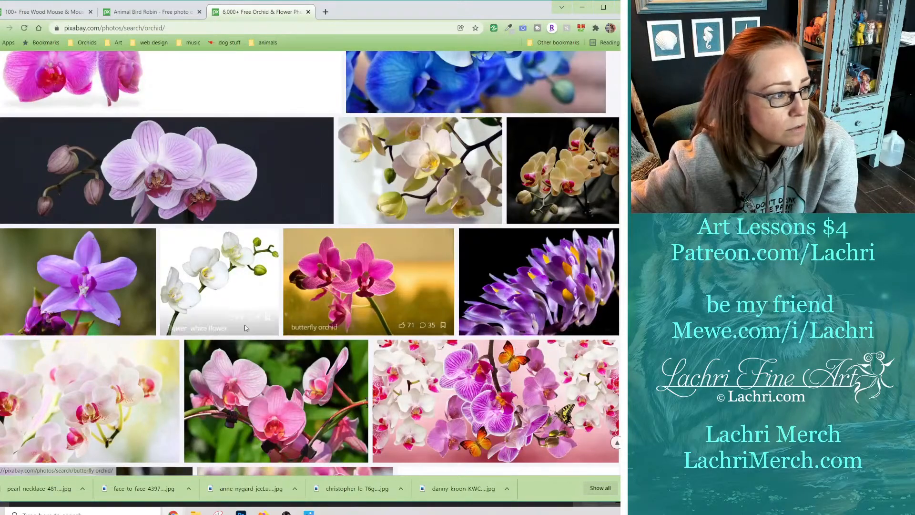
{"action": "scroll", "coordinate": [237, 320], "scroll_direction": "down", "scroll_amount": 7}
{"action": "scroll", "coordinate": [237, 320], "scroll_direction": "down", "scroll_amount": 10}
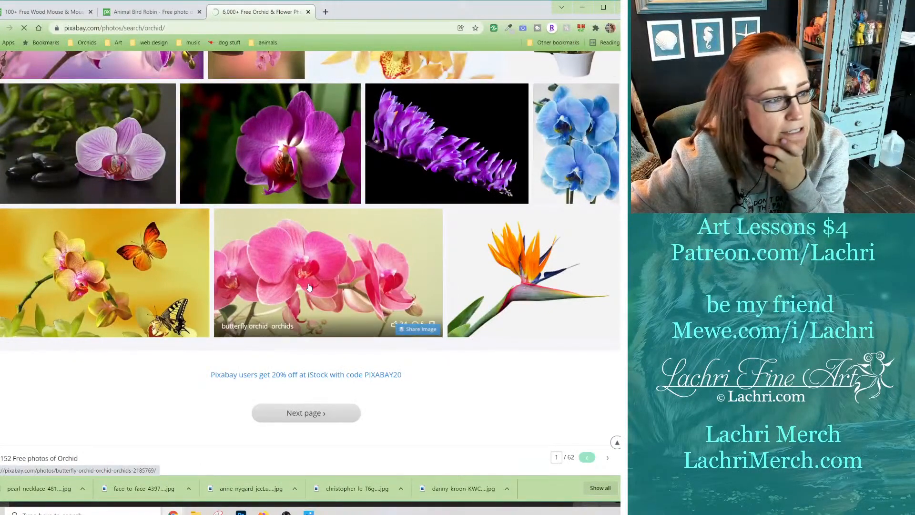
Browse the second page of orchid results for a flower that suits the collage.
{"action": "scroll", "coordinate": [267, 284], "scroll_direction": "down", "scroll_amount": 3}
{"action": "scroll", "coordinate": [267, 284], "scroll_direction": "down", "scroll_amount": 7}
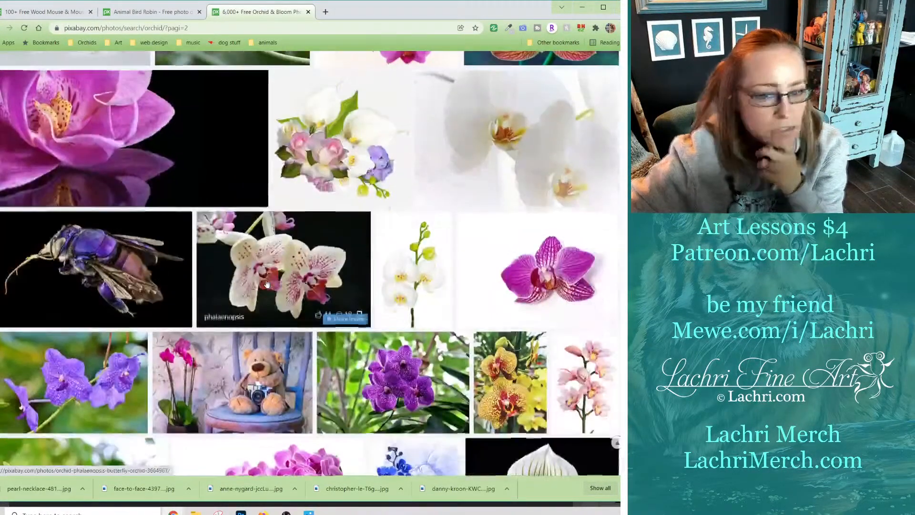
{"action": "scroll", "coordinate": [266, 284], "scroll_direction": "down", "scroll_amount": 7}
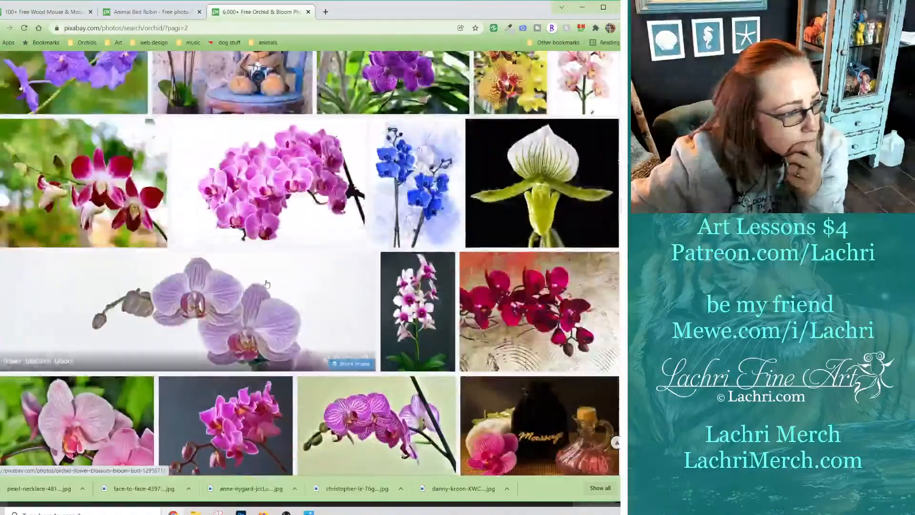
{"action": "scroll", "coordinate": [267, 284], "scroll_direction": "down", "scroll_amount": 10}
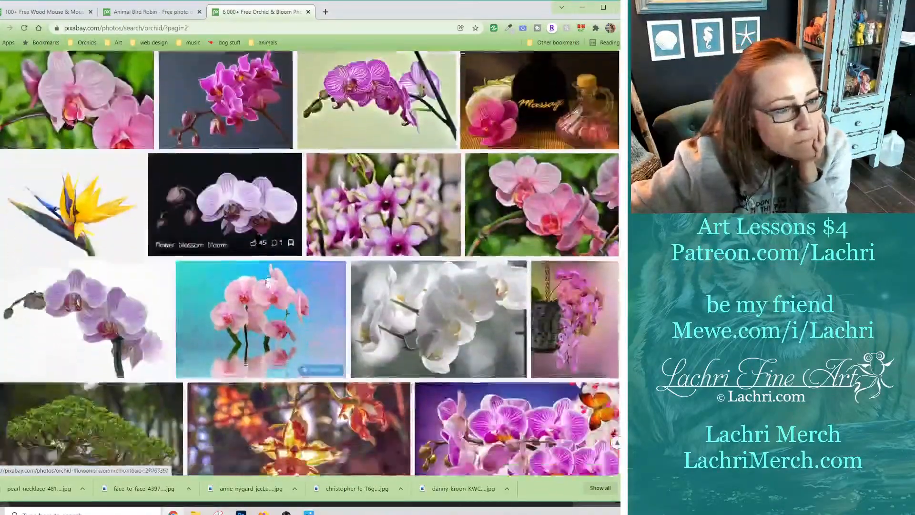
{"action": "scroll", "coordinate": [267, 284], "scroll_direction": "down", "scroll_amount": 6}
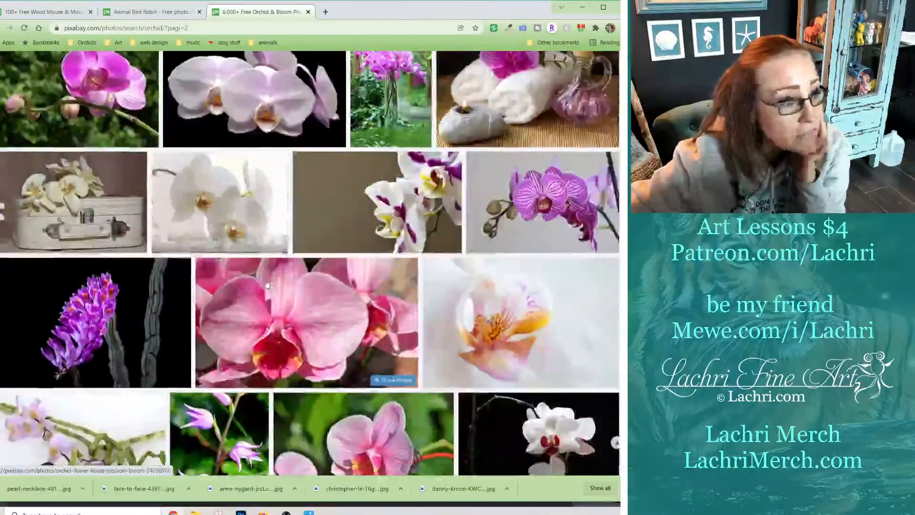
{"action": "scroll", "coordinate": [267, 284], "scroll_direction": "down", "scroll_amount": 7}
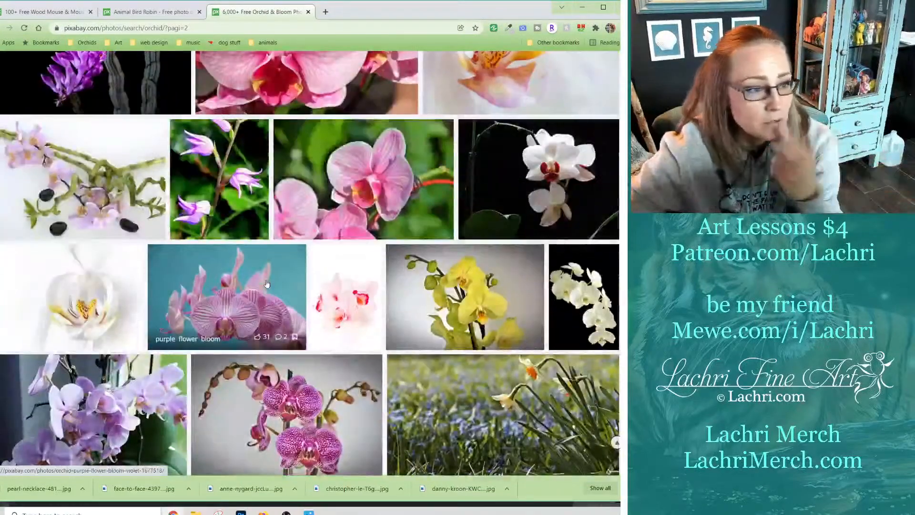
{"action": "scroll", "coordinate": [267, 284], "scroll_direction": "down", "scroll_amount": 8}
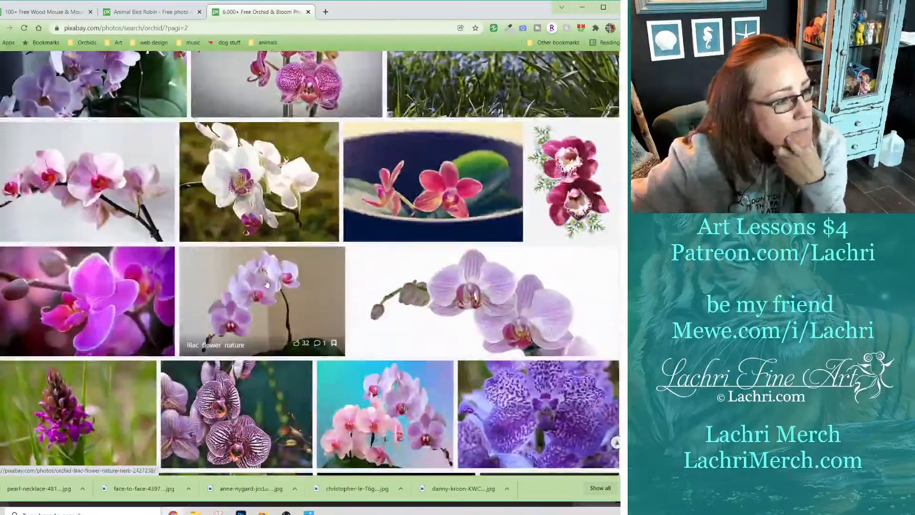
{"action": "scroll", "coordinate": [267, 284], "scroll_direction": "down", "scroll_amount": 6}
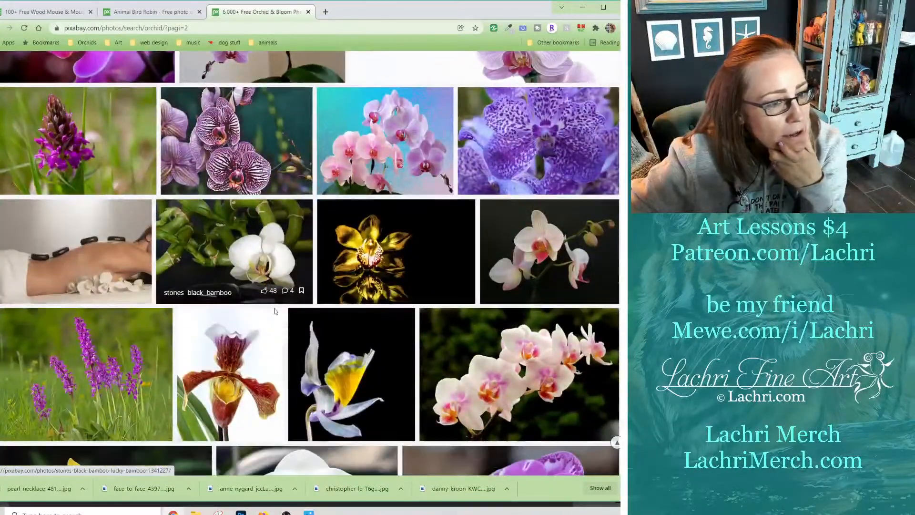
{"action": "scroll", "coordinate": [281, 317], "scroll_direction": "down", "scroll_amount": 3}
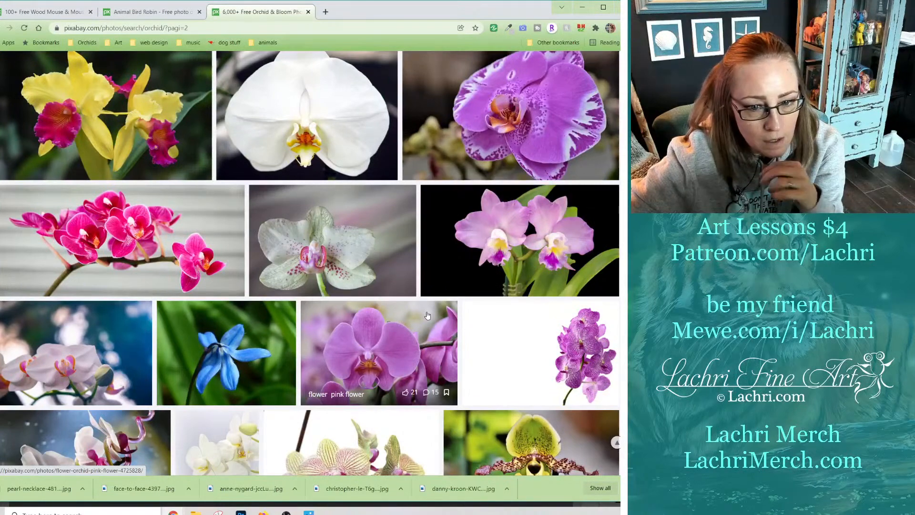
{"action": "scroll", "coordinate": [427, 315], "scroll_direction": "down", "scroll_amount": 1}
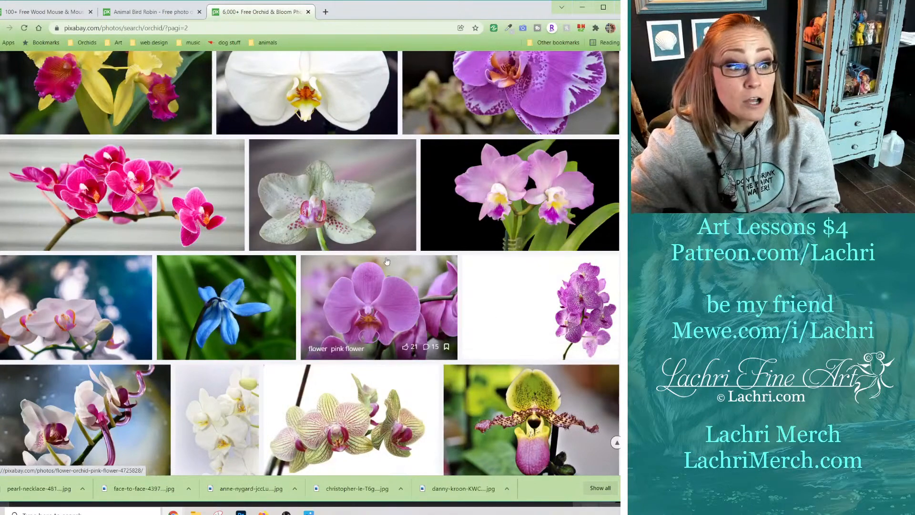
Look again at the orchid photos in the middle of the second results page.
{"action": "left_click", "coordinate": [161, 27]}
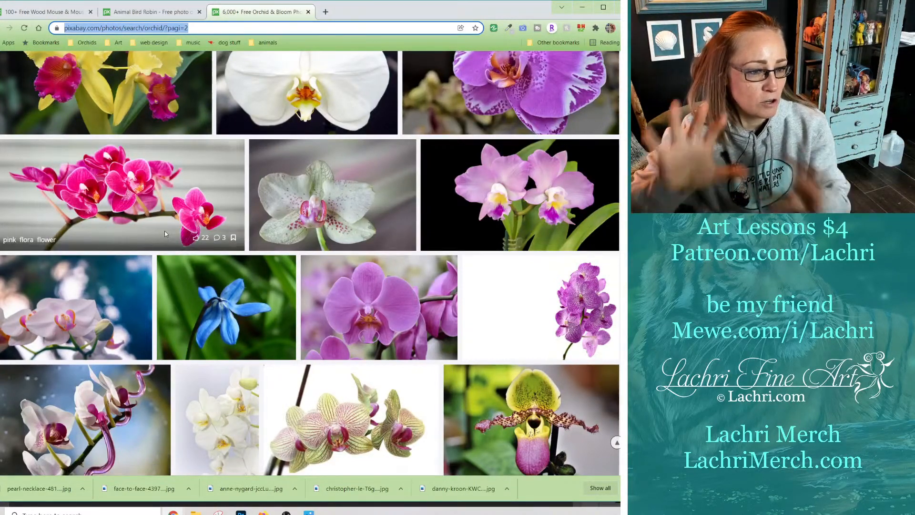
{"action": "scroll", "coordinate": [164, 230], "scroll_direction": "up", "scroll_amount": 15}
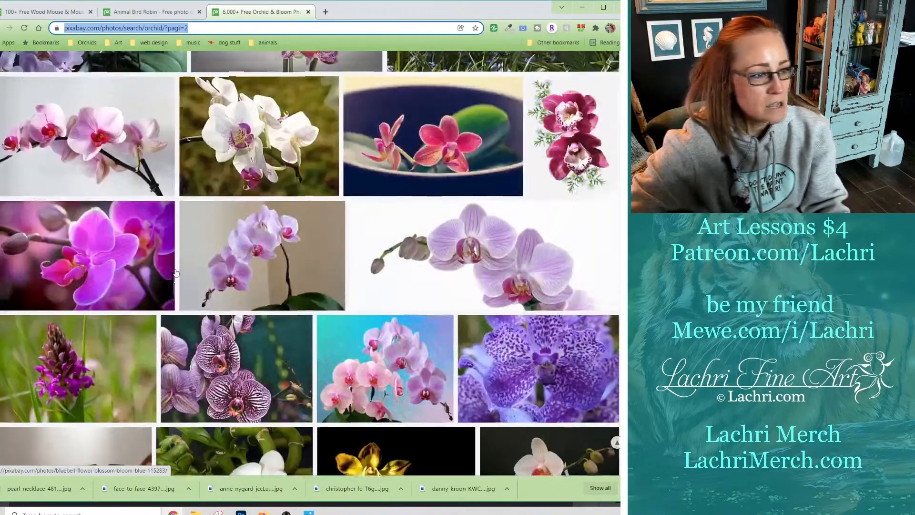
{"action": "scroll", "coordinate": [176, 272], "scroll_direction": "up", "scroll_amount": 2}
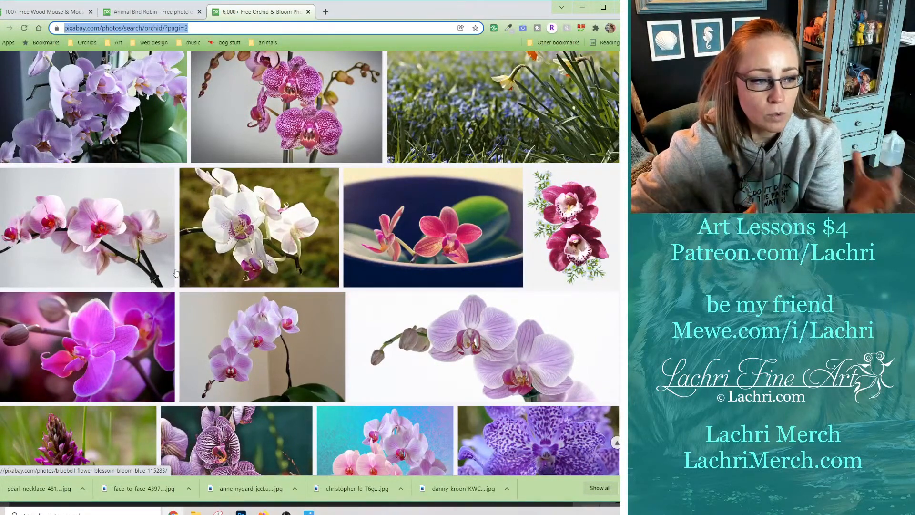
{"action": "scroll", "coordinate": [176, 272], "scroll_direction": "down", "scroll_amount": 6}
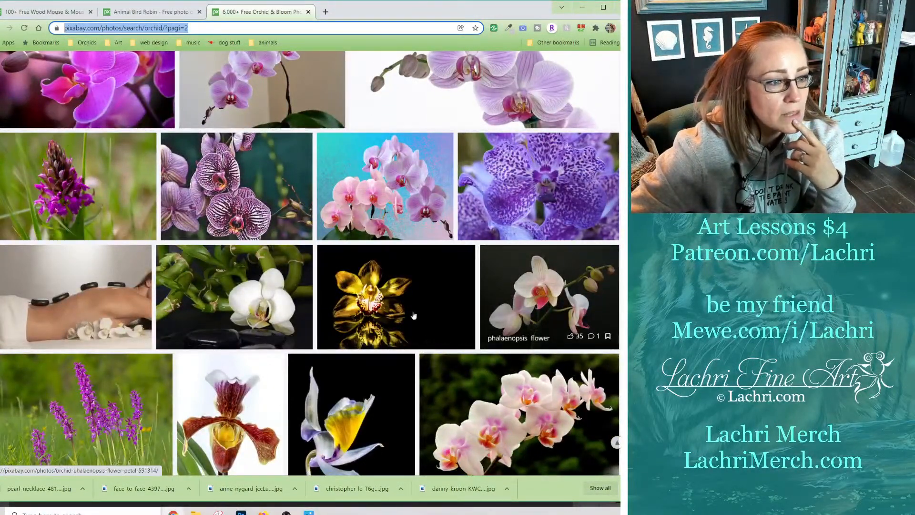
{"action": "scroll", "coordinate": [214, 182], "scroll_direction": "up", "scroll_amount": 2}
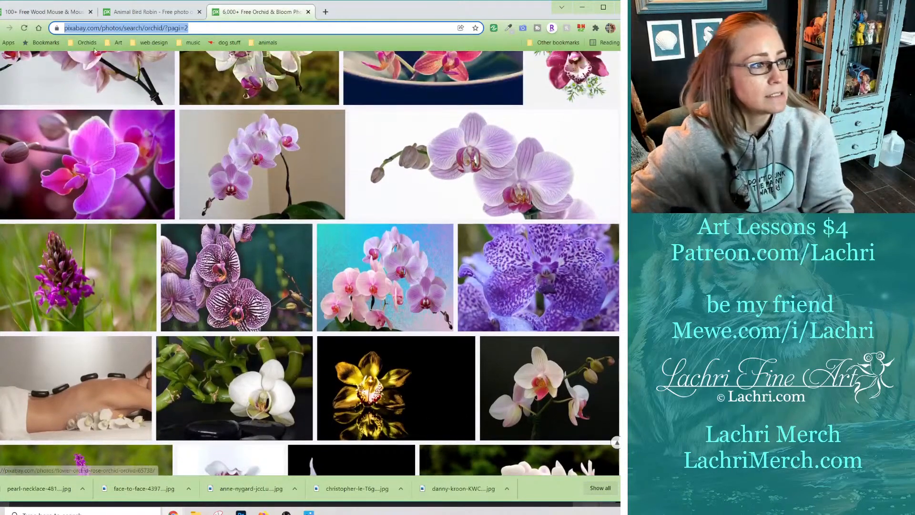
Open mewe.com/myworld separately and view the Pexels photo of teacups with pearls shared in a chat, closing its page when done.
{"action": "key", "text": "ctrl+t"}
{"action": "type", "text": "mewe.com/myworld"}
{"action": "key", "text": "Return"}
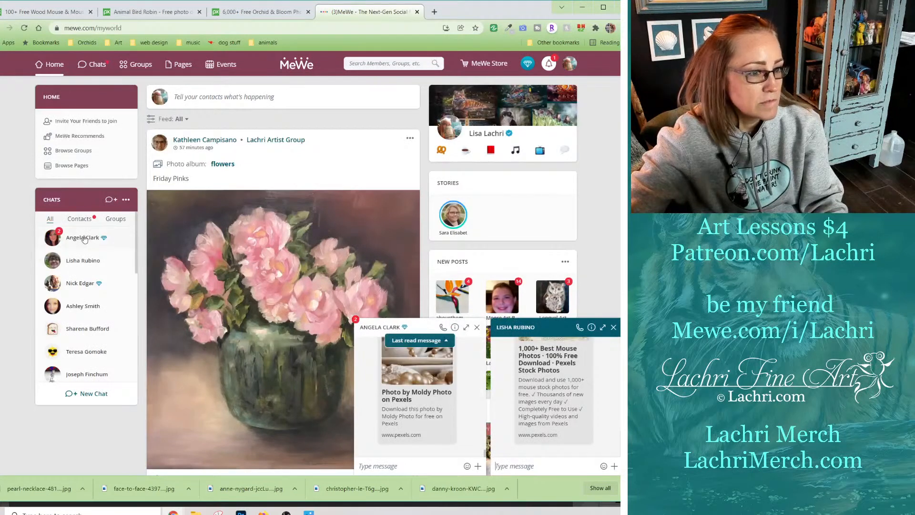
{"action": "left_click", "coordinate": [413, 397]}
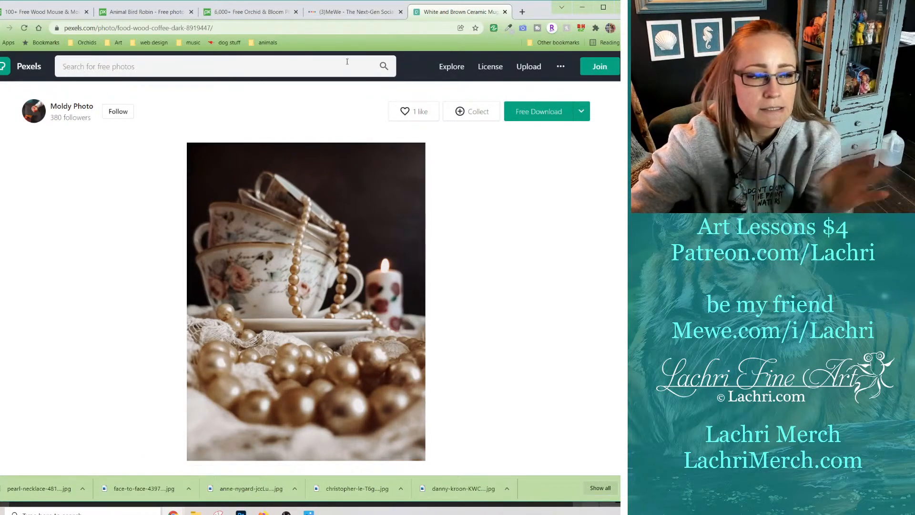
{"action": "left_click", "coordinate": [503, 11]}
Find the earlier shared photo of a white pearl necklace in the same chat, view it on Pexels and close its page.
{"action": "scroll", "coordinate": [431, 363], "scroll_direction": "up", "scroll_amount": 2}
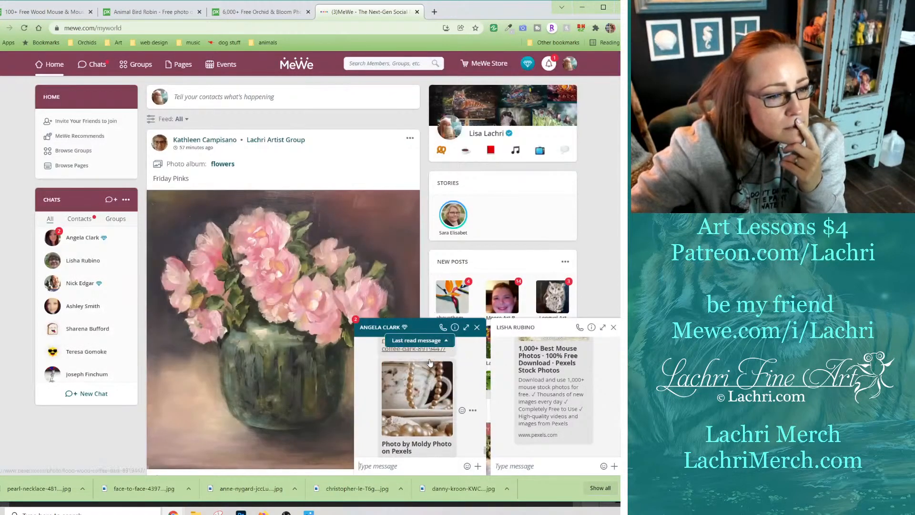
{"action": "scroll", "coordinate": [430, 363], "scroll_direction": "up", "scroll_amount": 1}
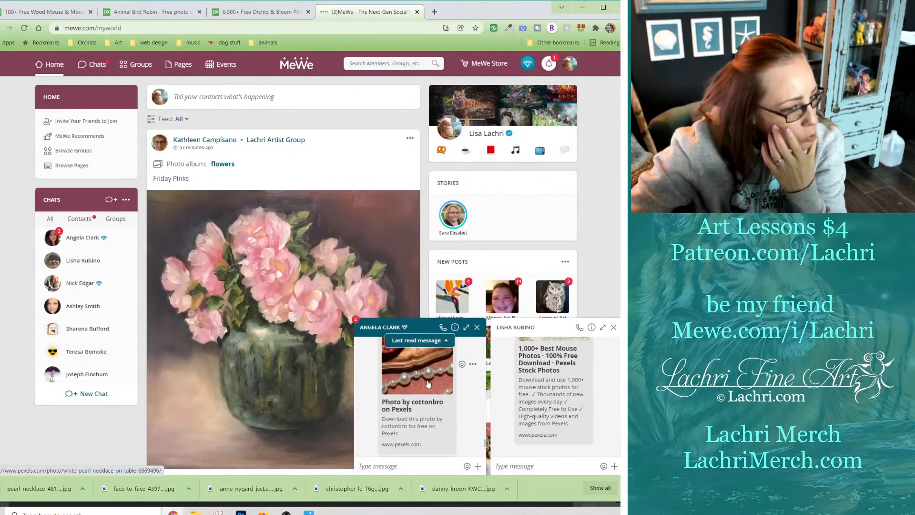
{"action": "left_click", "coordinate": [422, 409]}
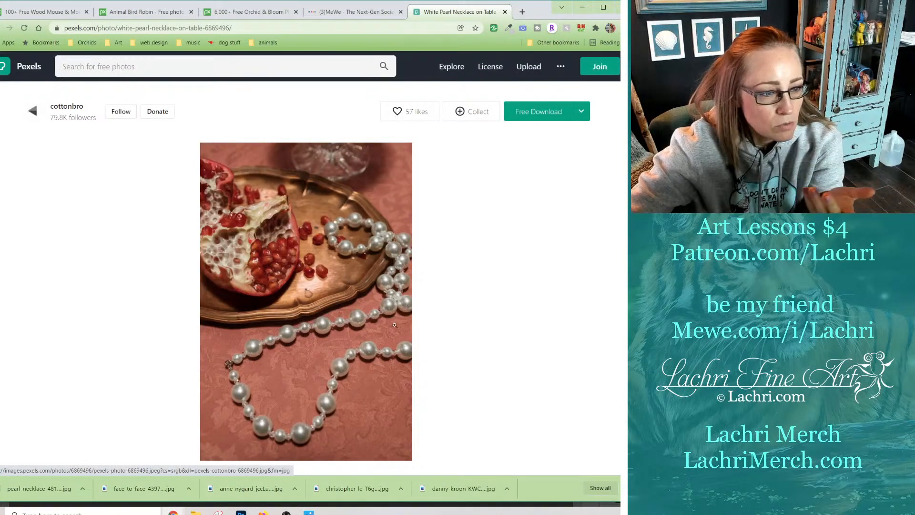
{"action": "left_click", "coordinate": [505, 12]}
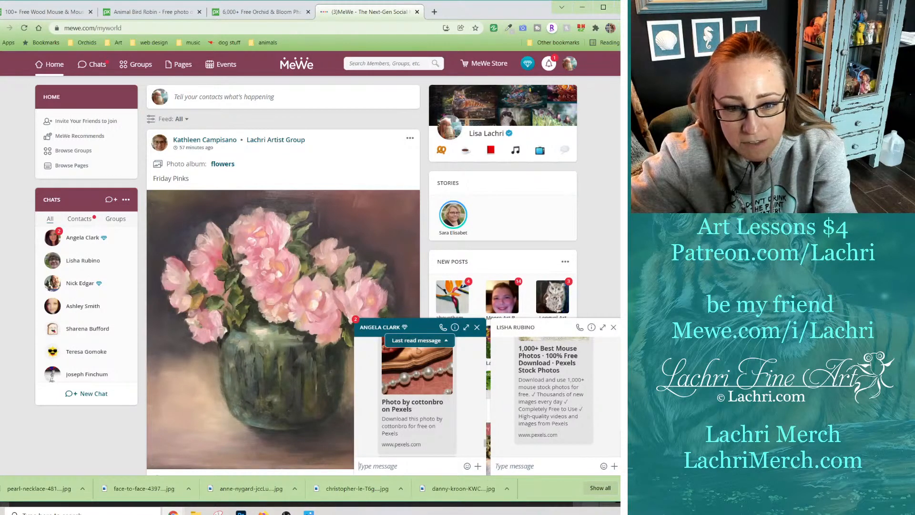
Switch to Photoshop and show the ruleofthirds layer over the collage.
{"action": "left_click", "coordinate": [241, 513]}
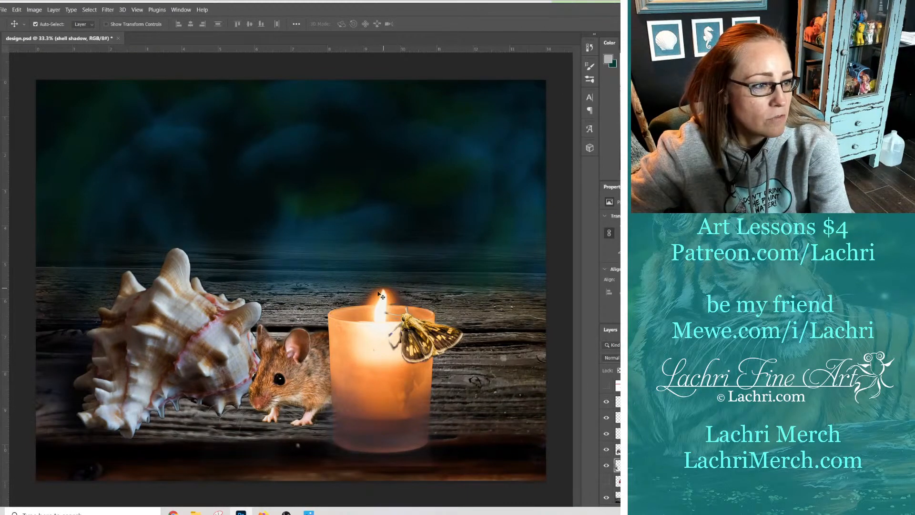
{"action": "left_click", "coordinate": [607, 386]}
{"action": "left_click", "coordinate": [519, 415]}
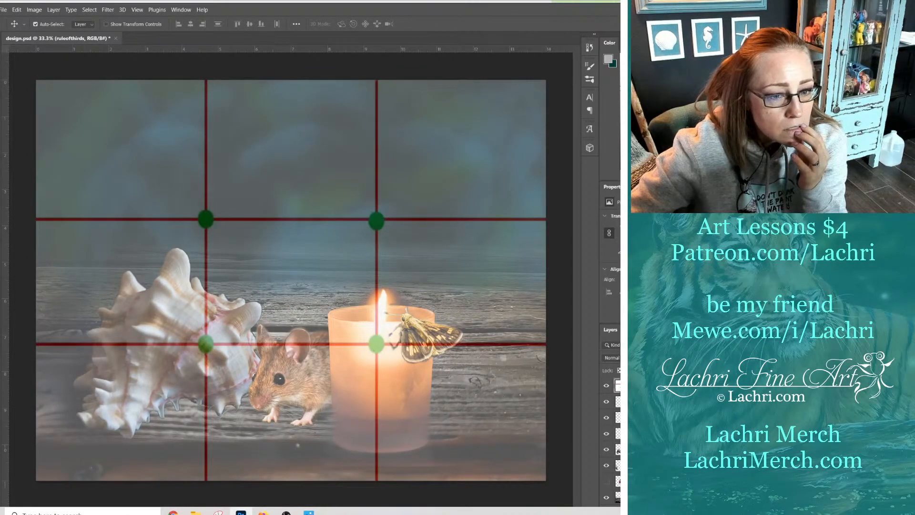
Move the wooden plank photo down about 1.46 in behind the shell, mouse and candle, and hide the ruleofthirds layer.
{"action": "left_click", "coordinate": [618, 497]}
{"action": "key", "text": "ctrl+t"}
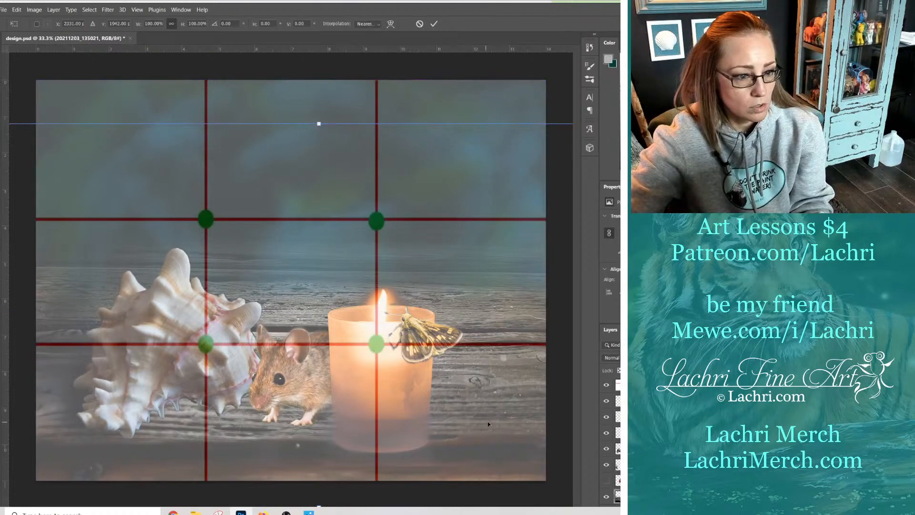
{"action": "left_click_drag", "start_coordinate": [488, 421], "coordinate": [486, 477]}
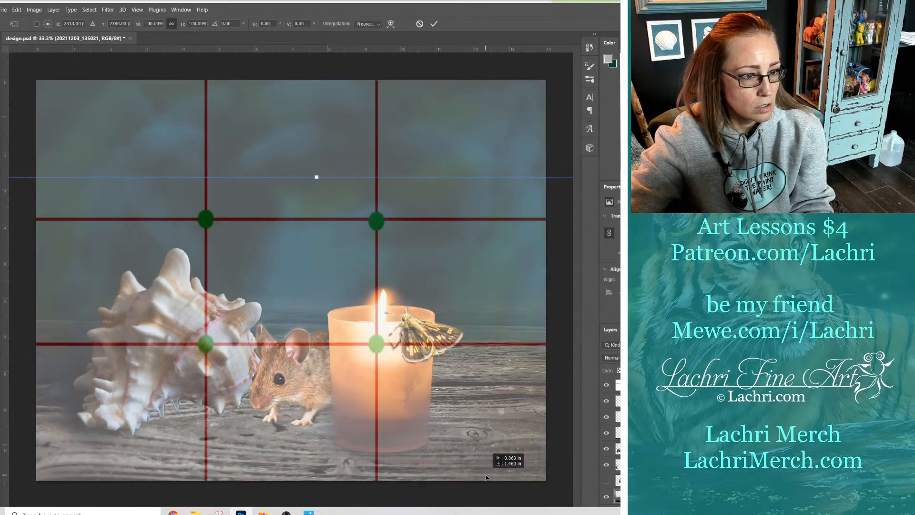
{"action": "key", "text": "Return"}
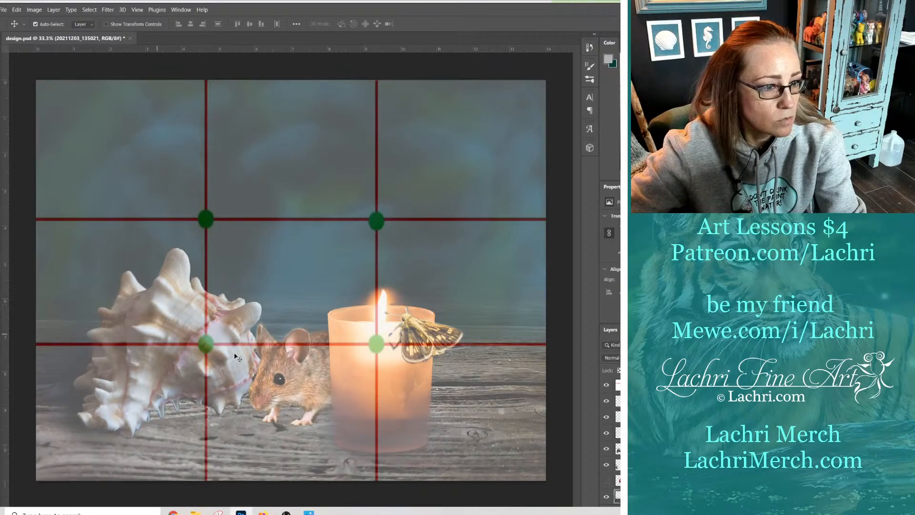
{"action": "left_click", "coordinate": [606, 385]}
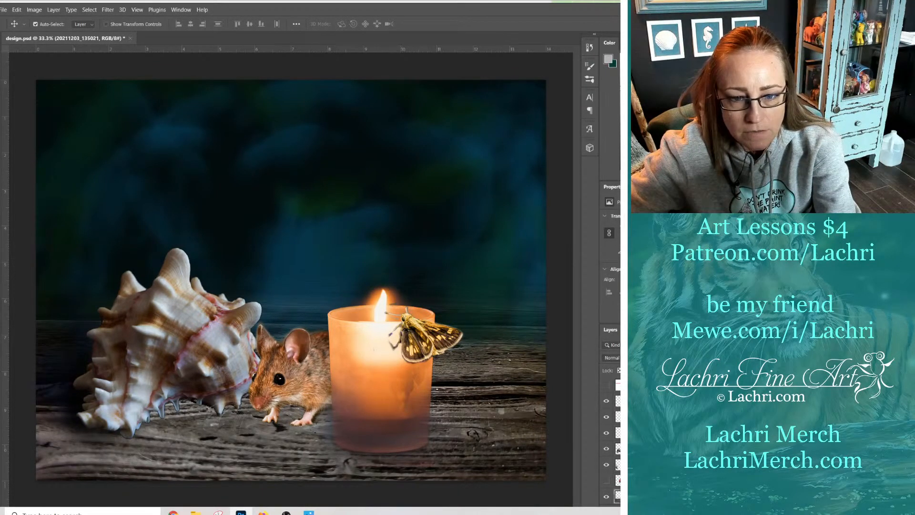
{"action": "key", "text": "alt+Tab"}
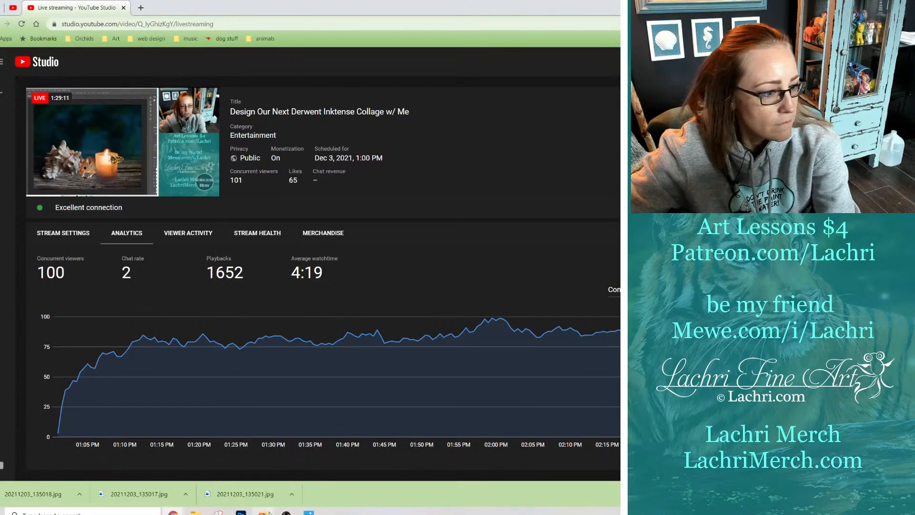
{"action": "key", "text": "alt+Tab"}
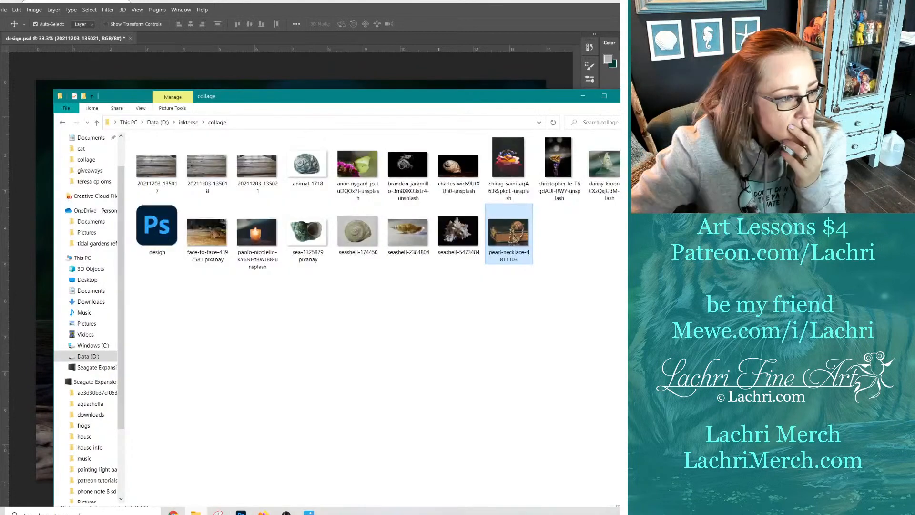
{"action": "left_click", "coordinate": [196, 511]}
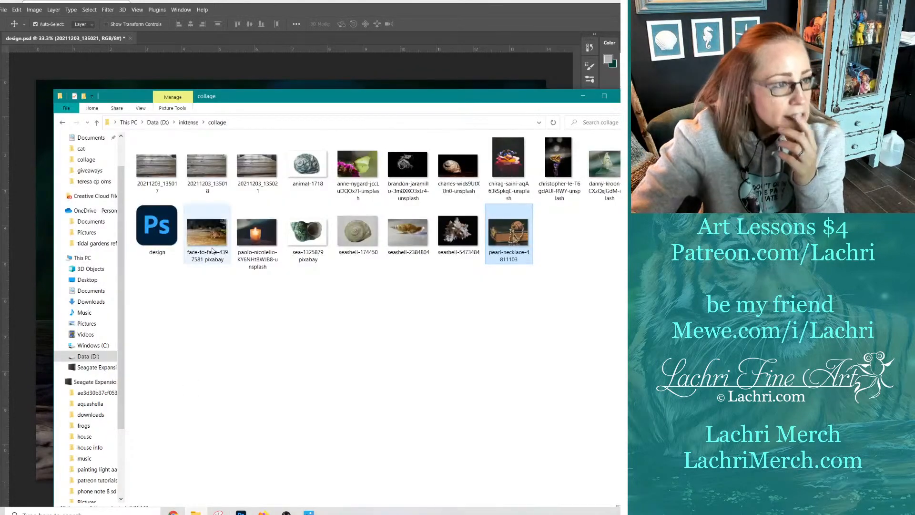
{"action": "mouse_move", "coordinate": [172, 512]}
{"action": "left_click", "coordinate": [143, 476]}
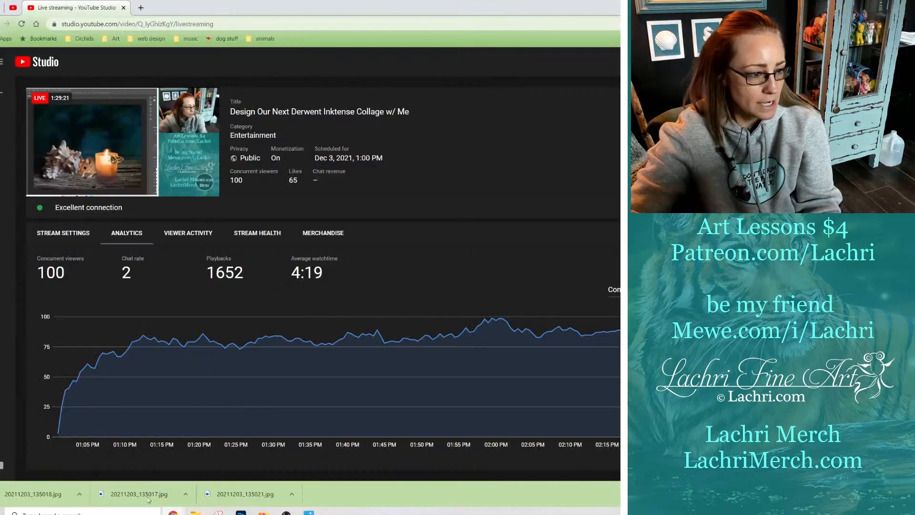
Switch to the Pixabay robin photo page in Chrome, search for night blooming cereus, review the photos and return to Photoshop.
{"action": "left_click", "coordinate": [206, 481]}
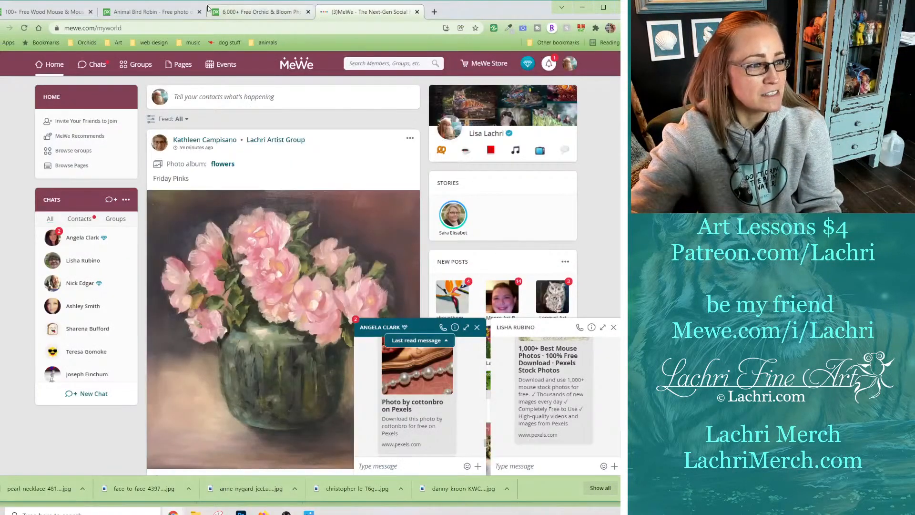
{"action": "left_click", "coordinate": [147, 14]}
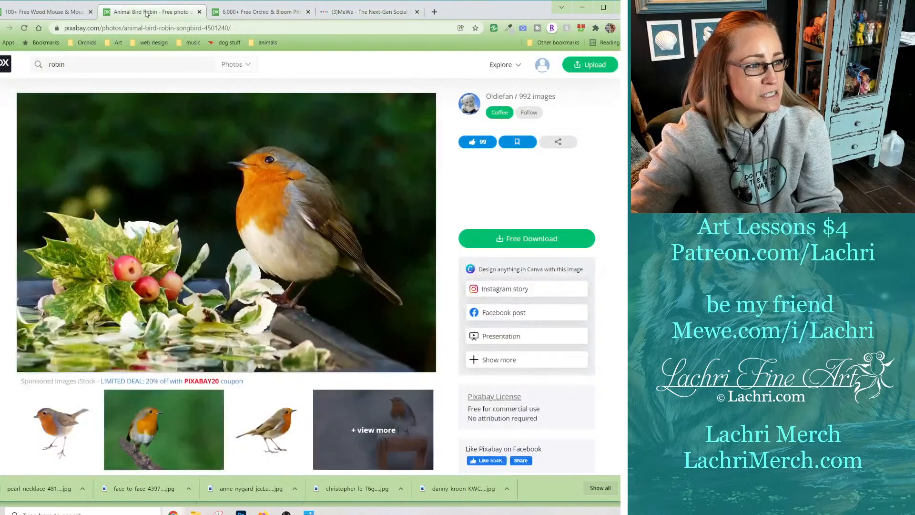
{"action": "double_click", "coordinate": [115, 62]}
{"action": "type", "text": "'night blooming cereus"}
{"action": "key", "text": "Return"}
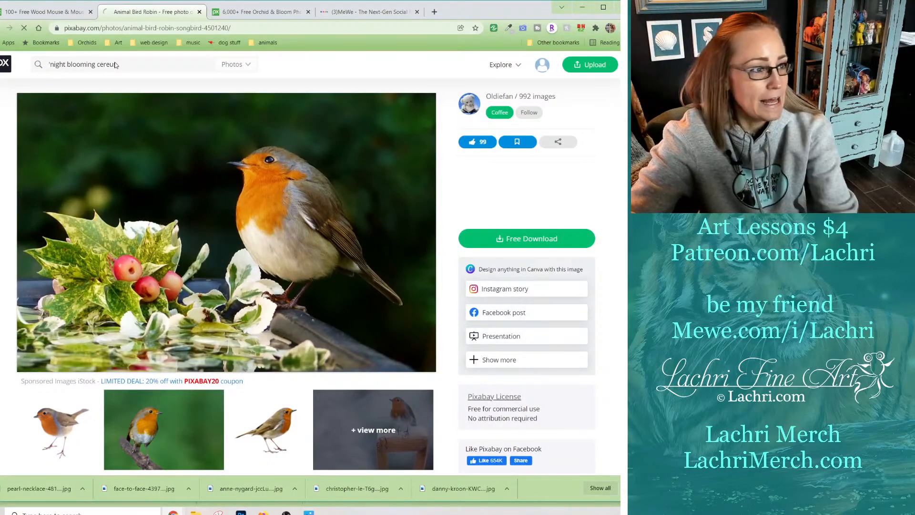
{"action": "scroll", "coordinate": [402, 254], "scroll_direction": "down", "scroll_amount": 5}
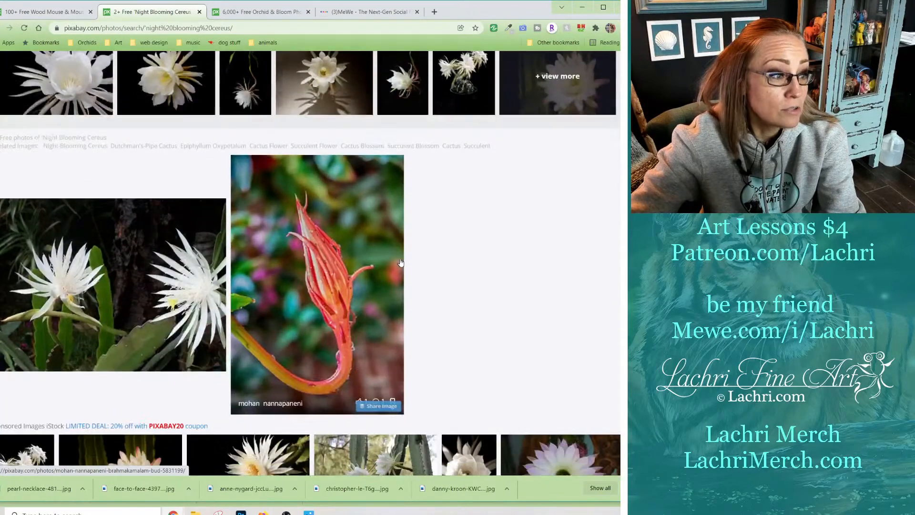
{"action": "scroll", "coordinate": [459, 229], "scroll_direction": "up", "scroll_amount": 4}
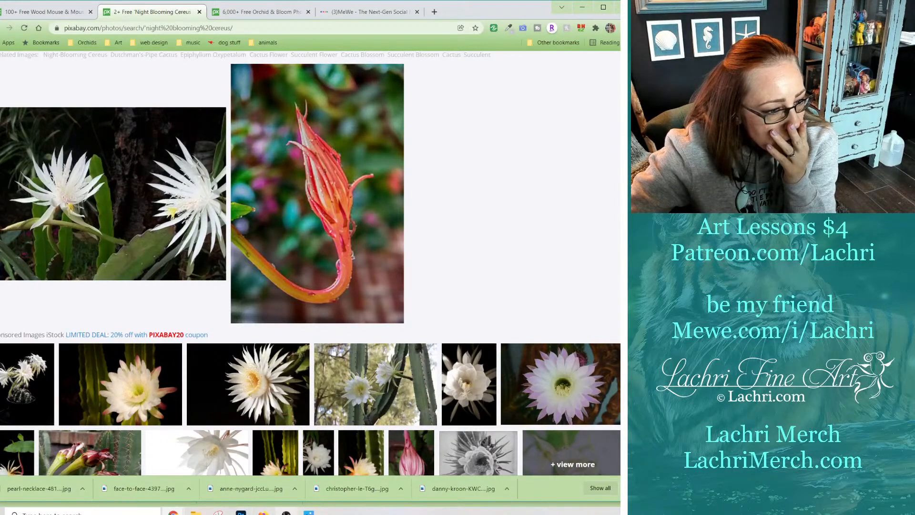
{"action": "mouse_move", "coordinate": [286, 512]}
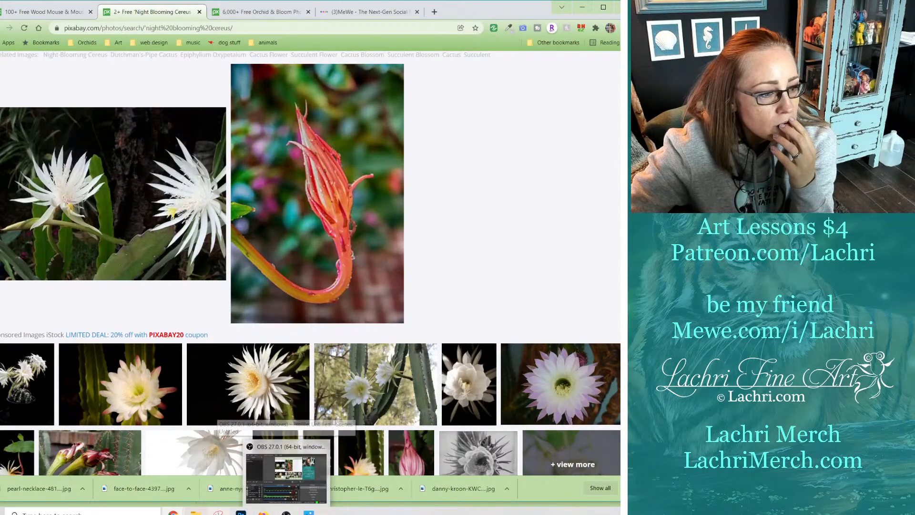
{"action": "left_click", "coordinate": [241, 512]}
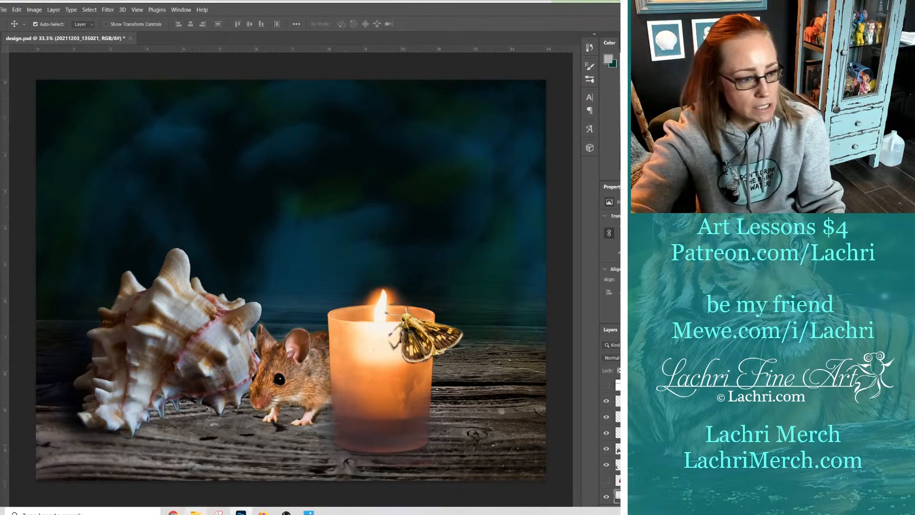
Switch back to the Pixabay results in Chrome and search for octopus photos.
{"action": "left_click", "coordinate": [195, 509]}
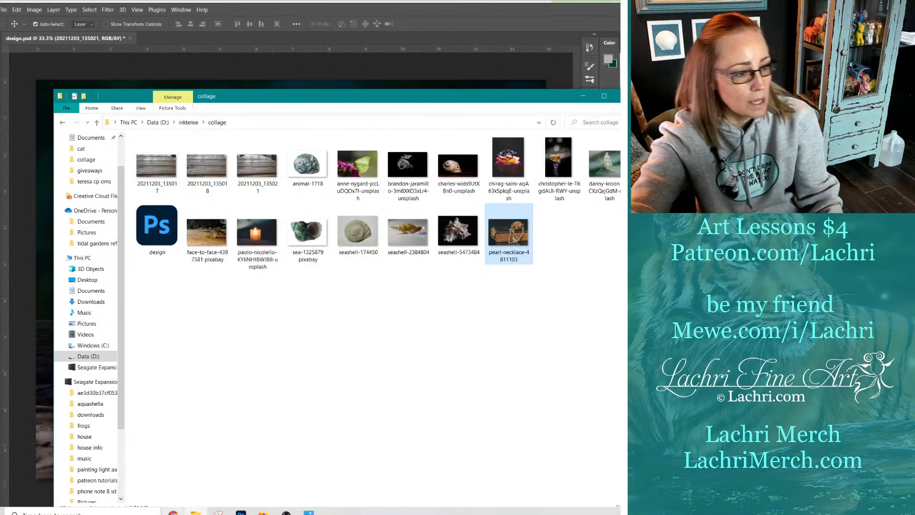
{"action": "left_click", "coordinate": [173, 511]}
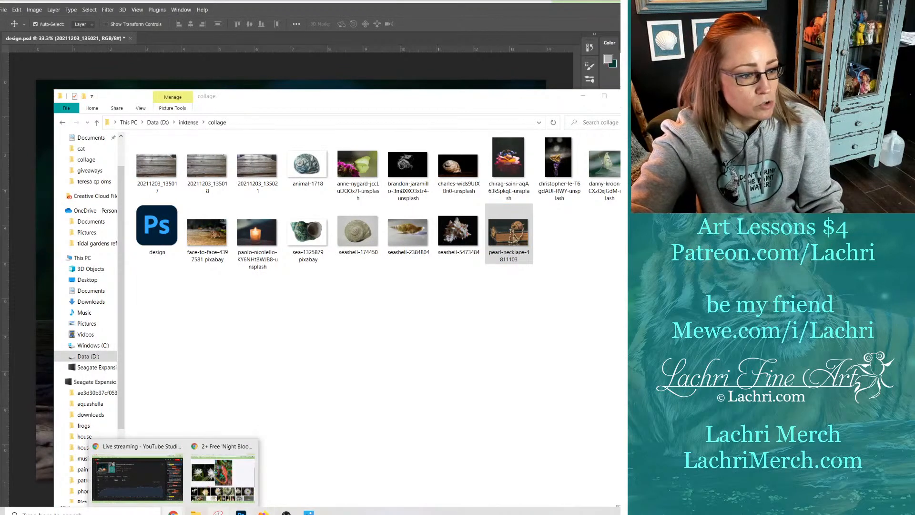
{"action": "left_click", "coordinate": [509, 233]}
{"action": "left_click", "coordinate": [173, 511]}
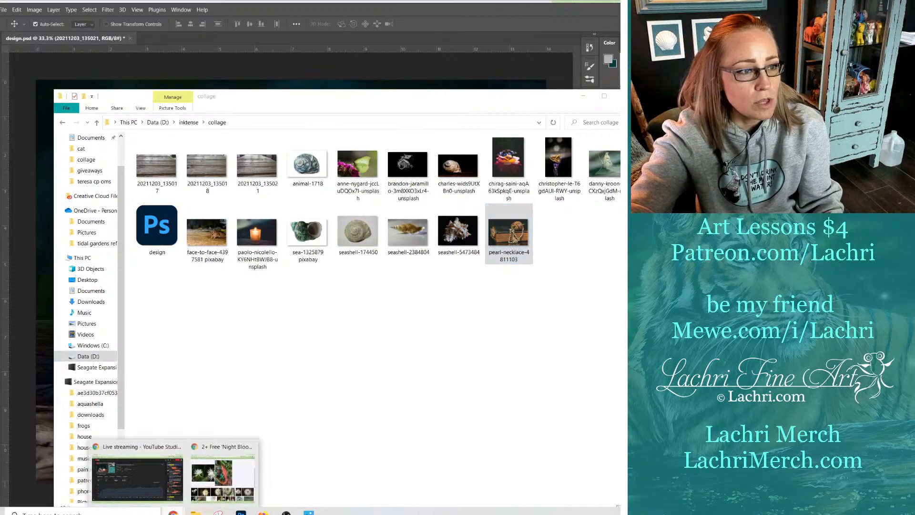
{"action": "left_click", "coordinate": [245, 474]}
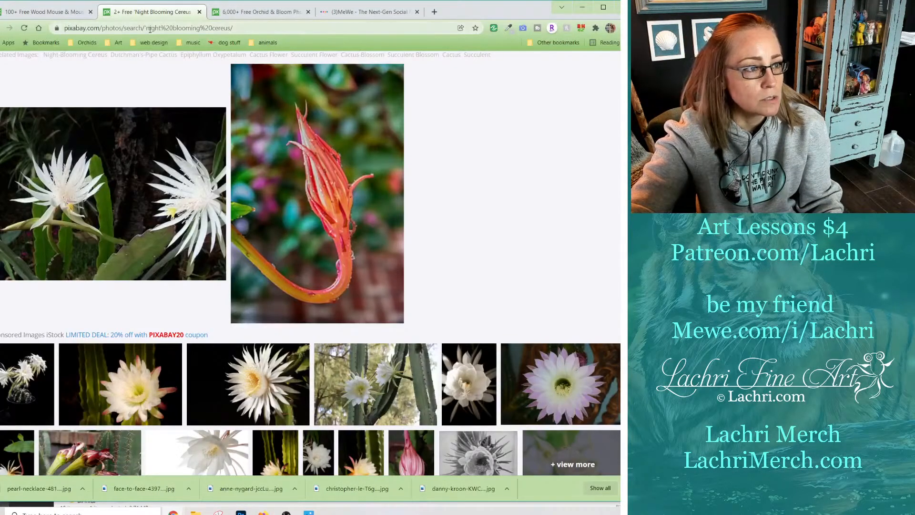
{"action": "double_click", "coordinate": [173, 27]}
{"action": "scroll", "coordinate": [315, 254], "scroll_direction": "up", "scroll_amount": 4}
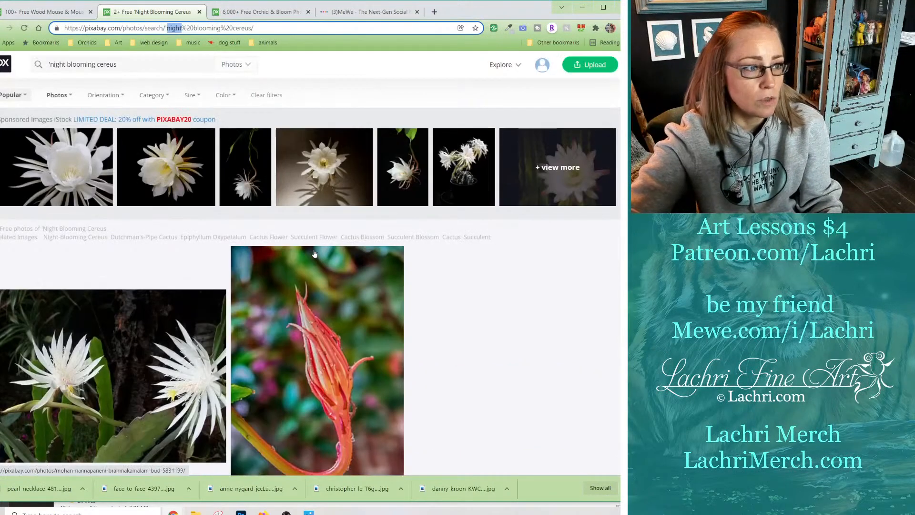
{"action": "triple_click", "coordinate": [121, 64]}
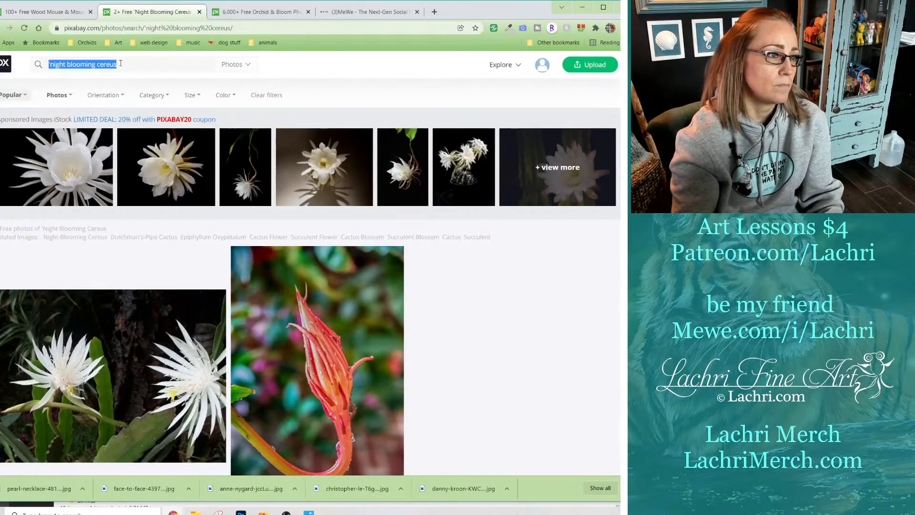
{"action": "type", "text": "octopus"}
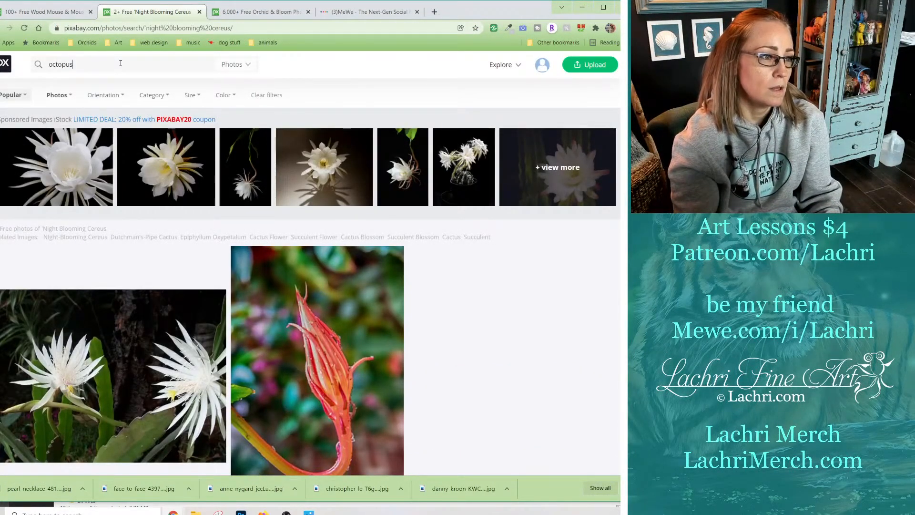
{"action": "key", "text": "Return"}
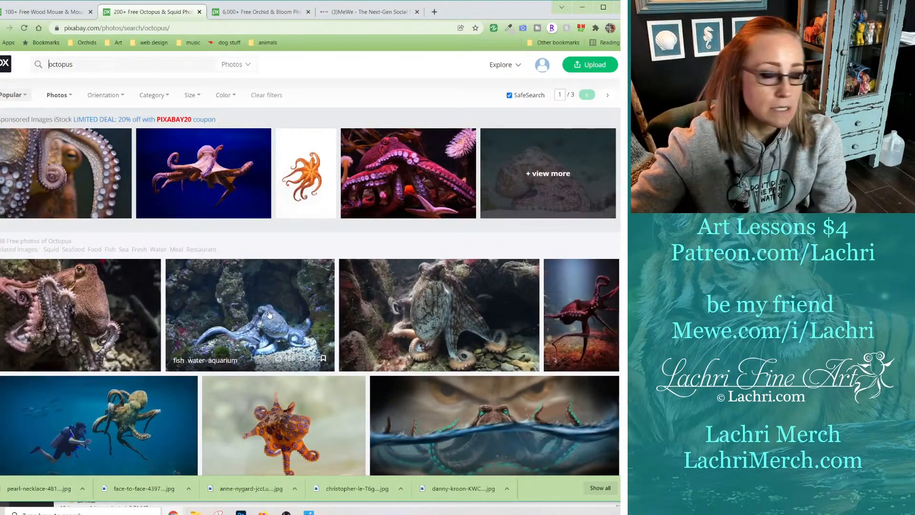
Look through the first page of octopus photos for a collage reference and return to the collage in Photoshop.
{"action": "scroll", "coordinate": [304, 365], "scroll_direction": "down", "scroll_amount": 3}
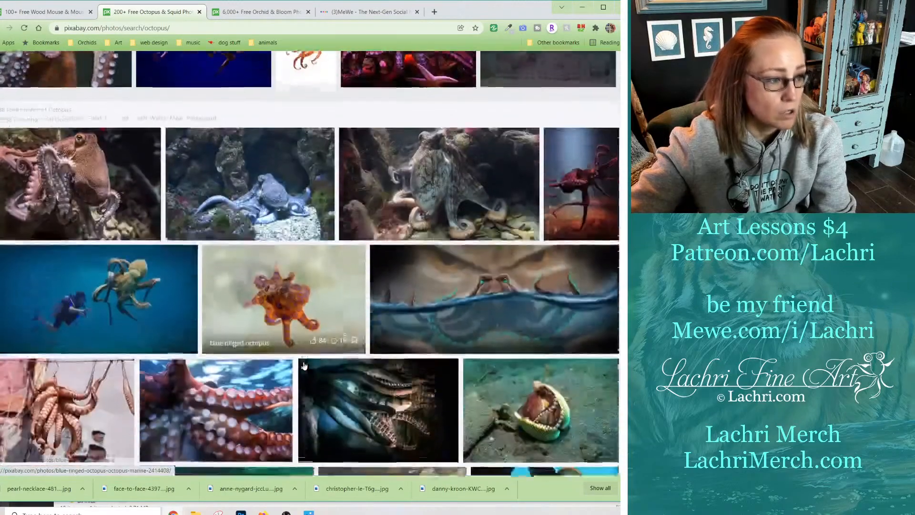
{"action": "scroll", "coordinate": [304, 365], "scroll_direction": "down", "scroll_amount": 3}
{"action": "scroll", "coordinate": [305, 365], "scroll_direction": "down", "scroll_amount": 2}
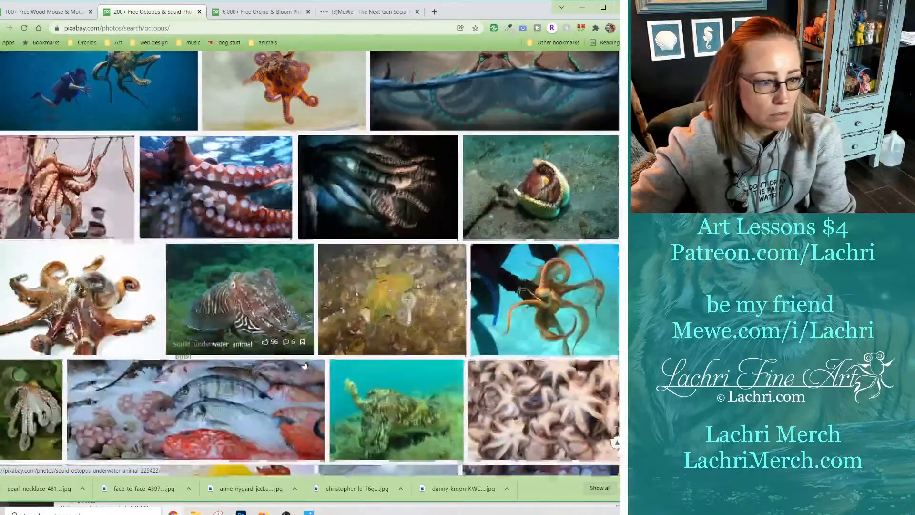
{"action": "scroll", "coordinate": [305, 364], "scroll_direction": "down", "scroll_amount": 2}
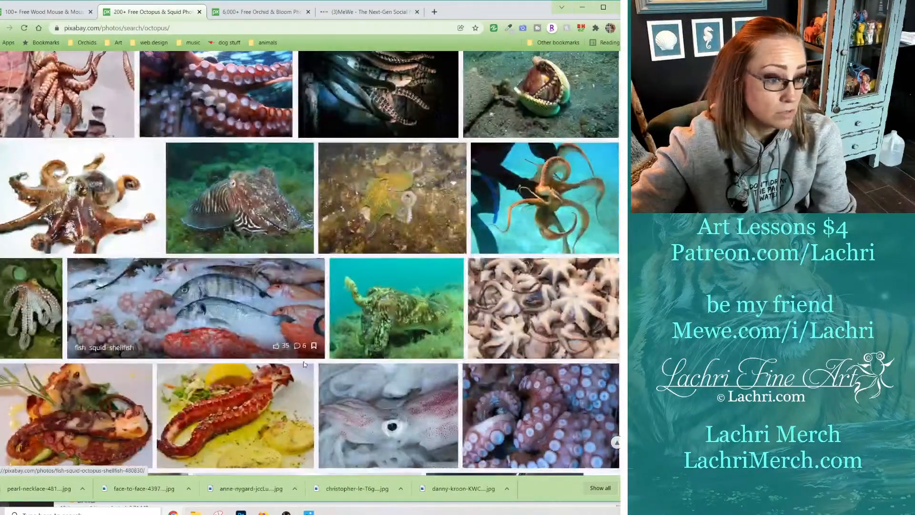
{"action": "scroll", "coordinate": [304, 364], "scroll_direction": "down", "scroll_amount": 1}
{"action": "scroll", "coordinate": [314, 367], "scroll_direction": "down", "scroll_amount": 1}
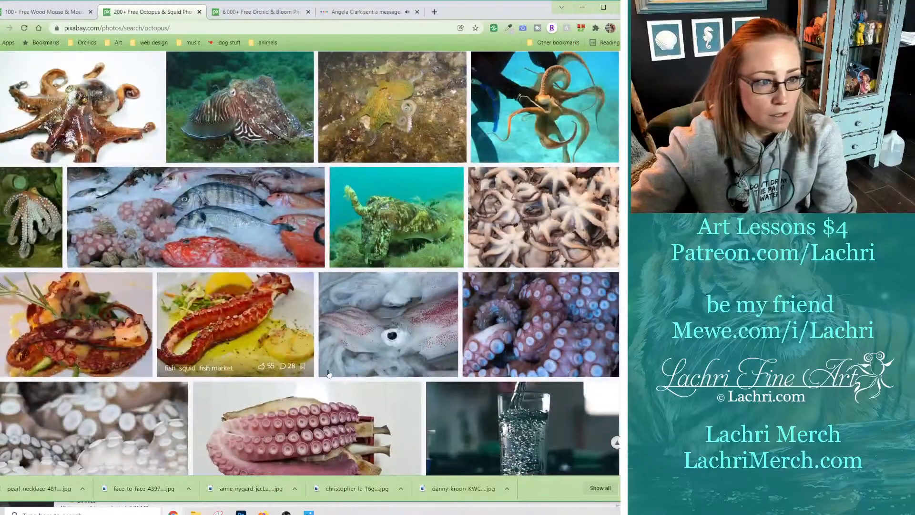
{"action": "scroll", "coordinate": [328, 373], "scroll_direction": "down", "scroll_amount": 1}
{"action": "scroll", "coordinate": [360, 378], "scroll_direction": "down", "scroll_amount": 1}
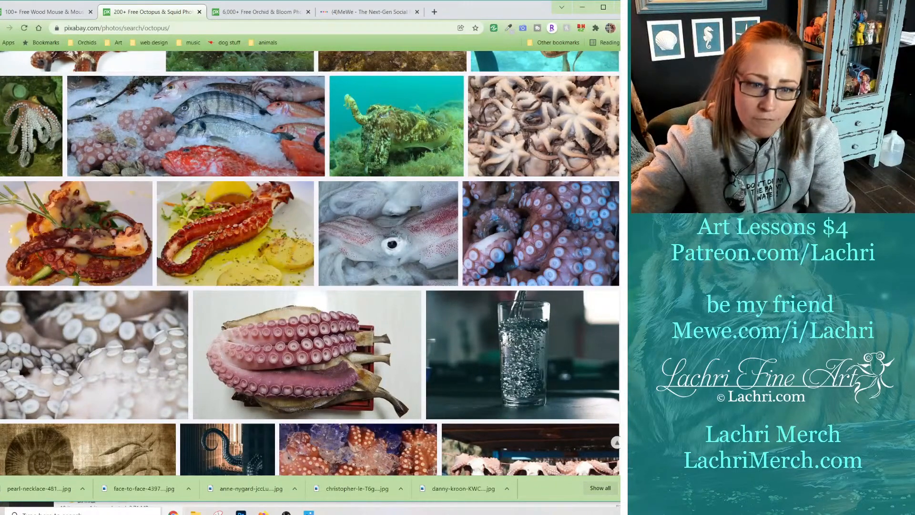
{"action": "scroll", "coordinate": [561, 309], "scroll_direction": "down", "scroll_amount": 5}
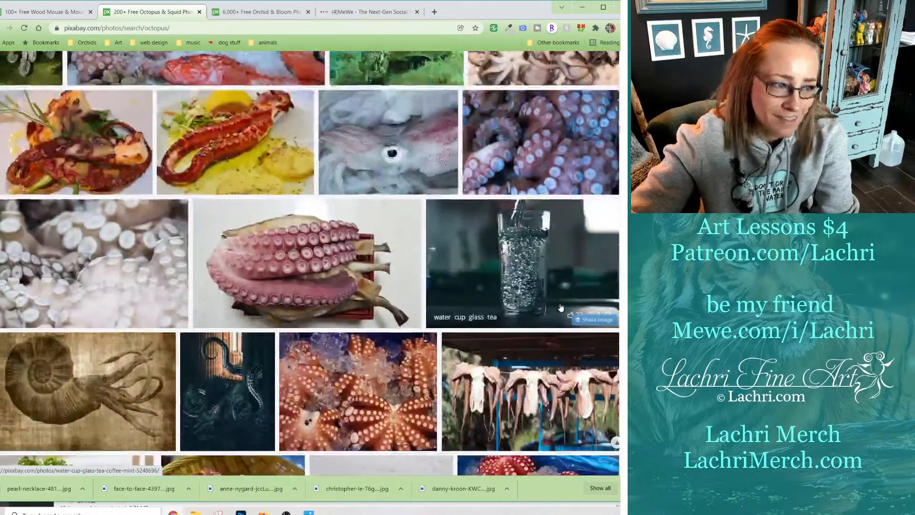
{"action": "scroll", "coordinate": [561, 308], "scroll_direction": "down", "scroll_amount": 1}
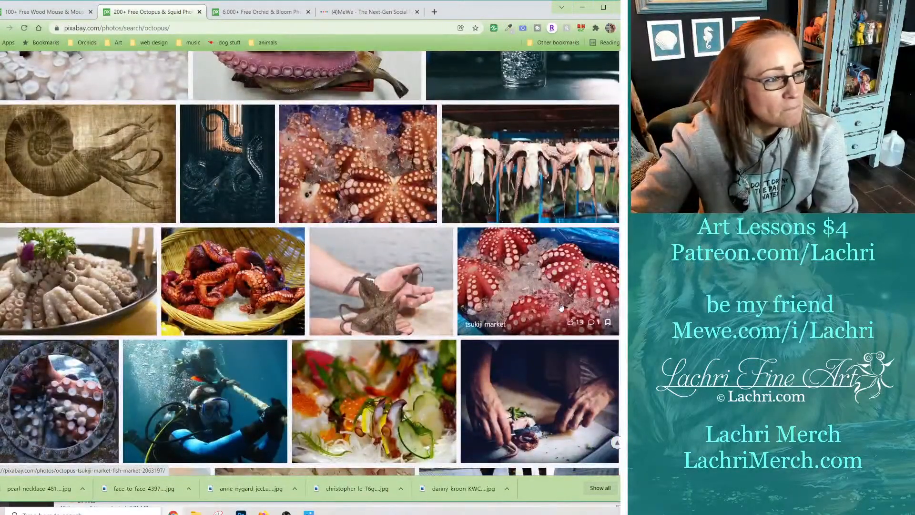
{"action": "scroll", "coordinate": [561, 307], "scroll_direction": "down", "scroll_amount": 1}
{"action": "scroll", "coordinate": [561, 307], "scroll_direction": "down", "scroll_amount": 2}
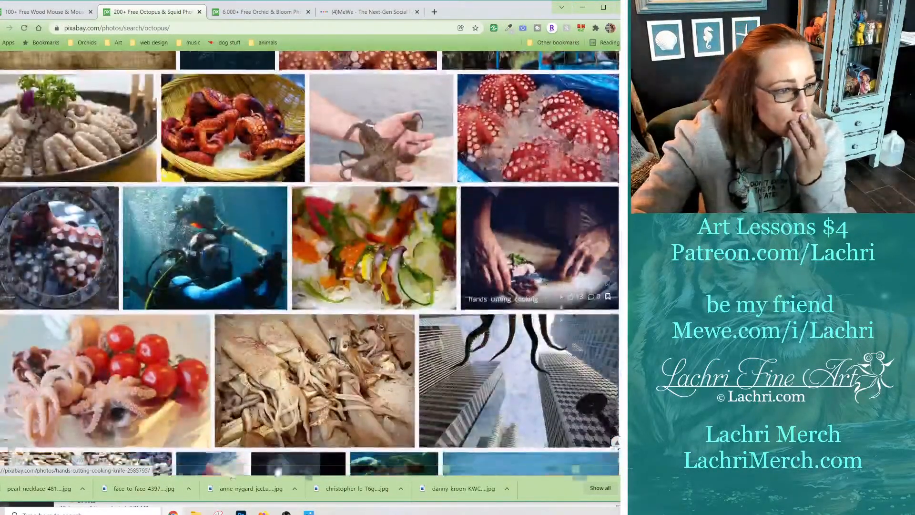
{"action": "scroll", "coordinate": [561, 307], "scroll_direction": "down", "scroll_amount": 2}
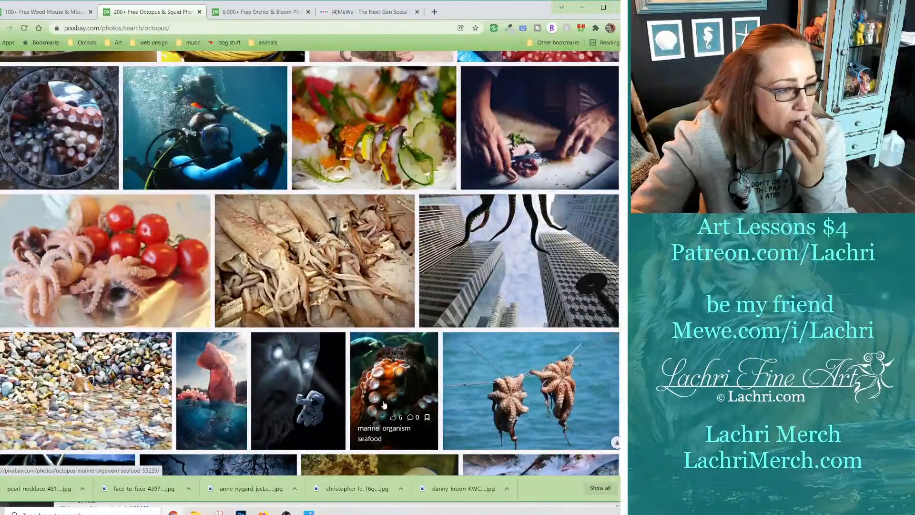
{"action": "scroll", "coordinate": [384, 404], "scroll_direction": "down", "scroll_amount": 3}
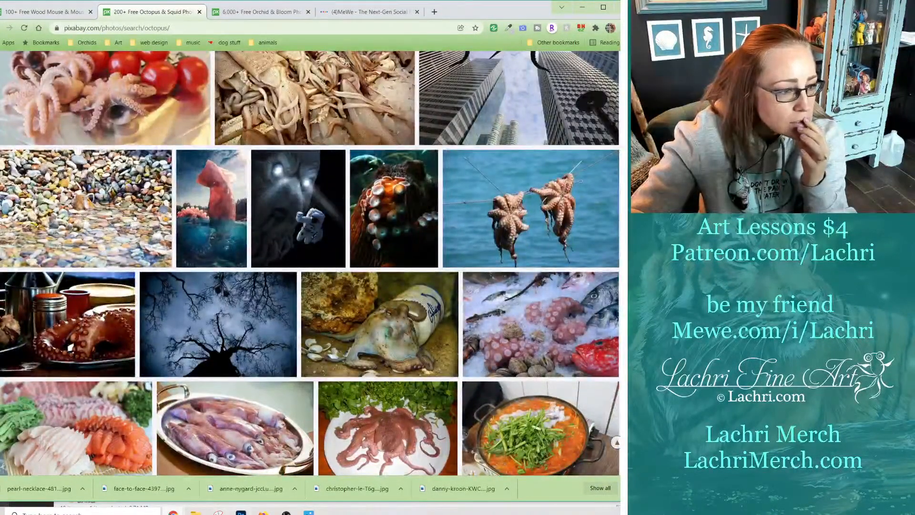
{"action": "key", "text": "alt+Tab"}
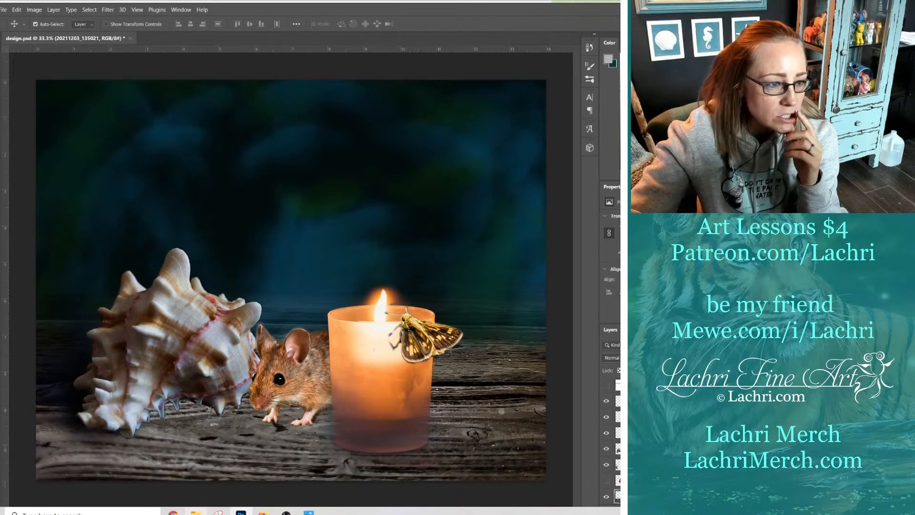
{"action": "mouse_move", "coordinate": [196, 511]}
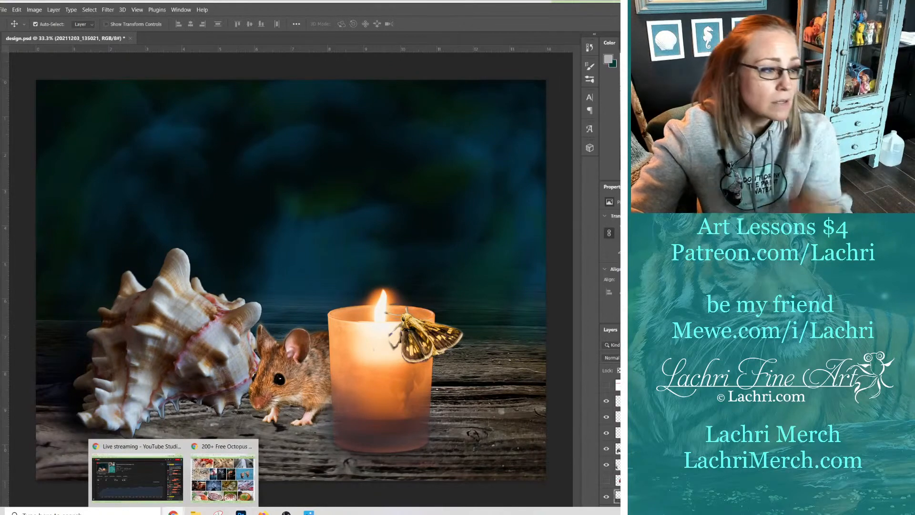
Switch to the octopus results in Chrome and search Google for hummingbird.
{"action": "left_click", "coordinate": [201, 498]}
{"action": "left_click", "coordinate": [167, 28]}
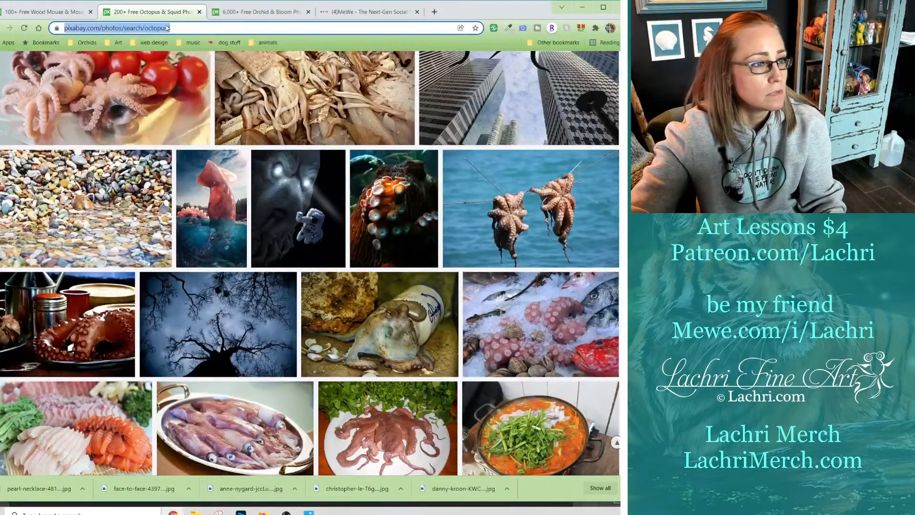
{"action": "type", "text": "hummi"}
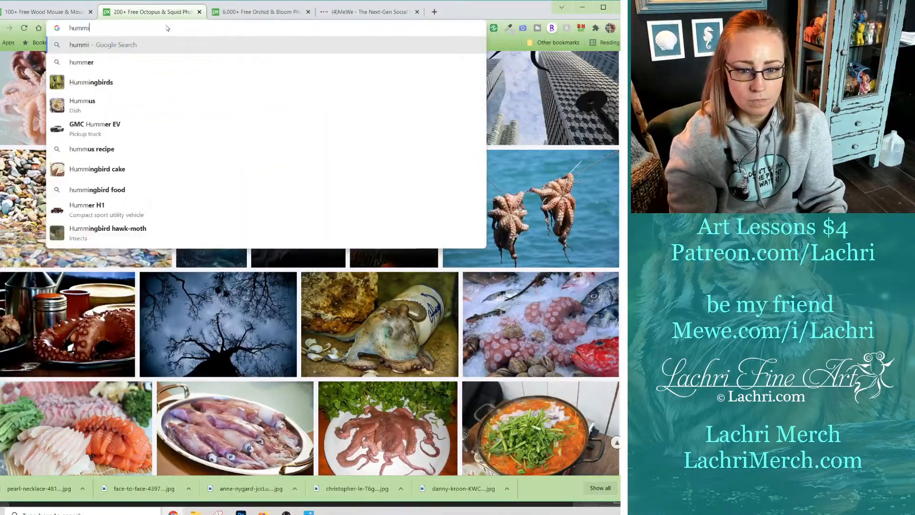
{"action": "type", "text": "ngb ird"}
{"action": "key", "text": "Return"}
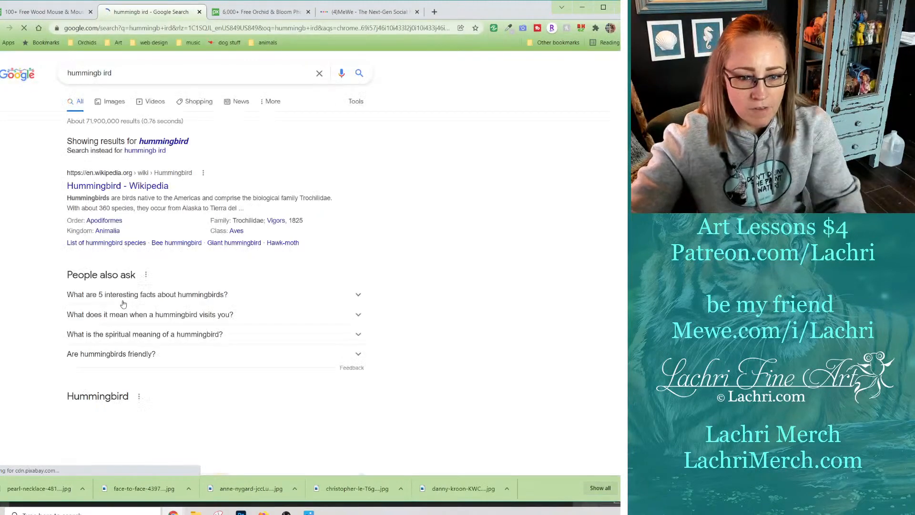
Switch to the open MeWe page and follow the chat's Pexels link to the photo of books near magnolia flowers.
{"action": "left_click", "coordinate": [358, 13]}
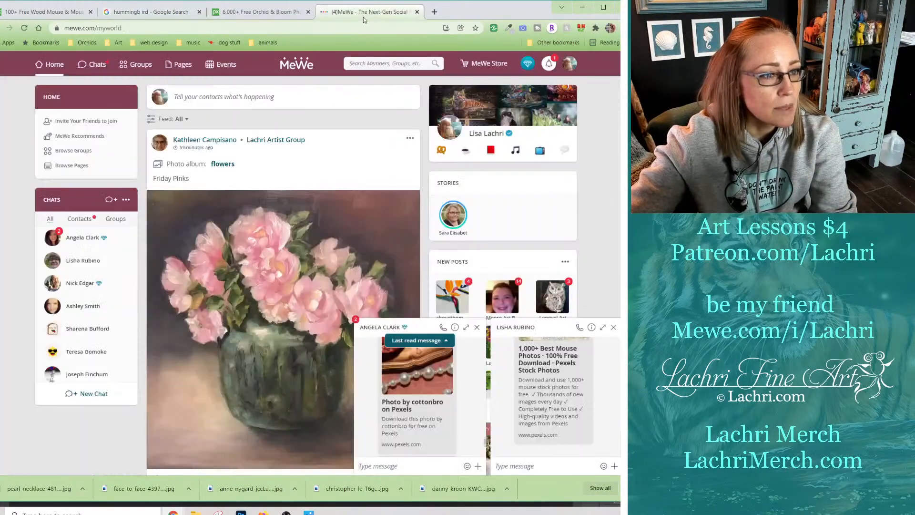
{"action": "scroll", "coordinate": [409, 402], "scroll_direction": "down", "scroll_amount": 3}
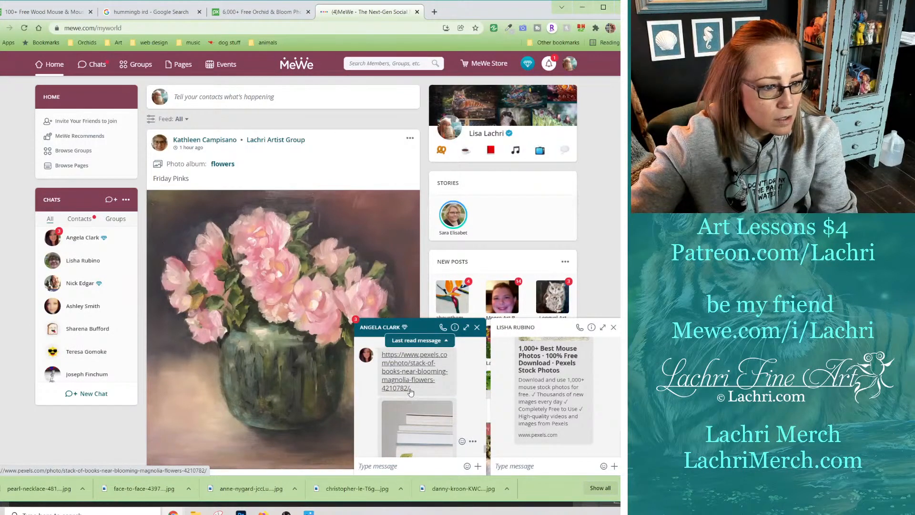
{"action": "left_click", "coordinate": [410, 392]}
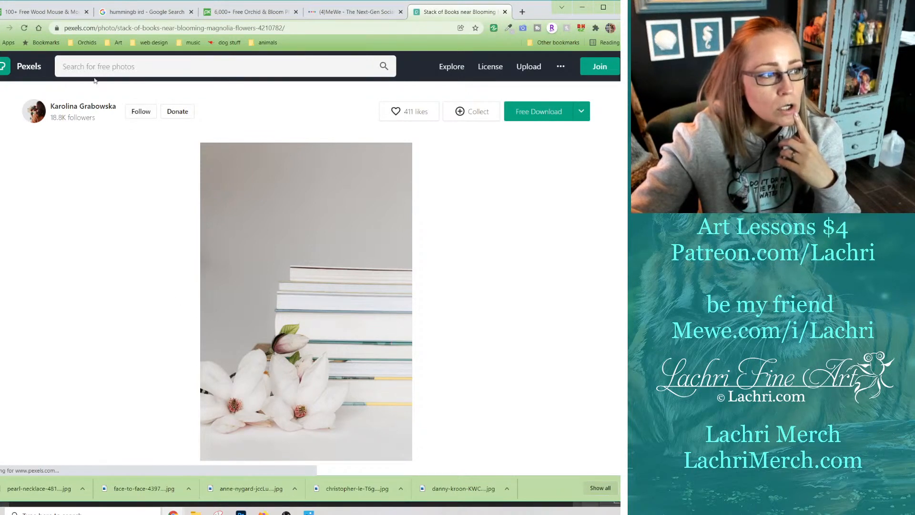
Search Pexels for poinsettia and look through the photos for a flower reference.
{"action": "left_click", "coordinate": [82, 66]}
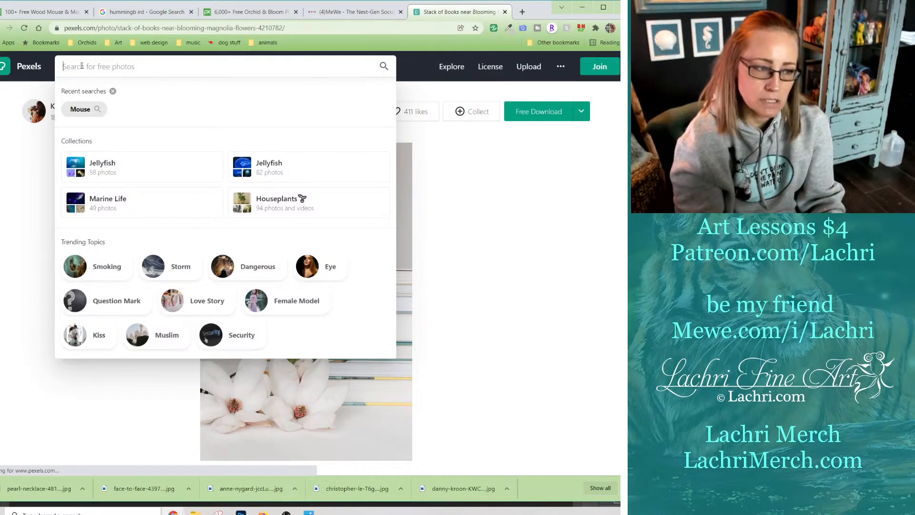
{"action": "type", "text": "pointse"}
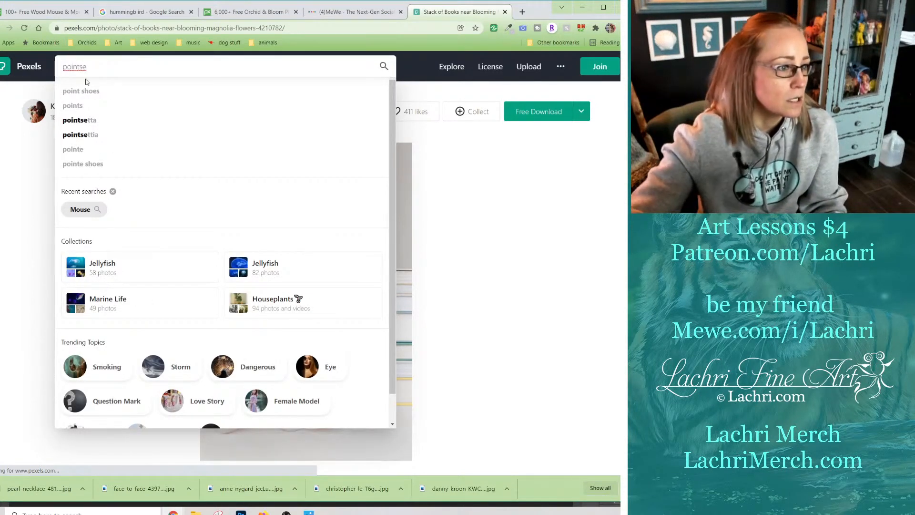
{"action": "left_click", "coordinate": [82, 135]}
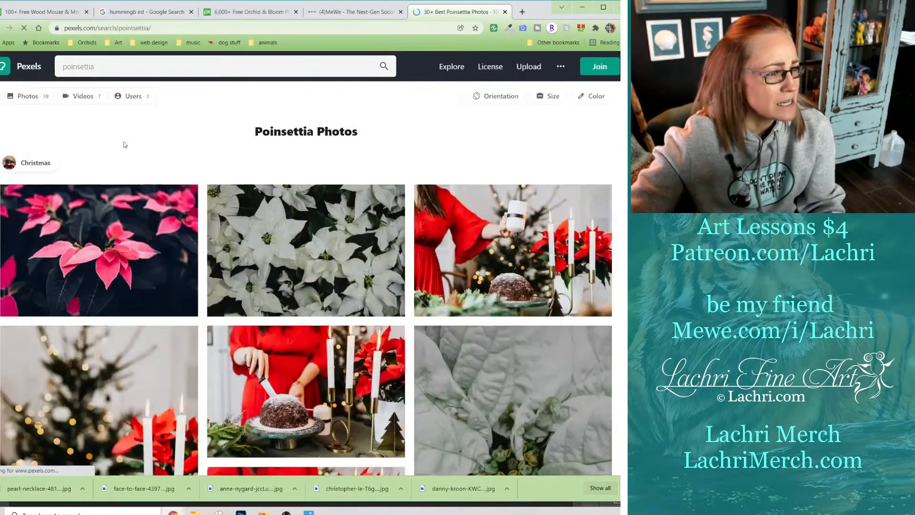
{"action": "scroll", "coordinate": [307, 273], "scroll_direction": "down", "scroll_amount": 10}
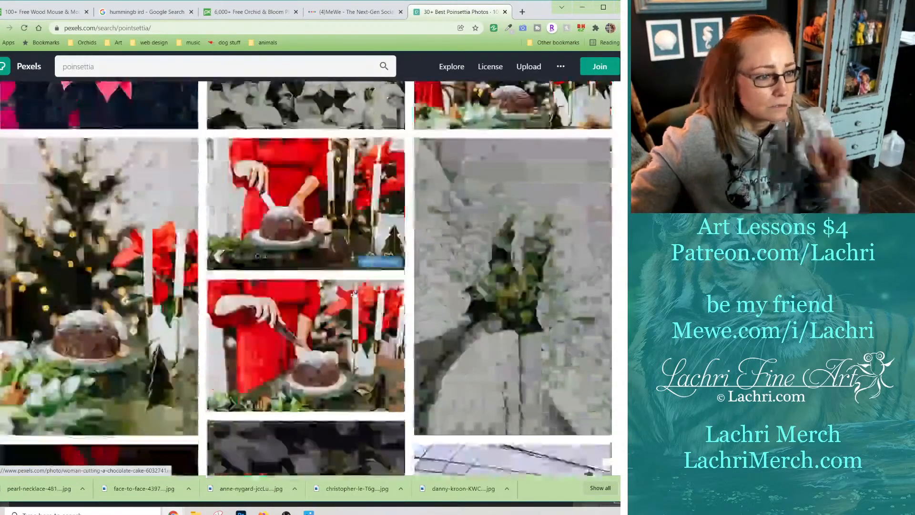
{"action": "scroll", "coordinate": [354, 295], "scroll_direction": "down", "scroll_amount": 8}
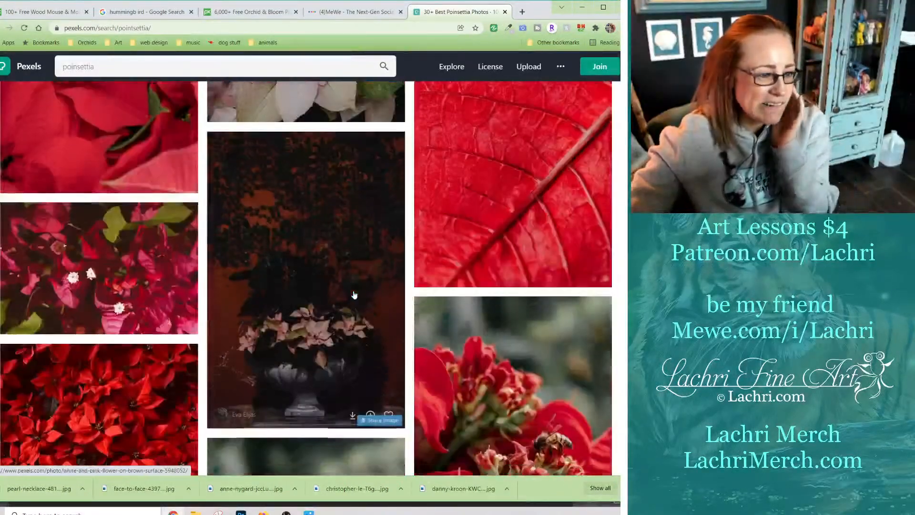
{"action": "scroll", "coordinate": [354, 294], "scroll_direction": "down", "scroll_amount": 10}
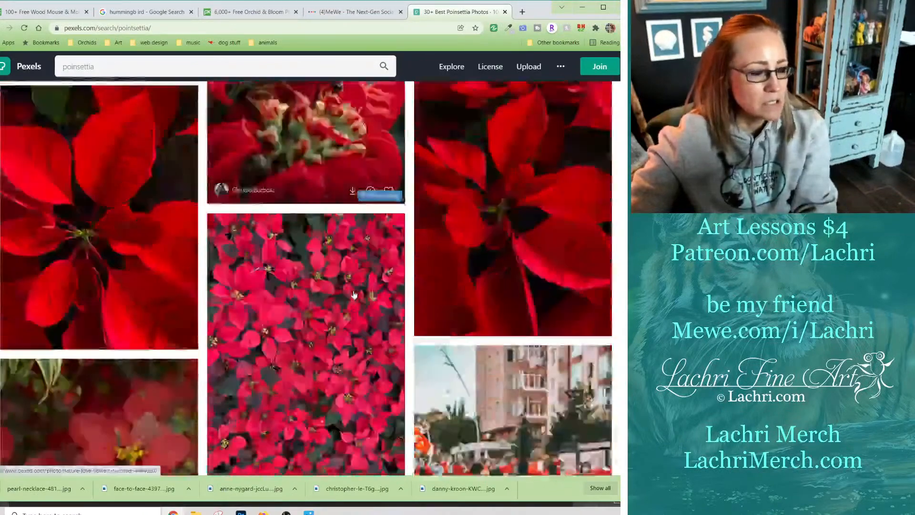
{"action": "scroll", "coordinate": [354, 294], "scroll_direction": "down", "scroll_amount": 5}
{"action": "scroll", "coordinate": [353, 293], "scroll_direction": "down", "scroll_amount": 6}
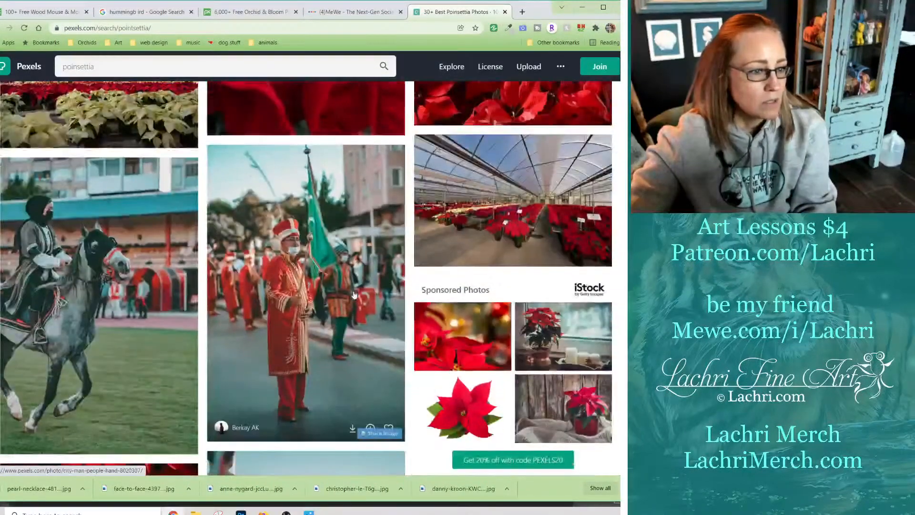
Close the Pexels results, bring up the Pixabay orchid results and return to the collage in Photoshop.
{"action": "left_click", "coordinate": [506, 12]}
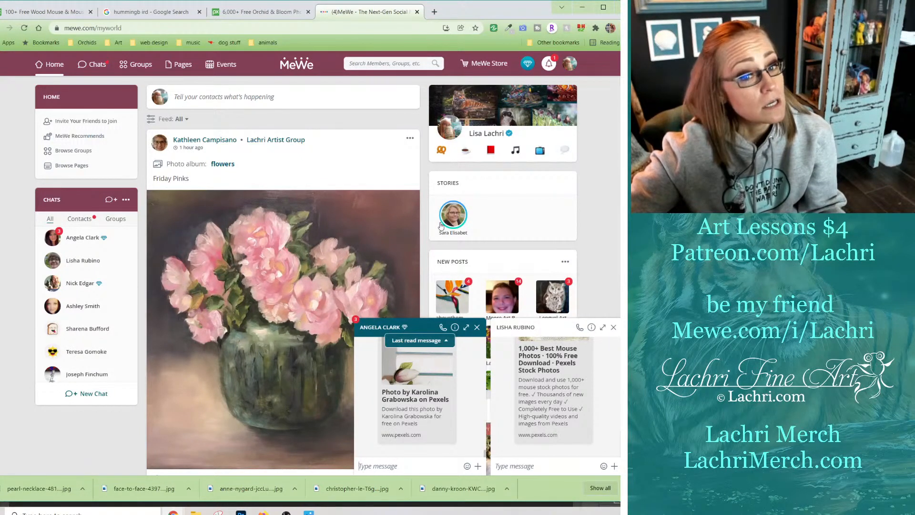
{"action": "left_click", "coordinate": [251, 11]}
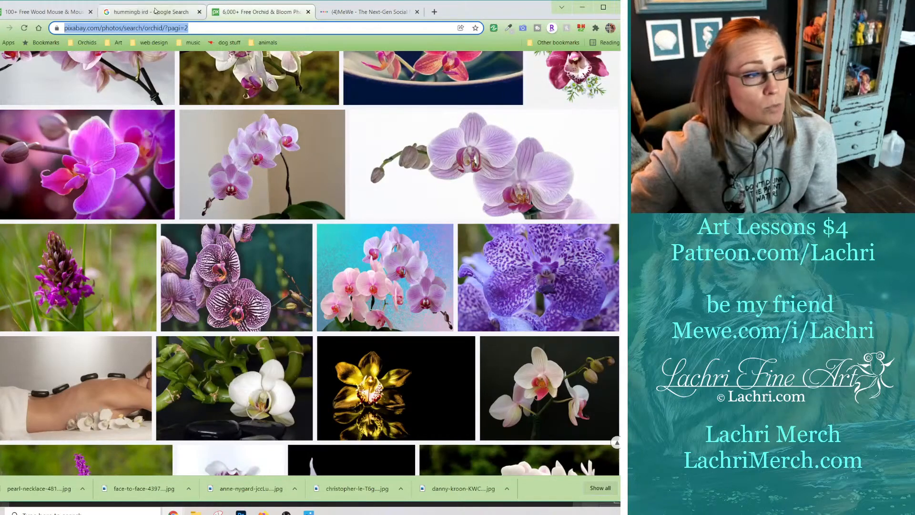
{"action": "left_click", "coordinate": [241, 513]}
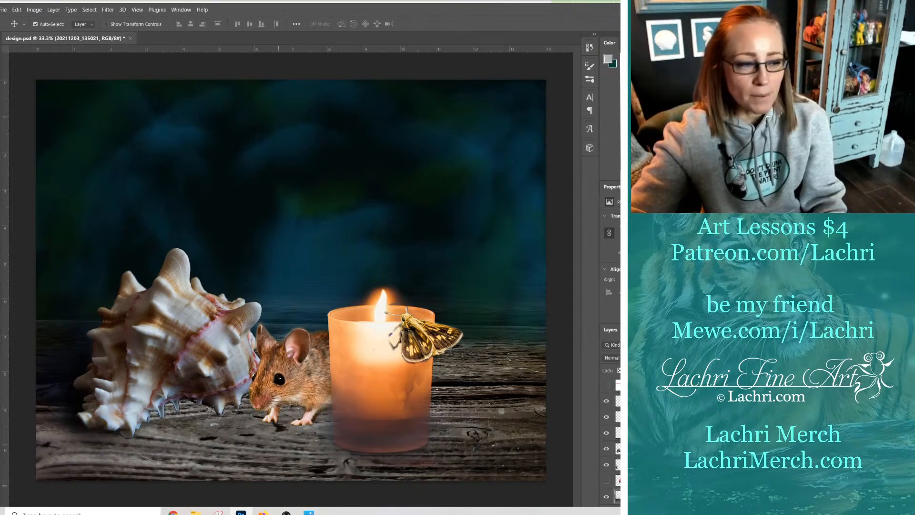
Switch back to the Pixabay orchid results in Chrome and search for seahorse photos.
{"action": "mouse_move", "coordinate": [195, 512]}
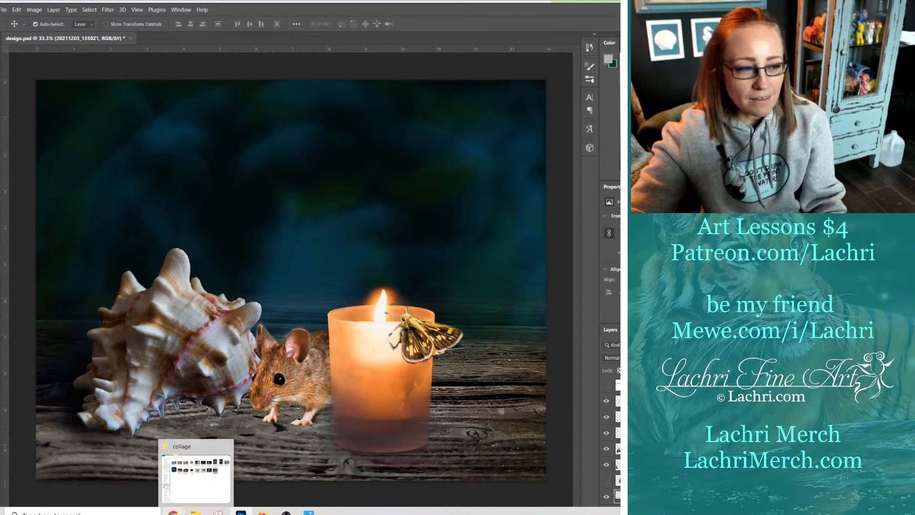
{"action": "left_click", "coordinate": [174, 474]}
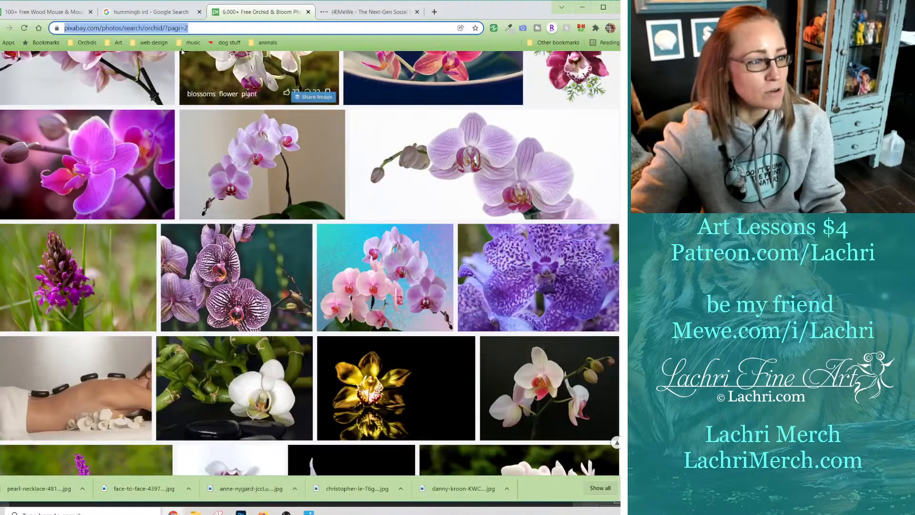
{"action": "type", "text": "sea"}
{"action": "key", "text": "BackSpace"}
{"action": "key", "text": "BackSpace"}
{"action": "key", "text": "BackSpace"}
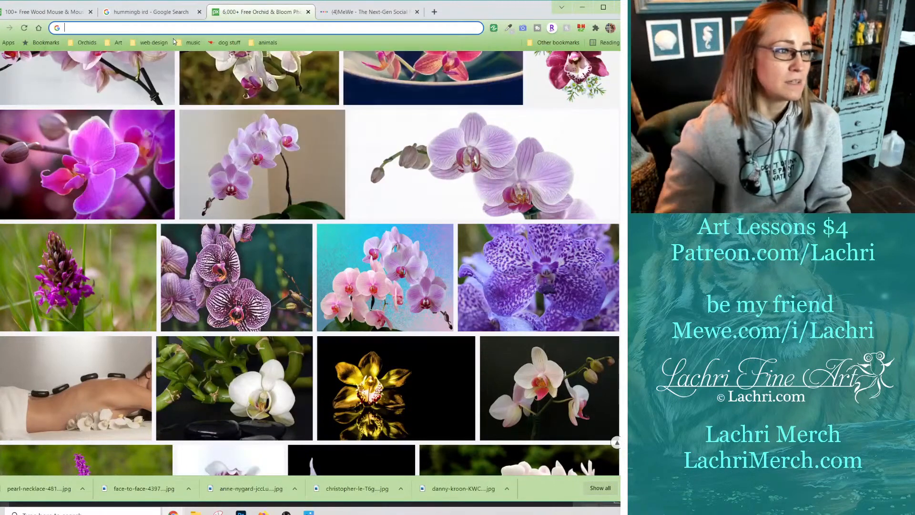
{"action": "left_click_drag", "start_coordinate": [625, 291], "coordinate": [604, 67]}
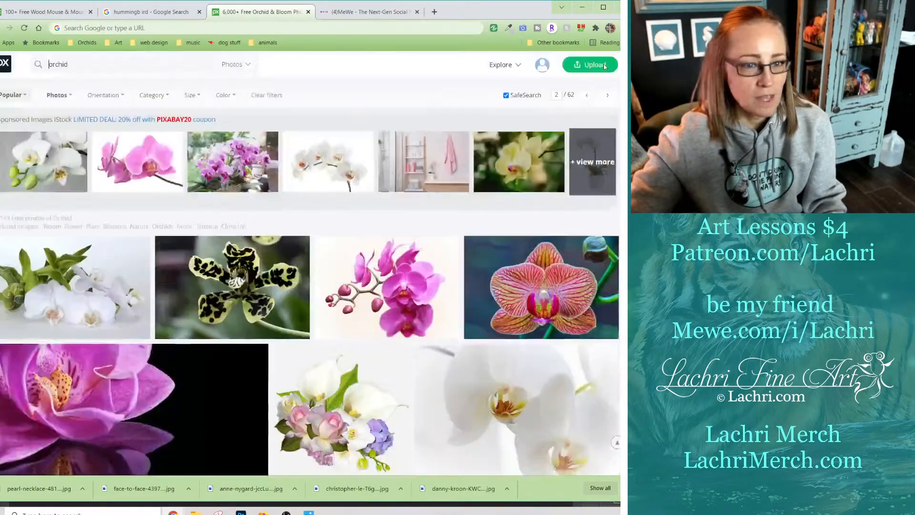
{"action": "double_click", "coordinate": [132, 63]}
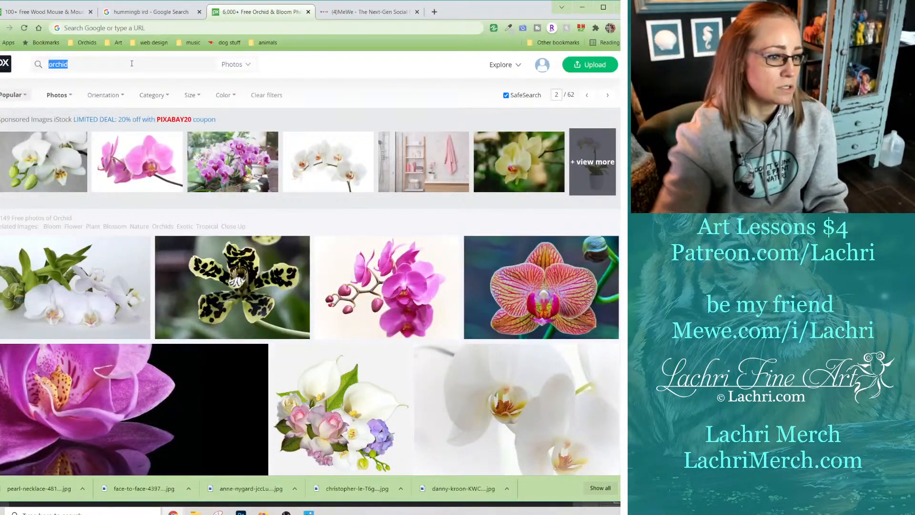
{"action": "type", "text": "seahorse"}
{"action": "key", "text": "Return"}
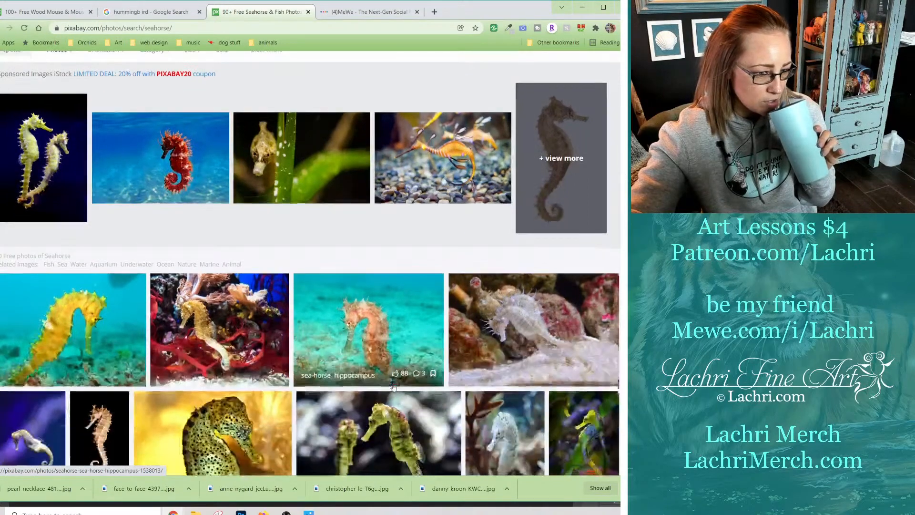
View the photo page of the yellow and purple seahorse among green leaves, and return to the seahorse results.
{"action": "scroll", "coordinate": [391, 386], "scroll_direction": "down", "scroll_amount": 1}
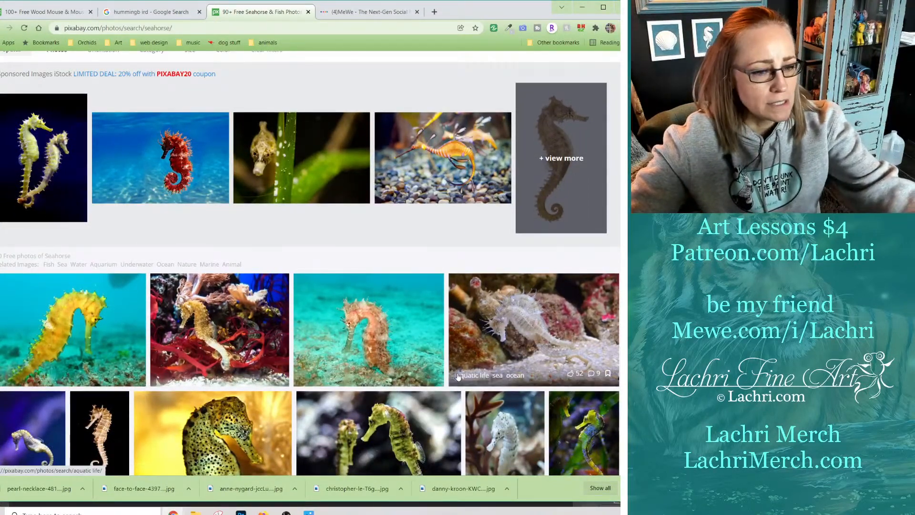
{"action": "scroll", "coordinate": [462, 371], "scroll_direction": "down", "scroll_amount": 2}
{"action": "right_click", "coordinate": [588, 337]}
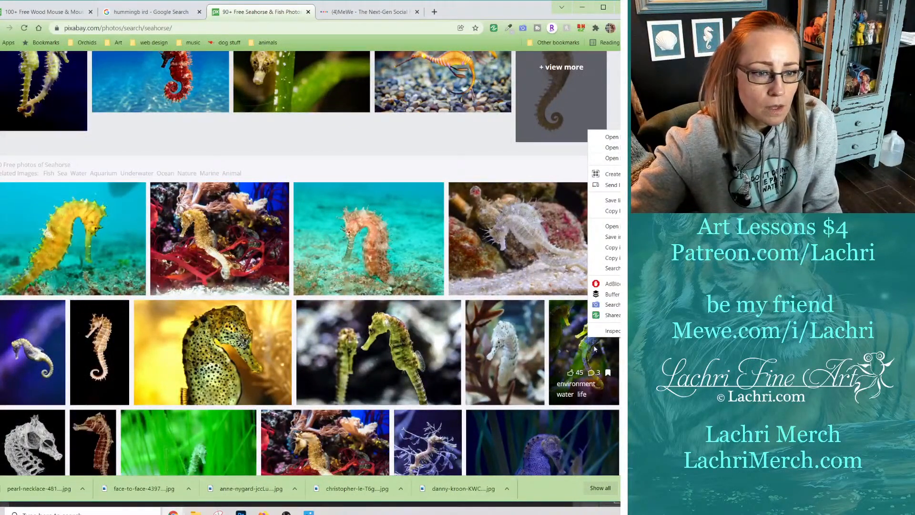
{"action": "left_click", "coordinate": [594, 349]}
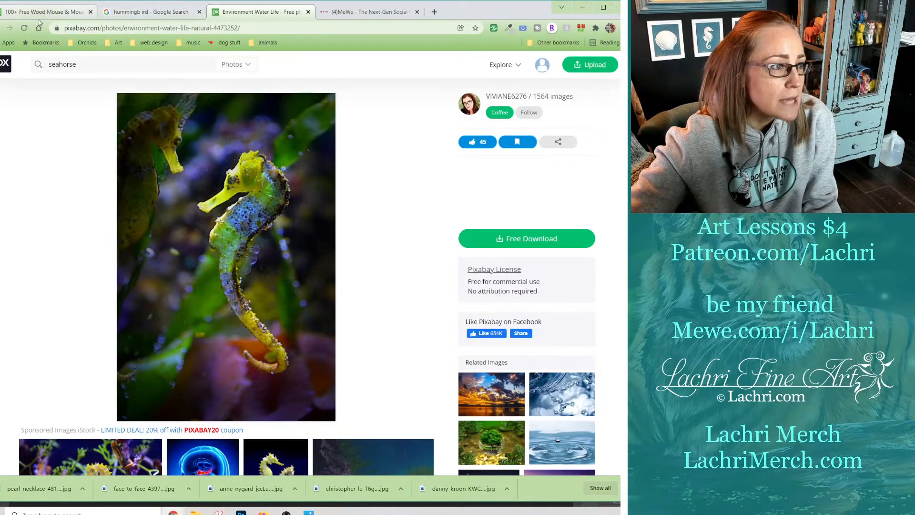
{"action": "key", "text": "alt+Left"}
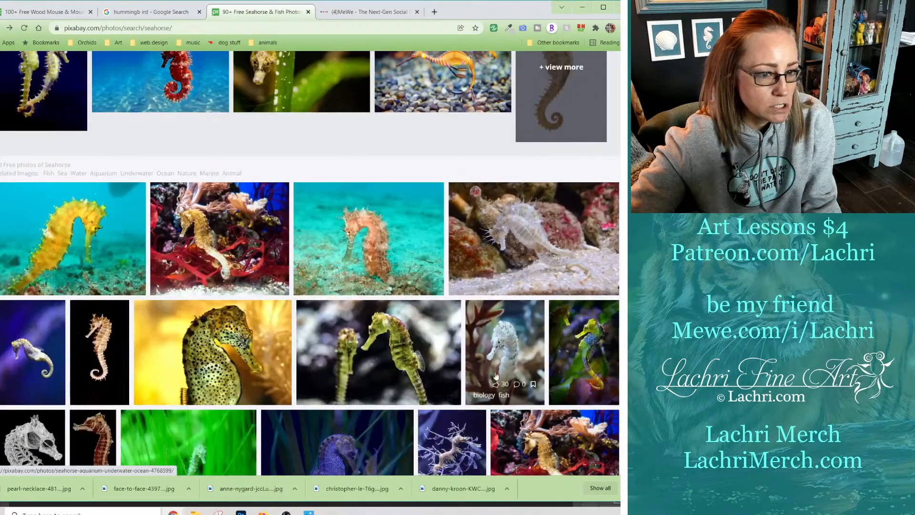
Open the photo of the yellow and purple seahorse among green leaves in a separate browser tab.
{"action": "scroll", "coordinate": [341, 294], "scroll_direction": "up", "scroll_amount": 3}
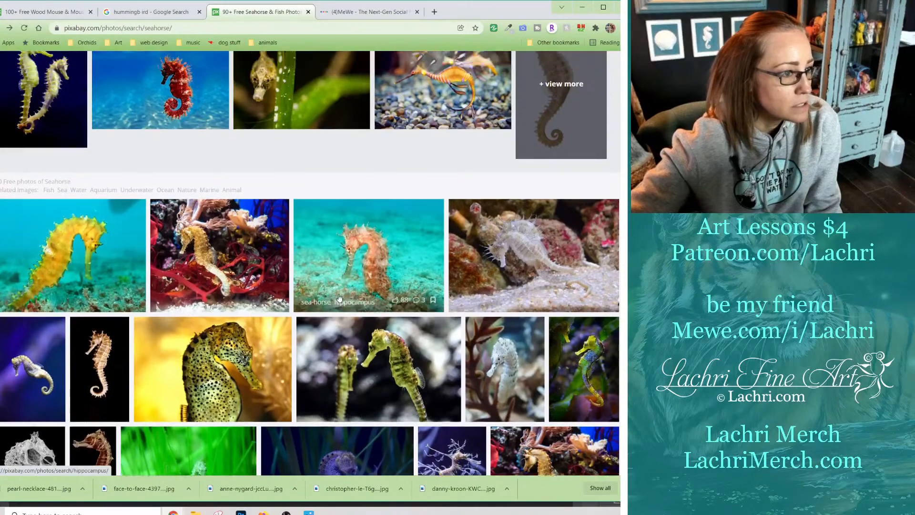
{"action": "scroll", "coordinate": [339, 293], "scroll_direction": "down", "scroll_amount": 5}
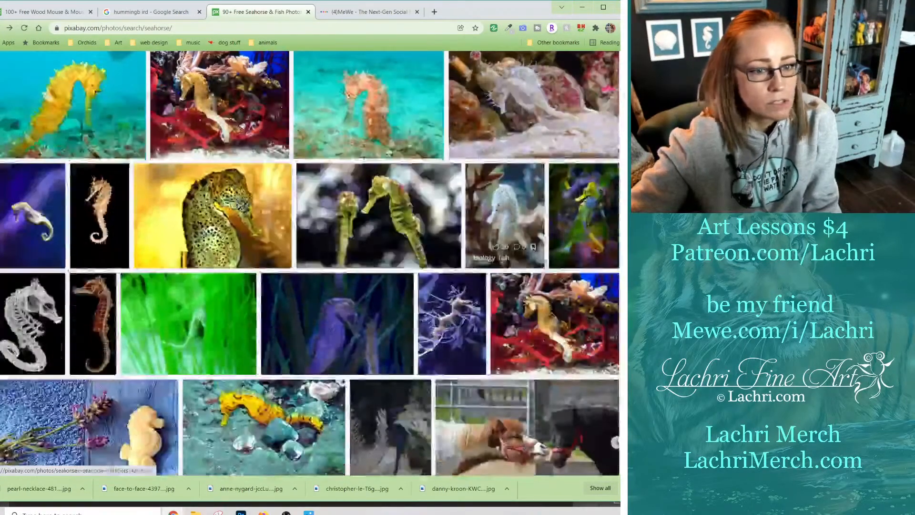
{"action": "middle_click", "coordinate": [616, 235]}
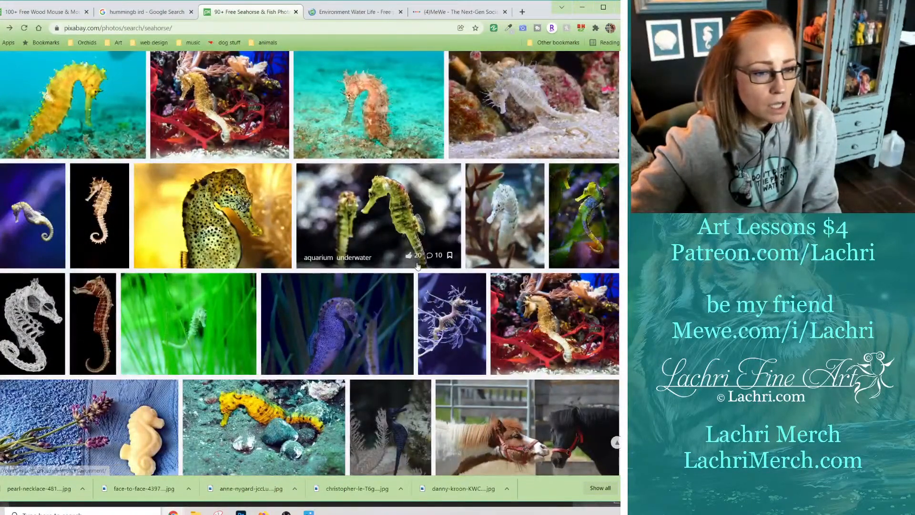
Look through the remaining seahorse photos for another collage reference.
{"action": "scroll", "coordinate": [565, 325], "scroll_direction": "down", "scroll_amount": 5}
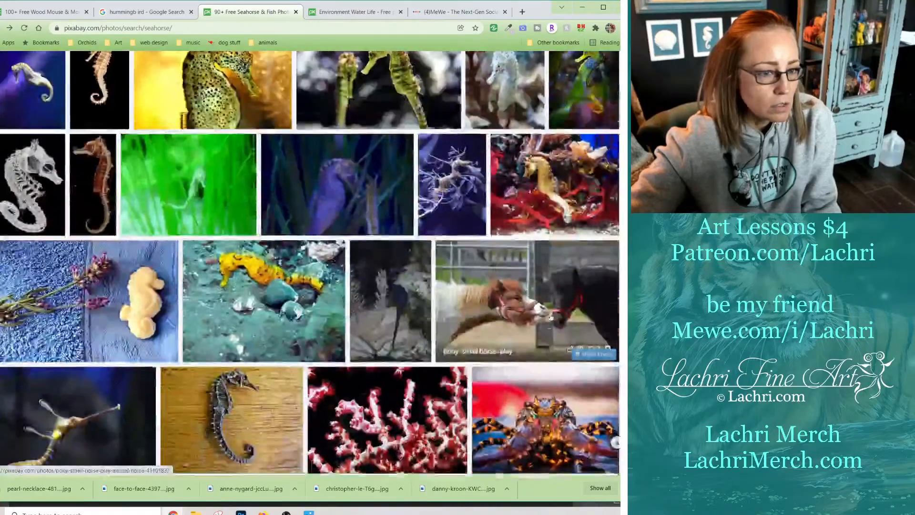
{"action": "scroll", "coordinate": [394, 288], "scroll_direction": "down", "scroll_amount": 7}
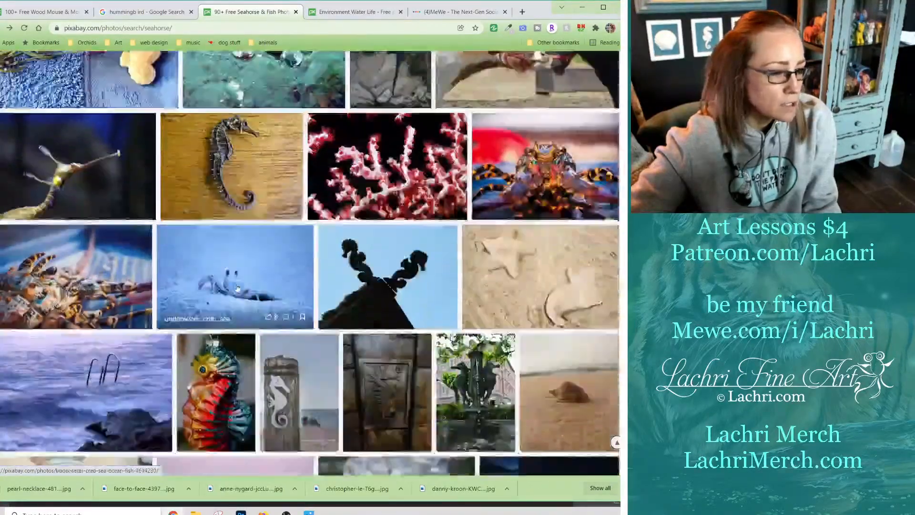
{"action": "scroll", "coordinate": [238, 289], "scroll_direction": "down", "scroll_amount": 2}
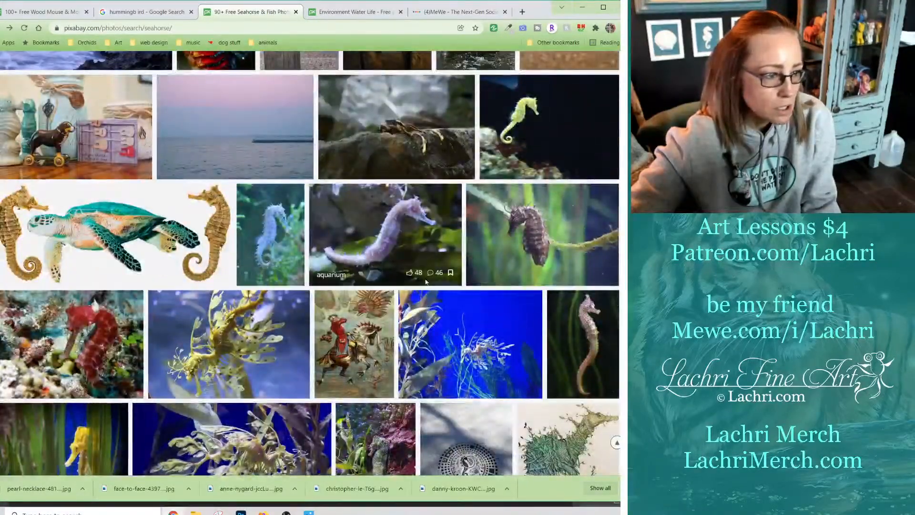
{"action": "scroll", "coordinate": [302, 276], "scroll_direction": "down", "scroll_amount": 1}
{"action": "scroll", "coordinate": [302, 275], "scroll_direction": "down", "scroll_amount": 2}
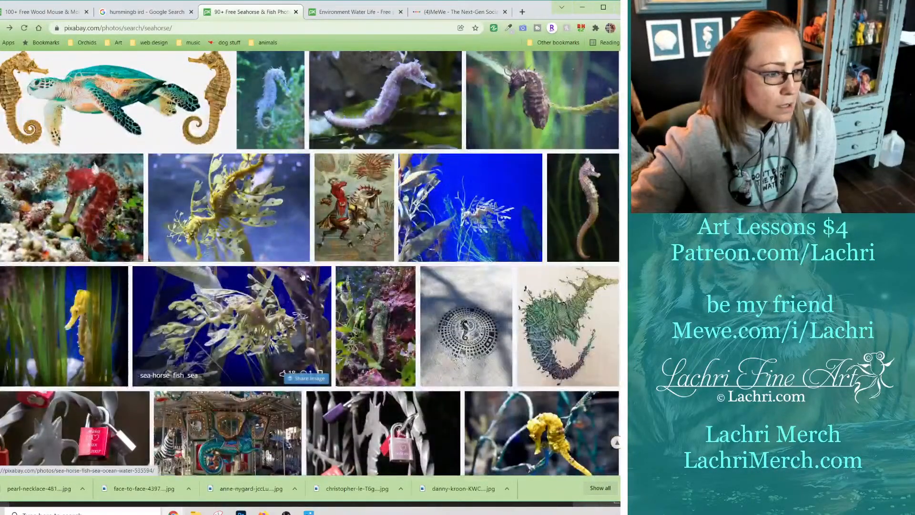
{"action": "scroll", "coordinate": [302, 275], "scroll_direction": "down", "scroll_amount": 3}
{"action": "scroll", "coordinate": [302, 275], "scroll_direction": "down", "scroll_amount": 4}
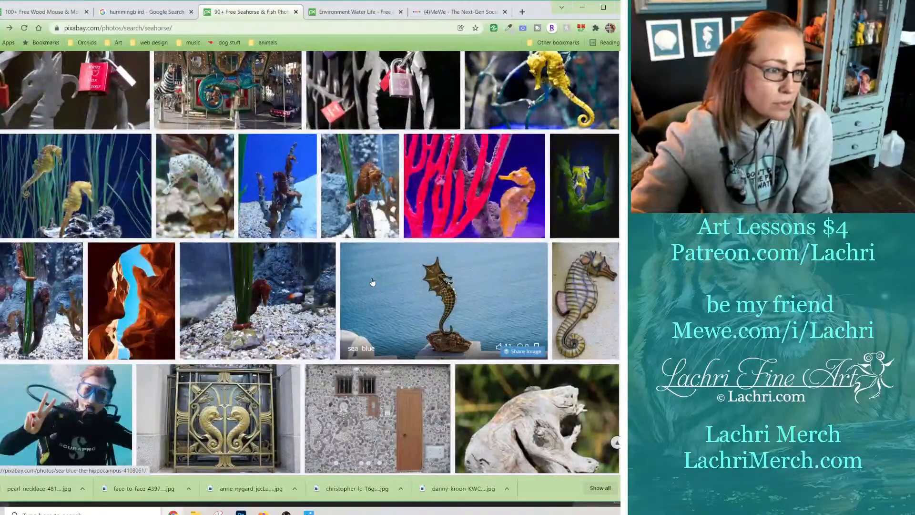
{"action": "scroll", "coordinate": [372, 281], "scroll_direction": "down", "scroll_amount": 1}
{"action": "scroll", "coordinate": [372, 281], "scroll_direction": "up", "scroll_amount": 3}
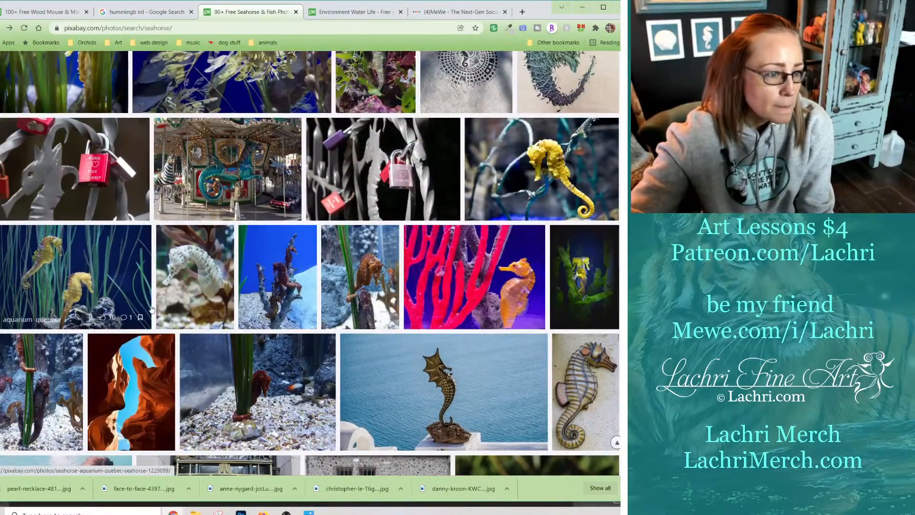
Look through the rest of the Pixabay seahorse results and check the sponsor's iStock site.
{"action": "scroll", "coordinate": [151, 305], "scroll_direction": "down", "scroll_amount": 4}
{"action": "scroll", "coordinate": [151, 305], "scroll_direction": "down", "scroll_amount": 12}
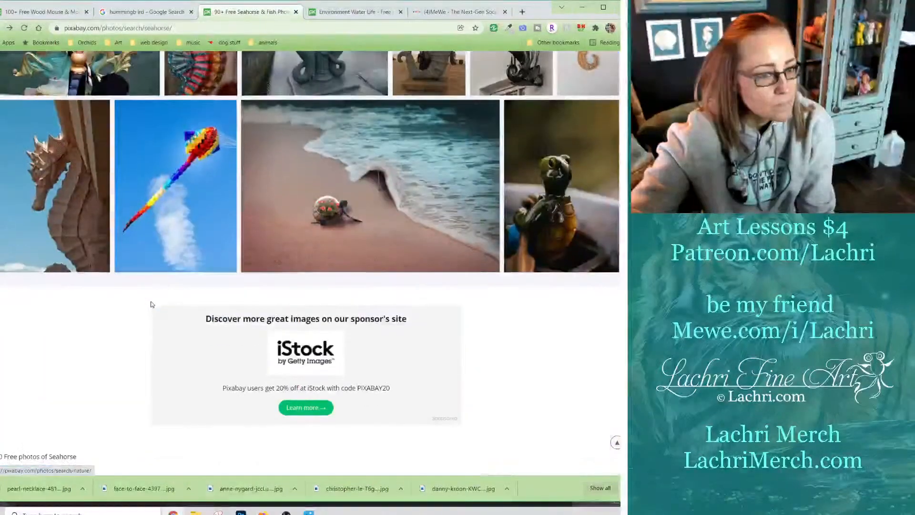
{"action": "left_click", "coordinate": [305, 407]}
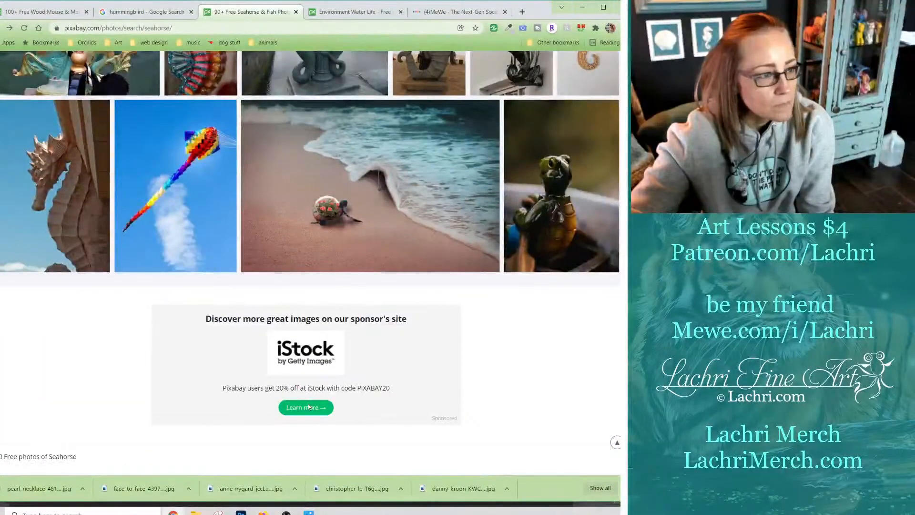
{"action": "scroll", "coordinate": [288, 277], "scroll_direction": "down", "scroll_amount": 6}
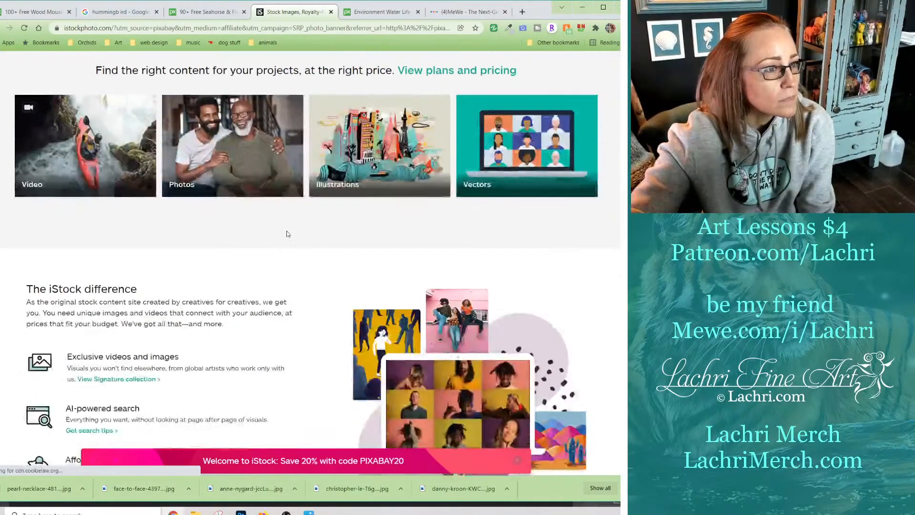
{"action": "left_click", "coordinate": [331, 12]}
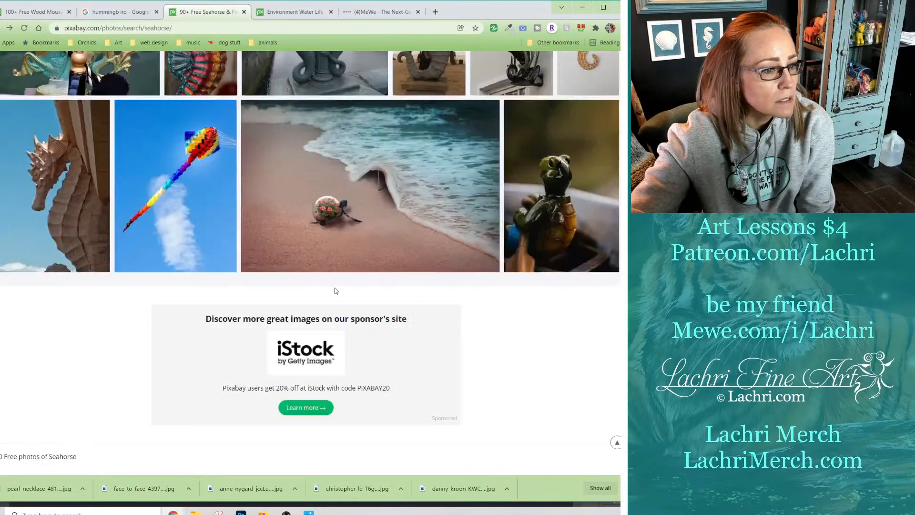
{"action": "scroll", "coordinate": [476, 386], "scroll_direction": "down", "scroll_amount": 1}
{"action": "scroll", "coordinate": [492, 381], "scroll_direction": "up", "scroll_amount": 7}
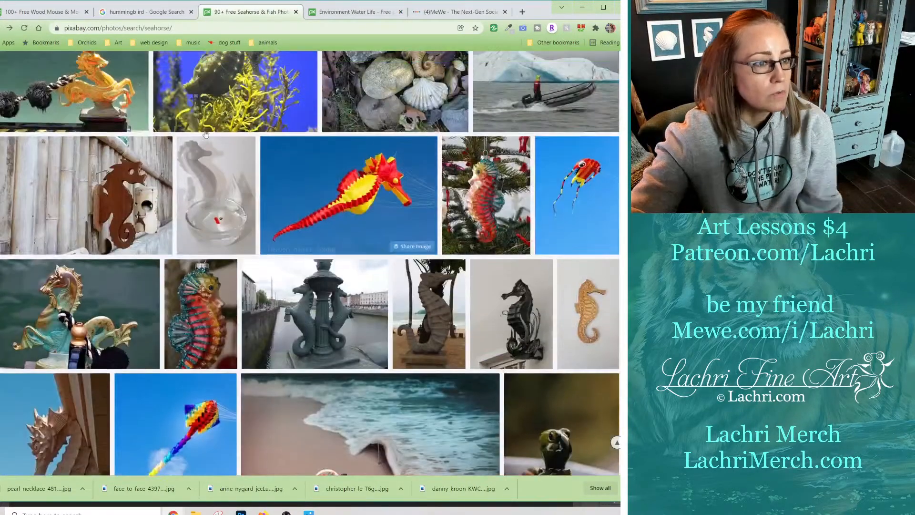
Load unsplash.com in the browser tab that holds the Google hummingbird results.
{"action": "left_click", "coordinate": [125, 9]}
{"action": "triple_click", "coordinate": [116, 71]}
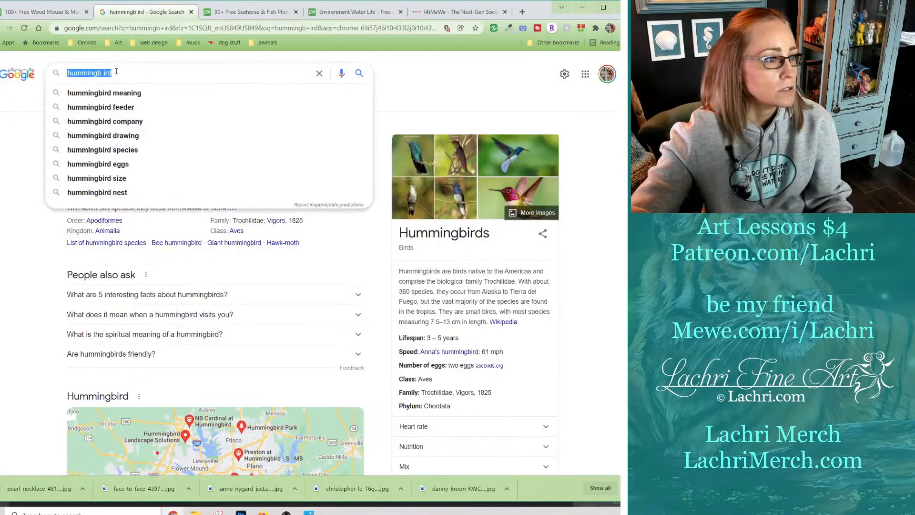
{"action": "type", "text": "unspla"}
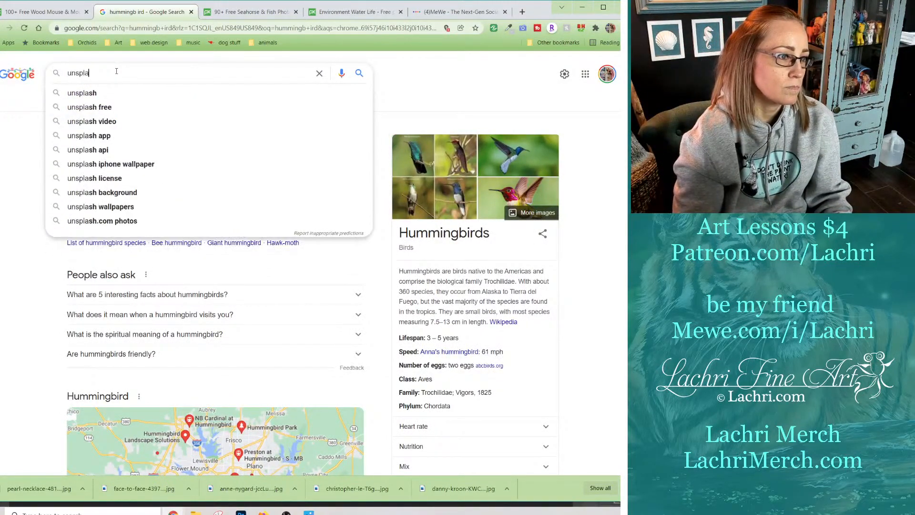
{"action": "left_click", "coordinate": [126, 29]}
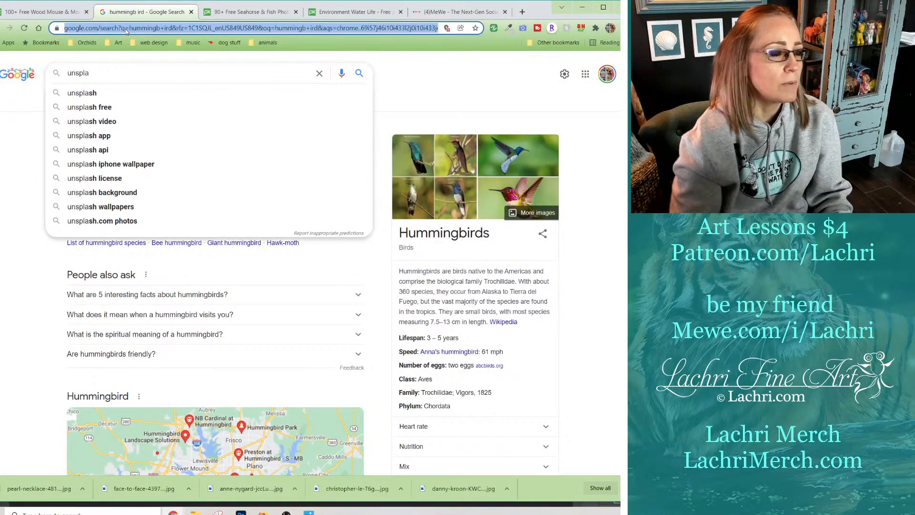
{"action": "type", "text": "un"}
{"action": "key", "text": "Return"}
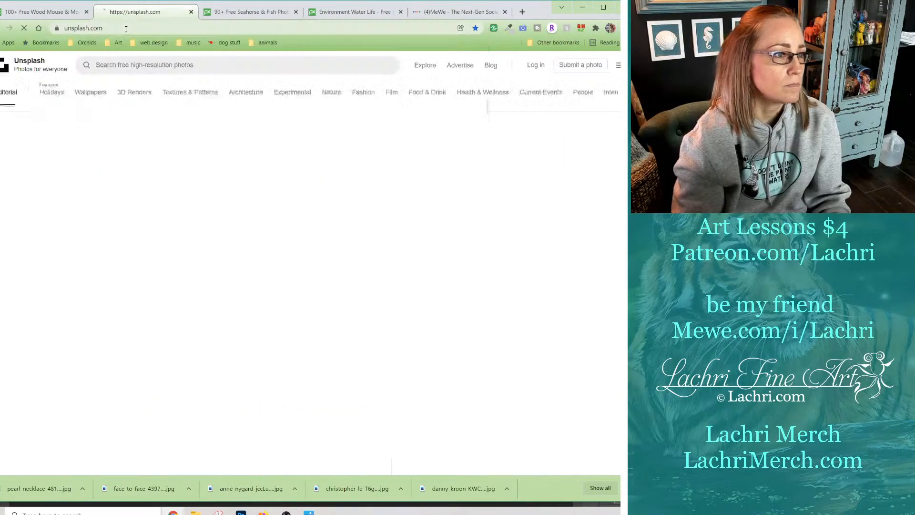
Search Unsplash for "seahorse" and look through the photos for a collage reference.
{"action": "left_click", "coordinate": [151, 256]}
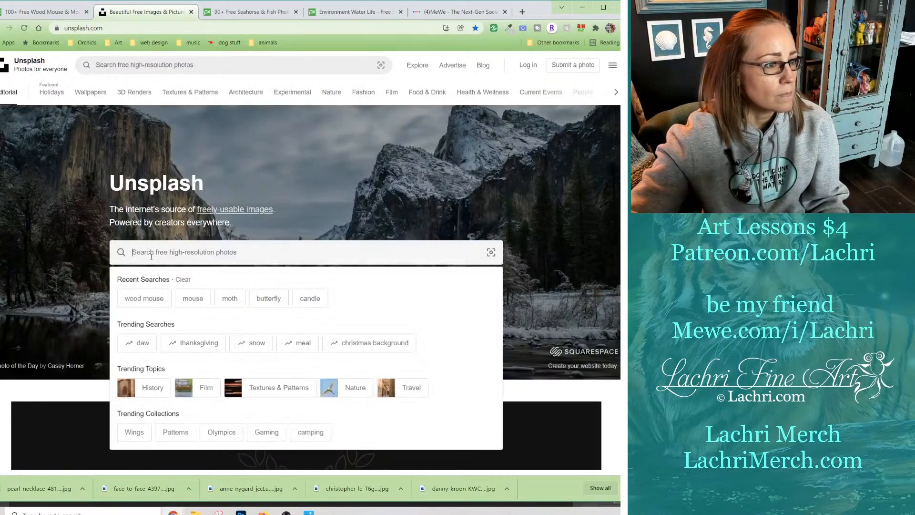
{"action": "type", "text": "seahorse"}
{"action": "key", "text": "Return"}
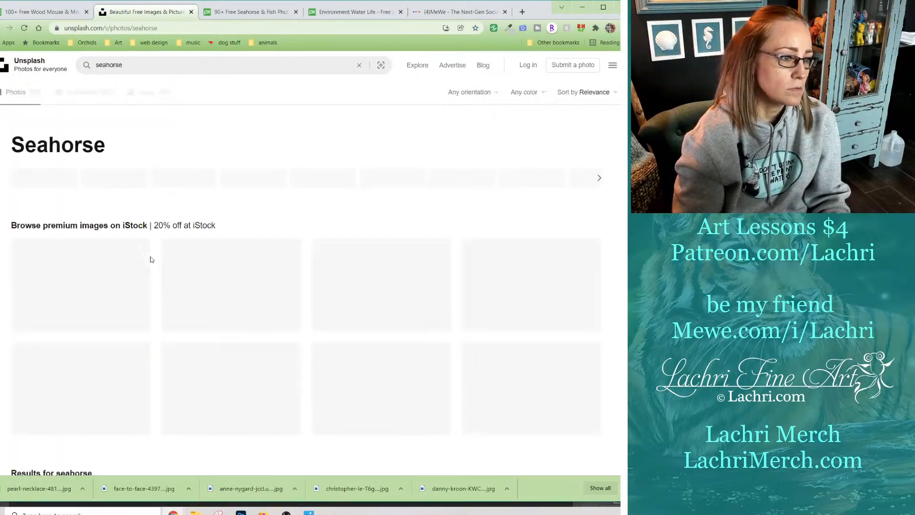
{"action": "scroll", "coordinate": [239, 363], "scroll_direction": "down", "scroll_amount": 10}
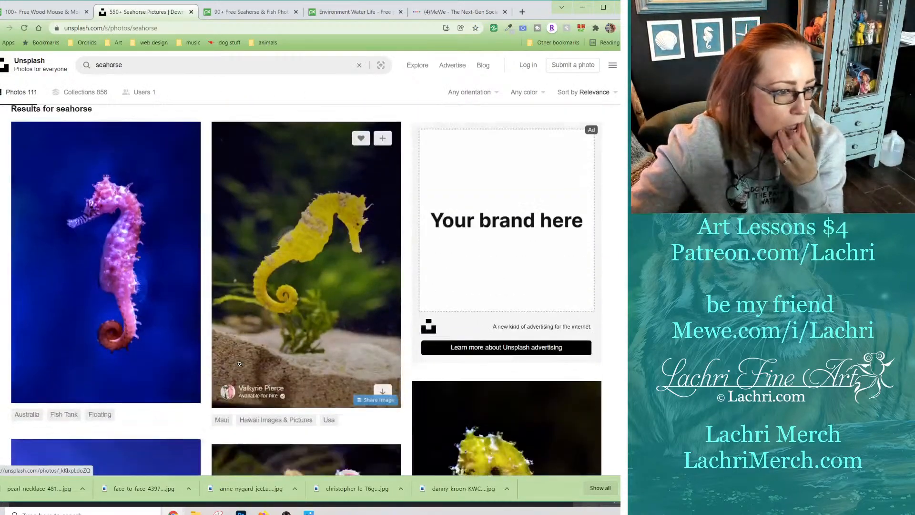
{"action": "scroll", "coordinate": [240, 363], "scroll_direction": "down", "scroll_amount": 4}
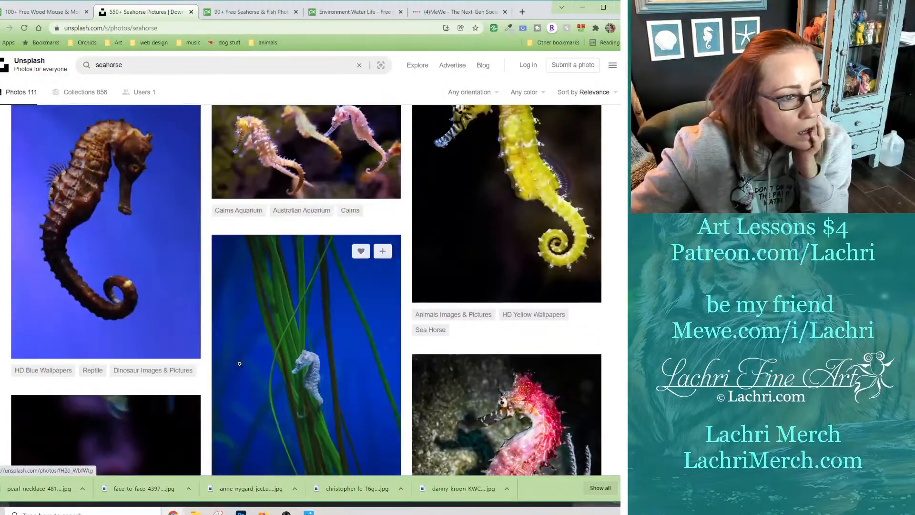
{"action": "scroll", "coordinate": [239, 363], "scroll_direction": "down", "scroll_amount": 3}
{"action": "scroll", "coordinate": [239, 363], "scroll_direction": "down", "scroll_amount": 8}
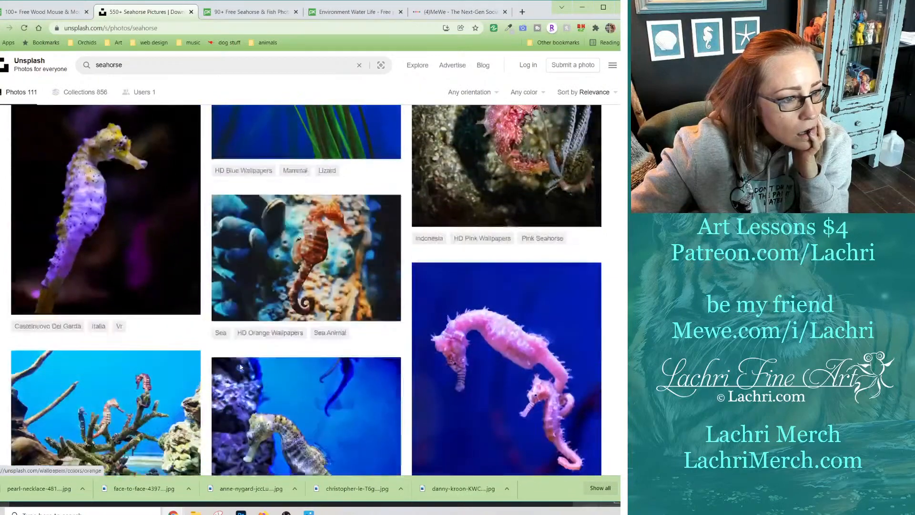
{"action": "scroll", "coordinate": [240, 364], "scroll_direction": "down", "scroll_amount": 4}
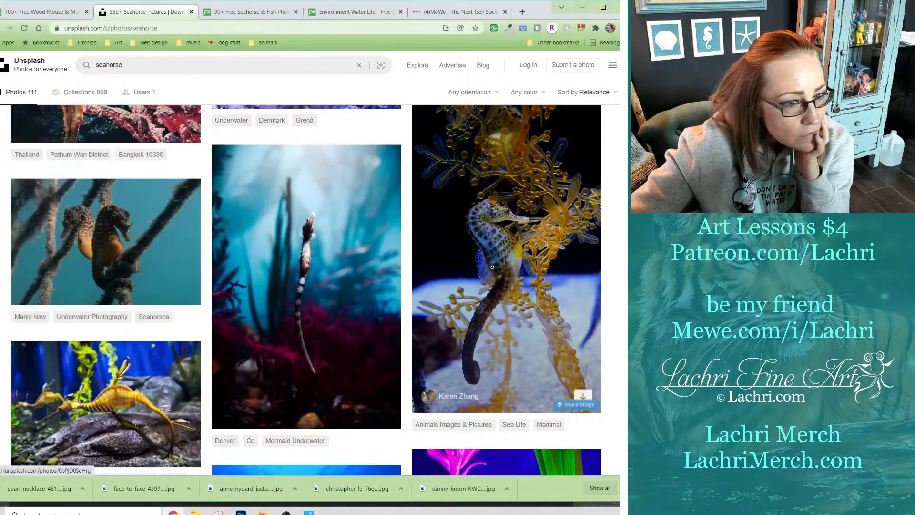
Open the photo of the spotted blue seahorse beside golden seaweed in a separate browser tab and inspect it enlarged.
{"action": "right_click", "coordinate": [493, 239]}
{"action": "left_click", "coordinate": [502, 246]}
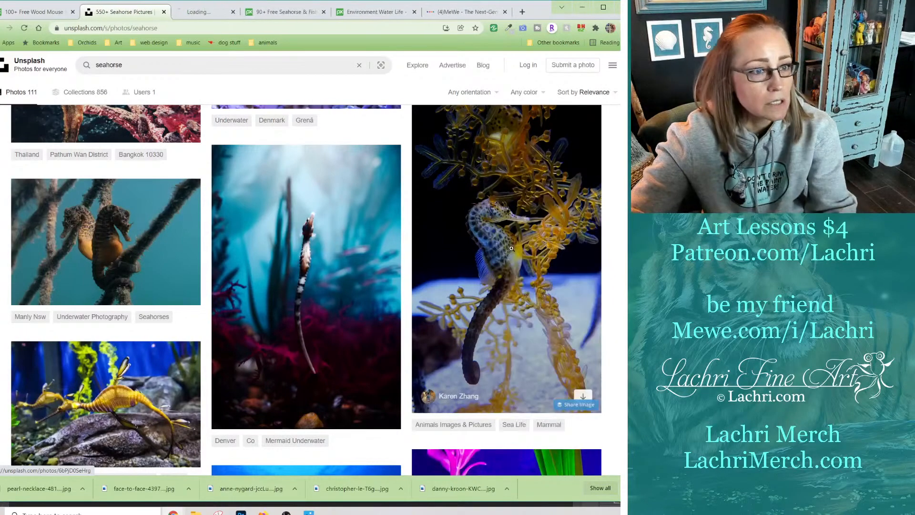
{"action": "left_click", "coordinate": [208, 12]}
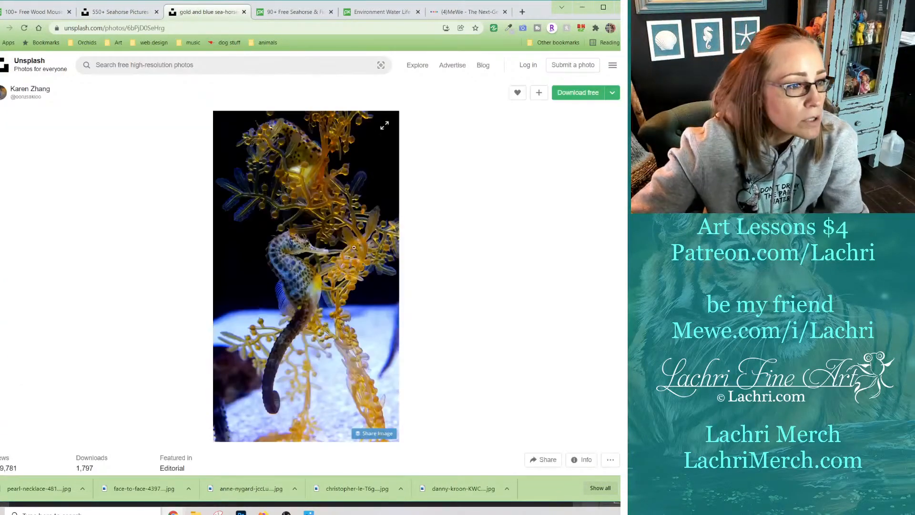
{"action": "left_click", "coordinate": [314, 279]}
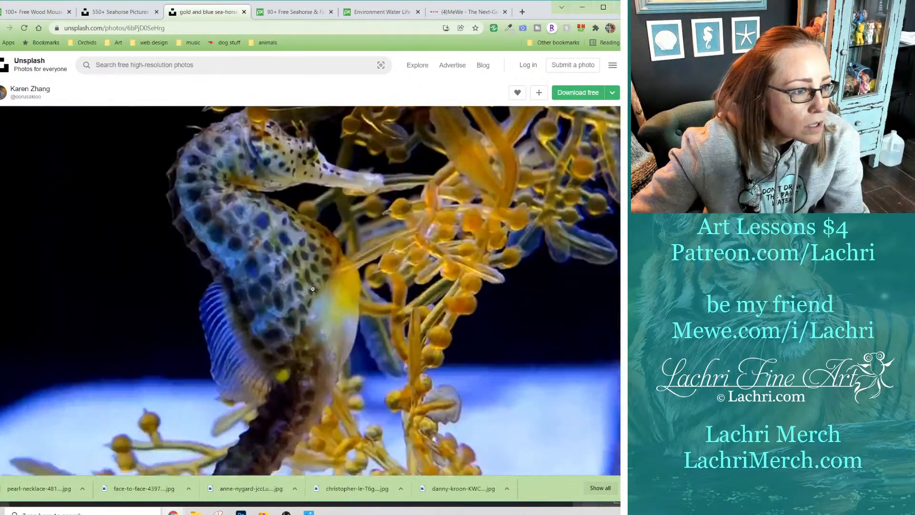
{"action": "scroll", "coordinate": [313, 289], "scroll_direction": "down", "scroll_amount": 4}
{"action": "scroll", "coordinate": [313, 289], "scroll_direction": "up", "scroll_amount": 6}
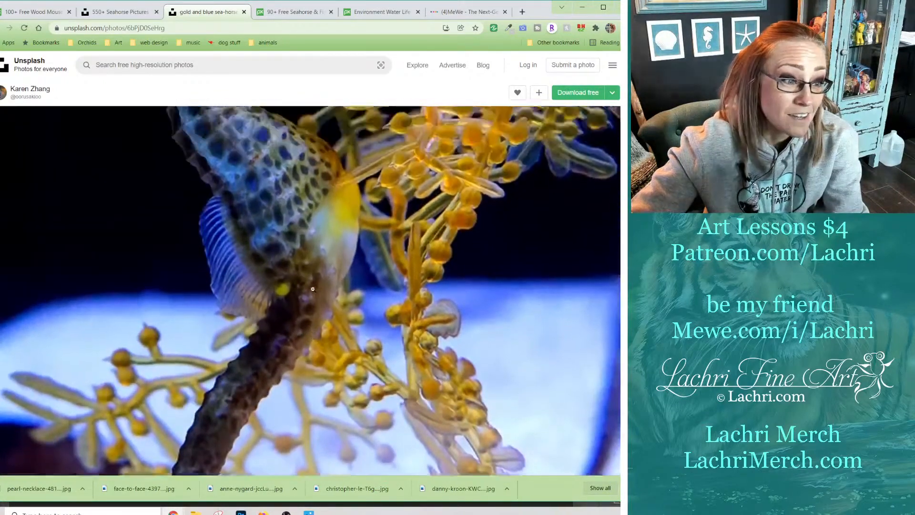
Download the seahorse photo at its original size (3376x6000) as a JPEG into the collage folder.
{"action": "left_click", "coordinate": [611, 94]}
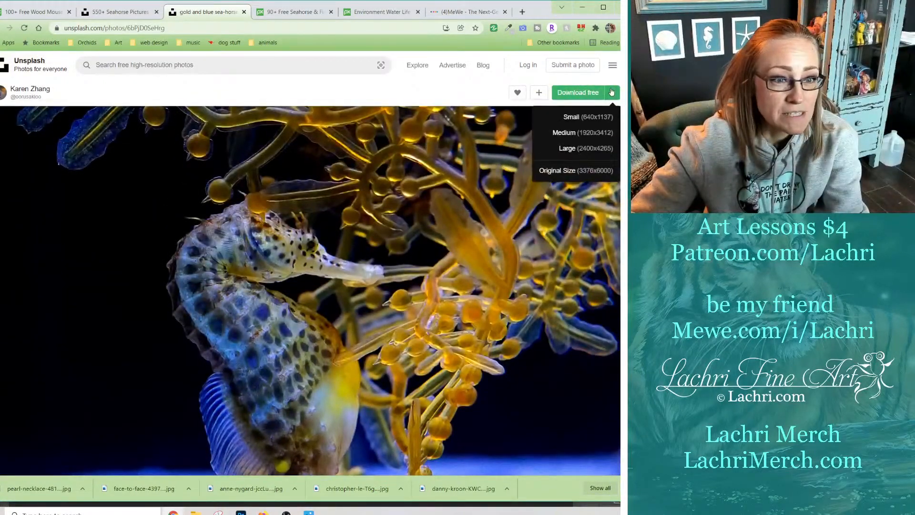
{"action": "left_click", "coordinate": [565, 172]}
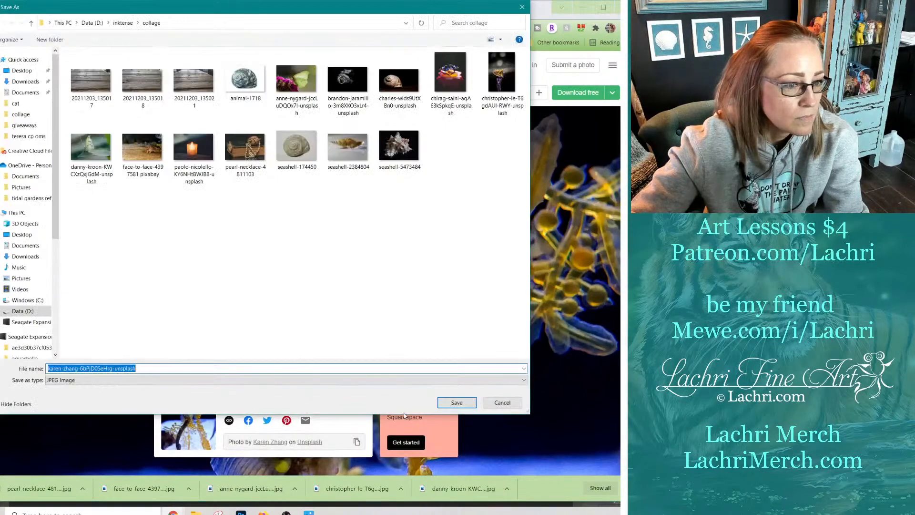
{"action": "left_click", "coordinate": [461, 404]}
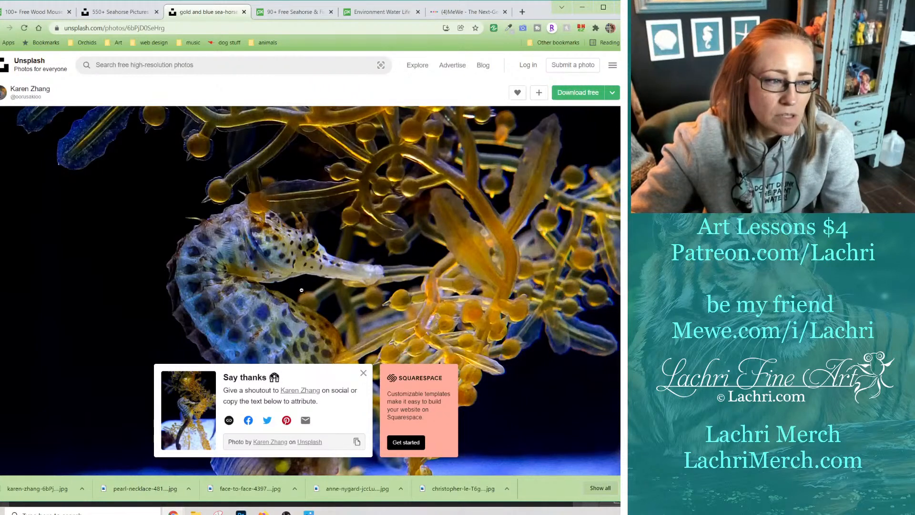
Switch to Photoshop and place the downloaded seahorse photo from the collage folder into design.psd as a new layer.
{"action": "left_click", "coordinate": [241, 512]}
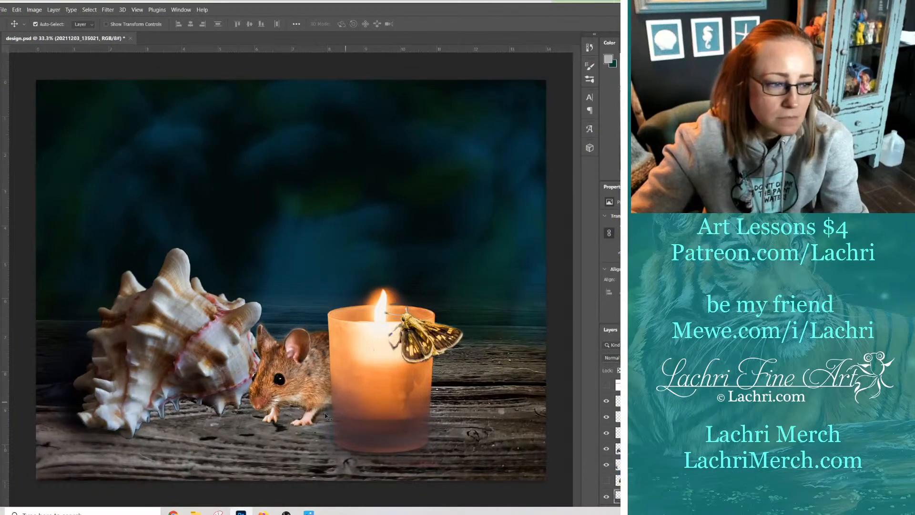
{"action": "mouse_move", "coordinate": [173, 511]}
{"action": "left_click", "coordinate": [238, 472]}
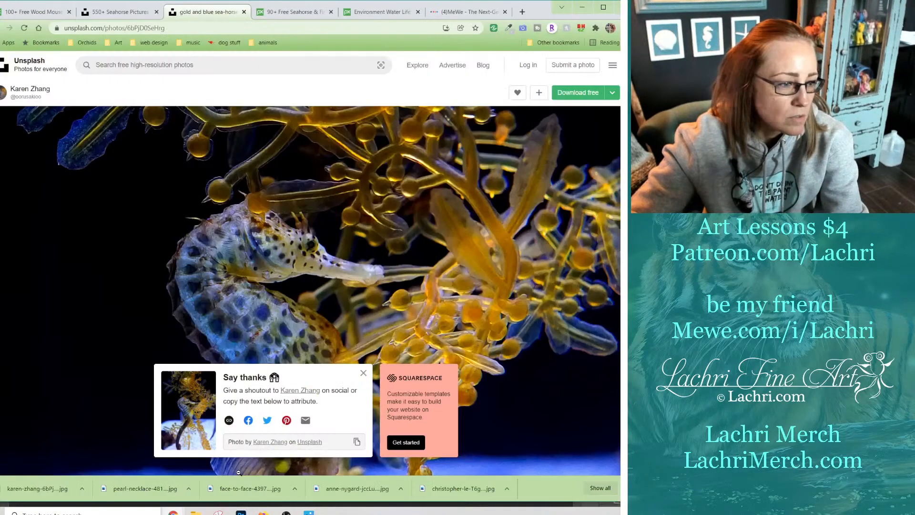
{"action": "left_click", "coordinate": [582, 7]}
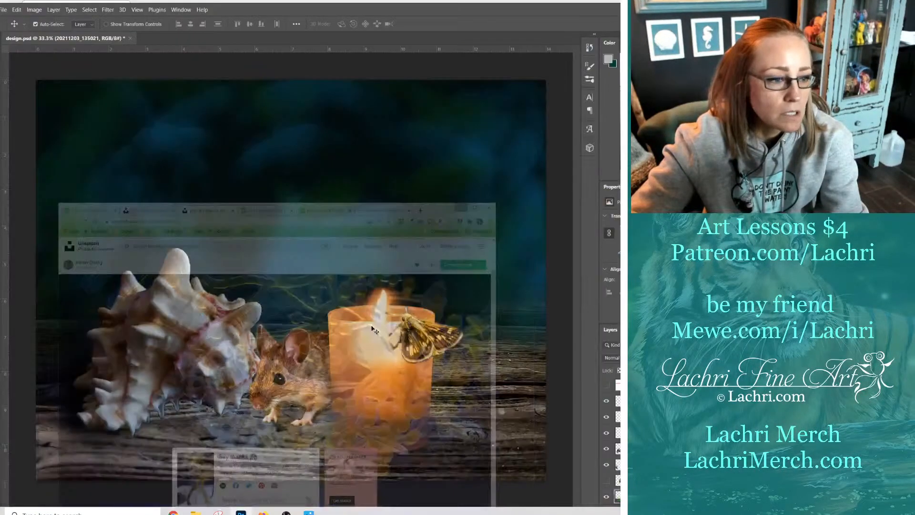
{"action": "left_click", "coordinate": [195, 512]}
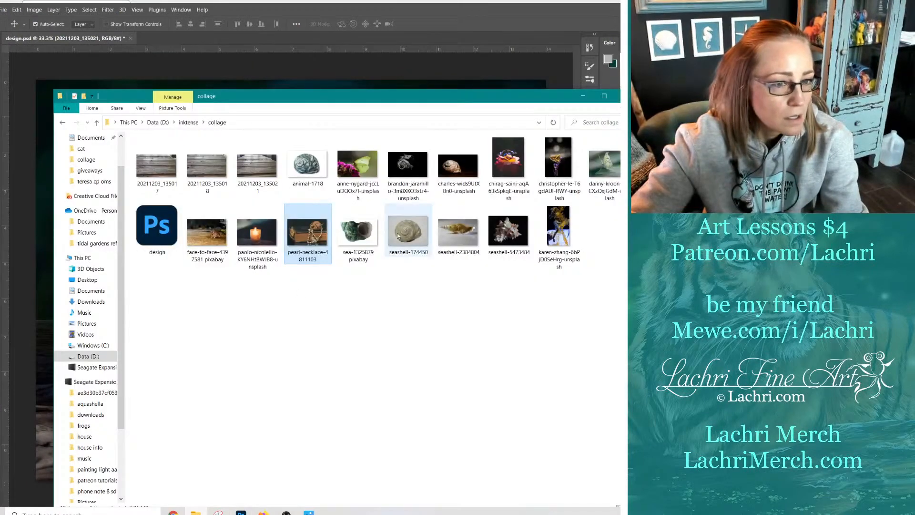
{"action": "left_click_drag", "start_coordinate": [558, 229], "coordinate": [361, 77]}
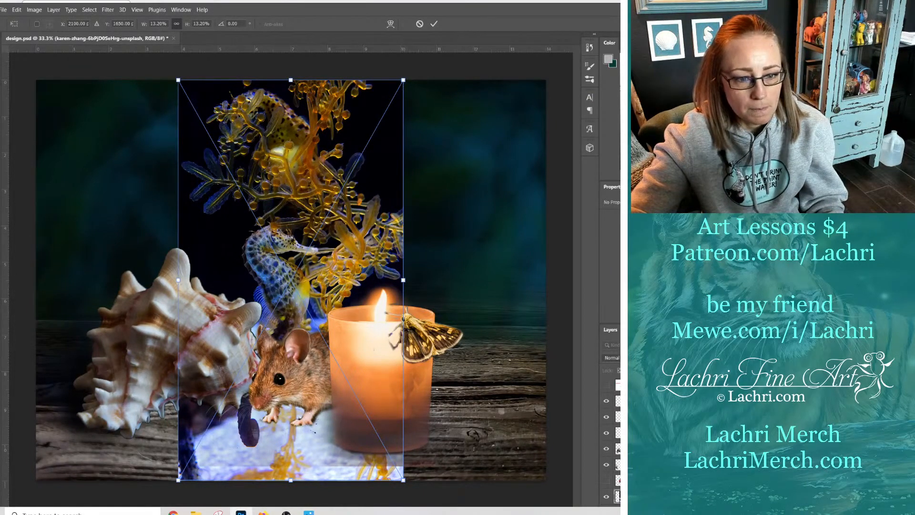
{"action": "key", "text": "Return"}
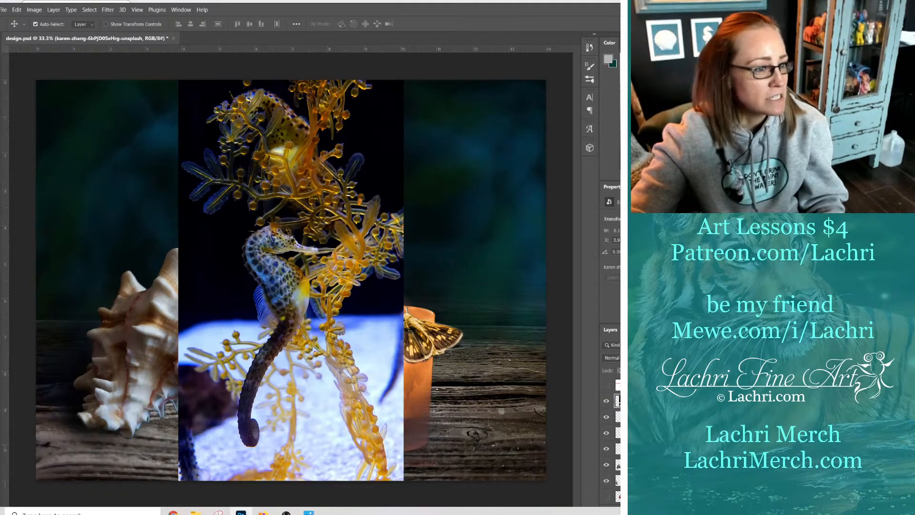
Select a rough area around the lower seahorse with the Polygonal Lasso, delete everything outside it on that layer, and deselect.
{"action": "key", "text": "l"}
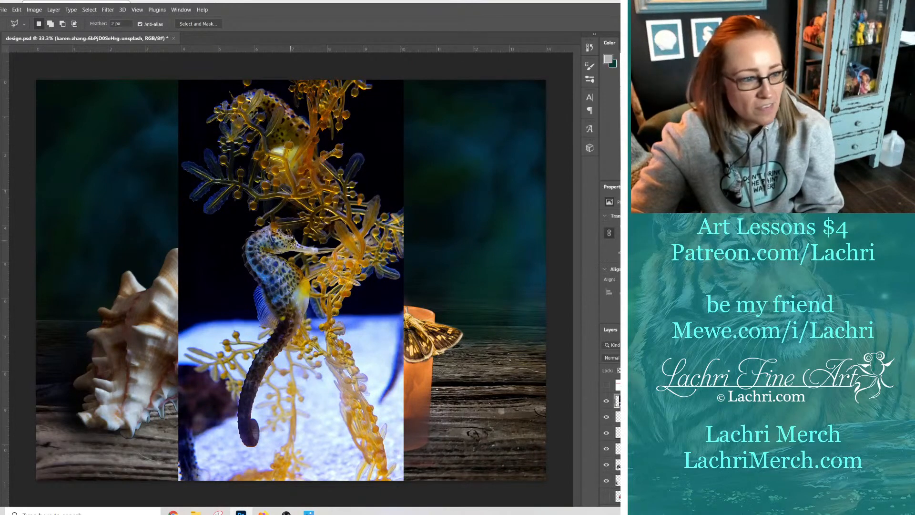
{"action": "left_click", "coordinate": [415, 199]}
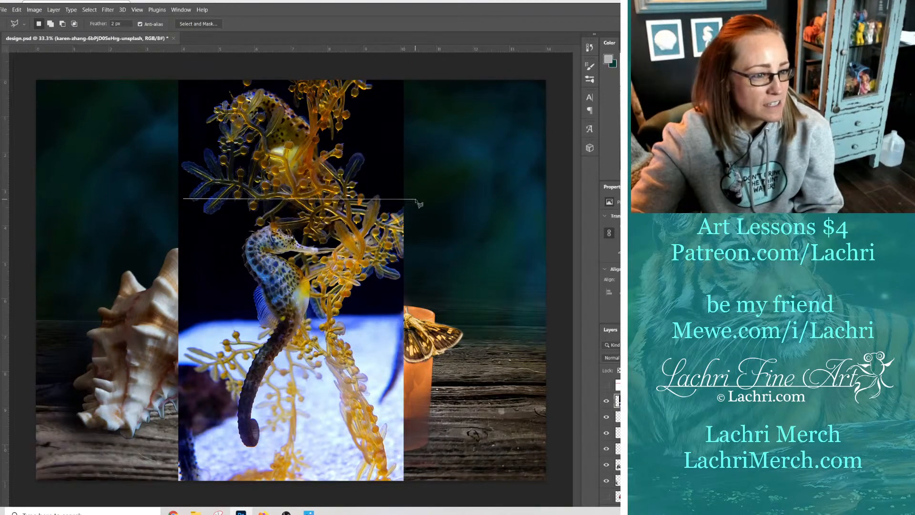
{"action": "left_click", "coordinate": [397, 451]}
{"action": "left_click", "coordinate": [235, 463]}
{"action": "left_click", "coordinate": [166, 419]}
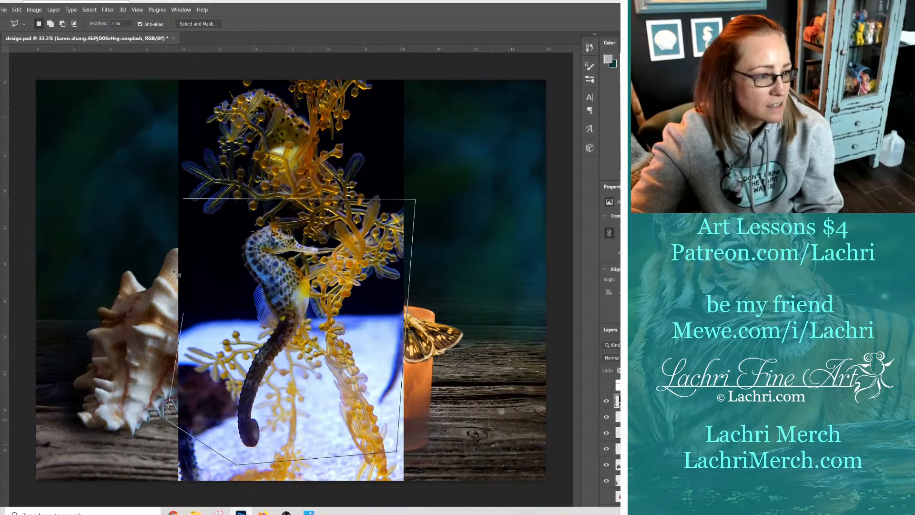
{"action": "double_click", "coordinate": [170, 223]}
{"action": "key", "text": "ctrl+shift+i"}
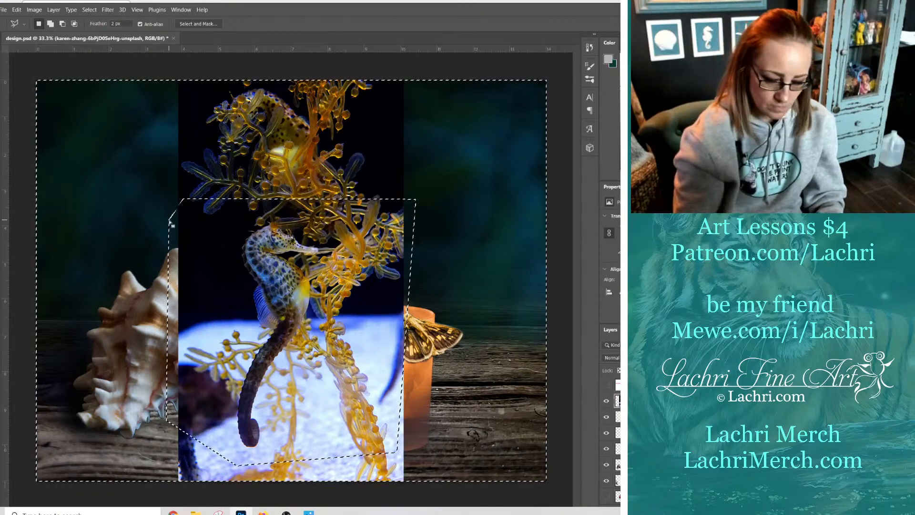
{"action": "key", "text": "Delete"}
{"action": "key", "text": "ctrl+d"}
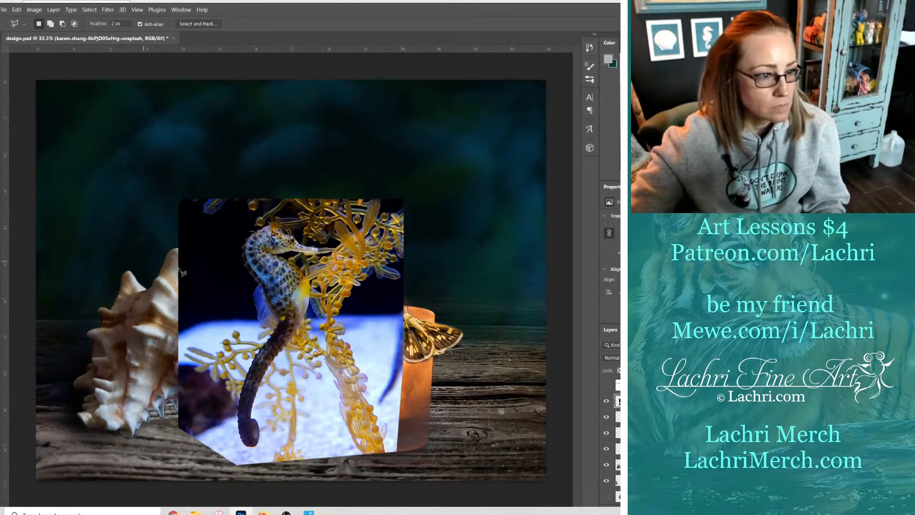
Outline the seahorse more tightly with the Polygonal Lasso, delete everything outside the outline on its layer, and deselect.
{"action": "left_click", "coordinate": [317, 263]}
{"action": "left_click", "coordinate": [318, 331]}
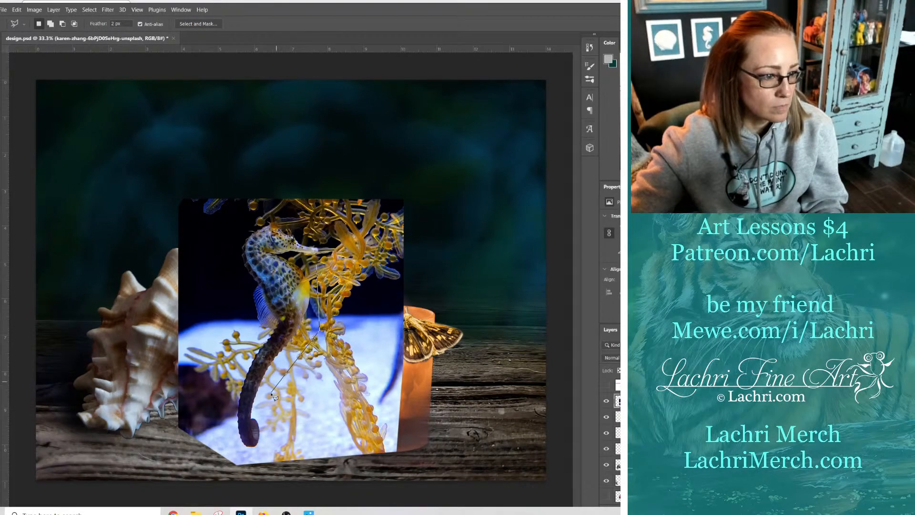
{"action": "left_click", "coordinate": [240, 461]}
{"action": "left_click", "coordinate": [220, 414]}
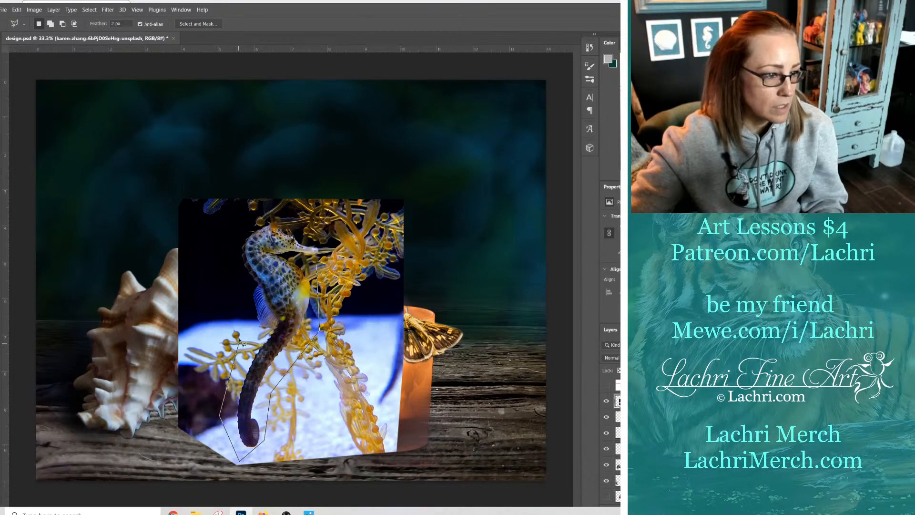
{"action": "left_click", "coordinate": [239, 336]}
{"action": "left_click", "coordinate": [237, 228]}
{"action": "left_click", "coordinate": [270, 216]}
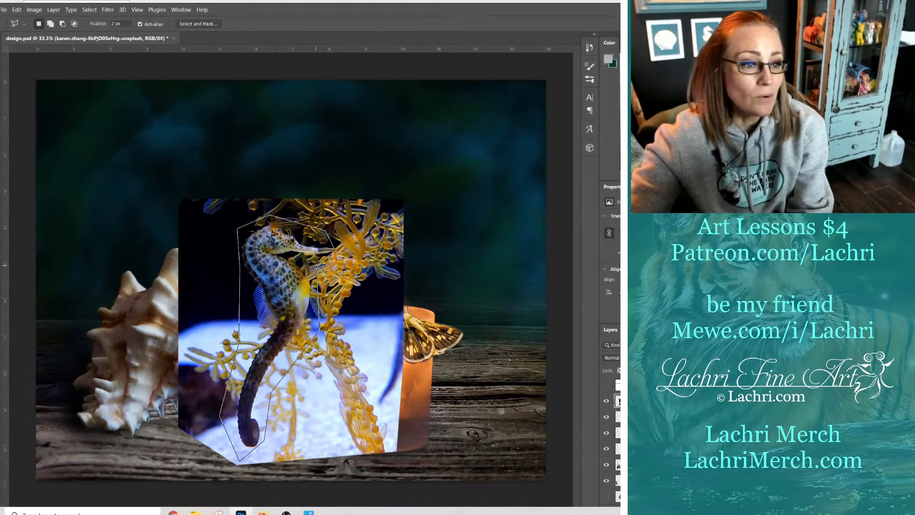
{"action": "left_click", "coordinate": [316, 267]}
{"action": "key", "text": "ctrl+shift+i"}
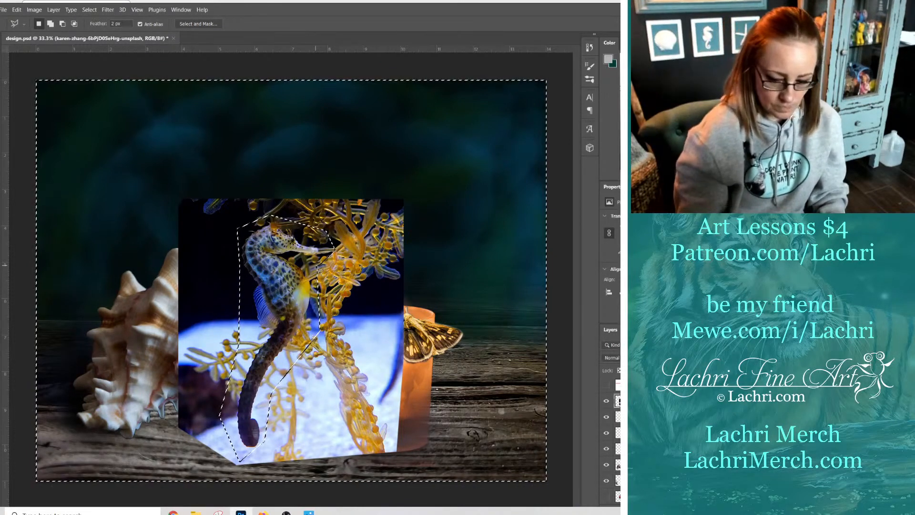
{"action": "key", "text": "Delete"}
{"action": "key", "text": "ctrl+d"}
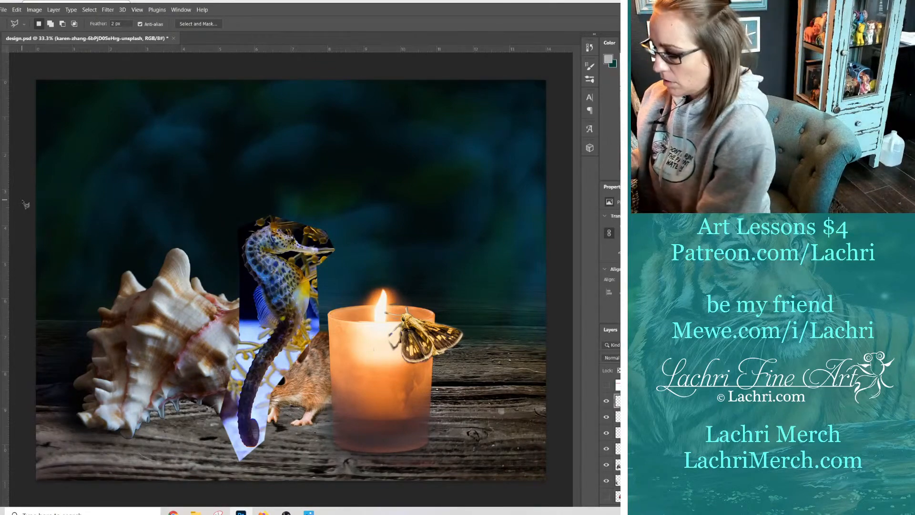
Roughly erase the leftover seaweed and background around the seahorse's snout, body and tail with the large soft eraser.
{"action": "key", "text": "ctrl+plus"}
{"action": "key", "text": "ctrl+plus"}
{"action": "scroll", "coordinate": [24, 204], "scroll_direction": "down", "scroll_amount": 3}
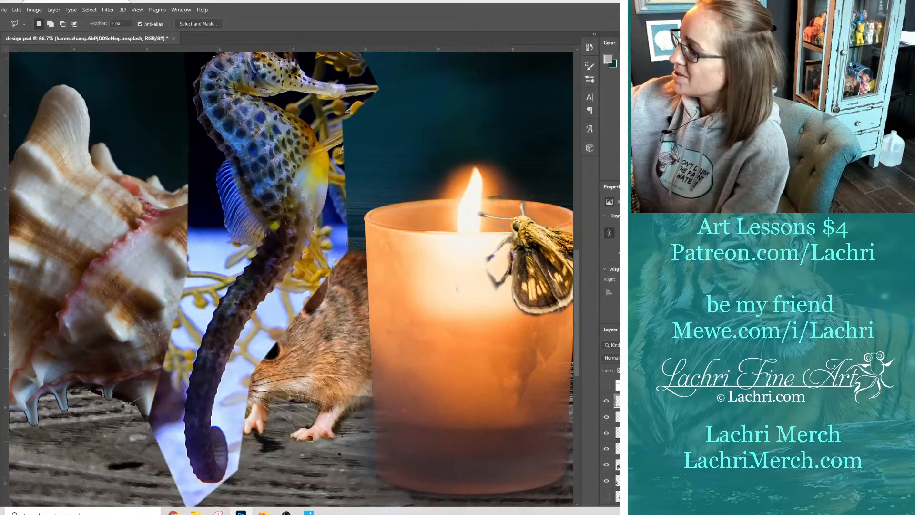
{"action": "key", "text": "e"}
{"action": "mouse_move", "coordinate": [214, 262]}
{"action": "left_mouse_down"}
{"action": "mouse_move", "coordinate": [169, 352]}
{"action": "mouse_move", "coordinate": [163, 443]}
{"action": "mouse_move", "coordinate": [174, 493]}
{"action": "mouse_move", "coordinate": [203, 504]}
{"action": "mouse_move", "coordinate": [218, 500]}
{"action": "mouse_move", "coordinate": [229, 405]}
{"action": "mouse_move", "coordinate": [259, 340]}
{"action": "mouse_move", "coordinate": [332, 247]}
{"action": "mouse_move", "coordinate": [358, 157]}
{"action": "mouse_move", "coordinate": [350, 185]}
{"action": "mouse_move", "coordinate": [351, 131]}
{"action": "mouse_move", "coordinate": [364, 112]}
{"action": "mouse_move", "coordinate": [363, 129]}
{"action": "mouse_move", "coordinate": [362, 115]}
{"action": "mouse_move", "coordinate": [287, 101]}
{"action": "mouse_move", "coordinate": [314, 108]}
{"action": "mouse_move", "coordinate": [343, 143]}
{"action": "mouse_move", "coordinate": [313, 116]}
{"action": "mouse_move", "coordinate": [349, 142]}
{"action": "mouse_move", "coordinate": [332, 117]}
{"action": "mouse_move", "coordinate": [358, 111]}
{"action": "left_mouse_up"}
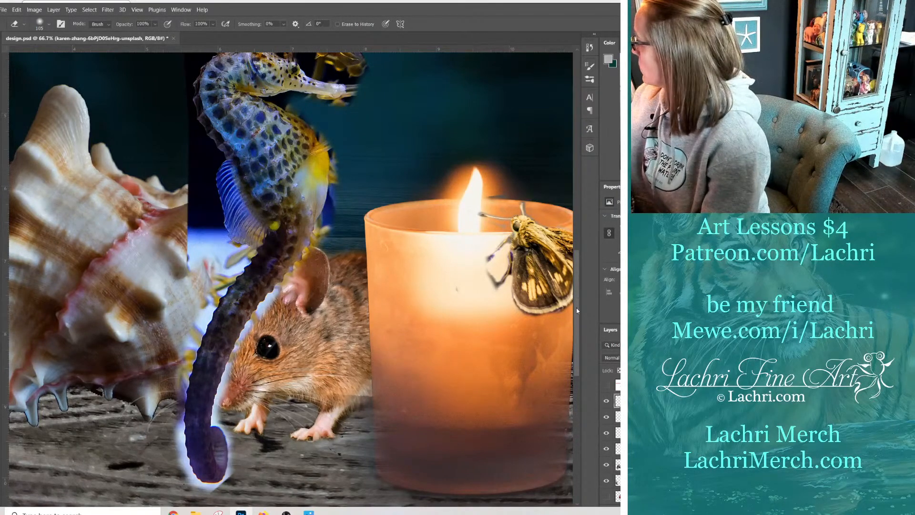
{"action": "scroll", "coordinate": [299, 180], "scroll_direction": "up", "scroll_amount": 3}
{"action": "mouse_move", "coordinate": [300, 181]}
{"action": "left_mouse_down"}
{"action": "mouse_move", "coordinate": [345, 219]}
{"action": "mouse_move", "coordinate": [360, 216]}
{"action": "mouse_move", "coordinate": [378, 253]}
{"action": "mouse_move", "coordinate": [369, 258]}
{"action": "mouse_move", "coordinate": [360, 191]}
{"action": "mouse_move", "coordinate": [294, 162]}
{"action": "mouse_move", "coordinate": [305, 189]}
{"action": "mouse_move", "coordinate": [262, 176]}
{"action": "mouse_move", "coordinate": [215, 182]}
{"action": "mouse_move", "coordinate": [178, 232]}
{"action": "mouse_move", "coordinate": [184, 301]}
{"action": "mouse_move", "coordinate": [216, 406]}
{"action": "mouse_move", "coordinate": [206, 420]}
{"action": "mouse_move", "coordinate": [190, 408]}
{"action": "left_mouse_up"}
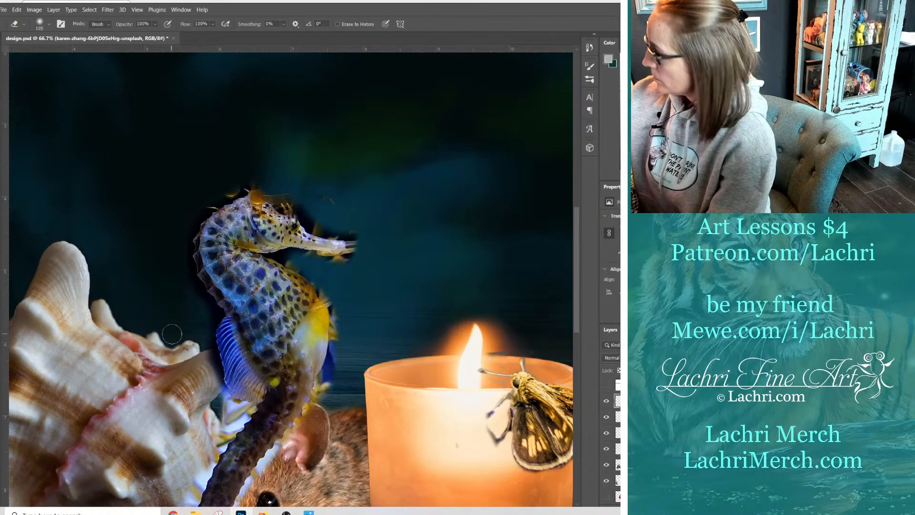
Reduce the Soft Round eraser to about 20 px and clean the edges of the seahorse's belly, throat, back and fin.
{"action": "right_click", "coordinate": [427, 288]}
{"action": "left_click", "coordinate": [443, 281]}
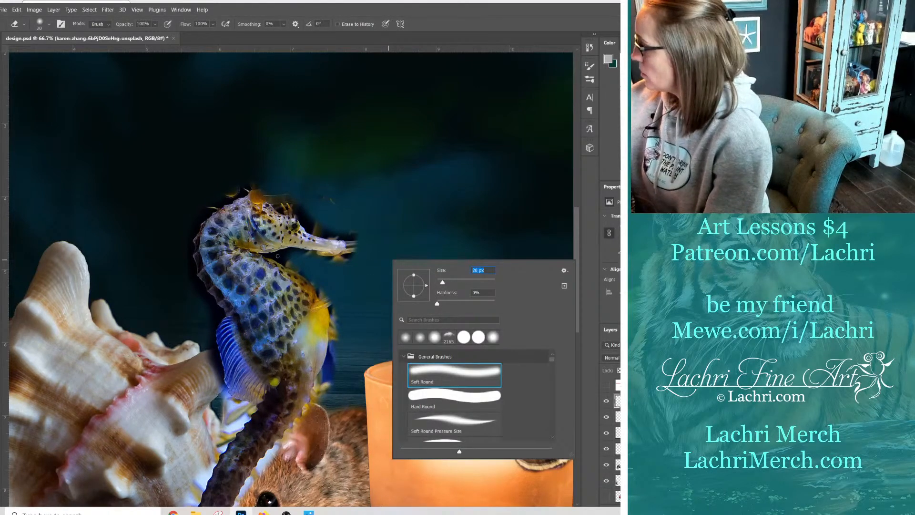
{"action": "key", "text": "Return"}
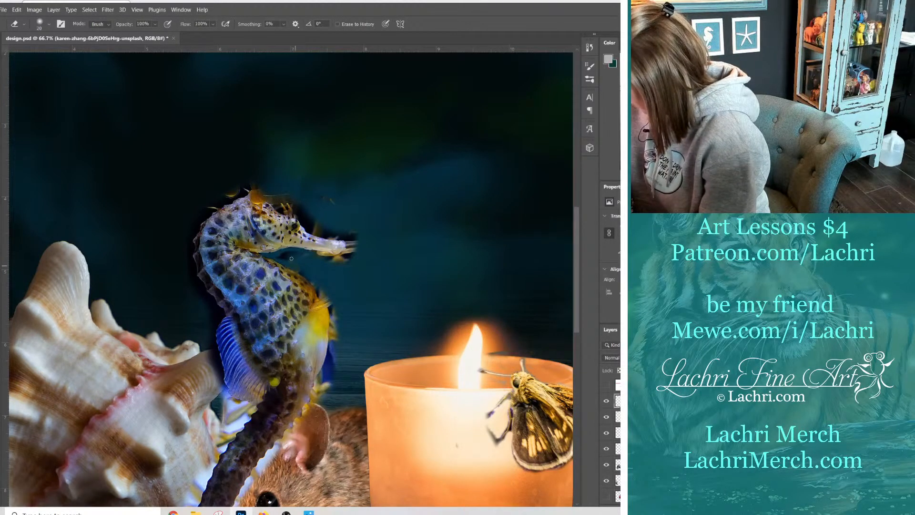
{"action": "mouse_move", "coordinate": [308, 281]}
{"action": "left_mouse_down"}
{"action": "mouse_move", "coordinate": [334, 323]}
{"action": "mouse_move", "coordinate": [319, 403]}
{"action": "mouse_move", "coordinate": [330, 357]}
{"action": "mouse_move", "coordinate": [336, 380]}
{"action": "mouse_move", "coordinate": [337, 308]}
{"action": "left_mouse_up"}
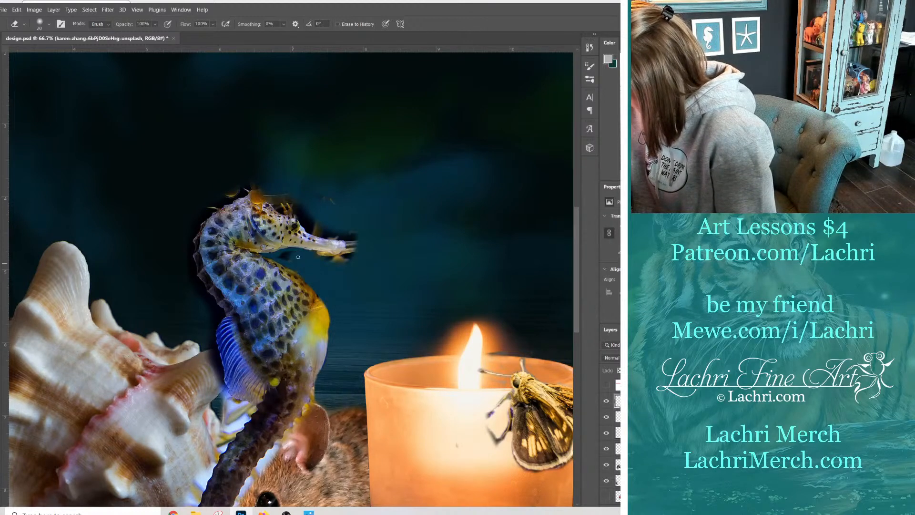
{"action": "left_click_drag", "start_coordinate": [298, 257], "coordinate": [280, 259]}
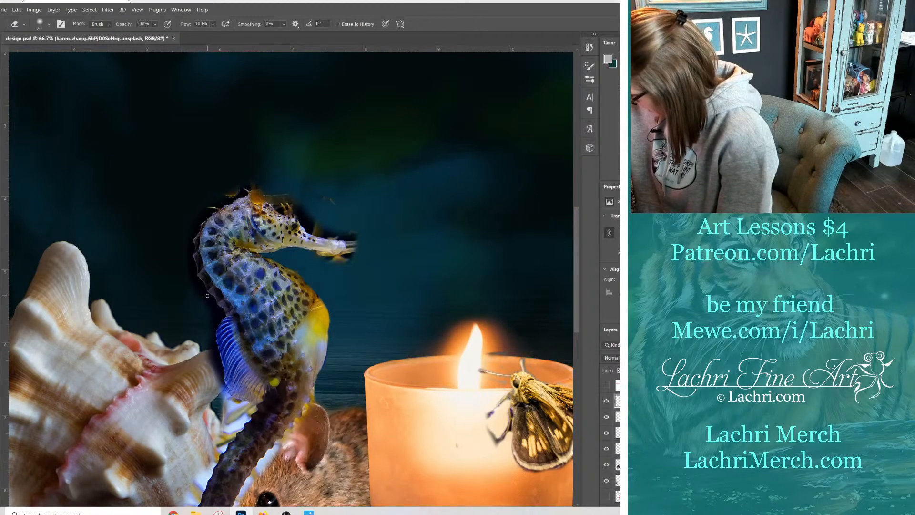
{"action": "mouse_move", "coordinate": [207, 295]}
{"action": "left_mouse_down"}
{"action": "mouse_move", "coordinate": [217, 356]}
{"action": "mouse_move", "coordinate": [211, 337]}
{"action": "mouse_move", "coordinate": [209, 358]}
{"action": "mouse_move", "coordinate": [230, 402]}
{"action": "left_mouse_up"}
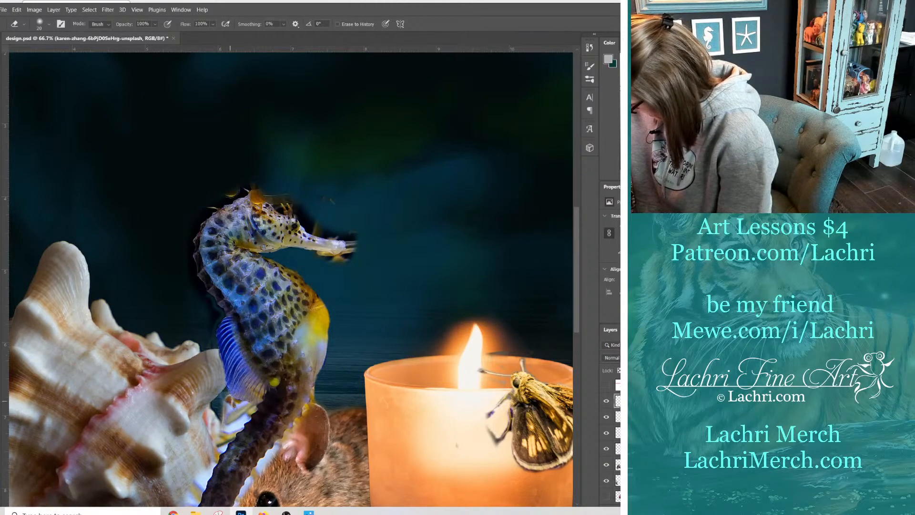
{"action": "left_click_drag", "start_coordinate": [210, 299], "coordinate": [193, 278]}
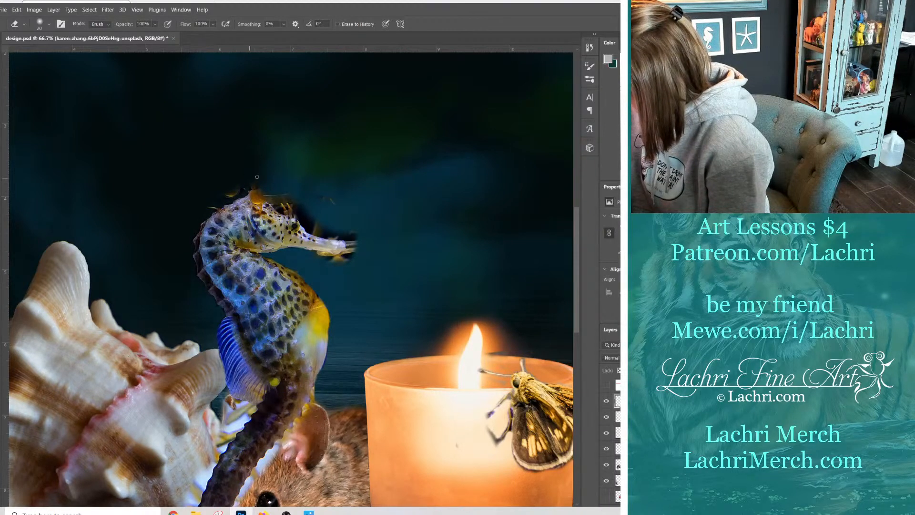
Erase the remaining seaweed and dark fringe around the seahorse's crown, forehead and snout.
{"action": "left_click_drag", "start_coordinate": [240, 195], "coordinate": [227, 192]}
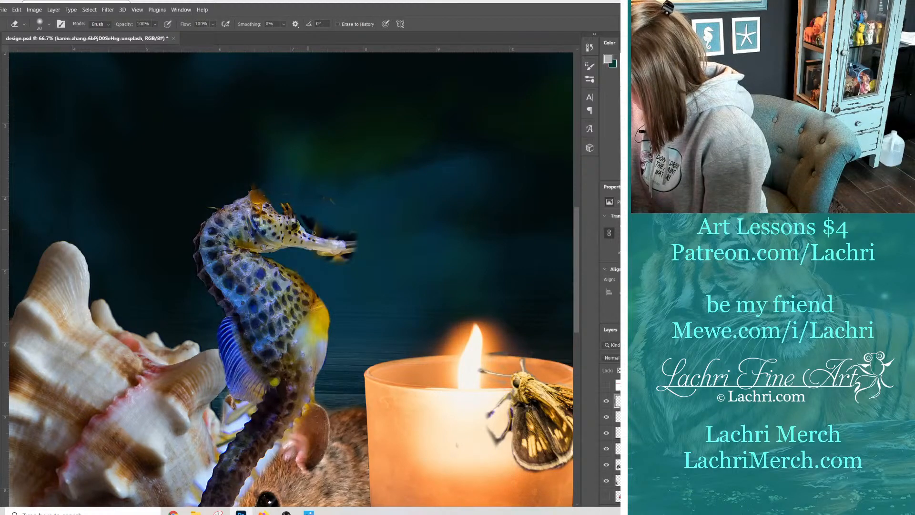
{"action": "mouse_move", "coordinate": [337, 237]}
{"action": "left_mouse_down"}
{"action": "mouse_move", "coordinate": [310, 255]}
{"action": "mouse_move", "coordinate": [346, 252]}
{"action": "mouse_move", "coordinate": [318, 257]}
{"action": "mouse_move", "coordinate": [324, 272]}
{"action": "mouse_move", "coordinate": [312, 255]}
{"action": "mouse_move", "coordinate": [340, 268]}
{"action": "mouse_move", "coordinate": [355, 241]}
{"action": "left_mouse_up"}
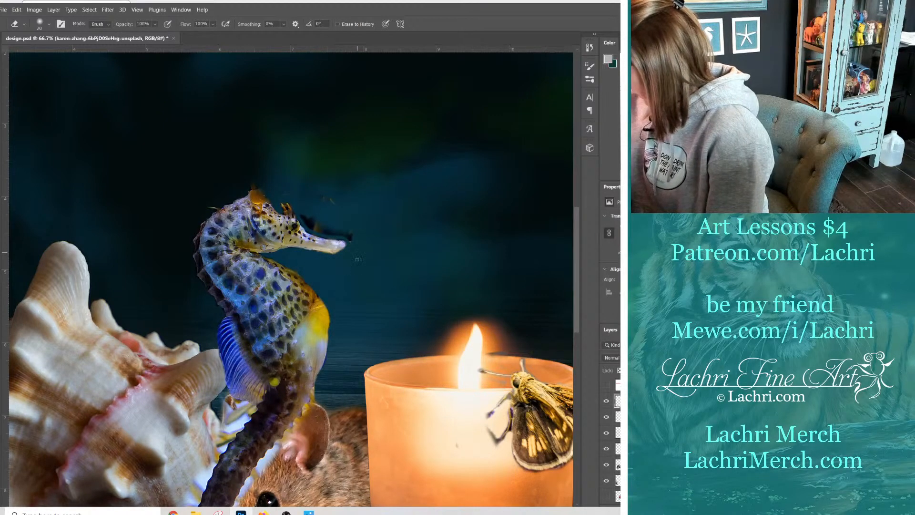
{"action": "left_click_drag", "start_coordinate": [305, 219], "coordinate": [348, 236]}
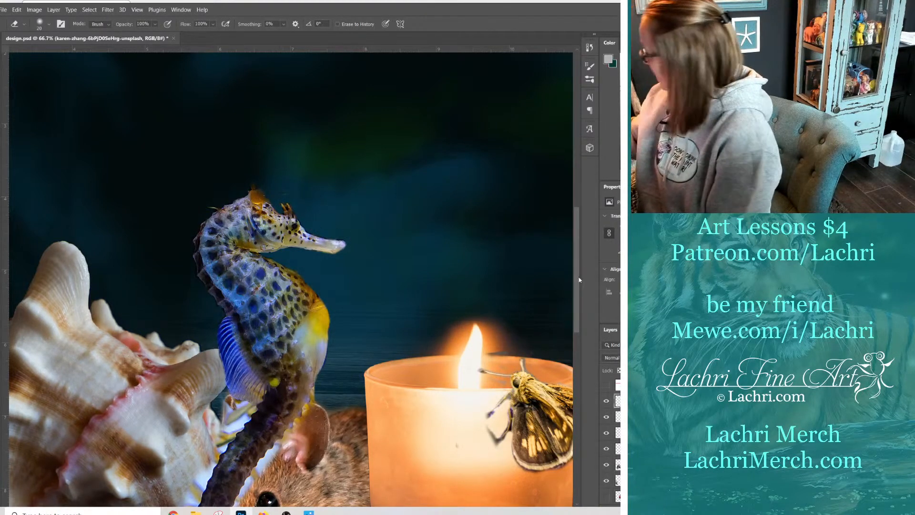
Erase the pale background and seaweed remnants along the seahorse's tail, from the curled tip up to the fin.
{"action": "scroll", "coordinate": [576, 299], "scroll_direction": "down", "scroll_amount": 5}
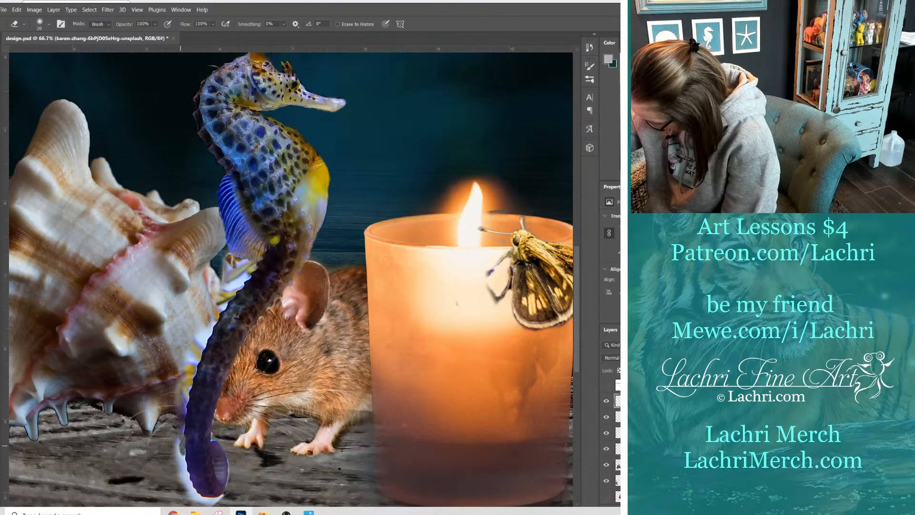
{"action": "mouse_move", "coordinate": [180, 446]}
{"action": "left_mouse_down"}
{"action": "mouse_move", "coordinate": [202, 499]}
{"action": "mouse_move", "coordinate": [222, 499]}
{"action": "mouse_move", "coordinate": [188, 492]}
{"action": "mouse_move", "coordinate": [175, 440]}
{"action": "left_mouse_up"}
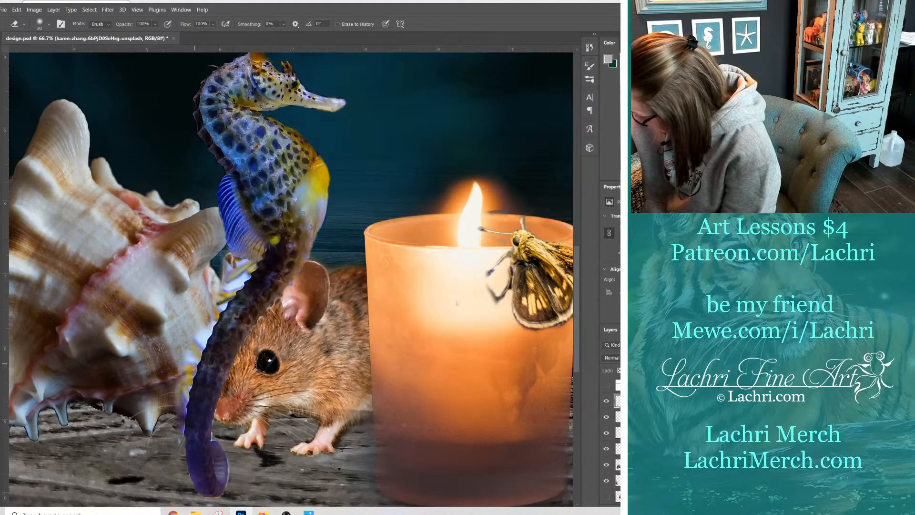
{"action": "mouse_move", "coordinate": [186, 393]}
{"action": "left_mouse_down"}
{"action": "mouse_move", "coordinate": [181, 421]}
{"action": "mouse_move", "coordinate": [196, 334]}
{"action": "mouse_move", "coordinate": [199, 346]}
{"action": "mouse_move", "coordinate": [247, 262]}
{"action": "mouse_move", "coordinate": [237, 260]}
{"action": "mouse_move", "coordinate": [246, 274]}
{"action": "mouse_move", "coordinate": [223, 285]}
{"action": "mouse_move", "coordinate": [233, 287]}
{"action": "left_mouse_up"}
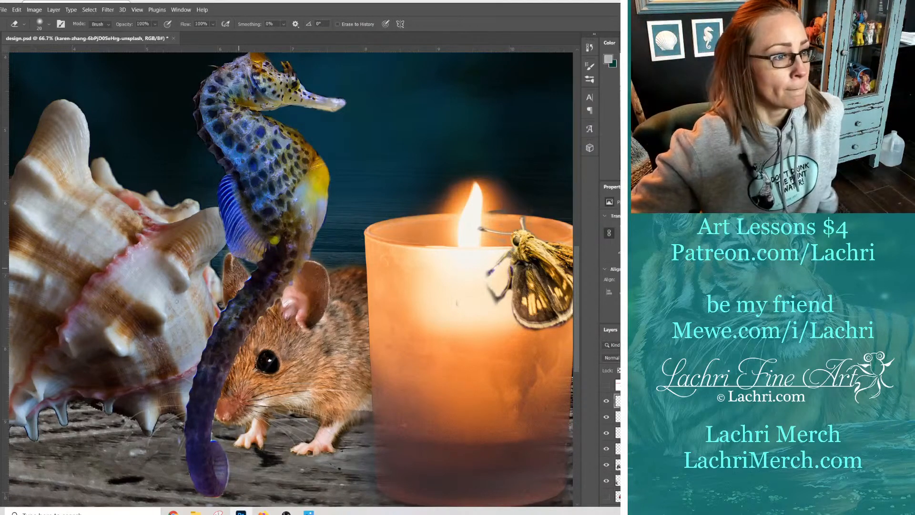
Move the seahorse up and to the left so its tail overlaps the back of the seashell.
{"action": "key", "text": "v"}
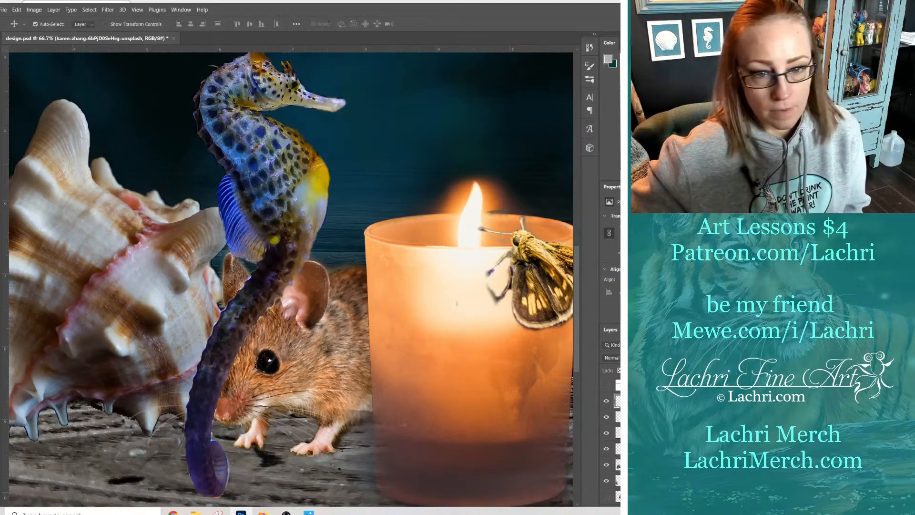
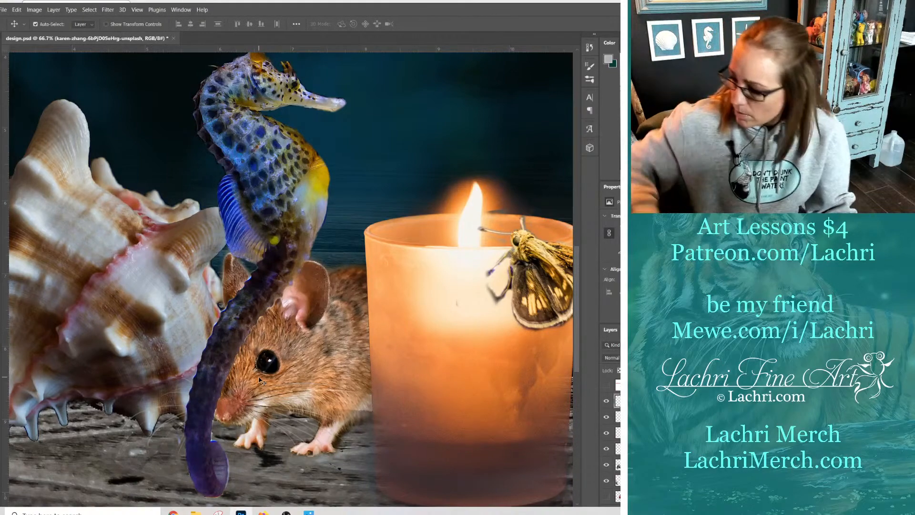
{"action": "scroll", "coordinate": [260, 380], "scroll_direction": "down", "scroll_amount": 2}
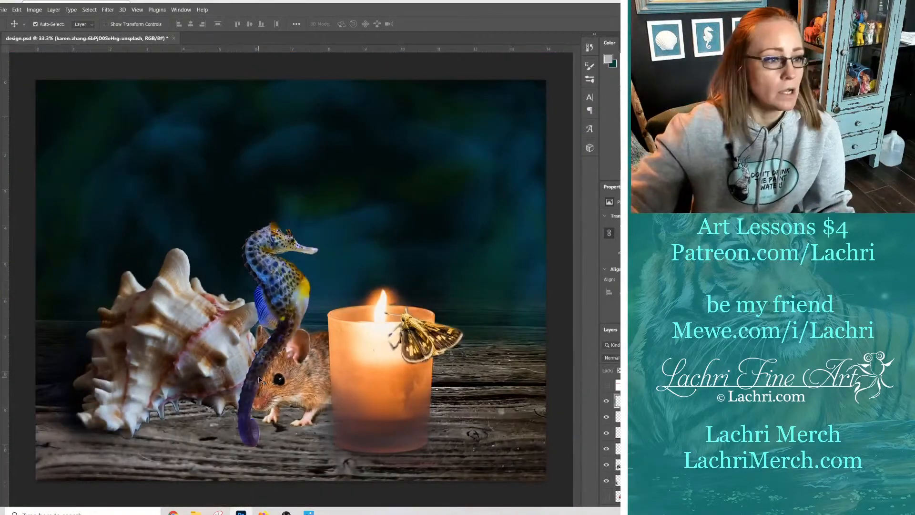
{"action": "left_click_drag", "start_coordinate": [278, 281], "coordinate": [121, 200]}
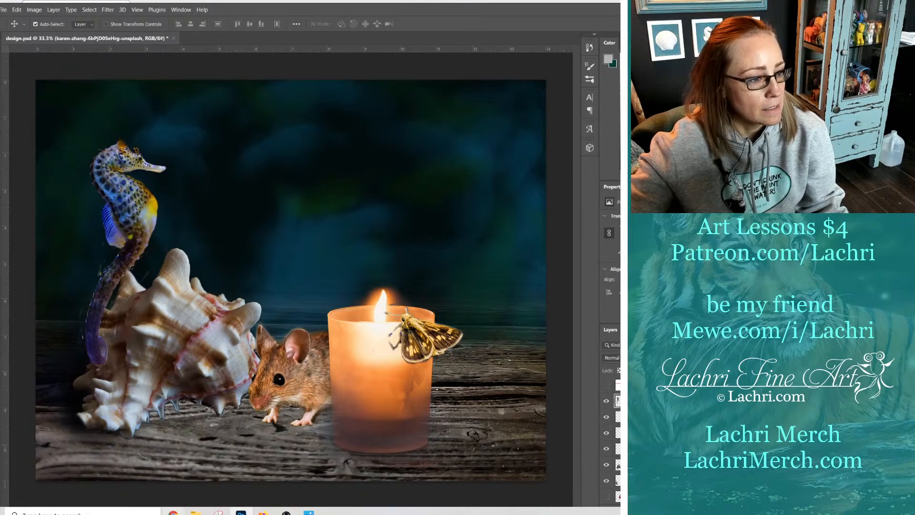
Switch to the Unsplash browser window, search for "christmas cactus" and look through the photo results.
{"action": "mouse_move", "coordinate": [172, 512]}
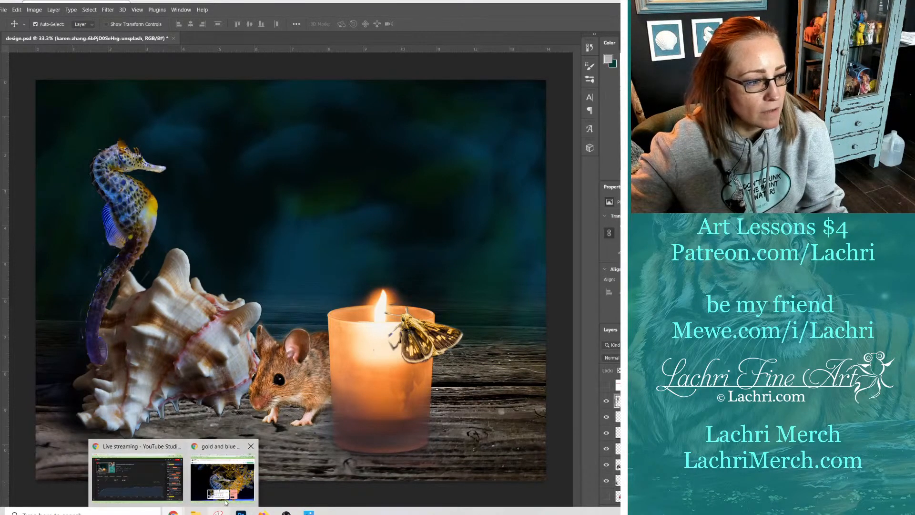
{"action": "left_click", "coordinate": [222, 477]}
{"action": "left_click", "coordinate": [125, 66]}
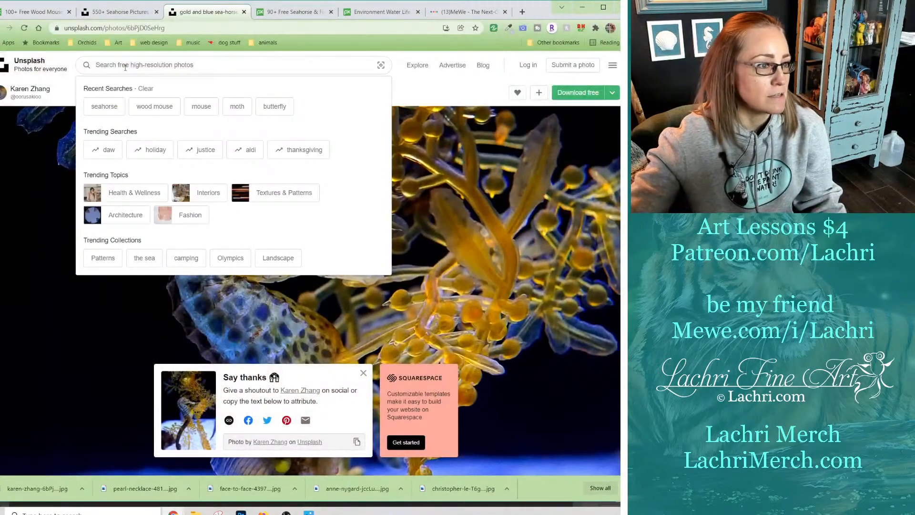
{"action": "type", "text": "christm"}
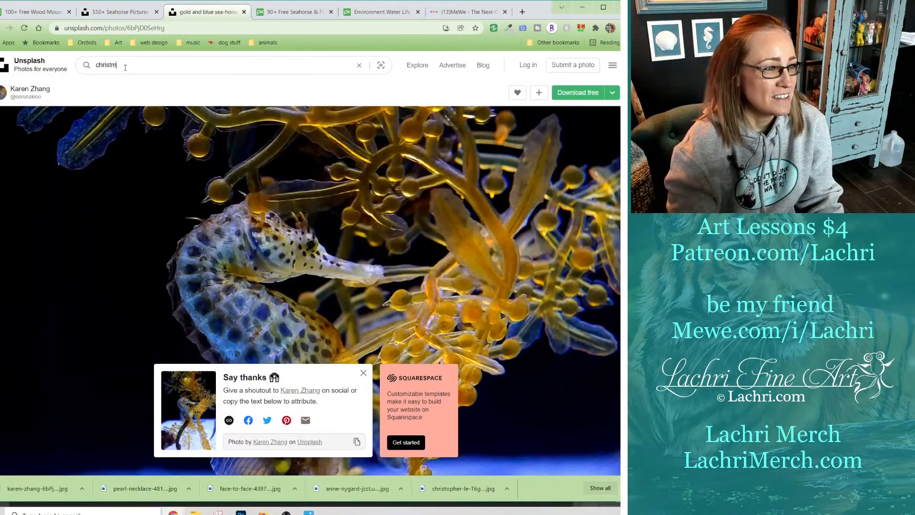
{"action": "type", "text": "as cactus"}
{"action": "key", "text": "Return"}
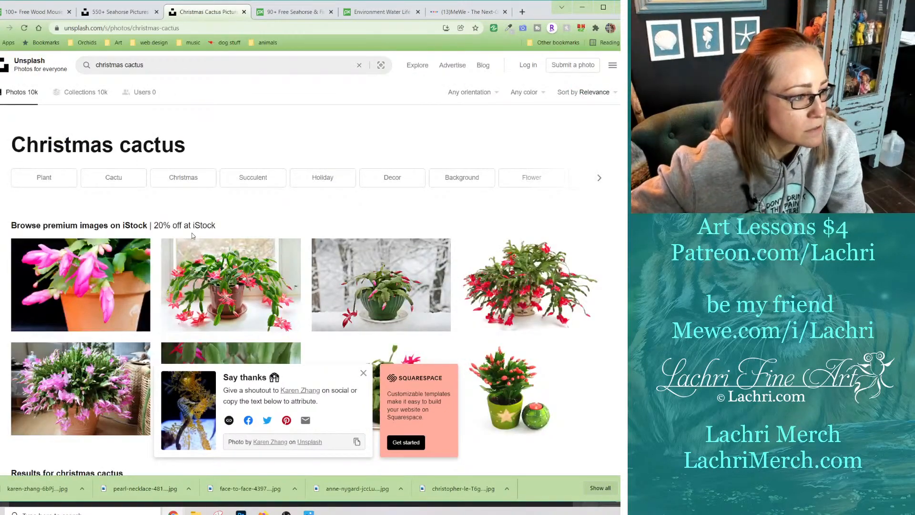
{"action": "scroll", "coordinate": [191, 233], "scroll_direction": "down", "scroll_amount": 6}
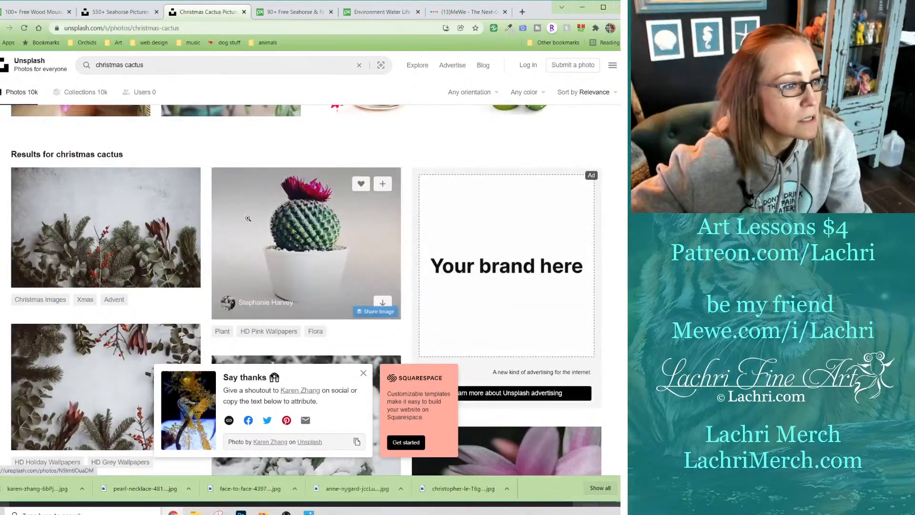
{"action": "scroll", "coordinate": [300, 266], "scroll_direction": "down", "scroll_amount": 3}
{"action": "scroll", "coordinate": [297, 285], "scroll_direction": "up", "scroll_amount": 10}
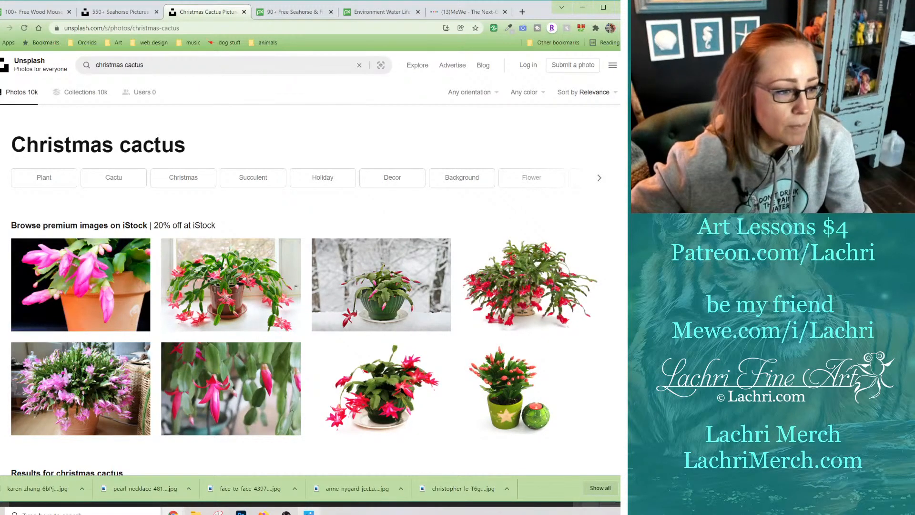
Review the design.psd composition in Photoshop and return to the Christmas cactus photo results in the browser.
{"action": "left_click", "coordinate": [241, 512]}
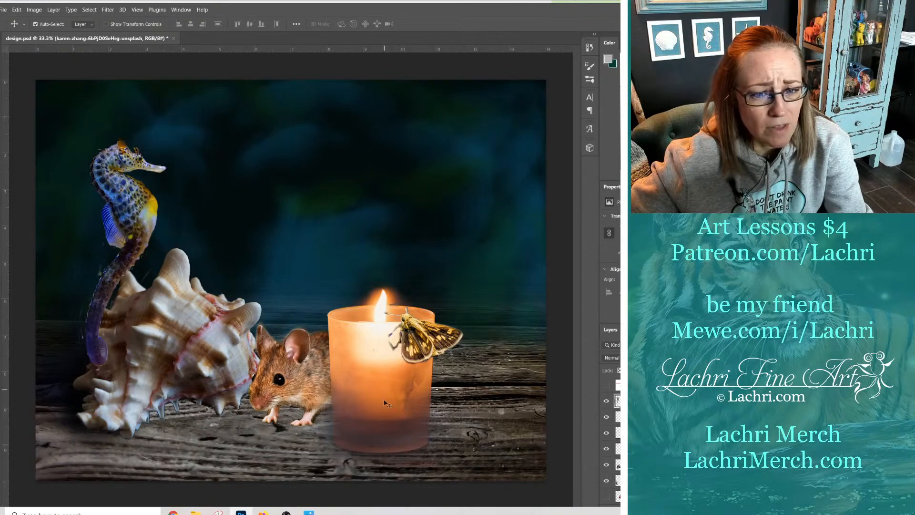
{"action": "mouse_move", "coordinate": [173, 511]}
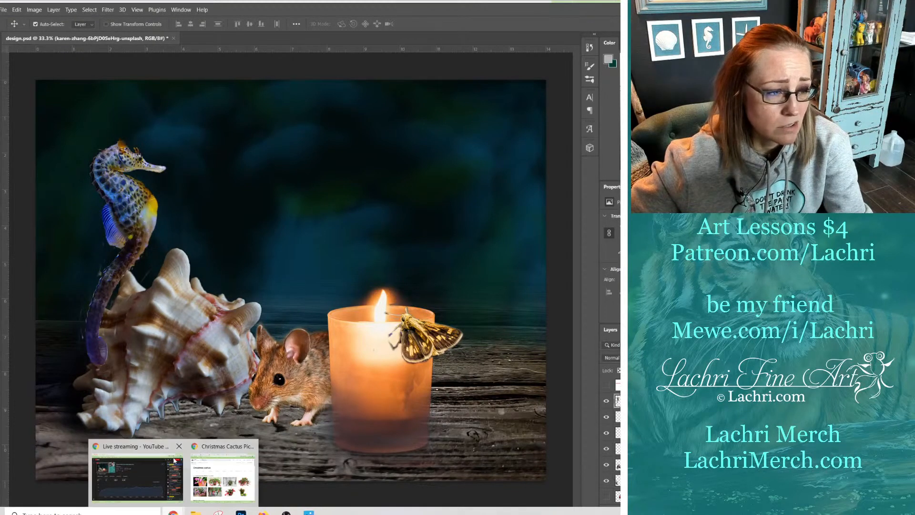
{"action": "left_click", "coordinate": [222, 471]}
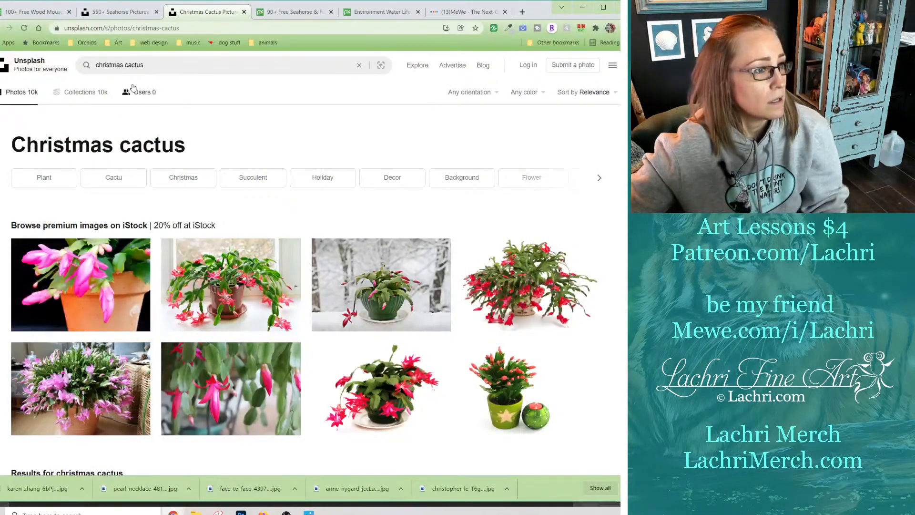
Search Unsplash for "flowers" instead of Christmas cactus and look through the photo results.
{"action": "left_click", "coordinate": [123, 62]}
{"action": "triple_click", "coordinate": [122, 61]}
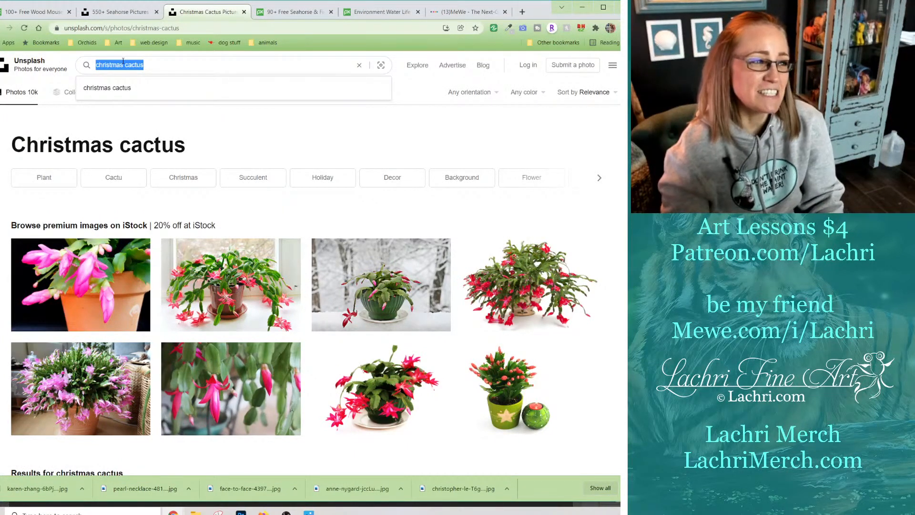
{"action": "type", "text": "g"}
{"action": "key", "text": "BackSpace"}
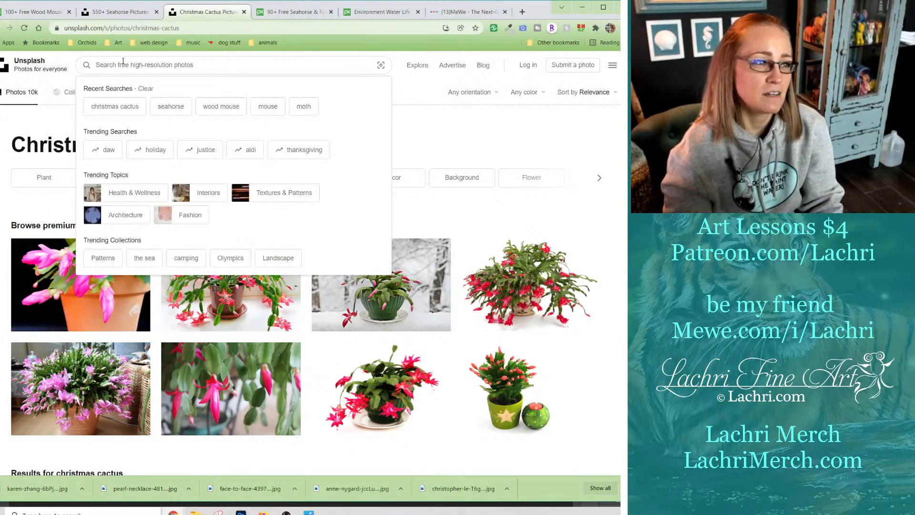
{"action": "type", "text": "flowers"}
{"action": "key", "text": "Return"}
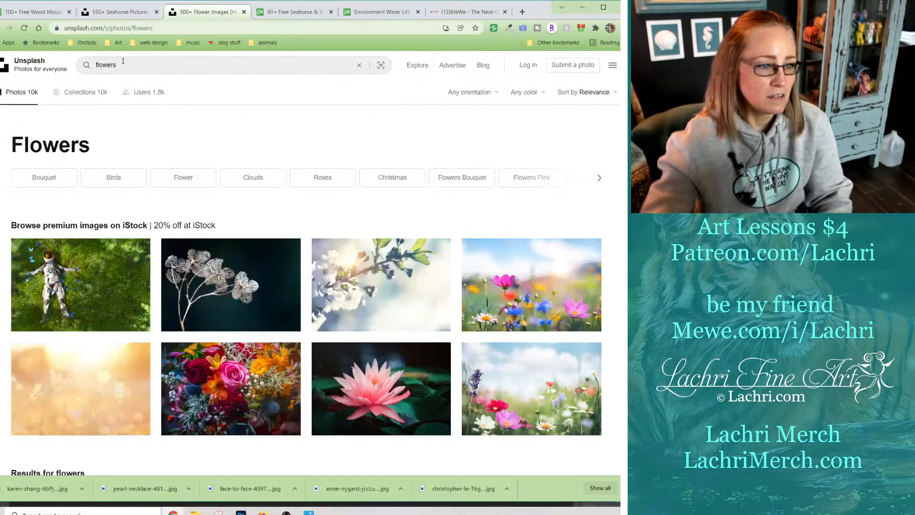
{"action": "scroll", "coordinate": [360, 279], "scroll_direction": "down", "scroll_amount": 4}
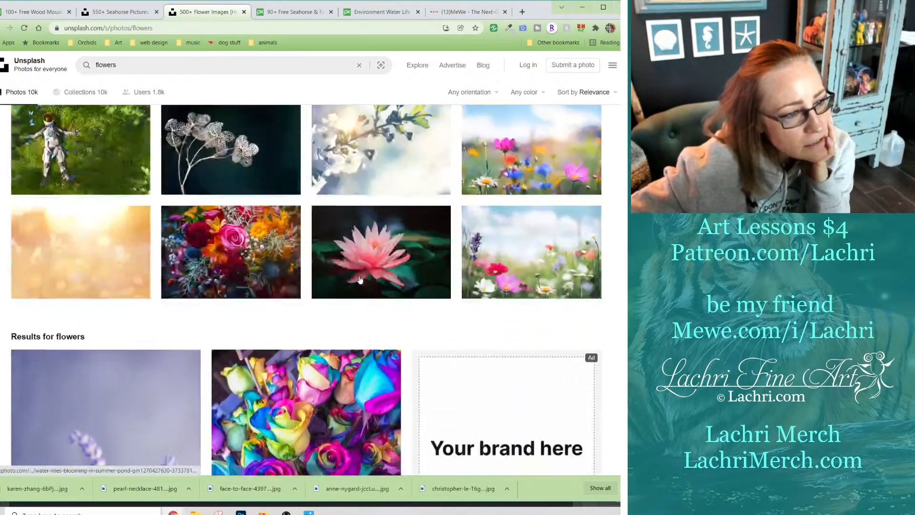
{"action": "scroll", "coordinate": [361, 280], "scroll_direction": "down", "scroll_amount": 12}
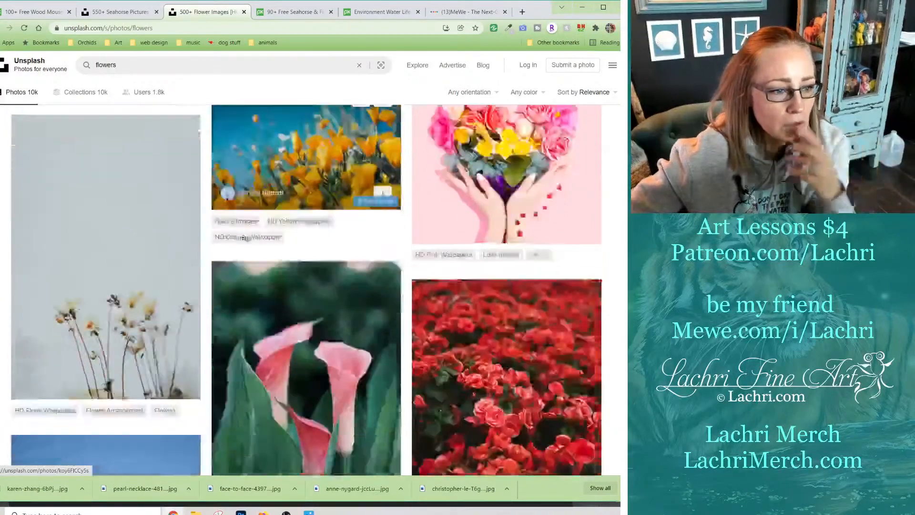
{"action": "scroll", "coordinate": [243, 237], "scroll_direction": "down", "scroll_amount": 11}
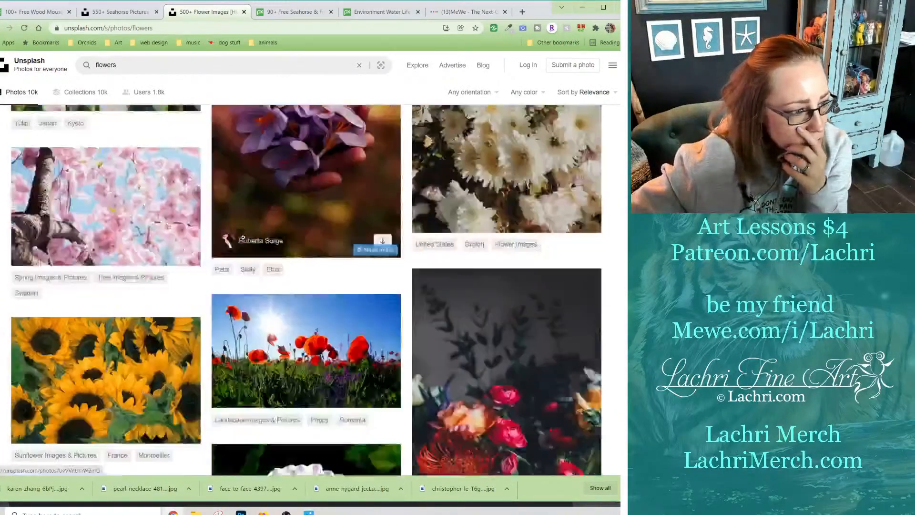
{"action": "scroll", "coordinate": [243, 237], "scroll_direction": "down", "scroll_amount": 1}
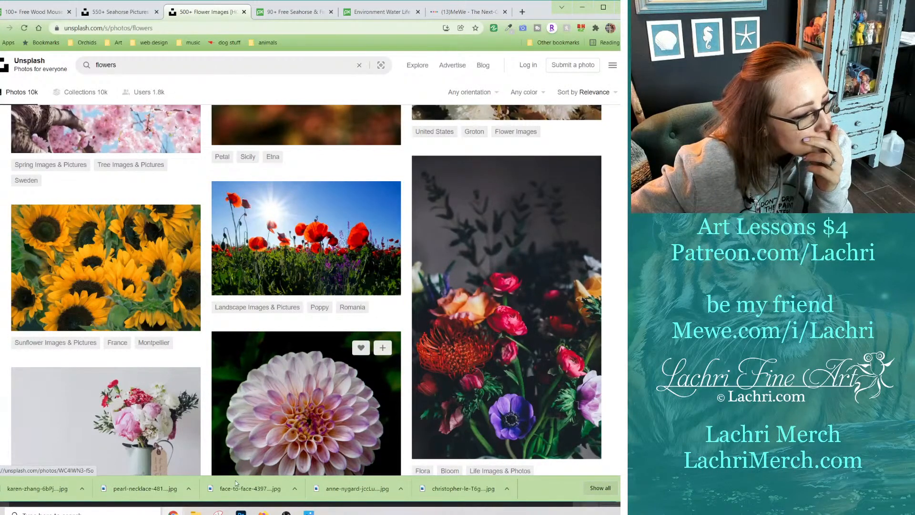
Review the design.psd composition in Photoshop again and examine more Unsplash flower photos for one that suits it.
{"action": "mouse_move", "coordinate": [240, 511]}
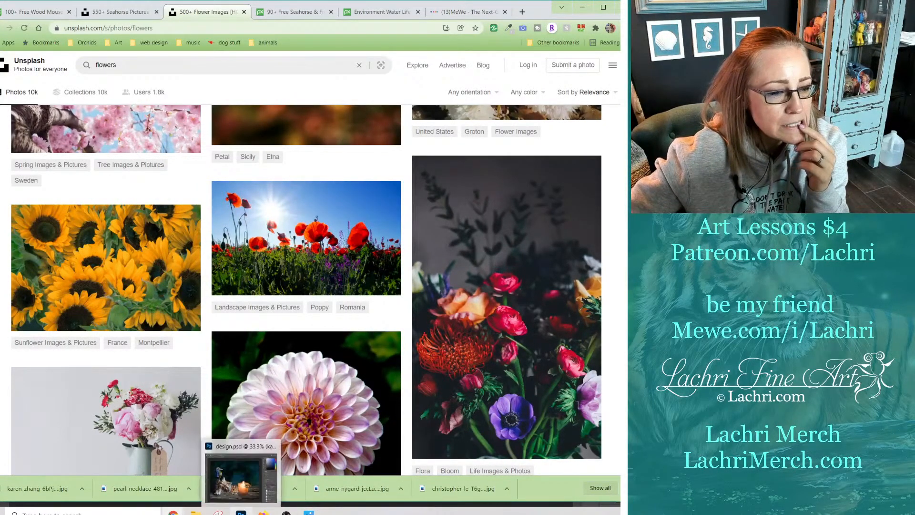
{"action": "left_click", "coordinate": [243, 486]}
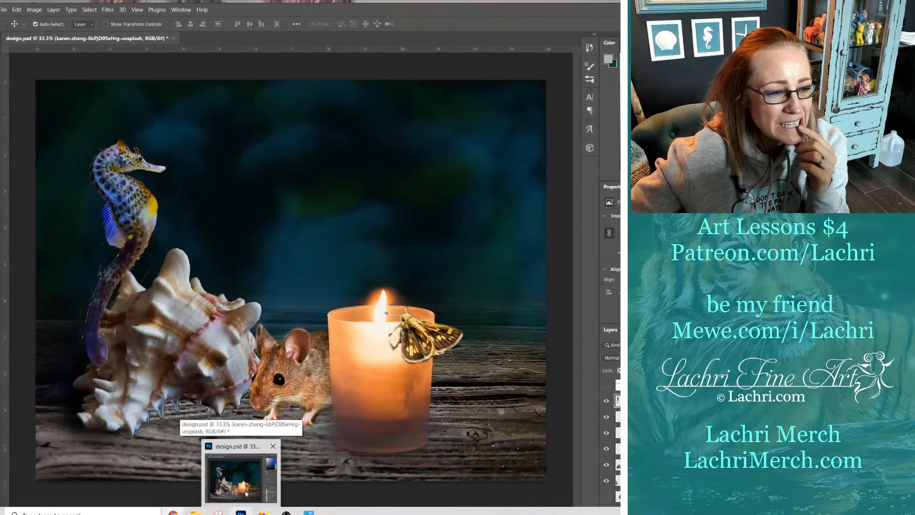
{"action": "left_click", "coordinate": [246, 493]}
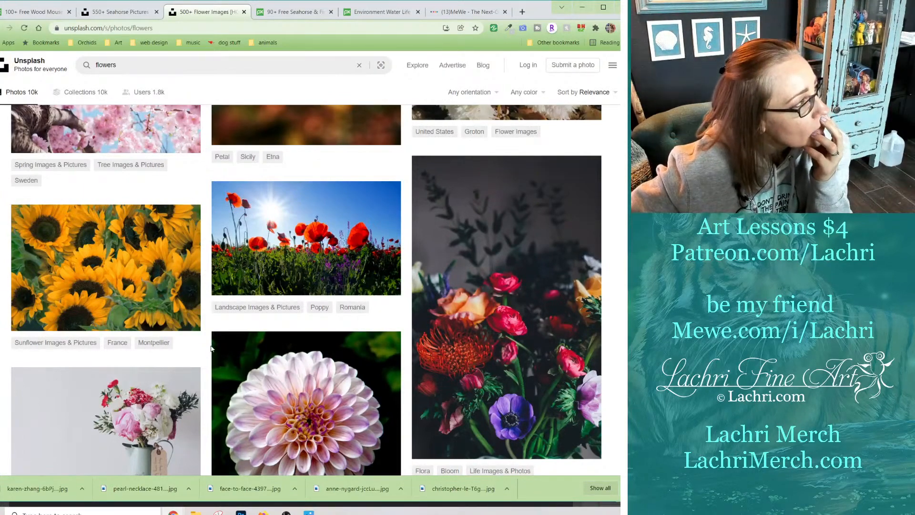
{"action": "scroll", "coordinate": [211, 348], "scroll_direction": "down", "scroll_amount": 5}
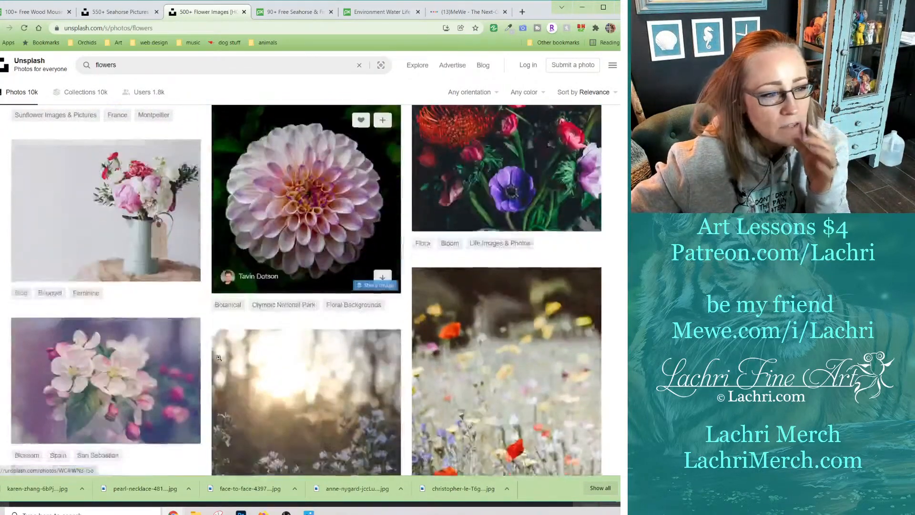
{"action": "scroll", "coordinate": [218, 357], "scroll_direction": "down", "scroll_amount": 15}
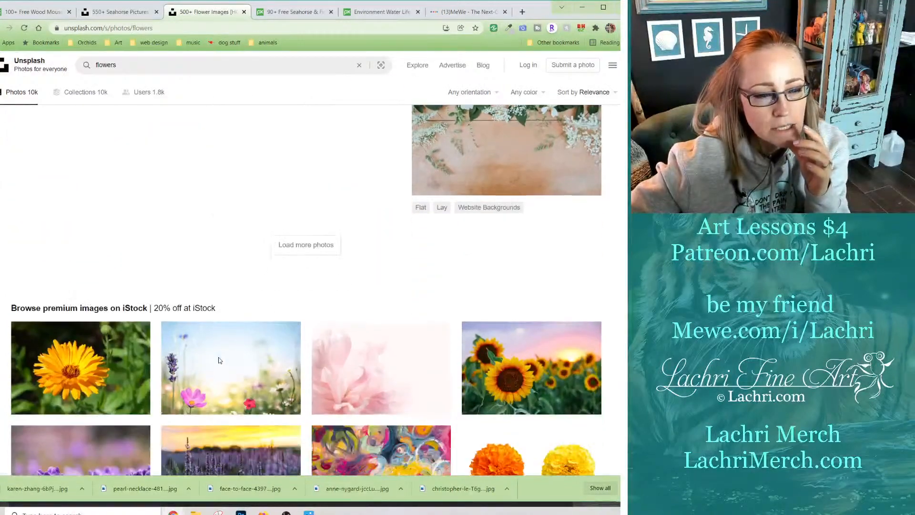
{"action": "scroll", "coordinate": [219, 360], "scroll_direction": "down", "scroll_amount": 1}
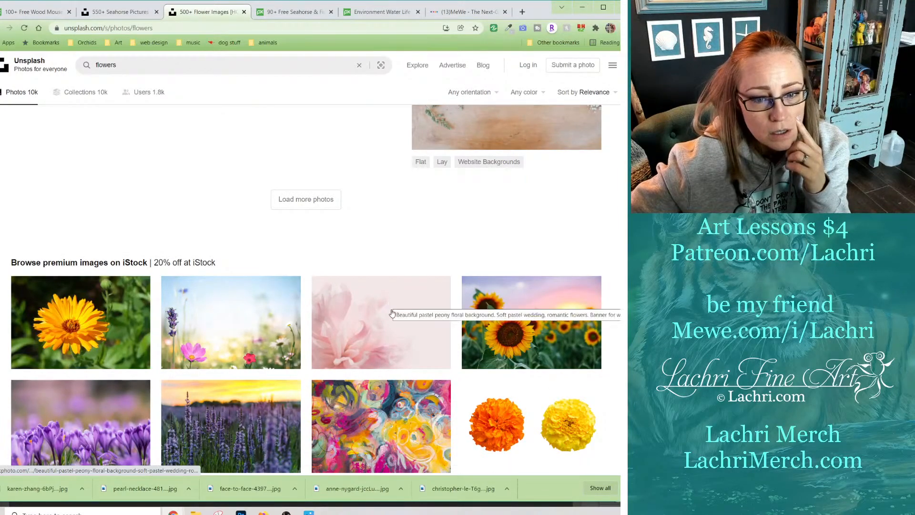
{"action": "scroll", "coordinate": [351, 244], "scroll_direction": "up", "scroll_amount": 20}
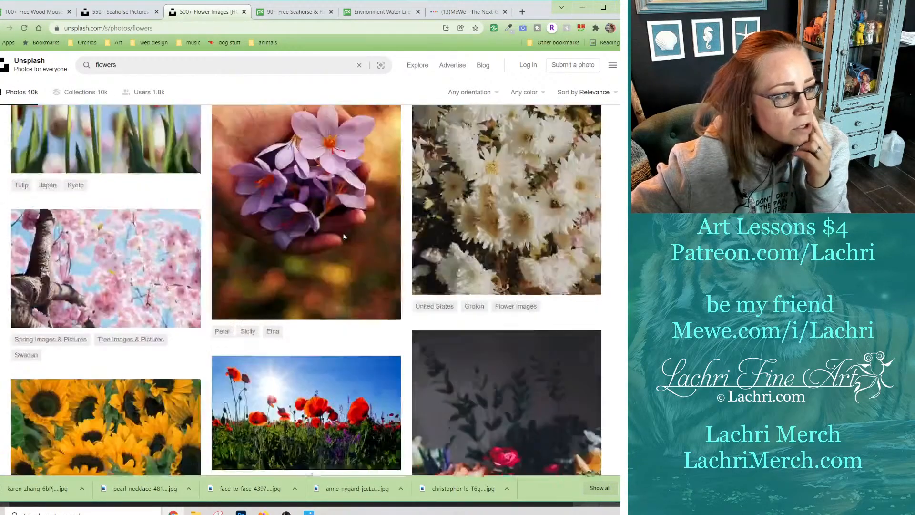
{"action": "scroll", "coordinate": [343, 233], "scroll_direction": "up", "scroll_amount": 5}
Search Unsplash for "rose on table" and look through the photo results.
{"action": "double_click", "coordinate": [118, 68]}
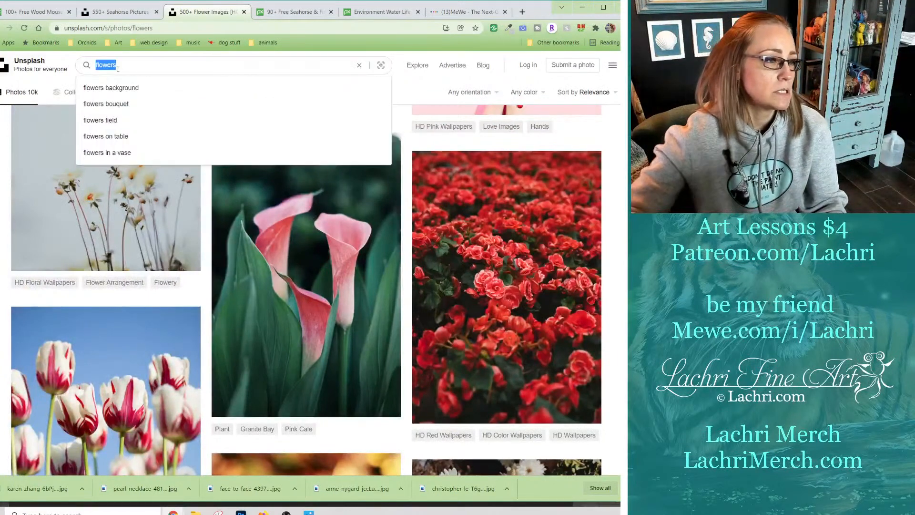
{"action": "type", "text": "rose on"}
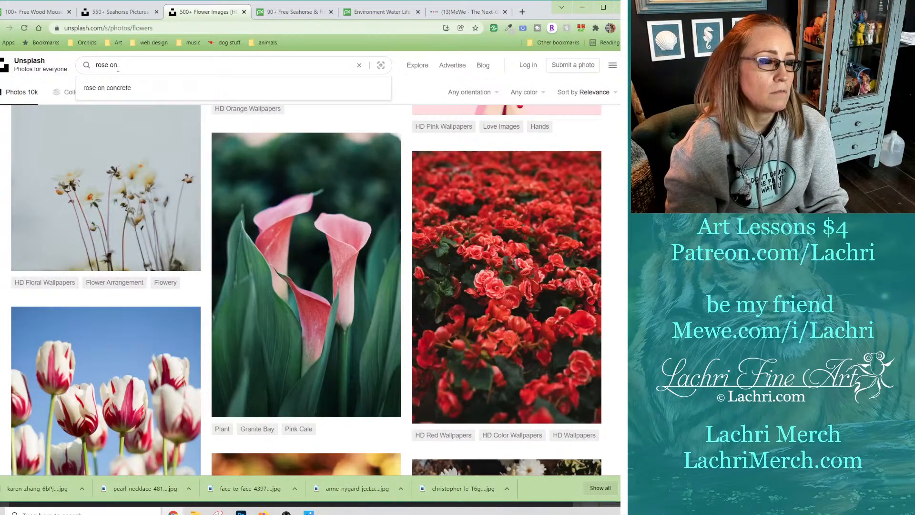
{"action": "type", "text": " table"}
{"action": "key", "text": "Return"}
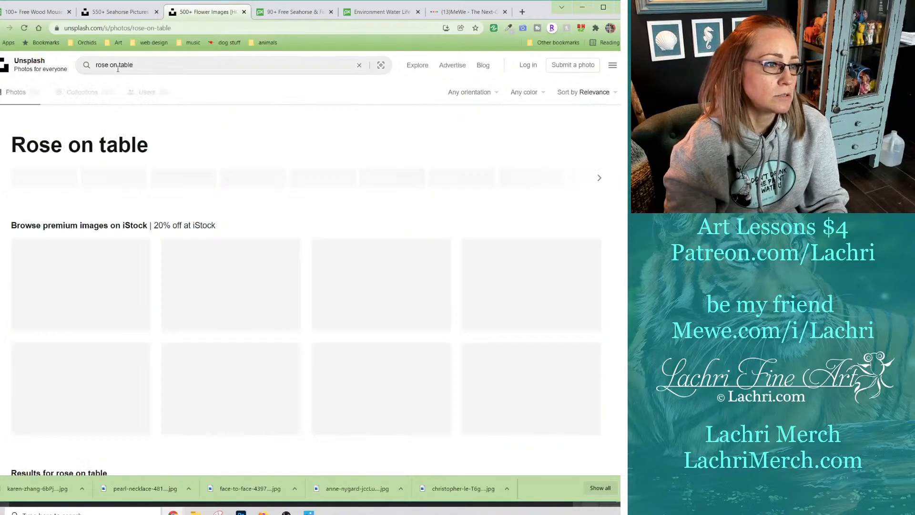
{"action": "scroll", "coordinate": [259, 247], "scroll_direction": "down", "scroll_amount": 10}
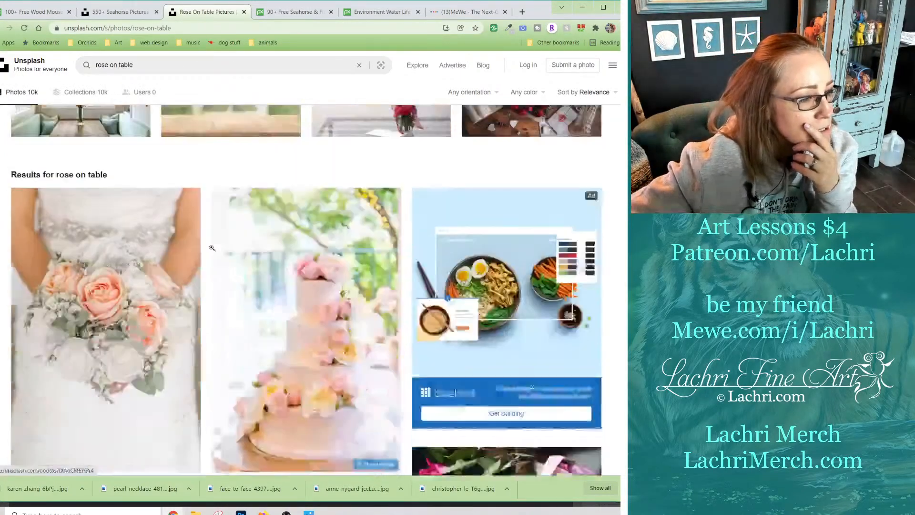
{"action": "scroll", "coordinate": [259, 248], "scroll_direction": "down", "scroll_amount": 10}
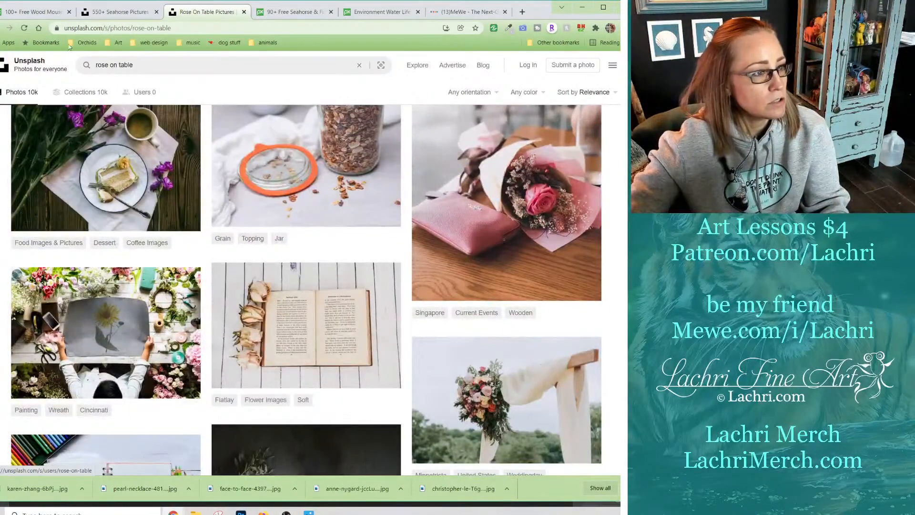
Switch to the Pixabay wood mouse page, search for "rose table" and look over the results.
{"action": "left_click", "coordinate": [46, 13]}
{"action": "triple_click", "coordinate": [122, 63]}
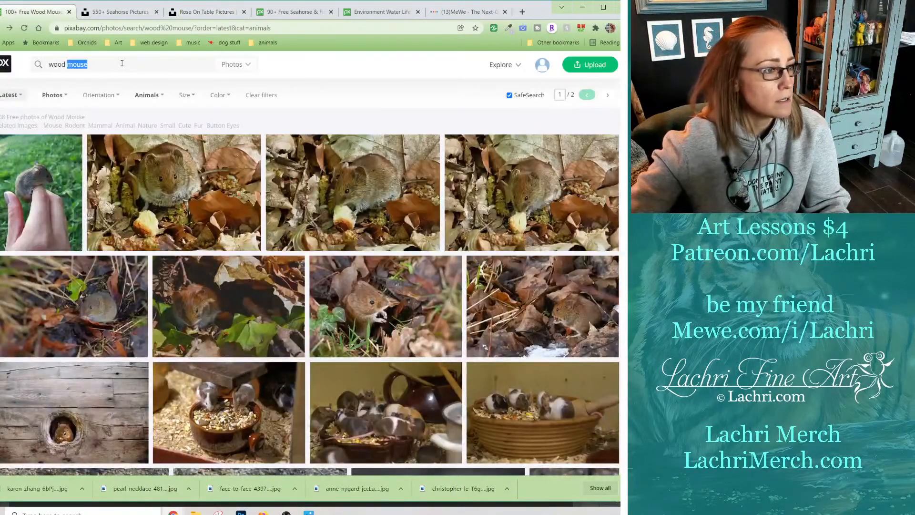
{"action": "type", "text": "rose"}
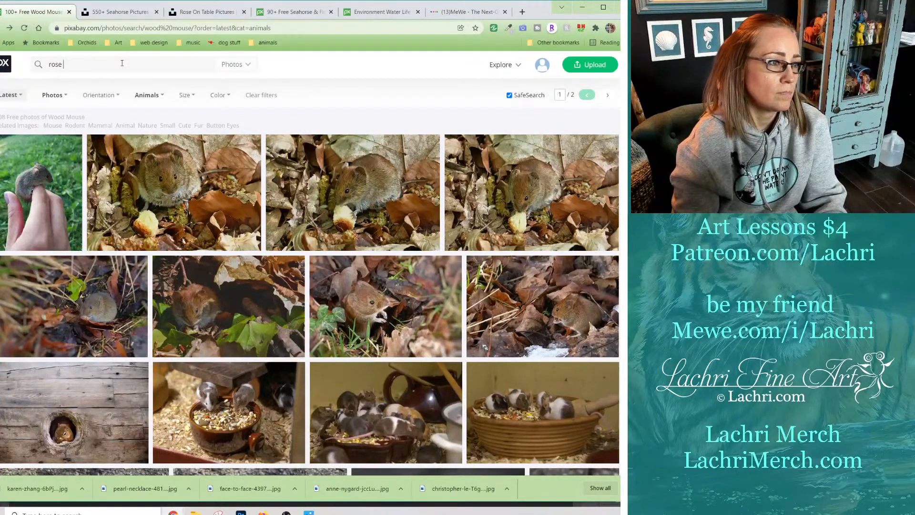
{"action": "type", "text": " table"}
{"action": "key", "text": "Return"}
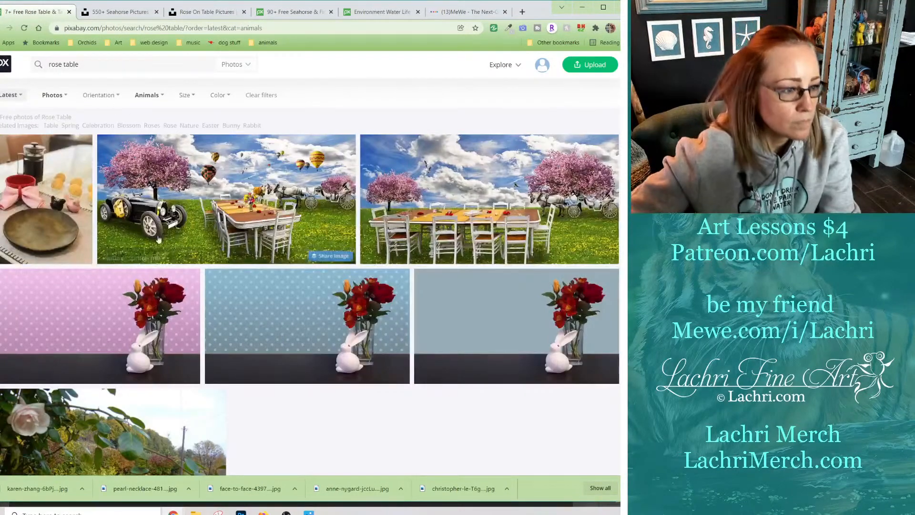
{"action": "scroll", "coordinate": [170, 243], "scroll_direction": "down", "scroll_amount": 4}
{"action": "scroll", "coordinate": [171, 243], "scroll_direction": "up", "scroll_amount": 4}
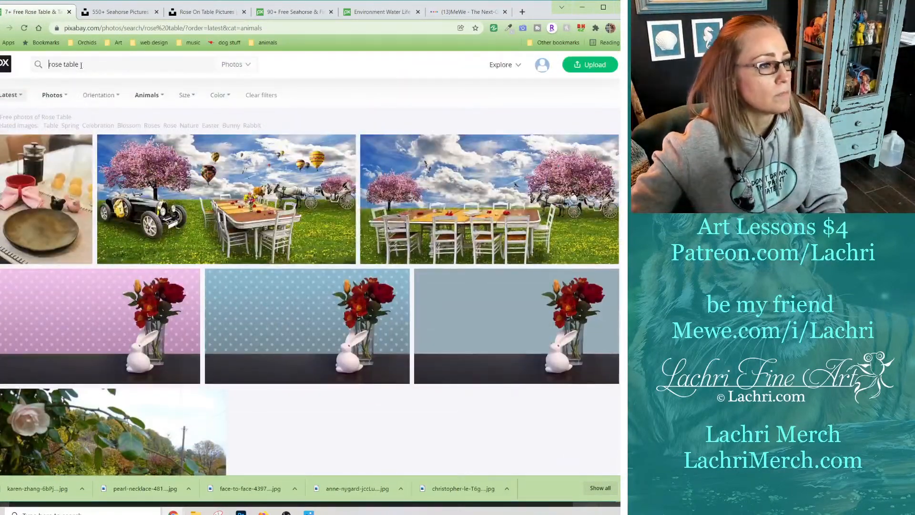
Search Pixabay for "rose still life" and widen the category filter from Animals to All.
{"action": "left_click_drag", "start_coordinate": [79, 65], "coordinate": [62, 64]}
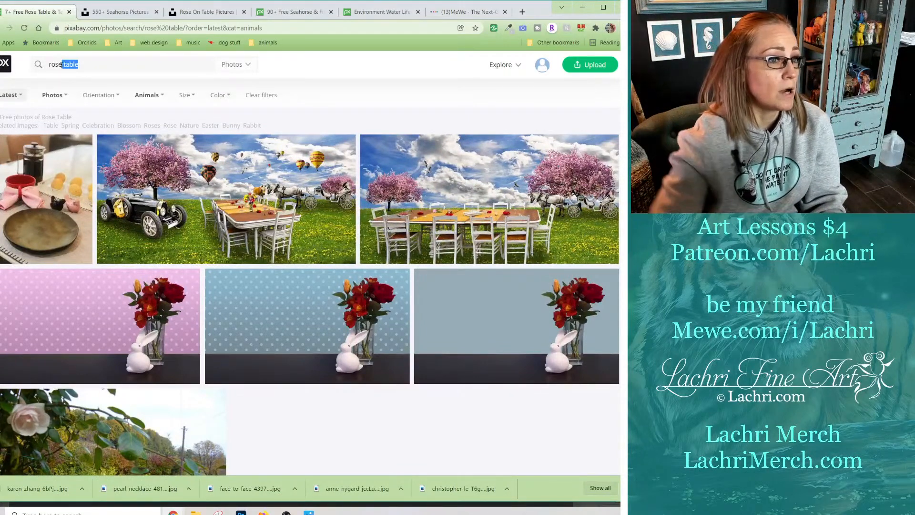
{"action": "key", "text": "BackSpace"}
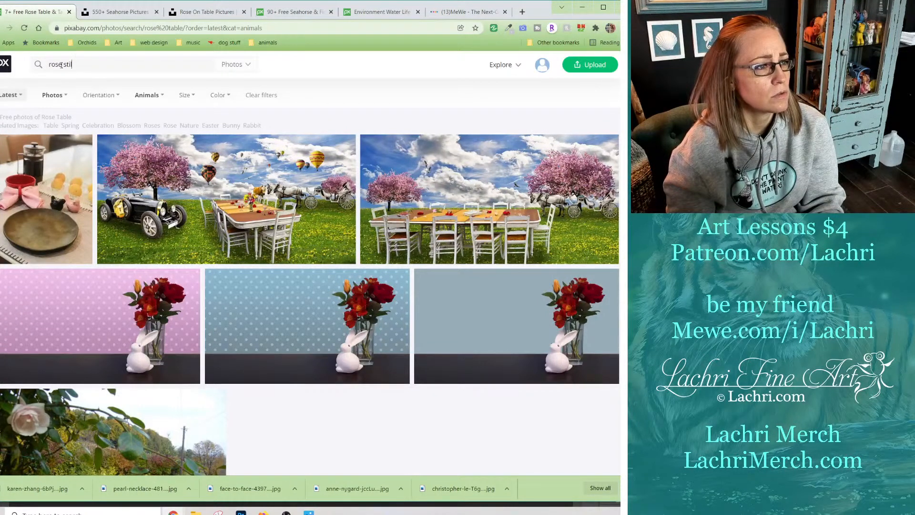
{"action": "type", "text": "e"}
{"action": "key", "text": "Return"}
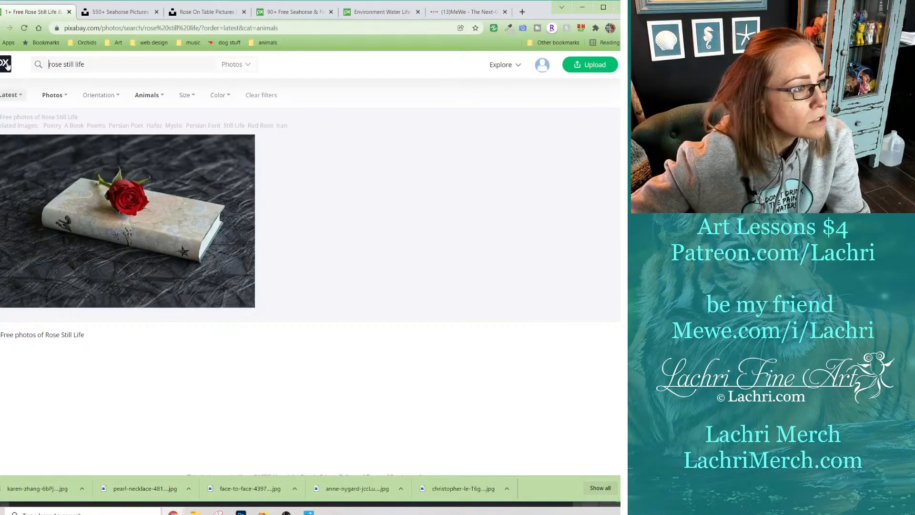
{"action": "mouse_move", "coordinate": [147, 95]}
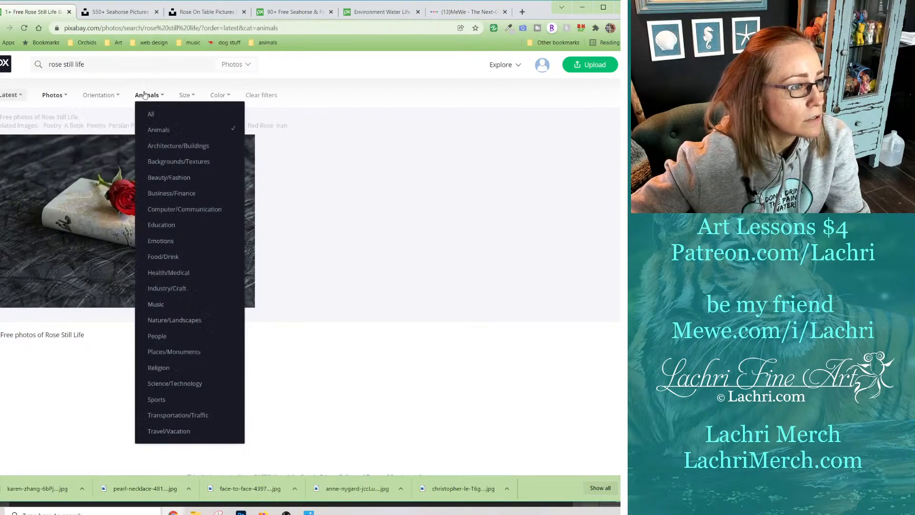
{"action": "left_click", "coordinate": [151, 114]}
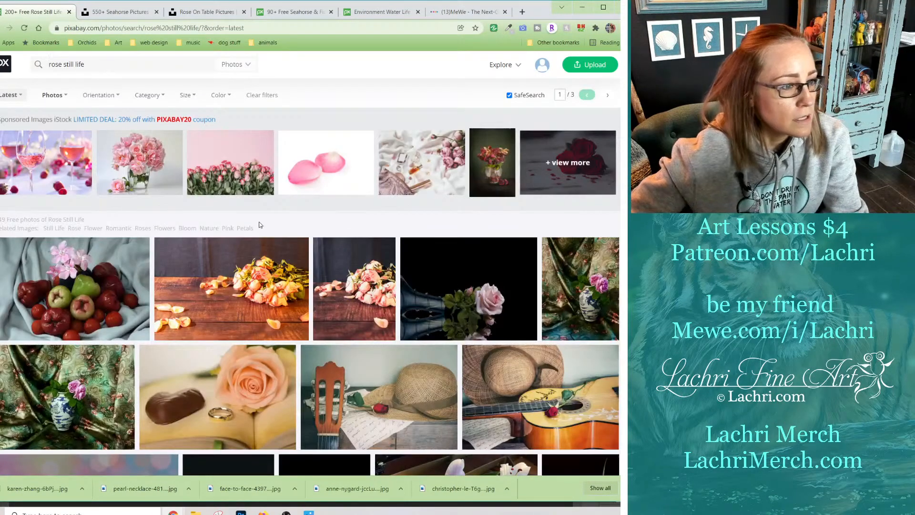
Look through the Pixabay "rose still life" photo results for roses that could suit the composition.
{"action": "scroll", "coordinate": [333, 251], "scroll_direction": "down", "scroll_amount": 3}
{"action": "scroll", "coordinate": [332, 251], "scroll_direction": "down", "scroll_amount": 1}
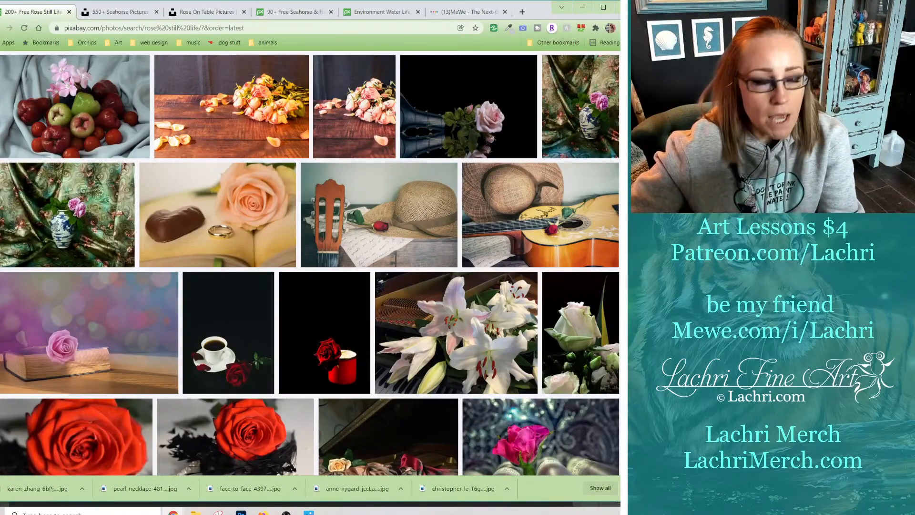
{"action": "scroll", "coordinate": [461, 341], "scroll_direction": "down", "scroll_amount": 5}
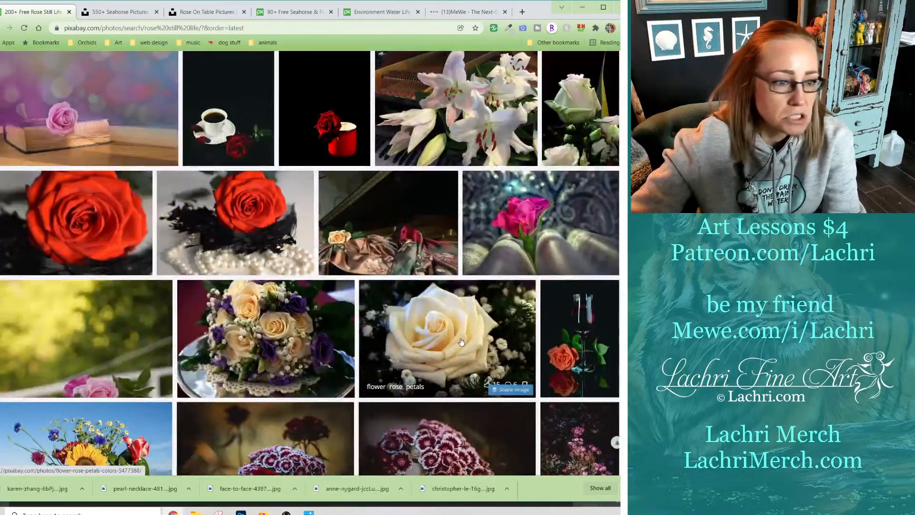
{"action": "scroll", "coordinate": [461, 341], "scroll_direction": "down", "scroll_amount": 4}
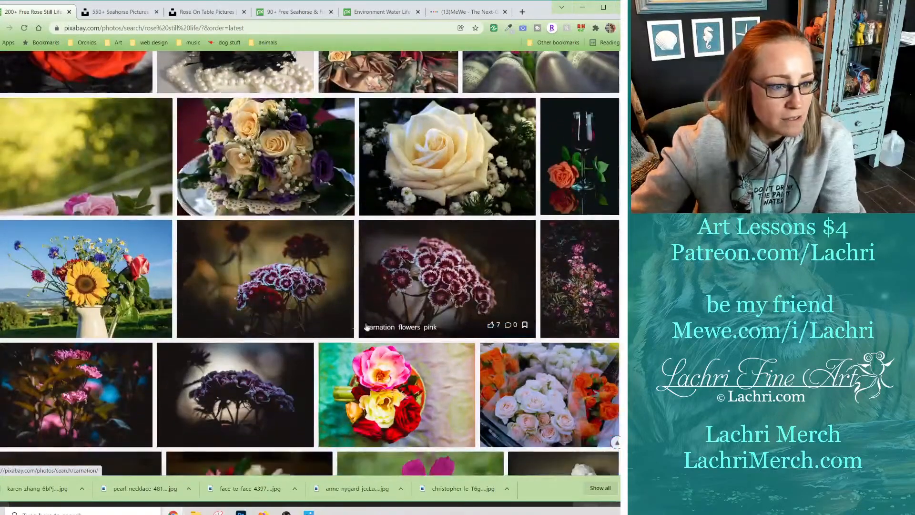
{"action": "scroll", "coordinate": [190, 329], "scroll_direction": "down", "scroll_amount": 5}
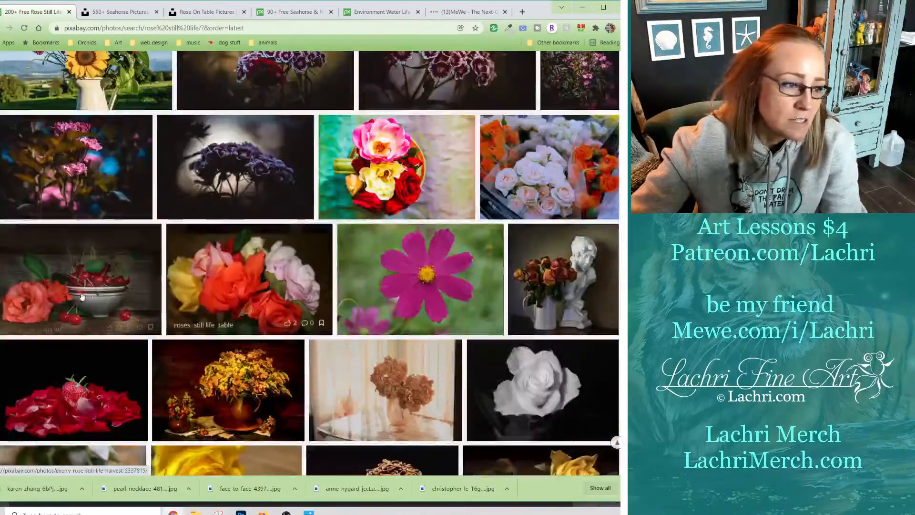
{"action": "scroll", "coordinate": [441, 292], "scroll_direction": "down", "scroll_amount": 4}
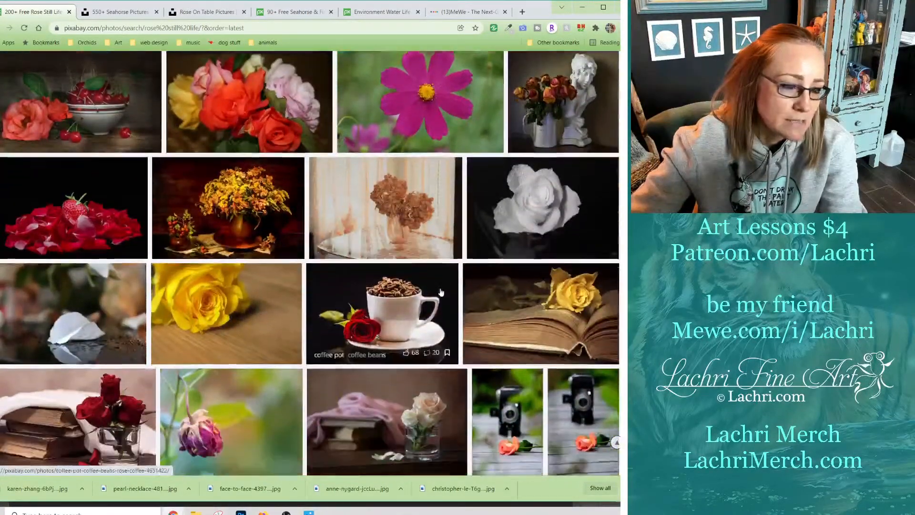
{"action": "scroll", "coordinate": [440, 292], "scroll_direction": "down", "scroll_amount": 3}
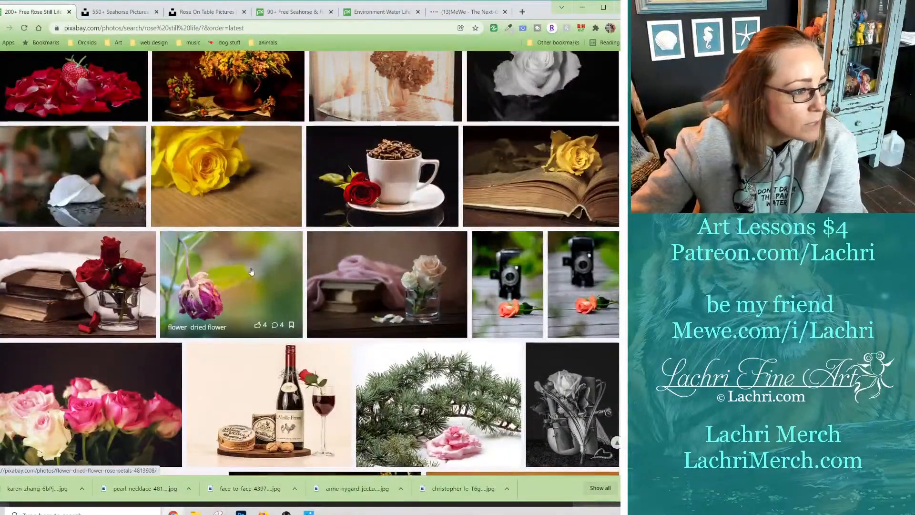
{"action": "scroll", "coordinate": [251, 271], "scroll_direction": "down", "scroll_amount": 2}
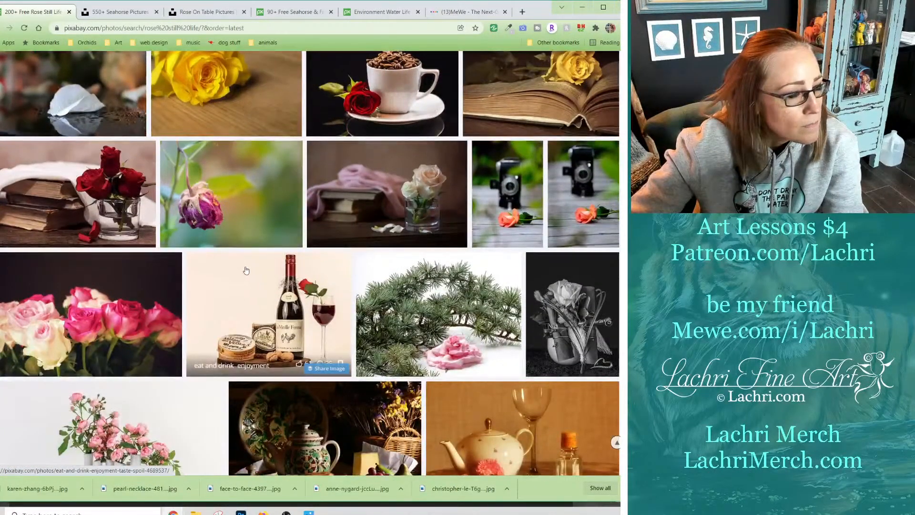
{"action": "scroll", "coordinate": [246, 270], "scroll_direction": "down", "scroll_amount": 2}
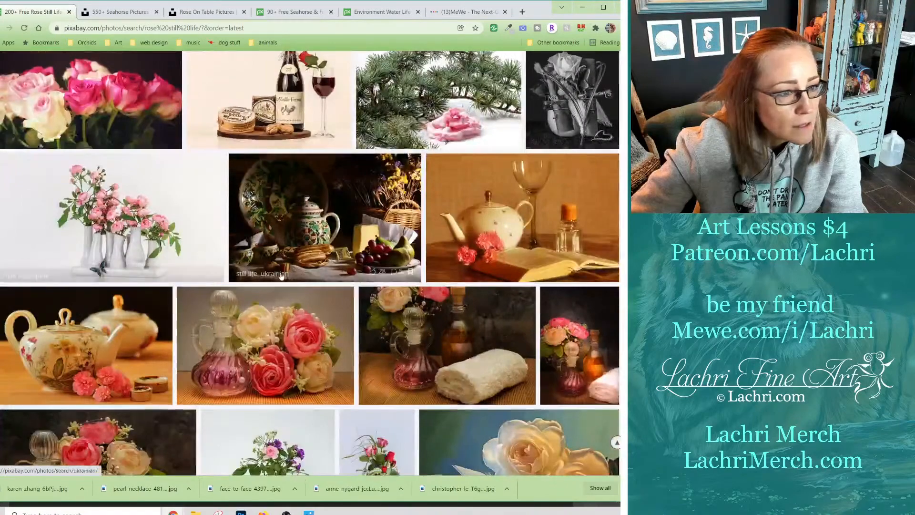
{"action": "scroll", "coordinate": [203, 258], "scroll_direction": "down", "scroll_amount": 5}
{"action": "scroll", "coordinate": [310, 297], "scroll_direction": "down", "scroll_amount": 1}
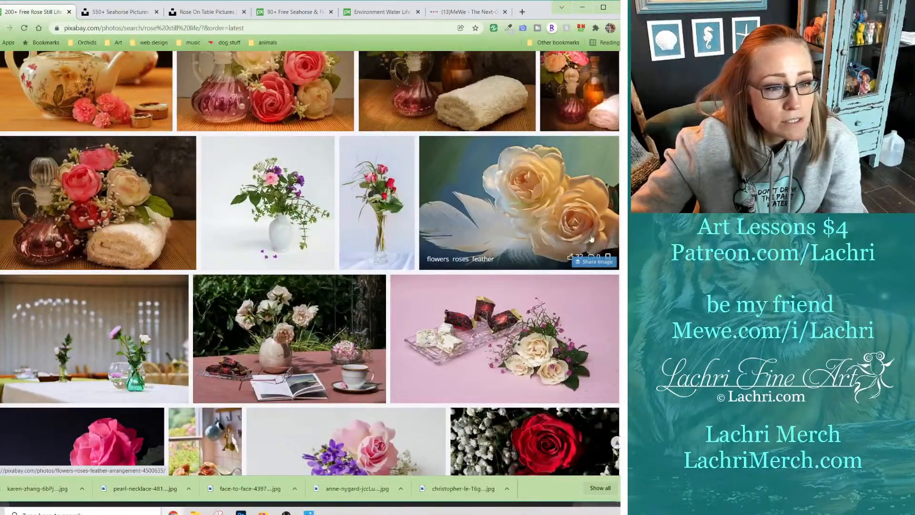
{"action": "scroll", "coordinate": [458, 303], "scroll_direction": "down", "scroll_amount": 1}
{"action": "scroll", "coordinate": [458, 303], "scroll_direction": "down", "scroll_amount": 1}
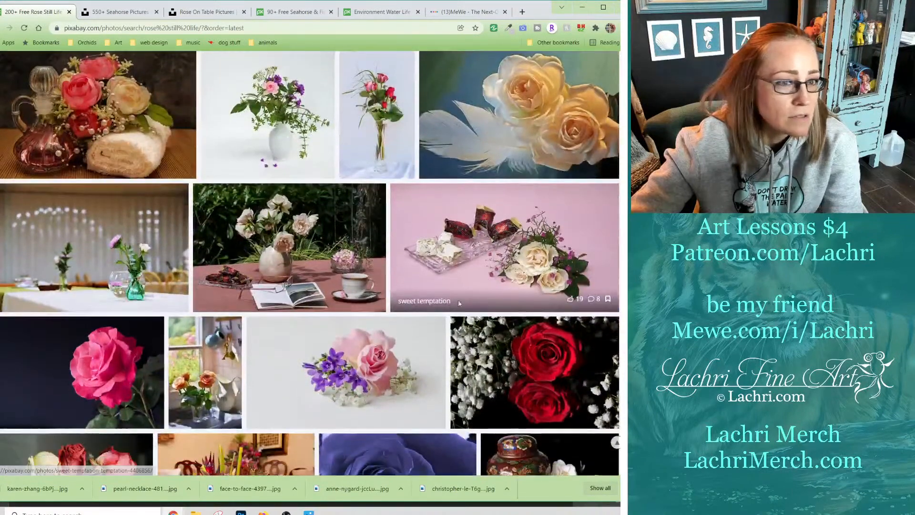
{"action": "scroll", "coordinate": [551, 224], "scroll_direction": "down", "scroll_amount": 1}
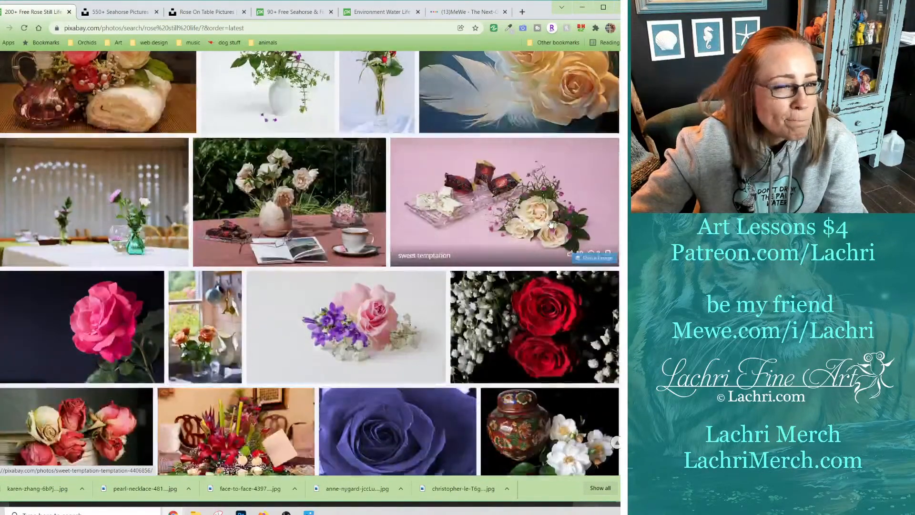
{"action": "scroll", "coordinate": [551, 224], "scroll_direction": "up", "scroll_amount": 3}
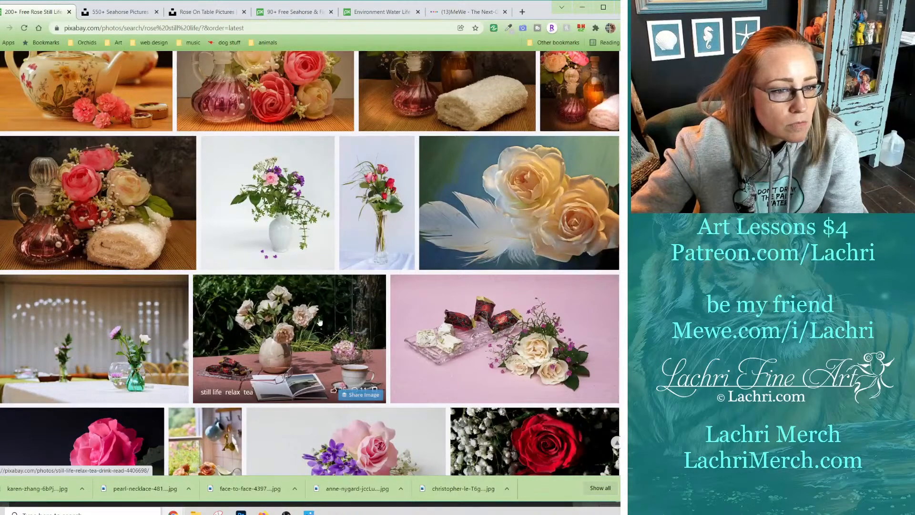
Check the design.psd composition in Photoshop and look over more of the Pixabay rose photos.
{"action": "left_click", "coordinate": [241, 512]}
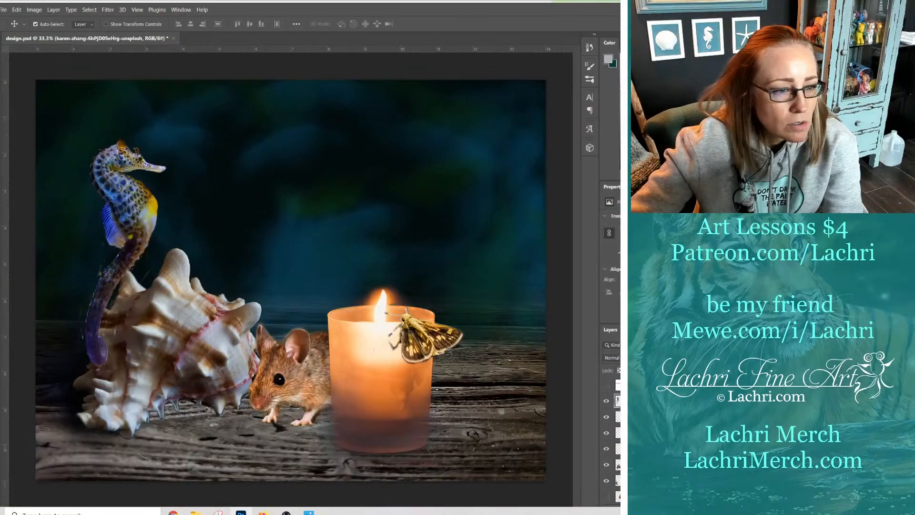
{"action": "left_click", "coordinate": [240, 511]}
{"action": "scroll", "coordinate": [438, 235], "scroll_direction": "down", "scroll_amount": 4}
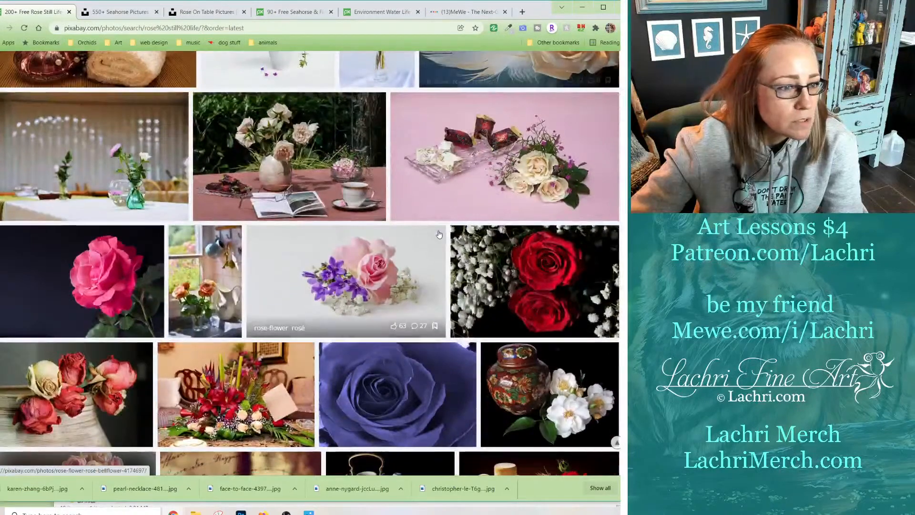
{"action": "scroll", "coordinate": [333, 229], "scroll_direction": "down", "scroll_amount": 3}
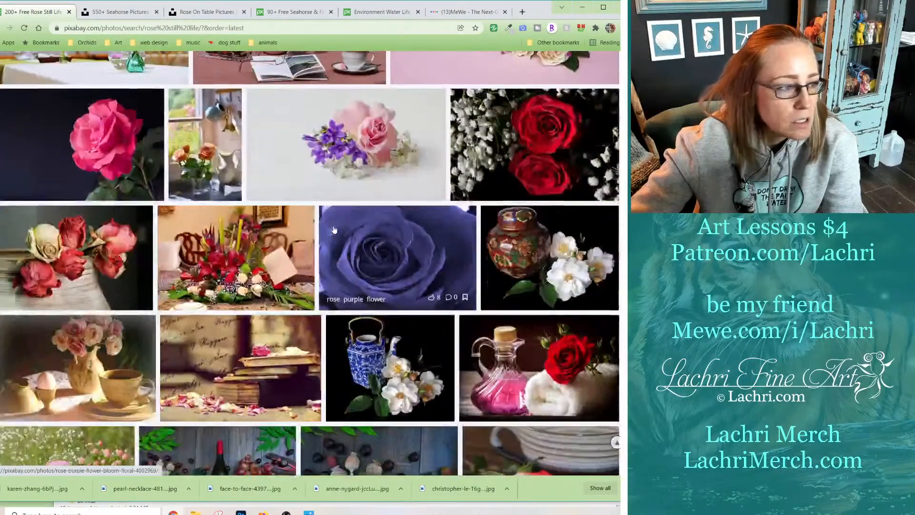
Open the dried red and cream roses photo in a new tab and download the 1920×1275 JPG into the collage folder as roses-4007132.
{"action": "right_click", "coordinate": [81, 247]}
{"action": "left_click", "coordinate": [97, 250]}
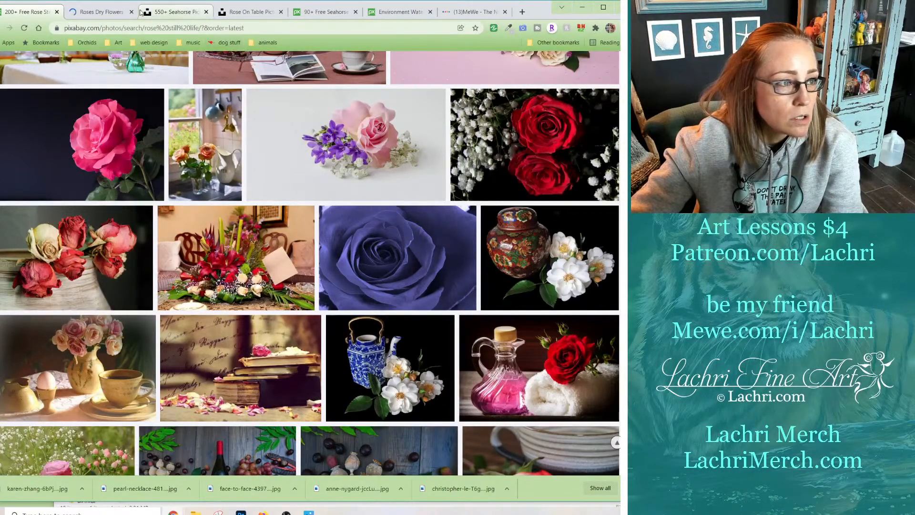
{"action": "left_click", "coordinate": [111, 12]}
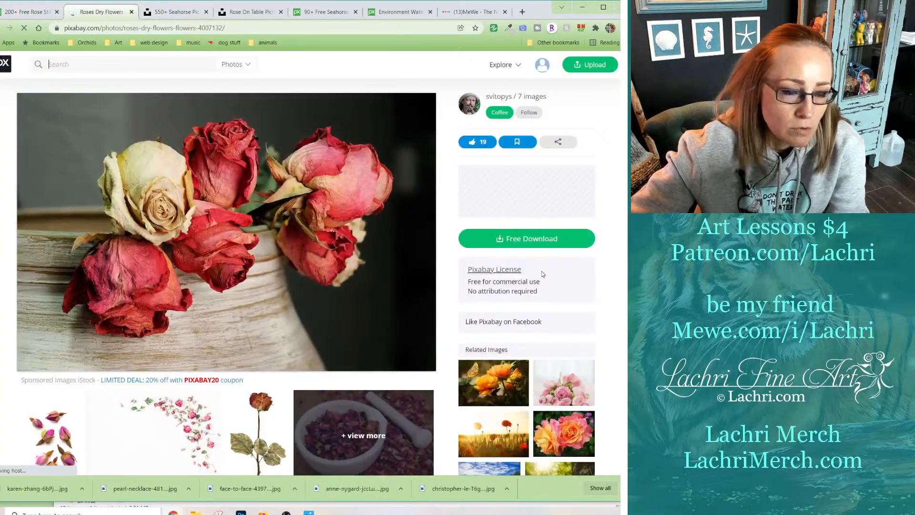
{"action": "left_click", "coordinate": [547, 242]}
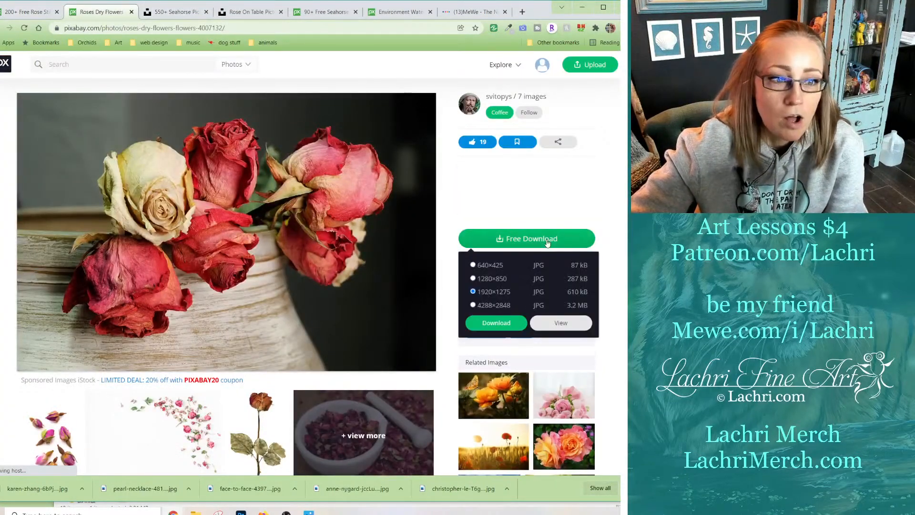
{"action": "left_click", "coordinate": [500, 321]}
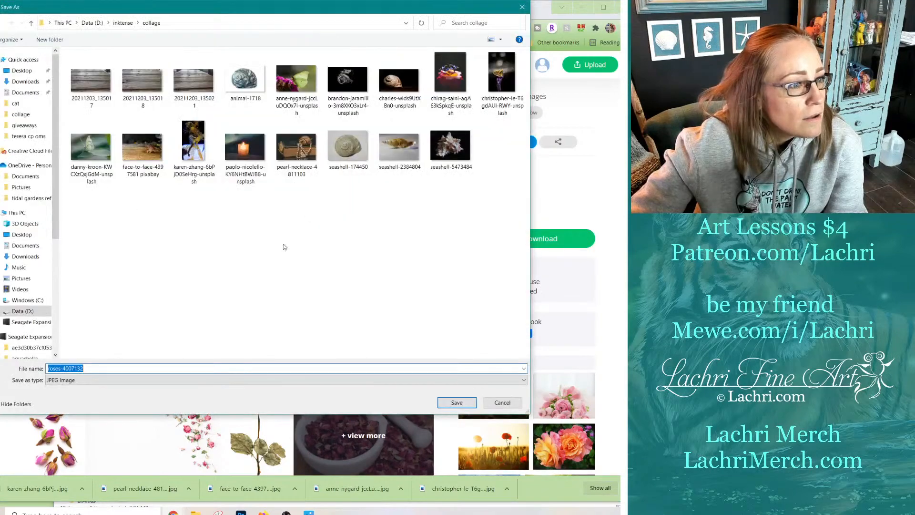
{"action": "left_click", "coordinate": [456, 402]}
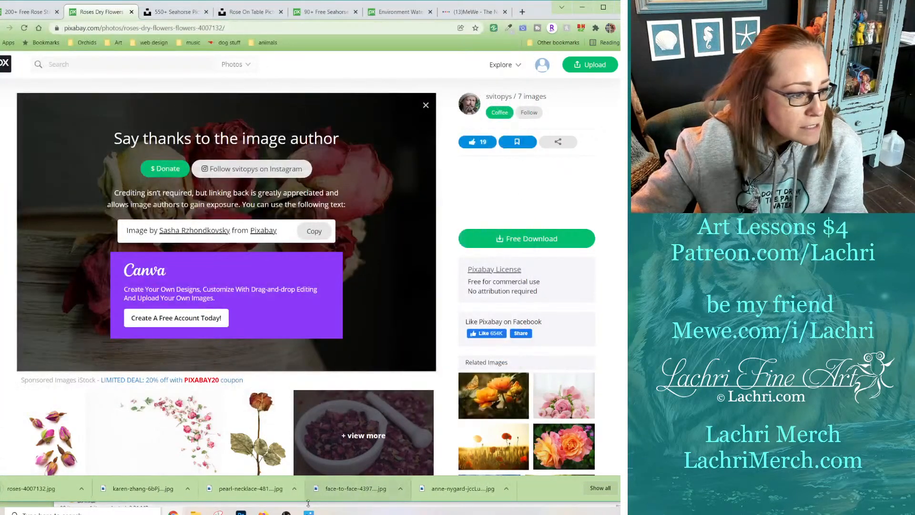
Switch to Photoshop and place roses-4007132 from the collage folder into design.psd at its default size.
{"action": "left_click", "coordinate": [240, 512]}
{"action": "mouse_move", "coordinate": [172, 512]}
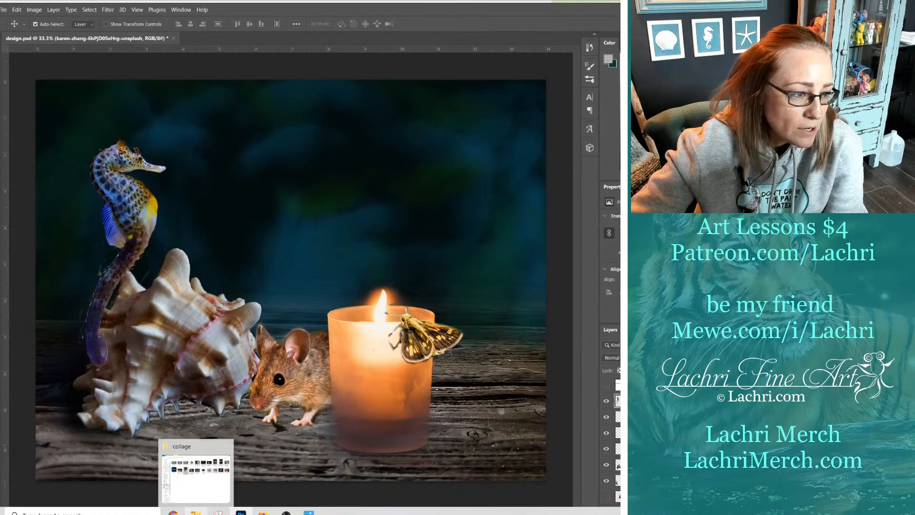
{"action": "left_click", "coordinate": [201, 493]}
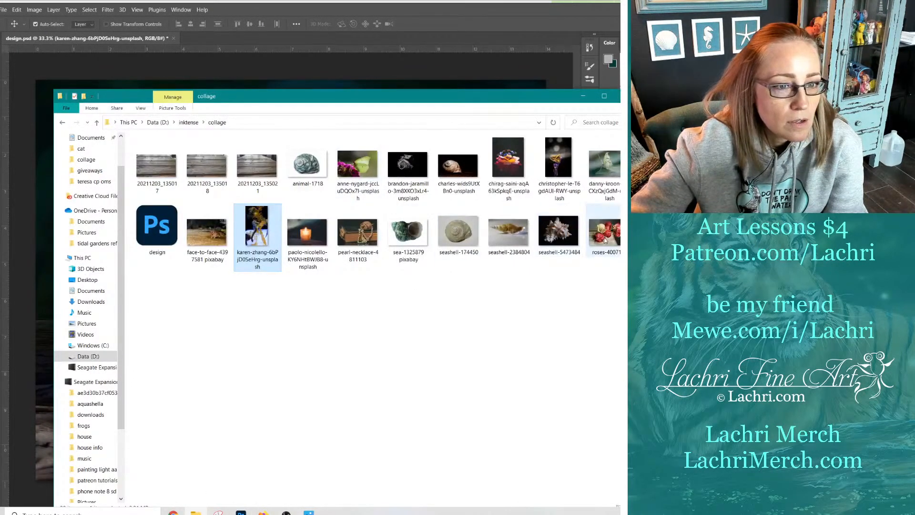
{"action": "left_click_drag", "start_coordinate": [604, 231], "coordinate": [445, 82]}
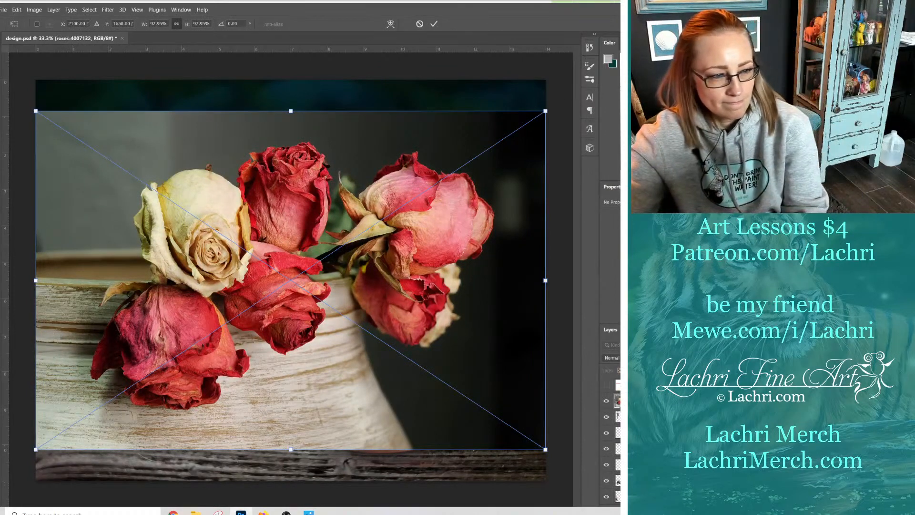
{"action": "key", "text": "Return"}
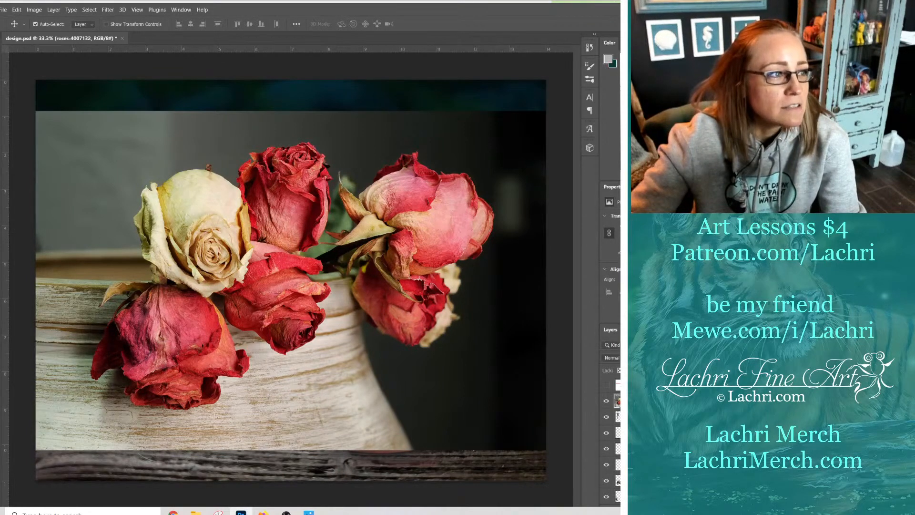
Lasso the vase and lowest roses along the underside of the upper blooms and delete that area from the roses layer.
{"action": "key", "text": "l"}
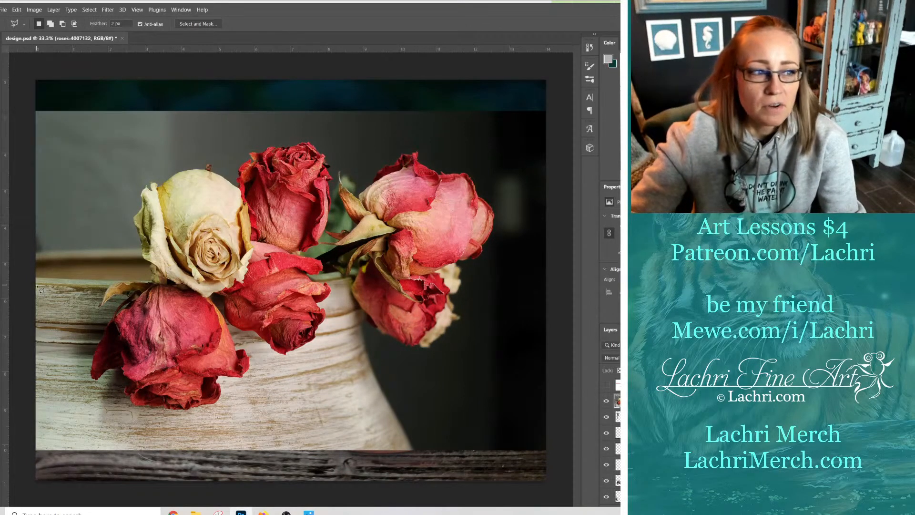
{"action": "left_click", "coordinate": [152, 272]}
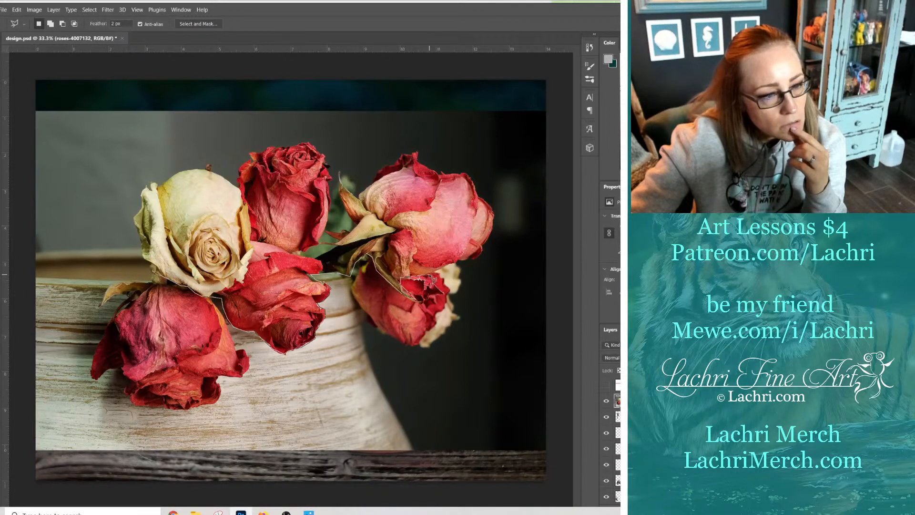
{"action": "left_click", "coordinate": [494, 259]}
{"action": "left_click", "coordinate": [550, 259]}
{"action": "left_click", "coordinate": [559, 485]}
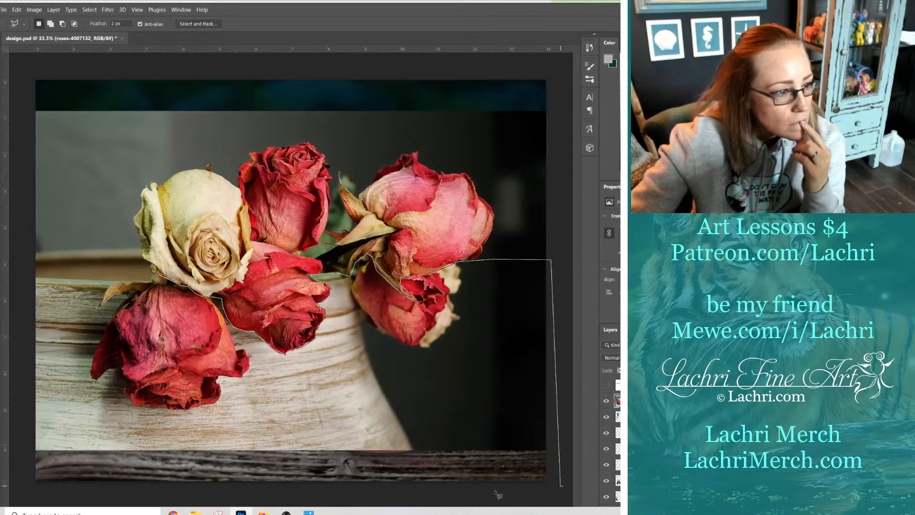
{"action": "left_click", "coordinate": [21, 469]}
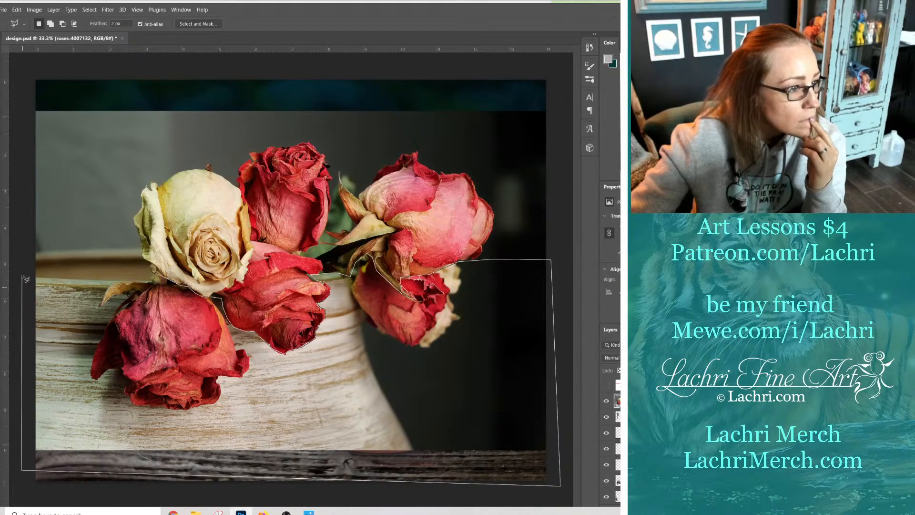
{"action": "left_click", "coordinate": [38, 177]}
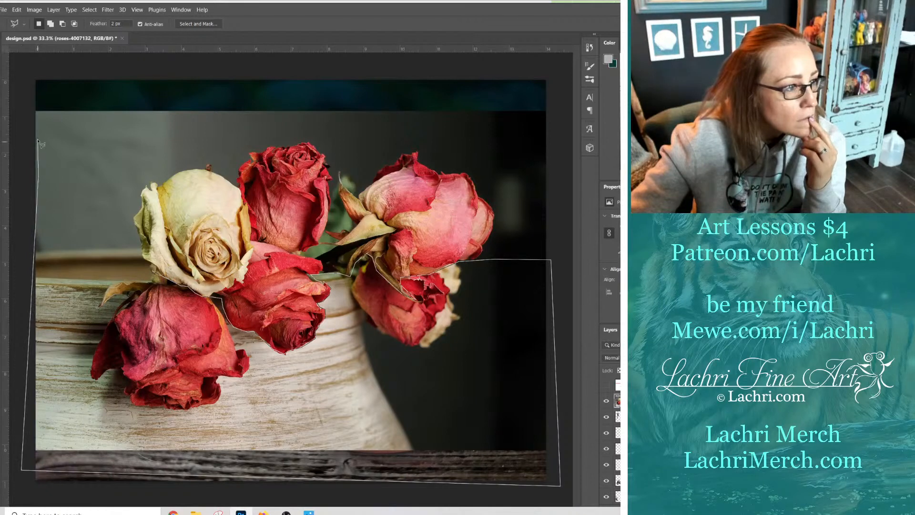
{"action": "left_click", "coordinate": [149, 269]}
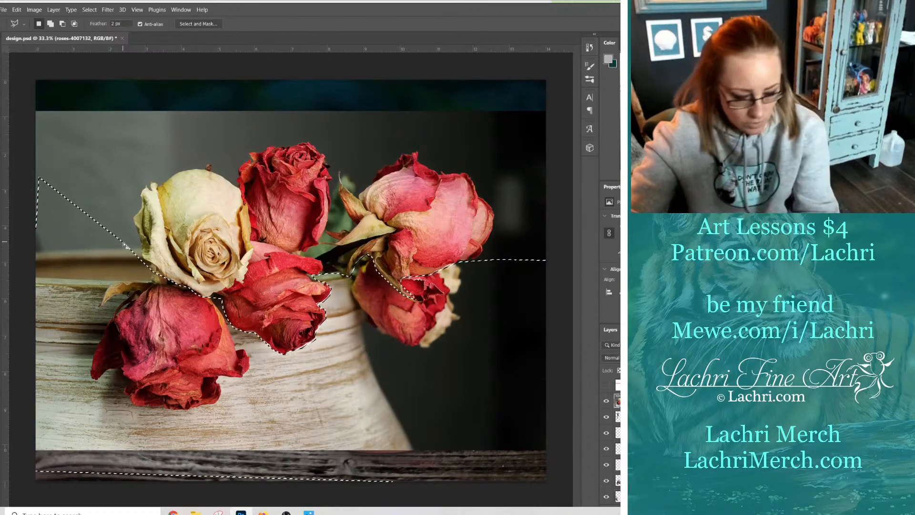
{"action": "key", "text": "Delete"}
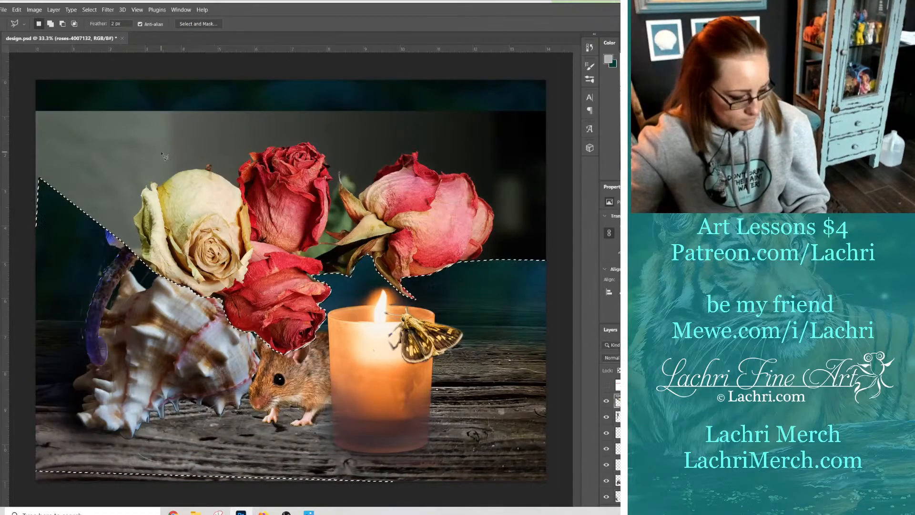
Select the dark backdrop areas around the large pink rose with the Magic Wand at tolerance 5 and delete them from the roses layer.
{"action": "key", "text": "super"}
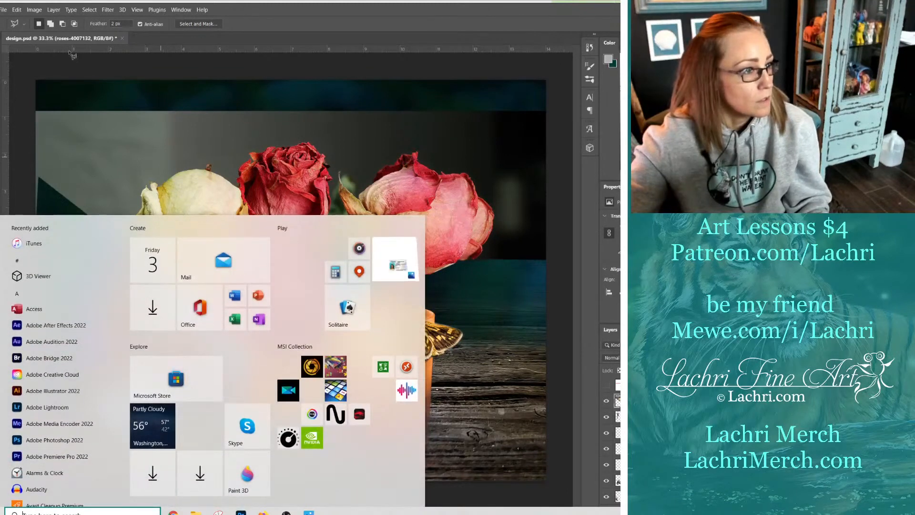
{"action": "key", "text": "super"}
{"action": "key", "text": "v"}
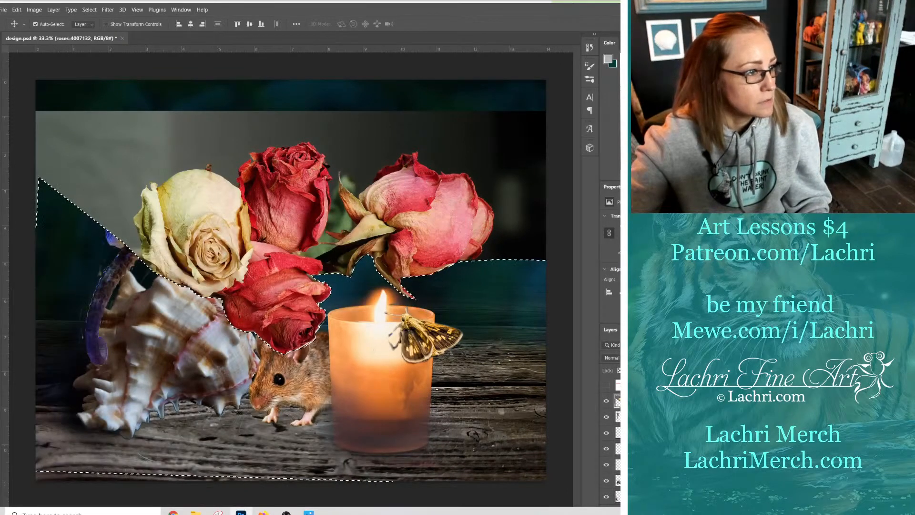
{"action": "key", "text": "w"}
{"action": "left_click", "coordinate": [487, 143]}
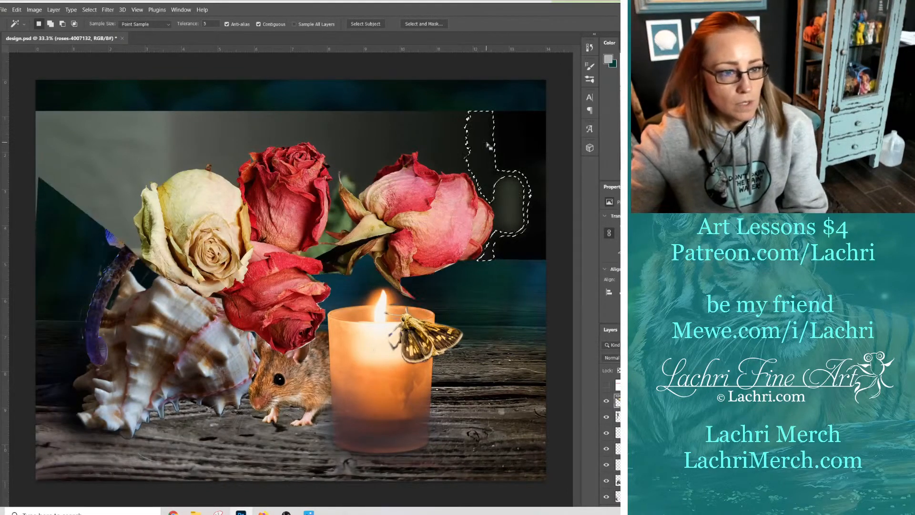
{"action": "left_click", "coordinate": [532, 247]}
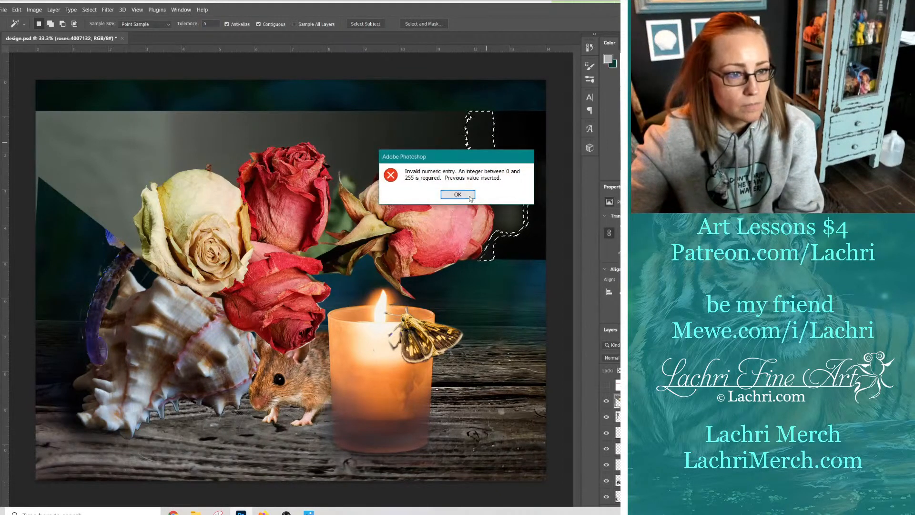
{"action": "left_click", "coordinate": [468, 196]}
{"action": "left_click", "coordinate": [510, 249]}
{"action": "left_click", "coordinate": [508, 207]}
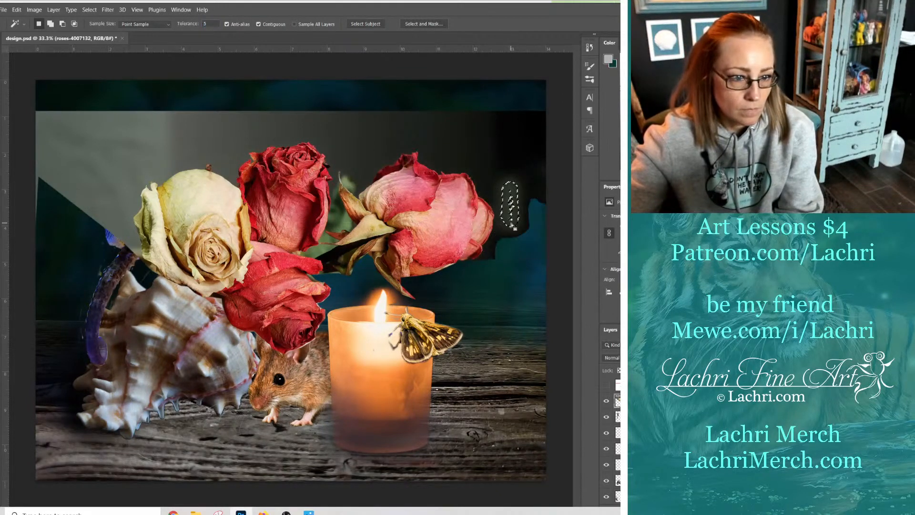
{"action": "left_click", "coordinate": [504, 241]}
{"action": "left_click", "coordinate": [481, 190]}
{"action": "key", "text": "Delete"}
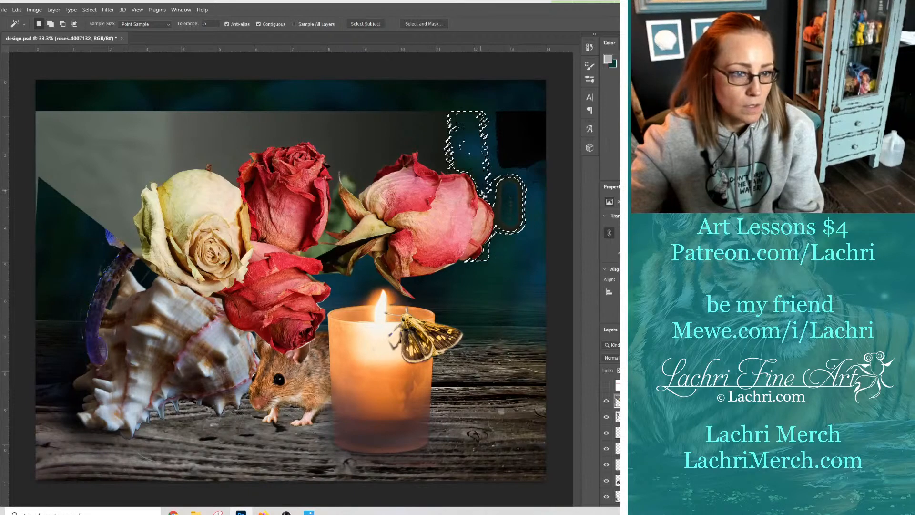
Set the Magic Wand tolerance to 10 and delete the grey backdrop above and between the upright red rose and the pink rose.
{"action": "left_click_drag", "start_coordinate": [206, 24], "coordinate": [193, 26]}
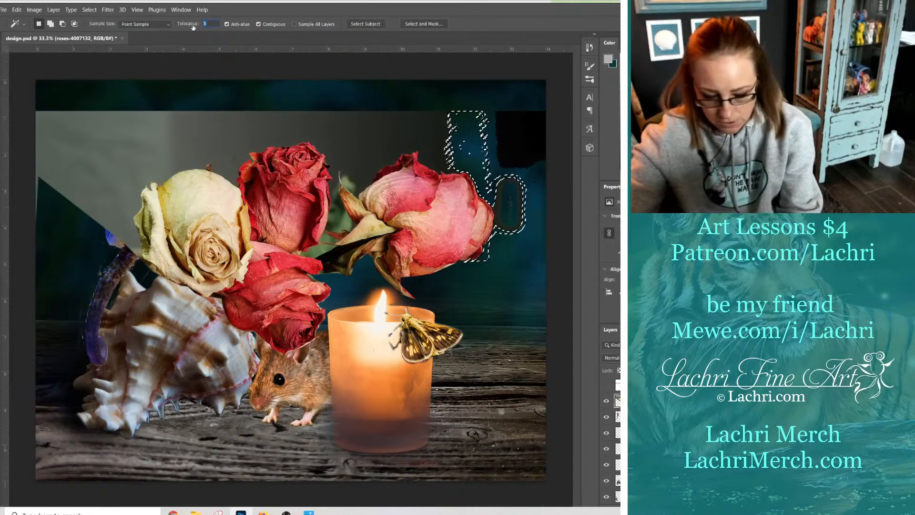
{"action": "type", "text": "10"}
{"action": "left_click", "coordinate": [389, 153]}
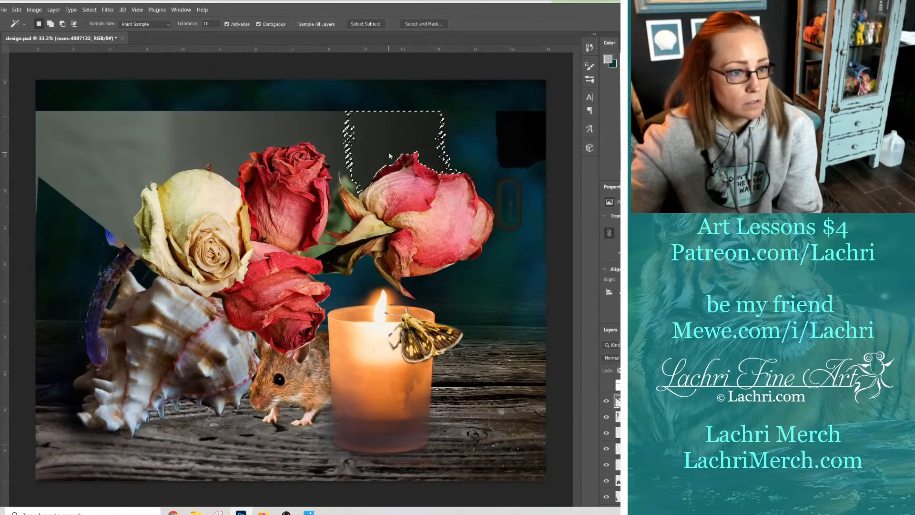
{"action": "key", "text": "Delete"}
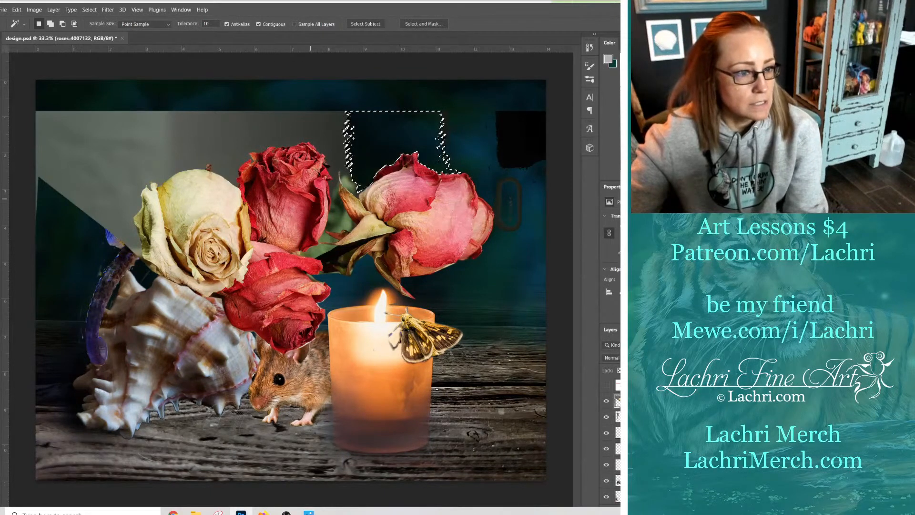
{"action": "left_click", "coordinate": [337, 155]}
{"action": "key", "text": "Delete"}
{"action": "key", "text": "ctrl+d"}
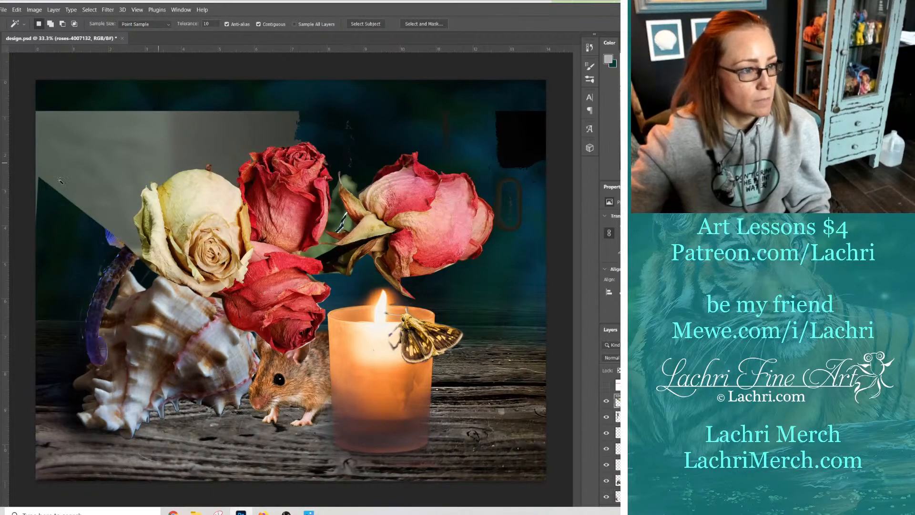
Lasso around the upper contour of all the blooms, delete the remaining backdrop outside them from the roses layer, and deselect.
{"action": "left_click", "coordinate": [1, 66]}
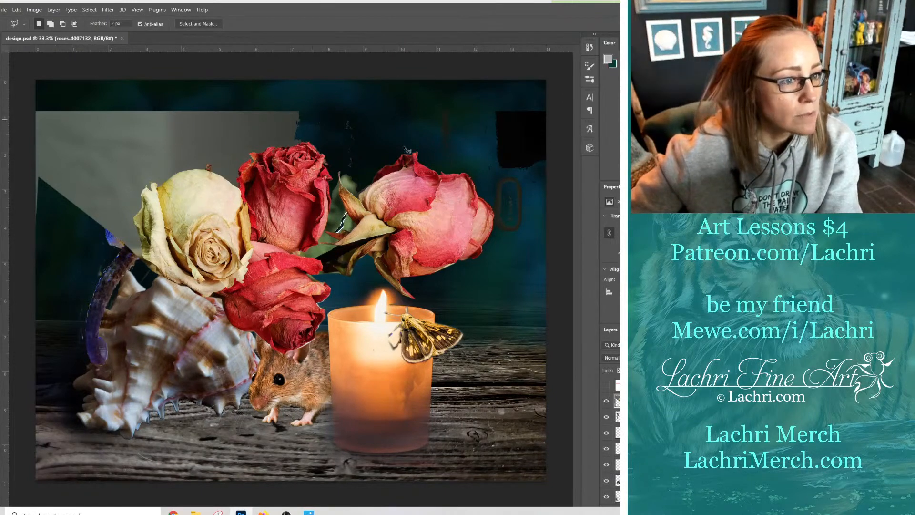
{"action": "left_click", "coordinate": [492, 377]}
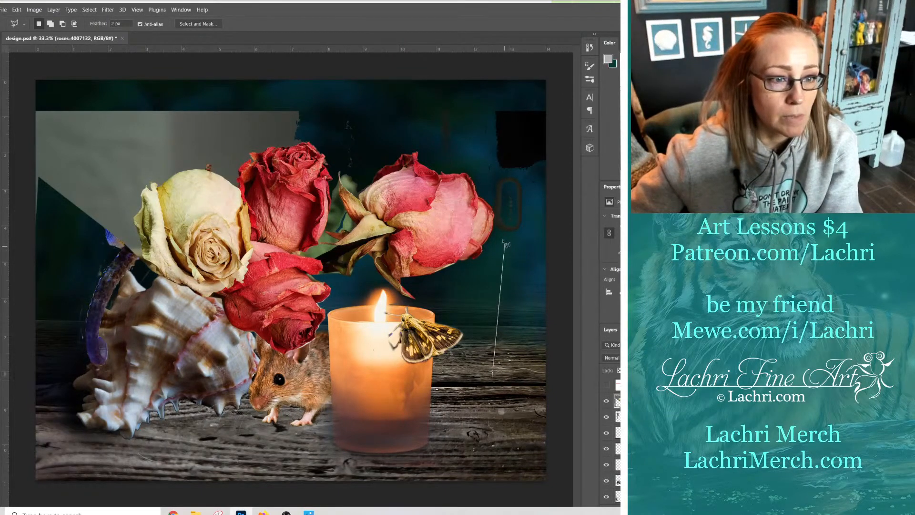
{"action": "left_click", "coordinate": [504, 244]}
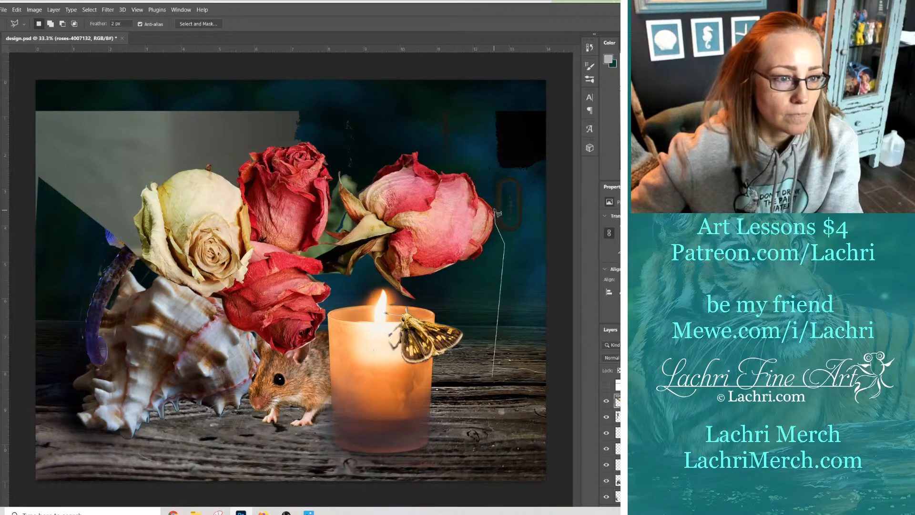
{"action": "left_click", "coordinate": [494, 211]}
{"action": "left_click", "coordinate": [477, 171]}
{"action": "left_click", "coordinate": [410, 148]}
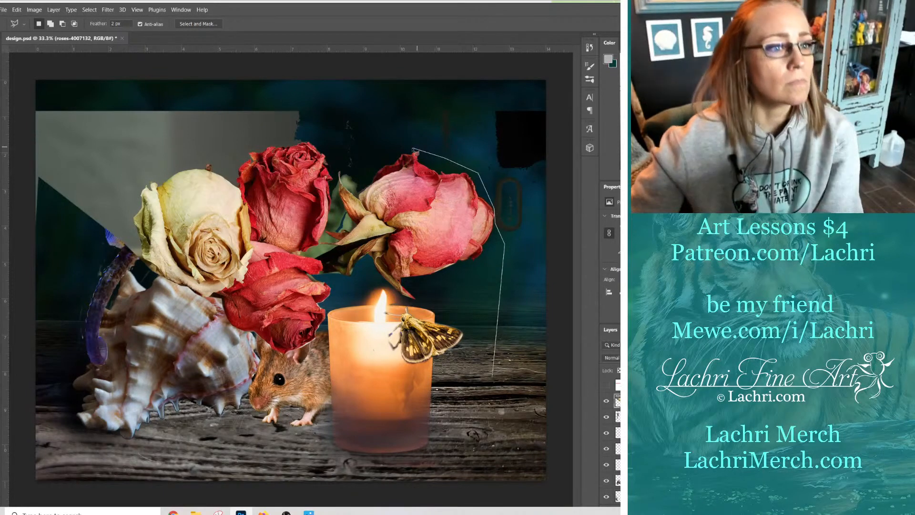
{"action": "left_click", "coordinate": [384, 158]}
{"action": "left_click", "coordinate": [361, 168]}
{"action": "left_click", "coordinate": [346, 168]}
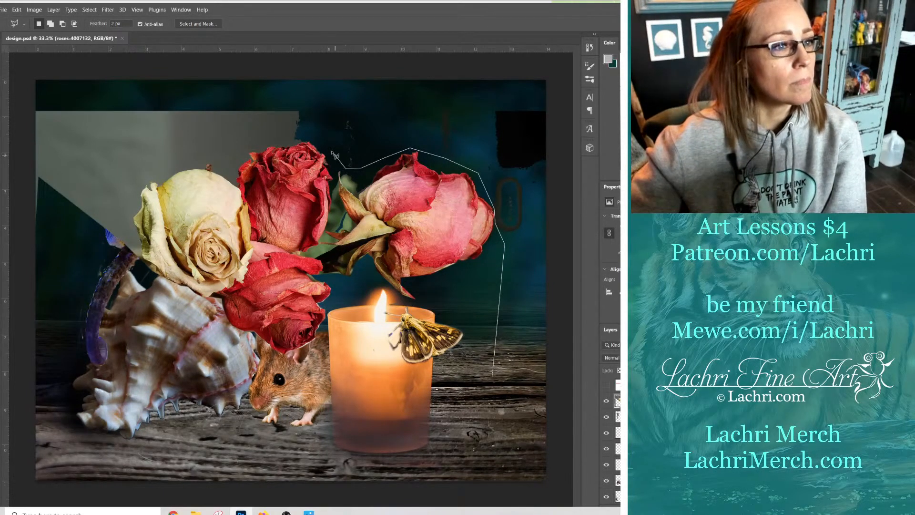
{"action": "left_click", "coordinate": [332, 153]}
{"action": "left_click", "coordinate": [305, 140]}
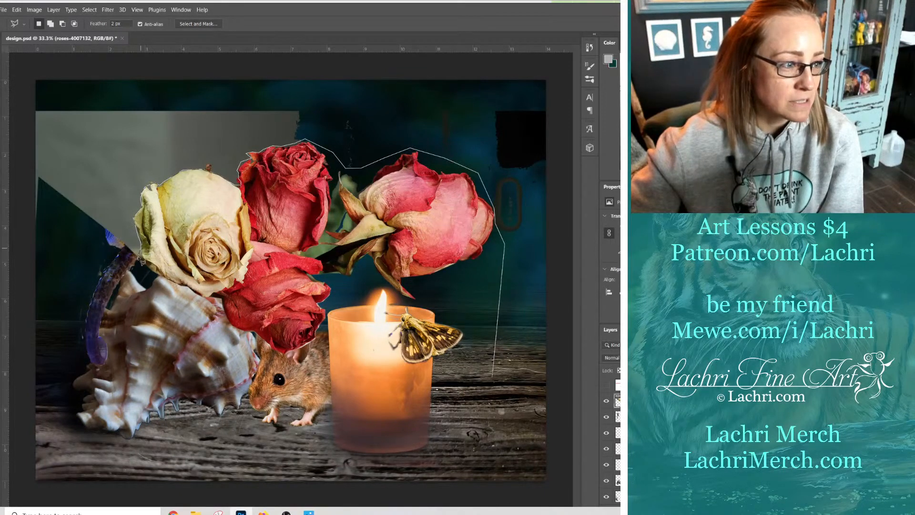
{"action": "left_click", "coordinate": [26, 330]}
{"action": "left_click", "coordinate": [26, 67]}
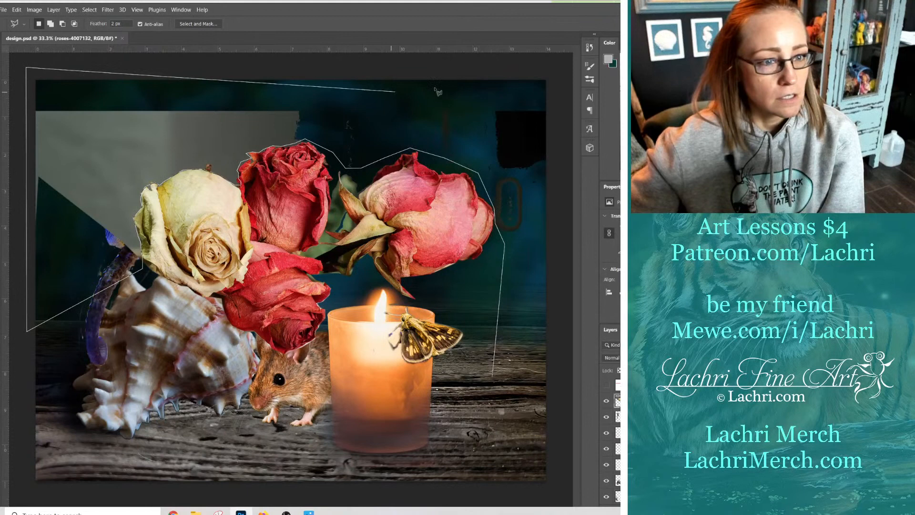
{"action": "left_click", "coordinate": [557, 68]}
{"action": "double_click", "coordinate": [561, 393]}
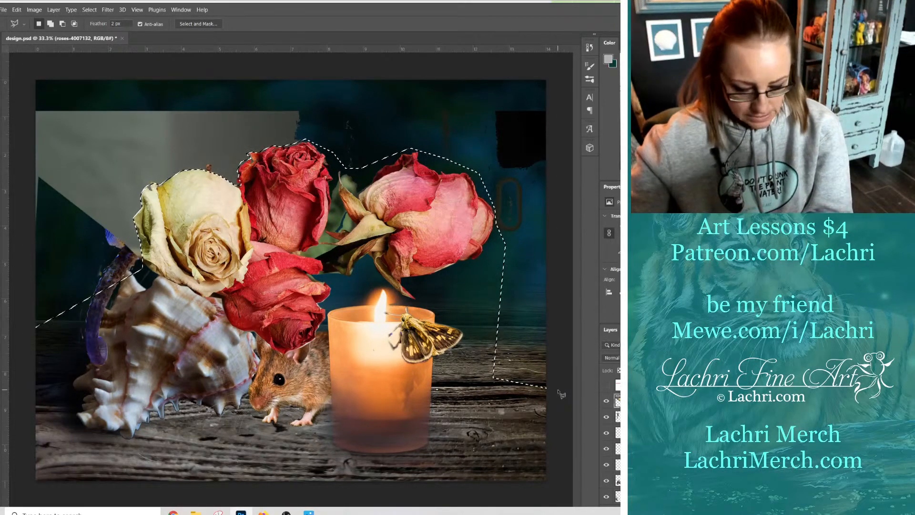
{"action": "key", "text": "Delete"}
{"action": "key", "text": "v"}
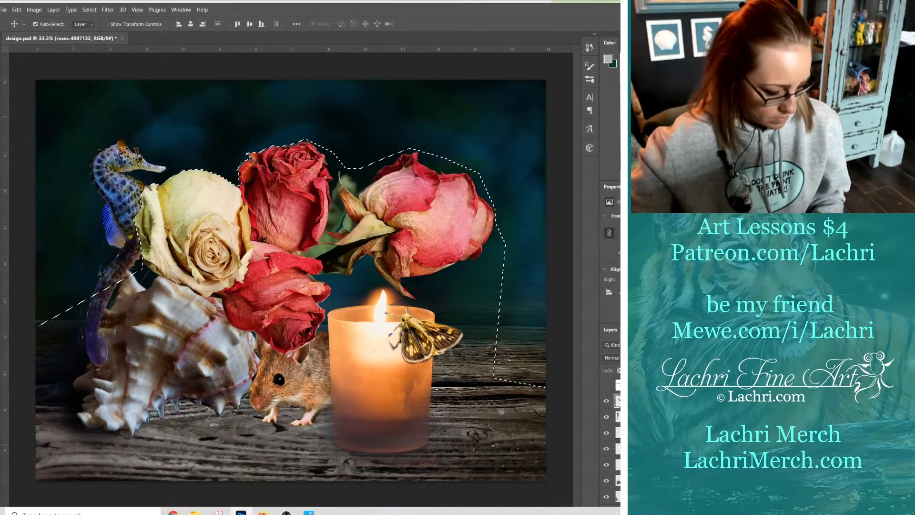
{"action": "key", "text": "ctrl+d"}
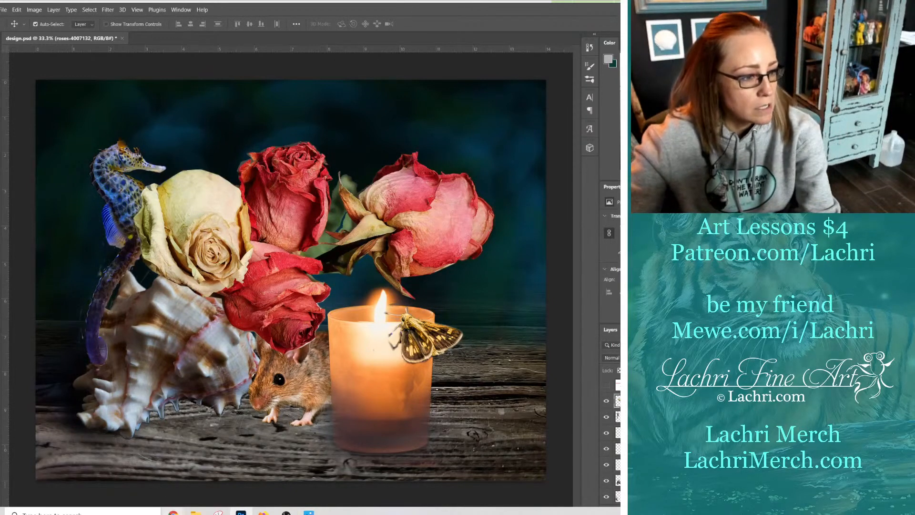
Switch to Chrome, view the chameleon photo linked in a MeWe chat on Pexels, and close its tab.
{"action": "mouse_move", "coordinate": [172, 510]}
{"action": "left_click", "coordinate": [221, 476]}
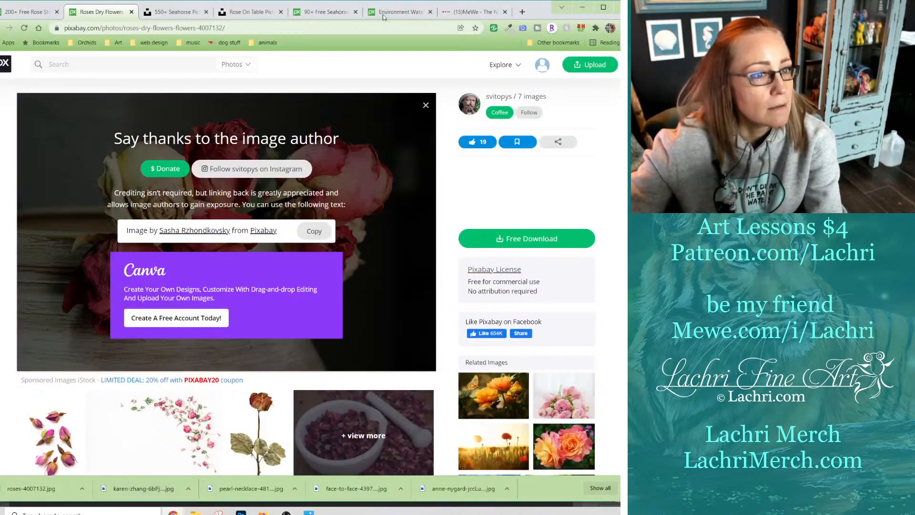
{"action": "left_click", "coordinate": [471, 12]}
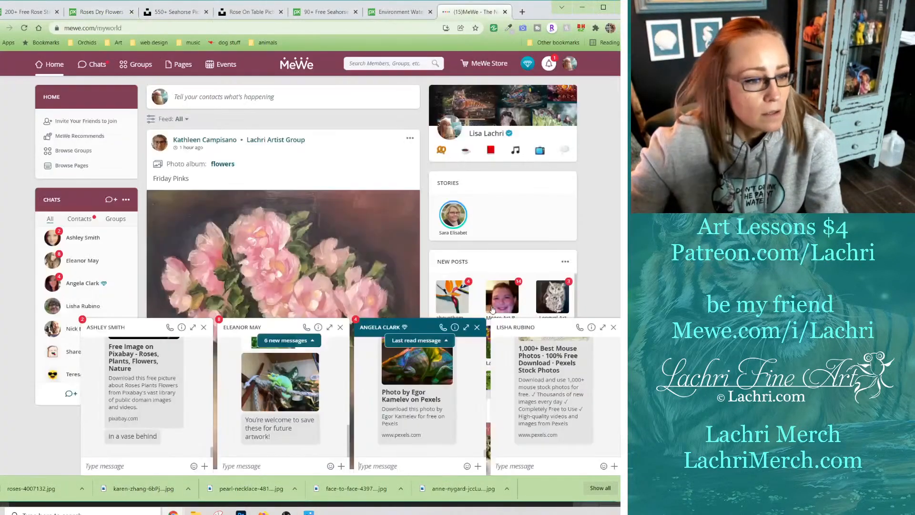
{"action": "left_click", "coordinate": [413, 412]}
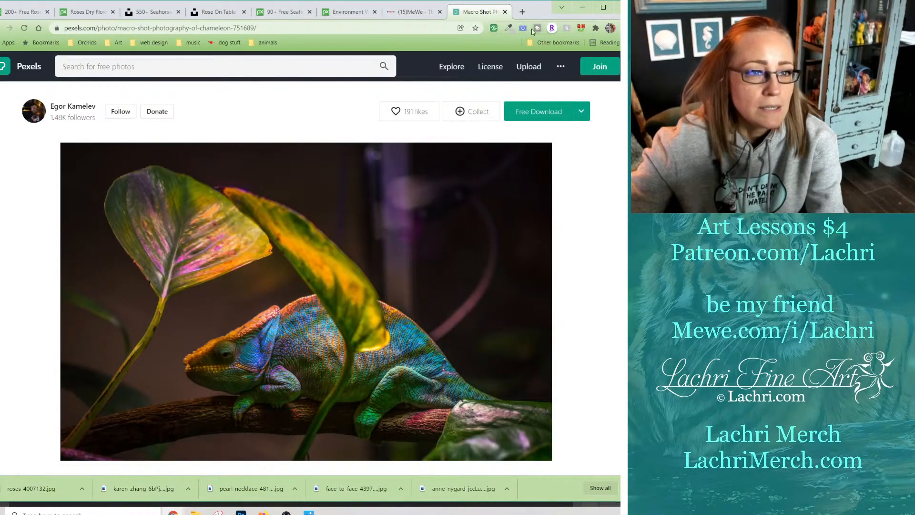
{"action": "left_click", "coordinate": [506, 11]}
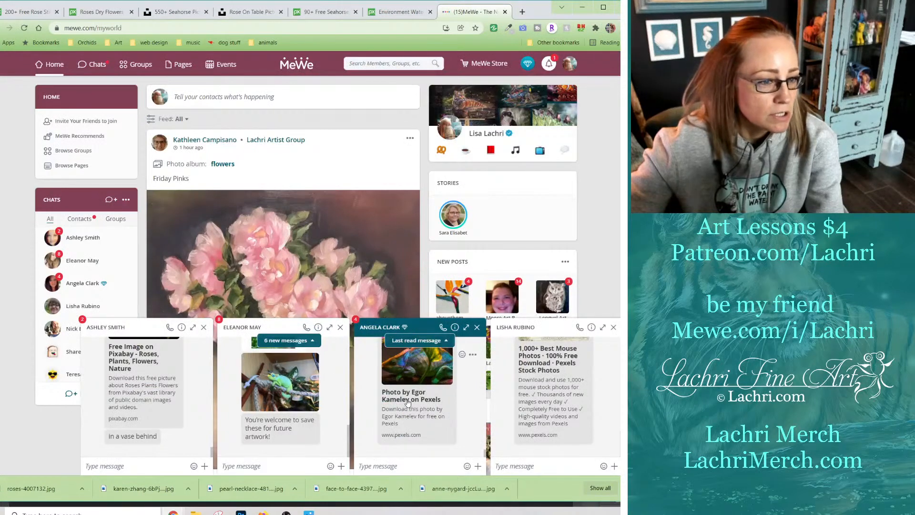
Open the dark red rose photo linked in a MeWe chat on Pixabay, compare it with design.psd, and return to MeWe.
{"action": "scroll", "coordinate": [408, 397], "scroll_direction": "up", "scroll_amount": 2}
{"action": "scroll", "coordinate": [409, 387], "scroll_direction": "down", "scroll_amount": 3}
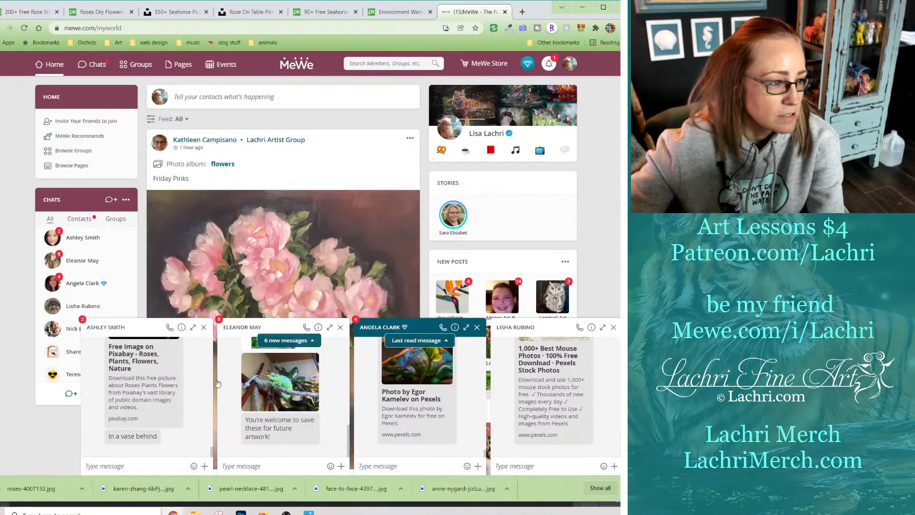
{"action": "left_click", "coordinate": [169, 384]}
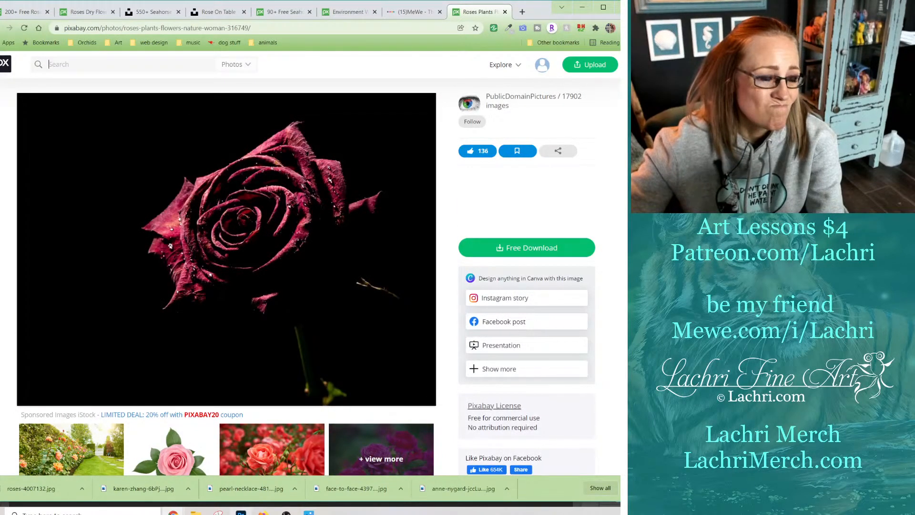
{"action": "mouse_move", "coordinate": [286, 512]}
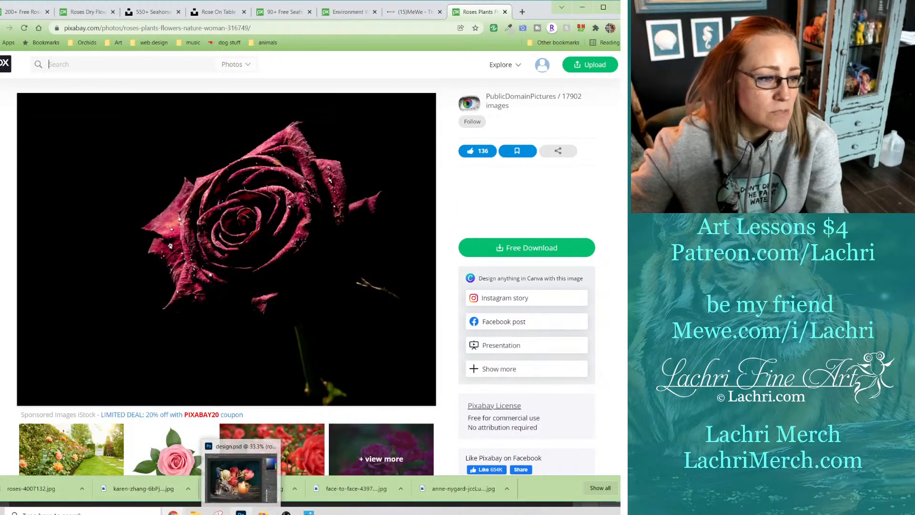
{"action": "left_click", "coordinate": [240, 512]}
{"action": "left_click", "coordinate": [240, 512]}
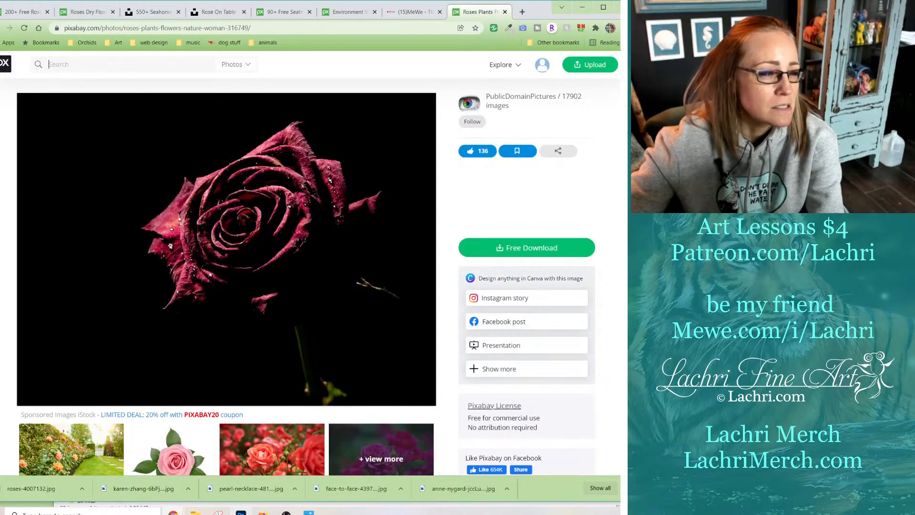
{"action": "left_click", "coordinate": [408, 14]}
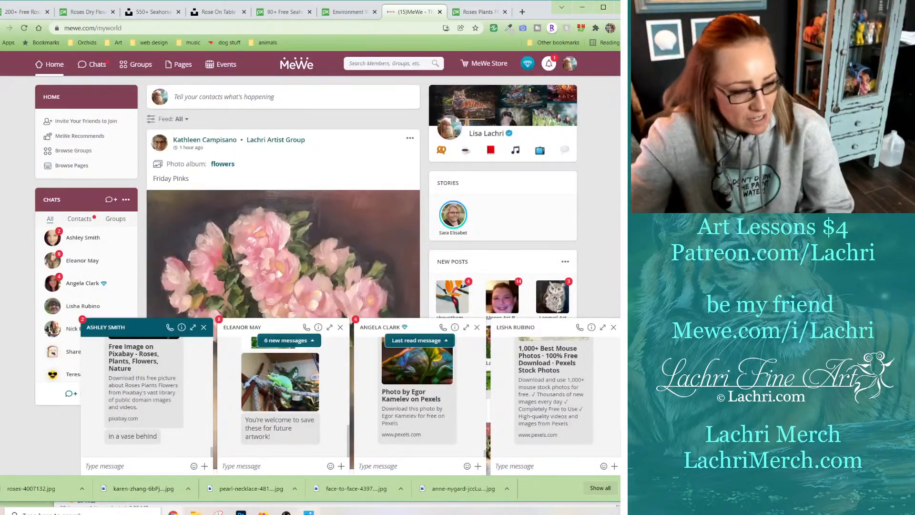
Switch to Photoshop, move the roses layer behind the candle, and transform the roses to about 49% size with about 18° rotation.
{"action": "left_click", "coordinate": [241, 512]}
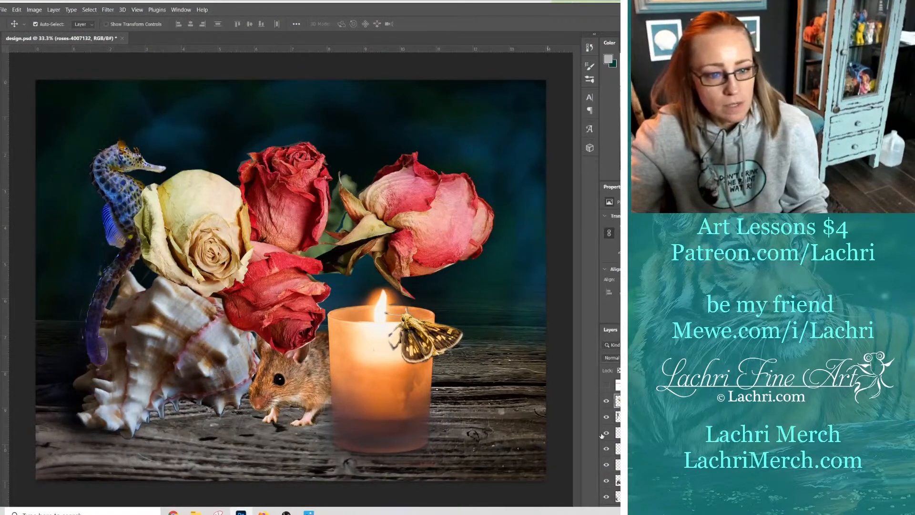
{"action": "left_click_drag", "start_coordinate": [618, 401], "coordinate": [618, 456]}
{"action": "key", "text": "ctrl+t"}
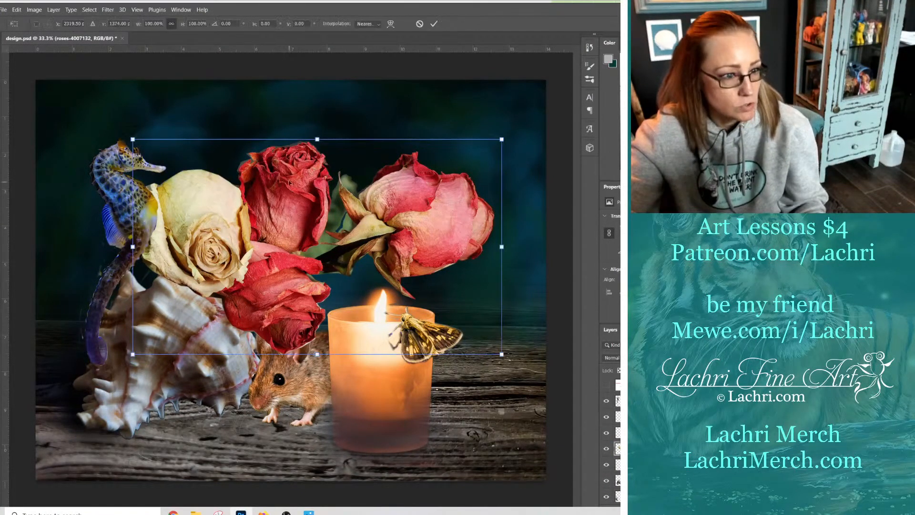
{"action": "left_click_drag", "start_coordinate": [132, 139], "coordinate": [321, 248]}
{"action": "left_click_drag", "start_coordinate": [426, 292], "coordinate": [442, 367]}
{"action": "left_click_drag", "start_coordinate": [508, 298], "coordinate": [529, 327]}
{"action": "left_click_drag", "start_coordinate": [463, 368], "coordinate": [400, 338]}
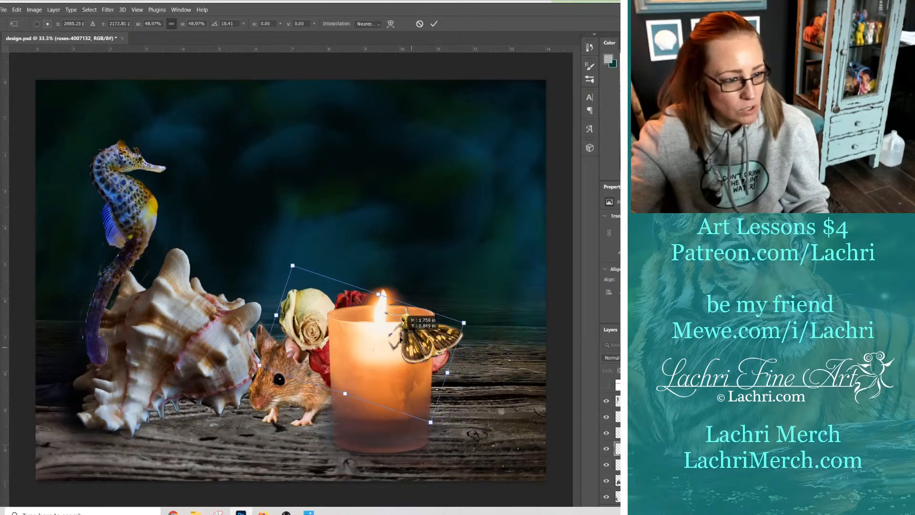
Enlarge the roses to about 66%, level them to about -0.9°, and position them on the table to the right of the candle.
{"action": "left_click_drag", "start_coordinate": [488, 306], "coordinate": [542, 295]}
{"action": "left_click_drag", "start_coordinate": [453, 288], "coordinate": [477, 342]}
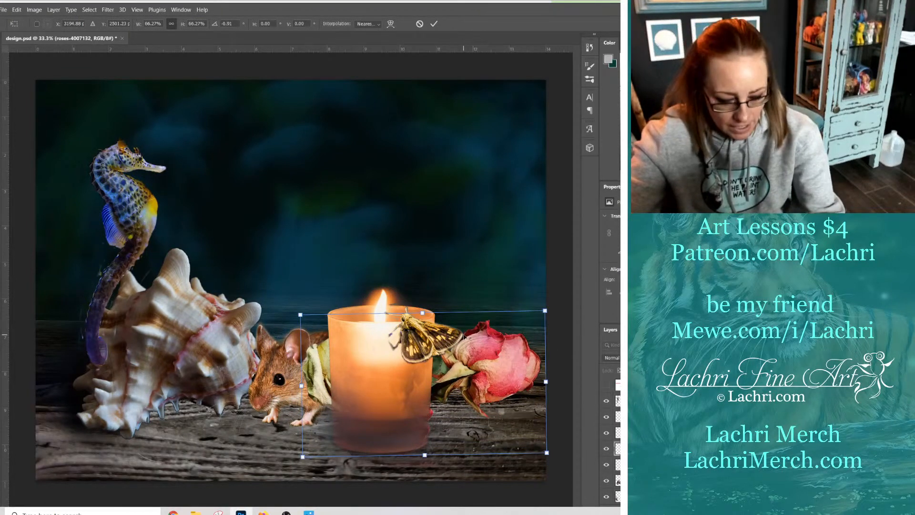
{"action": "key", "text": "Return"}
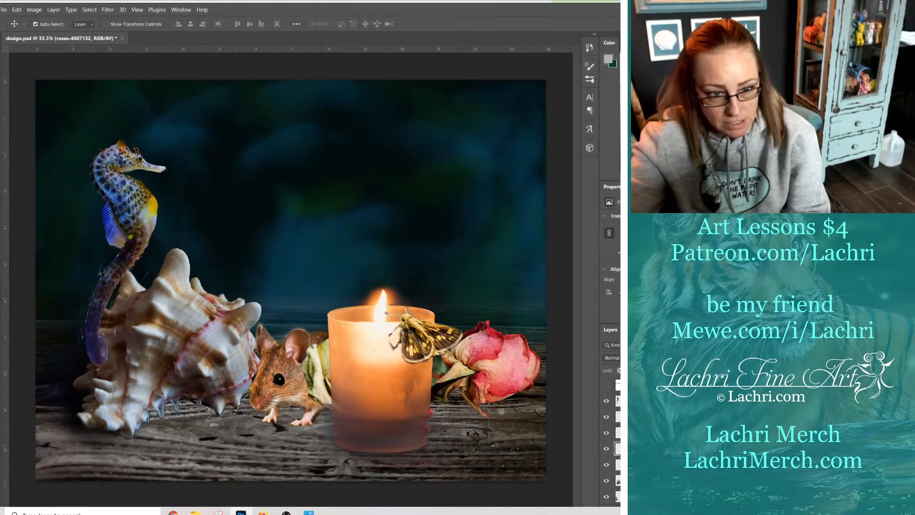
{"action": "left_click_drag", "start_coordinate": [528, 387], "coordinate": [508, 391]}
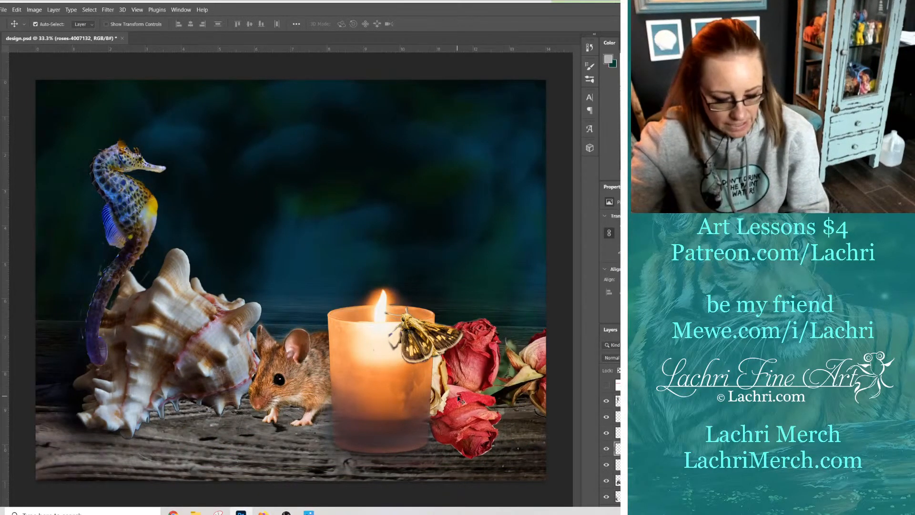
Delete the roses layer from design.psd and switch to the MeWe page in Chrome.
{"action": "key", "text": "Delete"}
{"action": "mouse_move", "coordinate": [172, 512]}
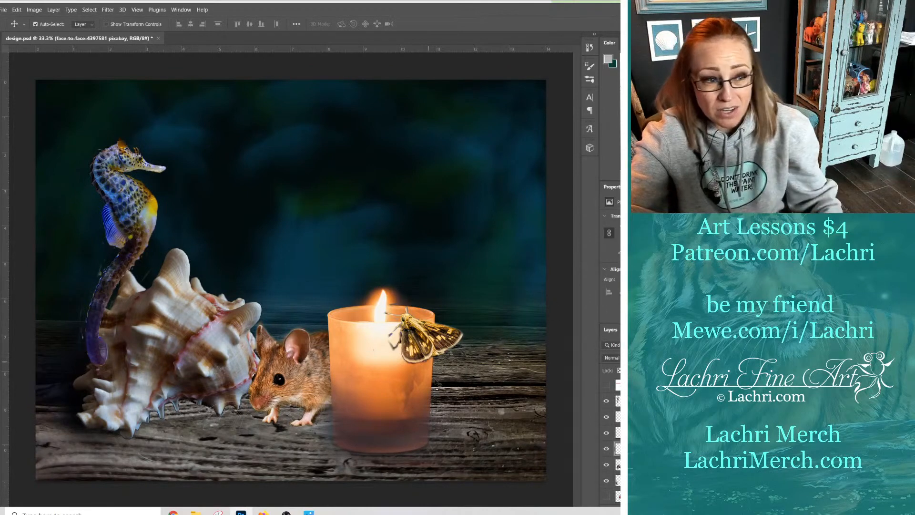
{"action": "mouse_move", "coordinate": [170, 510]}
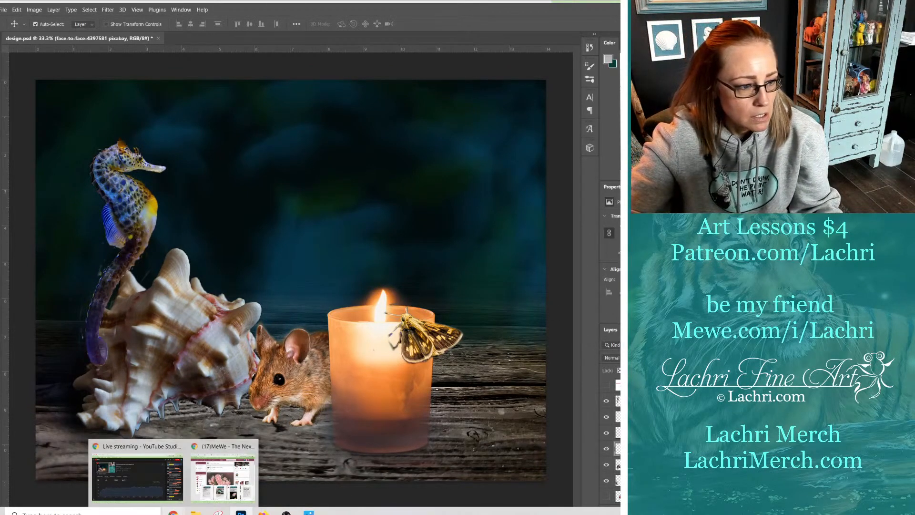
{"action": "mouse_move", "coordinate": [194, 501]}
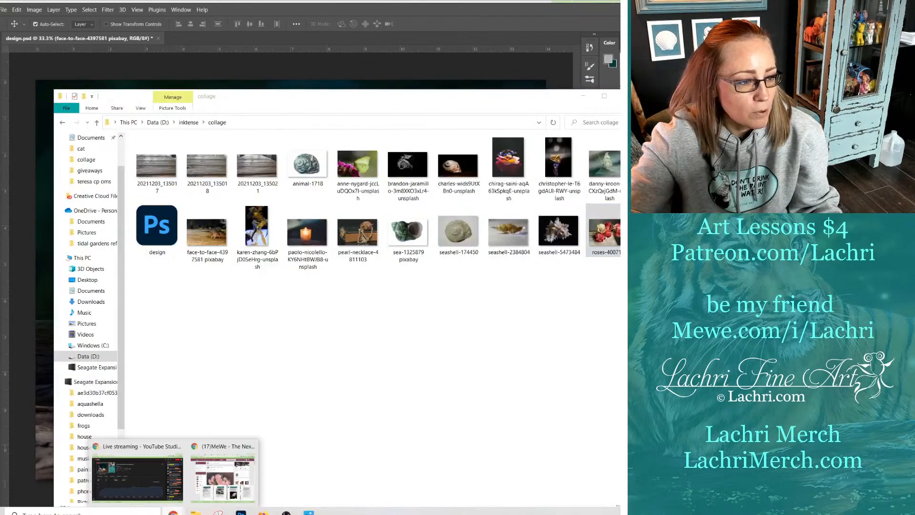
{"action": "left_click", "coordinate": [205, 482]}
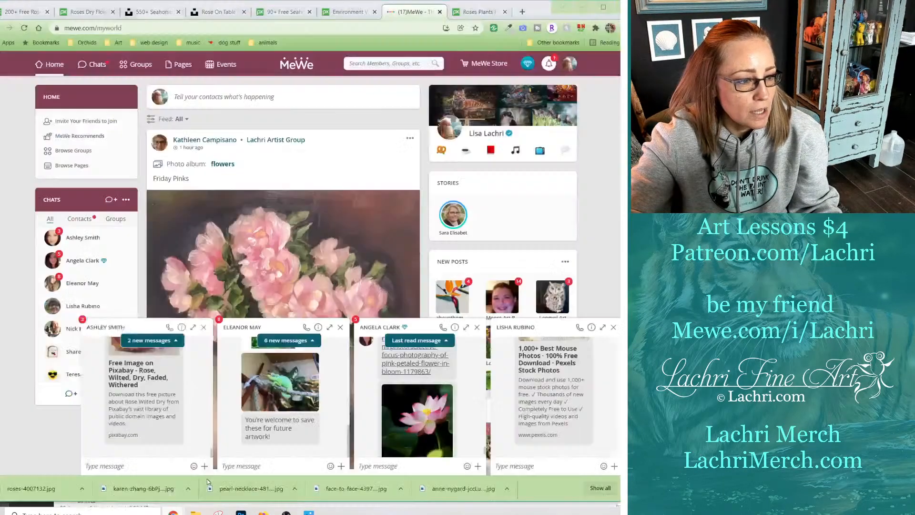
Go to the Pixabay rose still life results and search photos for "pearls on table" instead.
{"action": "left_click", "coordinate": [216, 11]}
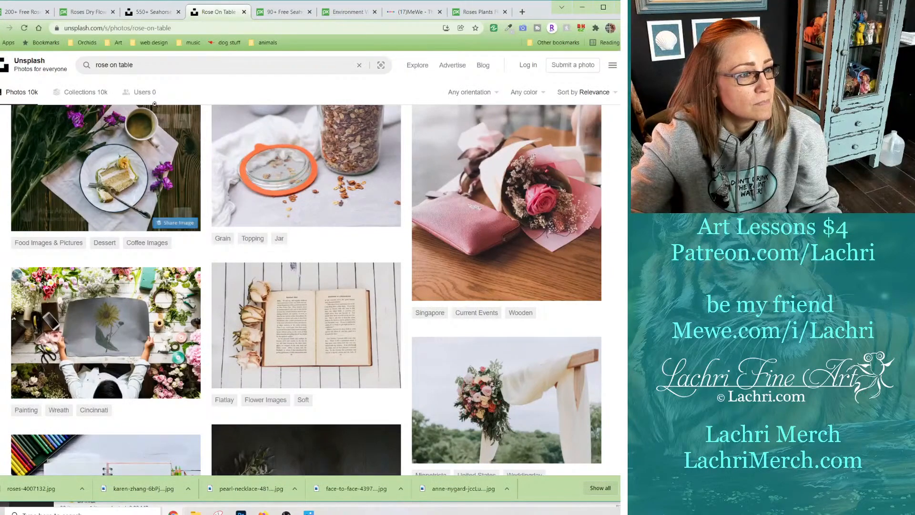
{"action": "left_click", "coordinate": [24, 11]}
{"action": "scroll", "coordinate": [440, 128], "scroll_direction": "up", "scroll_amount": 15}
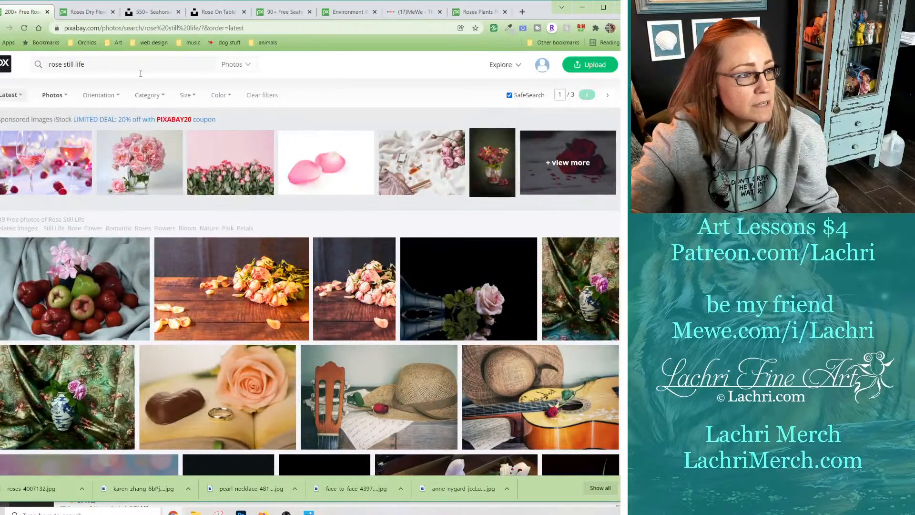
{"action": "triple_click", "coordinate": [118, 65]}
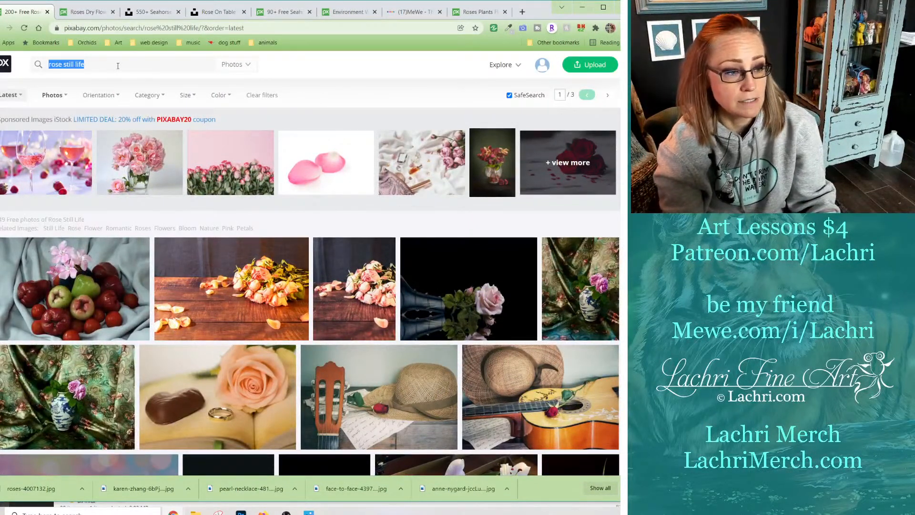
{"action": "type", "text": "pear"}
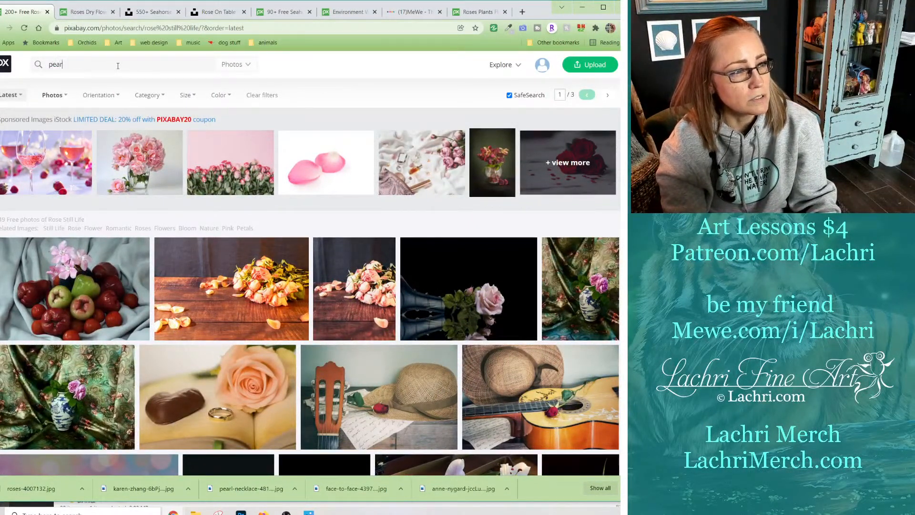
{"action": "type", "text": "ls on table"}
{"action": "key", "text": "Return"}
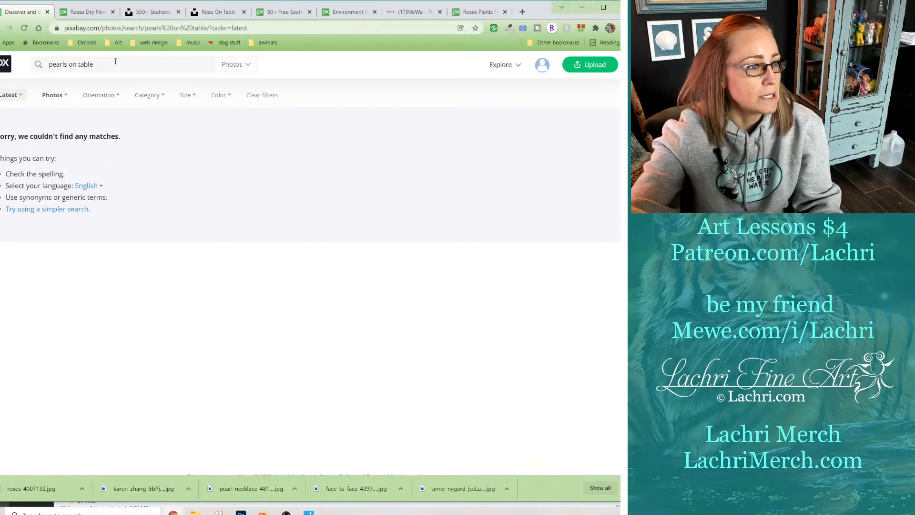
Shorten the Pixabay search to "pearls table" and look through the first photos.
{"action": "left_click", "coordinate": [78, 64]}
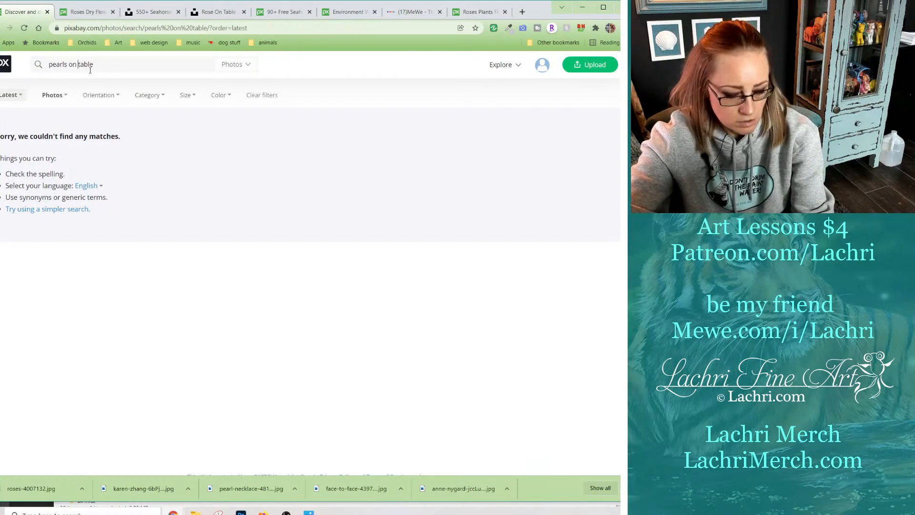
{"action": "key", "text": "BackSpace"}
{"action": "key", "text": "BackSpace"}
{"action": "key", "text": "BackSpace"}
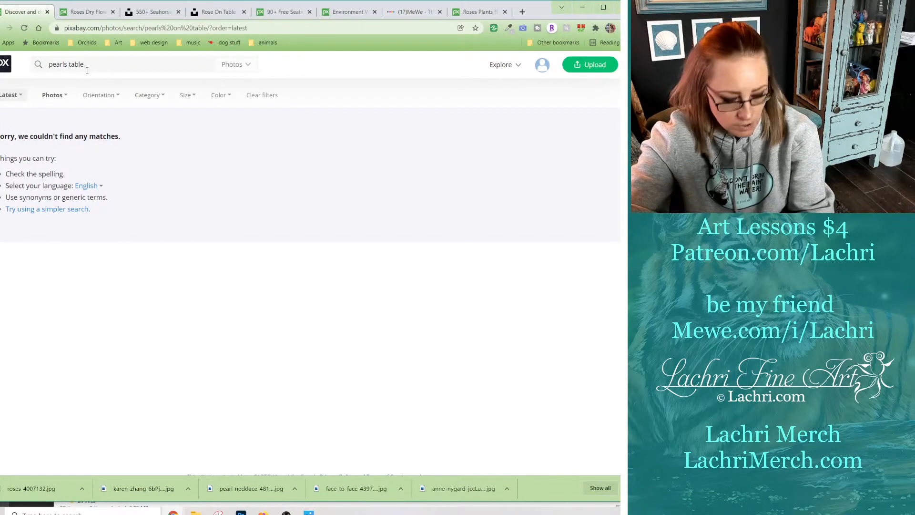
{"action": "key", "text": "Return"}
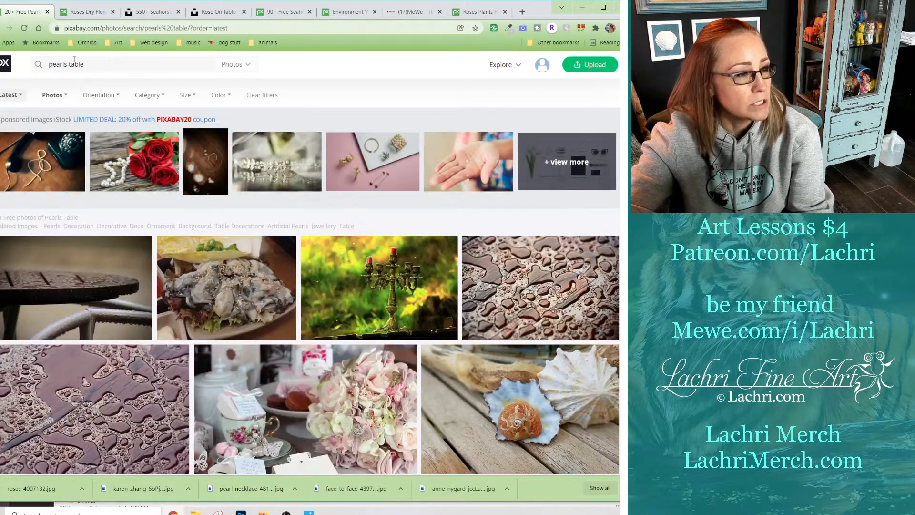
{"action": "scroll", "coordinate": [287, 138], "scroll_direction": "down", "scroll_amount": 1}
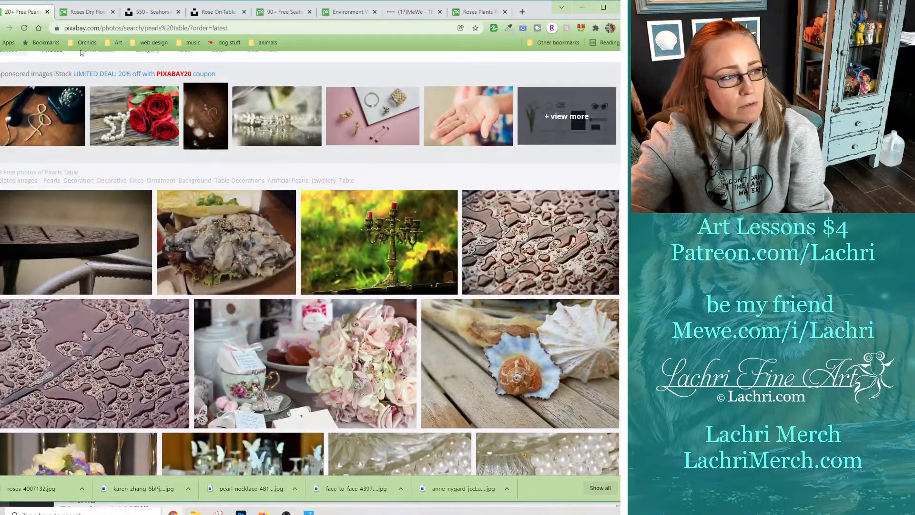
{"action": "scroll", "coordinate": [154, 83], "scroll_direction": "up", "scroll_amount": 1}
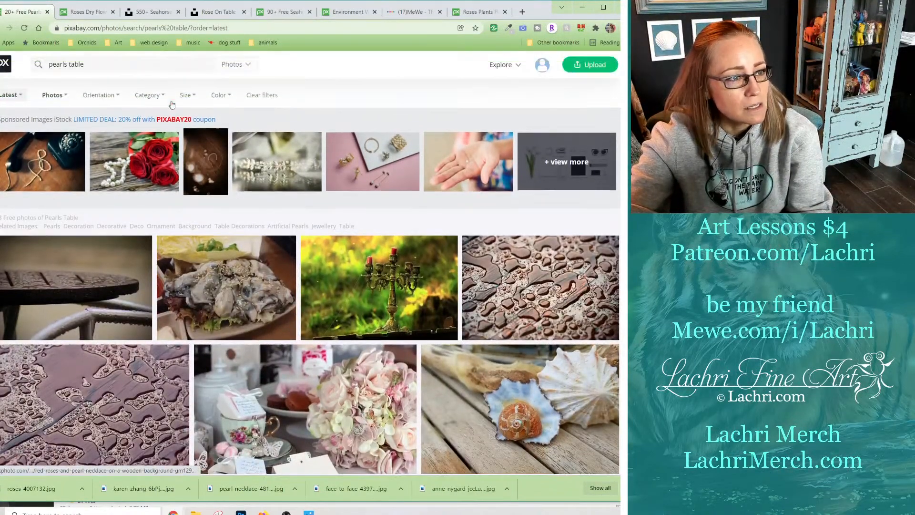
Broaden the Pixabay photo search to just "pearls".
{"action": "double_click", "coordinate": [72, 64]}
{"action": "key", "text": "BackSpace"}
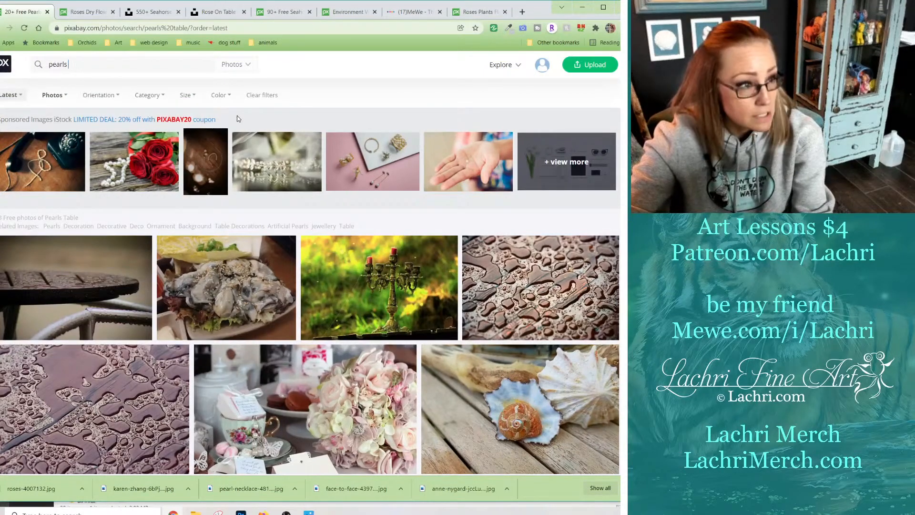
{"action": "key", "text": "Return"}
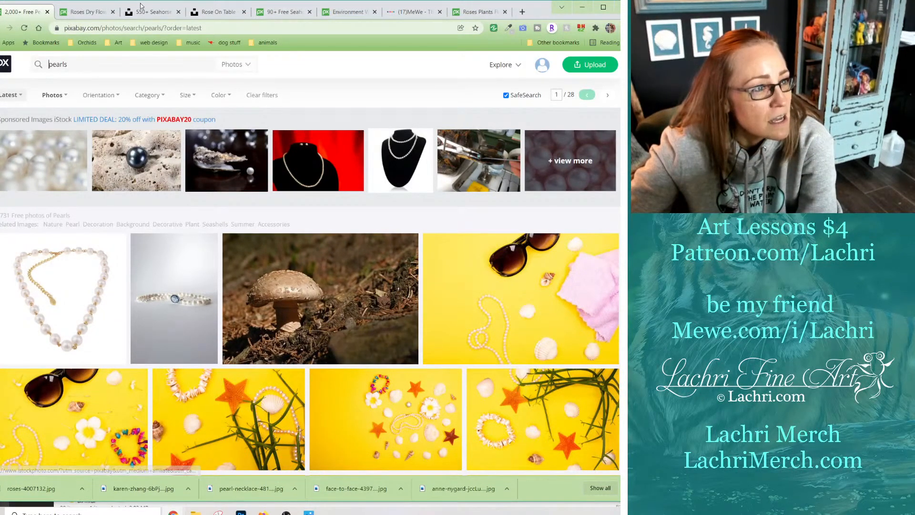
Return to MeWe and close all the open chat windows.
{"action": "left_click", "coordinate": [403, 12]}
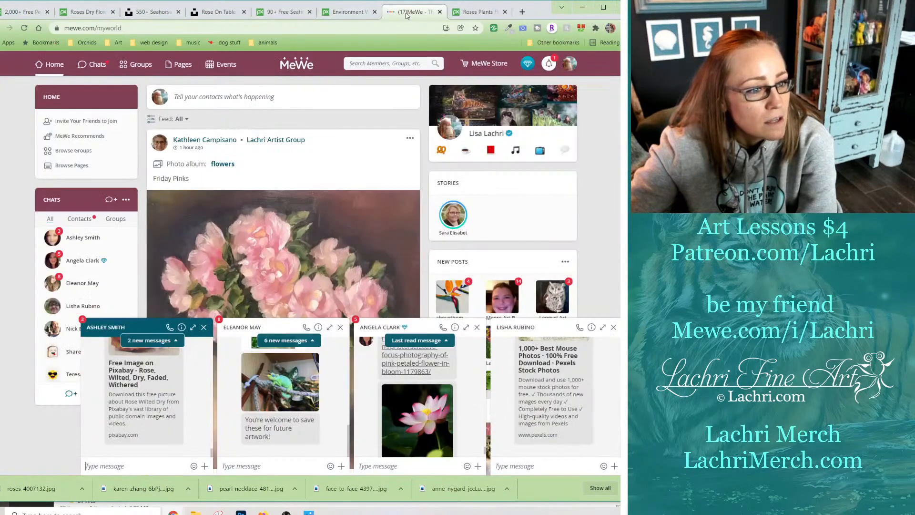
{"action": "left_click", "coordinate": [338, 328]}
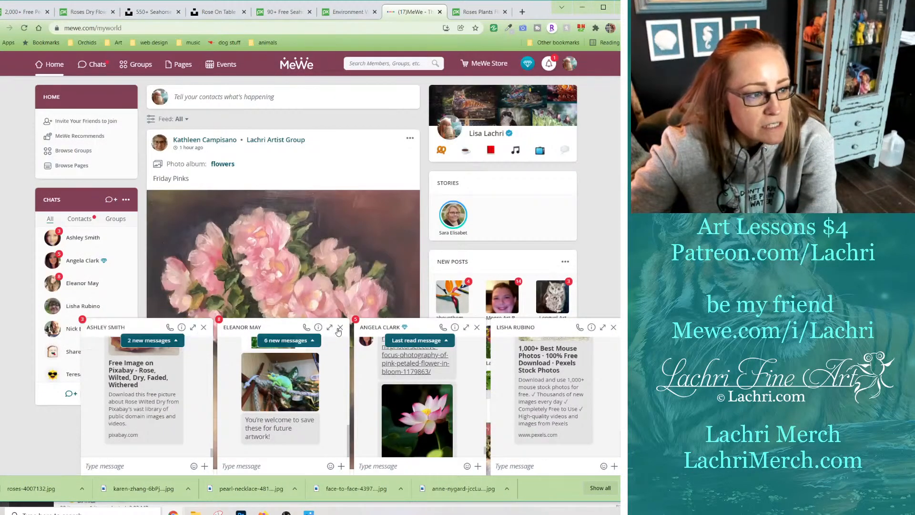
{"action": "left_click", "coordinate": [340, 327]}
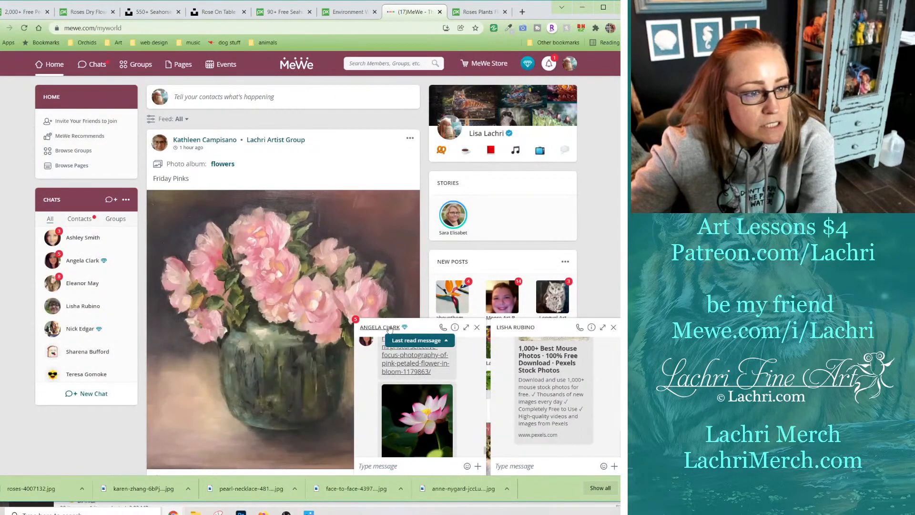
{"action": "left_click", "coordinate": [476, 327]}
{"action": "left_click", "coordinate": [613, 327]}
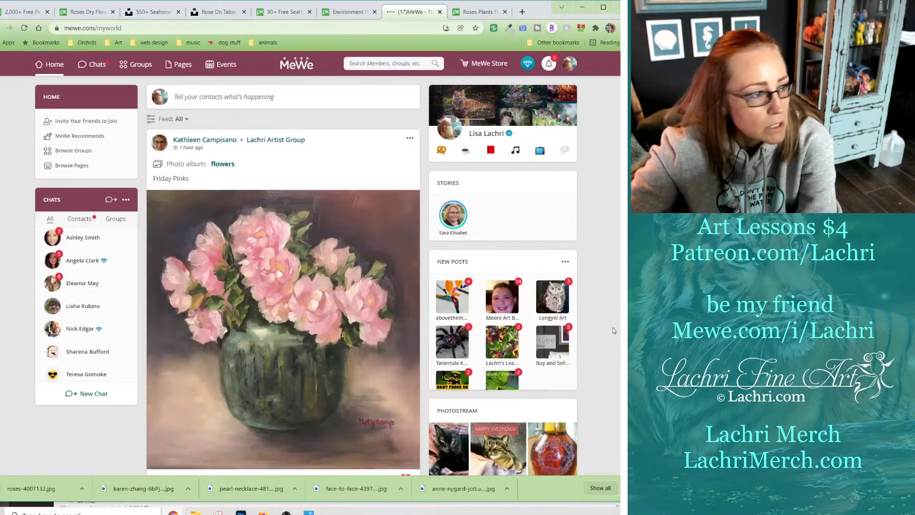
Reopen the two chats with shared photo links and open the wilted dry rose photo on Pixabay.
{"action": "left_click", "coordinate": [86, 263]}
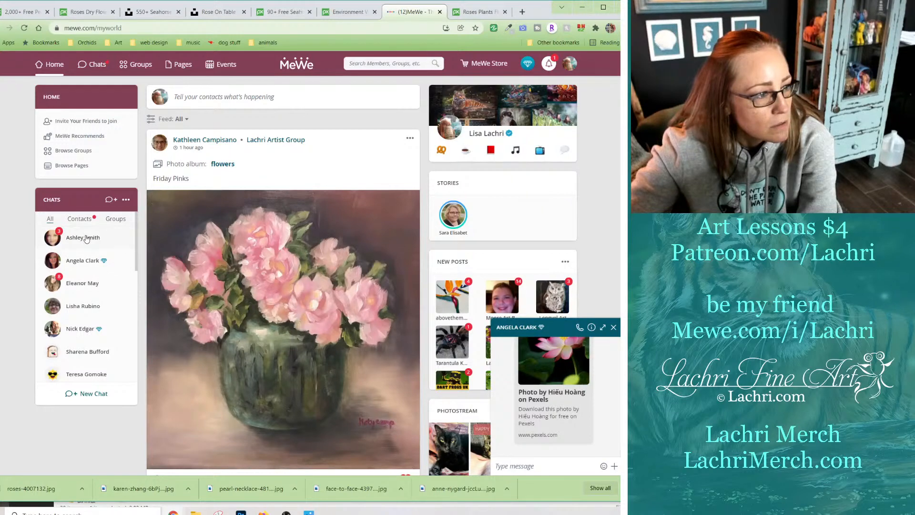
{"action": "left_click", "coordinate": [86, 239]}
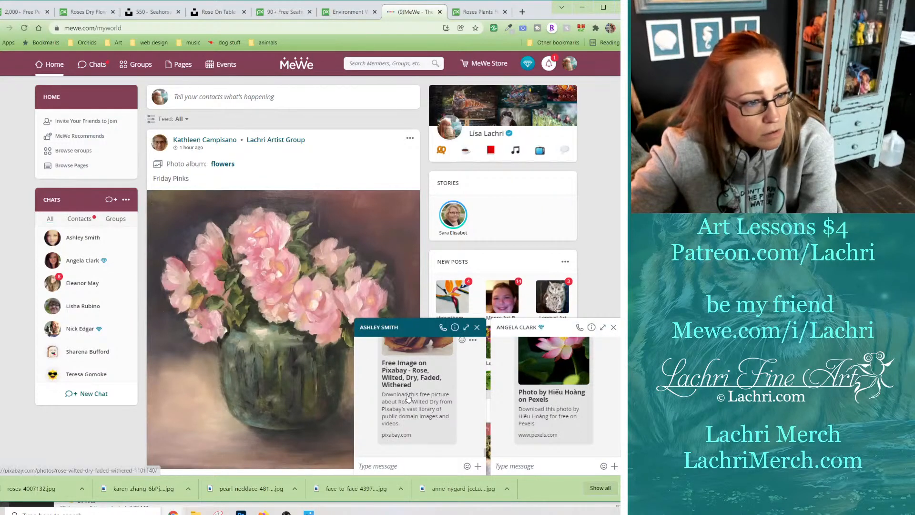
{"action": "scroll", "coordinate": [412, 396], "scroll_direction": "down", "scroll_amount": 2}
{"action": "left_click", "coordinate": [413, 395]}
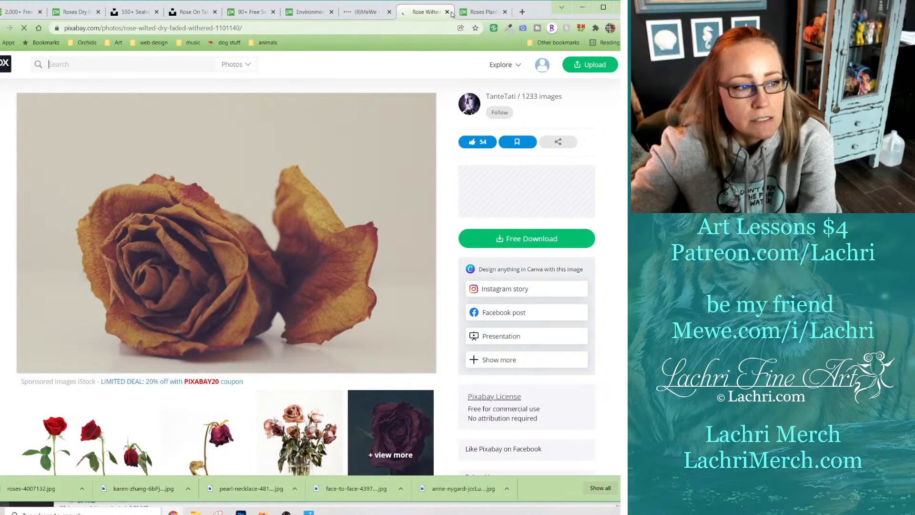
Close the dark red rose and wilted rose photo pages, and close the chat that linked the wilted rose.
{"action": "left_click", "coordinate": [486, 11]}
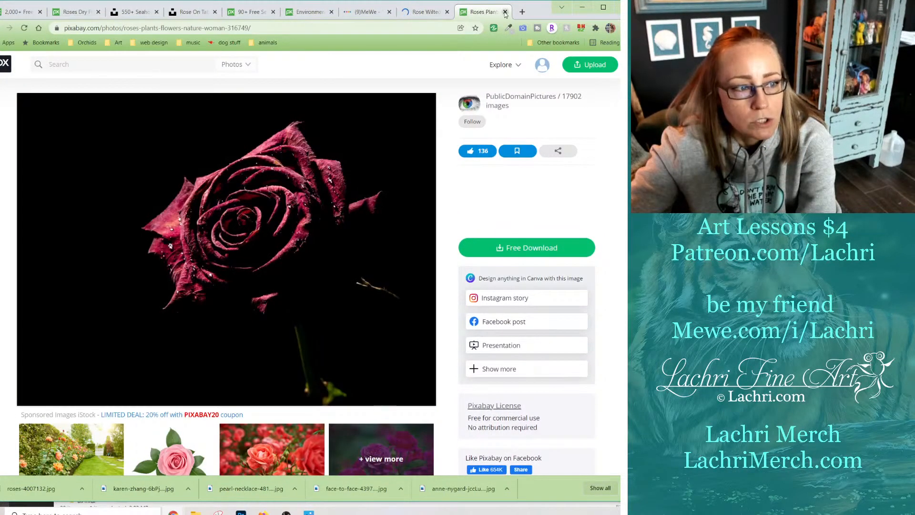
{"action": "left_click", "coordinate": [504, 11]}
{"action": "left_click", "coordinate": [505, 12]}
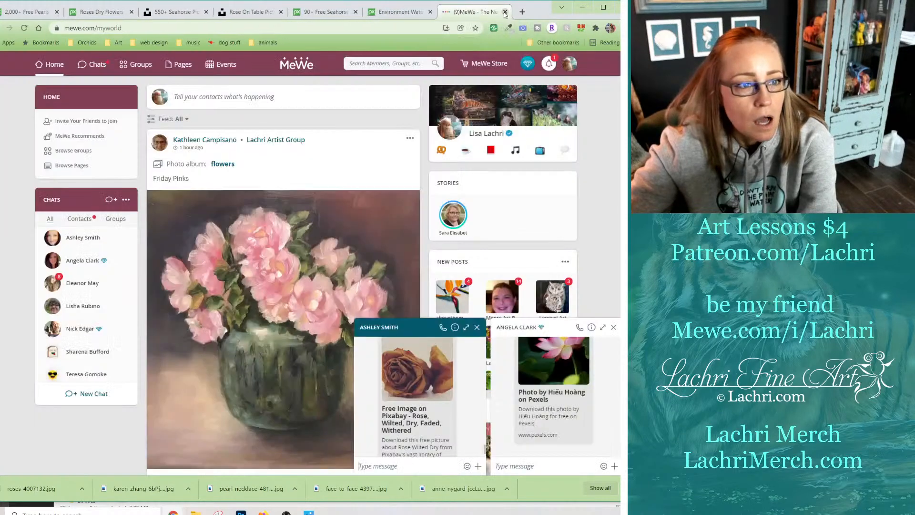
{"action": "left_click", "coordinate": [477, 327]}
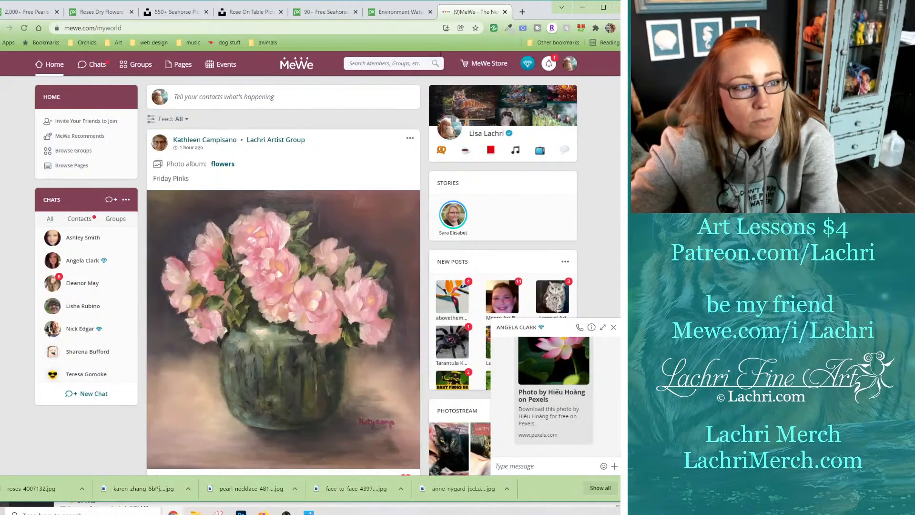
Go back to the Pixabay pearls results and browse further down for a usable pearl photo.
{"action": "left_click", "coordinate": [107, 8]}
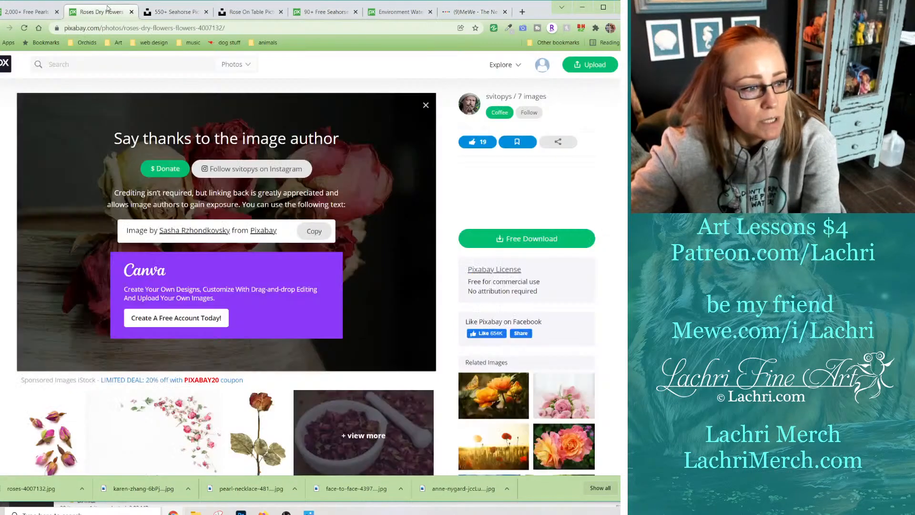
{"action": "left_click", "coordinate": [46, 8]}
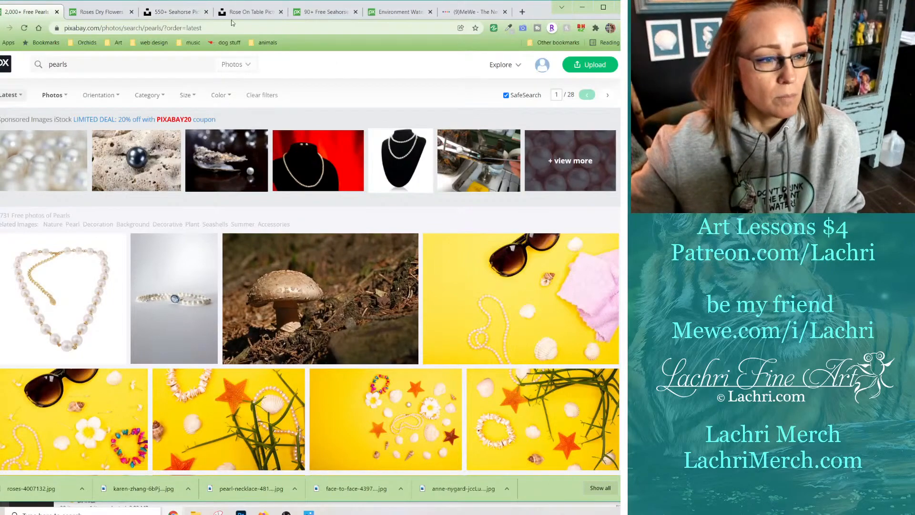
{"action": "scroll", "coordinate": [281, 275], "scroll_direction": "down", "scroll_amount": 15}
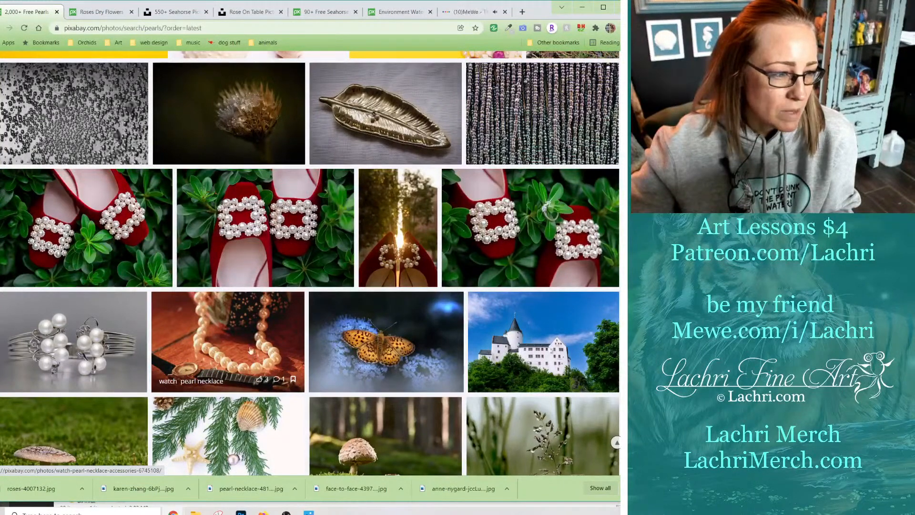
Return from the pearl photo results to design.psd in Photoshop and add a new layer named "fairy lights".
{"action": "left_click", "coordinate": [583, 8]}
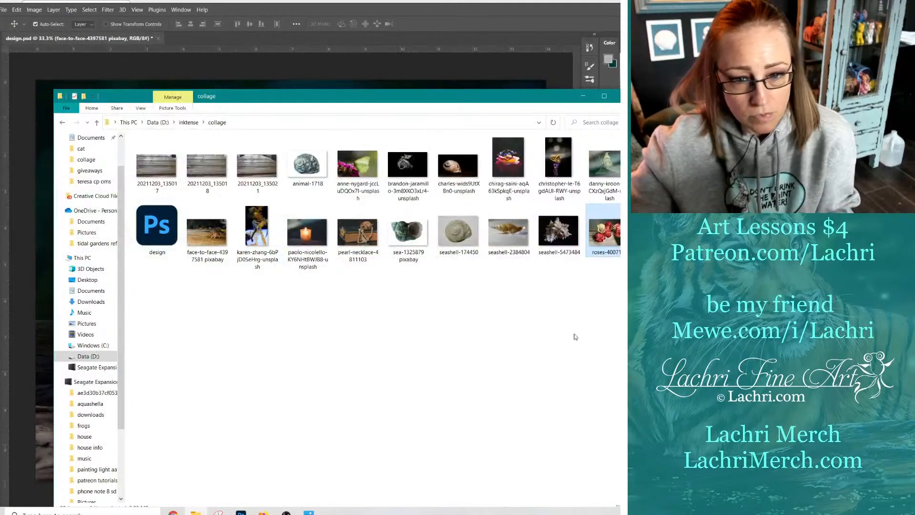
{"action": "left_click", "coordinate": [446, 34]}
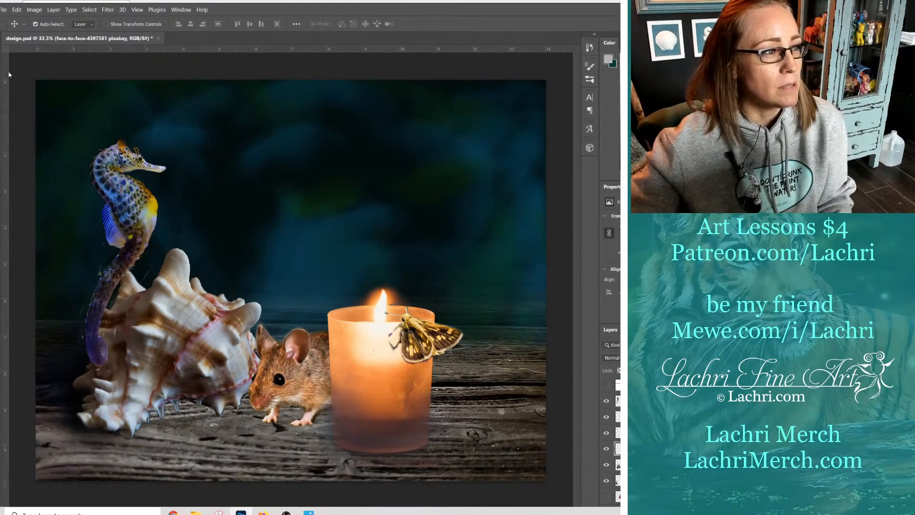
{"action": "left_click", "coordinate": [4, 10]}
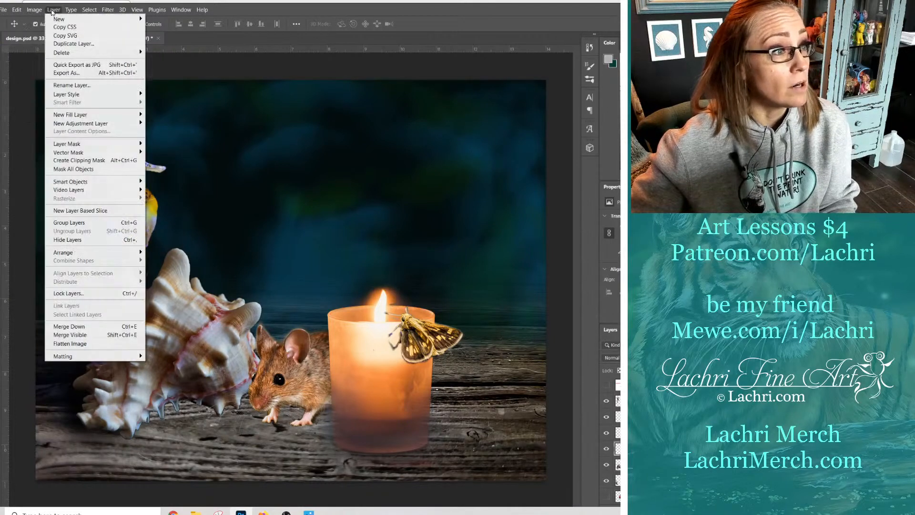
{"action": "mouse_move", "coordinate": [51, 12]}
{"action": "mouse_move", "coordinate": [70, 117]}
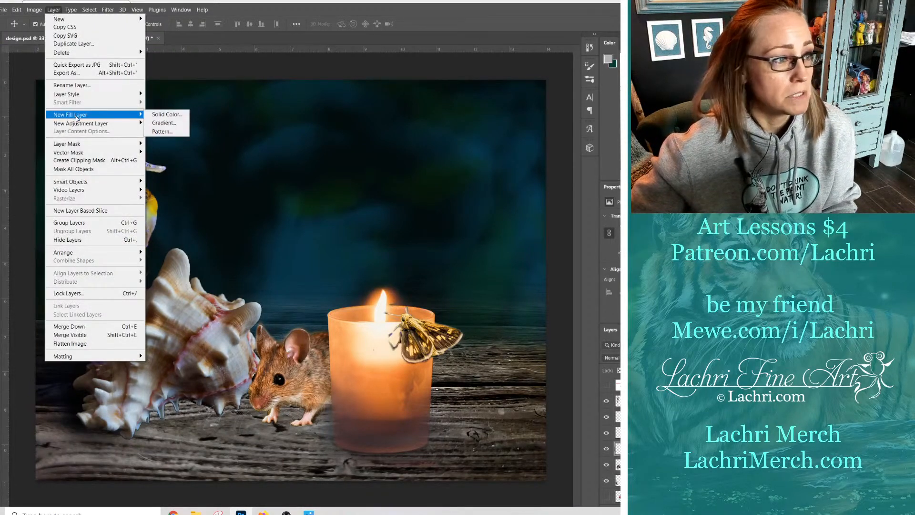
{"action": "mouse_move", "coordinate": [93, 20]}
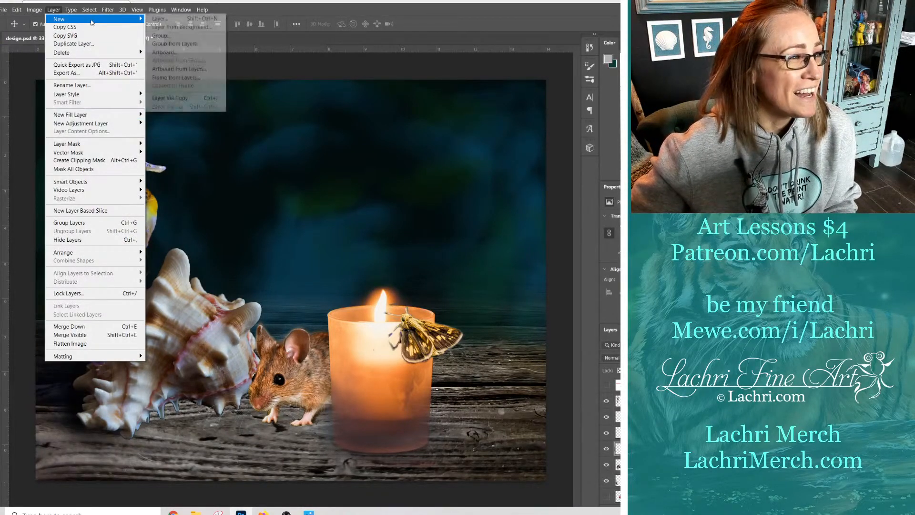
{"action": "left_click", "coordinate": [163, 19]}
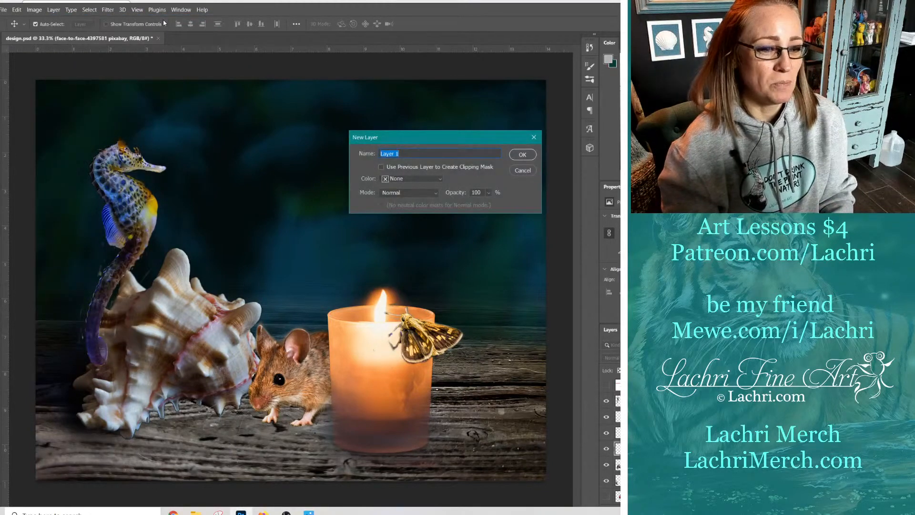
{"action": "type", "text": "fairy "}
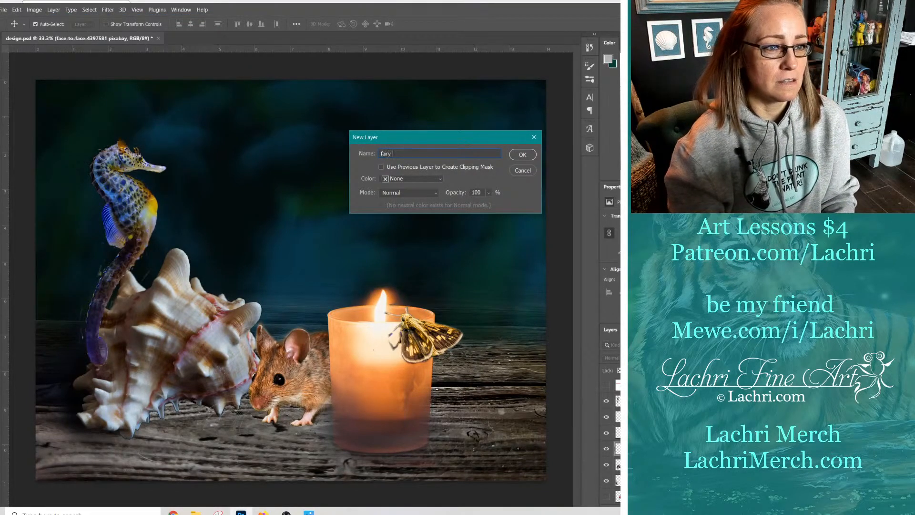
{"action": "type", "text": "lights"}
{"action": "key", "text": "Return"}
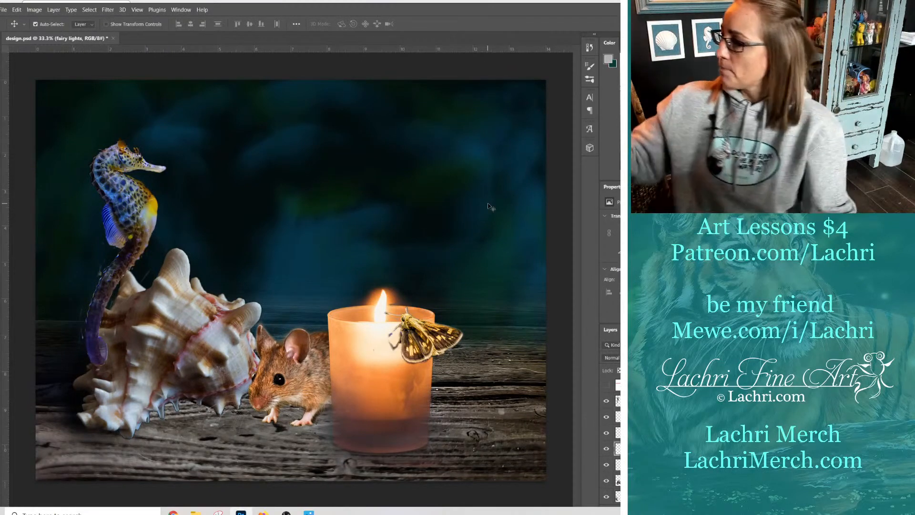
Switch to the Brush tool with the Hard Round Pressure Size preset and set its opacity to 100%.
{"action": "right_click", "coordinate": [313, 339]}
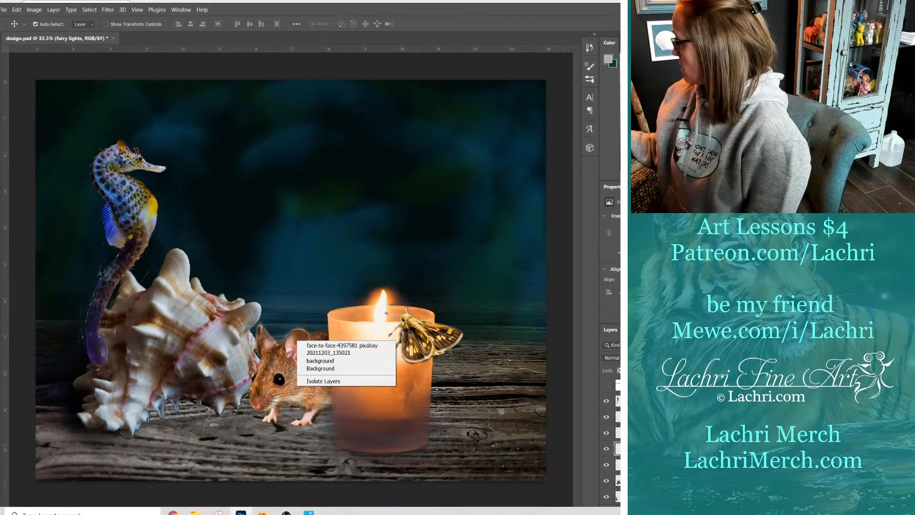
{"action": "key", "text": "Escape"}
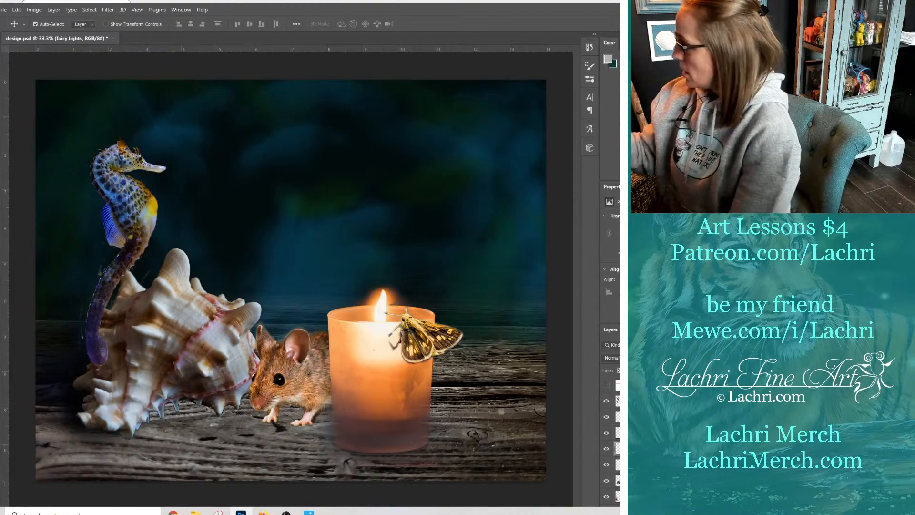
{"action": "right_click", "coordinate": [279, 318]}
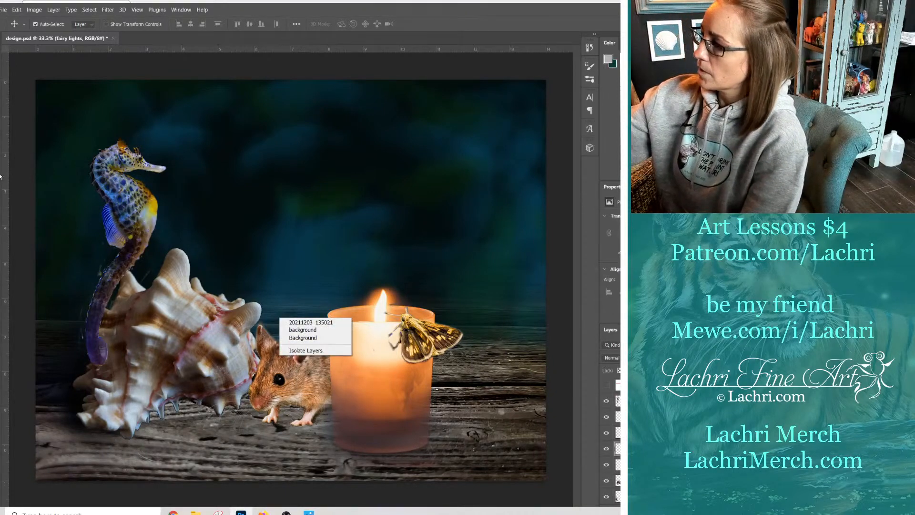
{"action": "left_click", "coordinate": [1, 155]}
{"action": "right_click", "coordinate": [263, 171]}
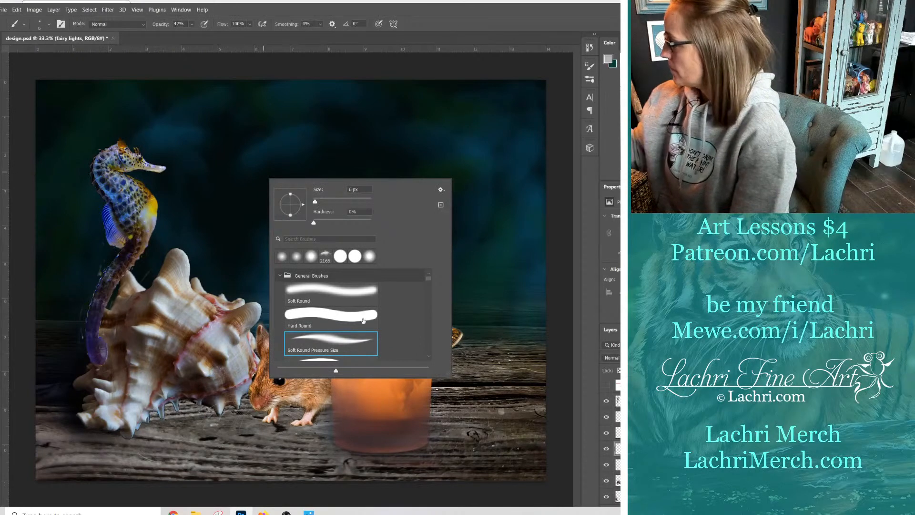
{"action": "left_click", "coordinate": [328, 355]}
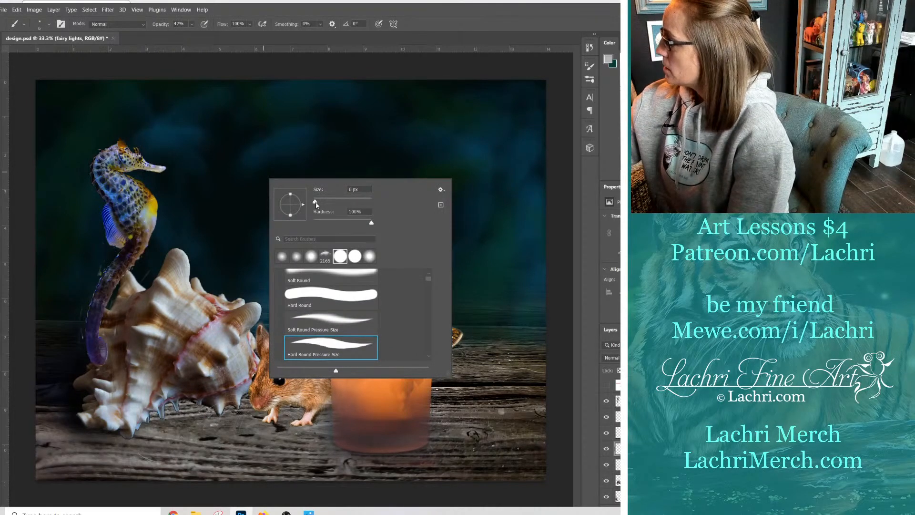
{"action": "left_click", "coordinate": [475, 408]}
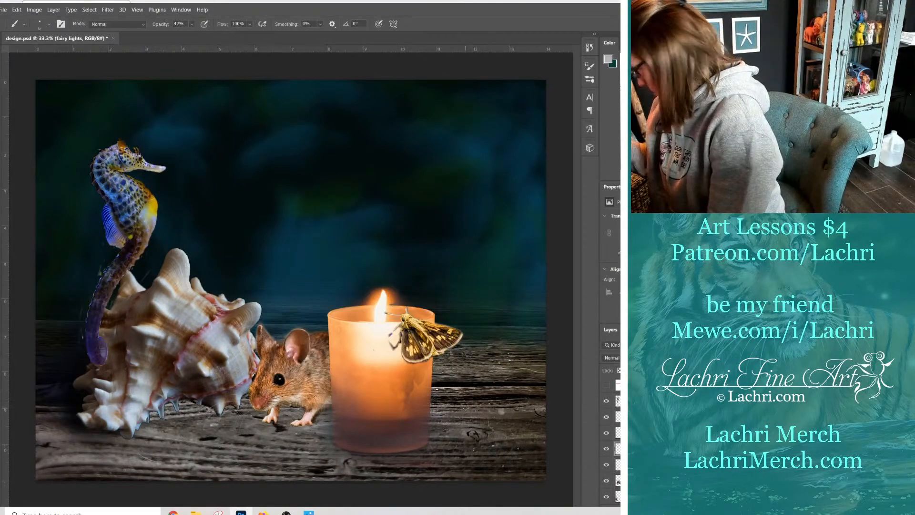
{"action": "left_click_drag", "start_coordinate": [192, 27], "coordinate": [227, 37]}
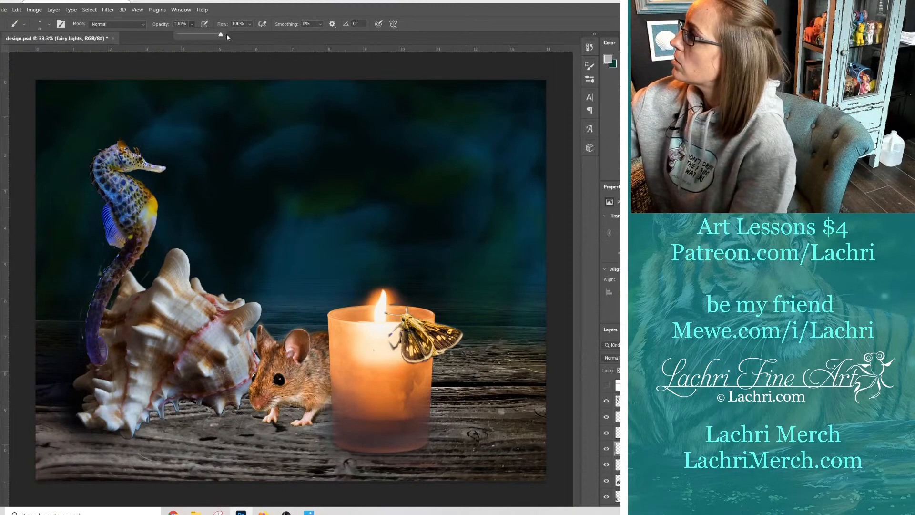
Sample a pale cream colour from the candle's glow and choose a softer 15 px brush with 34% hardness.
{"action": "left_click", "coordinate": [458, 142]}
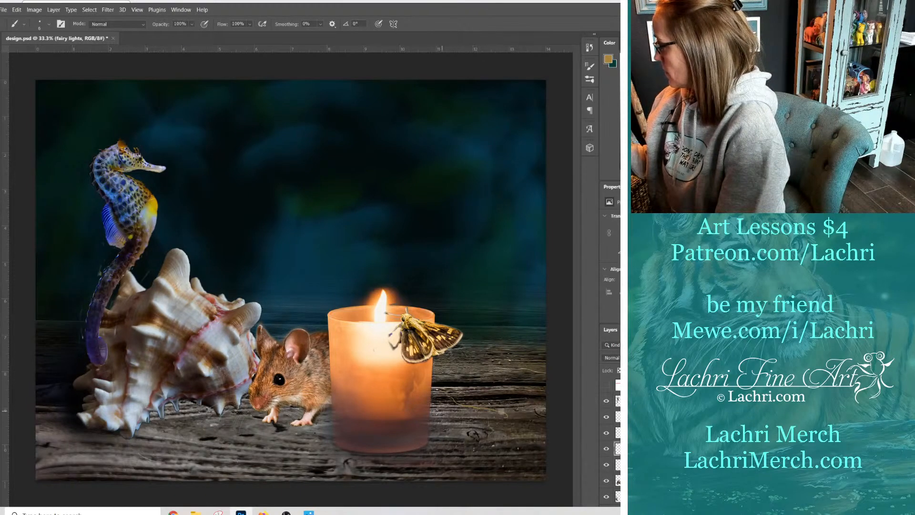
{"action": "left_click", "coordinate": [374, 352], "text": "alt"}
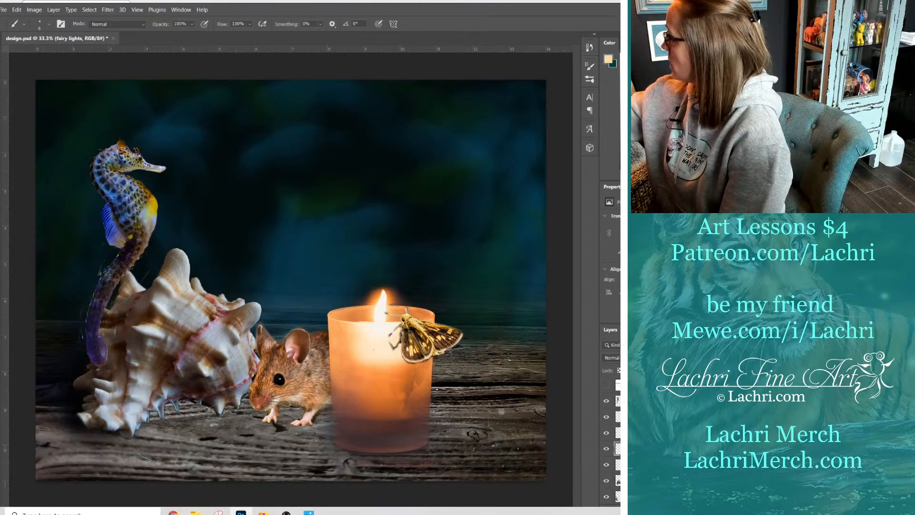
{"action": "right_click", "coordinate": [481, 401]}
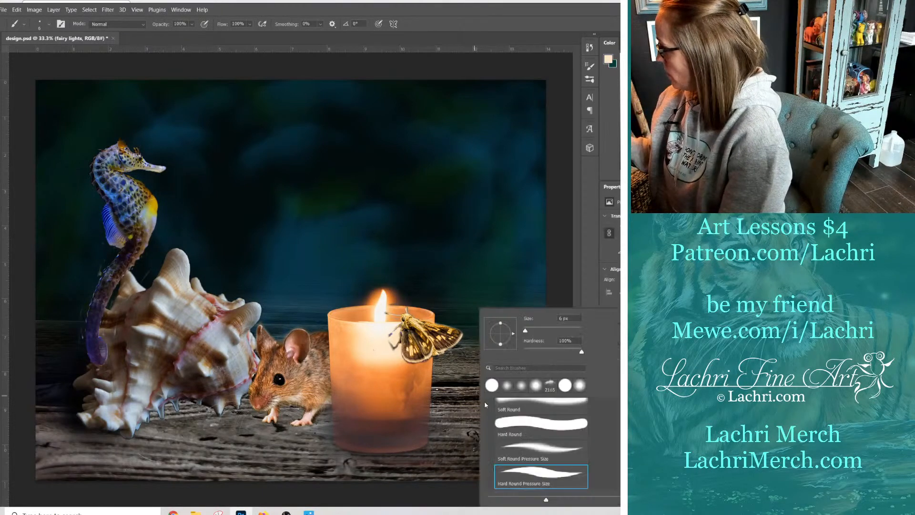
{"action": "left_click", "coordinate": [535, 384]}
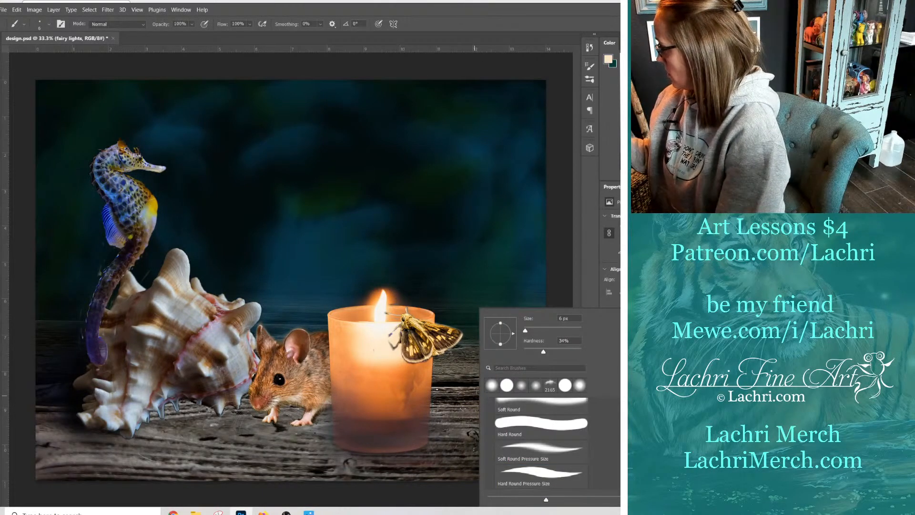
{"action": "left_click_drag", "start_coordinate": [525, 331], "coordinate": [527, 331]}
{"action": "left_click", "coordinate": [464, 406]}
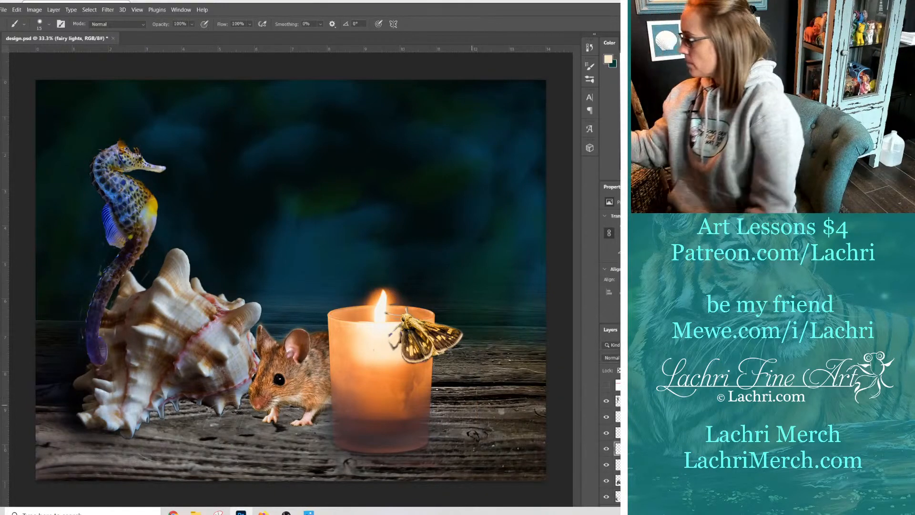
Using the Soft Round brush at 49% opacity, dab small glowing spots across the wooden table, candle base and shell.
{"action": "right_click", "coordinate": [488, 411]}
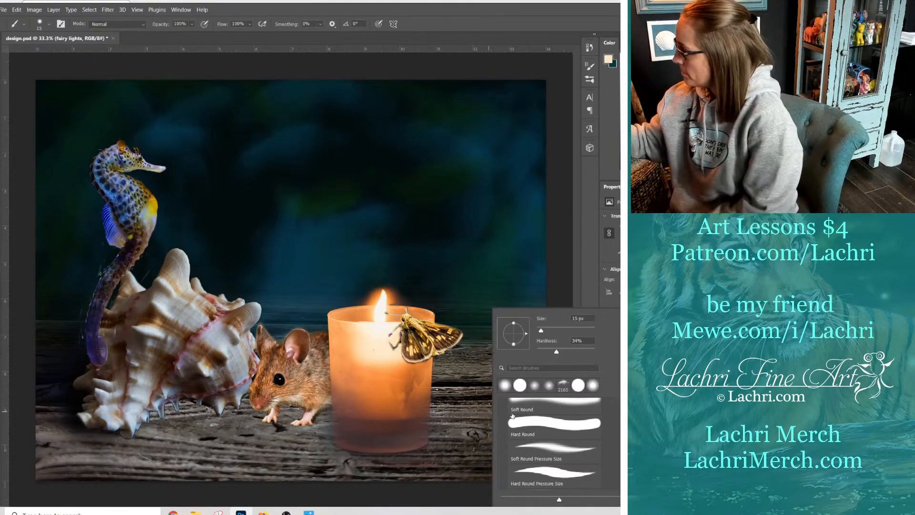
{"action": "left_click", "coordinate": [566, 404]}
{"action": "left_click", "coordinate": [192, 24]}
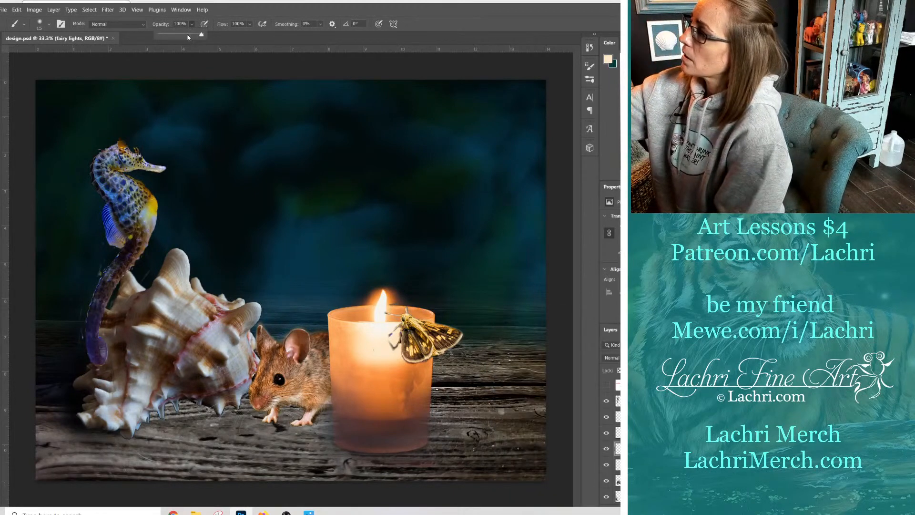
{"action": "left_click_drag", "start_coordinate": [188, 34], "coordinate": [180, 35]}
{"action": "left_click", "coordinate": [469, 410]}
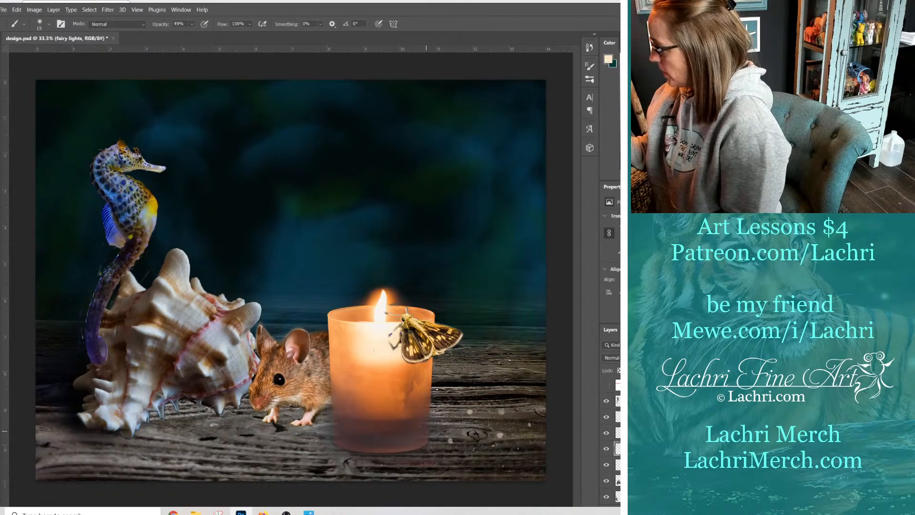
{"action": "left_click", "coordinate": [419, 425]}
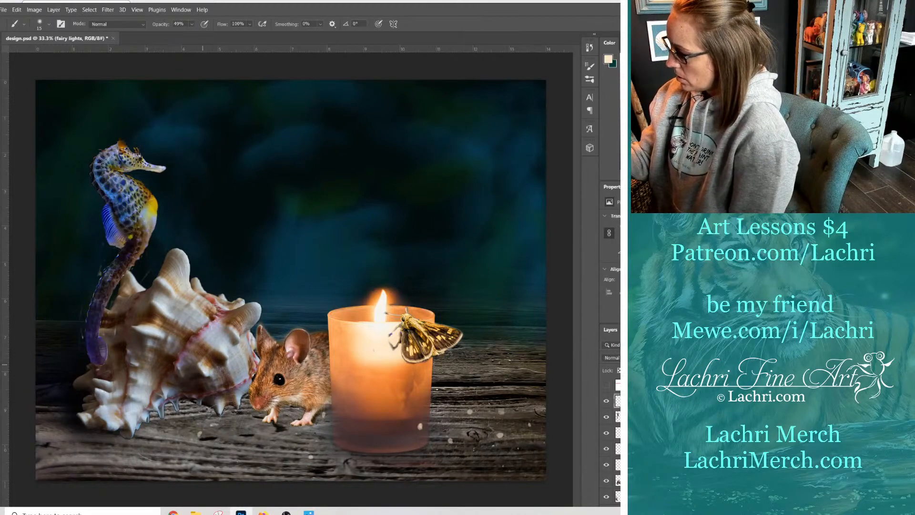
{"action": "left_click", "coordinate": [193, 367]}
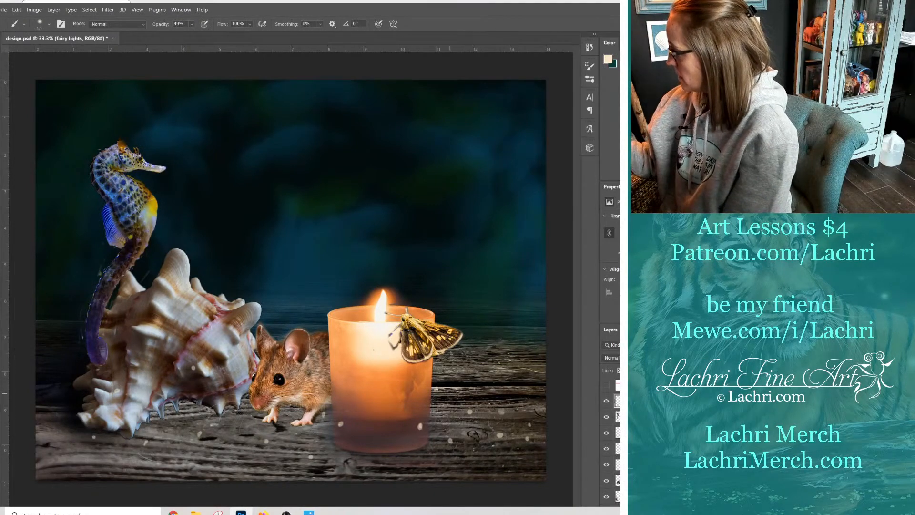
Using white and the Hard Round Pressure Size brush at 100% opacity, dab bright centres into the fairy-light spots.
{"action": "left_click", "coordinate": [621, 55]}
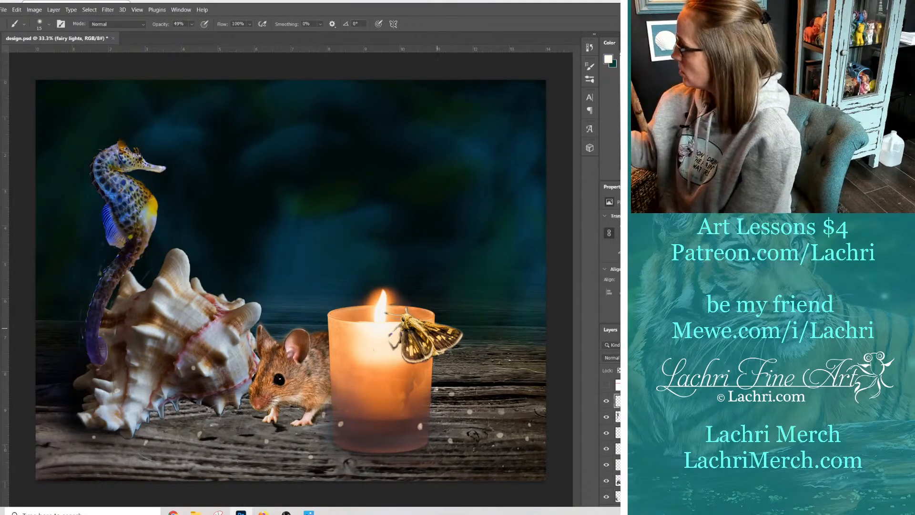
{"action": "right_click", "coordinate": [491, 381]}
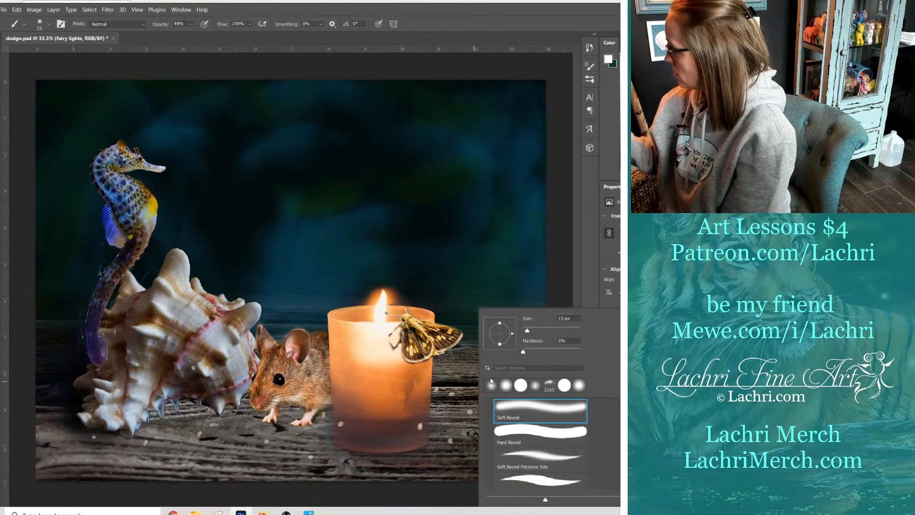
{"action": "left_click", "coordinate": [540, 478]}
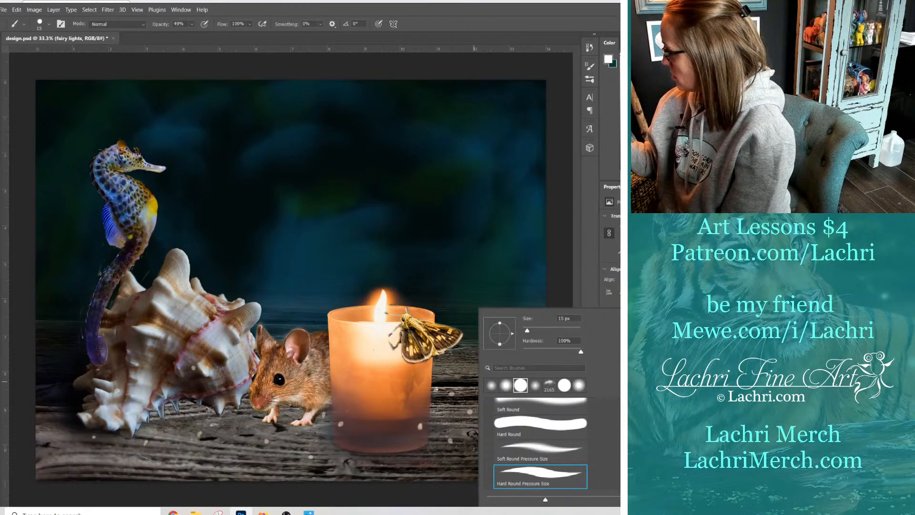
{"action": "left_click", "coordinate": [455, 434]}
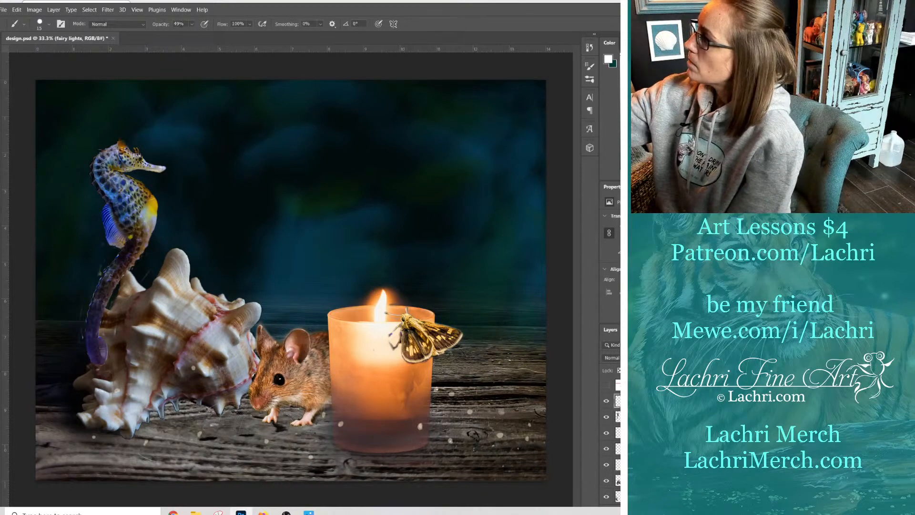
{"action": "left_click", "coordinate": [192, 24]}
{"action": "left_click_drag", "start_coordinate": [196, 34], "coordinate": [283, 41]}
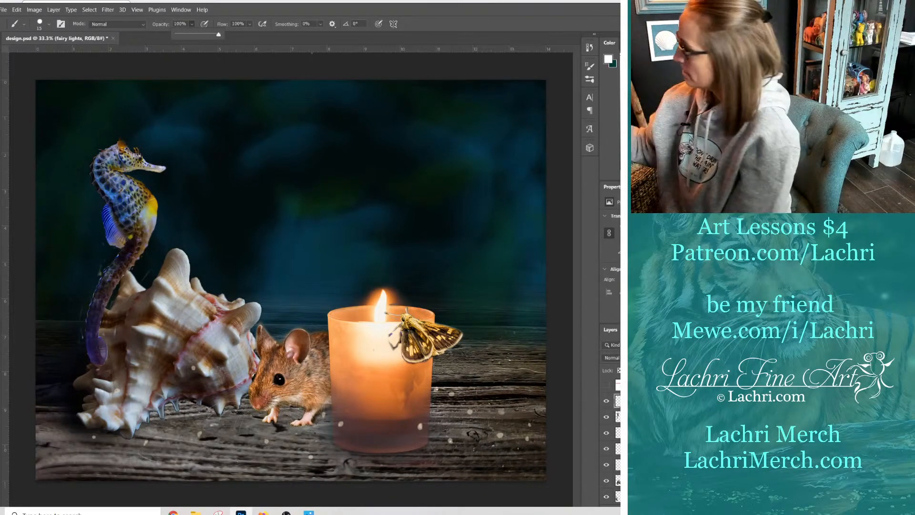
{"action": "left_click", "coordinate": [500, 435]}
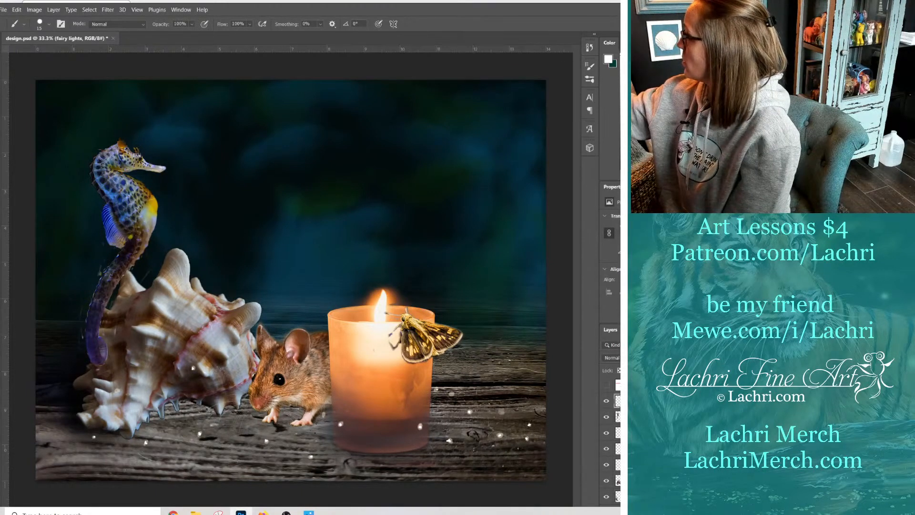
Choose a warm golden yellow as the painting colour and switch to the Soft Round brush preset.
{"action": "left_click", "coordinate": [667, 70]}
{"action": "left_click", "coordinate": [667, 57]}
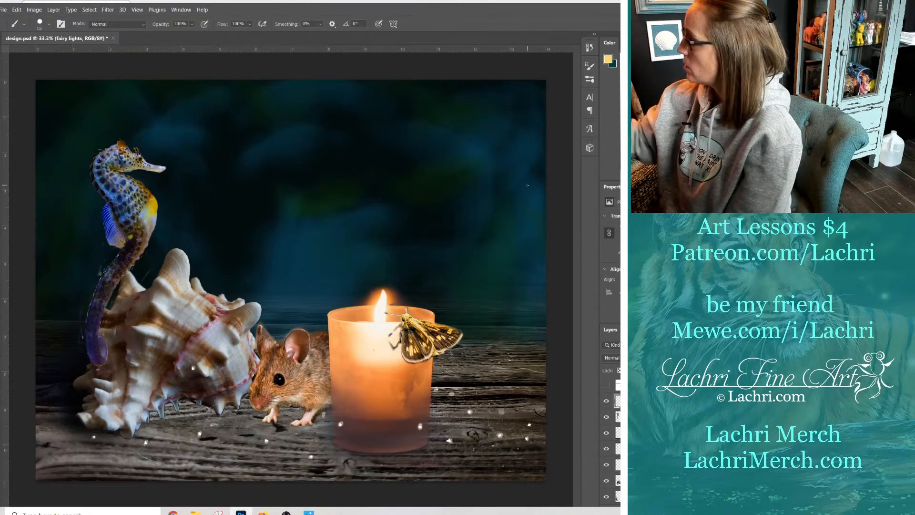
{"action": "right_click", "coordinate": [547, 443]}
{"action": "left_click", "coordinate": [596, 388]}
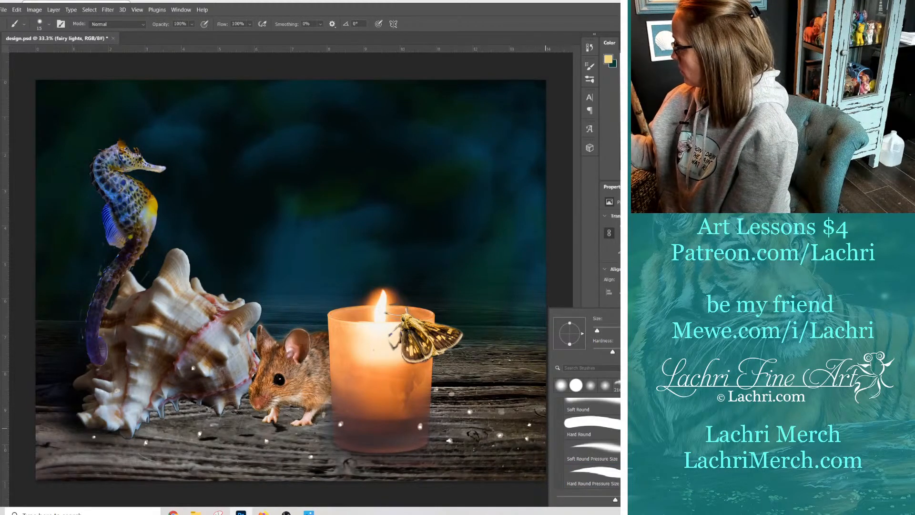
{"action": "left_click", "coordinate": [590, 385]}
{"action": "left_click", "coordinate": [596, 327]}
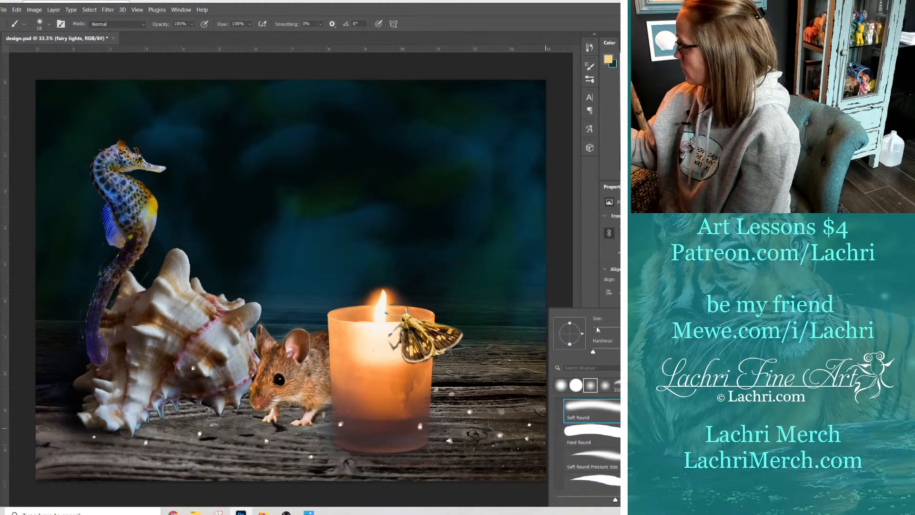
Set the Soft Round brush to 23 px and 11% opacity and dab a faint glow on the light beside the candle.
{"action": "left_click", "coordinate": [191, 25]}
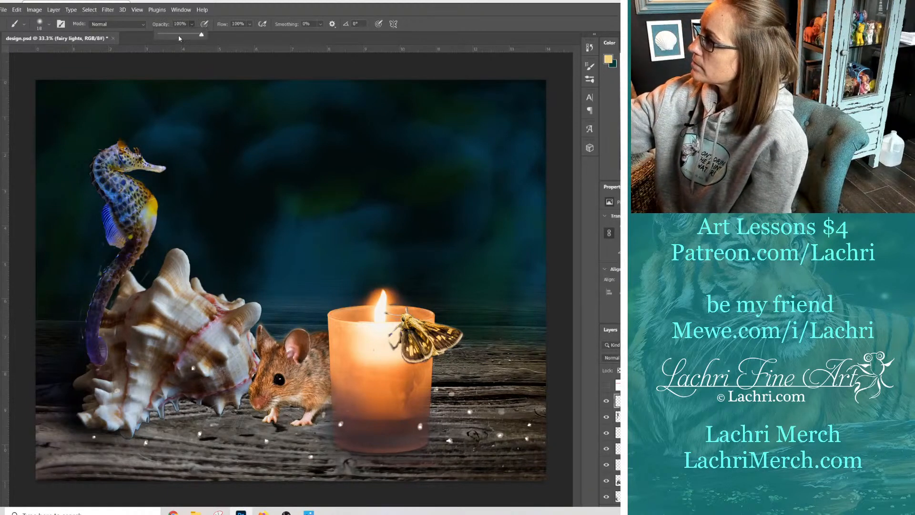
{"action": "left_click", "coordinate": [178, 35]}
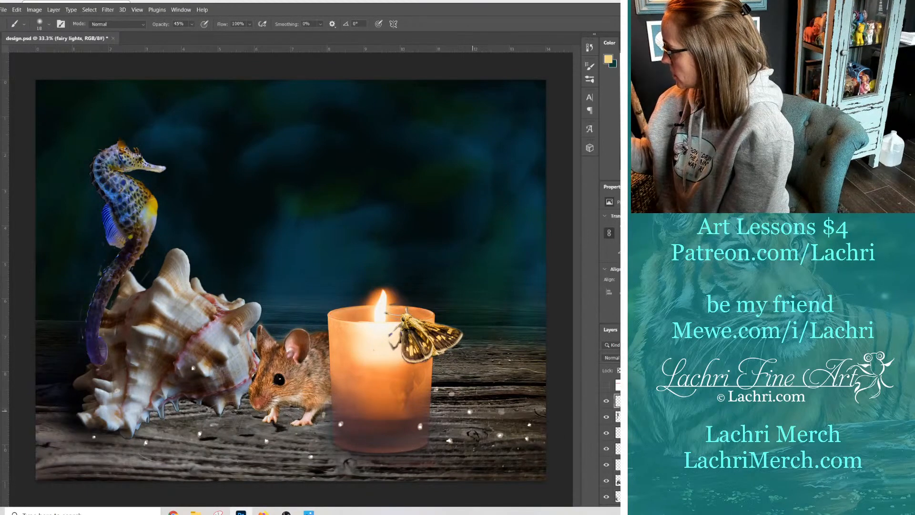
{"action": "right_click", "coordinate": [479, 421]}
{"action": "left_click", "coordinate": [525, 330]}
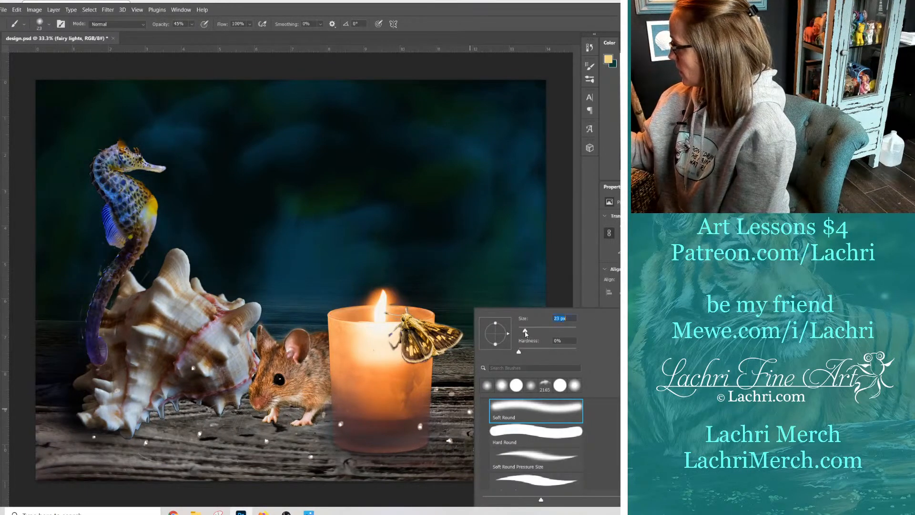
{"action": "left_click", "coordinate": [192, 24]}
{"action": "left_click", "coordinate": [184, 34]}
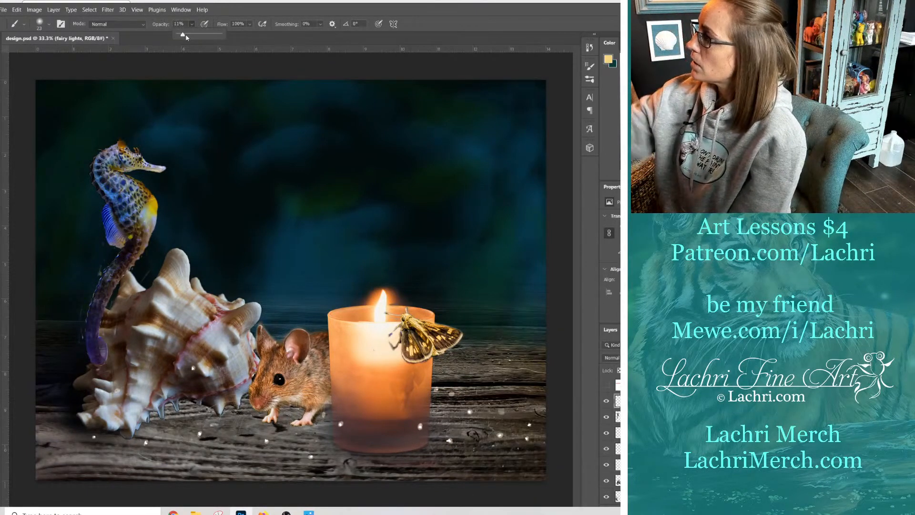
{"action": "left_click", "coordinate": [452, 392]}
{"action": "left_click", "coordinate": [452, 392]}
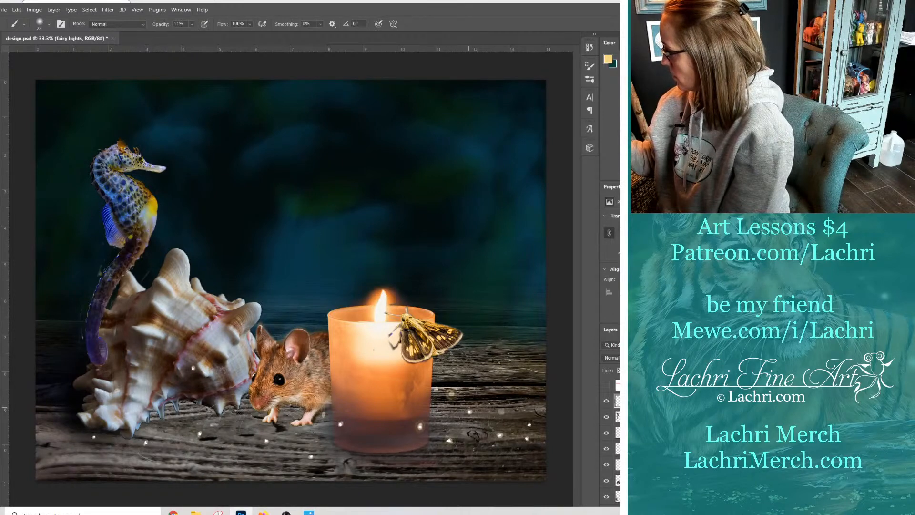
Raise the brush opacity to 34% and dab yellow glows over the fairy lights on the table to the candle's right.
{"action": "left_click", "coordinate": [192, 24]}
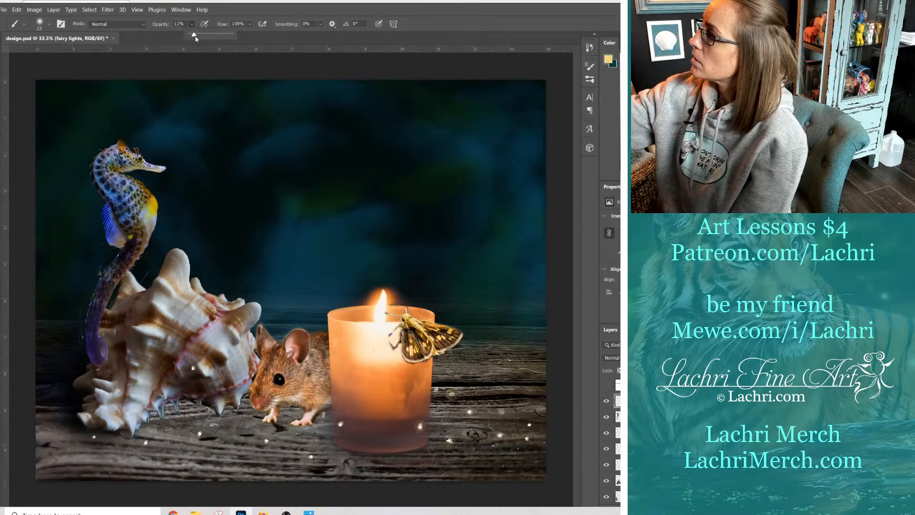
{"action": "left_click_drag", "start_coordinate": [195, 36], "coordinate": [204, 36]}
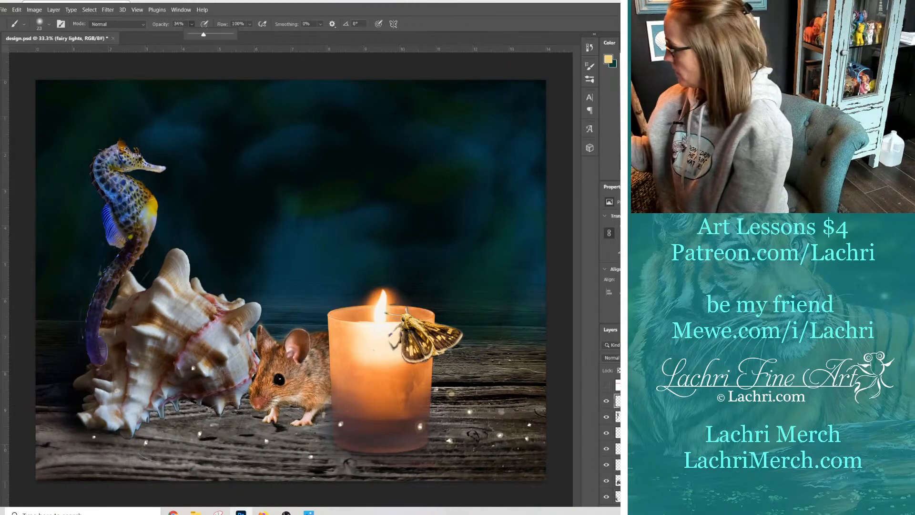
{"action": "left_click", "coordinate": [498, 435]}
{"action": "left_click", "coordinate": [500, 435]}
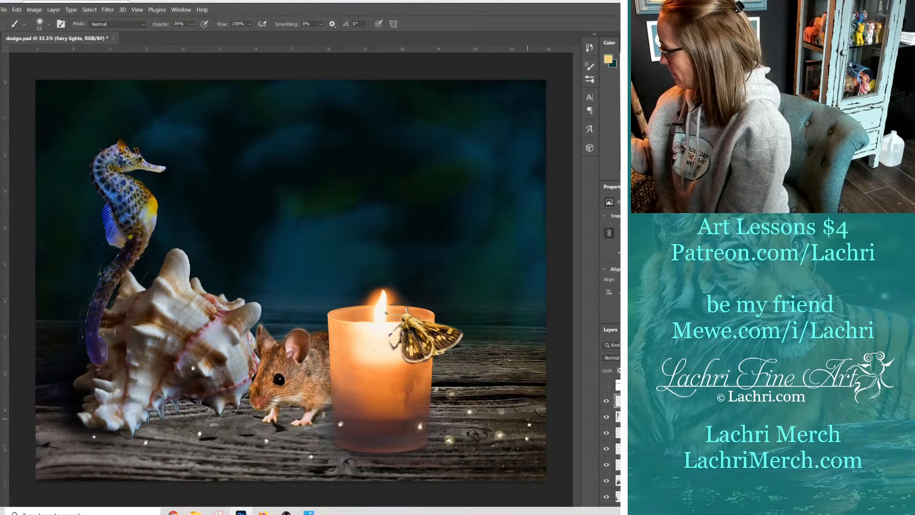
{"action": "left_click", "coordinate": [528, 423]}
{"action": "left_click", "coordinate": [528, 423]}
{"action": "left_click", "coordinate": [526, 438]}
{"action": "left_click", "coordinate": [527, 438]}
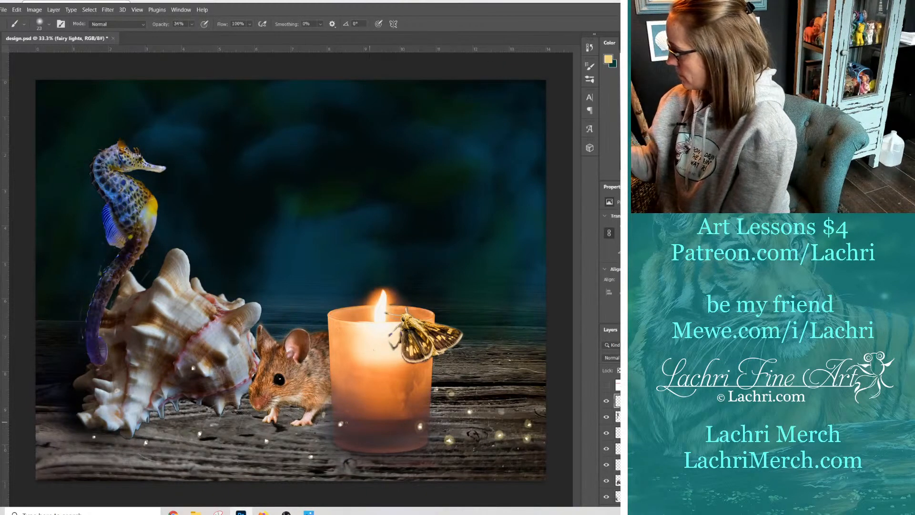
Dab the same yellow glow over the lights on the candle base and the table in front of the mouse and shell.
{"action": "left_click", "coordinate": [340, 423]}
{"action": "left_click", "coordinate": [340, 425]}
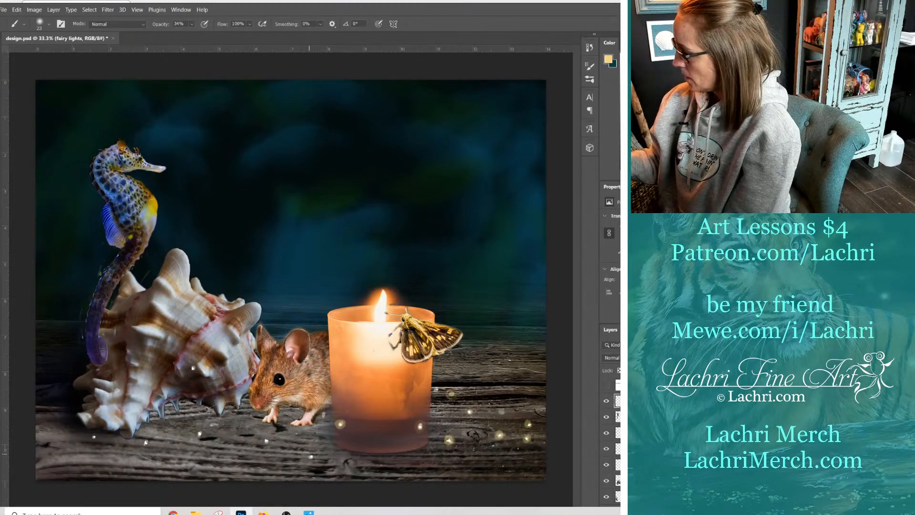
{"action": "left_click", "coordinate": [310, 457]}
{"action": "left_click", "coordinate": [312, 456]}
{"action": "left_click", "coordinate": [265, 440]}
{"action": "left_click", "coordinate": [269, 440]}
{"action": "left_click", "coordinate": [199, 433]}
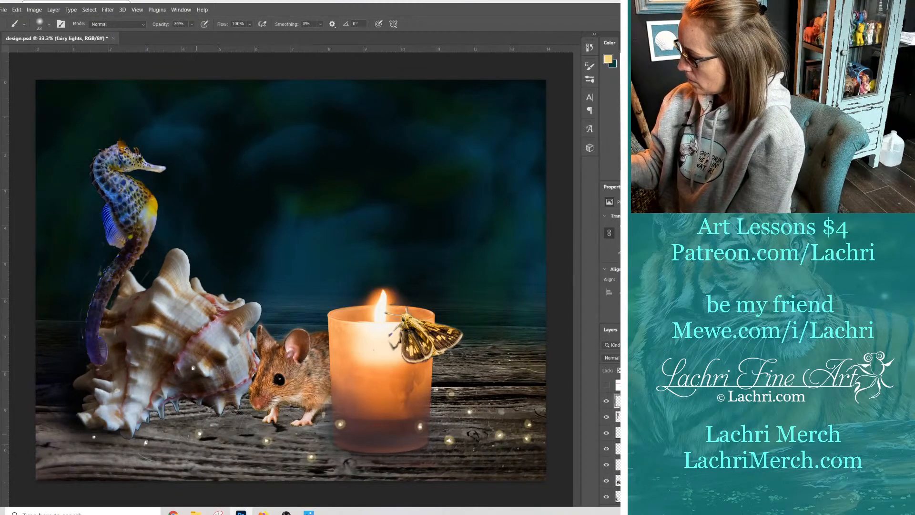
{"action": "left_click", "coordinate": [146, 440]}
{"action": "left_click", "coordinate": [94, 436]}
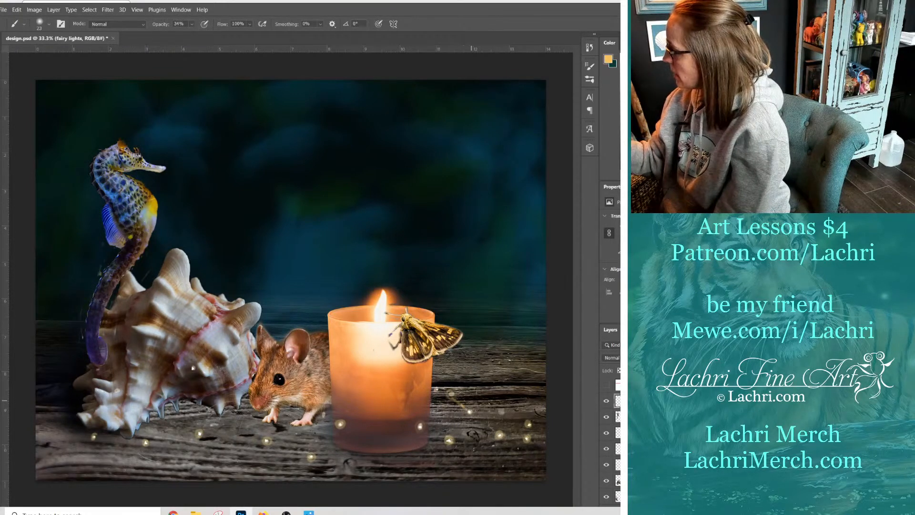
Switch to the Hard Round Pressure Size brush at 10 px and 100% opacity.
{"action": "right_click", "coordinate": [462, 404]}
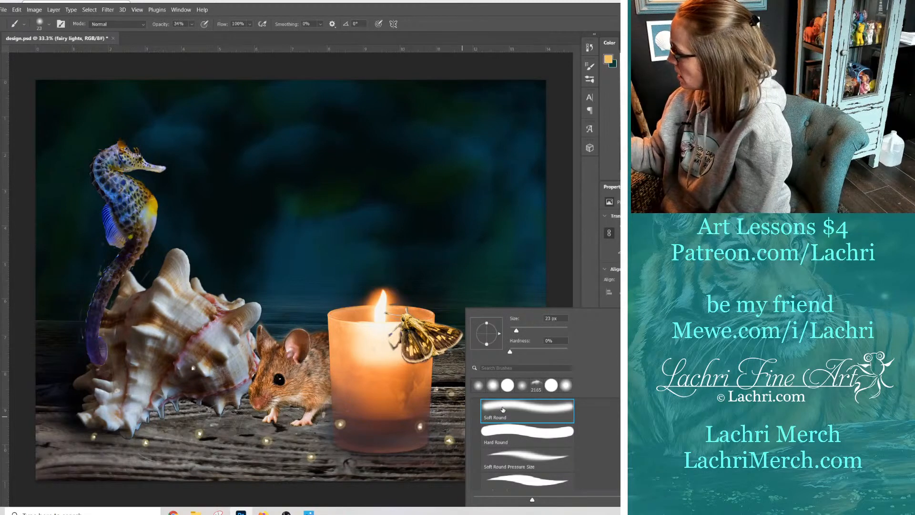
{"action": "left_click", "coordinate": [518, 475]}
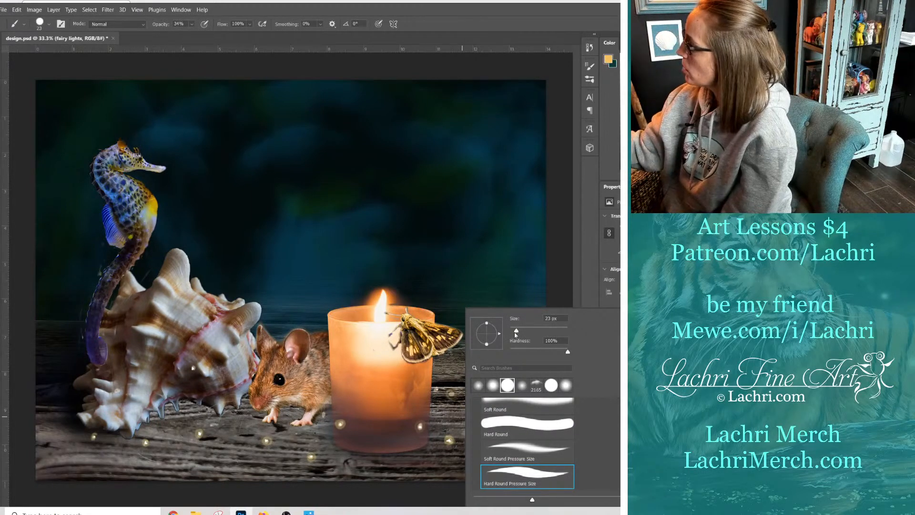
{"action": "left_click_drag", "start_coordinate": [516, 330], "coordinate": [515, 331]}
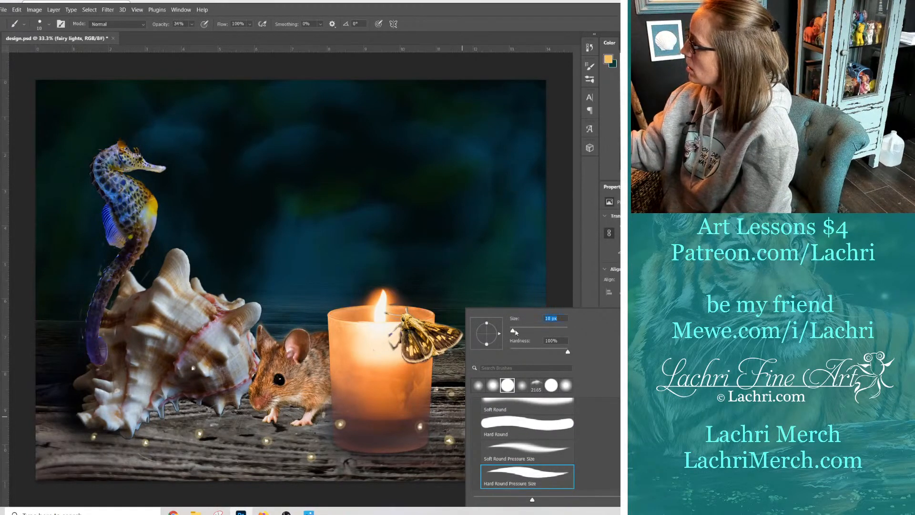
{"action": "left_click", "coordinate": [191, 24]}
{"action": "mouse_move", "coordinate": [195, 34]}
{"action": "left_mouse_down"}
{"action": "mouse_move", "coordinate": [213, 35]}
{"action": "mouse_move", "coordinate": [224, 52]}
{"action": "left_mouse_up"}
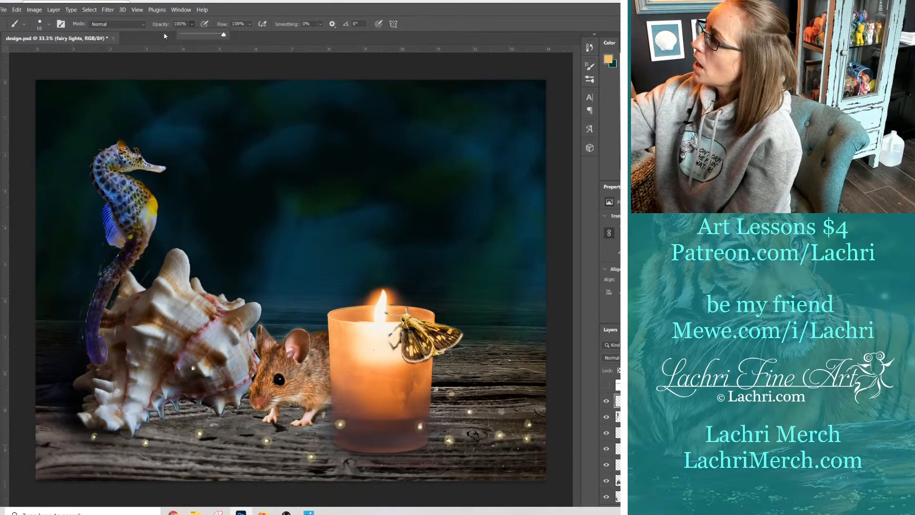
{"action": "right_click", "coordinate": [294, 261]}
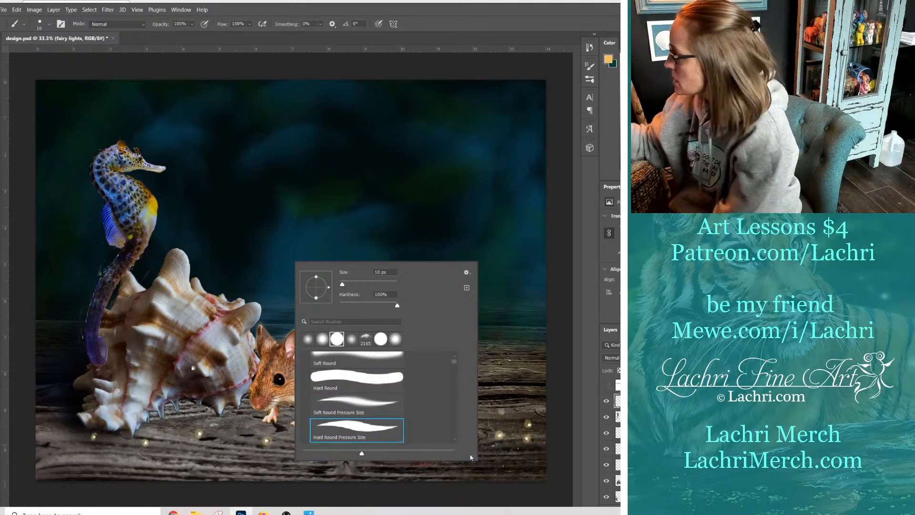
Paint a thin wavy orange wire linking the fairy lights from the table's right side across the candle base towards the shell.
{"action": "left_click", "coordinate": [530, 426]}
{"action": "mouse_move", "coordinate": [530, 426]}
{"action": "left_mouse_down"}
{"action": "mouse_move", "coordinate": [532, 437]}
{"action": "mouse_move", "coordinate": [458, 439]}
{"action": "mouse_move", "coordinate": [425, 427]}
{"action": "mouse_move", "coordinate": [343, 426]}
{"action": "mouse_move", "coordinate": [281, 446]}
{"action": "mouse_move", "coordinate": [199, 435]}
{"action": "mouse_move", "coordinate": [193, 371]}
{"action": "mouse_move", "coordinate": [196, 406]}
{"action": "left_mouse_up"}
{"action": "left_click_drag", "start_coordinate": [190, 369], "coordinate": [123, 383]}
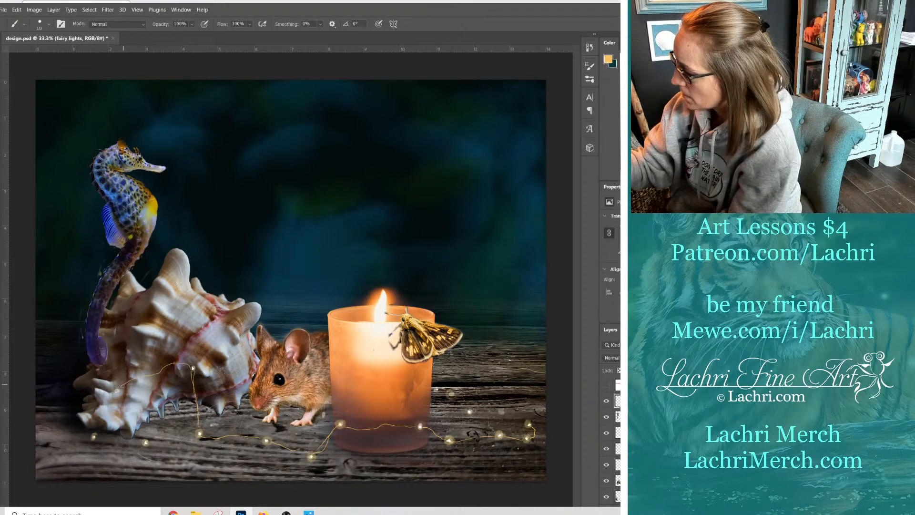
{"action": "left_click_drag", "start_coordinate": [128, 437], "coordinate": [95, 436]}
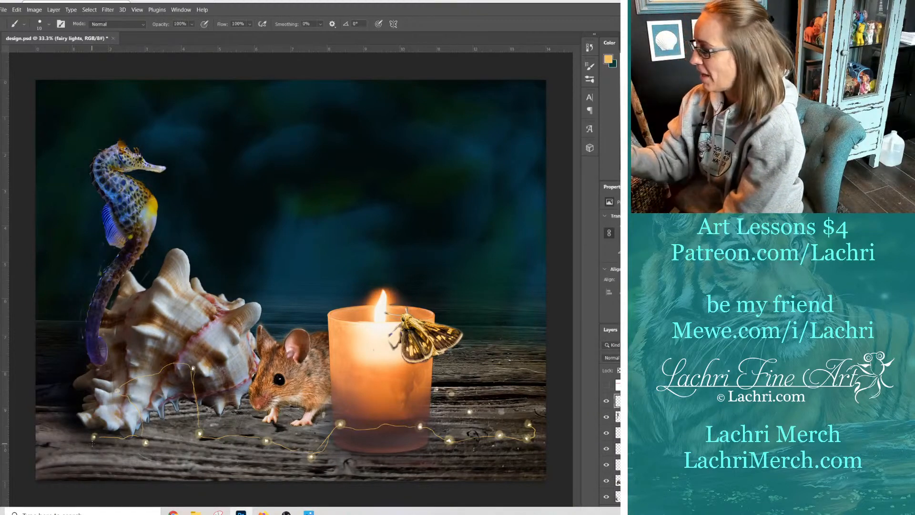
{"action": "key", "text": "ctrl+z"}
{"action": "key", "text": "ctrl+z"}
{"action": "key", "text": "ctrl+z"}
{"action": "key", "text": "ctrl+z"}
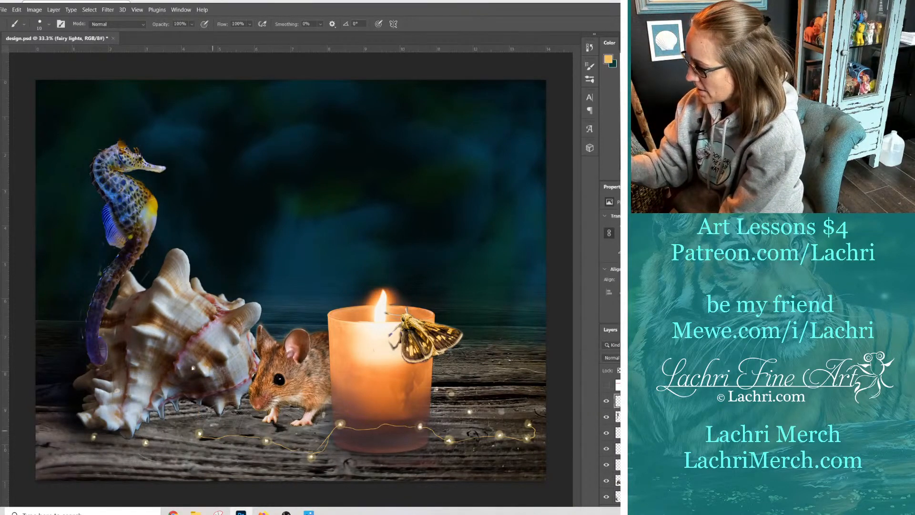
Continue the thin wire past the table lights and around the shell, and paint a second wavy strand across the whole table.
{"action": "left_click_drag", "start_coordinate": [199, 435], "coordinate": [97, 438]}
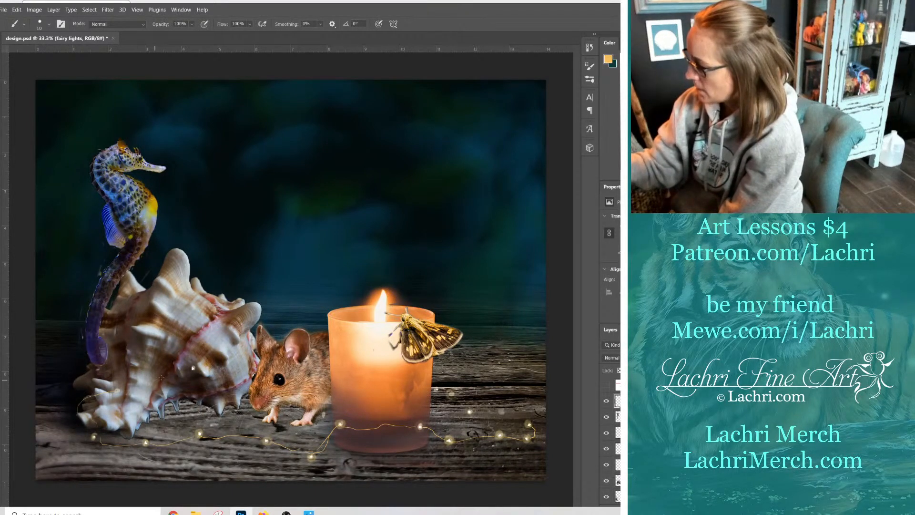
{"action": "left_click_drag", "start_coordinate": [162, 377], "coordinate": [177, 372]}
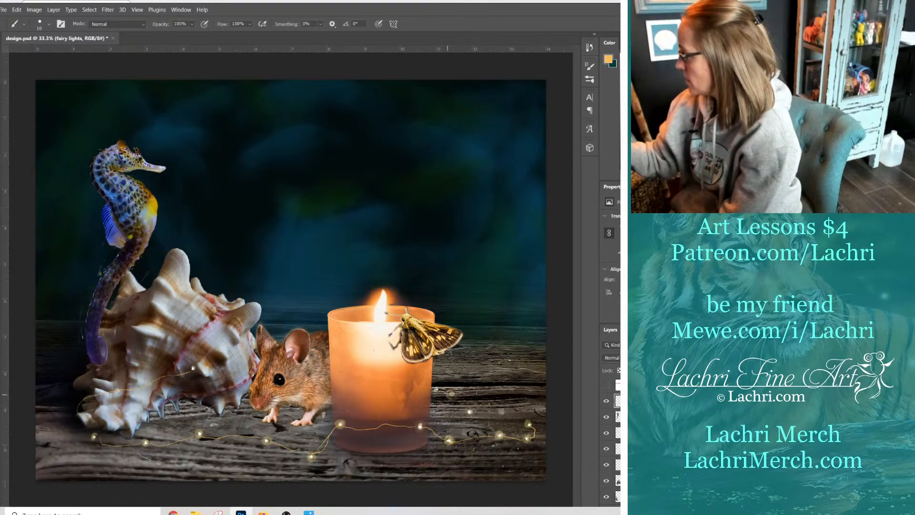
{"action": "mouse_move", "coordinate": [458, 397]}
{"action": "left_mouse_down"}
{"action": "mouse_move", "coordinate": [470, 413]}
{"action": "mouse_move", "coordinate": [522, 423]}
{"action": "left_mouse_up"}
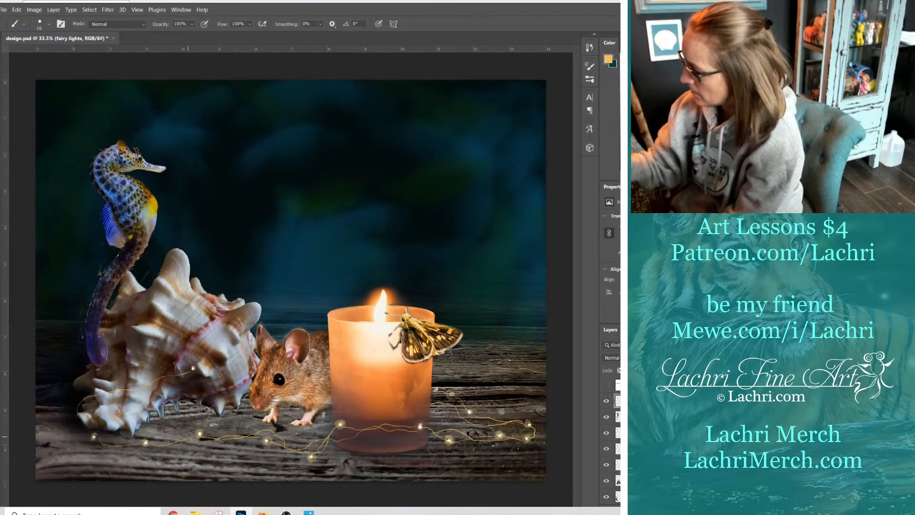
{"action": "mouse_move", "coordinate": [188, 436]}
{"action": "left_mouse_down"}
{"action": "mouse_move", "coordinate": [88, 446]}
{"action": "mouse_move", "coordinate": [28, 433]}
{"action": "mouse_move", "coordinate": [86, 443]}
{"action": "mouse_move", "coordinate": [83, 394]}
{"action": "mouse_move", "coordinate": [198, 371]}
{"action": "left_mouse_up"}
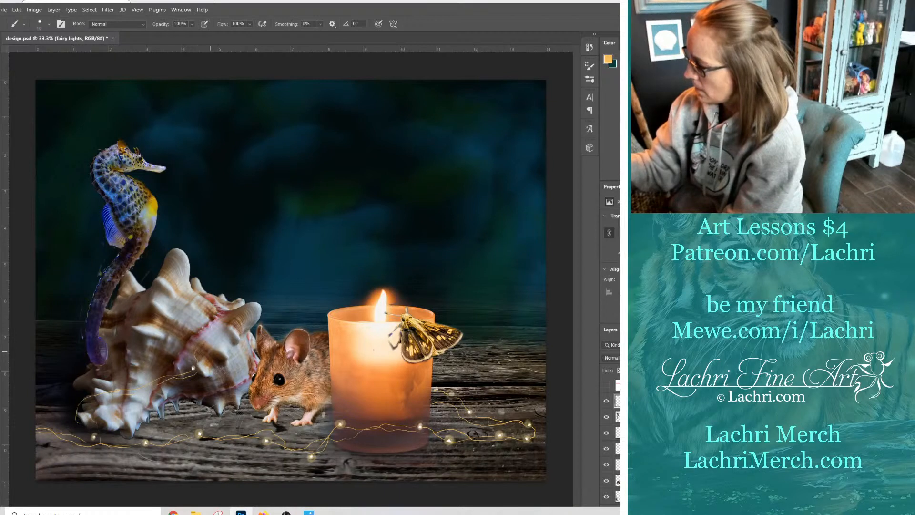
{"action": "left_click_drag", "start_coordinate": [238, 311], "coordinate": [232, 316]}
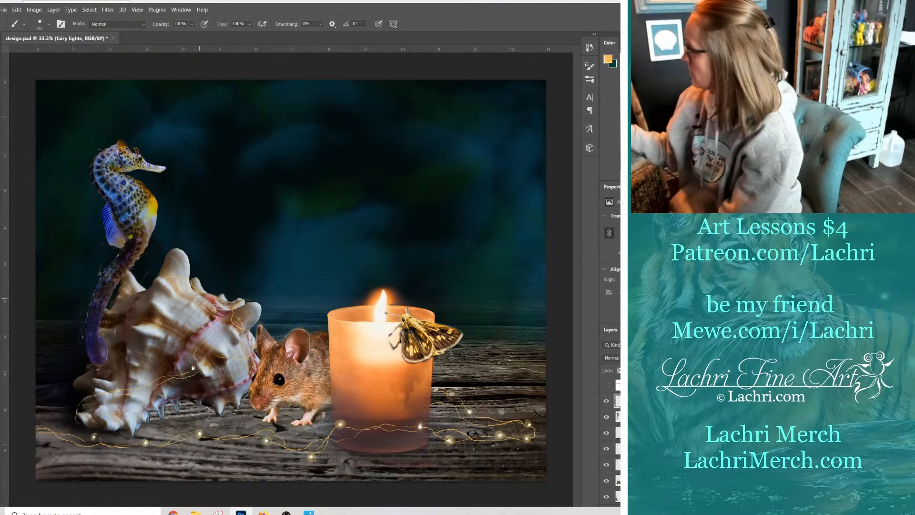
Adjust the painting colour to a lighter golden yellow.
{"action": "left_click", "coordinate": [729, 153]}
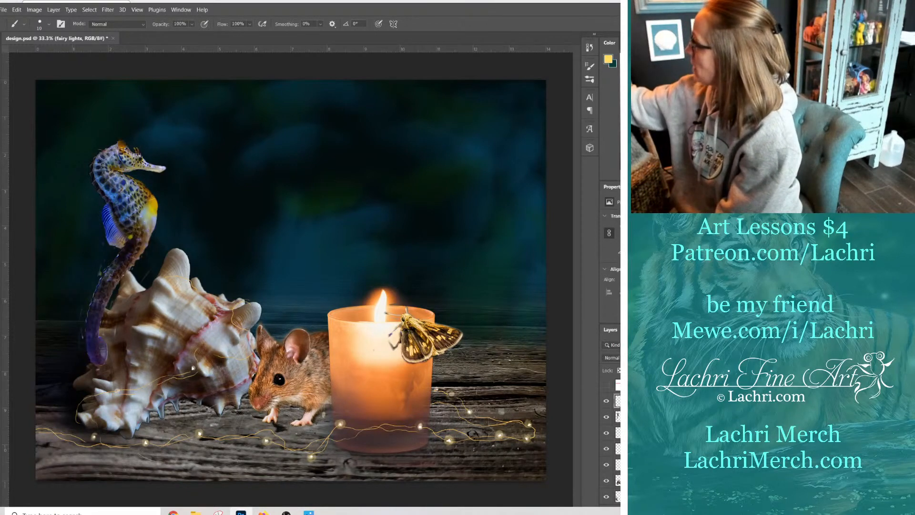
{"action": "left_click", "coordinate": [729, 157]}
{"action": "right_click", "coordinate": [485, 241]}
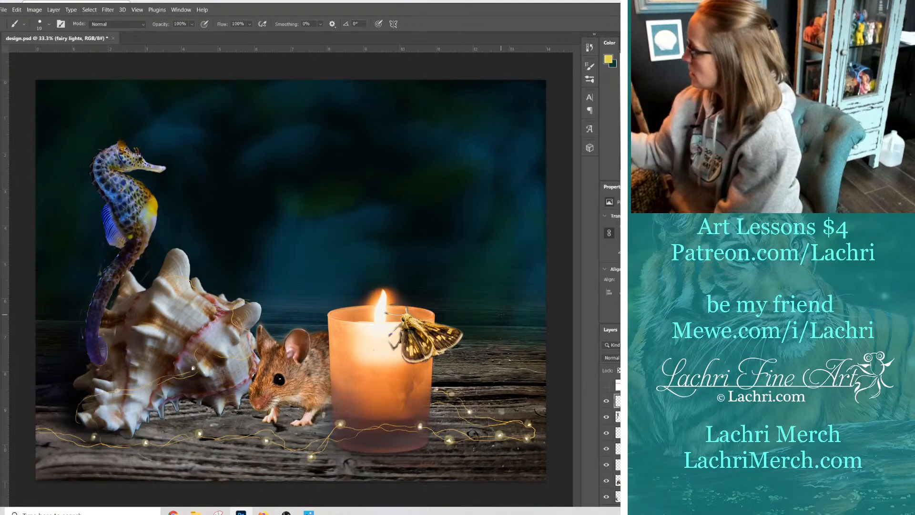
{"action": "right_click", "coordinate": [553, 302]}
{"action": "left_click", "coordinate": [729, 155]}
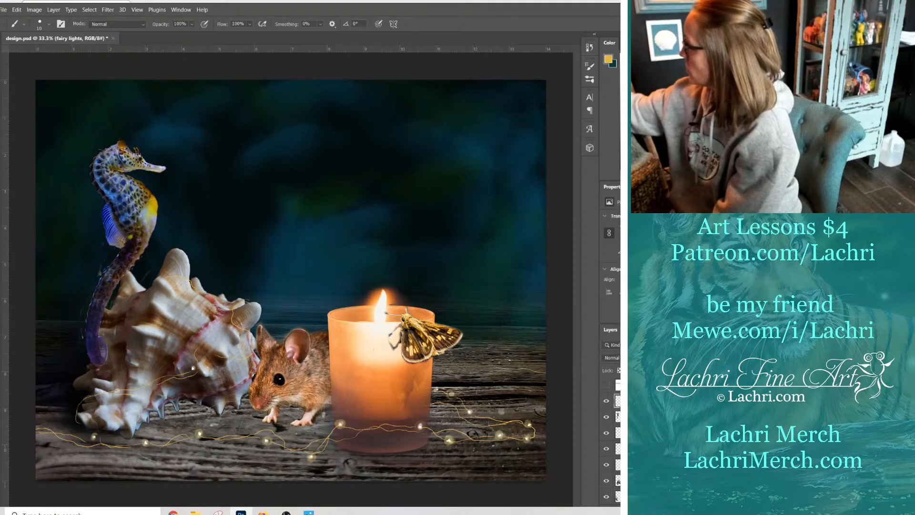
{"action": "left_click", "coordinate": [729, 153]}
Switch to the Soft Round brush with 71% opacity and a size of 44 px.
{"action": "right_click", "coordinate": [492, 425]}
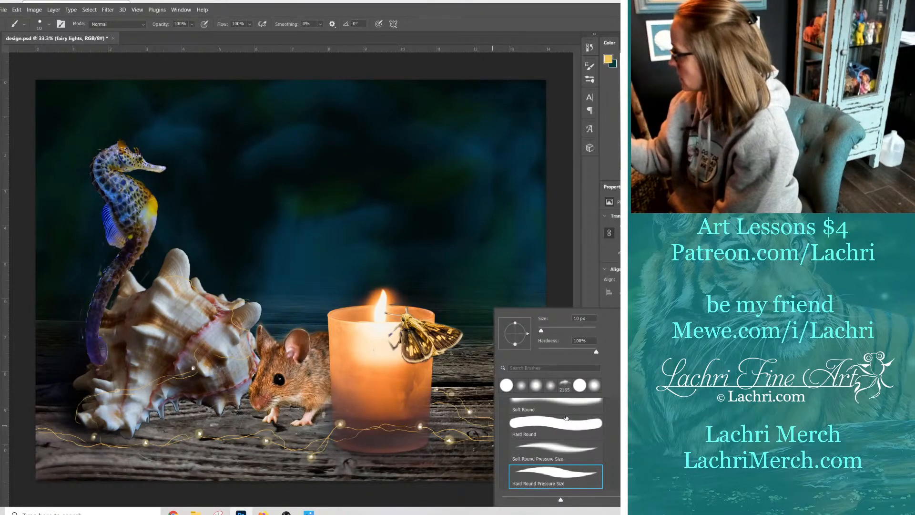
{"action": "left_click", "coordinate": [576, 403]}
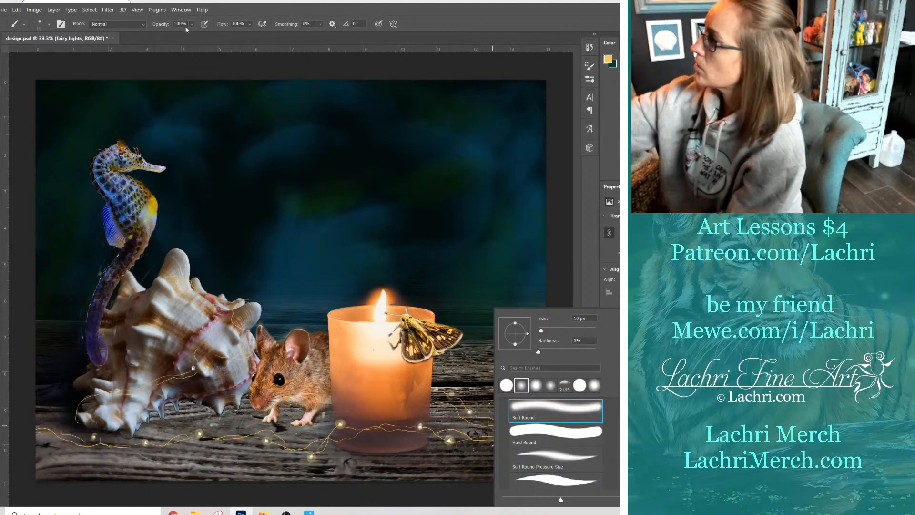
{"action": "left_click", "coordinate": [192, 24]}
{"action": "left_click_drag", "start_coordinate": [201, 36], "coordinate": [190, 36]}
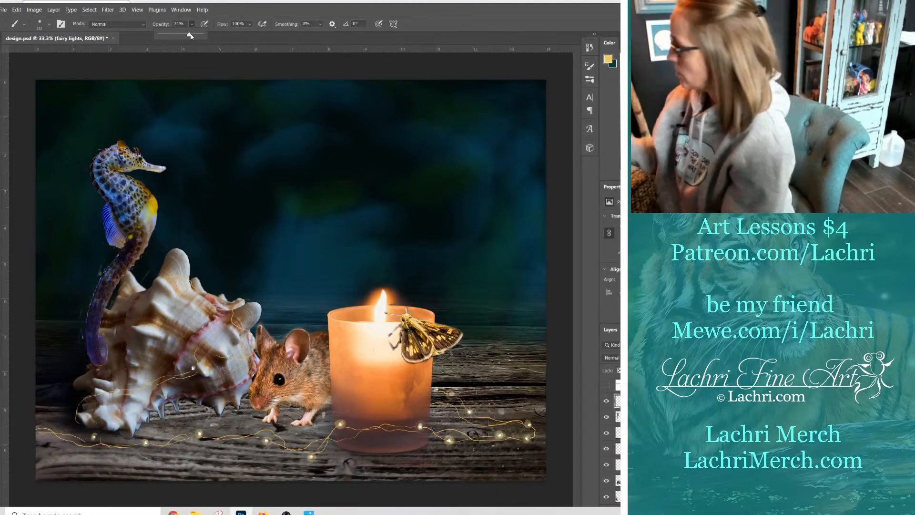
{"action": "right_click", "coordinate": [536, 395]}
{"action": "left_click", "coordinate": [510, 329]}
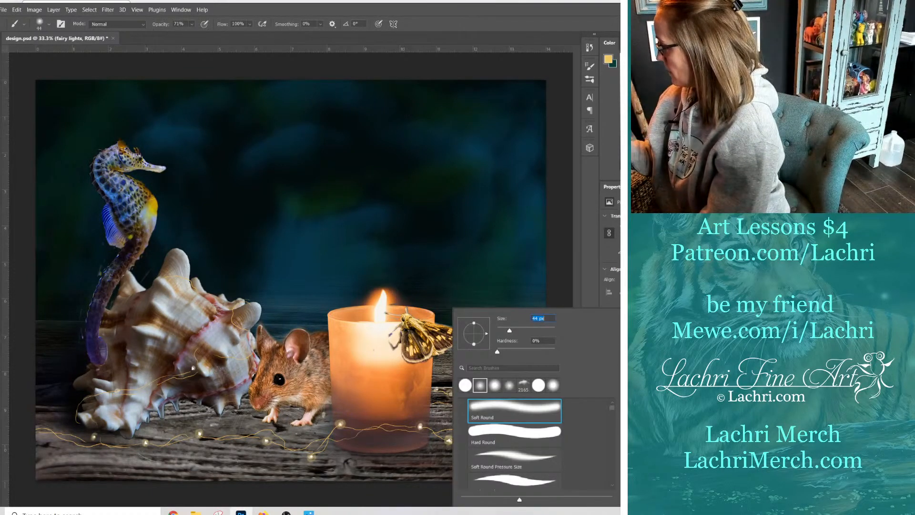
Dab soft golden light glows along the wire across the front left of the table, below the shell and mouse.
{"action": "key", "text": "Return"}
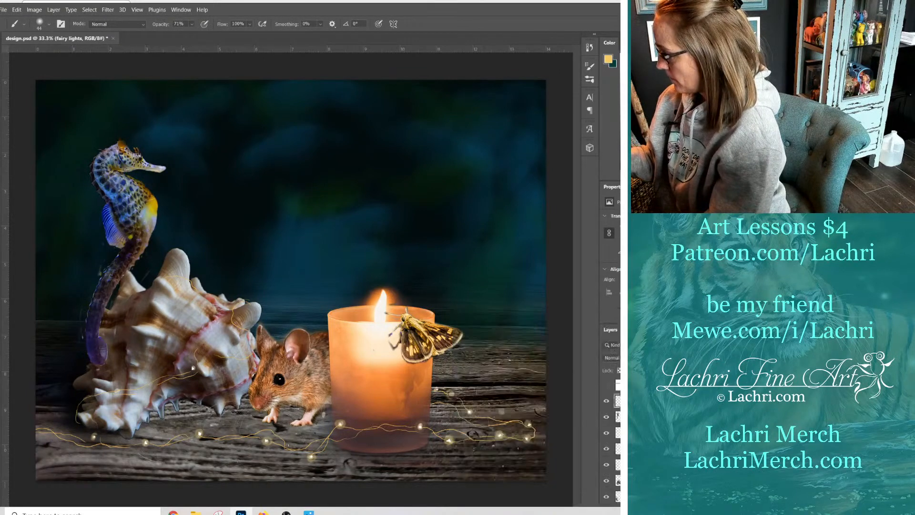
{"action": "left_click", "coordinate": [231, 434]}
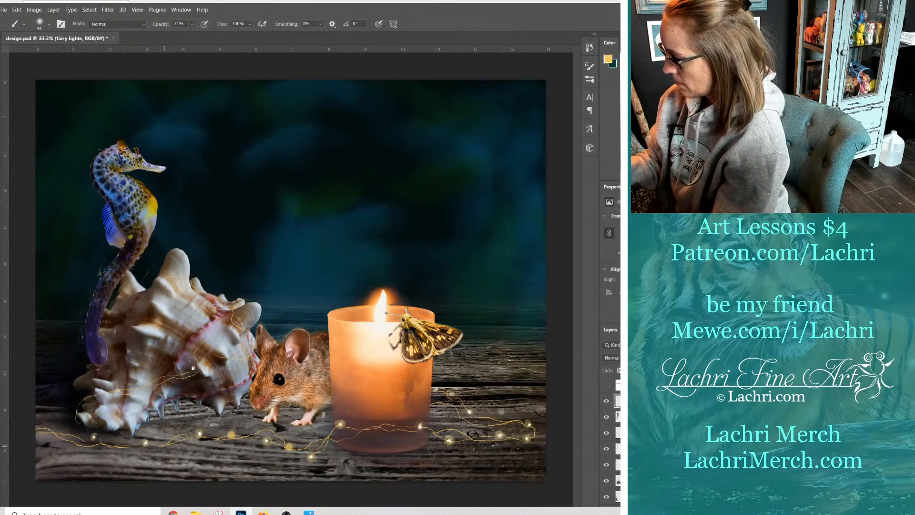
{"action": "left_click", "coordinate": [164, 447]}
{"action": "left_click", "coordinate": [118, 444]}
{"action": "left_click", "coordinate": [71, 432]}
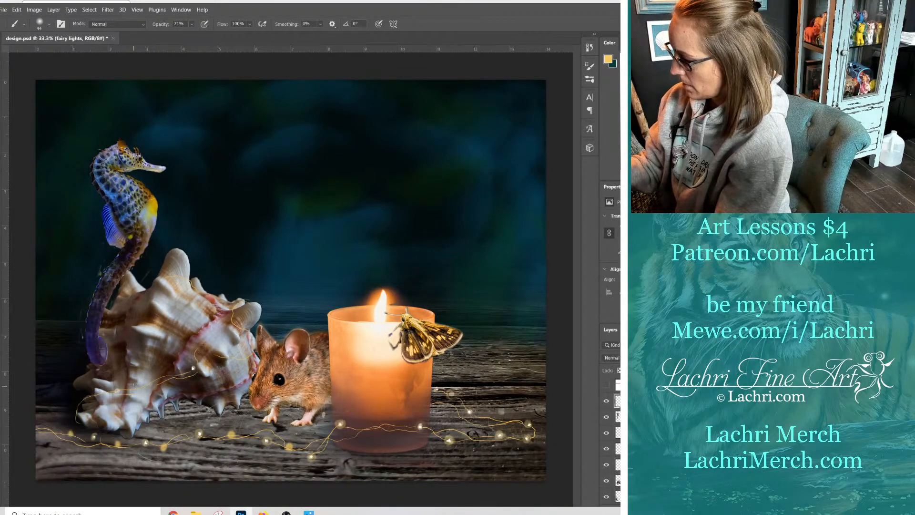
Add soft golden glows to the wire wrapped around the shell, from its lower spikes up to its upper right.
{"action": "left_click", "coordinate": [134, 385]}
{"action": "left_click", "coordinate": [84, 401]}
{"action": "left_click", "coordinate": [245, 355]}
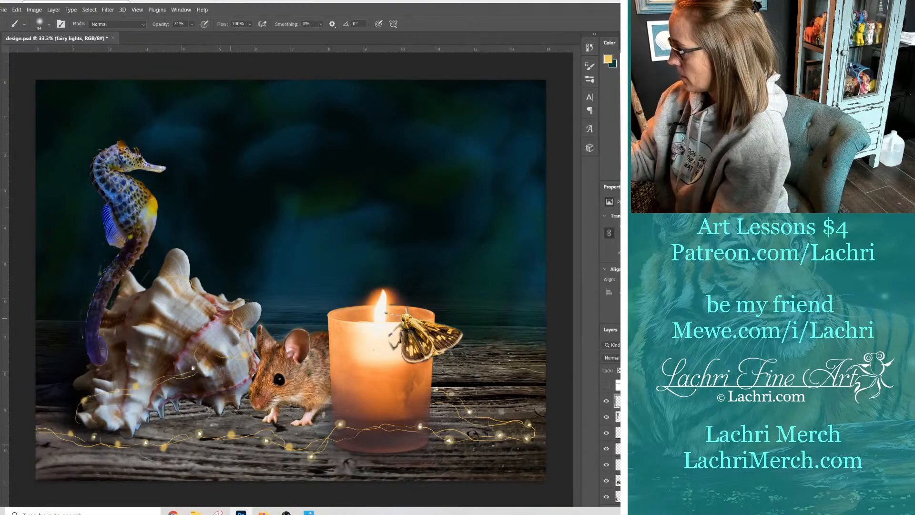
{"action": "left_click", "coordinate": [232, 319]}
{"action": "left_click", "coordinate": [249, 306]}
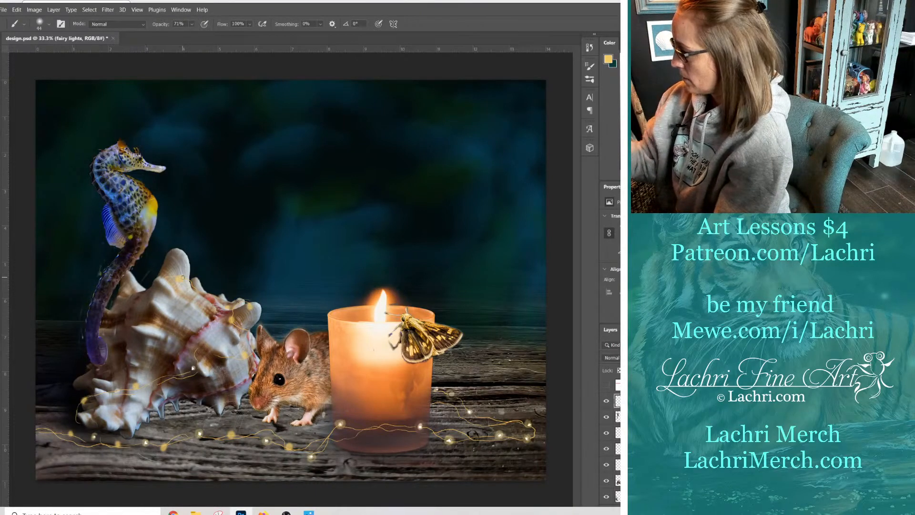
Paint more golden glows on the wire right of the candle and across the candle base, and touch up one on the shell.
{"action": "left_click", "coordinate": [470, 423]}
{"action": "left_click", "coordinate": [451, 408]}
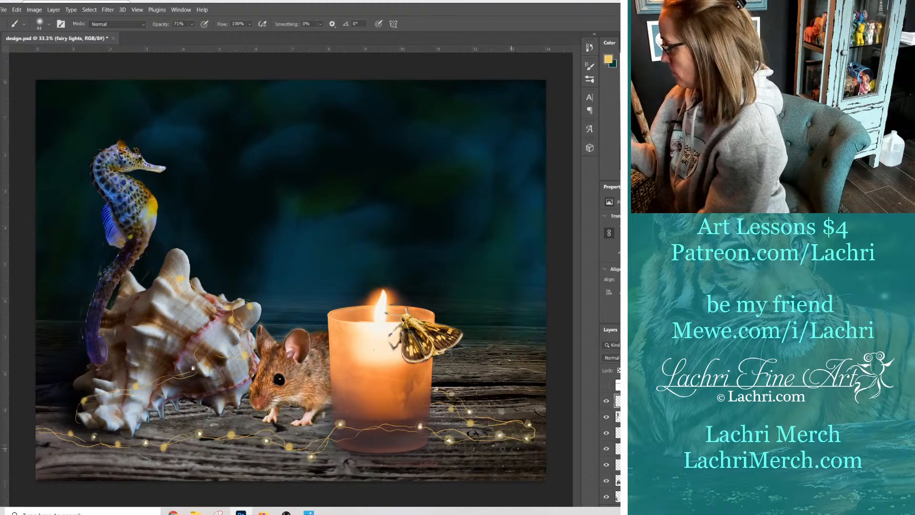
{"action": "left_click", "coordinate": [476, 440]}
{"action": "left_click", "coordinate": [508, 420]}
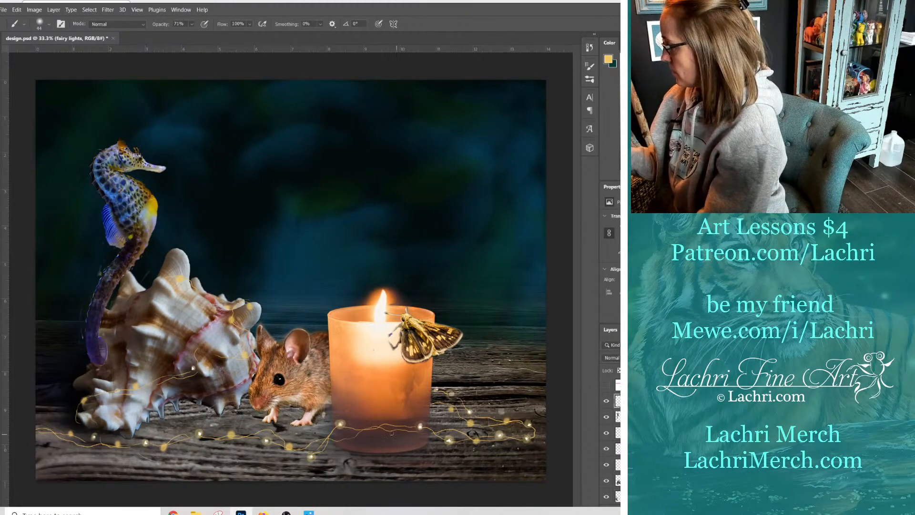
{"action": "left_click", "coordinate": [378, 428]}
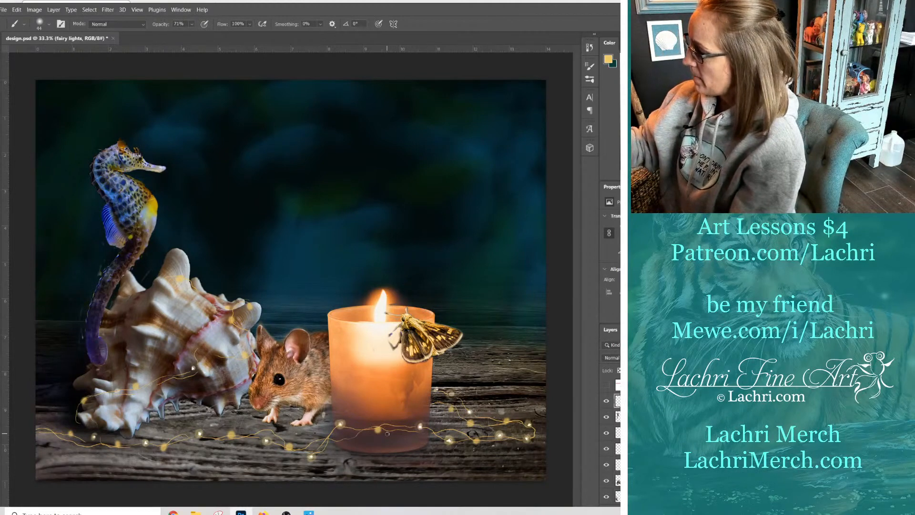
{"action": "left_click", "coordinate": [230, 319]}
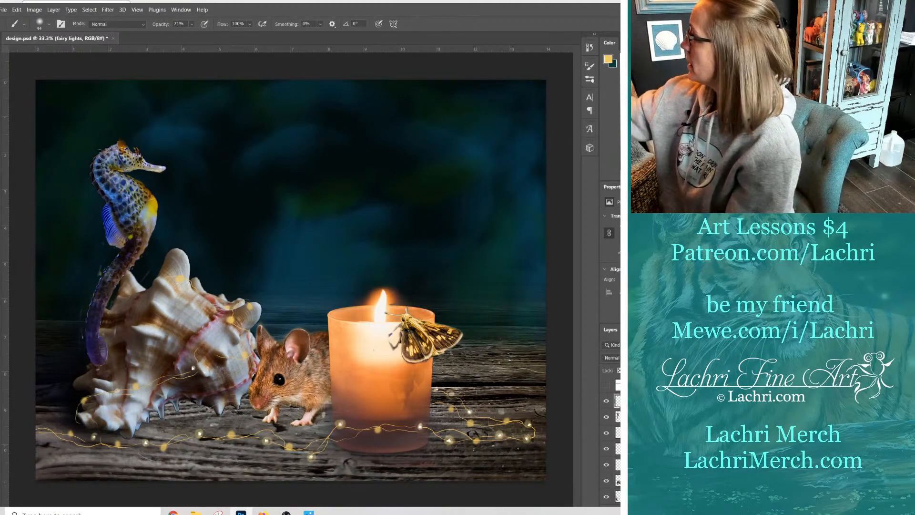
Sample the pale candle flame colour and set the brush to Hard Round Pressure Size, 25 px, at 100% opacity.
{"action": "left_click", "coordinate": [381, 312], "text": "alt"}
{"action": "right_click", "coordinate": [390, 282]}
{"action": "left_click", "coordinate": [471, 455]}
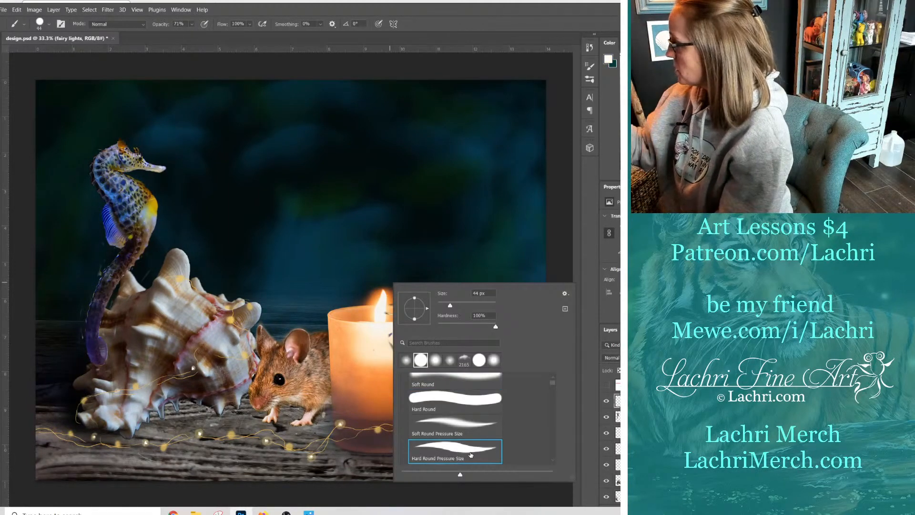
{"action": "left_click", "coordinate": [191, 23]}
{"action": "left_click_drag", "start_coordinate": [198, 35], "coordinate": [231, 39]}
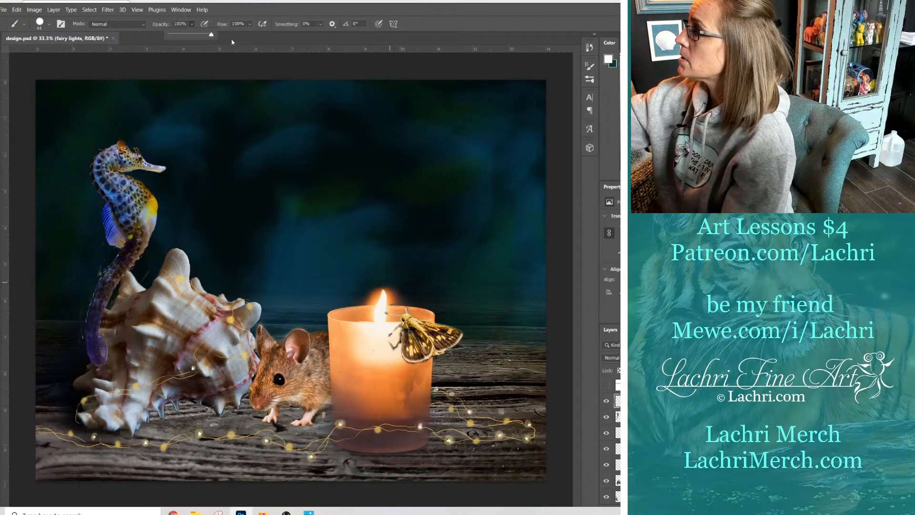
{"action": "right_click", "coordinate": [241, 309]}
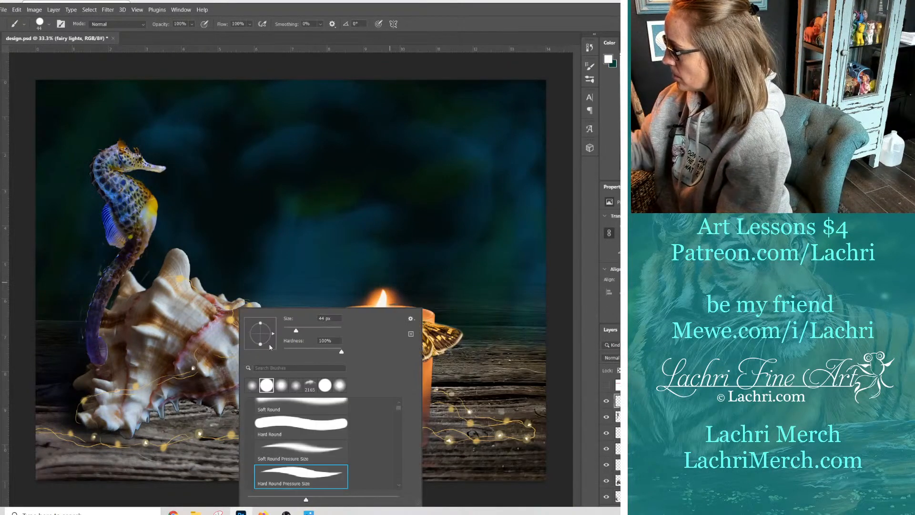
{"action": "left_click_drag", "start_coordinate": [295, 332], "coordinate": [291, 328]}
{"action": "key", "text": "Return"}
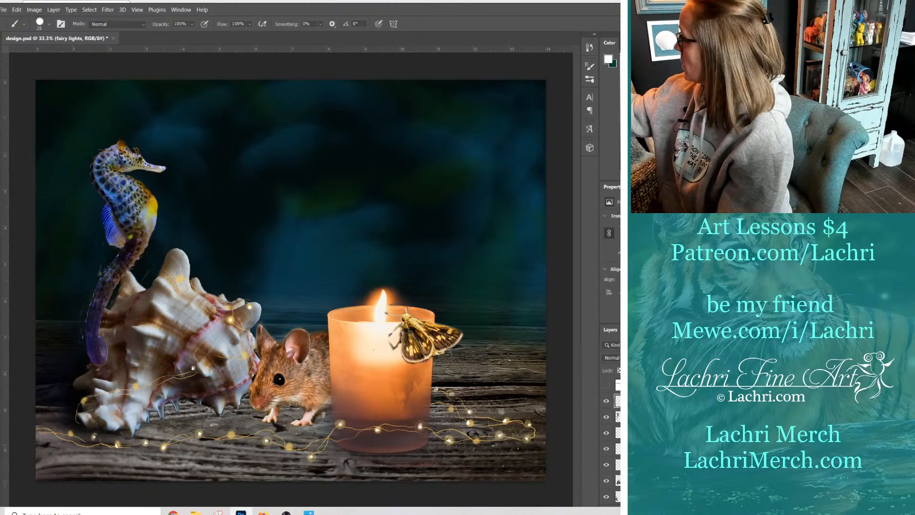
Change the painting colour to dark purple and switch to the Move tool.
{"action": "left_click", "coordinate": [618, 80]}
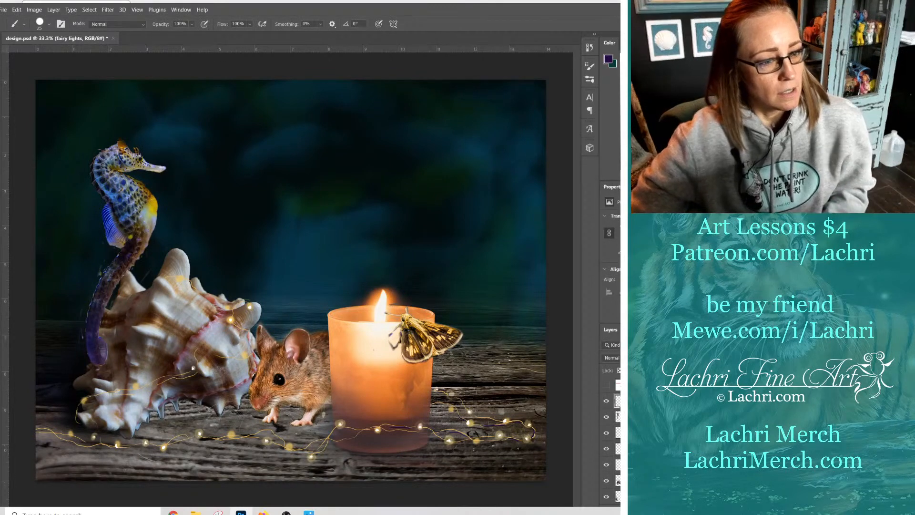
{"action": "key", "text": "v"}
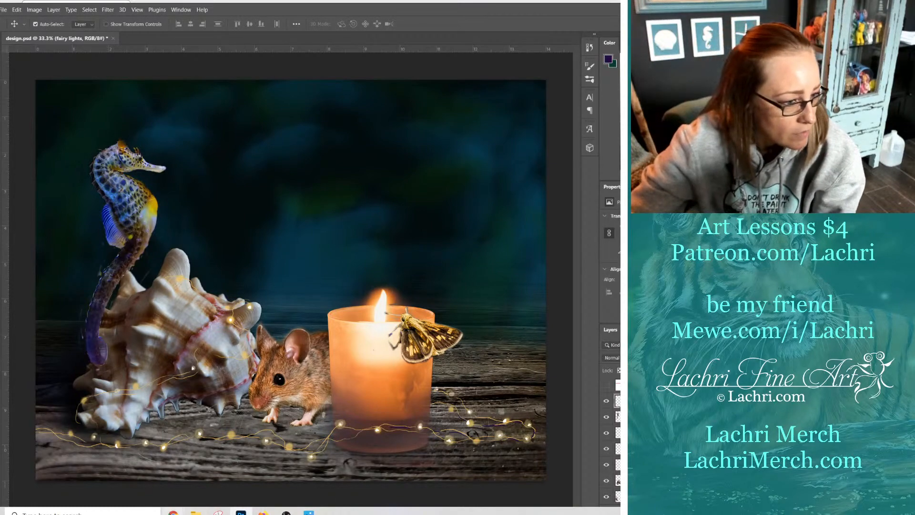
Switch to Chrome and view the teacup and pearls photo on Pexels linked in a MeWe chat, closing its page when finished.
{"action": "mouse_move", "coordinate": [173, 512]}
{"action": "left_click", "coordinate": [223, 474]}
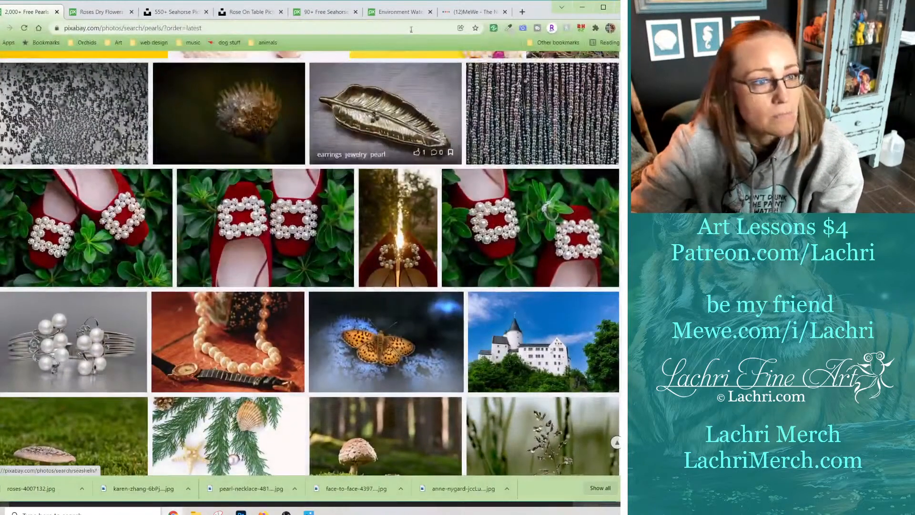
{"action": "left_click", "coordinate": [464, 14]}
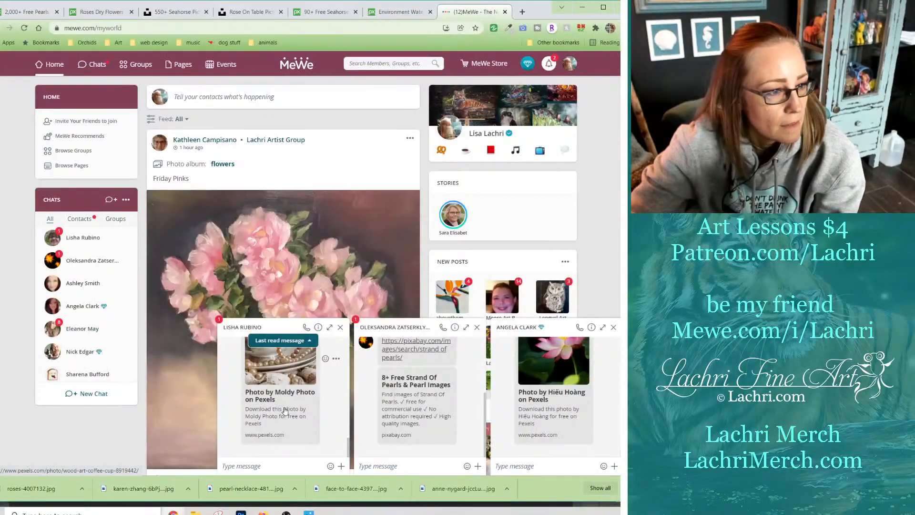
{"action": "scroll", "coordinate": [285, 410], "scroll_direction": "up", "scroll_amount": 3}
{"action": "scroll", "coordinate": [284, 407], "scroll_direction": "down", "scroll_amount": 3}
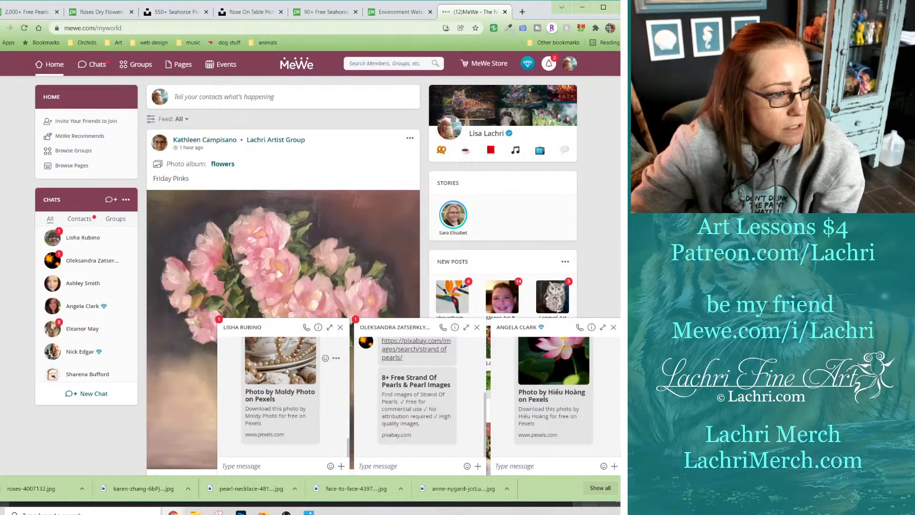
{"action": "left_click", "coordinate": [286, 372]}
{"action": "scroll", "coordinate": [261, 272], "scroll_direction": "down", "scroll_amount": 4}
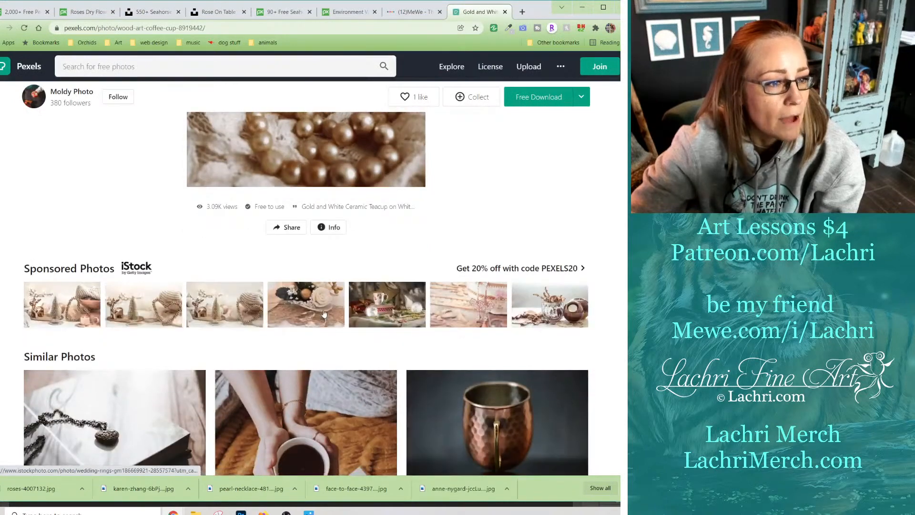
{"action": "scroll", "coordinate": [261, 273], "scroll_direction": "up", "scroll_amount": 4}
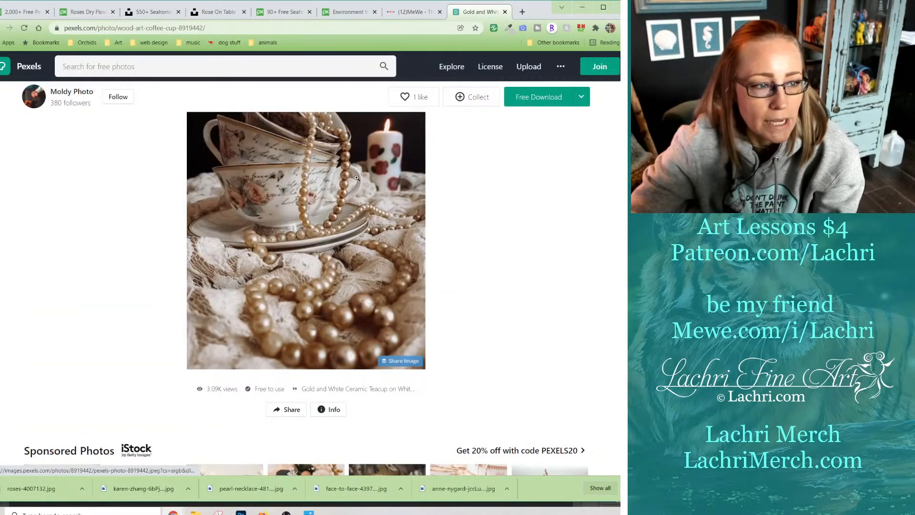
{"action": "left_click", "coordinate": [504, 11]}
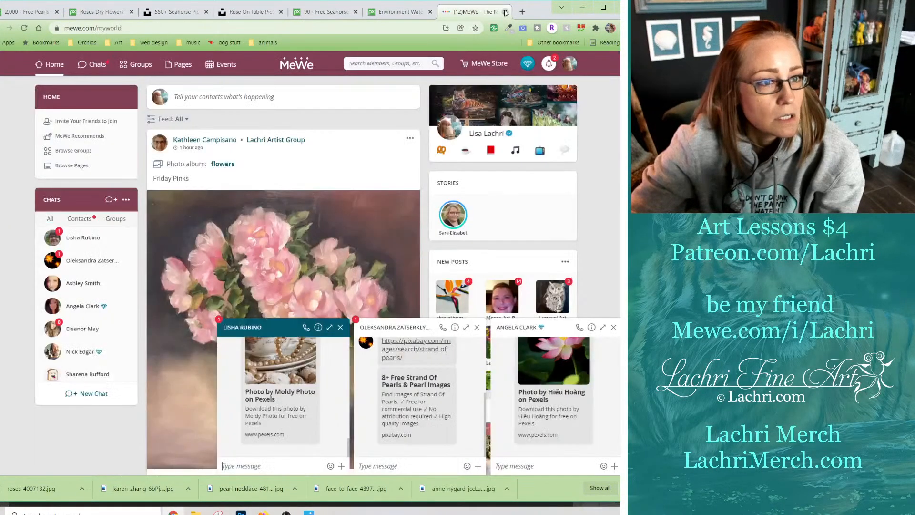
Dismiss the viewed MeWe chat and look at the linked Pixabay photo of daisies and antique keys, closing its page when finished.
{"action": "left_click", "coordinate": [340, 327]}
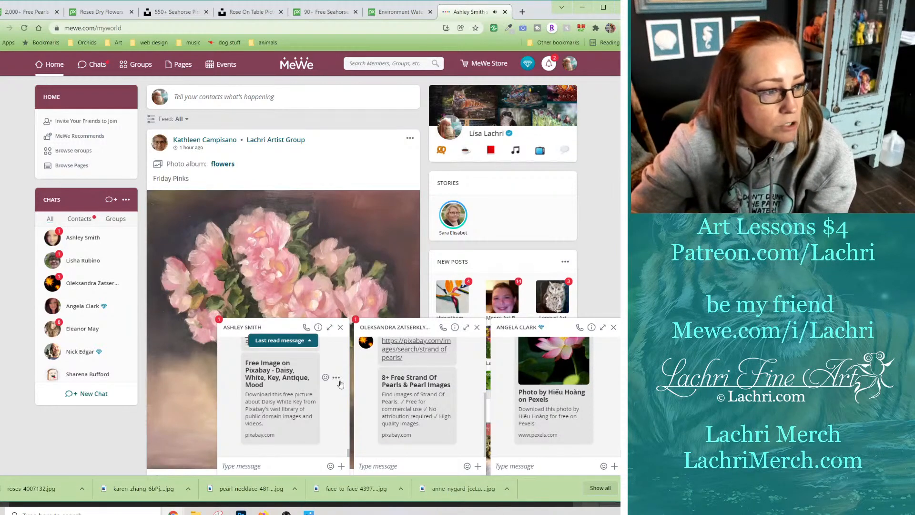
{"action": "left_click", "coordinate": [274, 380]}
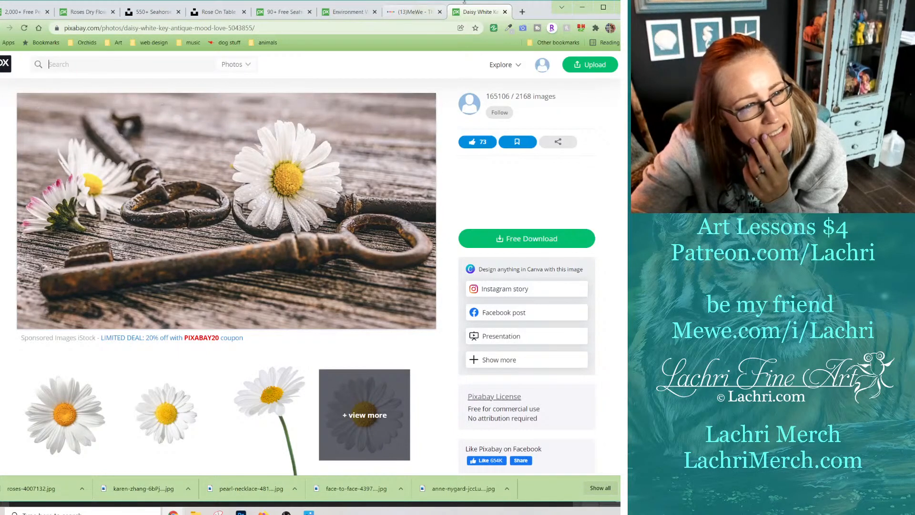
{"action": "left_click", "coordinate": [504, 10]}
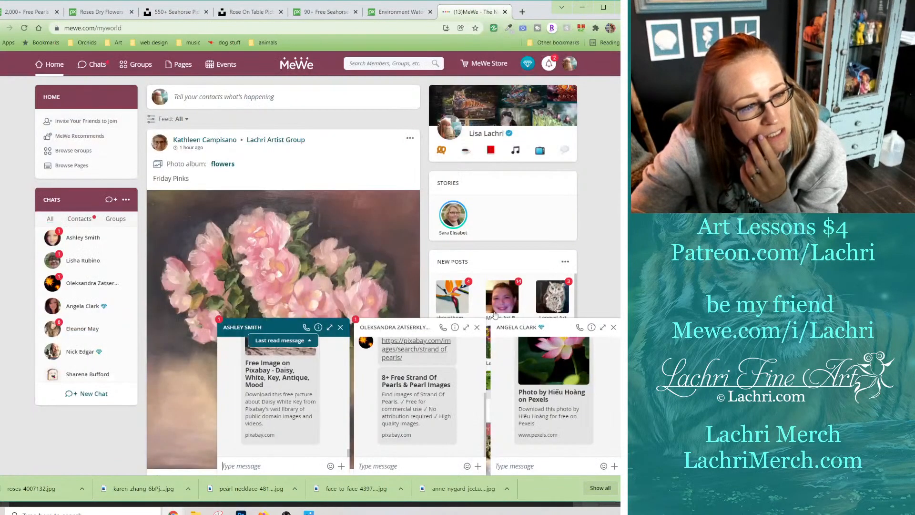
Open the Pixabay "strand of pearls" link from the other MeWe chat and look through the pearl reference photos.
{"action": "left_click", "coordinate": [414, 402]}
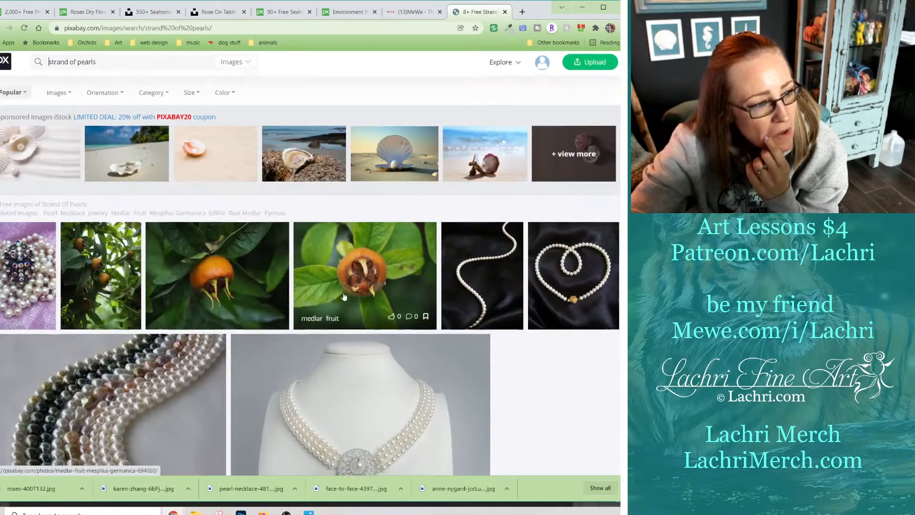
{"action": "scroll", "coordinate": [343, 295], "scroll_direction": "down", "scroll_amount": 4}
{"action": "scroll", "coordinate": [342, 290], "scroll_direction": "down", "scroll_amount": 3}
{"action": "scroll", "coordinate": [340, 271], "scroll_direction": "up", "scroll_amount": 5}
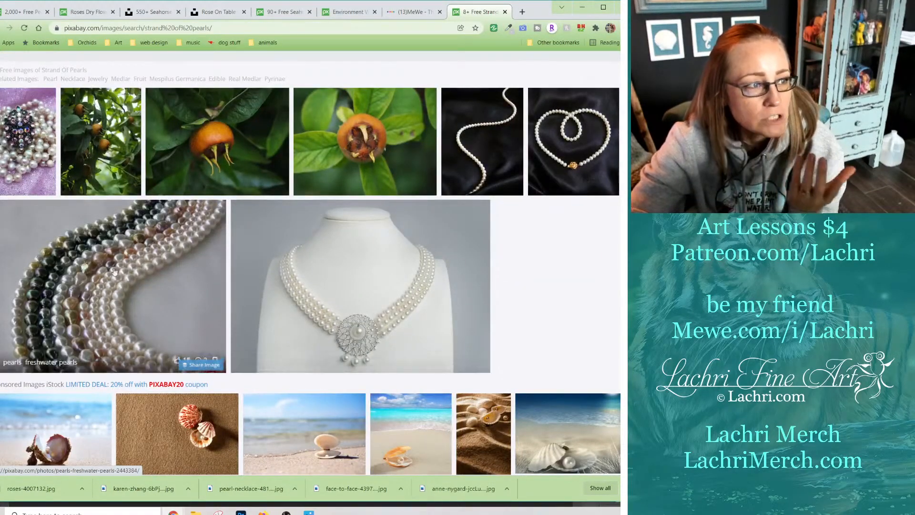
{"action": "scroll", "coordinate": [203, 269], "scroll_direction": "up", "scroll_amount": 1}
{"action": "scroll", "coordinate": [203, 269], "scroll_direction": "up", "scroll_amount": 1}
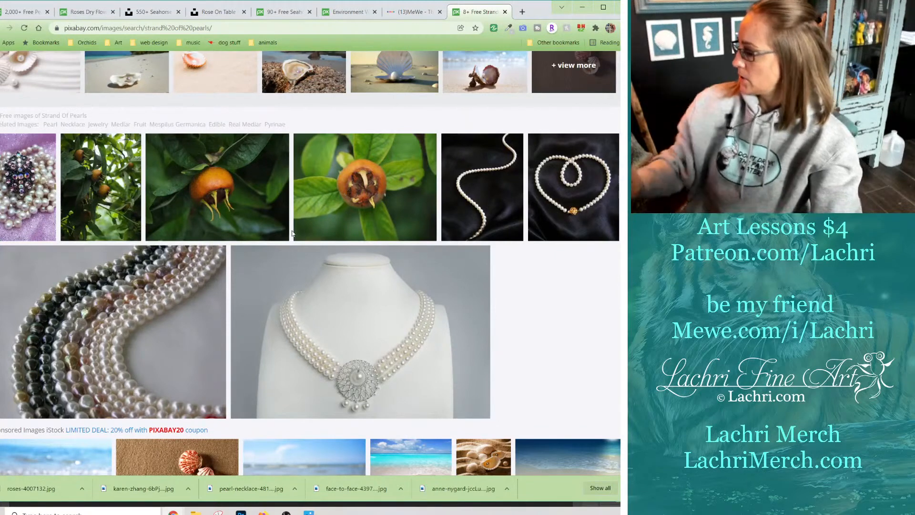
Return to Photoshop and create a new layer named "pearls" in design.psd.
{"action": "key", "text": "alt+Tab"}
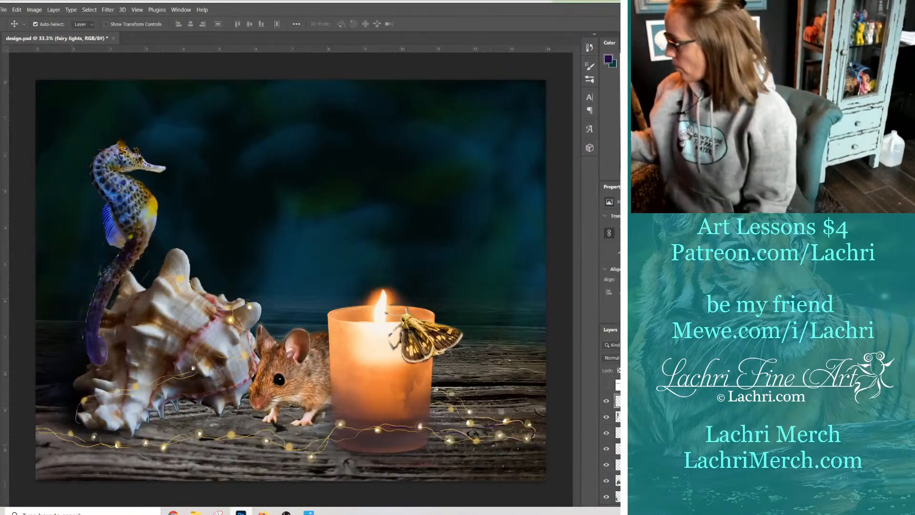
{"action": "right_click", "coordinate": [446, 415]}
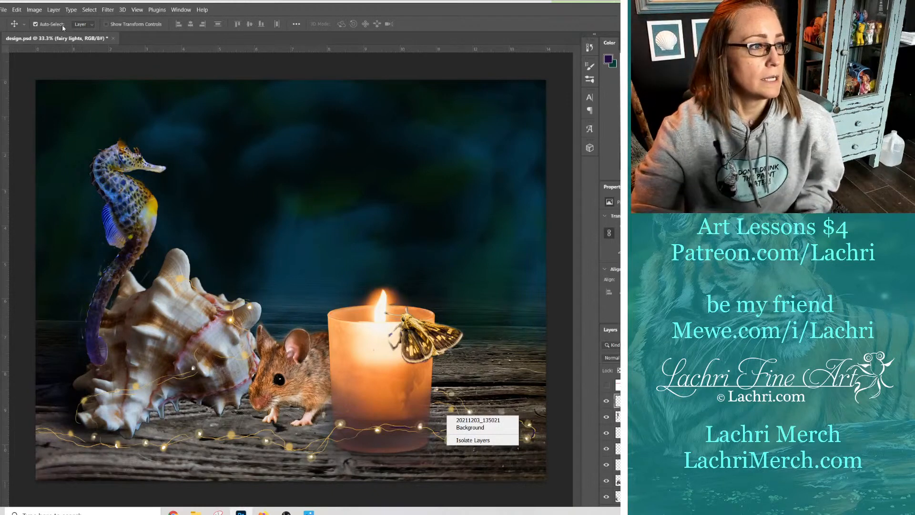
{"action": "left_click", "coordinate": [54, 10]}
{"action": "left_click", "coordinate": [54, 11]}
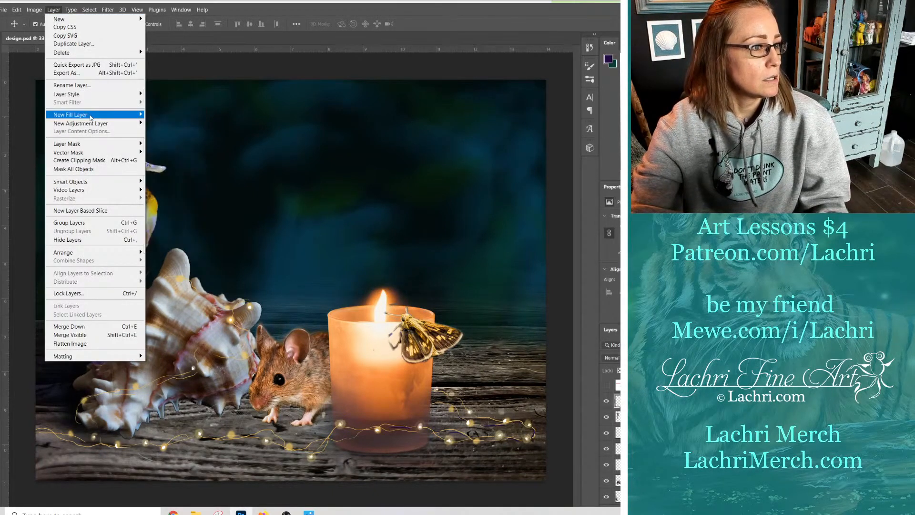
{"action": "mouse_move", "coordinate": [86, 19]}
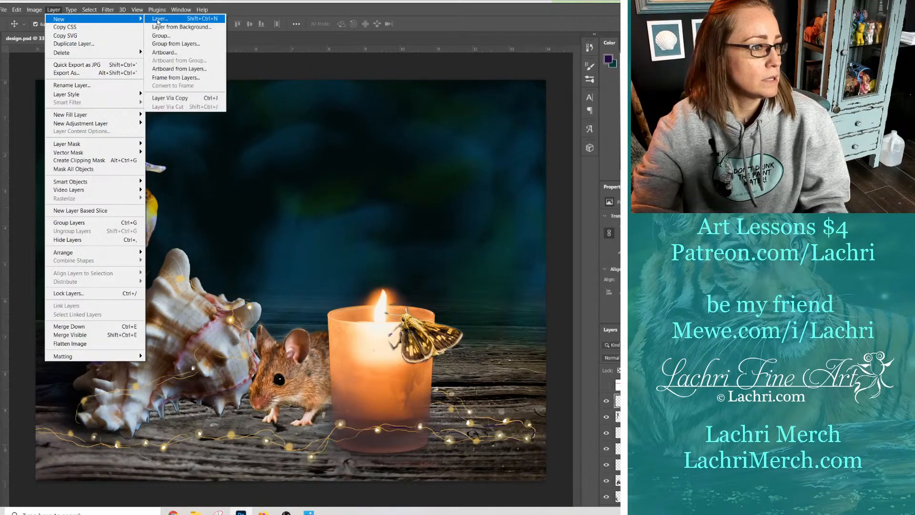
{"action": "left_click", "coordinate": [159, 19]}
{"action": "type", "text": "pea"}
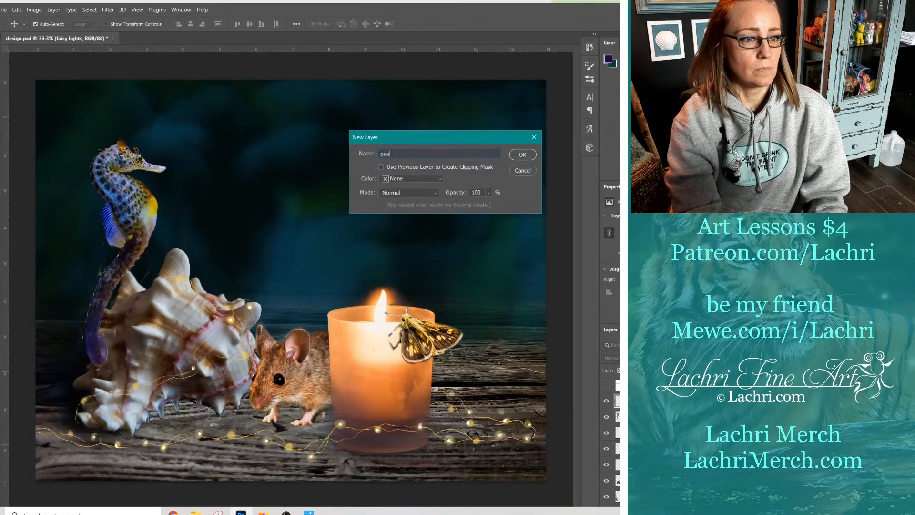
{"action": "type", "text": "rls"}
{"action": "key", "text": "Return"}
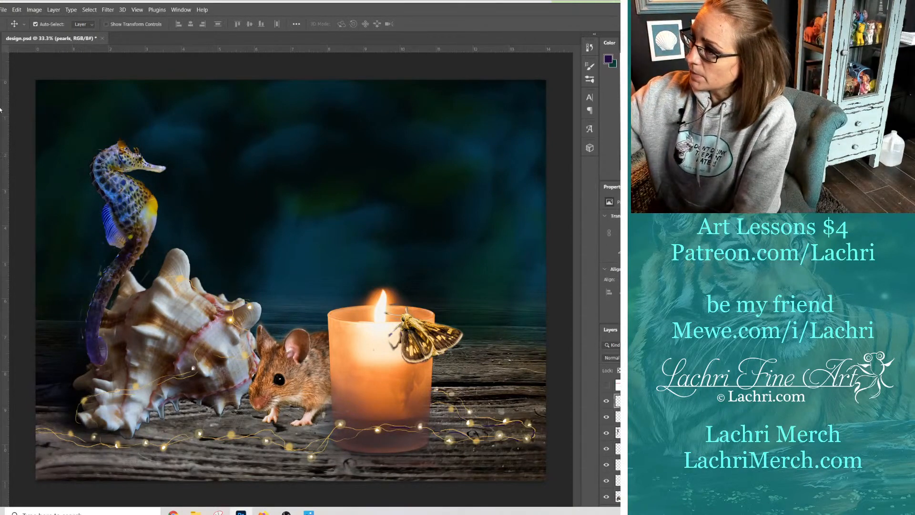
Set up the Hard Round brush at 114 px with 100% hardness, undoing the test dab beside the candle.
{"action": "key", "text": "b"}
{"action": "right_click", "coordinate": [357, 268]}
{"action": "left_click", "coordinate": [461, 345]}
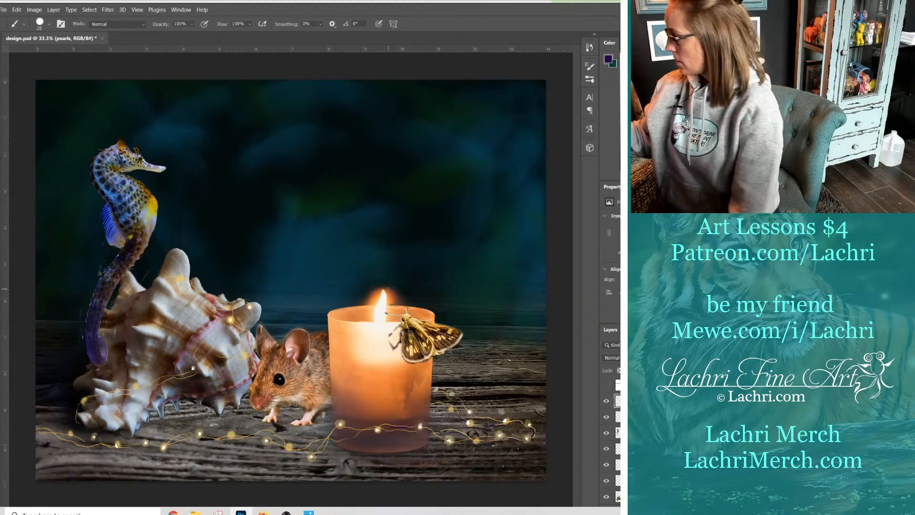
{"action": "right_click", "coordinate": [460, 346]}
{"action": "left_click", "coordinate": [538, 437]}
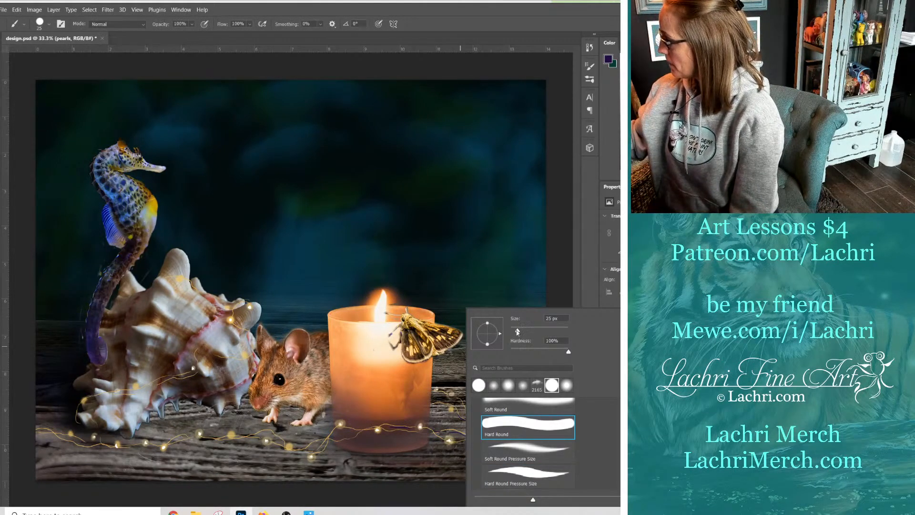
{"action": "left_click_drag", "start_coordinate": [517, 330], "coordinate": [532, 330]}
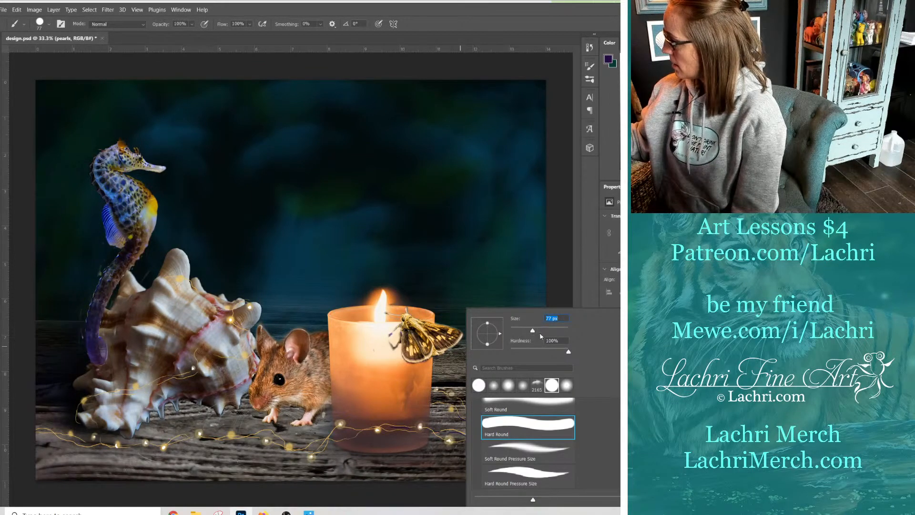
{"action": "left_click_drag", "start_coordinate": [539, 333], "coordinate": [541, 332]}
{"action": "left_click", "coordinate": [437, 410]}
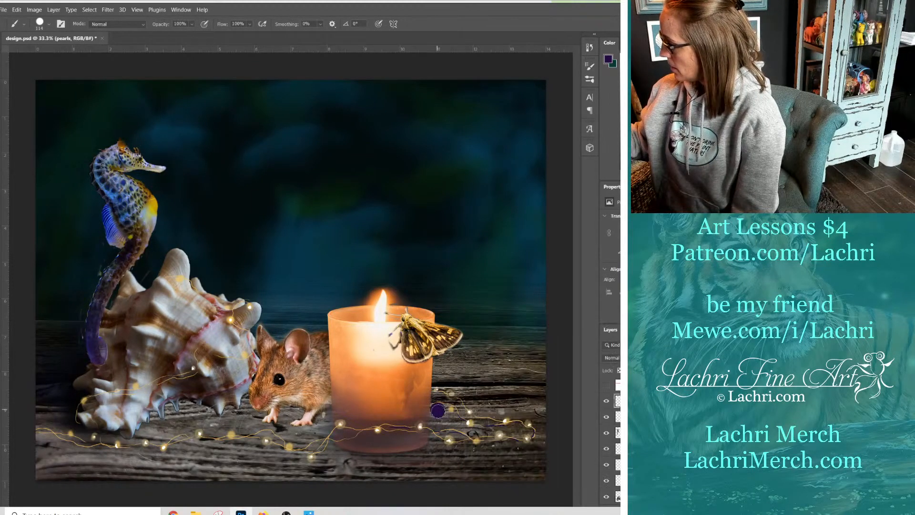
{"action": "key", "text": "ctrl+z"}
Sample a grey-brown from the image and dab the first pearls beside the candle's right edge, undoing the misplaced last dabs.
{"action": "left_click", "coordinate": [500, 411], "text": "alt"}
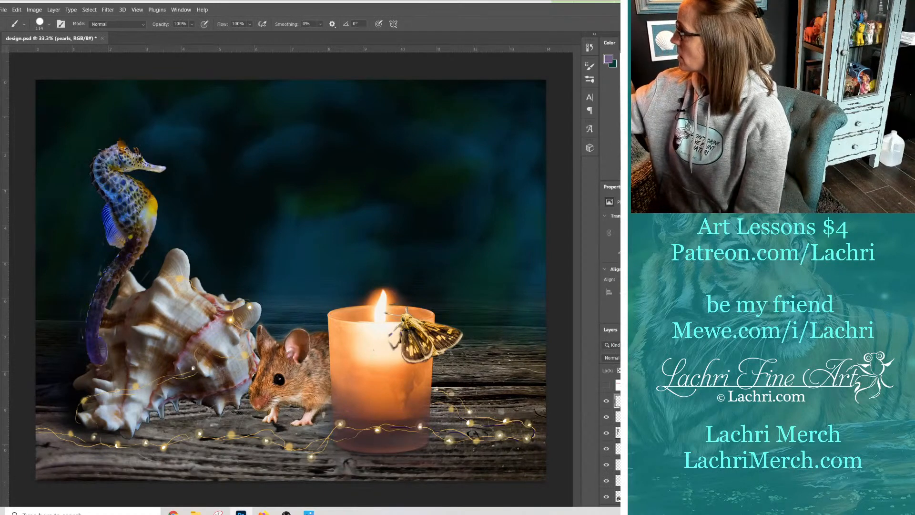
{"action": "left_click", "coordinate": [500, 411], "text": "alt"}
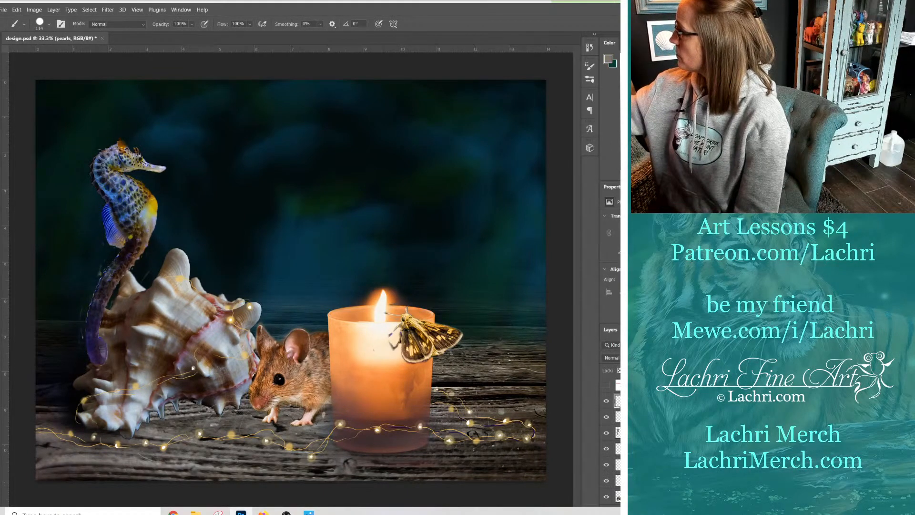
{"action": "left_click", "coordinate": [323, 415], "text": "alt"}
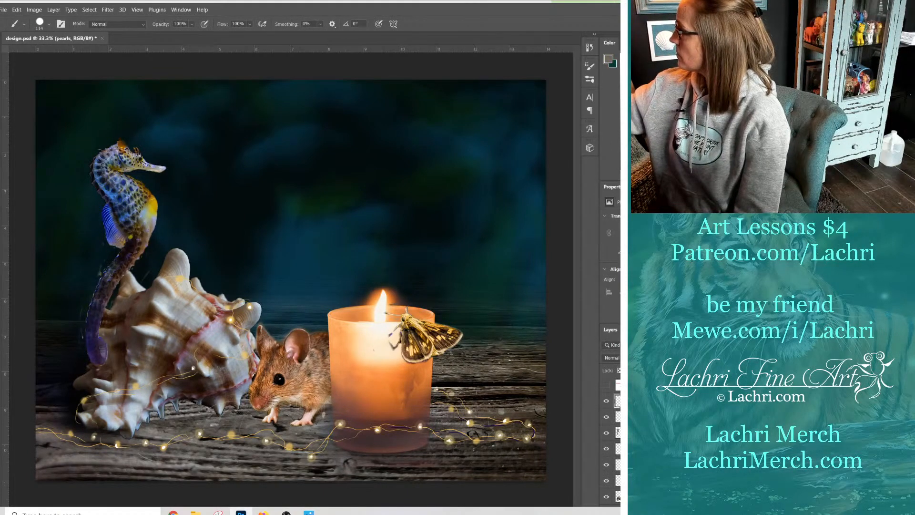
{"action": "left_click", "coordinate": [438, 413]}
{"action": "left_click", "coordinate": [451, 421]}
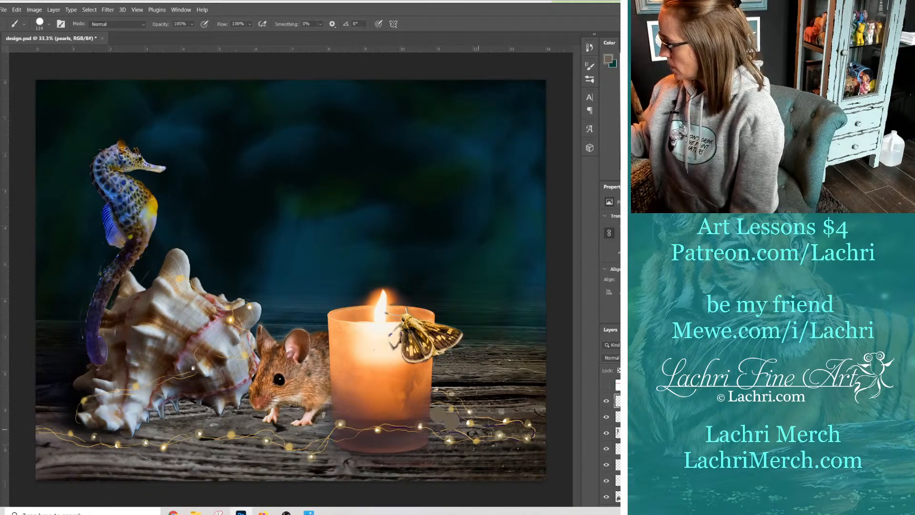
{"action": "left_click", "coordinate": [466, 429]}
{"action": "left_click", "coordinate": [465, 428]}
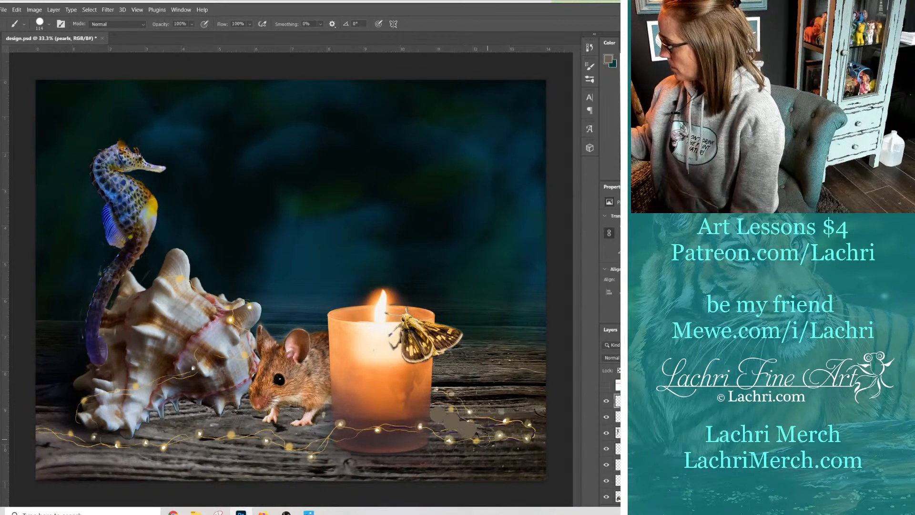
{"action": "key", "text": "ctrl+z"}
{"action": "key", "text": "ctrl+z"}
Extend the pearl strand diagonally down over the fairy lights right of the candle, undoing the last three dabs.
{"action": "left_click", "coordinate": [467, 431]}
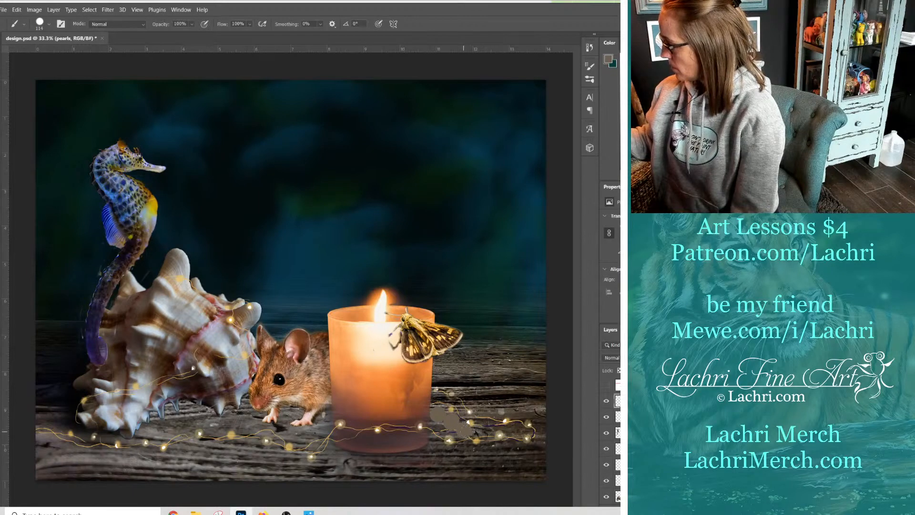
{"action": "left_click", "coordinate": [476, 439]}
{"action": "left_click", "coordinate": [461, 447]}
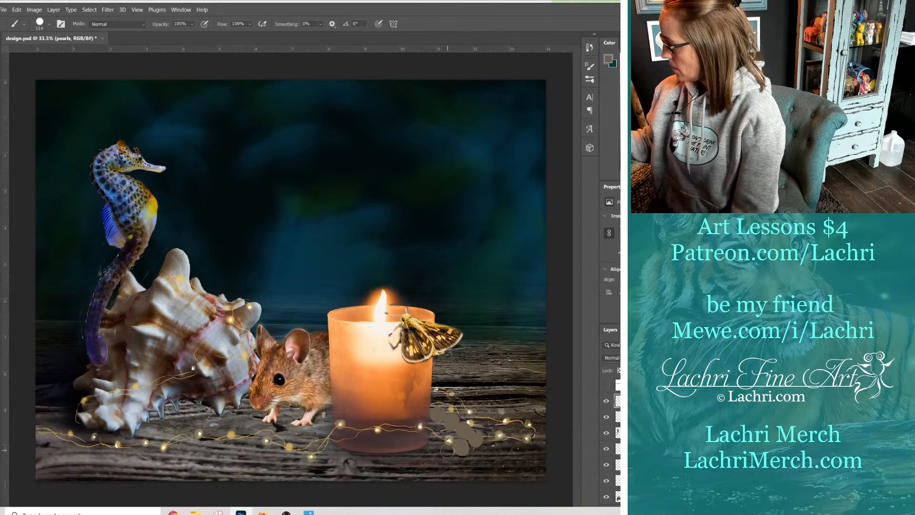
{"action": "left_click", "coordinate": [447, 453]}
{"action": "left_click", "coordinate": [471, 446]}
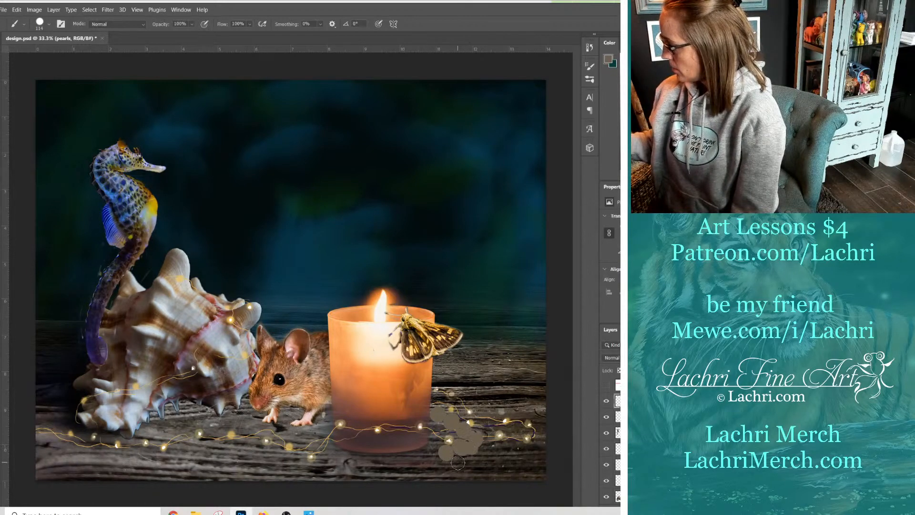
{"action": "key", "text": "ctrl+z"}
{"action": "key", "text": "ctrl+z"}
{"action": "key", "text": "ctrl+z"}
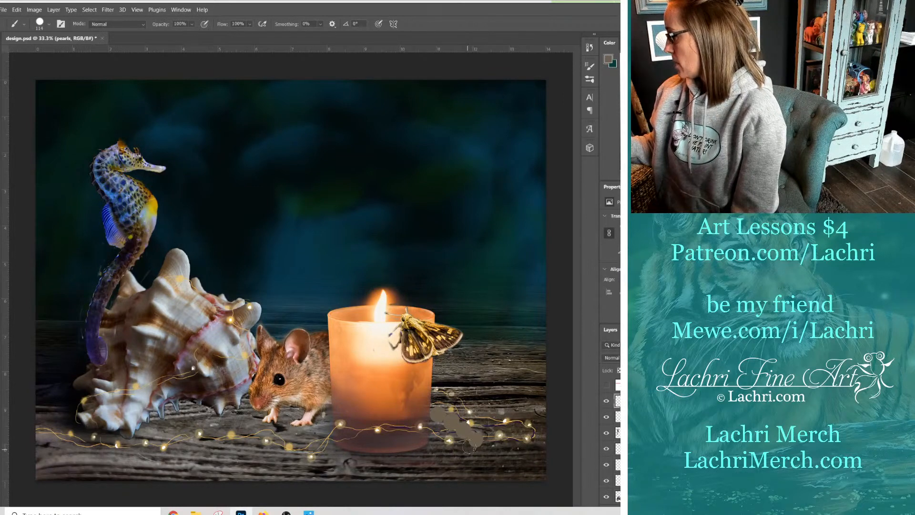
Curve the pearl strand back to the left below the candle's base, redoing the misplaced end pearl.
{"action": "left_click", "coordinate": [470, 451]}
{"action": "left_click_drag", "start_coordinate": [459, 453], "coordinate": [429, 460]}
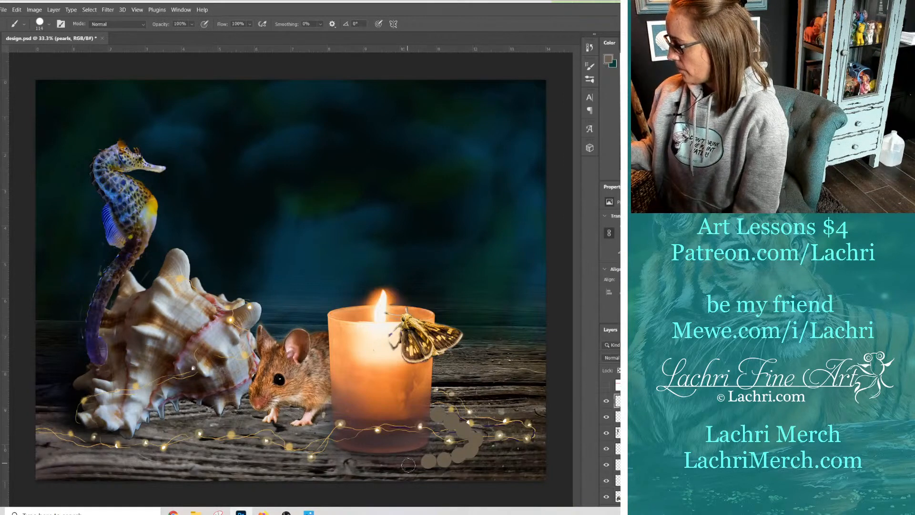
{"action": "left_click_drag", "start_coordinate": [407, 468], "coordinate": [419, 465]}
{"action": "key", "text": "ctrl+z"}
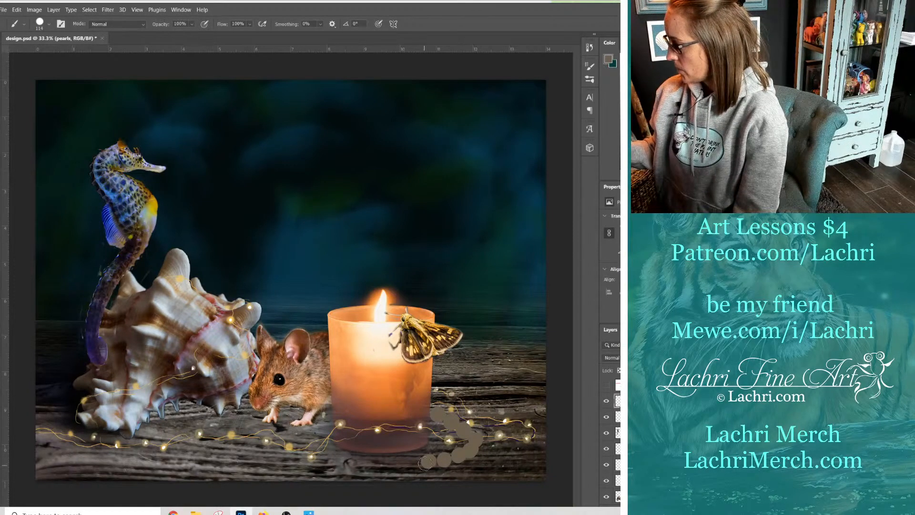
{"action": "left_click", "coordinate": [419, 466]}
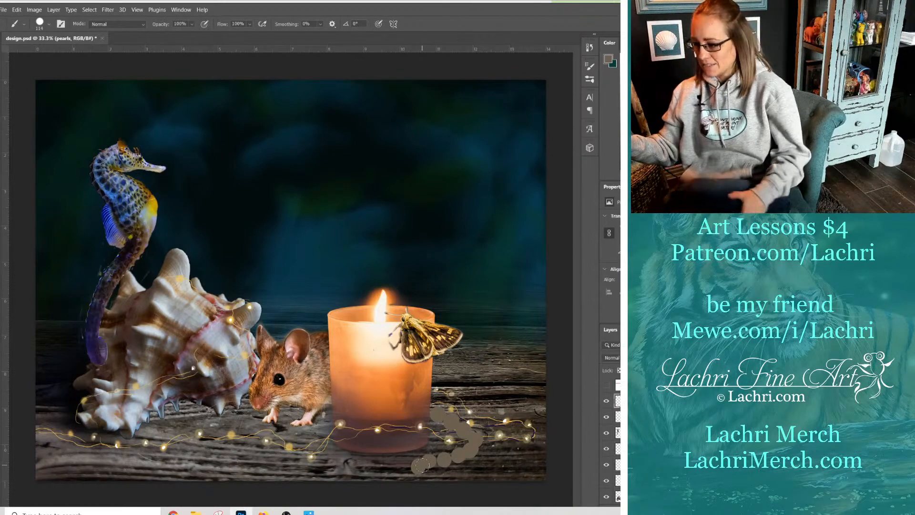
Add a pearl between mouse and candle and an upper row right of the candle, and move the pearls layer beneath the fairy lights.
{"action": "left_click", "coordinate": [326, 418]}
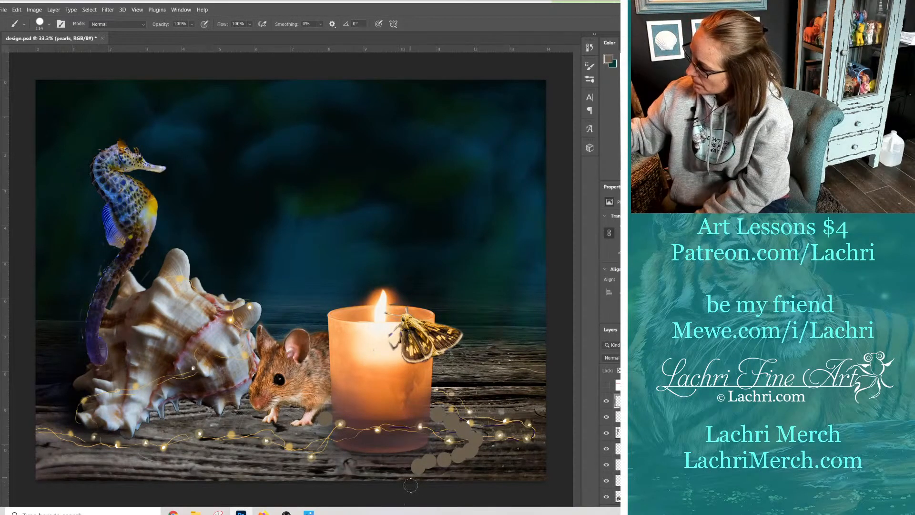
{"action": "left_click", "coordinate": [437, 393]}
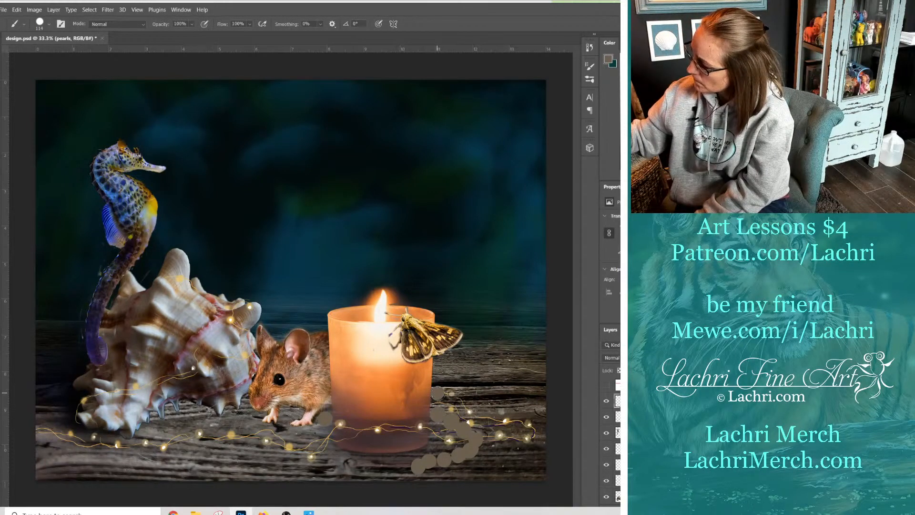
{"action": "left_click", "coordinate": [453, 398]}
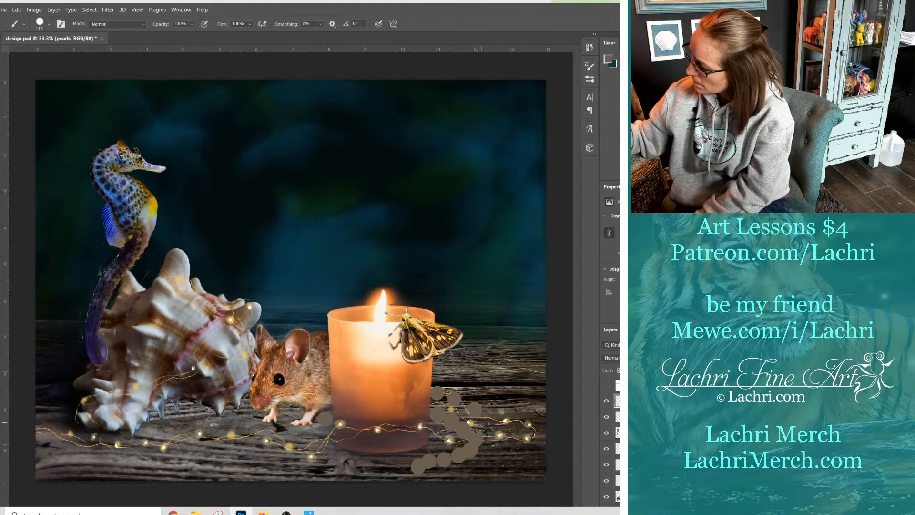
{"action": "left_click", "coordinate": [482, 425]}
{"action": "left_click_drag", "start_coordinate": [618, 400], "coordinate": [618, 425]}
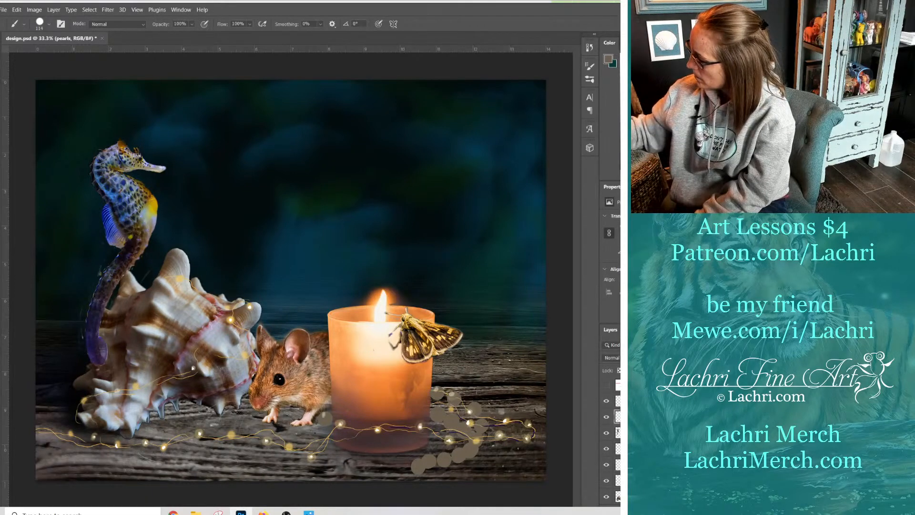
Dab more pearls beside the candle and between the mouse and shell, and move the pearls layer below the mouse and candle layers.
{"action": "left_click", "coordinate": [326, 403]}
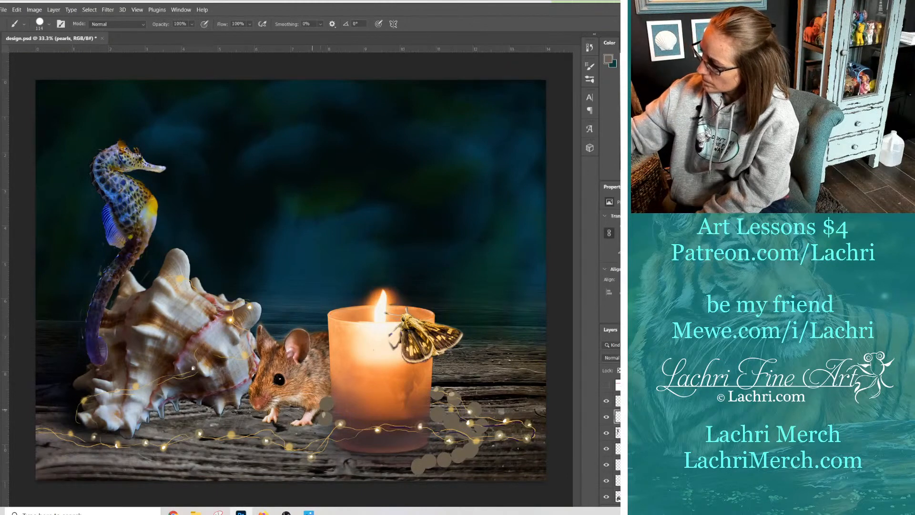
{"action": "left_click", "coordinate": [245, 410]}
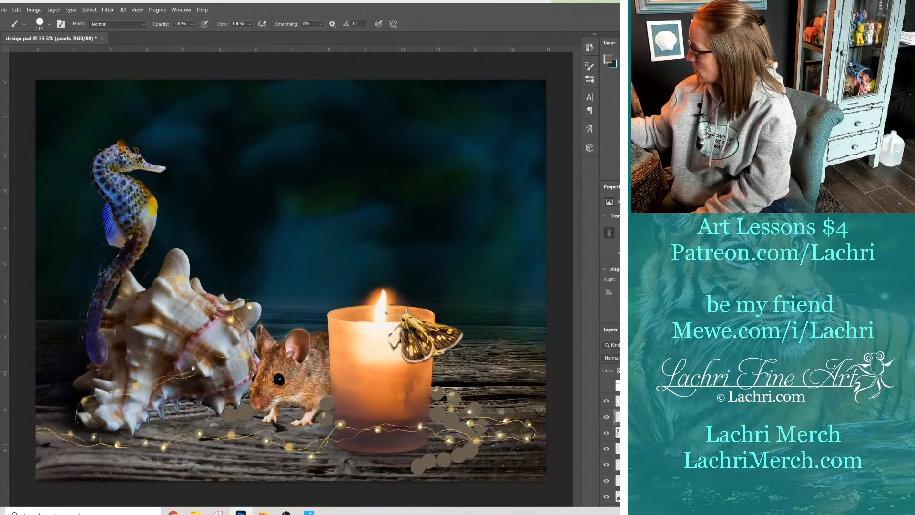
{"action": "left_click_drag", "start_coordinate": [618, 417], "coordinate": [617, 502]}
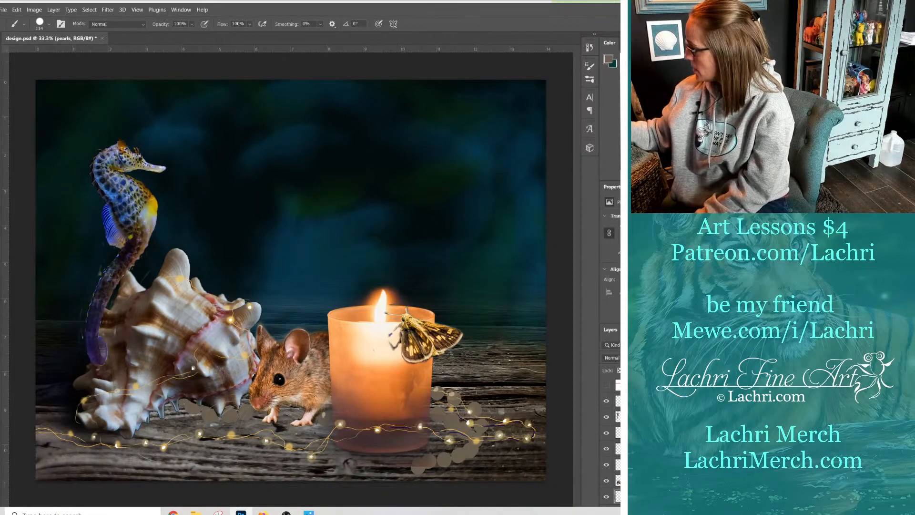
Continue the pearl strand leftward across the lower part of the shell to its far left edge.
{"action": "left_click_drag", "start_coordinate": [214, 411], "coordinate": [176, 397]}
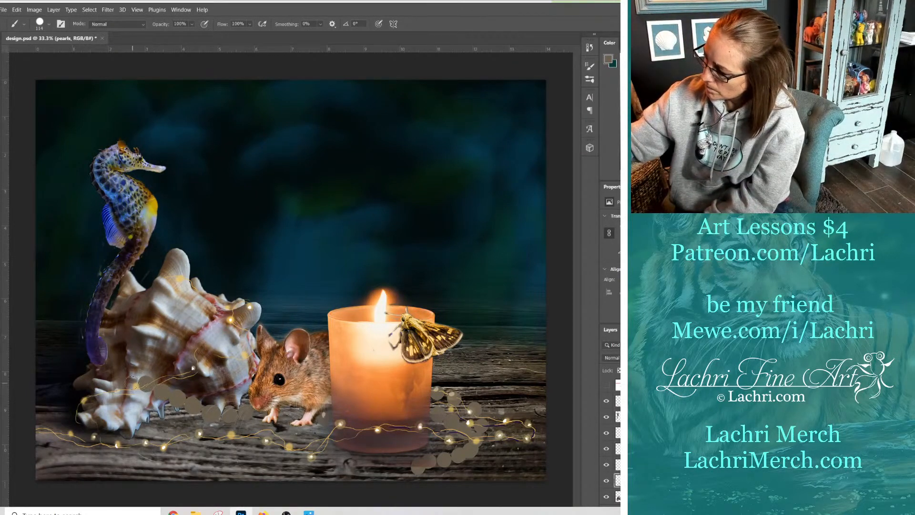
{"action": "left_click", "coordinate": [133, 382]}
{"action": "left_click_drag", "start_coordinate": [119, 384], "coordinate": [80, 397]}
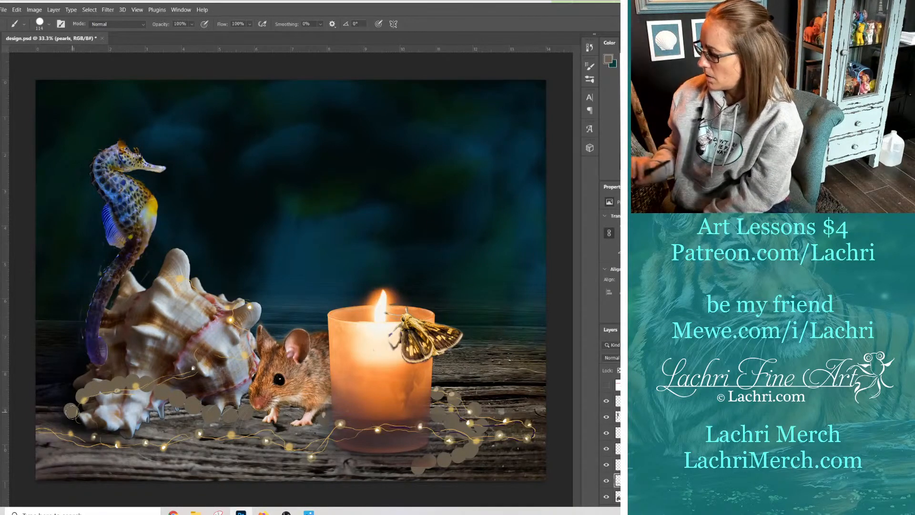
Prepare a white Hard Round Pressure Size brush at 50 px for painting on the pearls layer.
{"action": "left_click", "coordinate": [620, 55]}
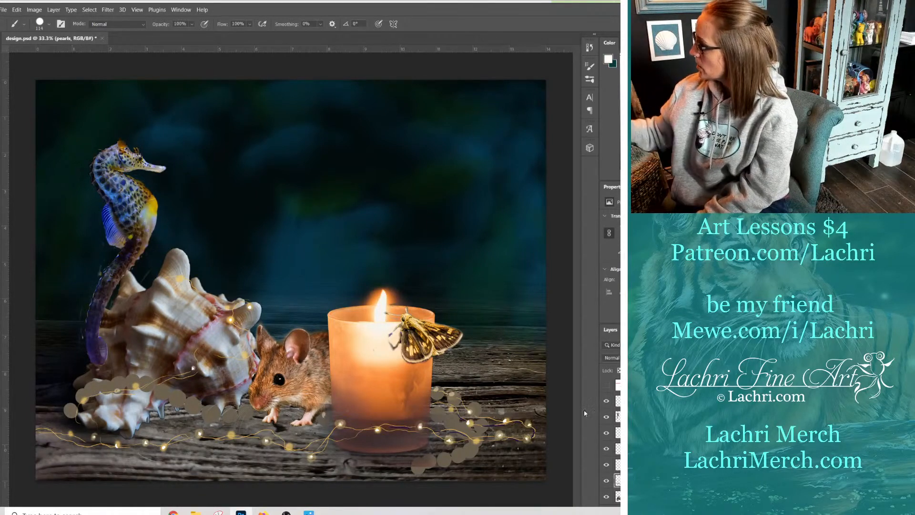
{"action": "left_click", "coordinate": [620, 448]}
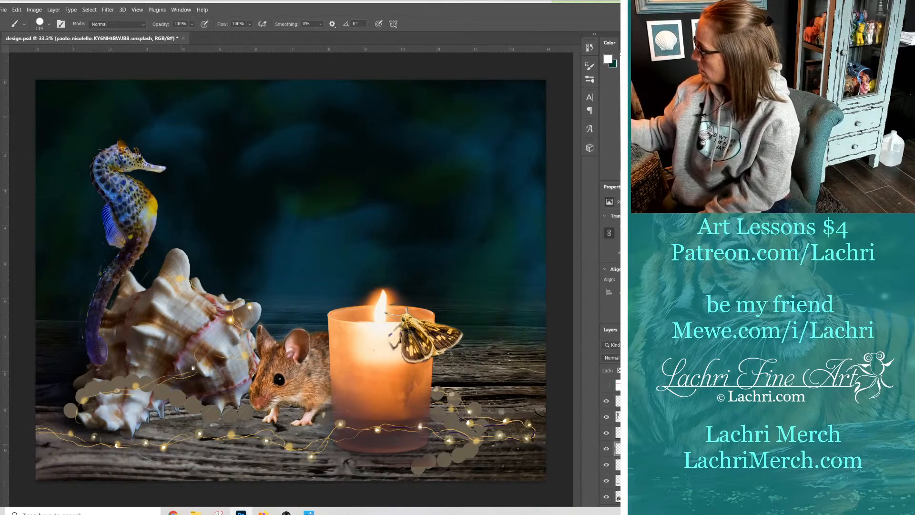
{"action": "left_click", "coordinate": [620, 480]}
{"action": "right_click", "coordinate": [331, 410]}
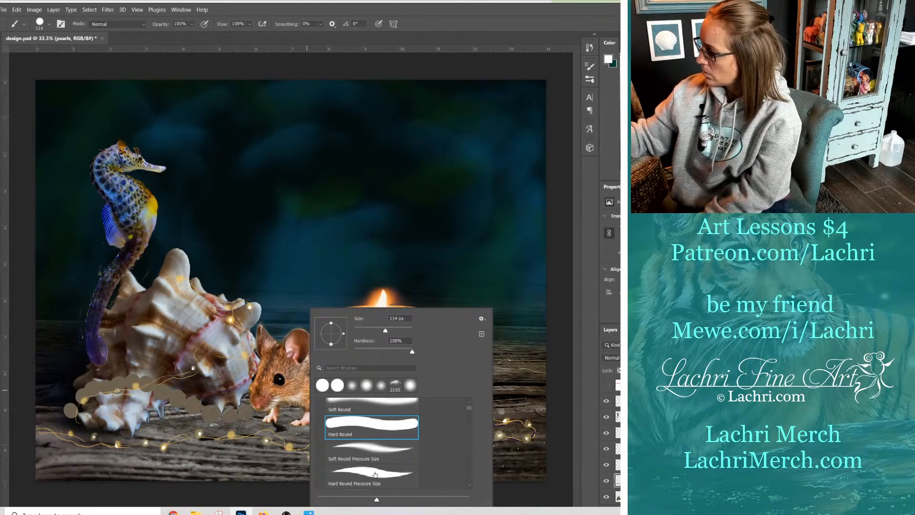
{"action": "left_click", "coordinate": [372, 474]}
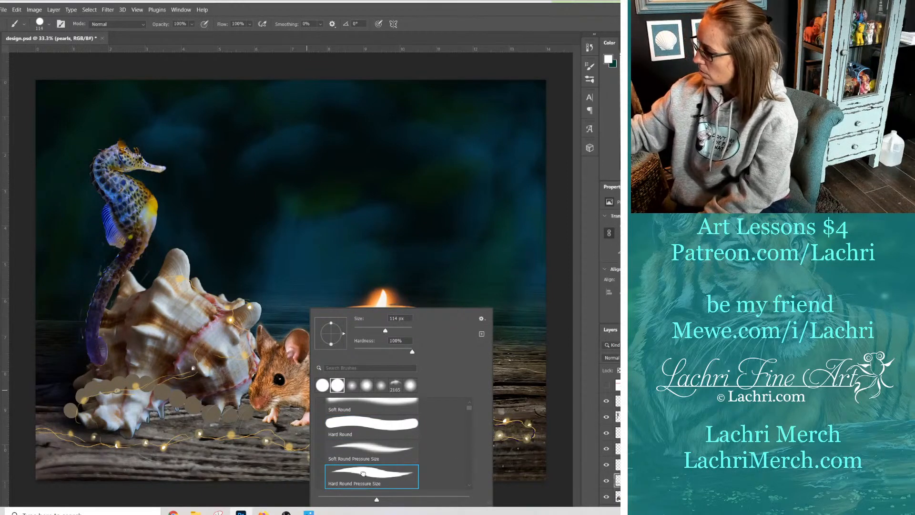
{"action": "left_click_drag", "start_coordinate": [385, 330], "coordinate": [369, 333]}
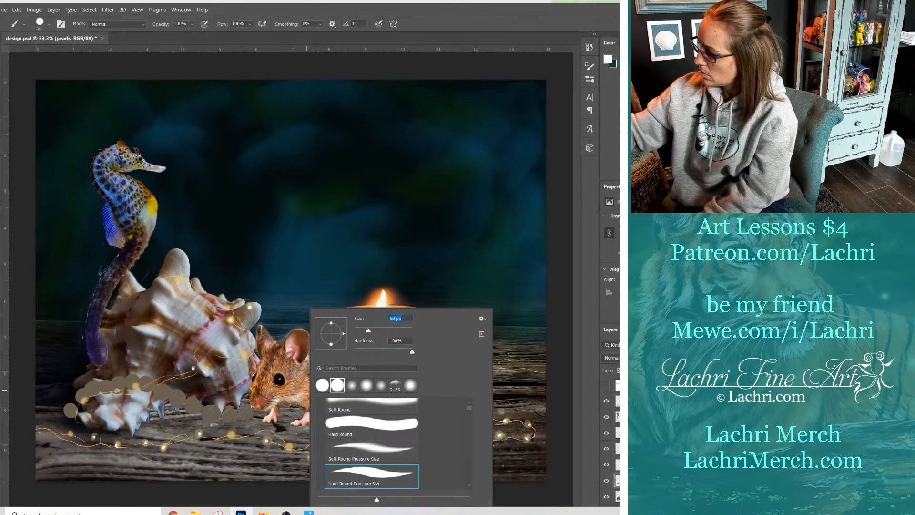
Lower the brush opacity to 16% and paint soft white highlights on the pearls right of the candle.
{"action": "left_click_drag", "start_coordinate": [225, 415], "coordinate": [233, 410]}
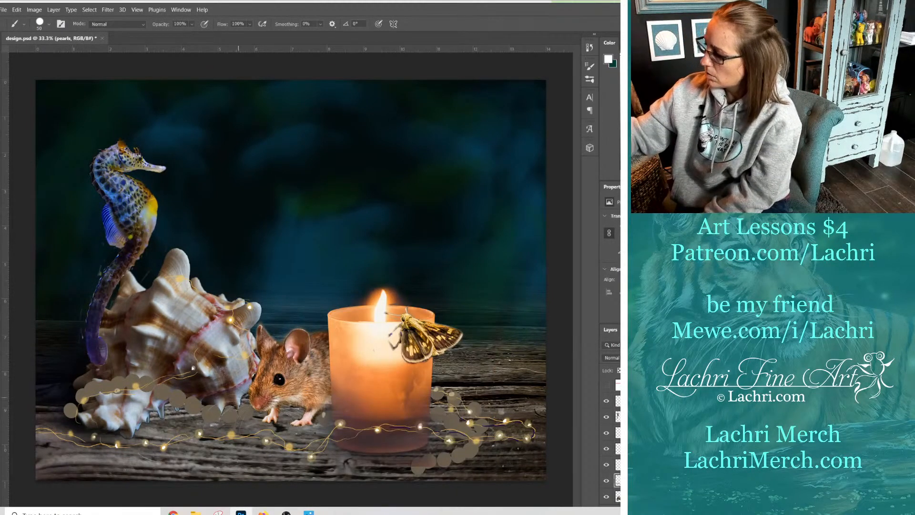
{"action": "key", "text": "1"}
{"action": "key", "text": "6"}
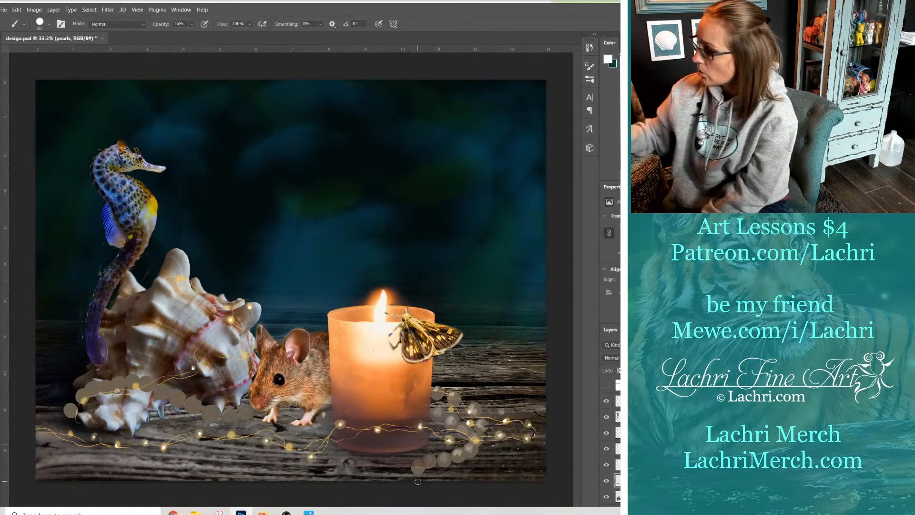
Erase the candle layer's spill over the pearls at the candle's base with a Soft Round eraser.
{"action": "left_click", "coordinate": [619, 448]}
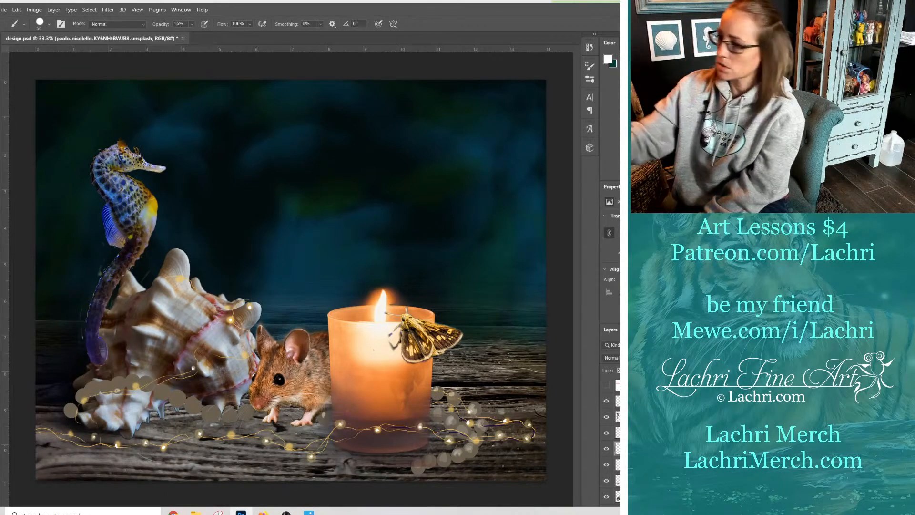
{"action": "left_click", "coordinate": [1, 182]}
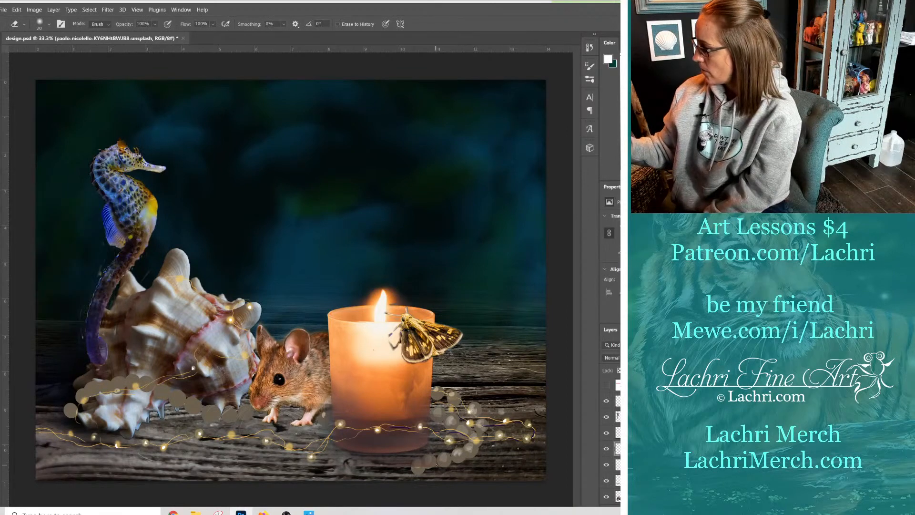
{"action": "right_click", "coordinate": [541, 437]}
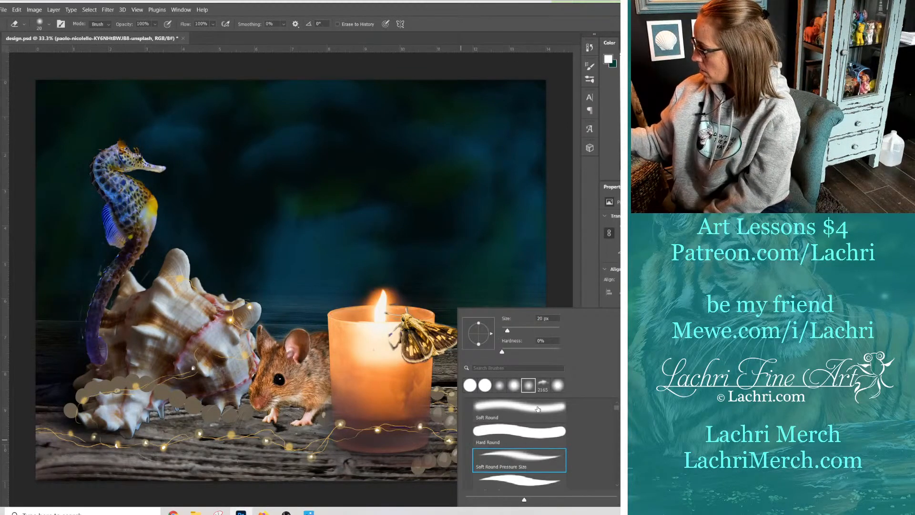
{"action": "left_click", "coordinate": [540, 411]}
{"action": "left_click", "coordinate": [442, 467]}
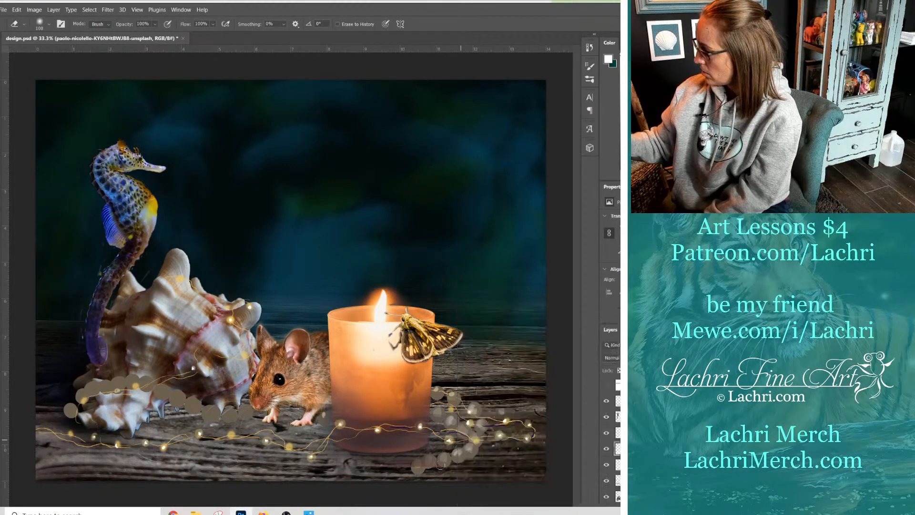
{"action": "mouse_move", "coordinate": [432, 468]}
{"action": "left_mouse_down"}
{"action": "mouse_move", "coordinate": [397, 471]}
{"action": "mouse_move", "coordinate": [398, 461]}
{"action": "mouse_move", "coordinate": [341, 467]}
{"action": "mouse_move", "coordinate": [386, 461]}
{"action": "left_mouse_up"}
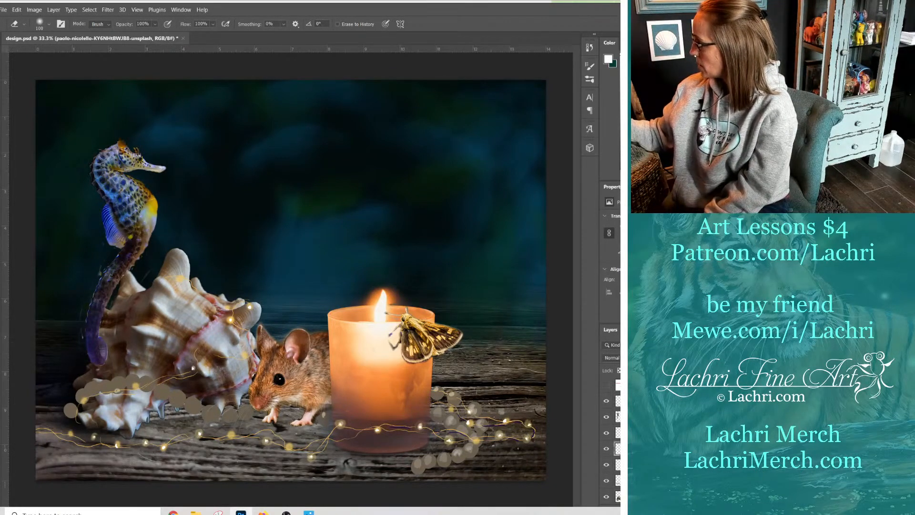
Paint soft white highlights at 16% opacity on the pearls layer along the strand from the mouse across the shell.
{"action": "left_click", "coordinate": [618, 480]}
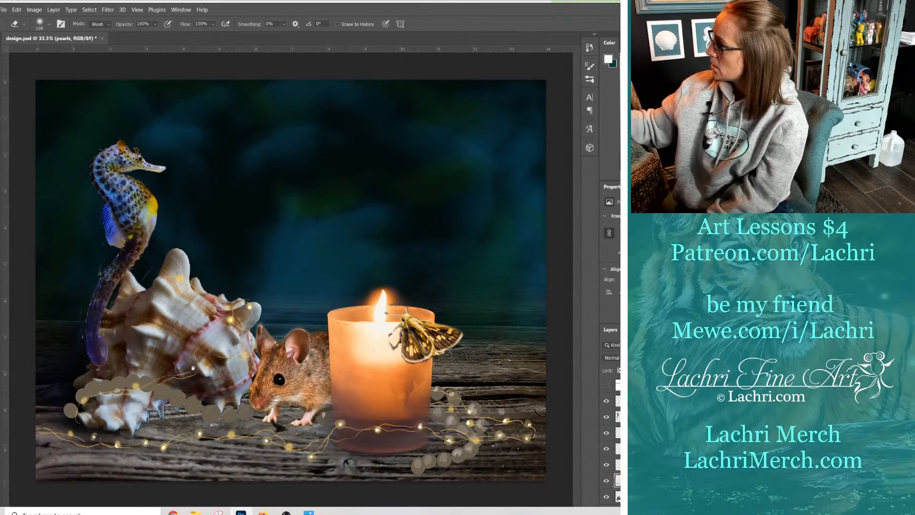
{"action": "key", "text": "b"}
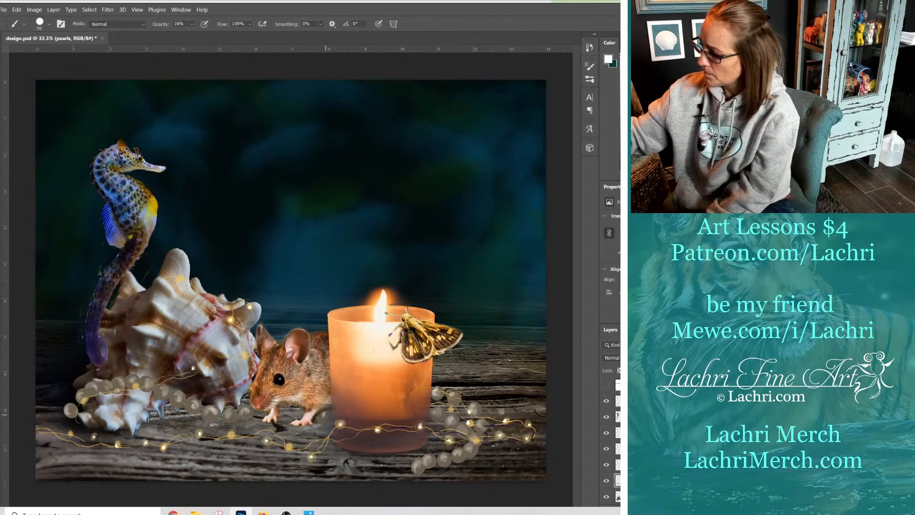
{"action": "left_click_drag", "start_coordinate": [244, 407], "coordinate": [244, 410]}
{"action": "left_click_drag", "start_coordinate": [228, 410], "coordinate": [228, 416]}
{"action": "left_click_drag", "start_coordinate": [213, 408], "coordinate": [213, 409]}
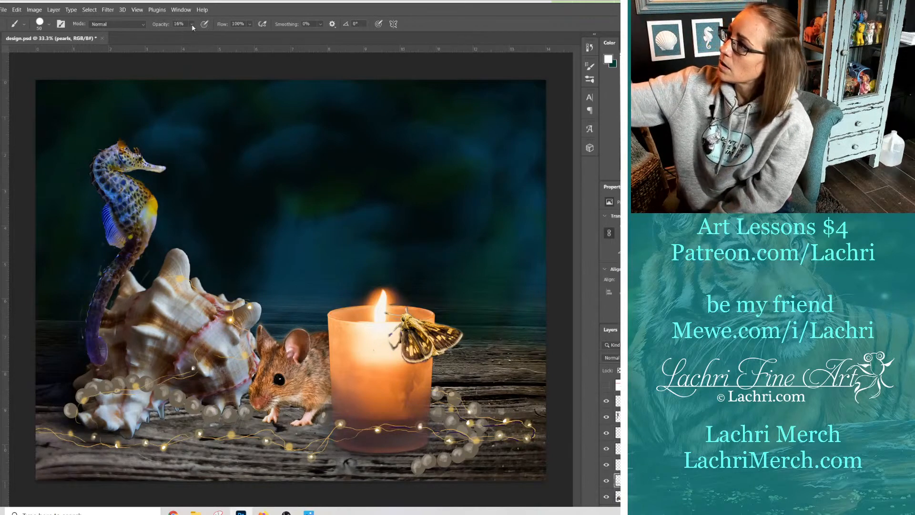
Raise the brush opacity to 65% and add brighter white highlights to the pearls right of the candle.
{"action": "left_click_drag", "start_coordinate": [193, 27], "coordinate": [218, 36]}
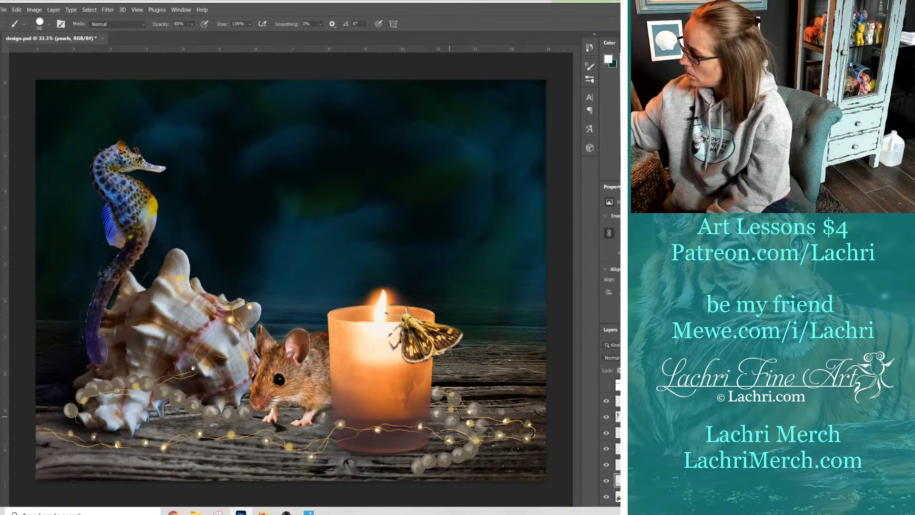
{"action": "mouse_move", "coordinate": [449, 417]}
{"action": "left_mouse_down"}
{"action": "mouse_move", "coordinate": [474, 410]}
{"action": "mouse_move", "coordinate": [481, 425]}
{"action": "mouse_move", "coordinate": [462, 429]}
{"action": "left_mouse_up"}
{"action": "left_click", "coordinate": [469, 448]}
{"action": "left_click", "coordinate": [457, 452]}
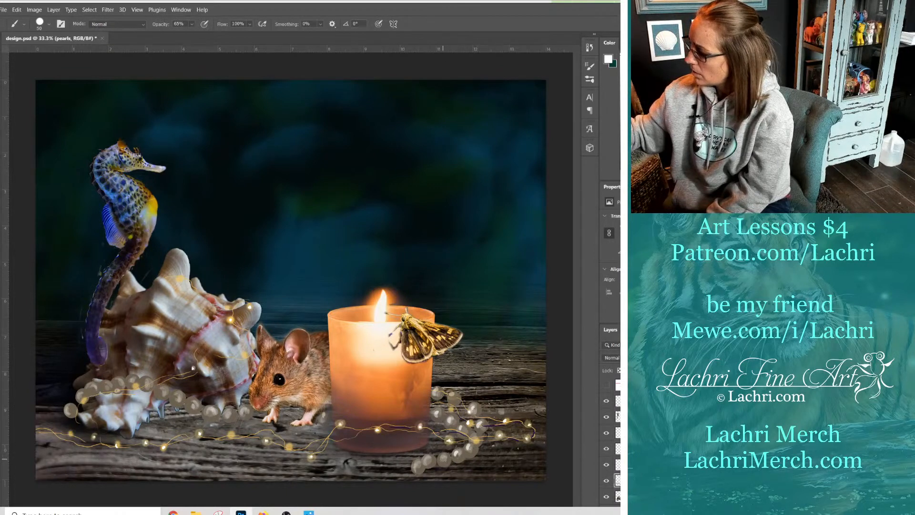
{"action": "left_click", "coordinate": [437, 462]}
{"action": "left_click", "coordinate": [427, 462]}
{"action": "left_click", "coordinate": [413, 468]}
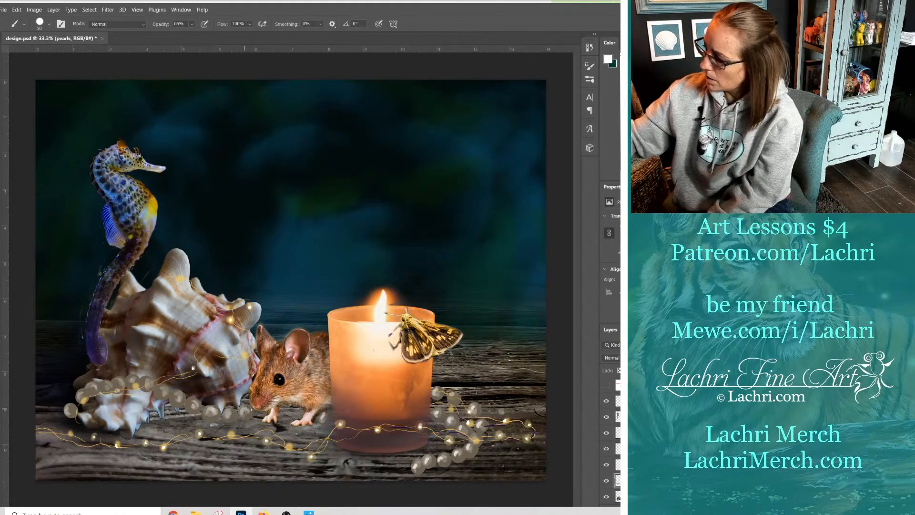
Add bright white highlights to each pearl from the mouse across the shell to the strand's far left end, and touch up both strands.
{"action": "left_click", "coordinate": [245, 408]}
{"action": "left_click", "coordinate": [228, 411]}
{"action": "left_click", "coordinate": [212, 409]}
{"action": "left_click", "coordinate": [193, 404]}
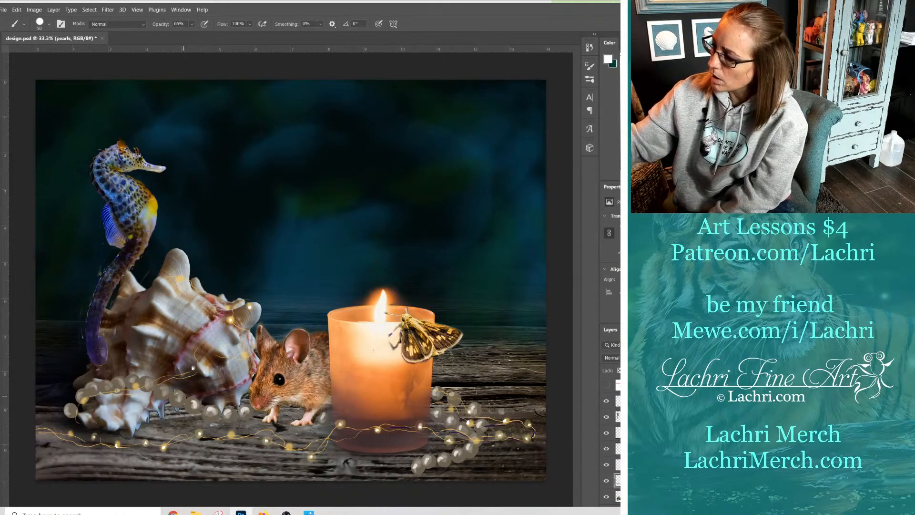
{"action": "left_click", "coordinate": [177, 394]}
{"action": "left_click", "coordinate": [147, 379]}
{"action": "left_click", "coordinate": [135, 378]}
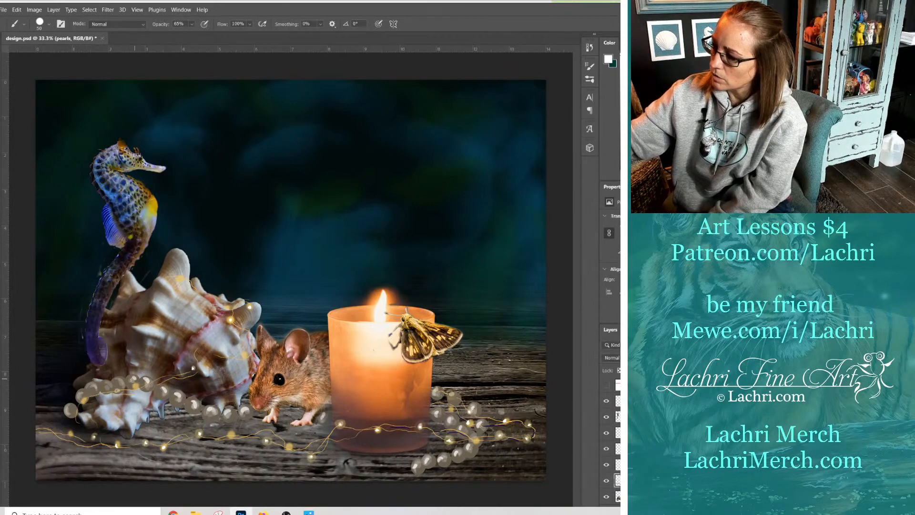
{"action": "left_click", "coordinate": [119, 381]}
{"action": "left_click", "coordinate": [108, 386]}
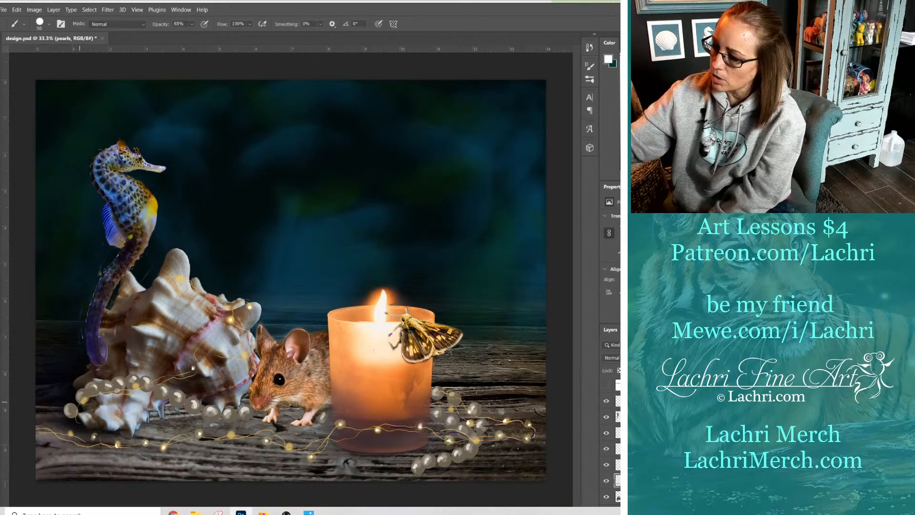
{"action": "left_click", "coordinate": [84, 393]}
{"action": "left_click", "coordinate": [73, 409]}
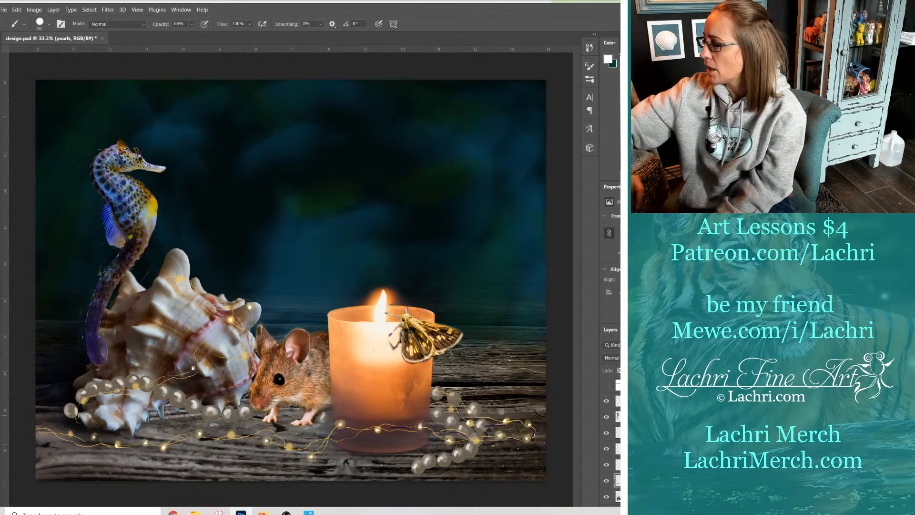
{"action": "left_click", "coordinate": [414, 469]}
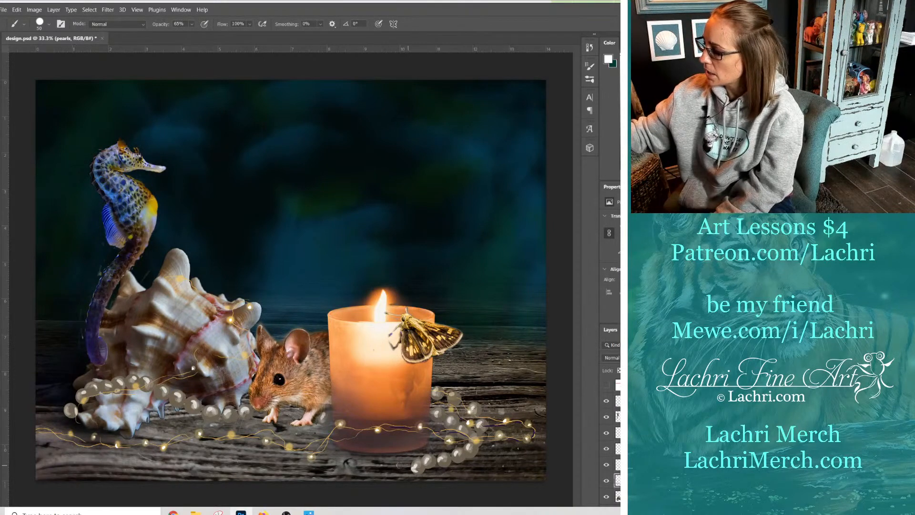
{"action": "left_click", "coordinate": [231, 412]}
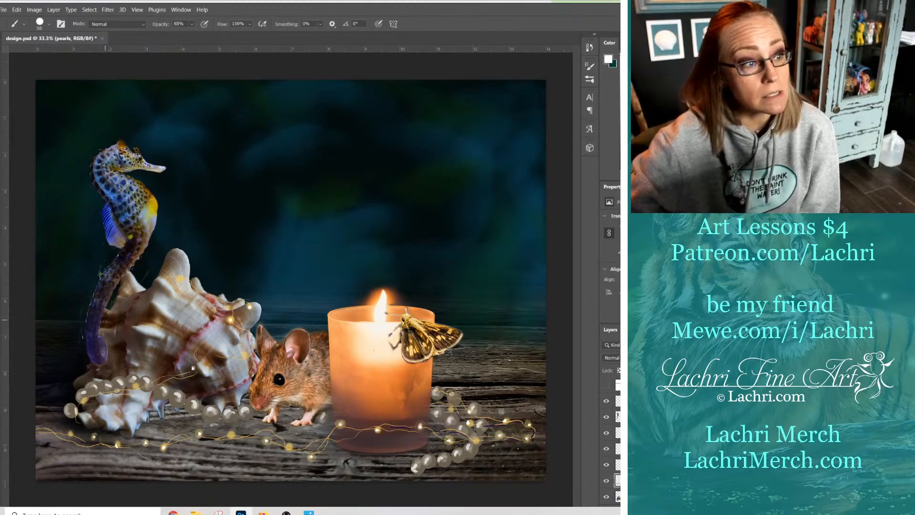
Move the seahorse slightly up and to the right so its tail rests higher against the shell.
{"action": "key", "text": "v"}
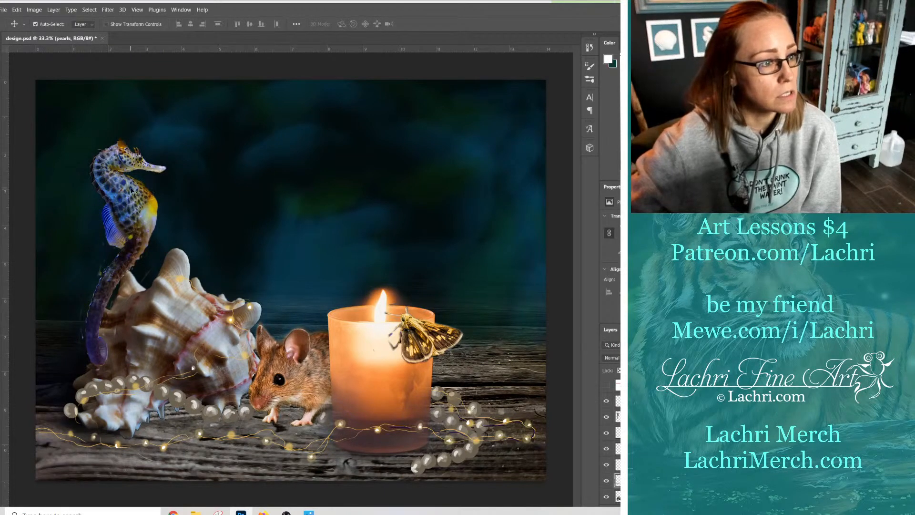
{"action": "mouse_move", "coordinate": [132, 191]}
{"action": "left_mouse_down"}
{"action": "mouse_move", "coordinate": [129, 239]}
{"action": "mouse_move", "coordinate": [122, 181]}
{"action": "left_mouse_up"}
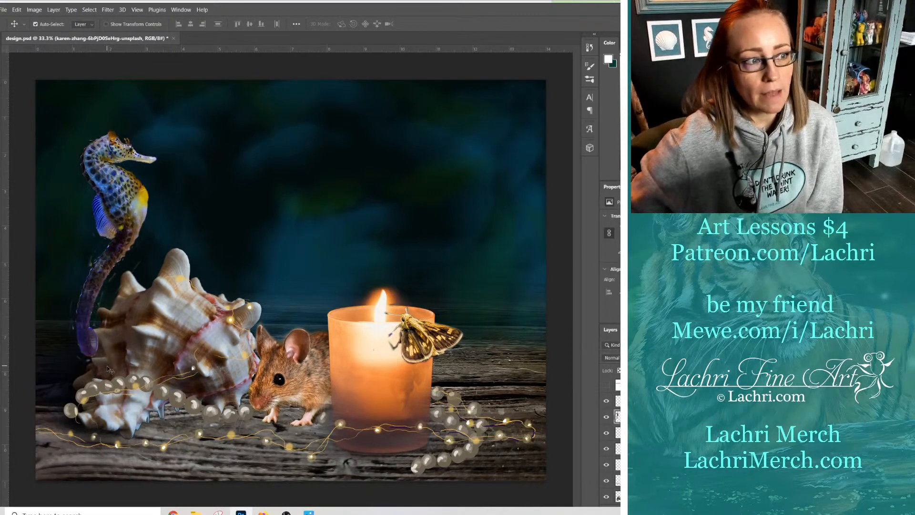
{"action": "left_click_drag", "start_coordinate": [89, 300], "coordinate": [108, 297]}
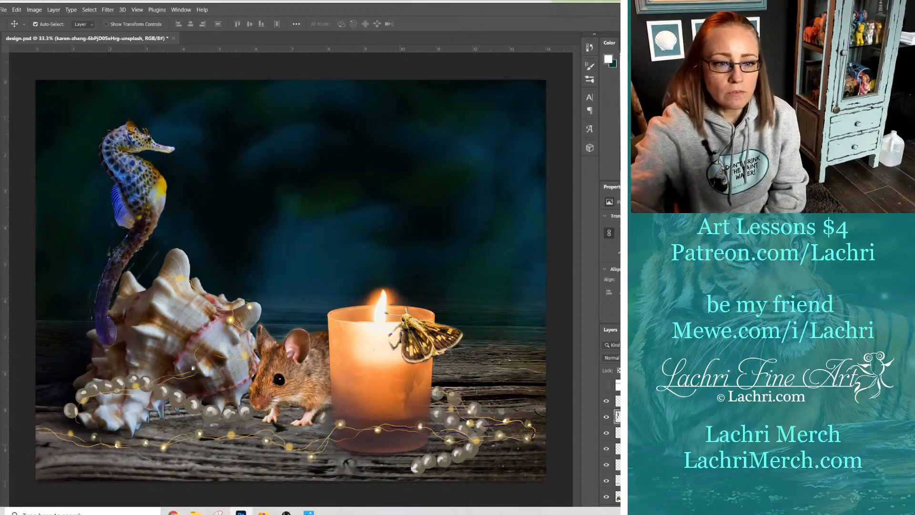
Compare the composition with and without the fairy lights layer, and leave that layer hidden.
{"action": "left_click", "coordinate": [614, 402]}
{"action": "left_click", "coordinate": [607, 403]}
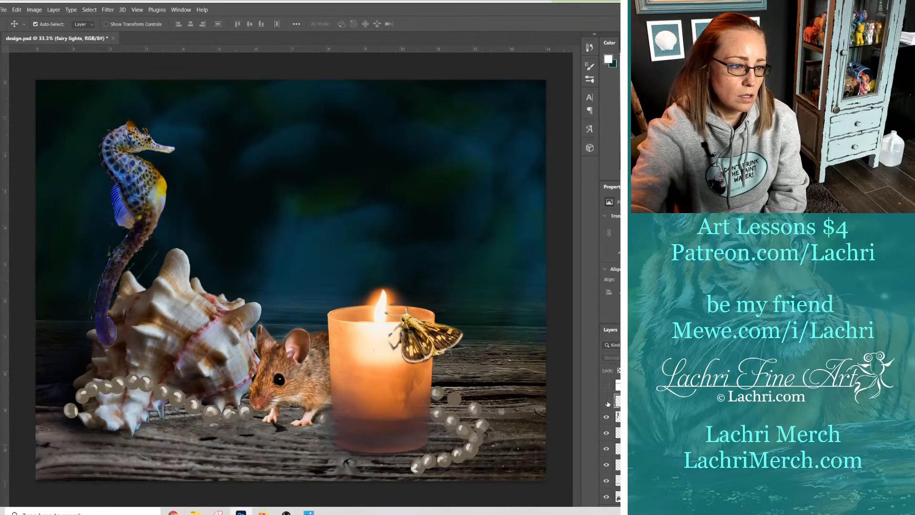
{"action": "left_click", "coordinate": [606, 402]}
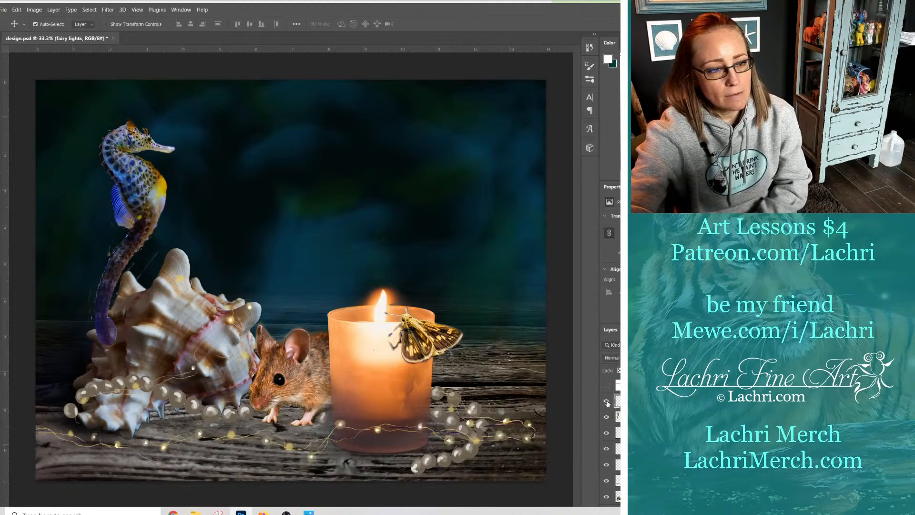
{"action": "left_click", "coordinate": [607, 402]}
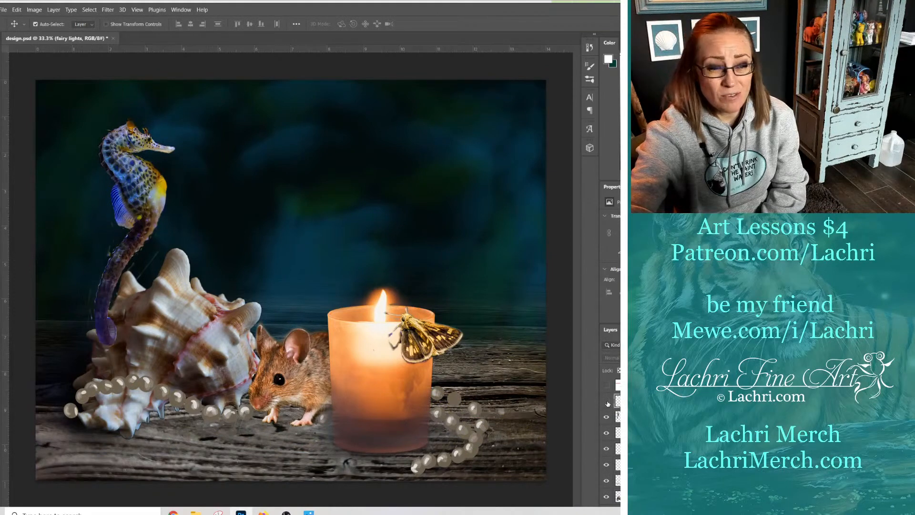
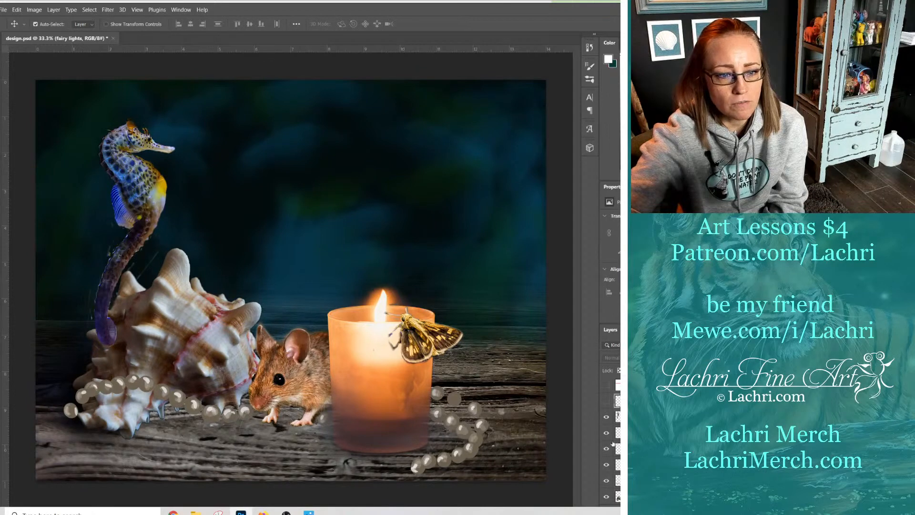
{"action": "left_click", "coordinate": [606, 404]}
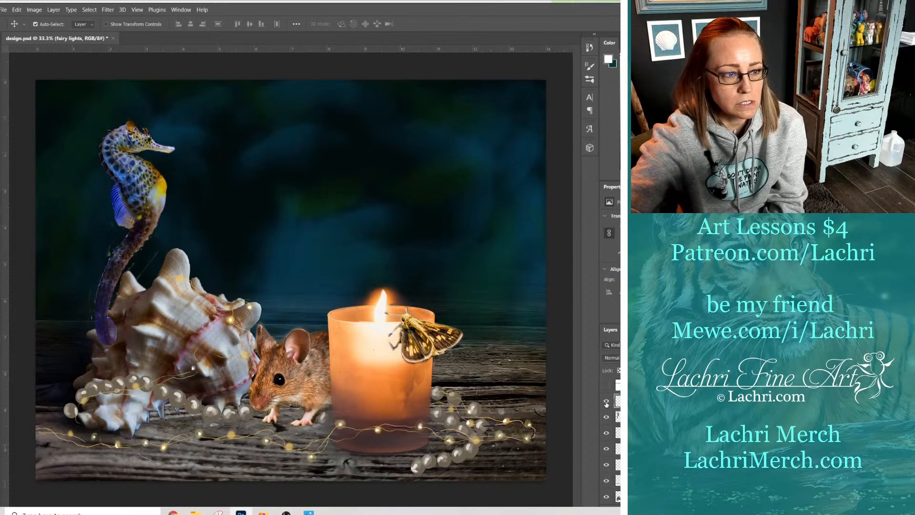
{"action": "left_click", "coordinate": [606, 403]}
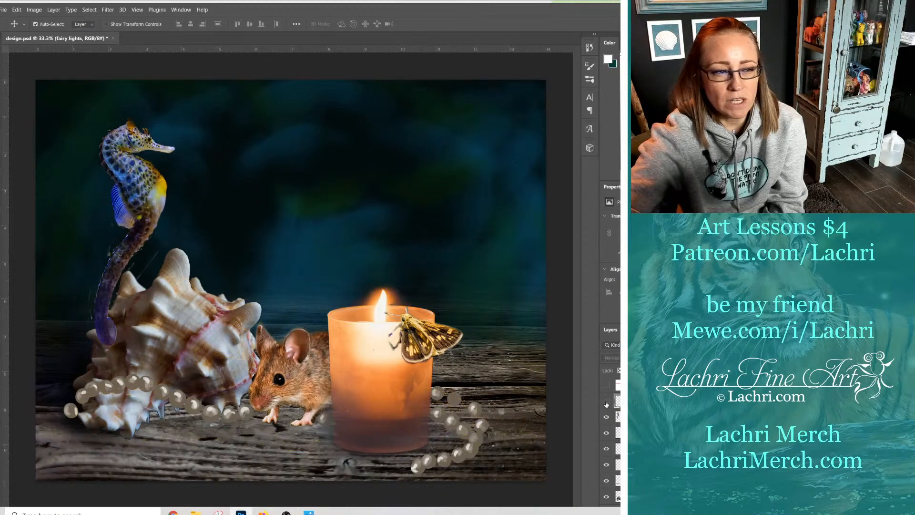
{"action": "left_click", "coordinate": [606, 403]}
{"action": "left_click", "coordinate": [606, 403]}
{"action": "left_click", "coordinate": [606, 404]}
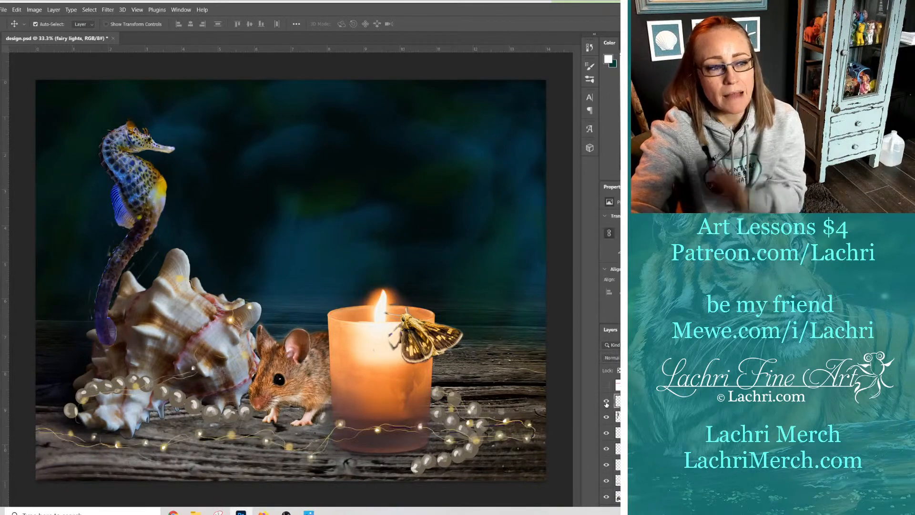
{"action": "left_click", "coordinate": [606, 404]}
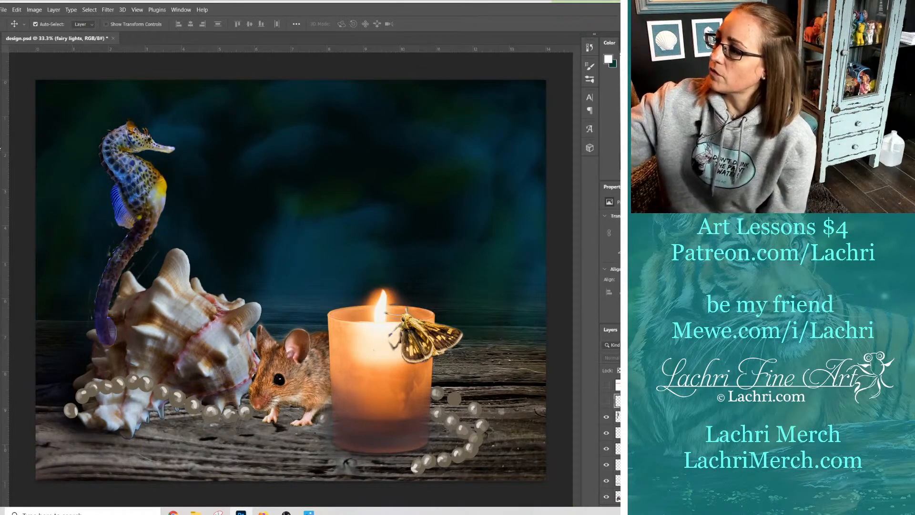
Create a new layer named bubbles for brush painting.
{"action": "key", "text": "b"}
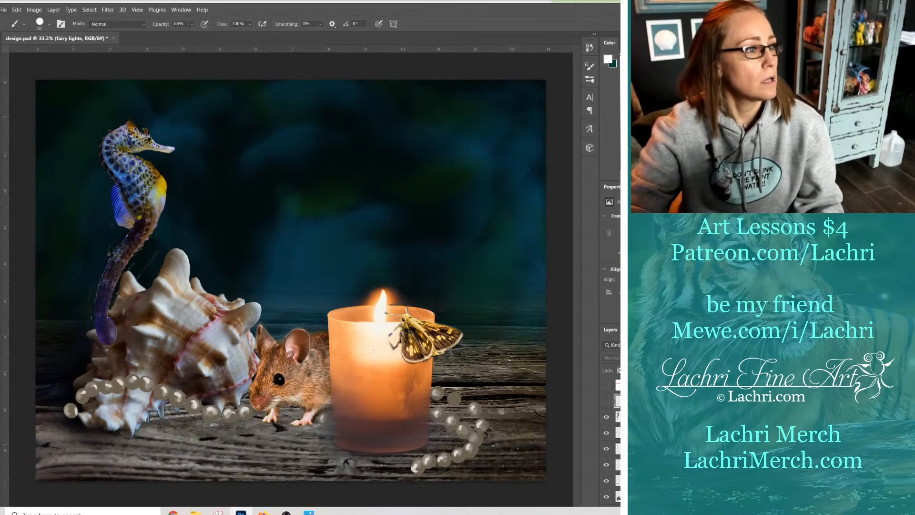
{"action": "left_click", "coordinate": [2, 9]}
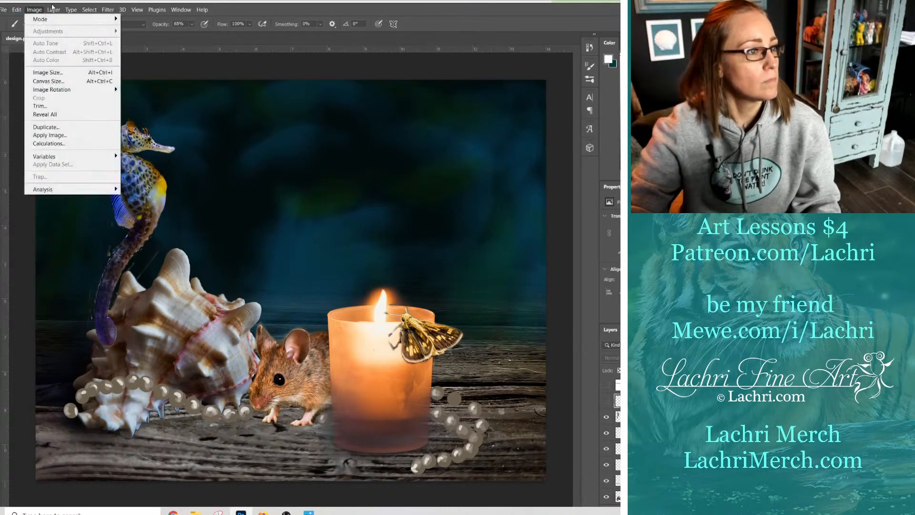
{"action": "mouse_move", "coordinate": [62, 19]}
{"action": "left_click", "coordinate": [155, 20]}
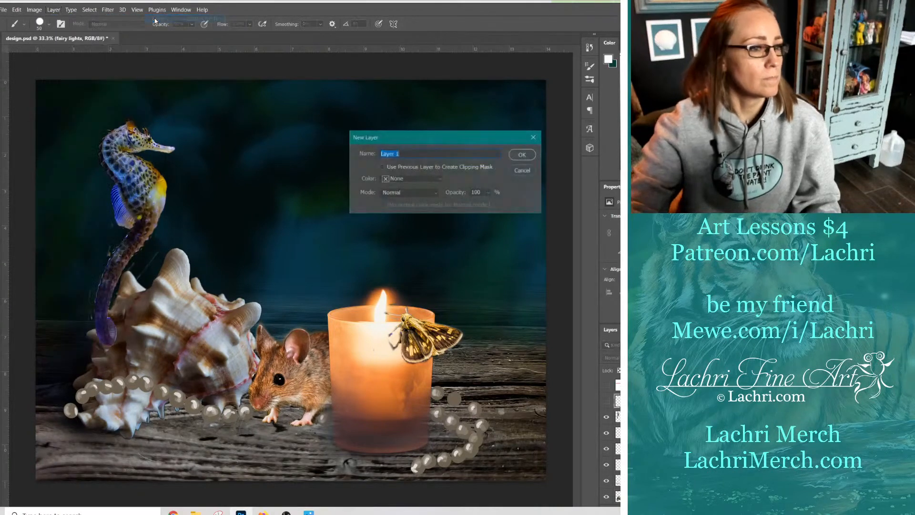
{"action": "type", "text": "bubbles"}
{"action": "key", "text": "Return"}
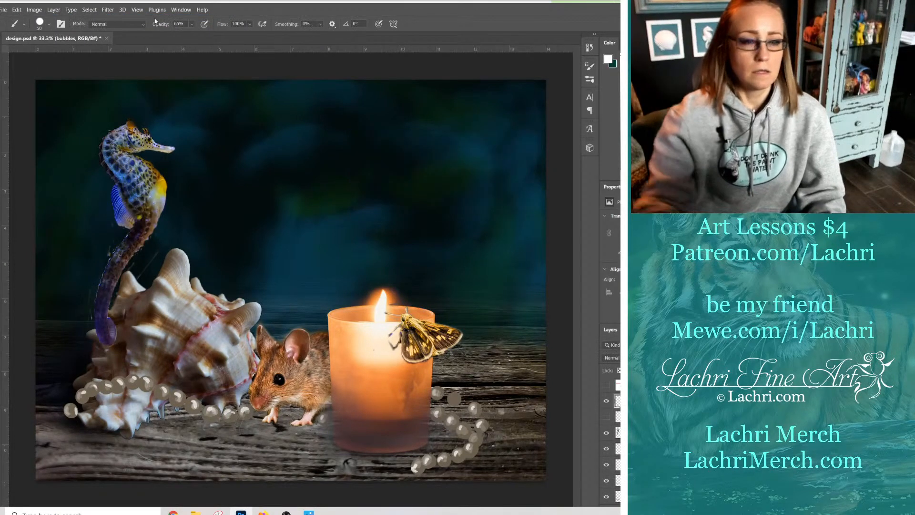
Set the foreground colour to black and the Hard Round Pressure Size brush to 31 px for the bubbles layer.
{"action": "left_click", "coordinate": [621, 168]}
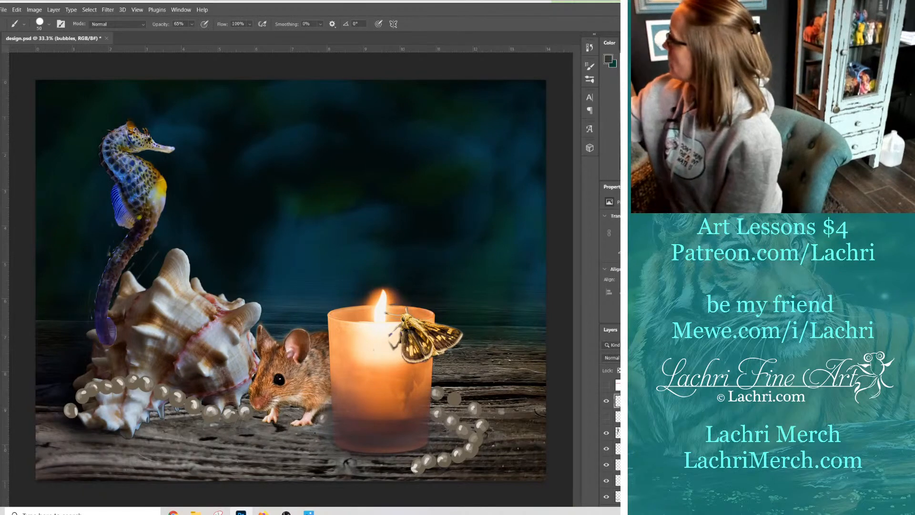
{"action": "right_click", "coordinate": [324, 219]}
{"action": "left_click_drag", "start_coordinate": [385, 241], "coordinate": [379, 241]}
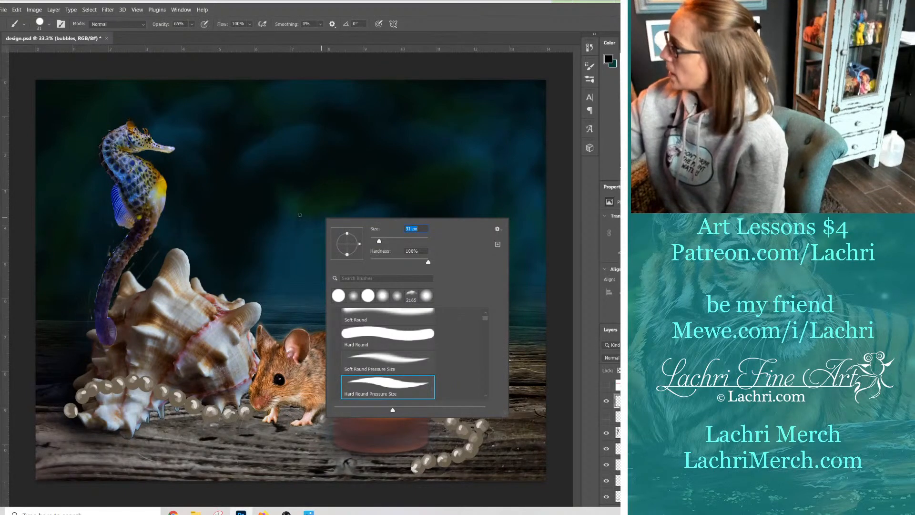
{"action": "key", "text": "Return"}
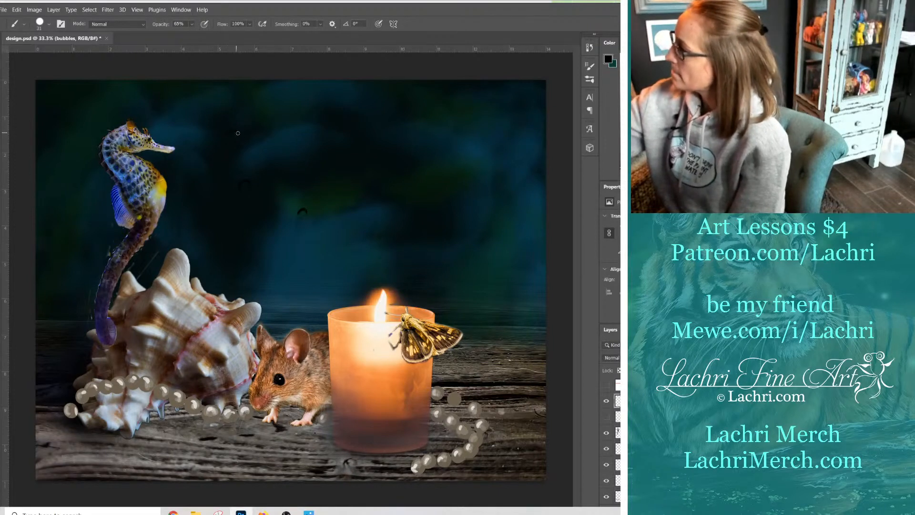
Paint short black arcs as the upper edges of additional bubbles over the dark background near the candle and shell.
{"action": "left_click_drag", "start_coordinate": [460, 124], "coordinate": [472, 123]}
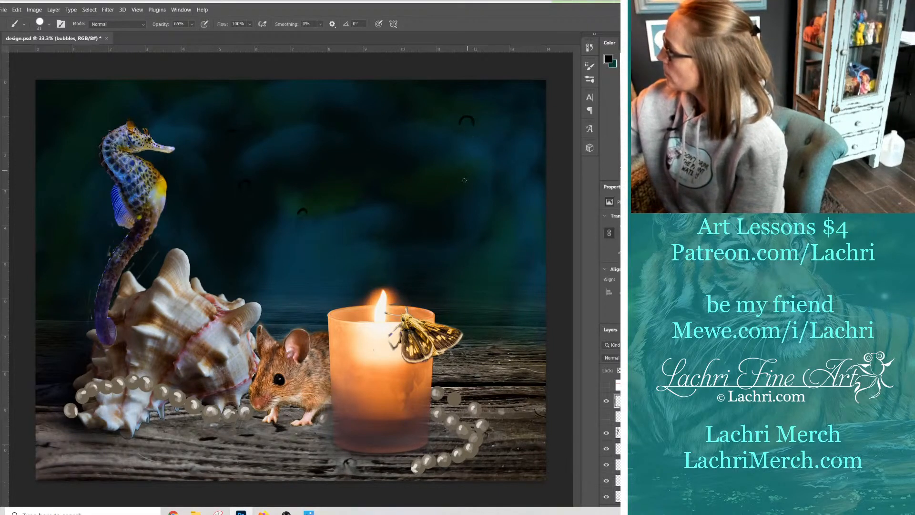
{"action": "left_click_drag", "start_coordinate": [474, 251], "coordinate": [486, 249]}
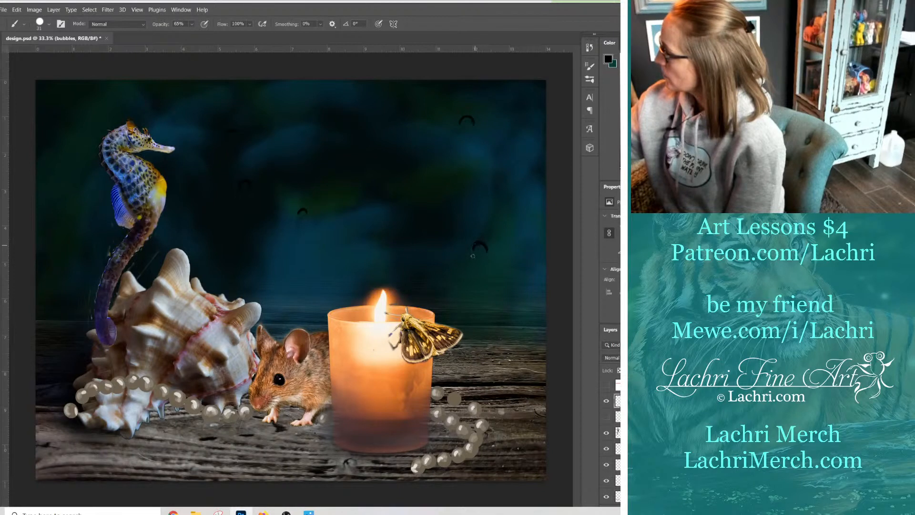
{"action": "left_click_drag", "start_coordinate": [462, 221], "coordinate": [468, 221]}
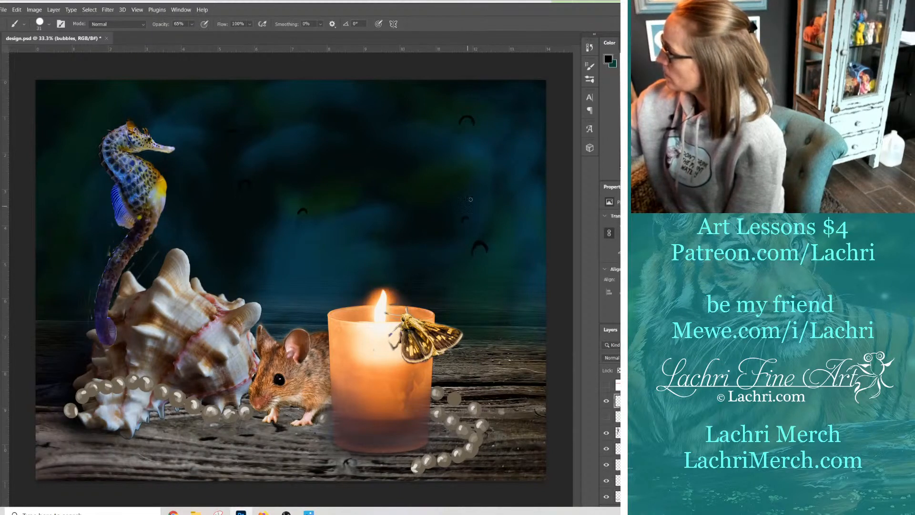
{"action": "left_click_drag", "start_coordinate": [261, 281], "coordinate": [267, 280]}
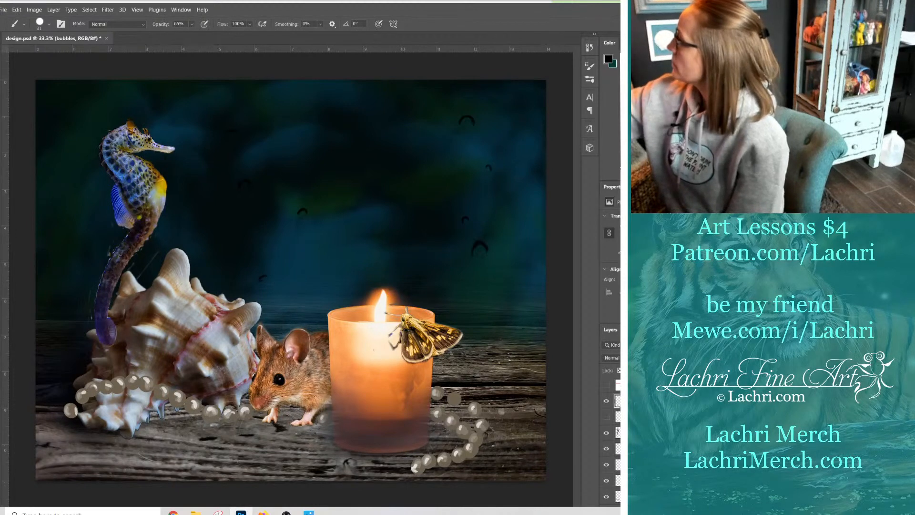
Paint white arcs at 33% brush opacity along the lower edges of all the bubbles.
{"action": "left_click_drag", "start_coordinate": [622, 57], "coordinate": [617, 41]}
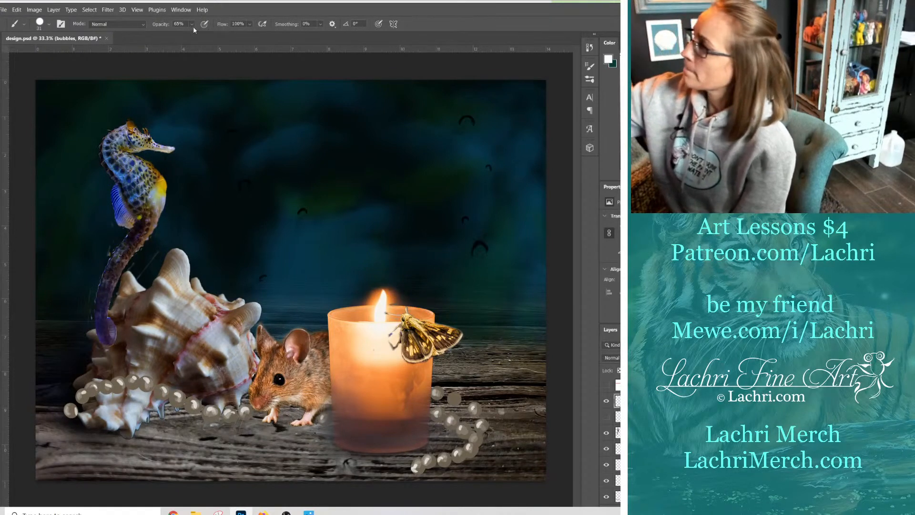
{"action": "left_click_drag", "start_coordinate": [192, 23], "coordinate": [182, 37]}
{"action": "left_click_drag", "start_coordinate": [233, 137], "coordinate": [227, 135]}
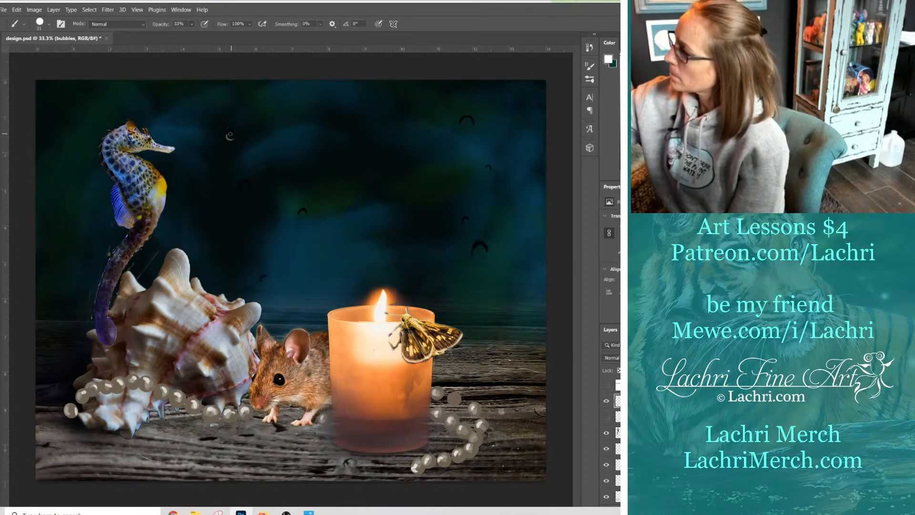
{"action": "left_click_drag", "start_coordinate": [239, 187], "coordinate": [248, 190]}
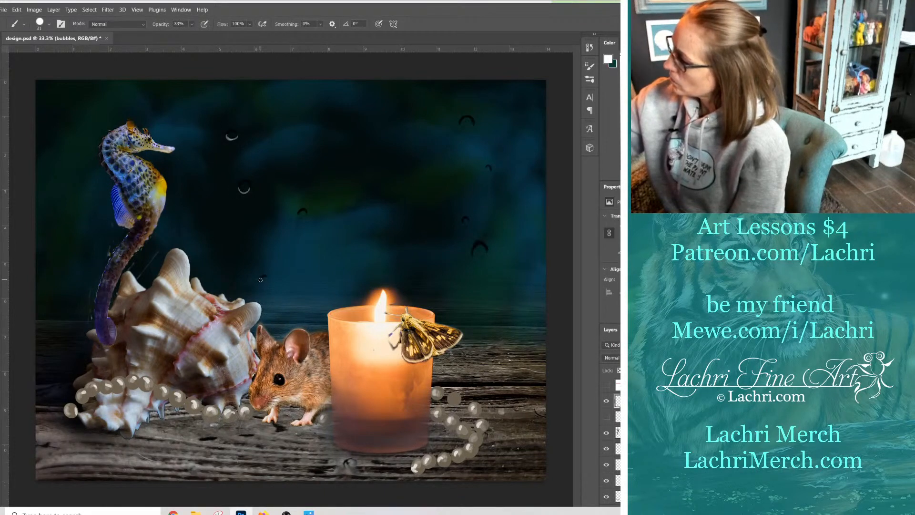
{"action": "left_click_drag", "start_coordinate": [260, 279], "coordinate": [266, 282]}
{"action": "left_click_drag", "start_coordinate": [299, 215], "coordinate": [306, 217]}
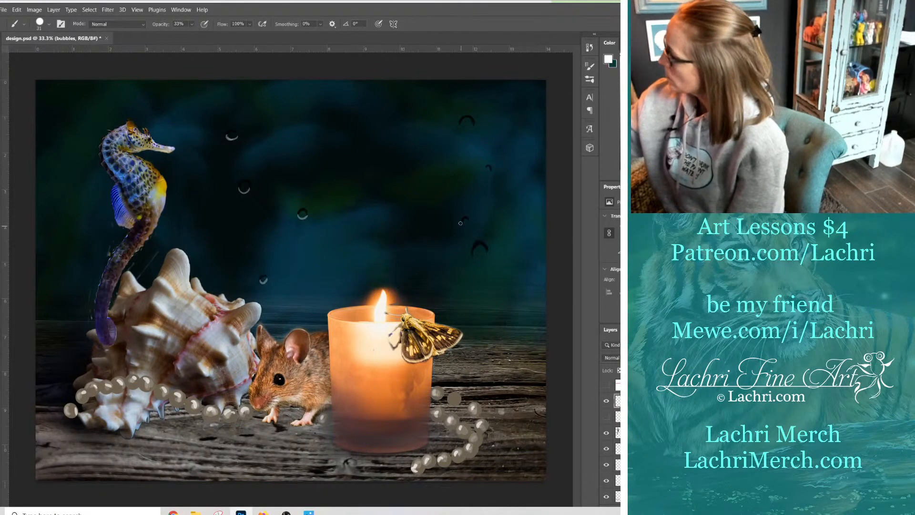
{"action": "left_click_drag", "start_coordinate": [461, 221], "coordinate": [468, 222]}
{"action": "left_click_drag", "start_coordinate": [471, 254], "coordinate": [482, 251]}
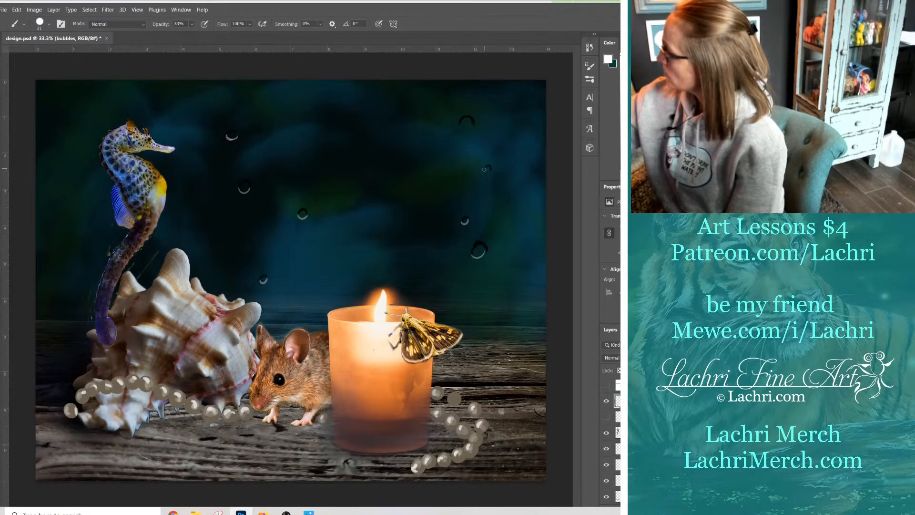
{"action": "left_click_drag", "start_coordinate": [484, 169], "coordinate": [489, 171]}
{"action": "mouse_move", "coordinate": [456, 123]}
{"action": "left_mouse_down"}
{"action": "mouse_move", "coordinate": [473, 125]}
{"action": "mouse_move", "coordinate": [468, 109]}
{"action": "left_mouse_up"}
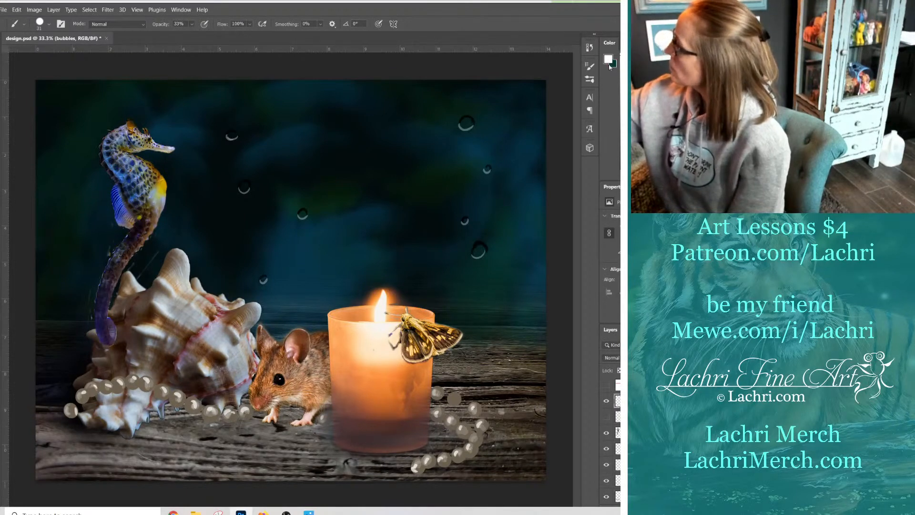
Raise the brush opacity to 84% and dab small white highlights inside each bubble.
{"action": "left_click", "coordinate": [191, 24]}
{"action": "left_click_drag", "start_coordinate": [204, 38], "coordinate": [218, 44]}
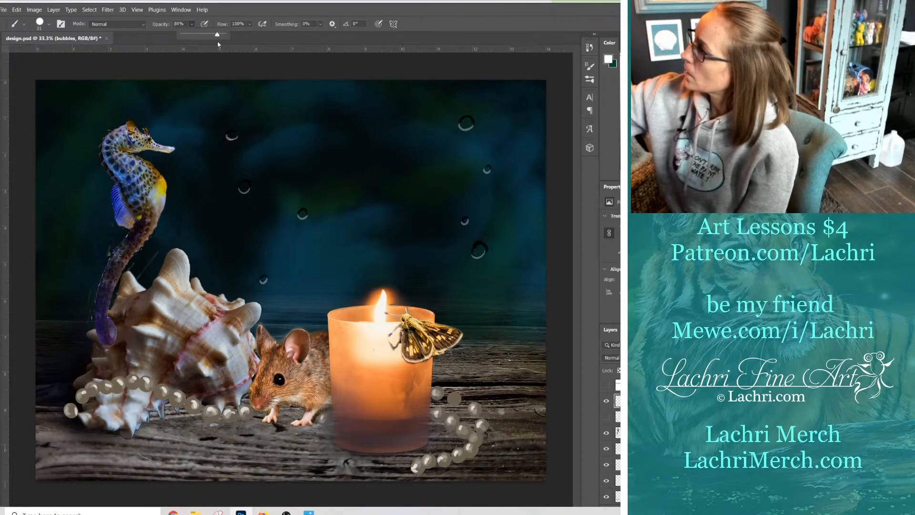
{"action": "left_click", "coordinate": [233, 133]}
{"action": "left_click", "coordinate": [245, 186]}
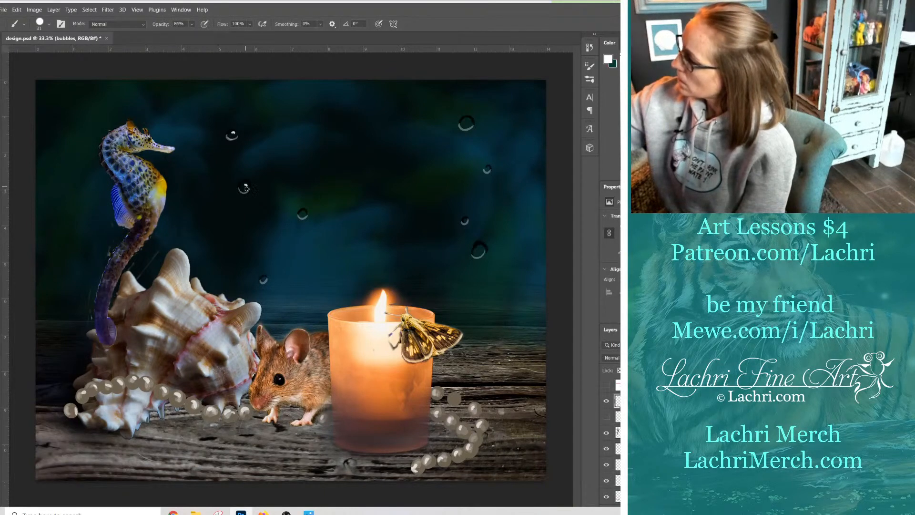
{"action": "left_click", "coordinate": [263, 277]}
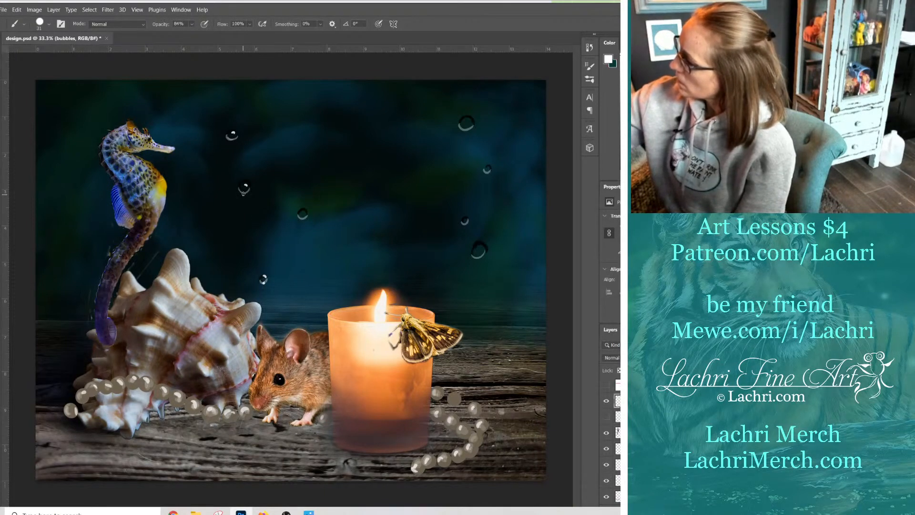
{"action": "left_click", "coordinate": [243, 192]}
{"action": "left_click", "coordinate": [232, 135]}
{"action": "left_click", "coordinate": [302, 213]}
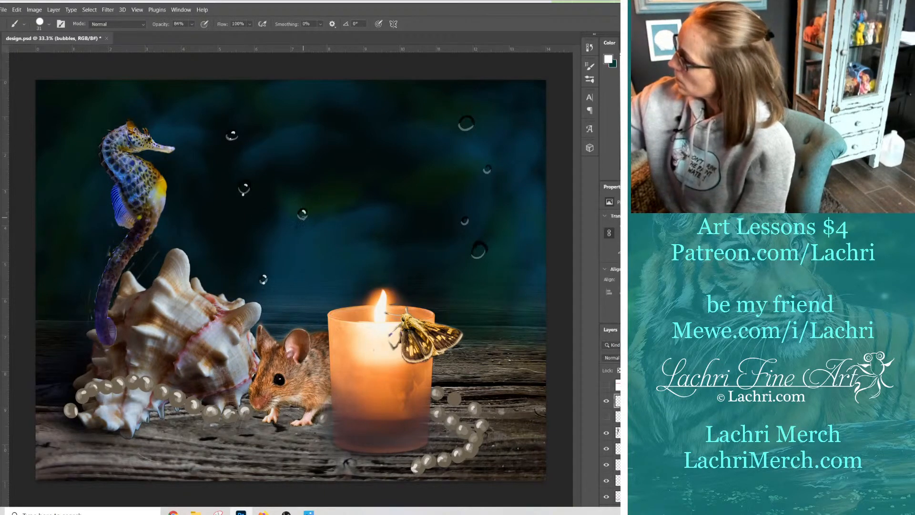
{"action": "left_click", "coordinate": [465, 221]}
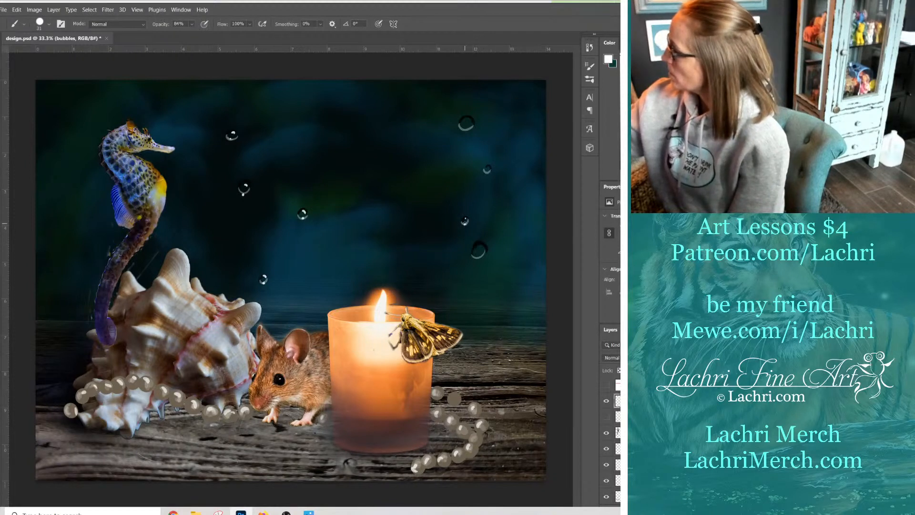
{"action": "left_click", "coordinate": [480, 246]}
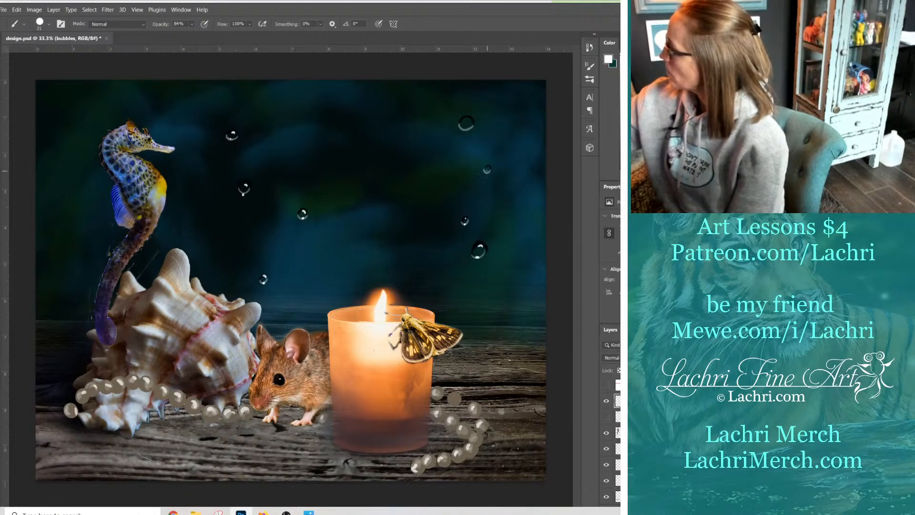
{"action": "left_click", "coordinate": [486, 171]}
{"action": "left_click", "coordinate": [489, 166]}
{"action": "left_click", "coordinate": [466, 118]}
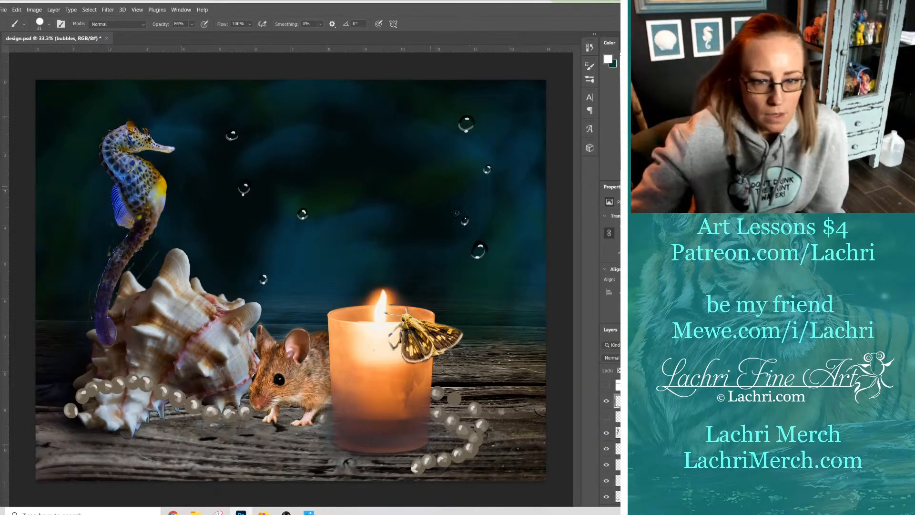
Compare the composition with and without the bubbles layer, leaving that layer shown.
{"action": "left_click", "coordinate": [607, 401]}
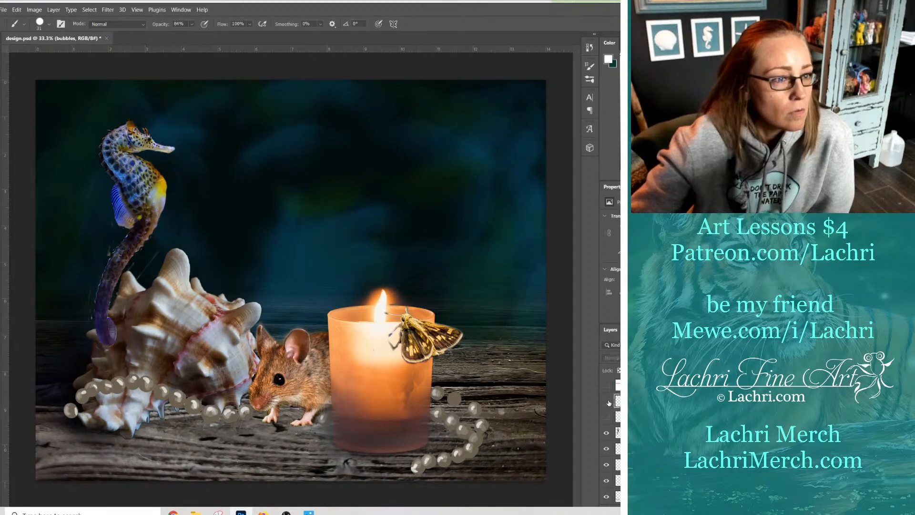
{"action": "left_click", "coordinate": [607, 401]}
{"action": "left_click", "coordinate": [607, 401]}
{"action": "left_click", "coordinate": [607, 402]}
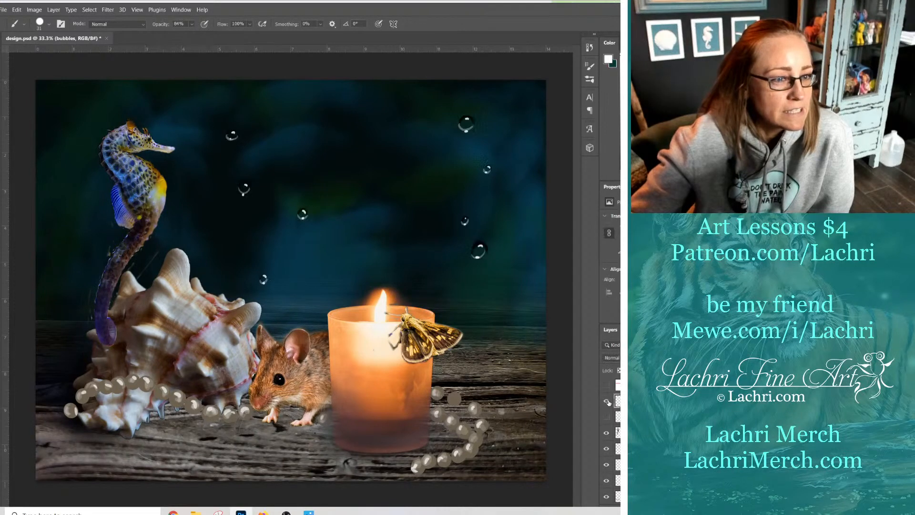
{"action": "left_click", "coordinate": [607, 402]}
{"action": "left_click", "coordinate": [607, 401]}
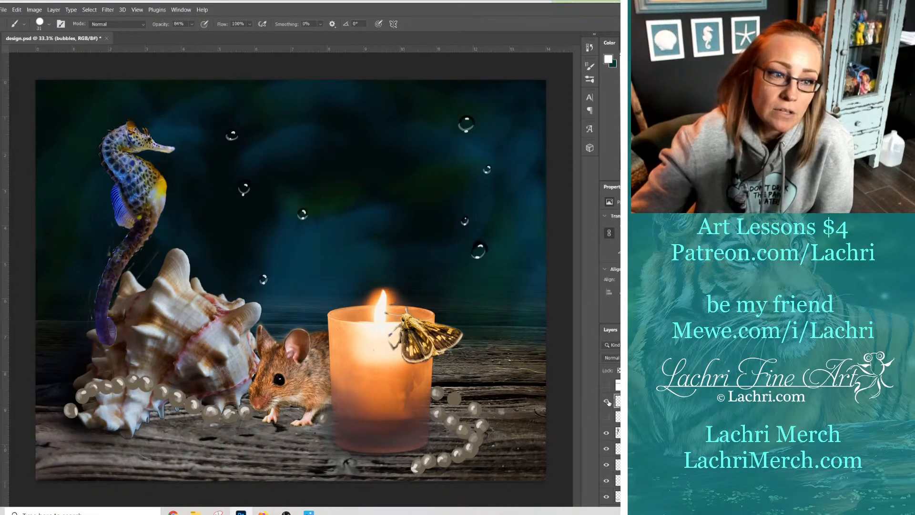
{"action": "left_click", "coordinate": [608, 402]}
{"action": "left_click", "coordinate": [607, 402]}
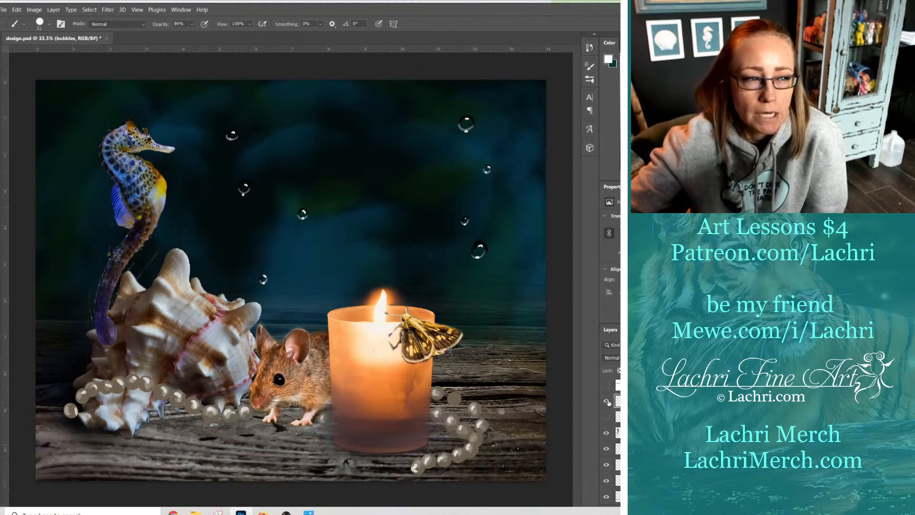
{"action": "left_click", "coordinate": [608, 402]}
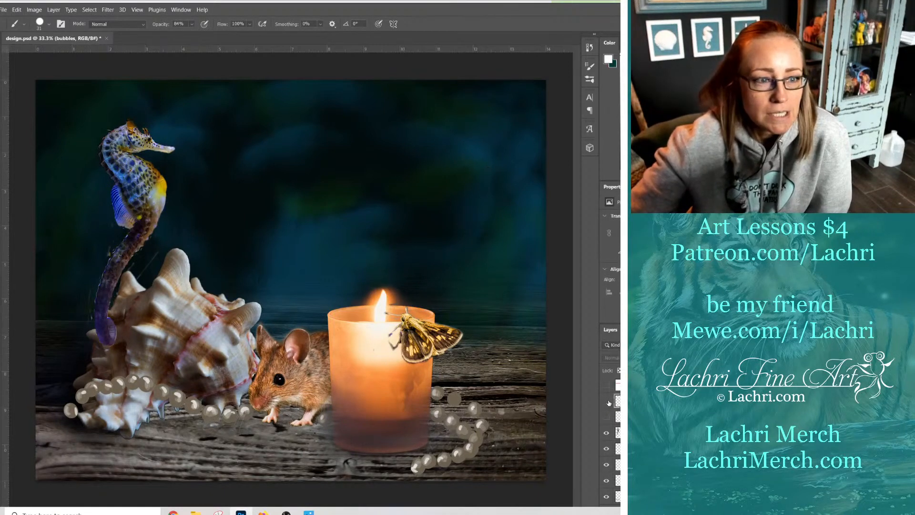
{"action": "left_click", "coordinate": [607, 402]}
{"action": "left_click", "coordinate": [608, 402]}
{"action": "left_click", "coordinate": [608, 402]}
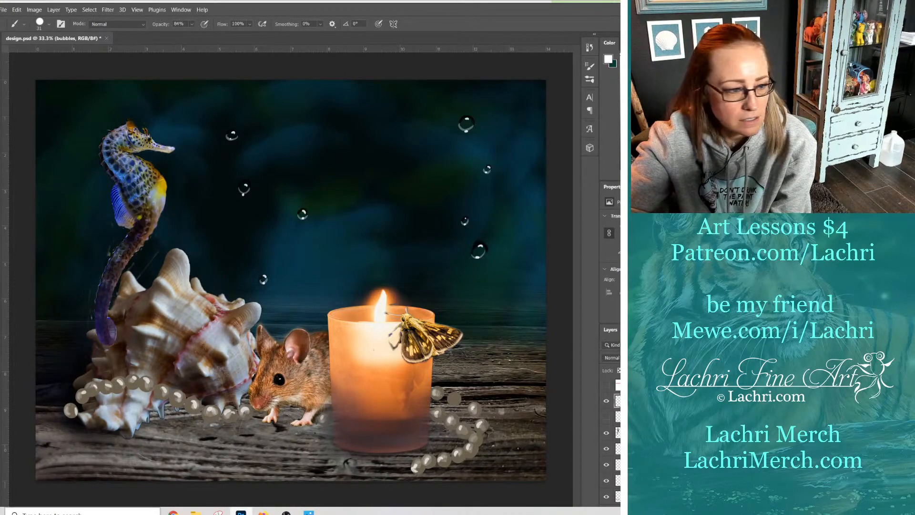
Switch to Chrome, view the antique key photo on Pixabay linked in the MeWe chat, and return to design.psd in Photoshop.
{"action": "left_click", "coordinate": [173, 512]}
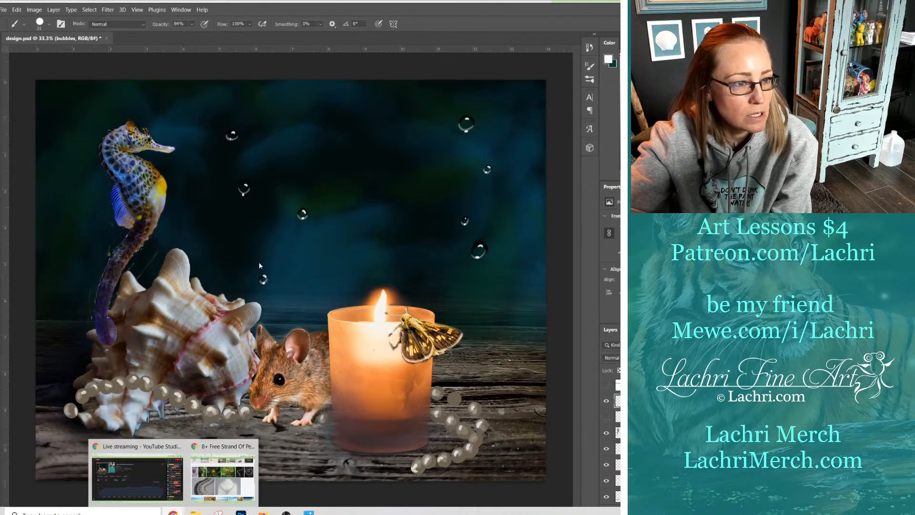
{"action": "left_click", "coordinate": [223, 474]}
{"action": "left_click", "coordinate": [505, 11]}
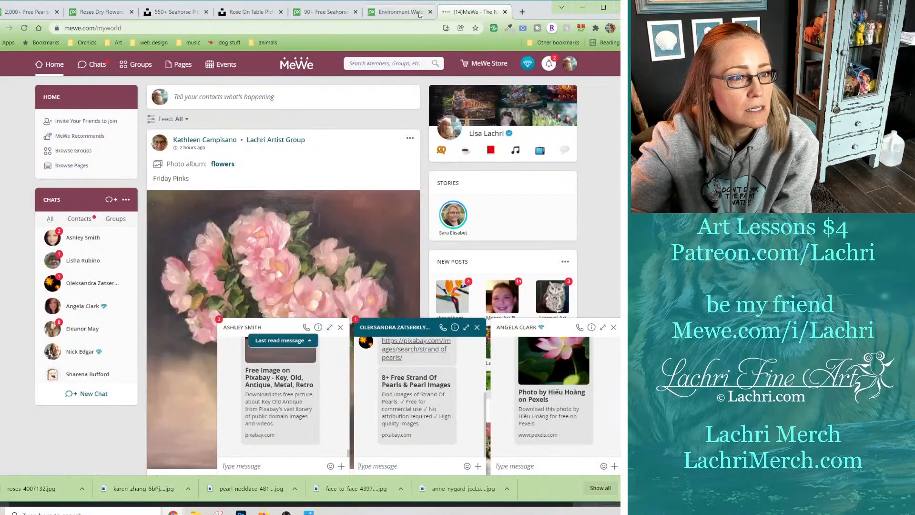
{"action": "left_click", "coordinate": [265, 382]}
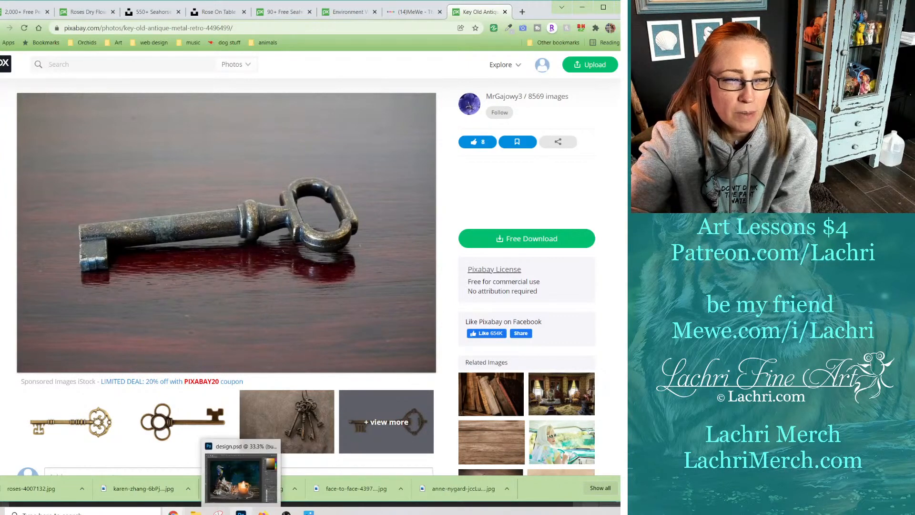
{"action": "mouse_move", "coordinate": [241, 513]}
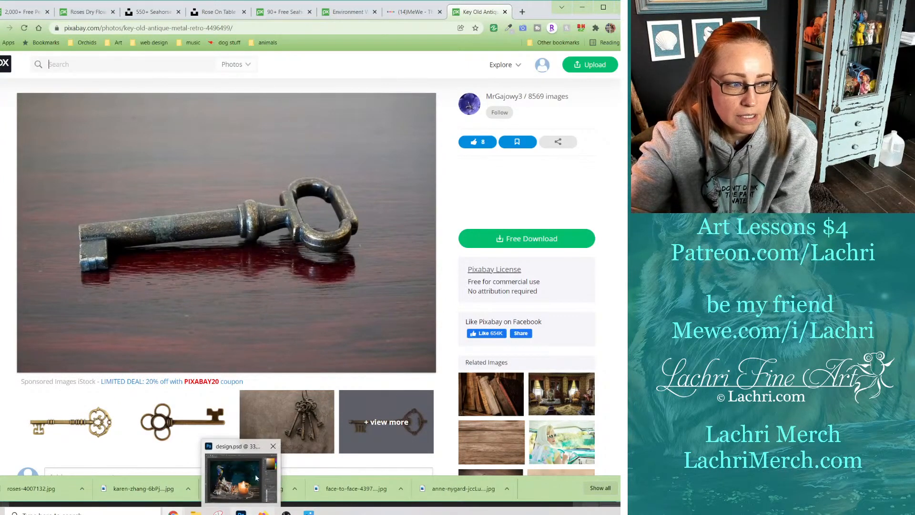
{"action": "mouse_move", "coordinate": [256, 477]}
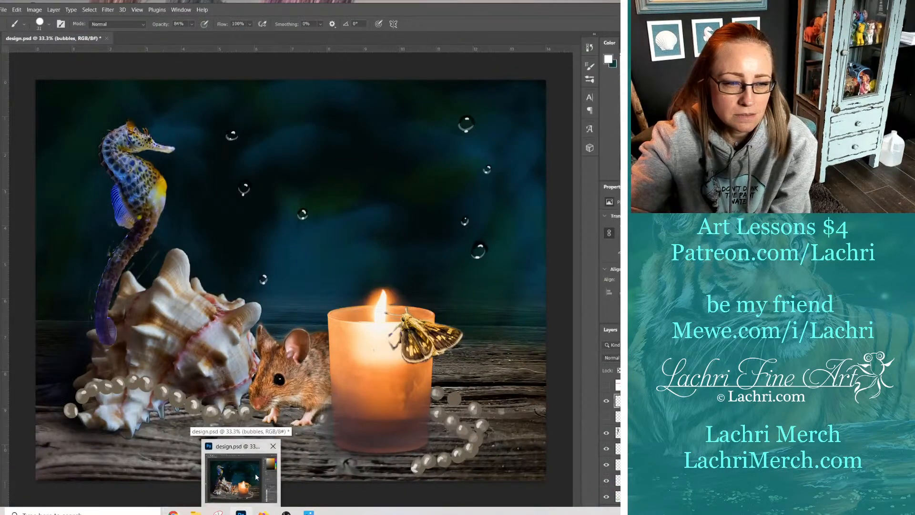
{"action": "left_click", "coordinate": [256, 477]}
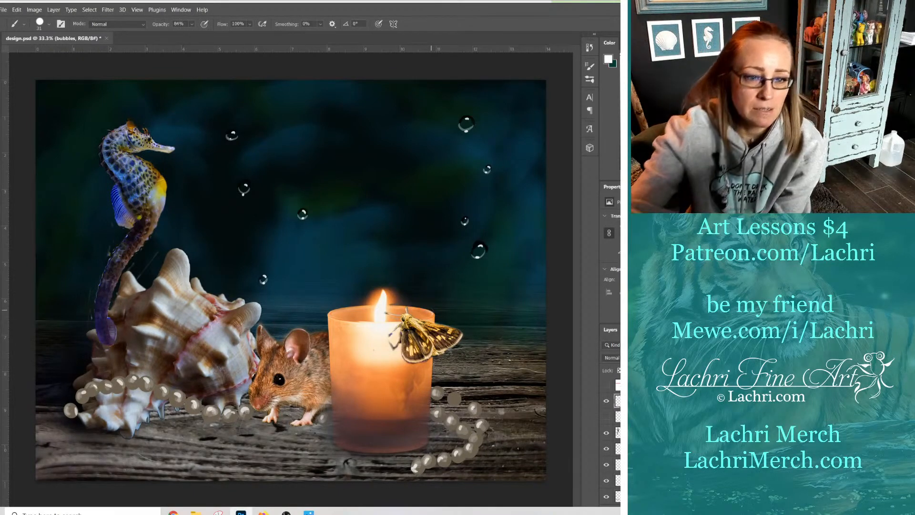
Compare the composition with and without the mouse layer, leaving the mouse shown.
{"action": "left_click", "coordinate": [606, 481]}
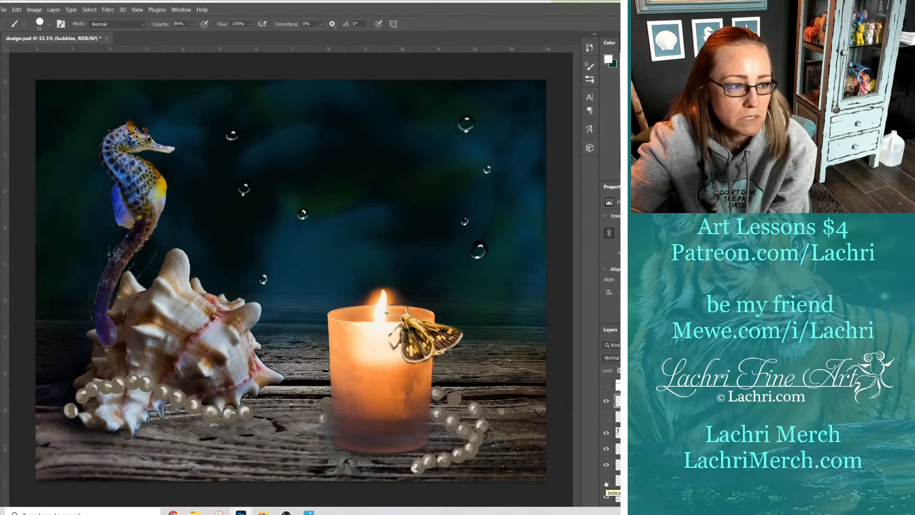
{"action": "left_click", "coordinate": [606, 482]}
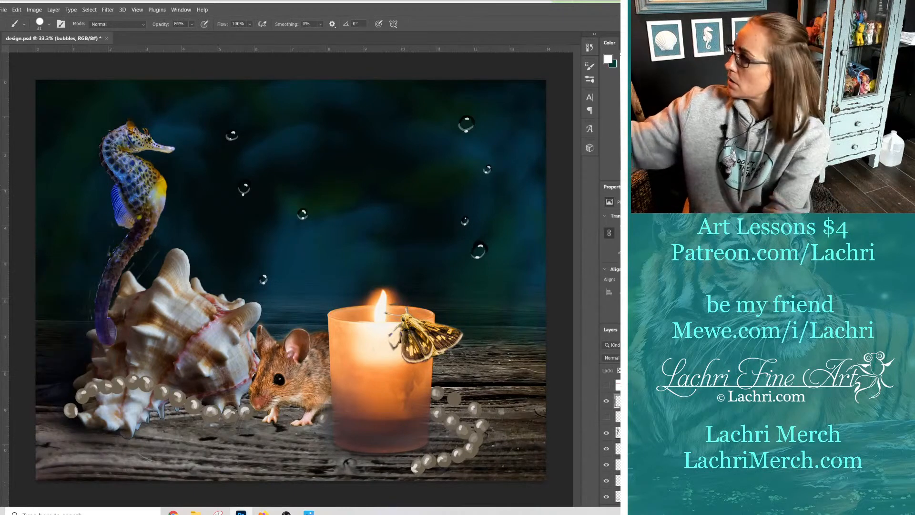
Erase the bubbles above the candle's right side and move the remaining ones closer to the seahorse's head and body.
{"action": "left_click", "coordinate": [2, 181]}
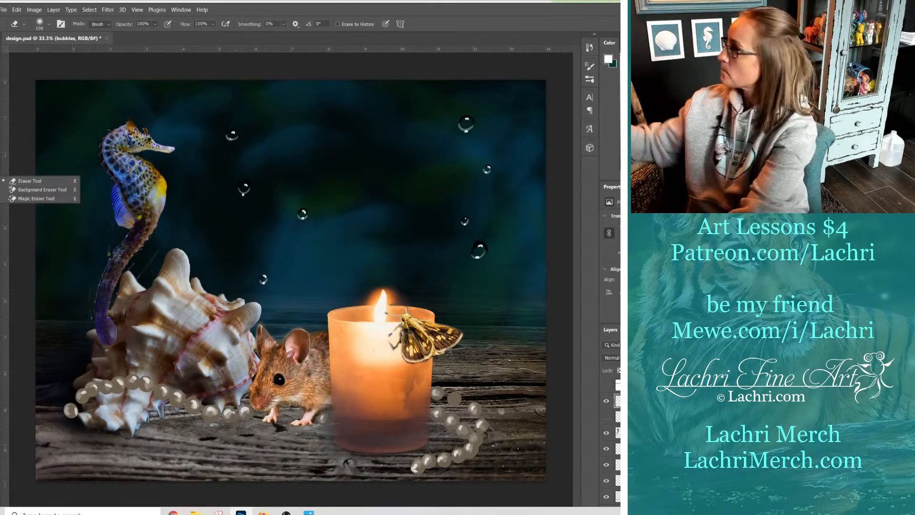
{"action": "mouse_move", "coordinate": [472, 255]}
{"action": "left_mouse_down"}
{"action": "mouse_move", "coordinate": [488, 244]}
{"action": "mouse_move", "coordinate": [463, 254]}
{"action": "mouse_move", "coordinate": [493, 126]}
{"action": "mouse_move", "coordinate": [467, 122]}
{"action": "left_mouse_up"}
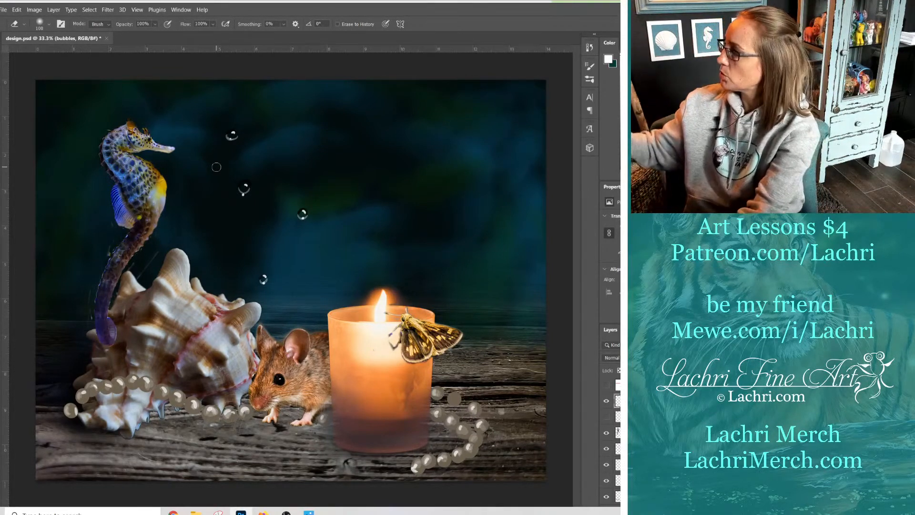
{"action": "left_click", "coordinate": [0, 46]}
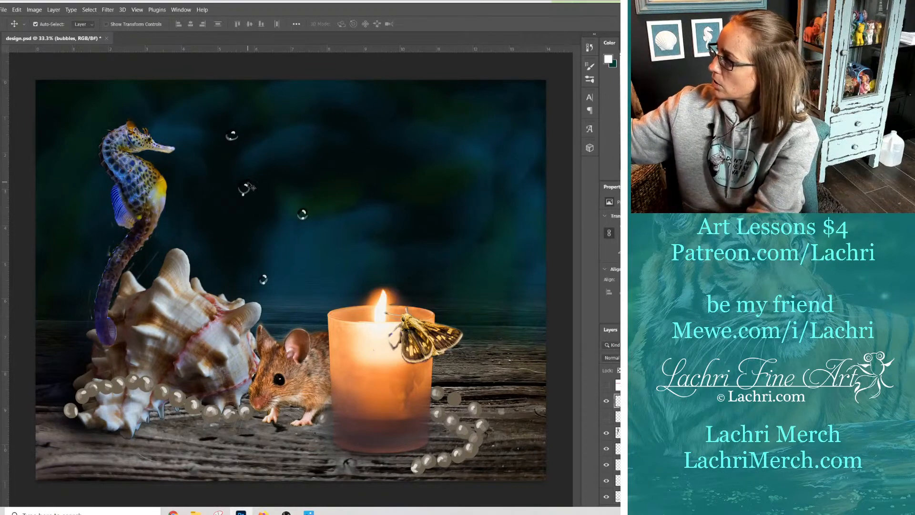
{"action": "left_click_drag", "start_coordinate": [250, 187], "coordinate": [193, 171]}
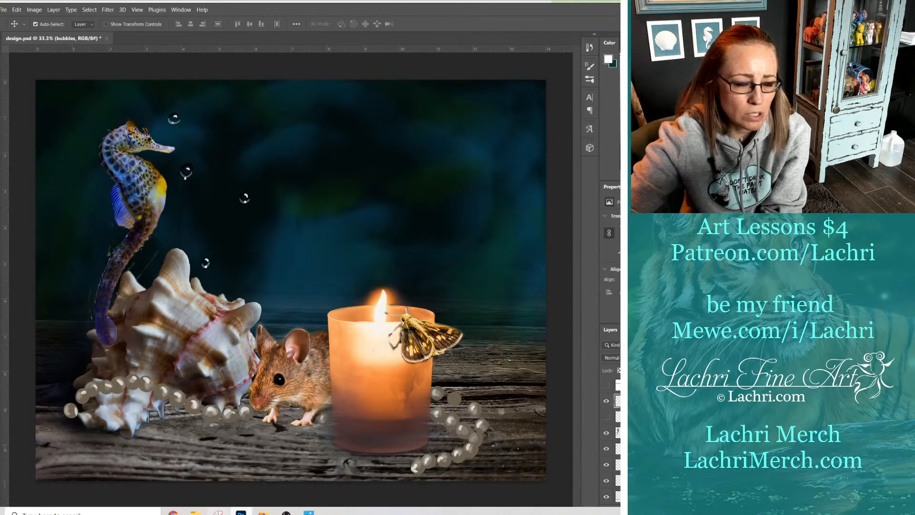
Switch to Chrome and download the antique key photo from Pixabay into the collage folder as key-4496499.
{"action": "left_click", "coordinate": [246, 509]}
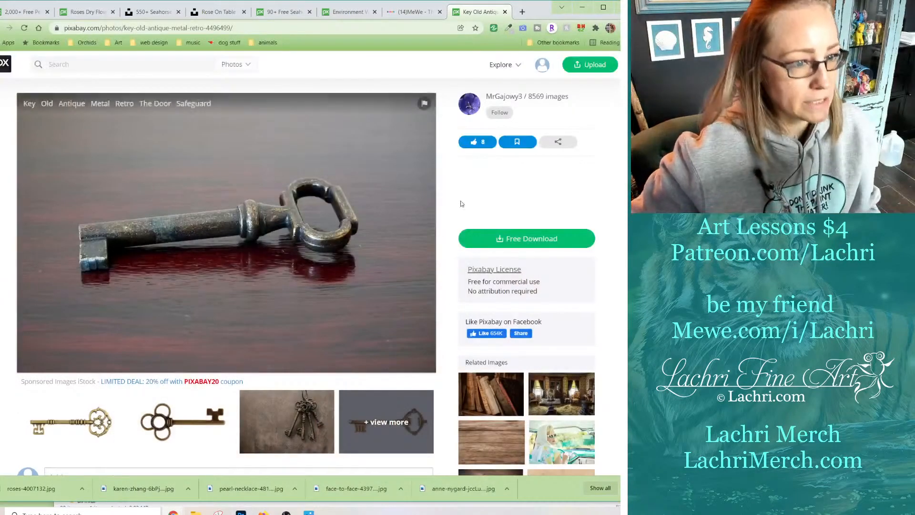
{"action": "left_click", "coordinate": [517, 237]}
{"action": "left_click", "coordinate": [496, 301]}
{"action": "left_click", "coordinate": [488, 328]}
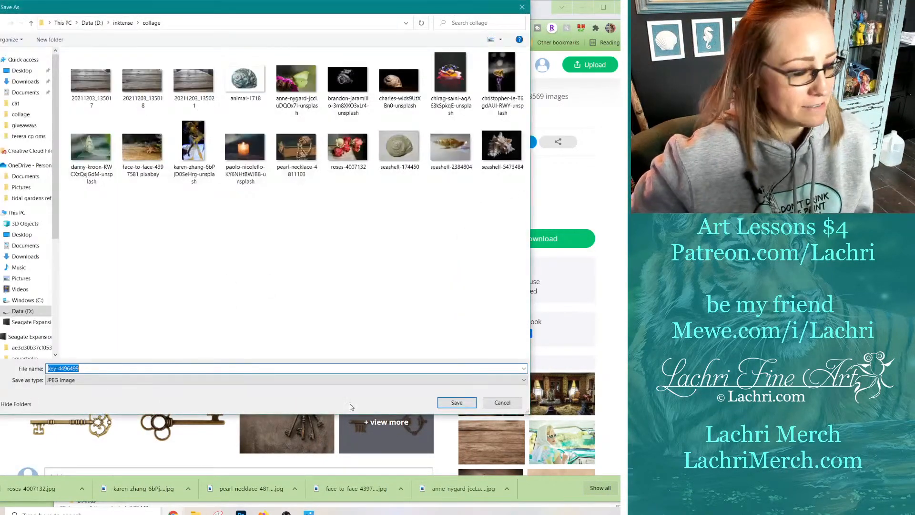
{"action": "left_click", "coordinate": [456, 403]}
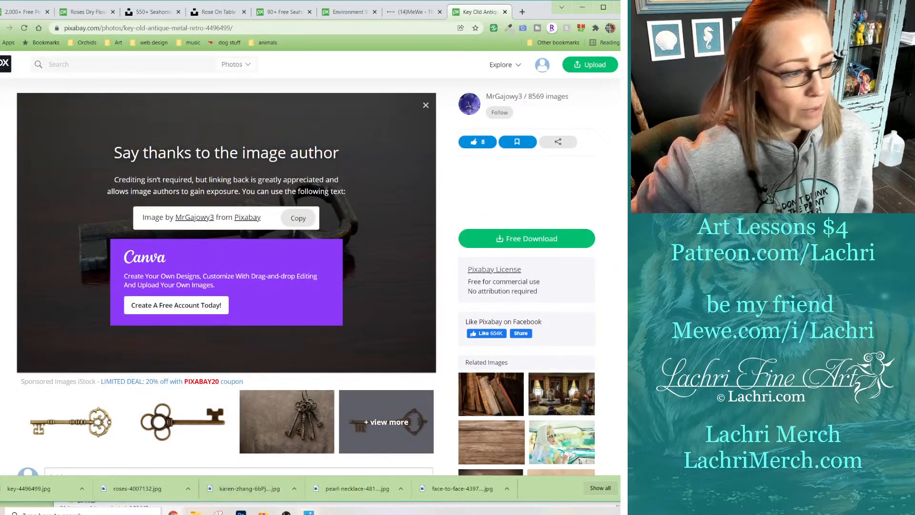
Return to Photoshop and place the key-4496499 image from the collage folder into design.psd at its default size.
{"action": "left_click", "coordinate": [241, 512]}
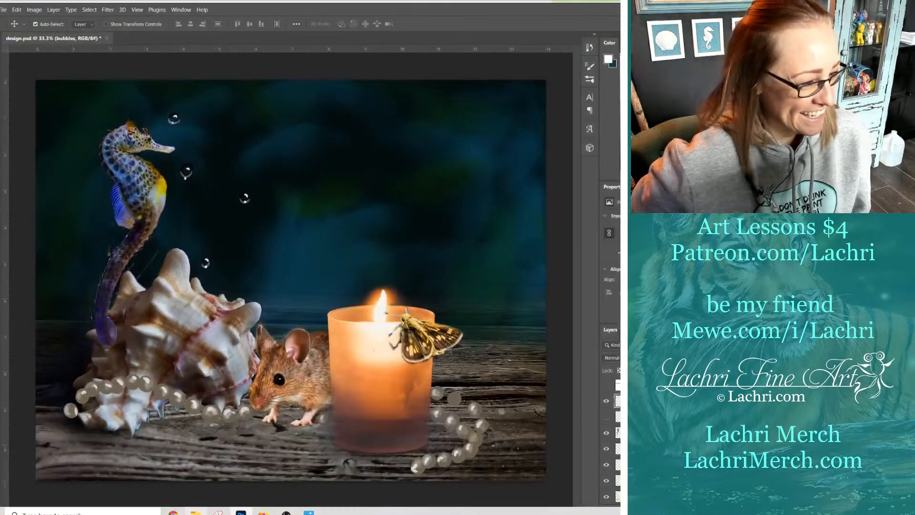
{"action": "mouse_move", "coordinate": [195, 512]}
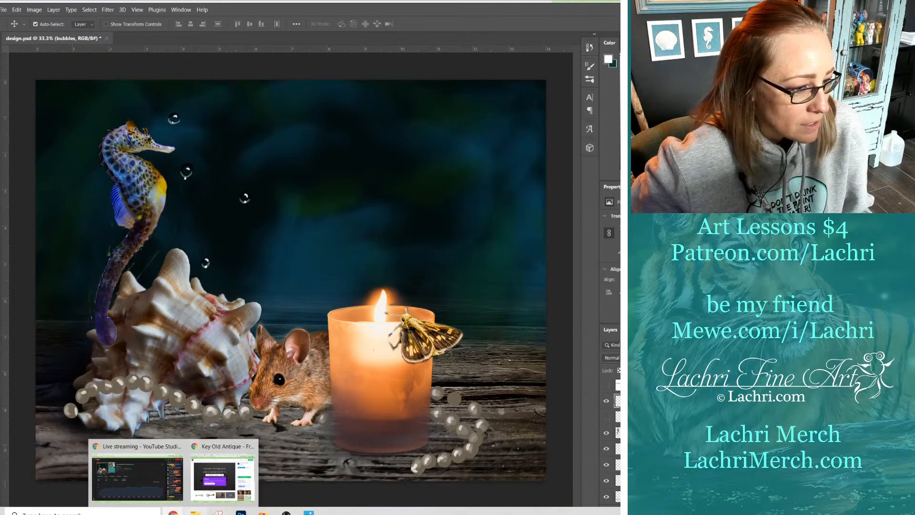
{"action": "left_click", "coordinate": [195, 512]}
{"action": "left_click_drag", "start_coordinate": [157, 300], "coordinate": [332, 382]}
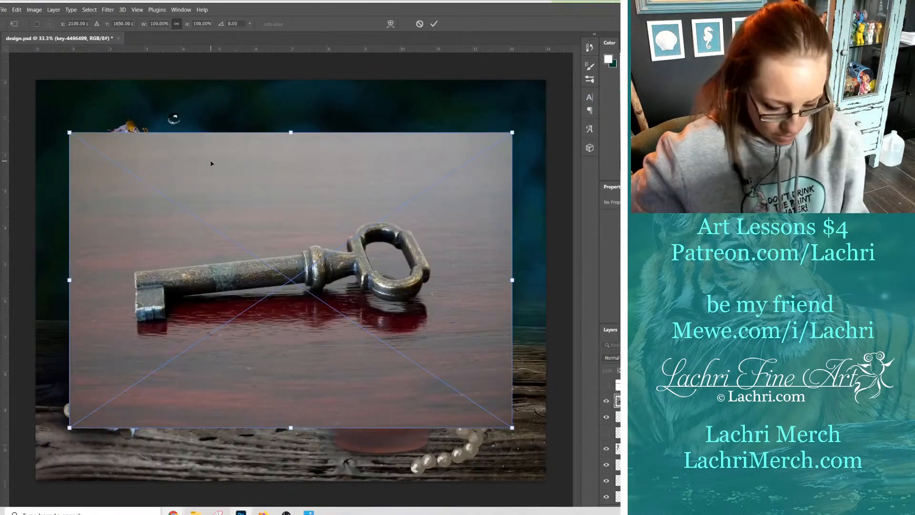
{"action": "key", "text": "Return"}
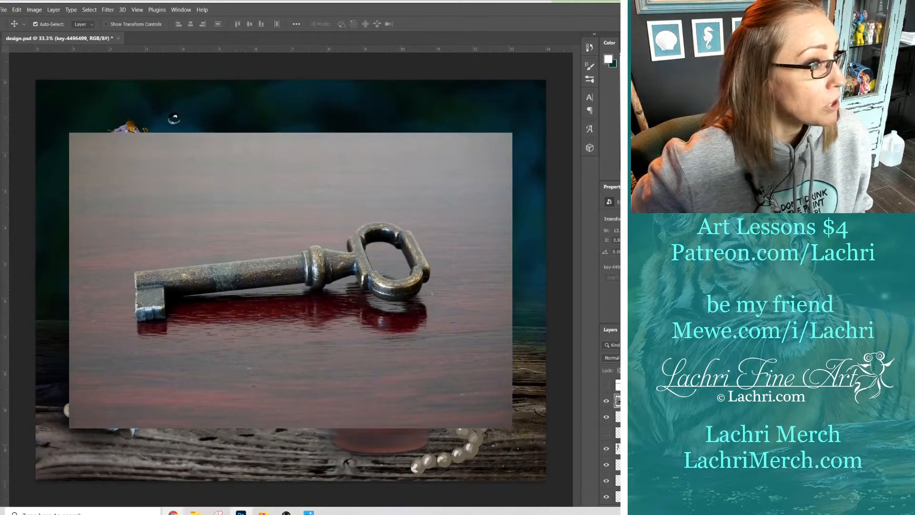
Outline the key and its reflection roughly with the Polygonal Lasso, delete everything outside the outline, and deselect.
{"action": "key", "text": "l"}
{"action": "left_click", "coordinate": [315, 238]}
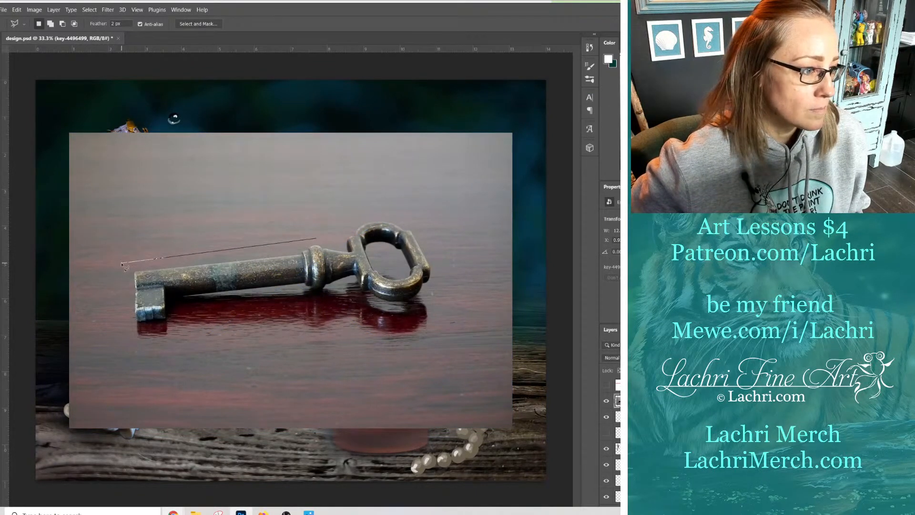
{"action": "left_click", "coordinate": [121, 262]}
{"action": "left_click", "coordinate": [121, 337]}
{"action": "left_click", "coordinate": [386, 333]}
{"action": "left_click", "coordinate": [431, 324]}
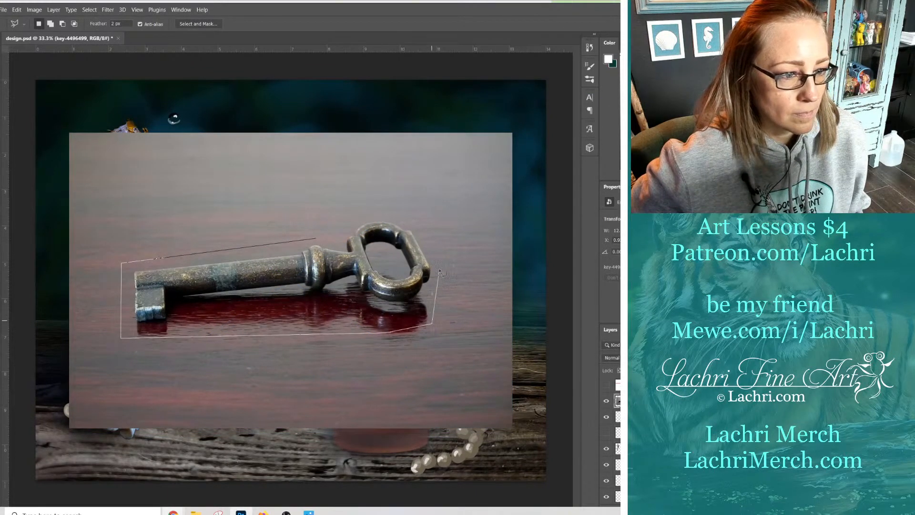
{"action": "left_click", "coordinate": [439, 271]}
{"action": "left_click", "coordinate": [424, 222]}
{"action": "left_click", "coordinate": [364, 217]}
{"action": "double_click", "coordinate": [327, 239]}
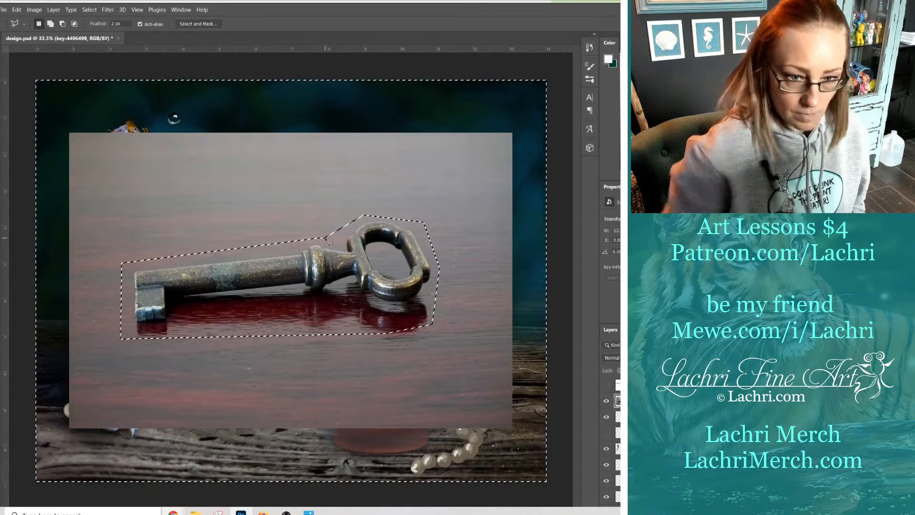
{"action": "key", "text": "ctrl+shift+i"}
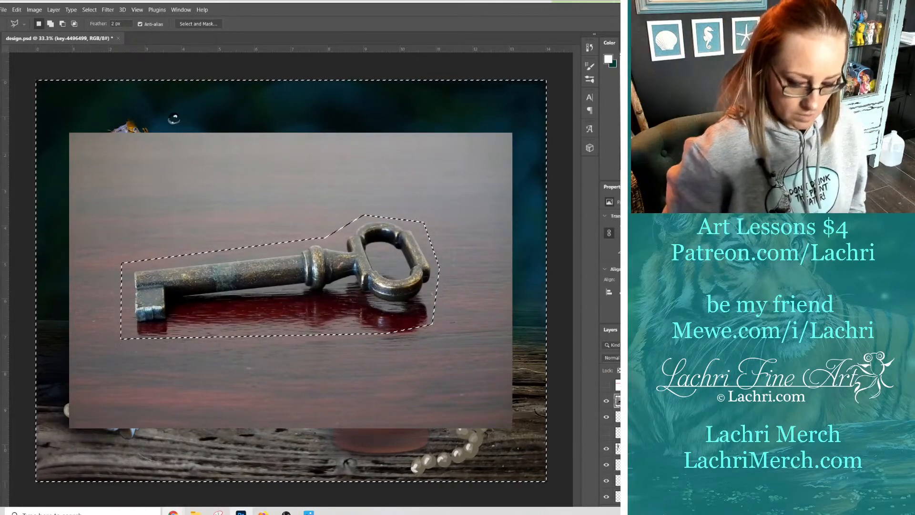
{"action": "key", "text": "Delete"}
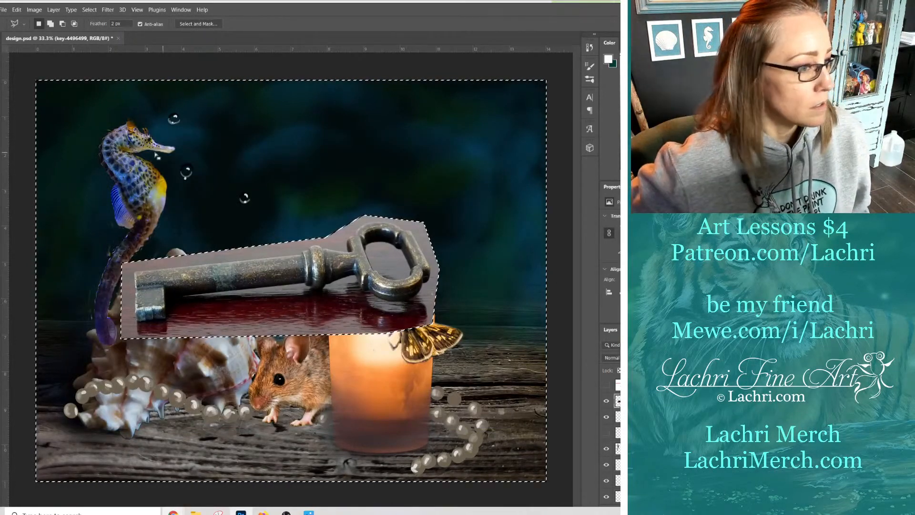
{"action": "key", "text": "ctrl+d"}
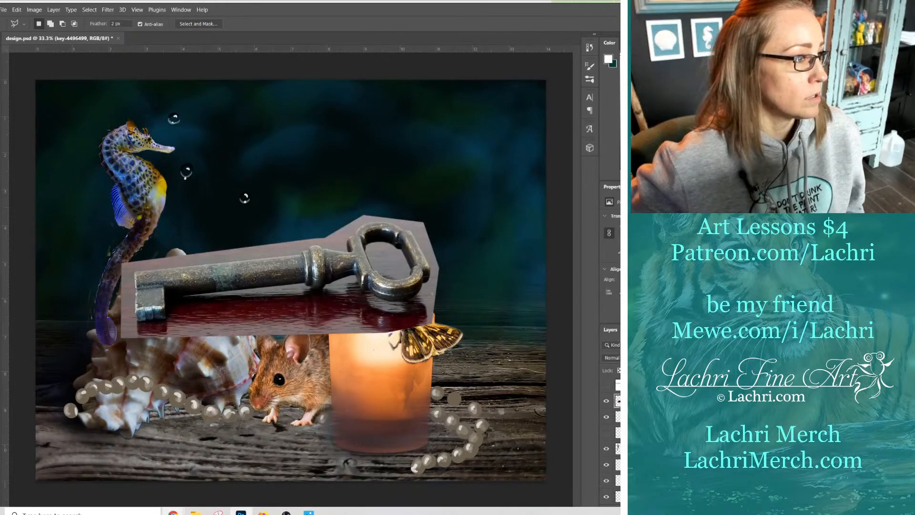
{"action": "key", "text": "w"}
{"action": "left_click", "coordinate": [295, 251]}
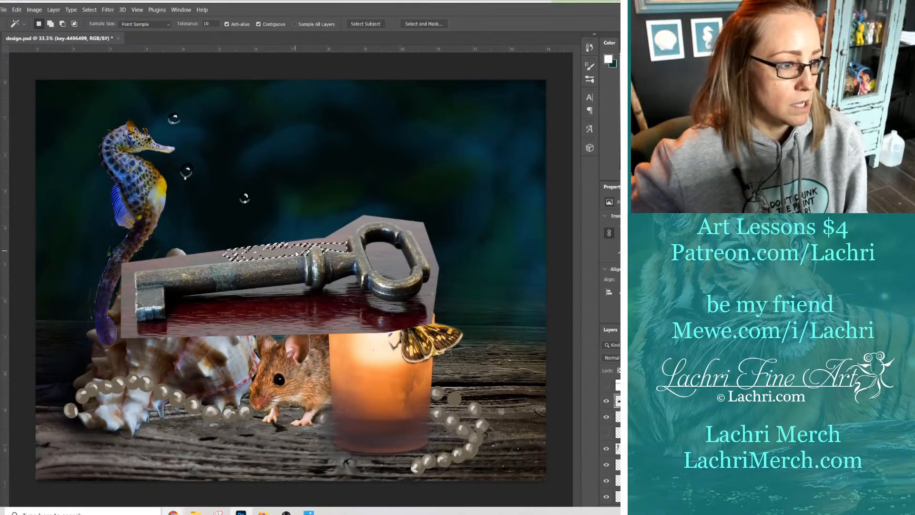
{"action": "key", "text": "ctrl+d"}
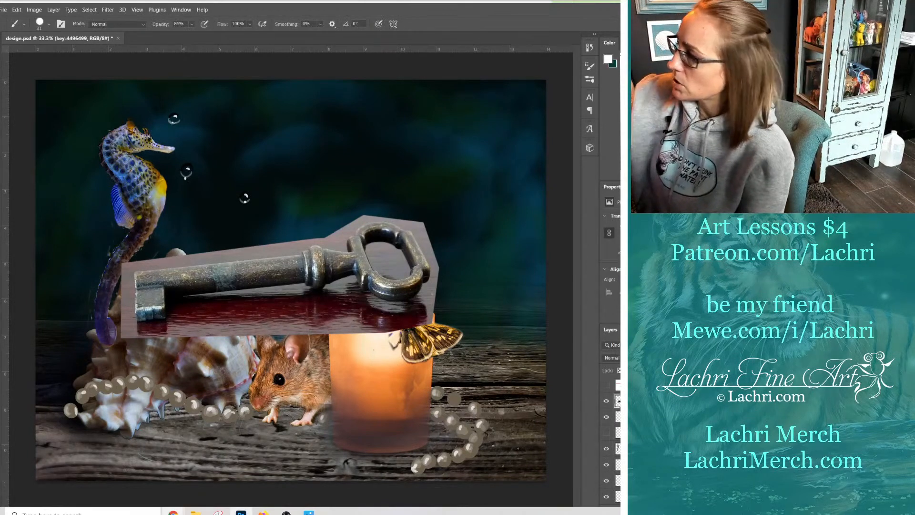
Erase the backdrop around and inside the key's oval bow with a 100 px Soft Round eraser, undoing the last stroke.
{"action": "key", "text": "e"}
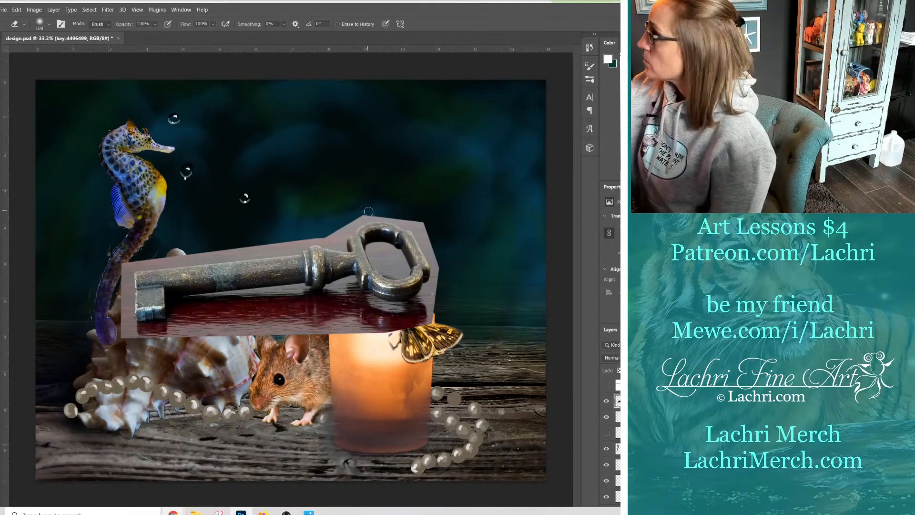
{"action": "right_click", "coordinate": [361, 215]}
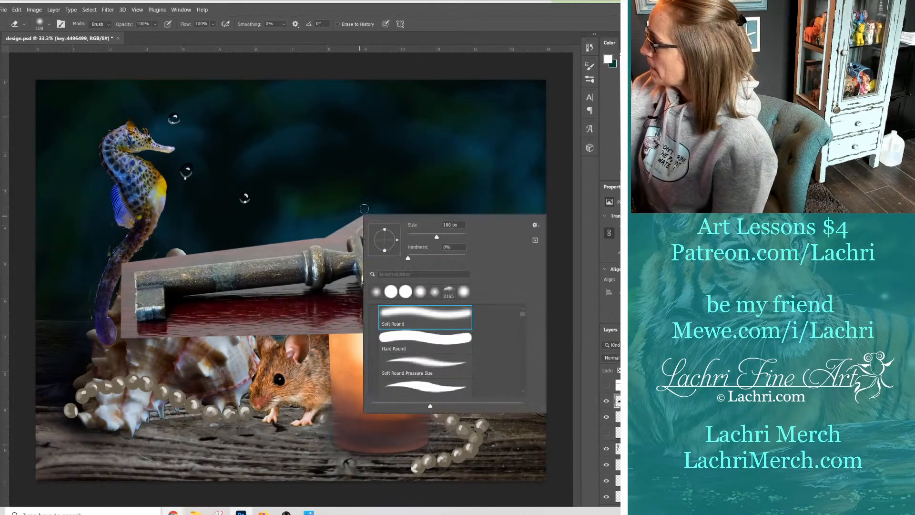
{"action": "mouse_move", "coordinate": [335, 234]}
{"action": "left_mouse_down"}
{"action": "mouse_move", "coordinate": [401, 208]}
{"action": "mouse_move", "coordinate": [375, 214]}
{"action": "mouse_move", "coordinate": [413, 225]}
{"action": "mouse_move", "coordinate": [431, 260]}
{"action": "mouse_move", "coordinate": [426, 231]}
{"action": "mouse_move", "coordinate": [447, 269]}
{"action": "left_mouse_up"}
{"action": "mouse_move", "coordinate": [374, 244]}
{"action": "left_mouse_down"}
{"action": "mouse_move", "coordinate": [397, 275]}
{"action": "mouse_move", "coordinate": [405, 271]}
{"action": "mouse_move", "coordinate": [398, 254]}
{"action": "mouse_move", "coordinate": [375, 247]}
{"action": "mouse_move", "coordinate": [388, 265]}
{"action": "mouse_move", "coordinate": [393, 255]}
{"action": "mouse_move", "coordinate": [381, 248]}
{"action": "mouse_move", "coordinate": [383, 269]}
{"action": "mouse_move", "coordinate": [400, 259]}
{"action": "mouse_move", "coordinate": [395, 273]}
{"action": "mouse_move", "coordinate": [390, 259]}
{"action": "mouse_move", "coordinate": [431, 279]}
{"action": "mouse_move", "coordinate": [439, 269]}
{"action": "mouse_move", "coordinate": [424, 295]}
{"action": "mouse_move", "coordinate": [433, 308]}
{"action": "mouse_move", "coordinate": [366, 298]}
{"action": "mouse_move", "coordinate": [402, 305]}
{"action": "mouse_move", "coordinate": [433, 291]}
{"action": "mouse_move", "coordinate": [377, 312]}
{"action": "mouse_move", "coordinate": [332, 285]}
{"action": "left_mouse_up"}
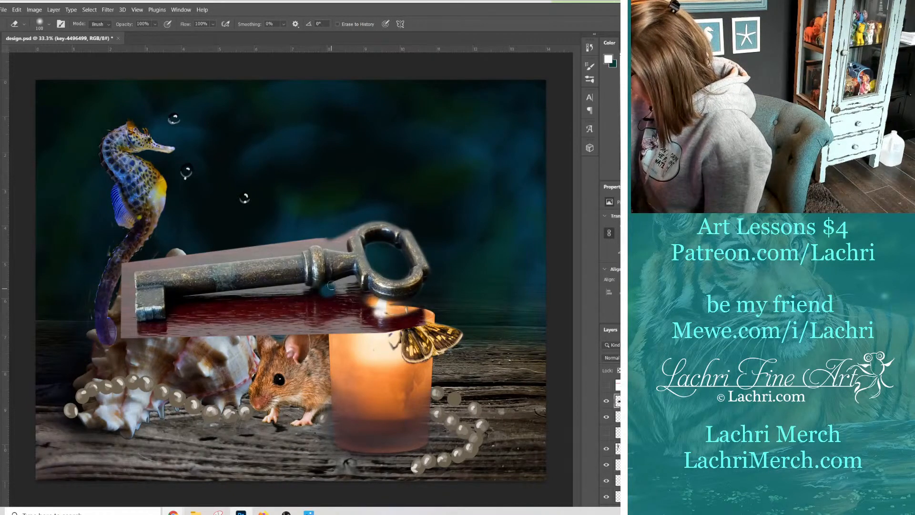
{"action": "key", "text": "ctrl+z"}
Set the eraser to Hard Round Pressure Size at 25 px and erase closely along the key's shaft, collar and bit.
{"action": "right_click", "coordinate": [327, 300]}
{"action": "left_click_drag", "start_coordinate": [388, 328], "coordinate": [383, 327]}
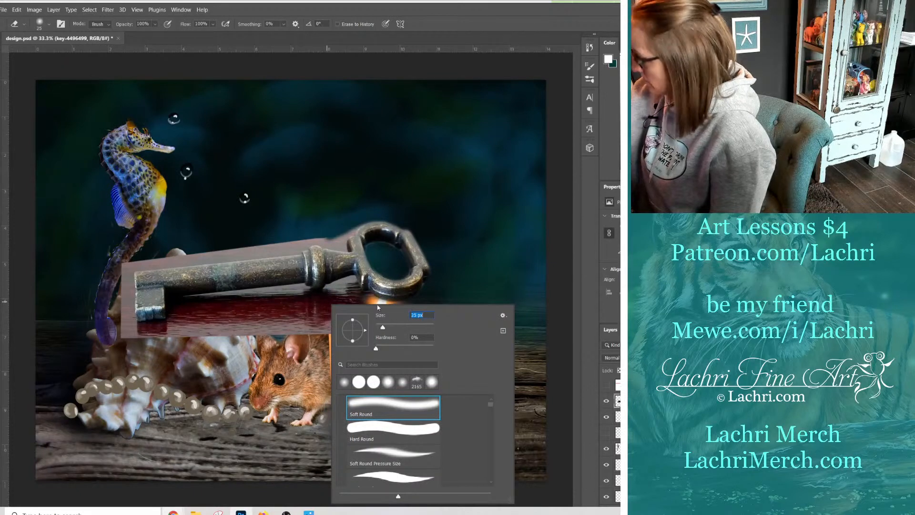
{"action": "left_click", "coordinate": [392, 476]}
{"action": "key", "text": "Return"}
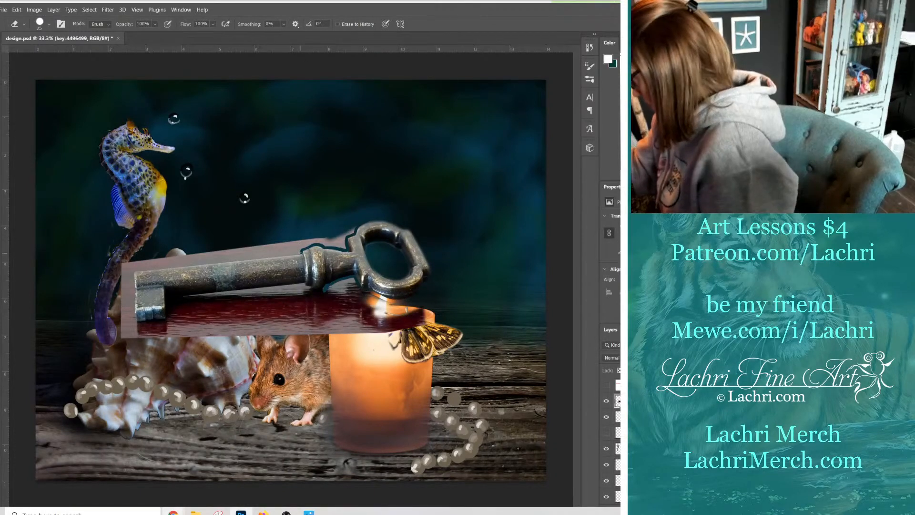
{"action": "left_click_drag", "start_coordinate": [301, 255], "coordinate": [142, 265]}
{"action": "mouse_move", "coordinate": [232, 257]}
{"action": "left_mouse_down"}
{"action": "mouse_move", "coordinate": [130, 270]}
{"action": "mouse_move", "coordinate": [181, 265]}
{"action": "mouse_move", "coordinate": [155, 268]}
{"action": "left_mouse_up"}
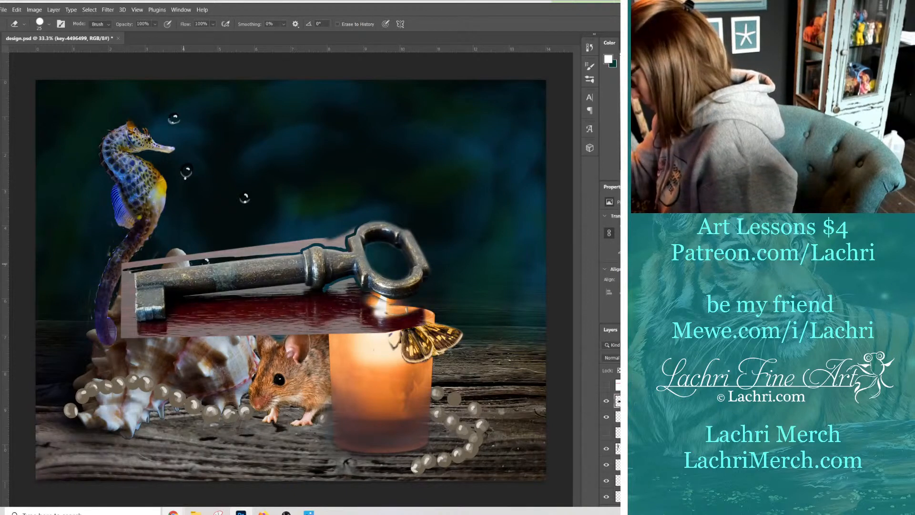
{"action": "mouse_move", "coordinate": [228, 258]}
{"action": "left_mouse_down"}
{"action": "mouse_move", "coordinate": [125, 268]}
{"action": "mouse_move", "coordinate": [135, 322]}
{"action": "mouse_move", "coordinate": [130, 267]}
{"action": "mouse_move", "coordinate": [127, 312]}
{"action": "mouse_move", "coordinate": [151, 322]}
{"action": "mouse_move", "coordinate": [169, 317]}
{"action": "mouse_move", "coordinate": [169, 305]}
{"action": "mouse_move", "coordinate": [295, 286]}
{"action": "left_mouse_up"}
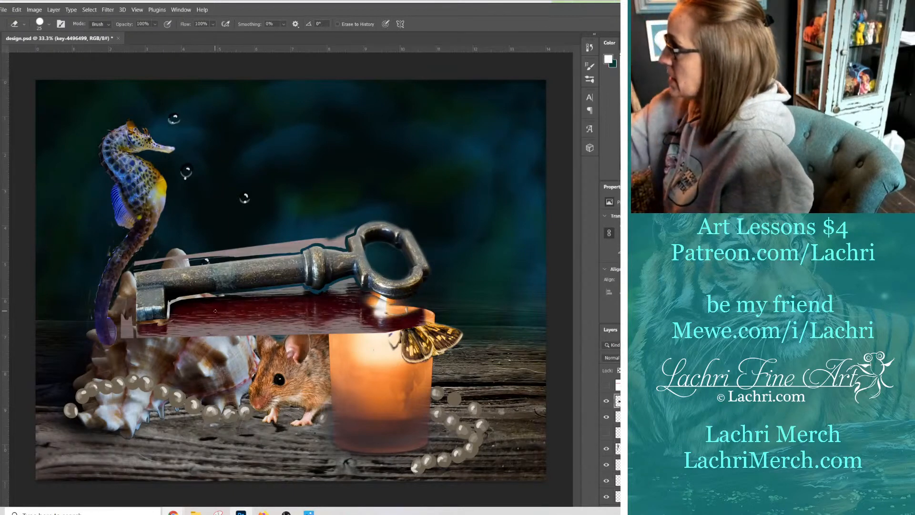
Switch to a larger Hard Round eraser and remove the red reflection below the key and the leftover strip above its shaft.
{"action": "right_click", "coordinate": [262, 308]}
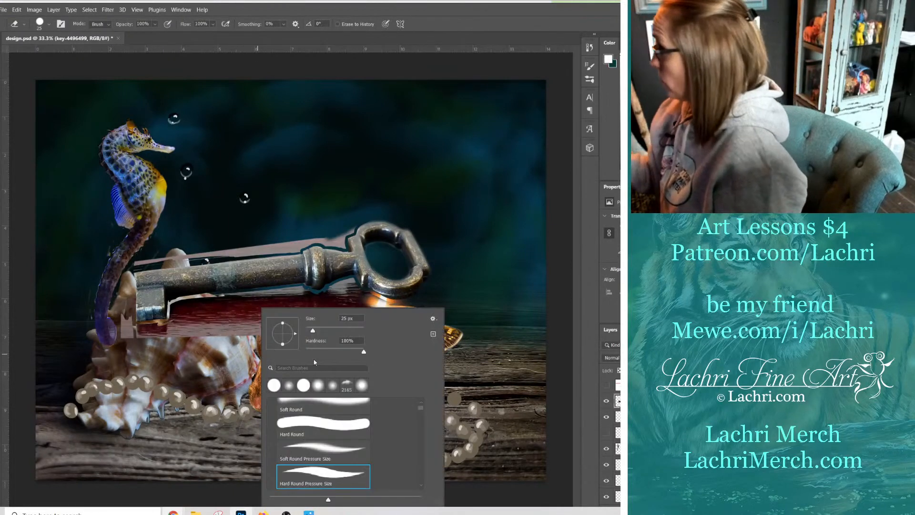
{"action": "left_click", "coordinate": [342, 423]}
{"action": "mouse_move", "coordinate": [238, 298]}
{"action": "left_mouse_down"}
{"action": "mouse_move", "coordinate": [306, 293]}
{"action": "mouse_move", "coordinate": [173, 303]}
{"action": "mouse_move", "coordinate": [124, 331]}
{"action": "mouse_move", "coordinate": [143, 336]}
{"action": "mouse_move", "coordinate": [134, 332]}
{"action": "left_mouse_up"}
{"action": "right_click", "coordinate": [185, 345]}
{"action": "left_click", "coordinate": [261, 329]}
{"action": "mouse_move", "coordinate": [205, 331]}
{"action": "left_mouse_down"}
{"action": "mouse_move", "coordinate": [424, 324]}
{"action": "mouse_move", "coordinate": [348, 313]}
{"action": "left_mouse_up"}
{"action": "mouse_move", "coordinate": [418, 311]}
{"action": "left_mouse_down"}
{"action": "mouse_move", "coordinate": [346, 283]}
{"action": "mouse_move", "coordinate": [308, 302]}
{"action": "mouse_move", "coordinate": [355, 308]}
{"action": "mouse_move", "coordinate": [279, 327]}
{"action": "mouse_move", "coordinate": [302, 307]}
{"action": "mouse_move", "coordinate": [224, 315]}
{"action": "left_mouse_up"}
{"action": "mouse_move", "coordinate": [191, 310]}
{"action": "left_mouse_down"}
{"action": "mouse_move", "coordinate": [176, 314]}
{"action": "mouse_move", "coordinate": [268, 317]}
{"action": "left_mouse_up"}
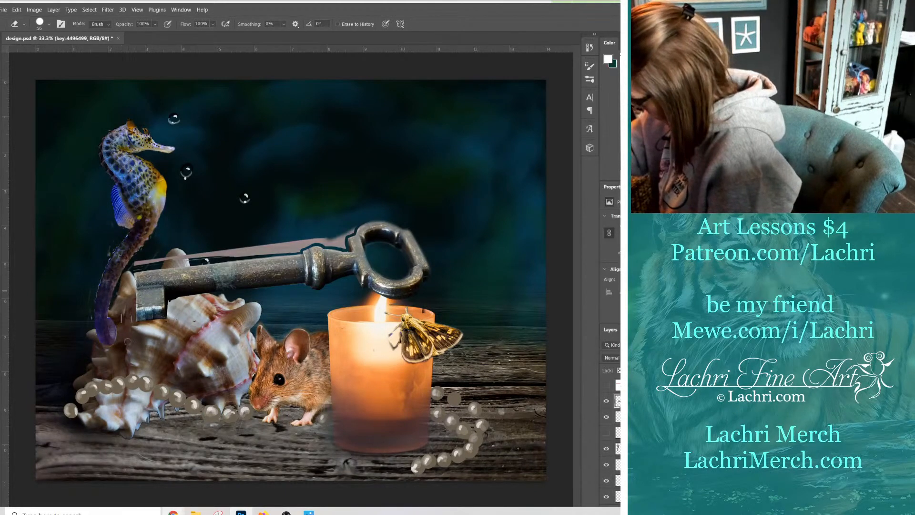
{"action": "left_click_drag", "start_coordinate": [134, 263], "coordinate": [256, 243]}
{"action": "mouse_move", "coordinate": [170, 256]}
{"action": "left_mouse_down"}
{"action": "mouse_move", "coordinate": [199, 256]}
{"action": "mouse_move", "coordinate": [100, 274]}
{"action": "mouse_move", "coordinate": [202, 255]}
{"action": "mouse_move", "coordinate": [95, 272]}
{"action": "mouse_move", "coordinate": [290, 240]}
{"action": "mouse_move", "coordinate": [207, 251]}
{"action": "mouse_move", "coordinate": [343, 246]}
{"action": "mouse_move", "coordinate": [352, 229]}
{"action": "mouse_move", "coordinate": [300, 241]}
{"action": "left_mouse_up"}
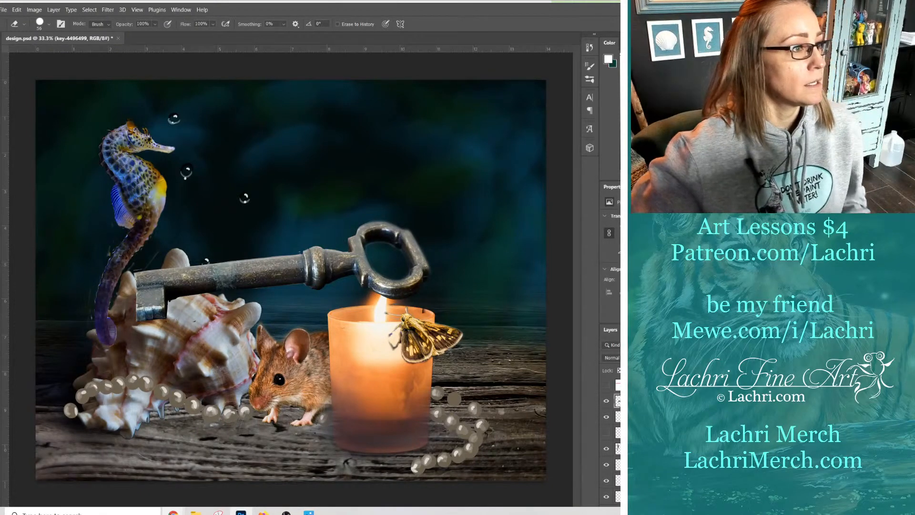
Scale the key to 45.64% and move it onto the wooden table in front of the mouse, beside the candle.
{"action": "key", "text": "v"}
{"action": "key", "text": "ctrl+t"}
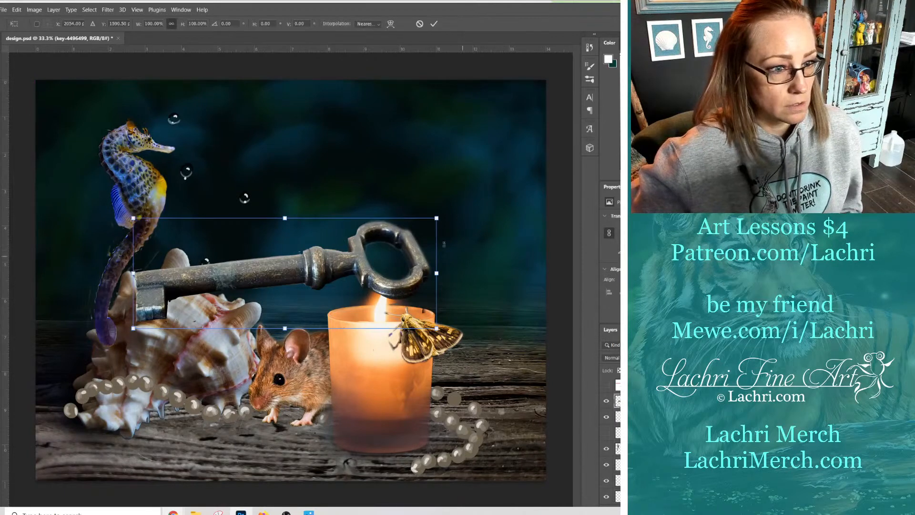
{"action": "left_click_drag", "start_coordinate": [433, 215], "coordinate": [271, 279]}
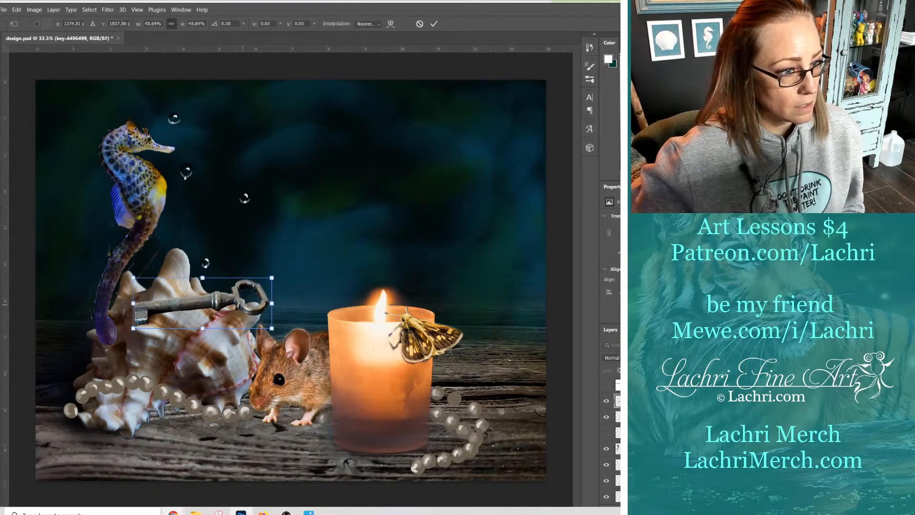
{"action": "left_click_drag", "start_coordinate": [227, 302], "coordinate": [288, 428]}
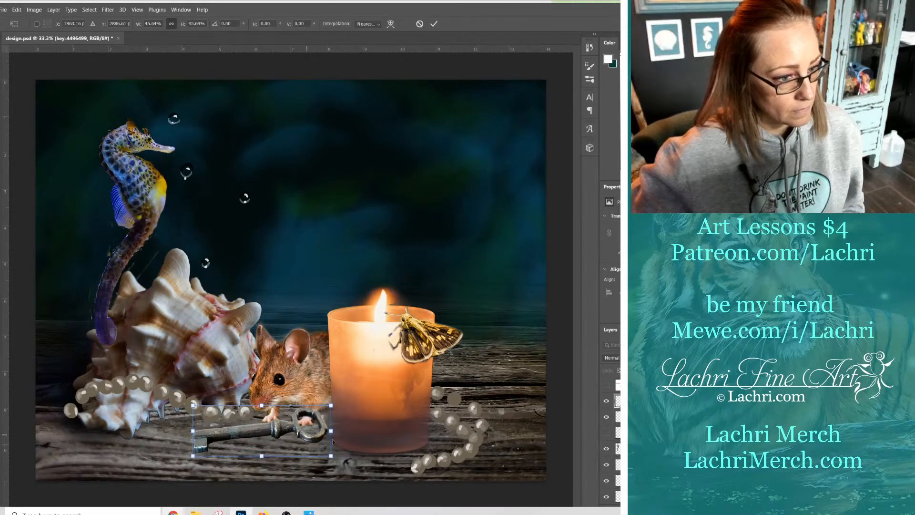
{"action": "key", "text": "Return"}
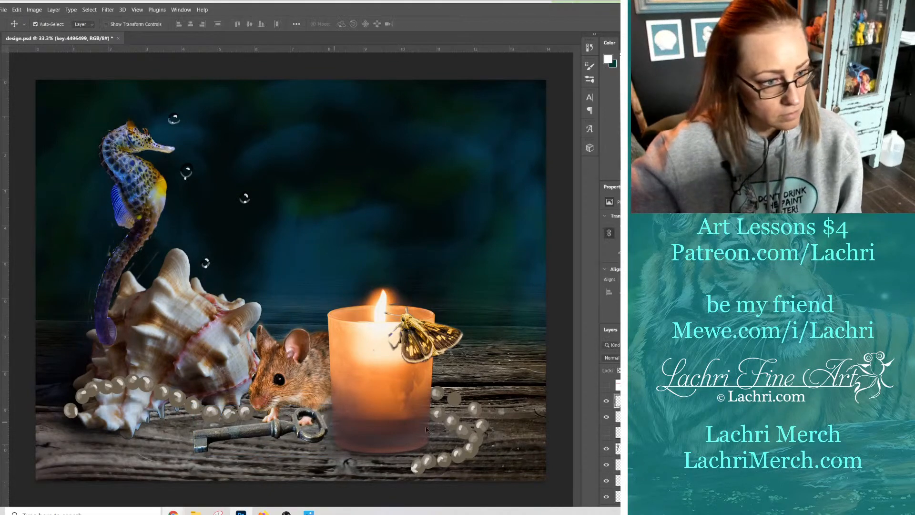
{"action": "left_click_drag", "start_coordinate": [271, 430], "coordinate": [278, 433]}
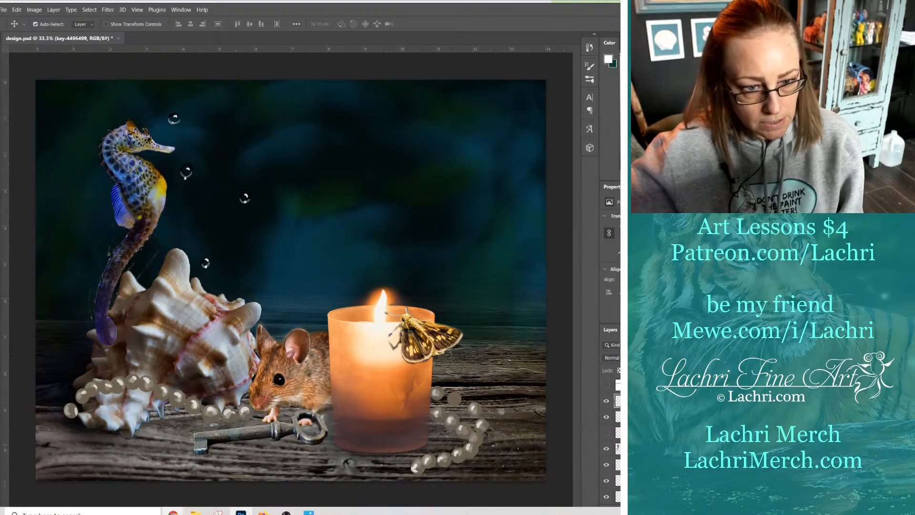
Move the key's layer down the stack so the key lies behind the mouse's paws and the candle.
{"action": "scroll", "coordinate": [612, 441], "scroll_direction": "down", "scroll_amount": 1}
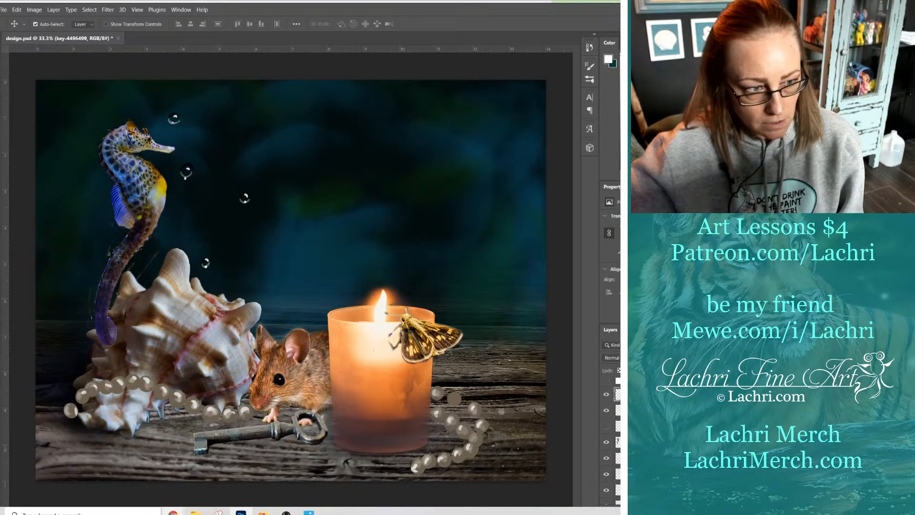
{"action": "left_click_drag", "start_coordinate": [617, 394], "coordinate": [617, 466]}
{"action": "scroll", "coordinate": [612, 441], "scroll_direction": "down", "scroll_amount": 4}
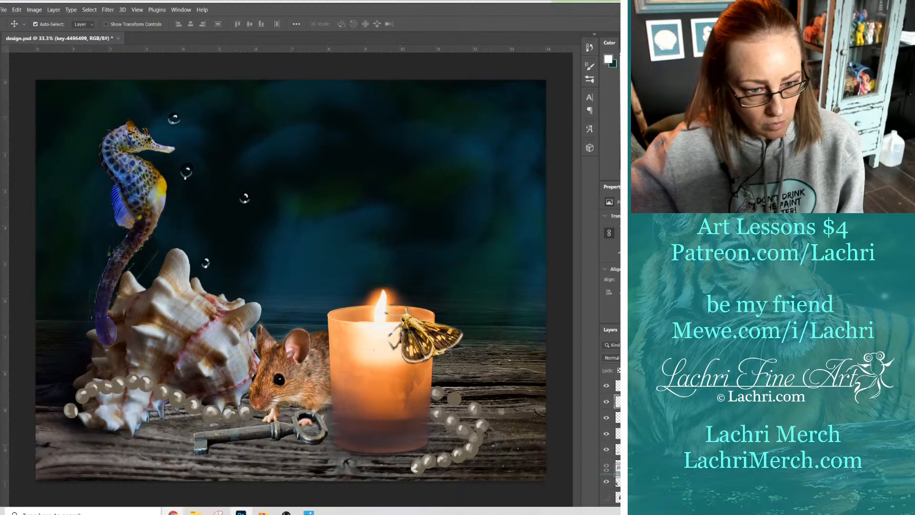
{"action": "left_click_drag", "start_coordinate": [617, 480], "coordinate": [618, 441]}
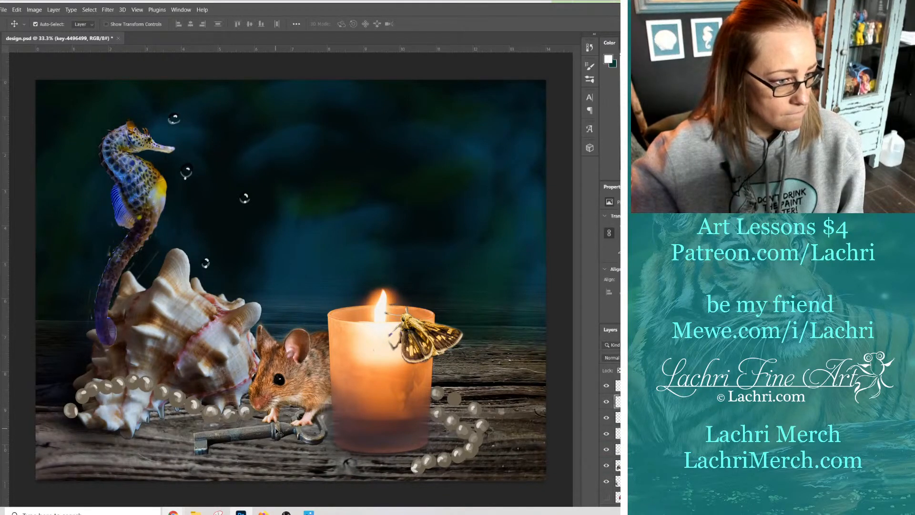
{"action": "left_click_drag", "start_coordinate": [276, 431], "coordinate": [277, 430]}
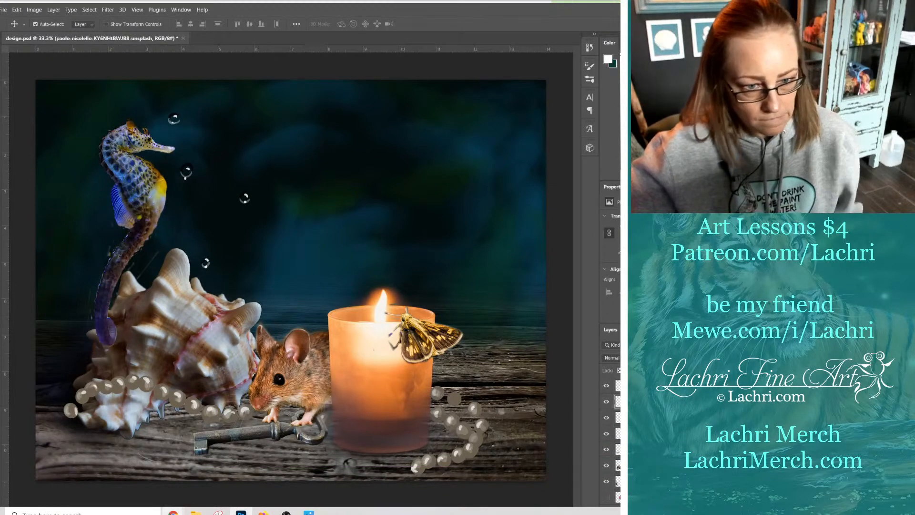
{"action": "left_click", "coordinate": [276, 431]}
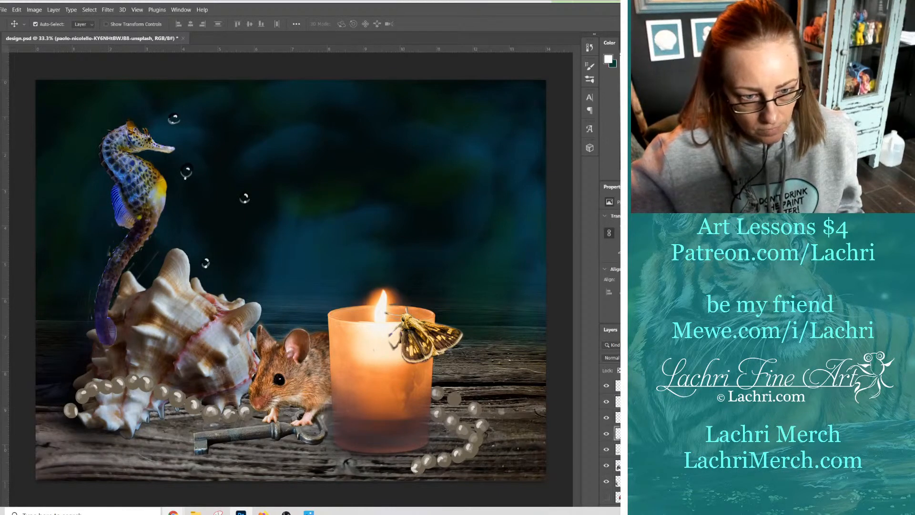
Enlarge the key to about 111%, rotate it 7.15 degrees and place it flat on the table in front of the mouse's paws.
{"action": "key", "text": "ctrl+t"}
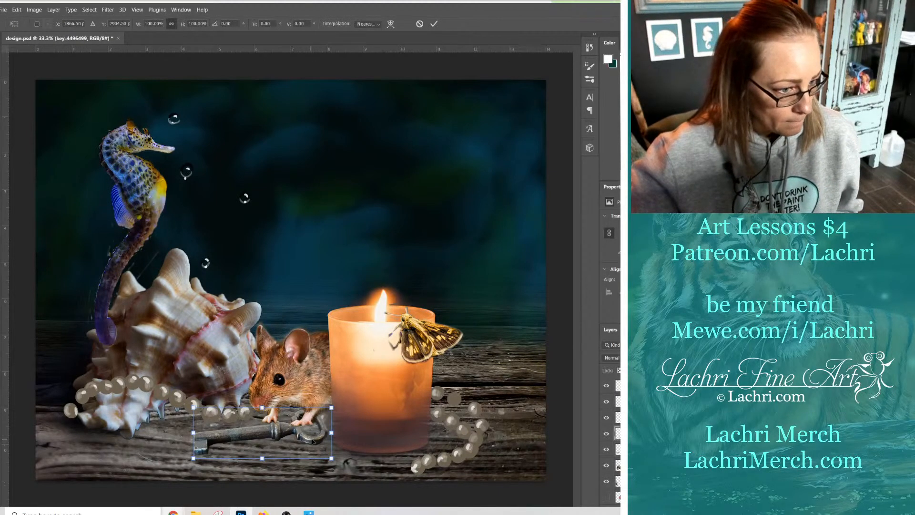
{"action": "left_click_drag", "start_coordinate": [314, 442], "coordinate": [289, 451]}
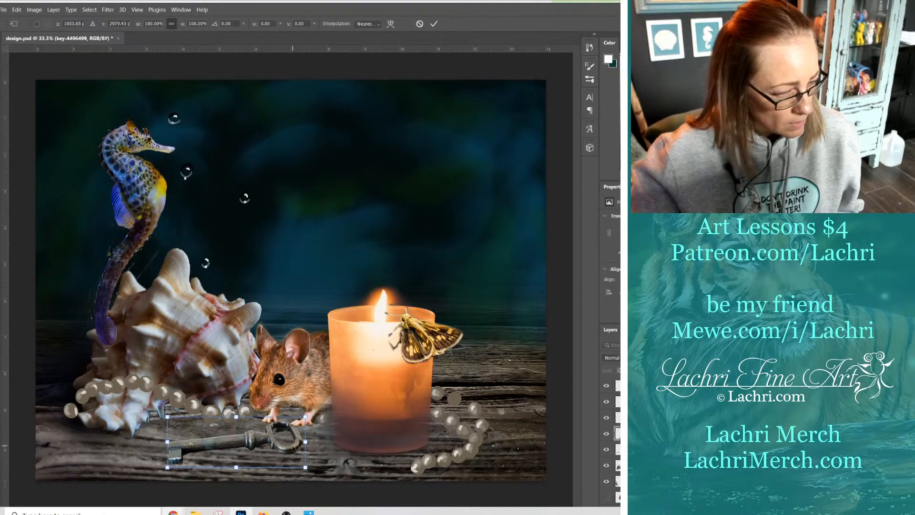
{"action": "left_click_drag", "start_coordinate": [237, 440], "coordinate": [260, 436]}
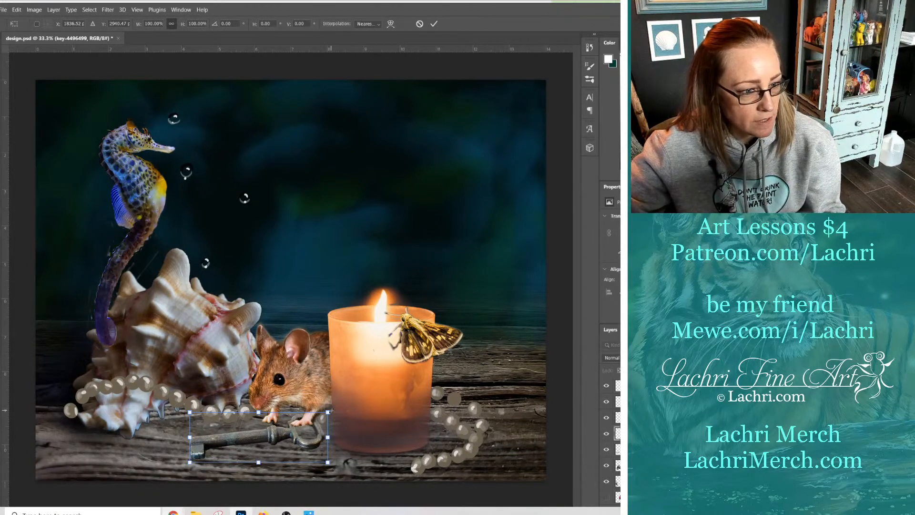
{"action": "left_click_drag", "start_coordinate": [332, 410], "coordinate": [348, 406]}
{"action": "left_click_drag", "start_coordinate": [274, 428], "coordinate": [260, 433]}
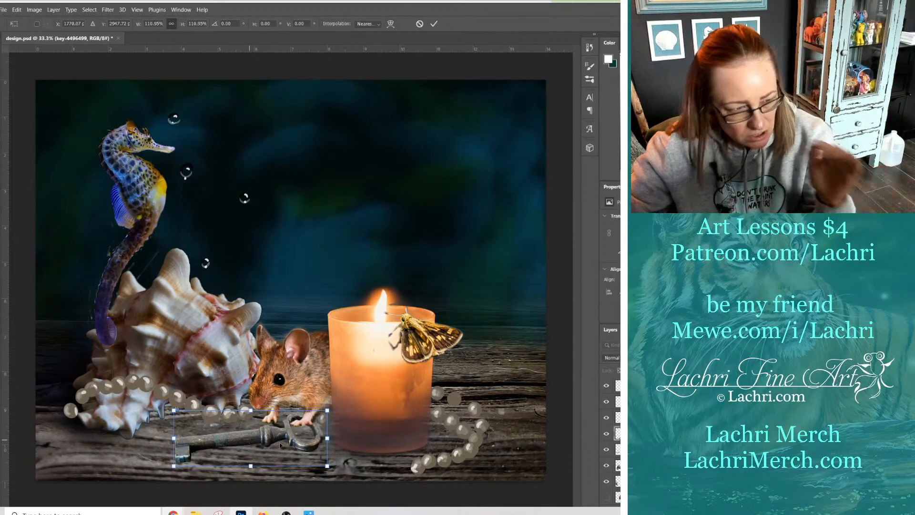
{"action": "left_click_drag", "start_coordinate": [359, 454], "coordinate": [333, 454]}
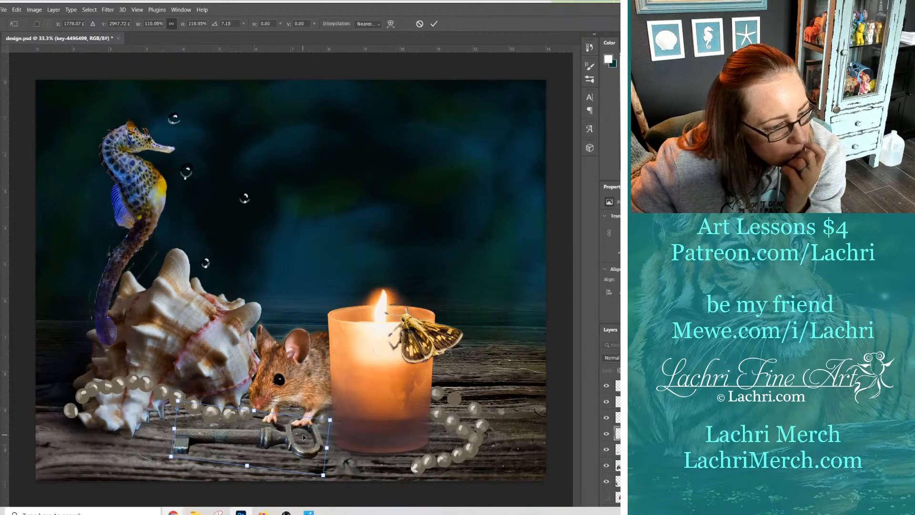
{"action": "key", "text": "Return"}
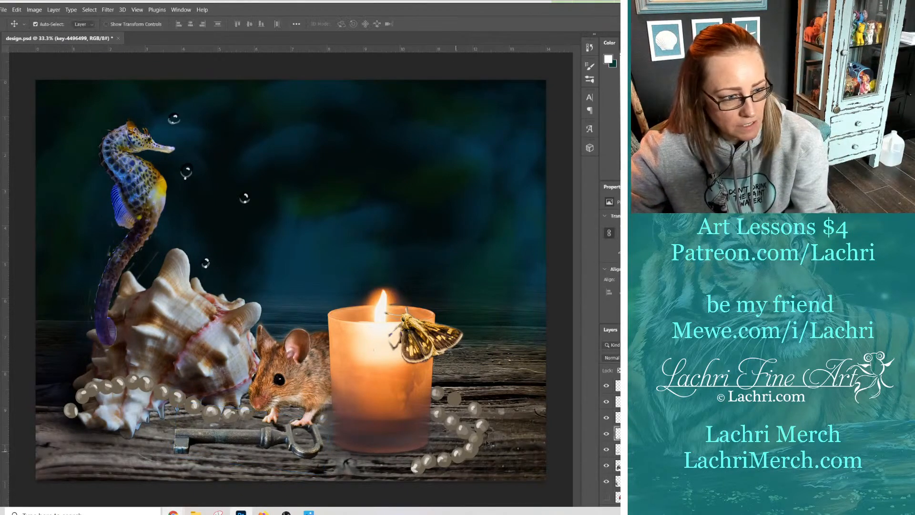
Hide the key's layer in the composition.
{"action": "left_click", "coordinate": [606, 434]}
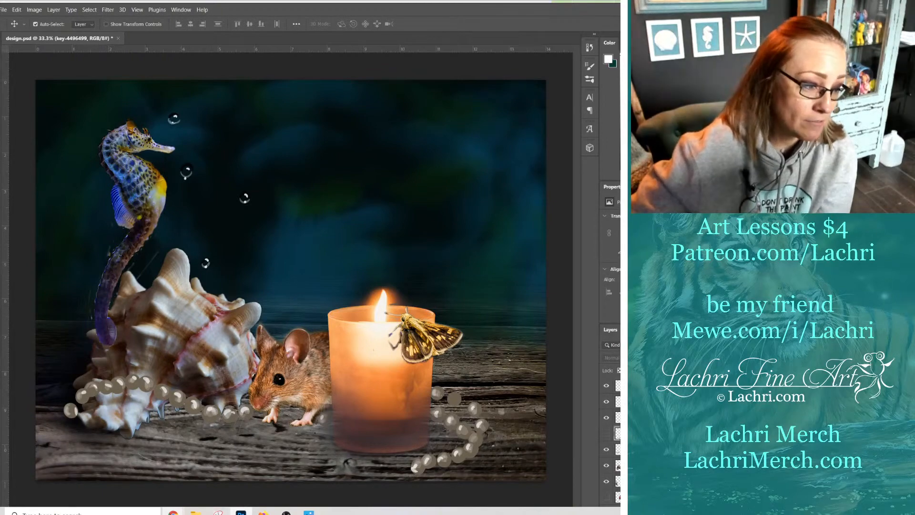
{"action": "left_click", "coordinate": [241, 512]}
{"action": "left_click", "coordinate": [241, 512]}
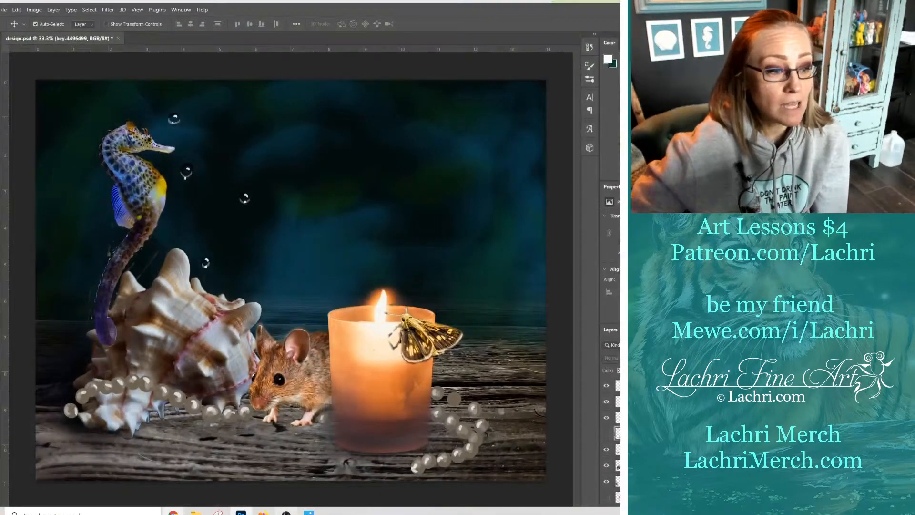
Switch to OBS and toggle the visibility of the intro outro source.
{"action": "left_click", "coordinate": [285, 512]}
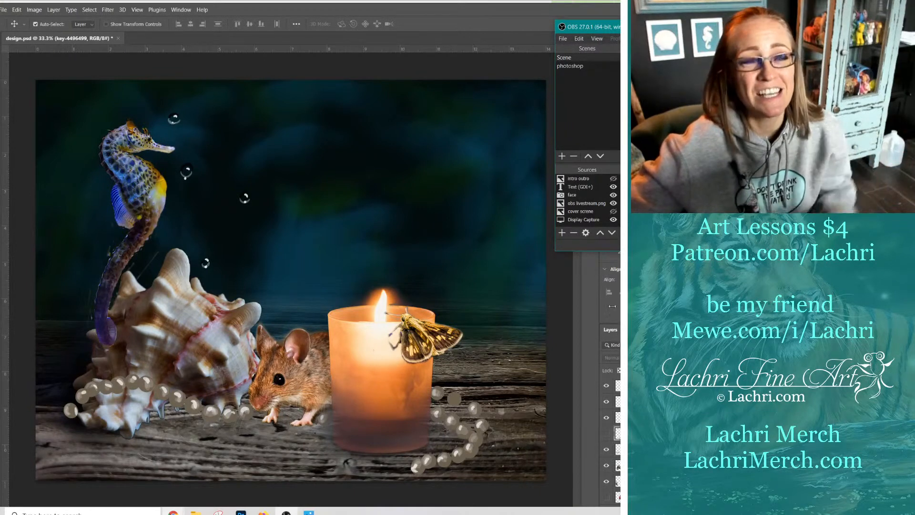
{"action": "left_click", "coordinate": [613, 178]}
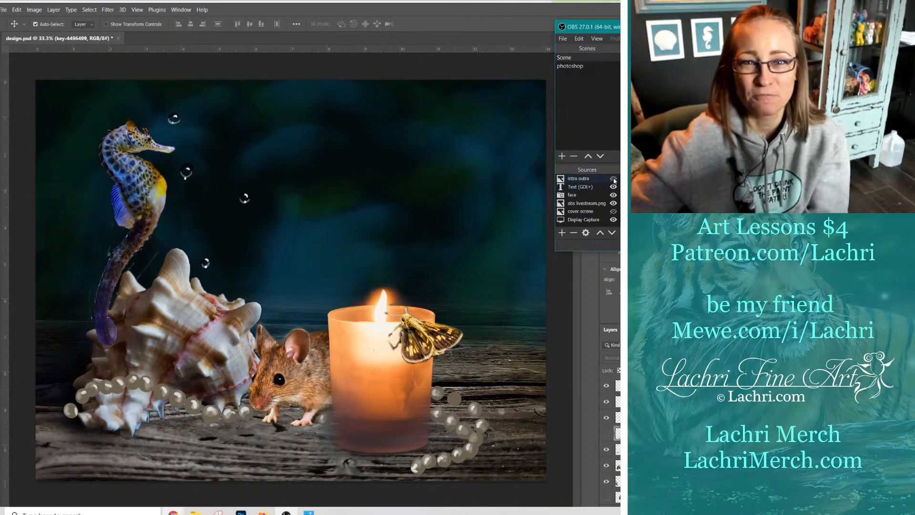